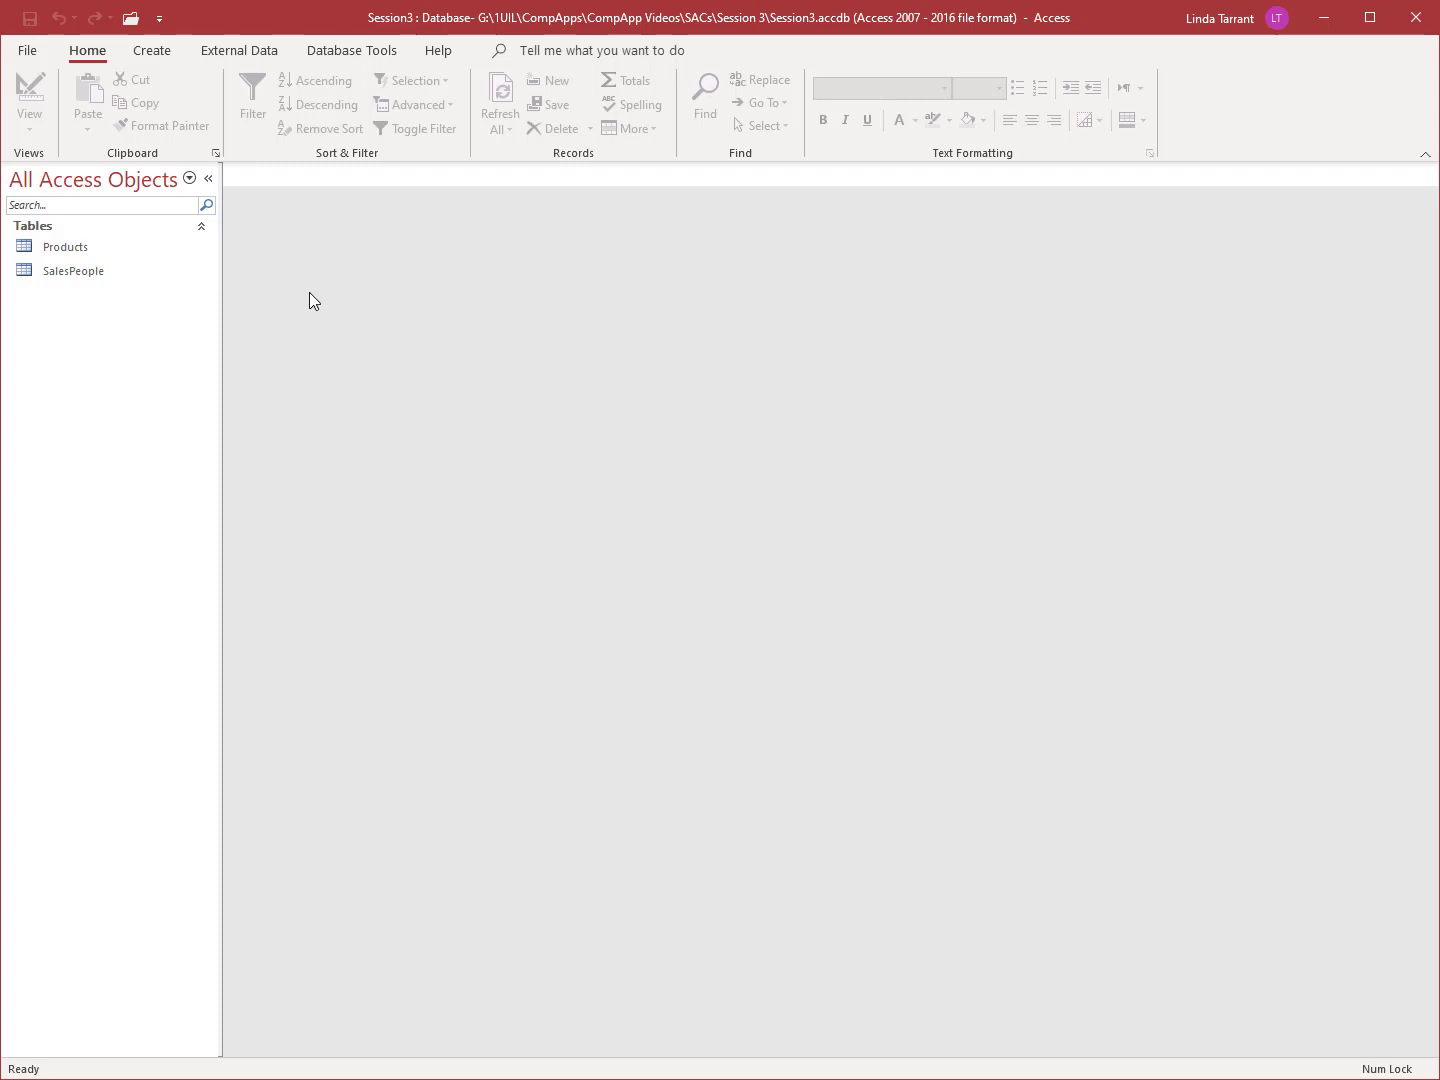
Step: Create a new table in Design view with an AutoNumber field named ID as its primary key
click(152, 50)
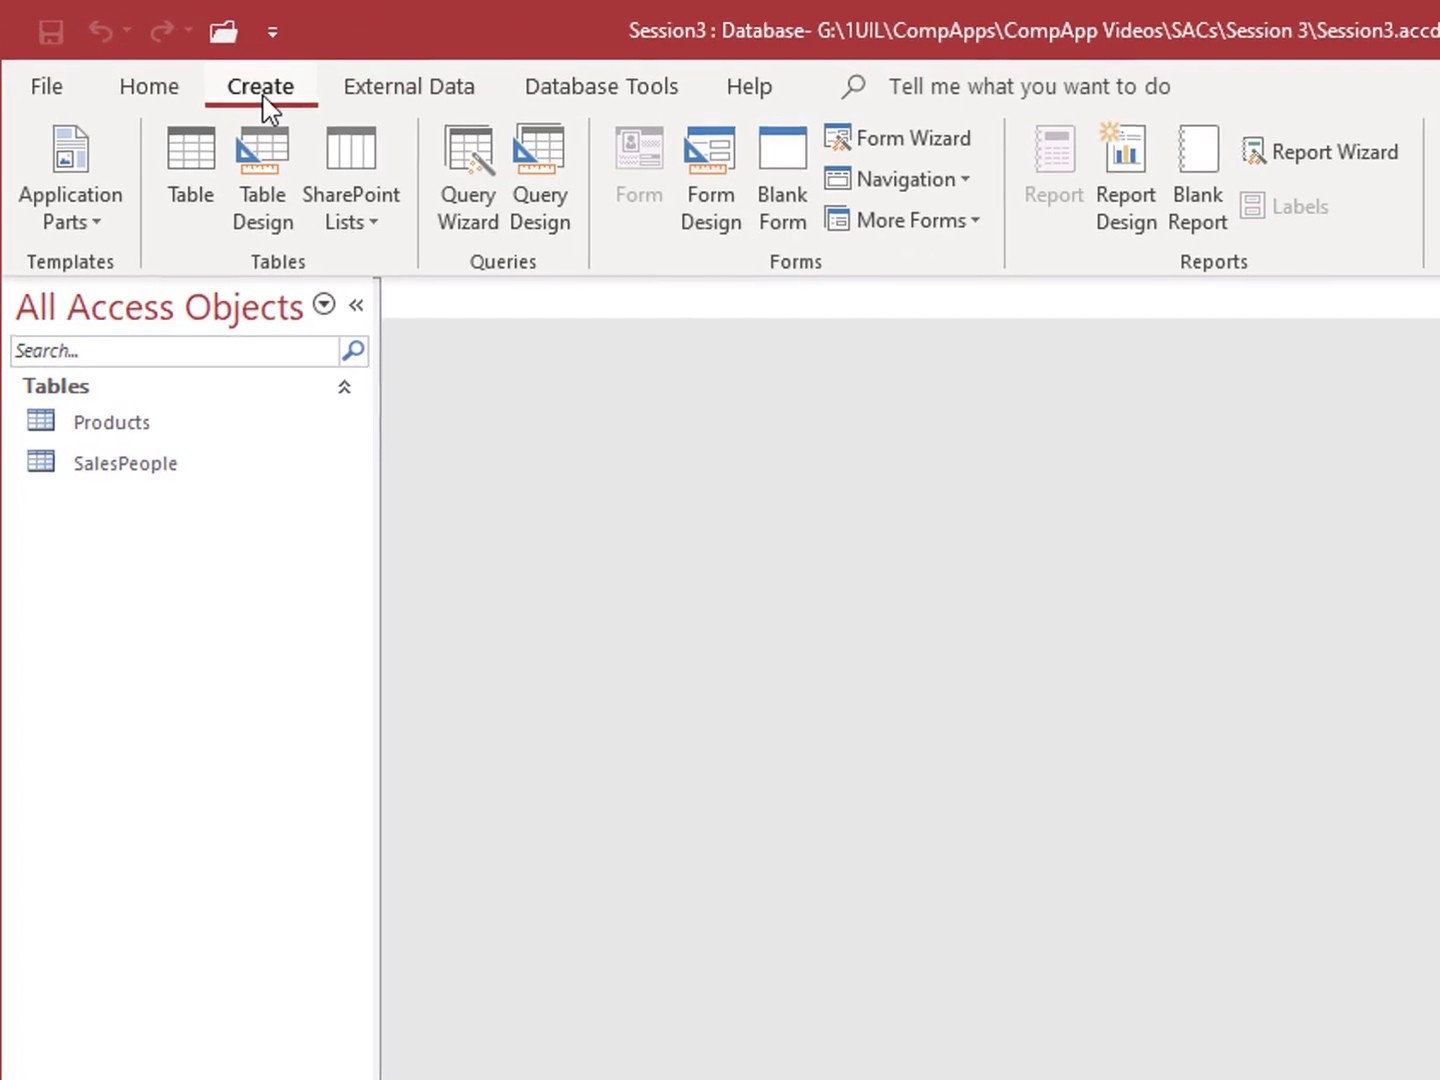
click(260, 205)
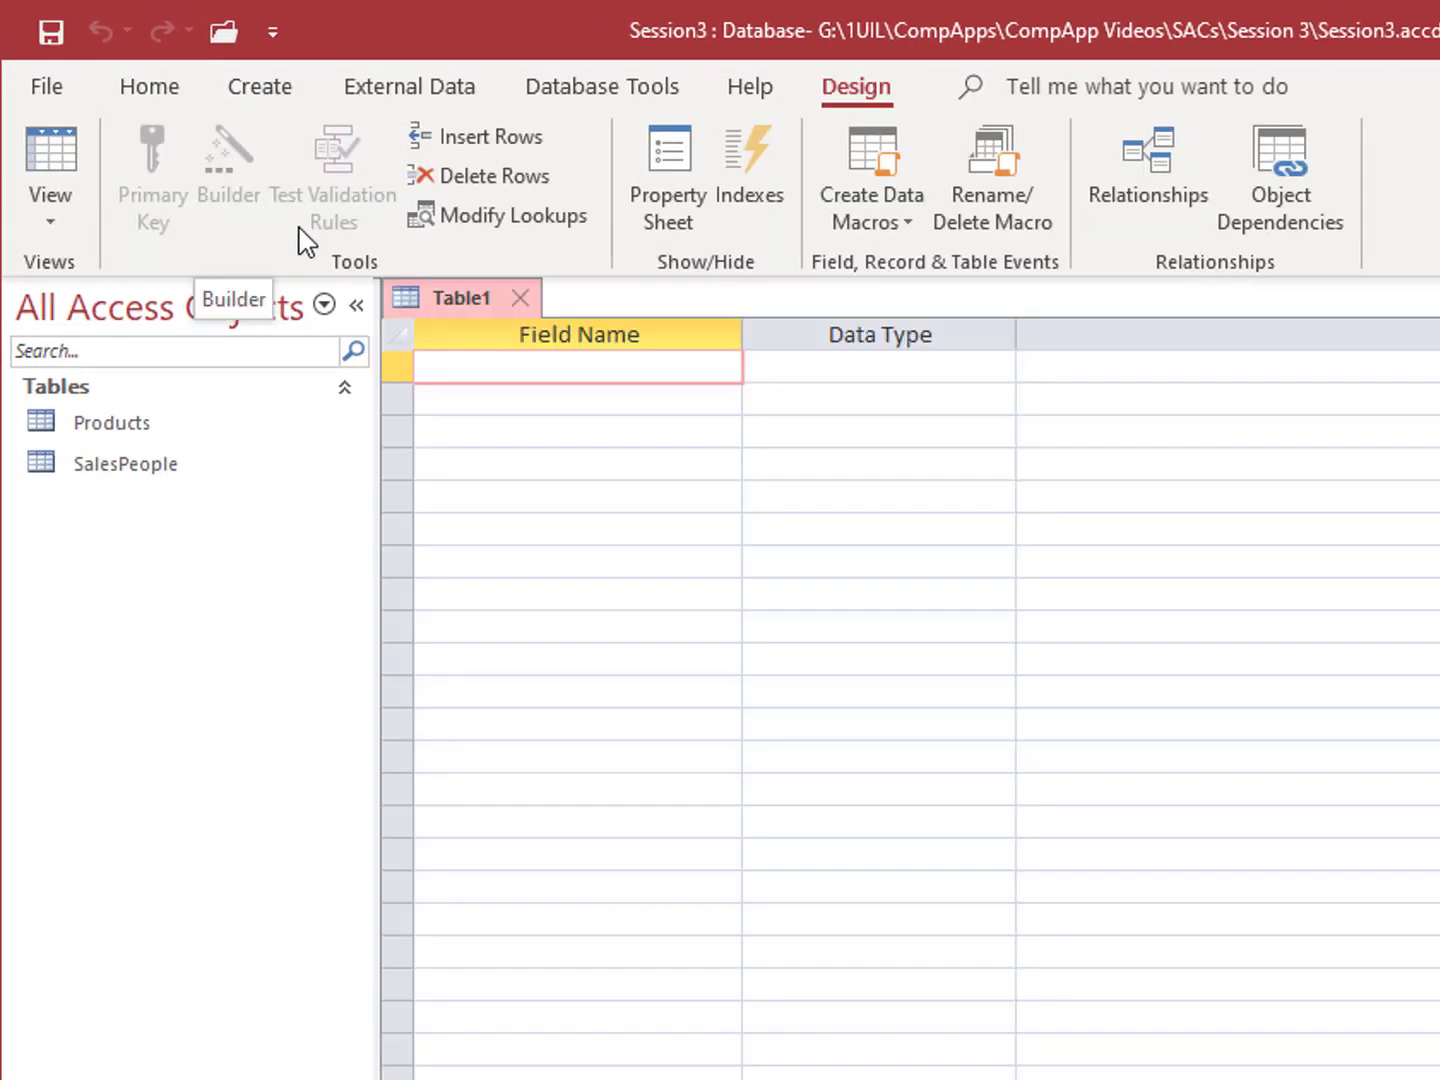
text(ID)
key(Tab)
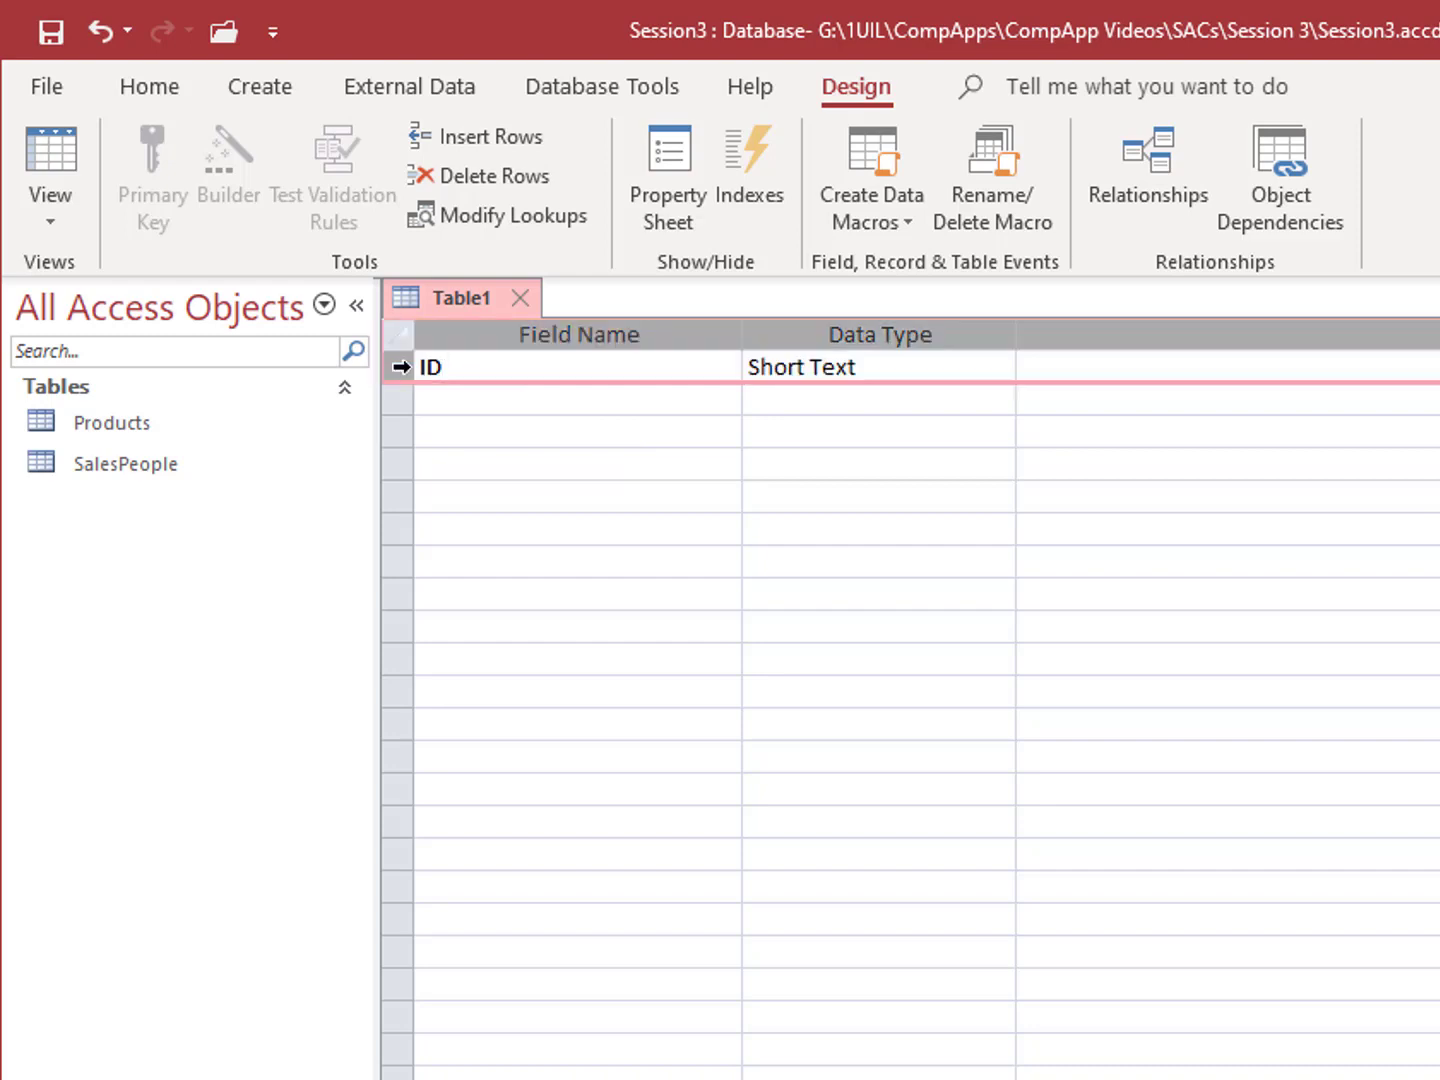
click(150, 210)
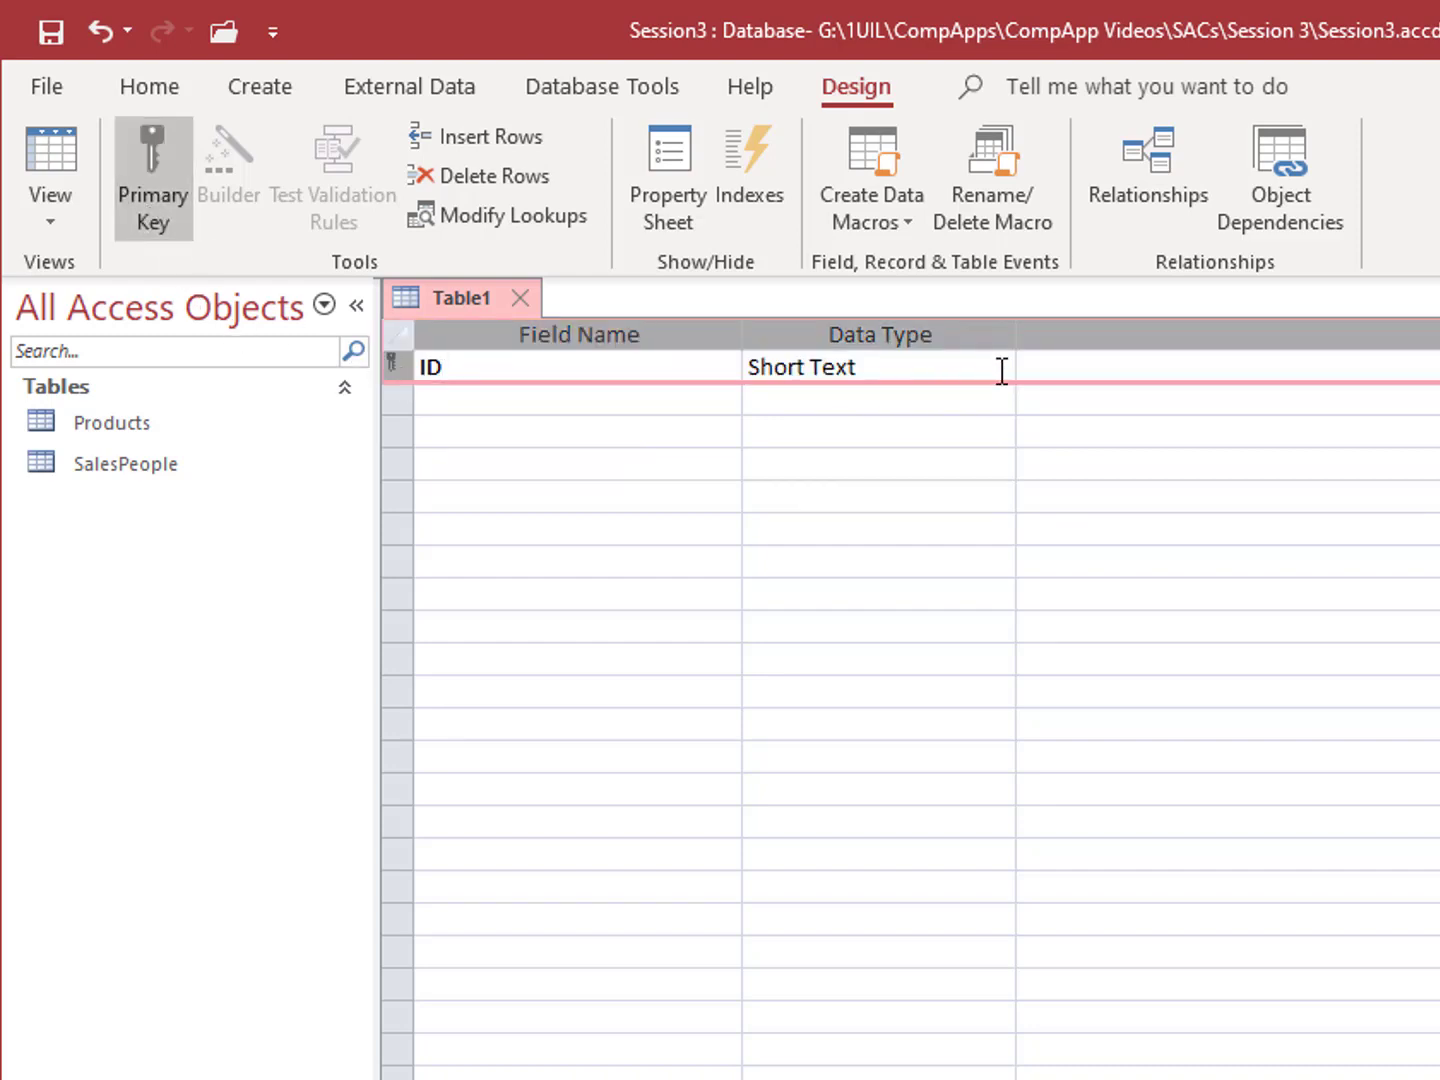
click(999, 368)
click(964, 633)
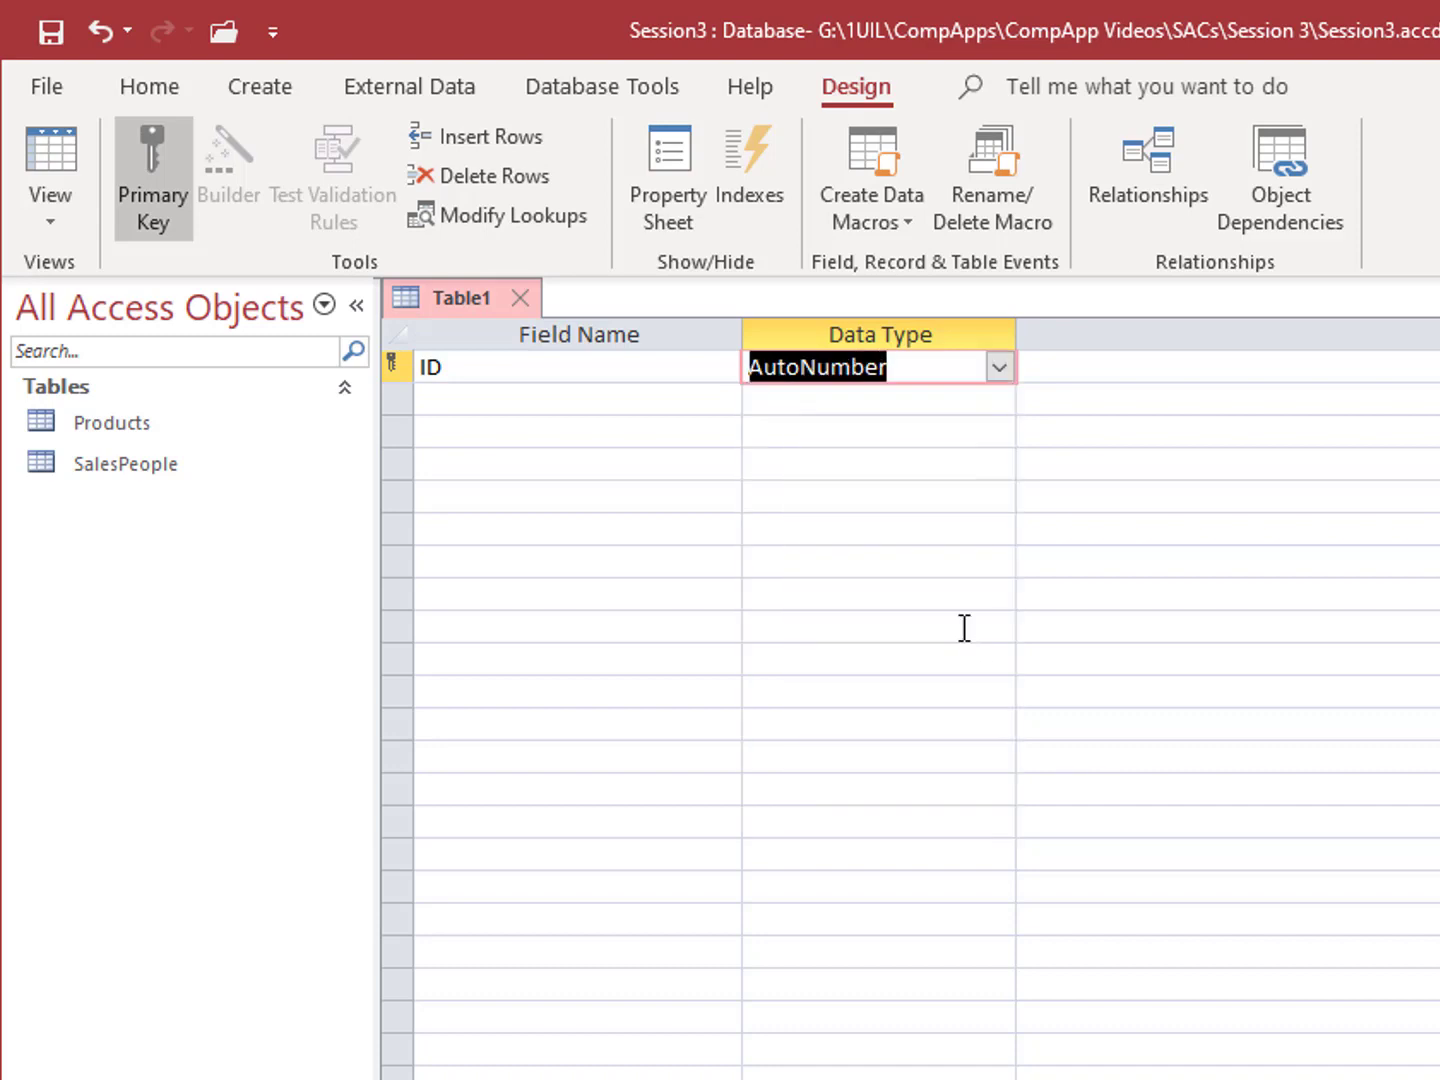
Step: Add a Salesman field and make it a Lookup Wizard field that gets its values from another table or query
click(557, 401)
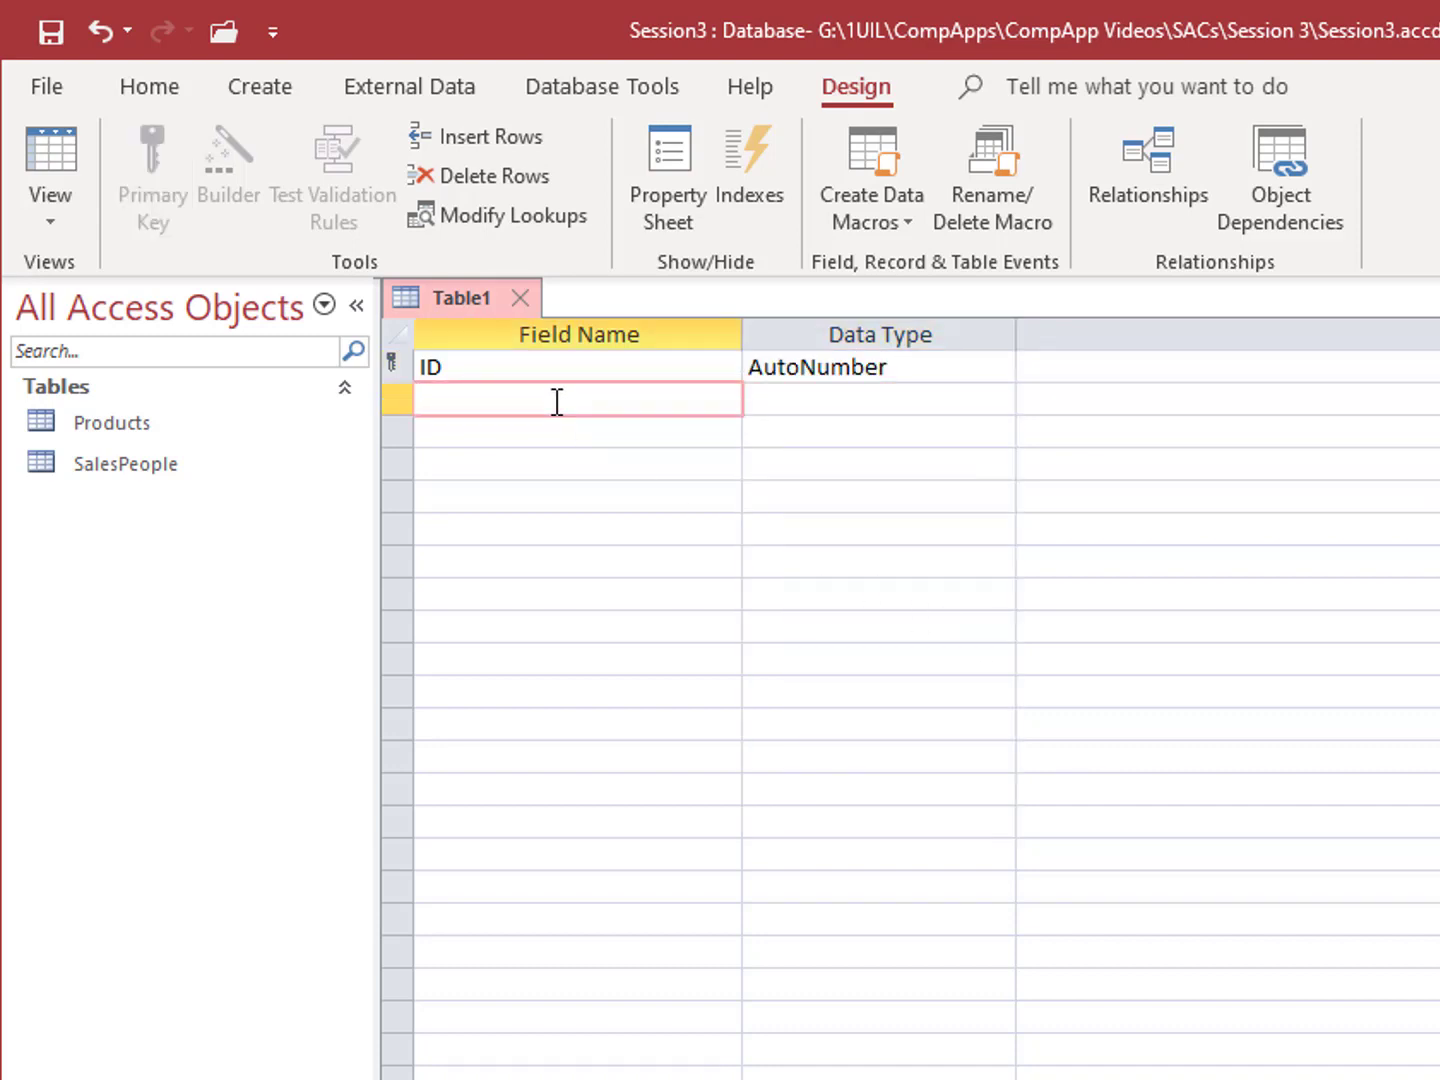
text(Salesman)
click(1000, 400)
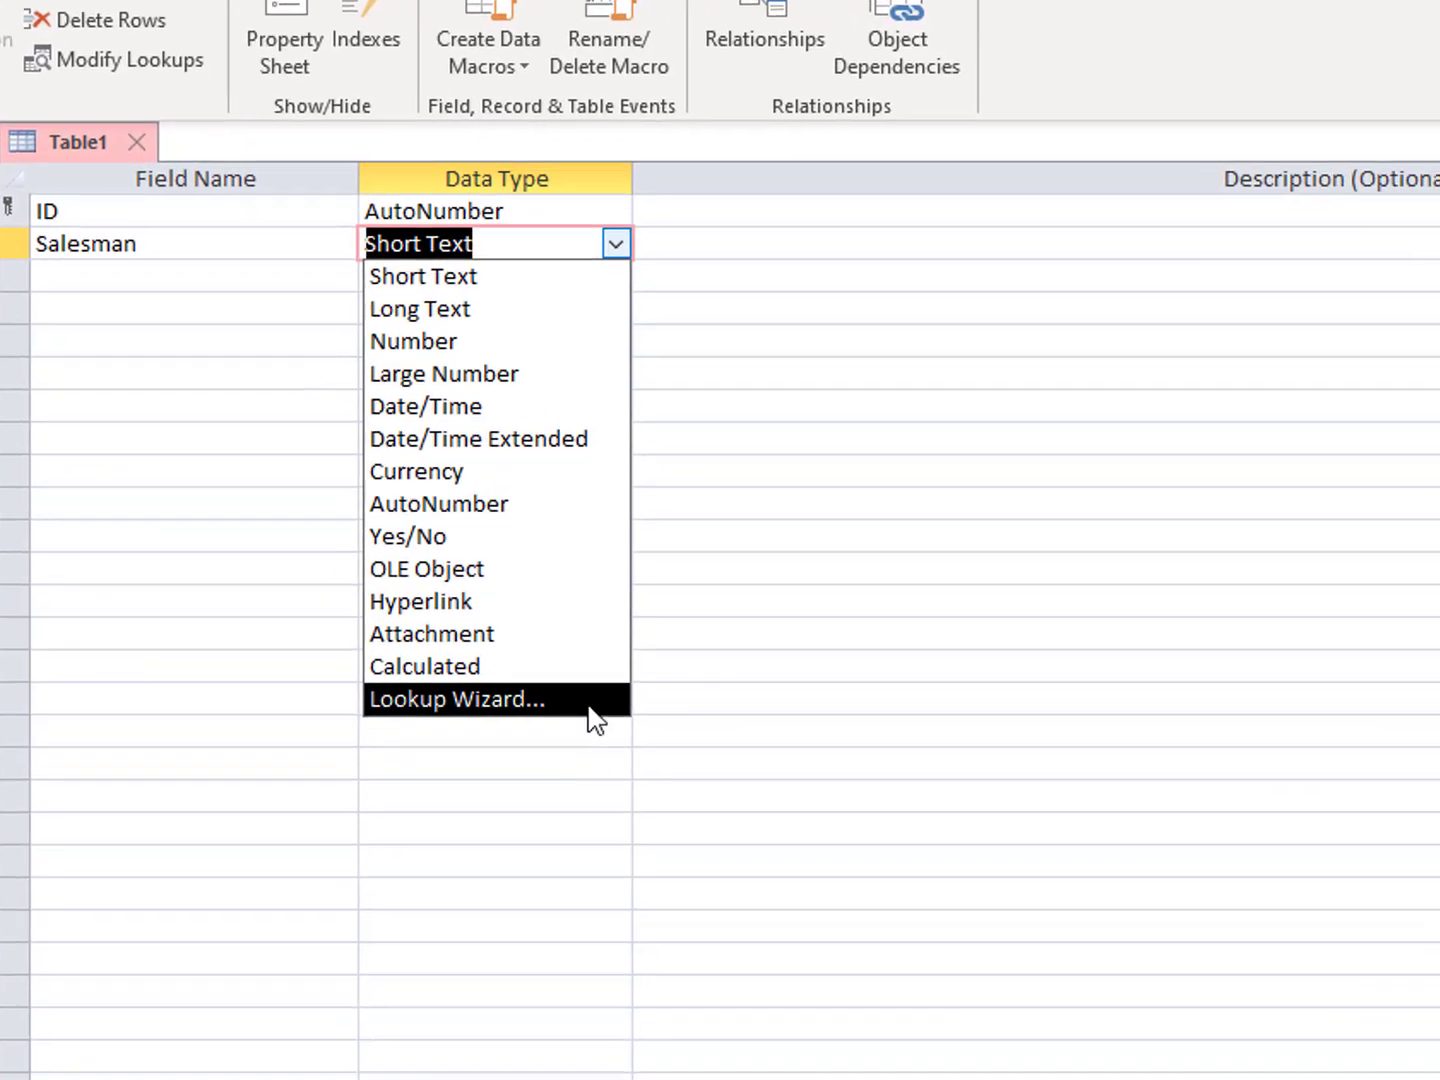
click(900, 826)
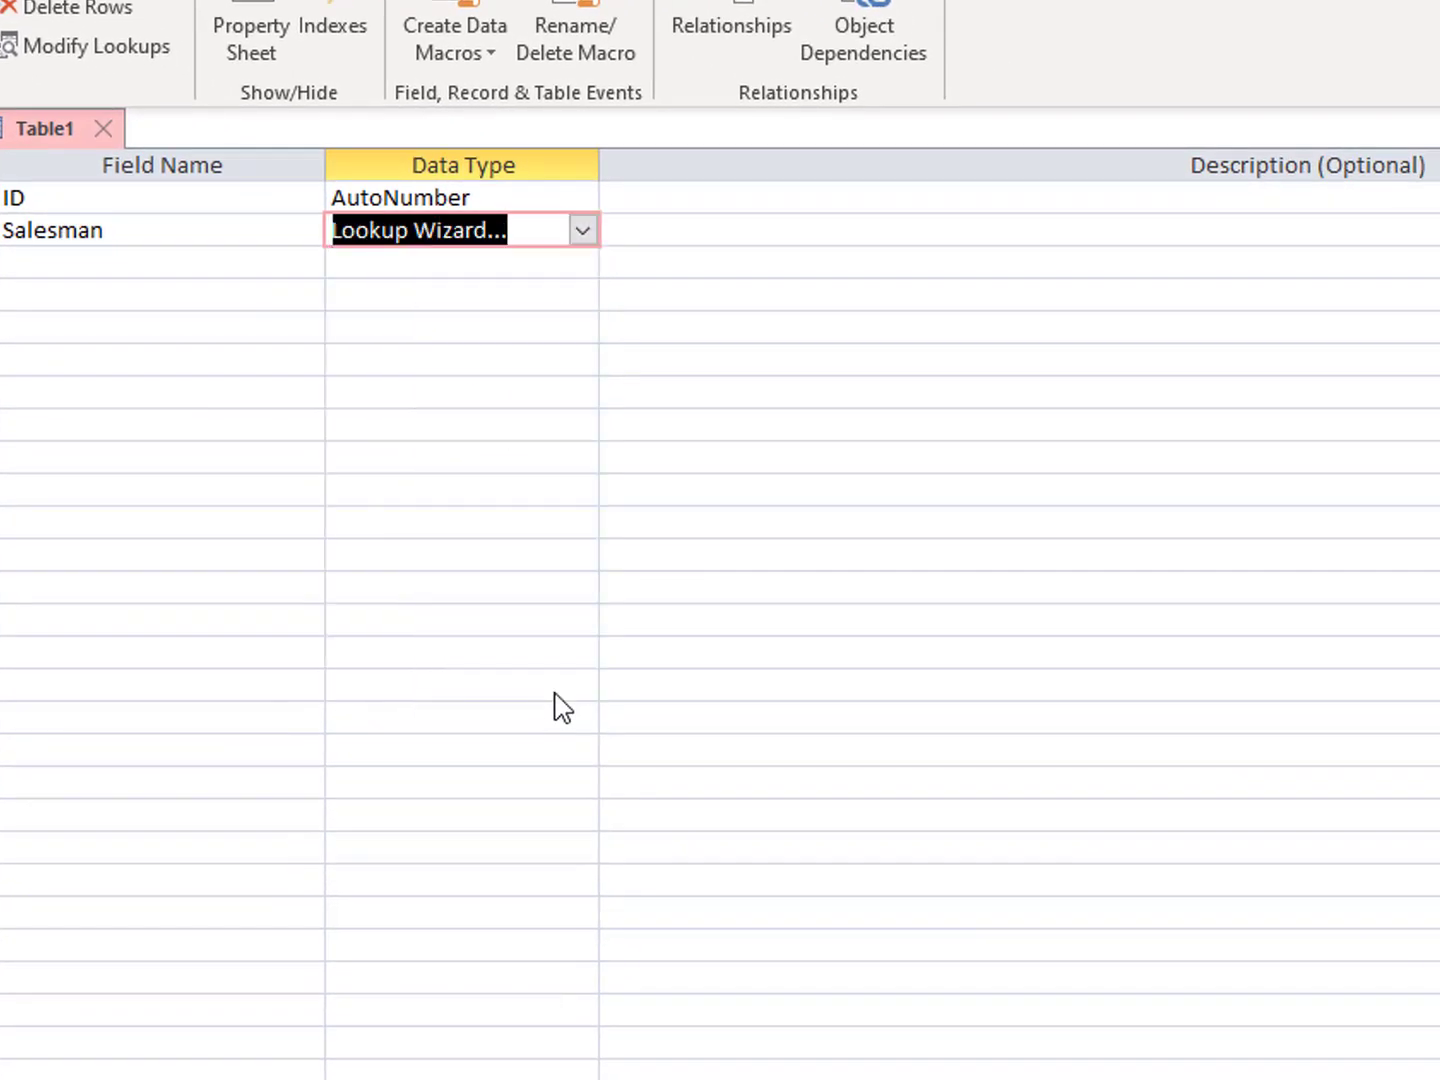
click(1042, 802)
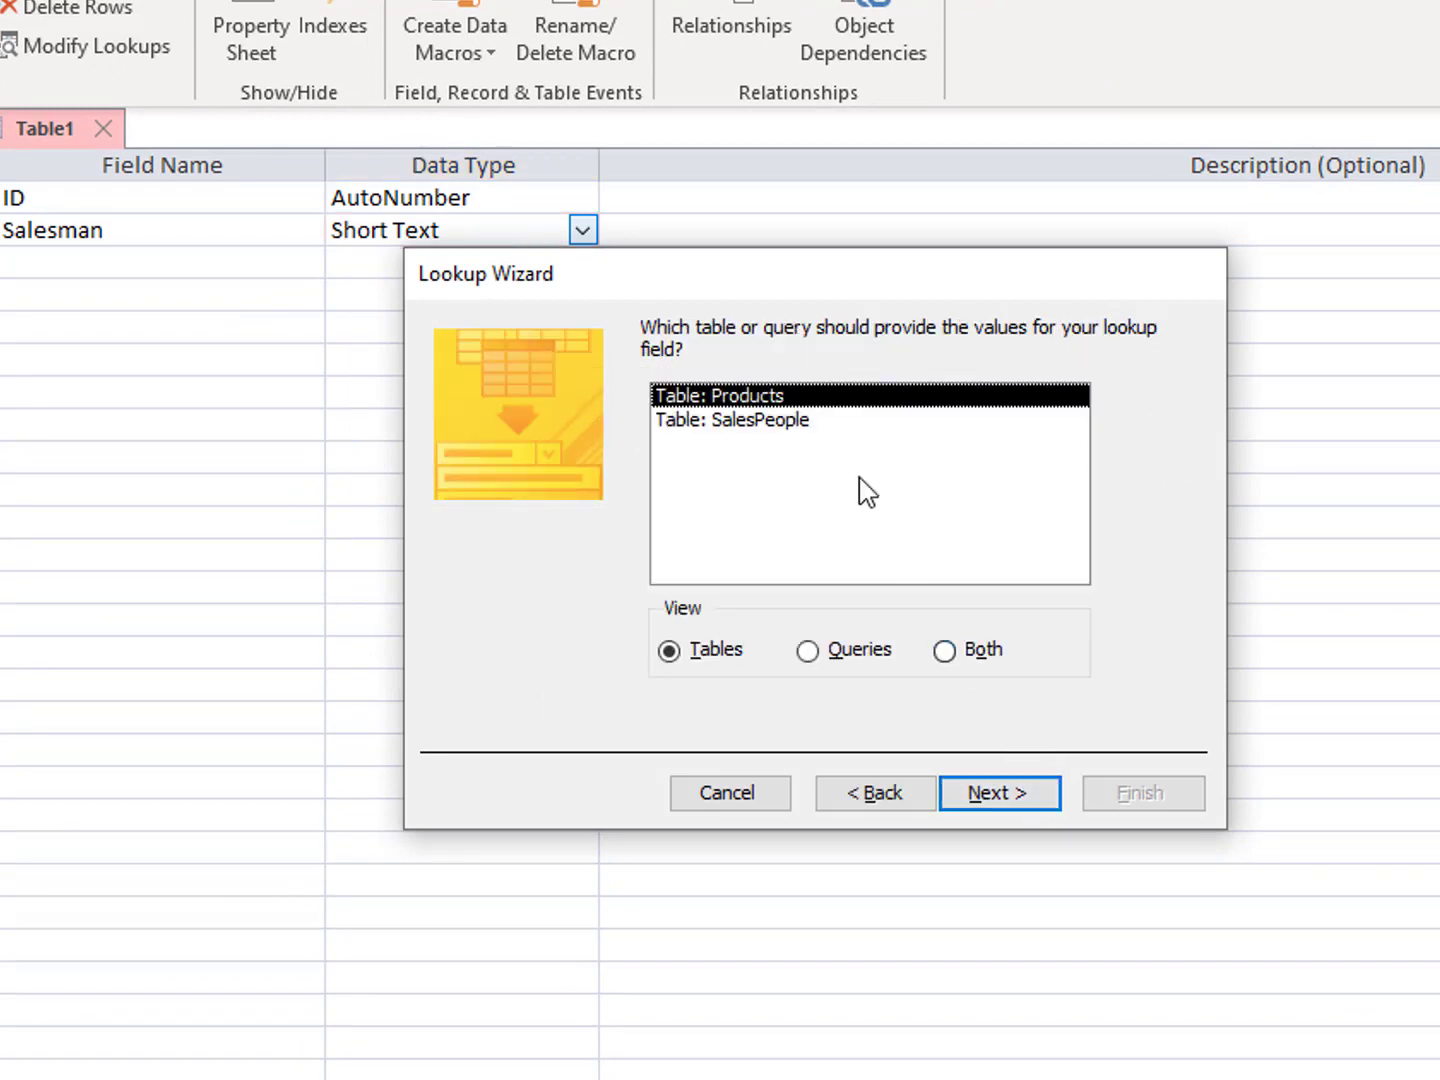
Step: Use the SalesName field of the SalesPeople table as the source of the Salesman lookup values
click(806, 426)
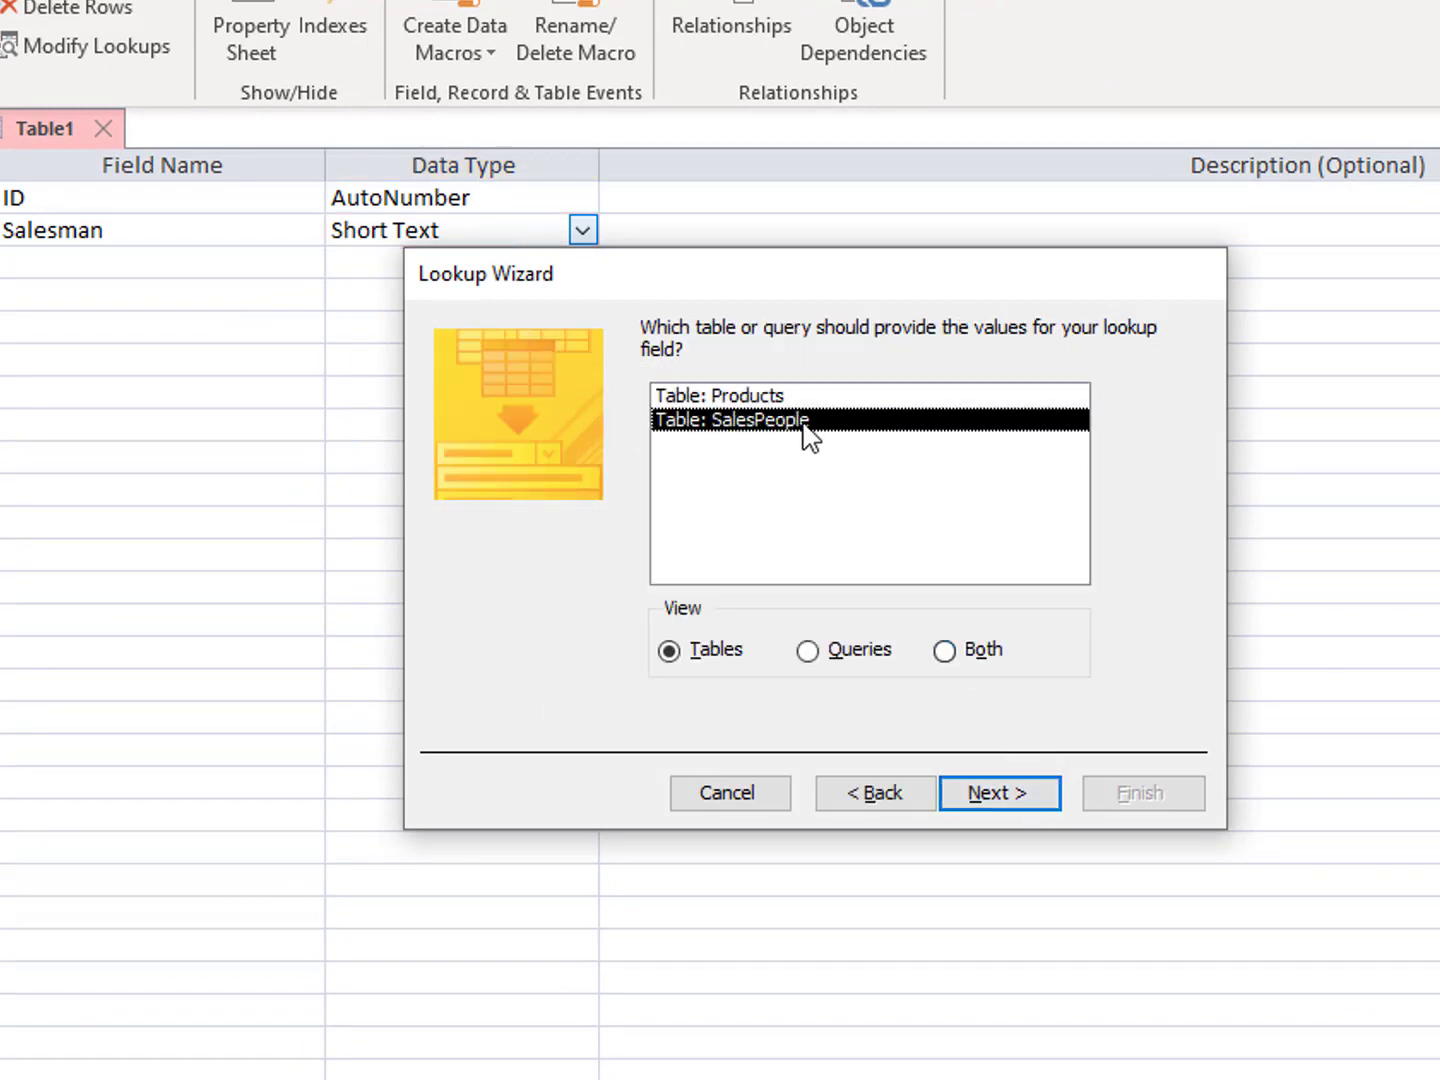
click(1050, 805)
click(760, 574)
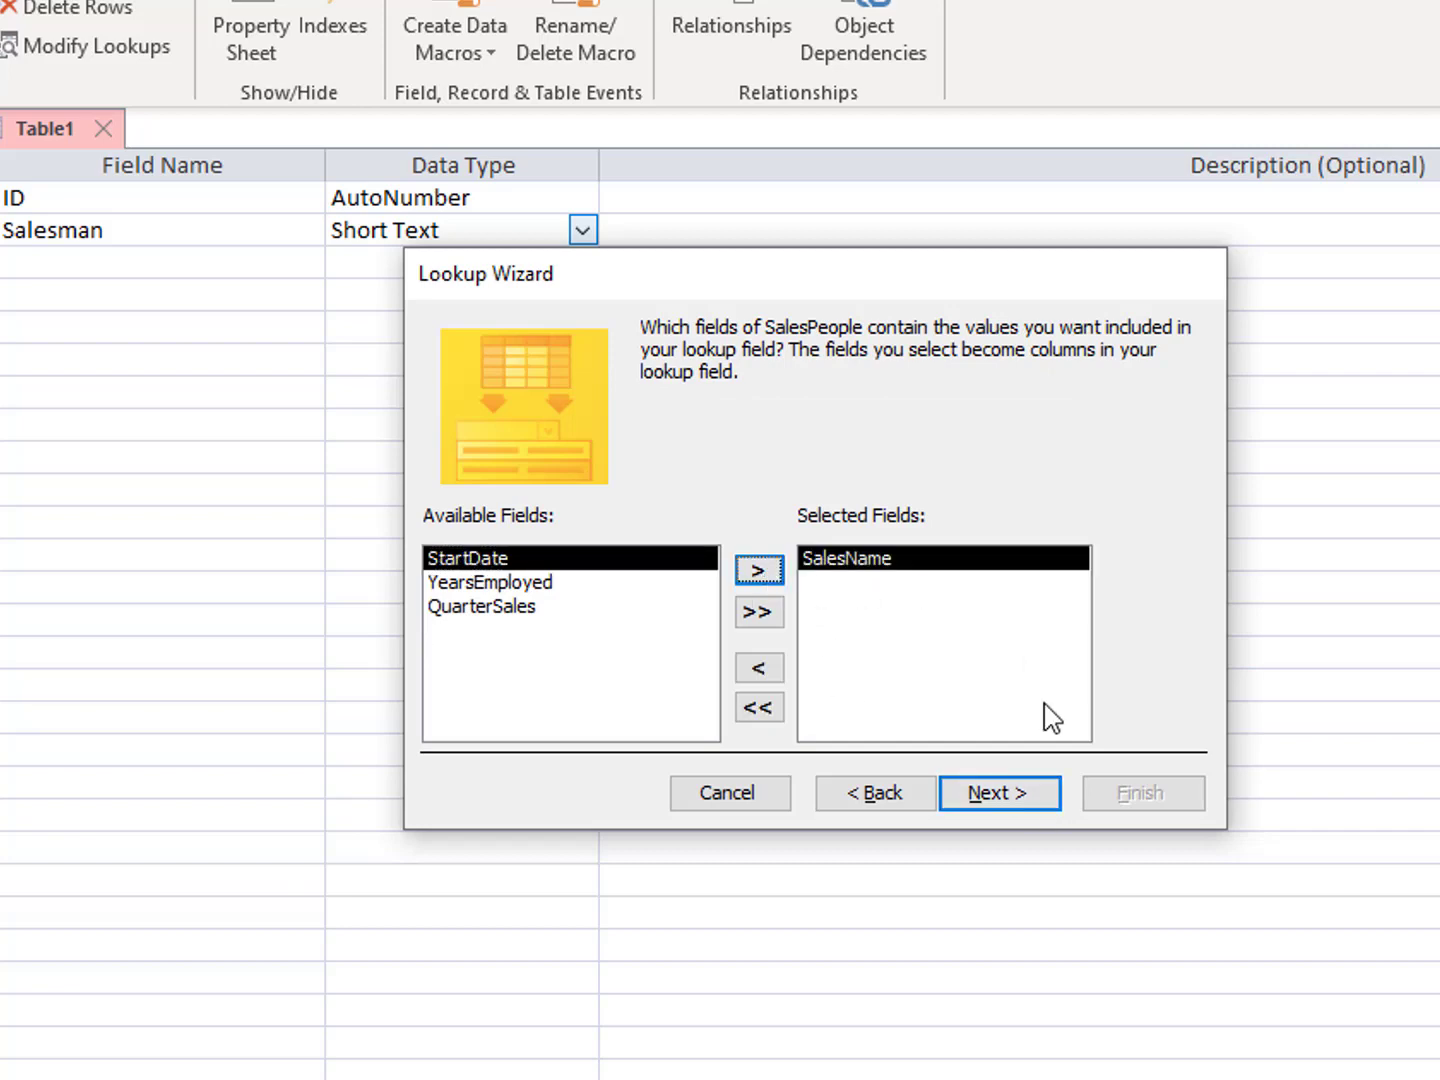
click(1048, 805)
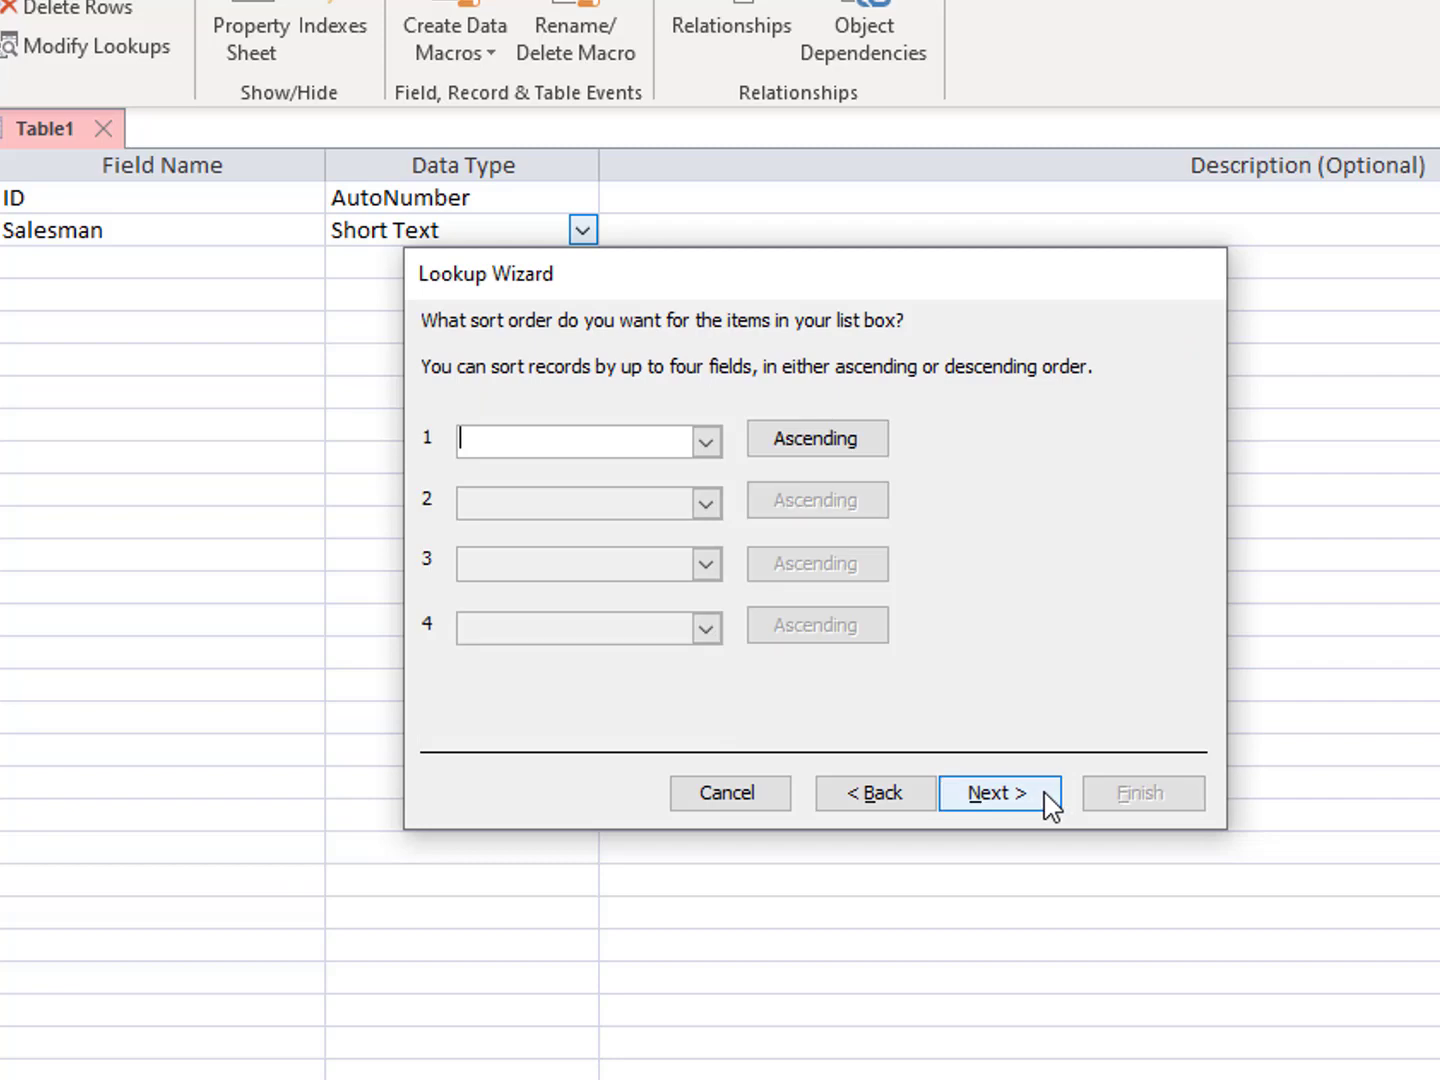
Step: Sort the Salesman lookup by SalesName in ascending order and finish the wizard with the default column width and label
click(706, 441)
click(688, 500)
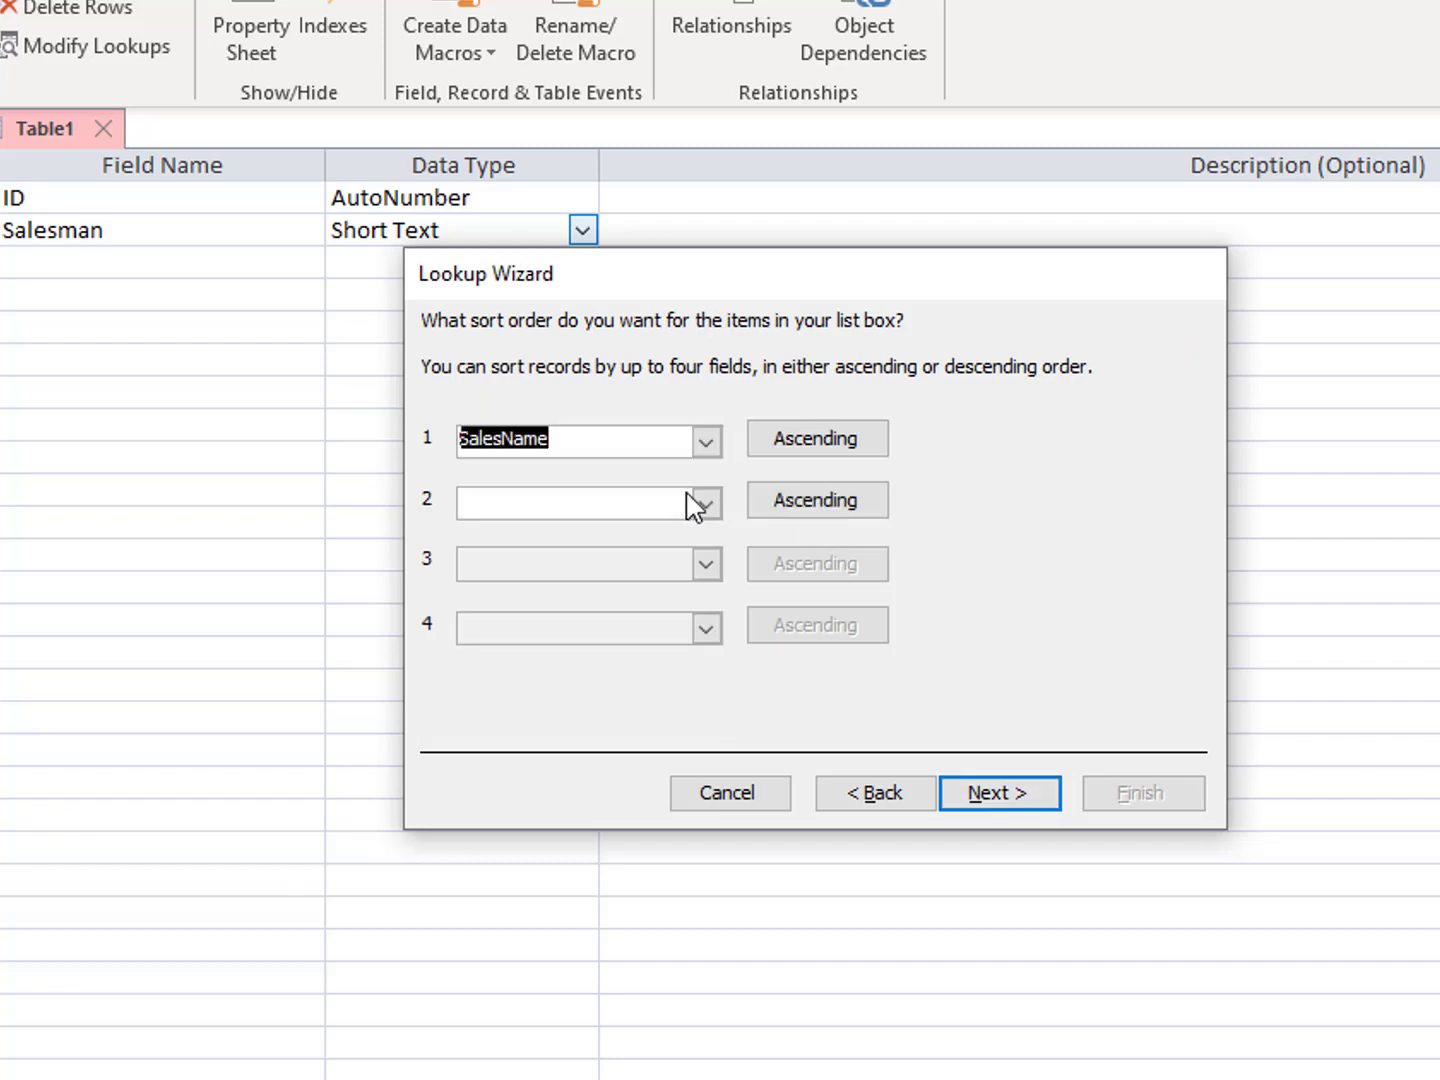
click(1030, 805)
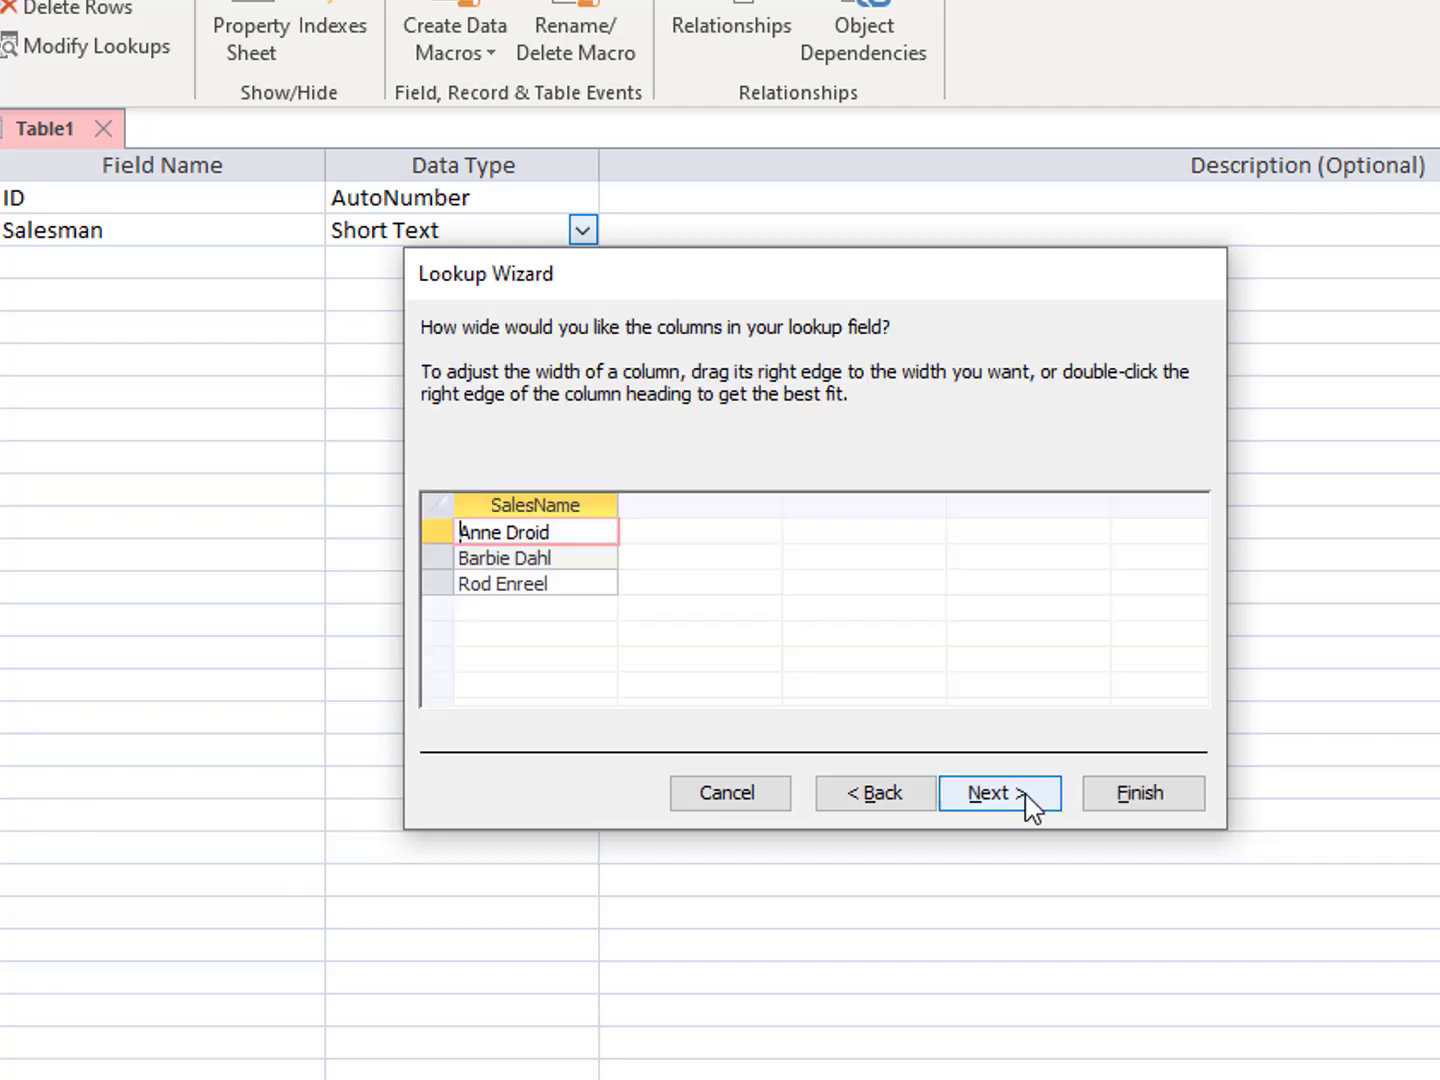
click(1046, 805)
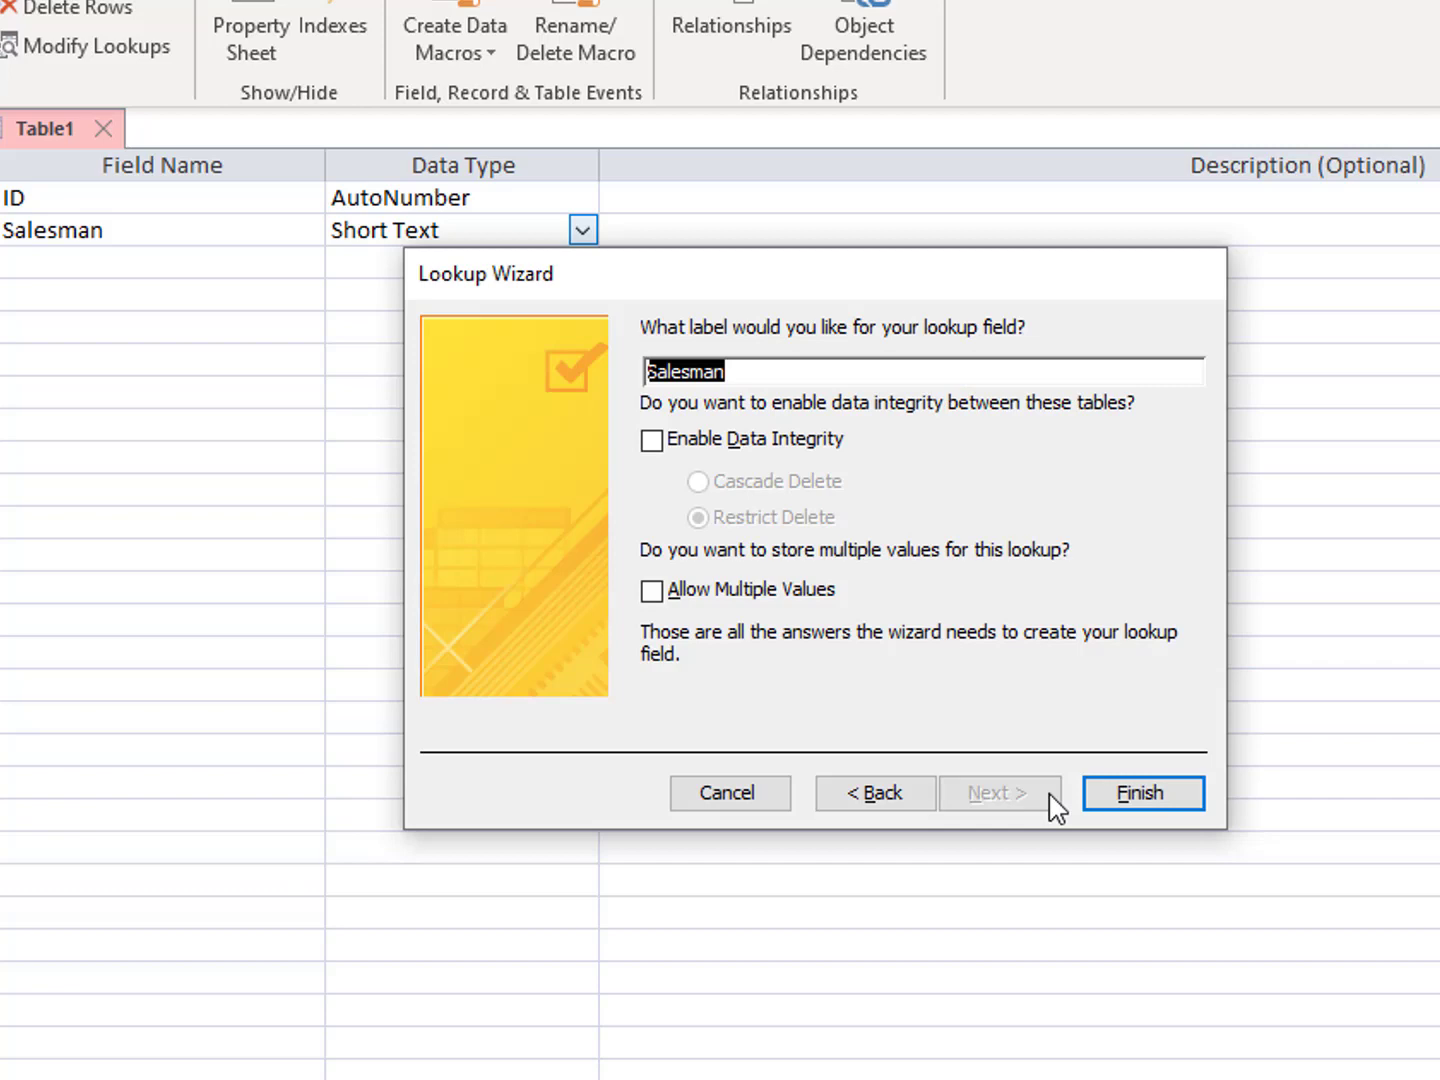
click(1128, 800)
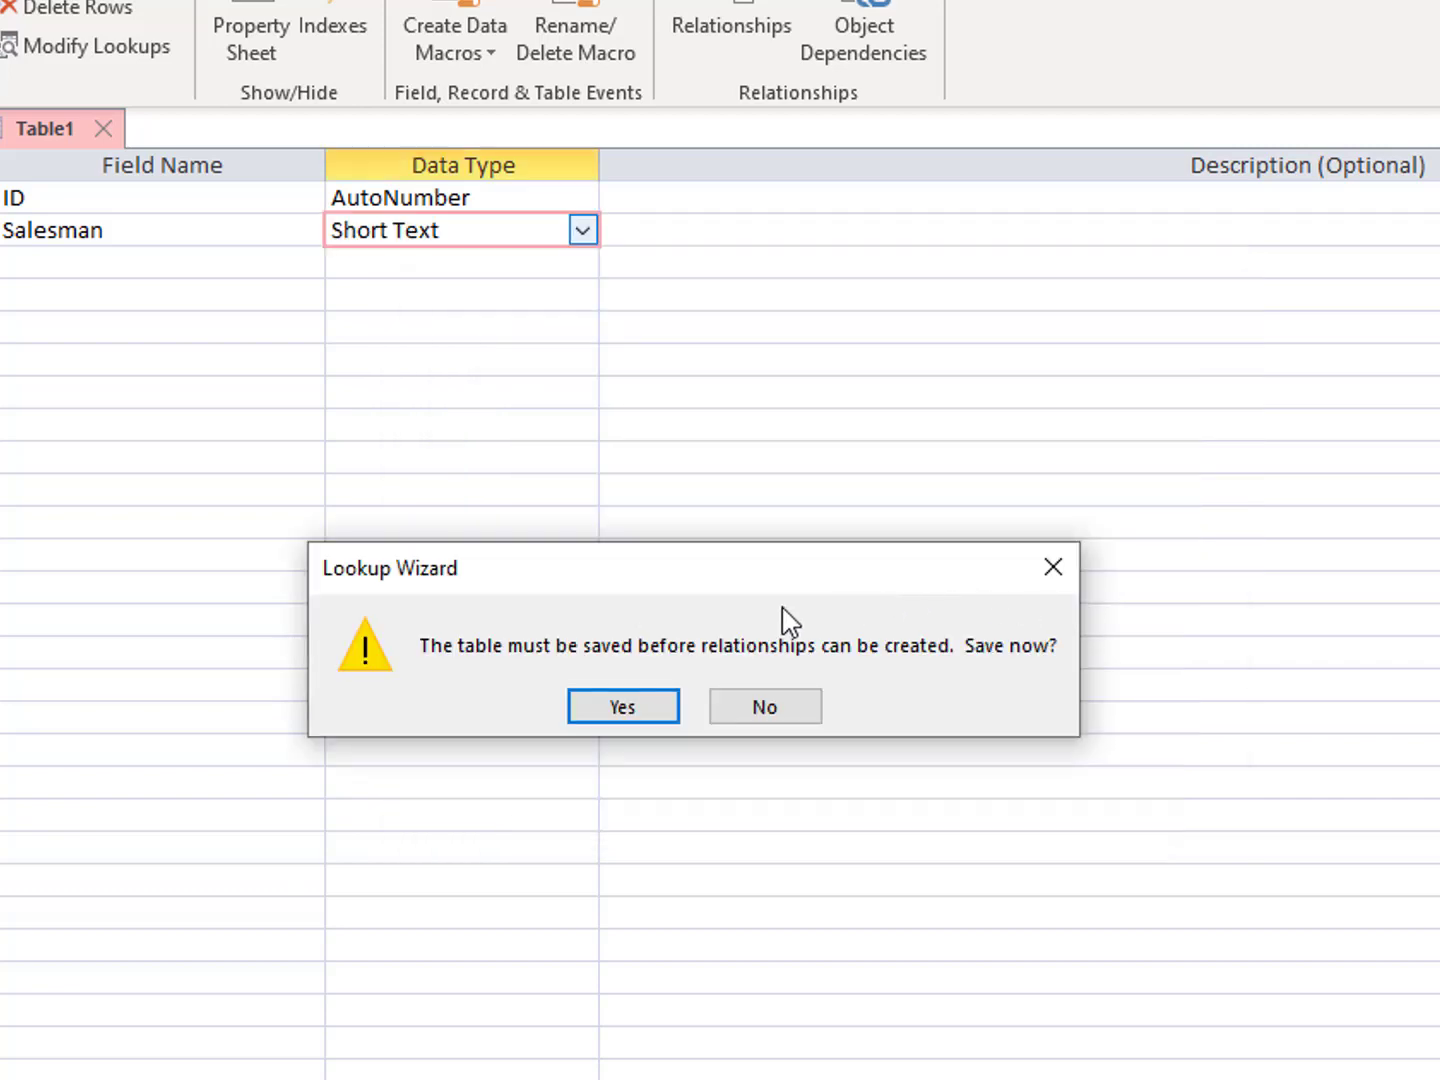
Step: Agree to save the table for the lookup relationship and name it Sales
click(645, 715)
text(Sales)
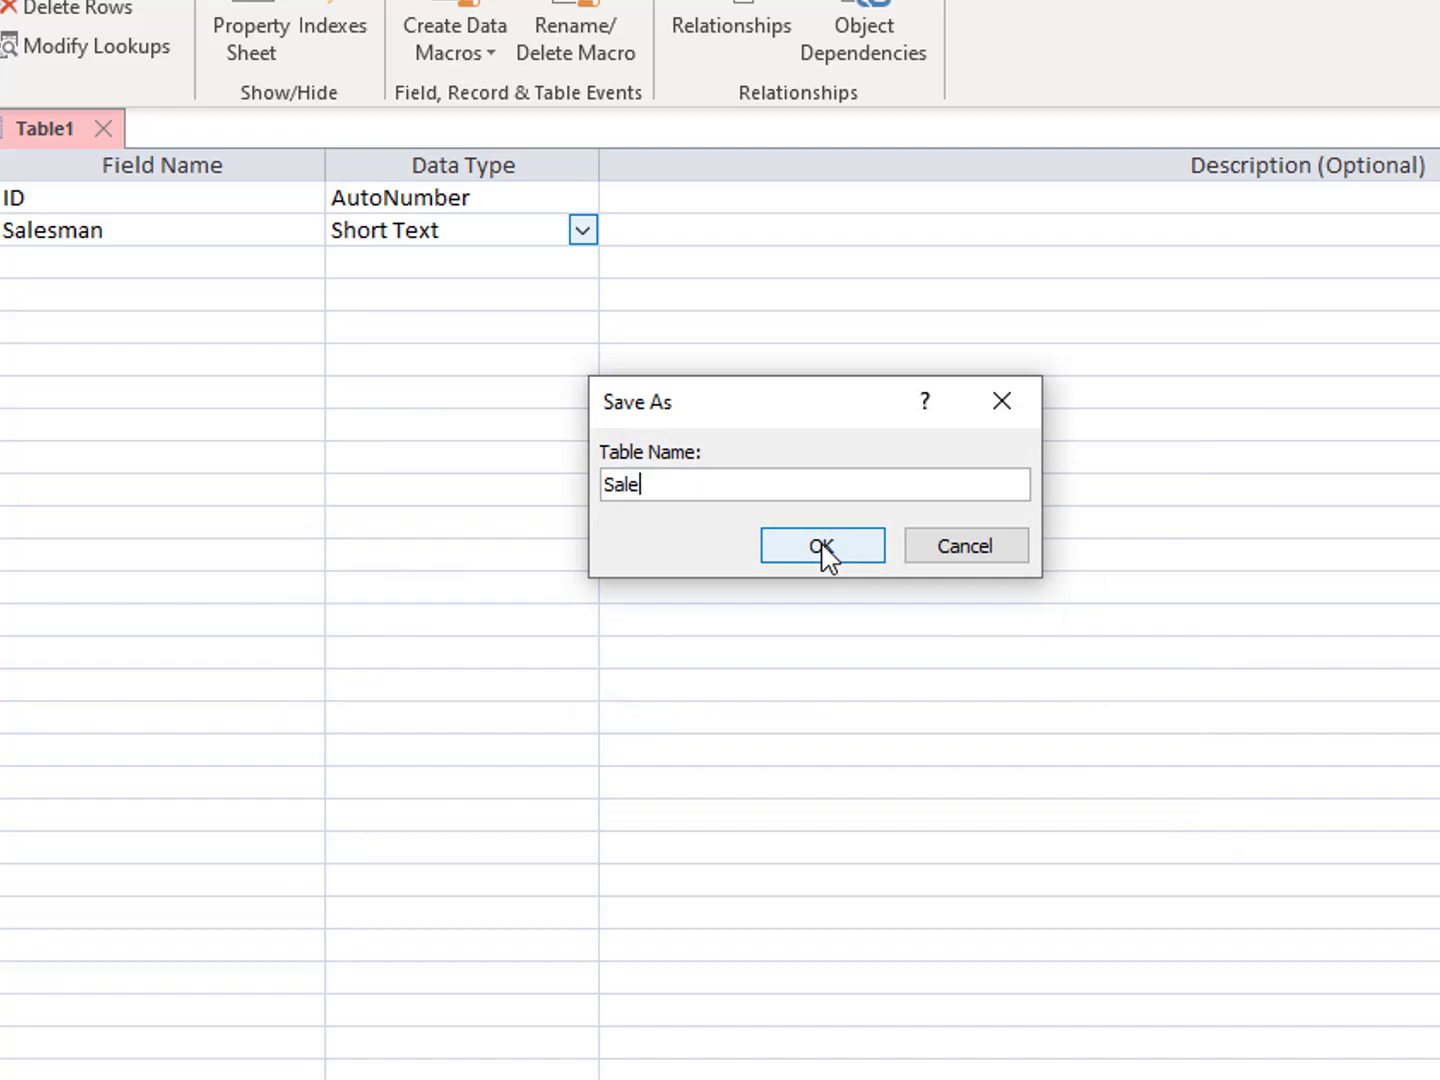
click(862, 554)
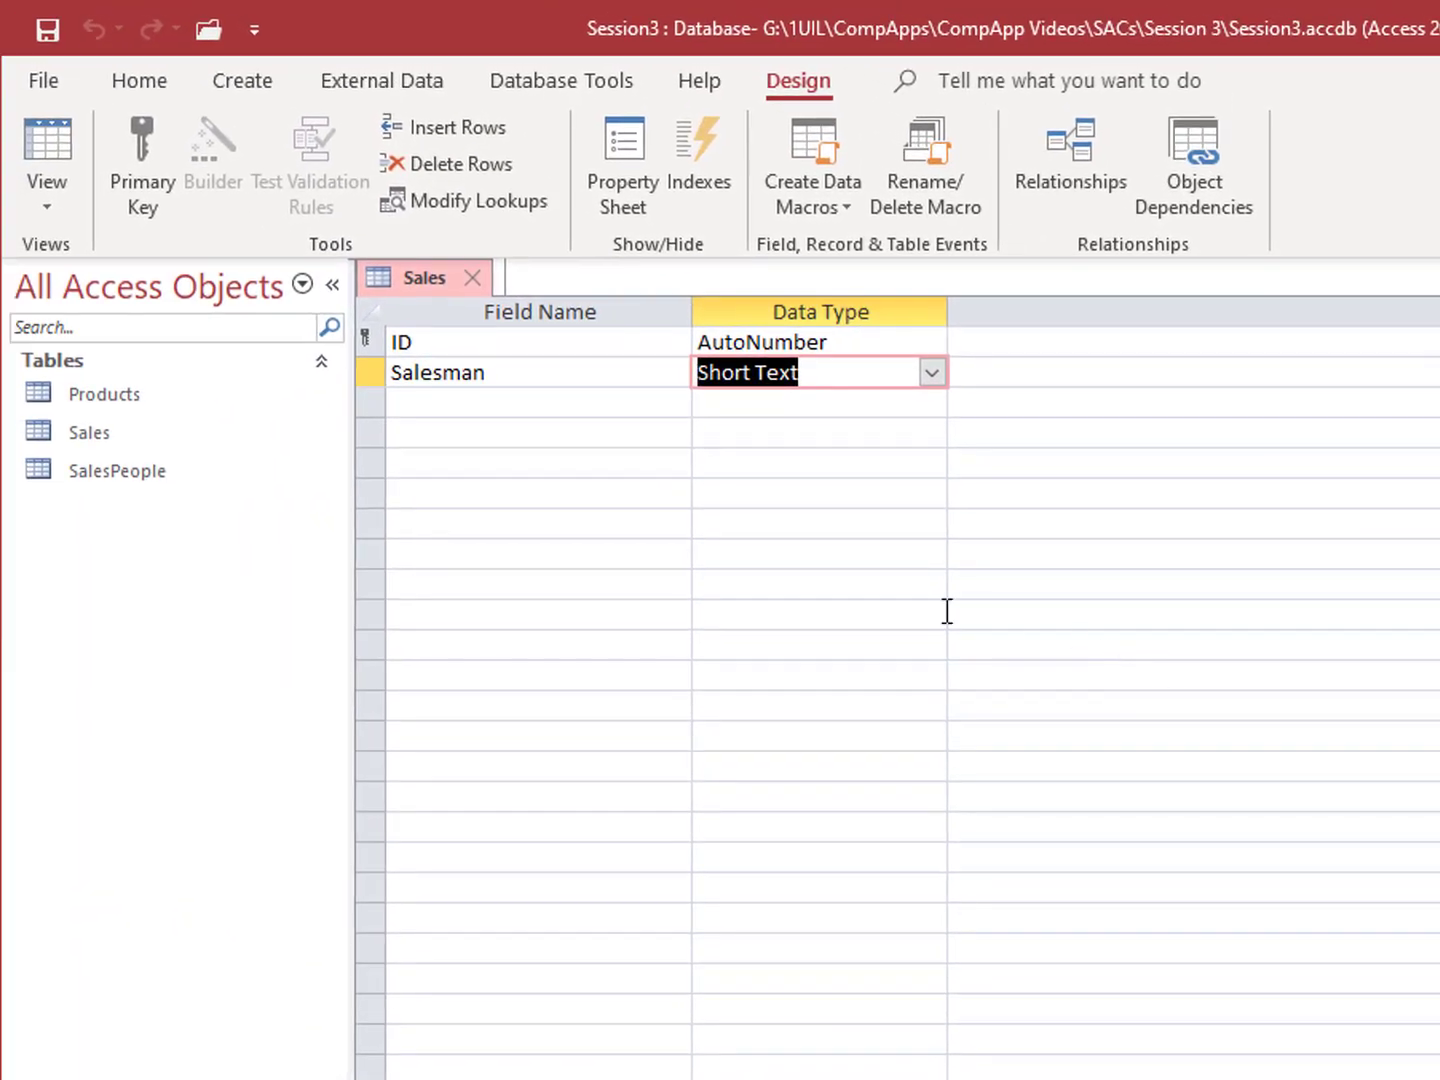
Step: Add a Product field and make it a Lookup Wizard field that gets its values from another table or query
click(355, 291)
text(Product)
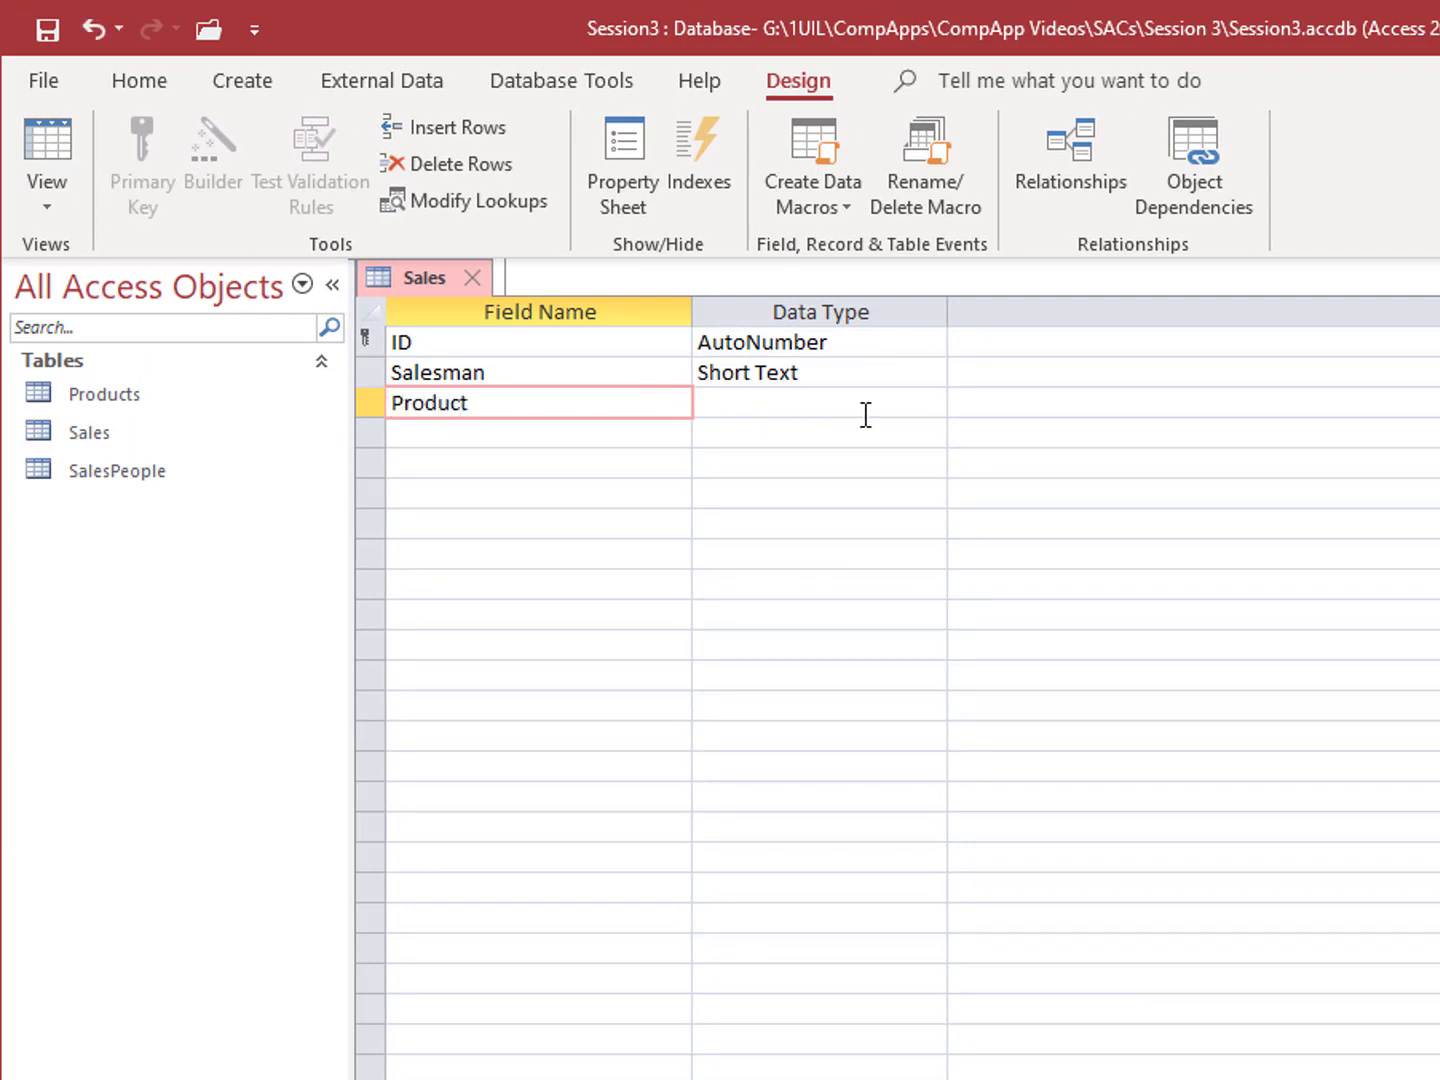
click(940, 402)
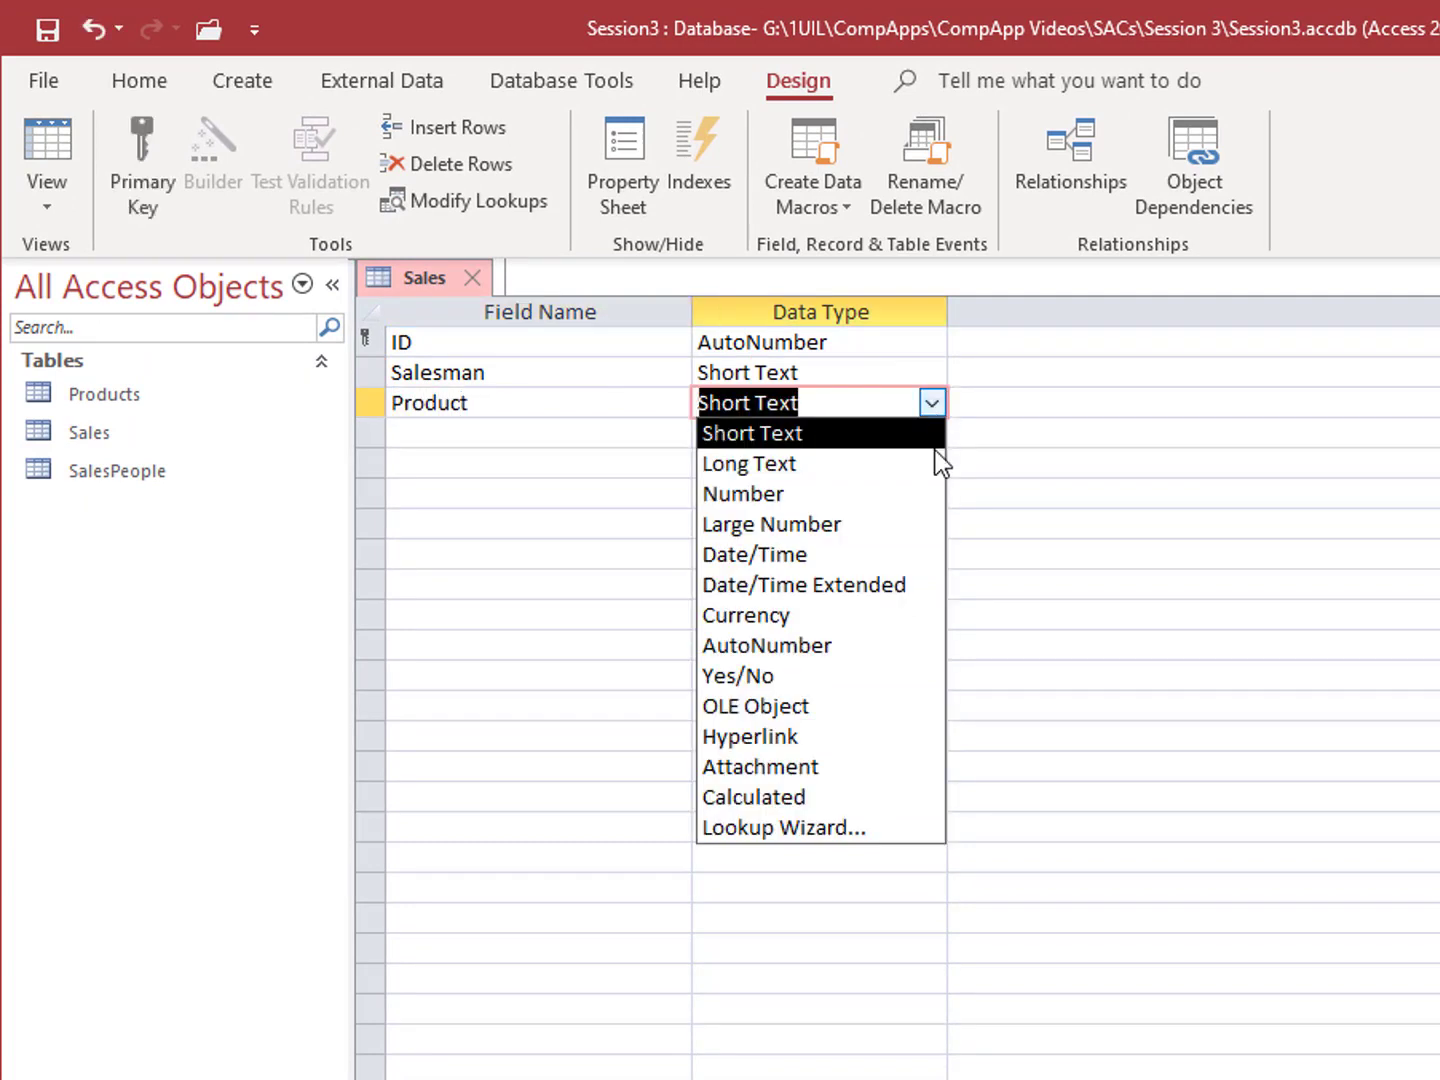
click(899, 828)
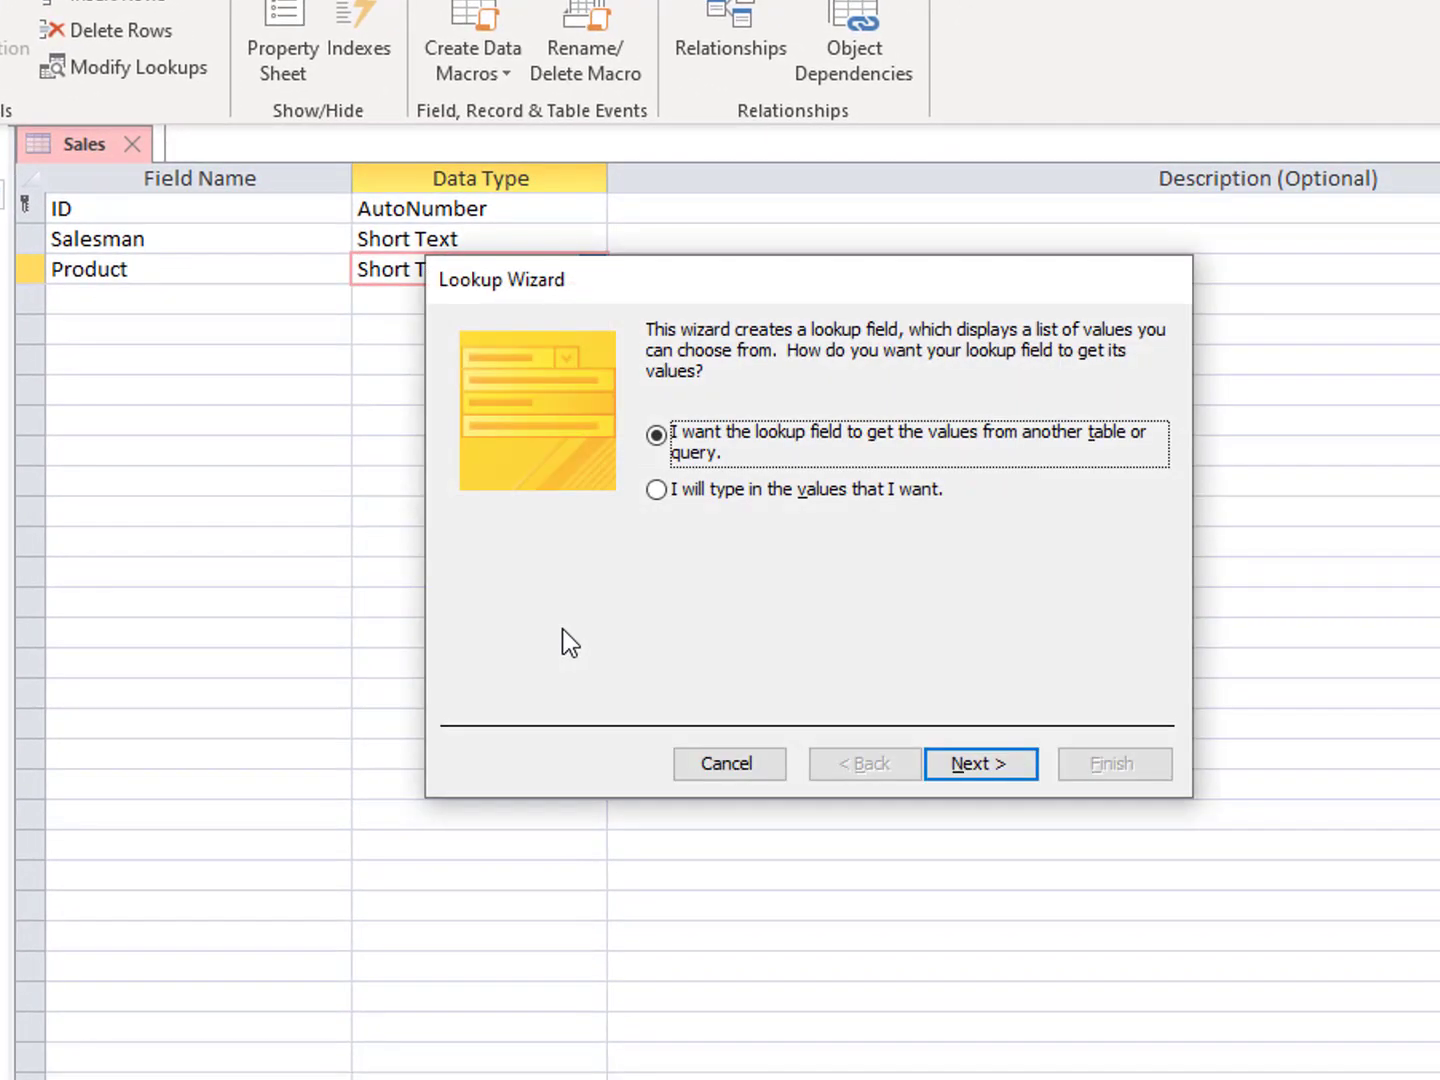
click(998, 760)
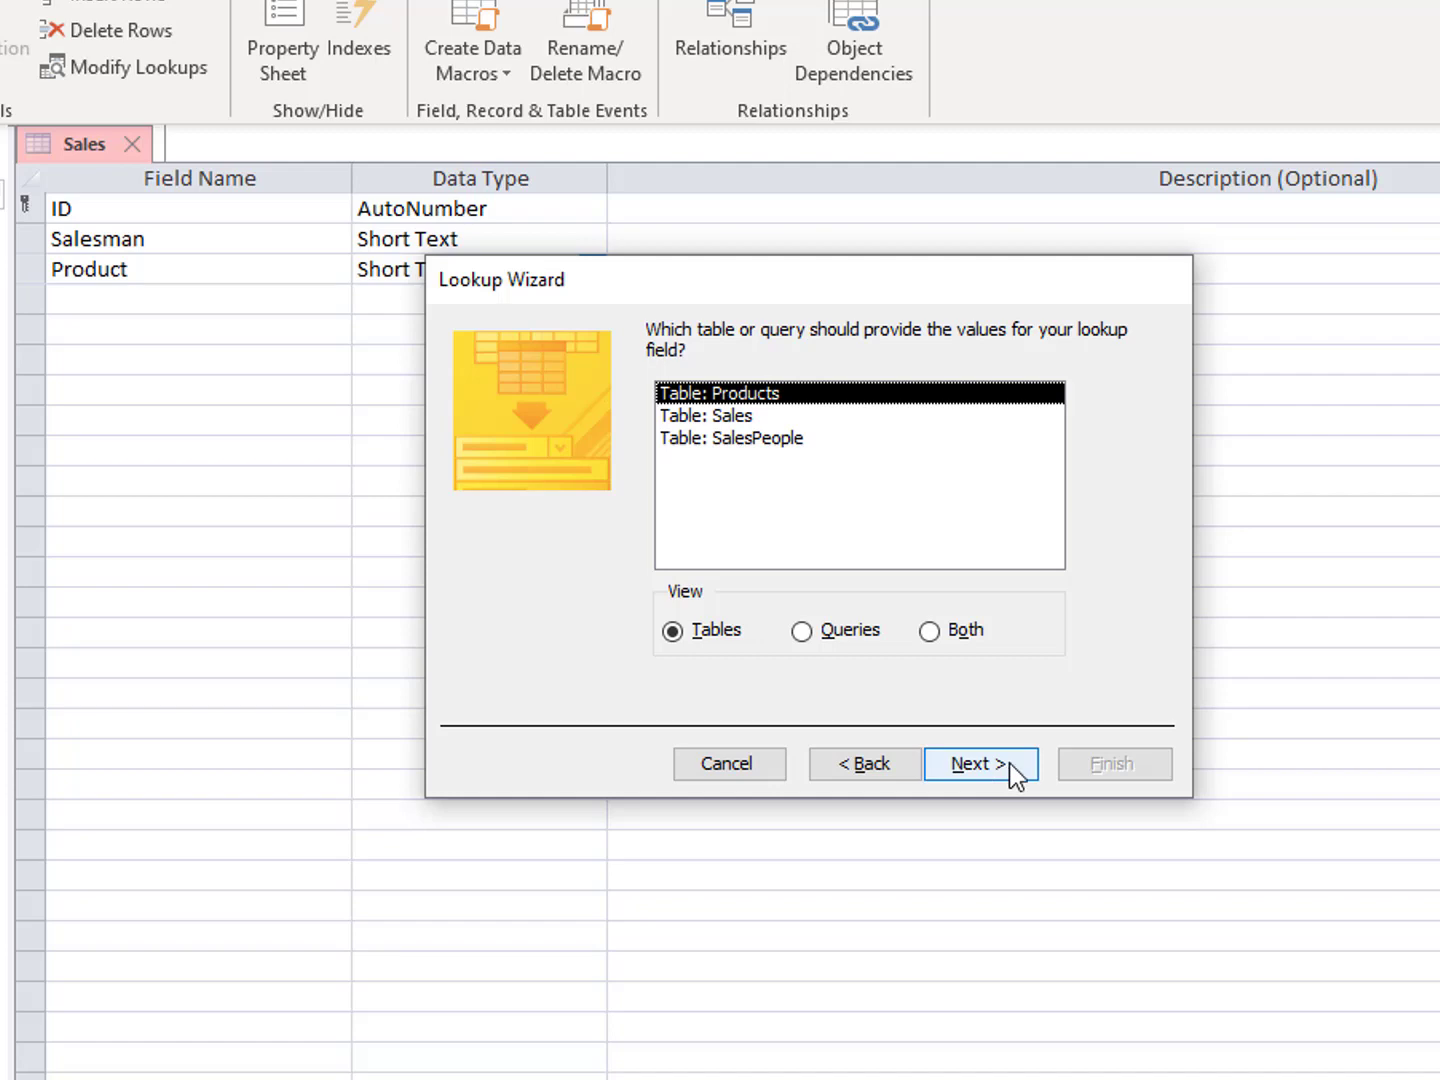
Step: Use the ProductName field of the Products table as the source of the Product lookup values
click(1010, 772)
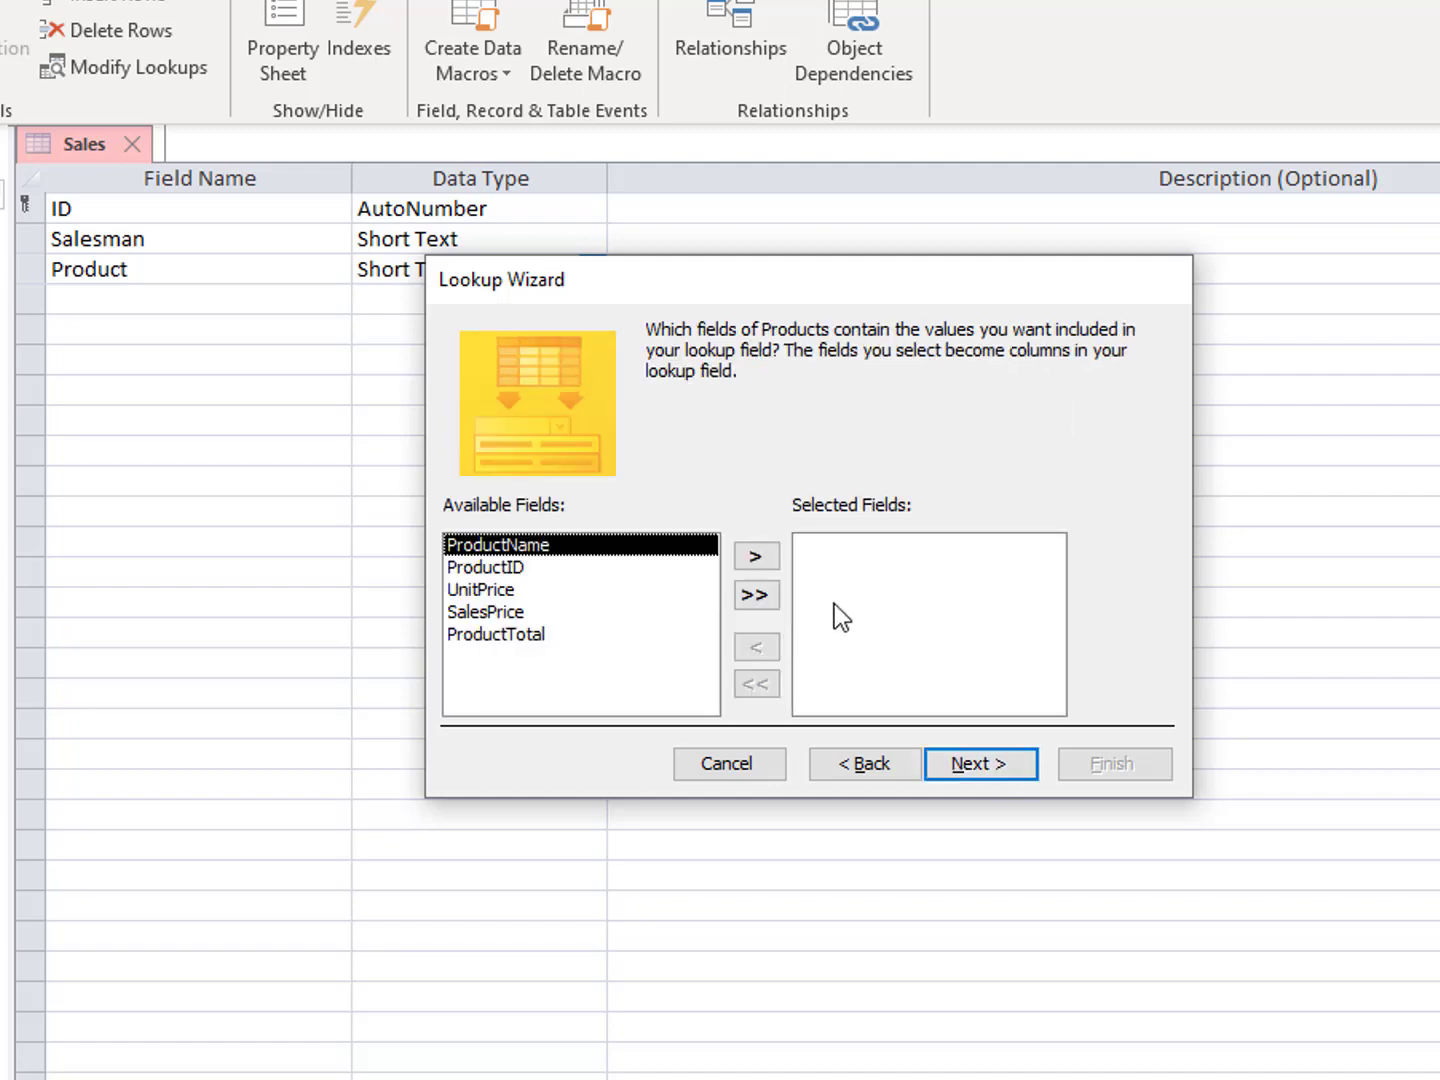
click(757, 557)
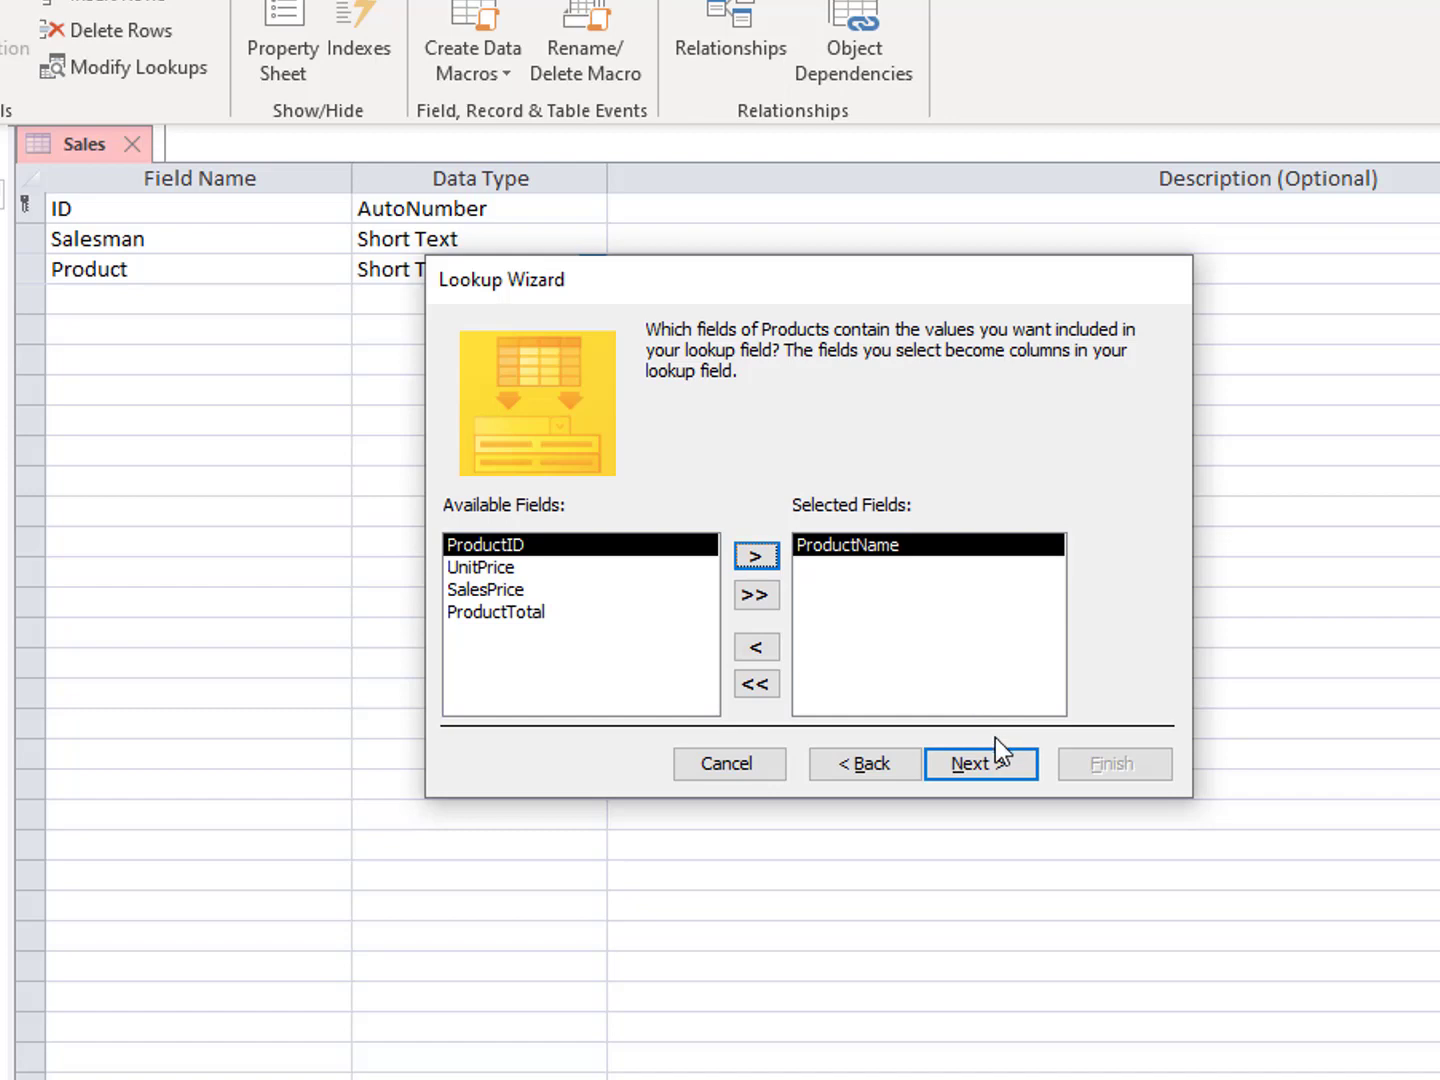
click(1009, 772)
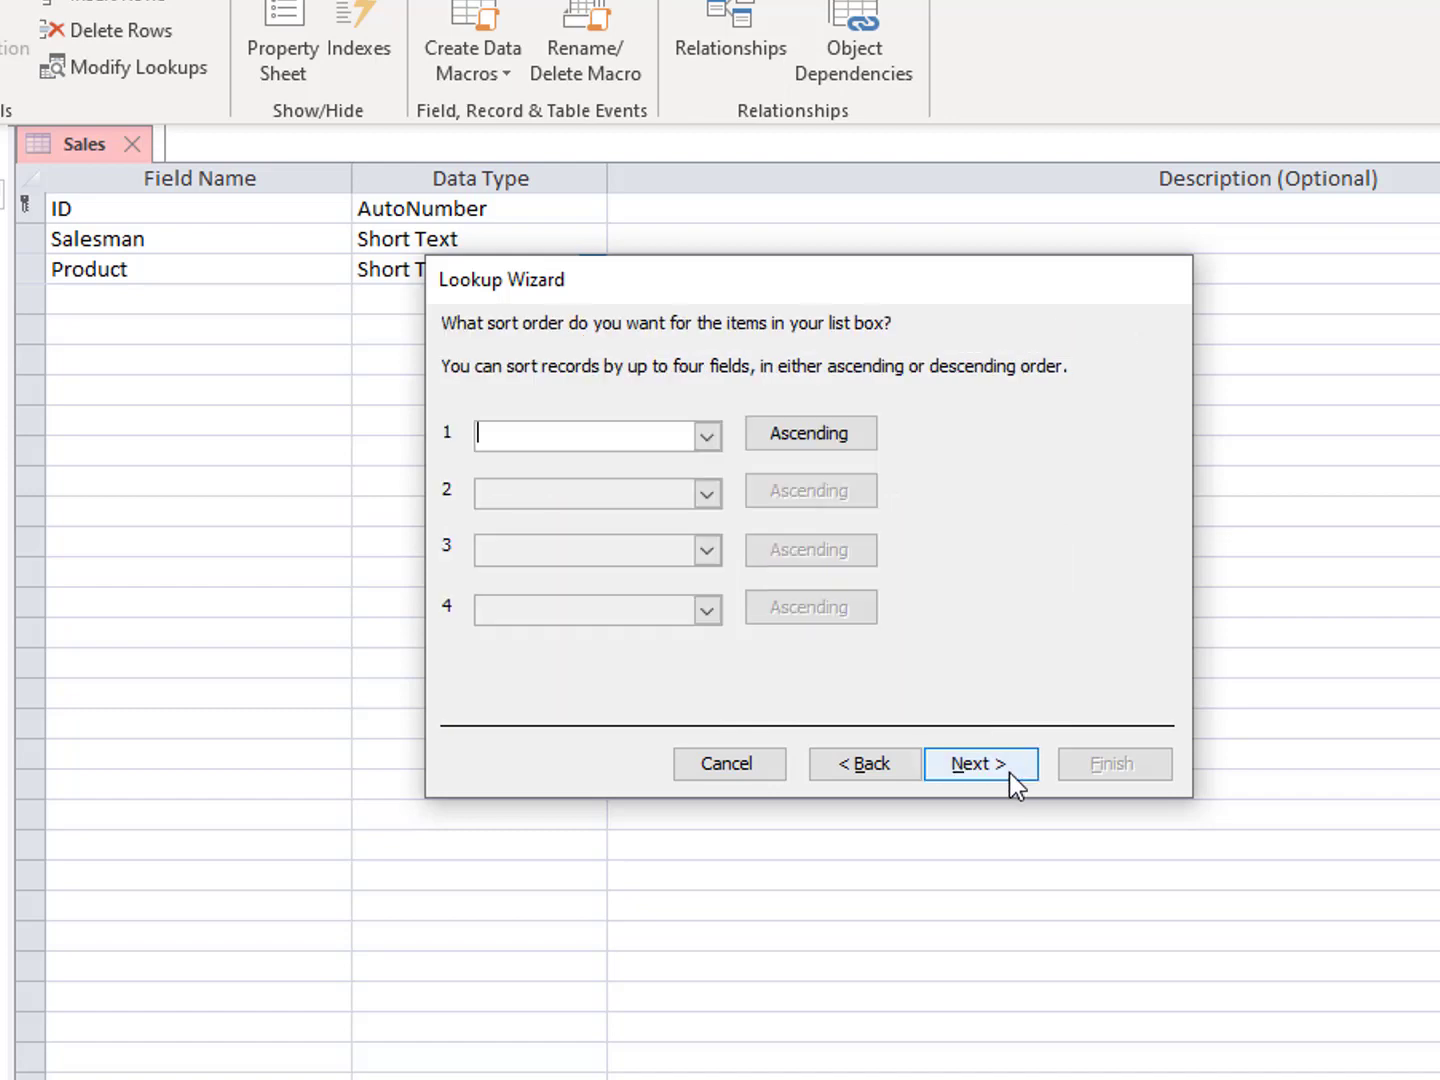
Step: Sort the Product lookup by ProductName in ascending order, finish the wizard with its default label, and save the table
click(707, 437)
click(684, 490)
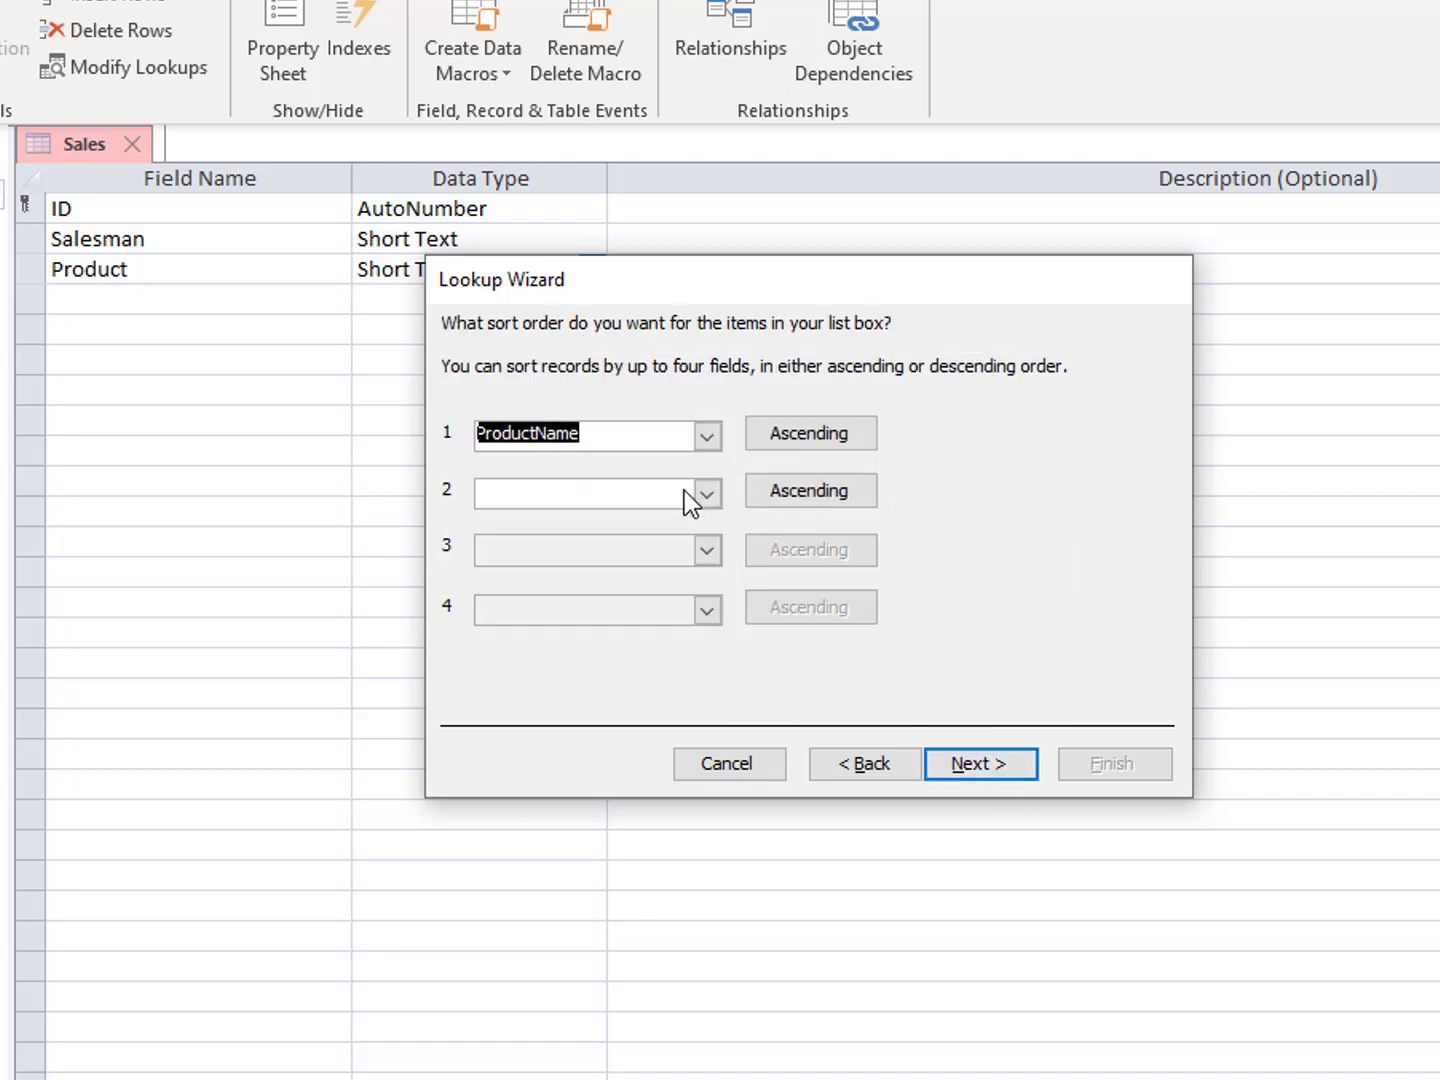
click(1012, 762)
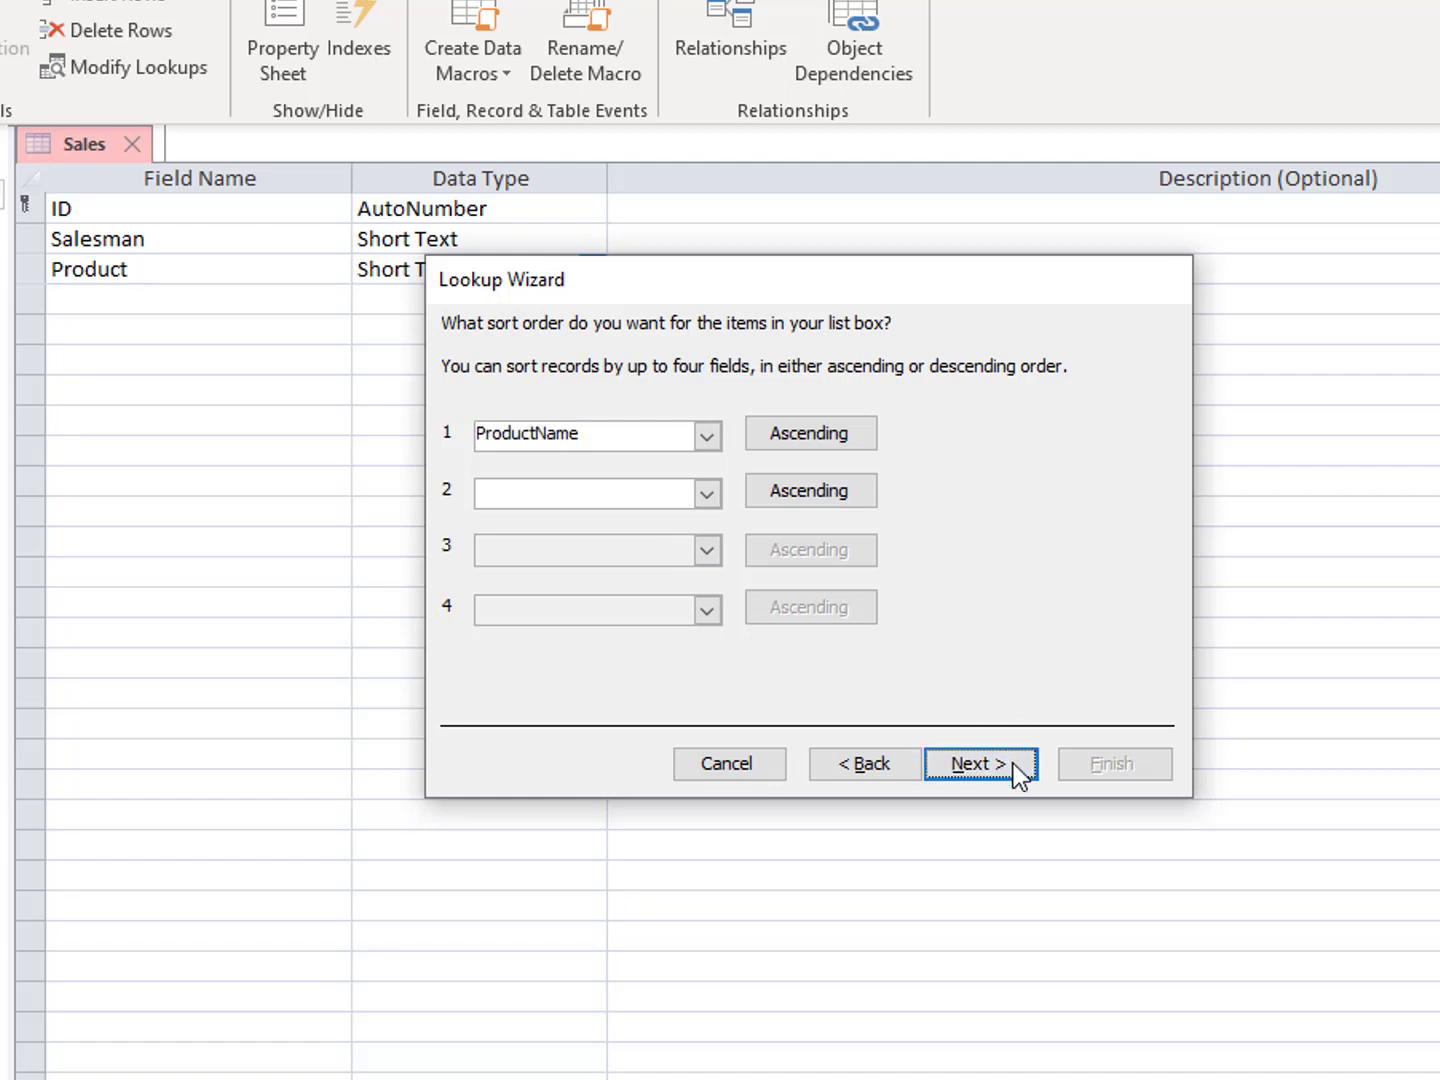
click(1019, 763)
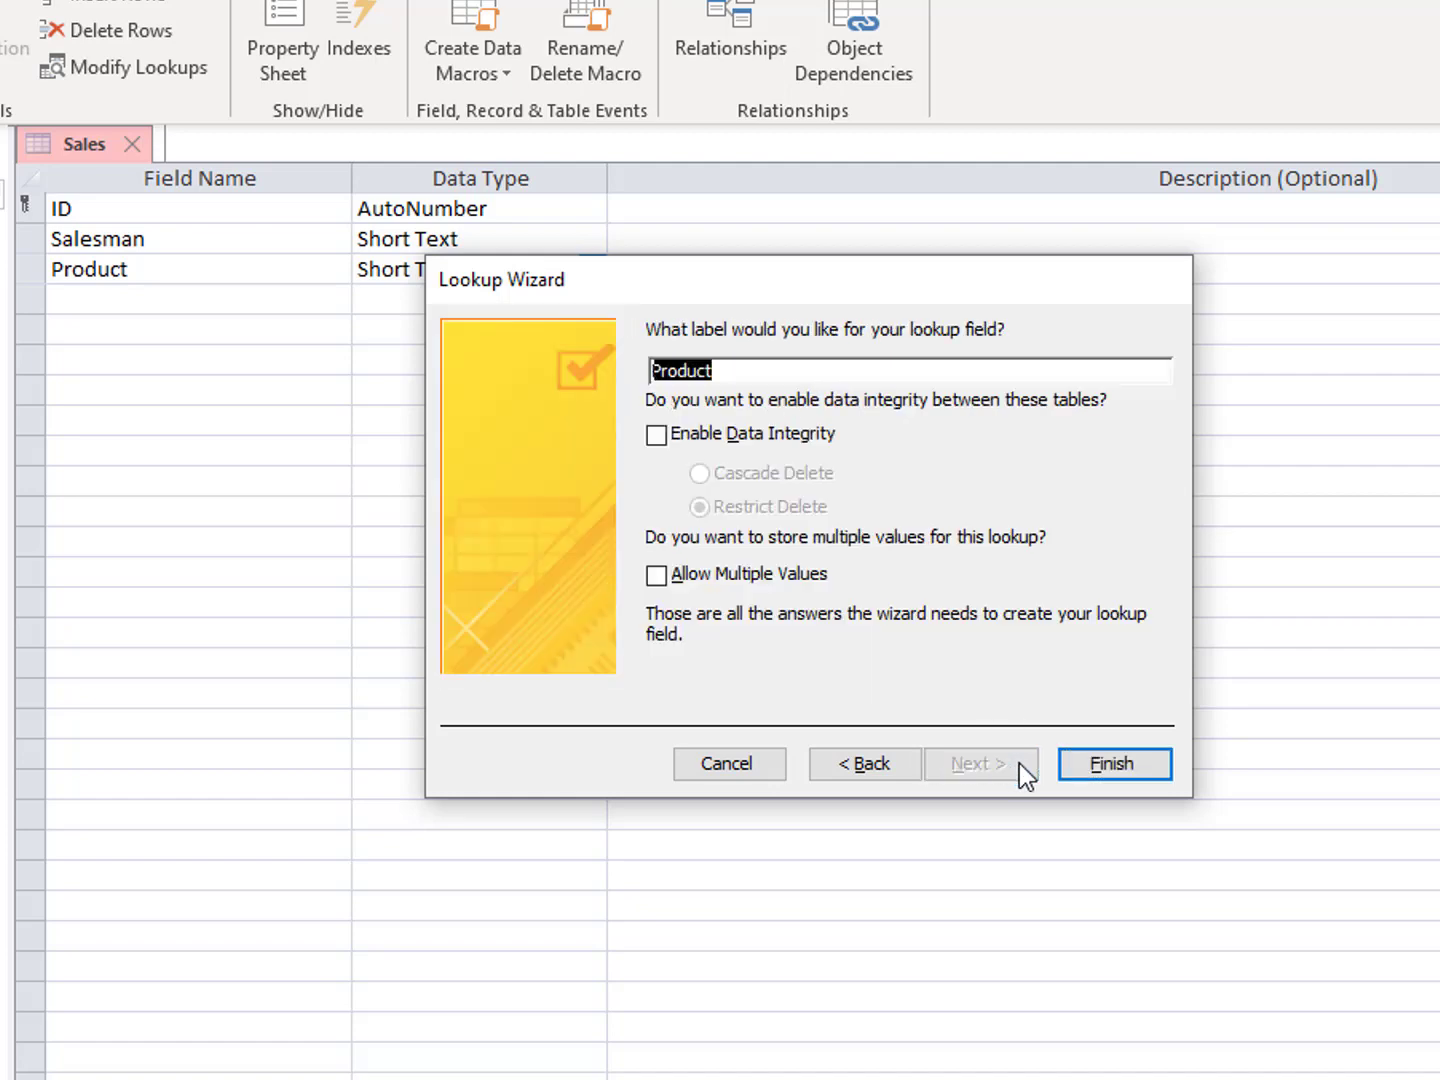
click(1083, 763)
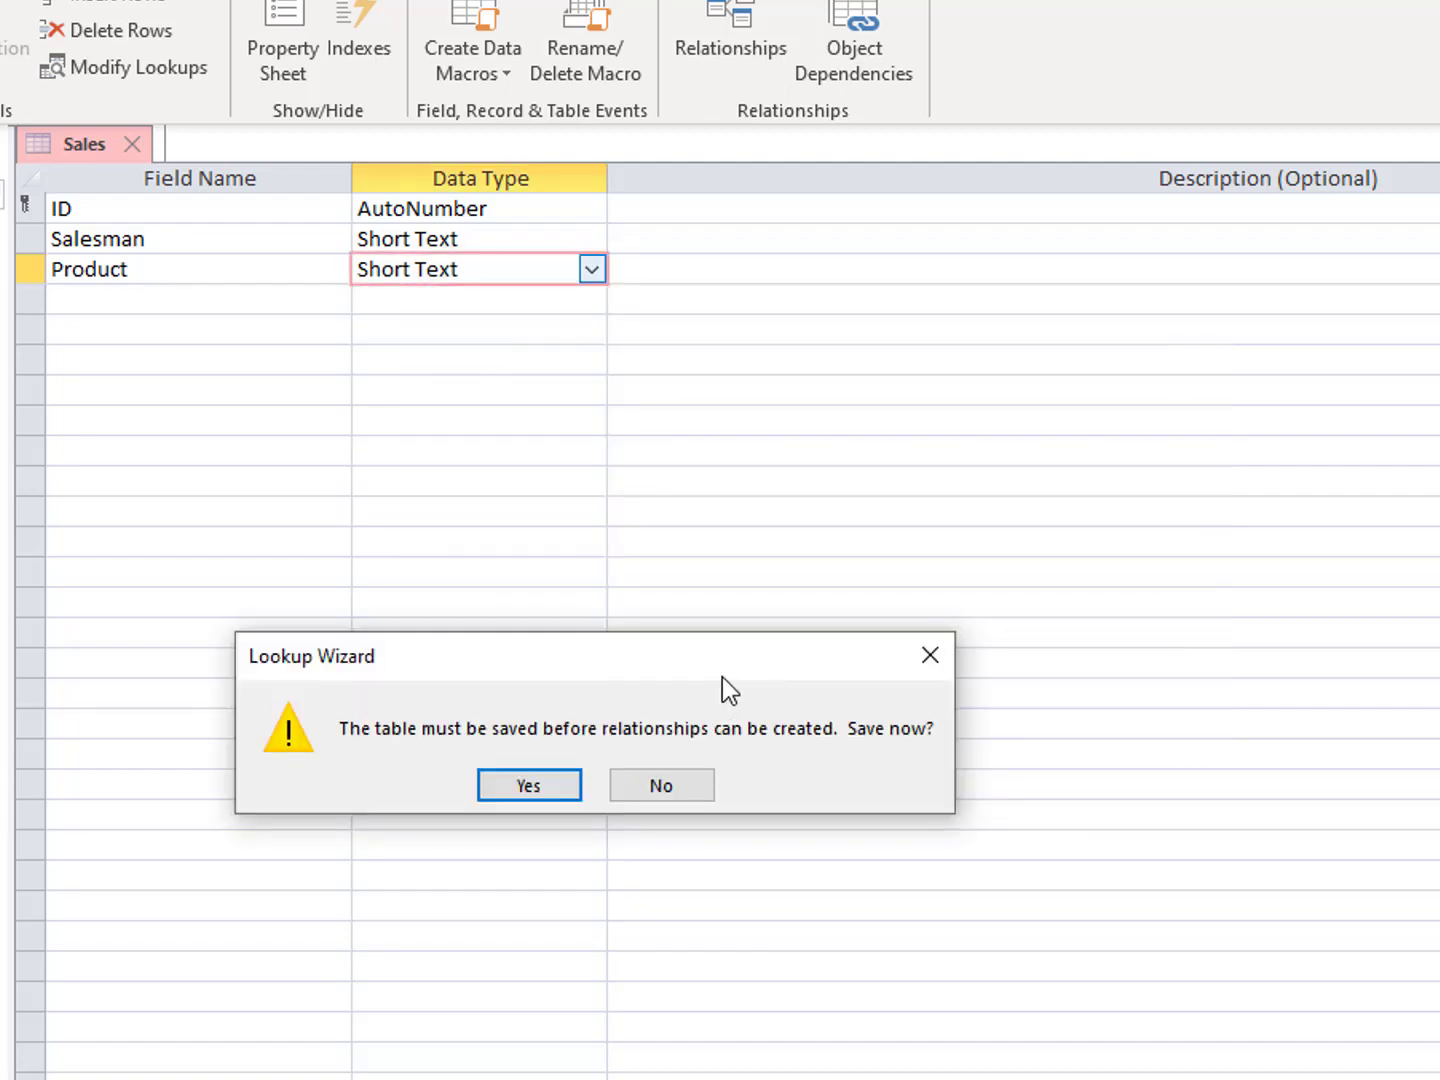
click(553, 785)
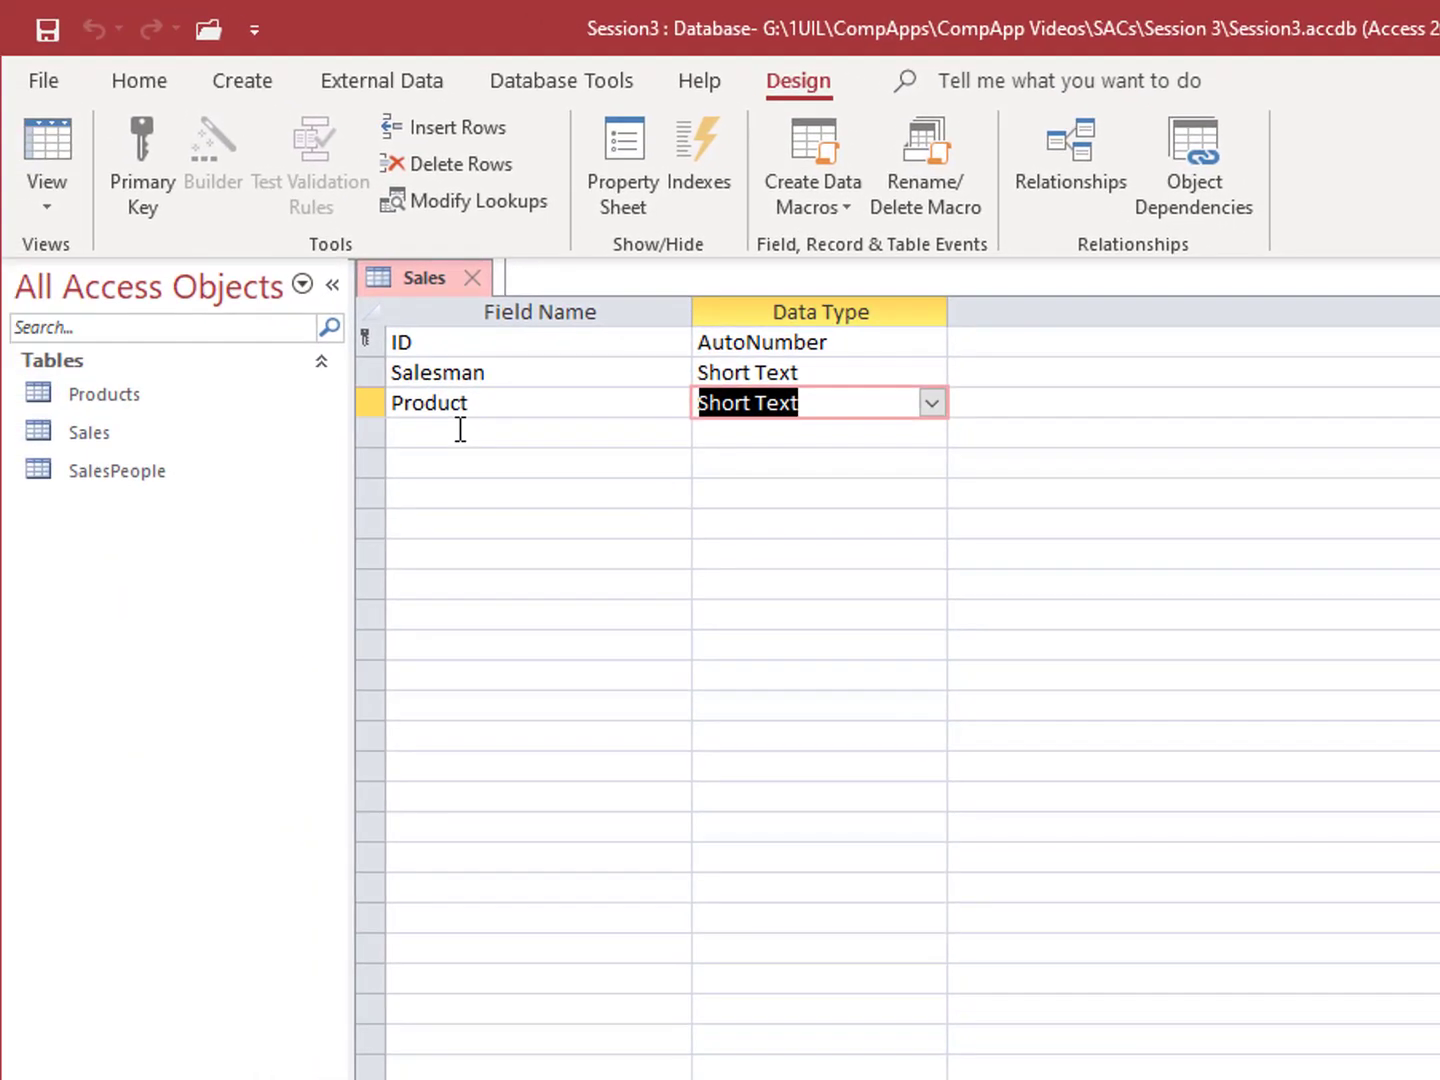
Step: Add a field named NoSold with the Number data type below the Product field
click(460, 430)
text(NoSold)
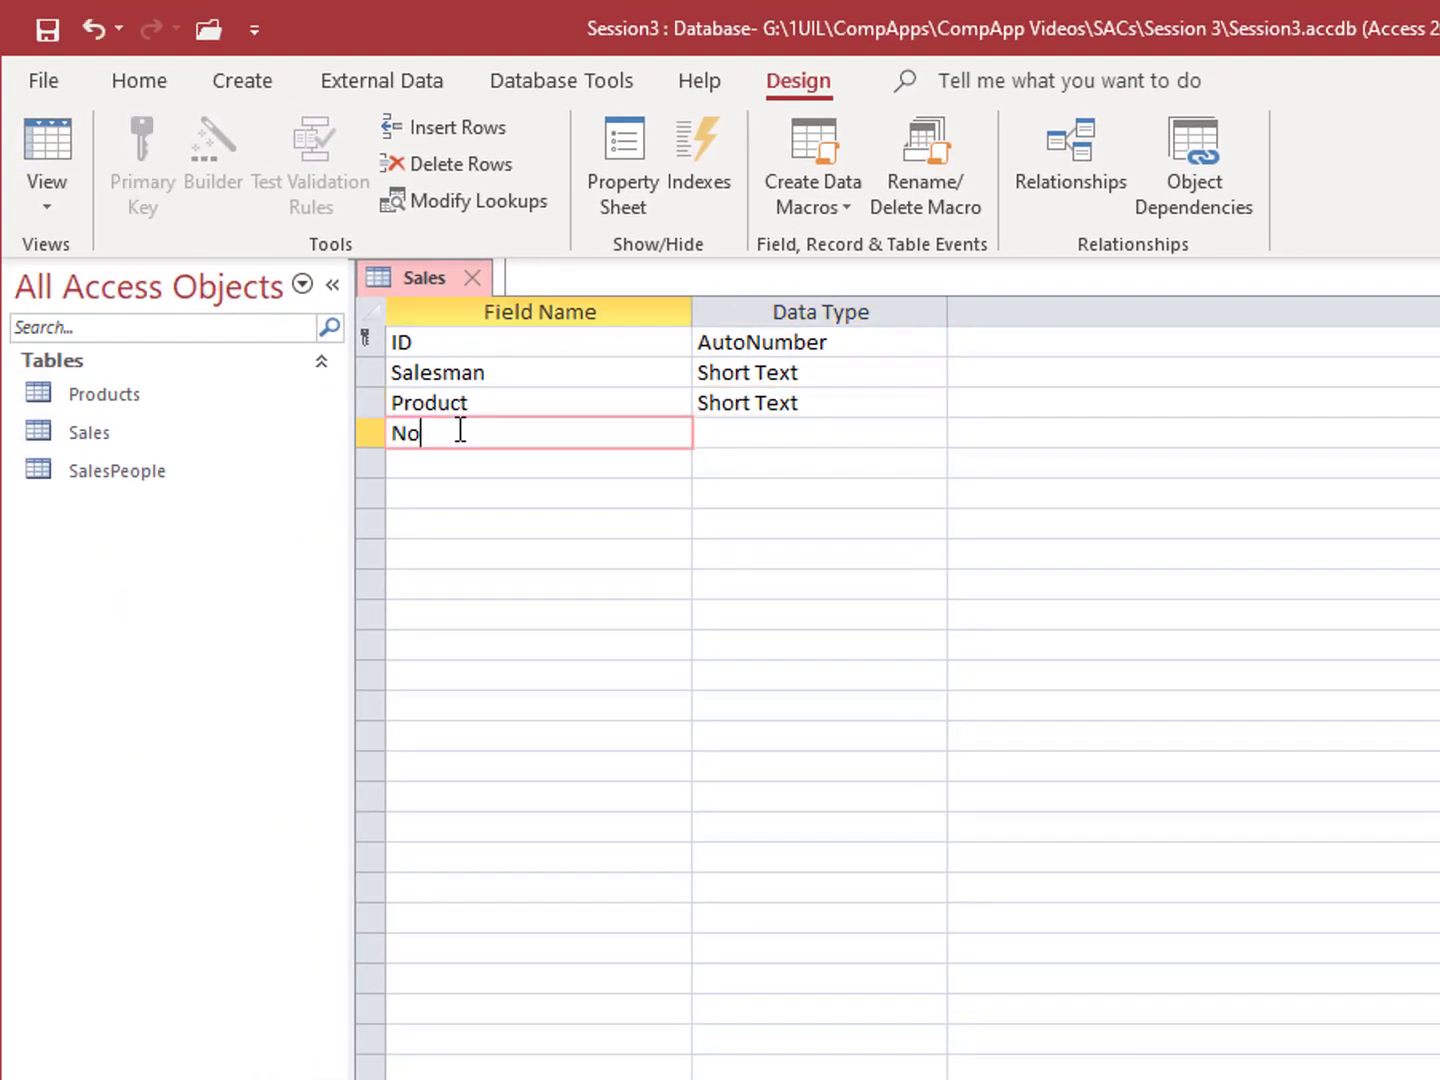
click(935, 437)
click(926, 527)
Step: Set the NoSold field's size to Double, its format to Standard and its decimal places to 0
key(F6)
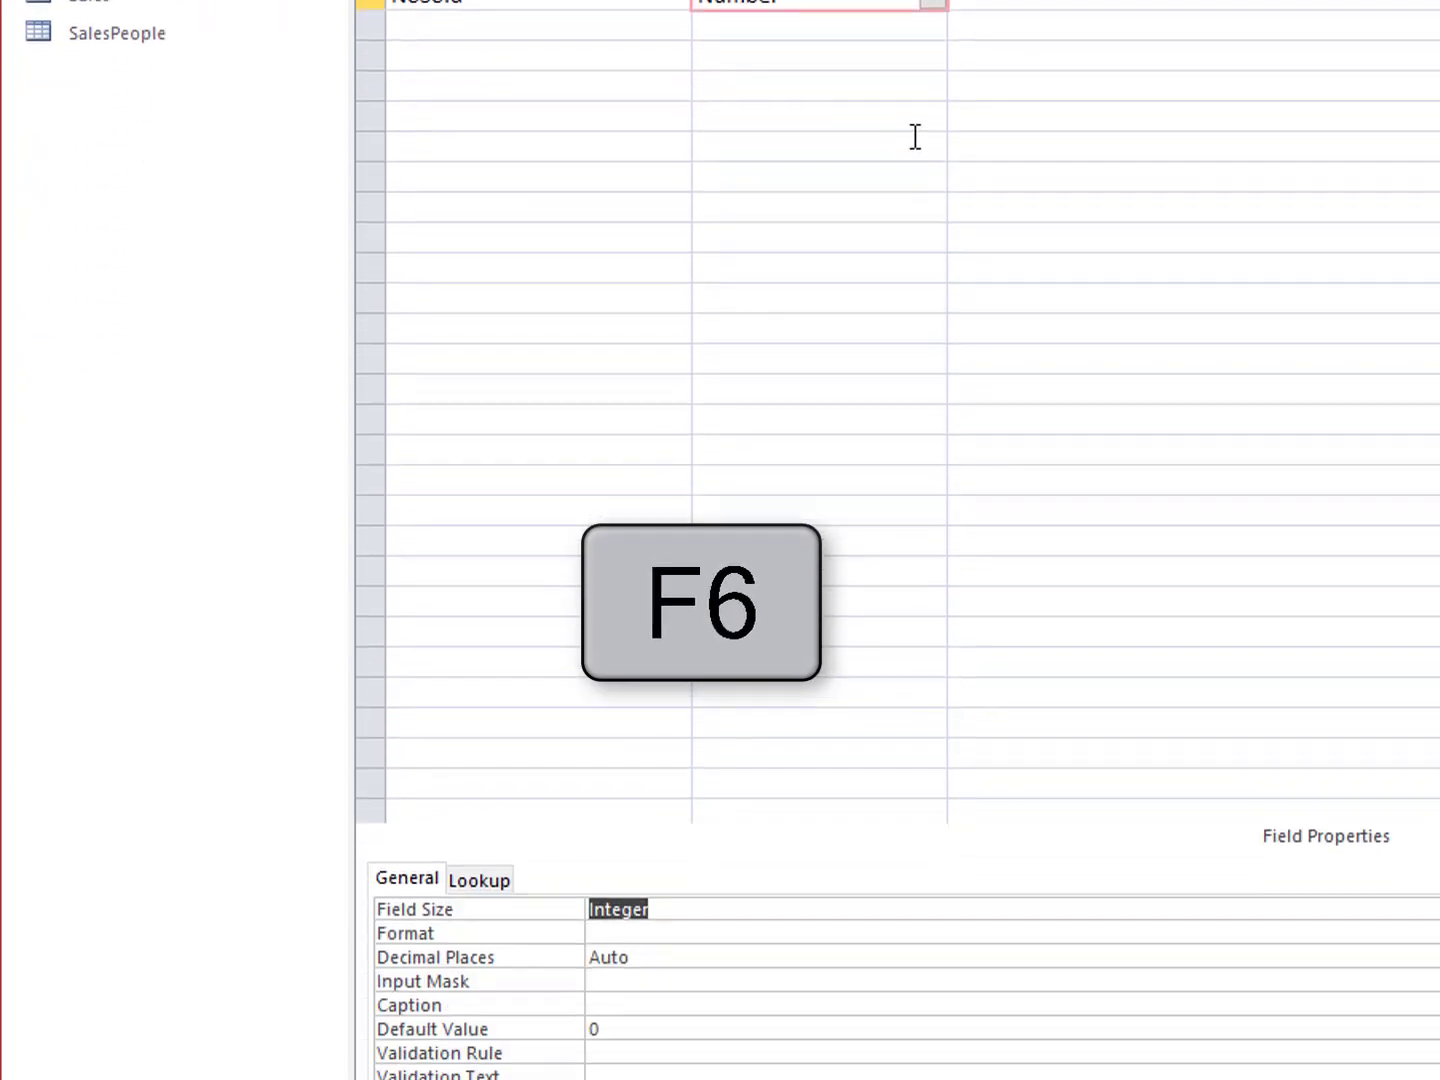
text(Double)
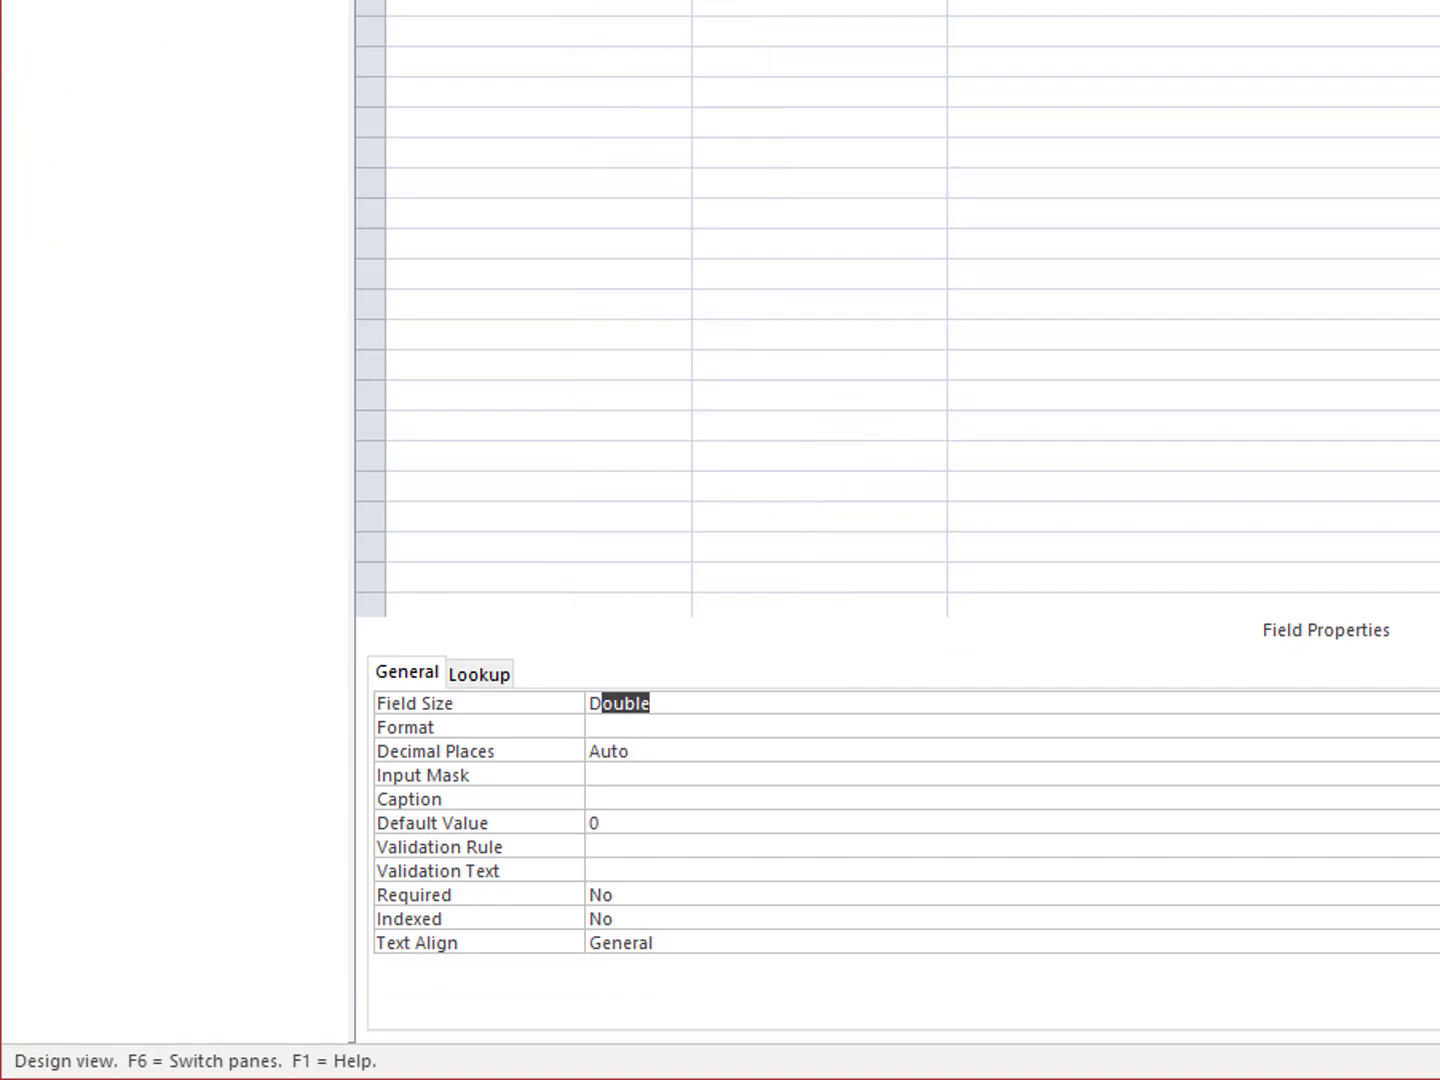
key(Return)
text(Standard)
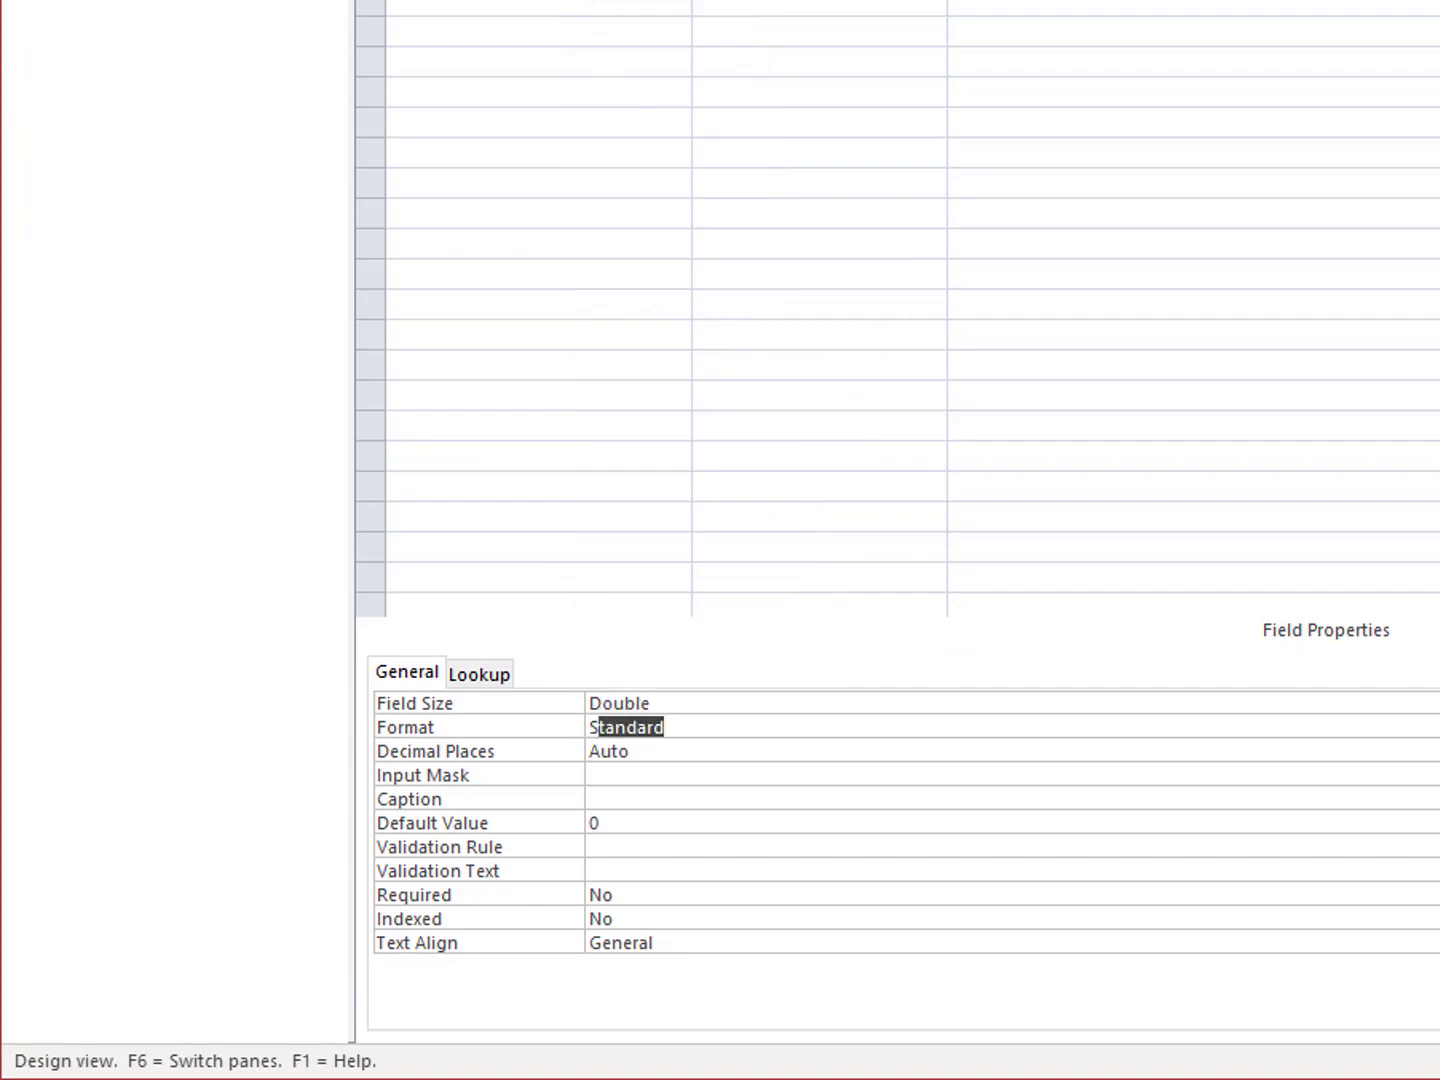
key(Return)
text(0)
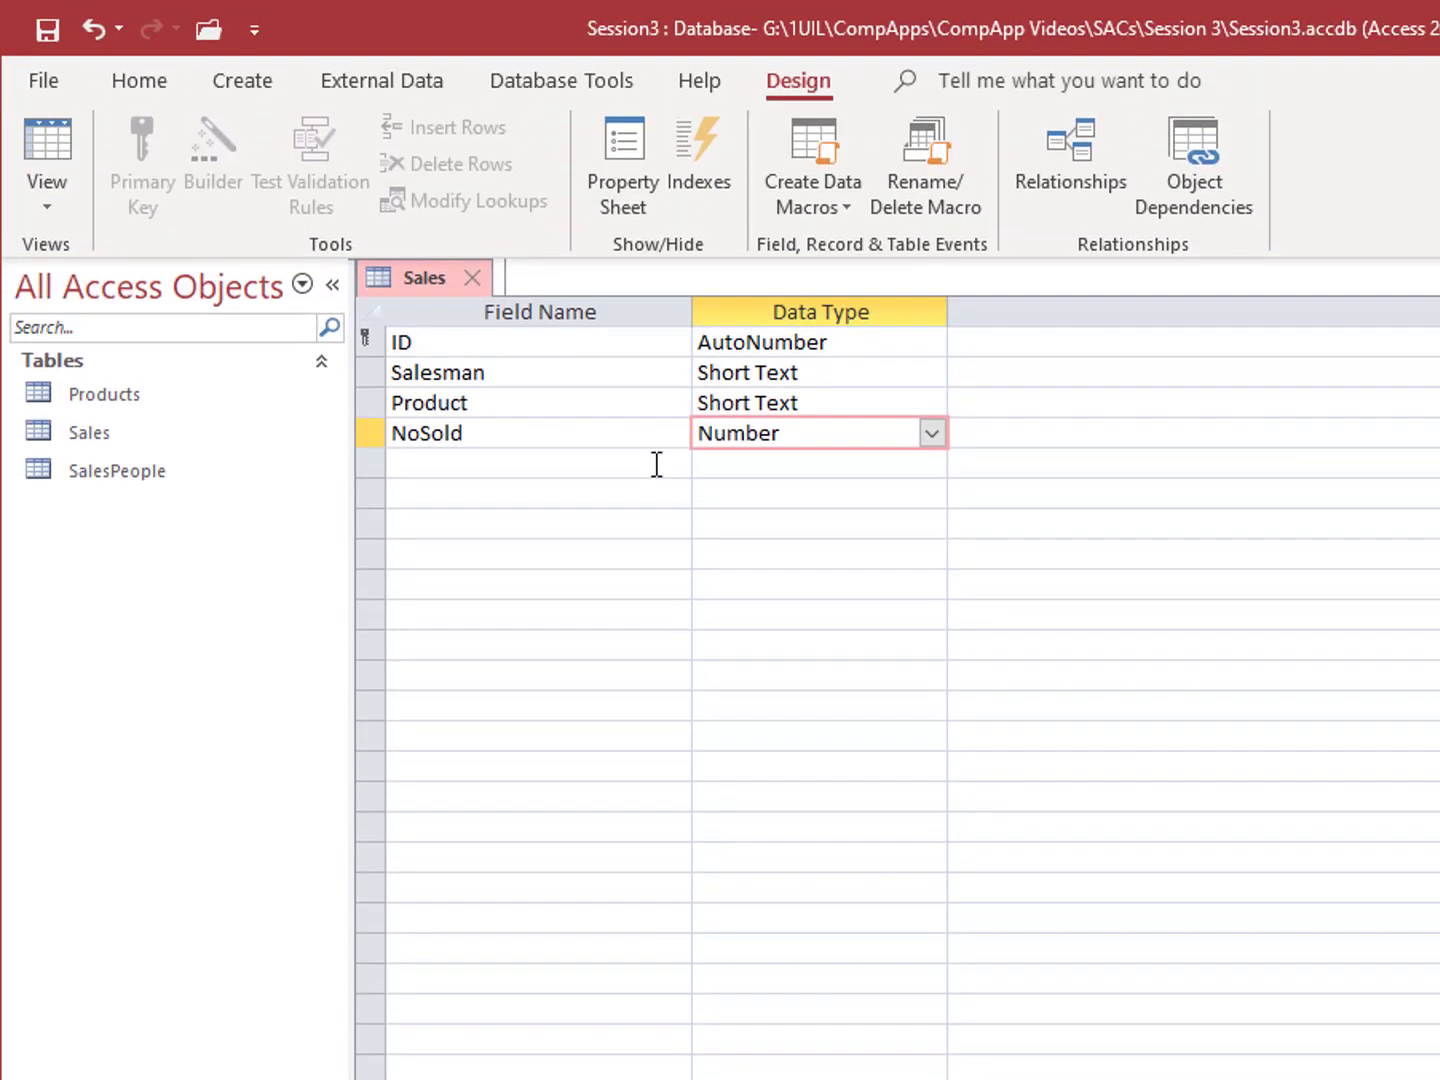
Step: Add a field named TotalSales with the Number data type below the NoSold field
click(657, 465)
text(TotalSales)
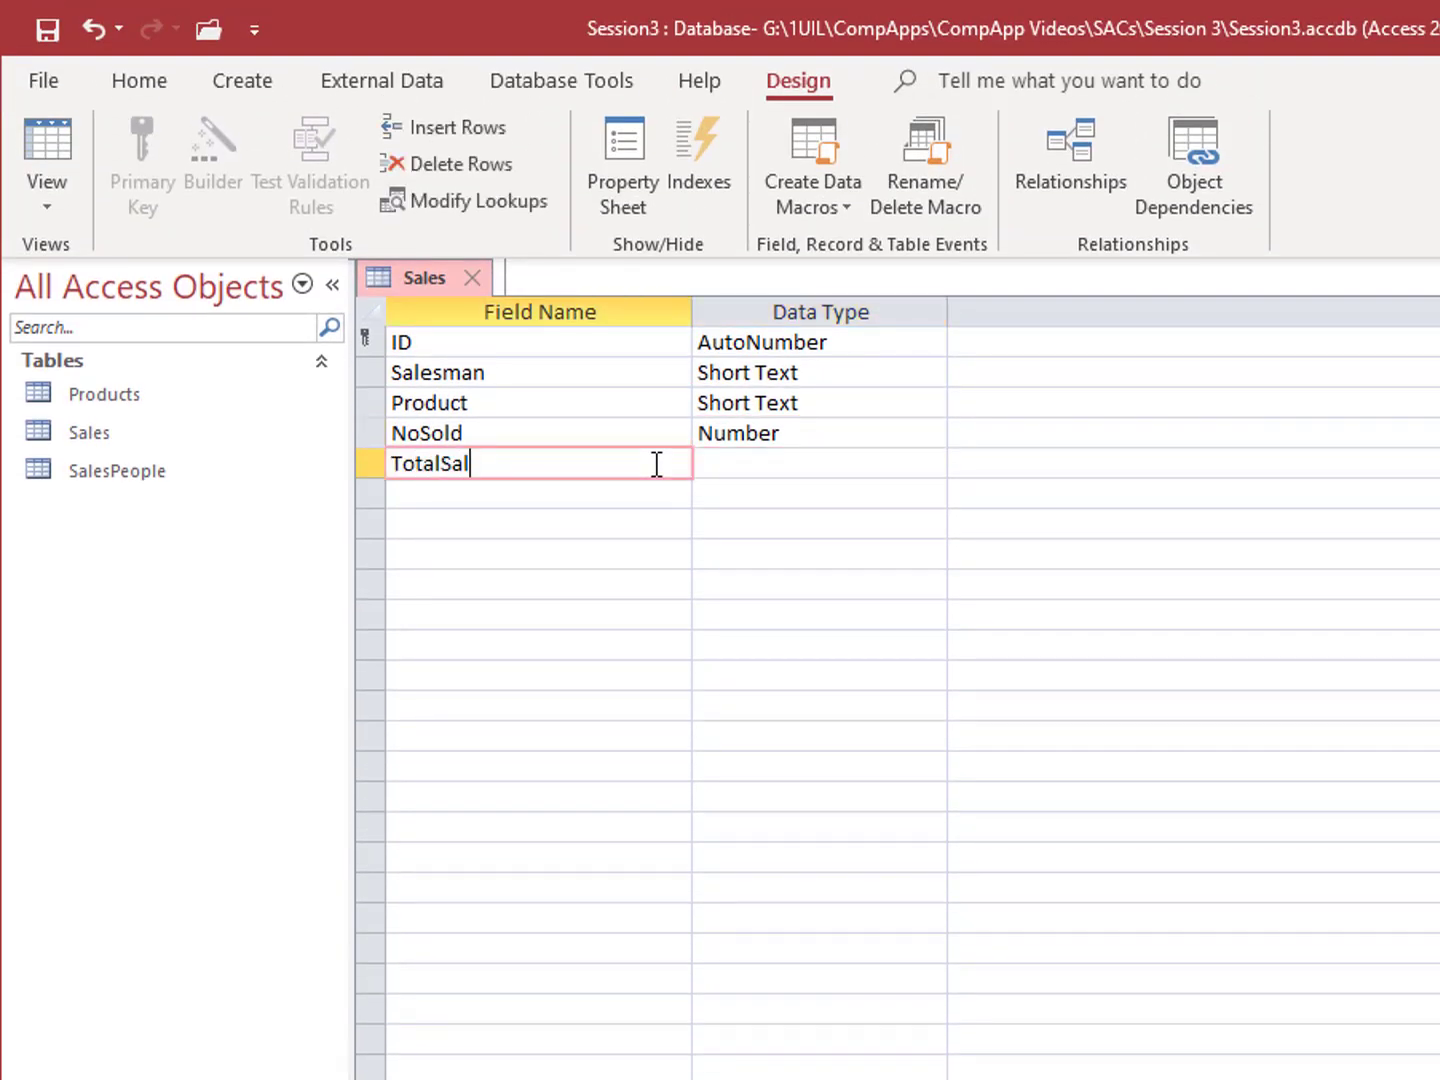
click(936, 462)
click(903, 562)
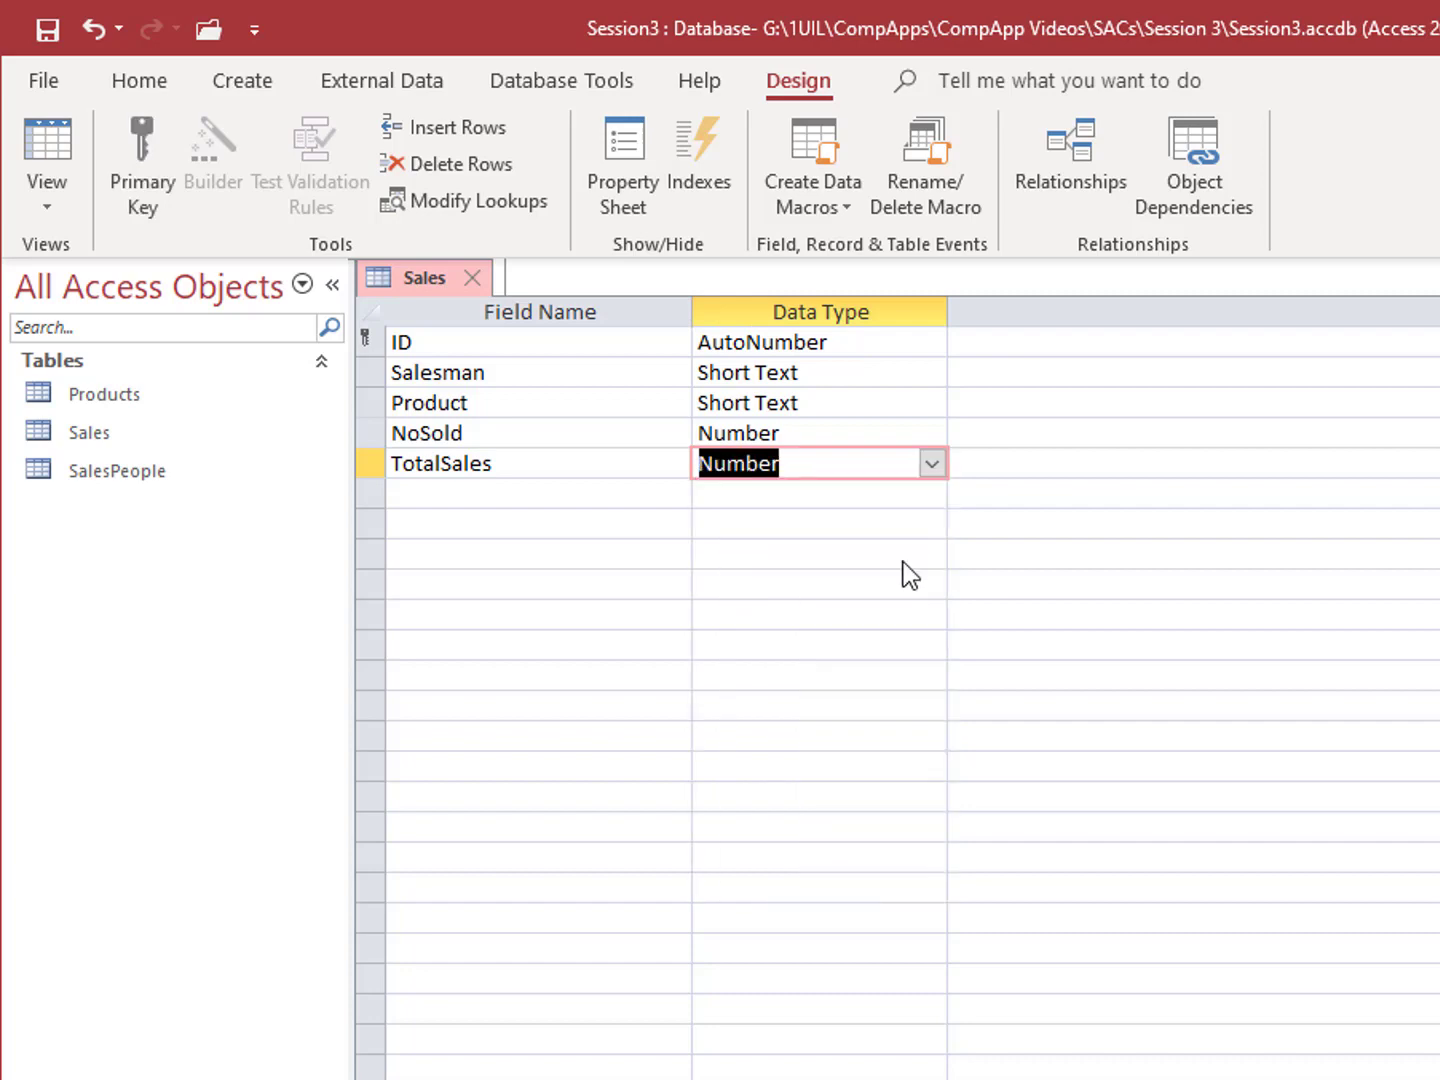
Step: Set the TotalSales field's size to Double, format to Standard and decimal places to 2, and save the table
key(F6)
key(F6)
text(Double)
key(Return)
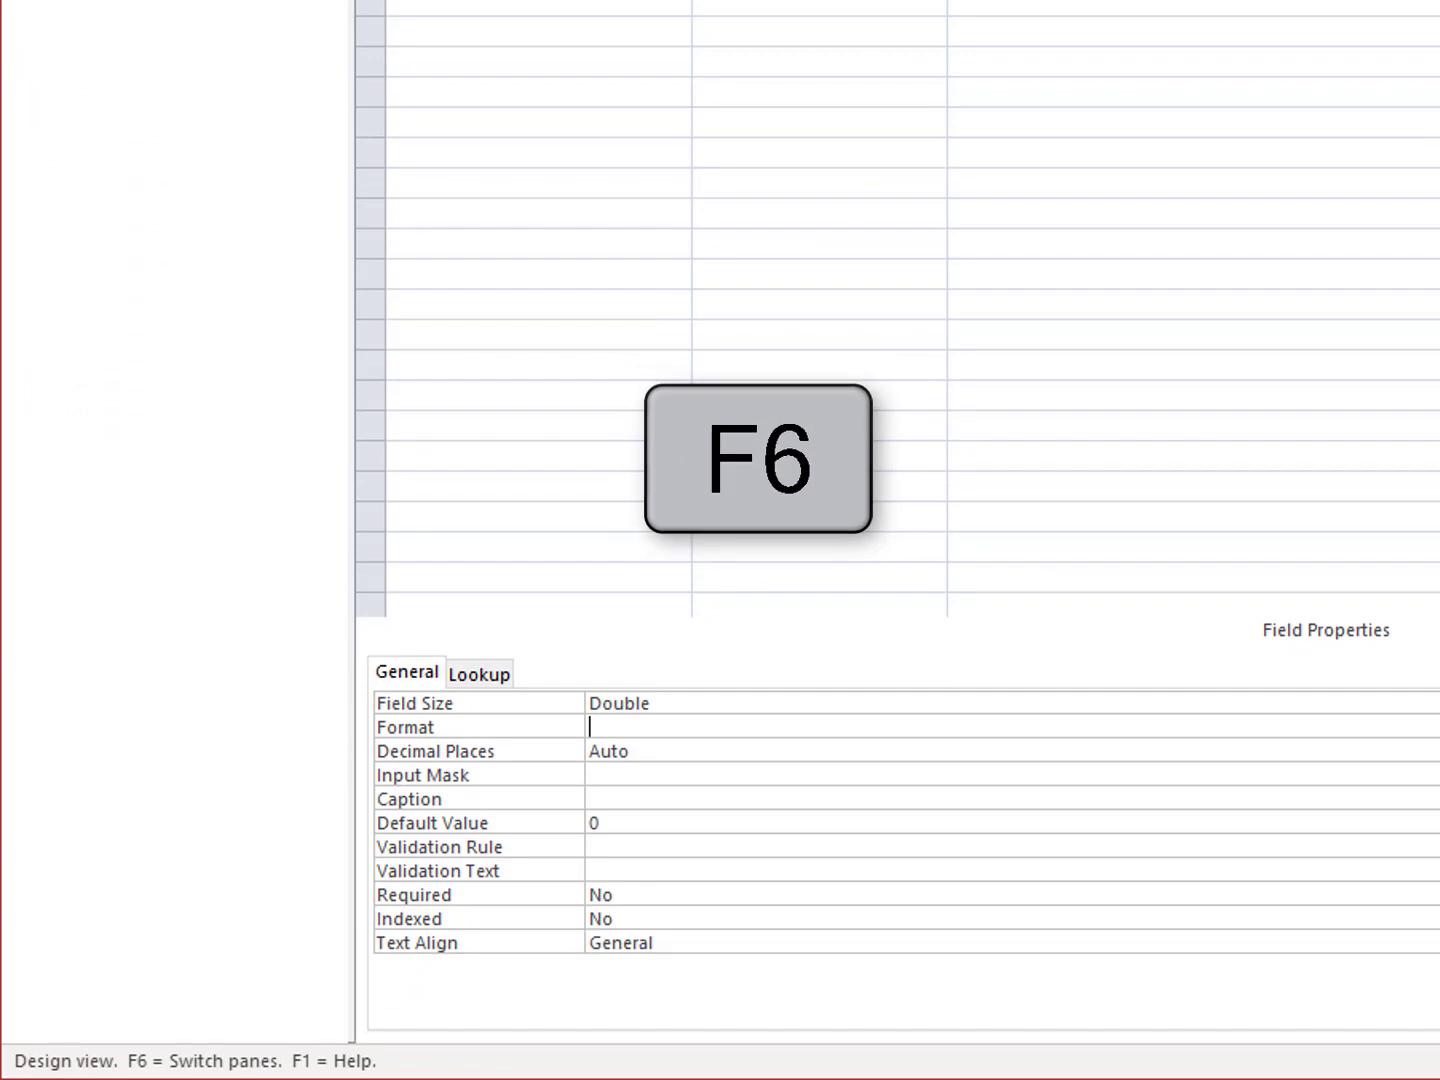
text(S)
key(Return)
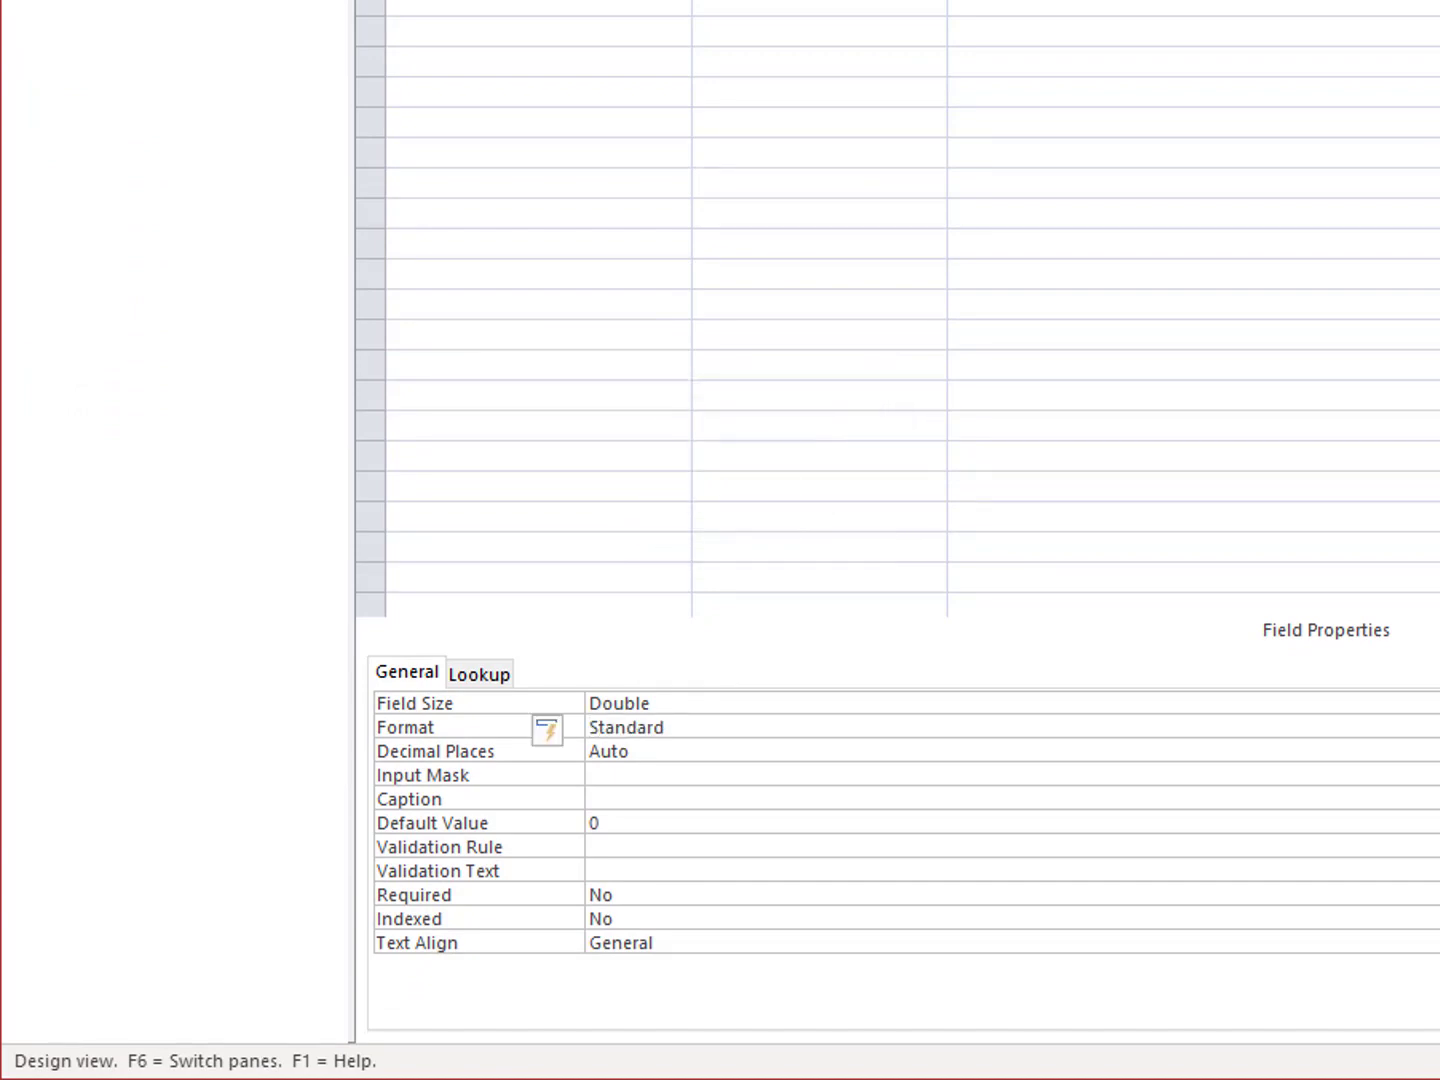
text(2)
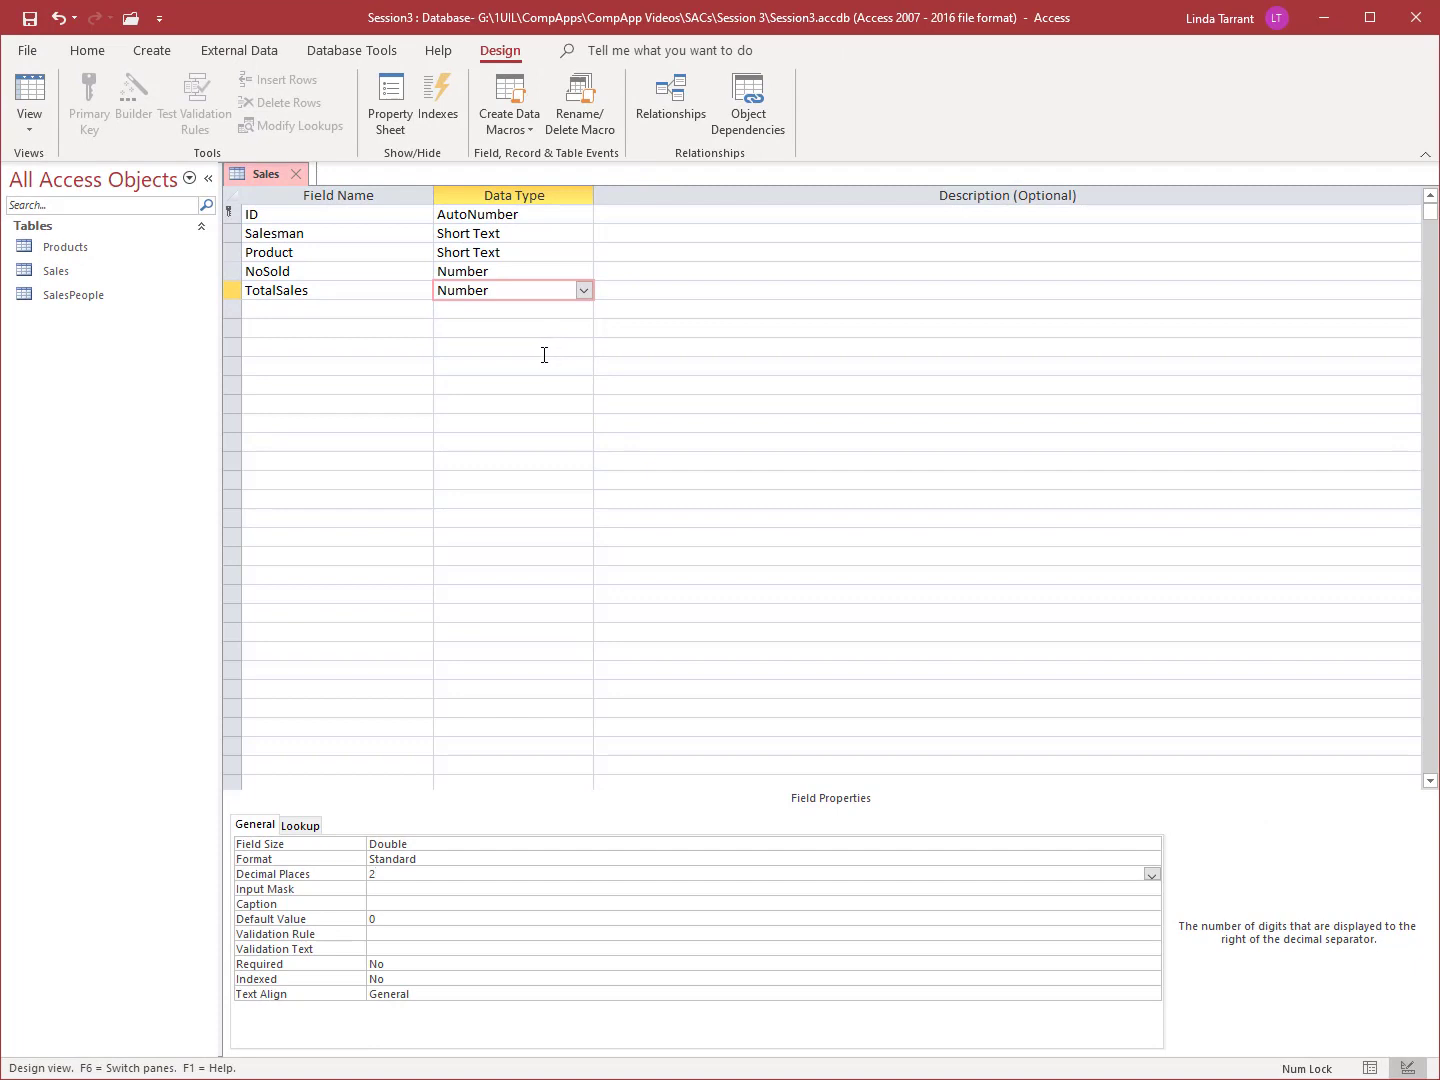
click(29, 18)
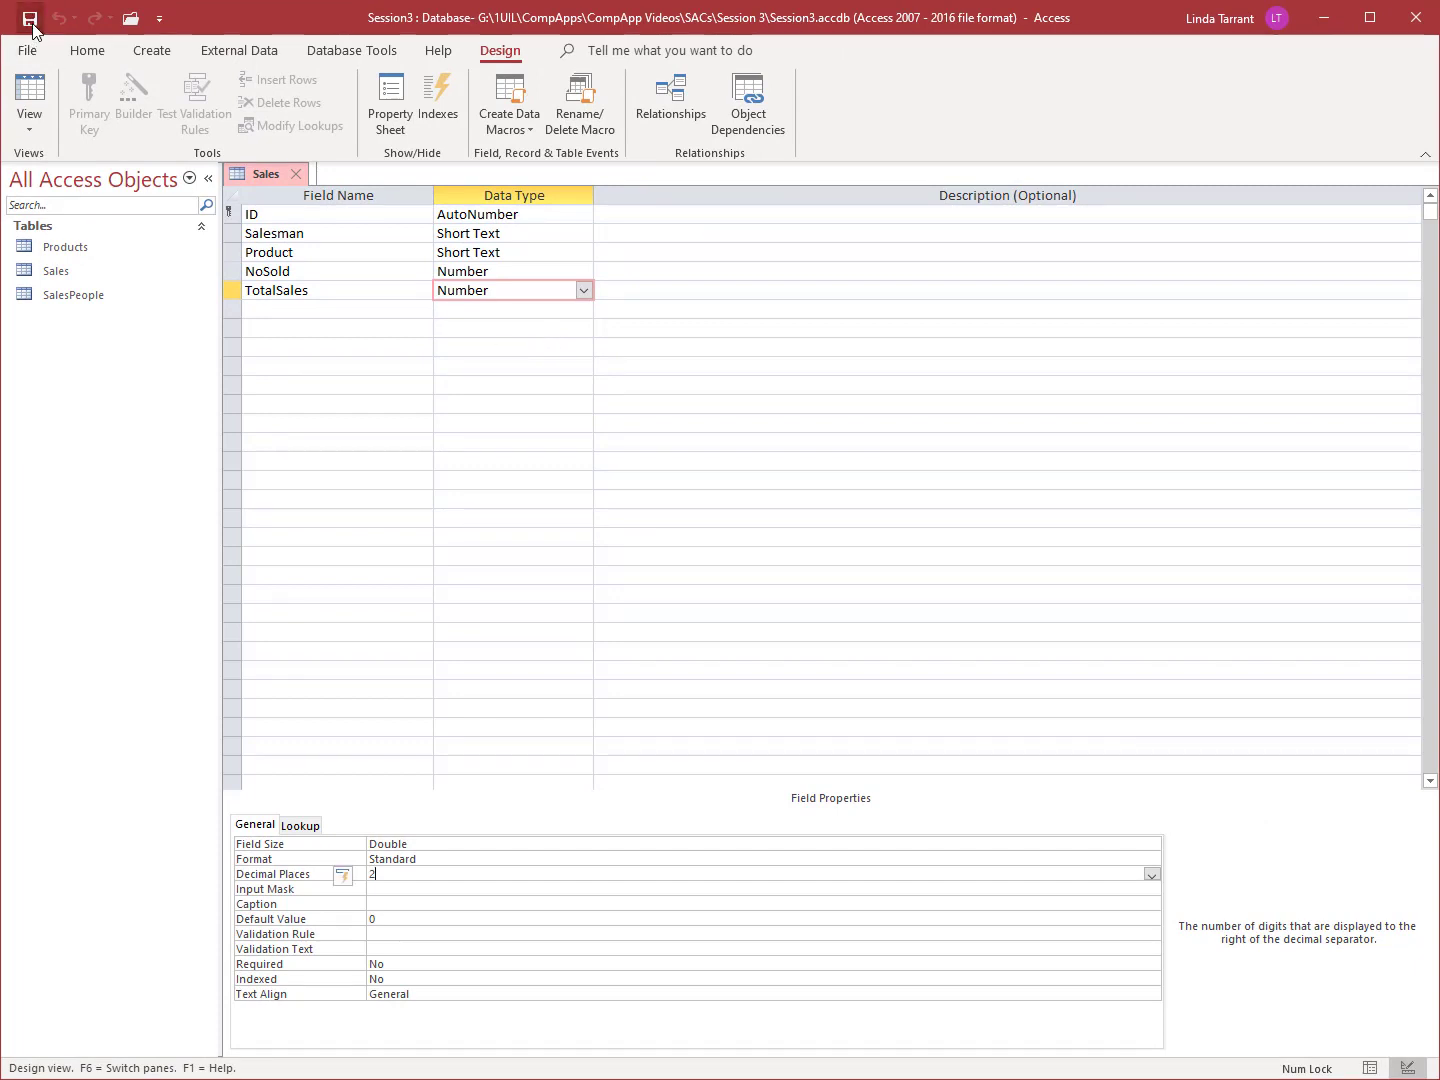
Step: Show the Sales table as a datasheet and enter its first record with the first listed salesman, product Airplanes and NoSold 1487
right_click(266, 174)
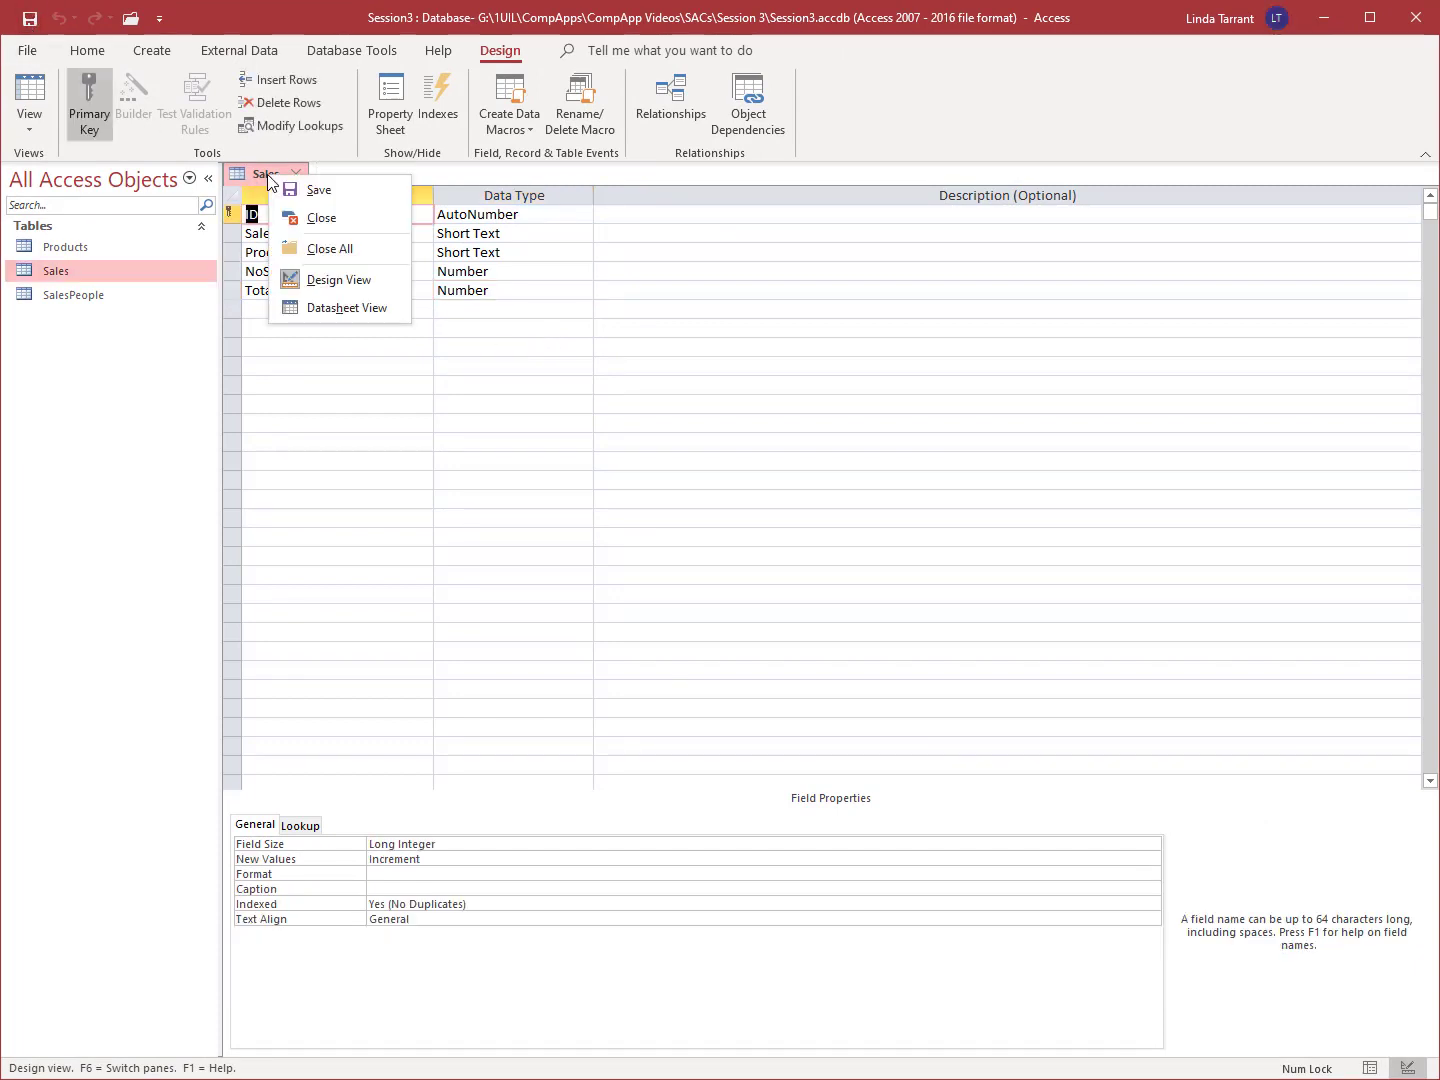
click(340, 307)
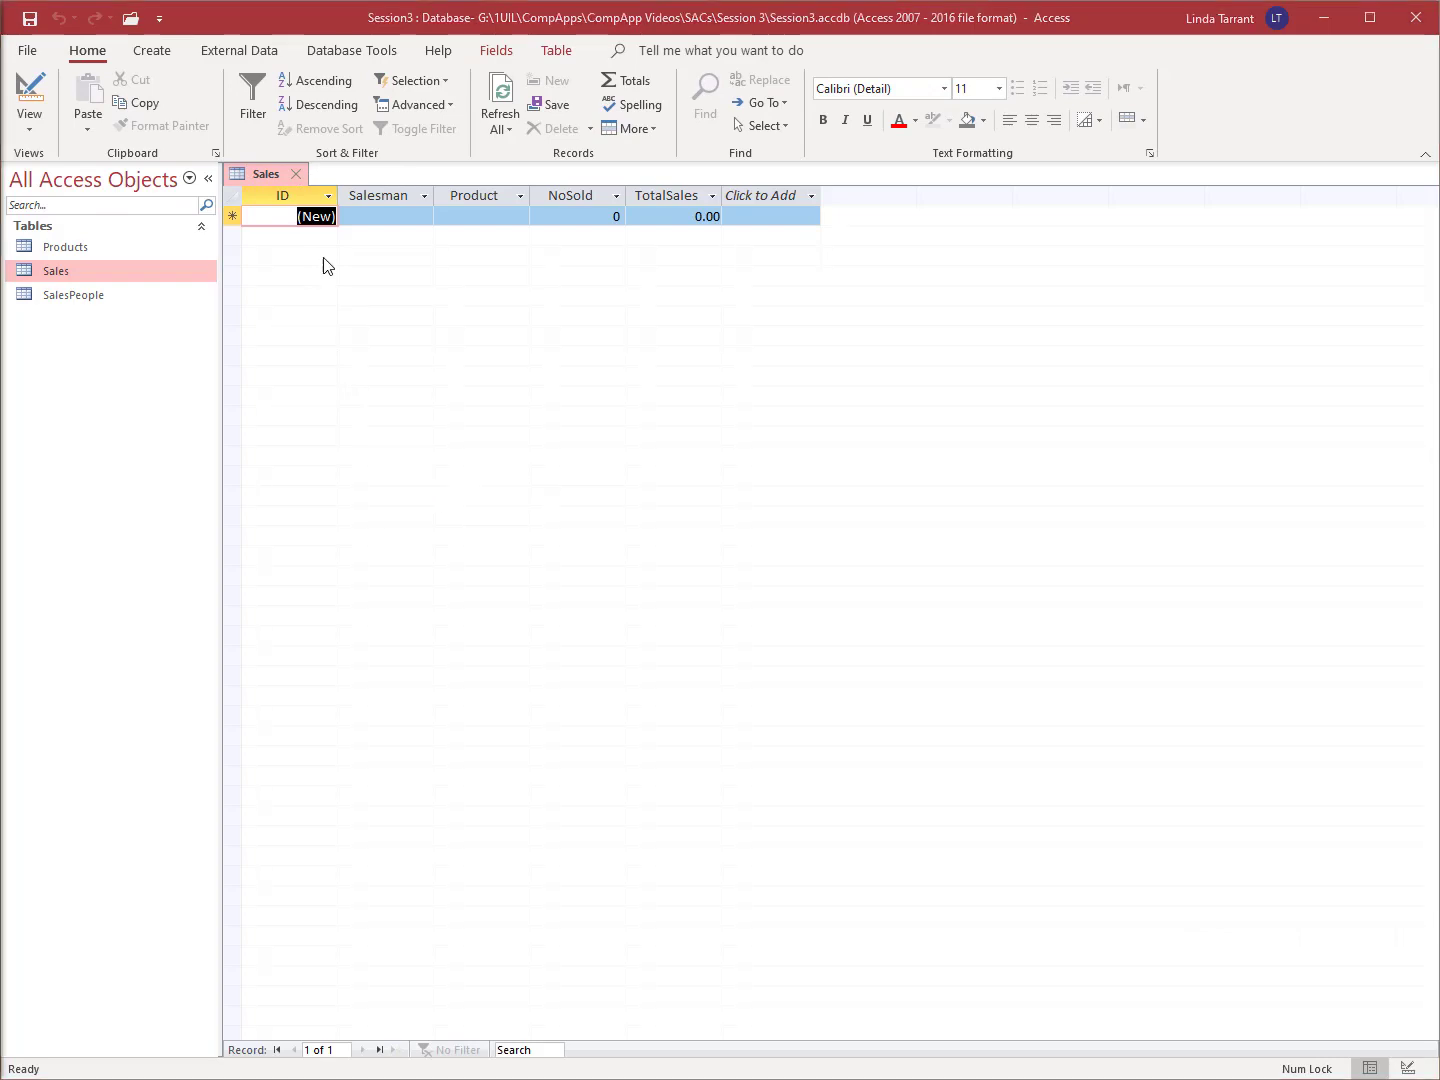
click(336, 209)
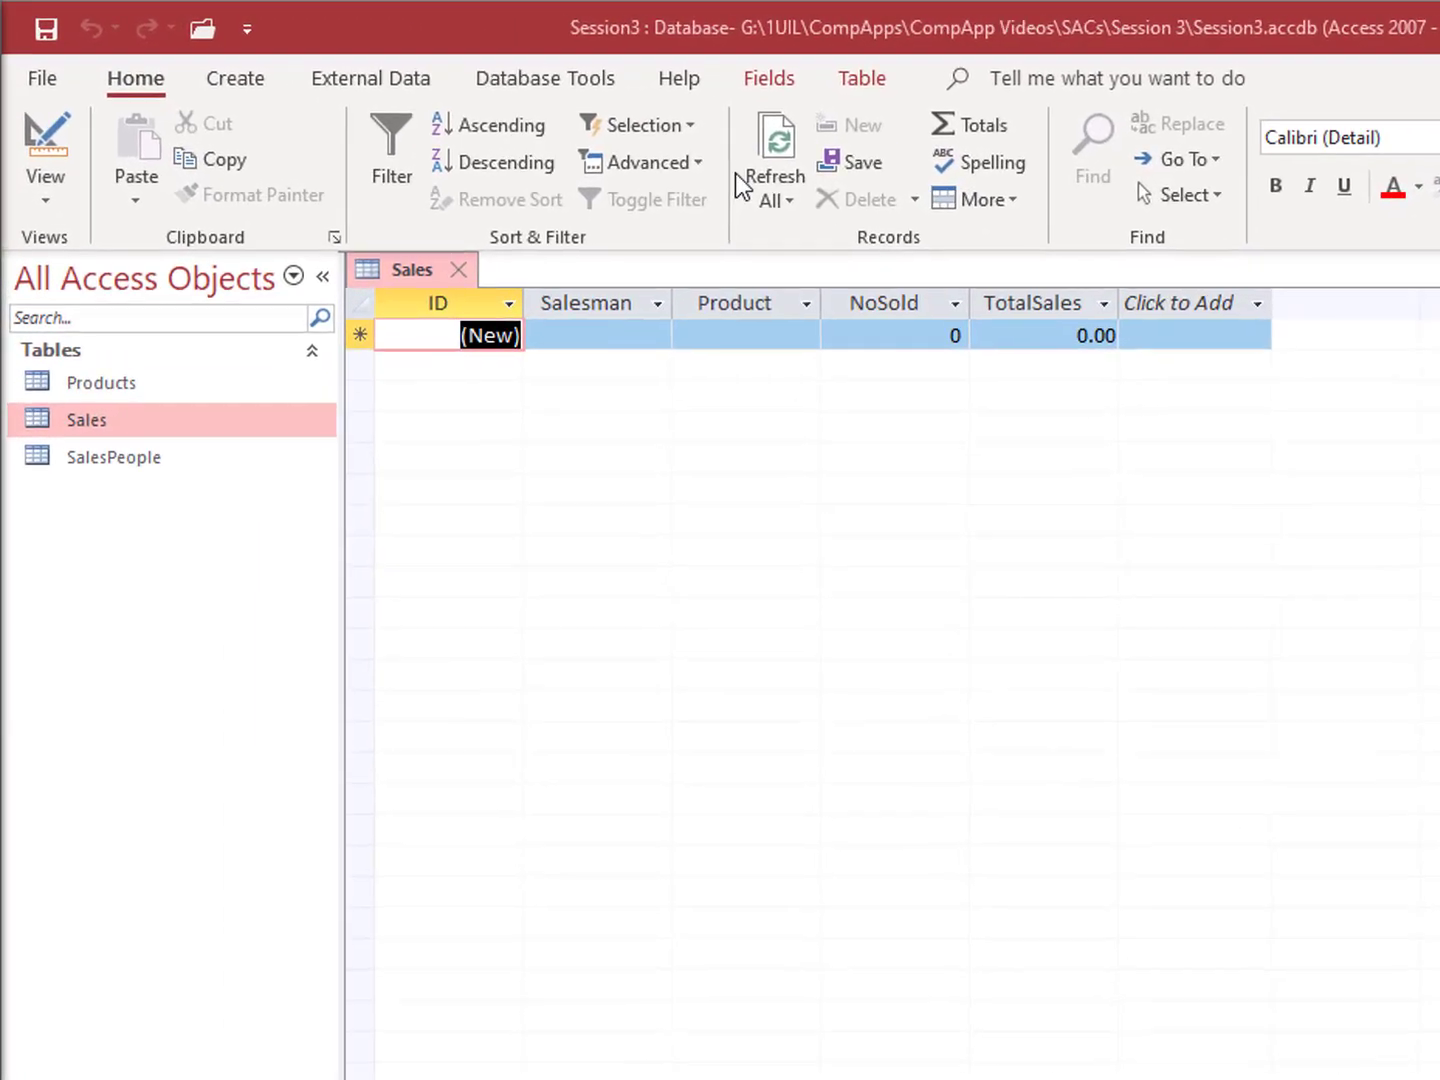
click(652, 343)
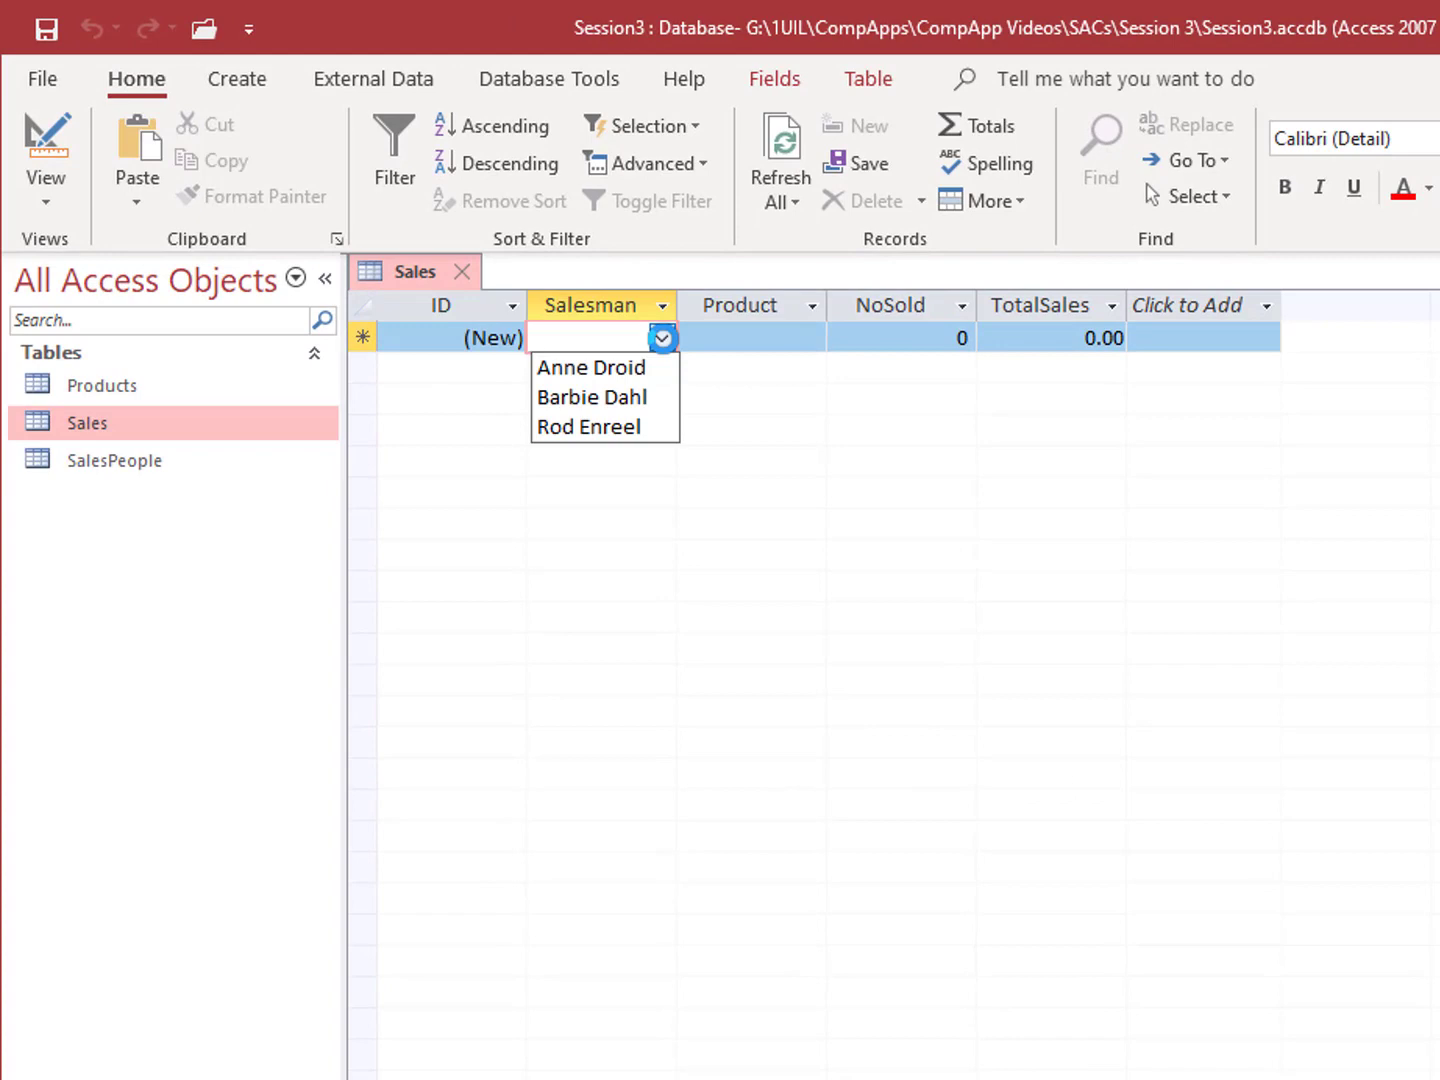
click(663, 383)
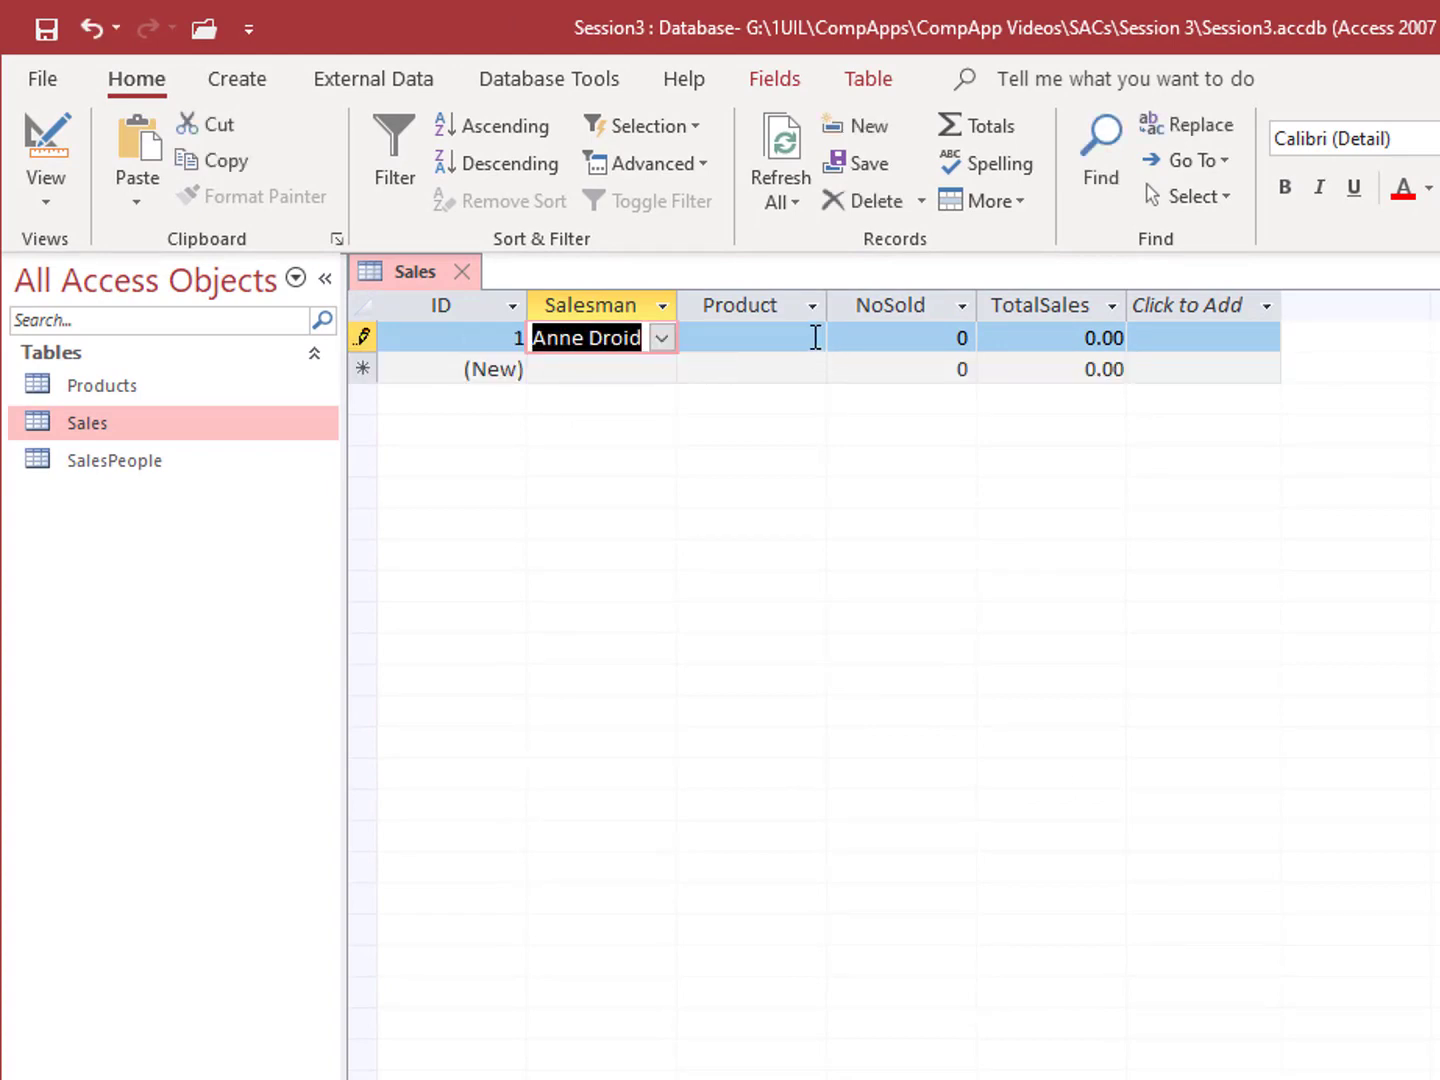
click(812, 337)
click(815, 368)
double_click(964, 338)
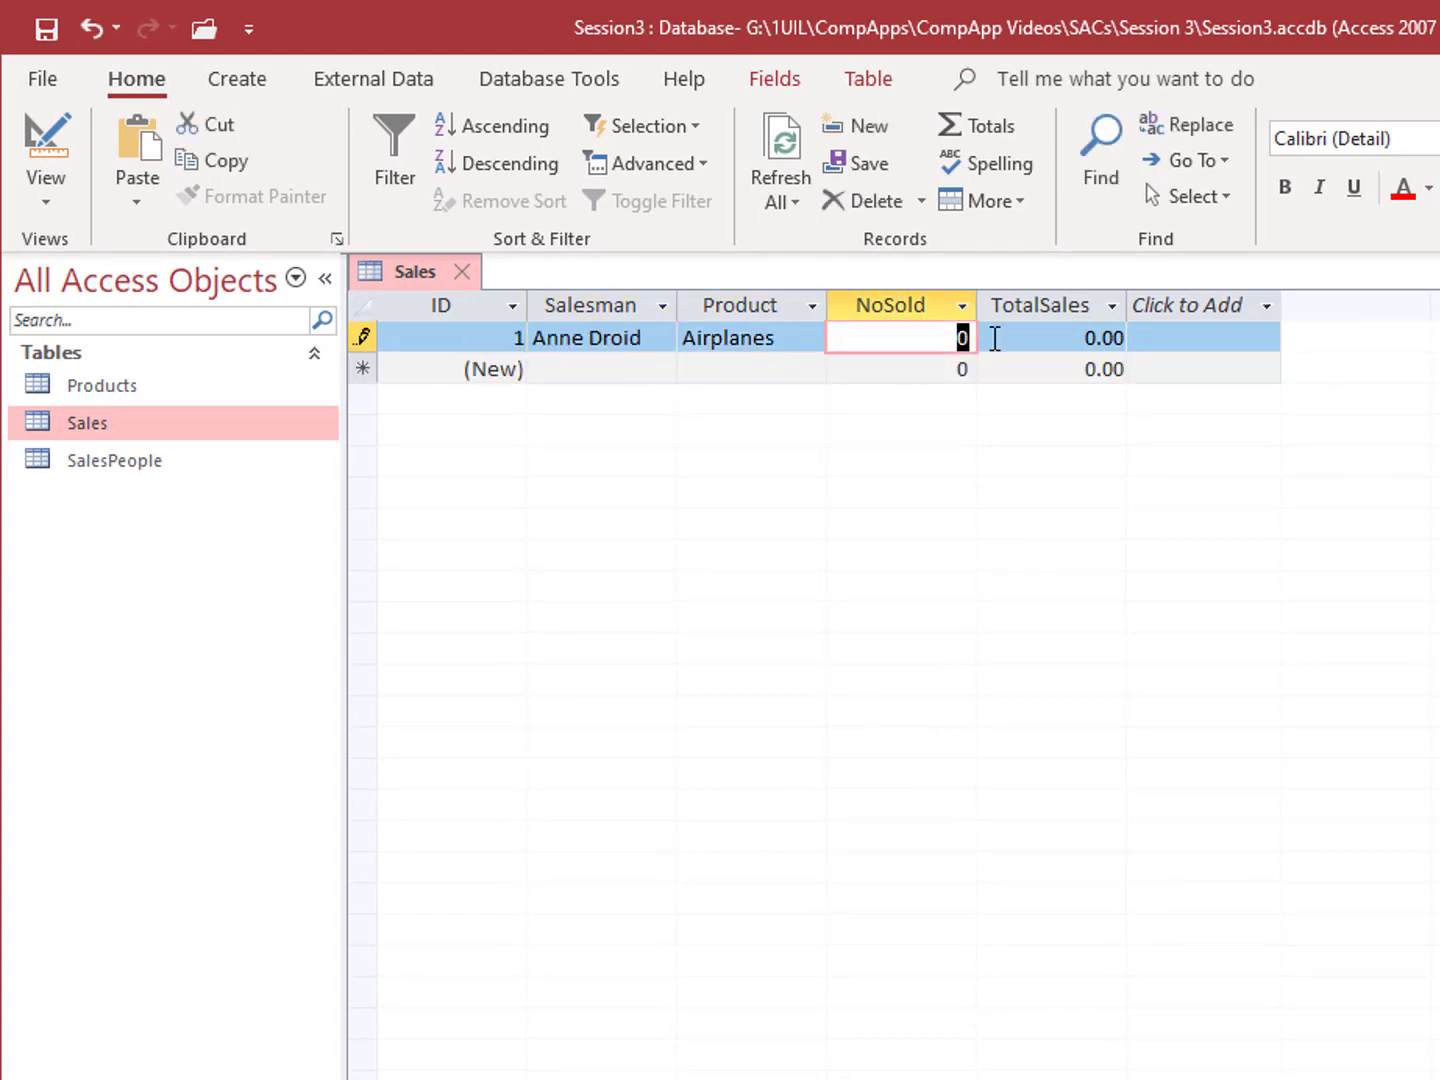
text(1487)
Step: Enter the second Sales record with the first listed salesman, product Bouncy Balls and NoSold 2324
click(662, 369)
click(650, 410)
click(812, 369)
click(760, 418)
double_click(940, 369)
text(2324)
Step: Enter the third Sales record with the first listed salesman, product Teddy Bears and NoSold 1277
click(662, 400)
click(650, 441)
click(812, 400)
click(760, 468)
double_click(964, 400)
text(1277)
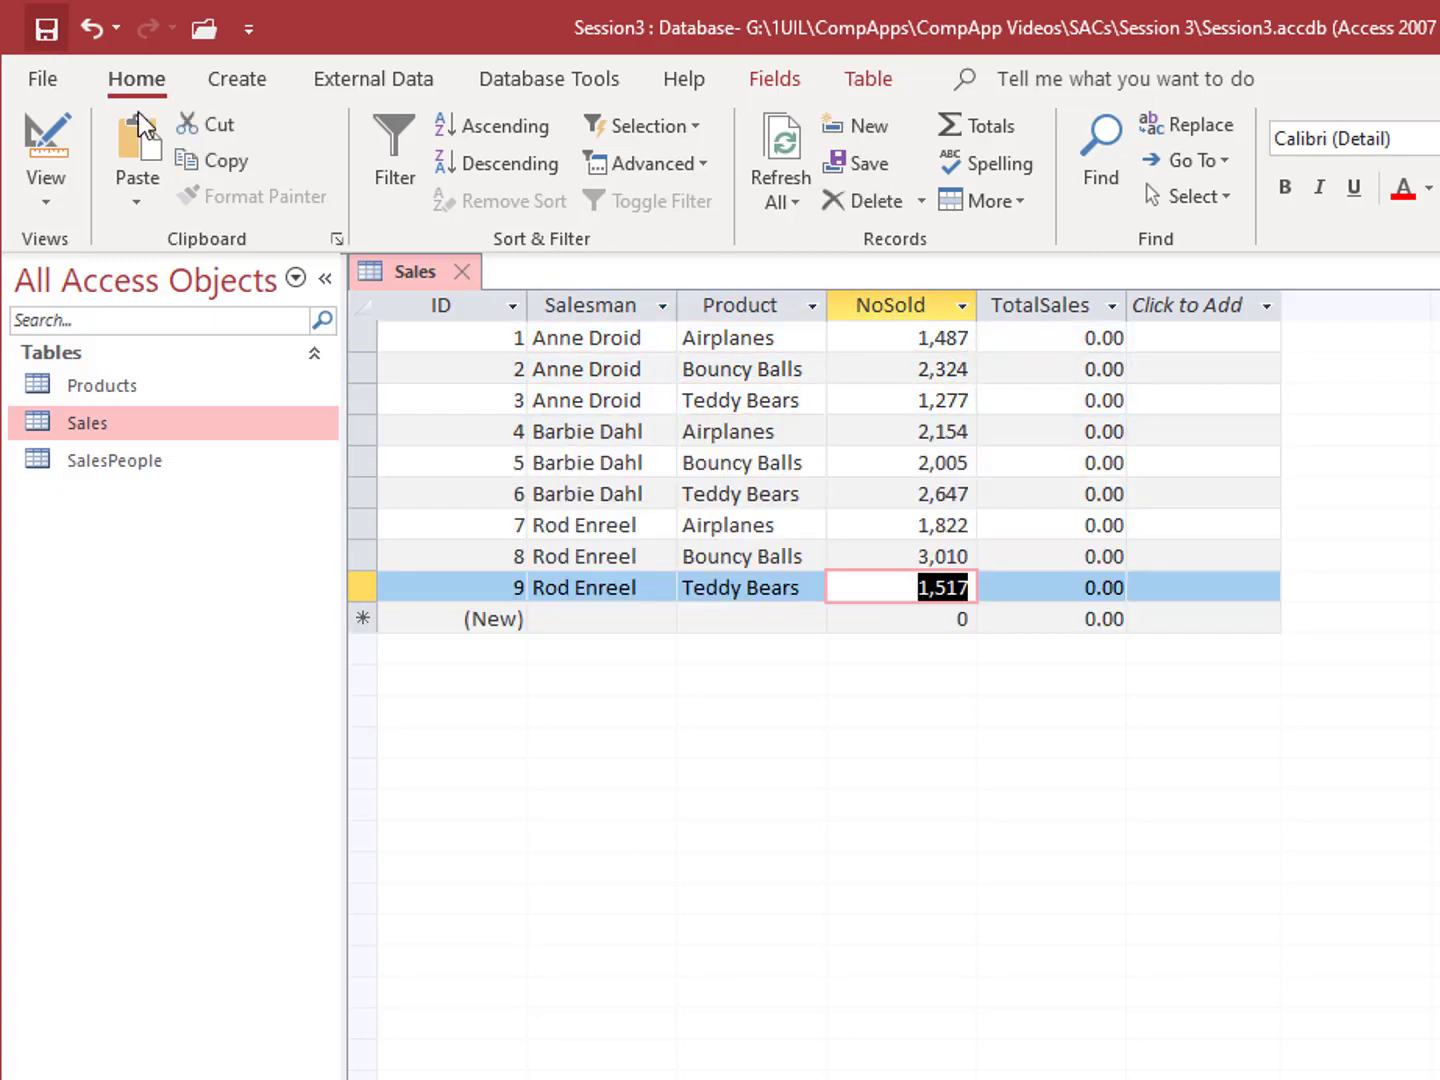
Step: Close the Sales table and open the database's Relationships window
click(466, 271)
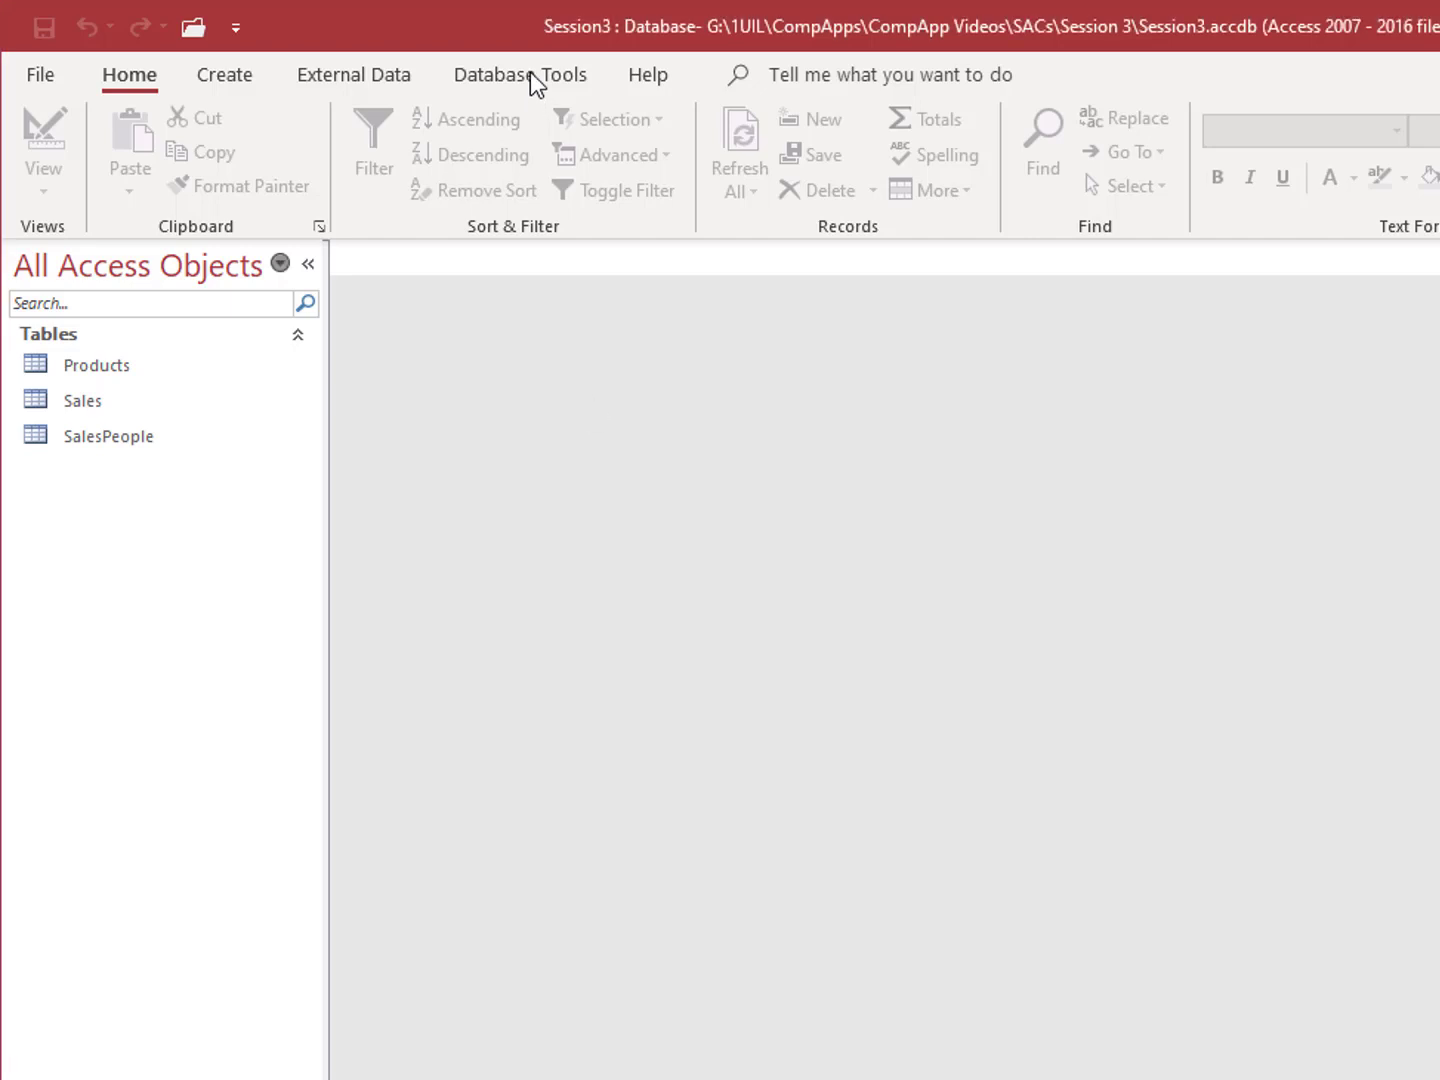
click(530, 72)
click(360, 150)
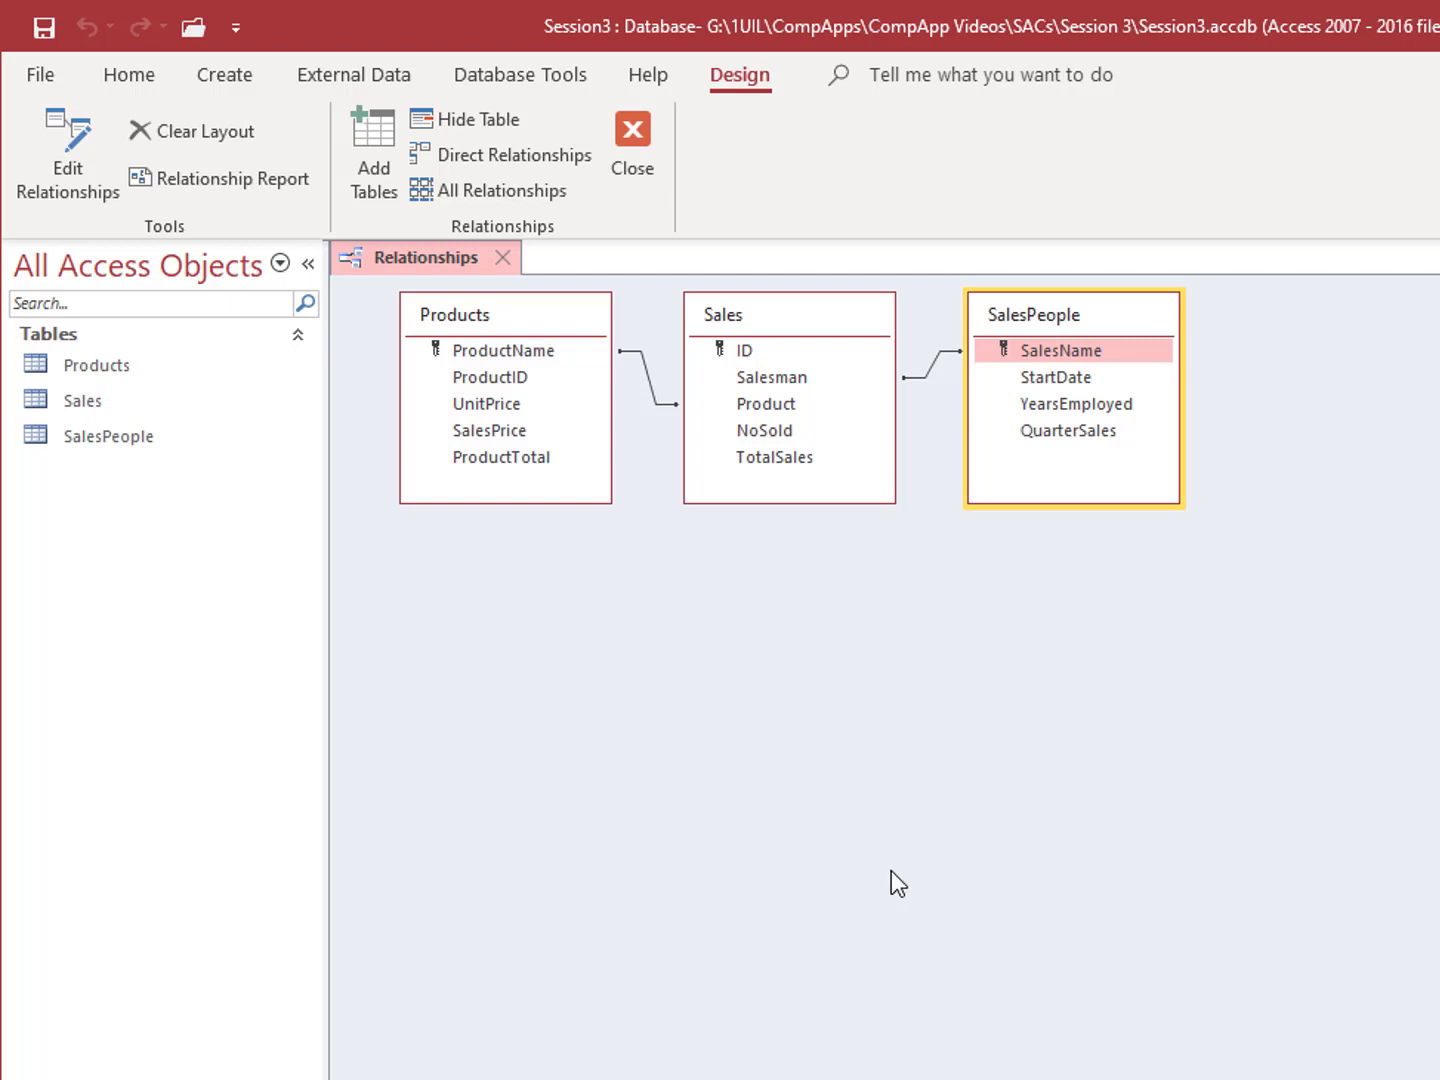
Step: Delete the existing relationship between the Products and Sales tables
click(648, 374)
right_click(648, 374)
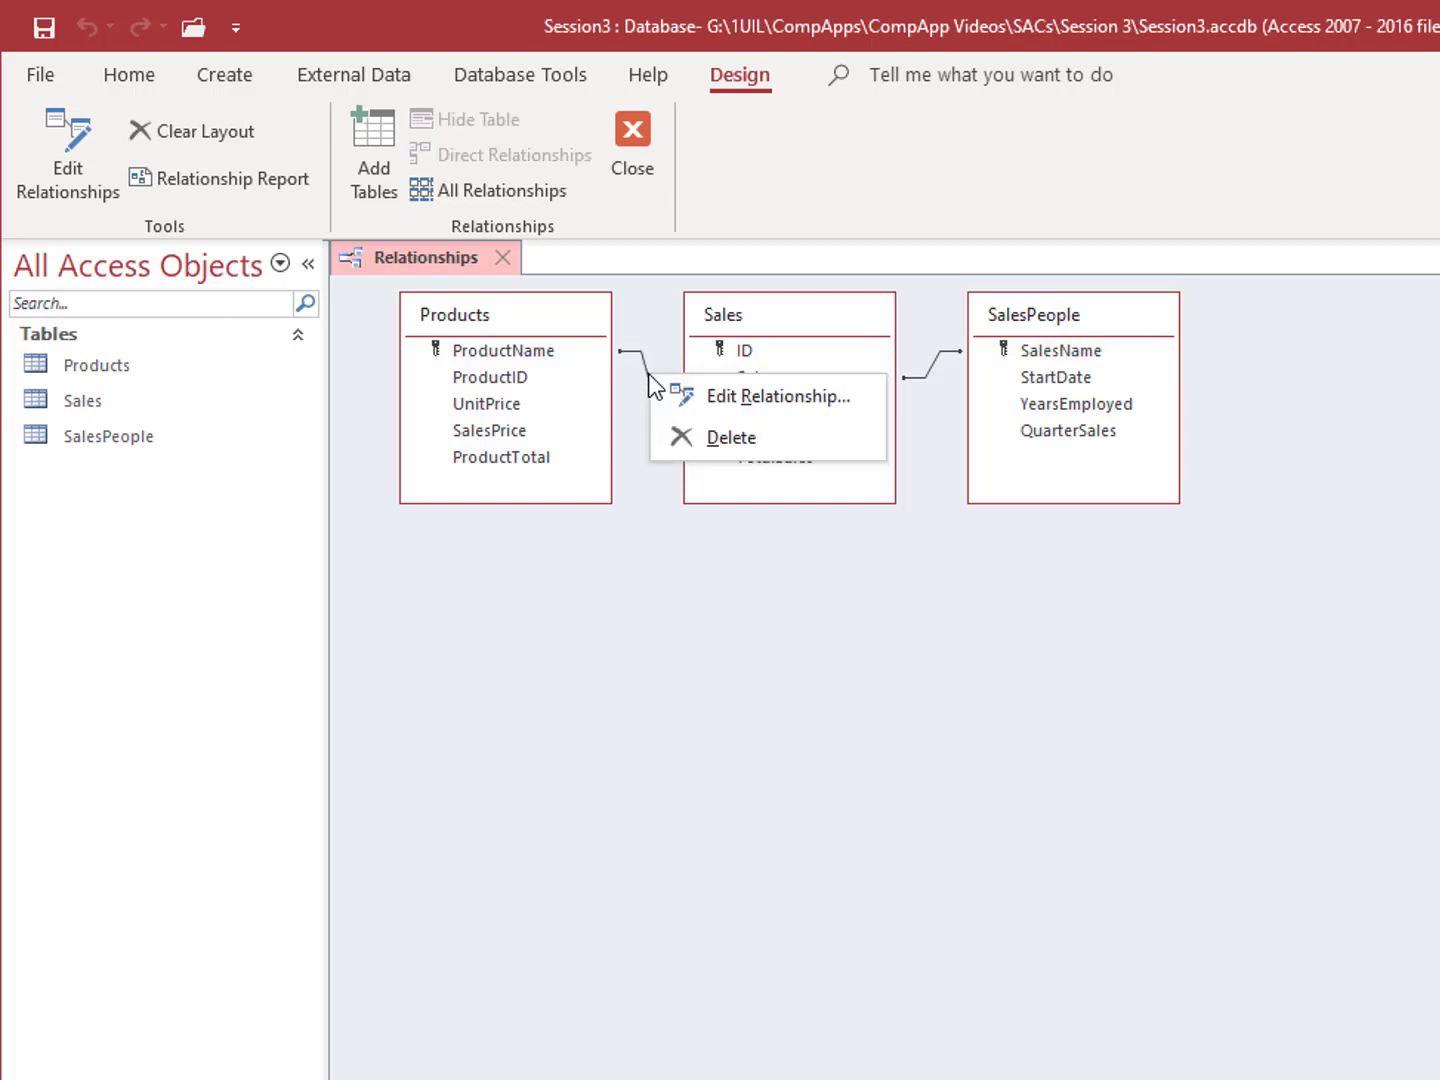
click(735, 445)
click(788, 822)
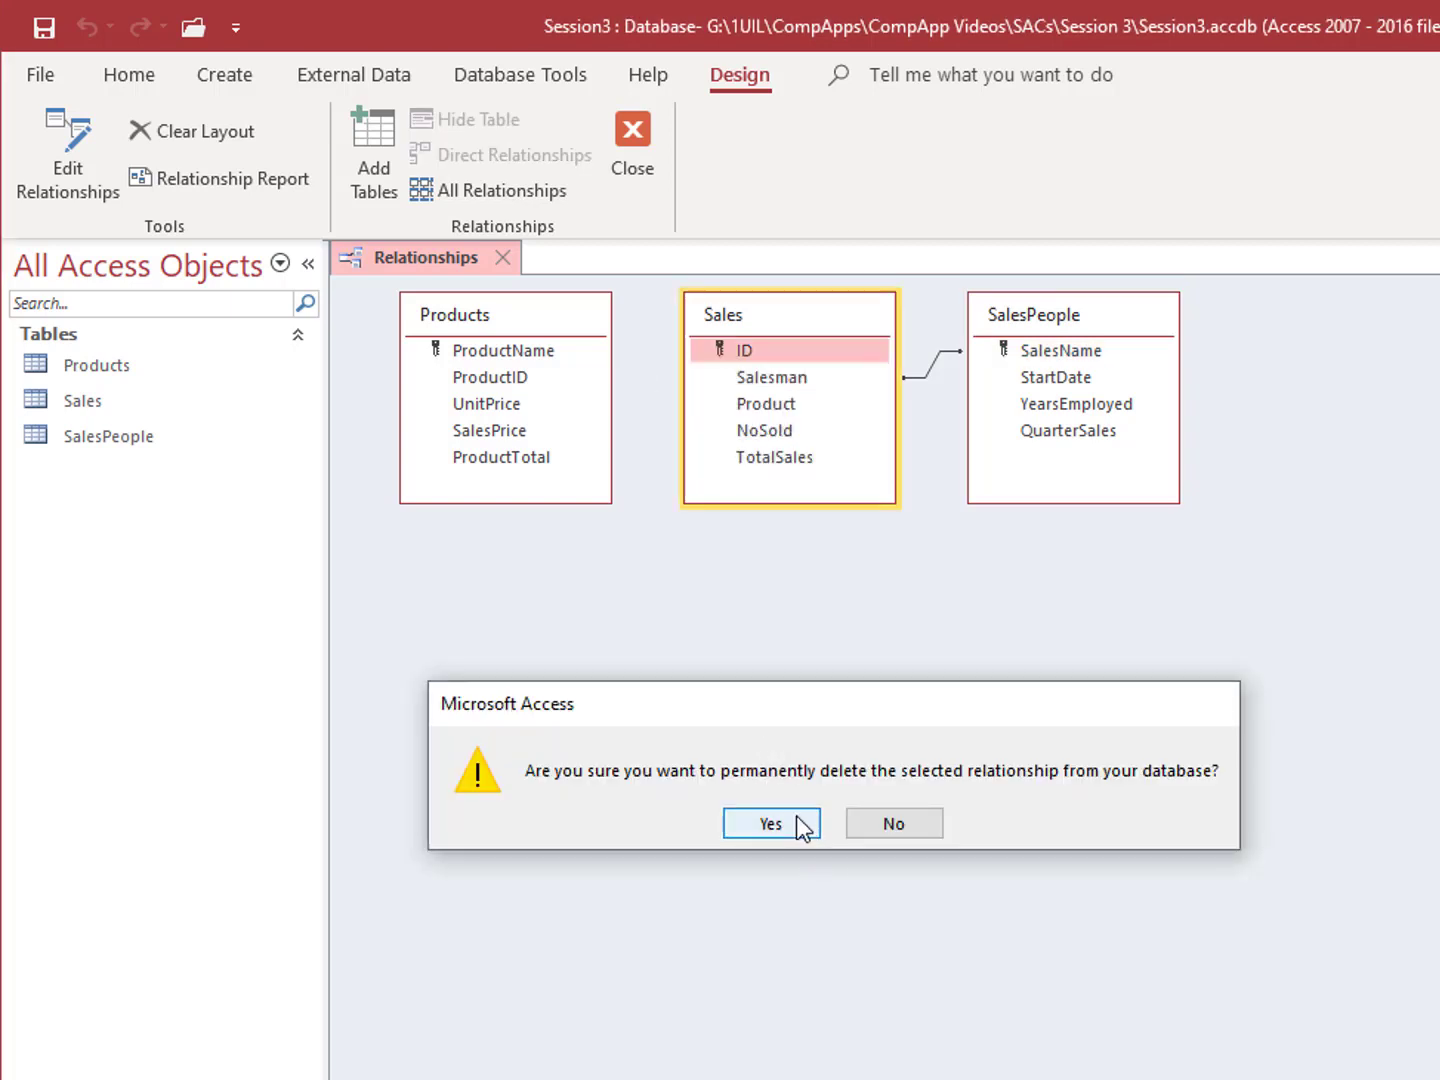
Step: Delete the existing relationship between the Sales and SalesPeople tables
click(928, 372)
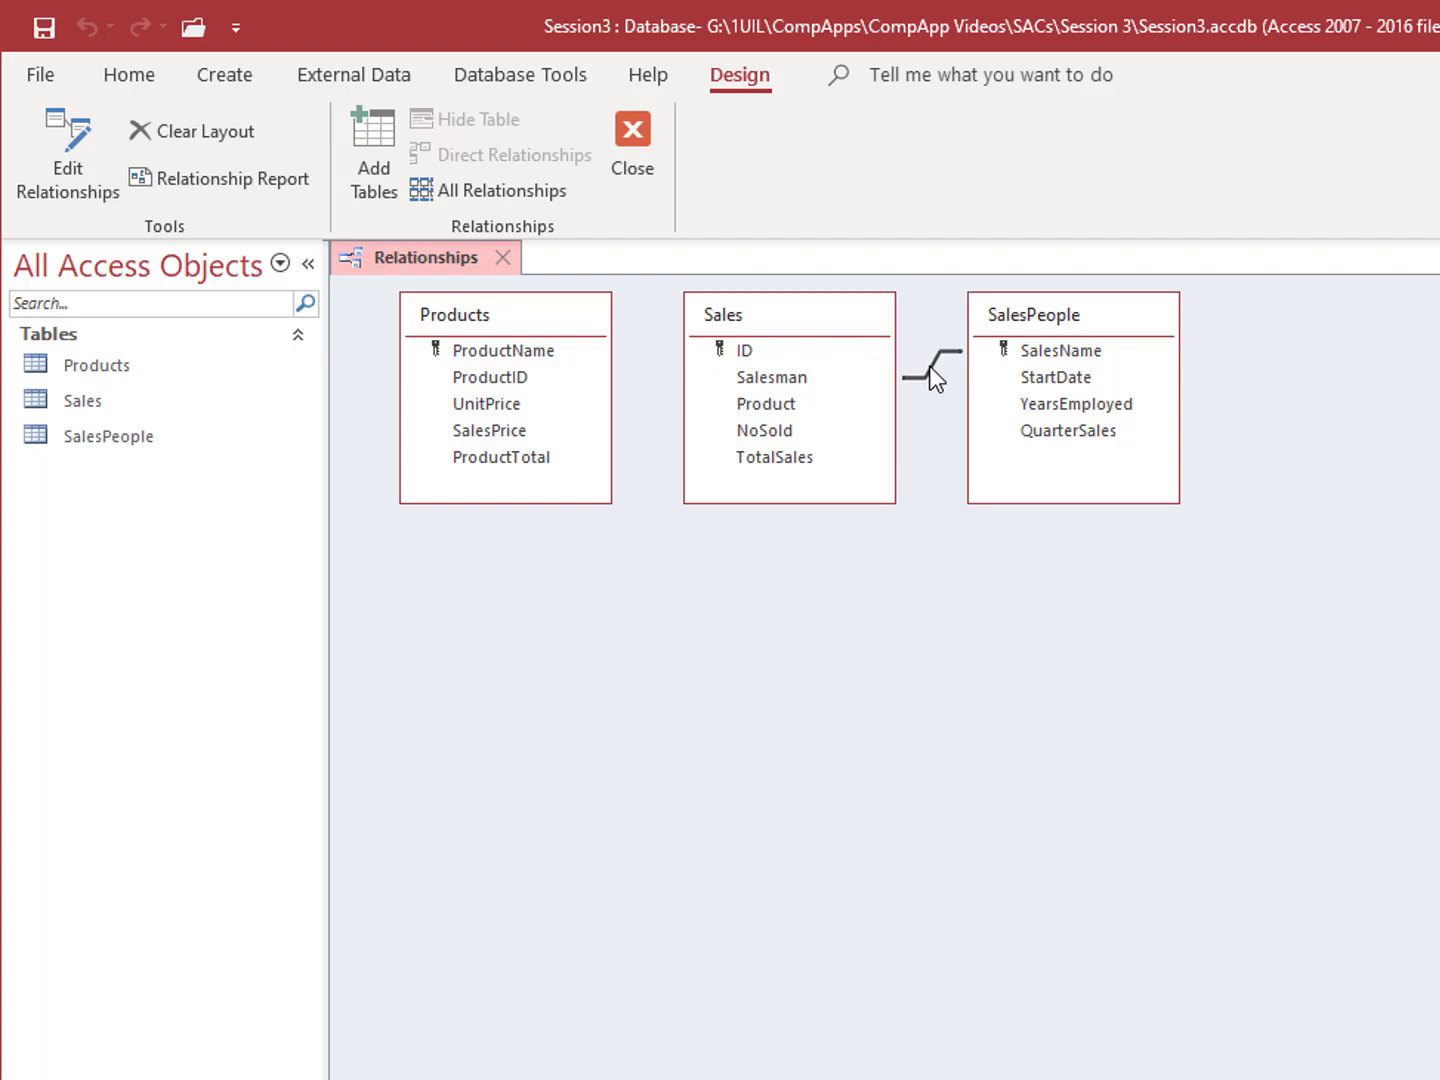
right_click(929, 370)
click(1023, 431)
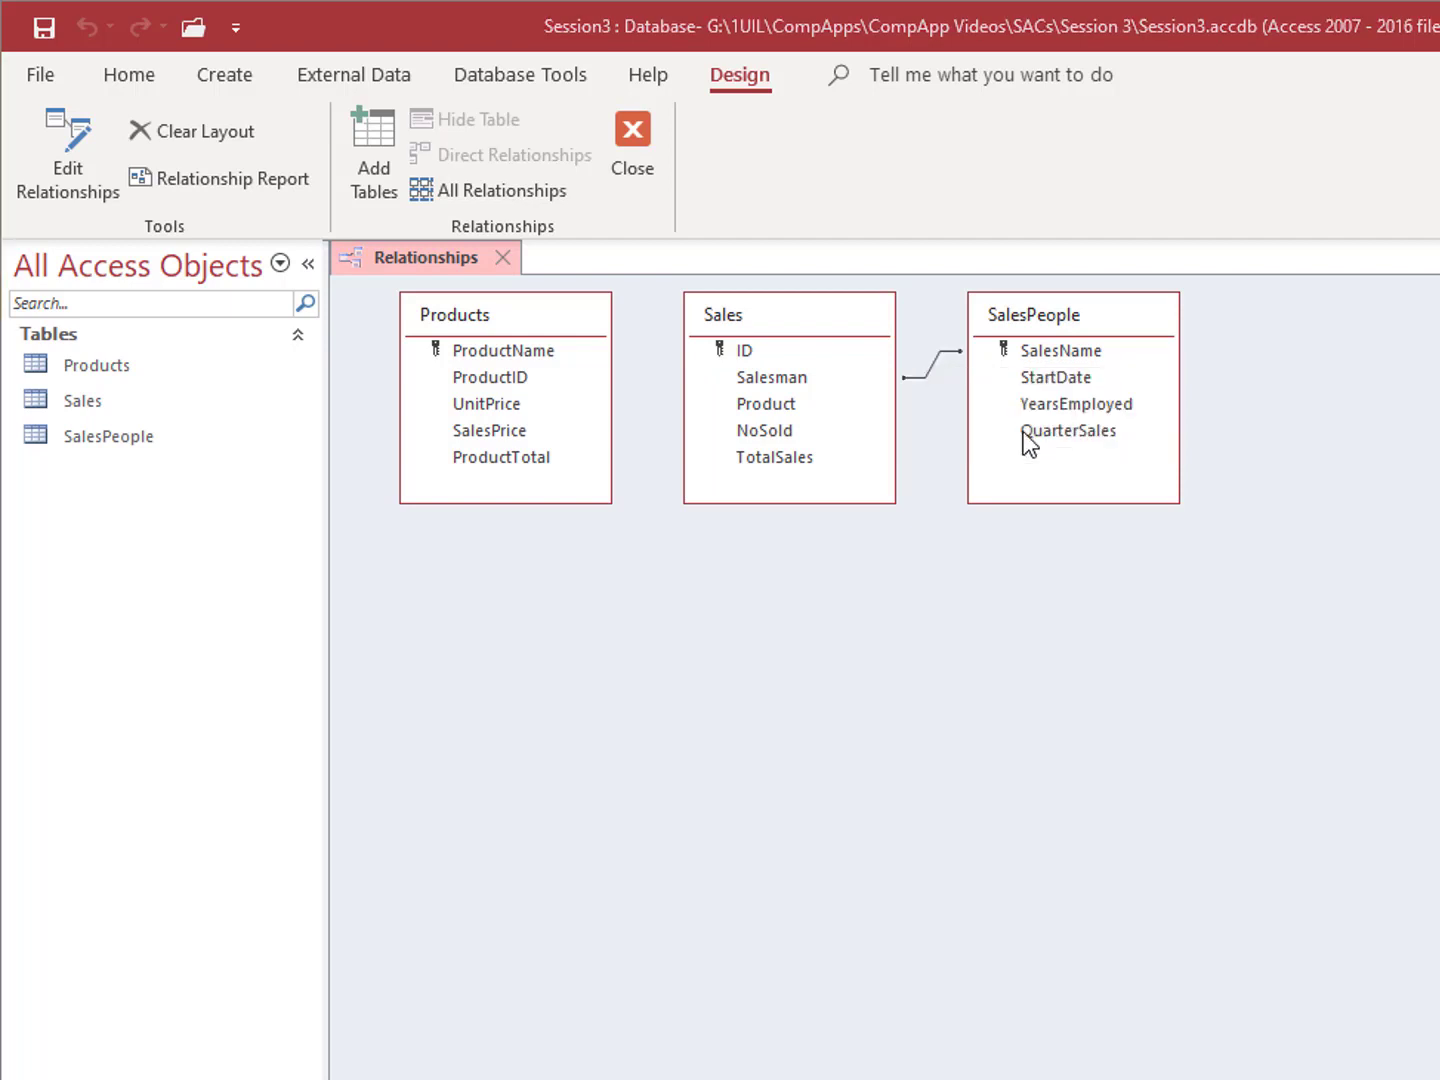
click(231, 896)
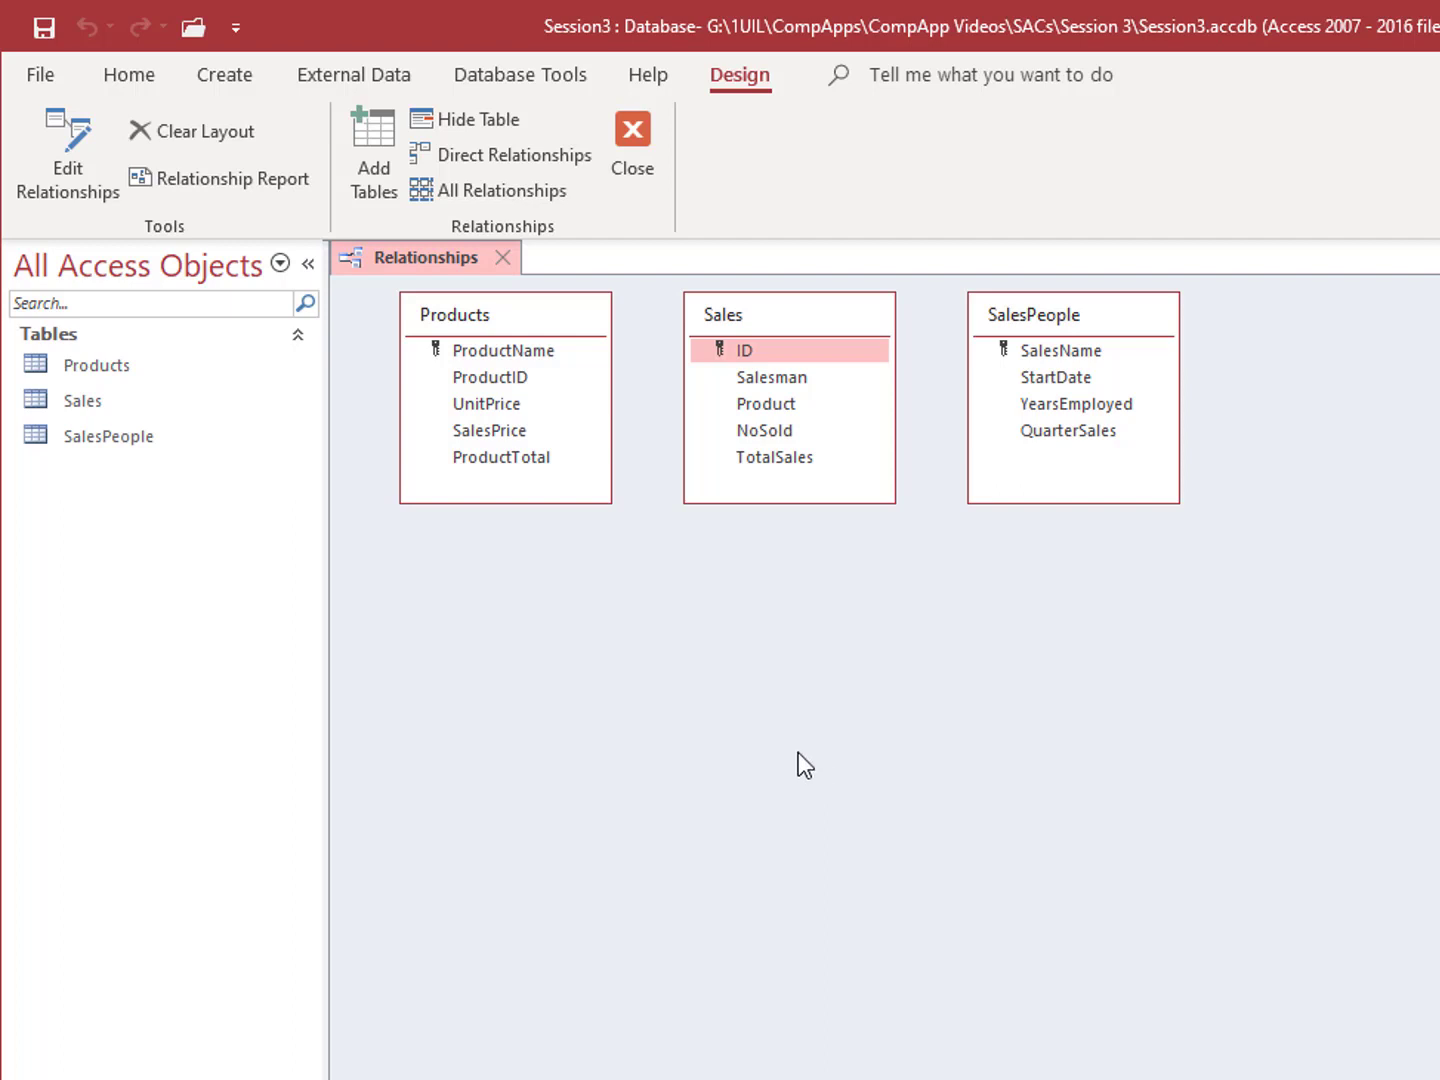
Step: Create a relationship from ProductName in the Products table to Product in the Sales table
click(554, 349)
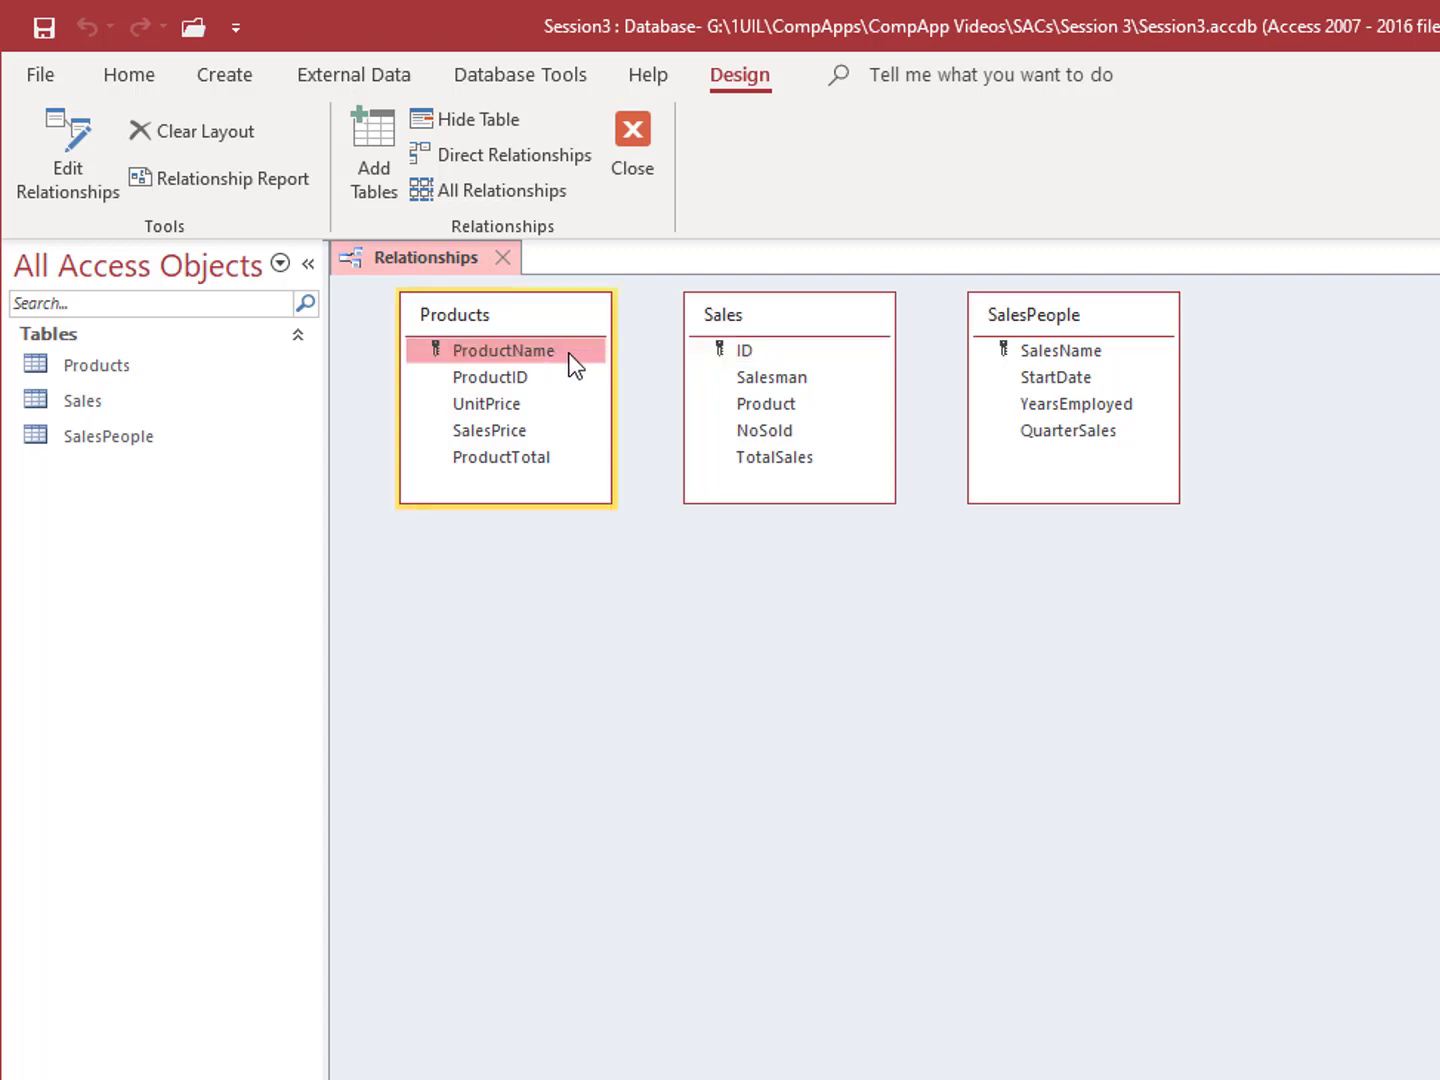
drag(580, 352, 781, 406)
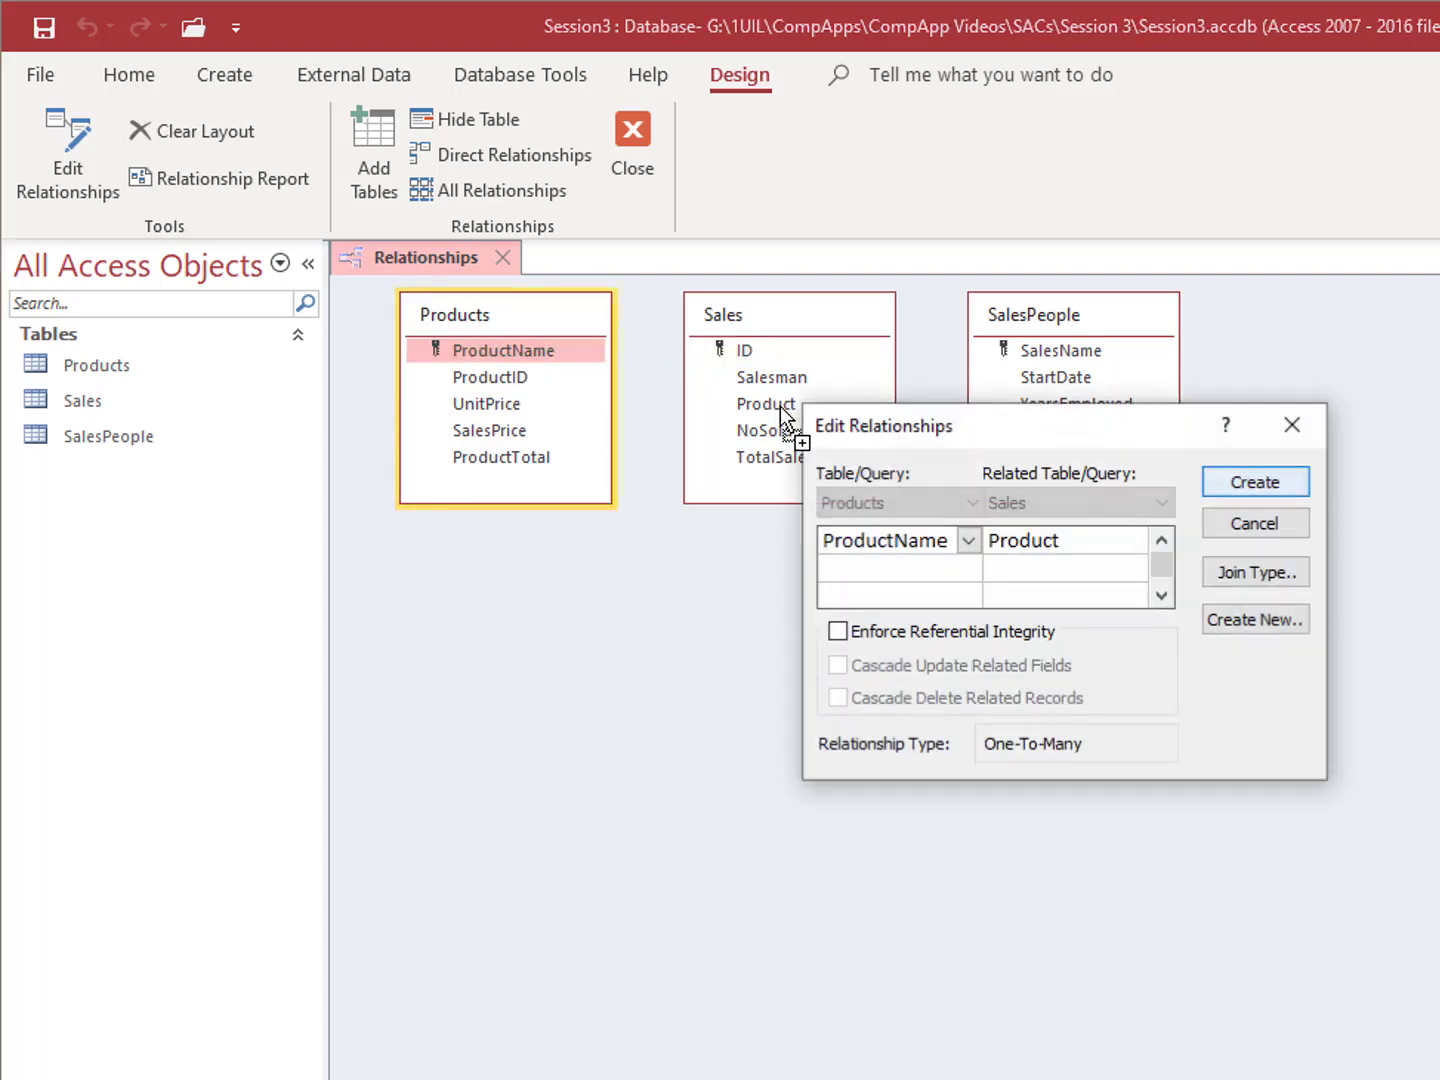
click(1289, 488)
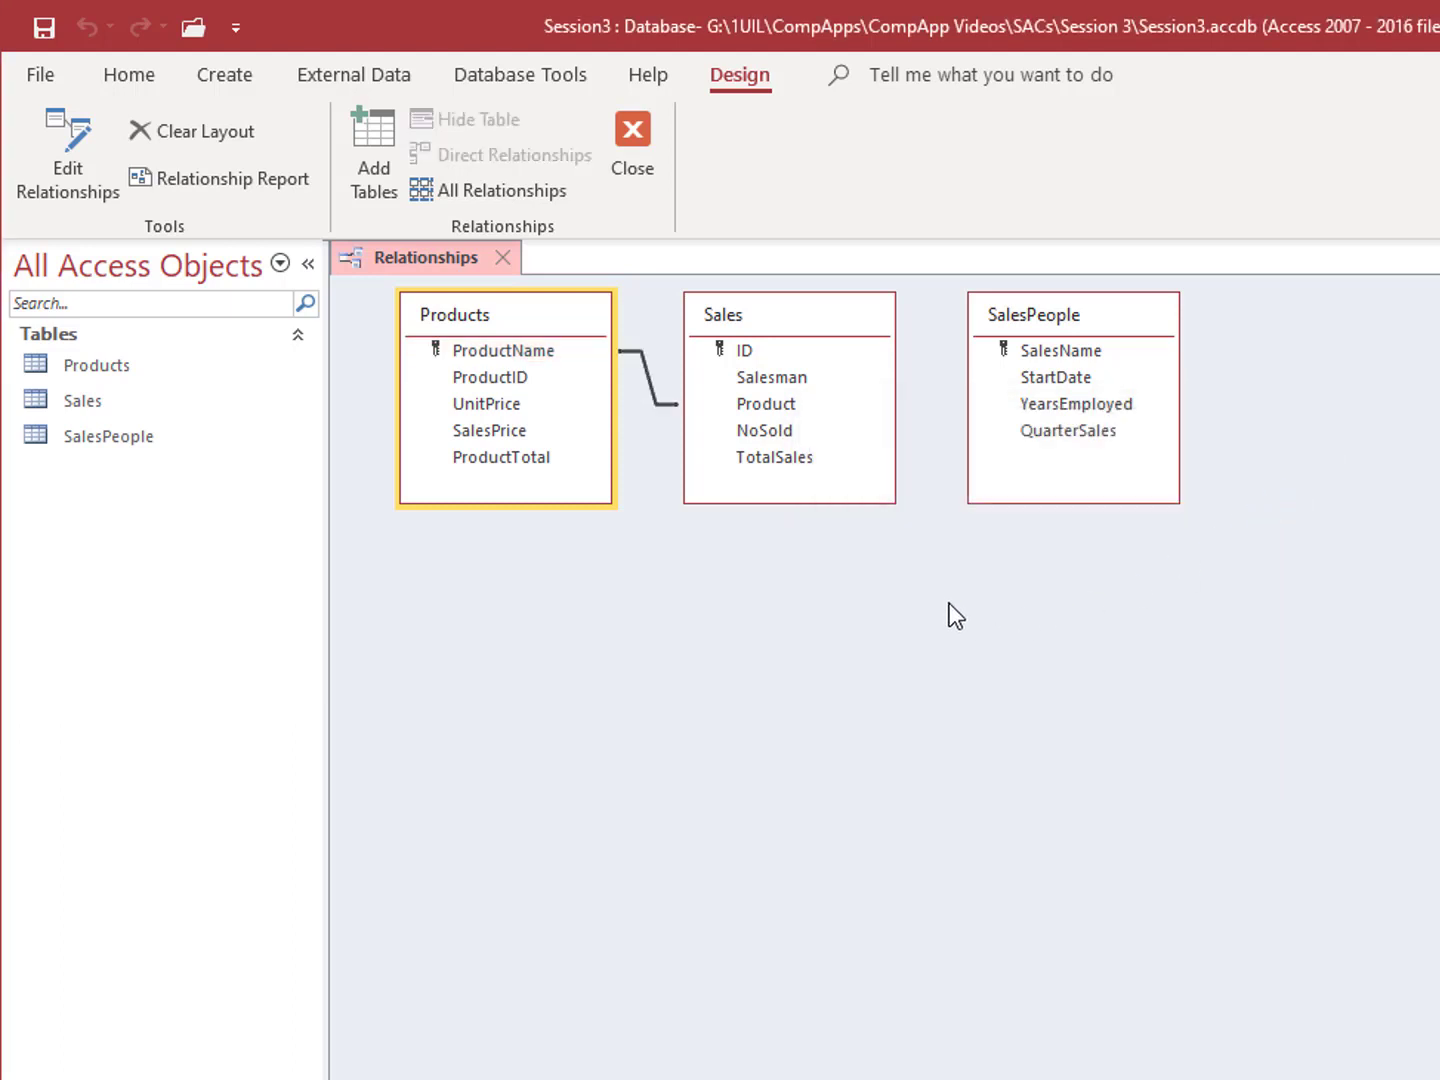
Step: Create a relationship from SalesName in the SalesPeople table to Salesman in the Sales table
click(1030, 352)
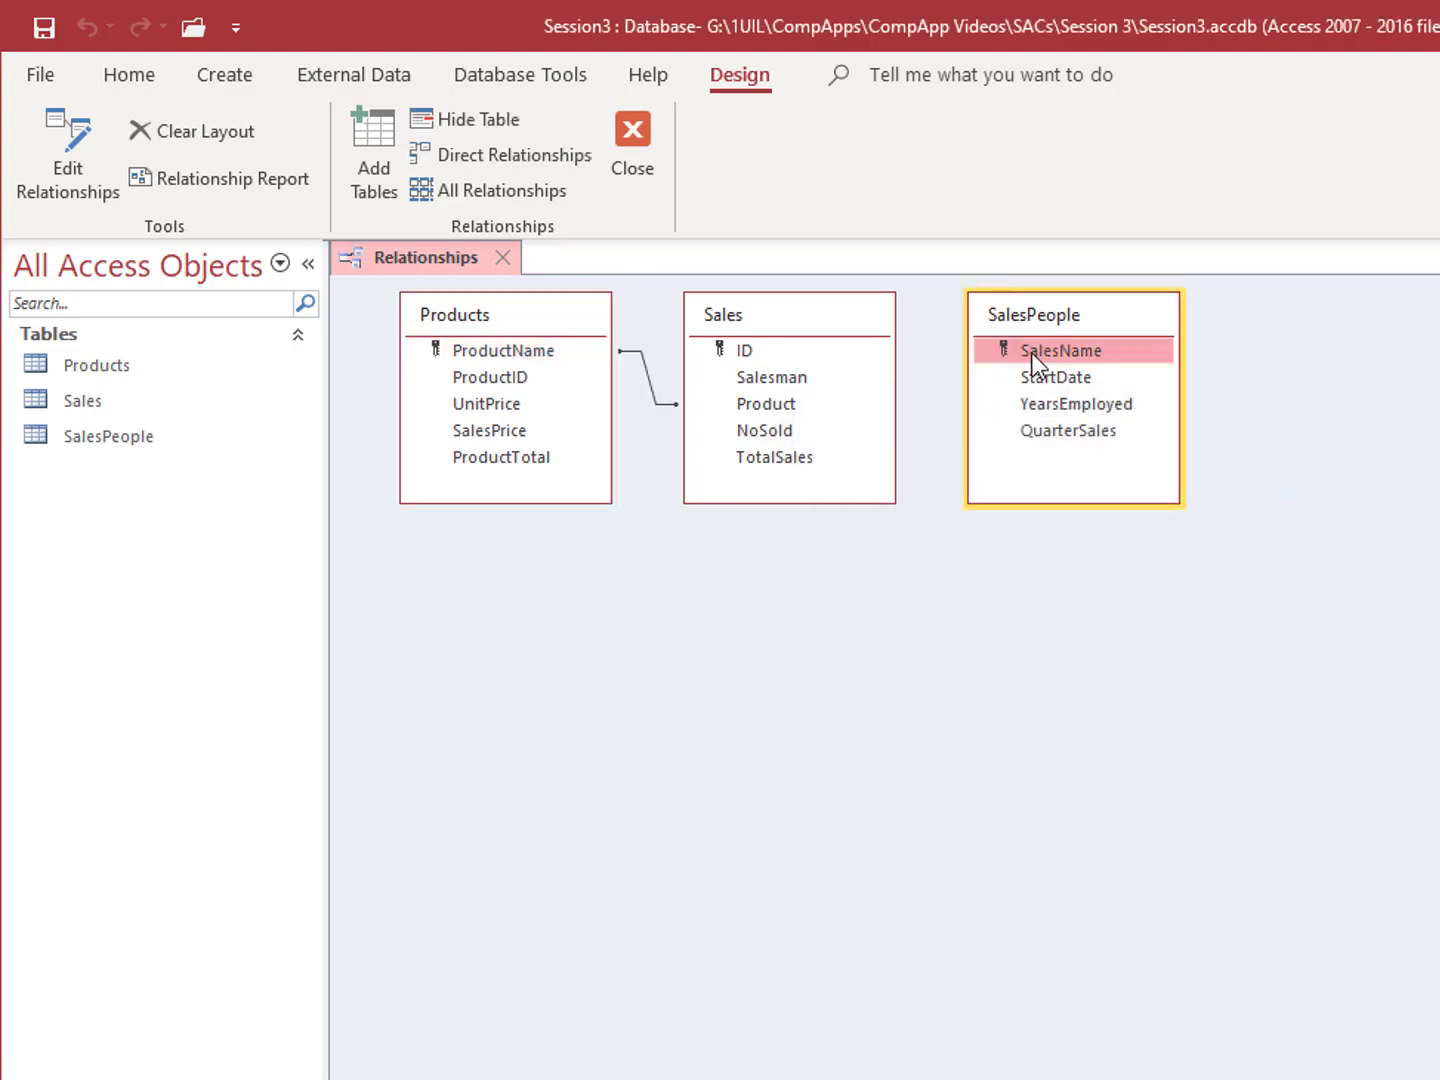
drag(1024, 351, 780, 377)
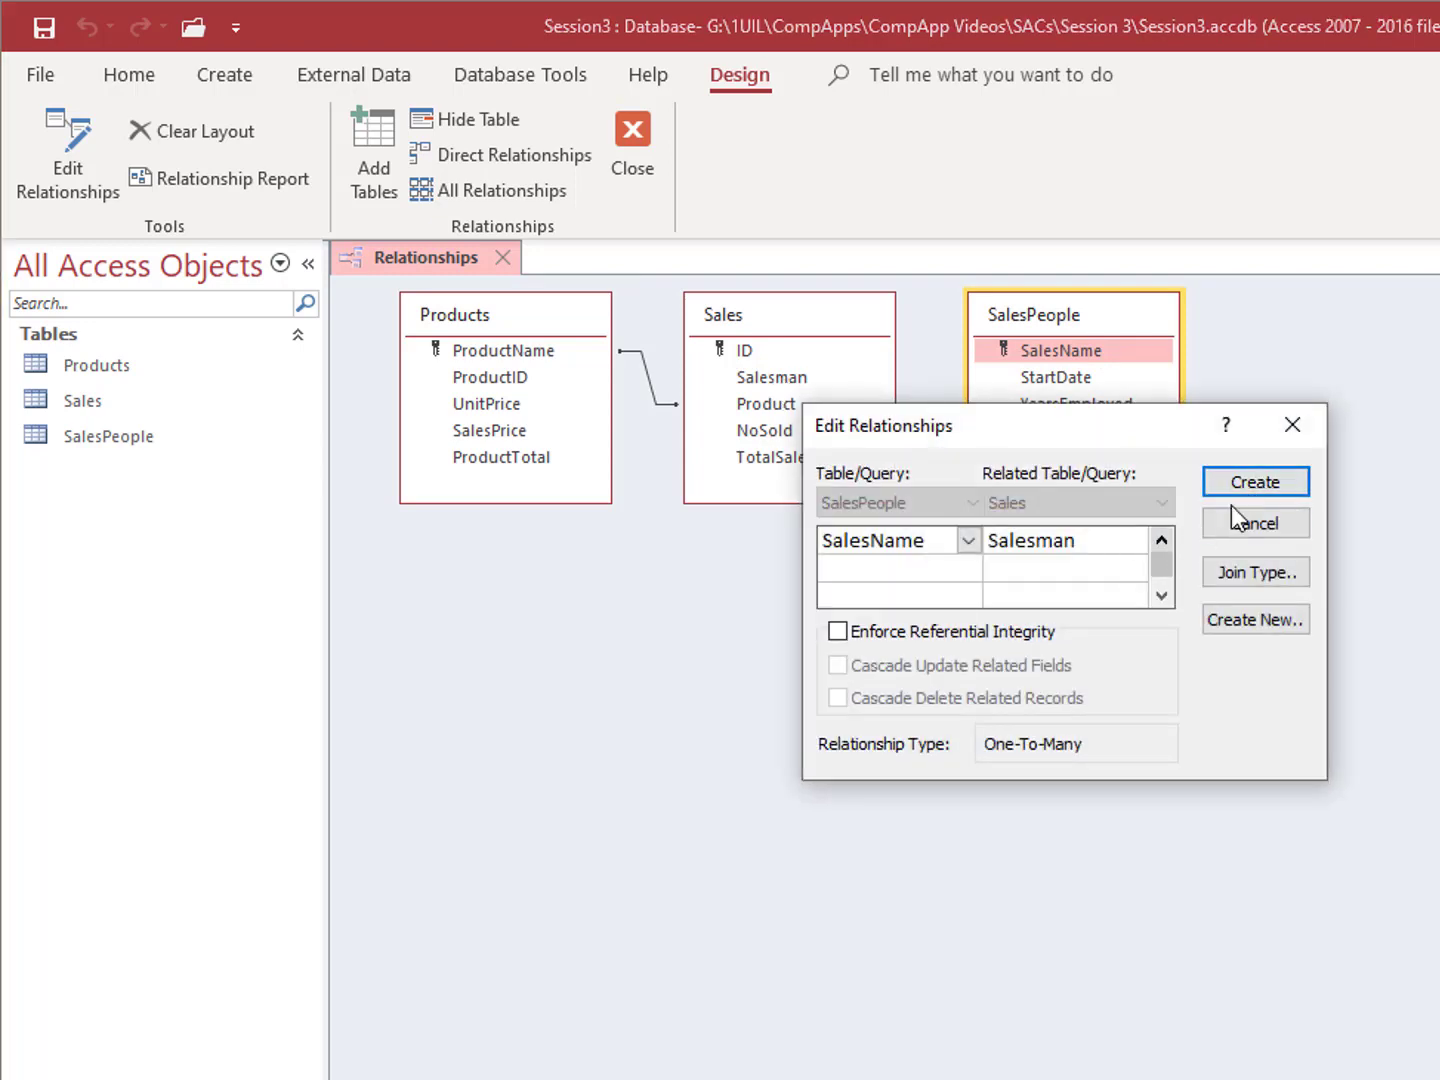
click(1249, 483)
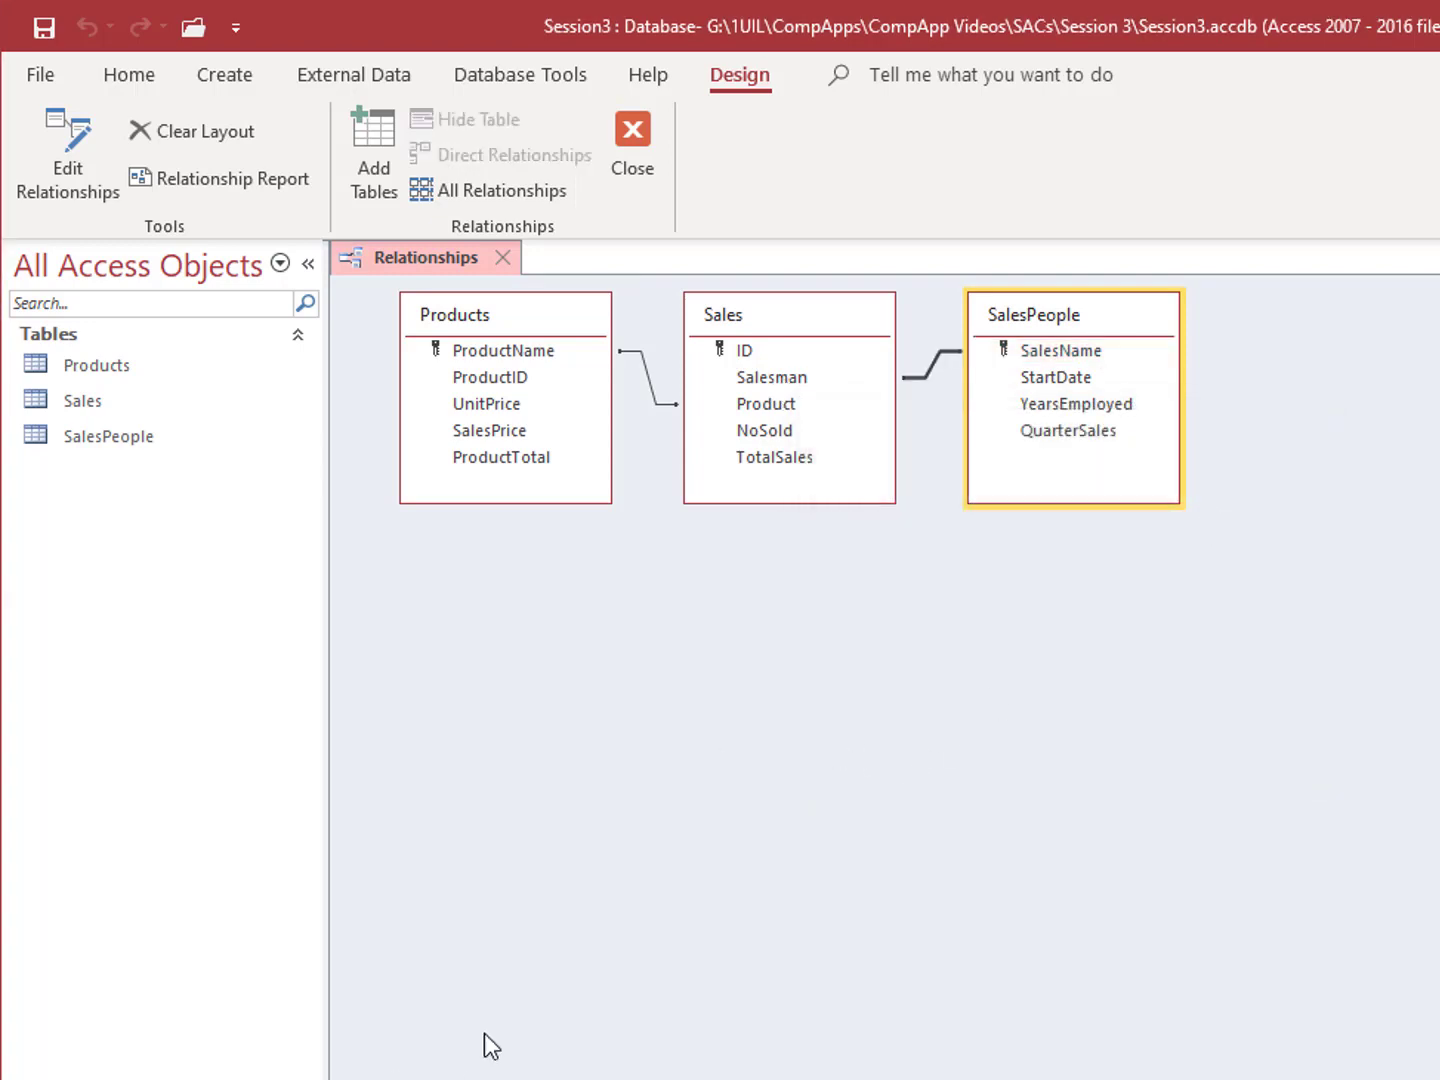
Step: Save the relationships layout and close the Relationships window
click(563, 1036)
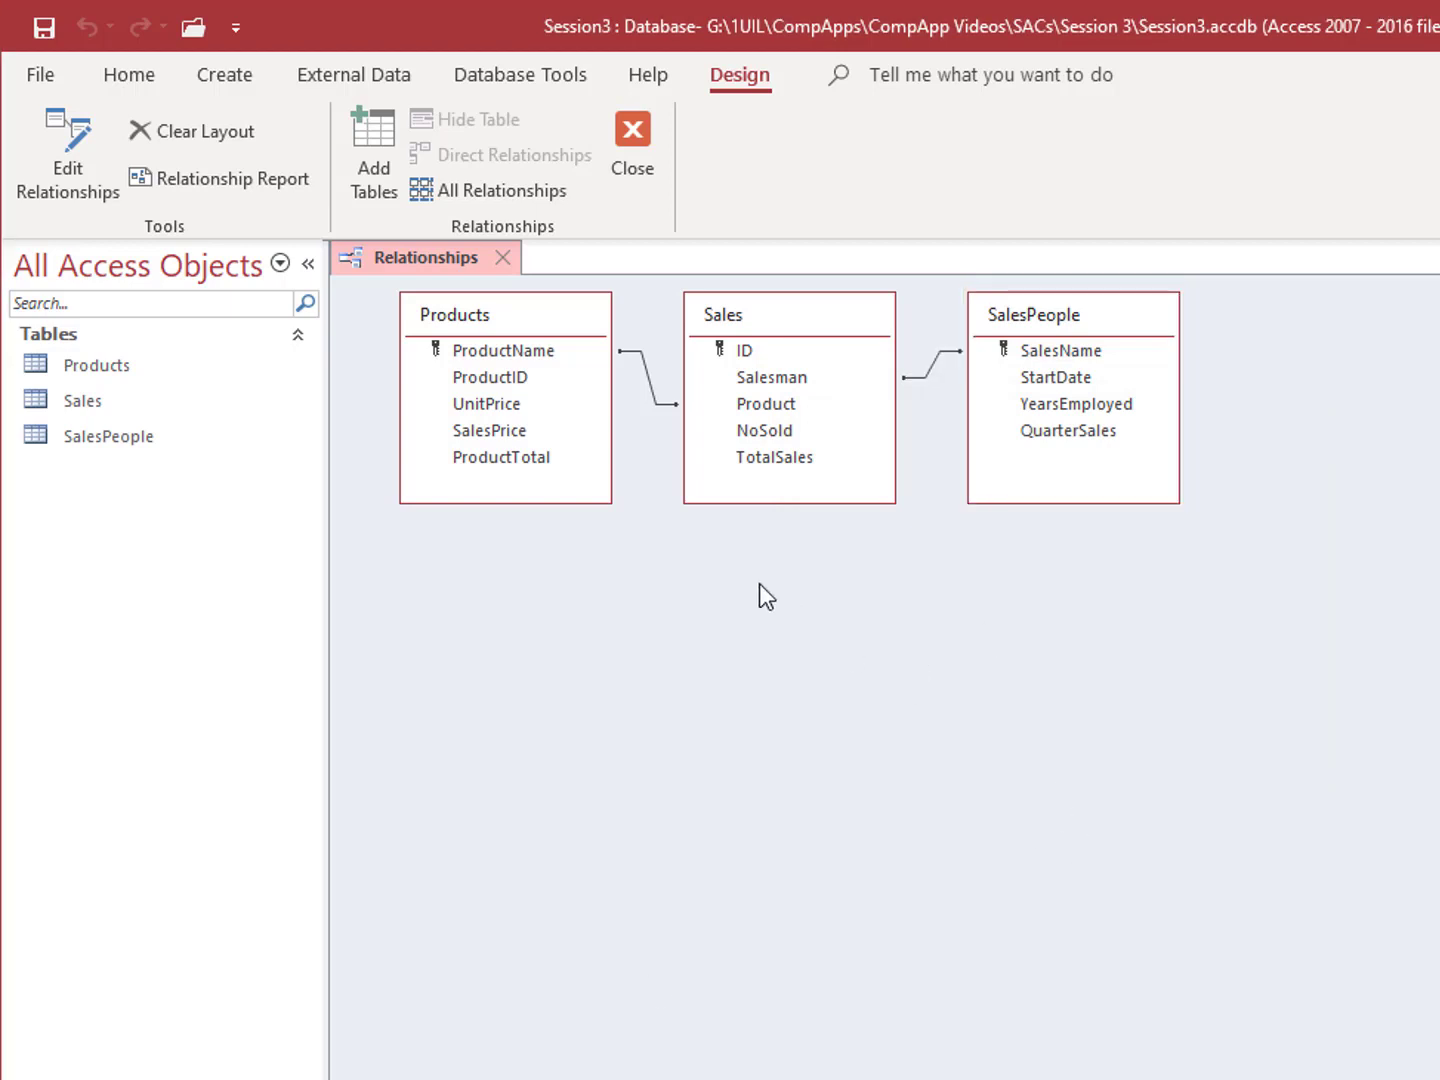
click(43, 27)
click(634, 172)
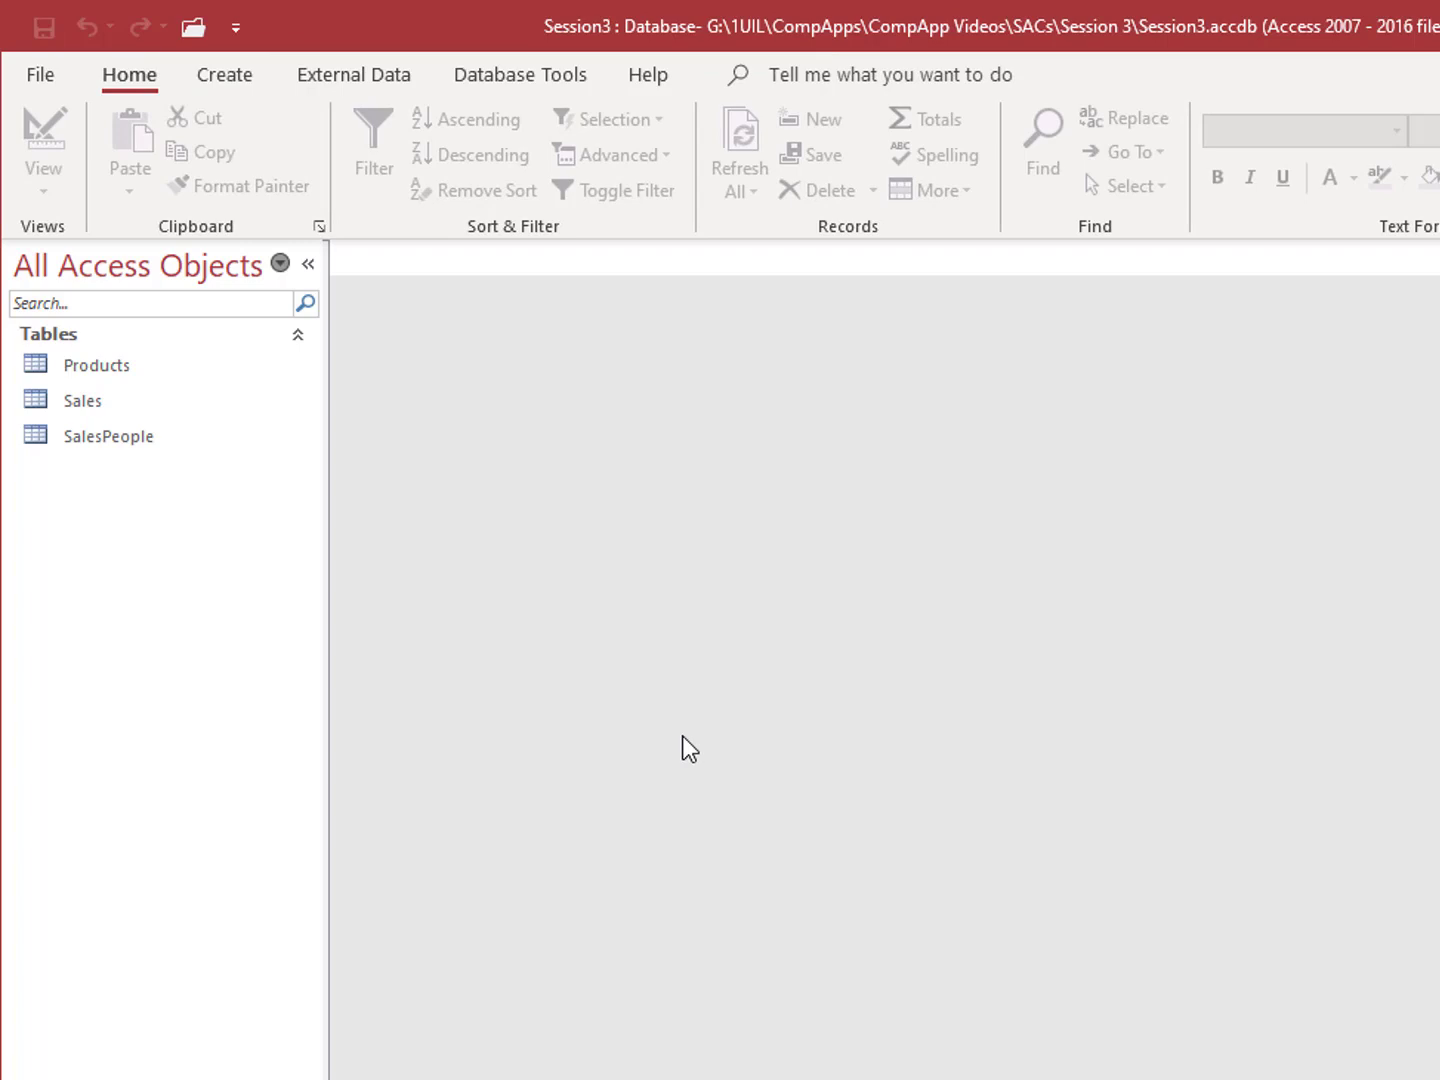
Step: Create a new query in Design view containing the Products, Sales and SalesPeople tables
click(240, 76)
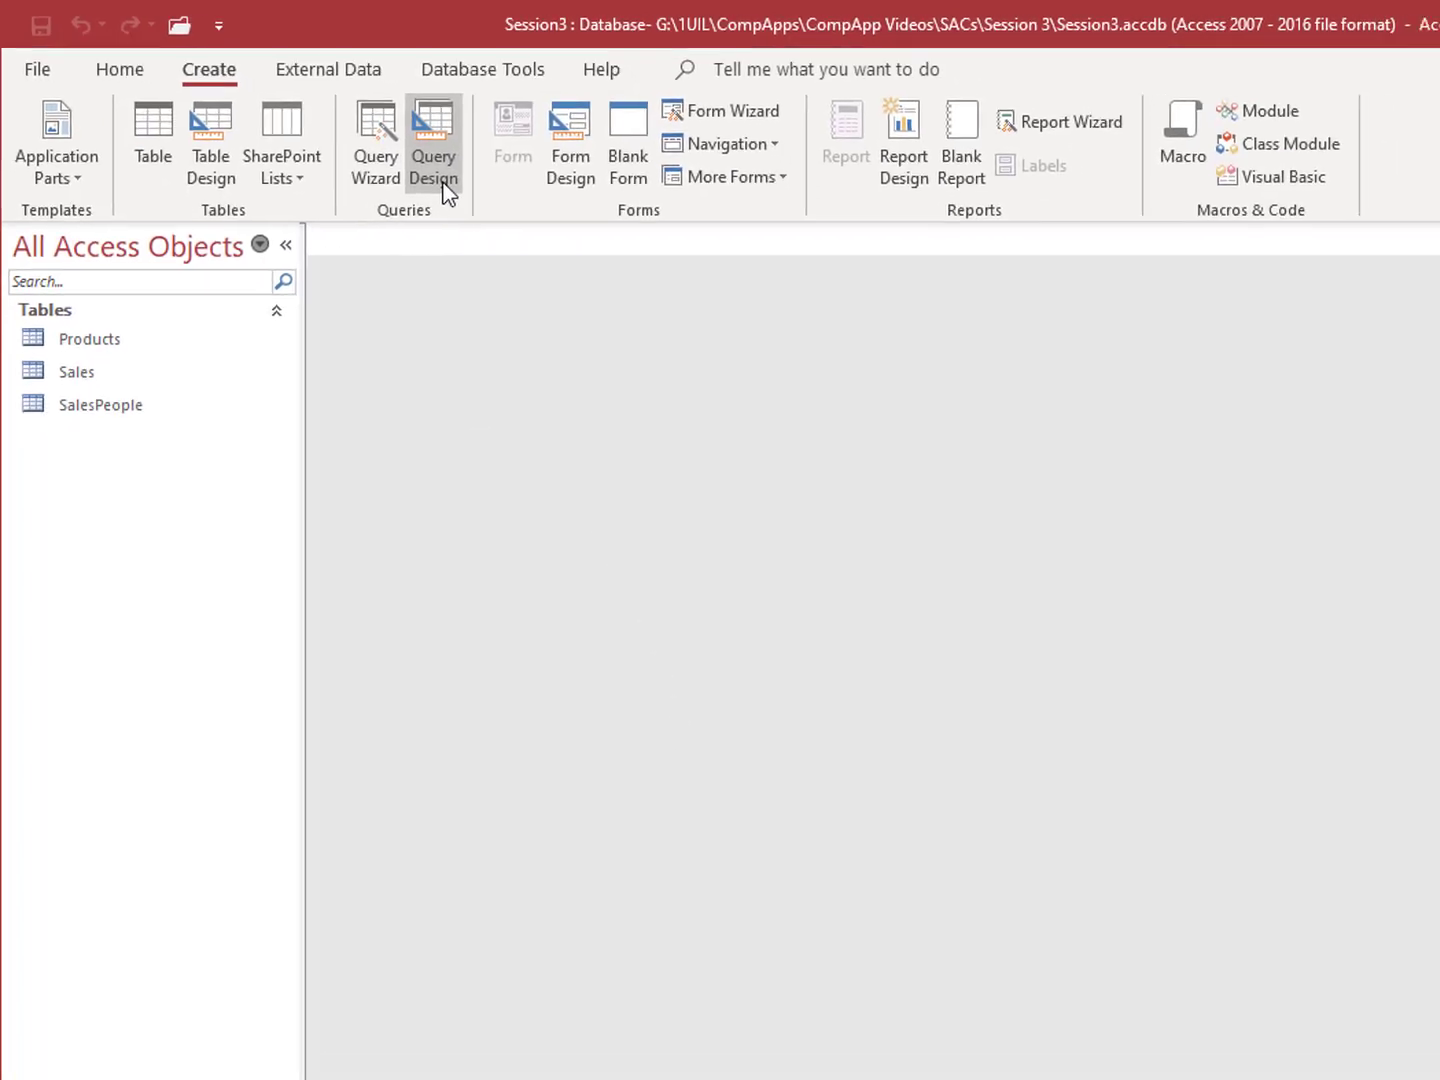
click(447, 190)
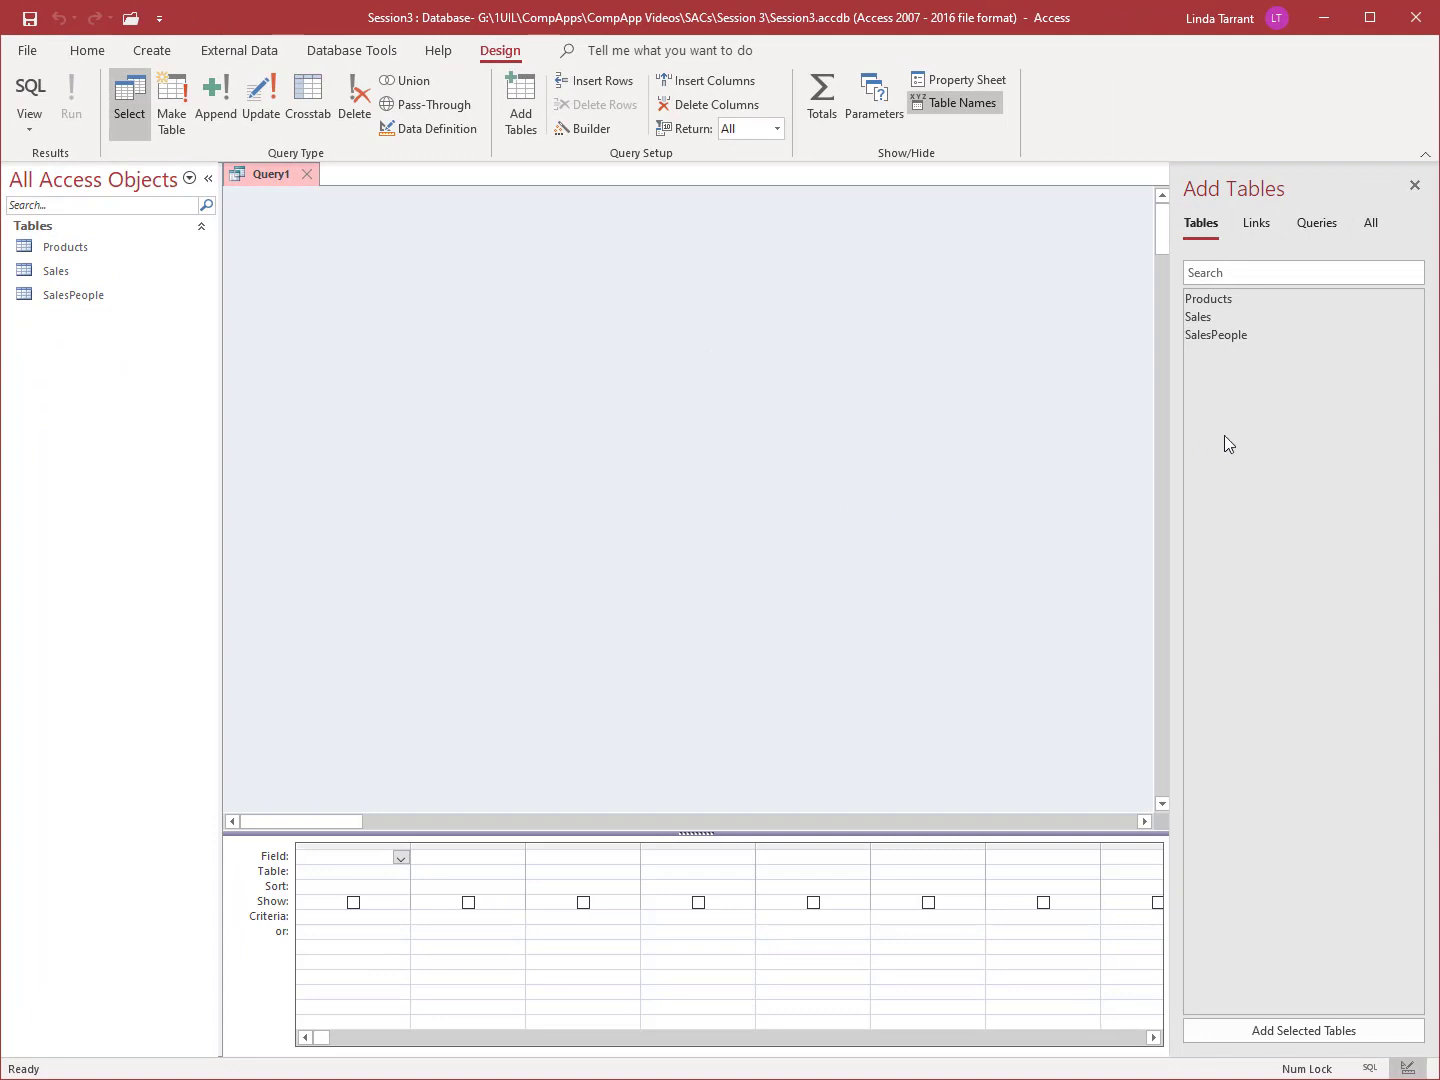
double_click(1256, 299)
double_click(1258, 319)
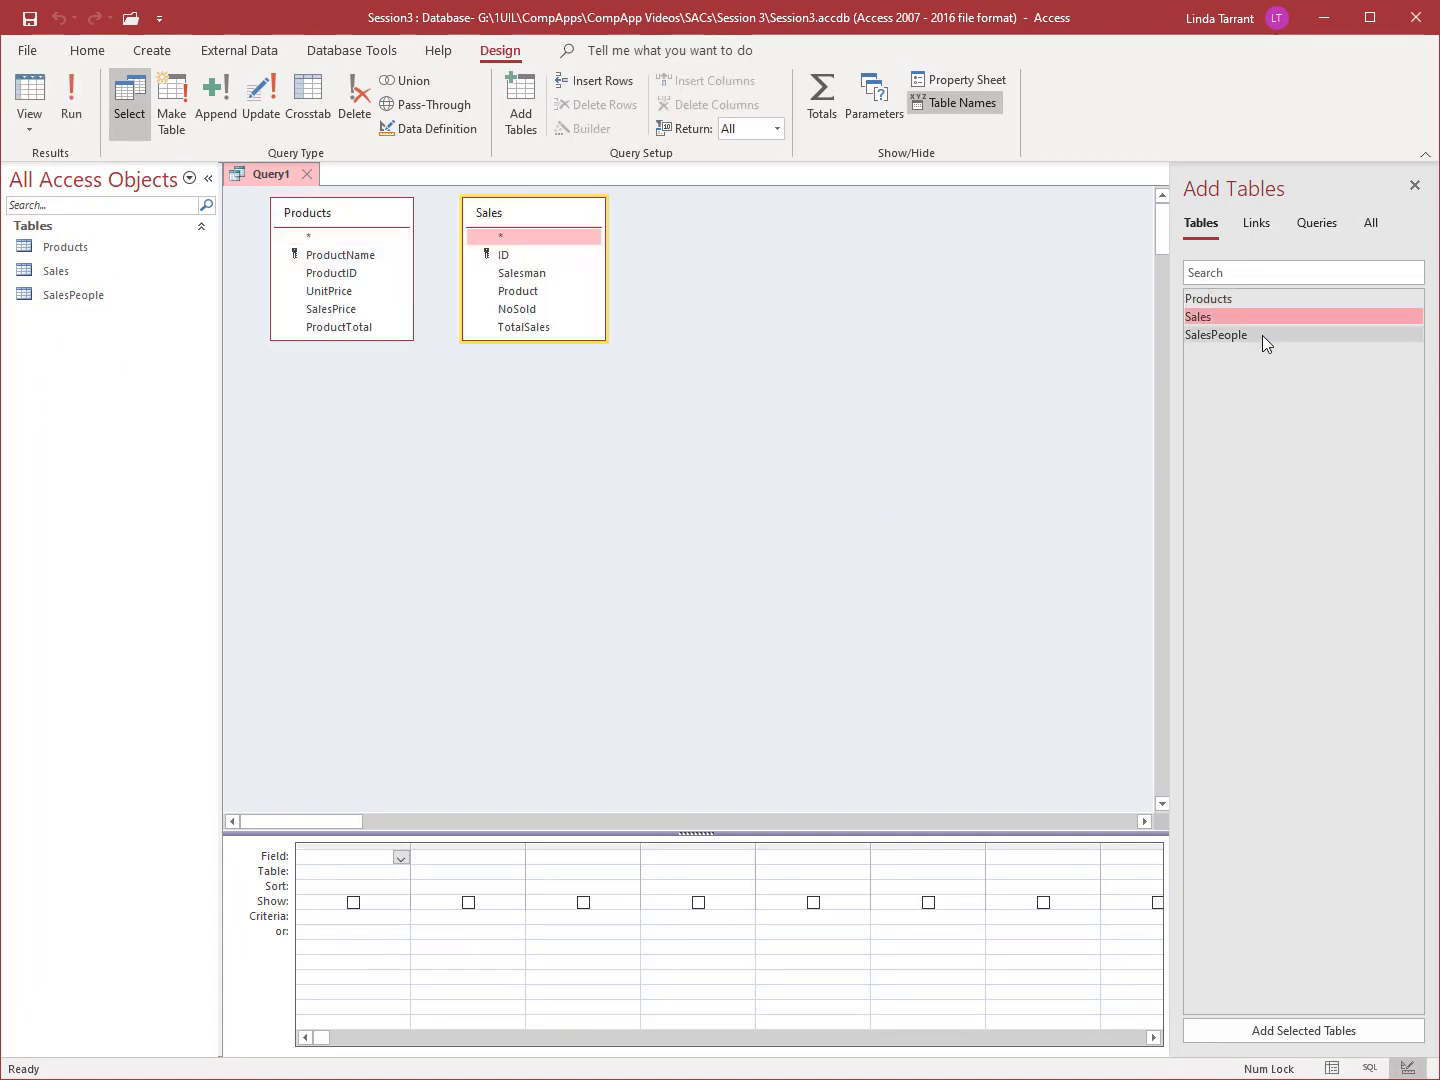
double_click(1262, 336)
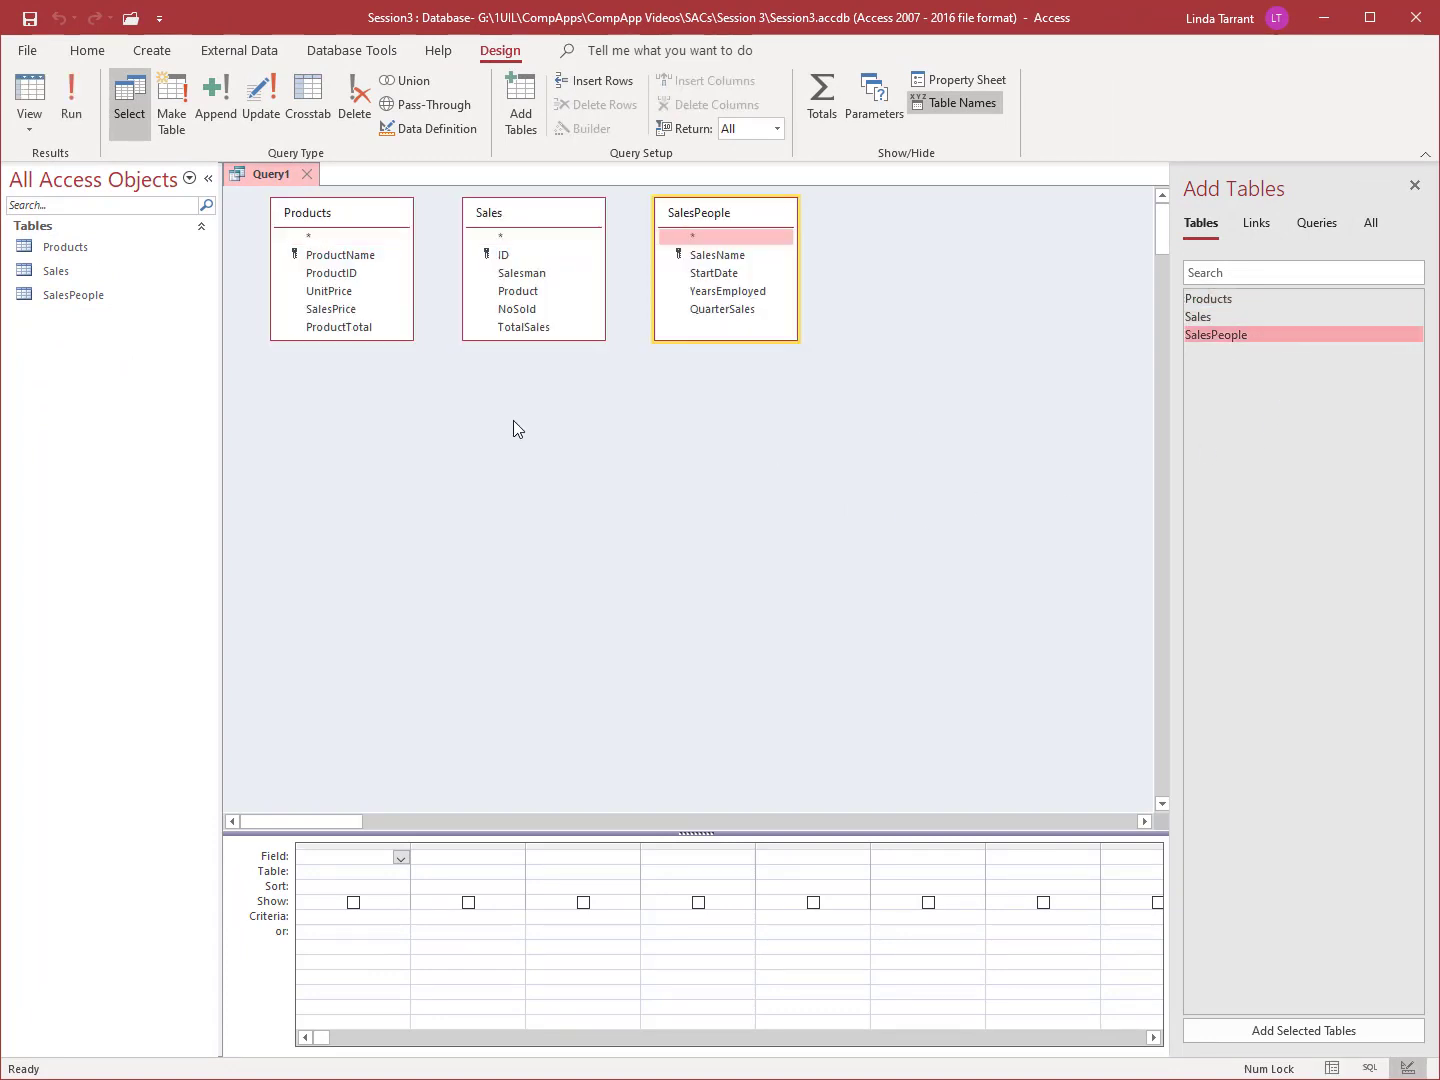
Step: Turn the query into an update query and add ProductID from the Products table as its first field
click(262, 127)
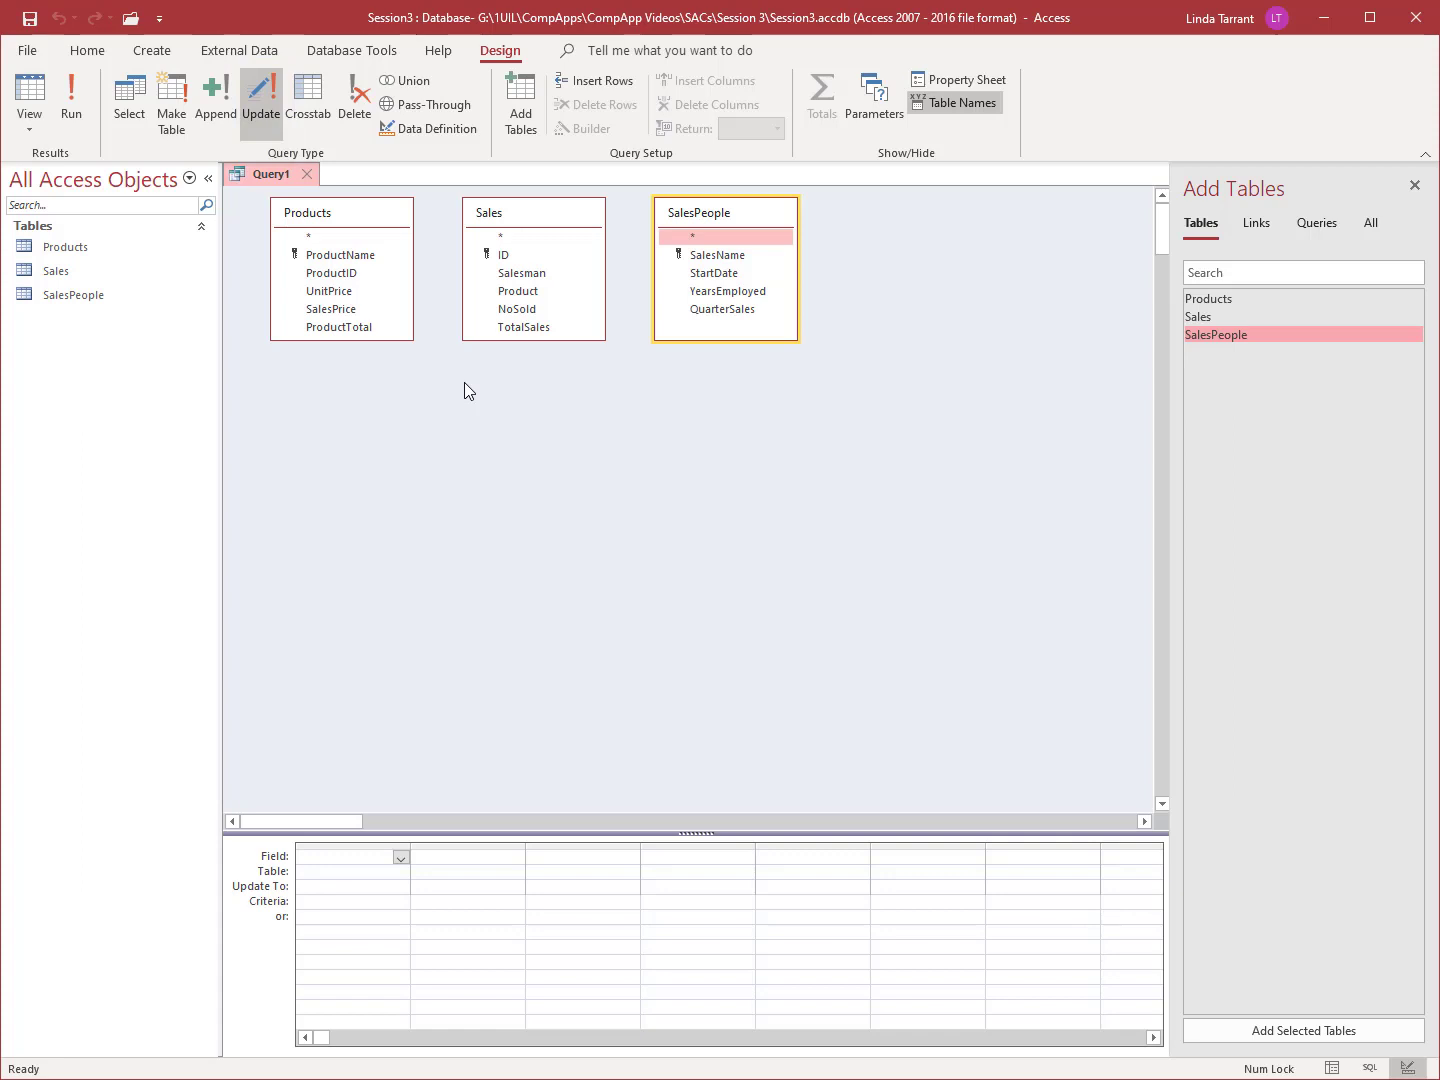
click(366, 257)
click(386, 276)
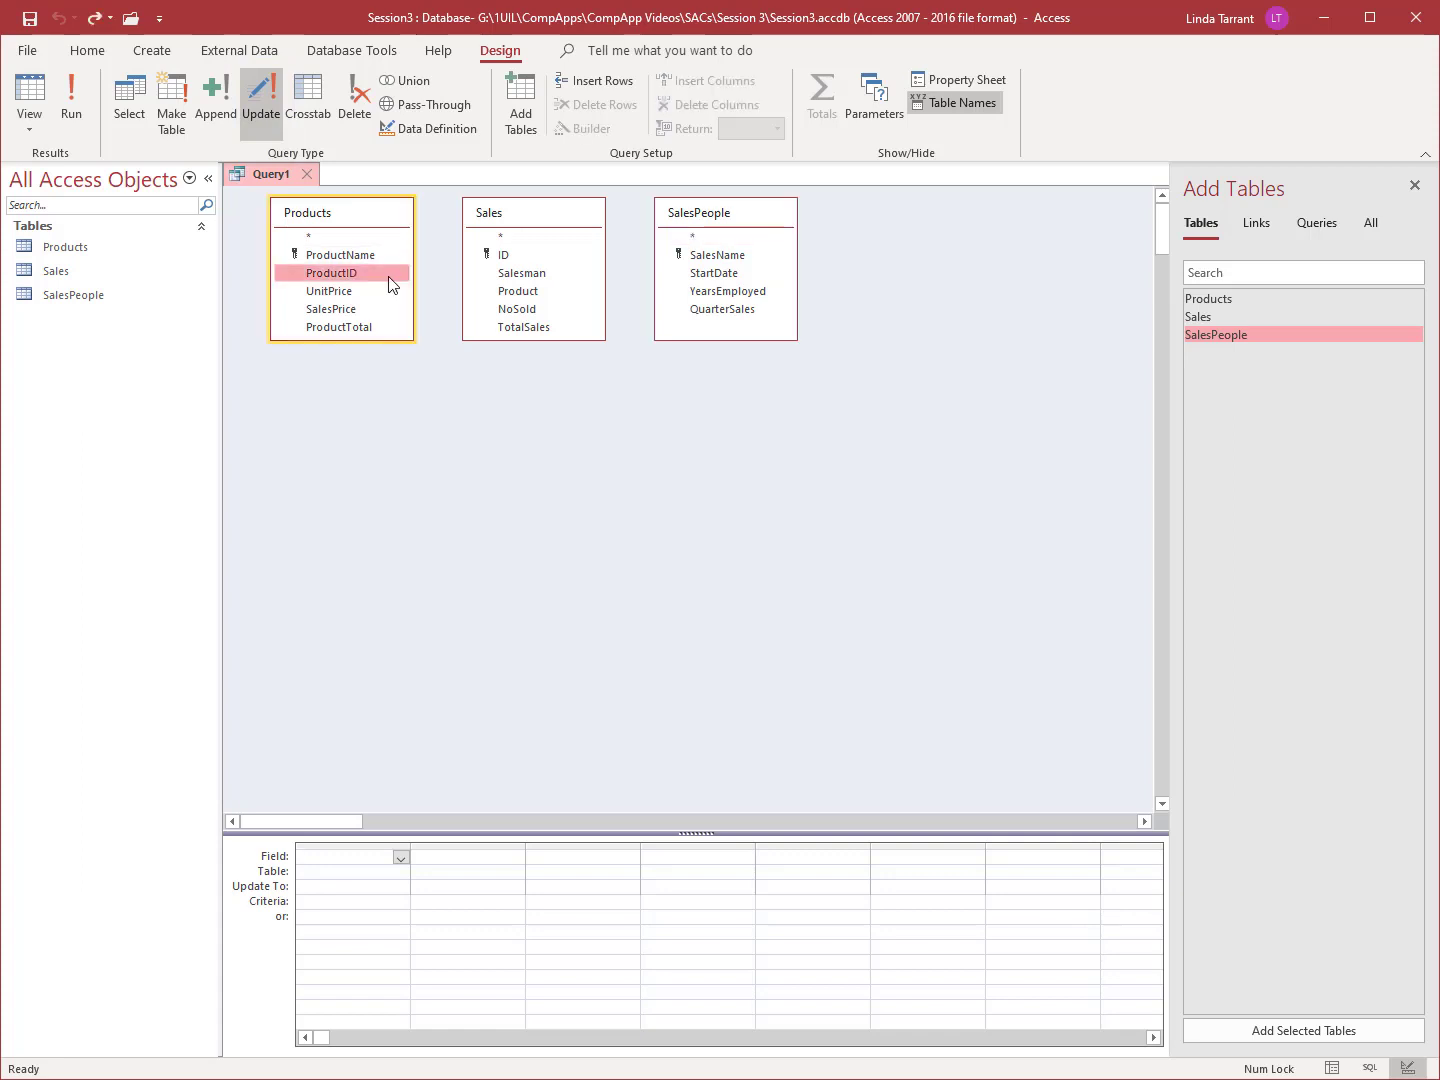
drag(364, 271, 380, 905)
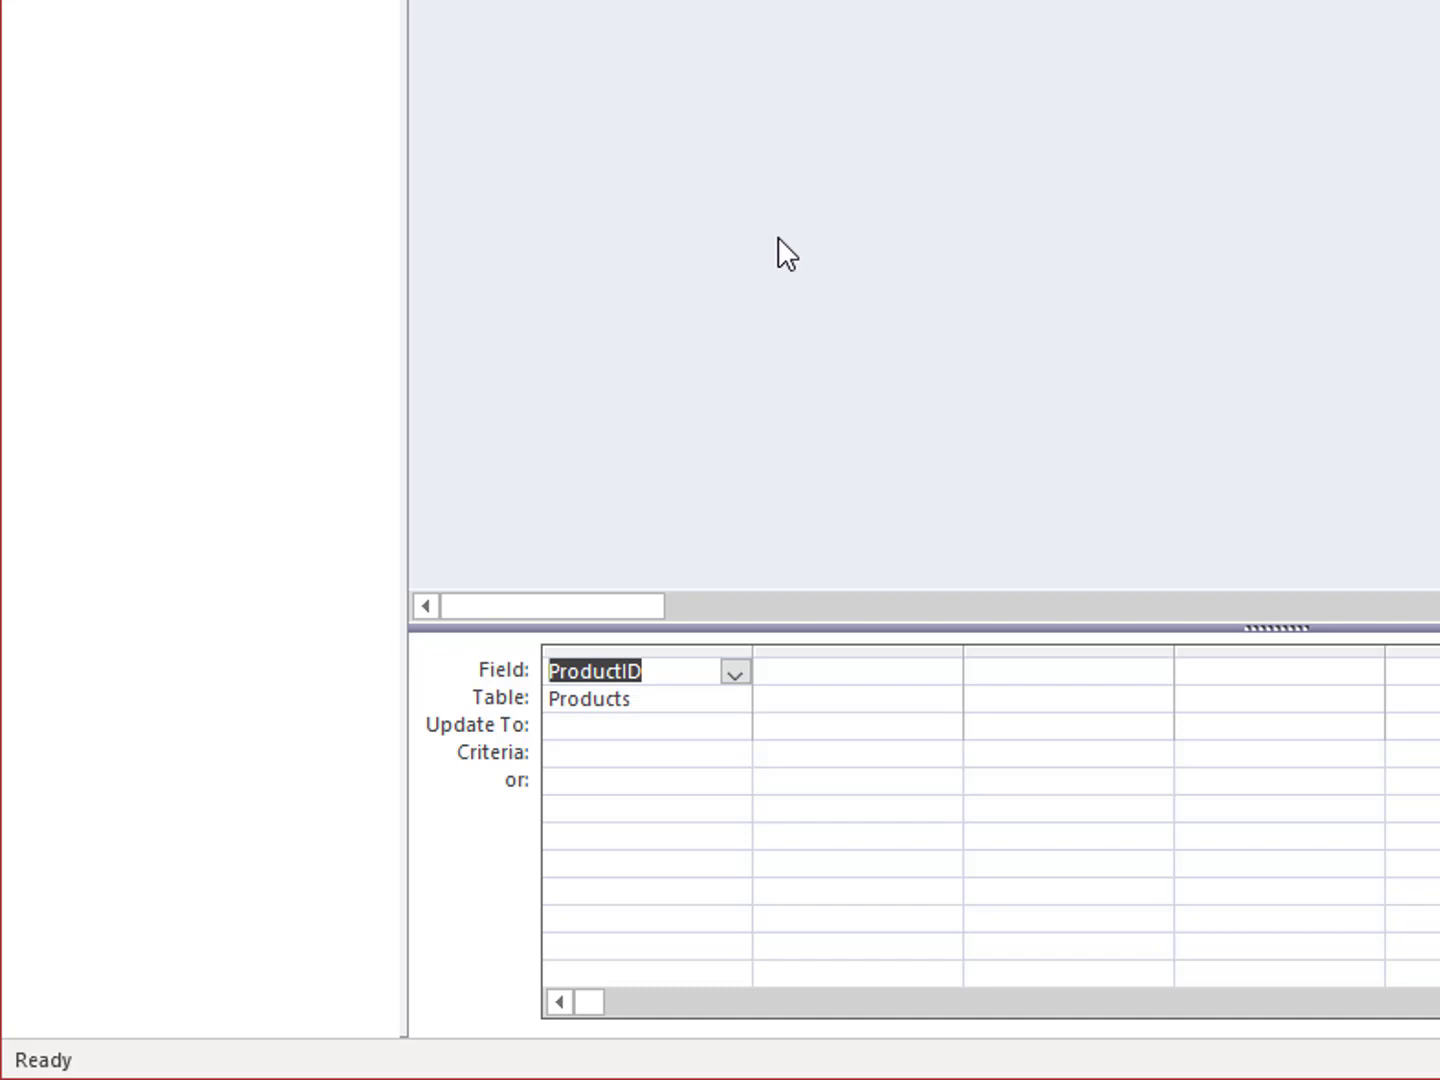
click(591, 730)
text(Left)
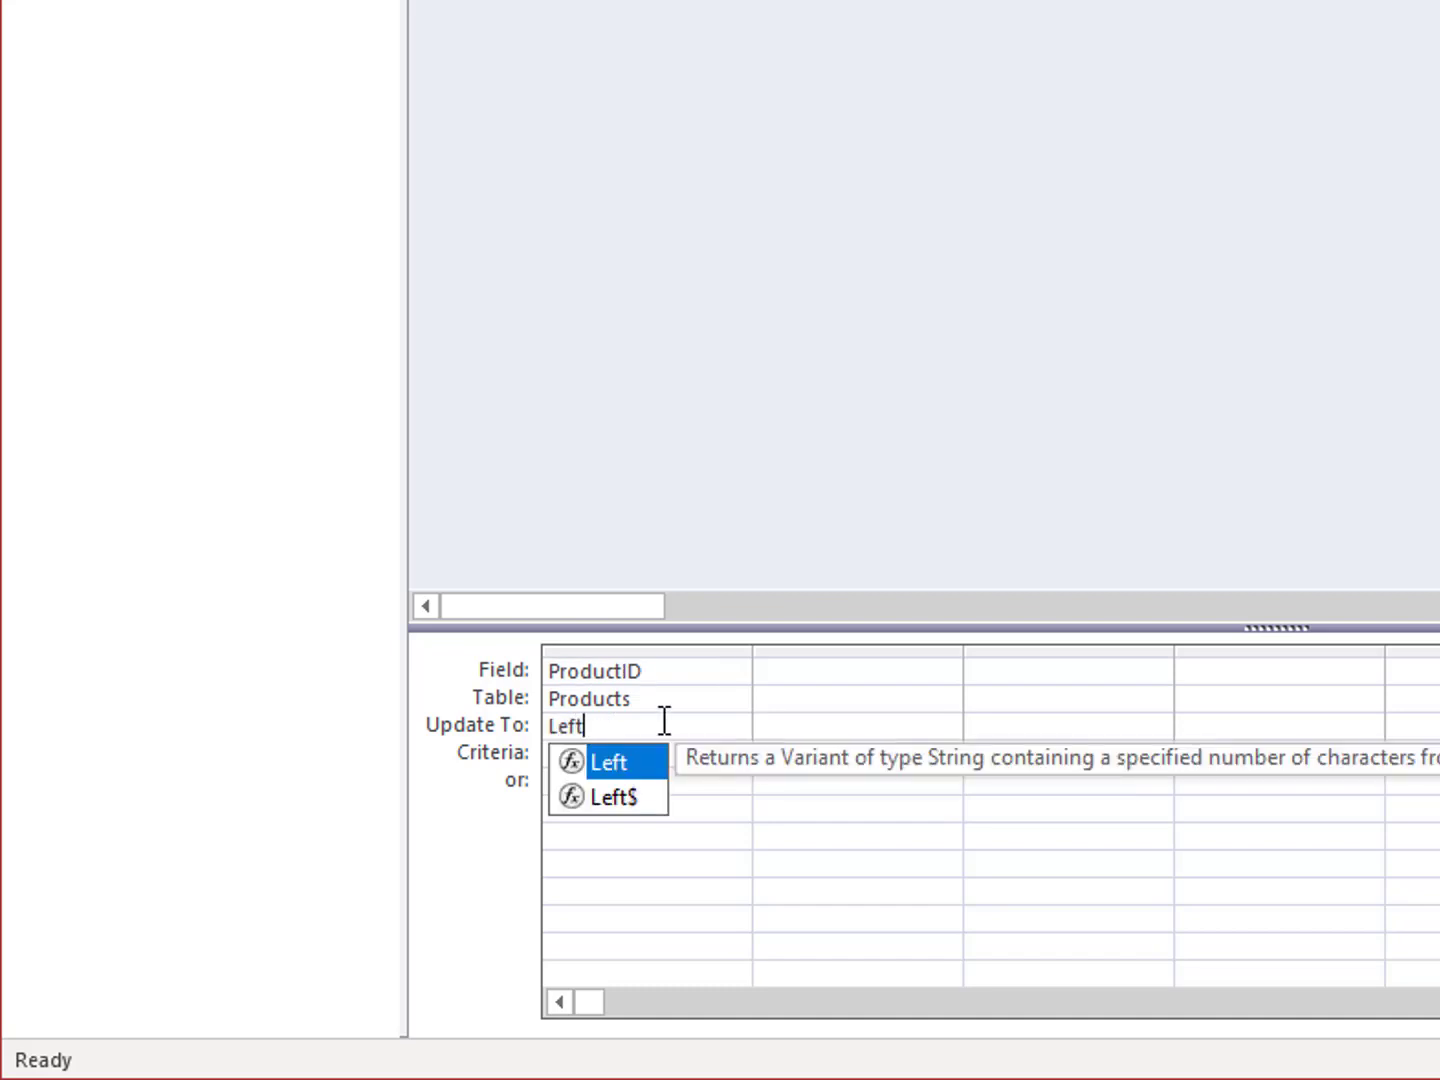
drag(625, 724, 473, 720)
key(Delete)
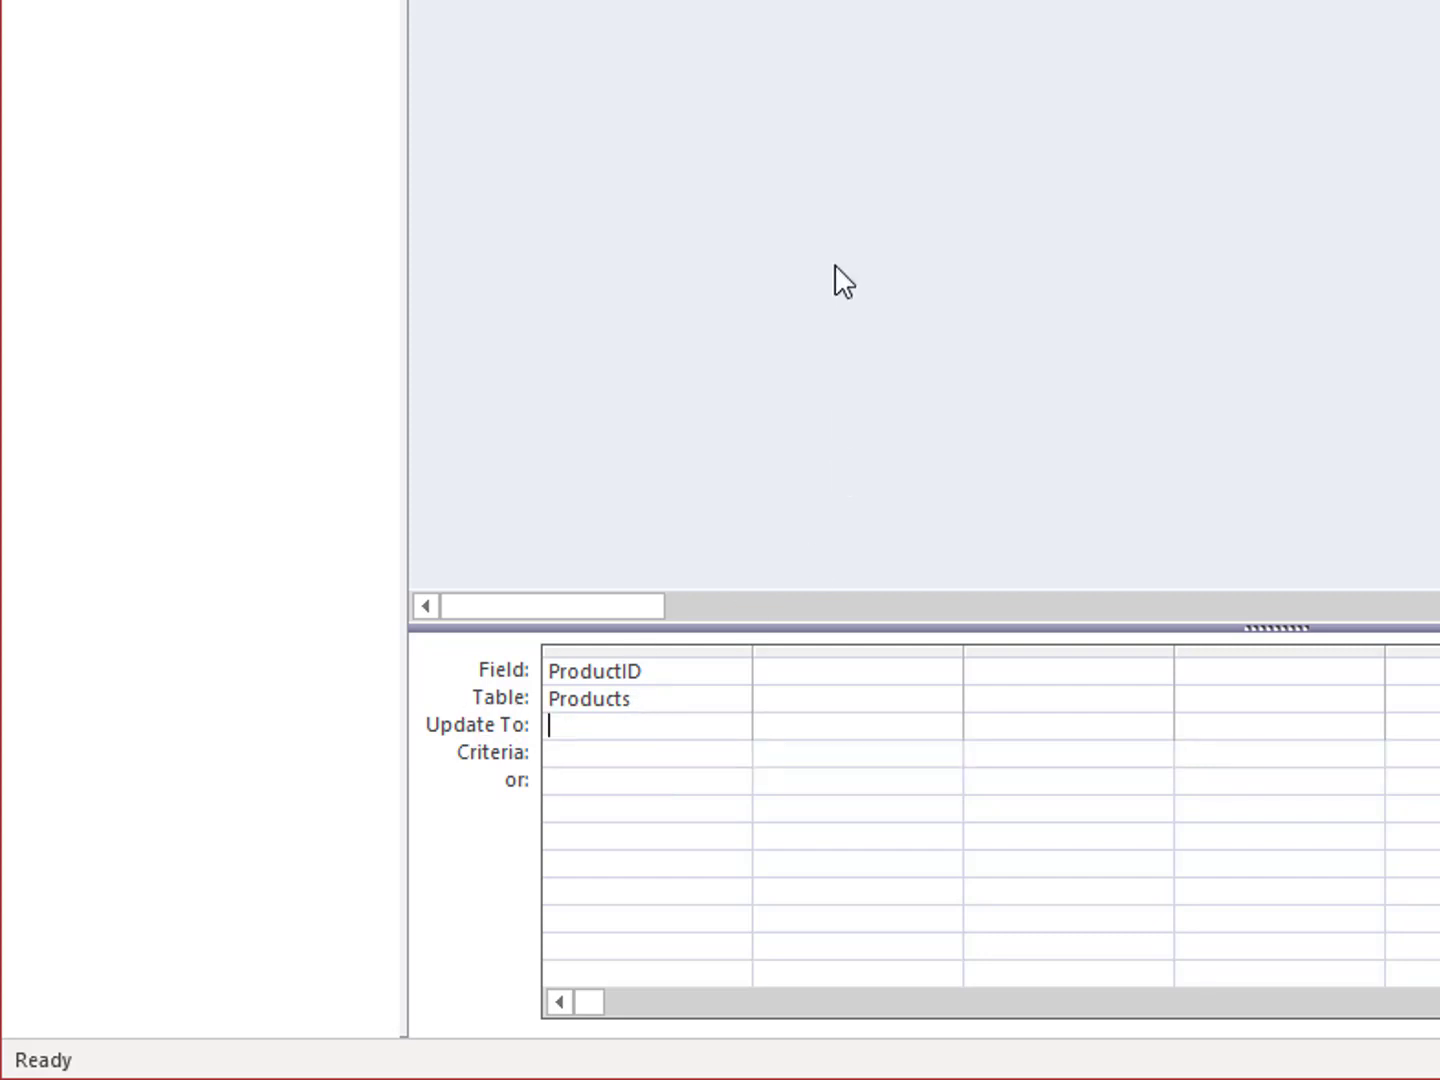
right_click(615, 725)
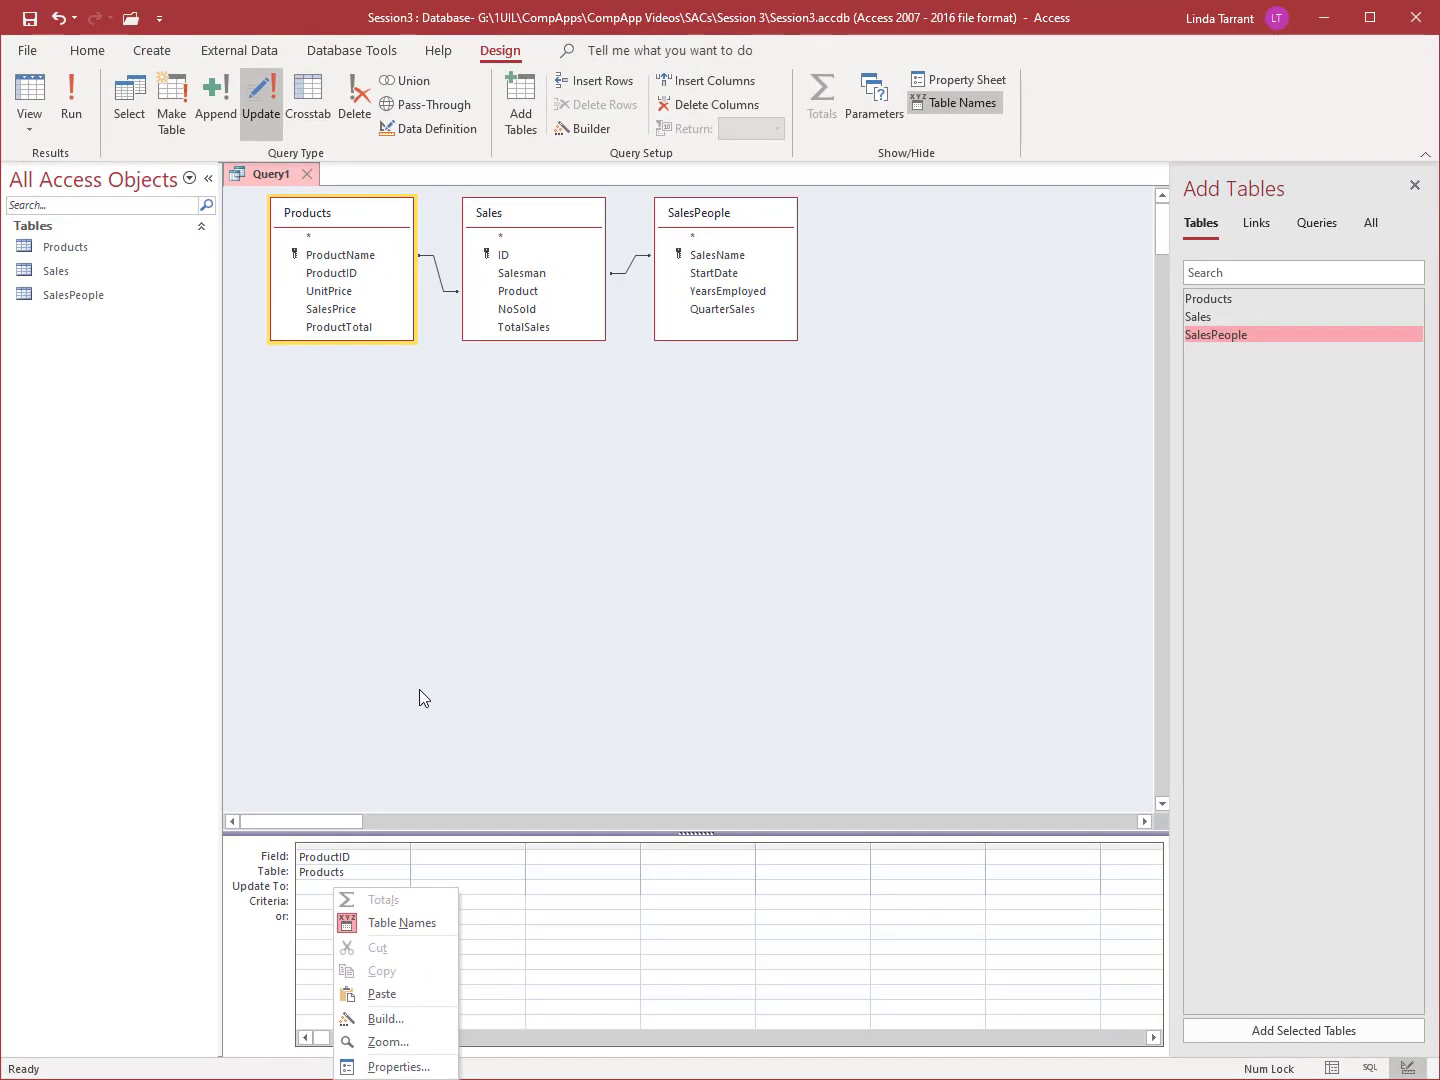
click(474, 670)
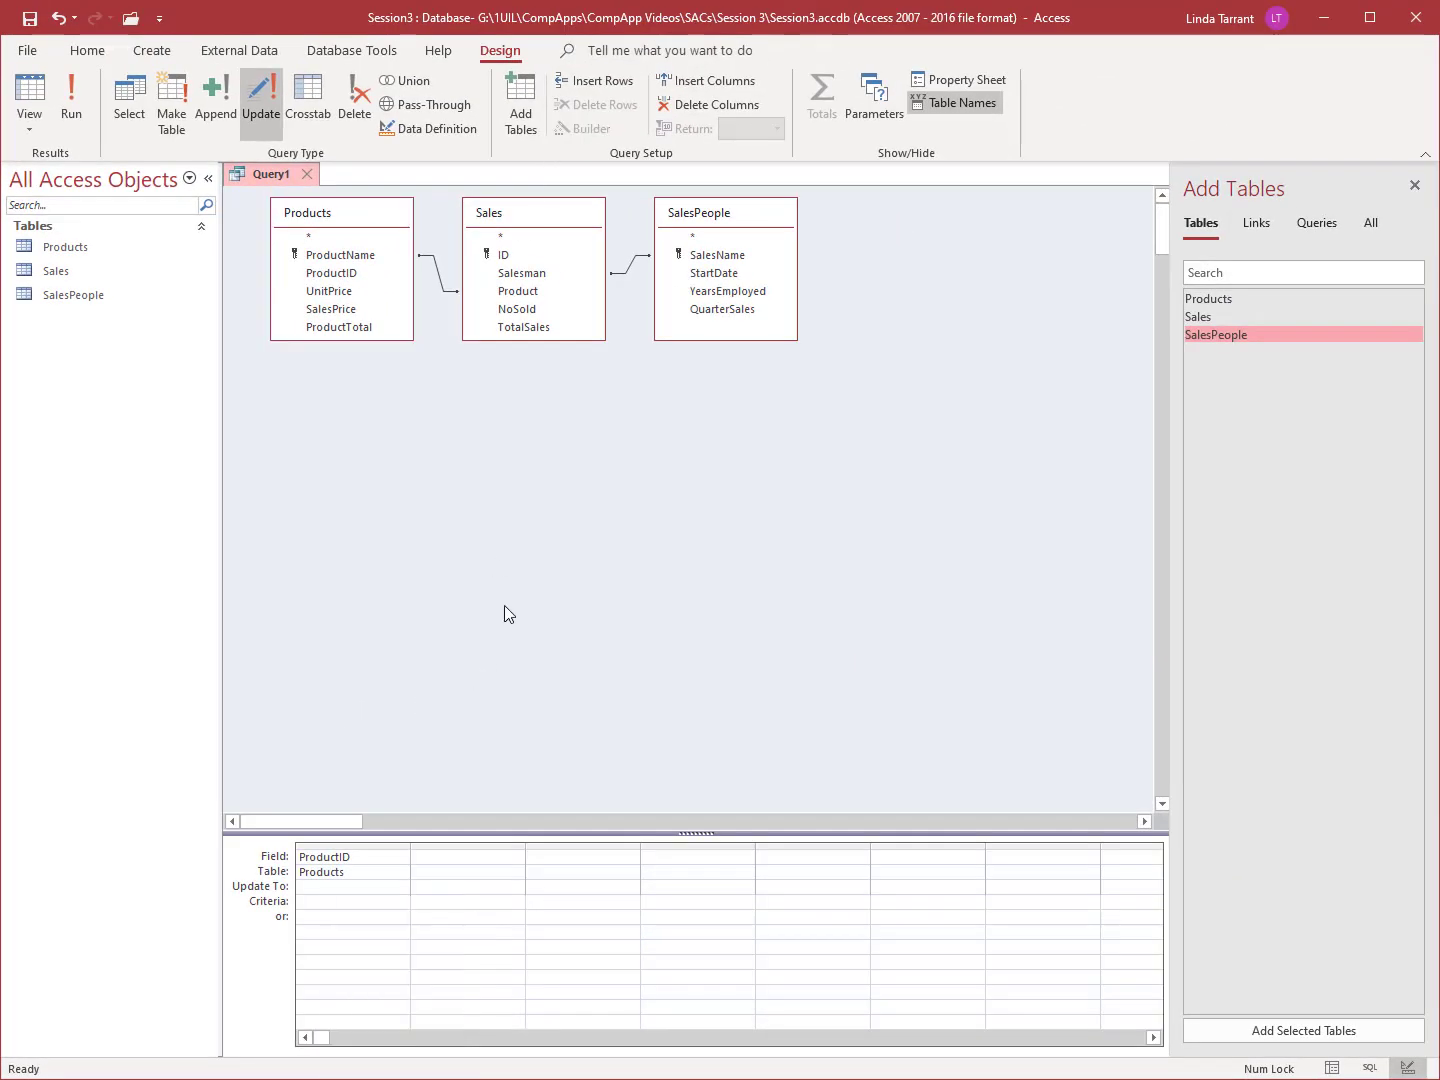
click(360, 886)
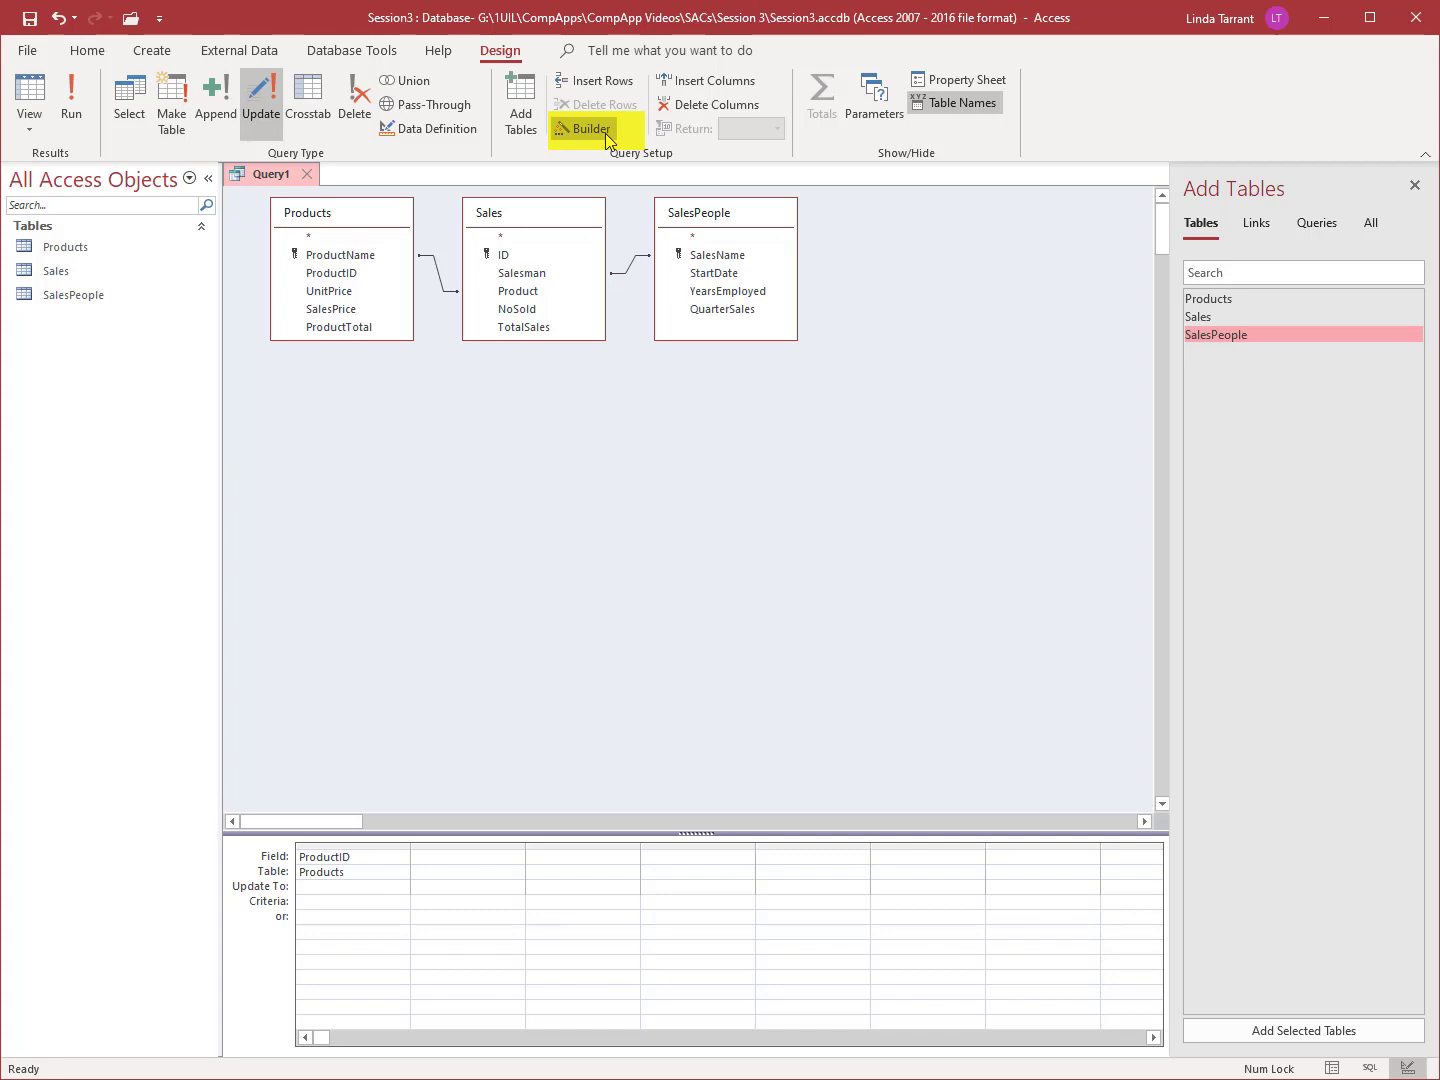
click(538, 348)
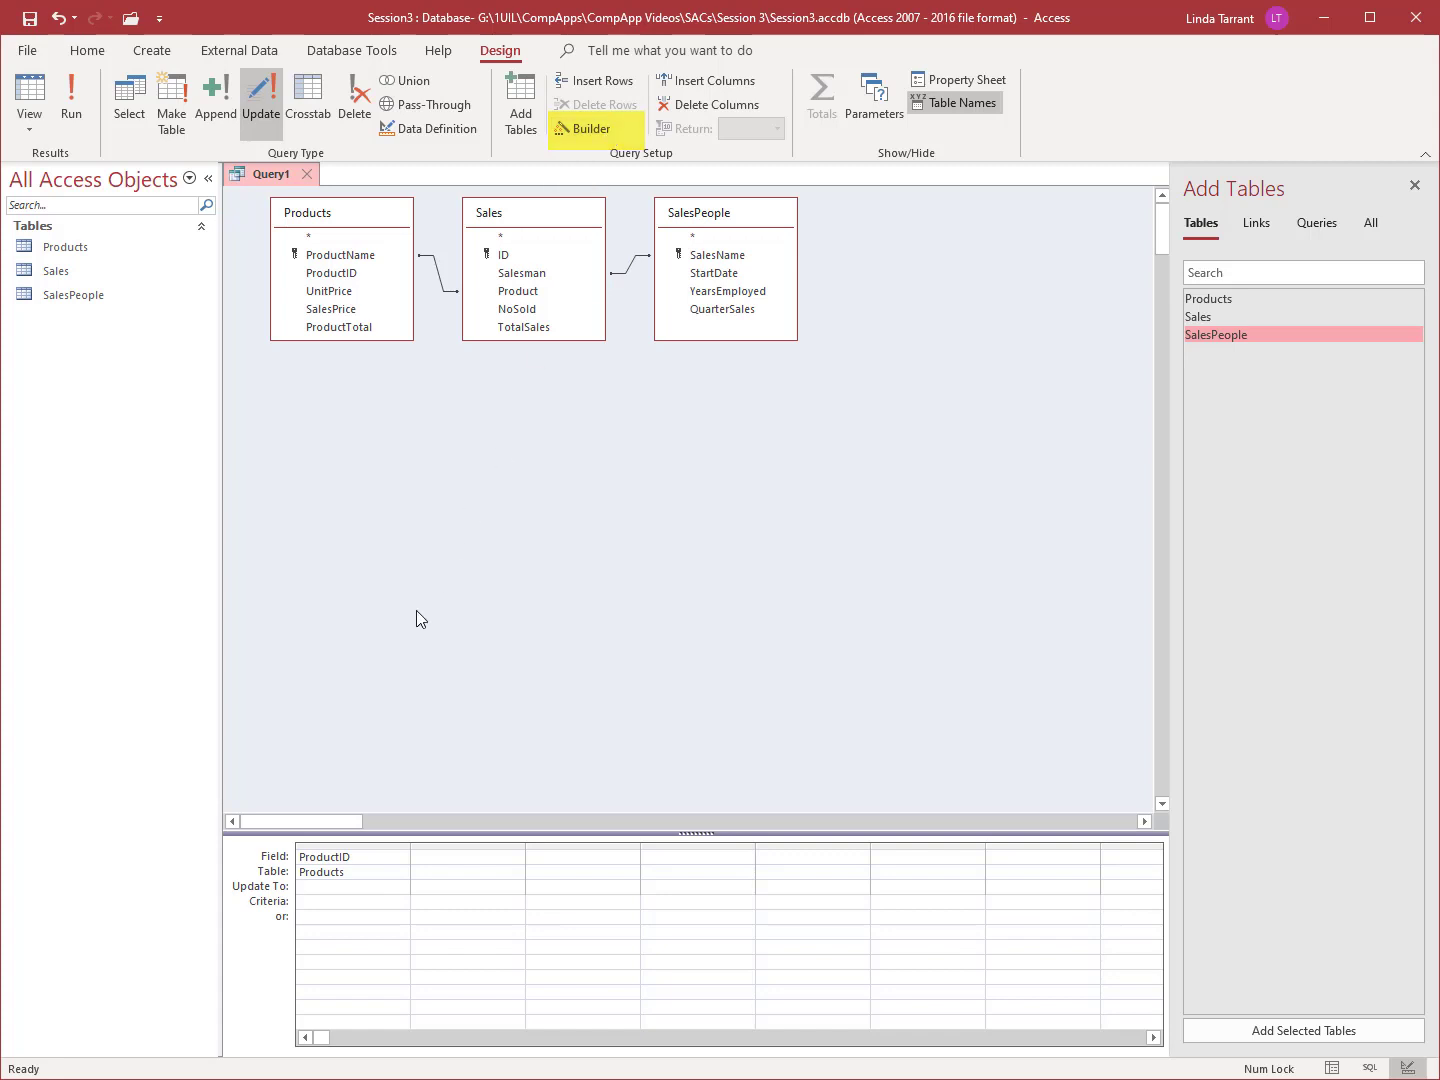
key(ctrl+F2)
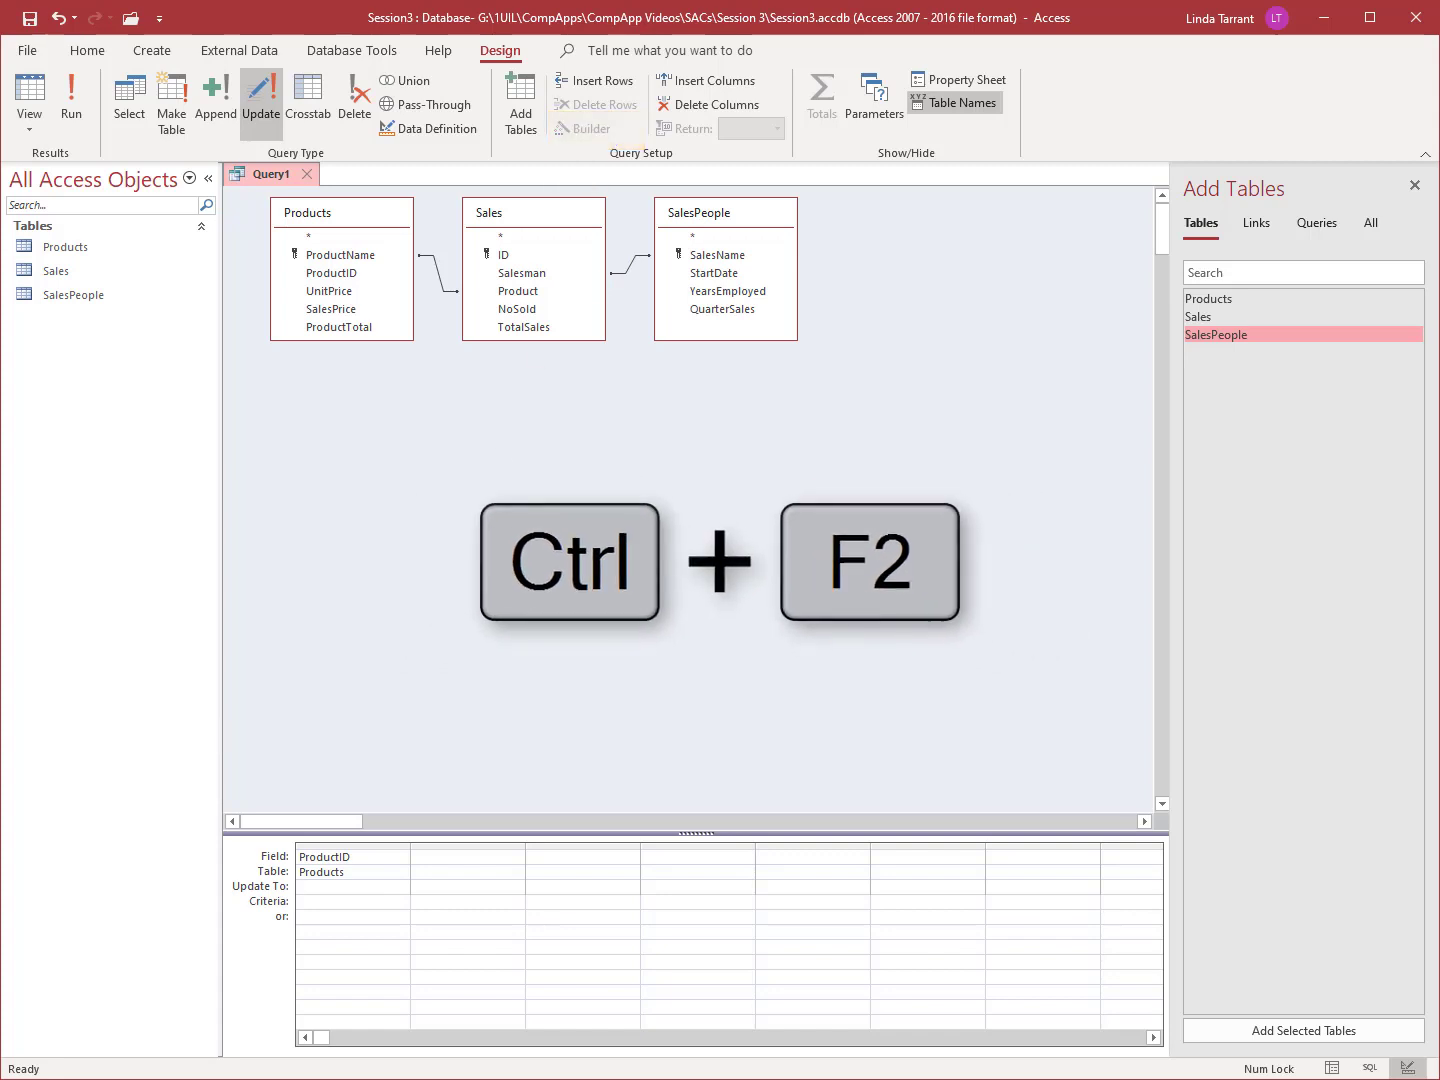
Step: Open the Expression Builder for ProductID's Update To cell, insert the built-in Left function and select its string placeholder
click(363, 887)
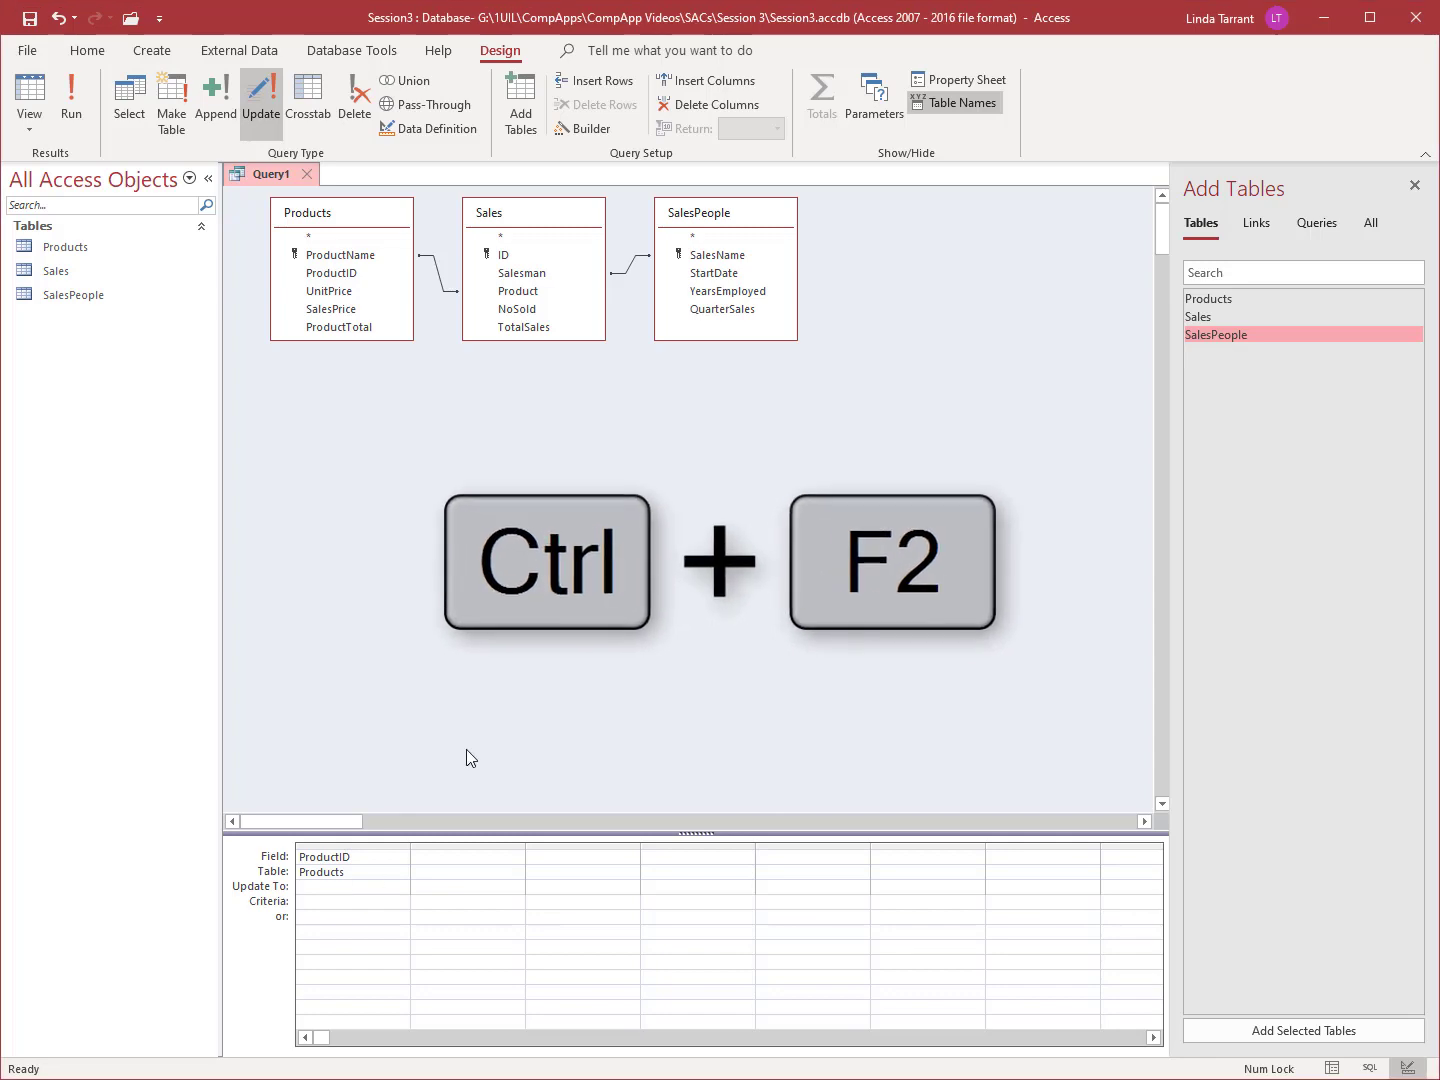
key(ctrl+F2)
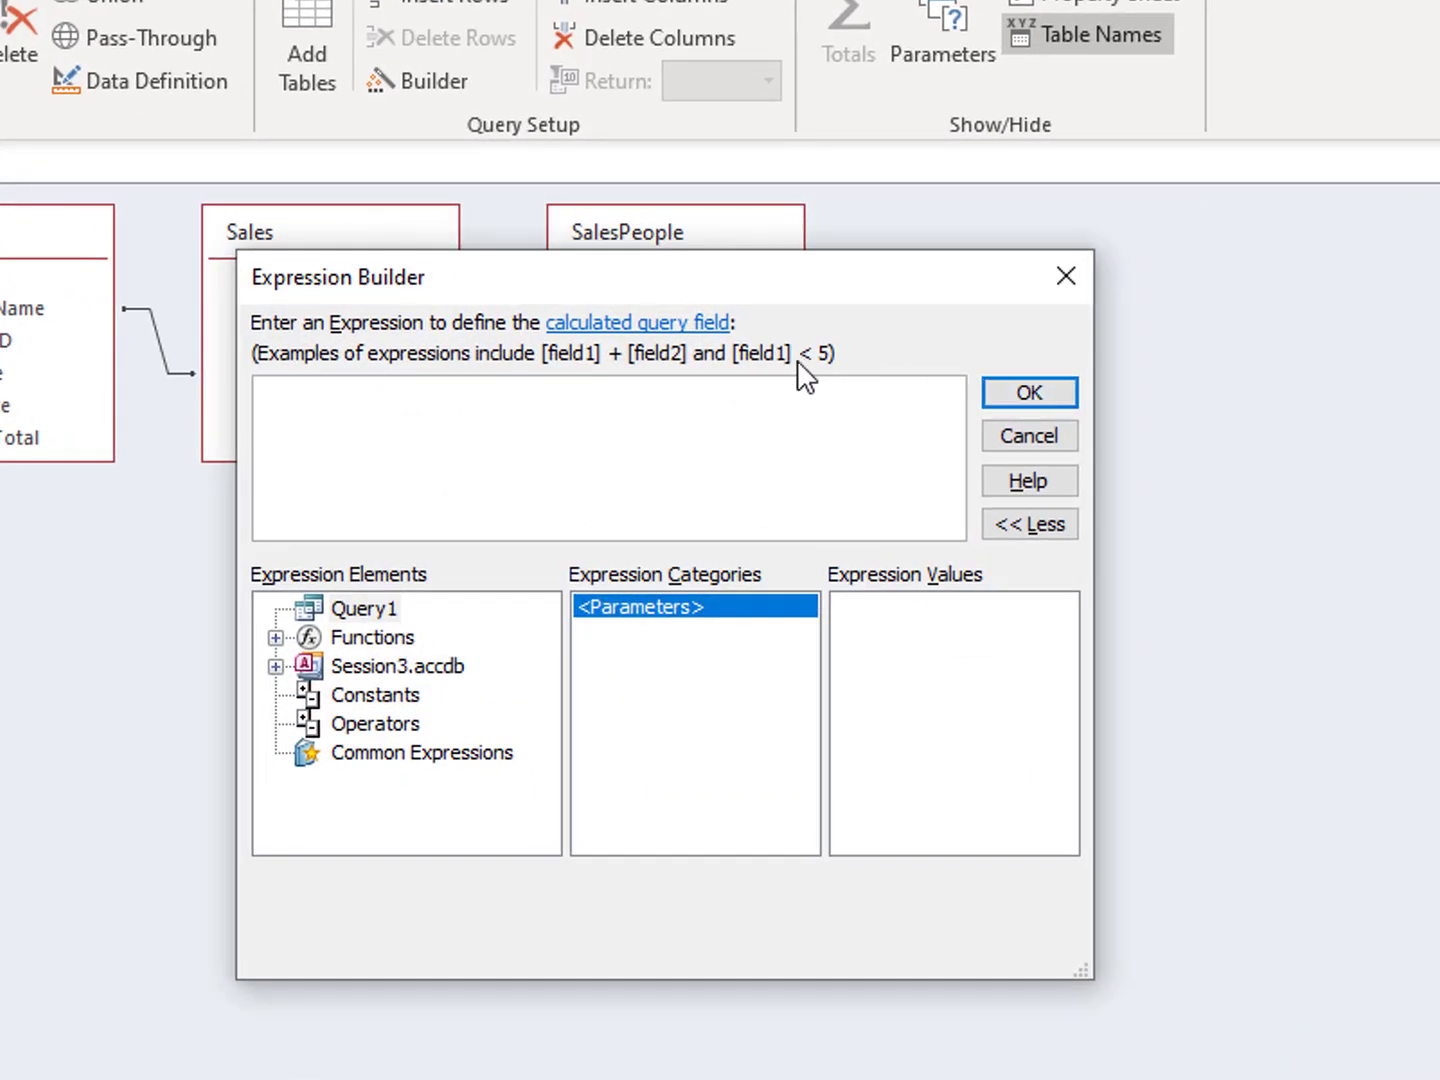
double_click(372, 637)
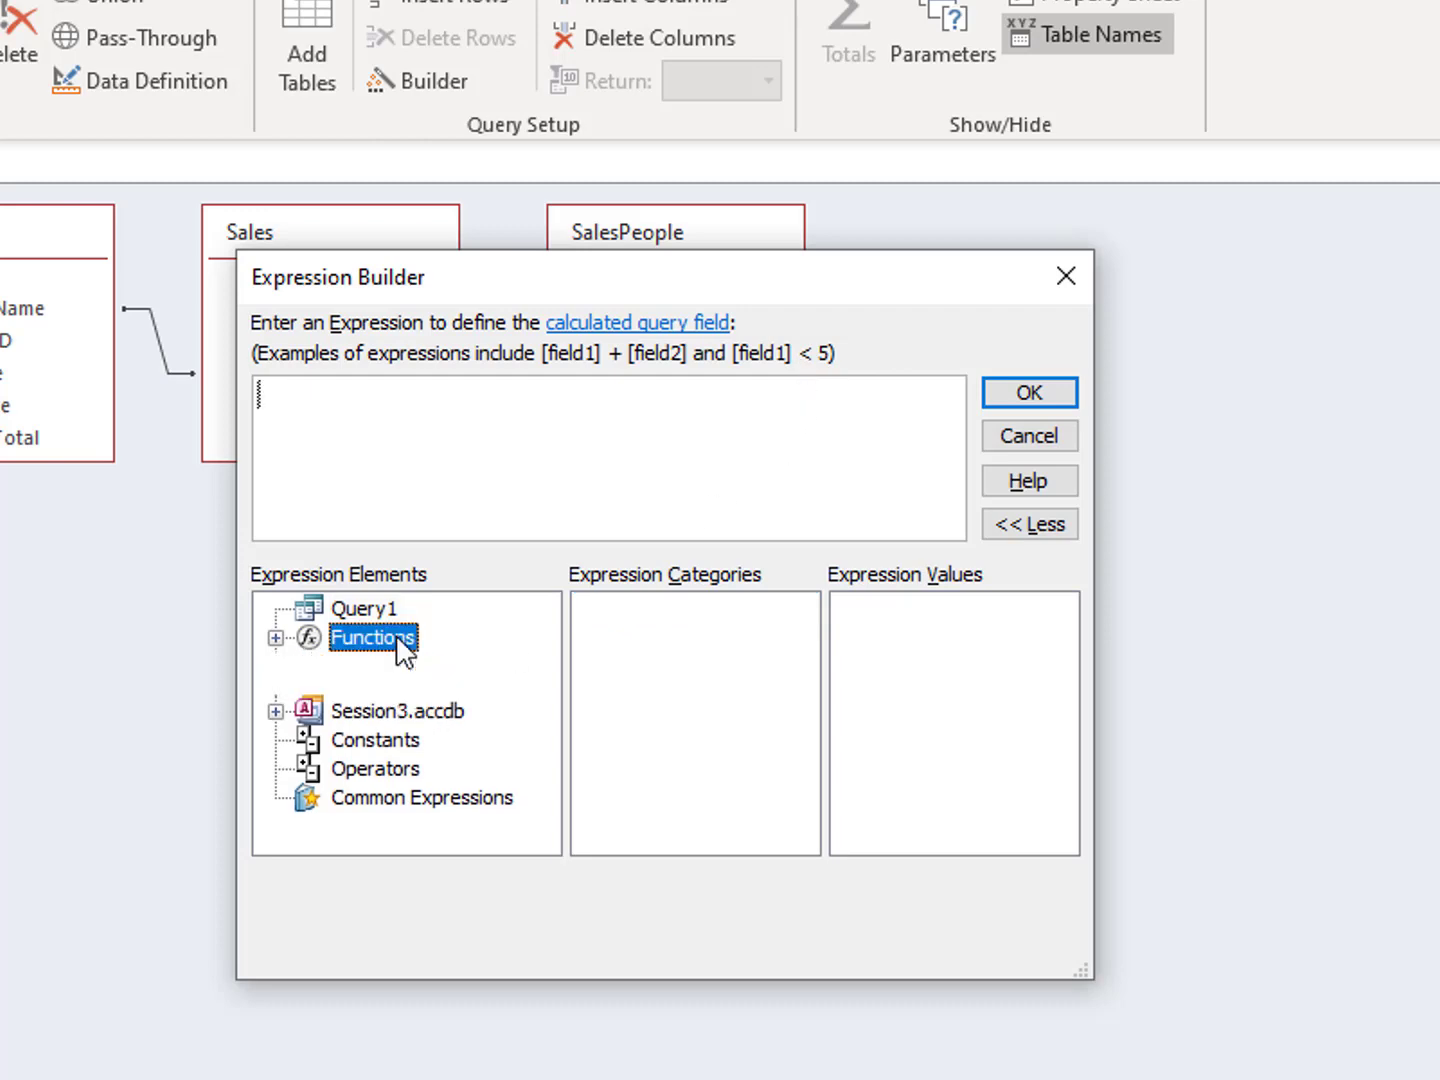
click(436, 668)
click(885, 700)
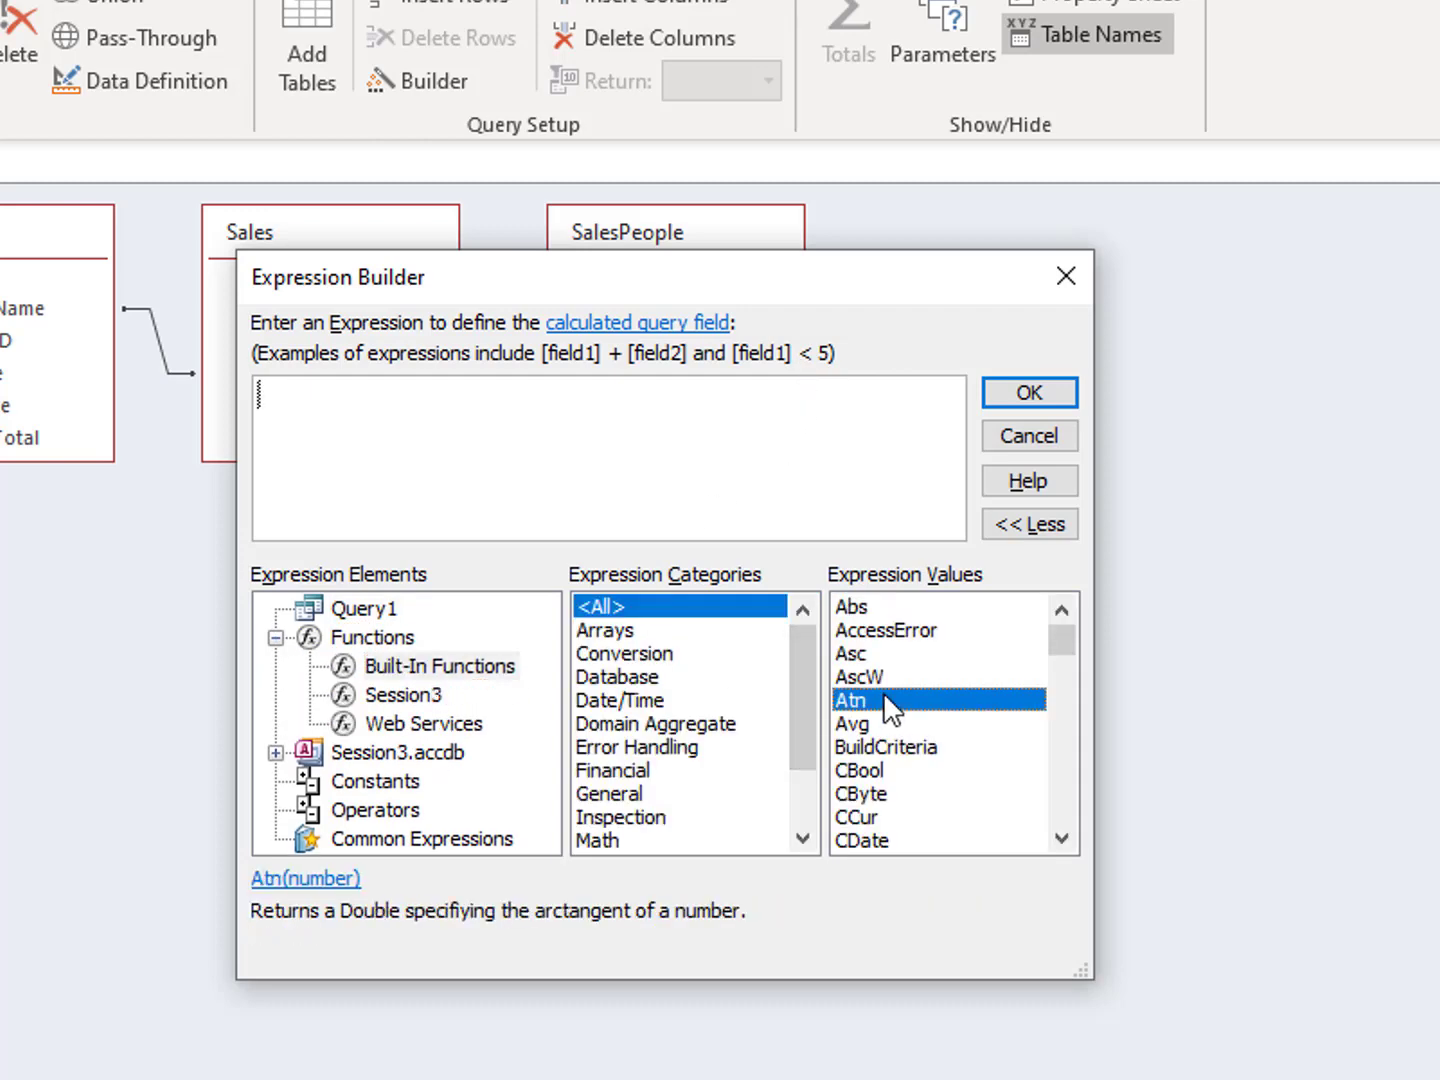
text(le)
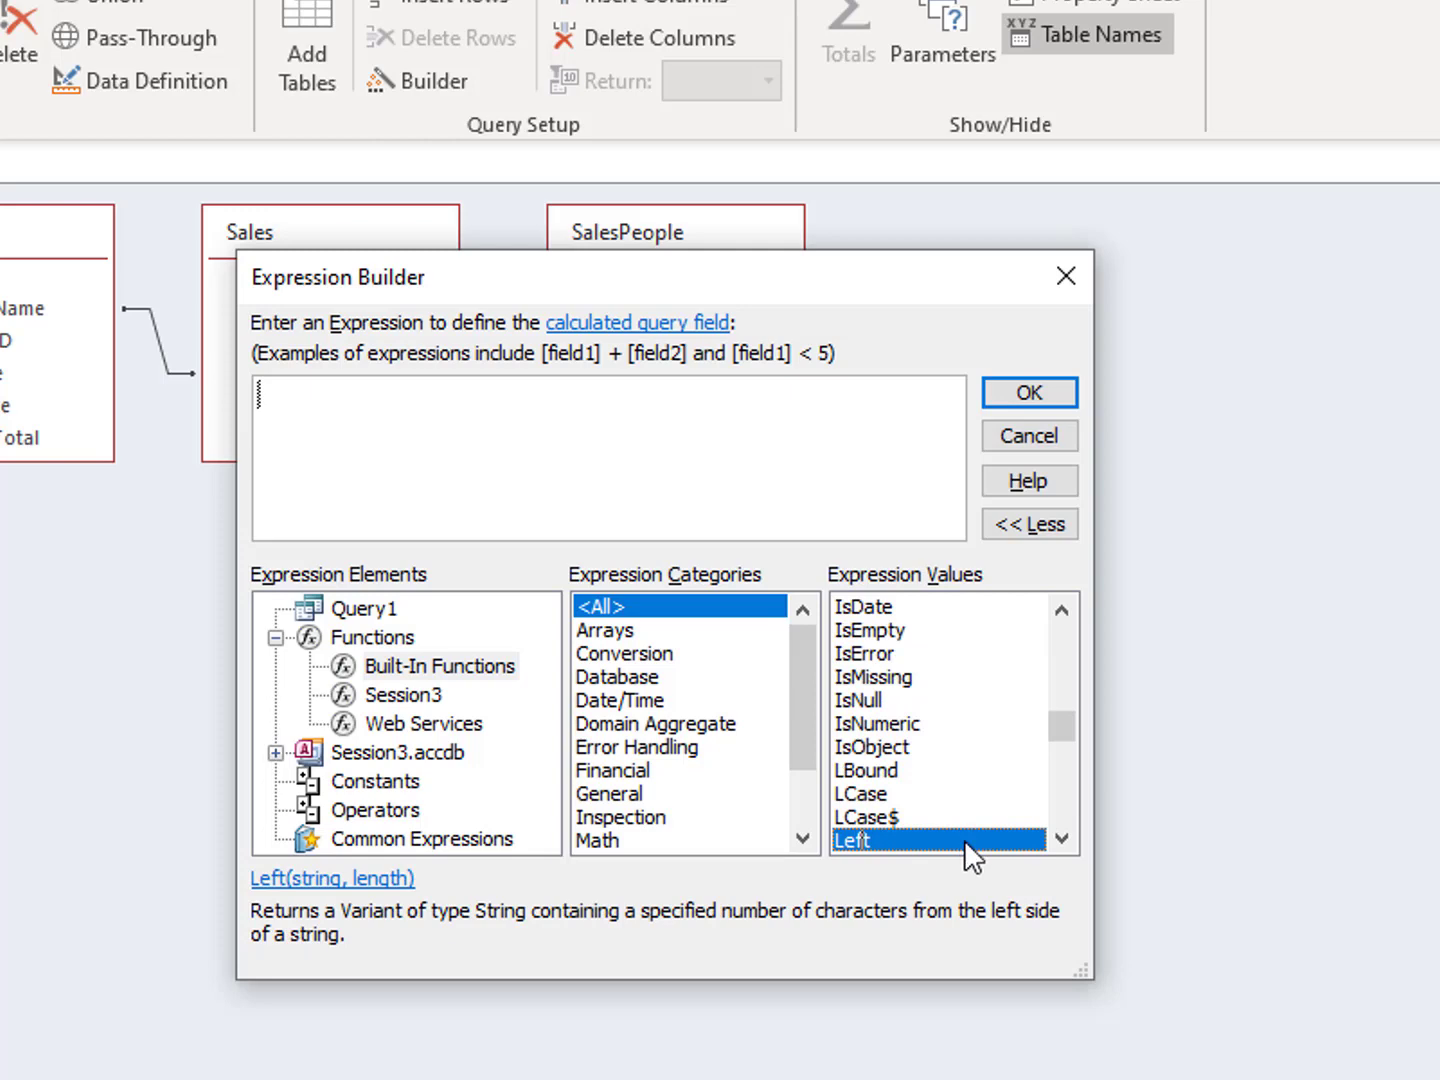
double_click(964, 842)
click(598, 493)
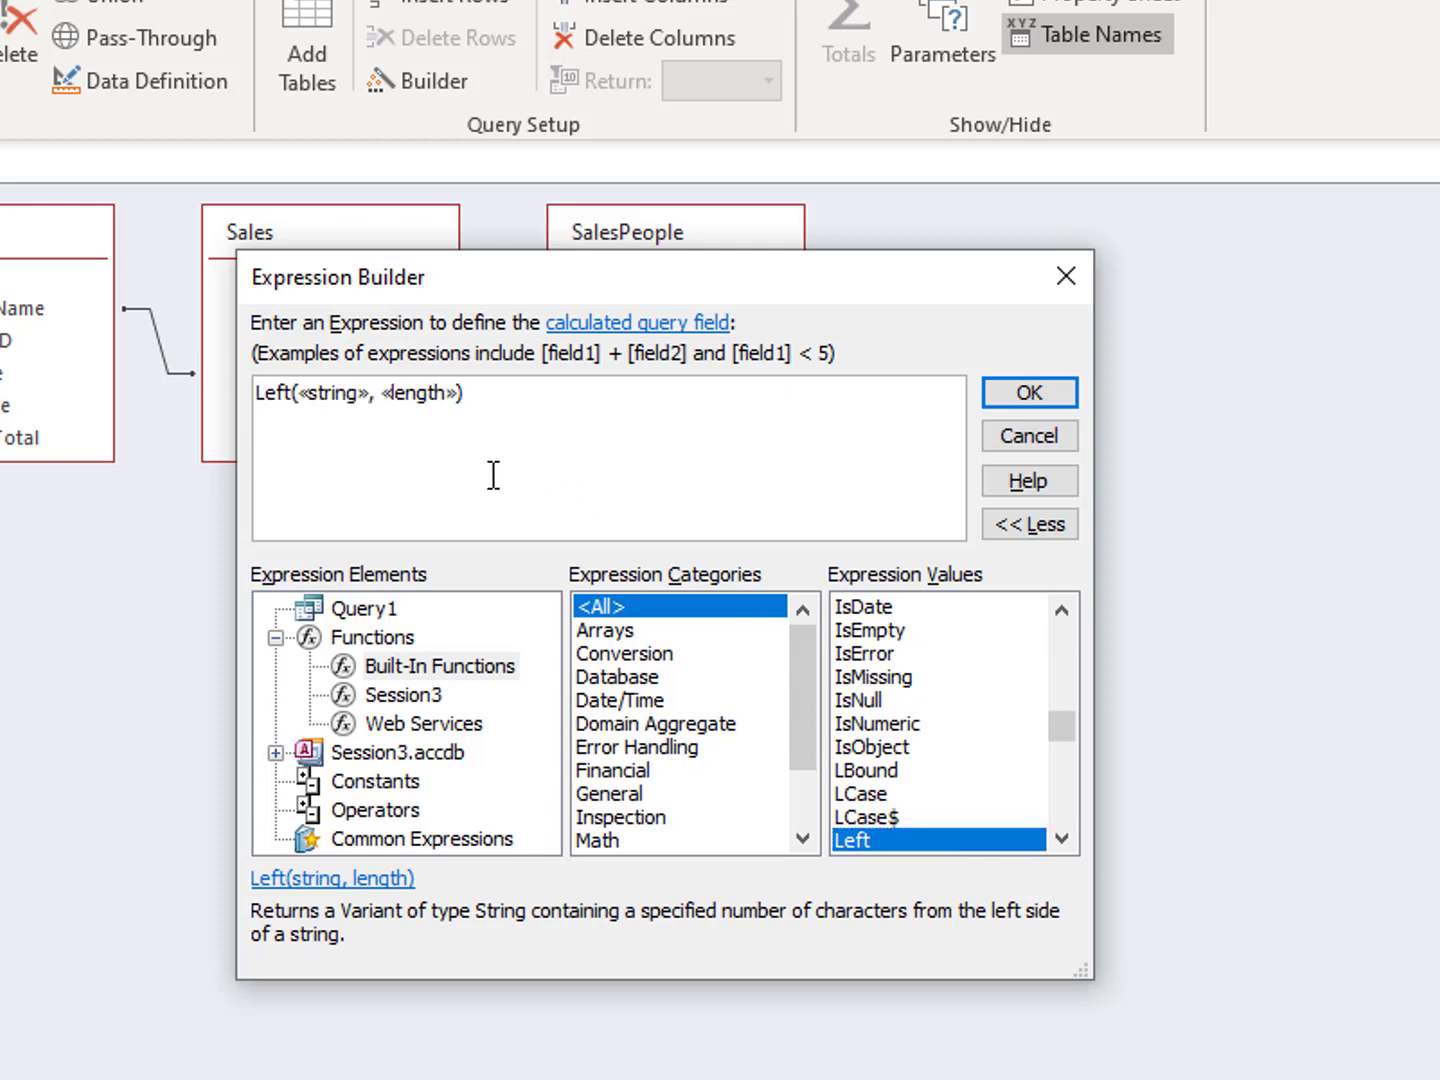
click(328, 392)
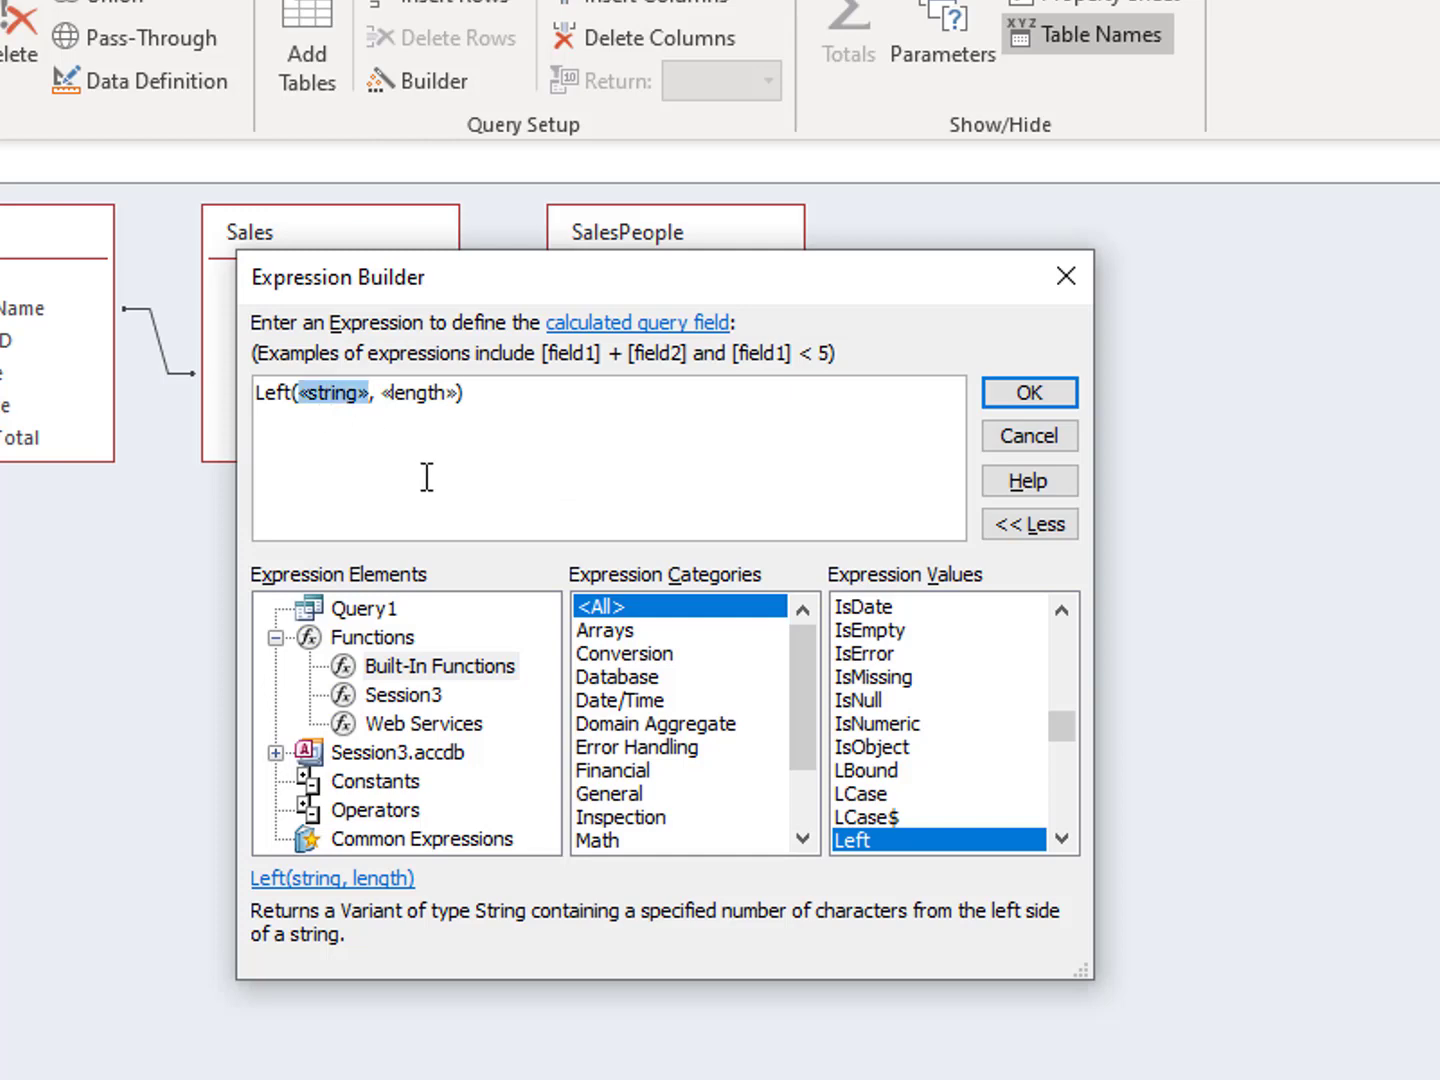
text([ProductName)
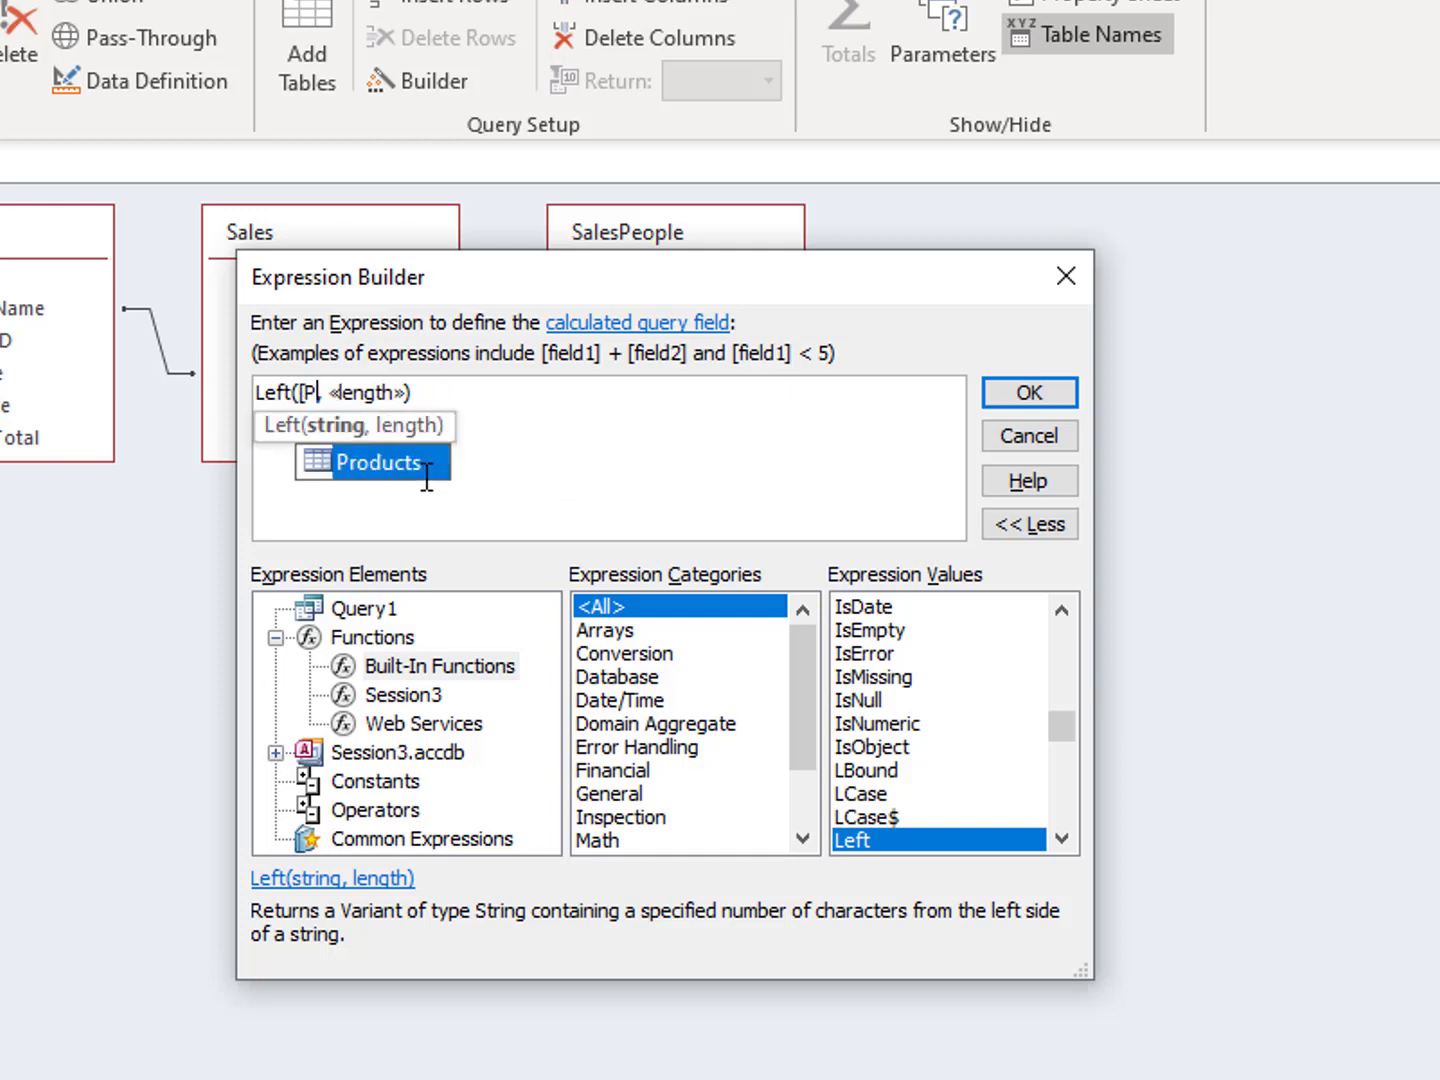
text(])
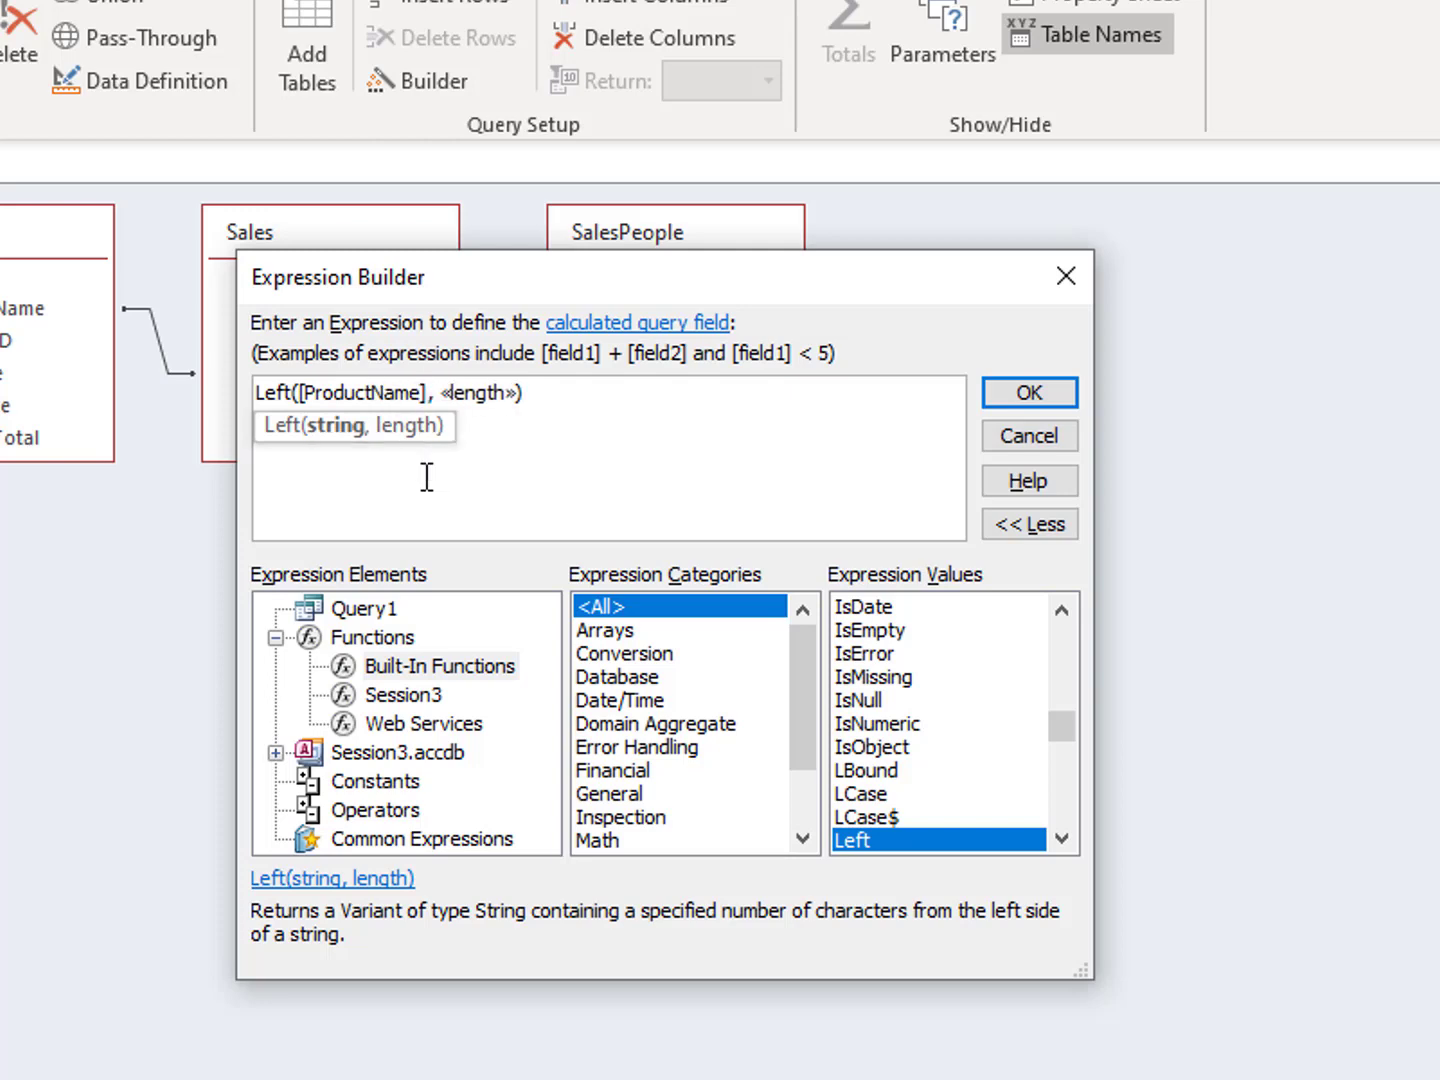
key(ctrl+z)
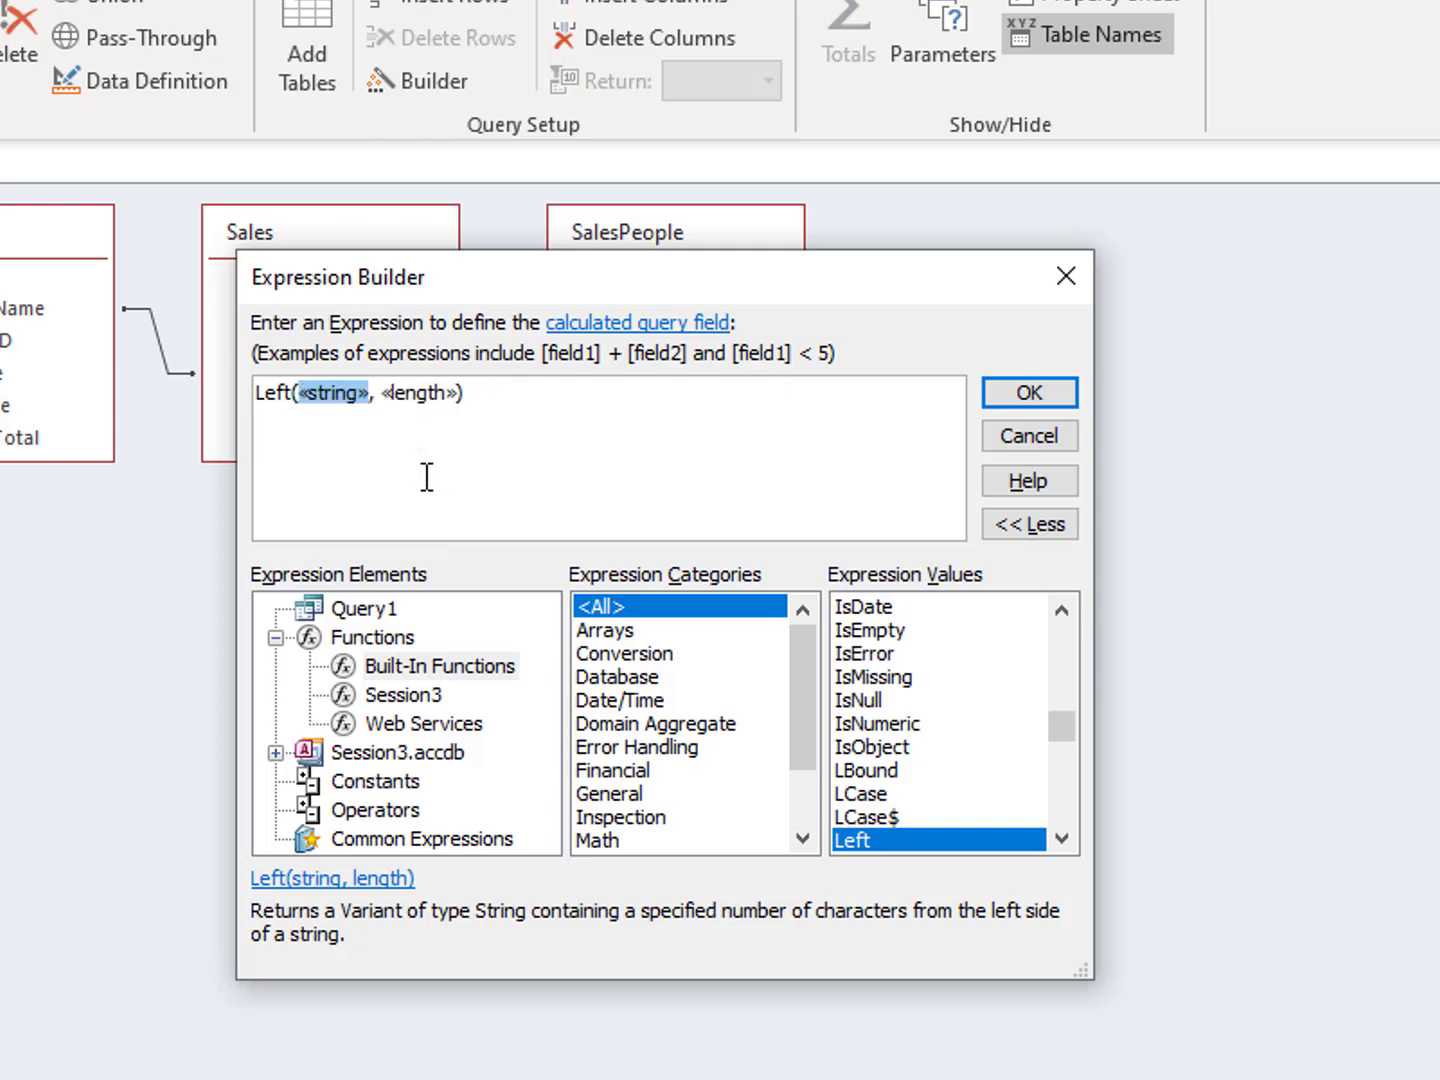
Step: Fill in the Left function's arguments with ProductName from the Products table and a length of 2
double_click(460, 752)
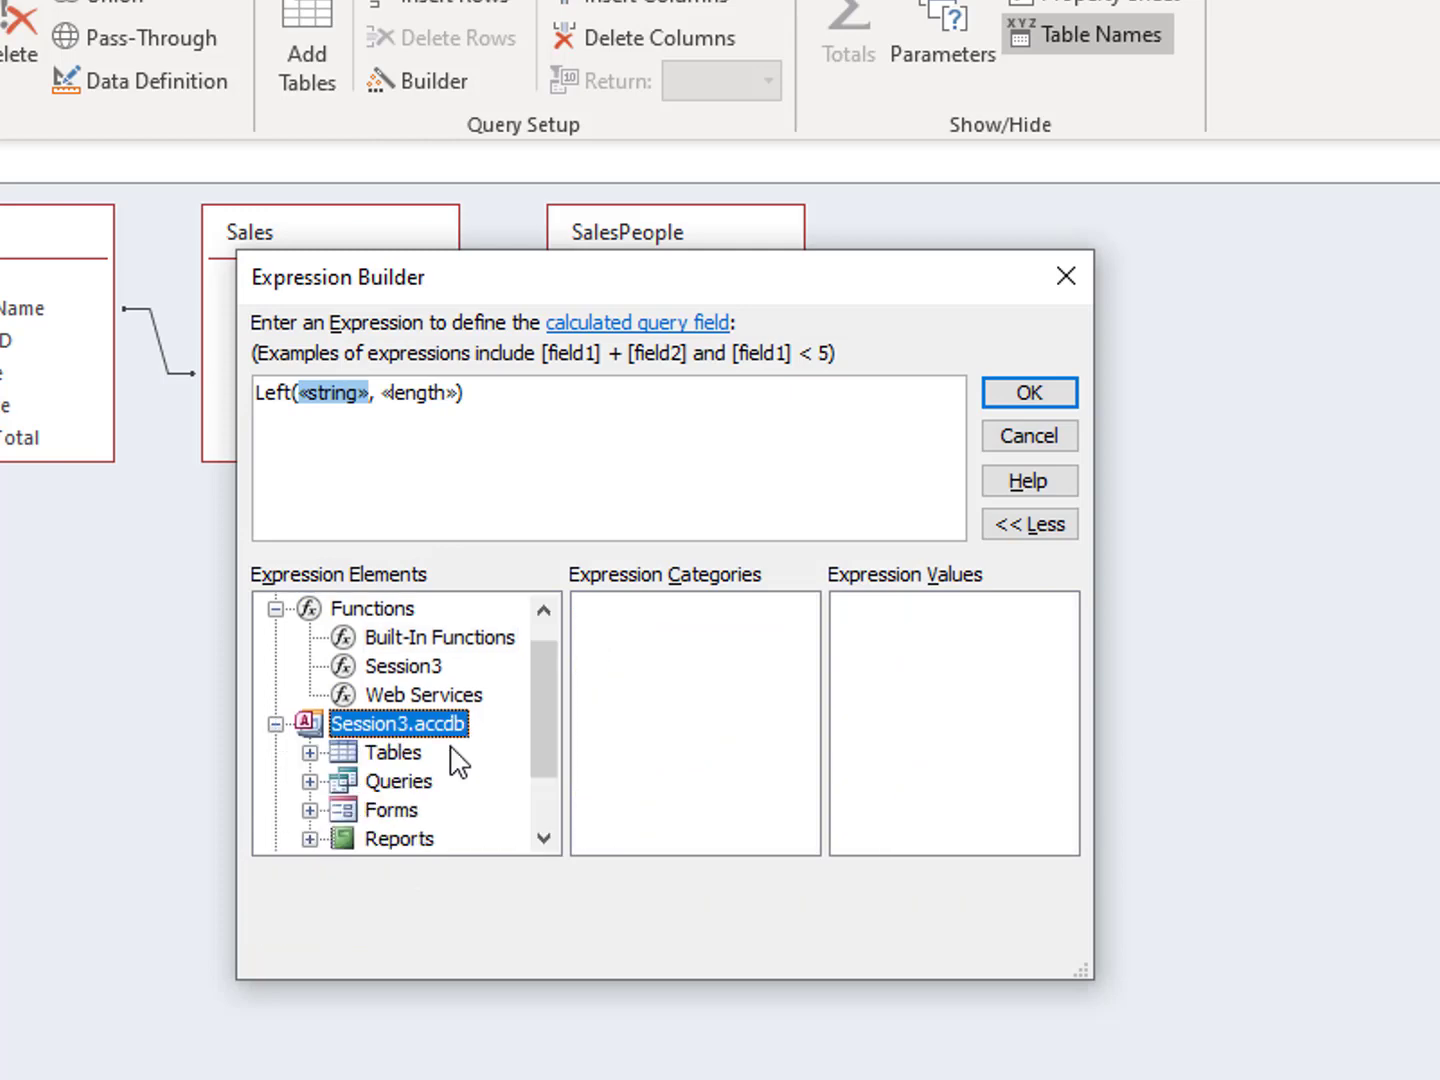
click(410, 760)
double_click(411, 762)
click(440, 786)
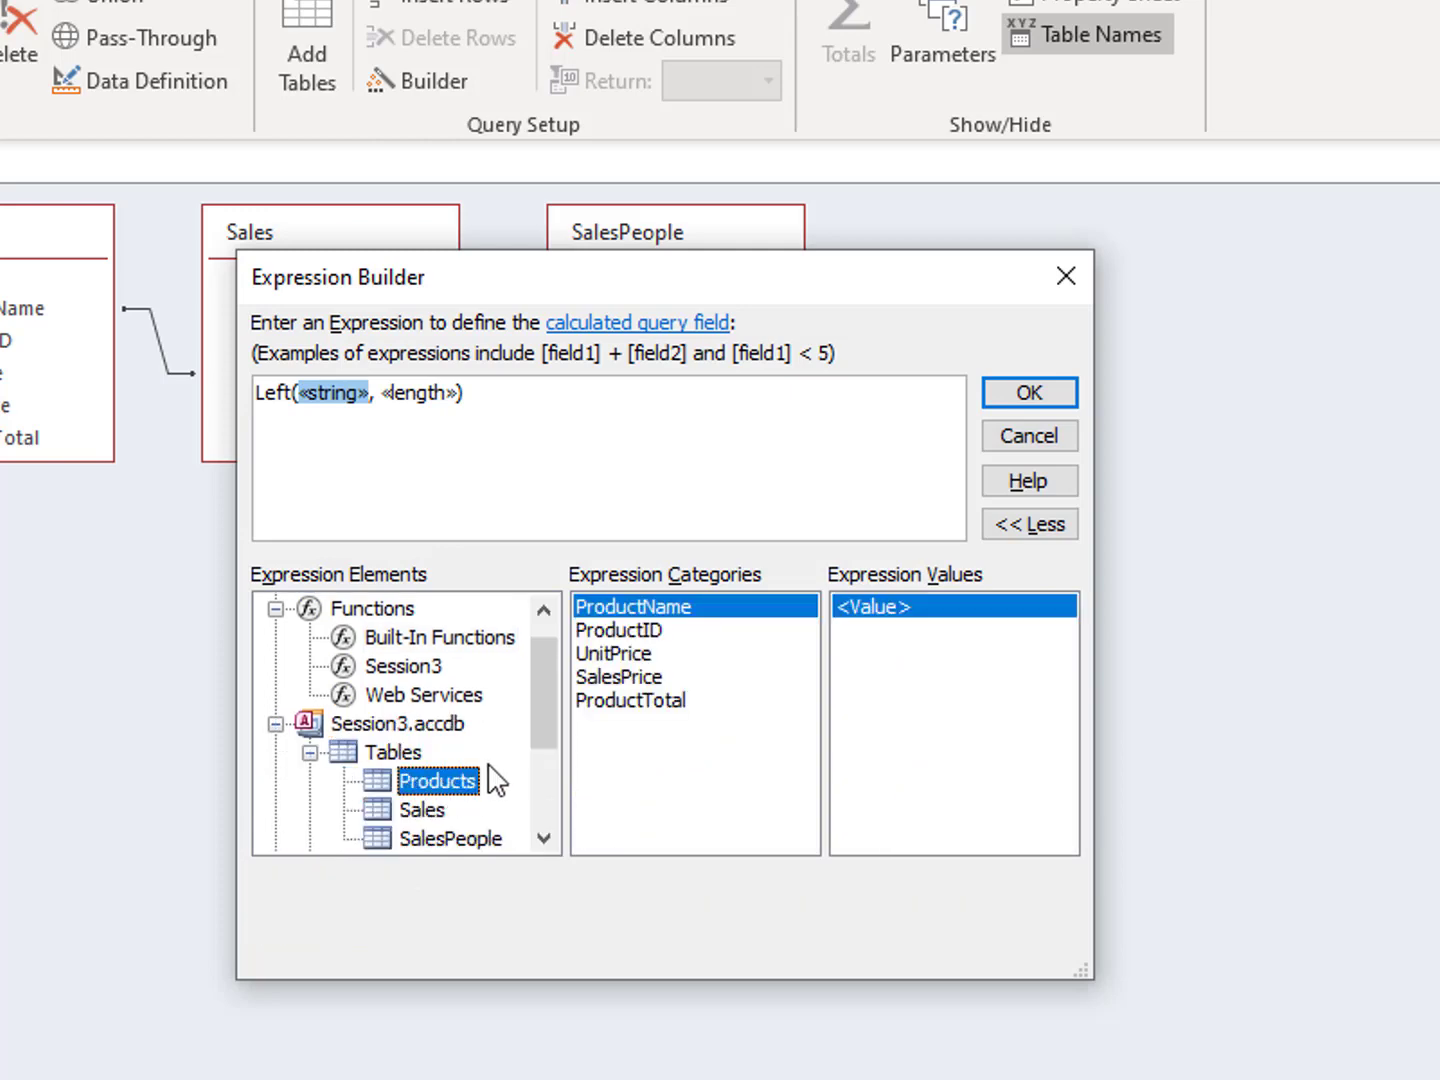
click(704, 608)
double_click(704, 610)
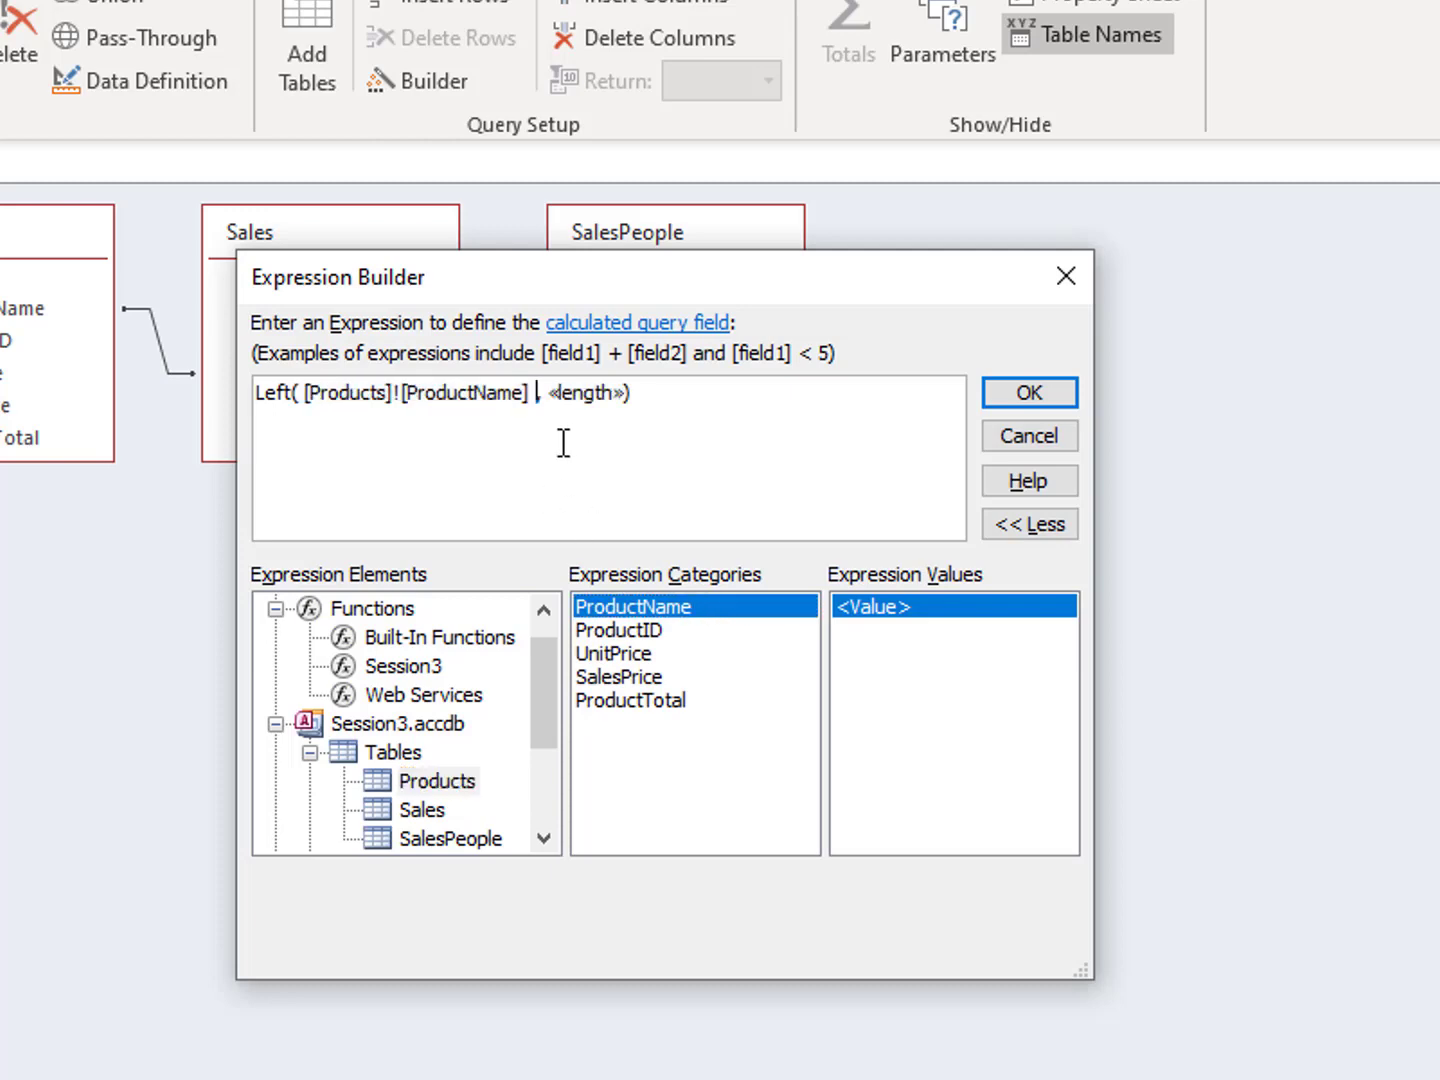
click(572, 392)
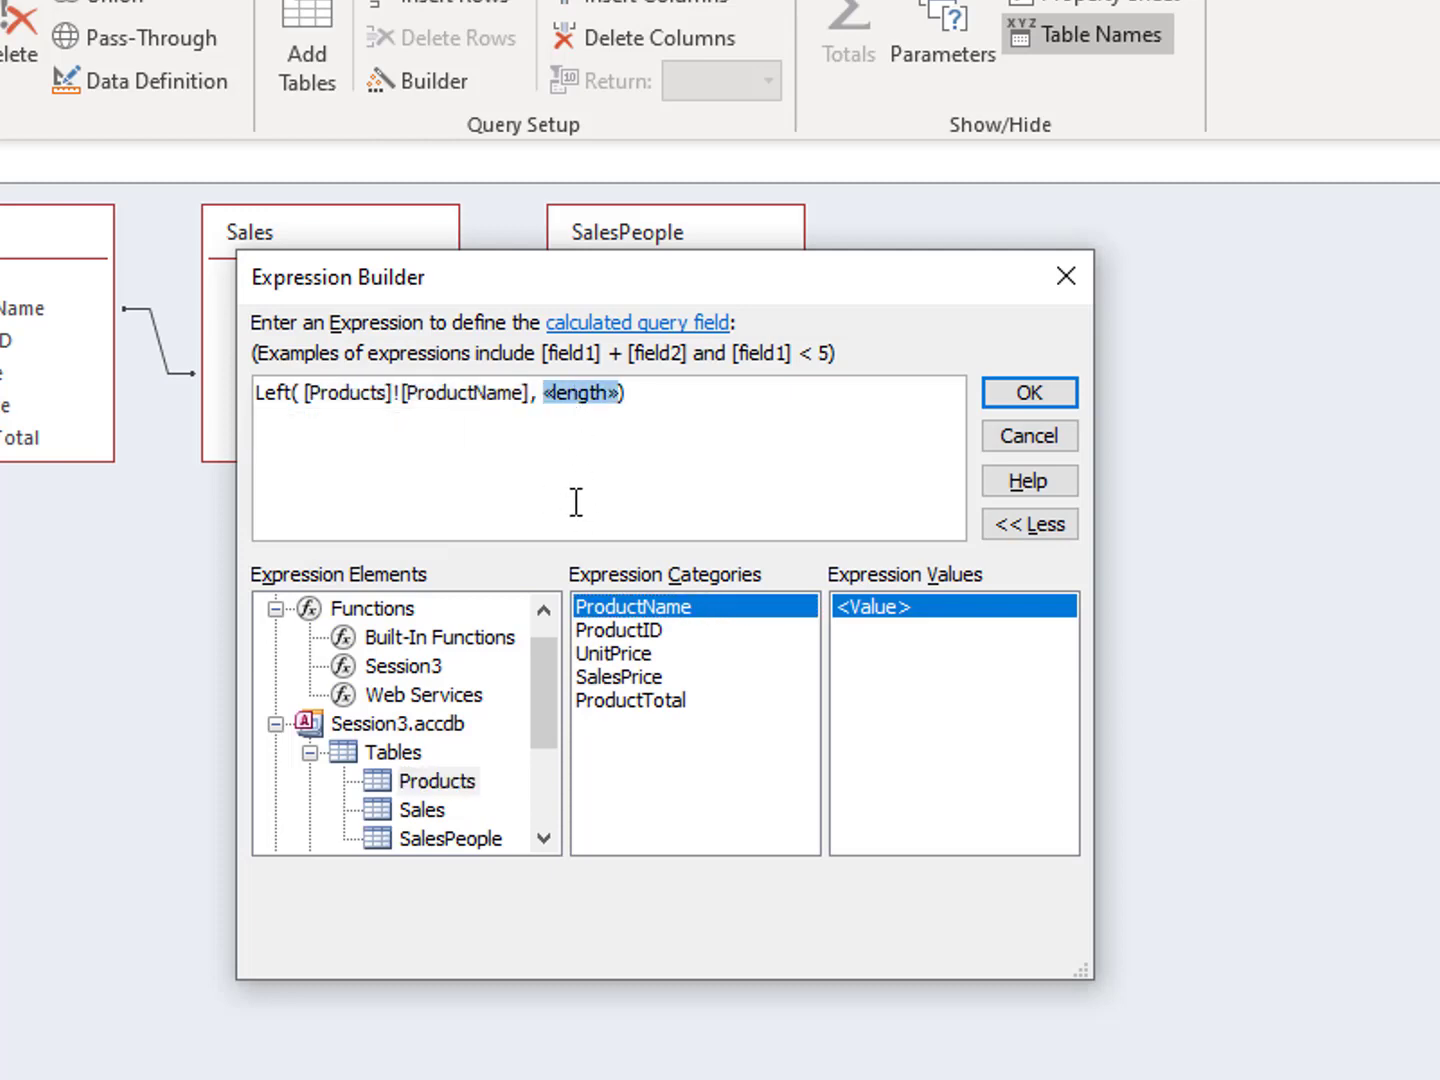
text(2)
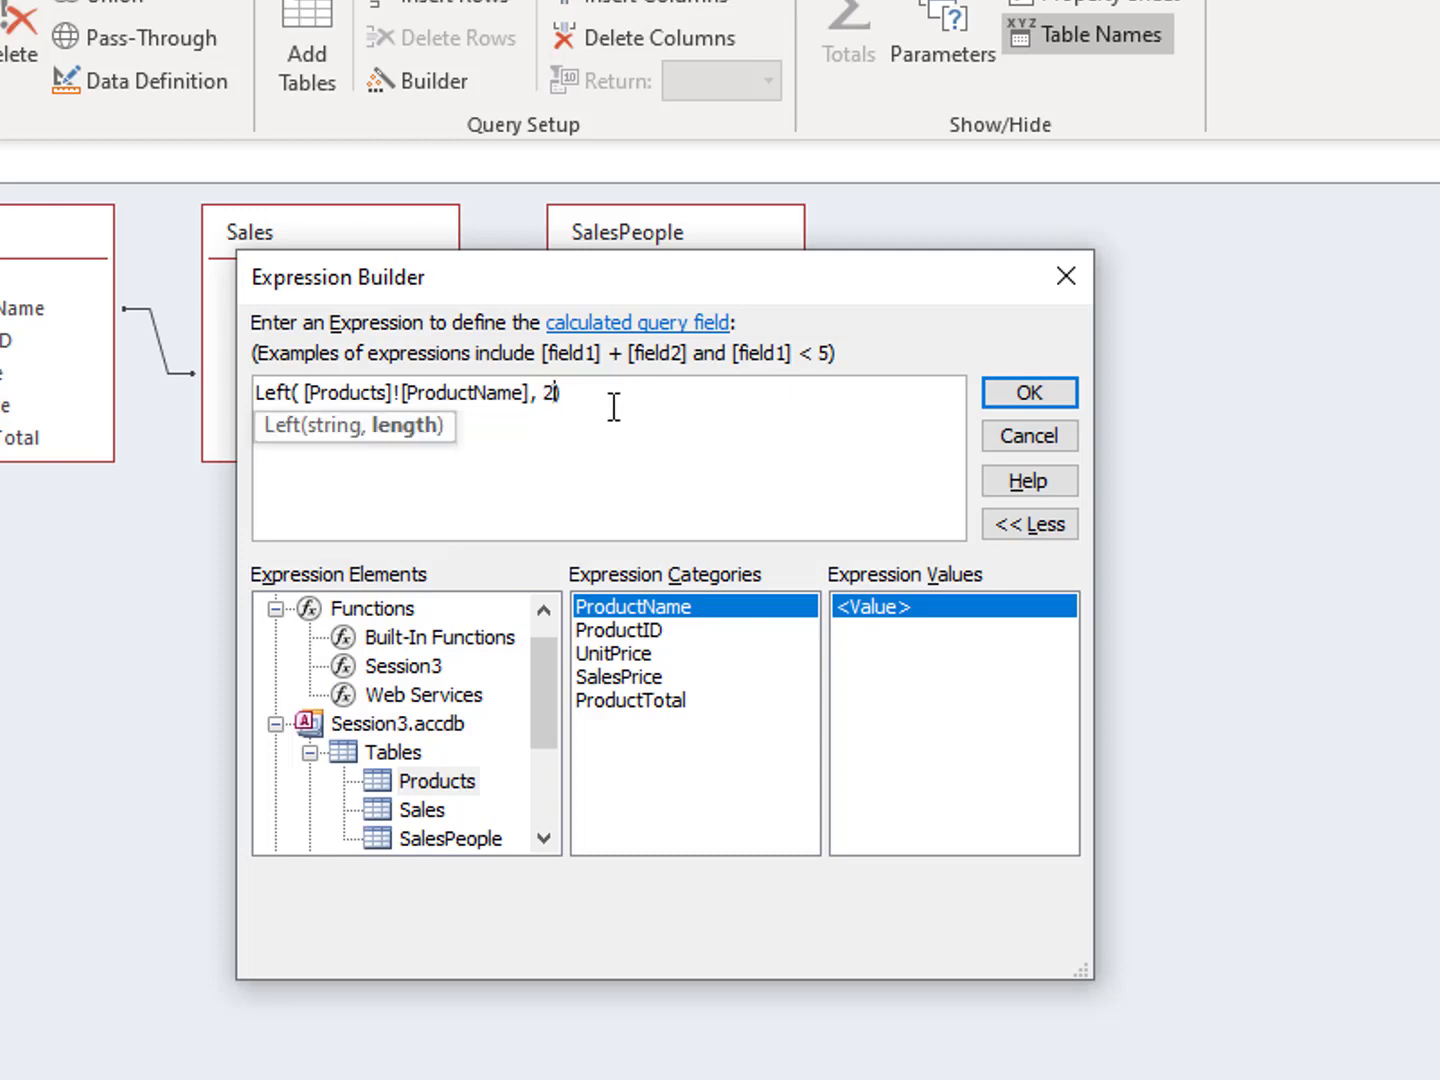
Step: Append the & operator and the built-in Len function to the end of the expression
click(605, 440)
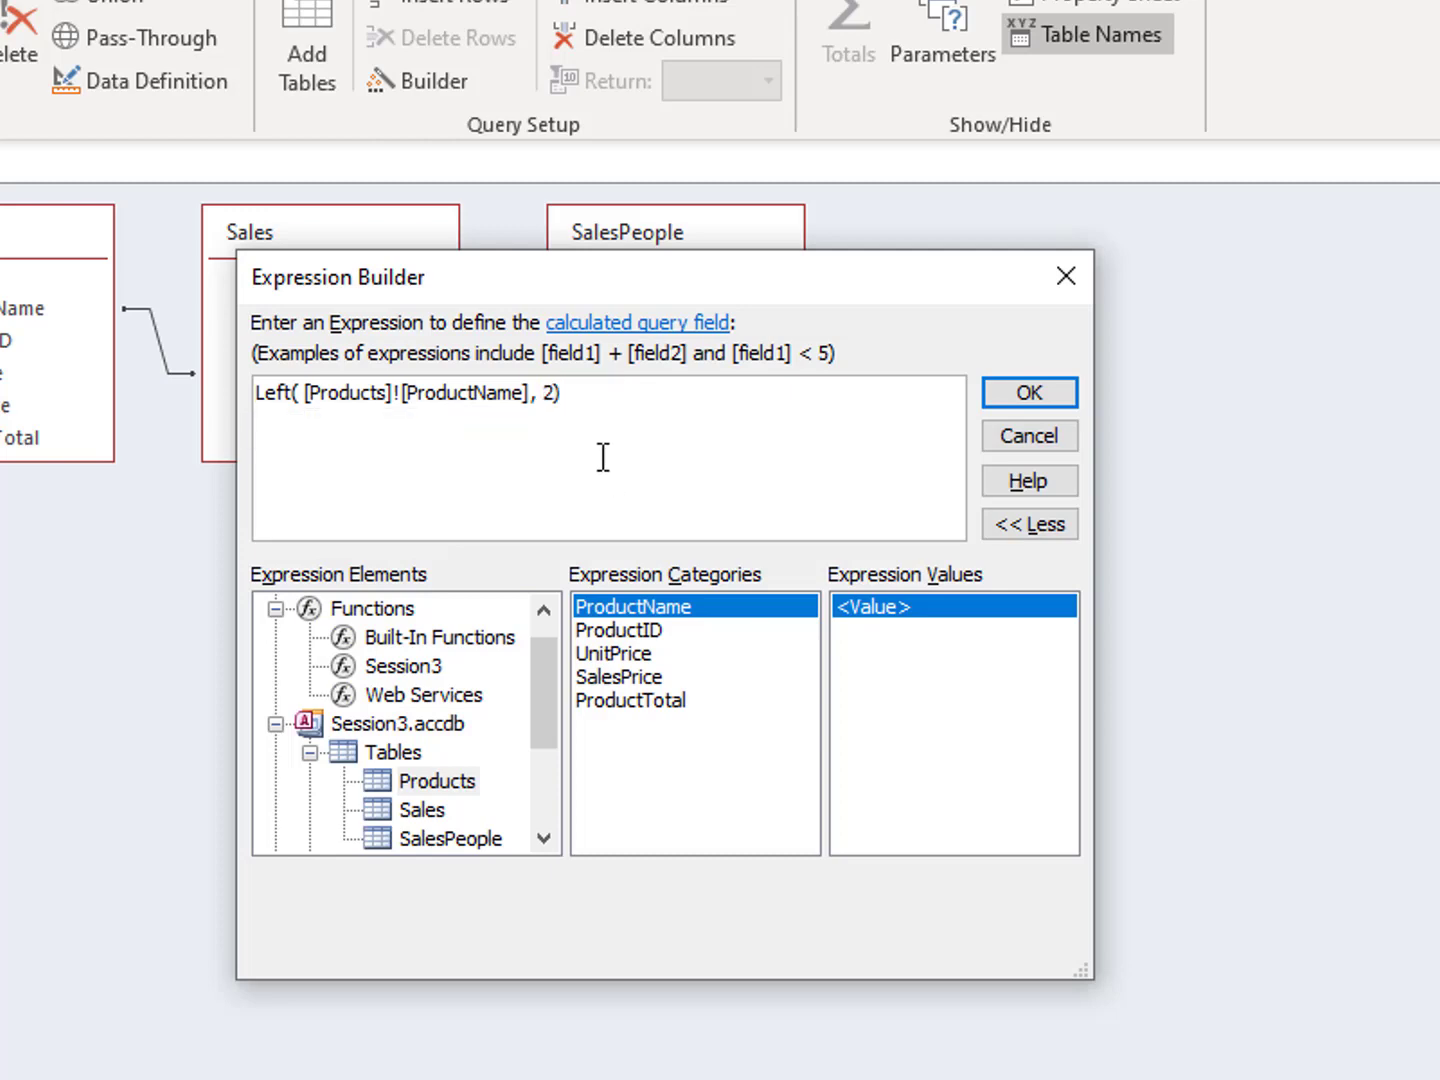
text(&)
click(435, 640)
click(910, 700)
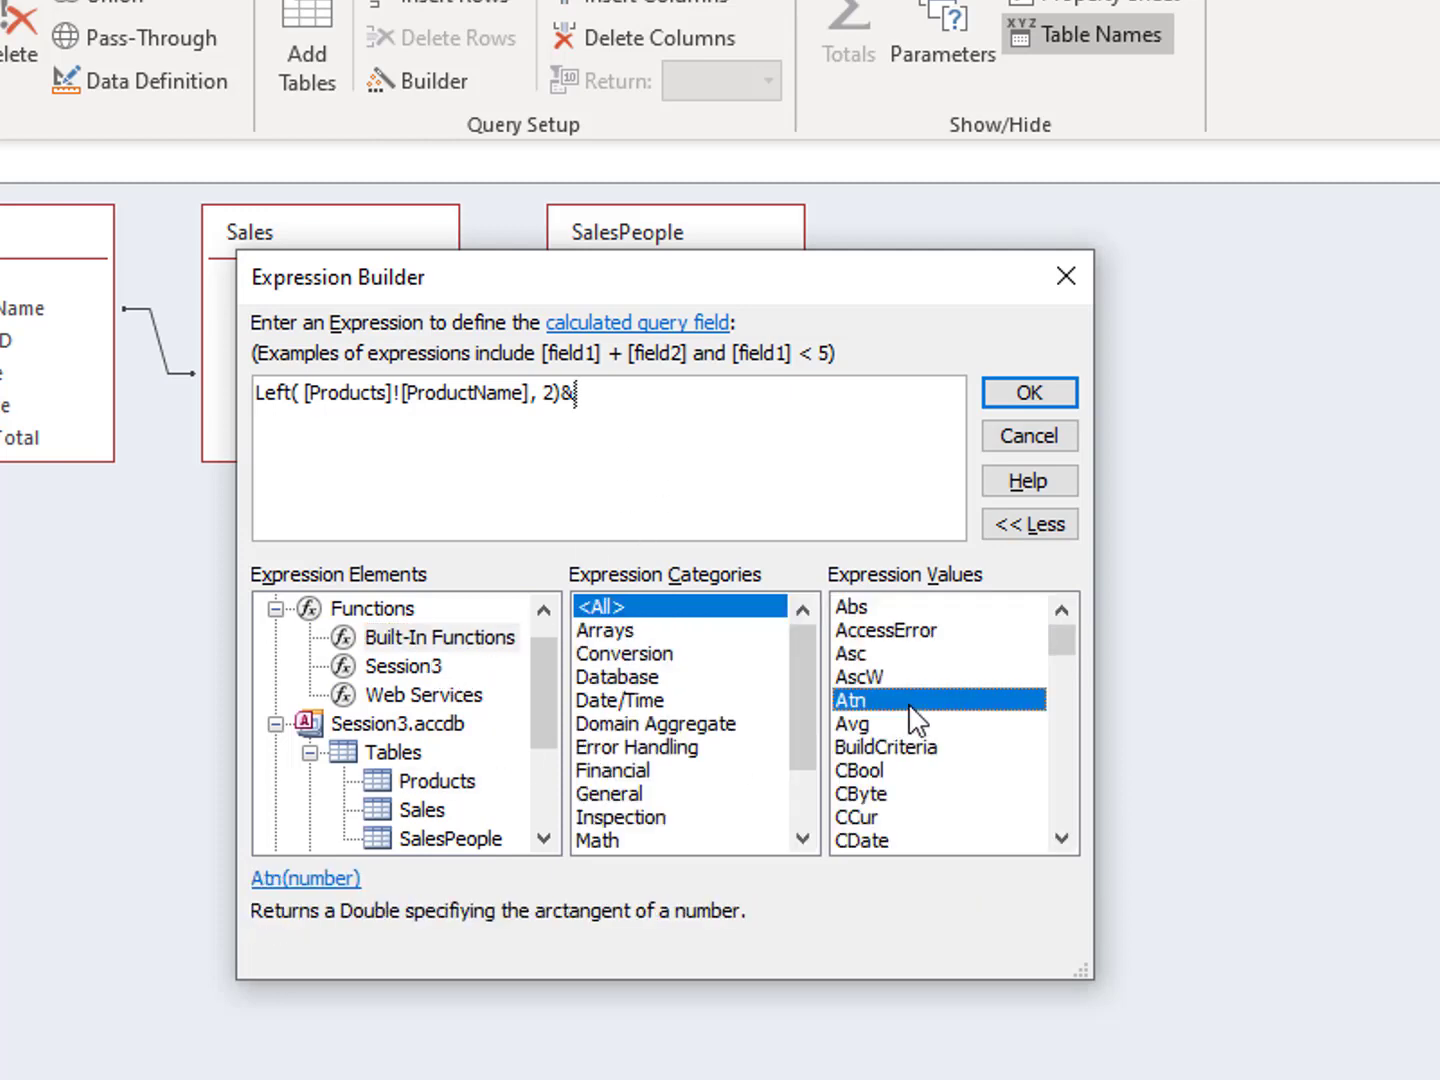
text(len)
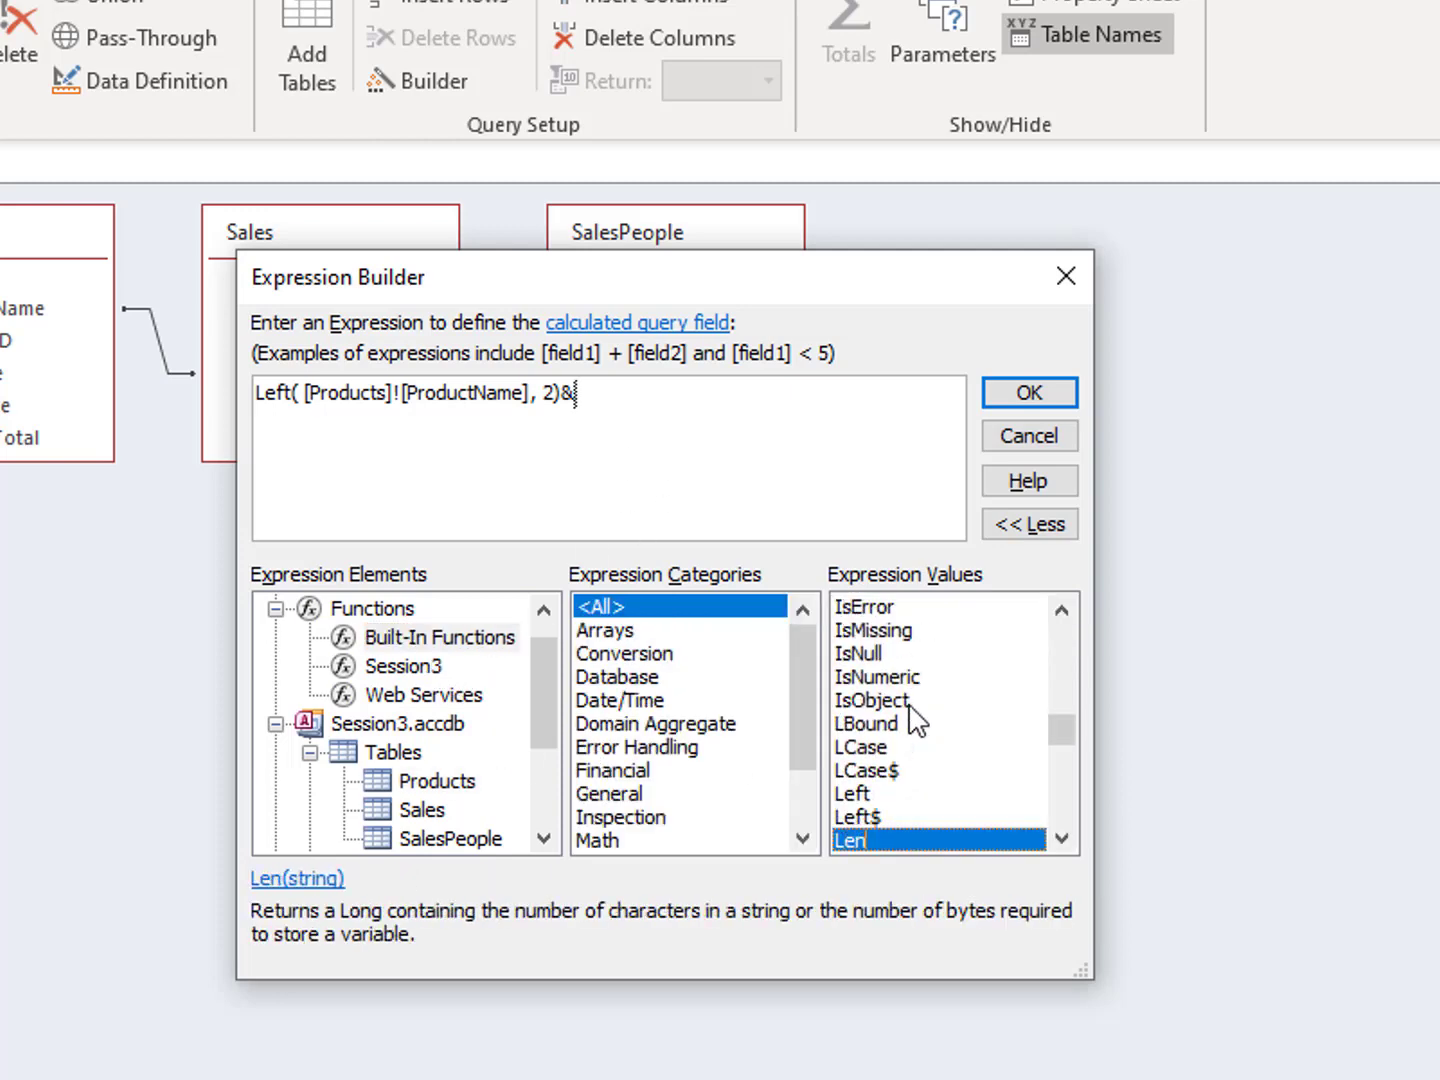
double_click(921, 840)
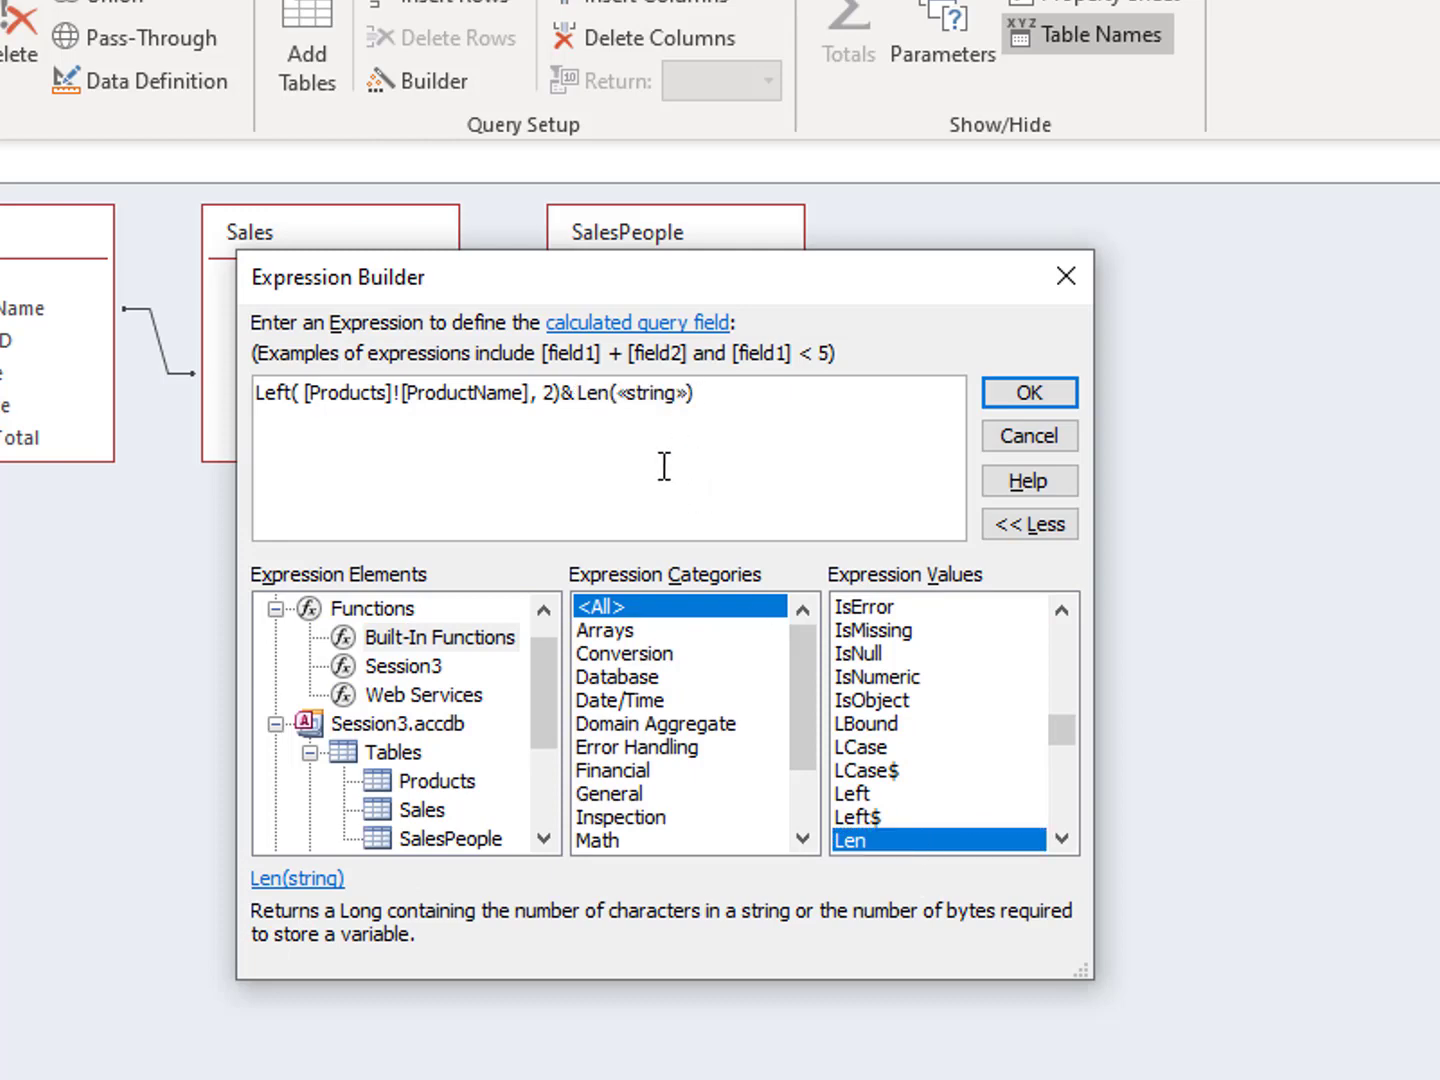
Step: Set the Len function's argument to ProductName from the Products table and accept the expression for ProductID's update
click(654, 394)
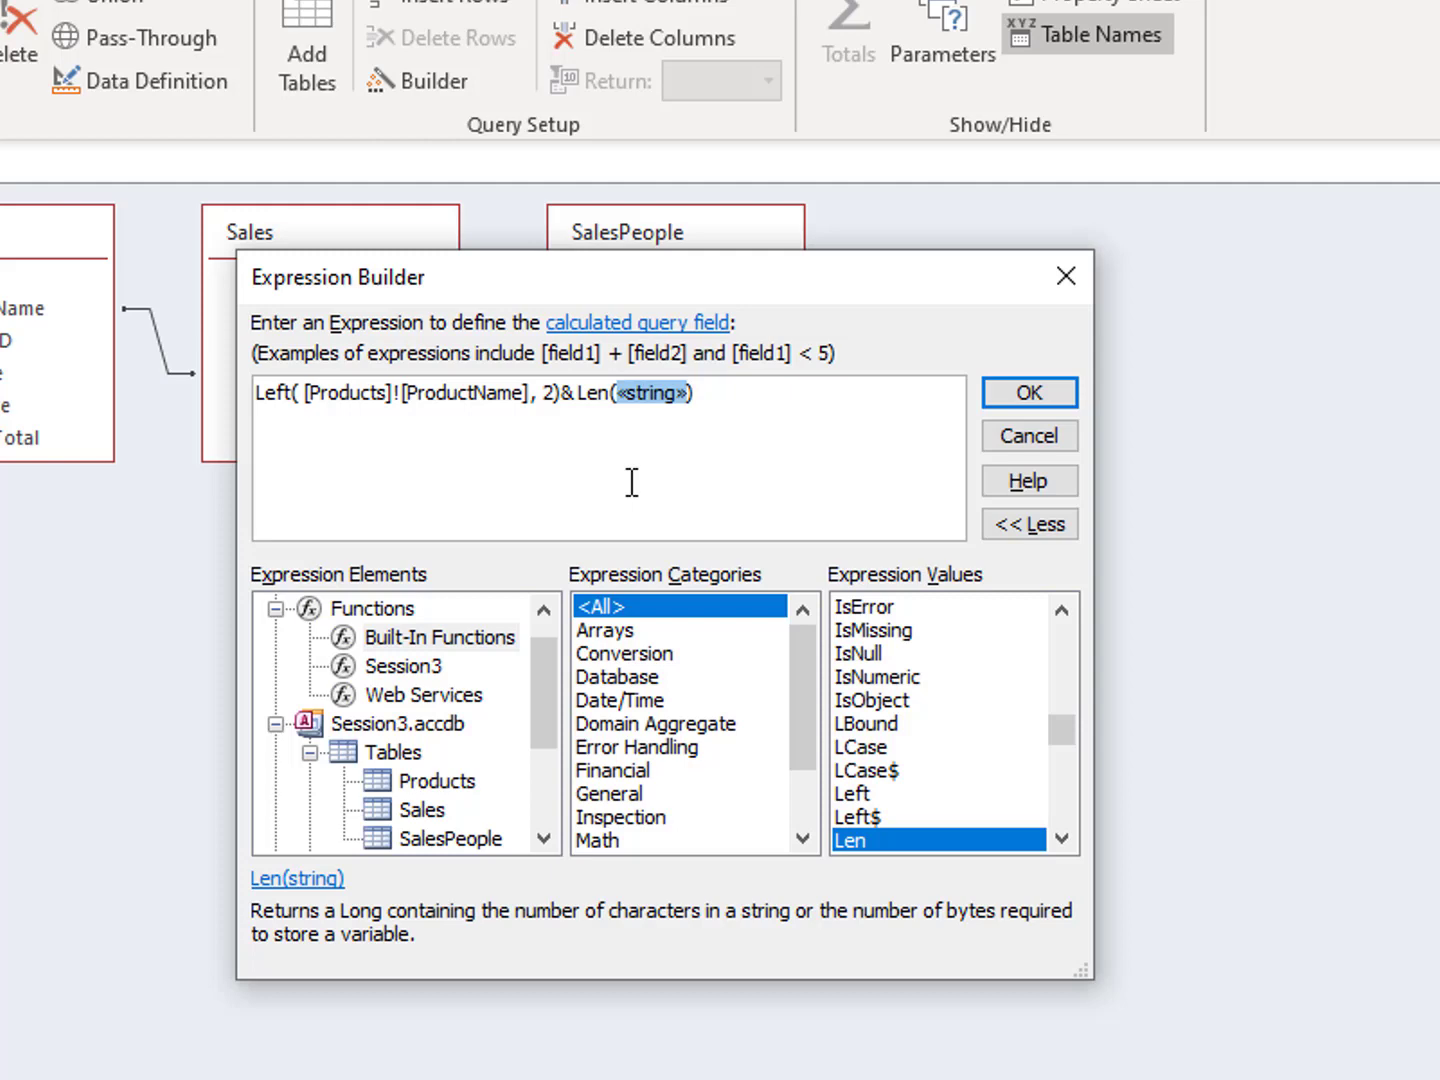
click(443, 785)
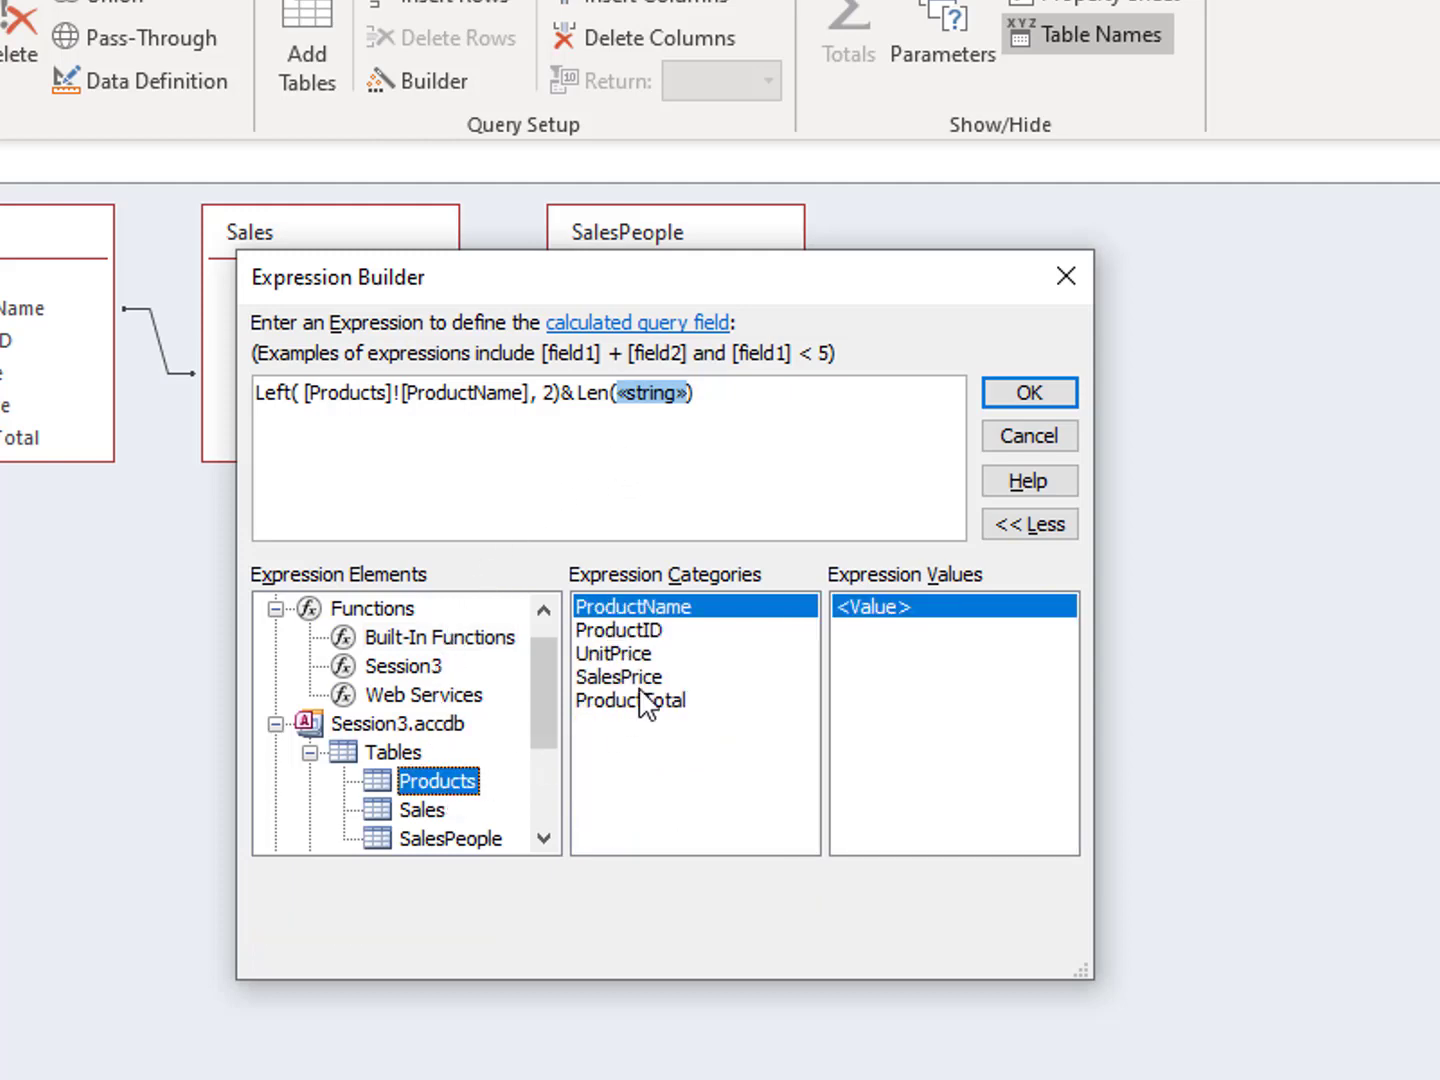
double_click(704, 622)
key(Delete)
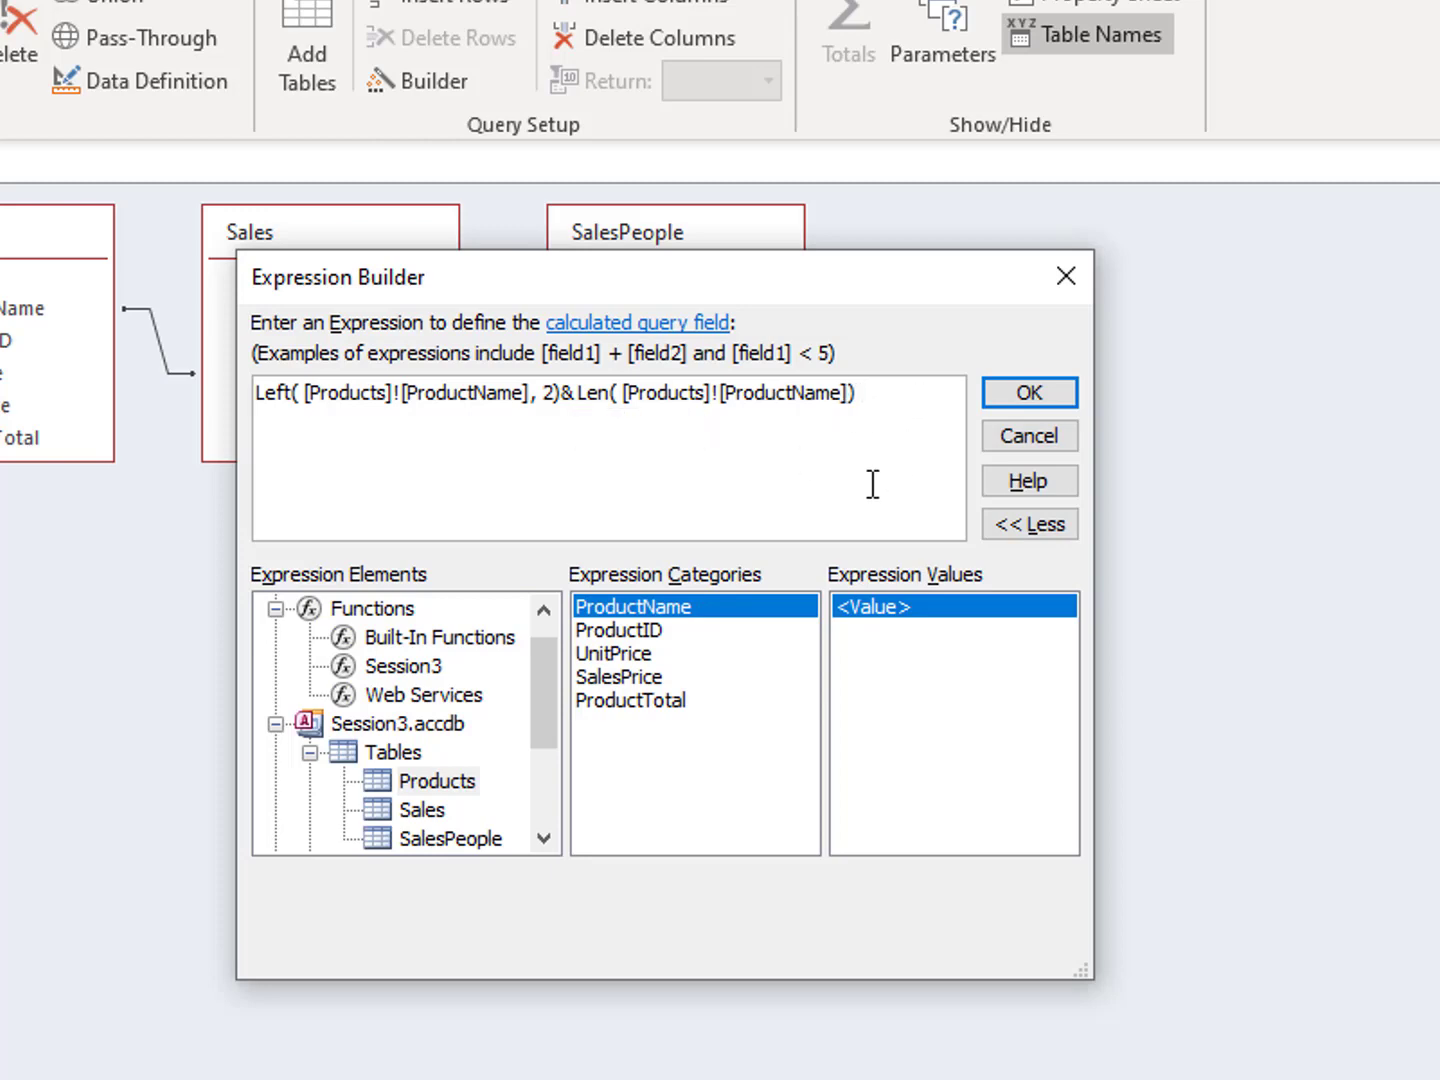
click(1061, 401)
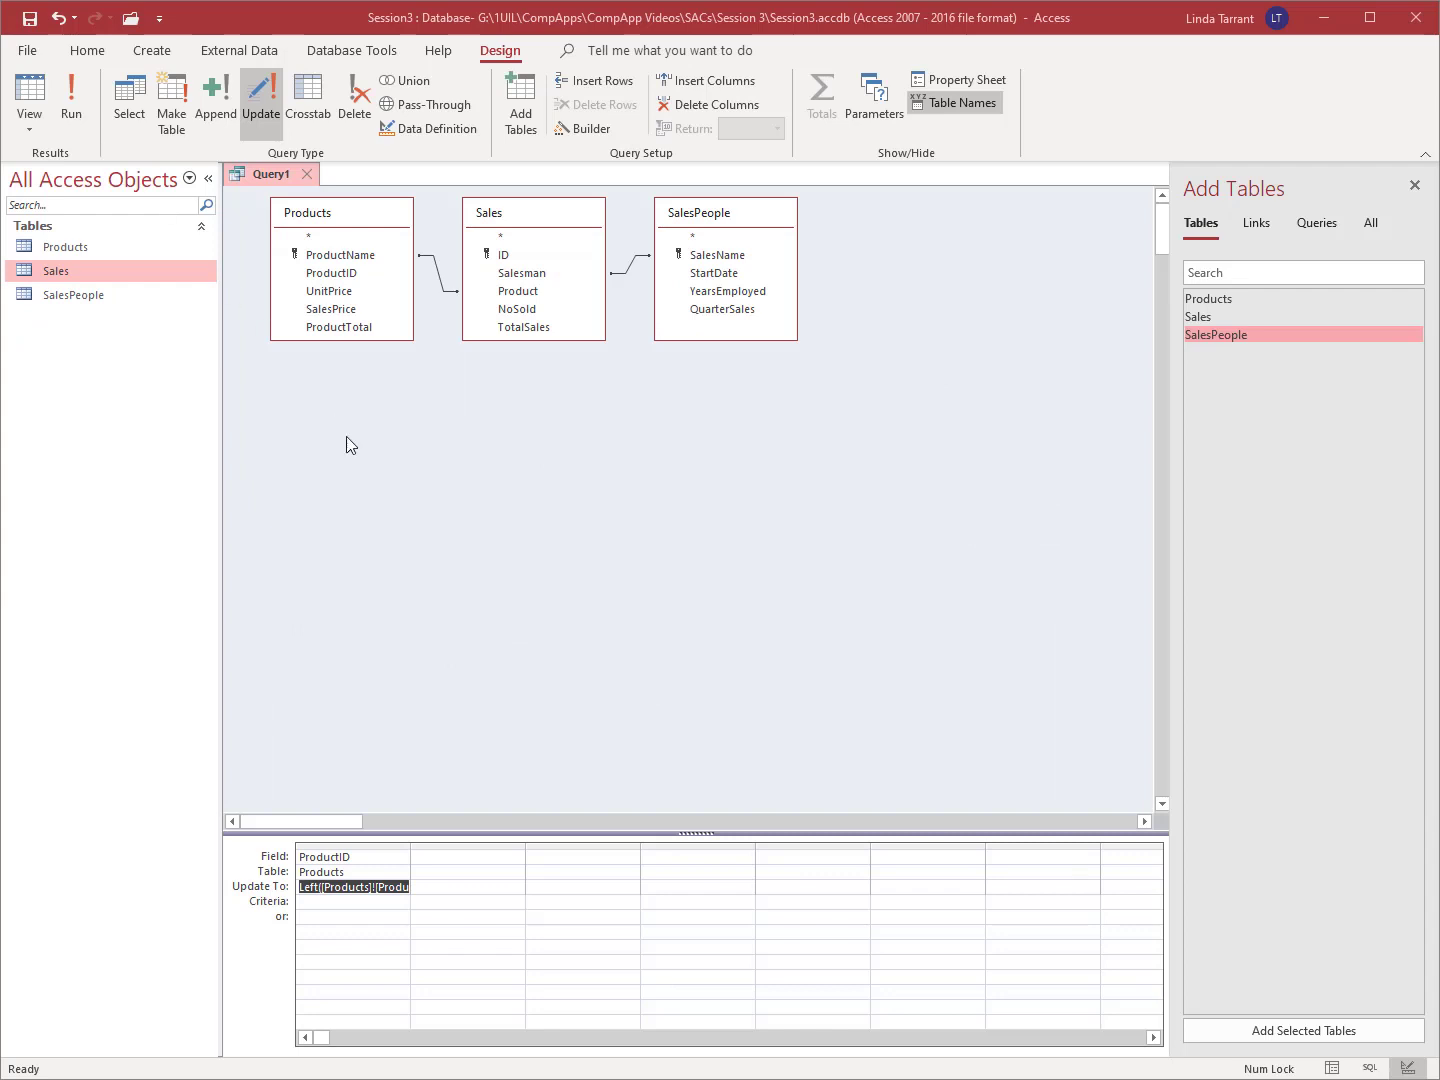
click(350, 445)
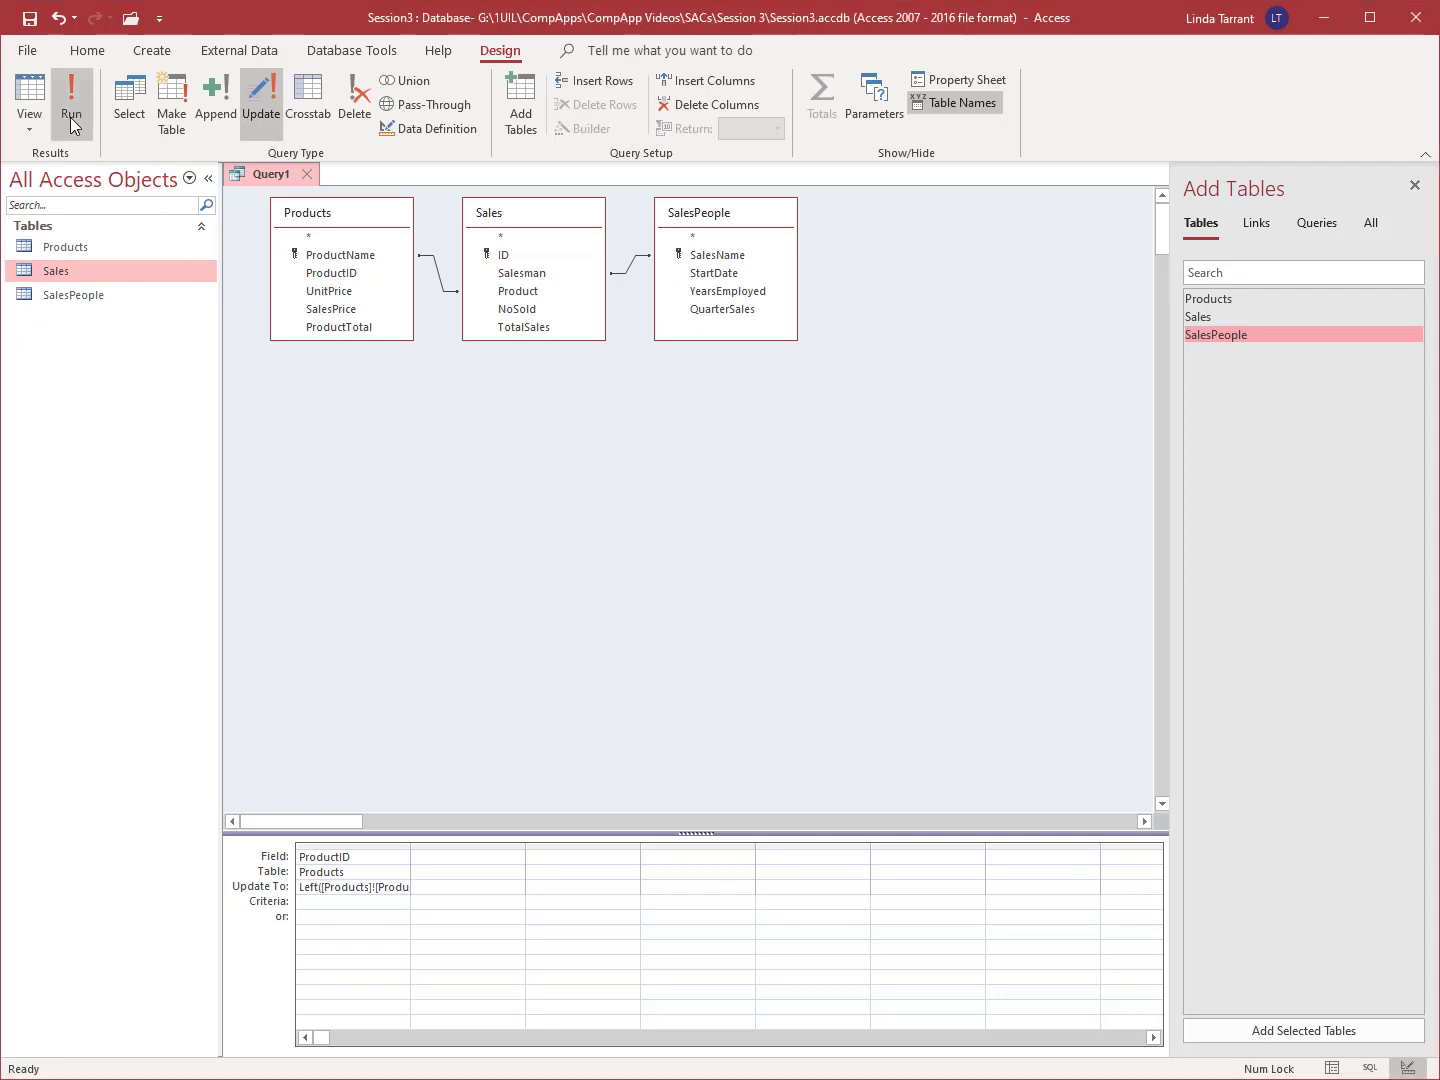
Step: Run the update query, accept updating the records, and show the query in Datasheet view
click(77, 125)
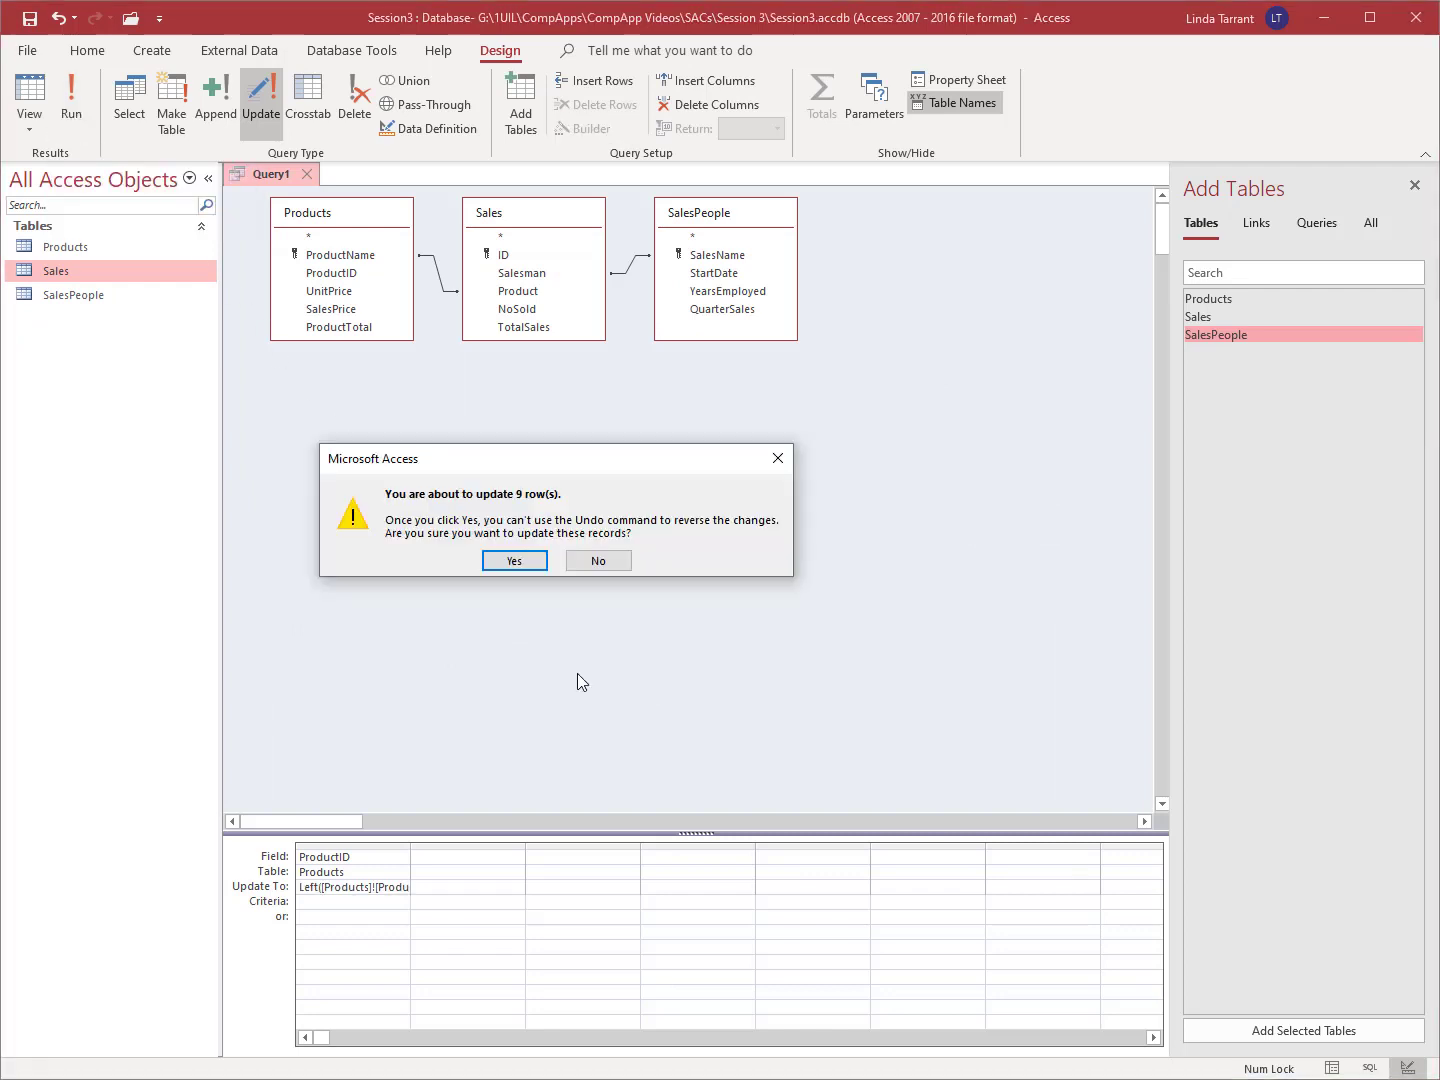
click(530, 562)
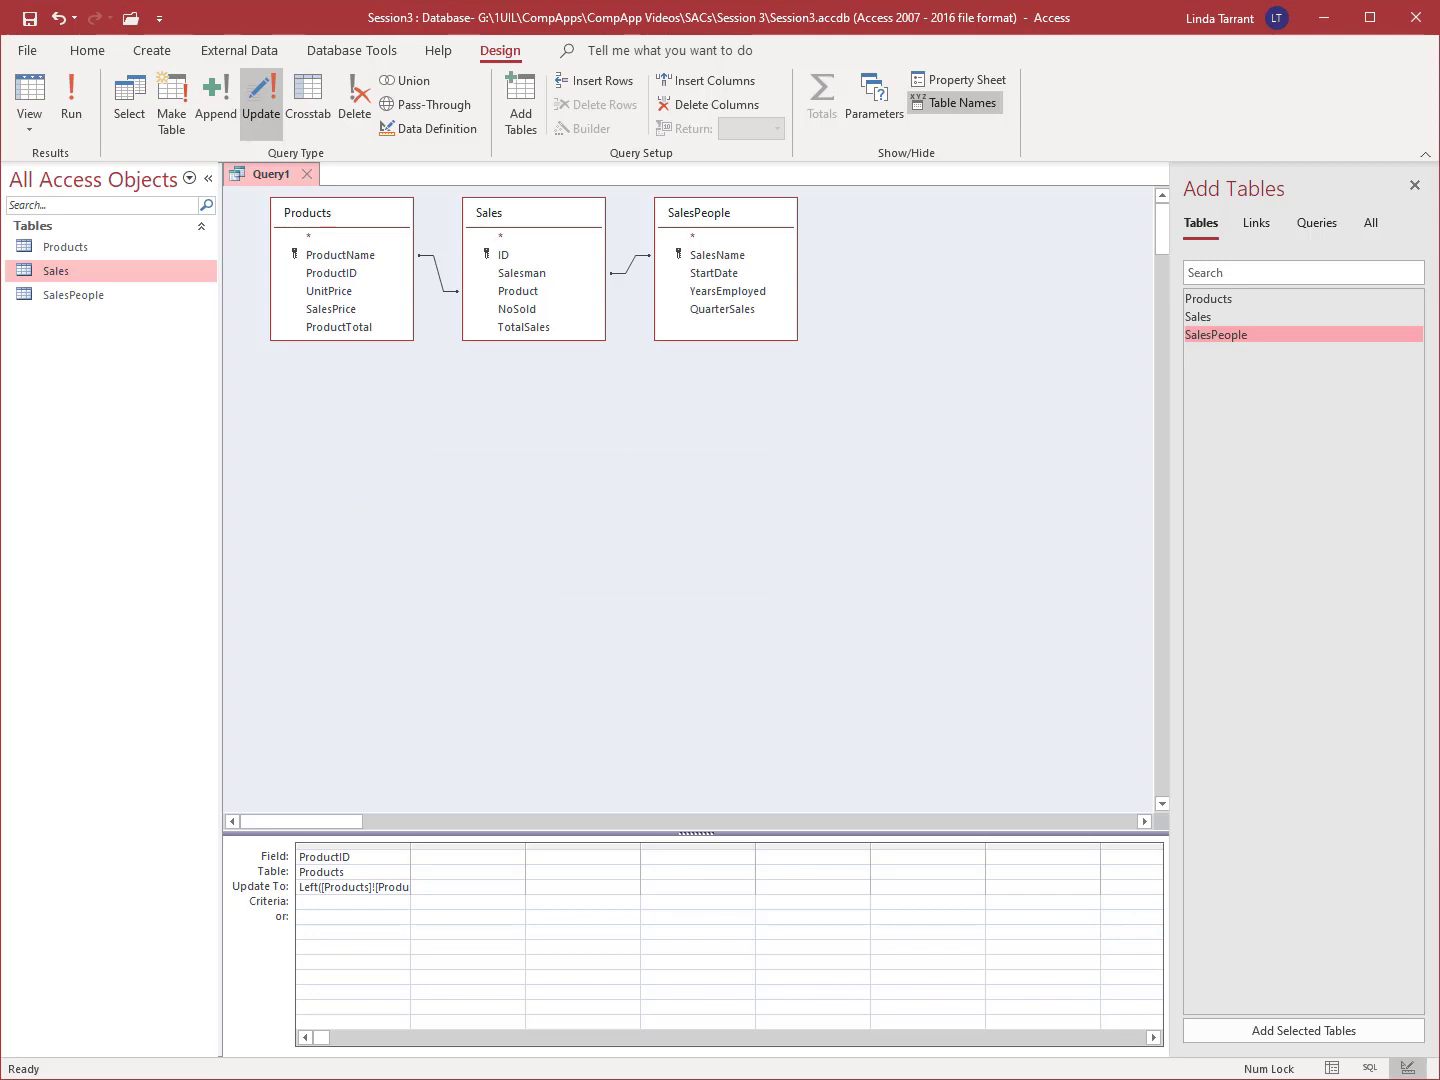
right_click(272, 175)
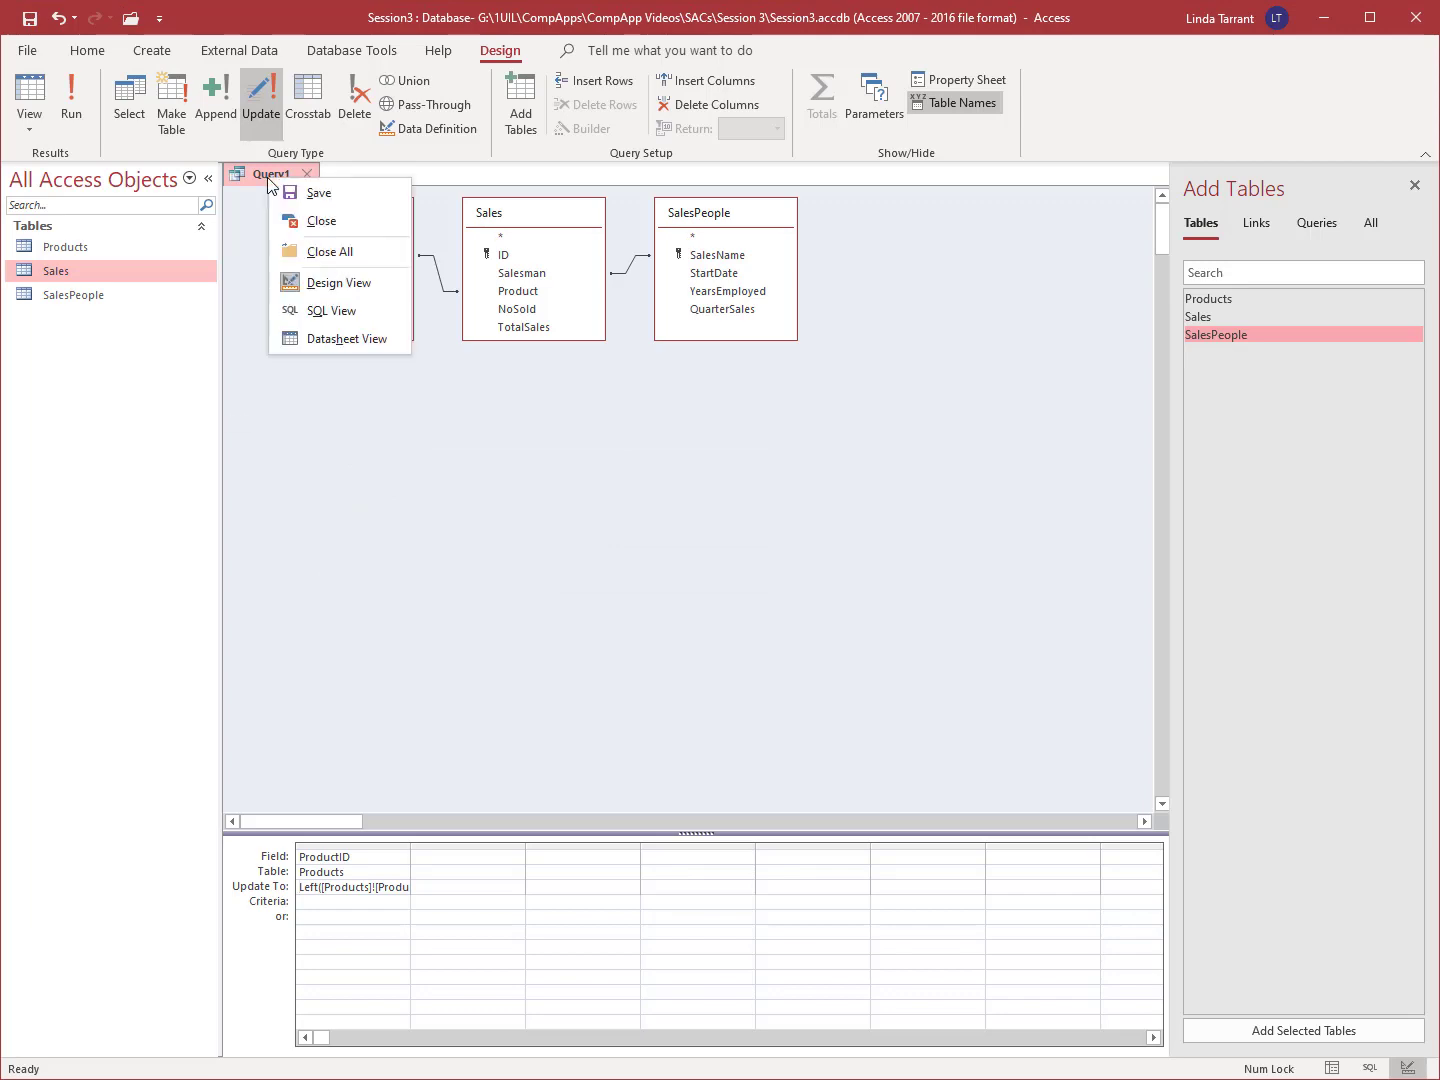
click(330, 334)
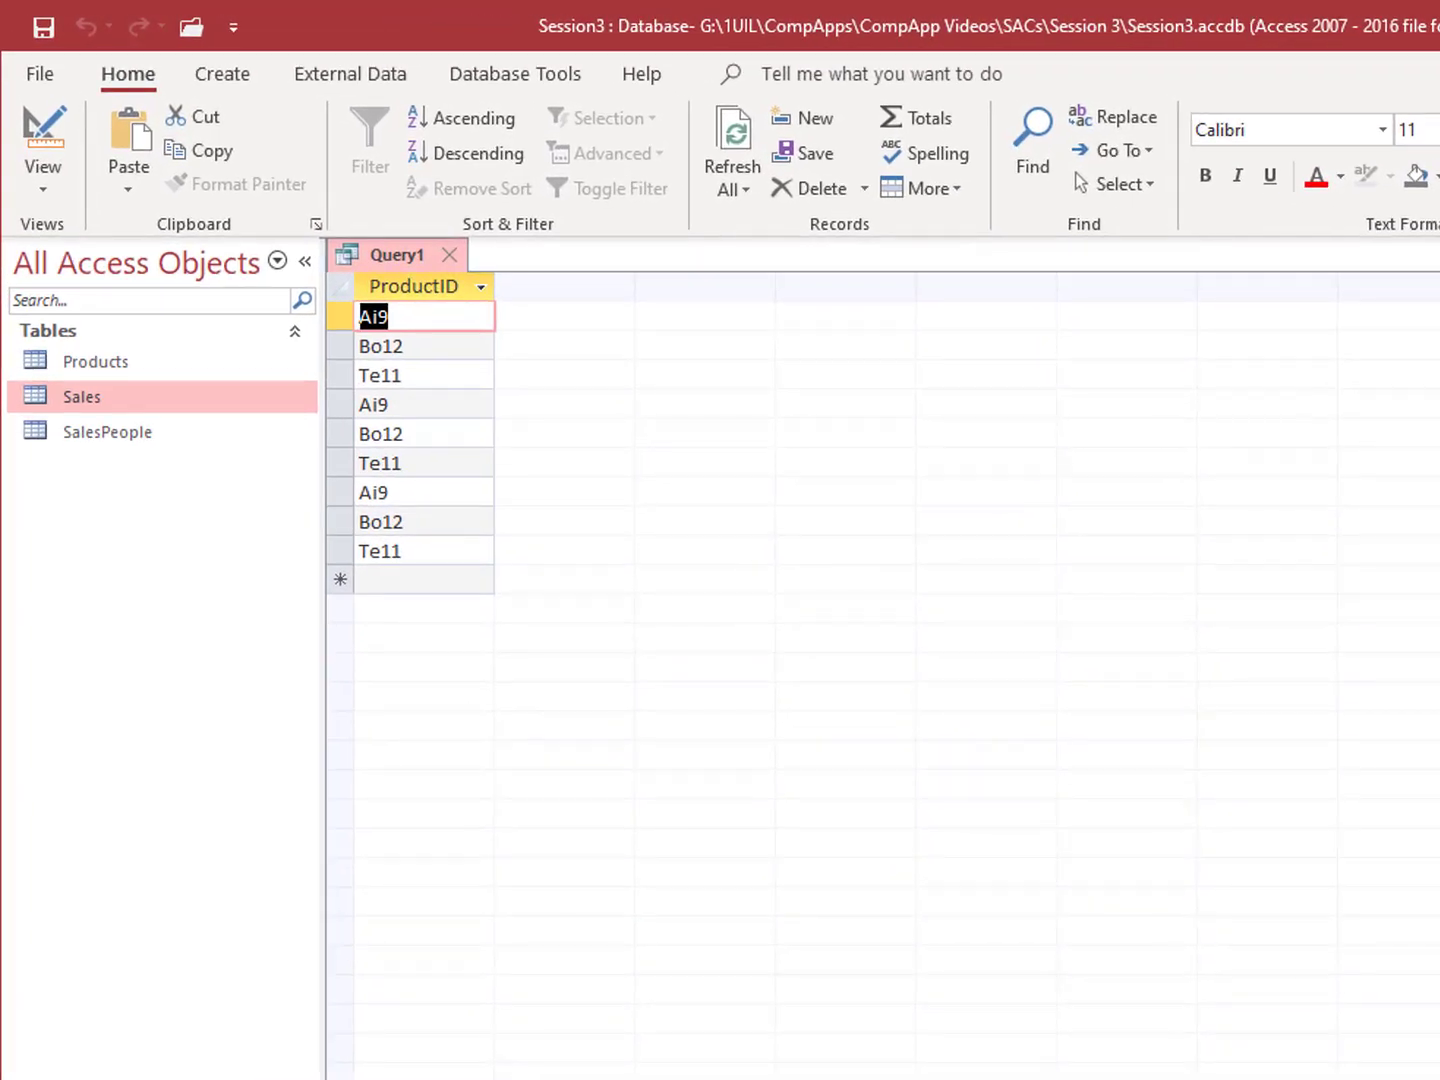
Step: Open the Products table to check the ProductID values, and return Query1 to Design View
double_click(176, 360)
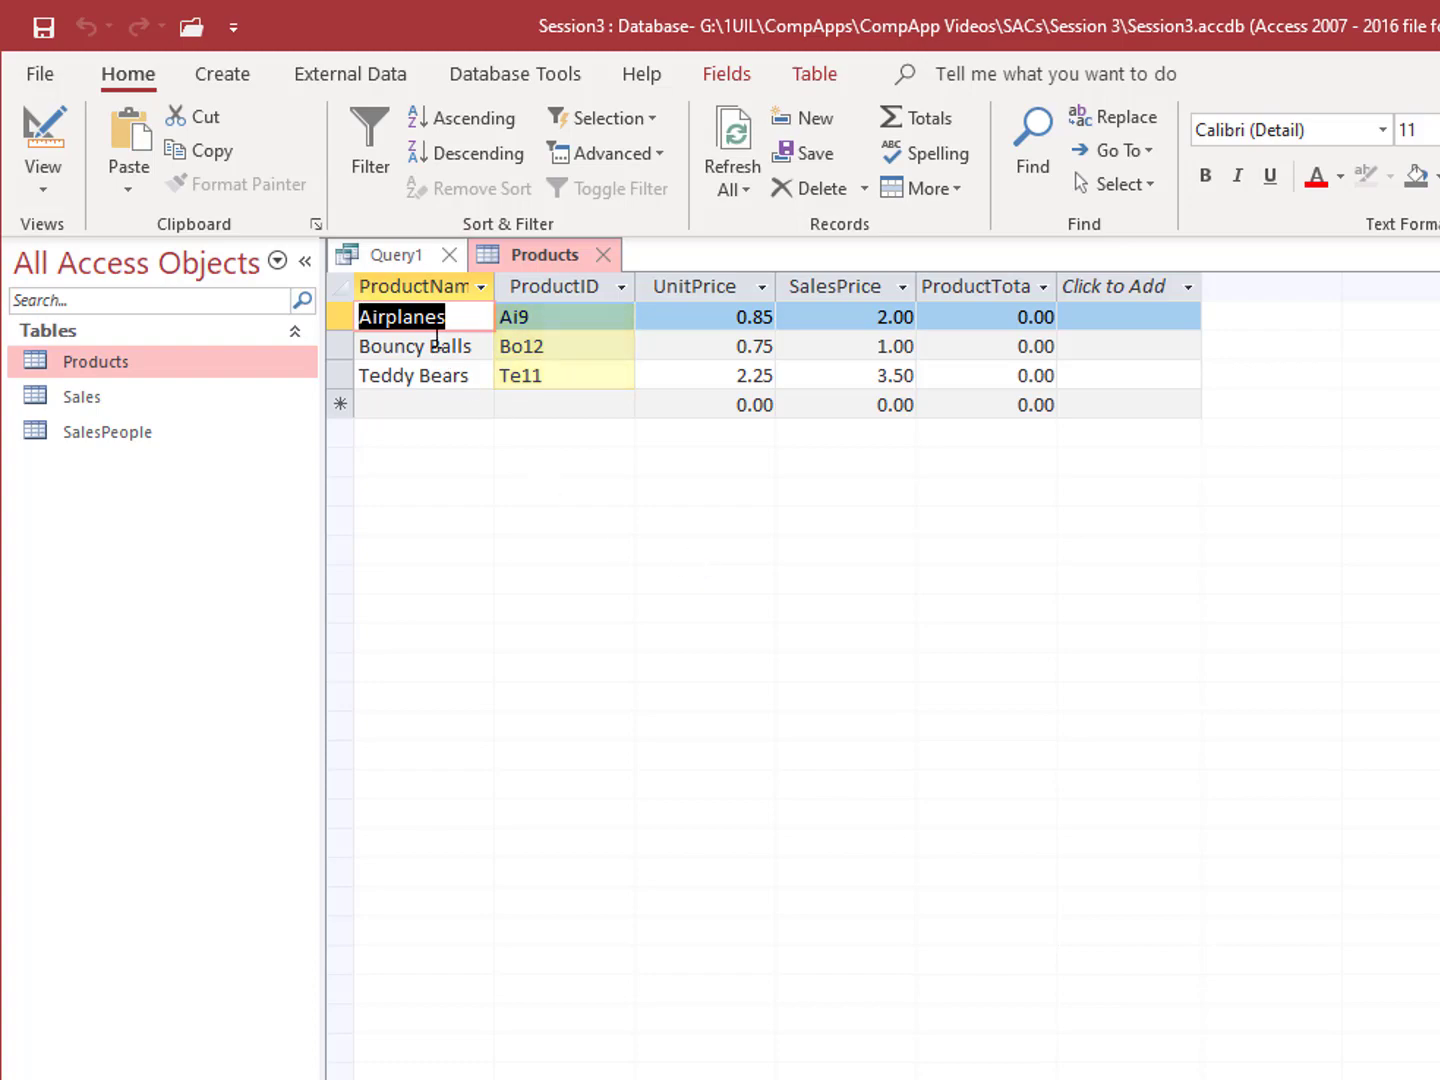
click(400, 255)
right_click(410, 255)
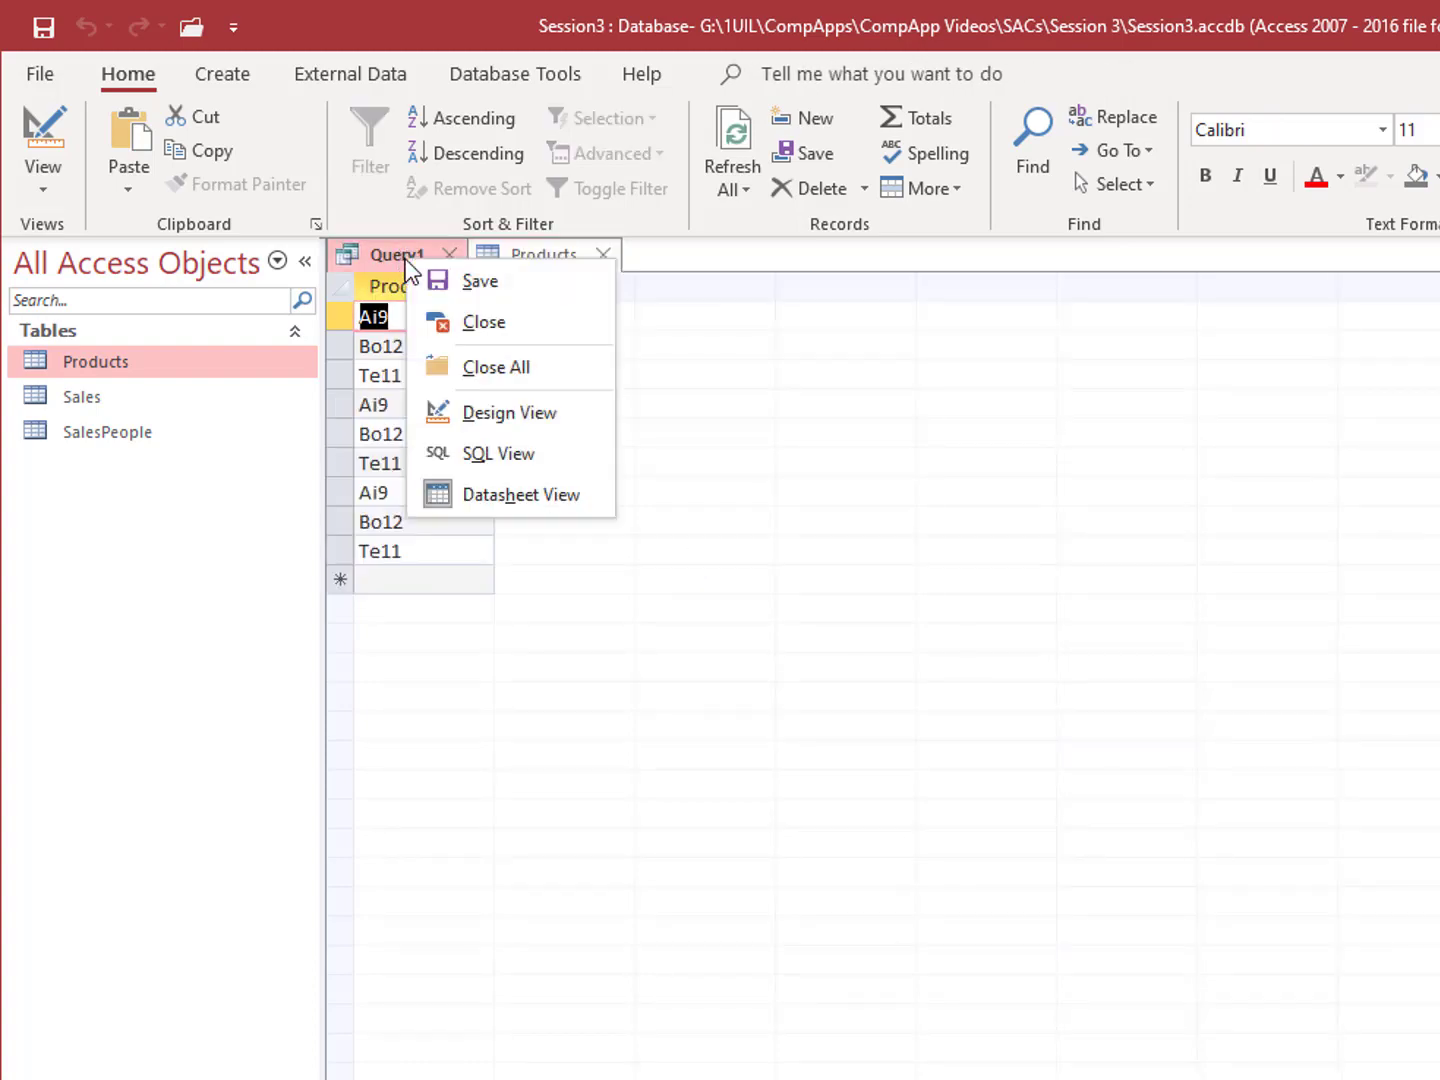
click(510, 413)
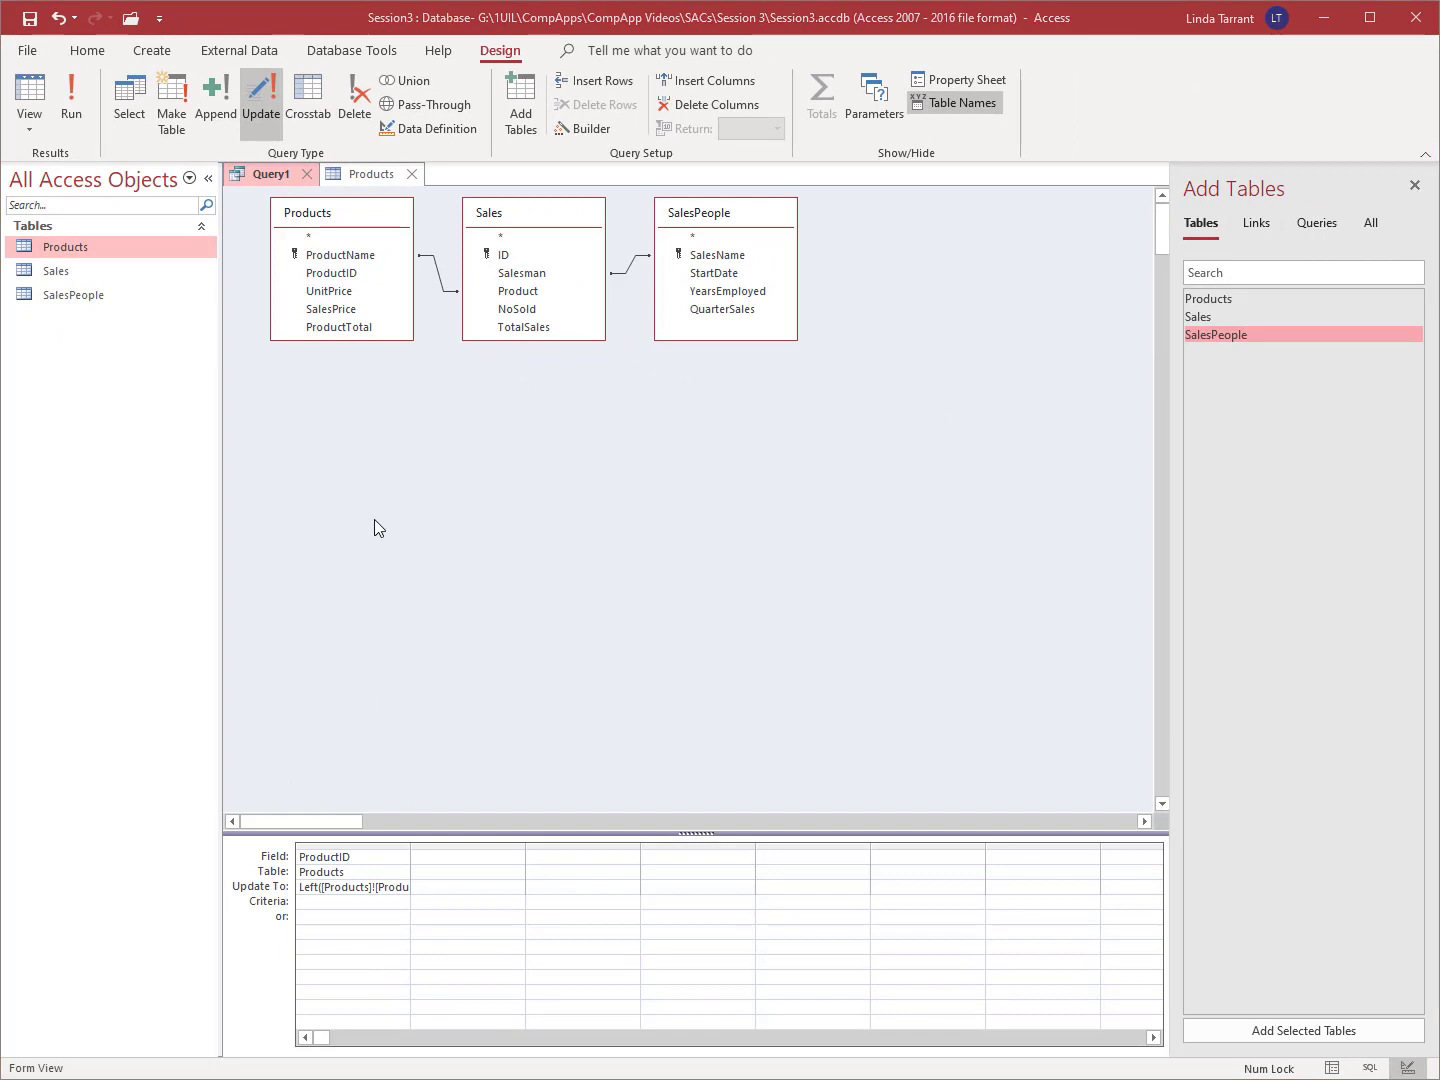
click(472, 419)
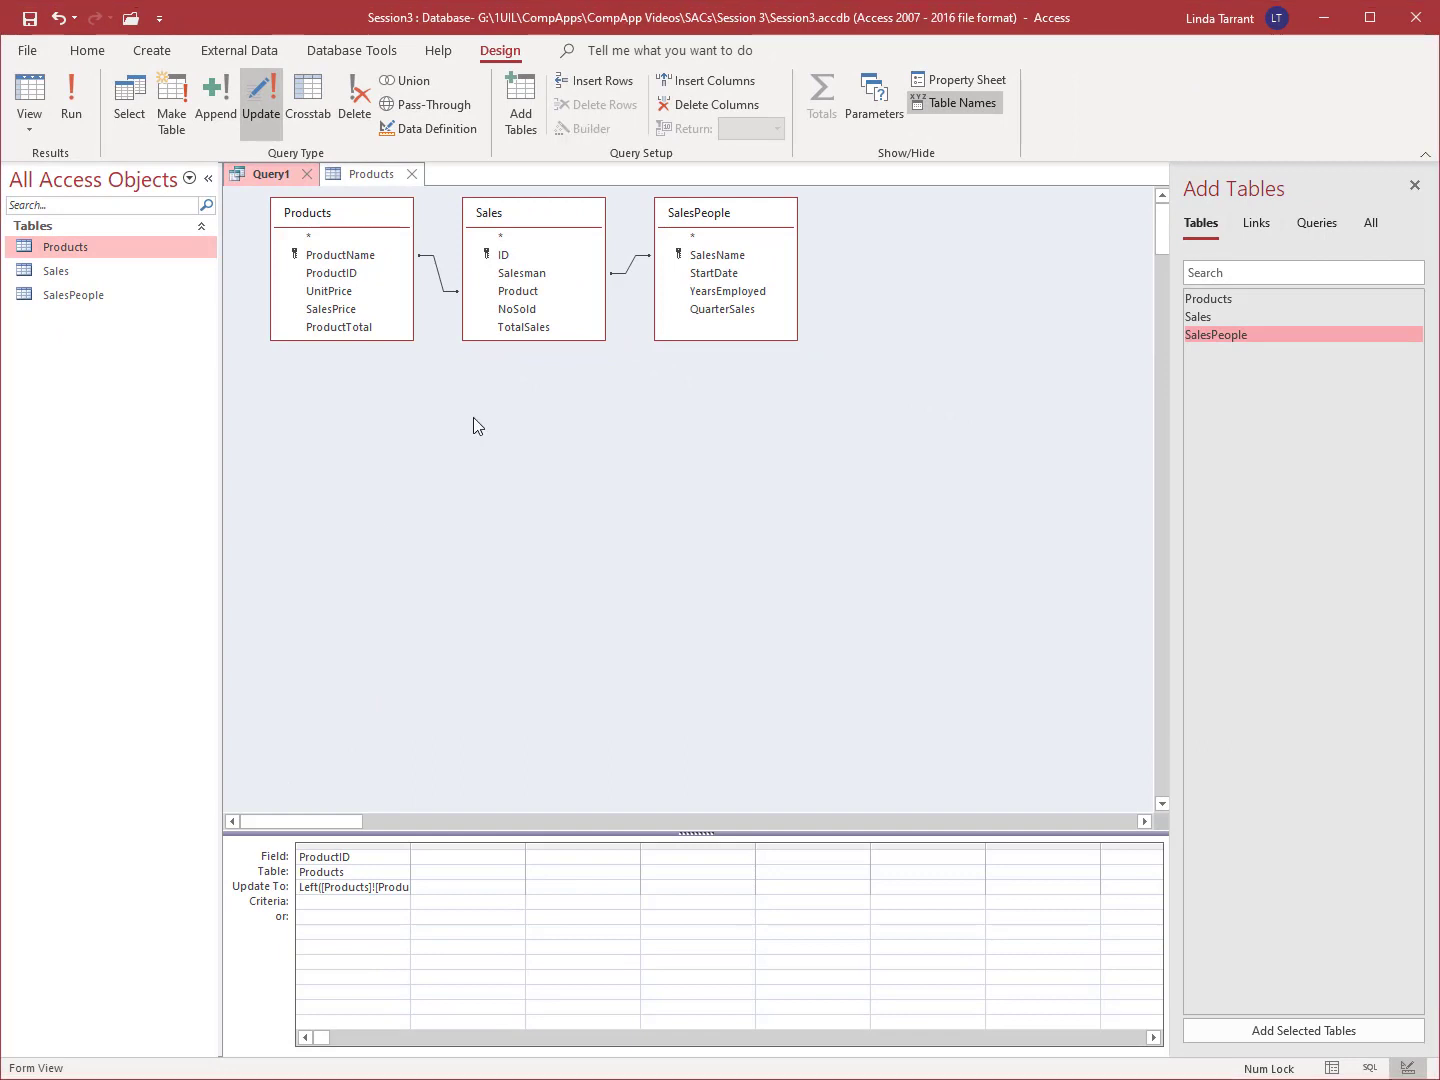
Step: Add YearsEmployed from the SalesPeople table to the update query and open the Expression Builder for its update value
double_click(750, 291)
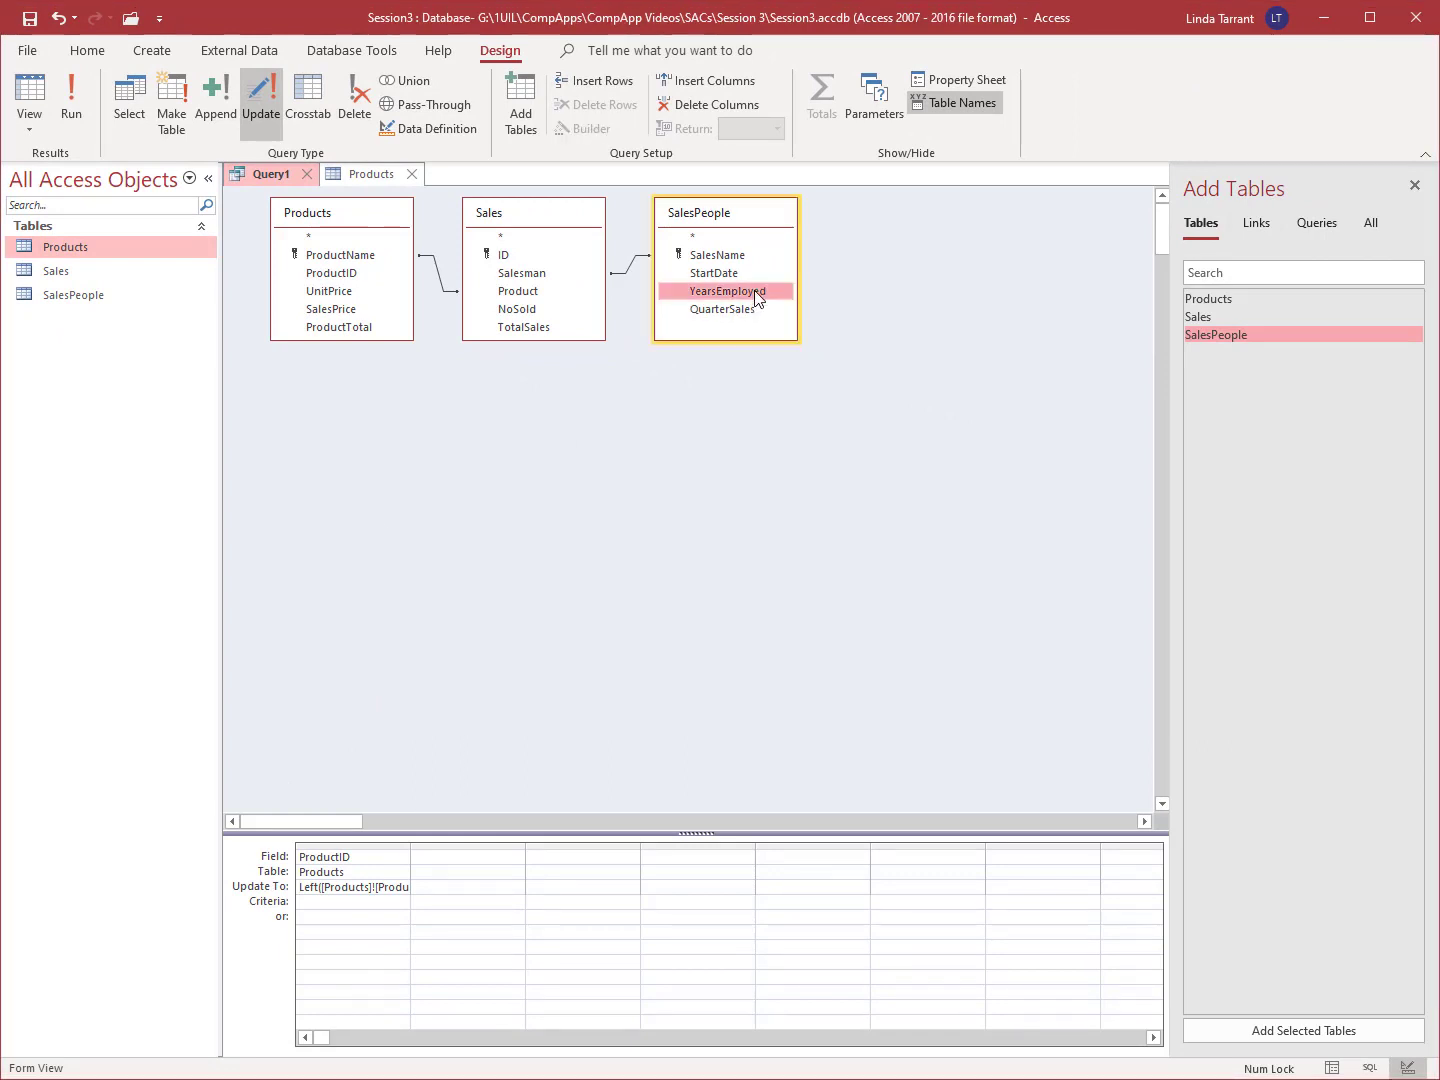
click(439, 887)
right_click(437, 888)
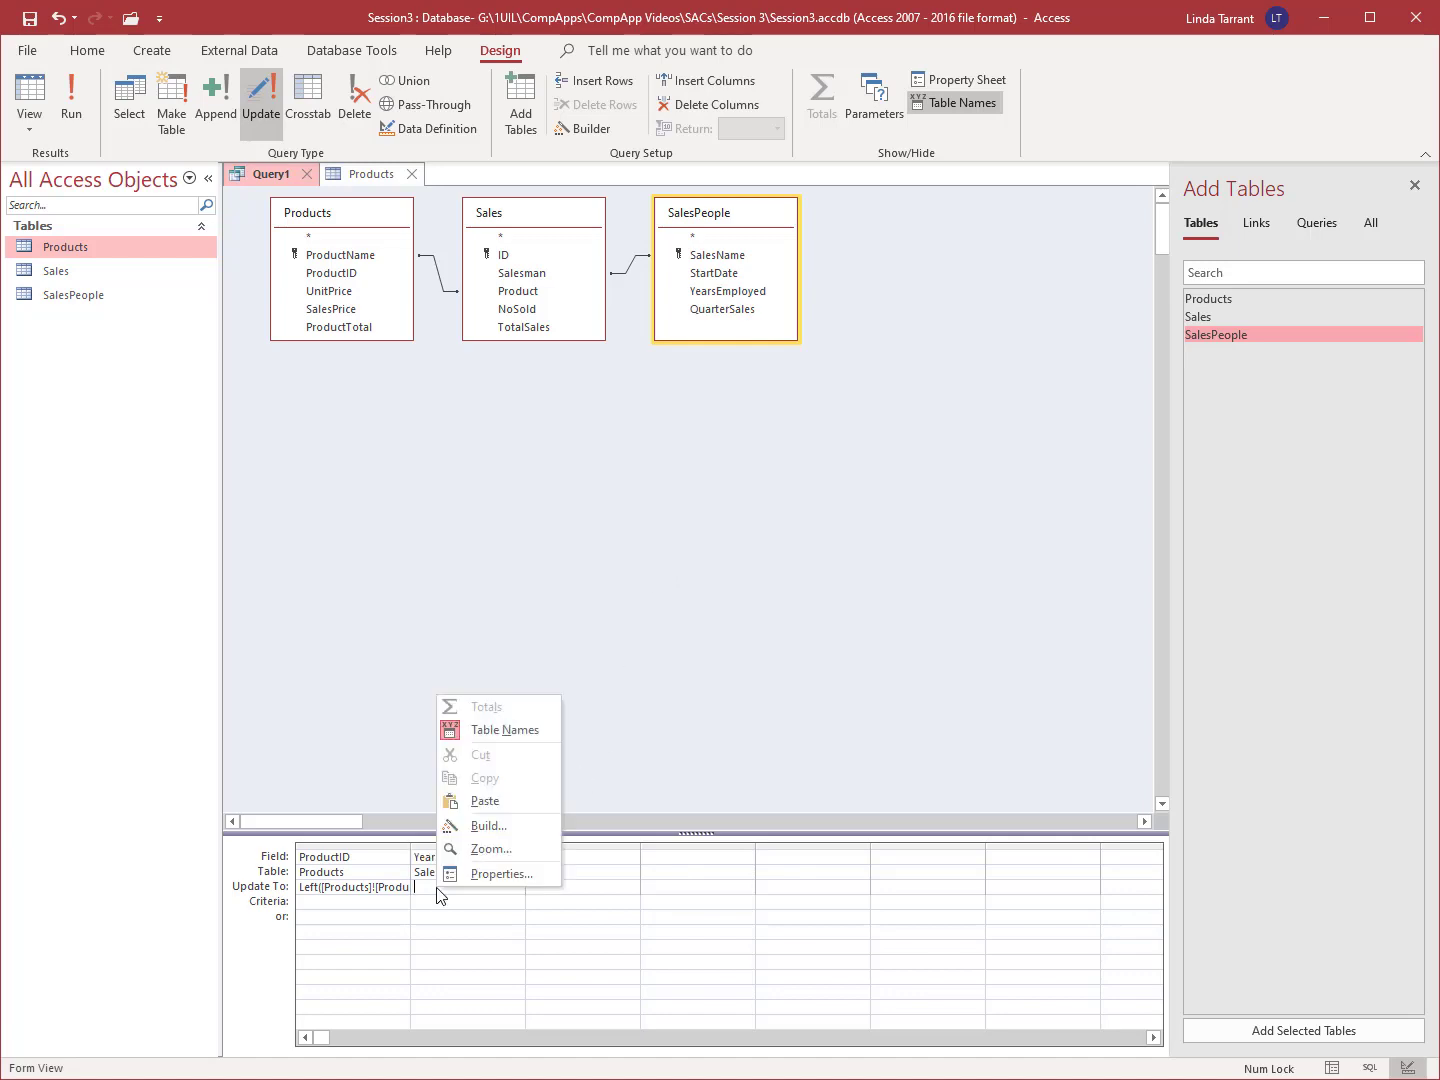
click(488, 826)
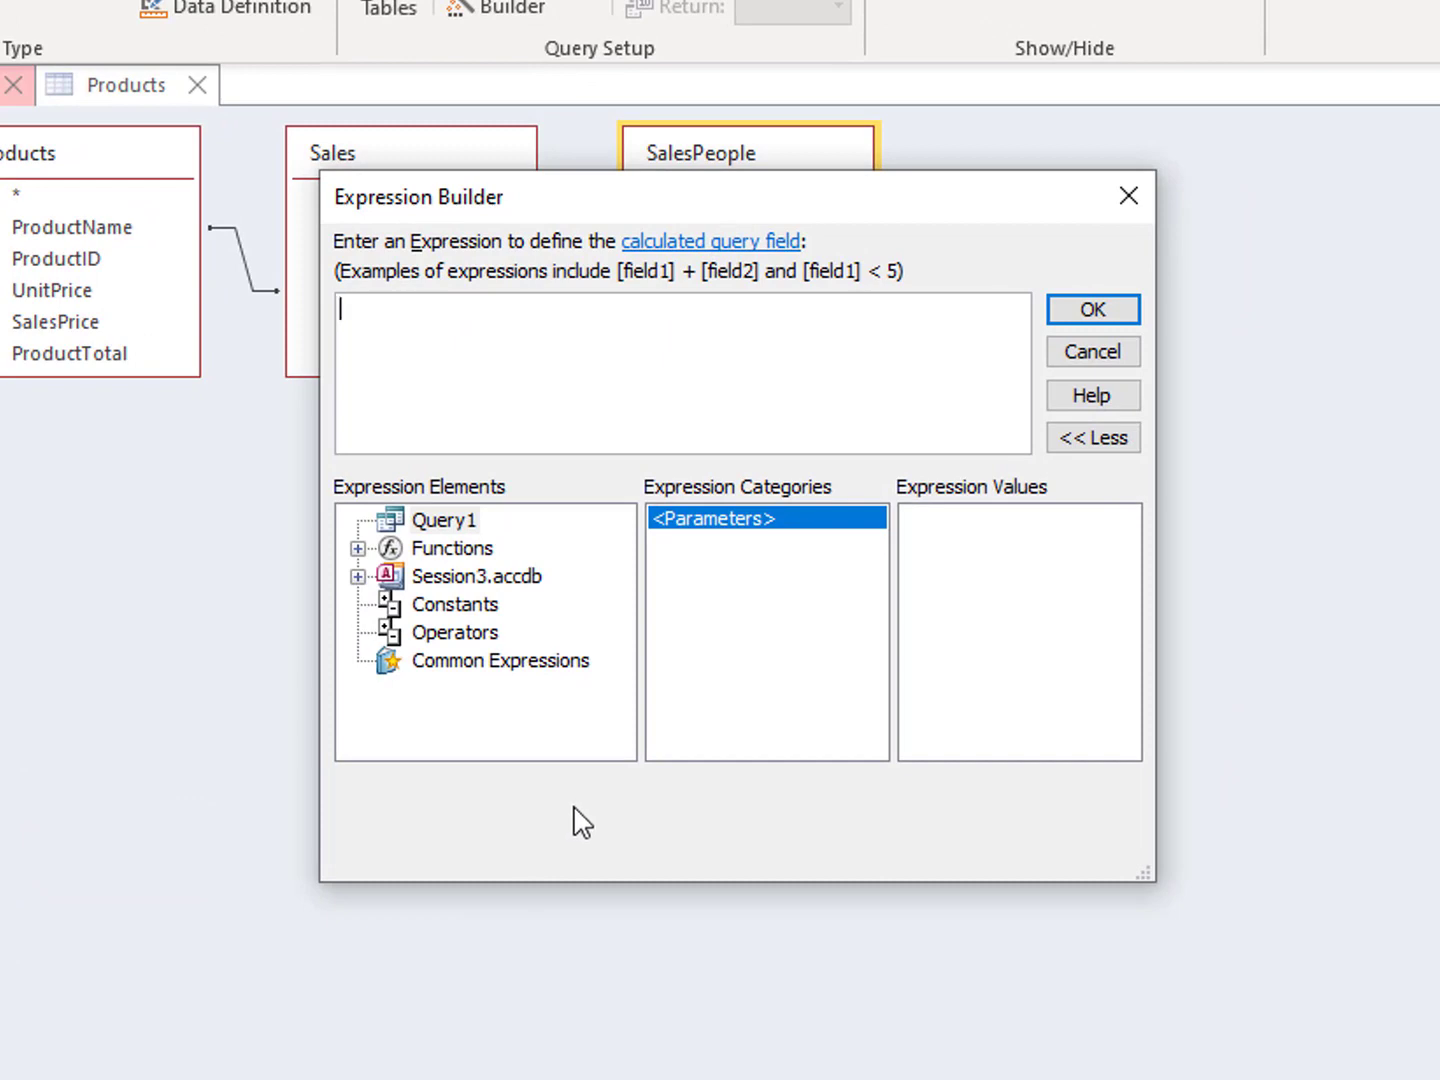
Step: Insert the built-in DateDiff function into the expression
click(479, 556)
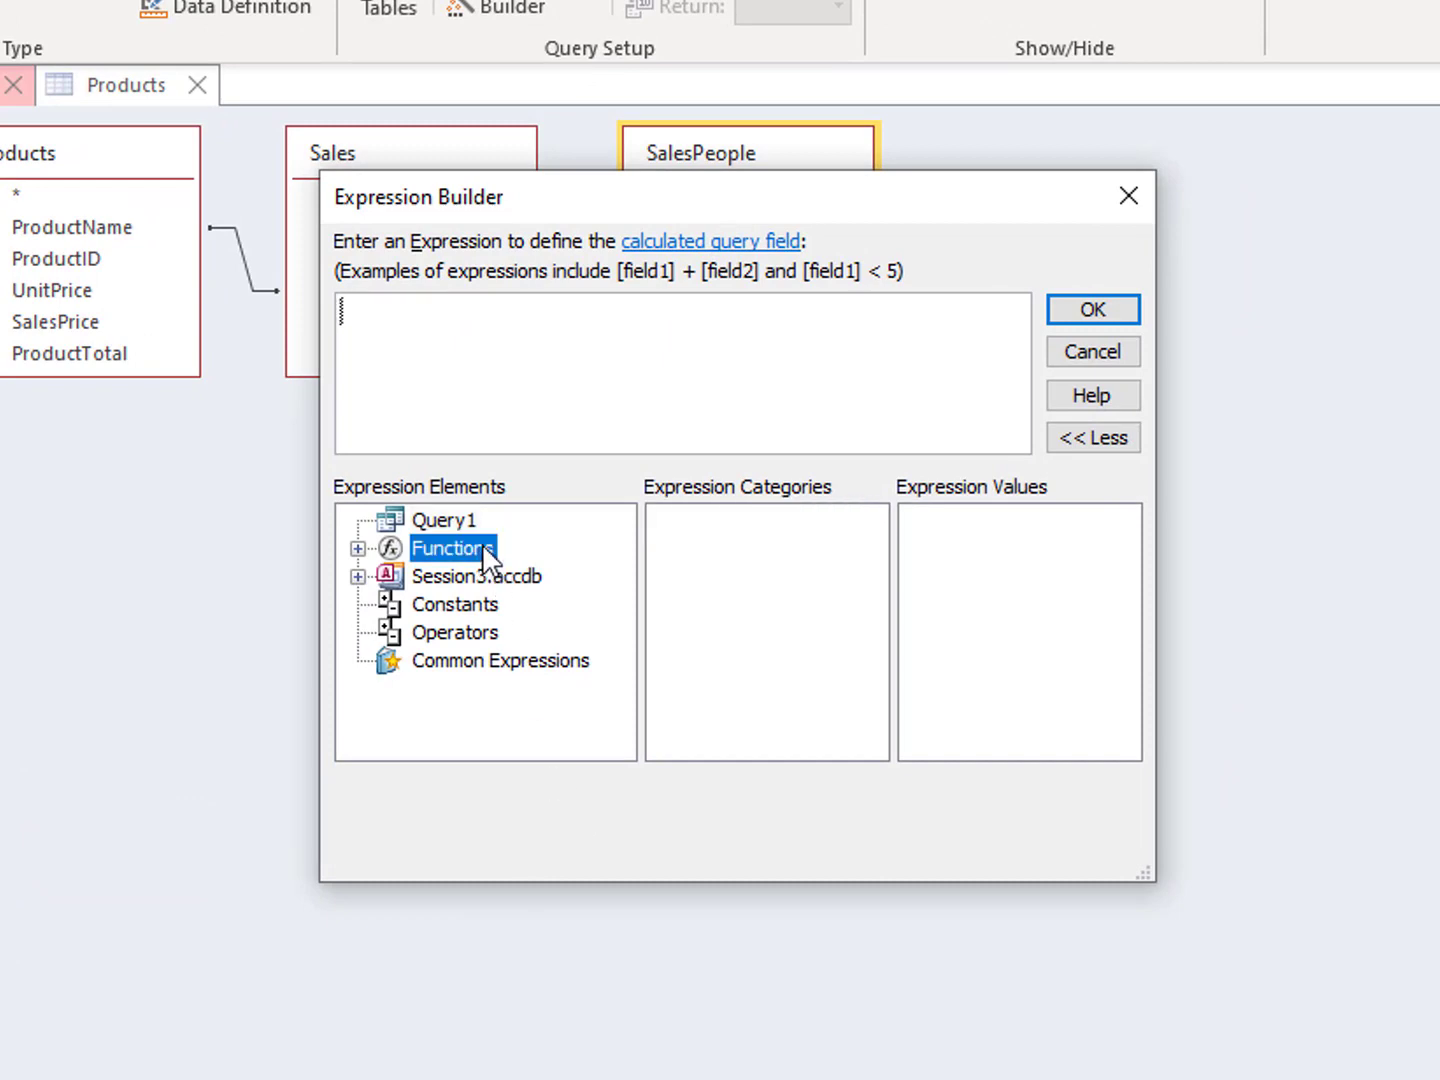
double_click(480, 550)
click(525, 577)
click(1054, 590)
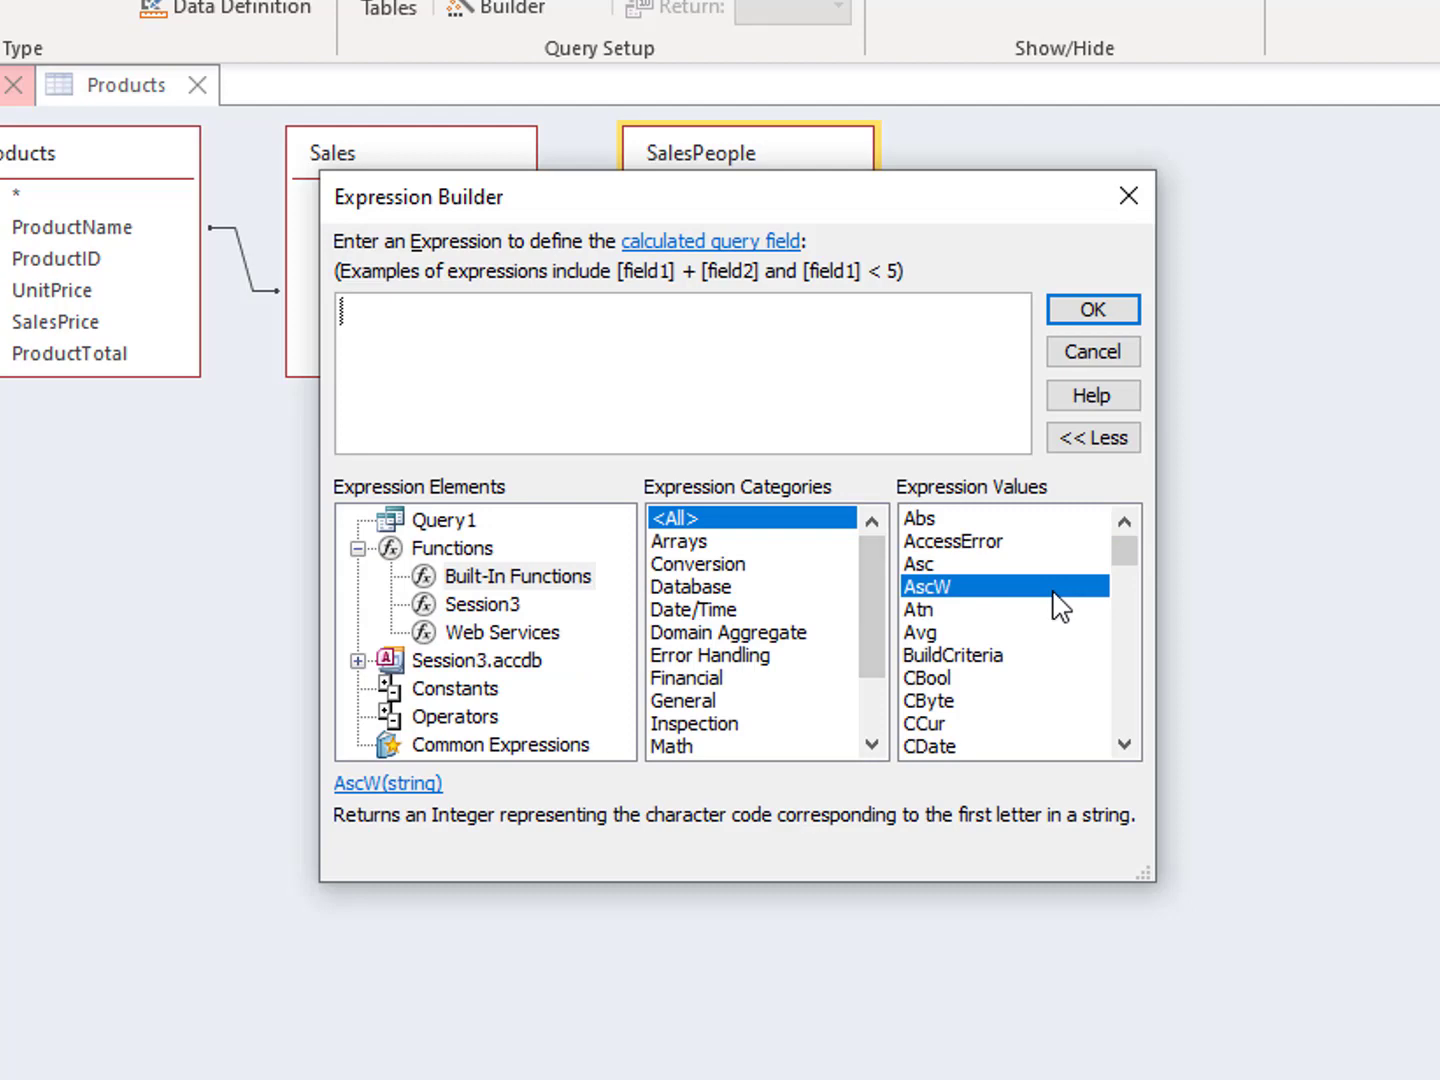
key(d)
key(Down)
key(Down)
key(Down)
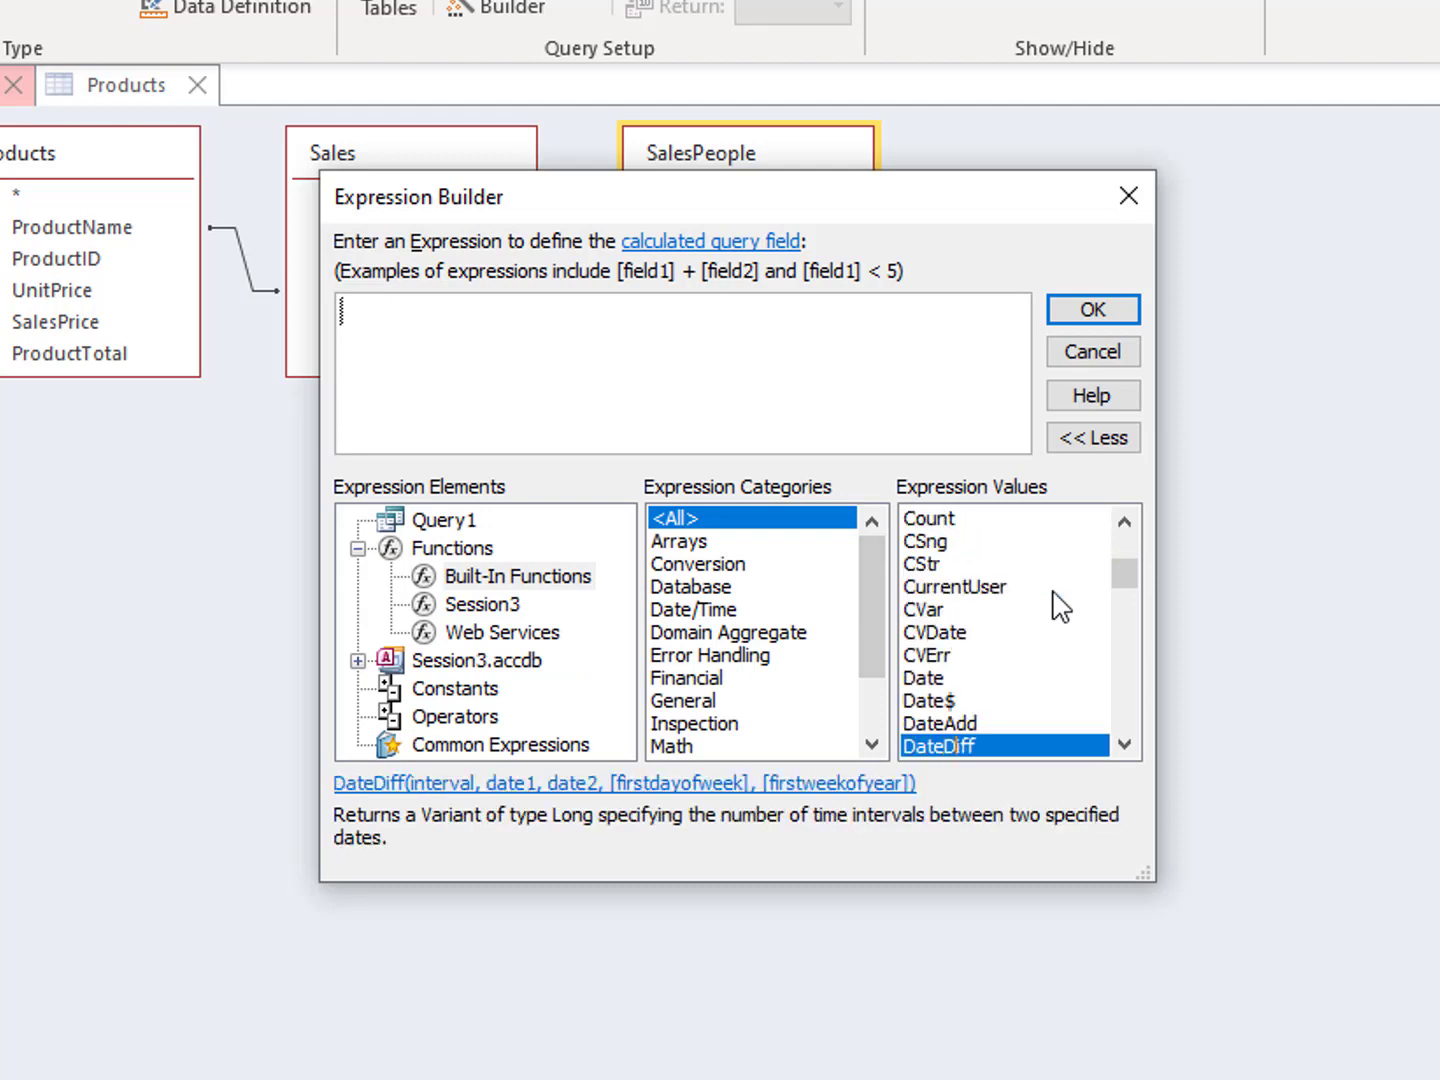
double_click(1004, 742)
Step: Set the DateDiff function's interval argument to "yyyy" in quotation marks
click(457, 307)
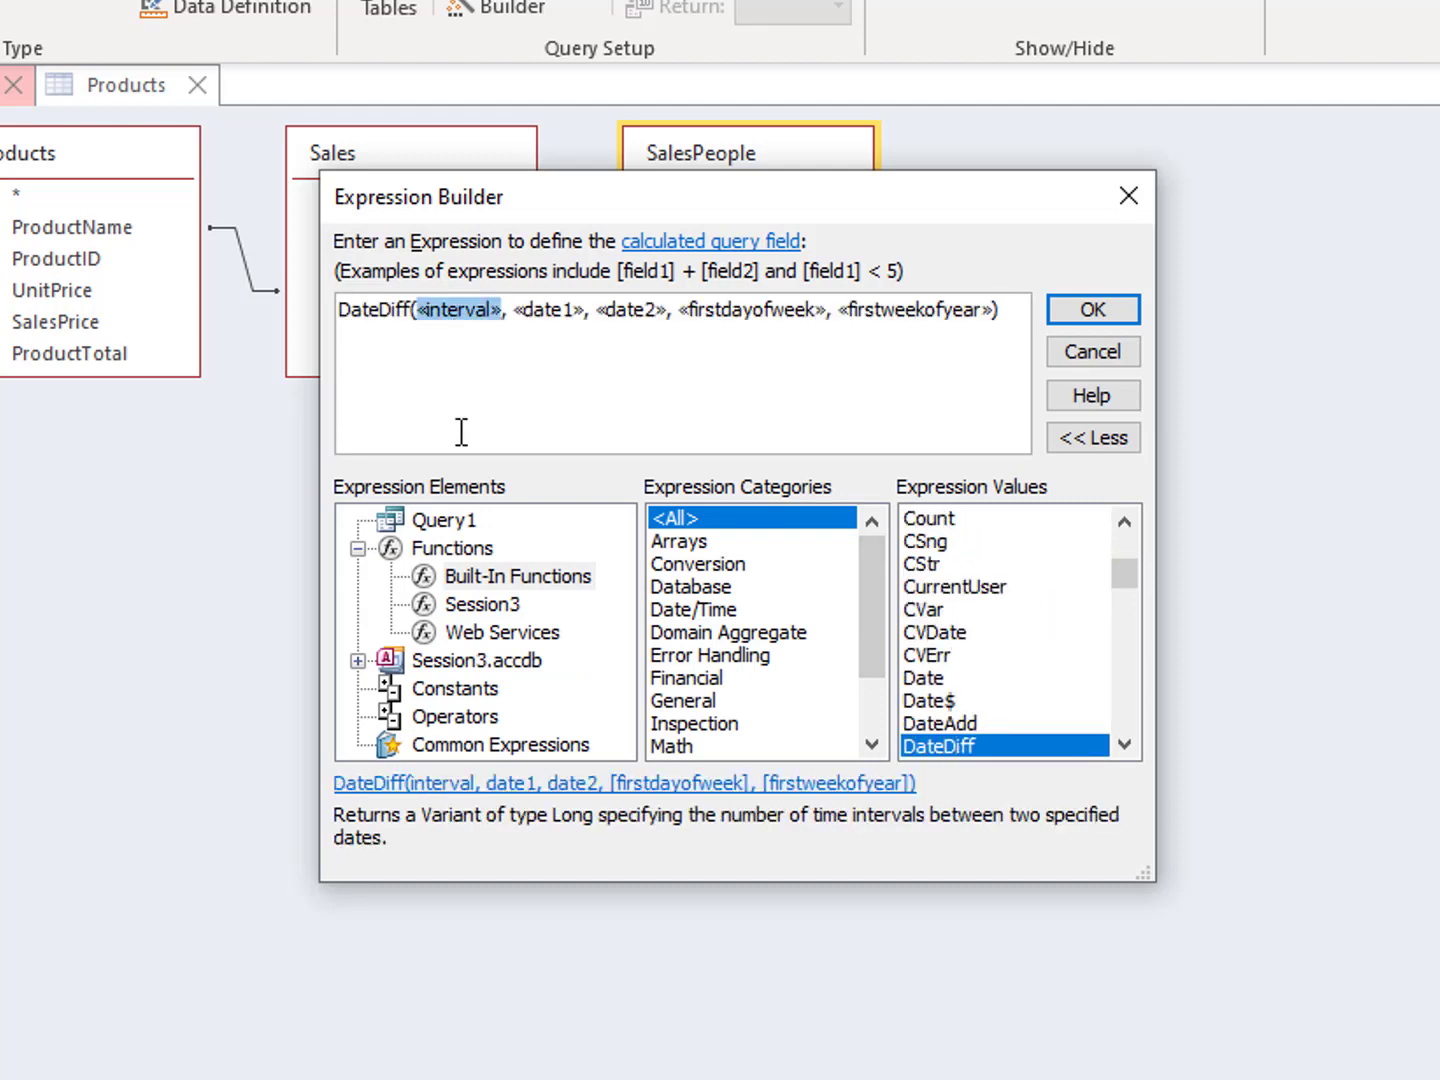
text("yyyy)
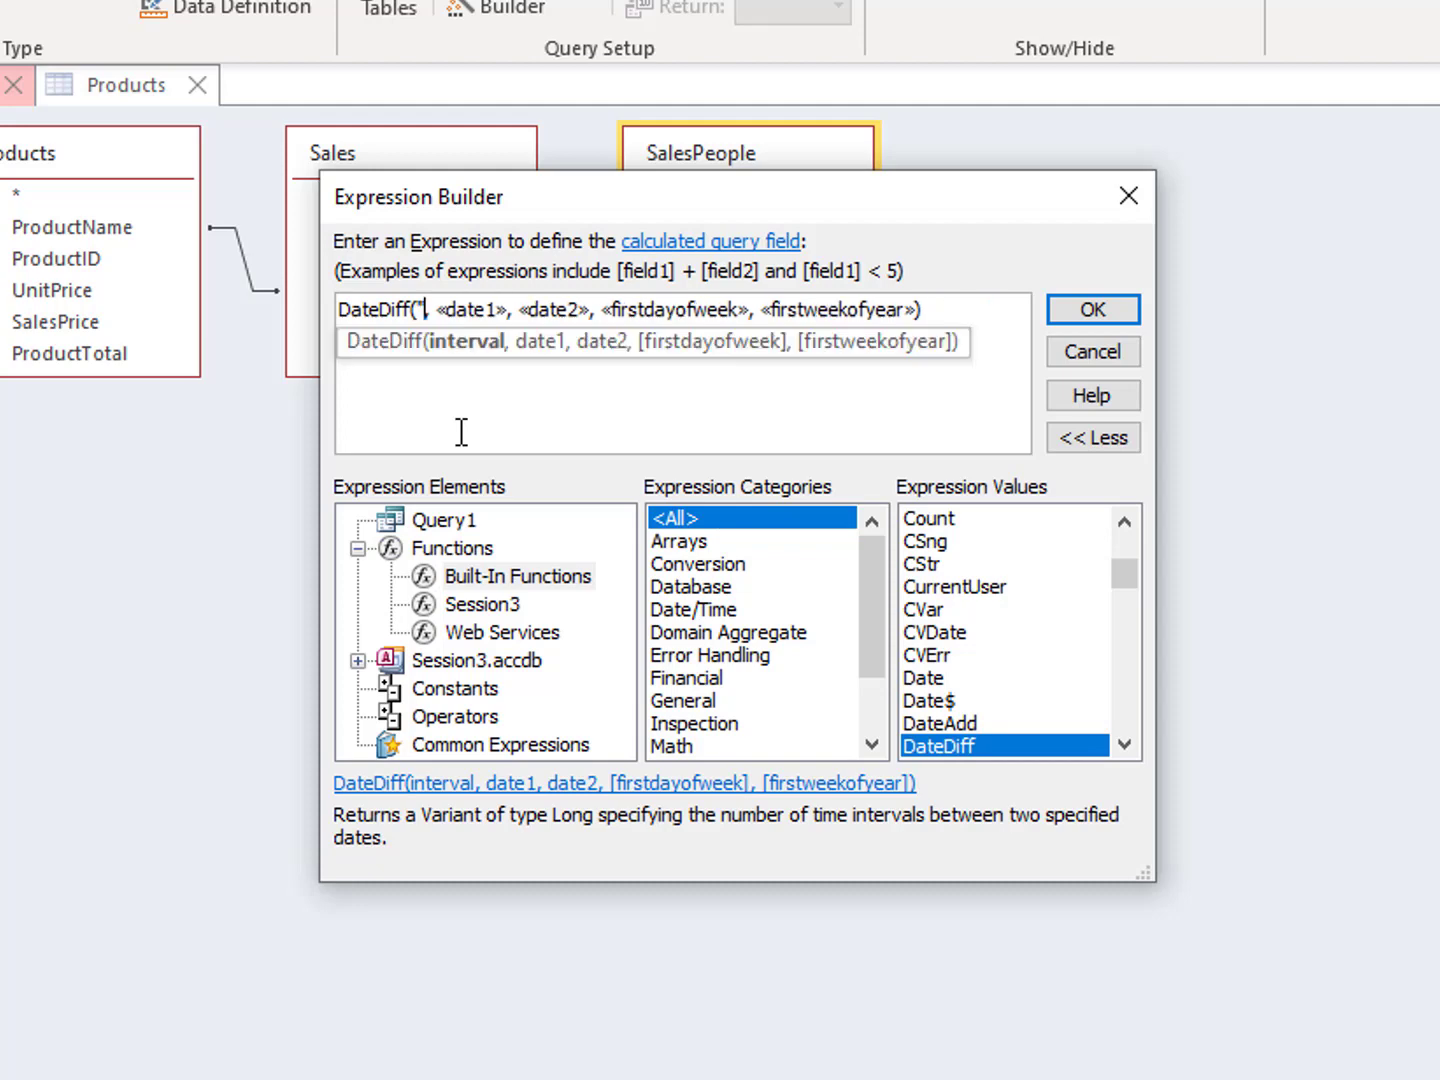
text(")
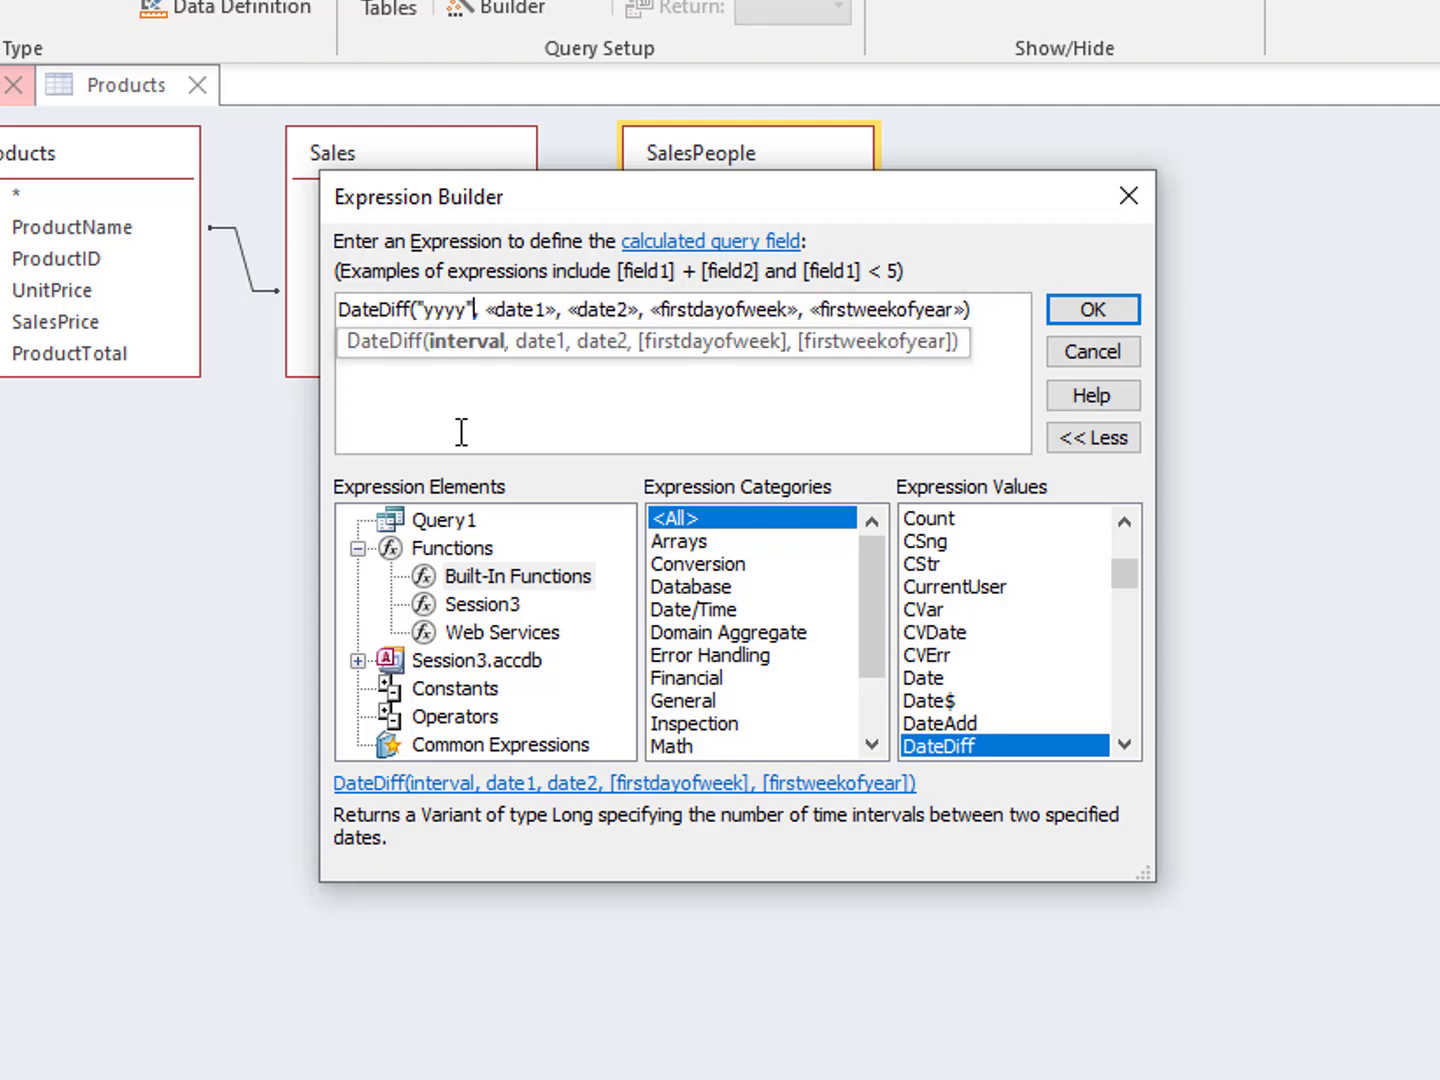
Step: Set the DateDiff function's date1 argument to StartDate from the SalesPeople table
click(519, 312)
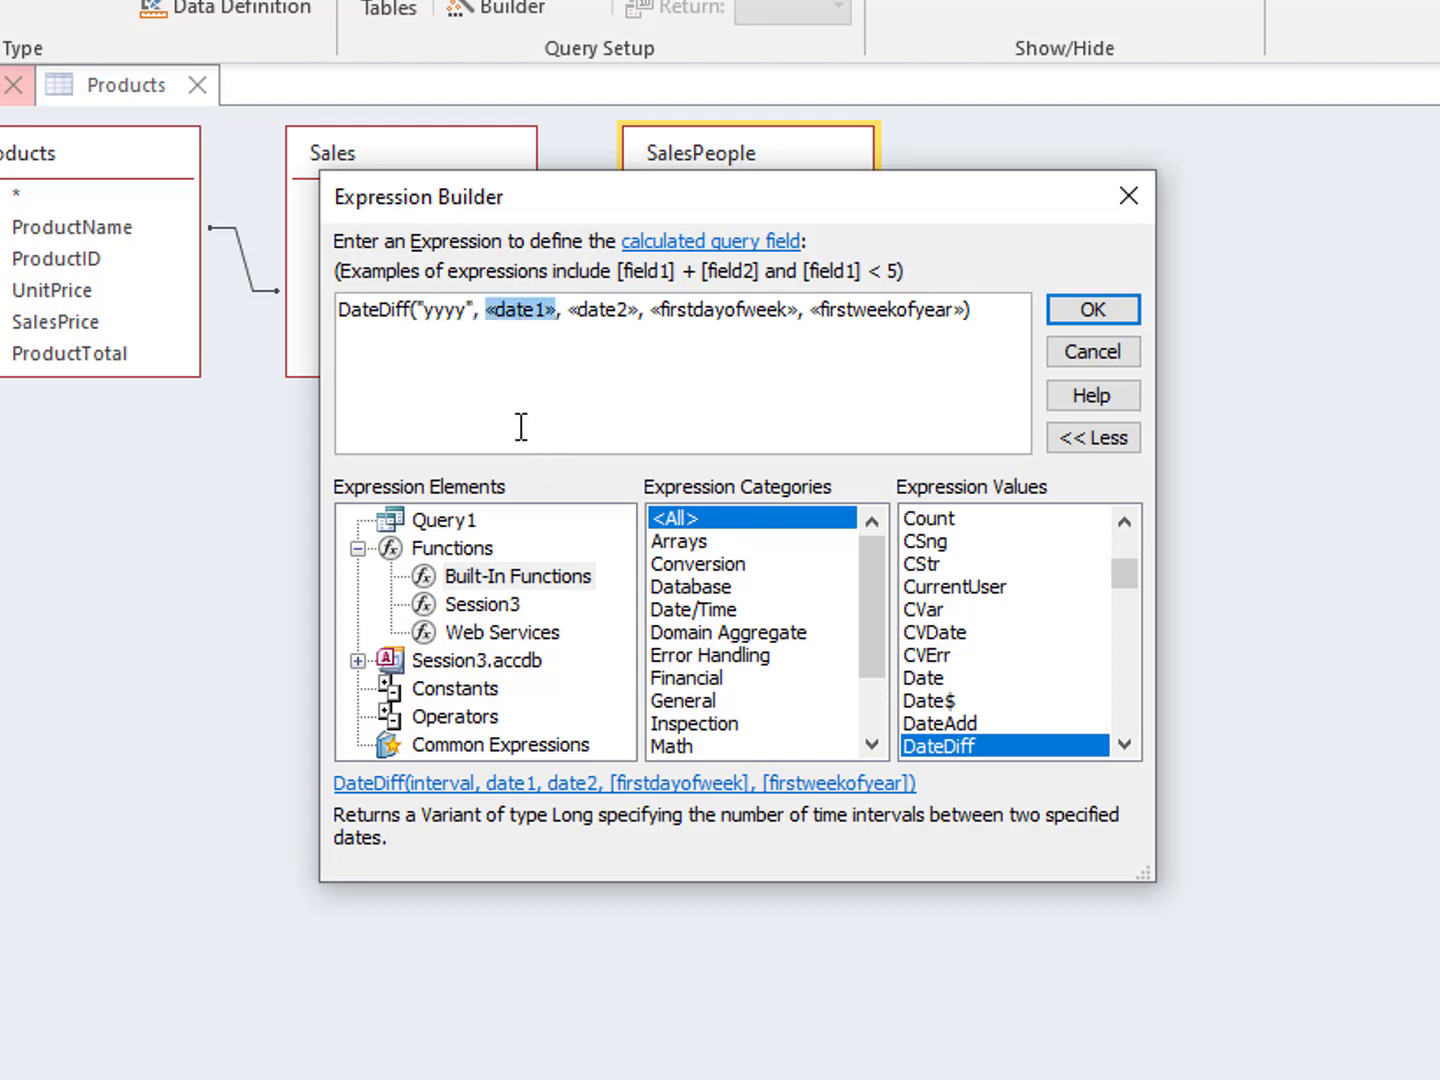
click(486, 666)
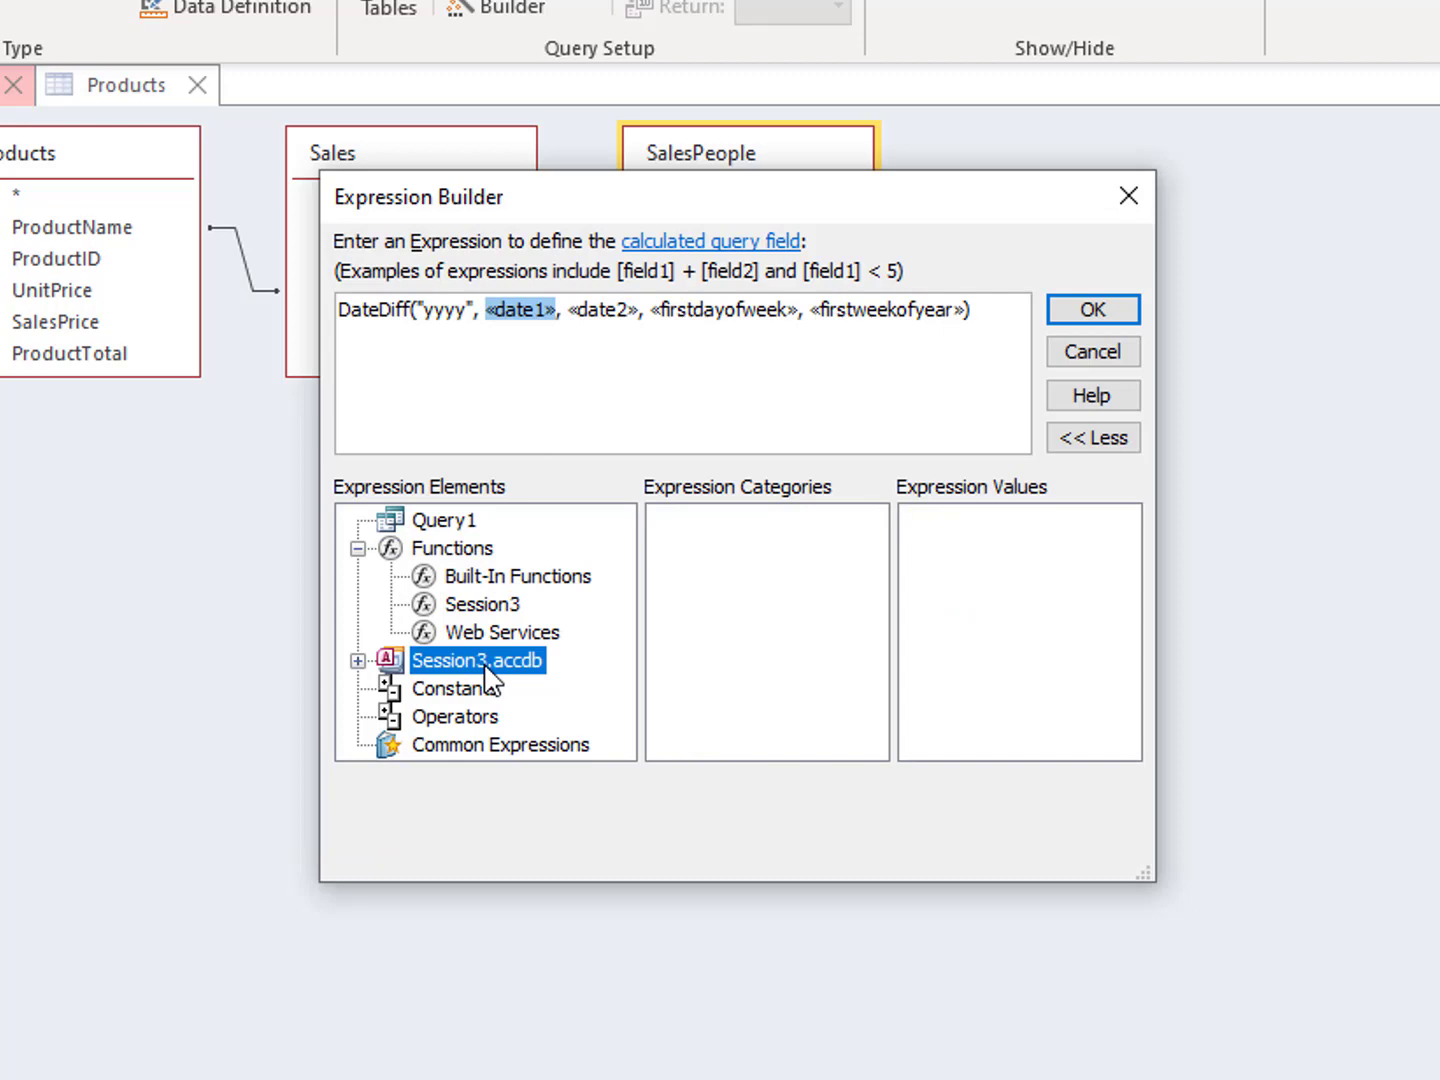
double_click(508, 668)
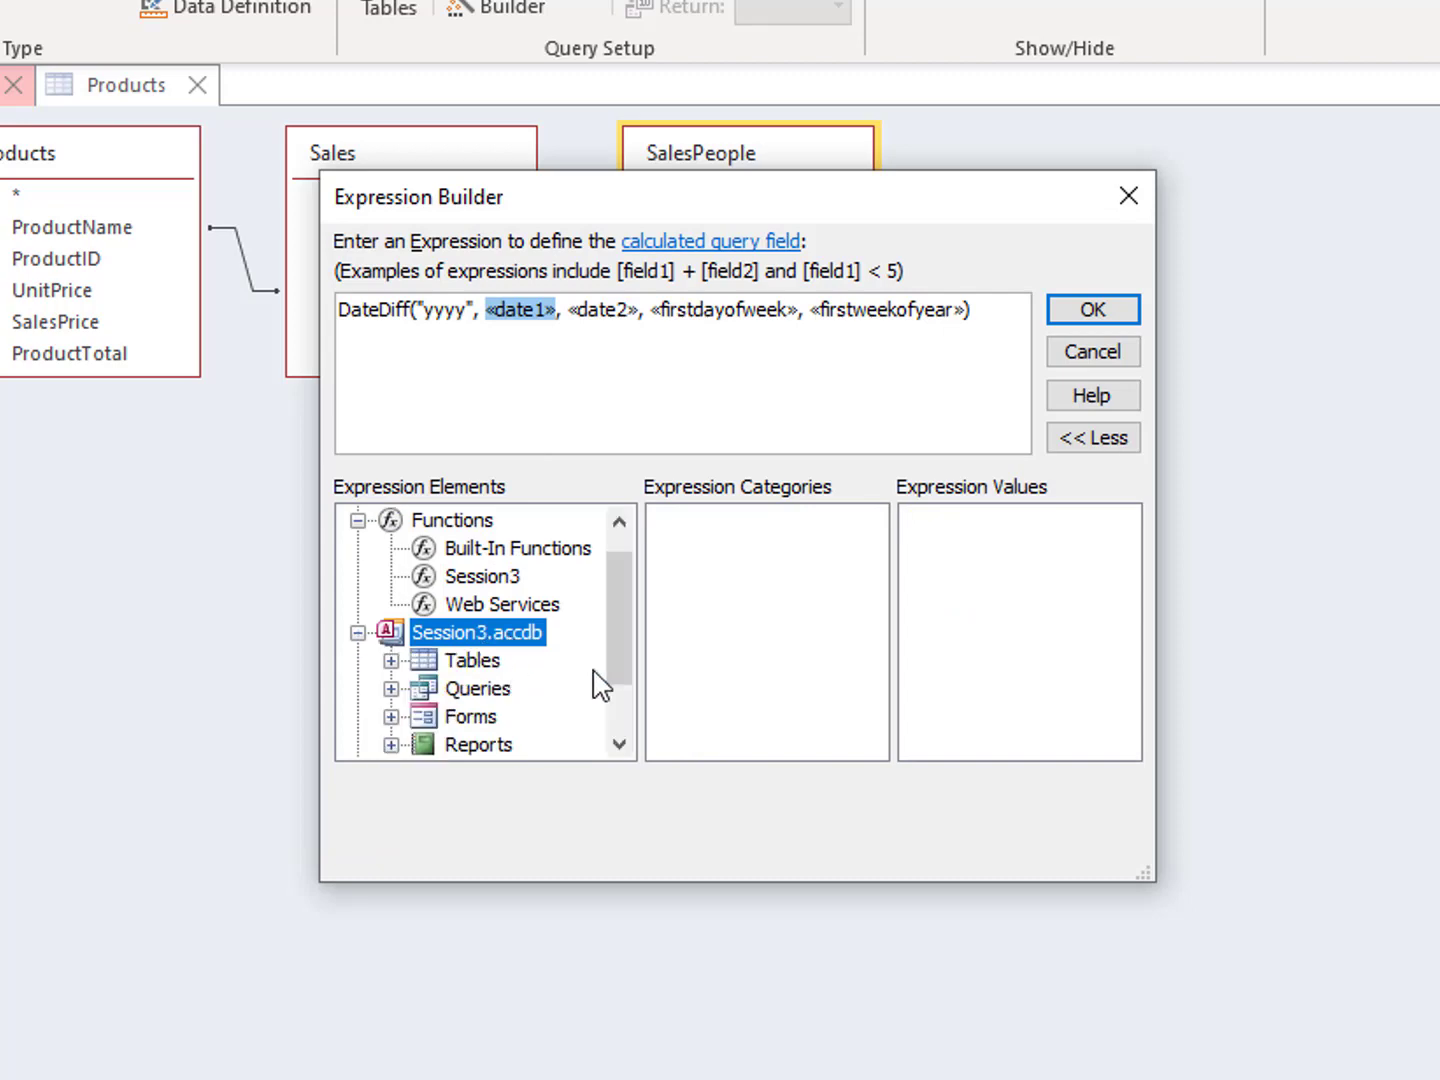
double_click(470, 664)
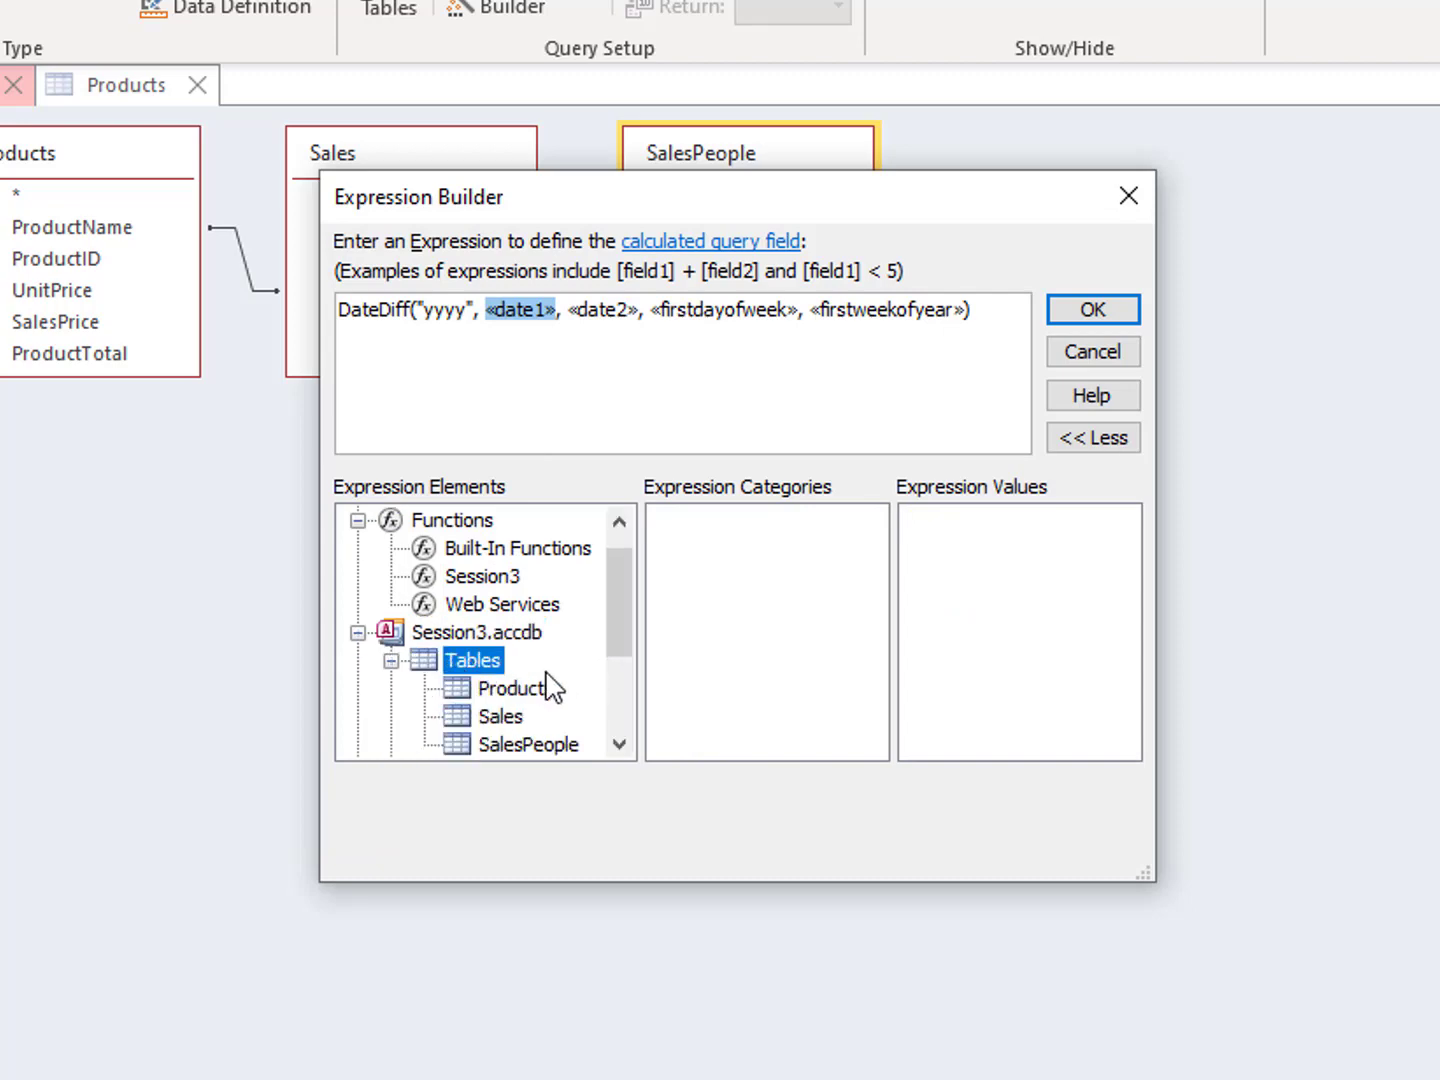
click(540, 744)
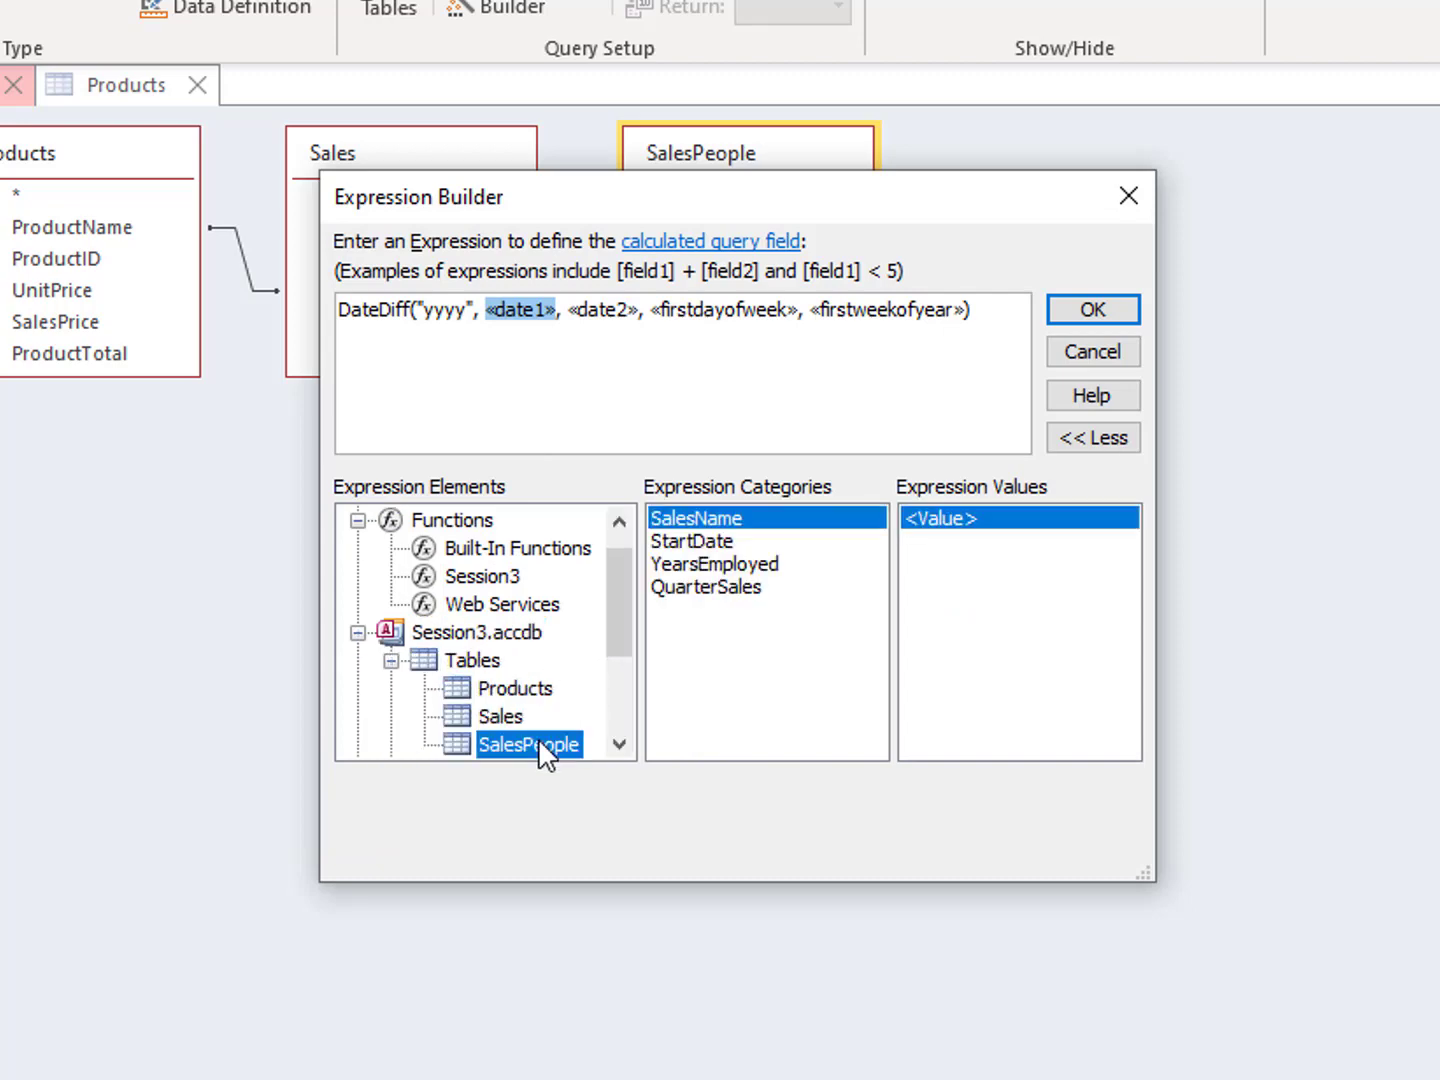
double_click(714, 542)
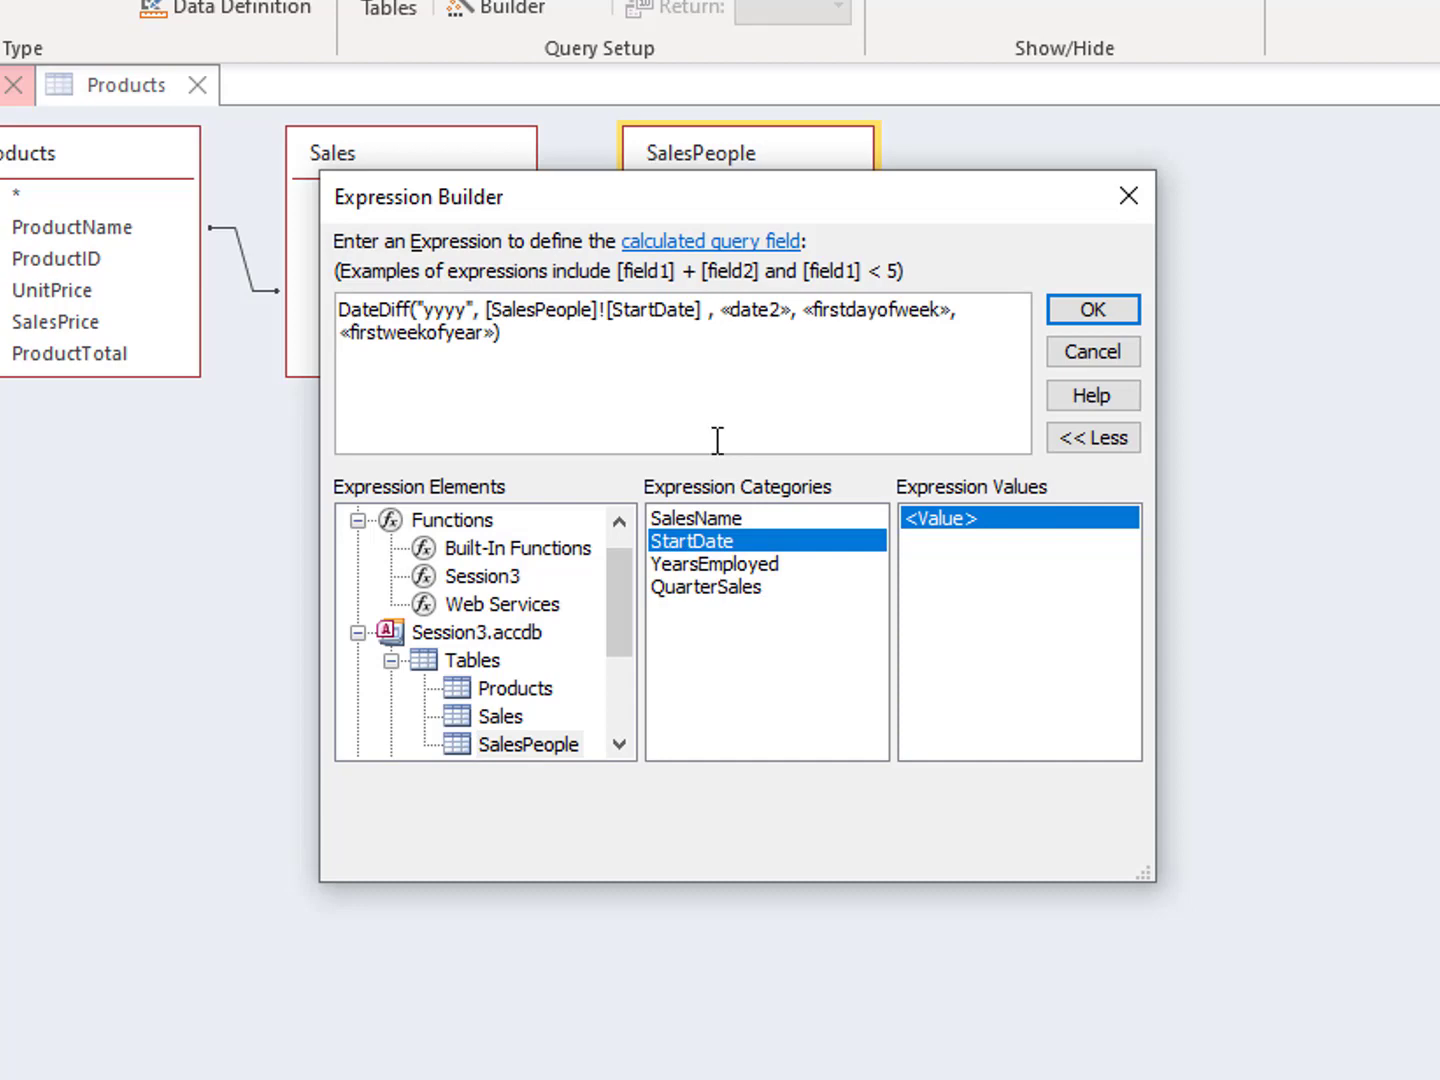
Step: Set the DateDiff function's date2 argument to #12/31/2019#
click(742, 312)
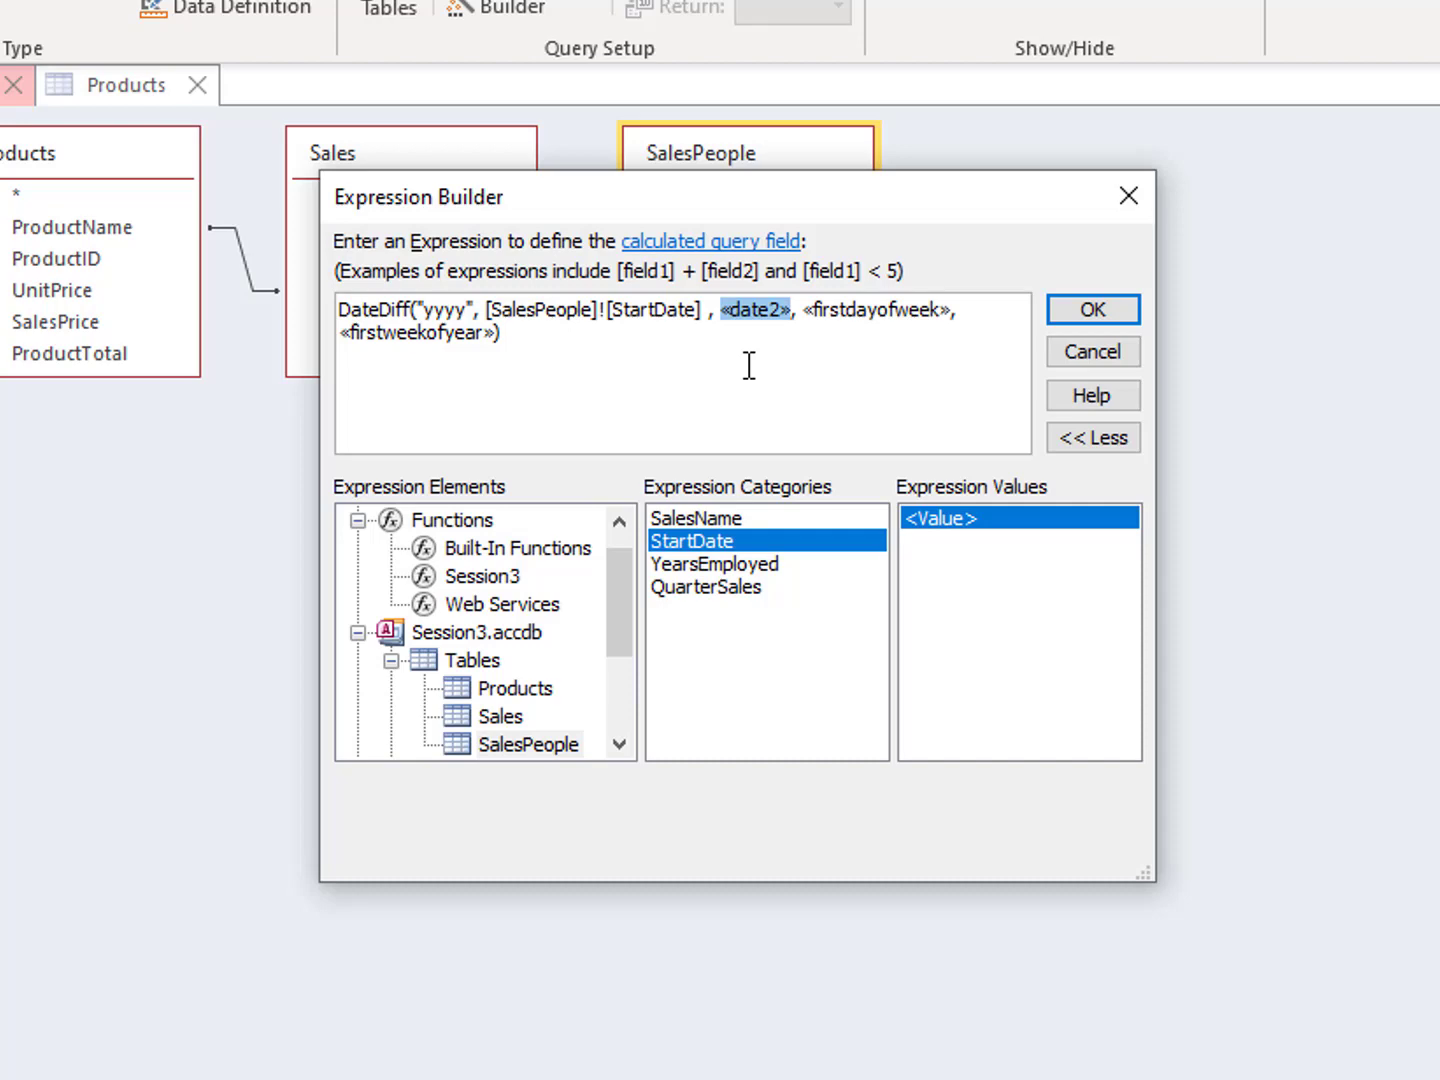
text(#12/31/)
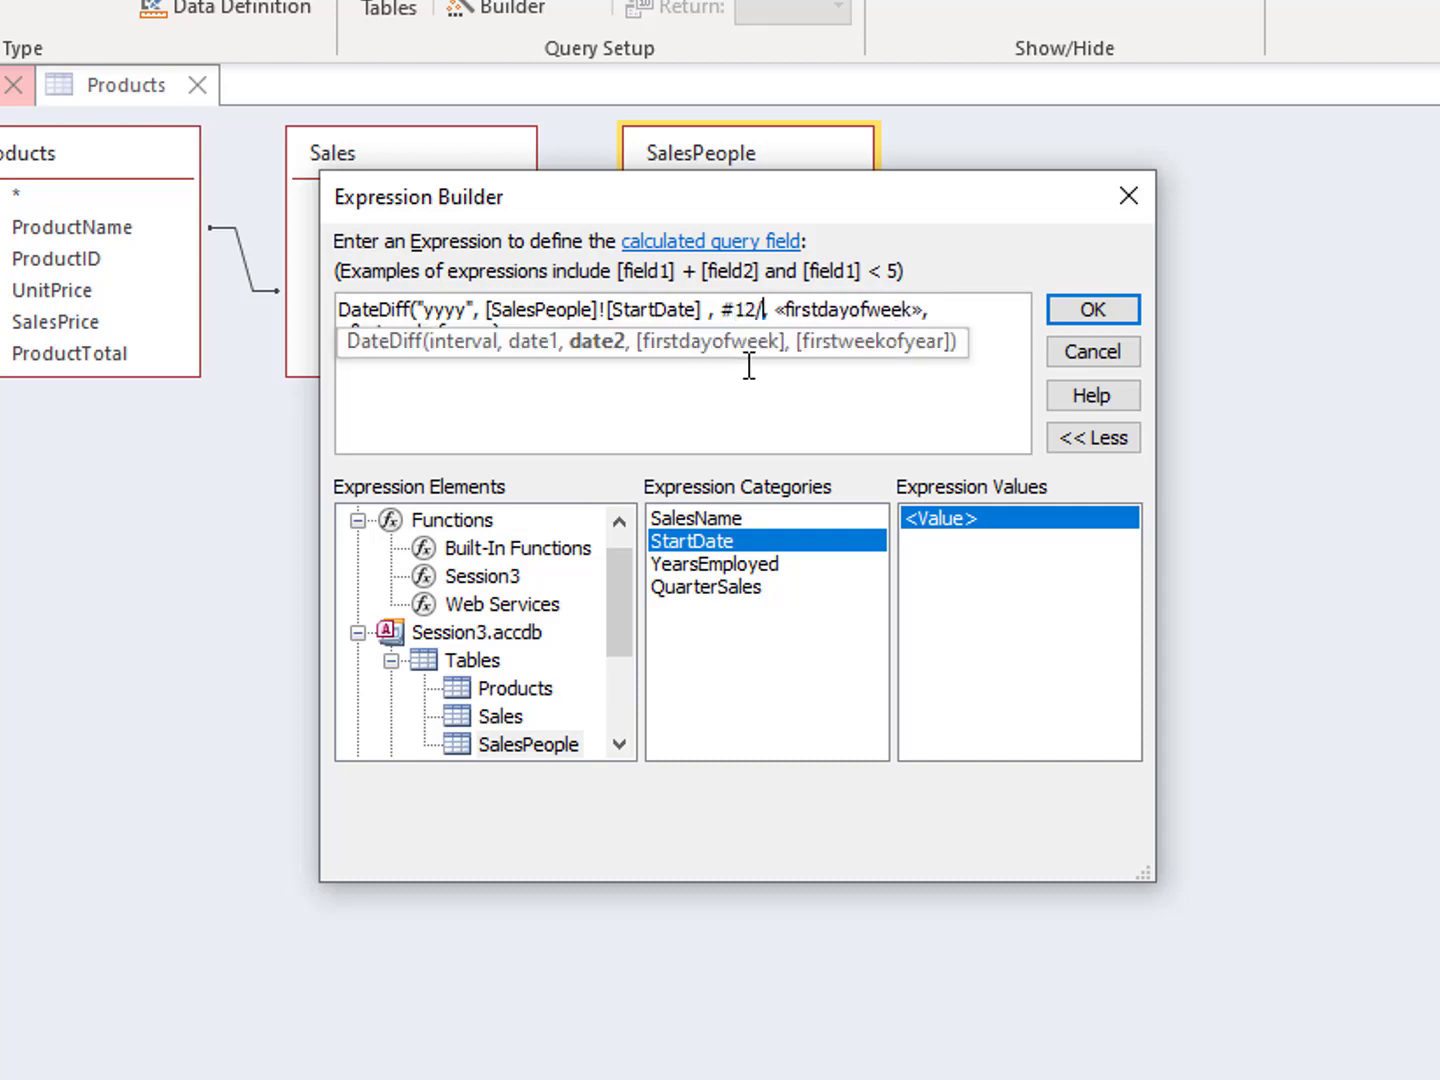
text(2019)
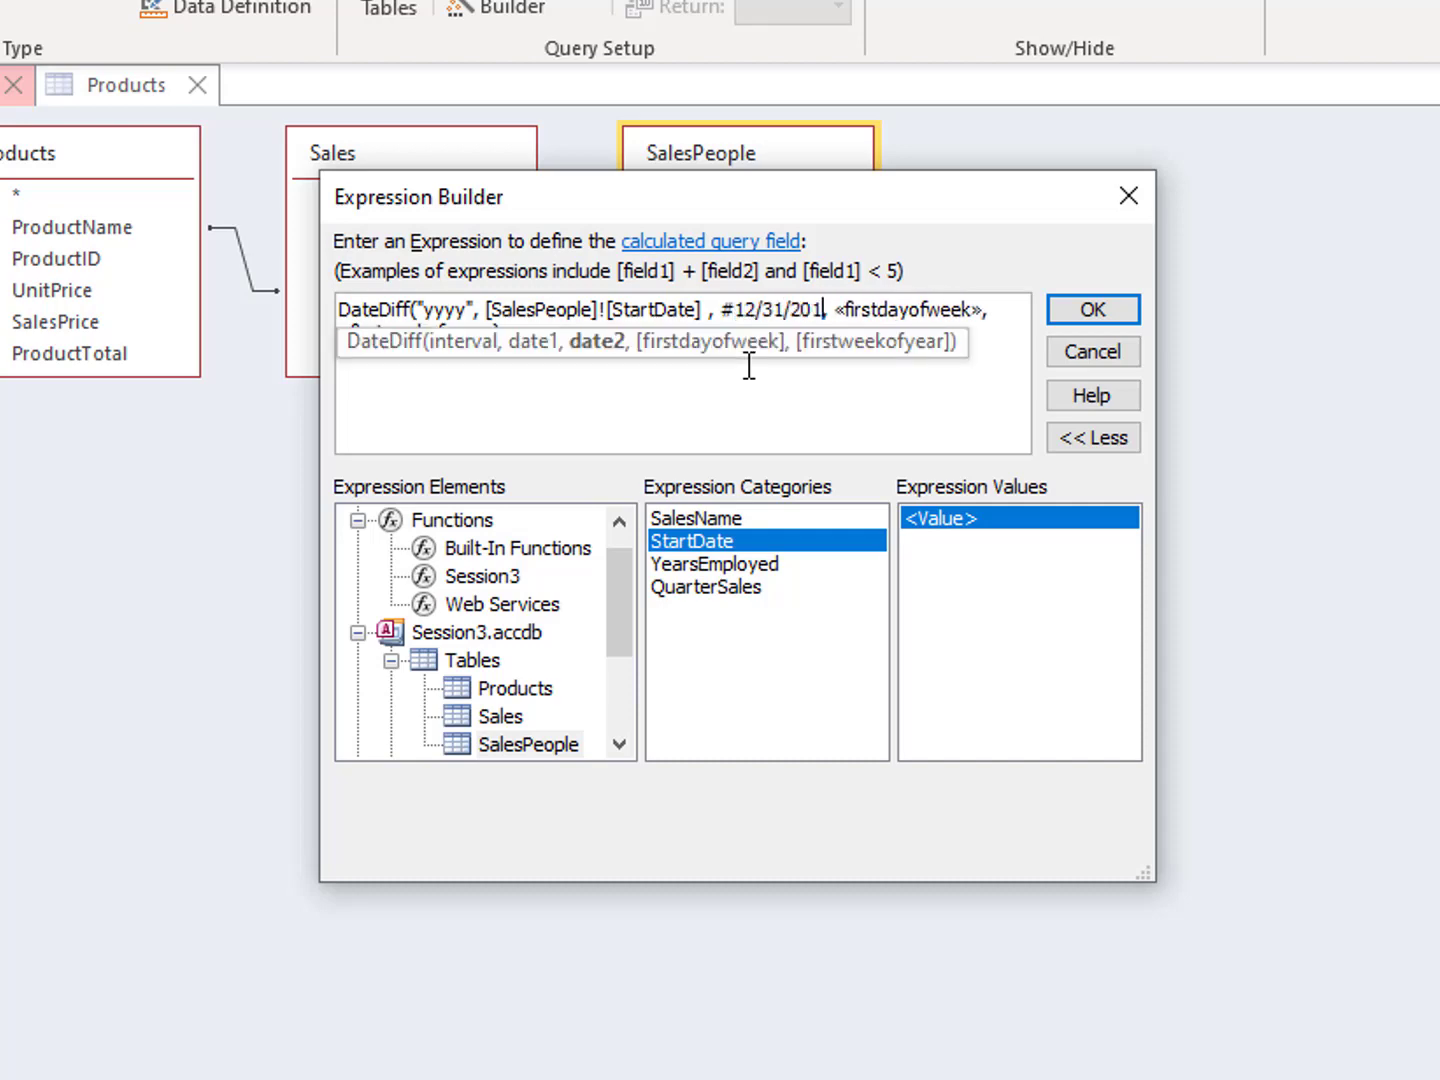
text(#,)
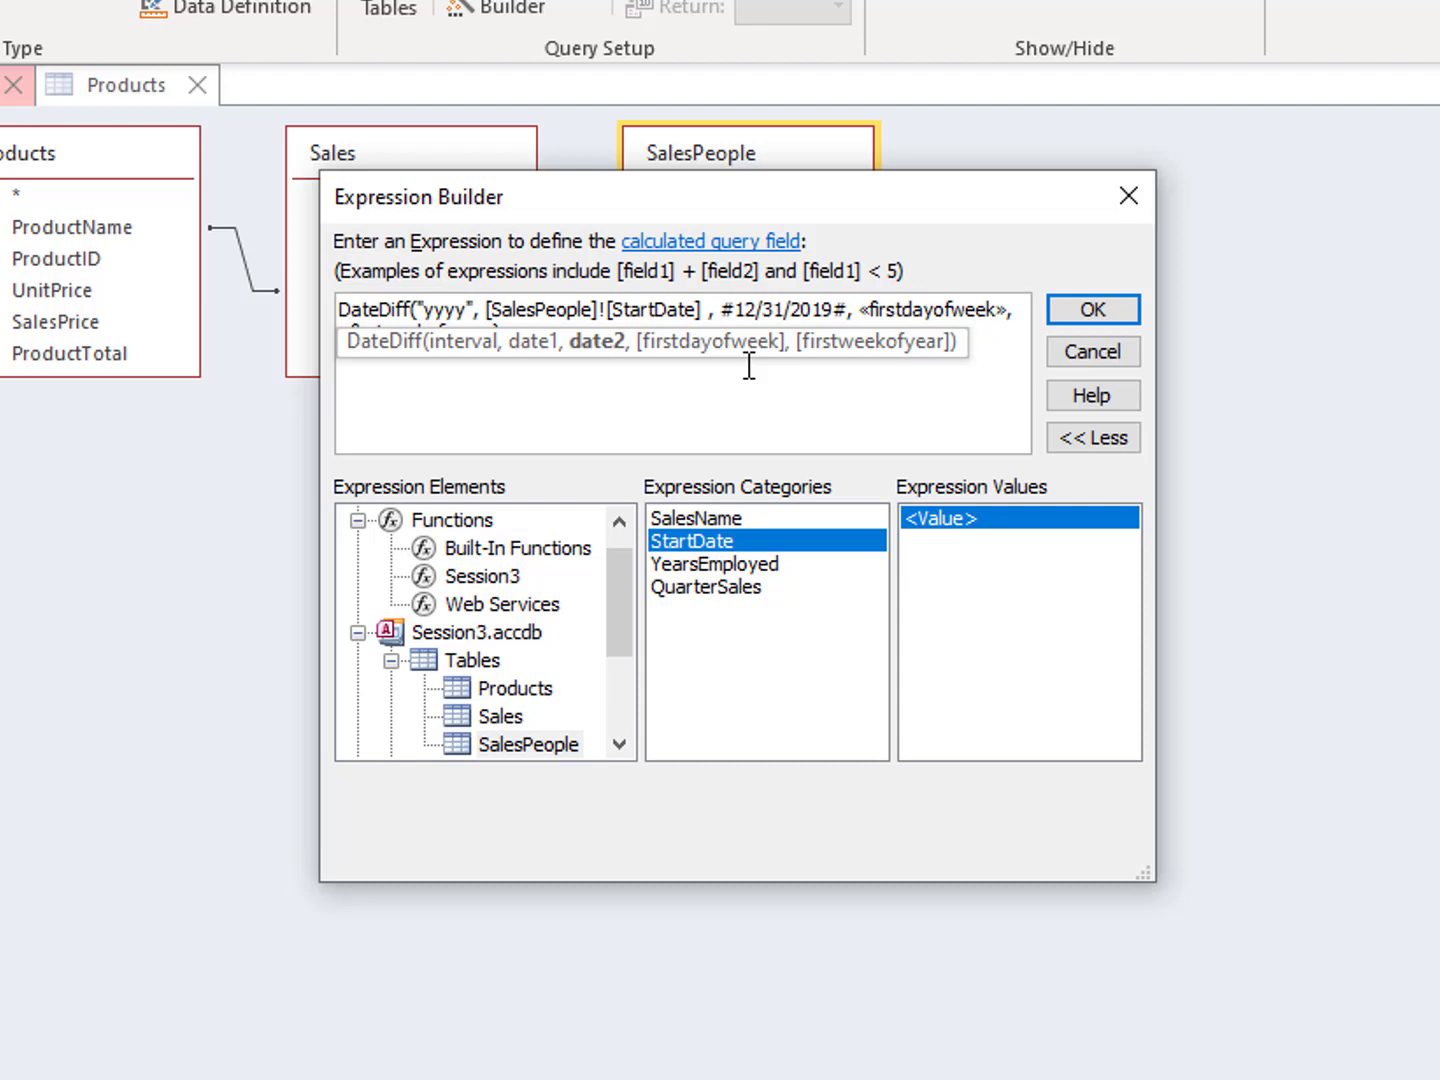
Step: Remove the firstdayofweek and firstweekofyear arguments with their extra commas, and accept the DateDiff expression for YearsEmployed's update
click(886, 309)
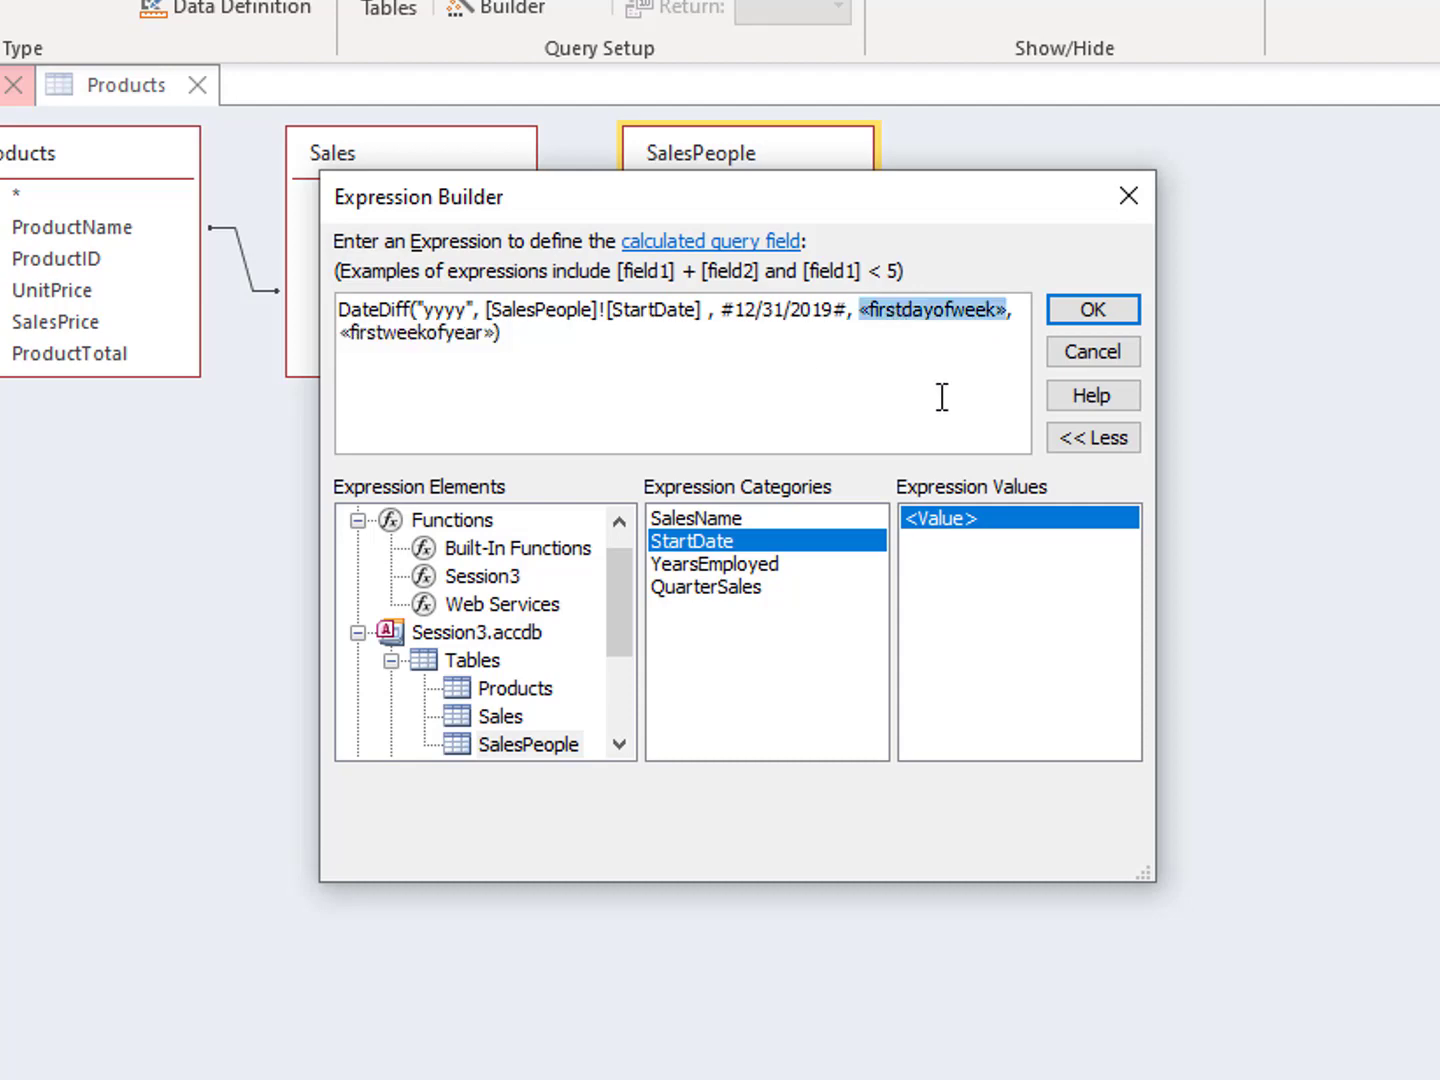
key(Delete)
click(428, 333)
key(Delete)
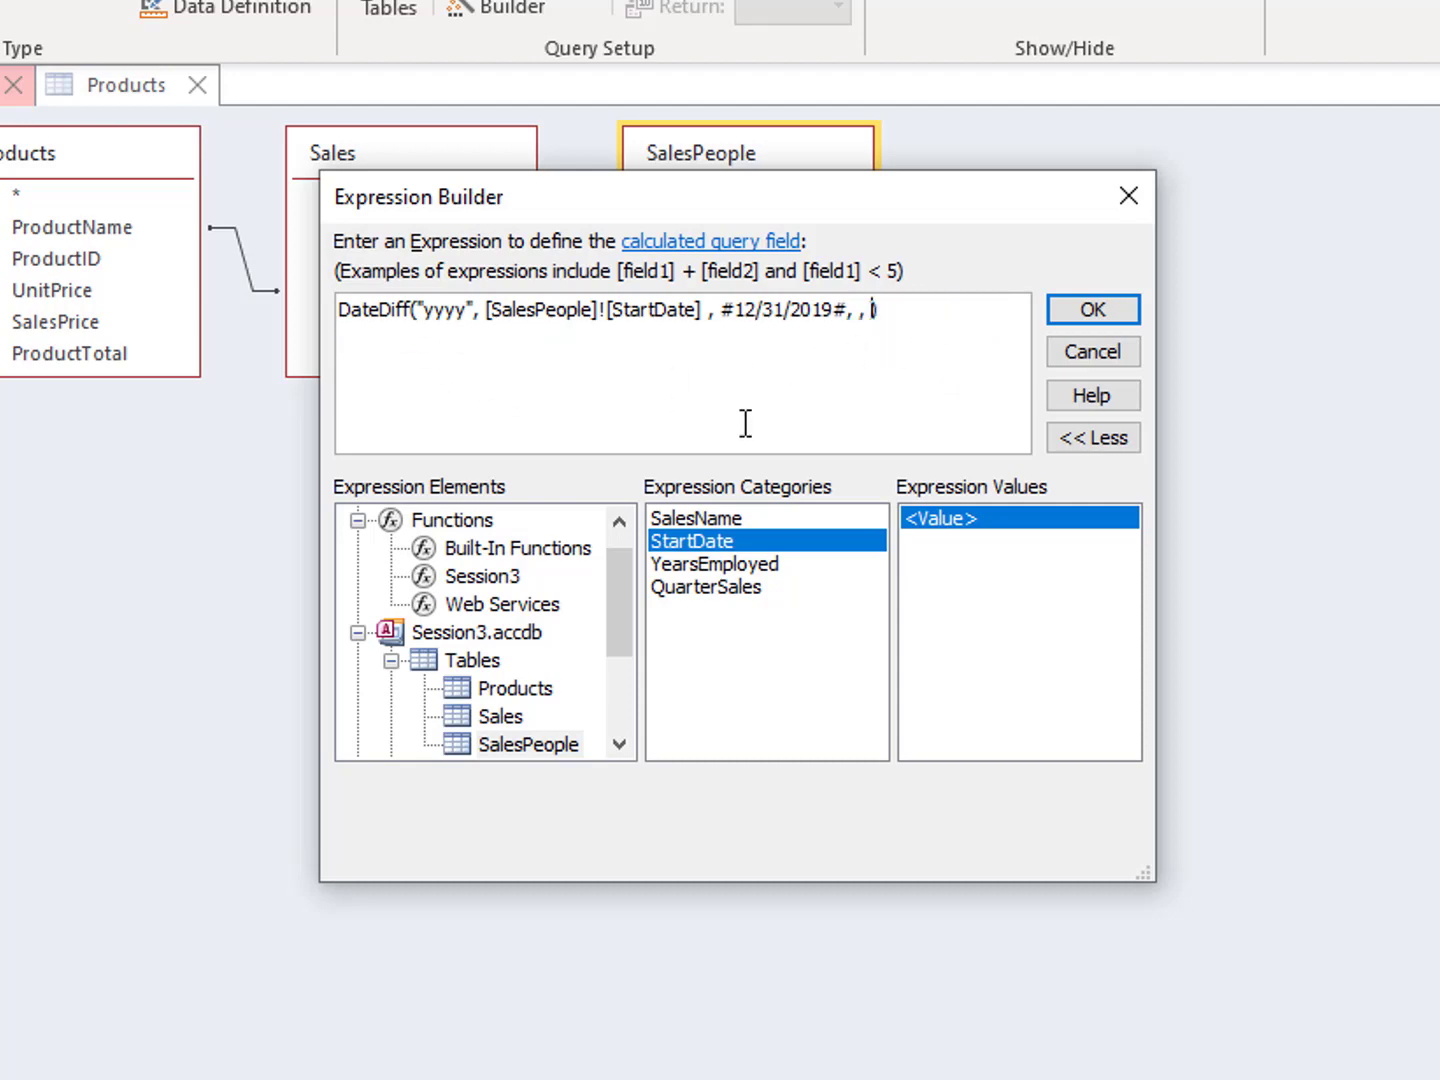
key(BackSpace)
key(BackSpace)
key(BackSpace)
key(BackSpace)
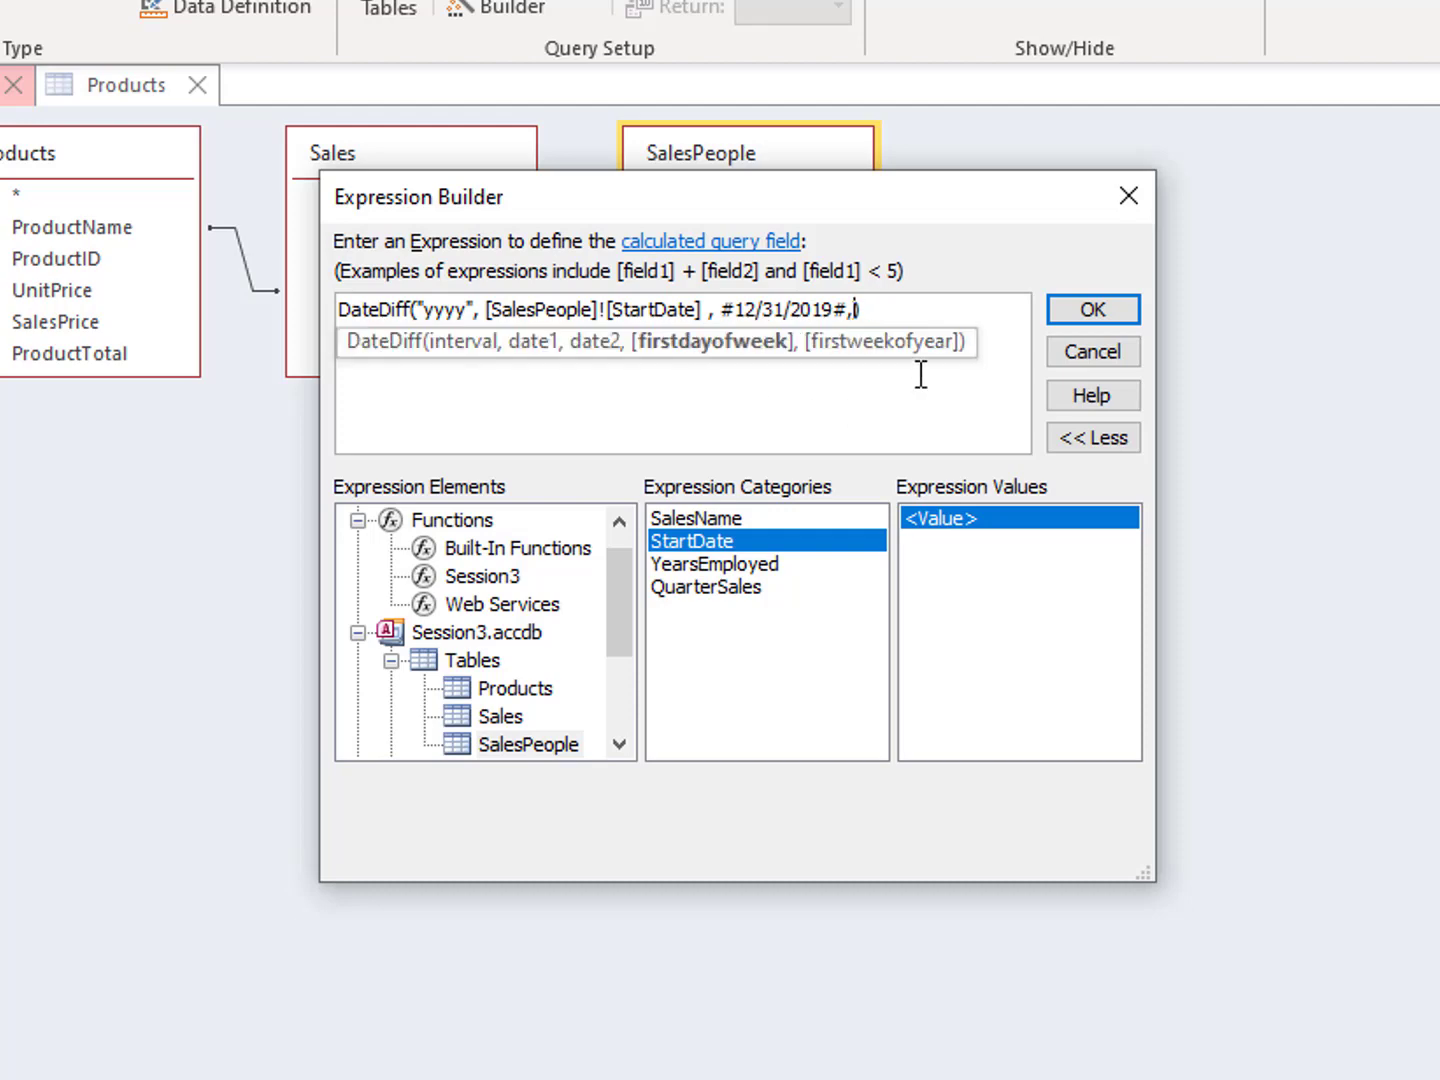
click(910, 309)
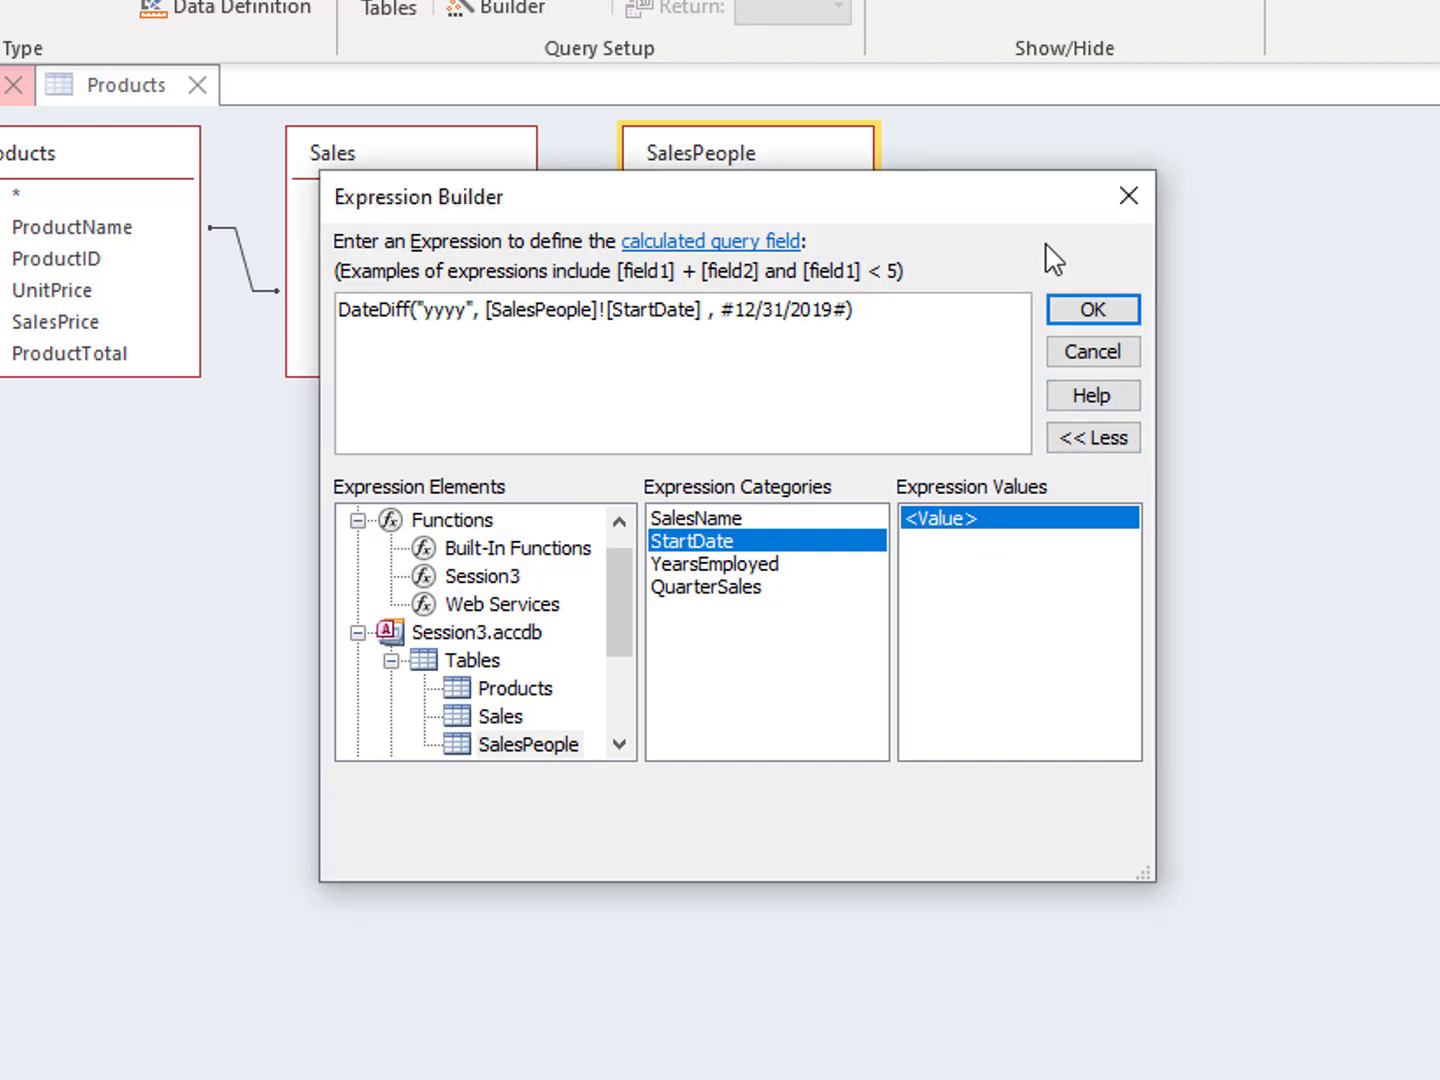
click(1113, 312)
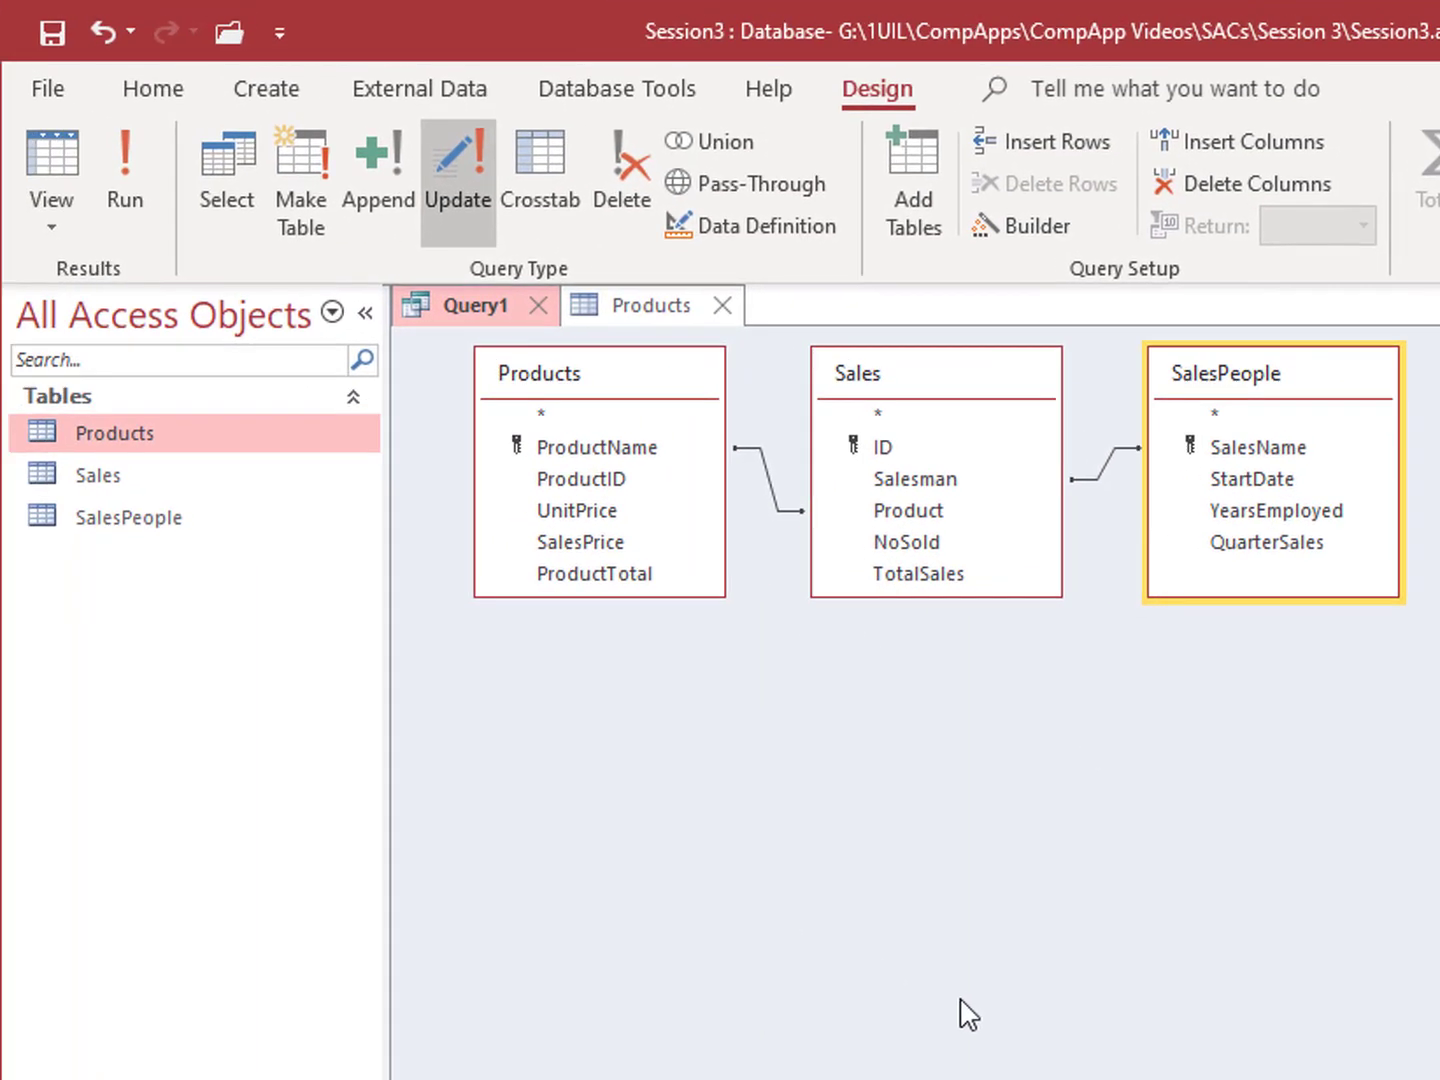
Step: Run the update query, accept updating the records, and check YearsEmployed in the query's Datasheet View and the SalesPeople table
click(125, 170)
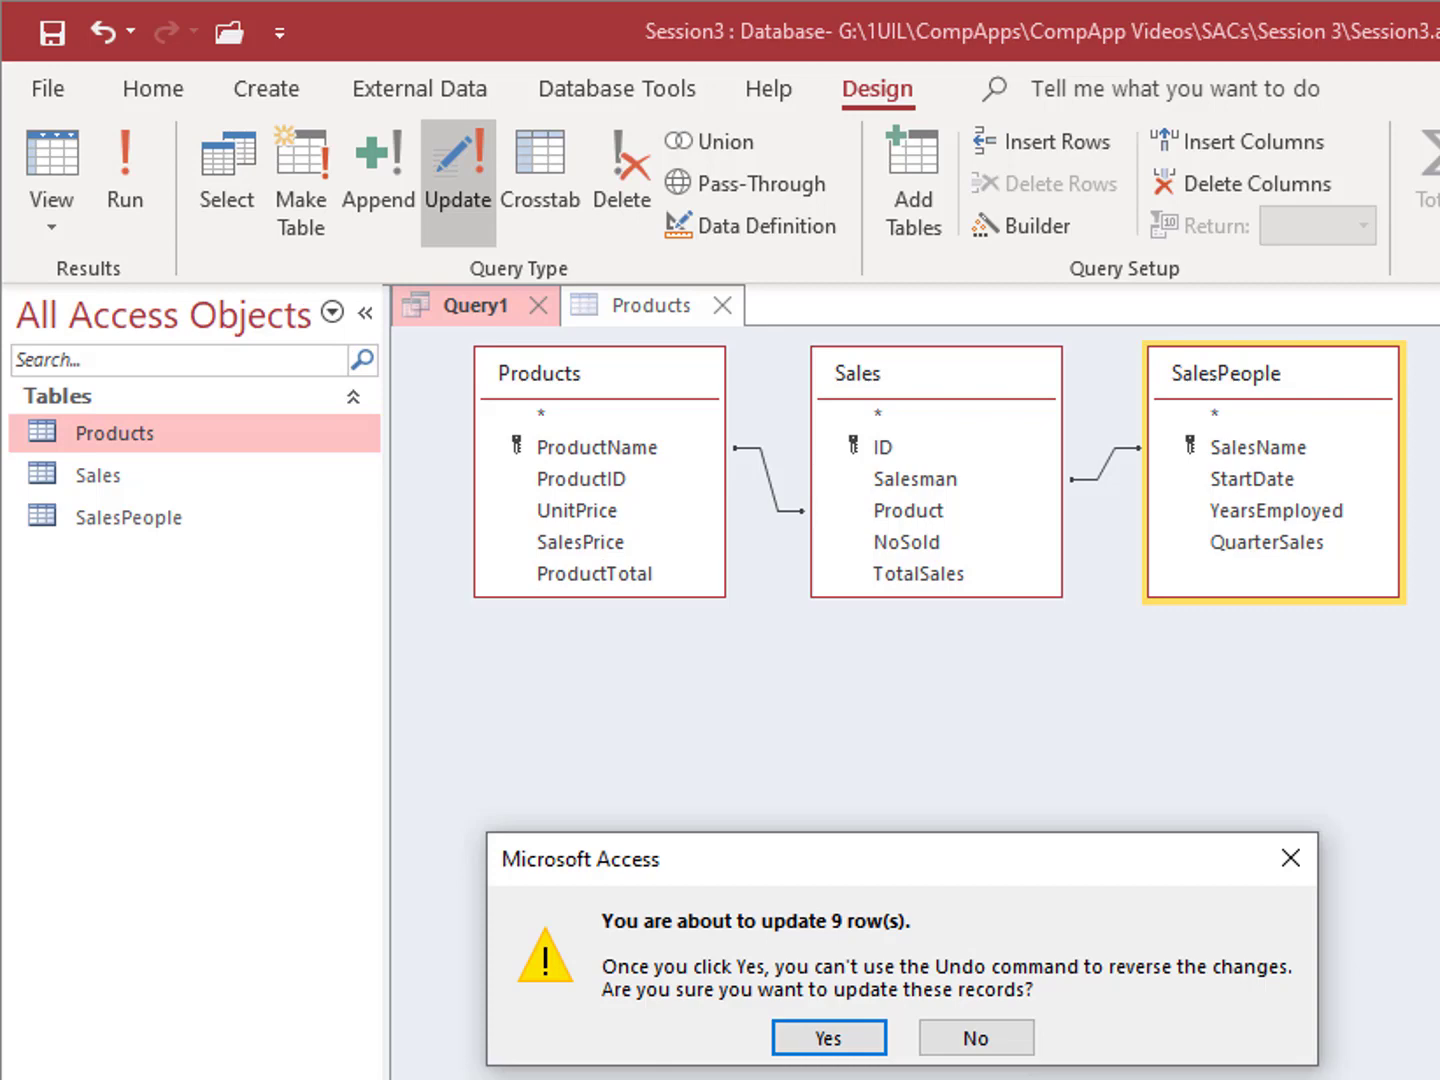
click(843, 1045)
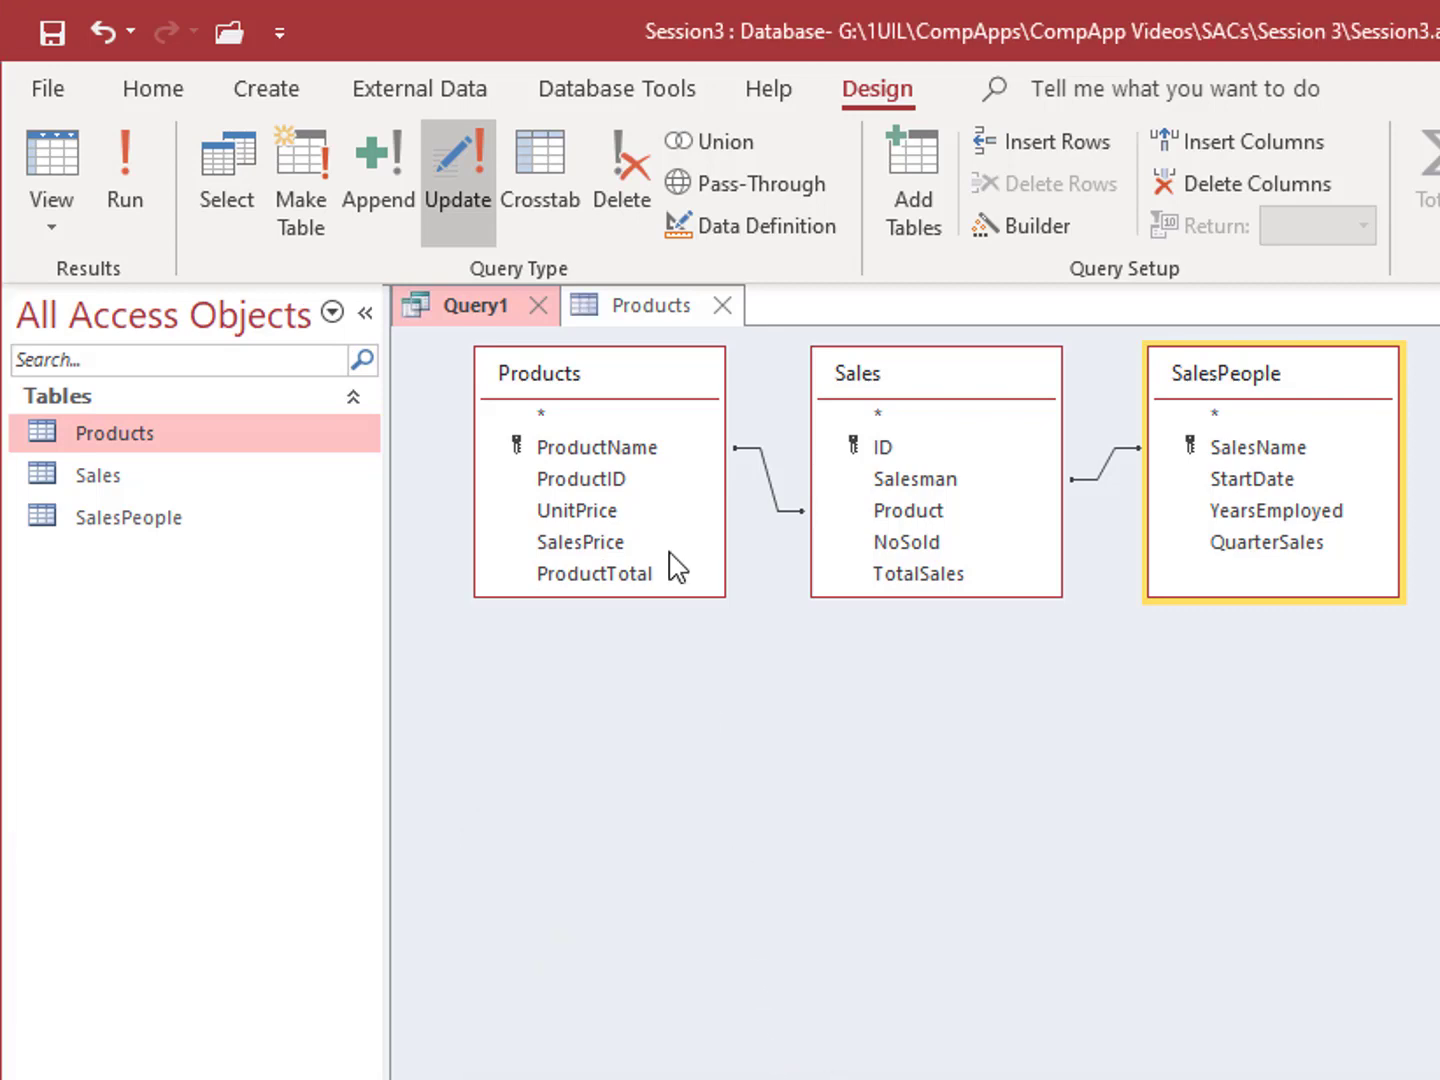
right_click(476, 306)
click(582, 591)
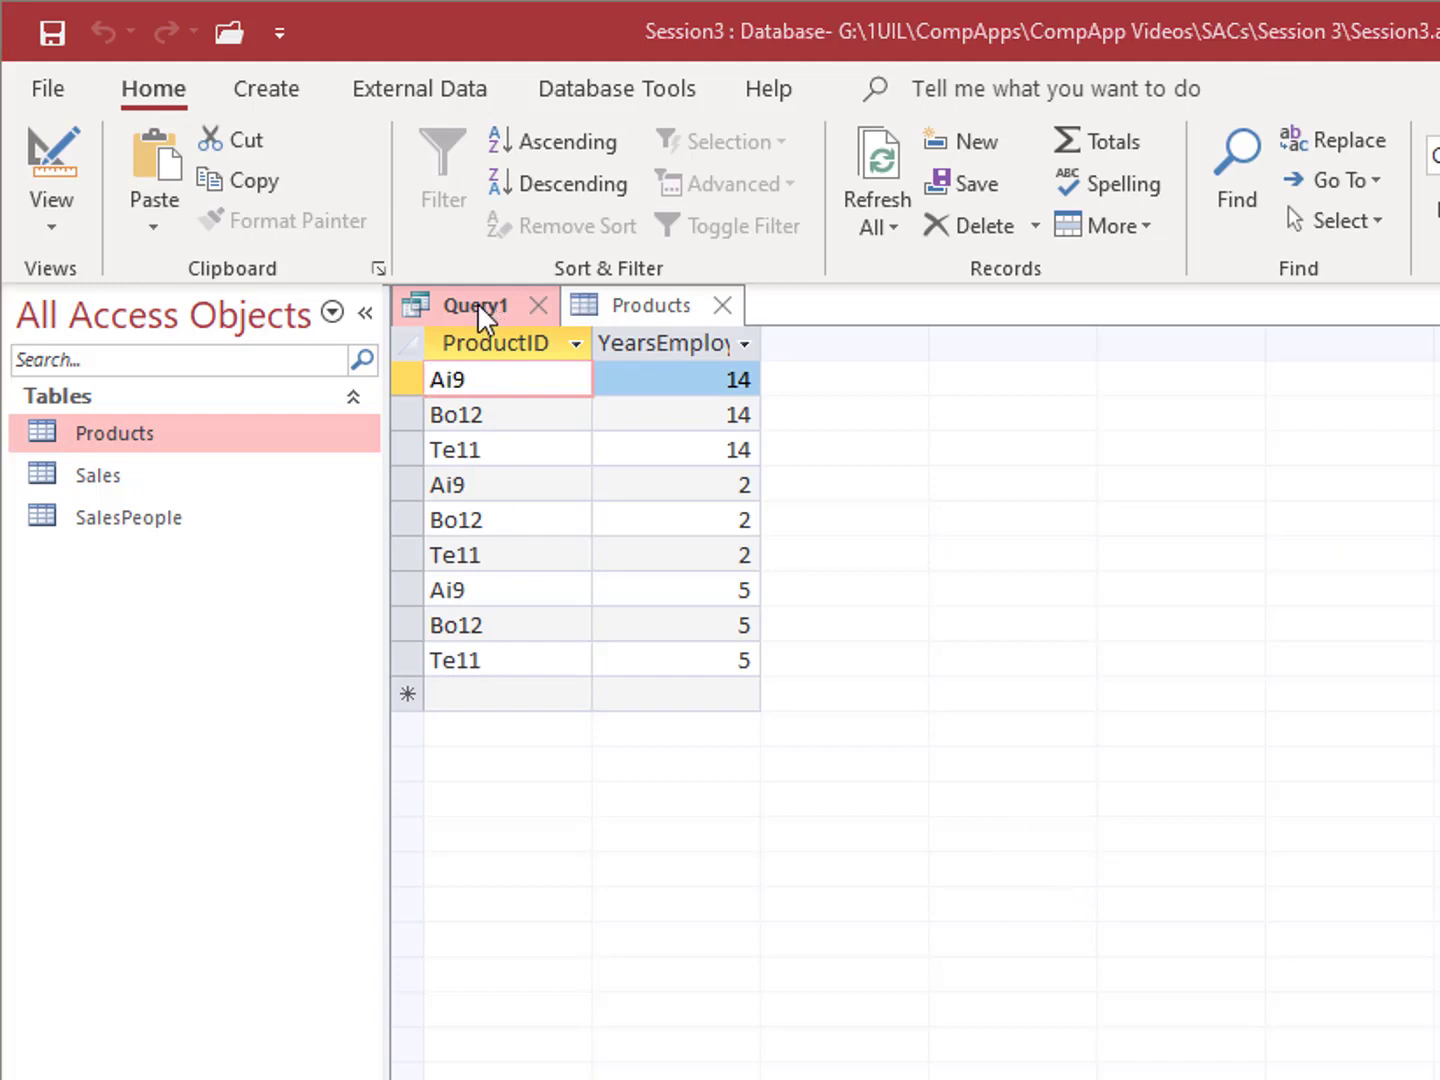
double_click(157, 517)
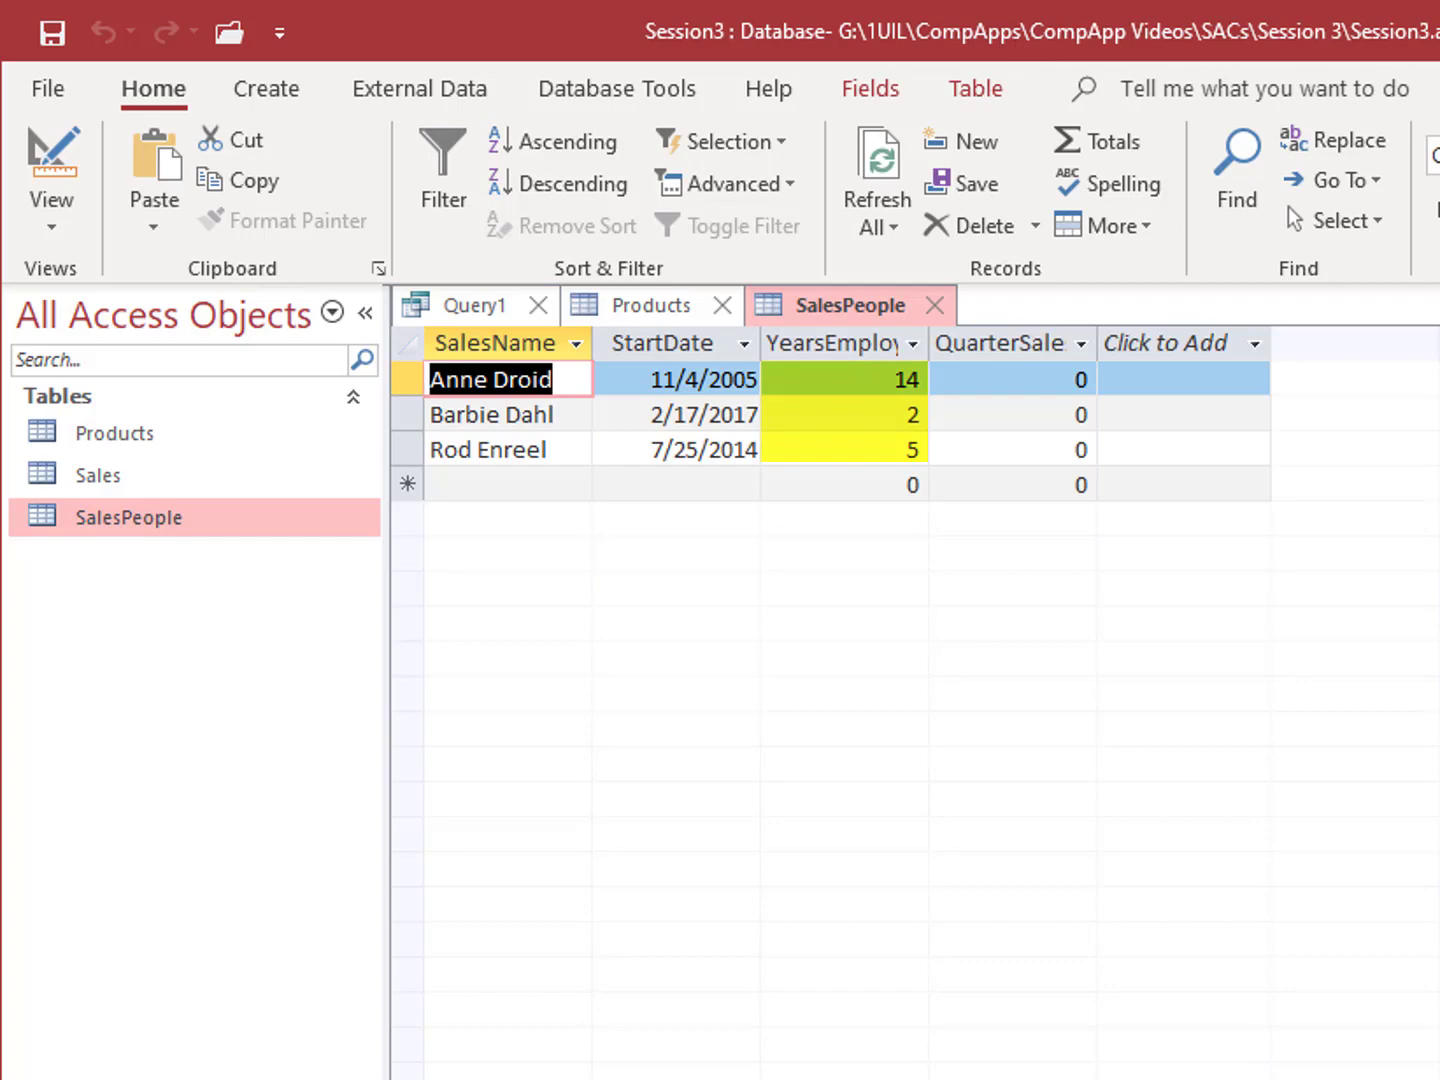
click(477, 306)
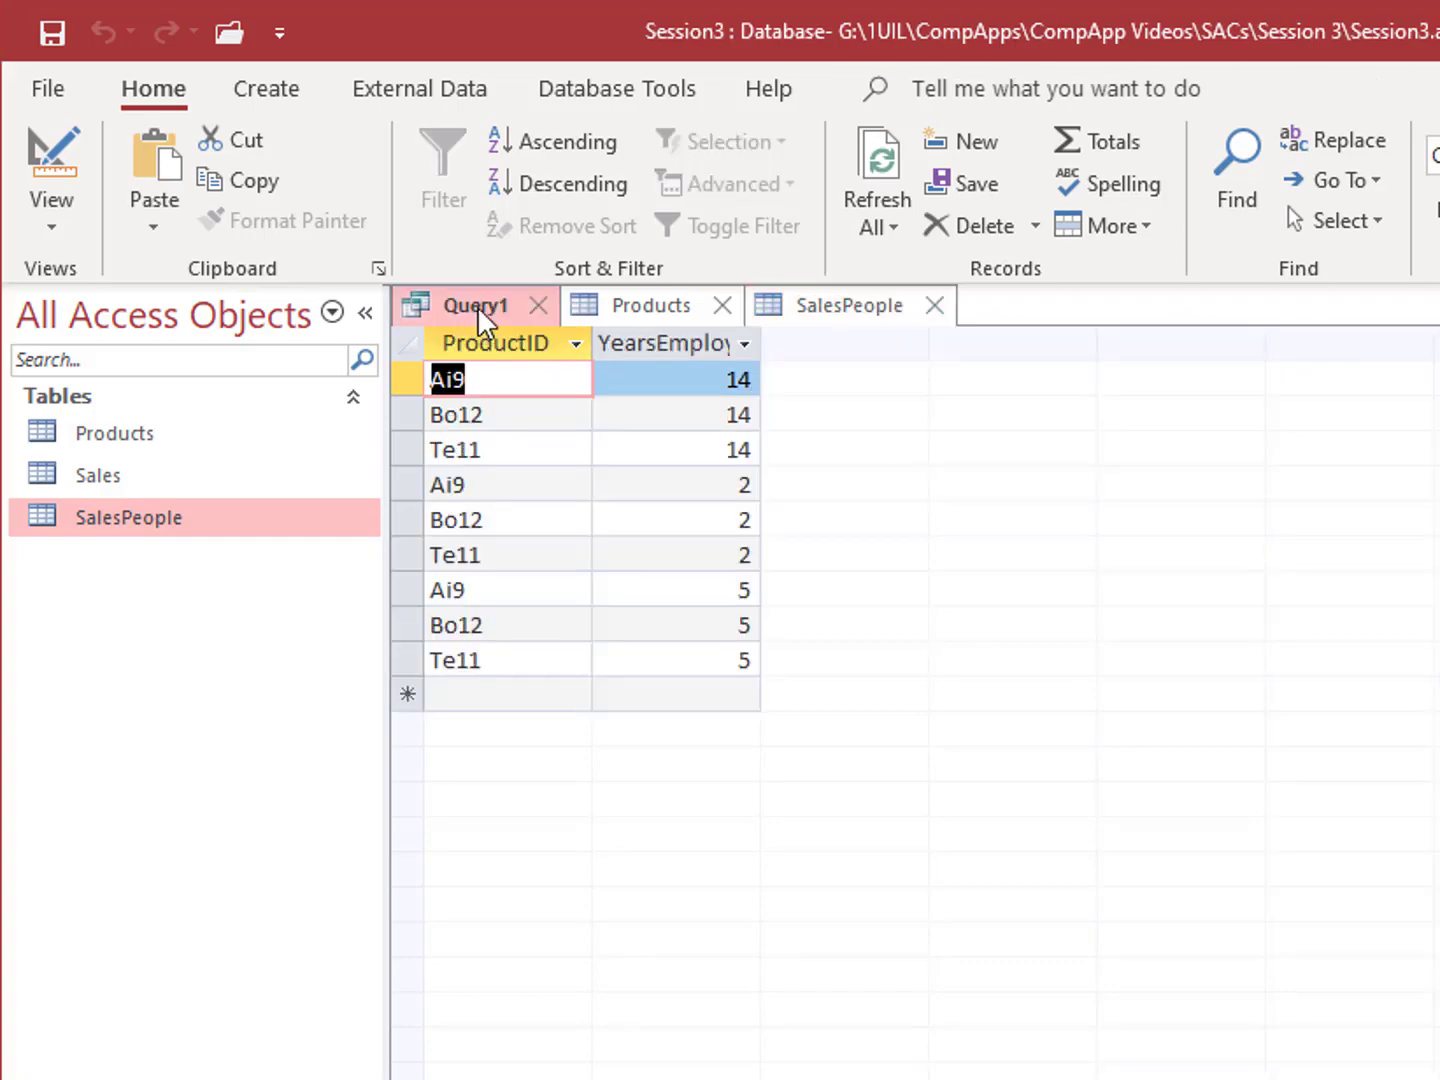
Step: Return the query to Design View and add the TotalSales field from the Sales table to its next empty column
right_click(482, 304)
click(665, 505)
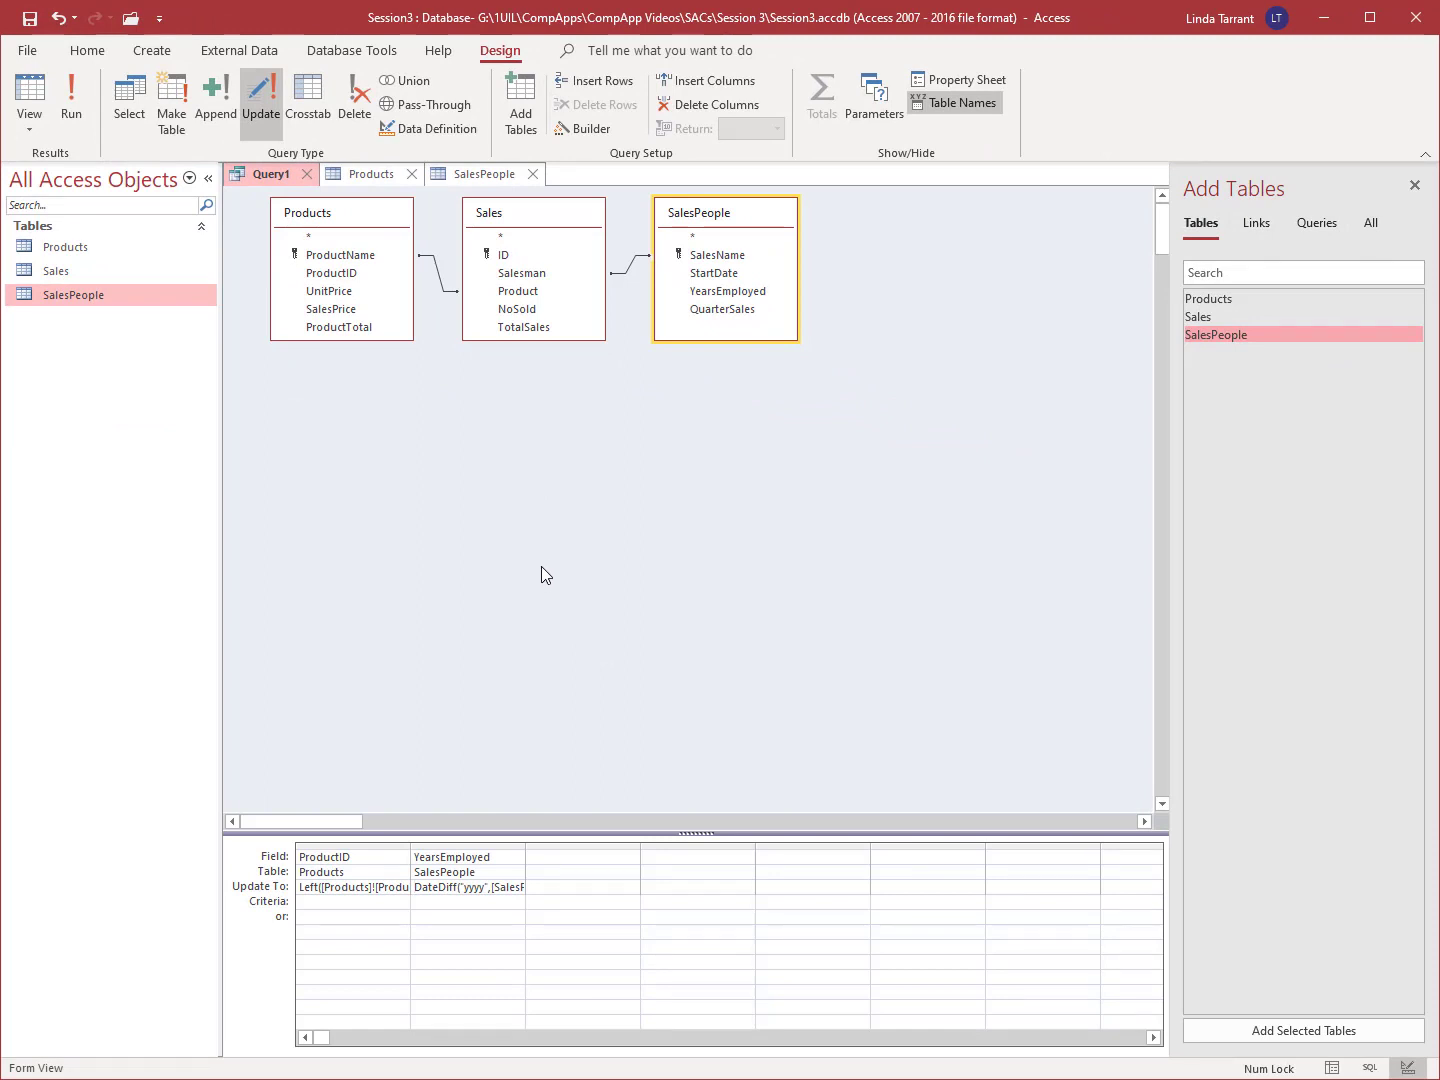
drag(528, 327, 580, 857)
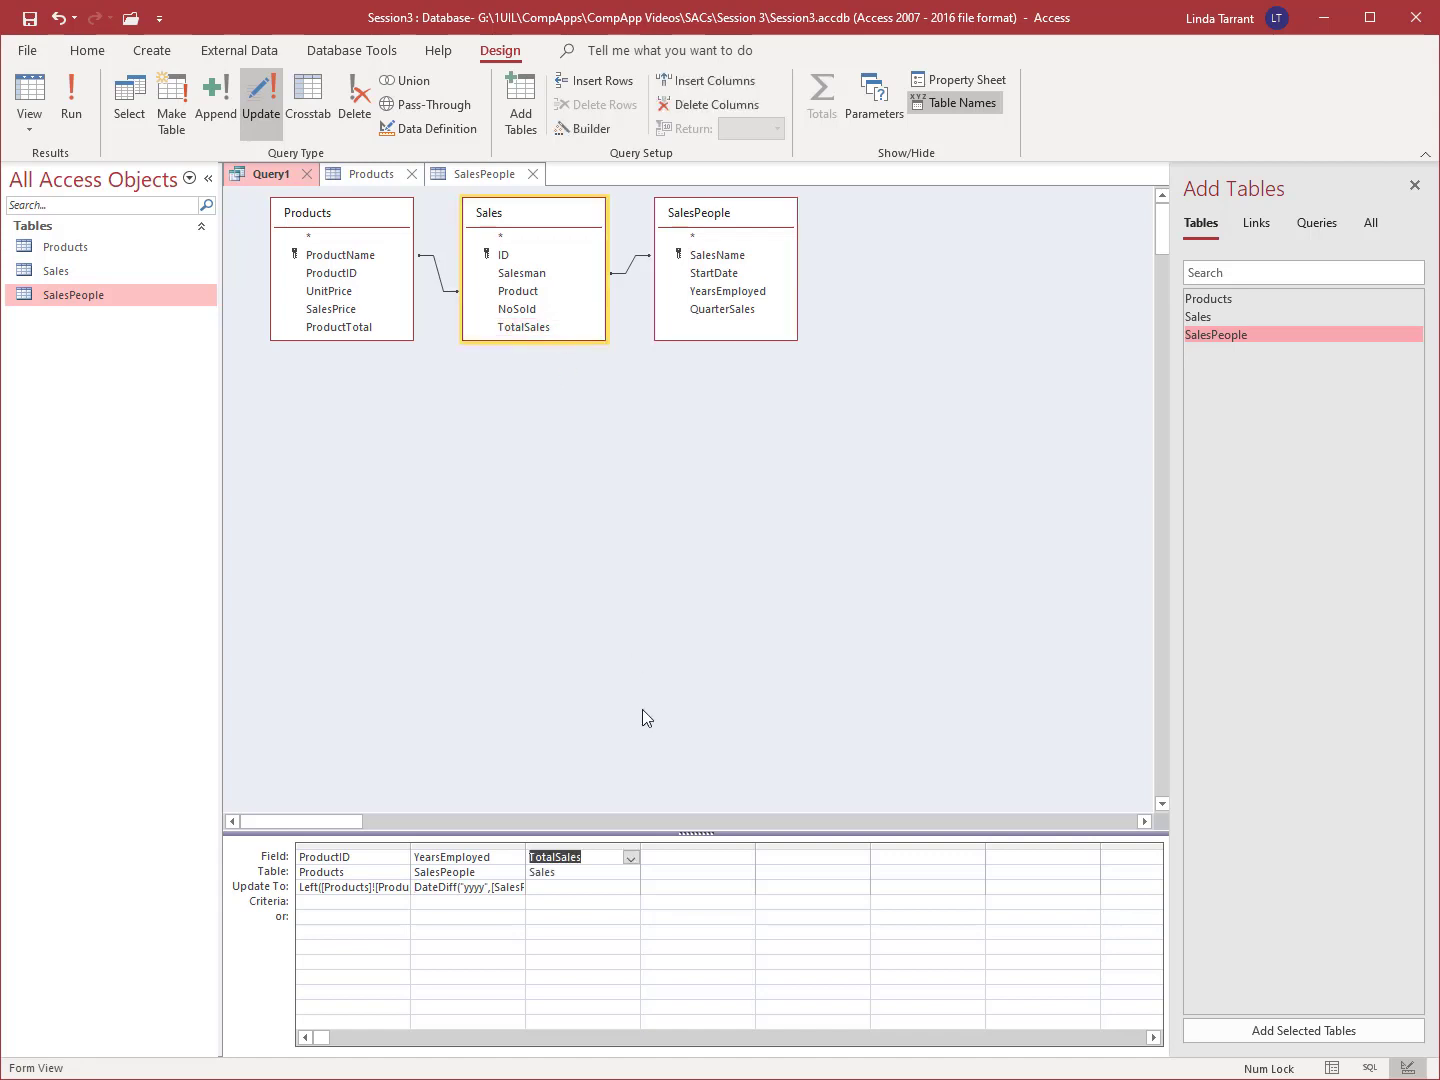
Step: Set TotalSales to update to [NoSold]*[SalesPrice] and widen its column in the query design grid
click(593, 887)
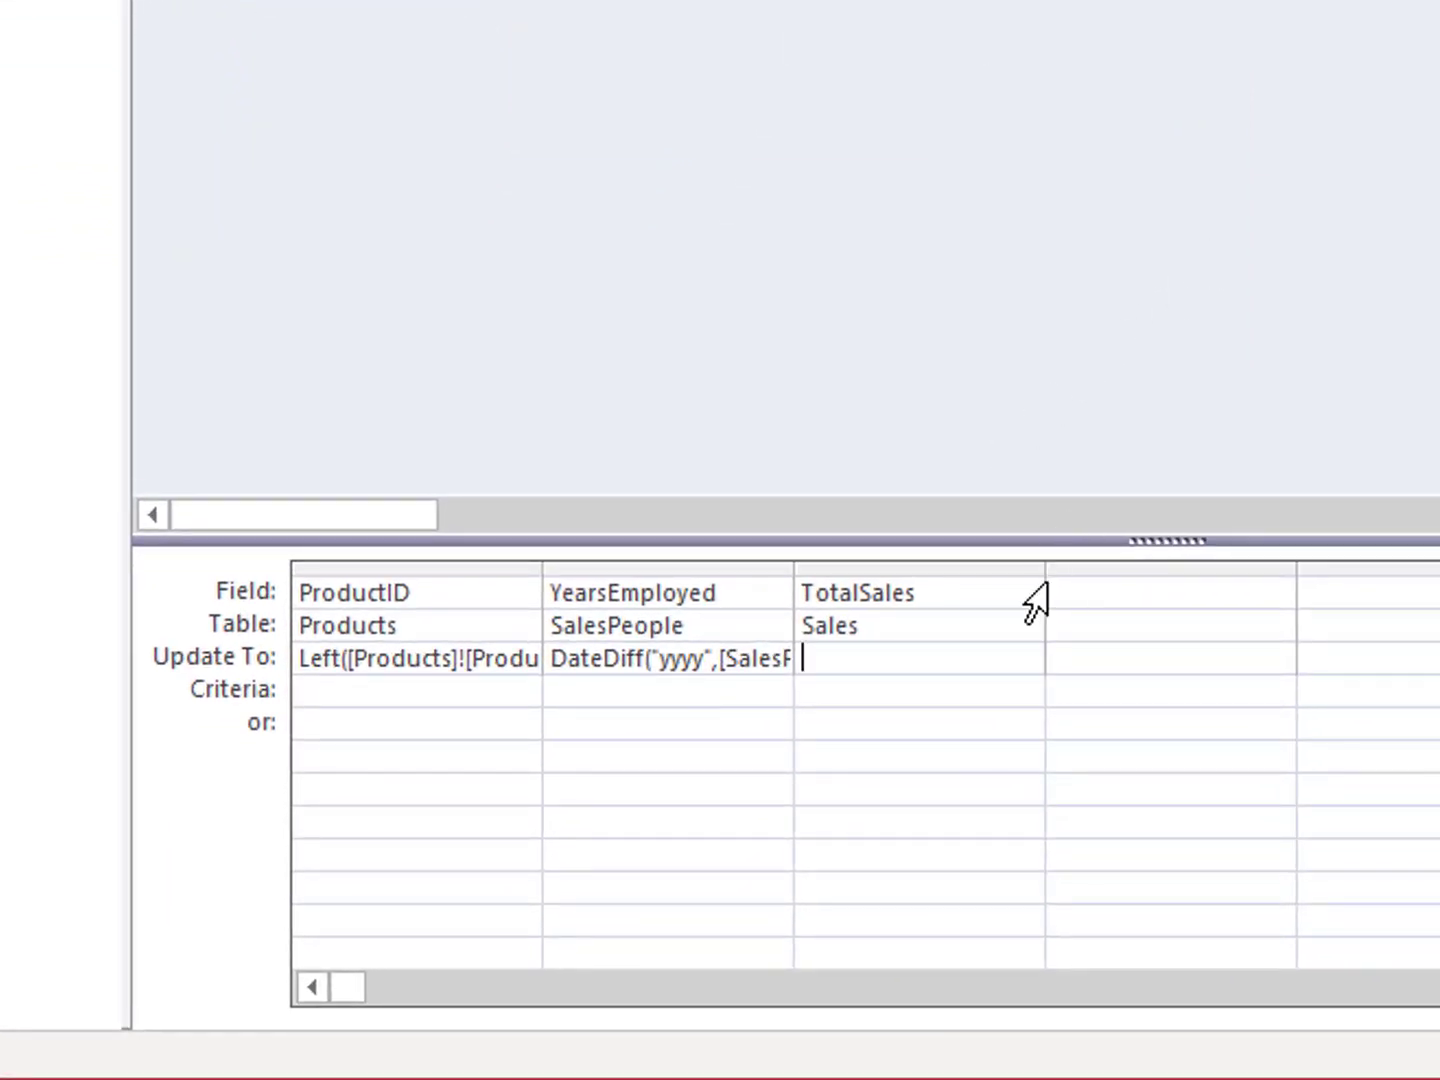
drag(1046, 570, 1234, 565)
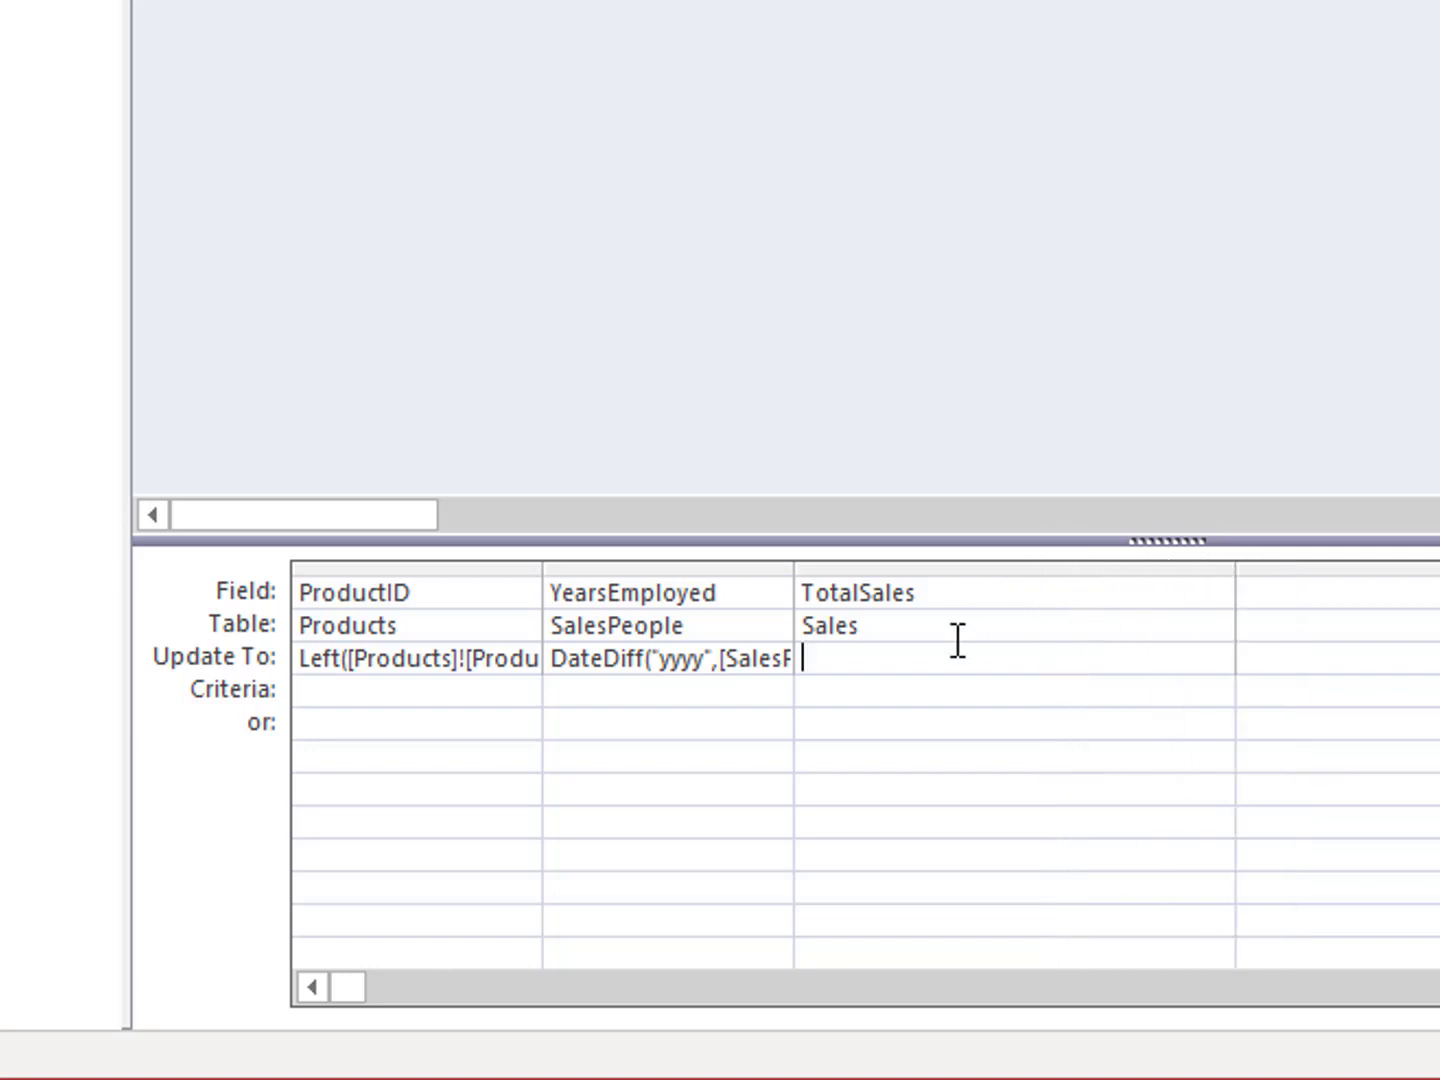
text([NoSold]*)
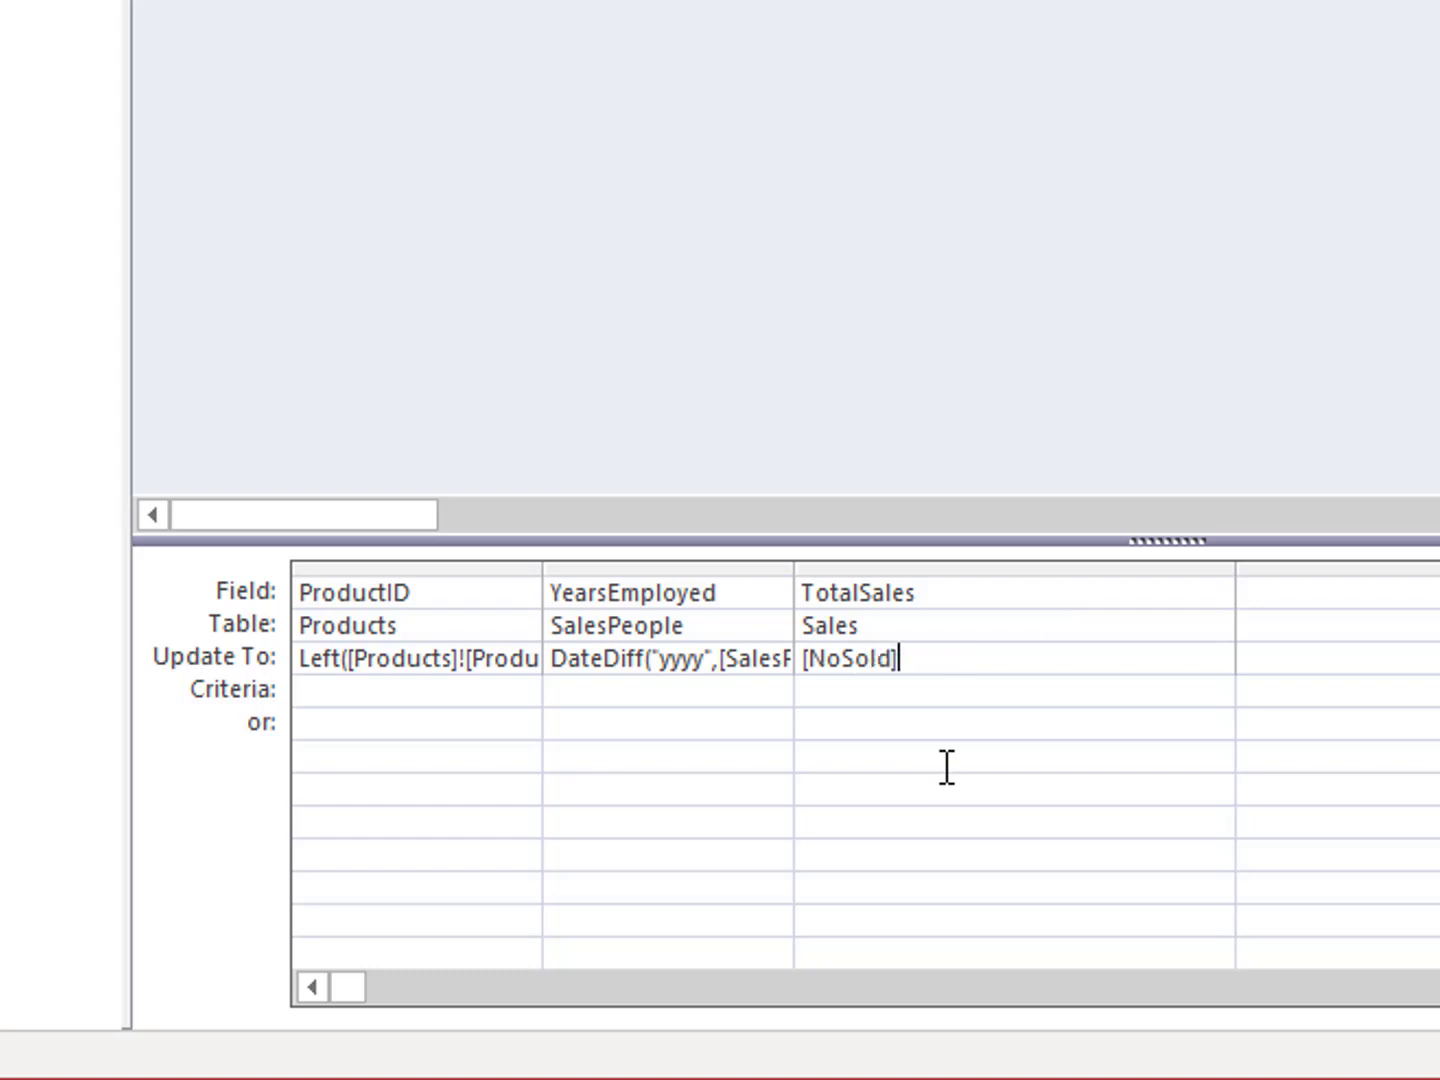
text([SalesPrice])
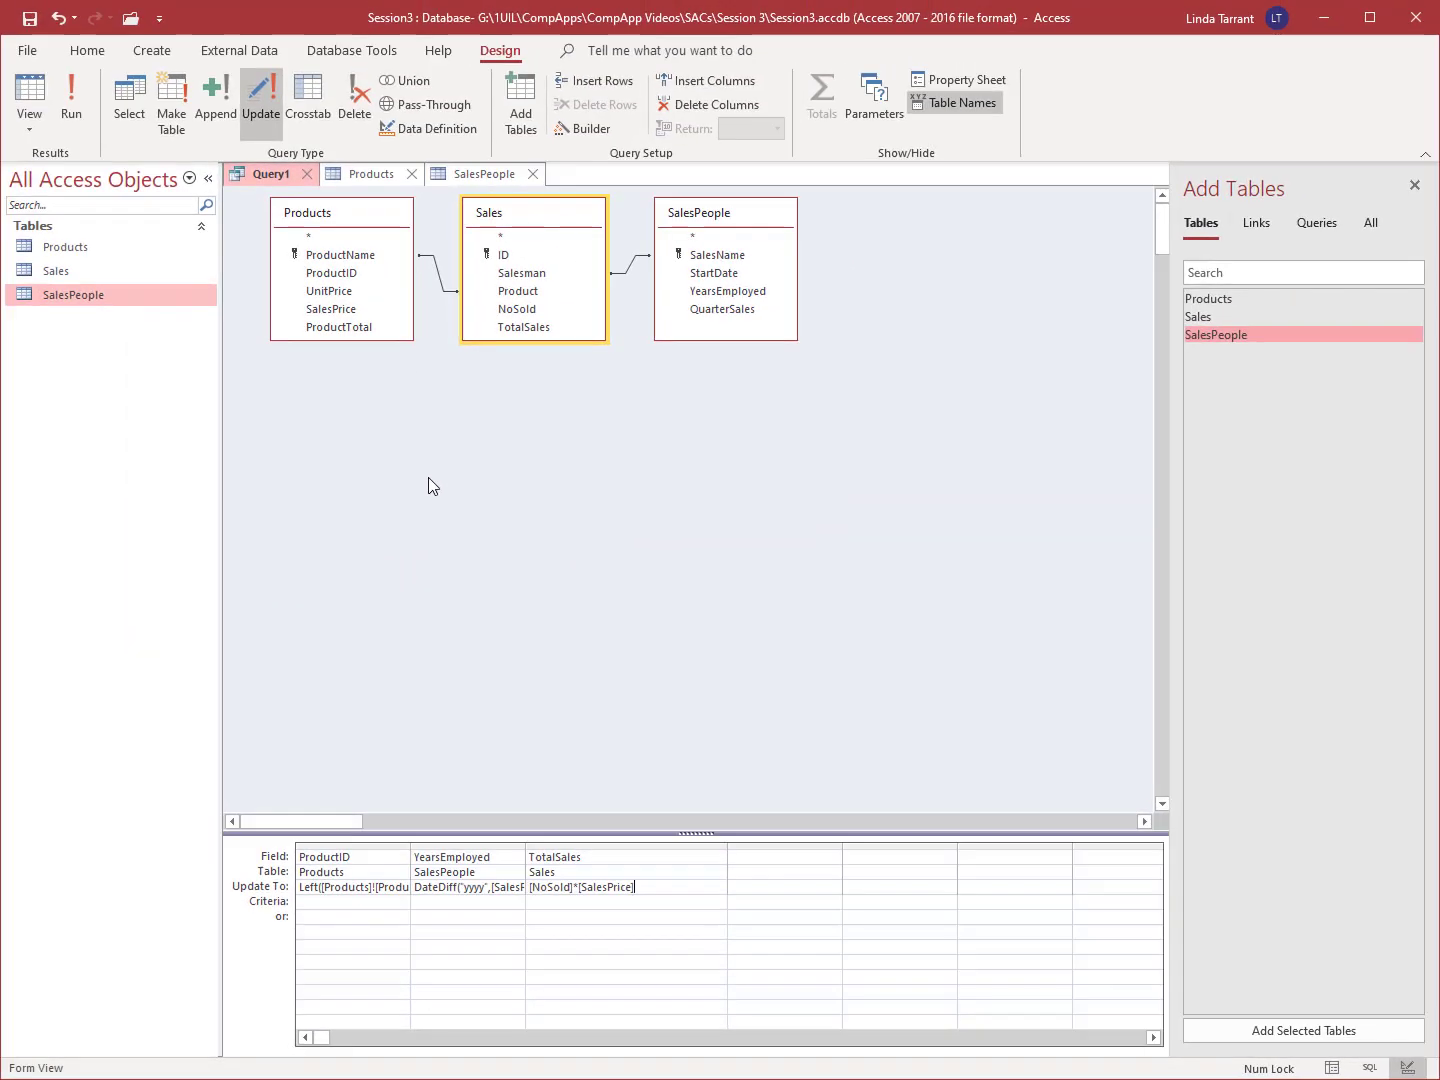
Step: Run the update query, accept updating the records, and check TotalSales in the query's Datasheet View
click(77, 115)
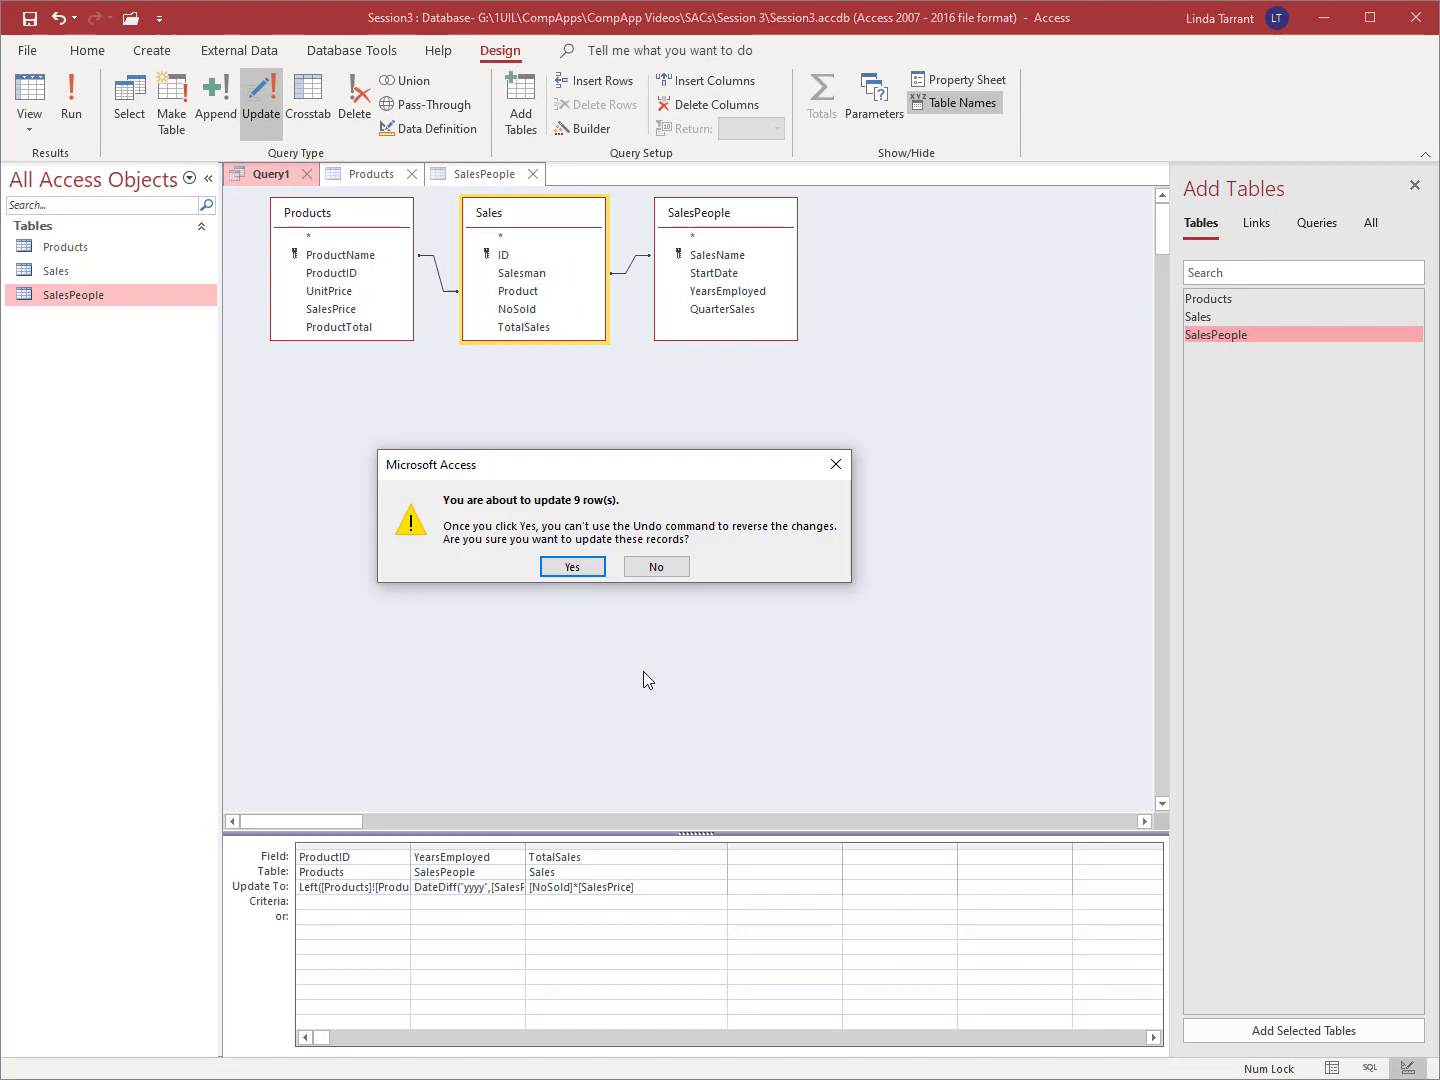
click(590, 566)
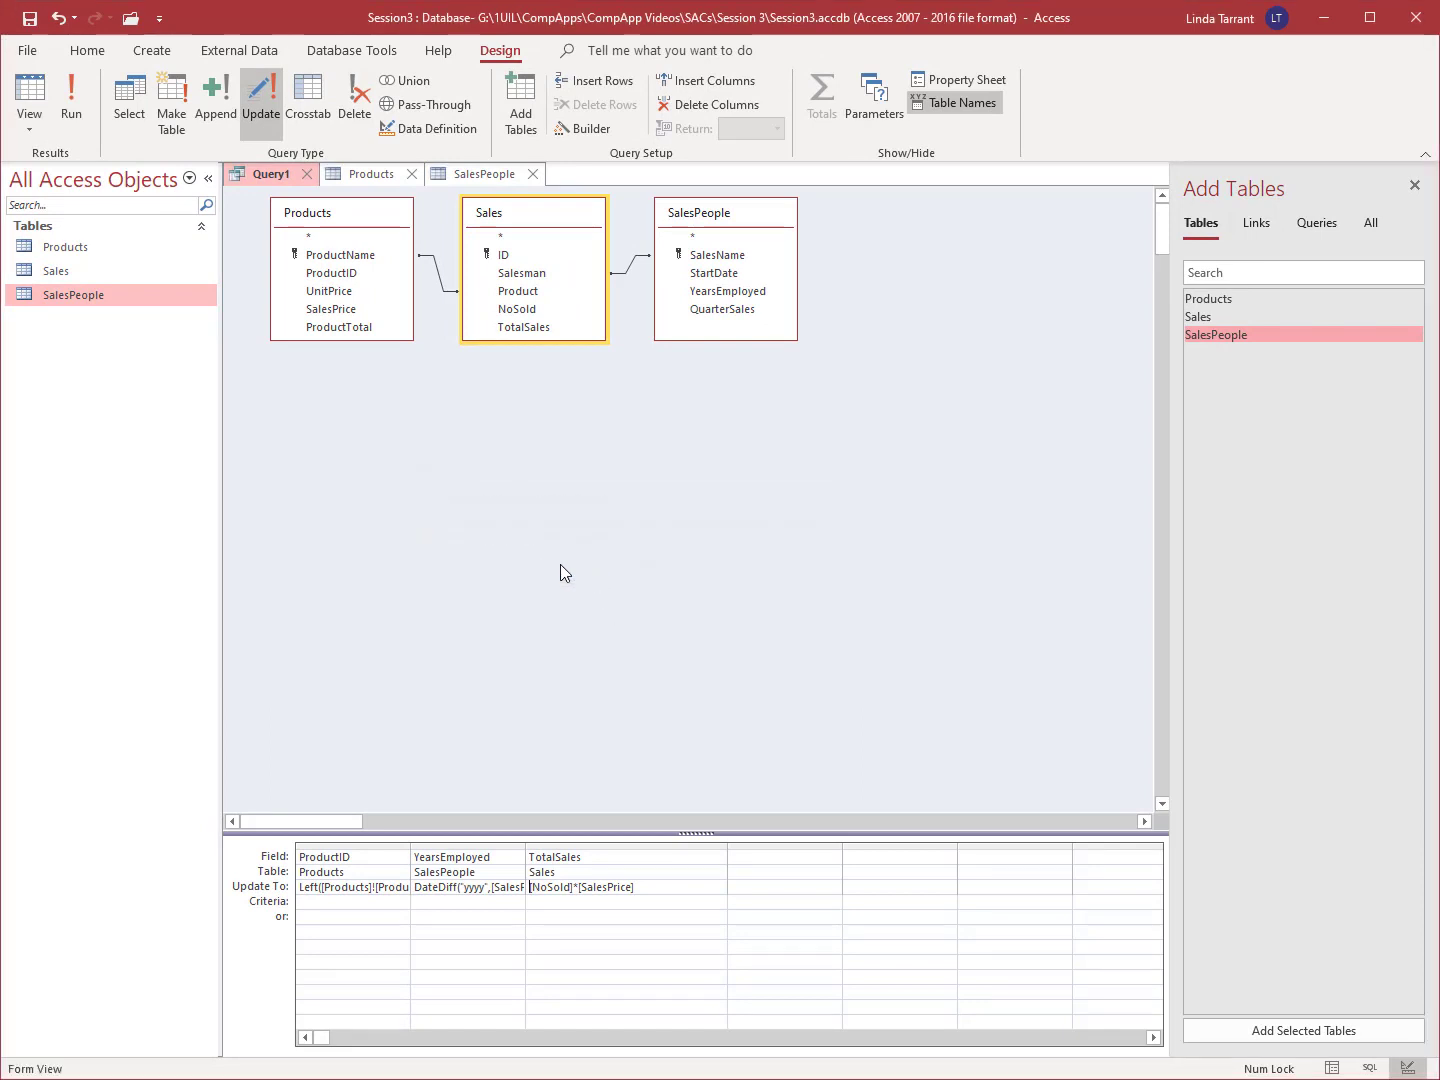
right_click(264, 176)
click(307, 339)
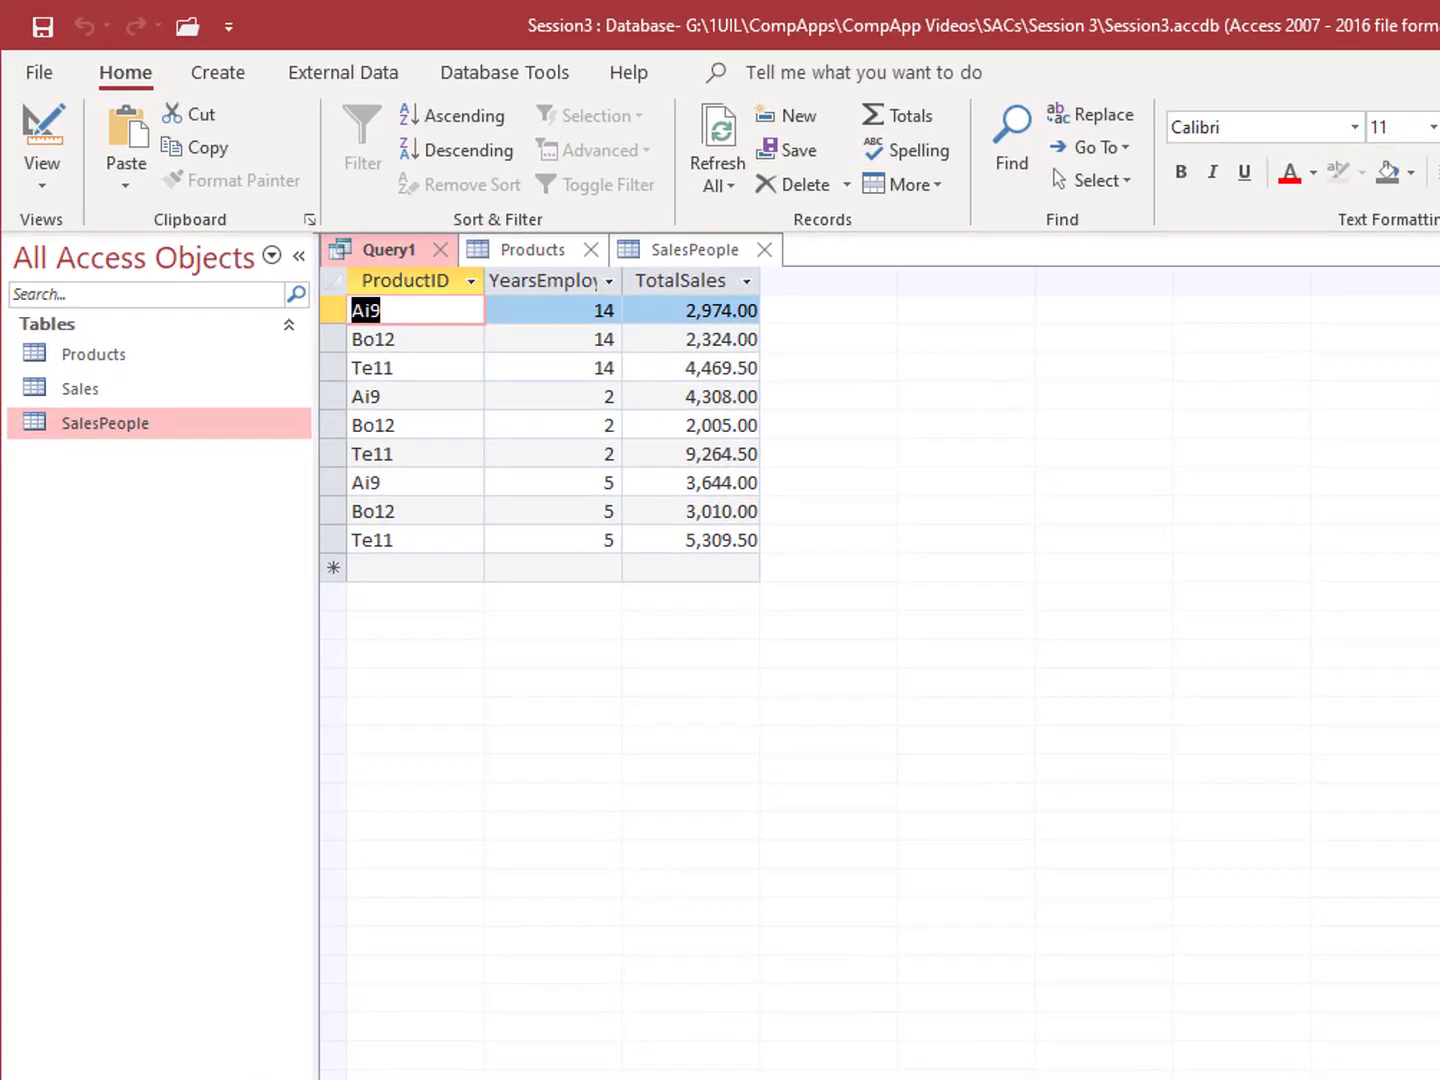
Step: Save the update query as UpdQry
click(42, 27)
text(UpdQry)
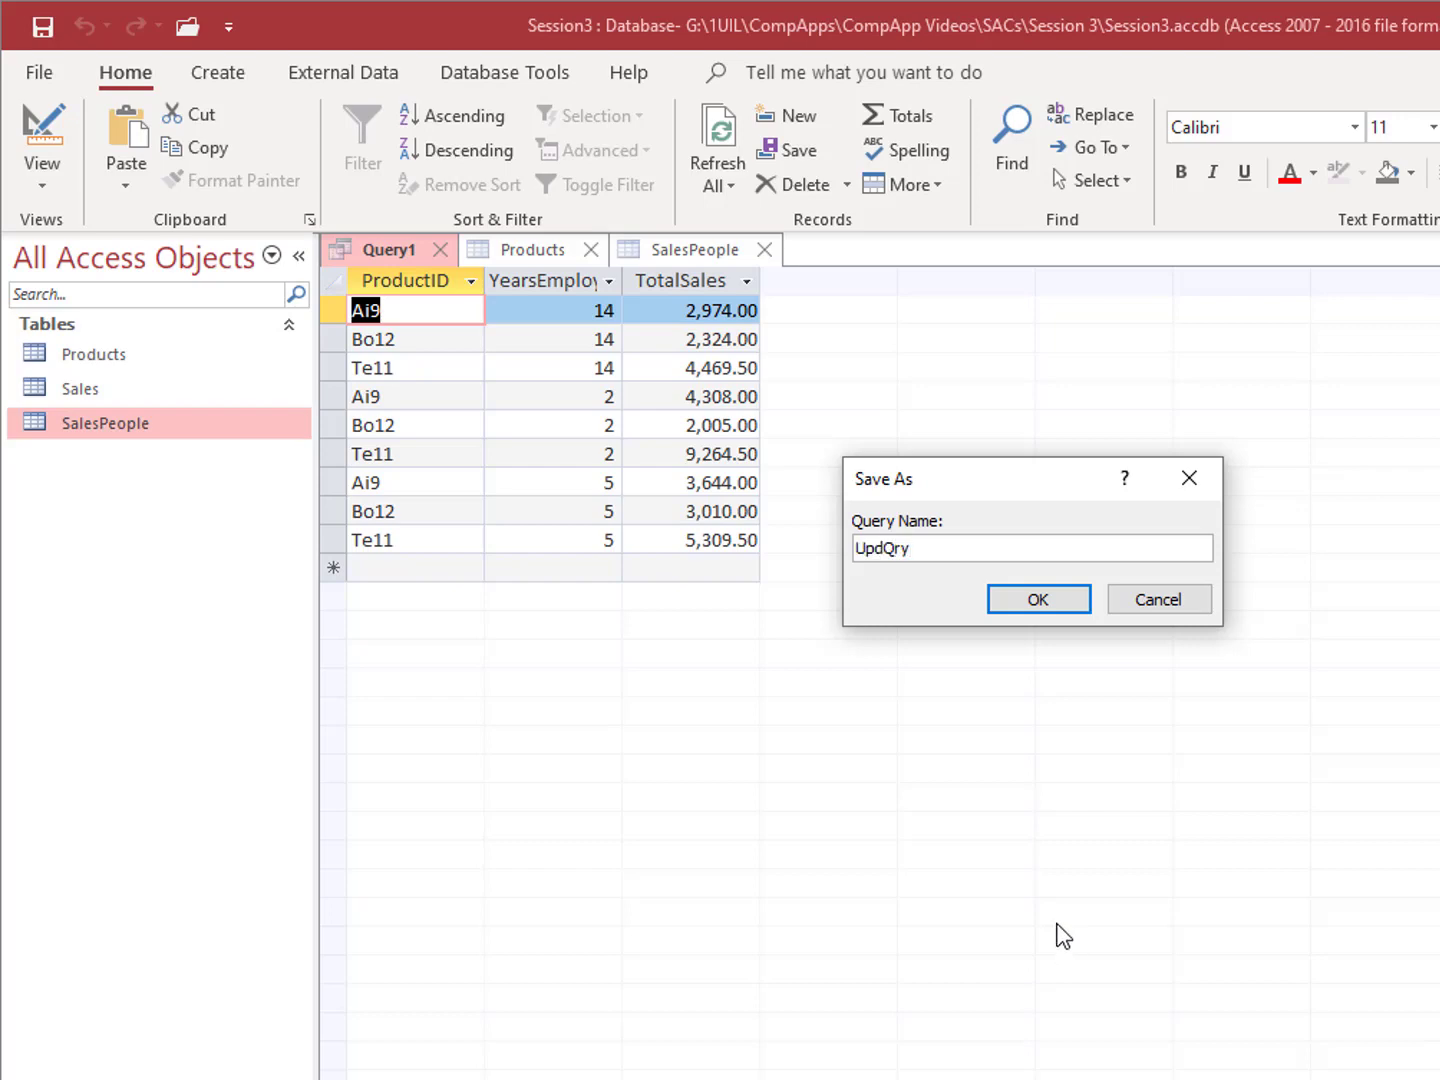
click(1064, 600)
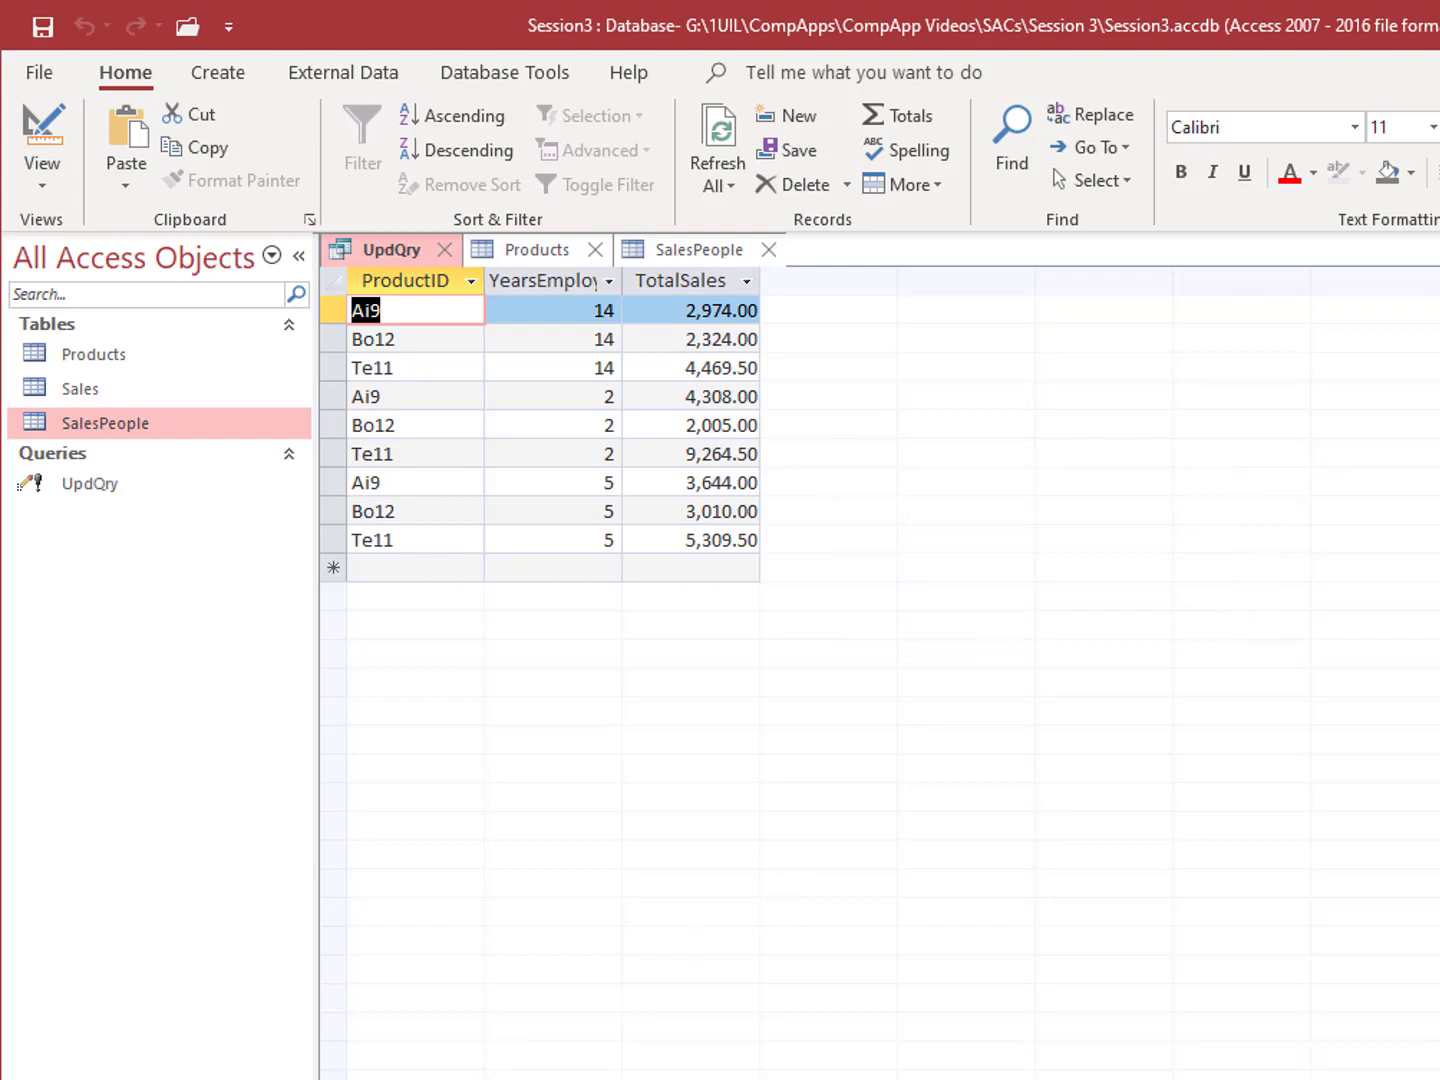
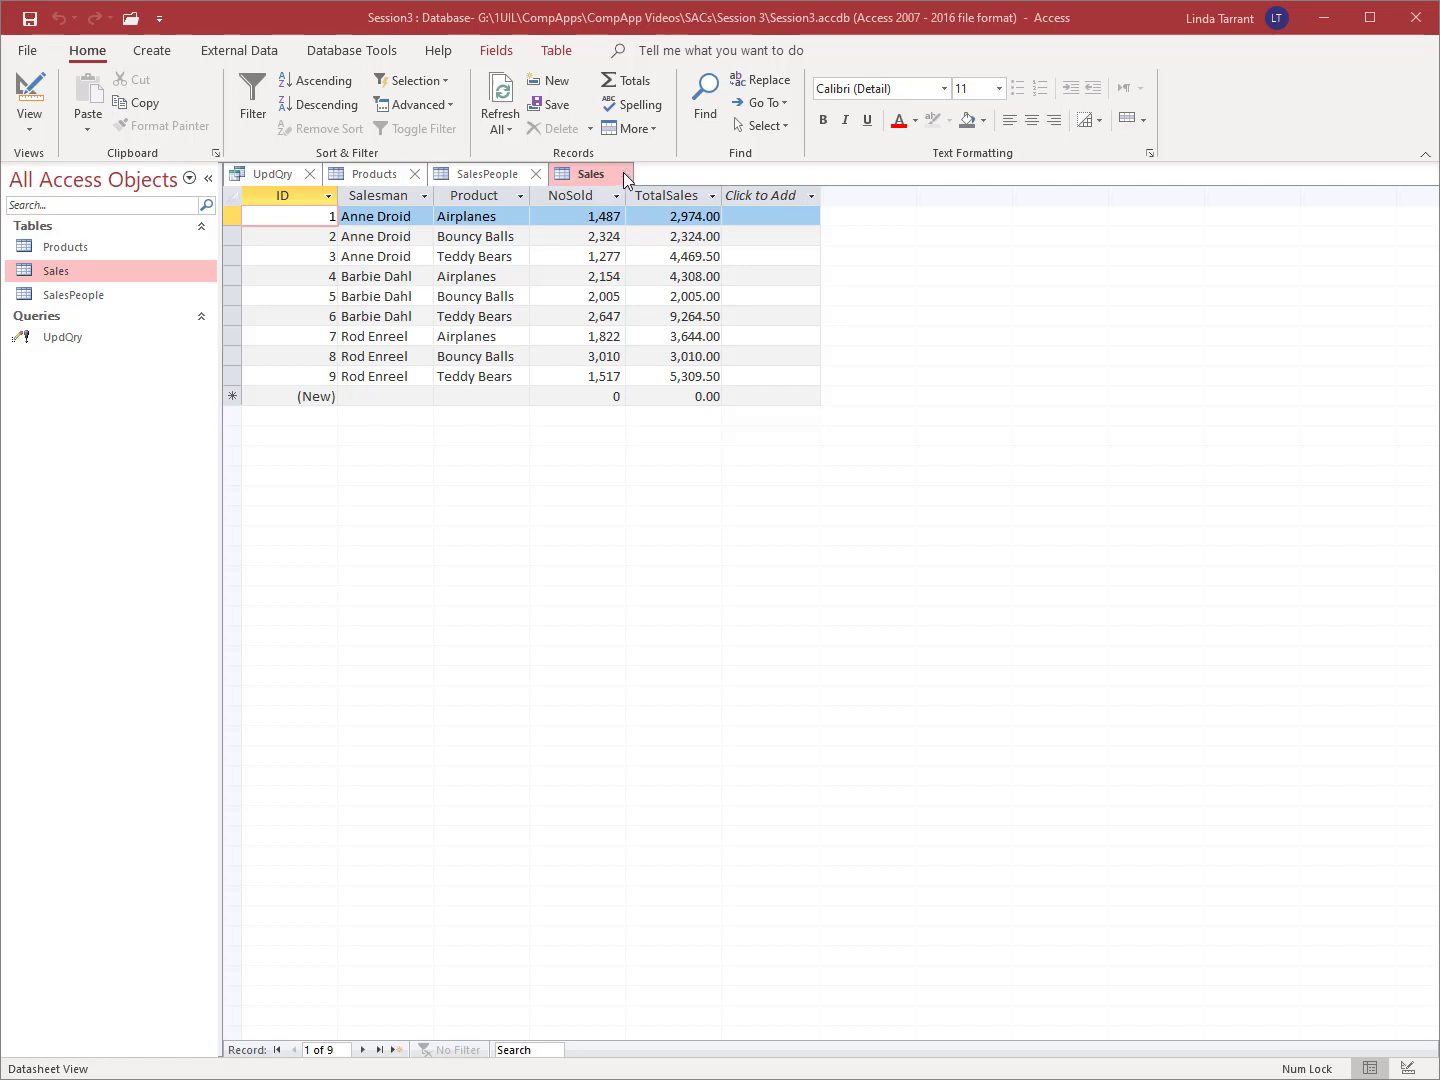
Step: Close the Sales, SalesPeople and Products tables and the UpdQry query
click(623, 174)
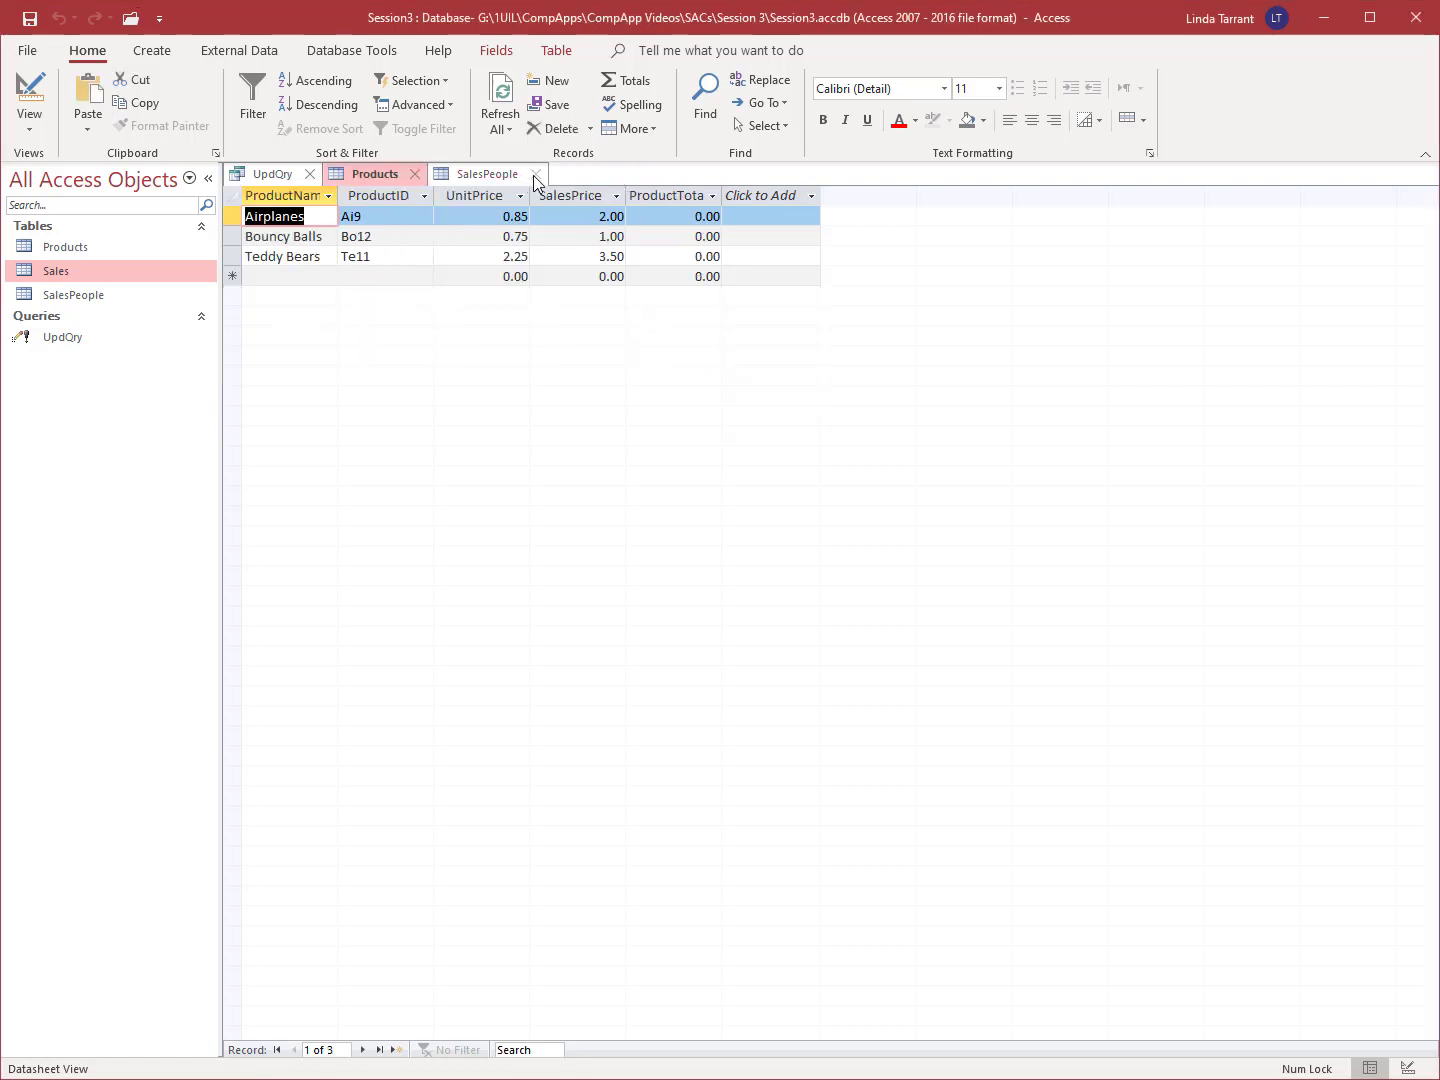
click(536, 174)
click(416, 175)
click(310, 176)
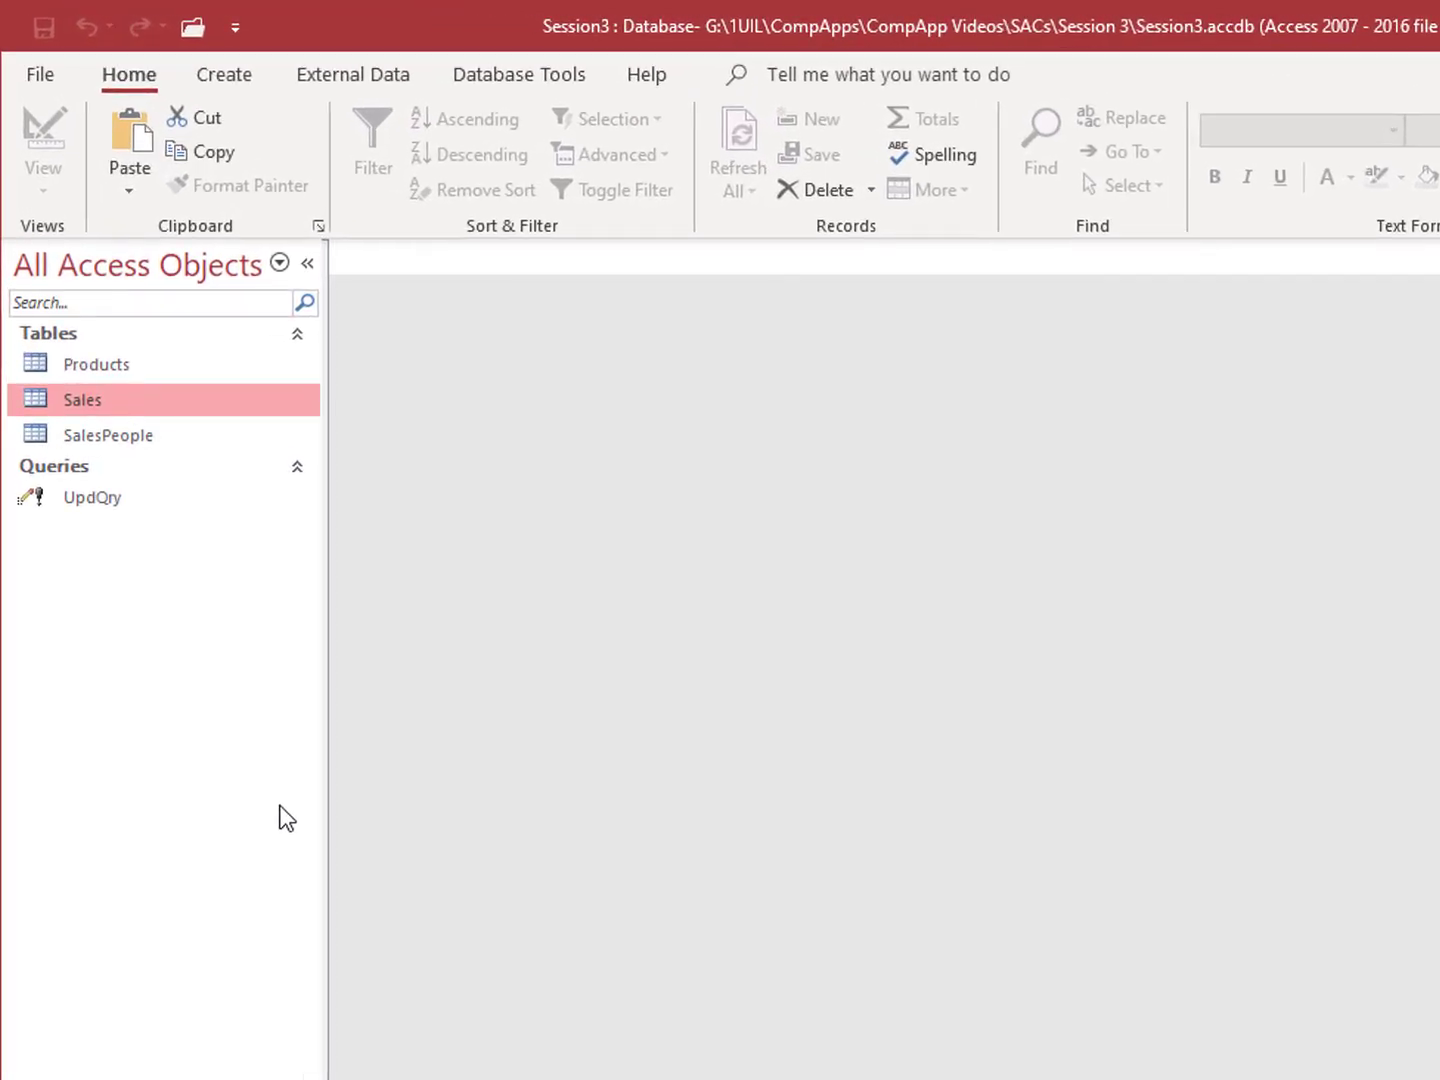
Step: Copy the Products table and paste it with structure and data as Copy Of Products
click(177, 366)
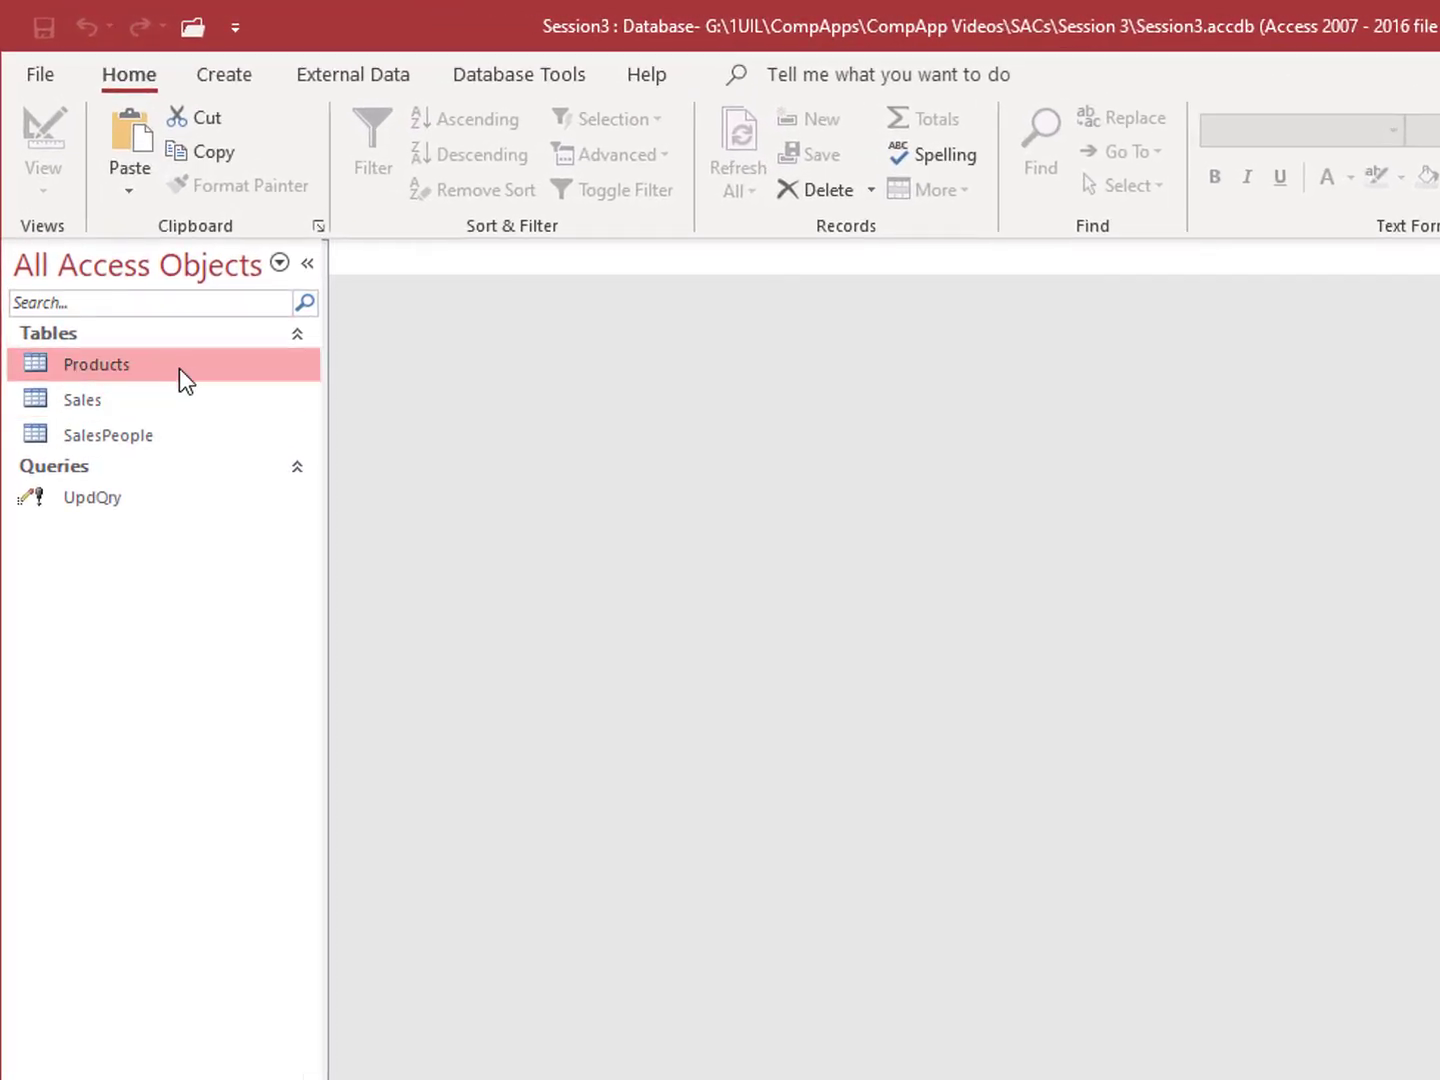
right_click(181, 369)
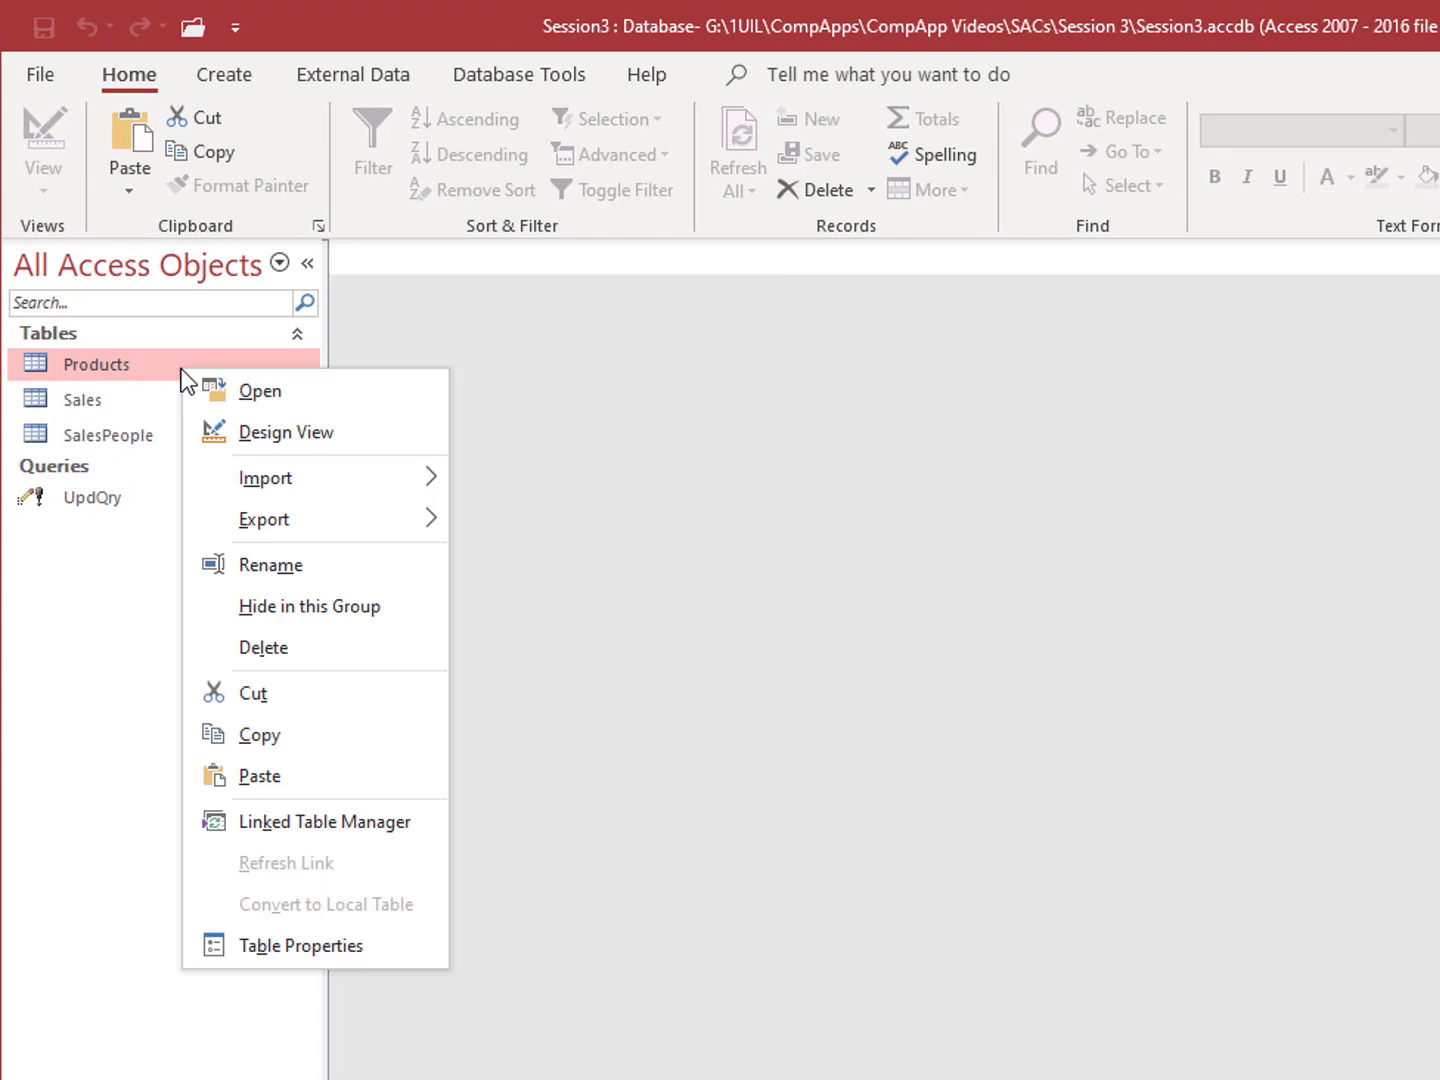
click(332, 738)
right_click(206, 612)
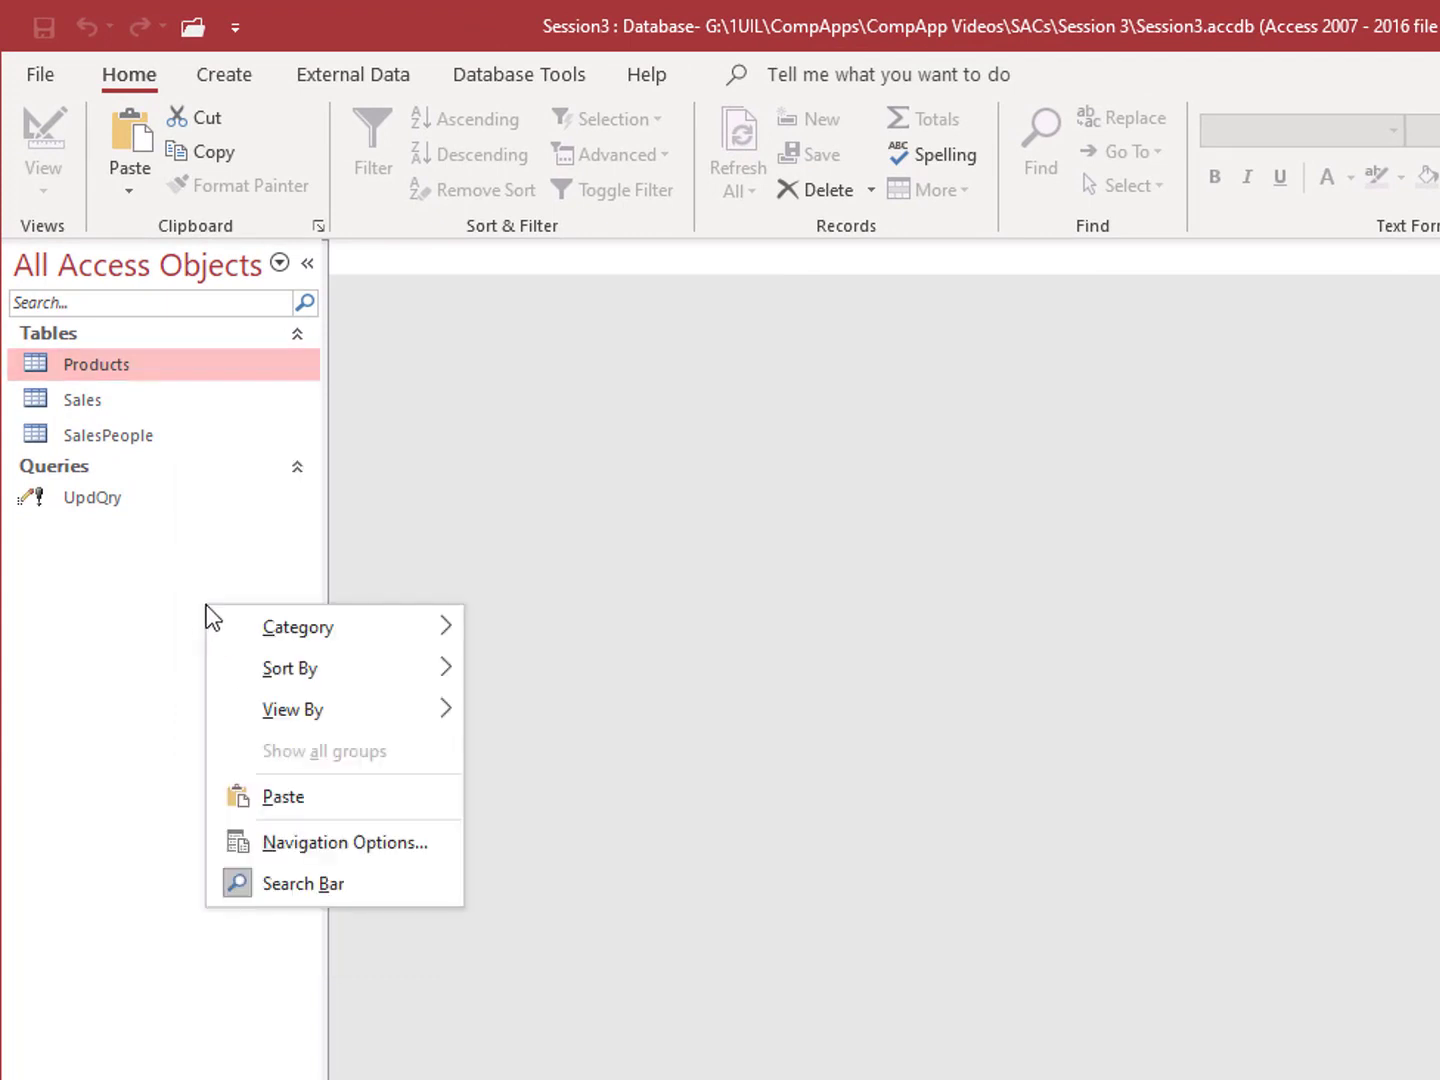
click(308, 801)
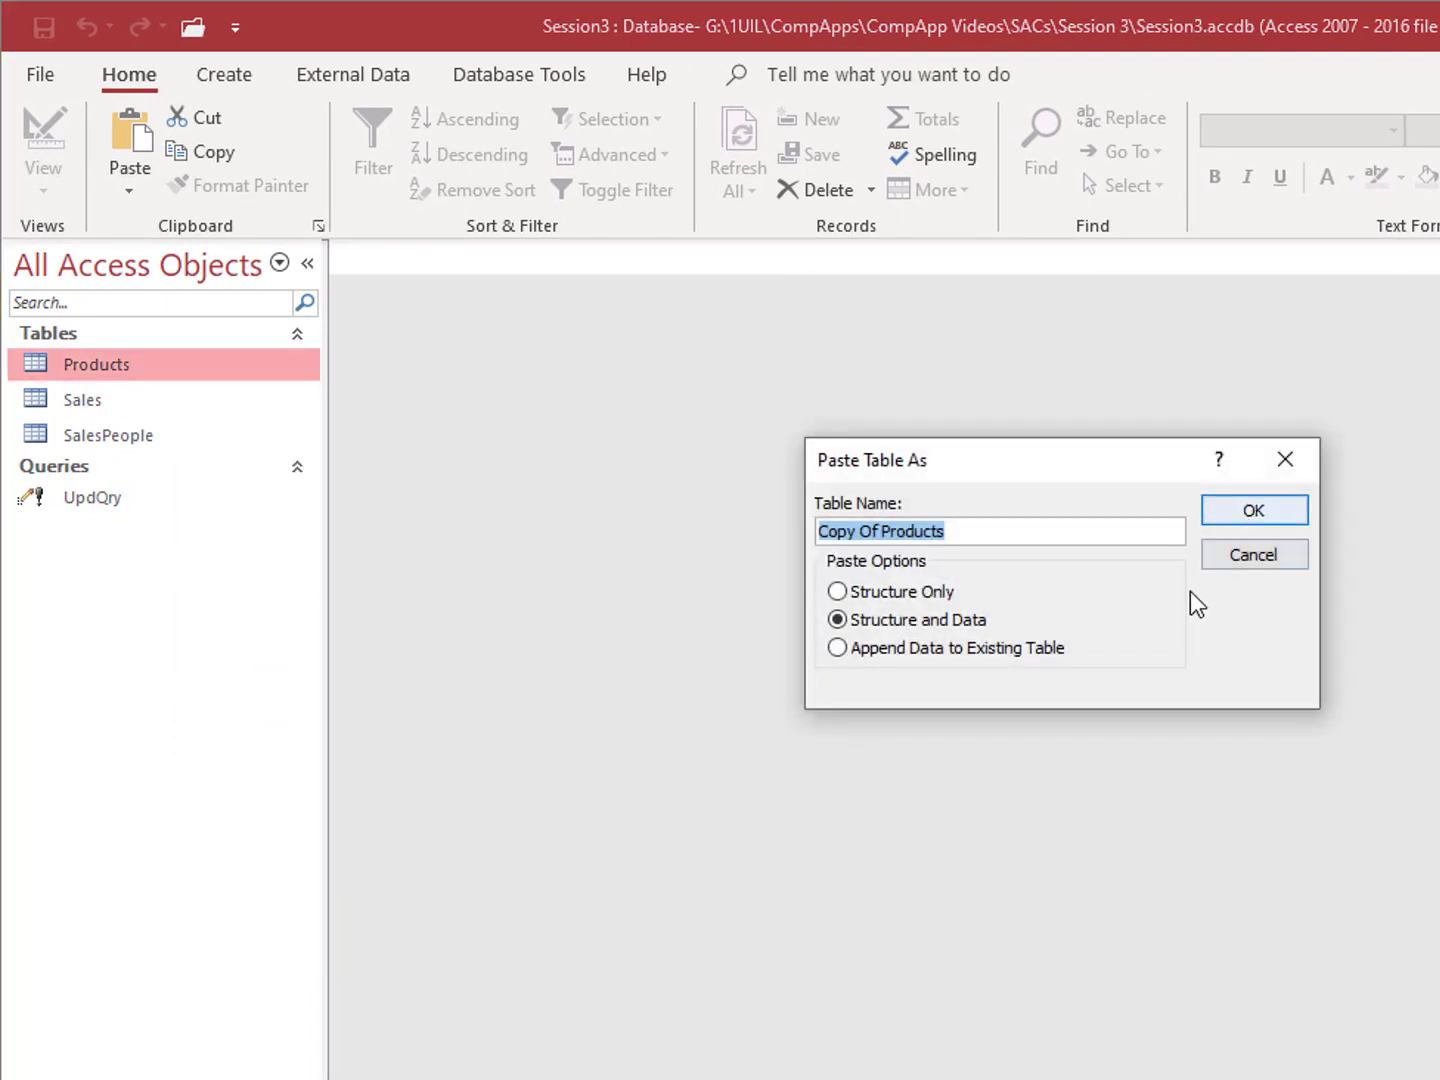
click(1260, 517)
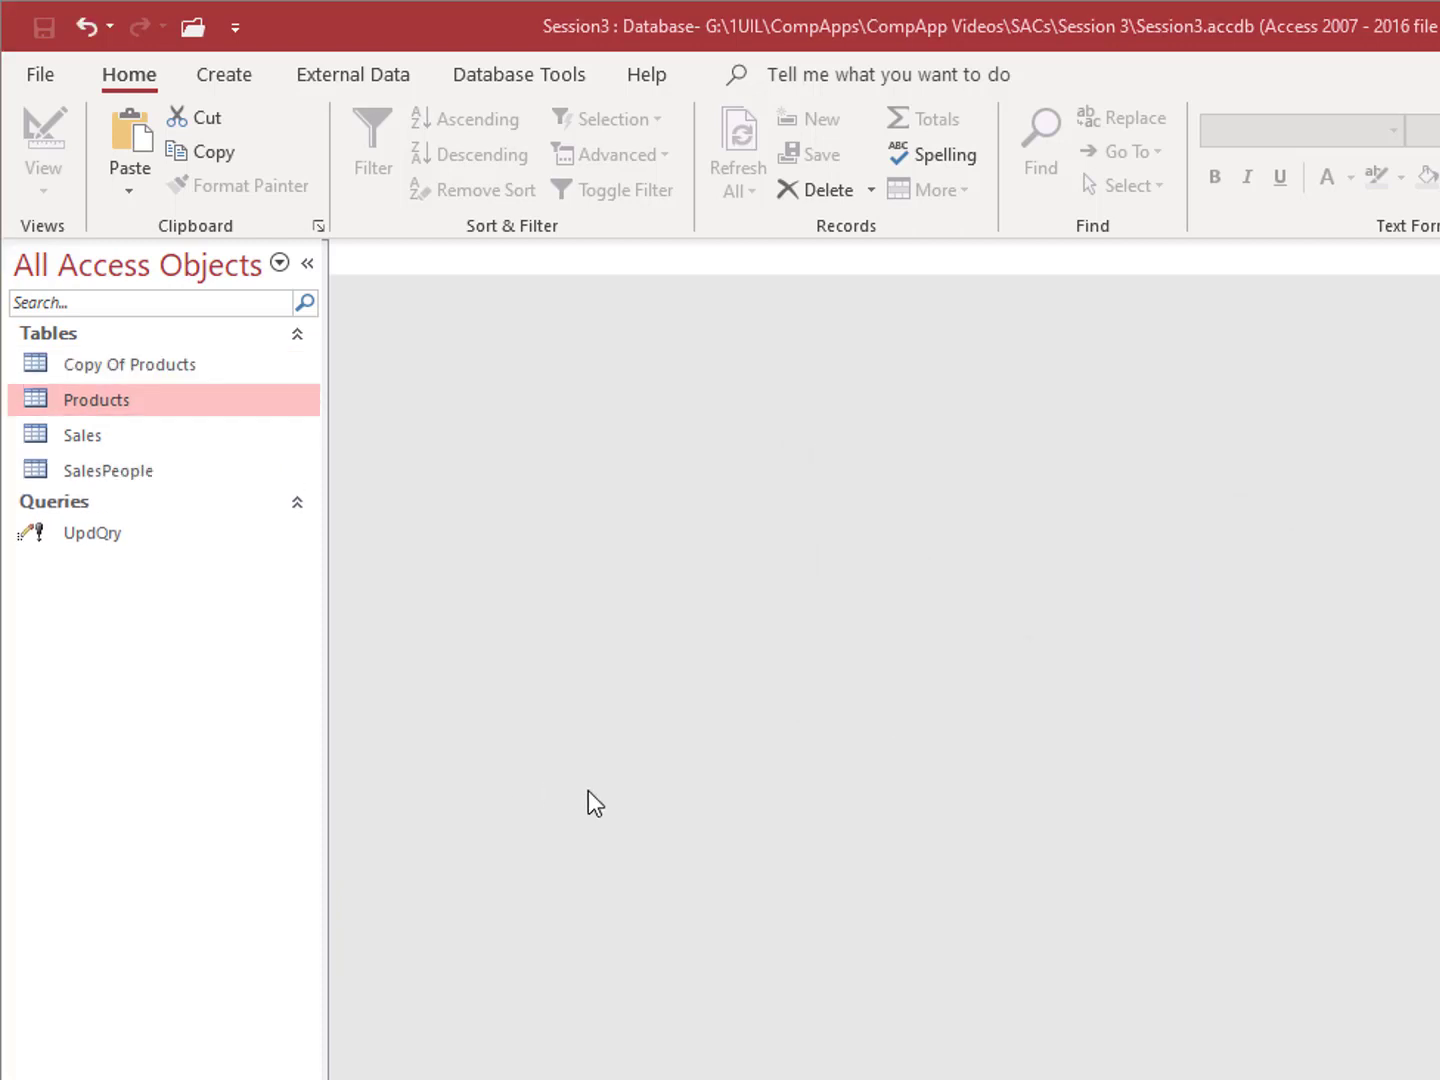
Step: Create a new query in Design View with the Products and Sales tables and make it an update query
click(224, 80)
click(466, 190)
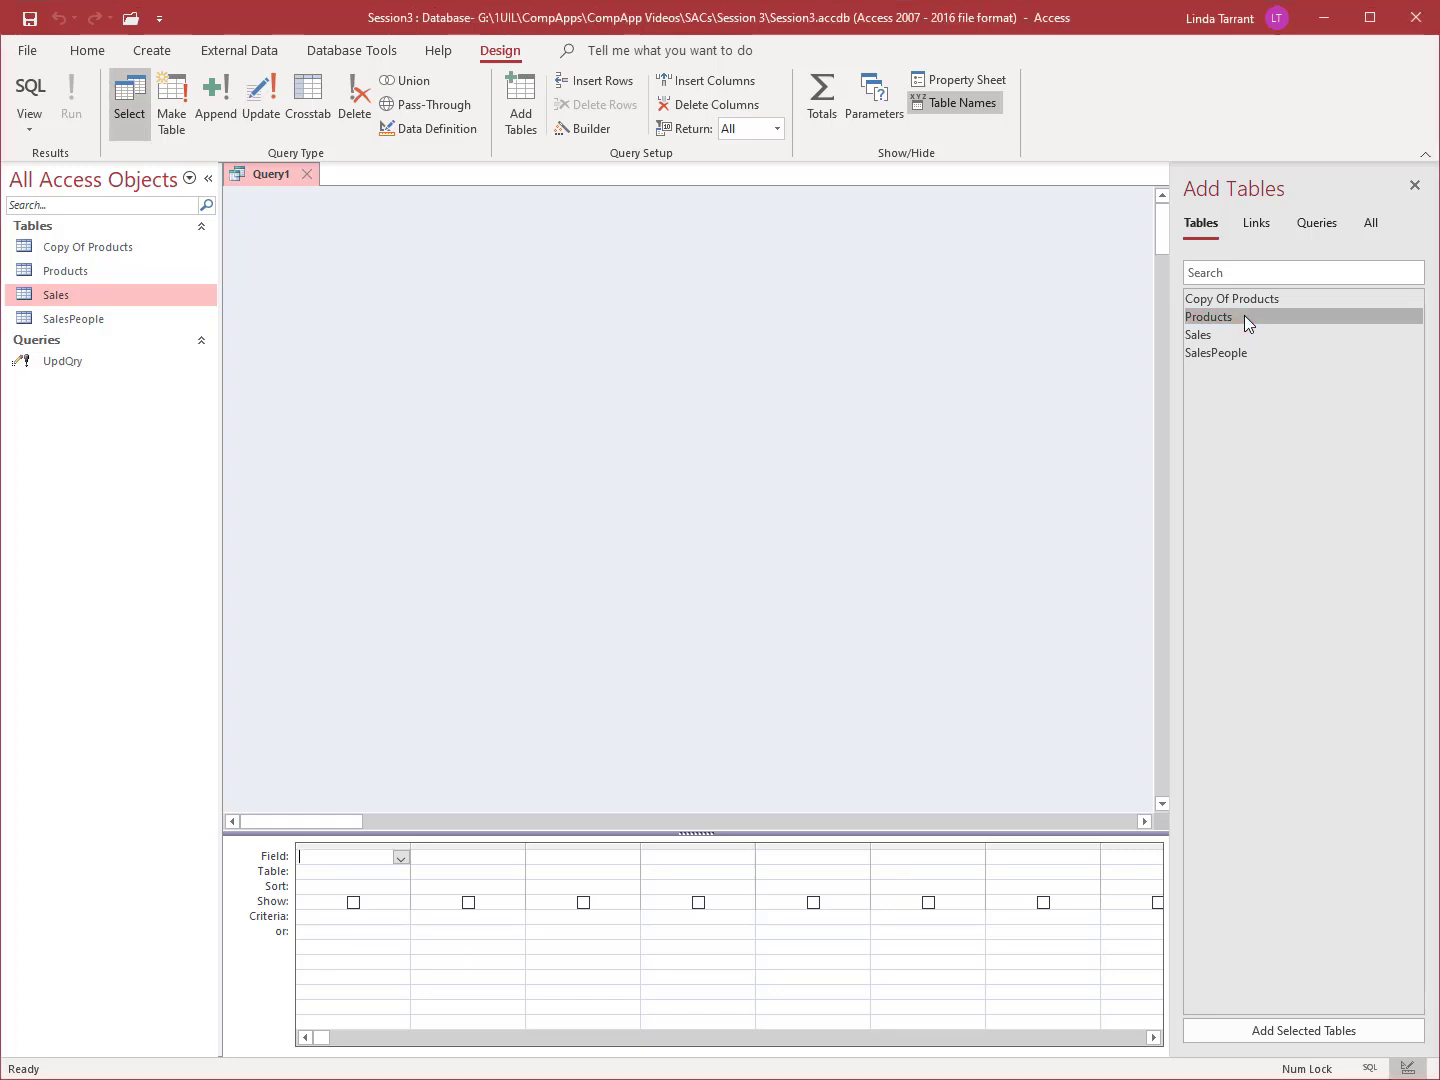
double_click(1229, 316)
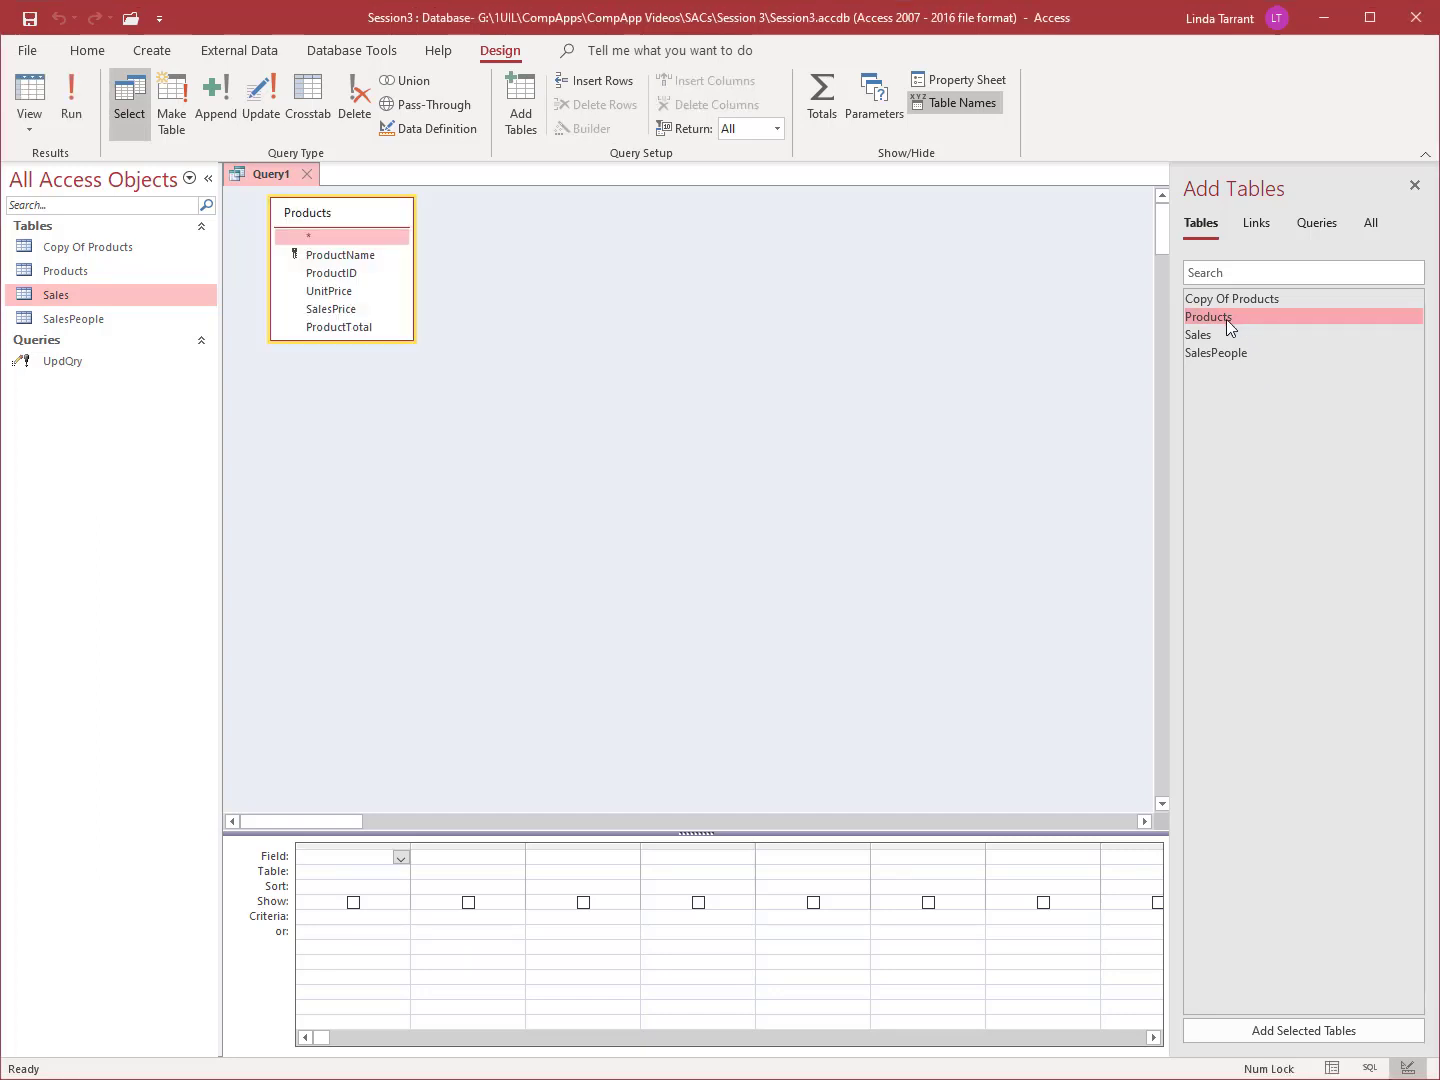
double_click(1218, 334)
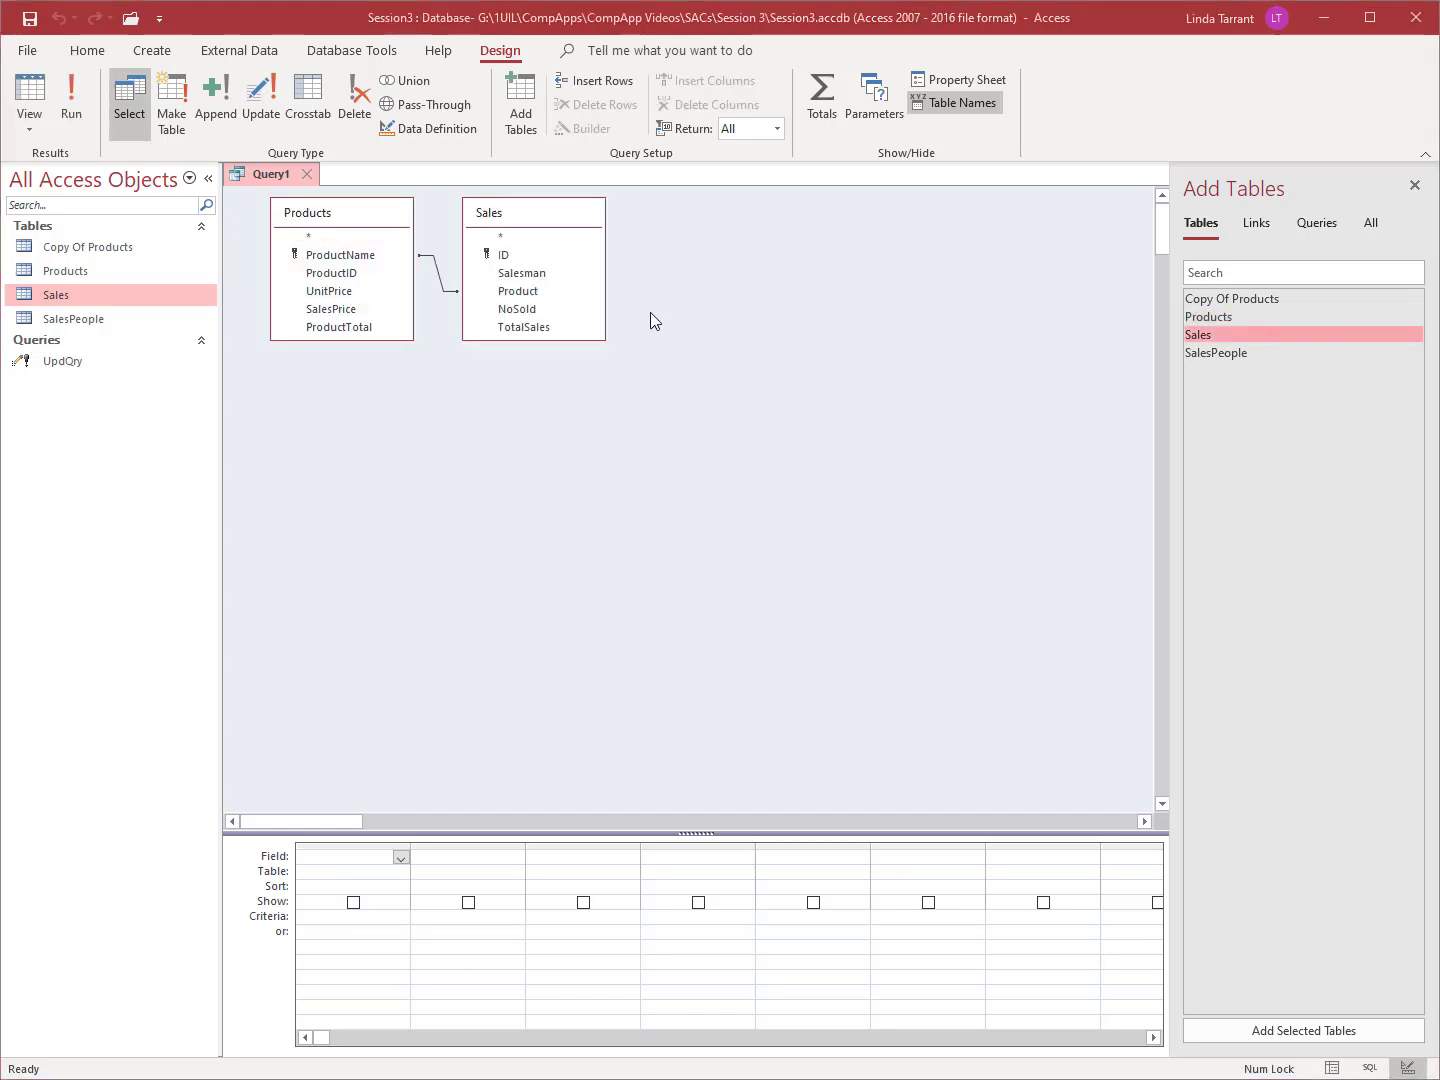
click(260, 129)
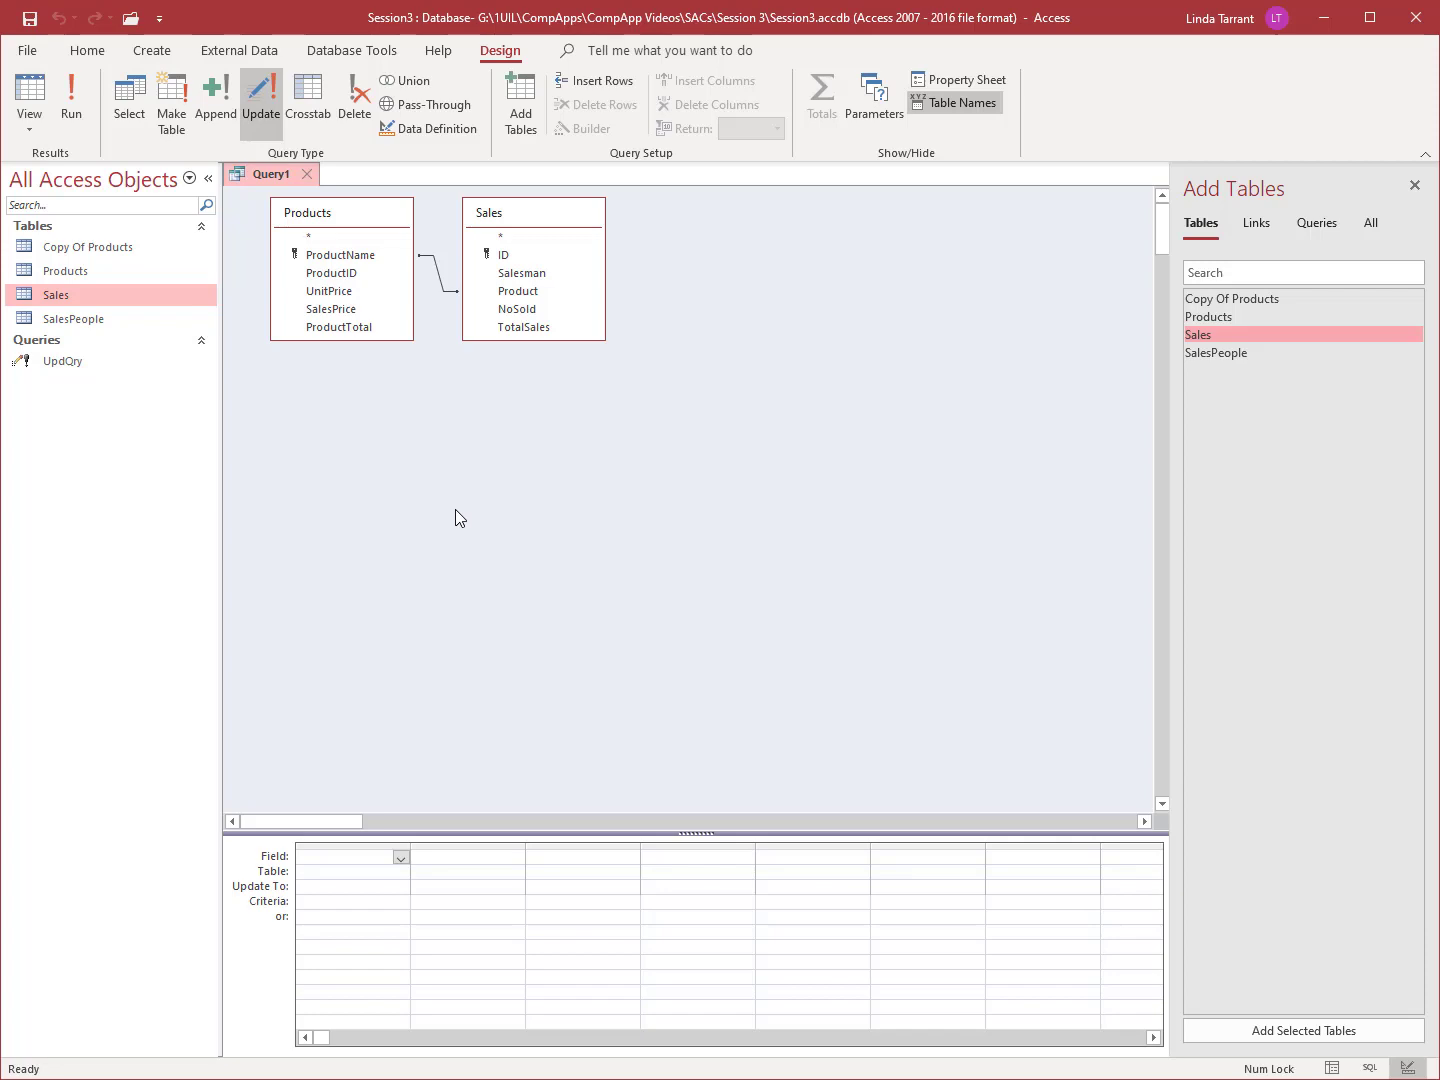
Step: Add the ProductTotal field from Products to the query, set it to update to [ProductTotal]+[TotalSales], and widen its column
double_click(366, 326)
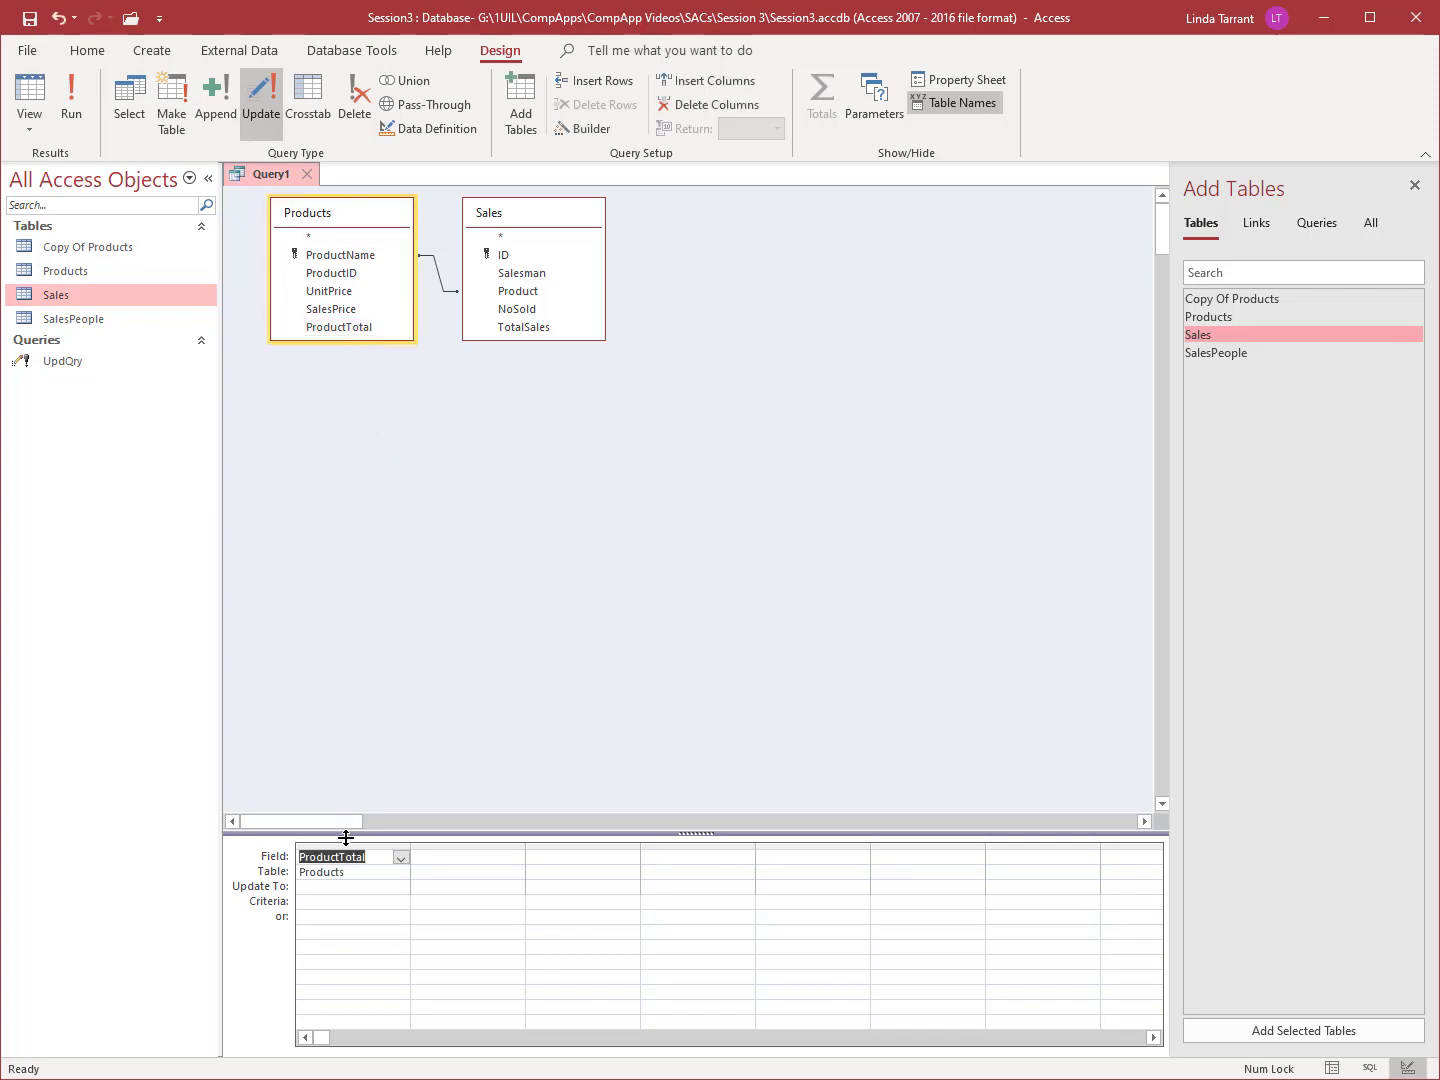
click(325, 882)
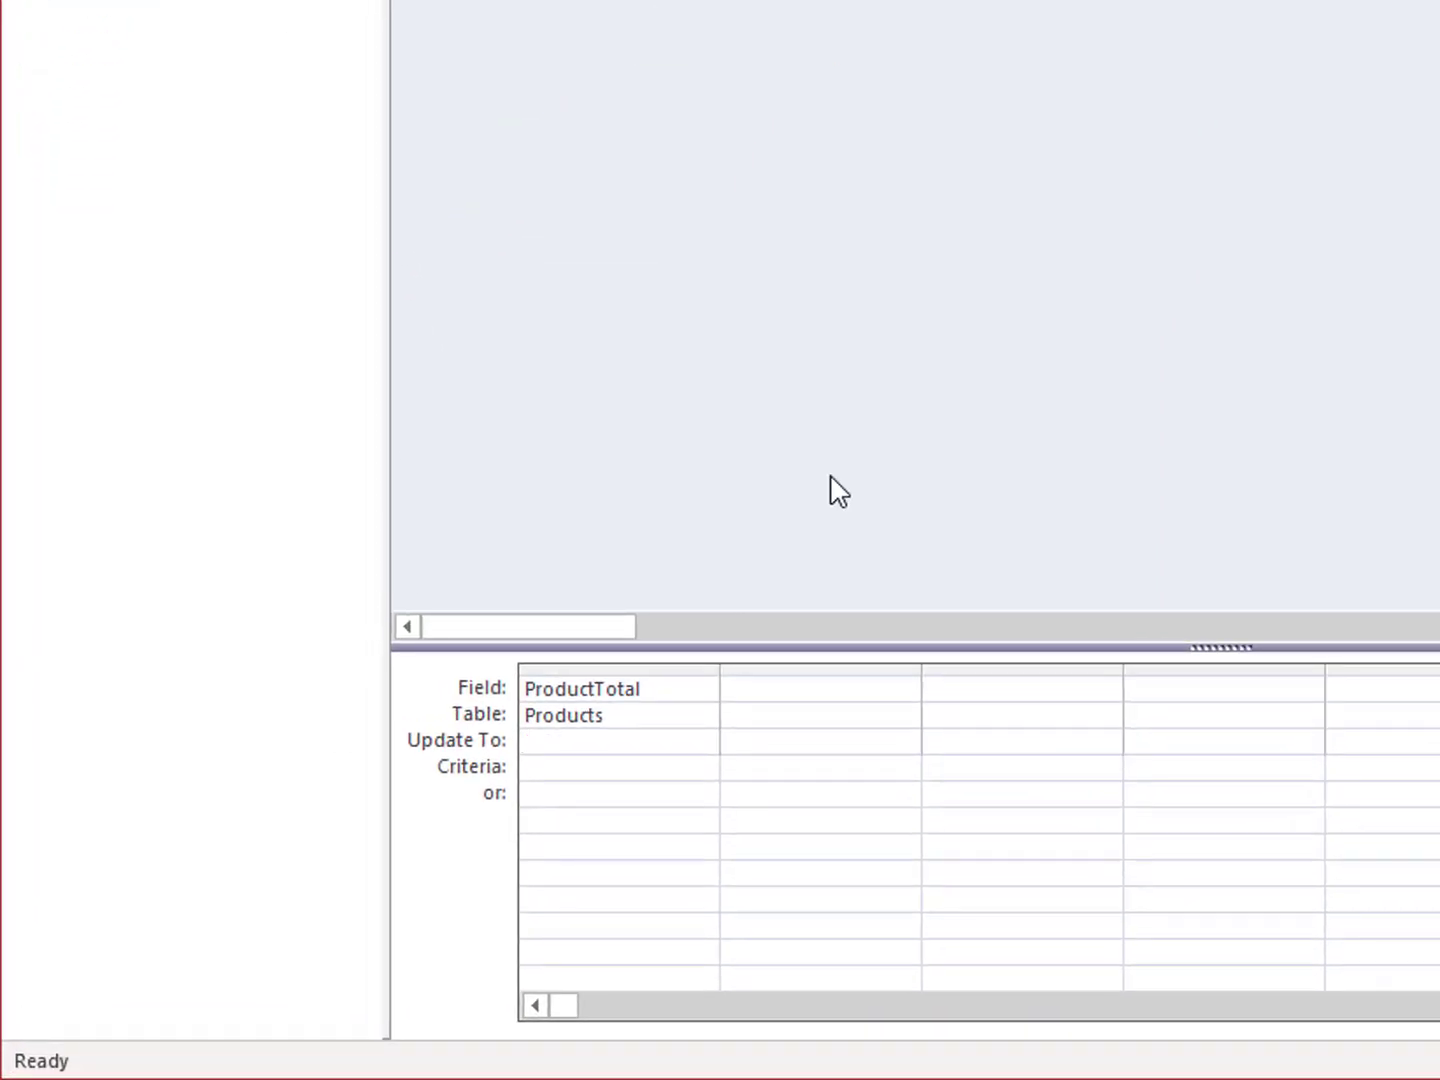
text([ProductTotal)
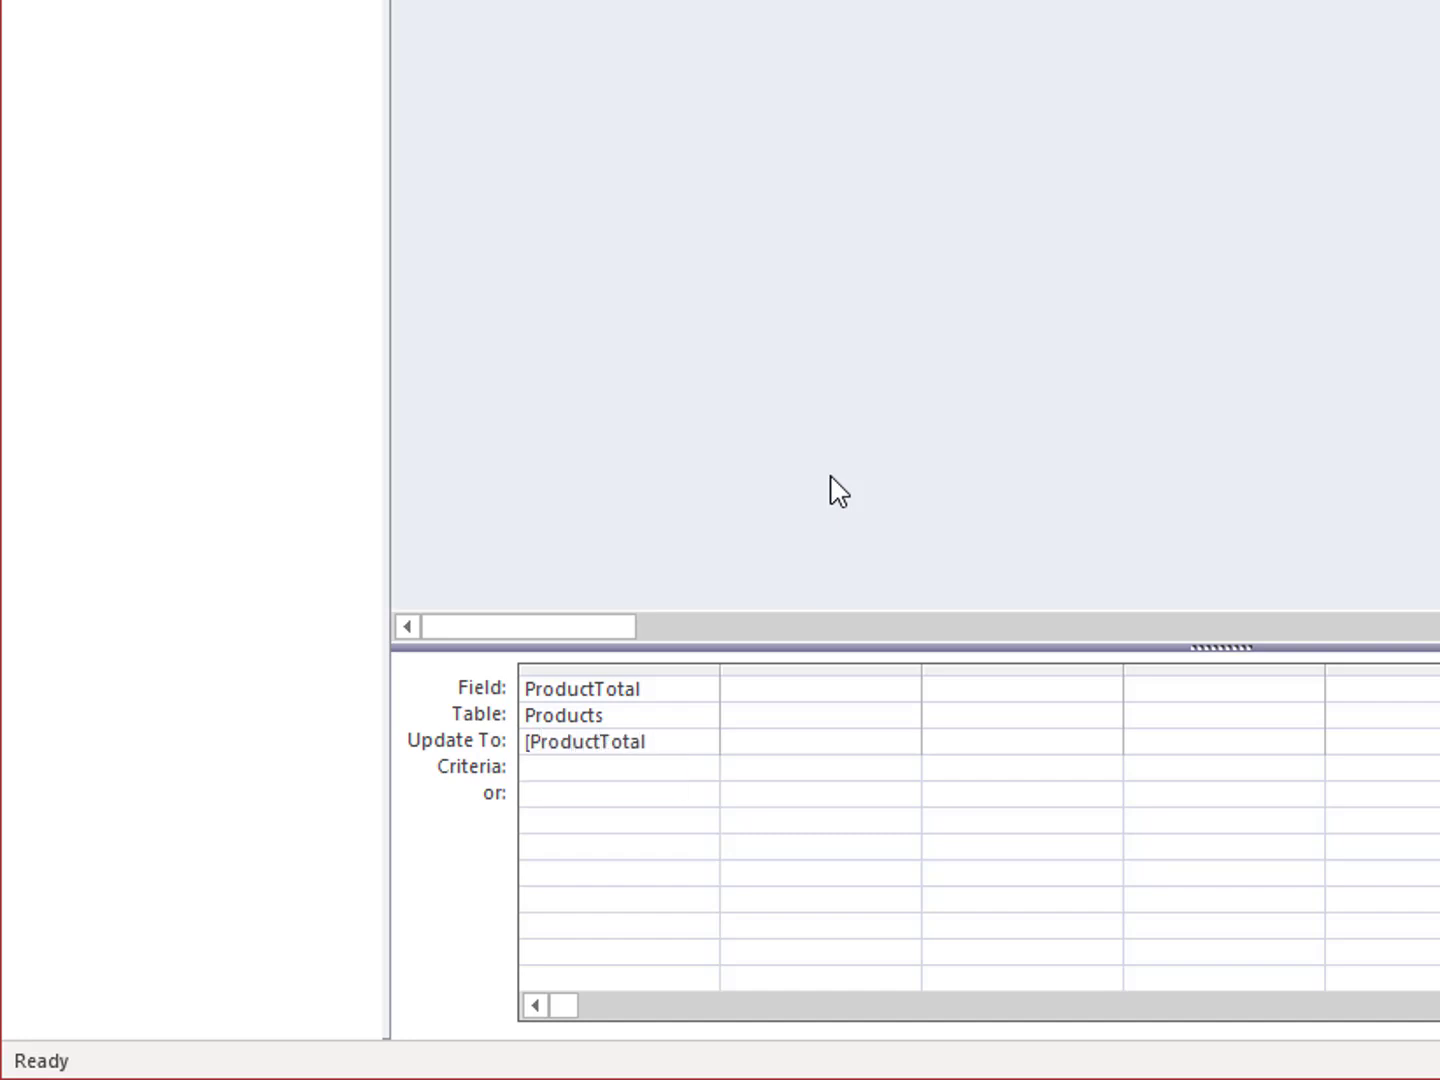
text(]+[TotalSales)
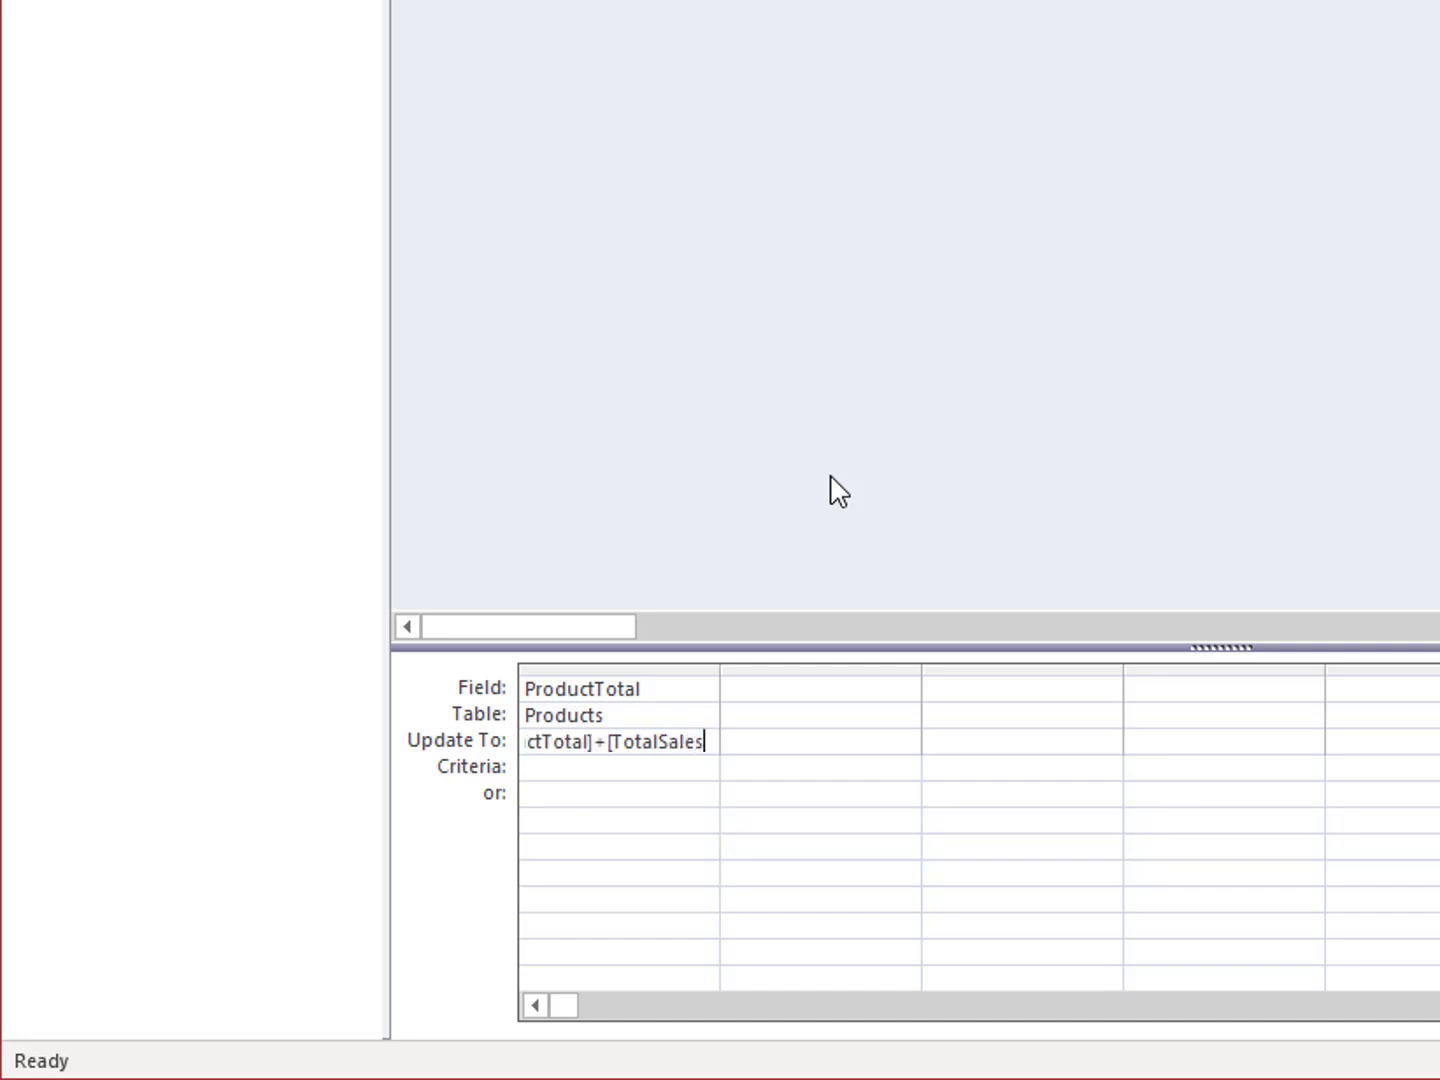
text(])
drag(719, 670, 963, 670)
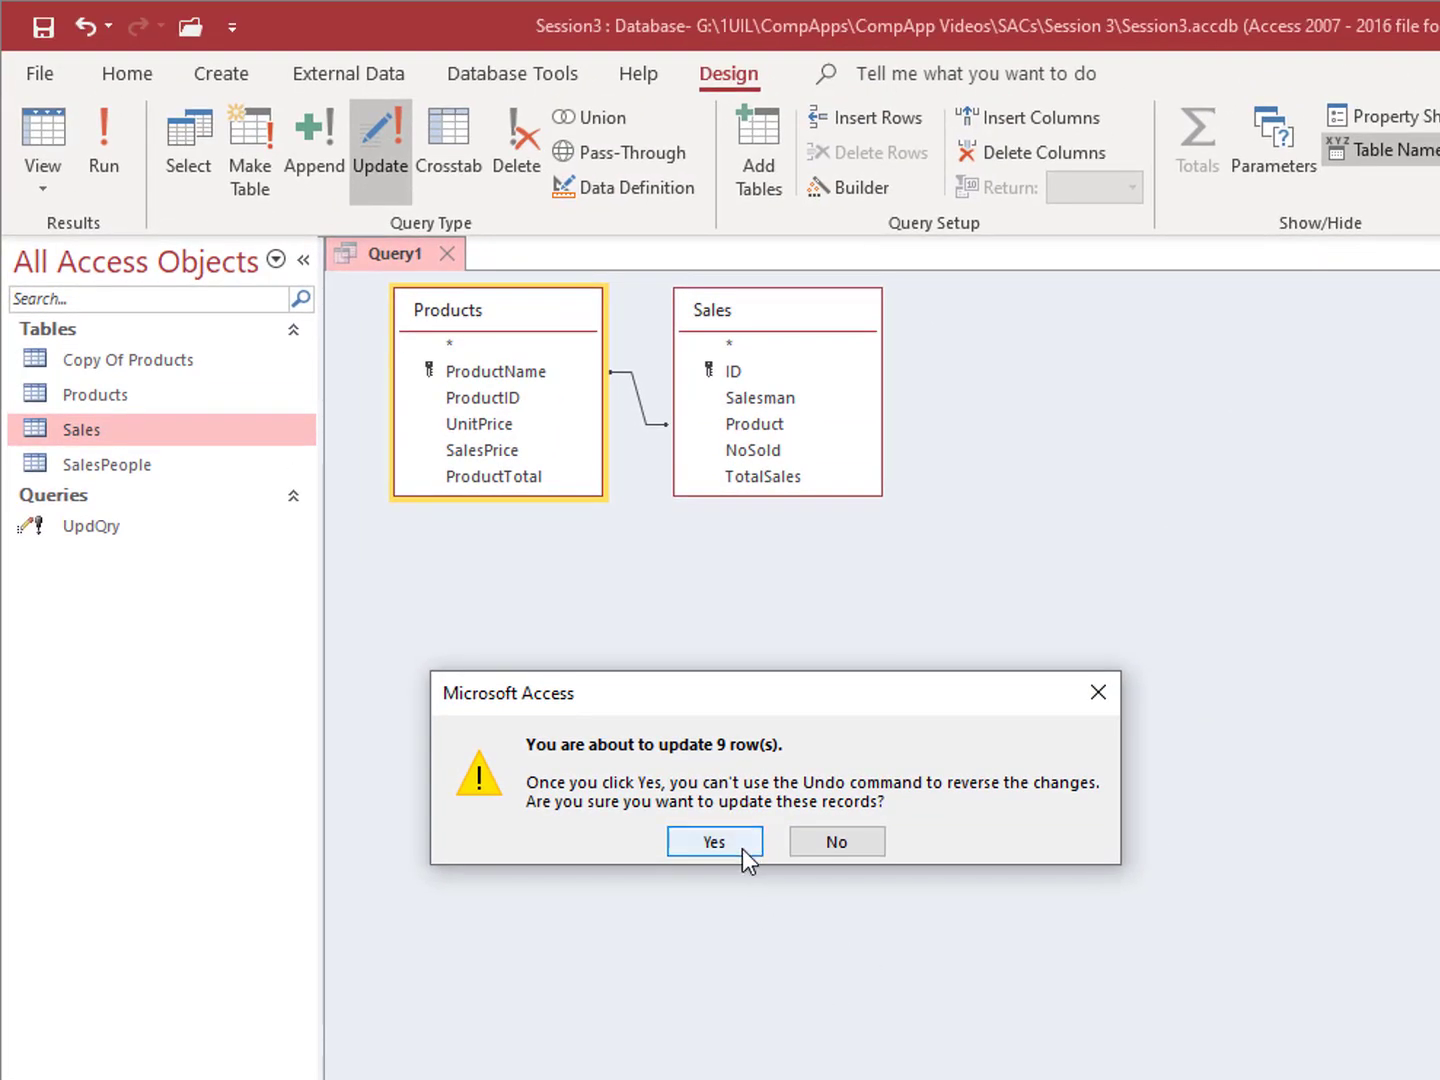
Step: Run the ProductTotal update query, accept updating the records, and view the results in Datasheet View
key(Return)
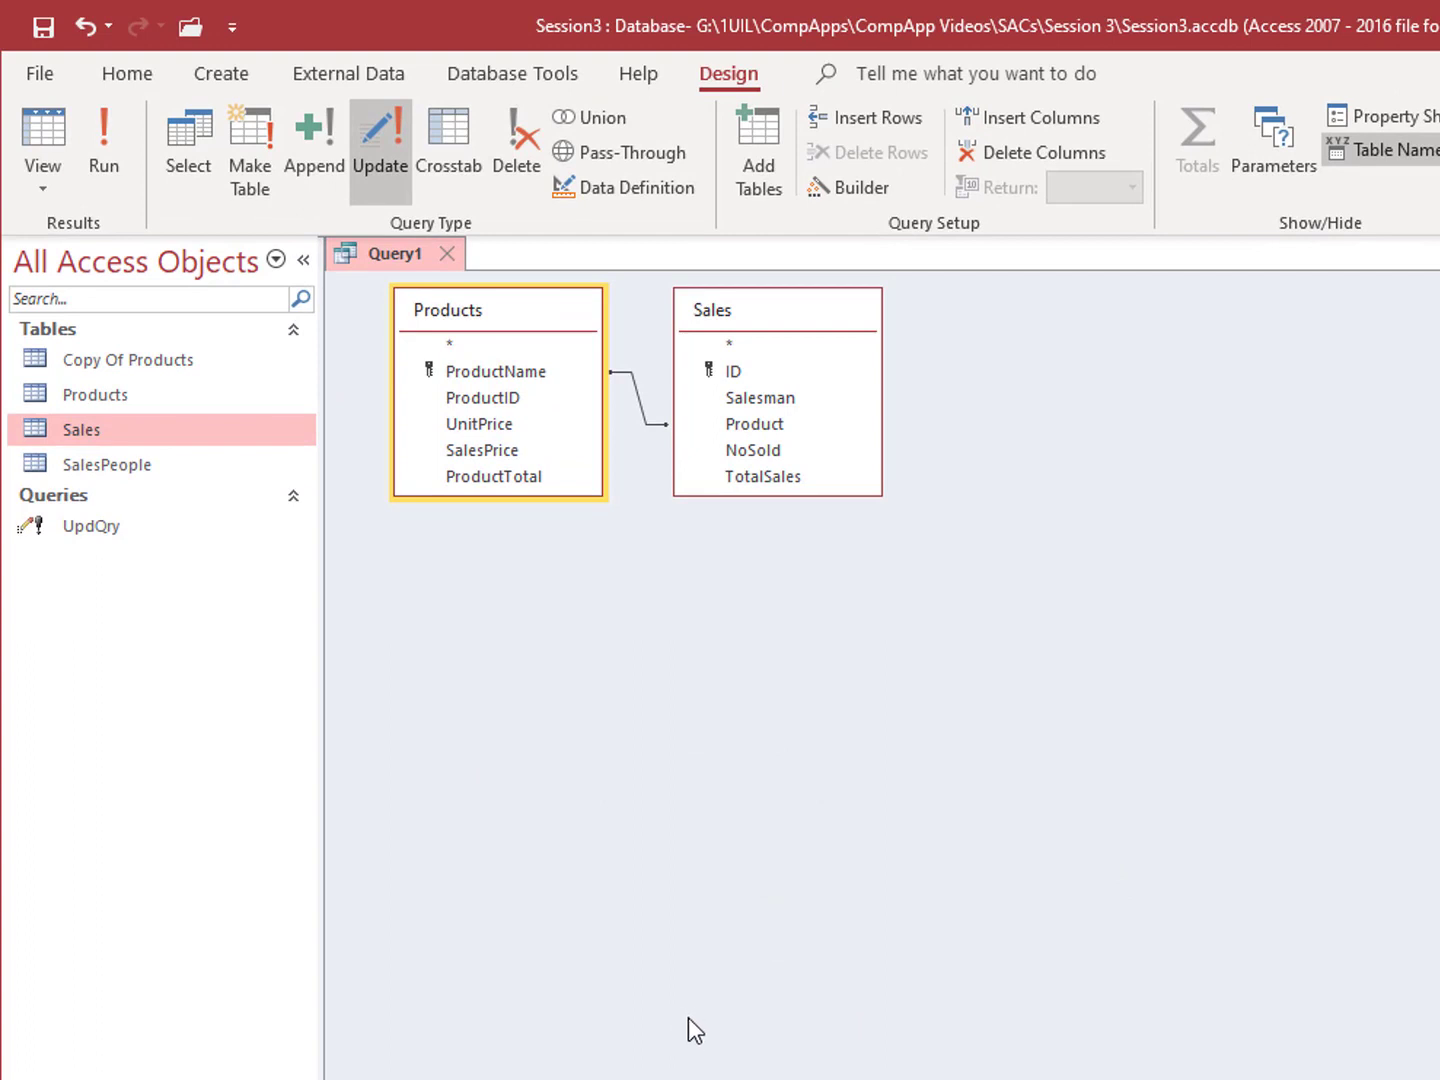
right_click(350, 256)
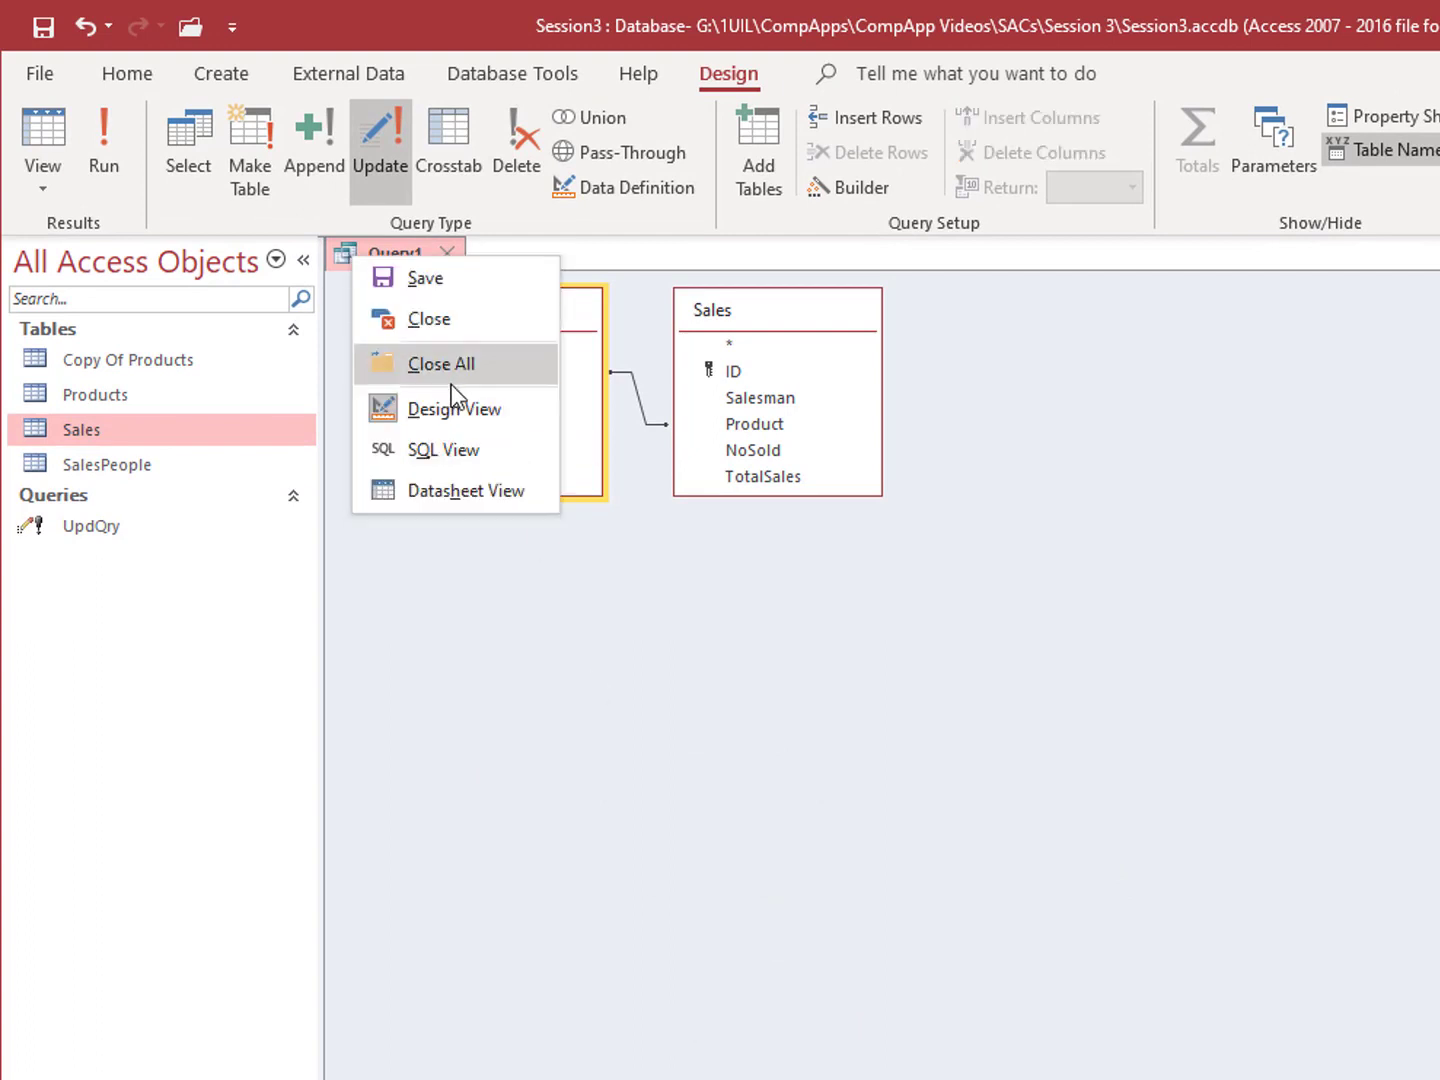
click(452, 490)
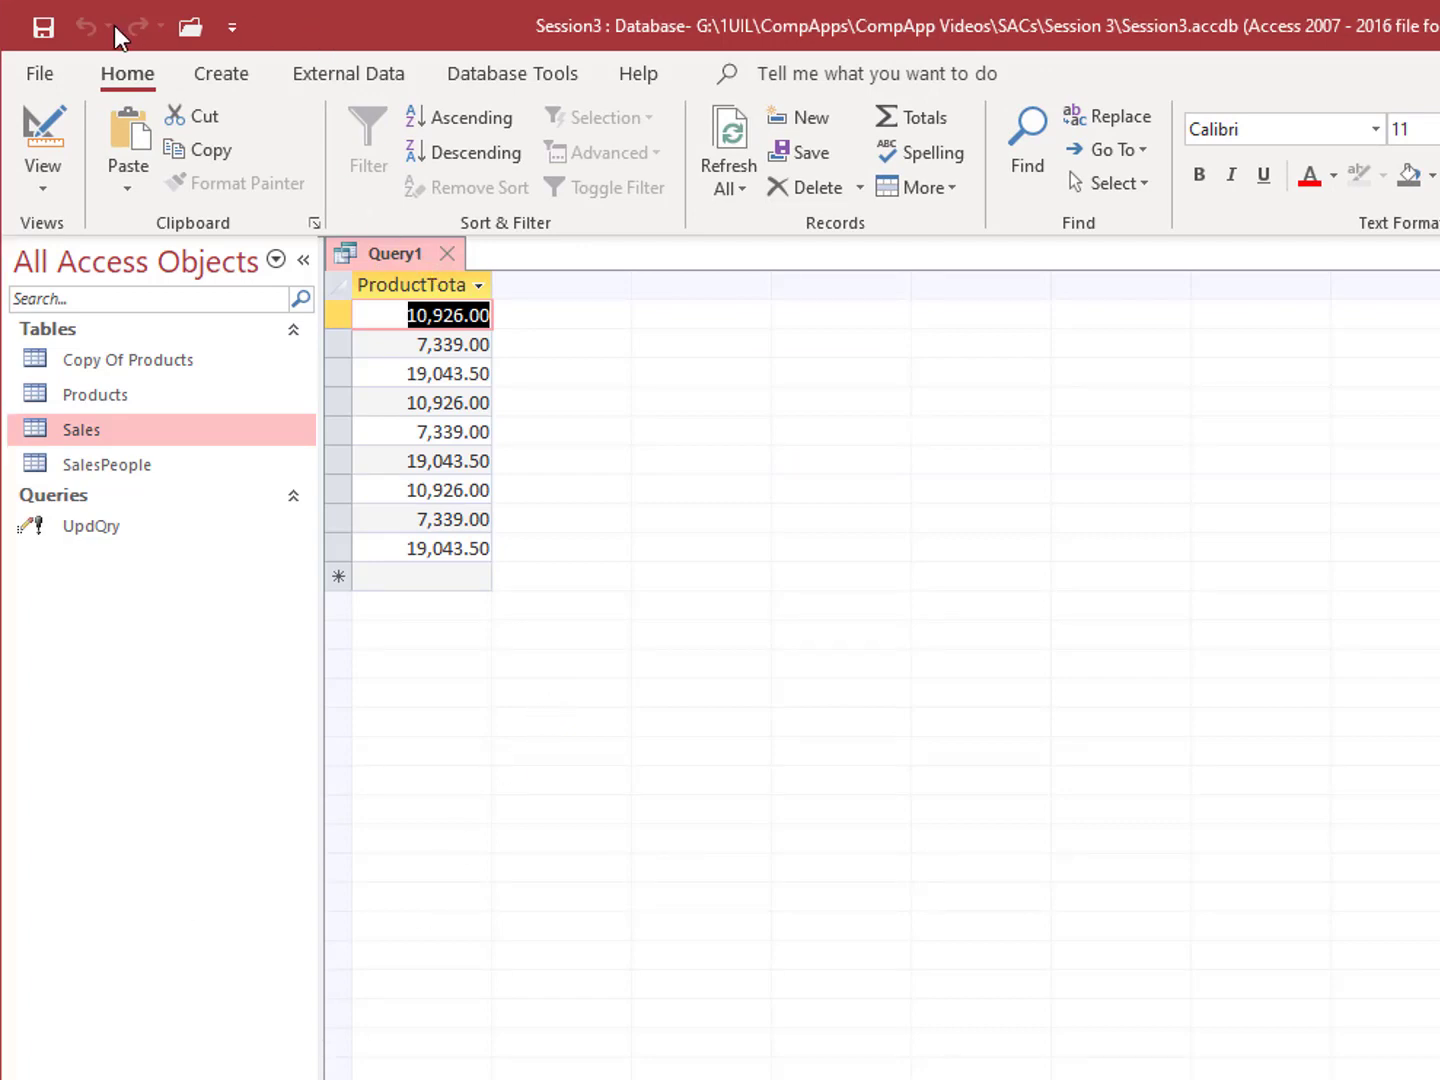
Step: Save the ProductTotal update query as UpdQry-Products
click(45, 29)
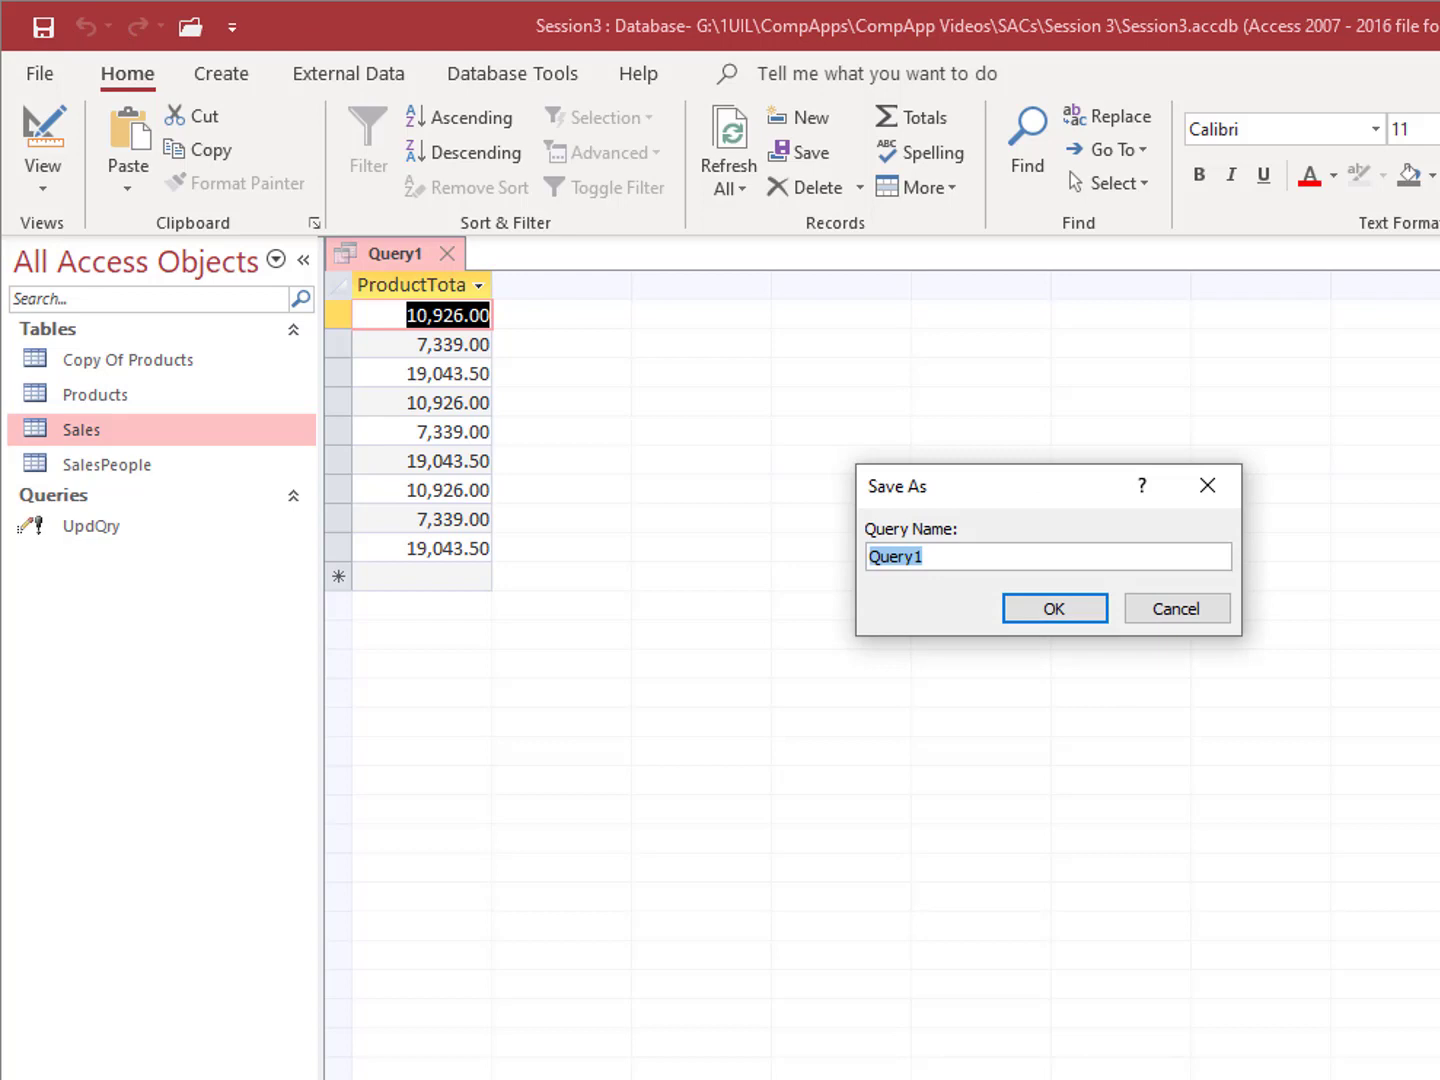
text(UpdQry-Product)
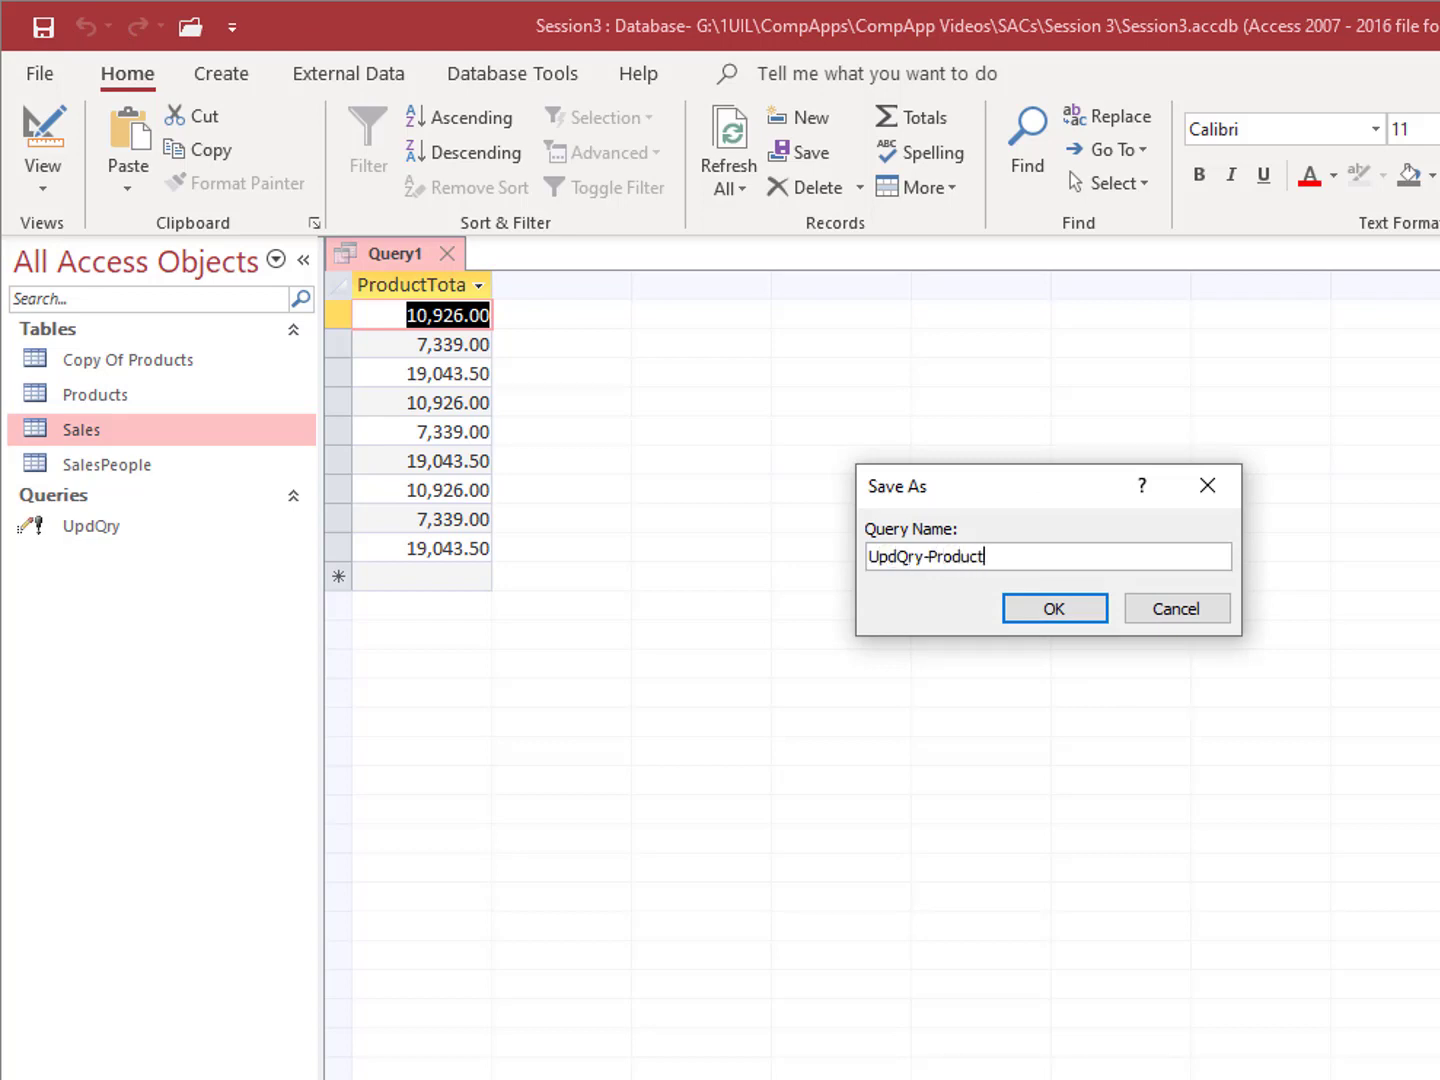
text(s)
click(1072, 604)
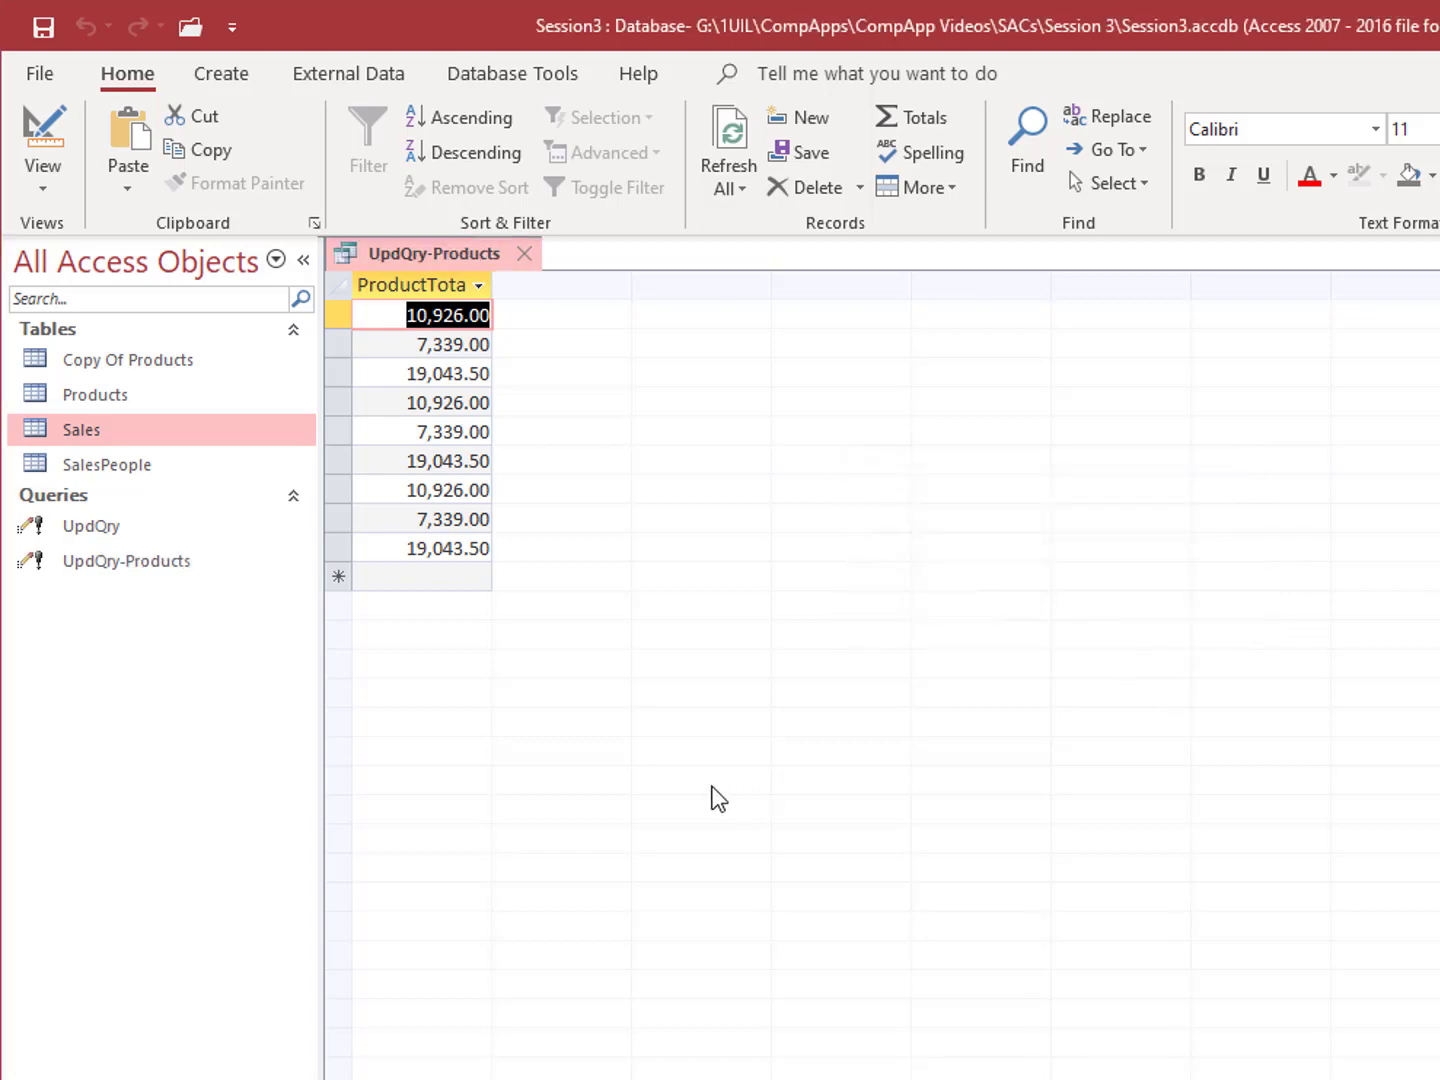
Step: Check the ProductTotal values in the Products table, and return the UpdQry-Products query to Design View
click(220, 425)
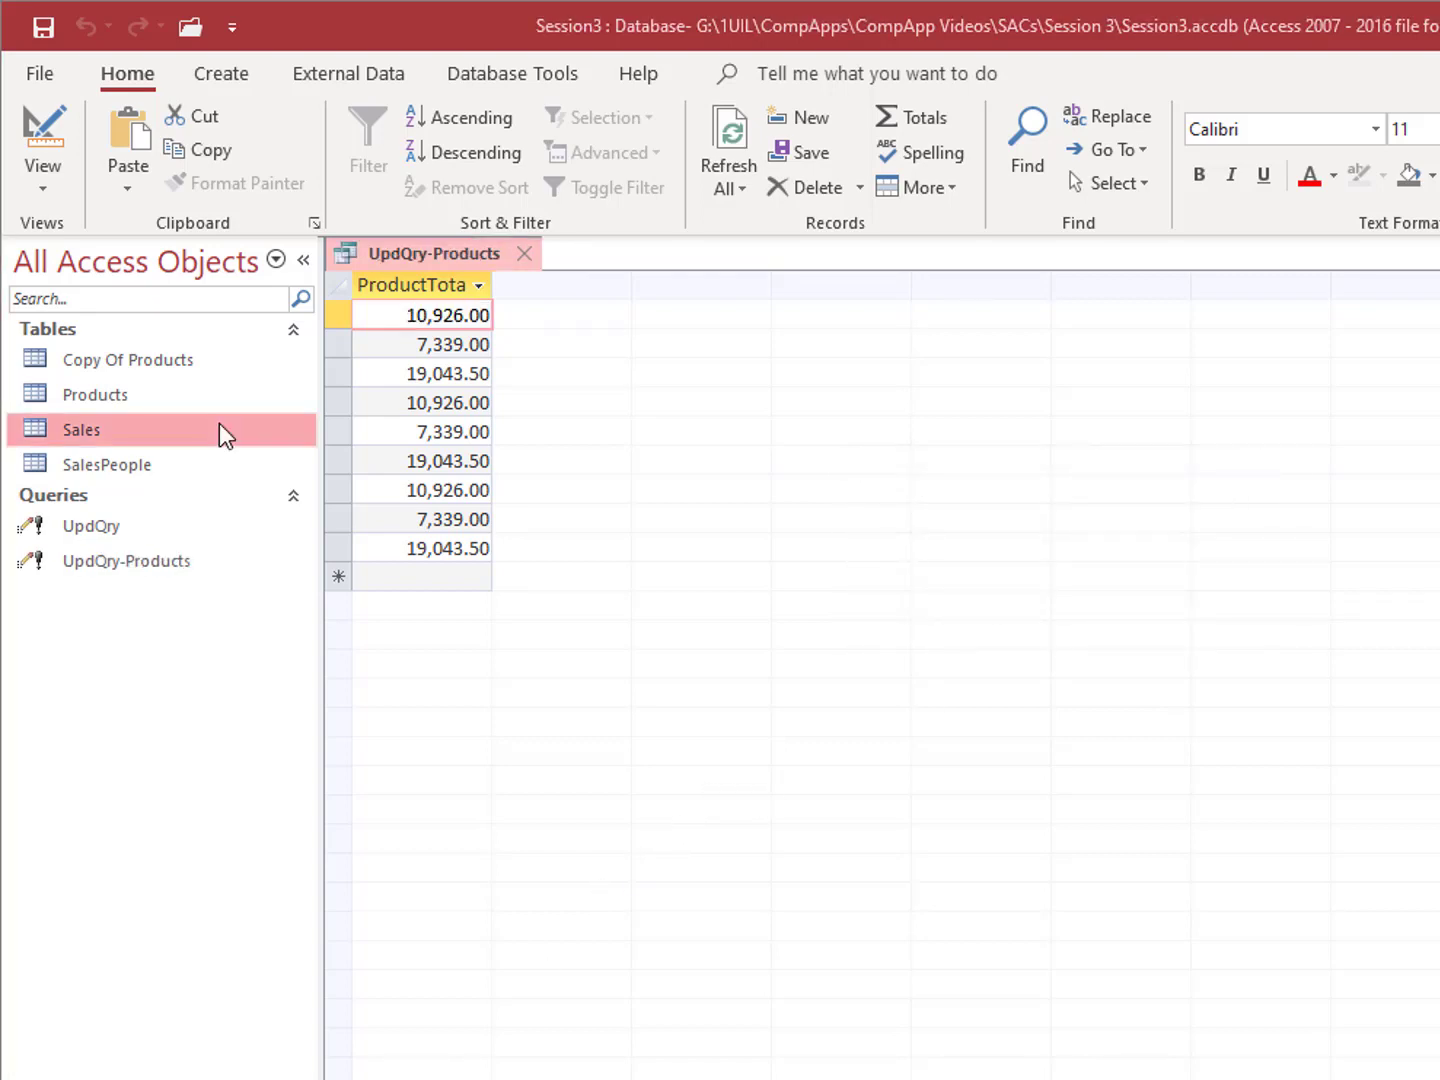
double_click(240, 396)
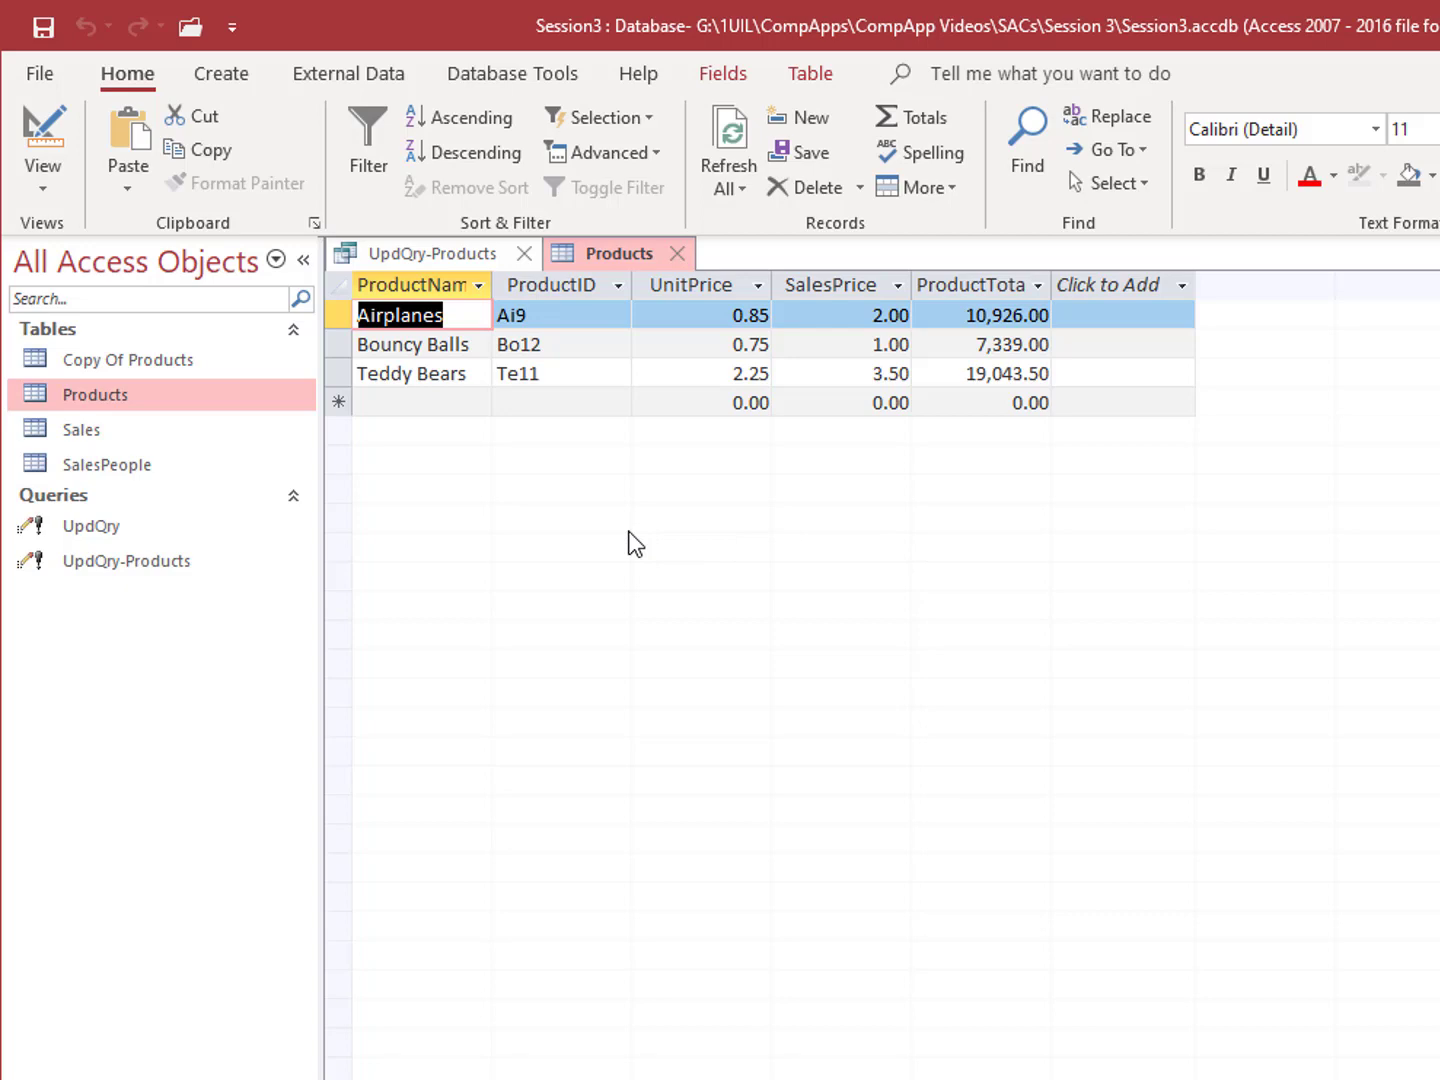
click(452, 254)
right_click(447, 254)
click(582, 411)
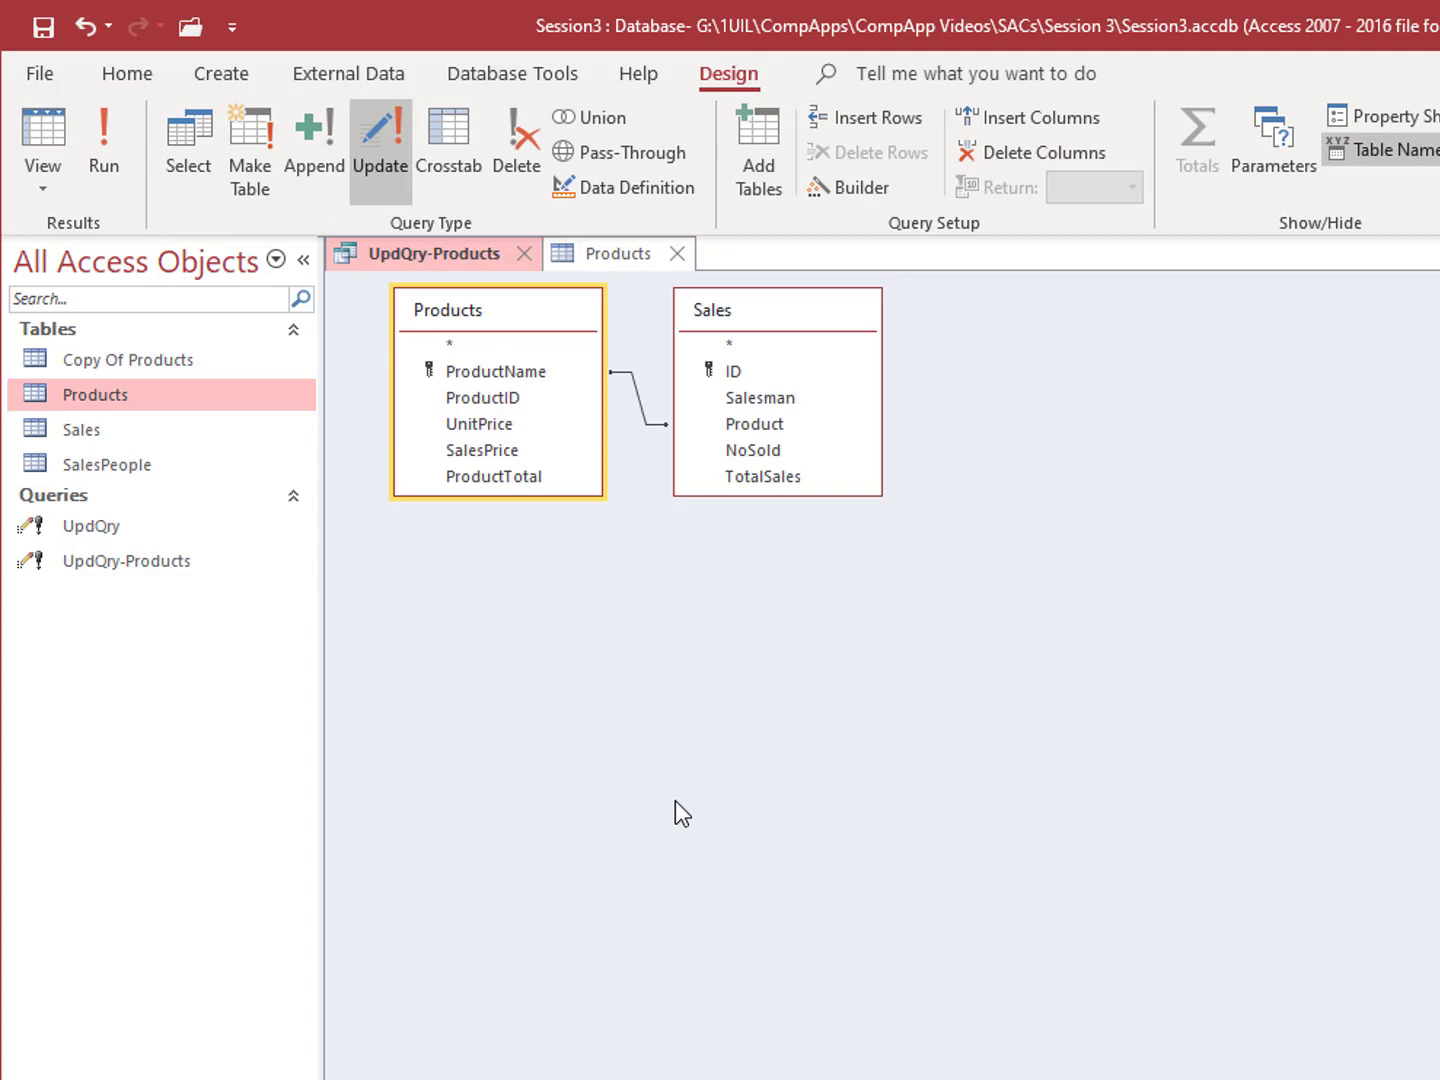
Step: Run the UpdQry-Products query again, accept updating the records, and check ProductTotal in the Products table
click(105, 159)
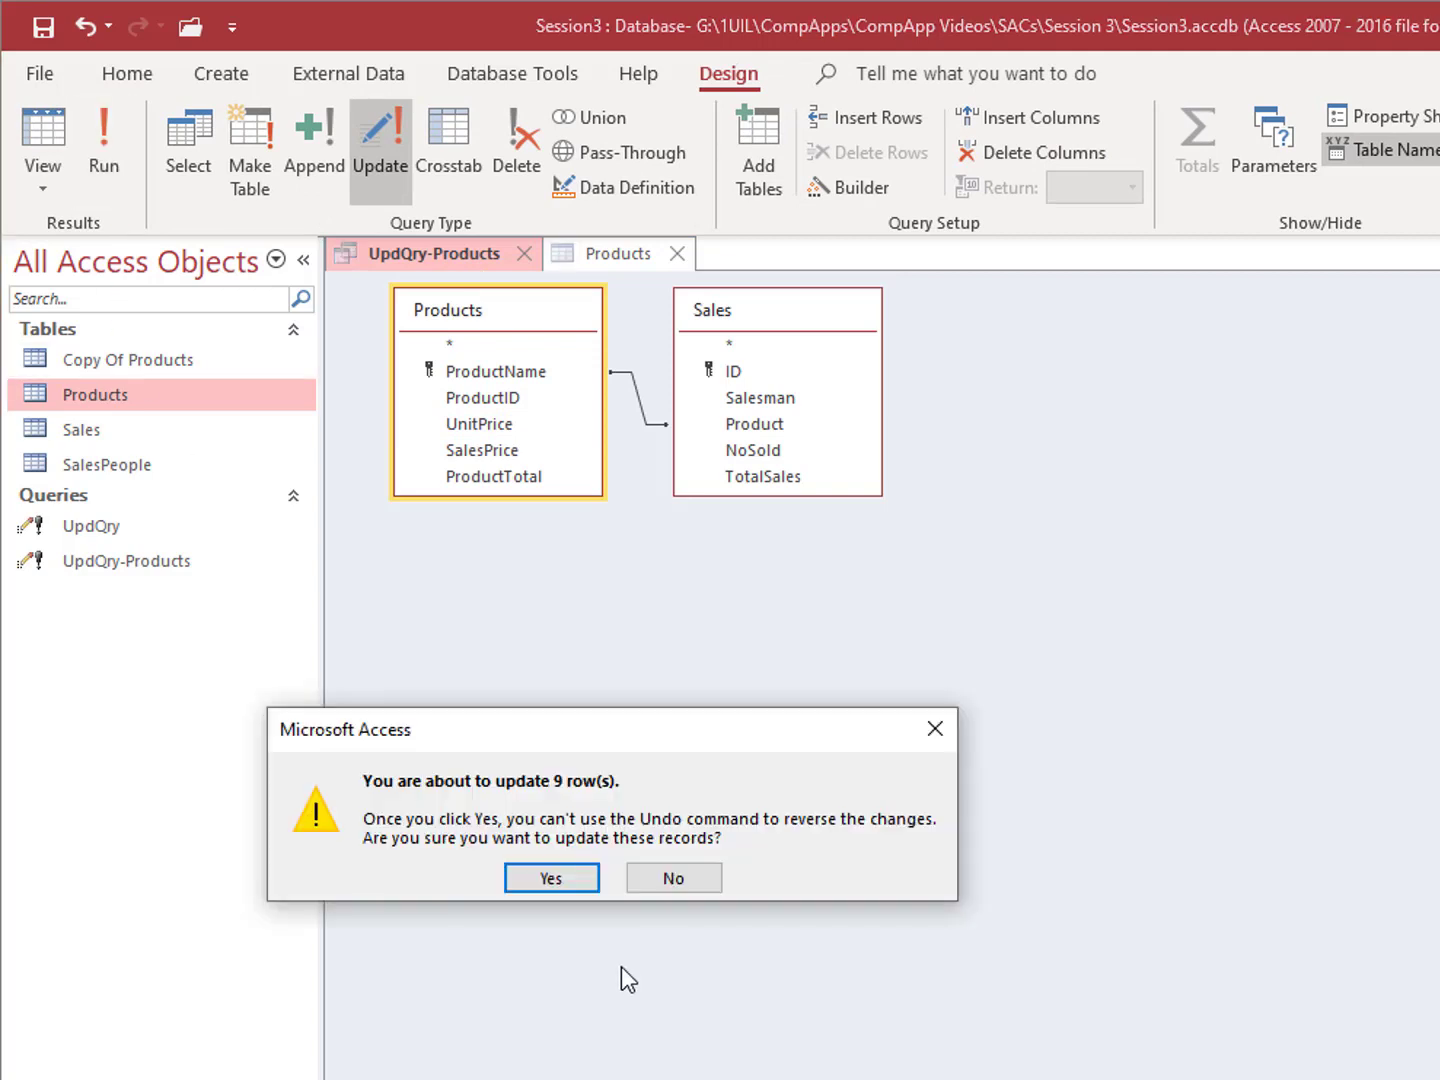
click(551, 878)
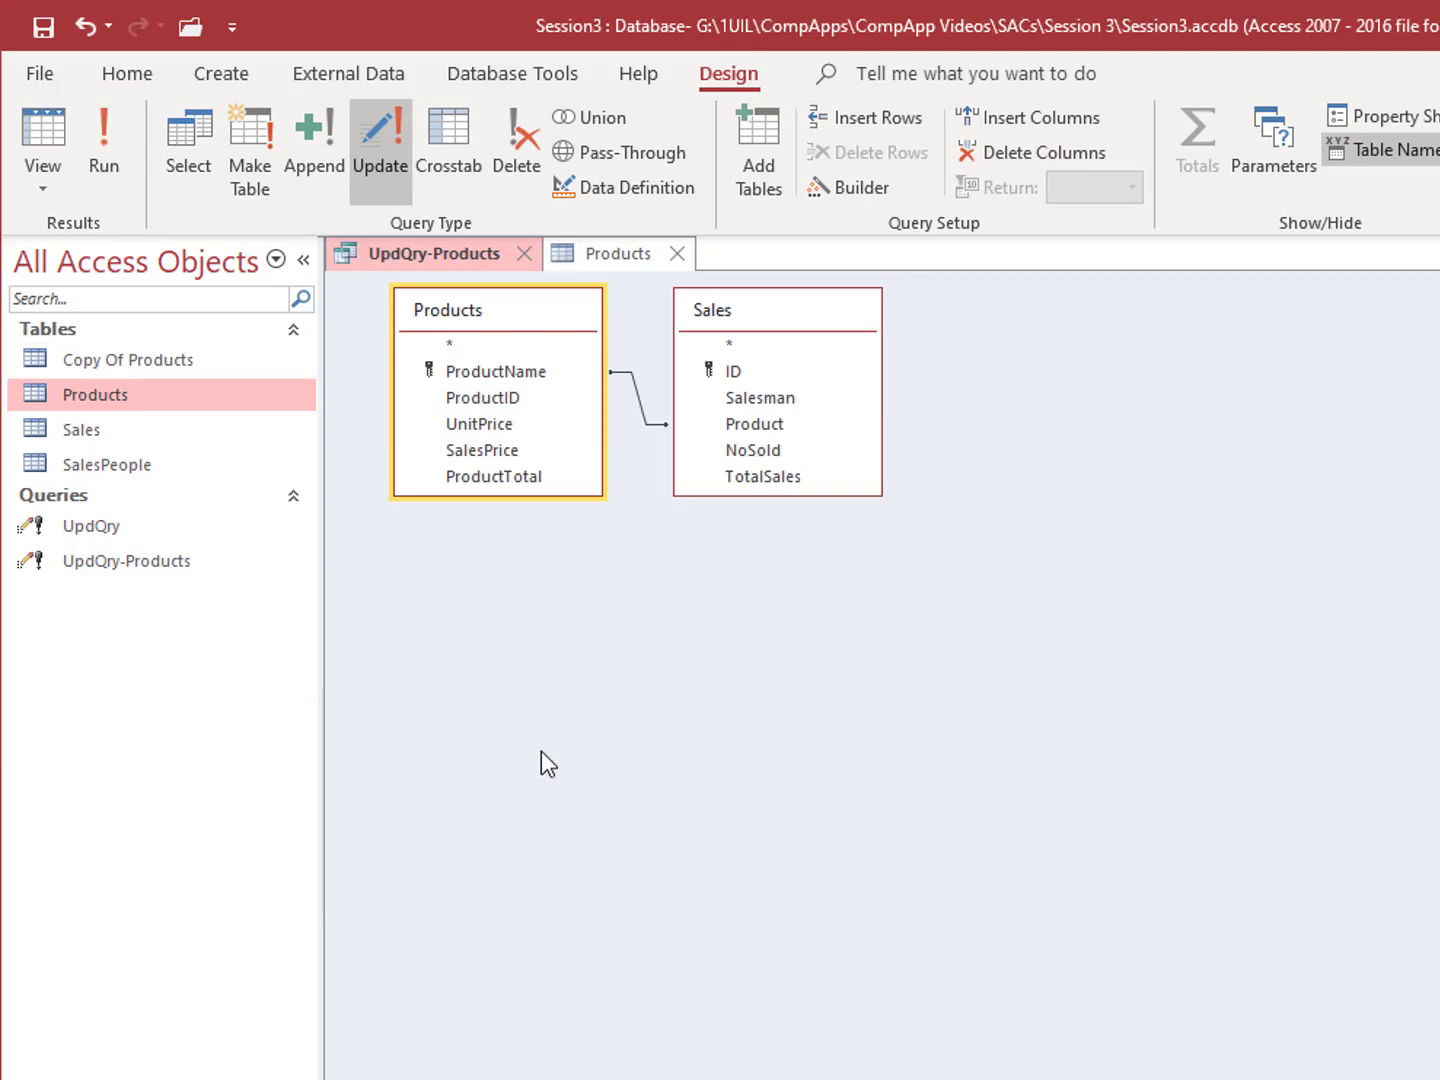
click(606, 263)
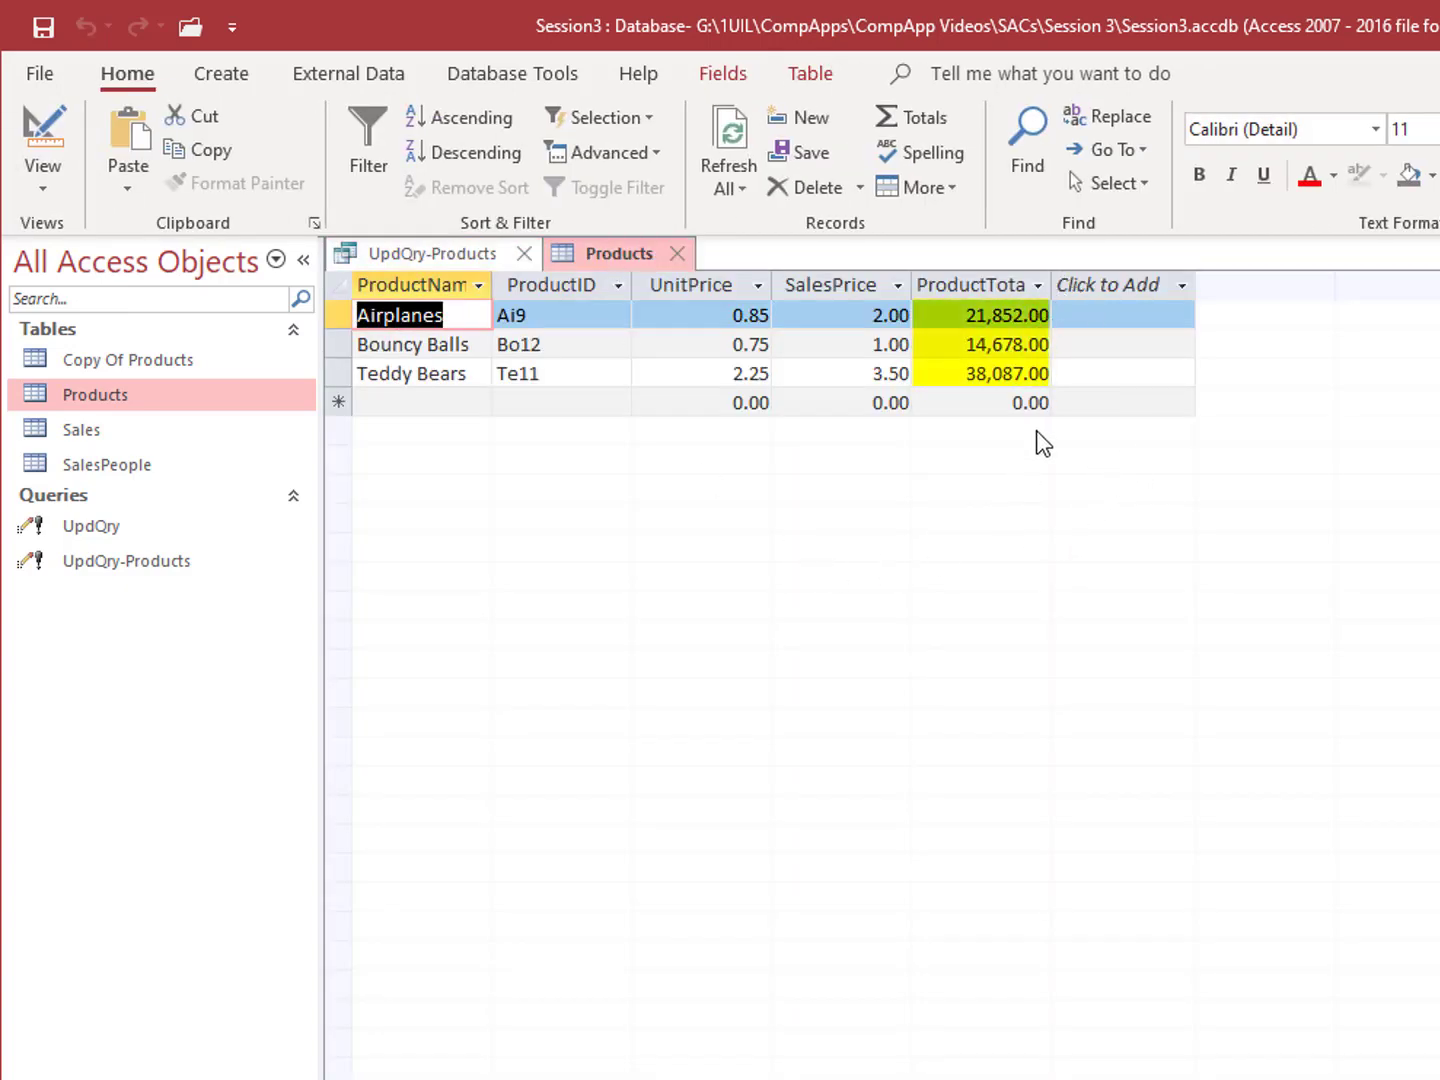
Step: Reset ProductTotal to 0 for Airplanes, Bouncy Balls and Teddy Bears in the Products table
key(F2)
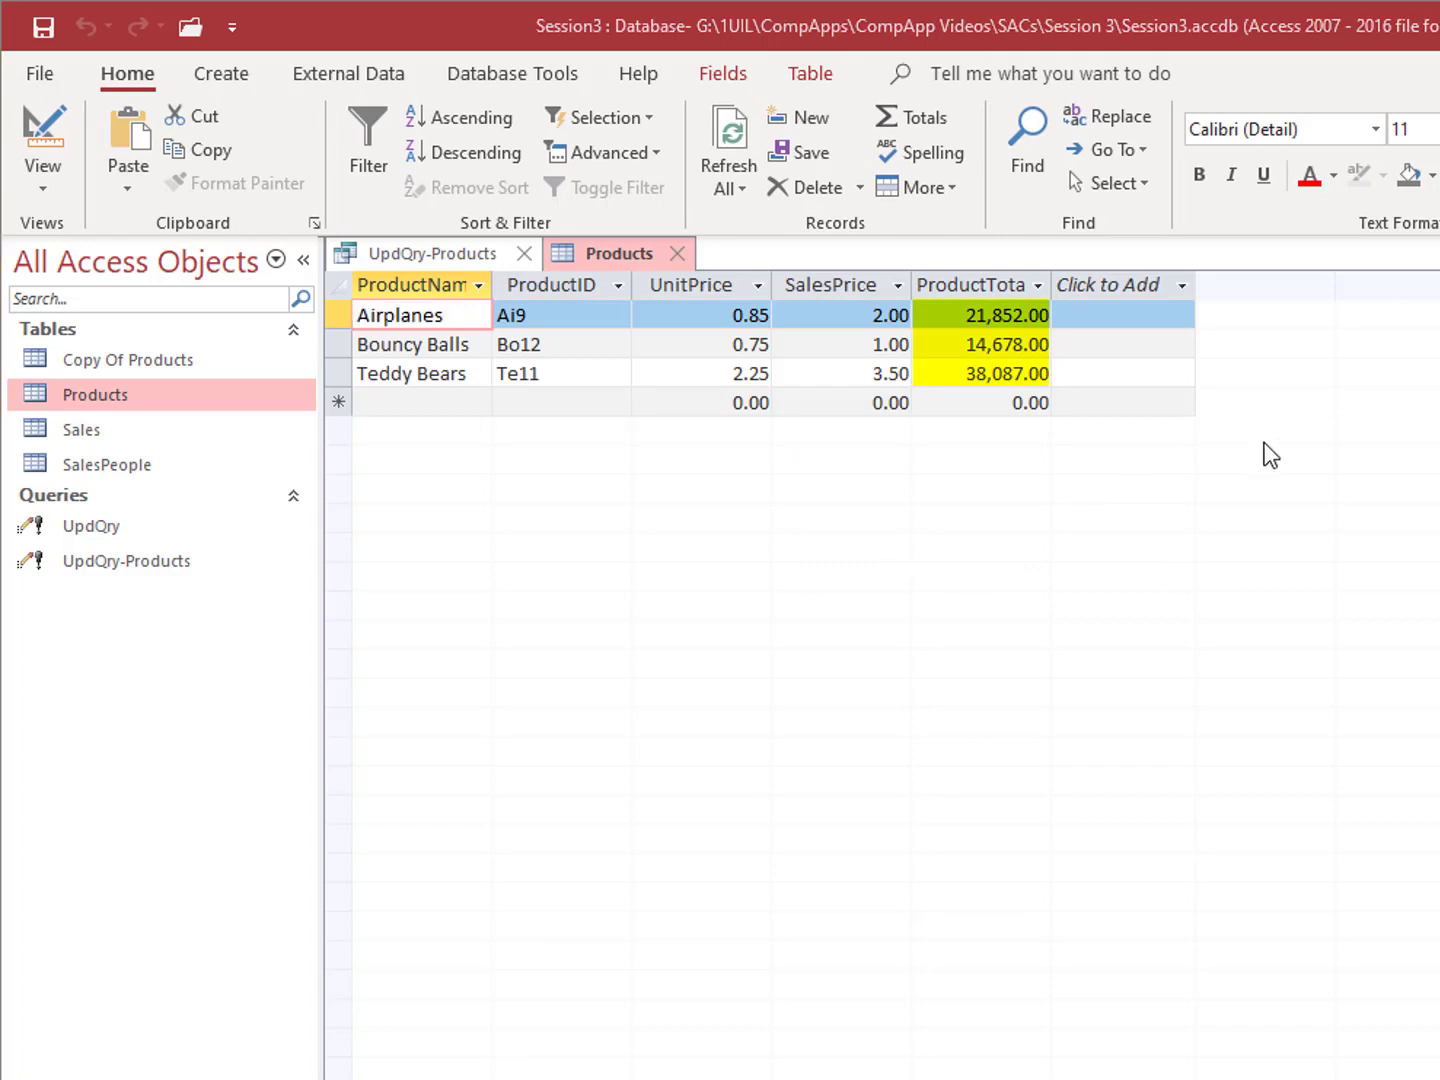
drag(942, 314, 1066, 314)
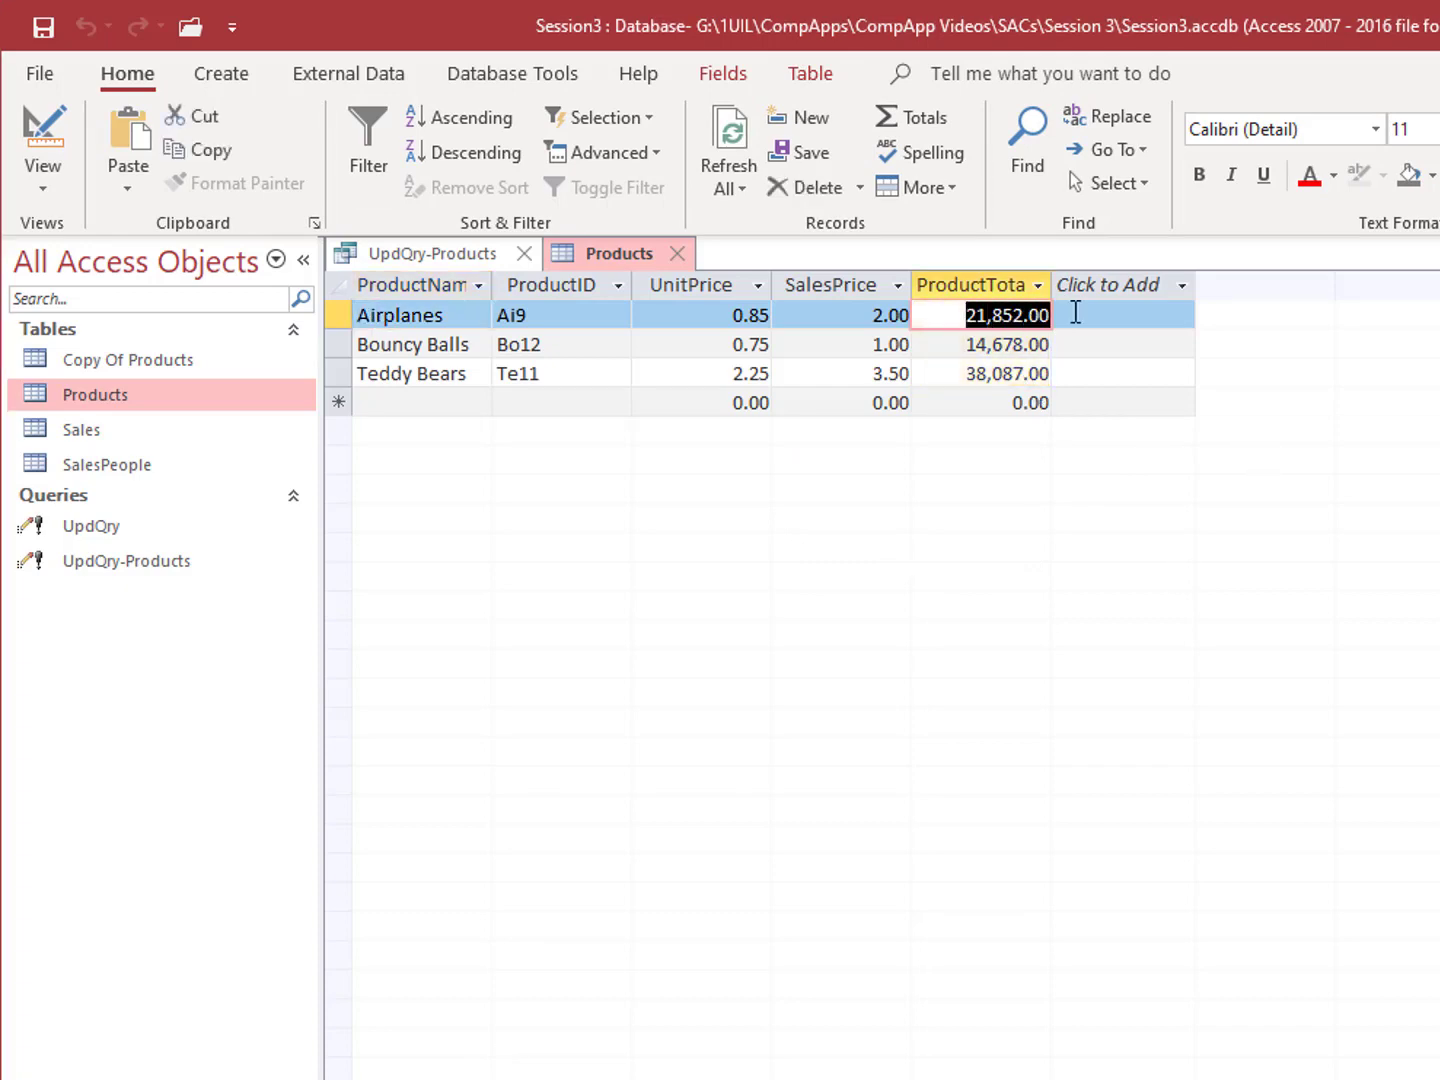
text(0)
key(Down)
text(0)
key(Down)
text(0)
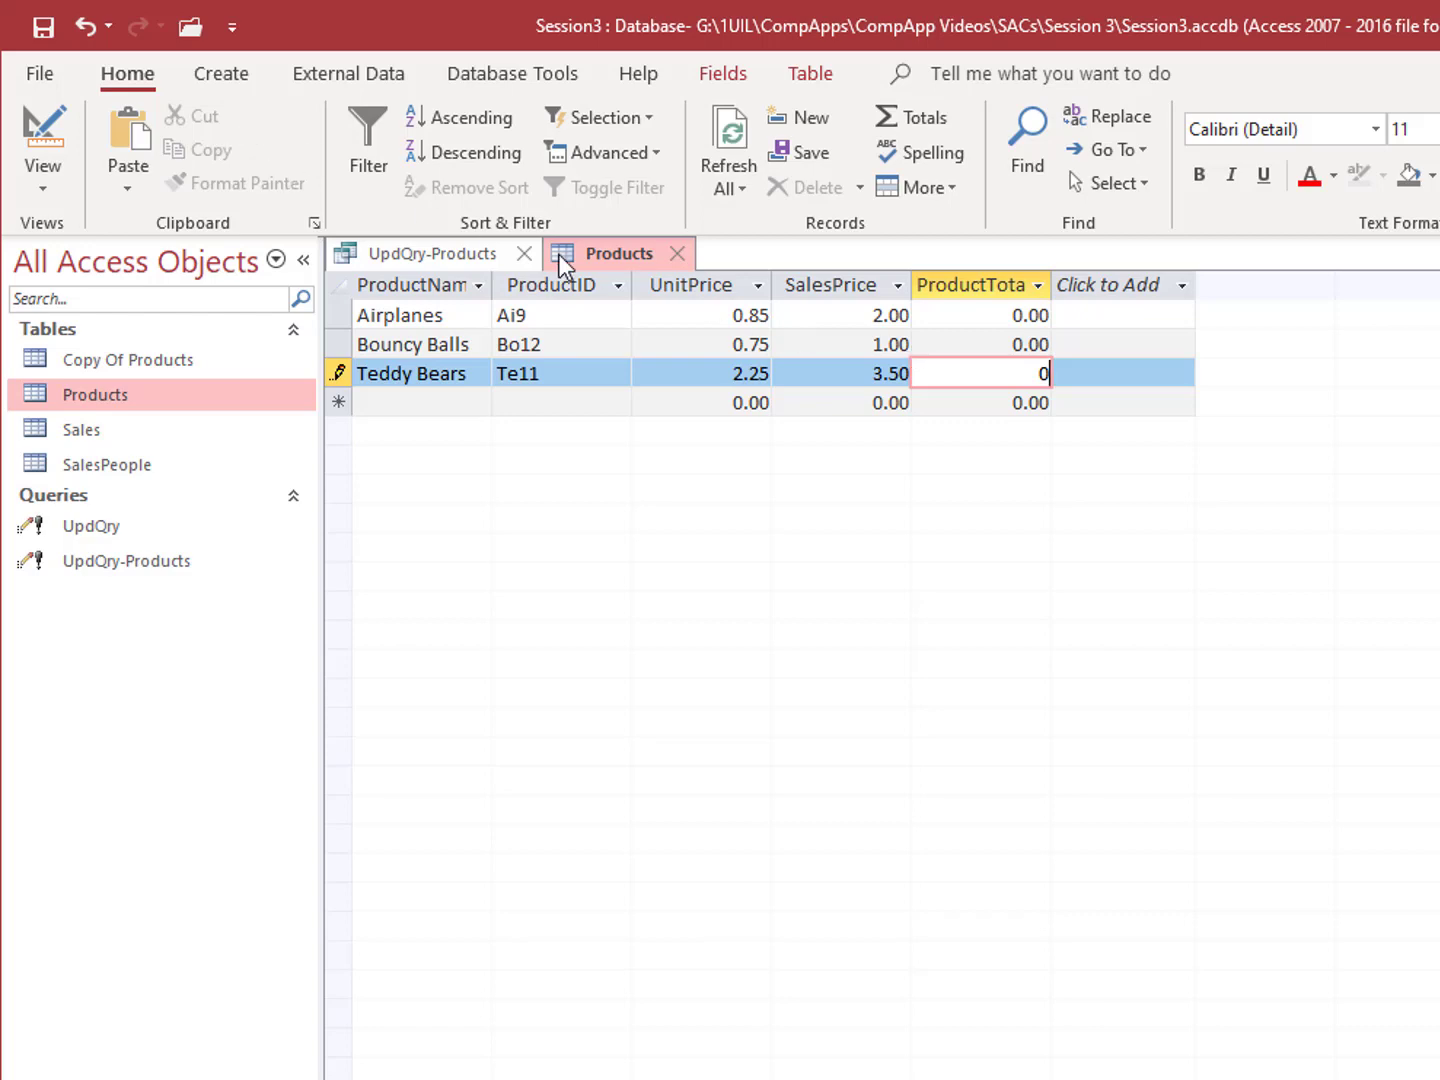
Step: Rerun UpdQry-Products on the zeroed ProductTotal values, accept the update, and return to the Products table to check them
click(448, 254)
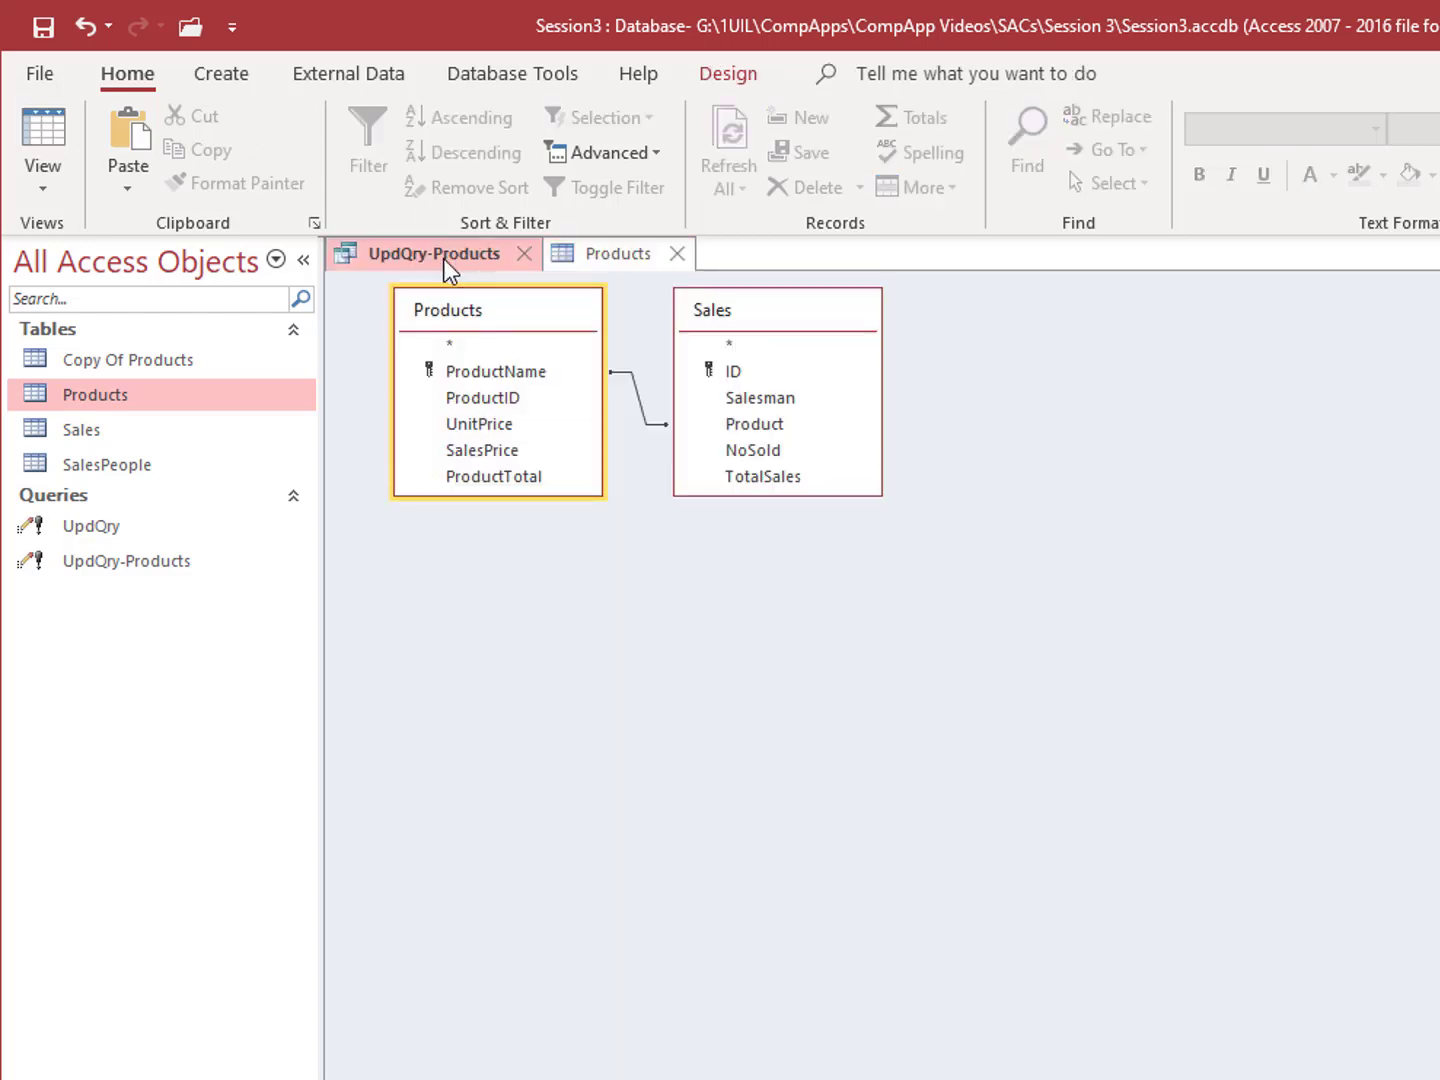
click(742, 80)
click(104, 135)
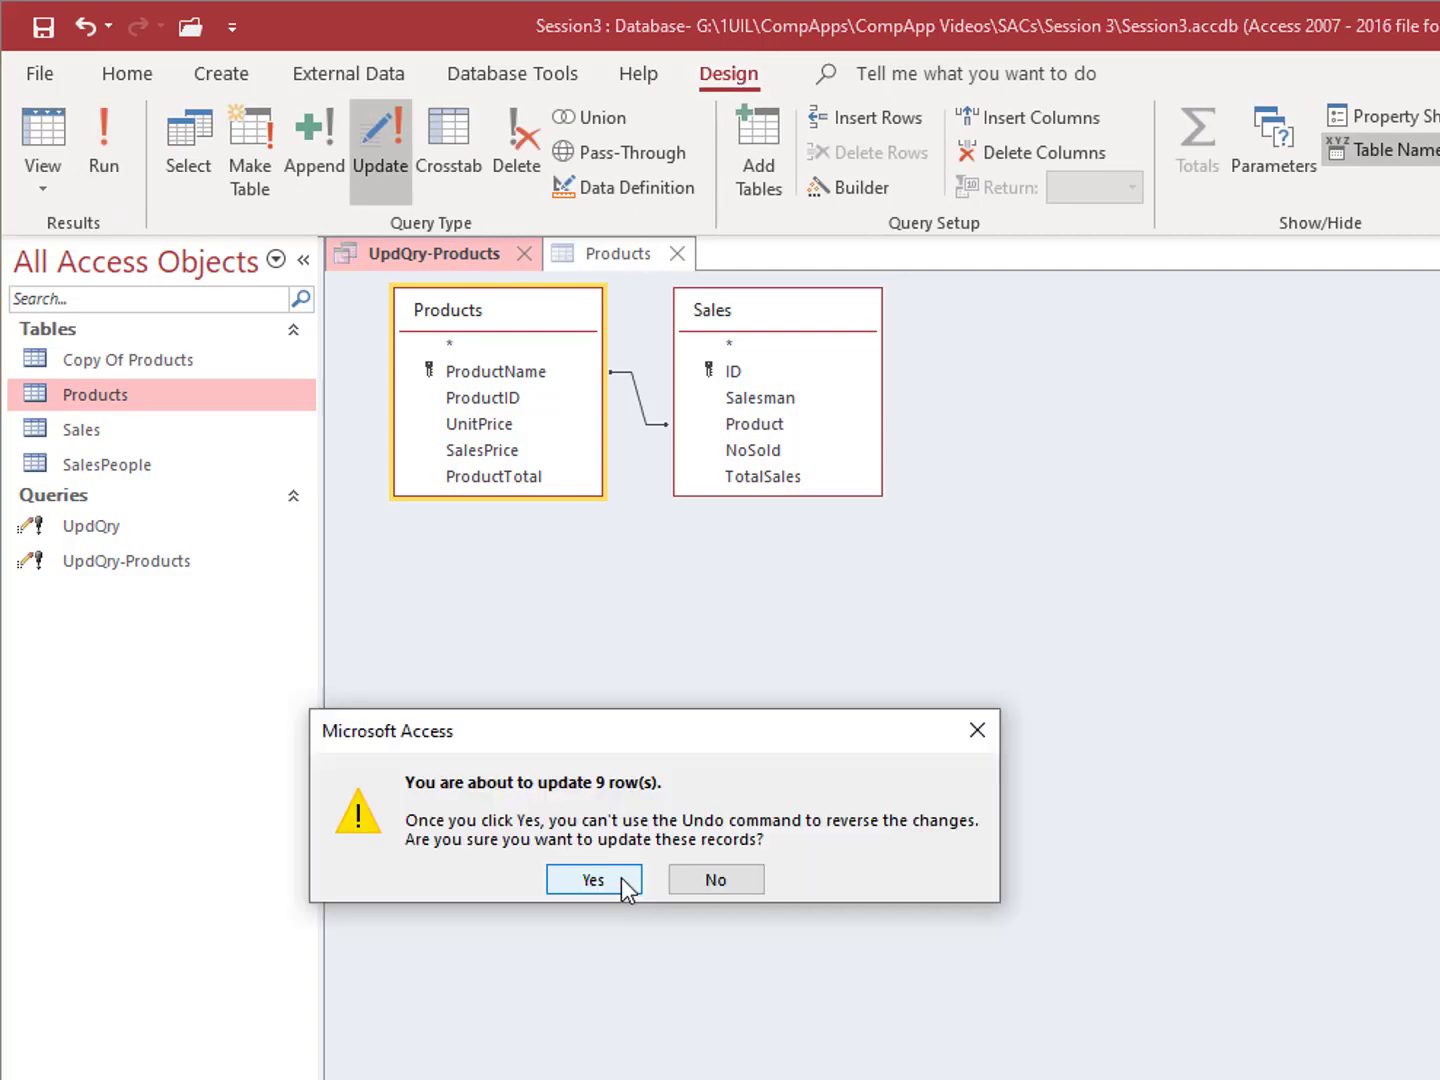
click(621, 880)
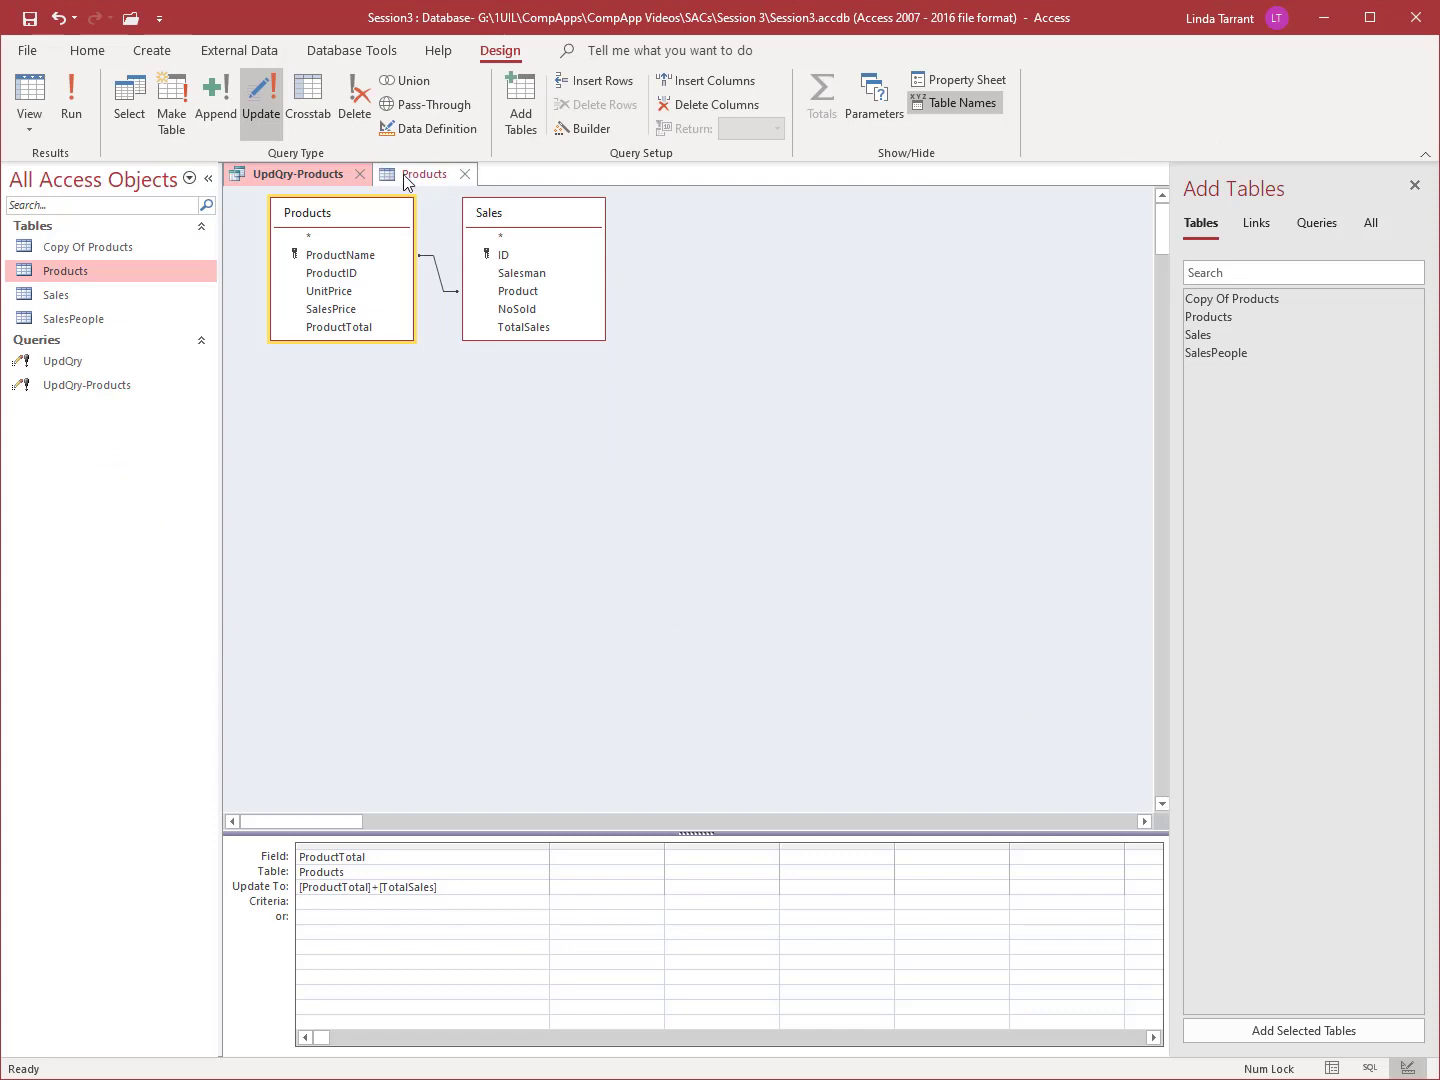
click(617, 254)
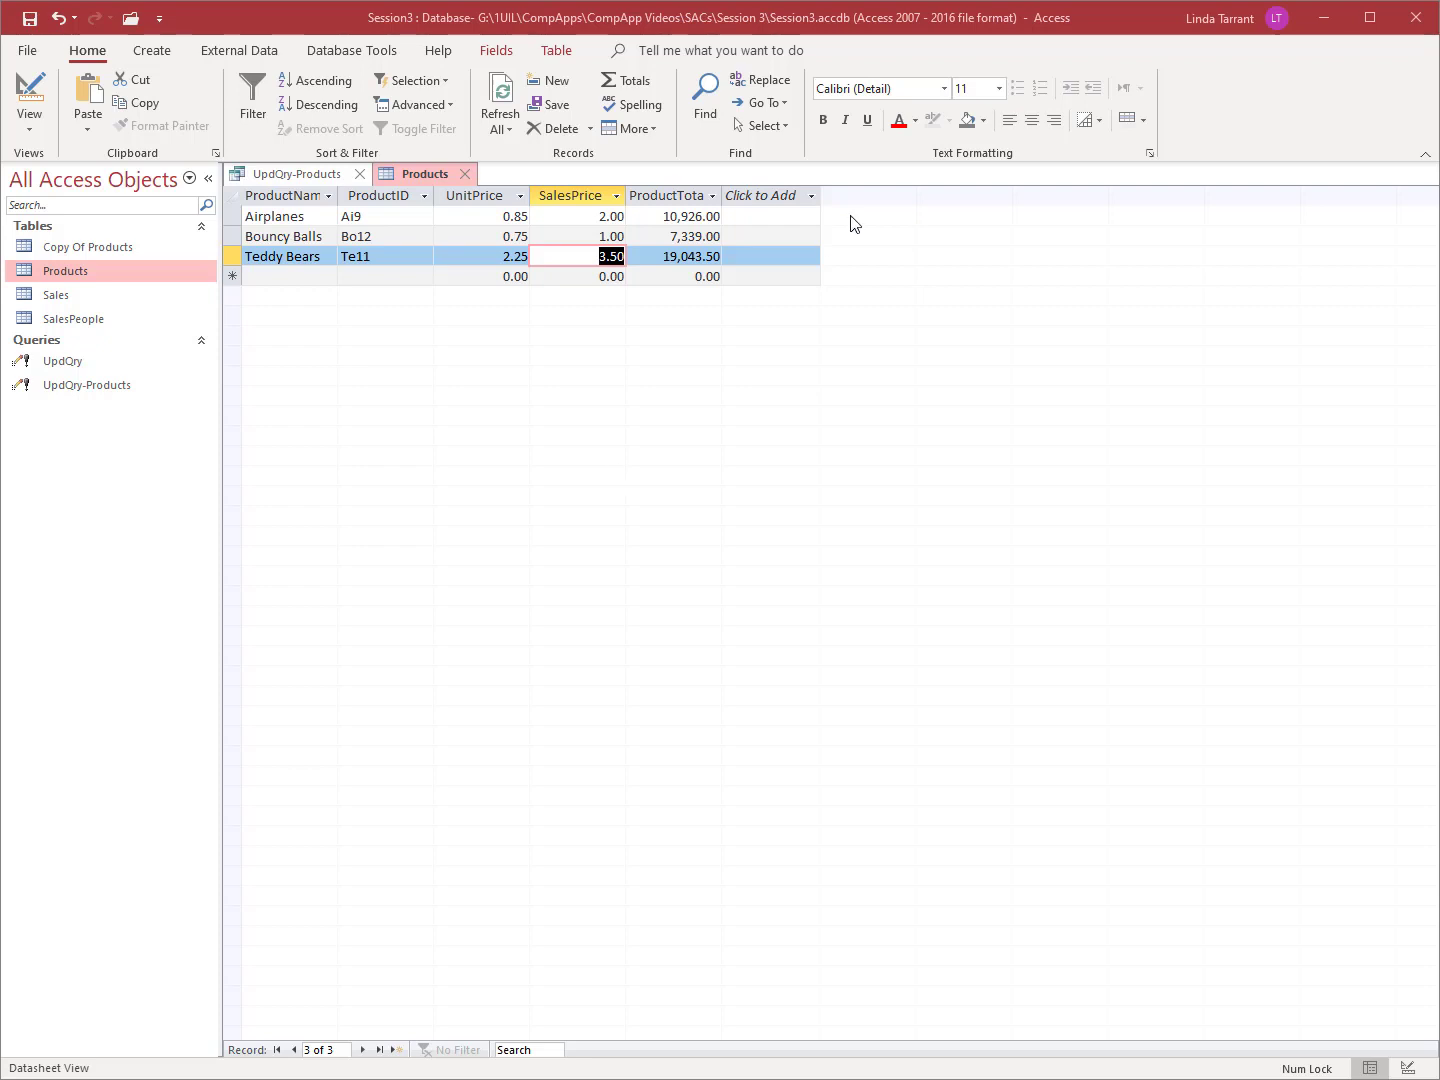
Step: Run UpdQry-Products once more without resetting the totals, check the ProductTotal values, and close the Products table
click(336, 176)
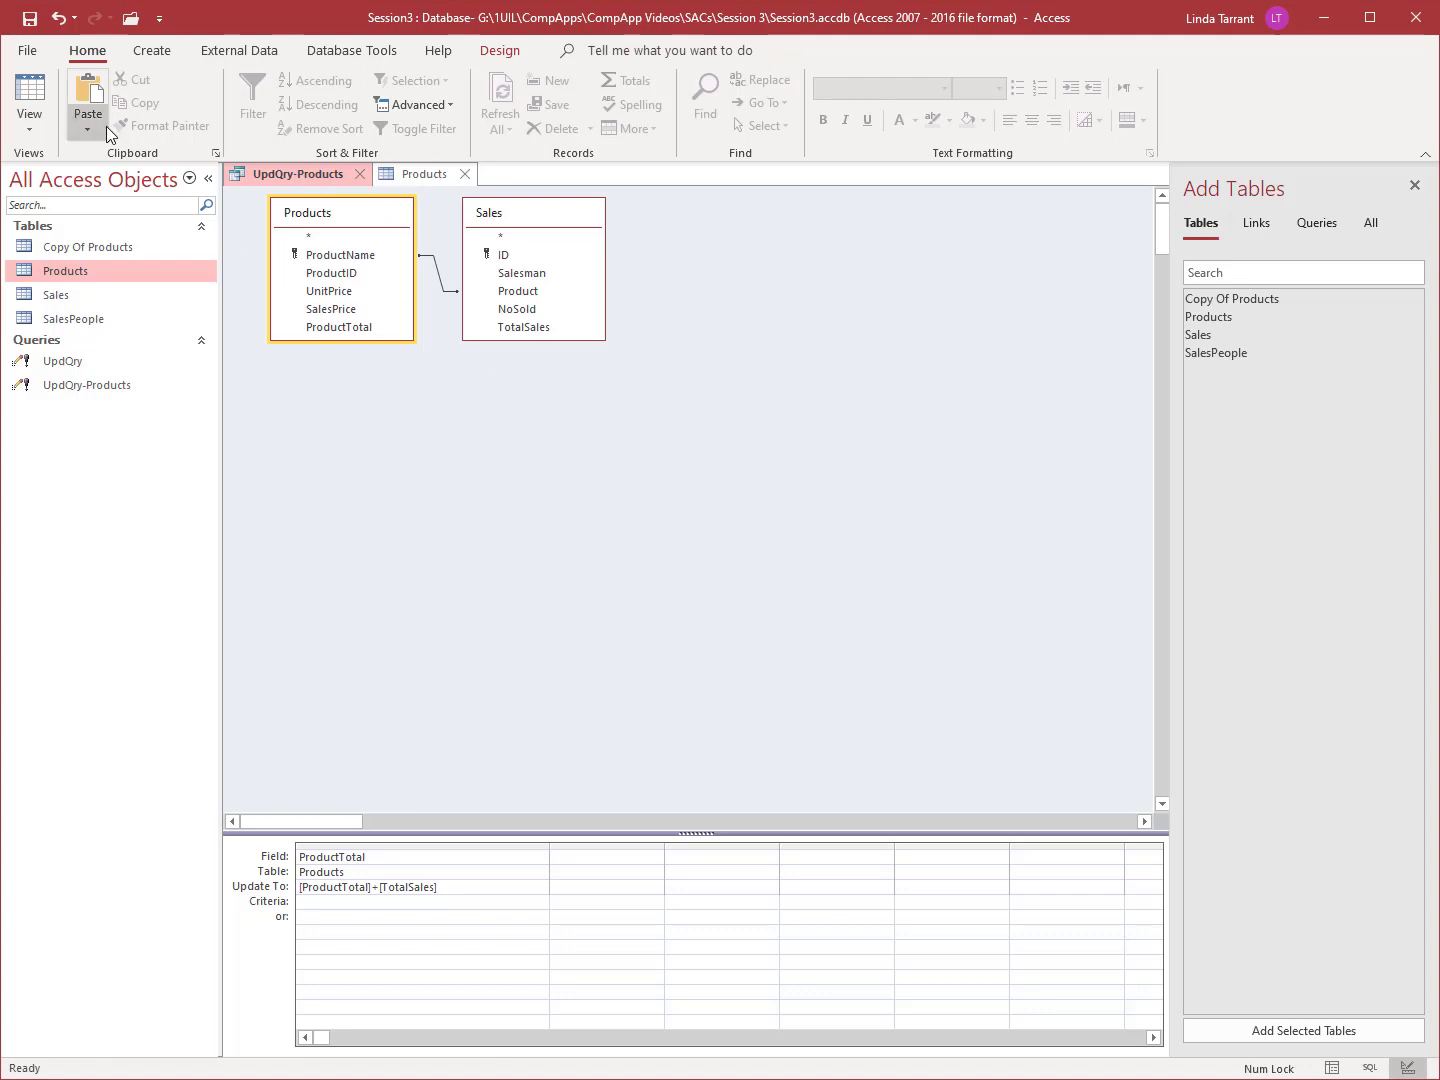
click(499, 49)
click(71, 100)
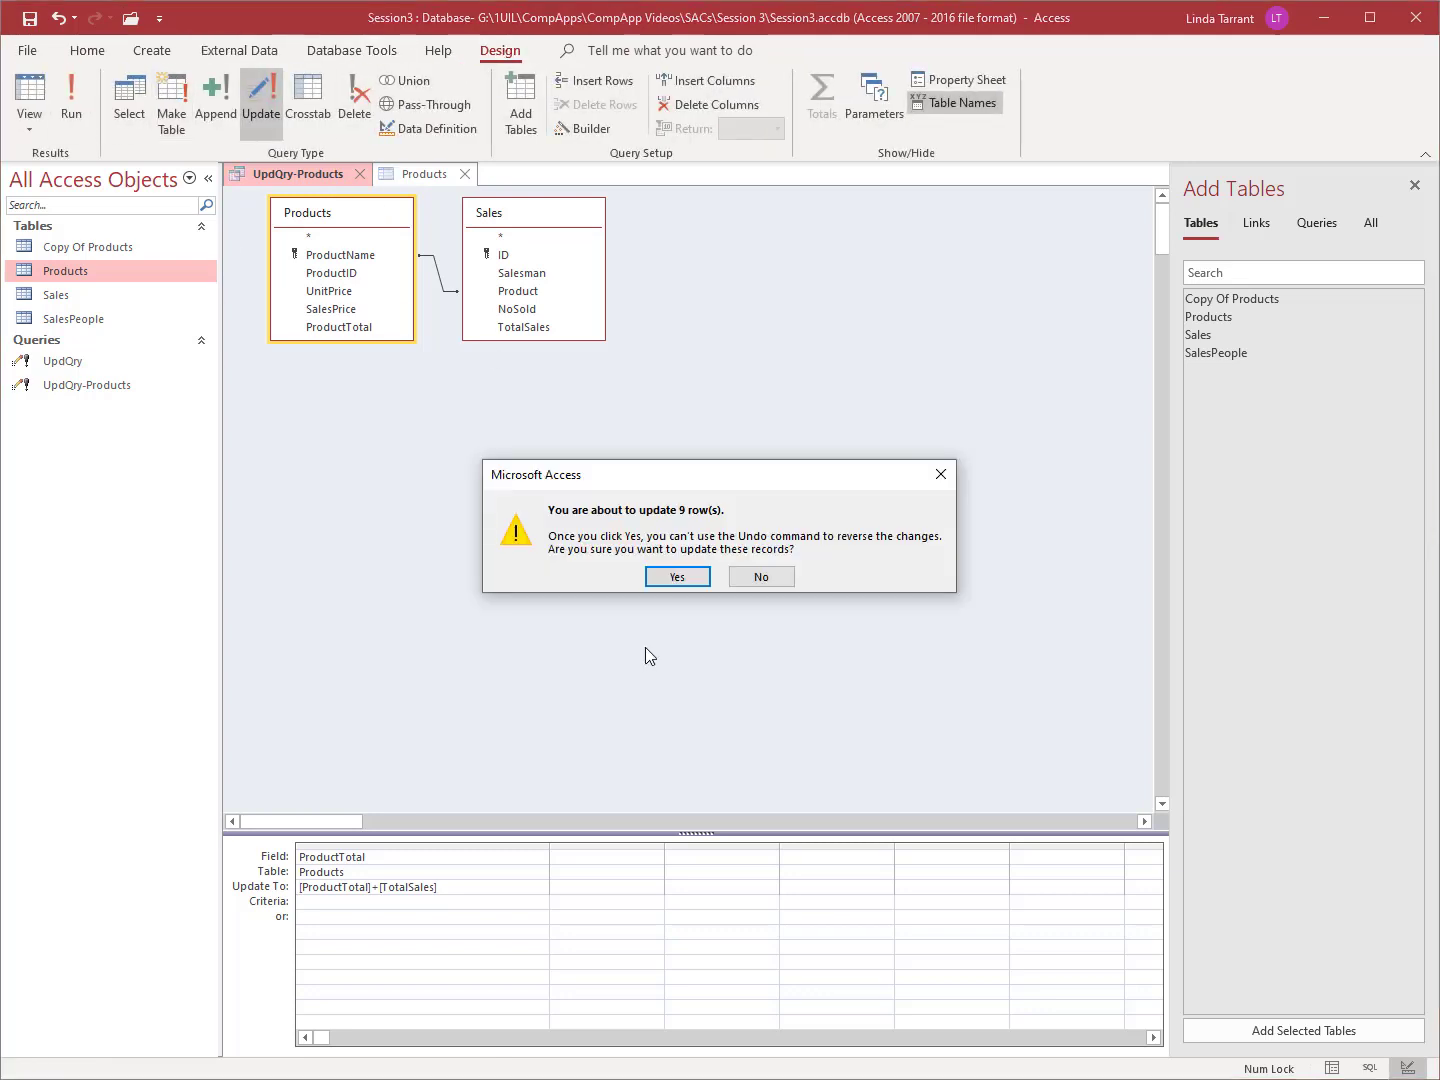
click(678, 579)
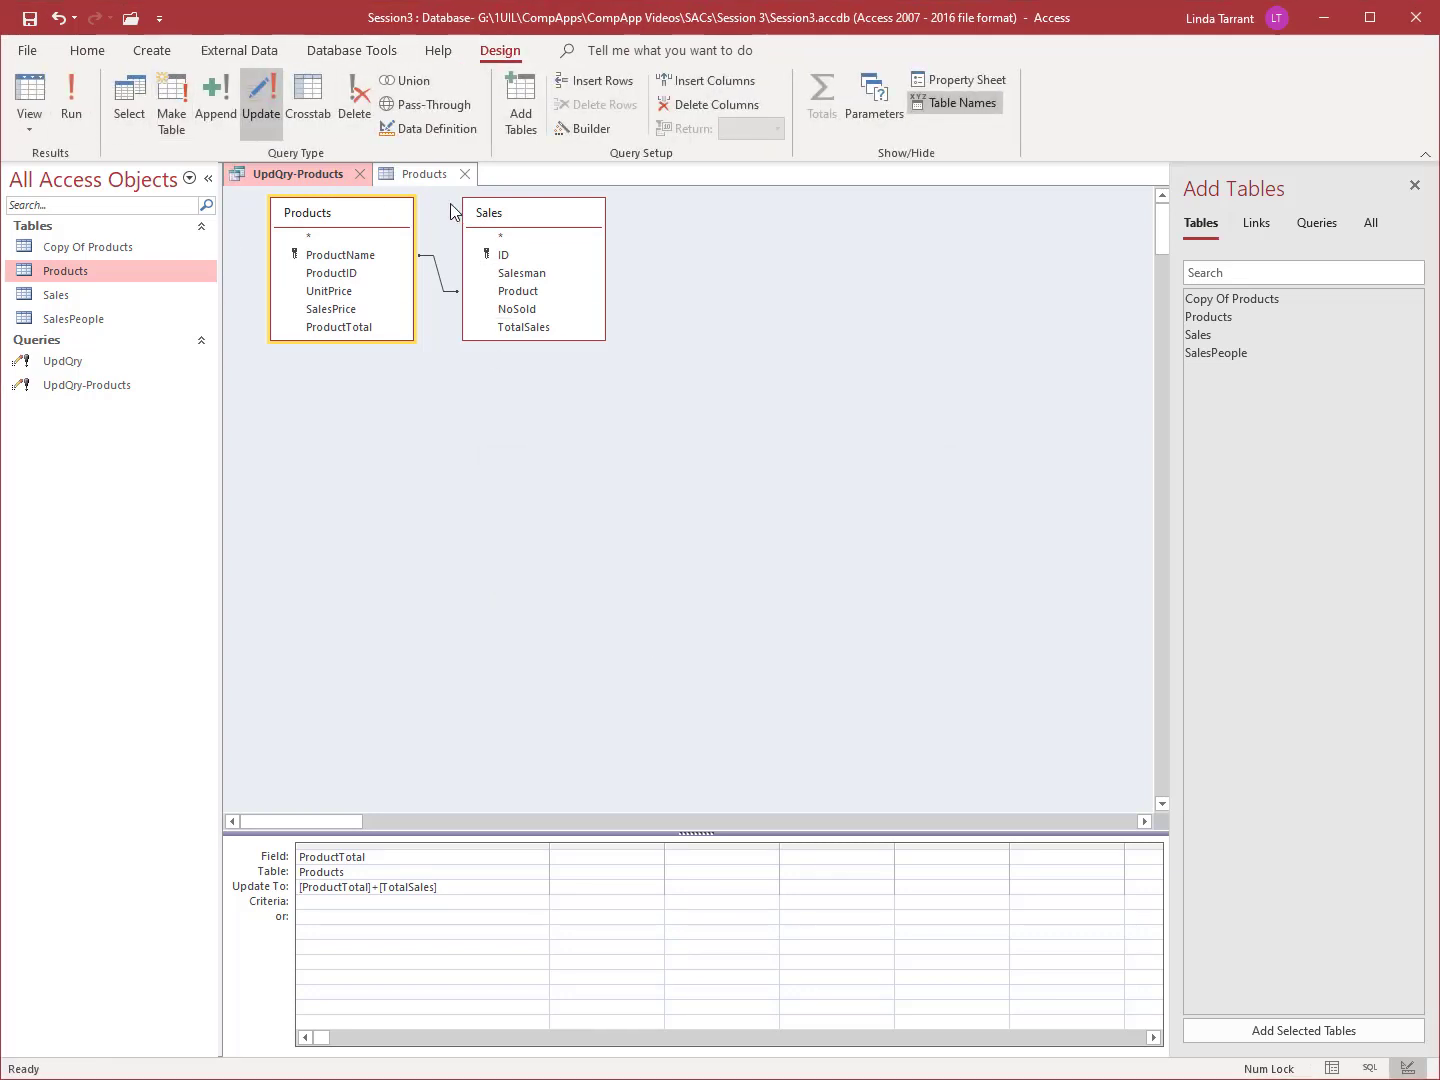
click(427, 175)
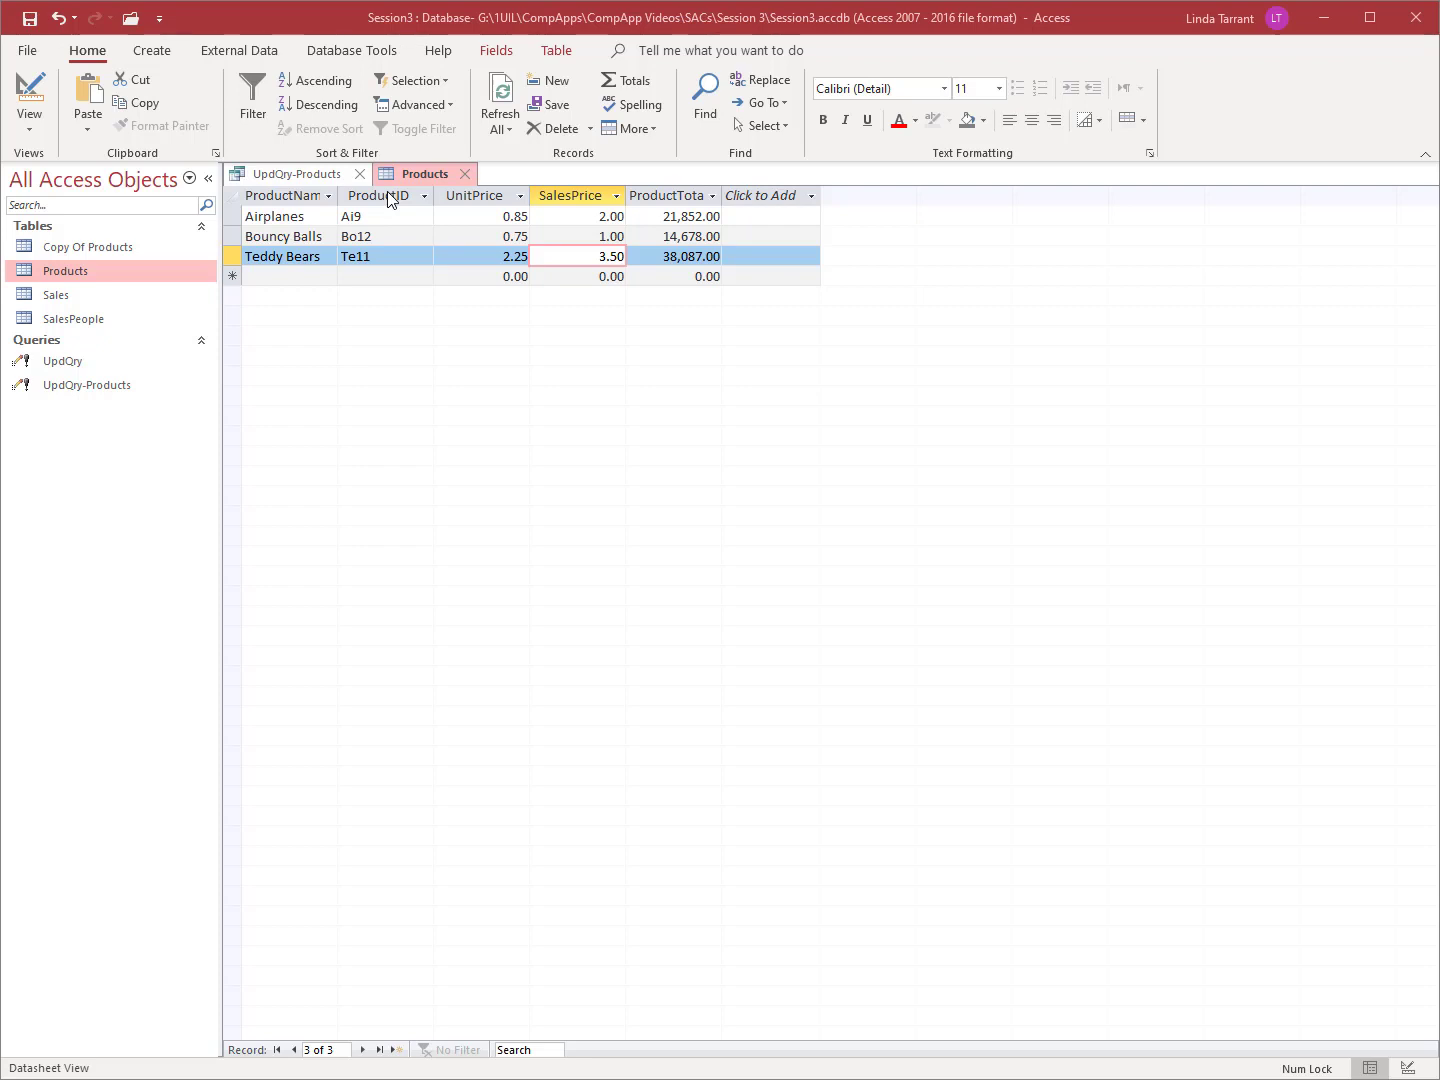
click(465, 174)
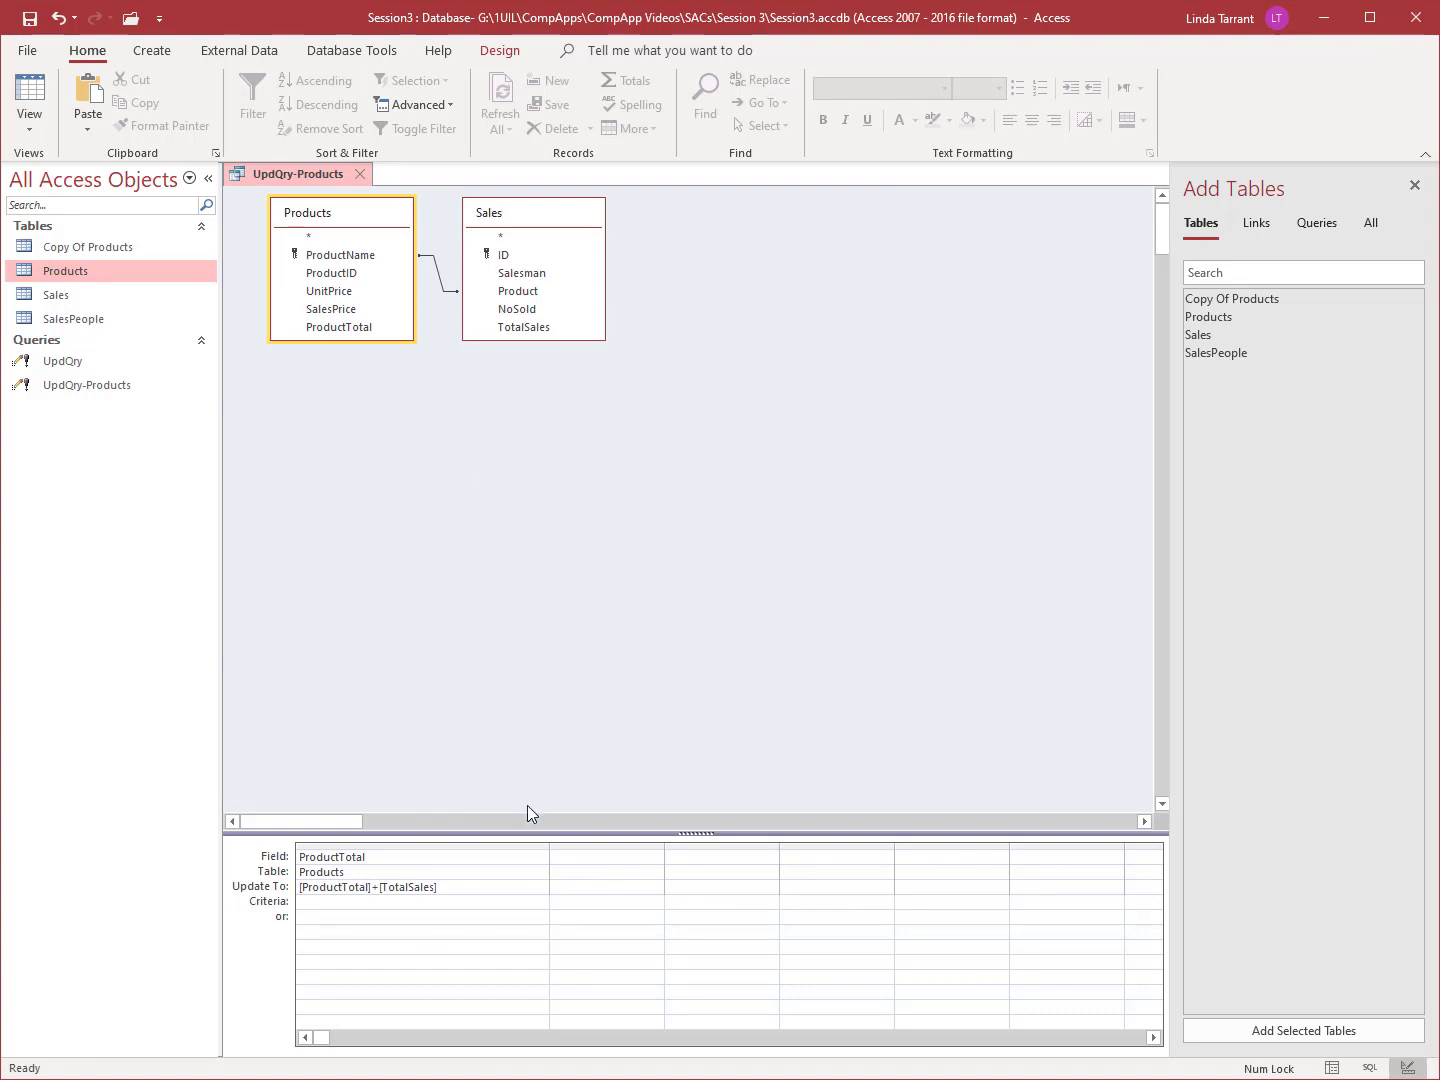
Step: Add the Copy Of Products table to the query and make it the source table of the ProductTotal field
double_click(520, 871)
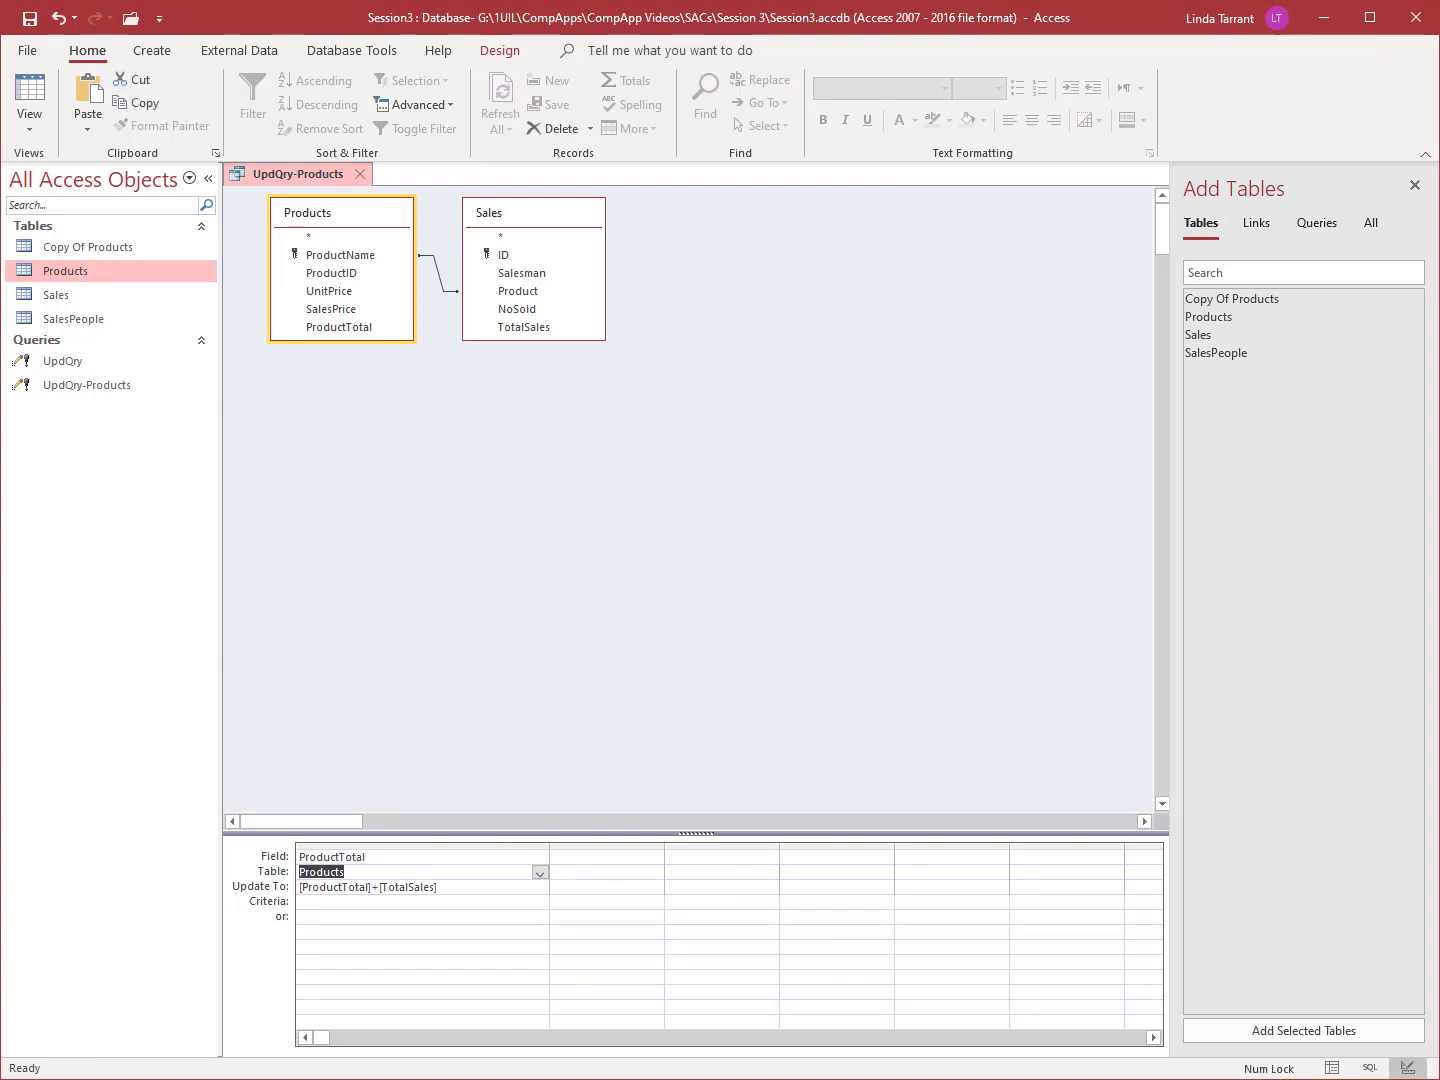
double_click(1276, 299)
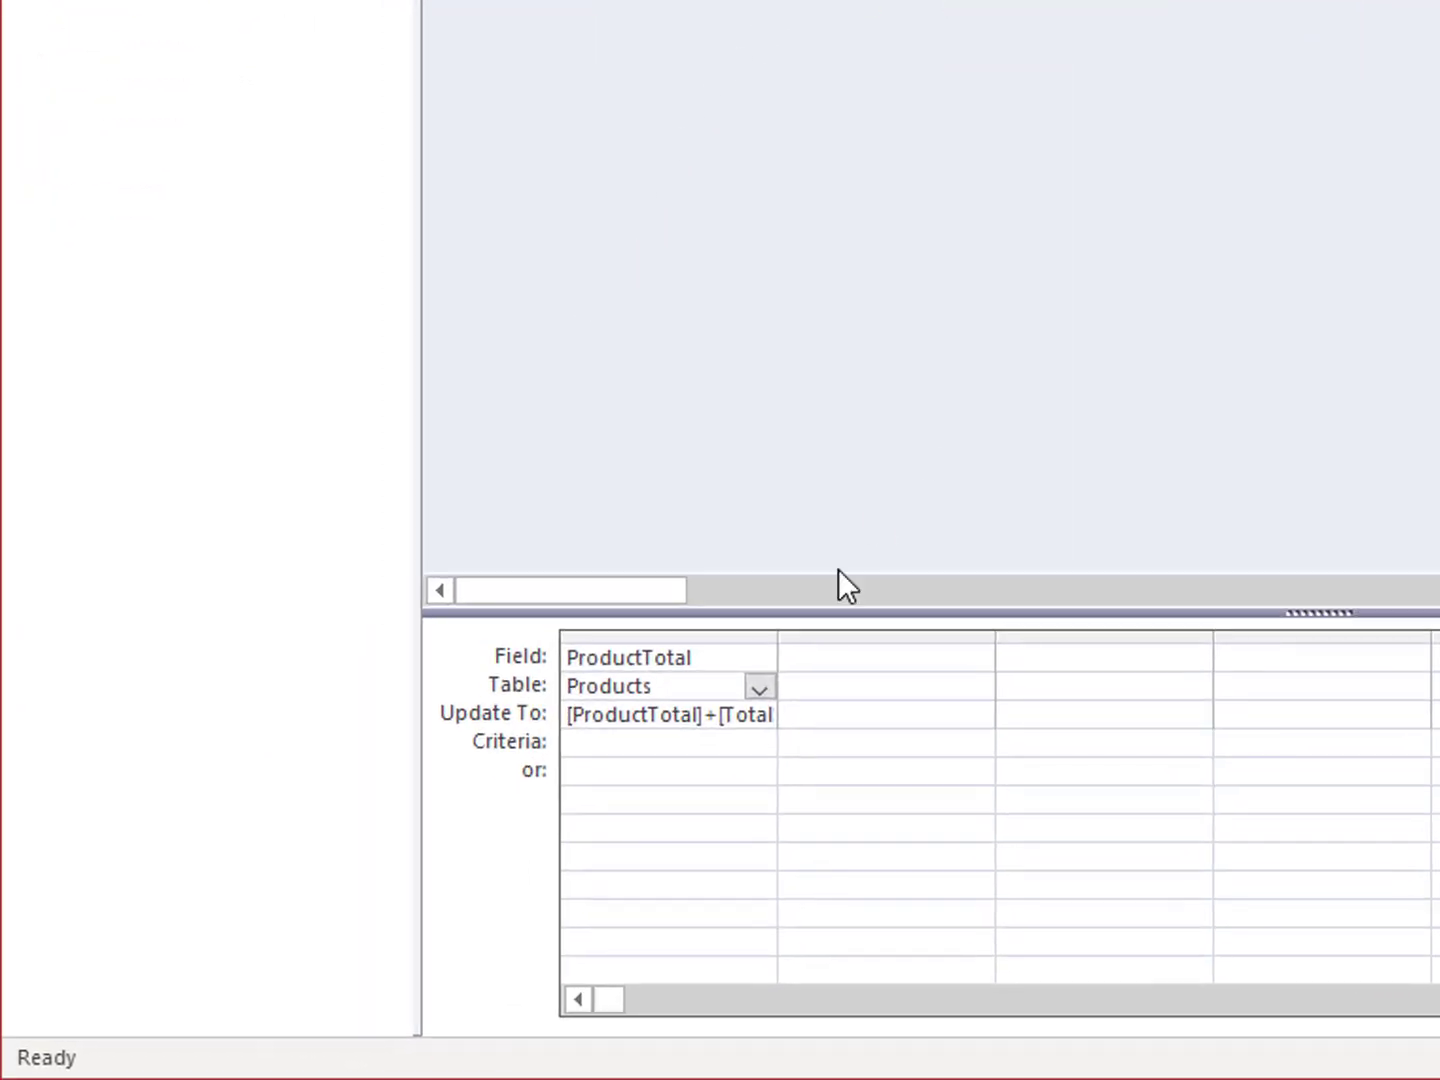
click(751, 691)
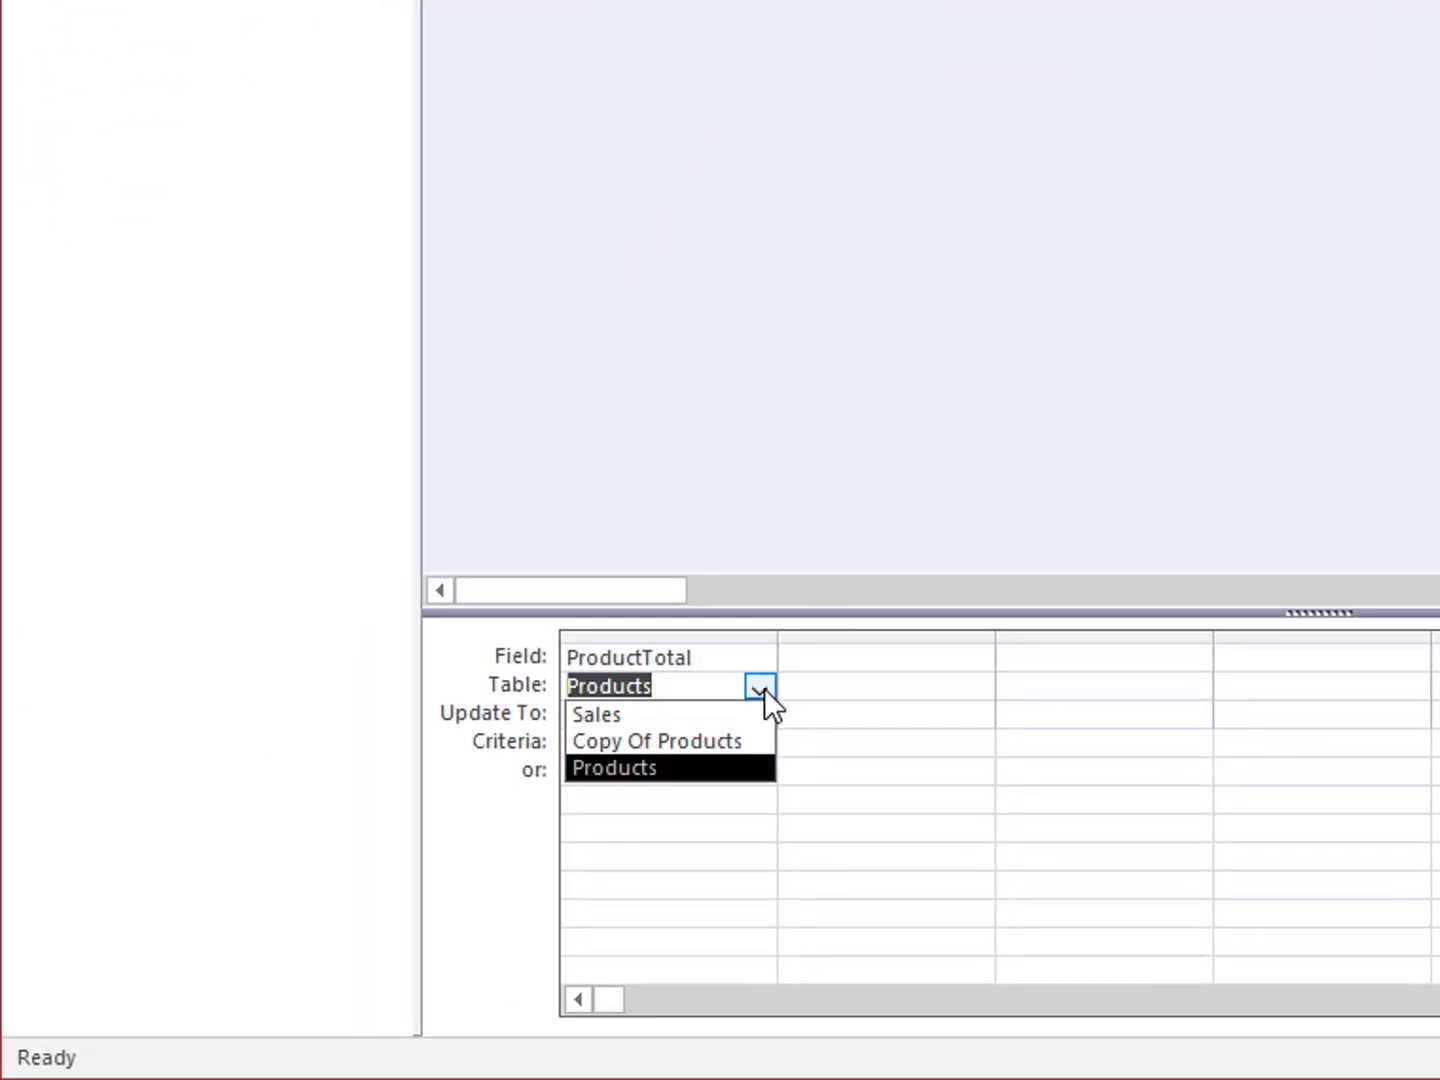
click(752, 743)
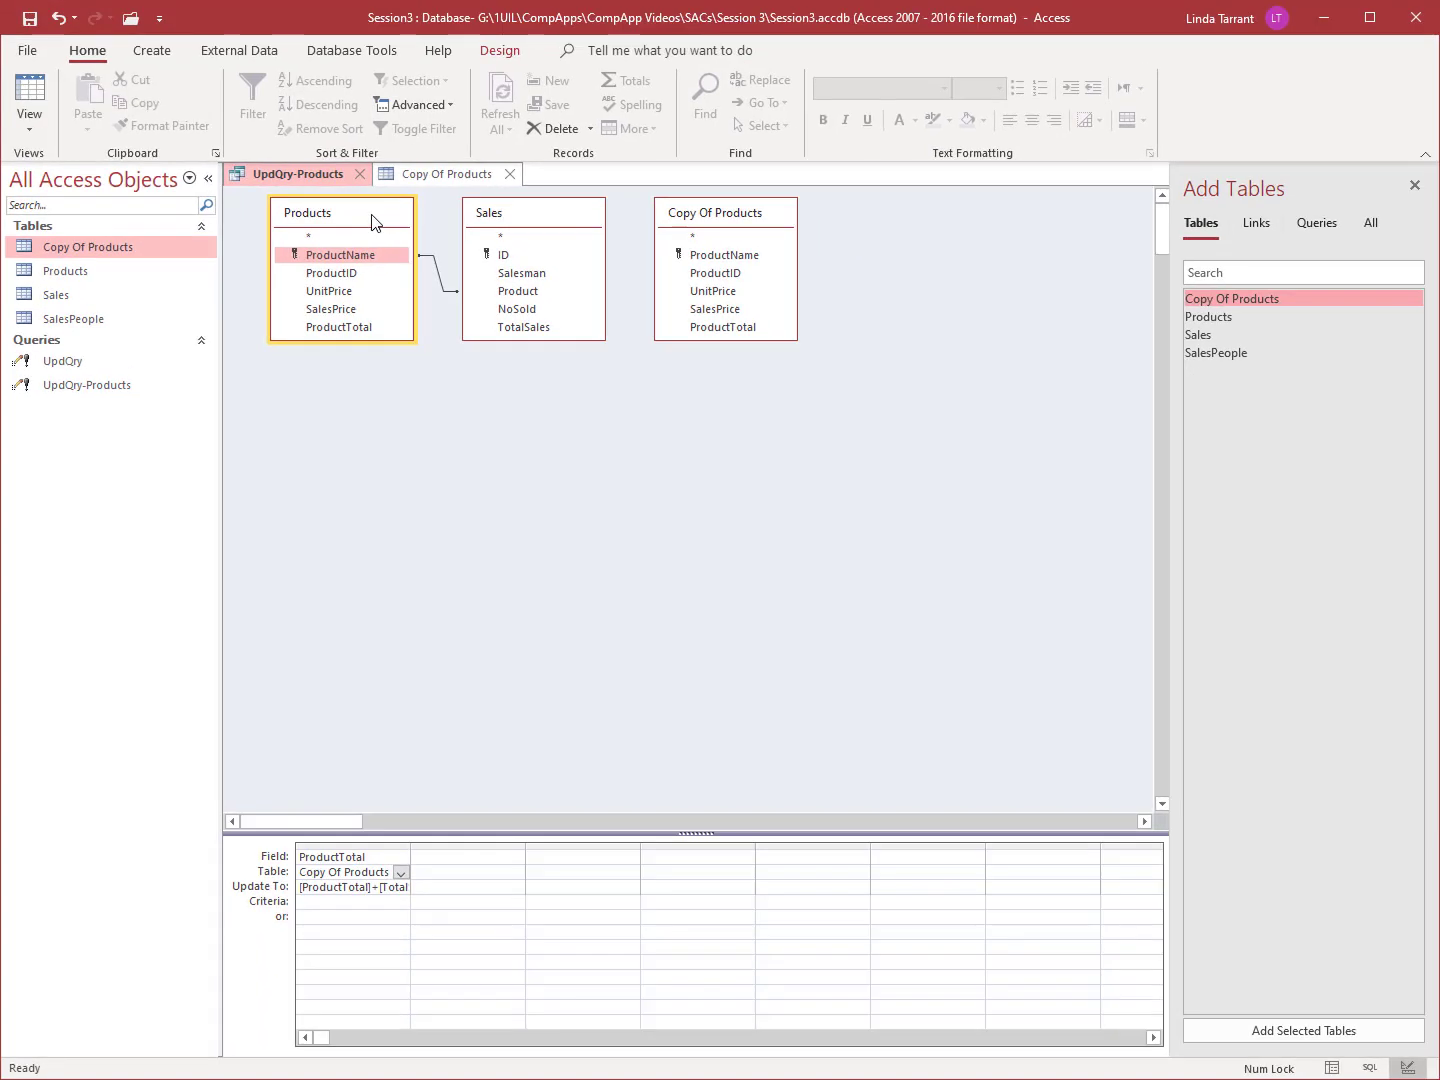
Step: Remove the Products table from the query and join ProductName in Copy Of Products to Product in Sales
right_click(372, 219)
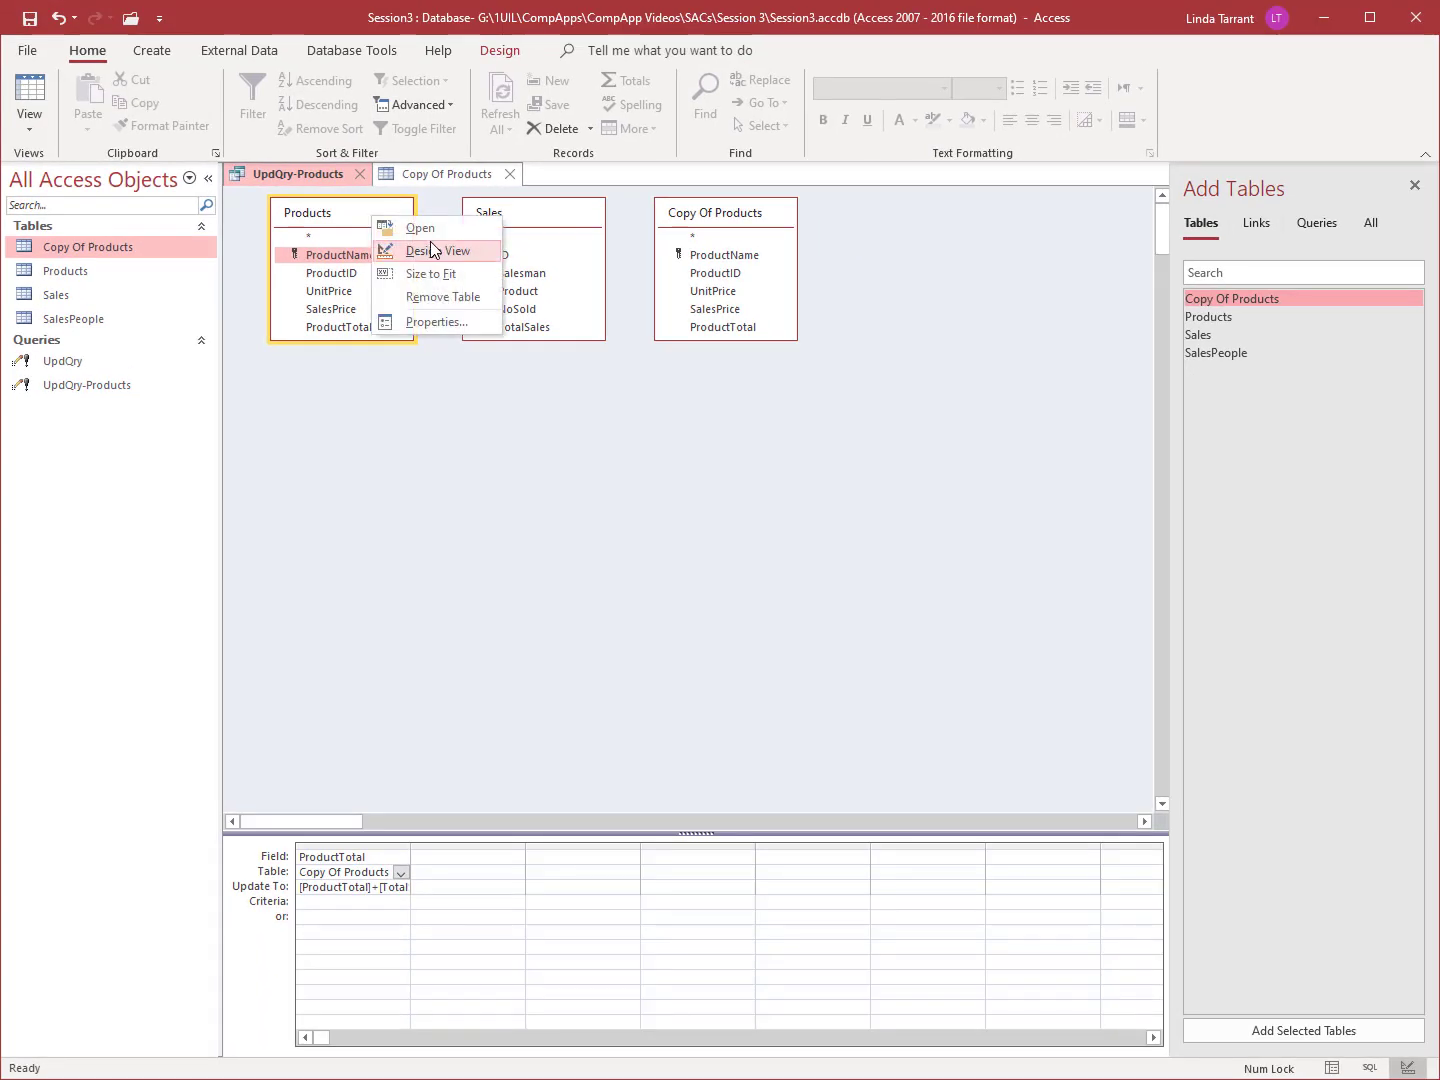
click(447, 298)
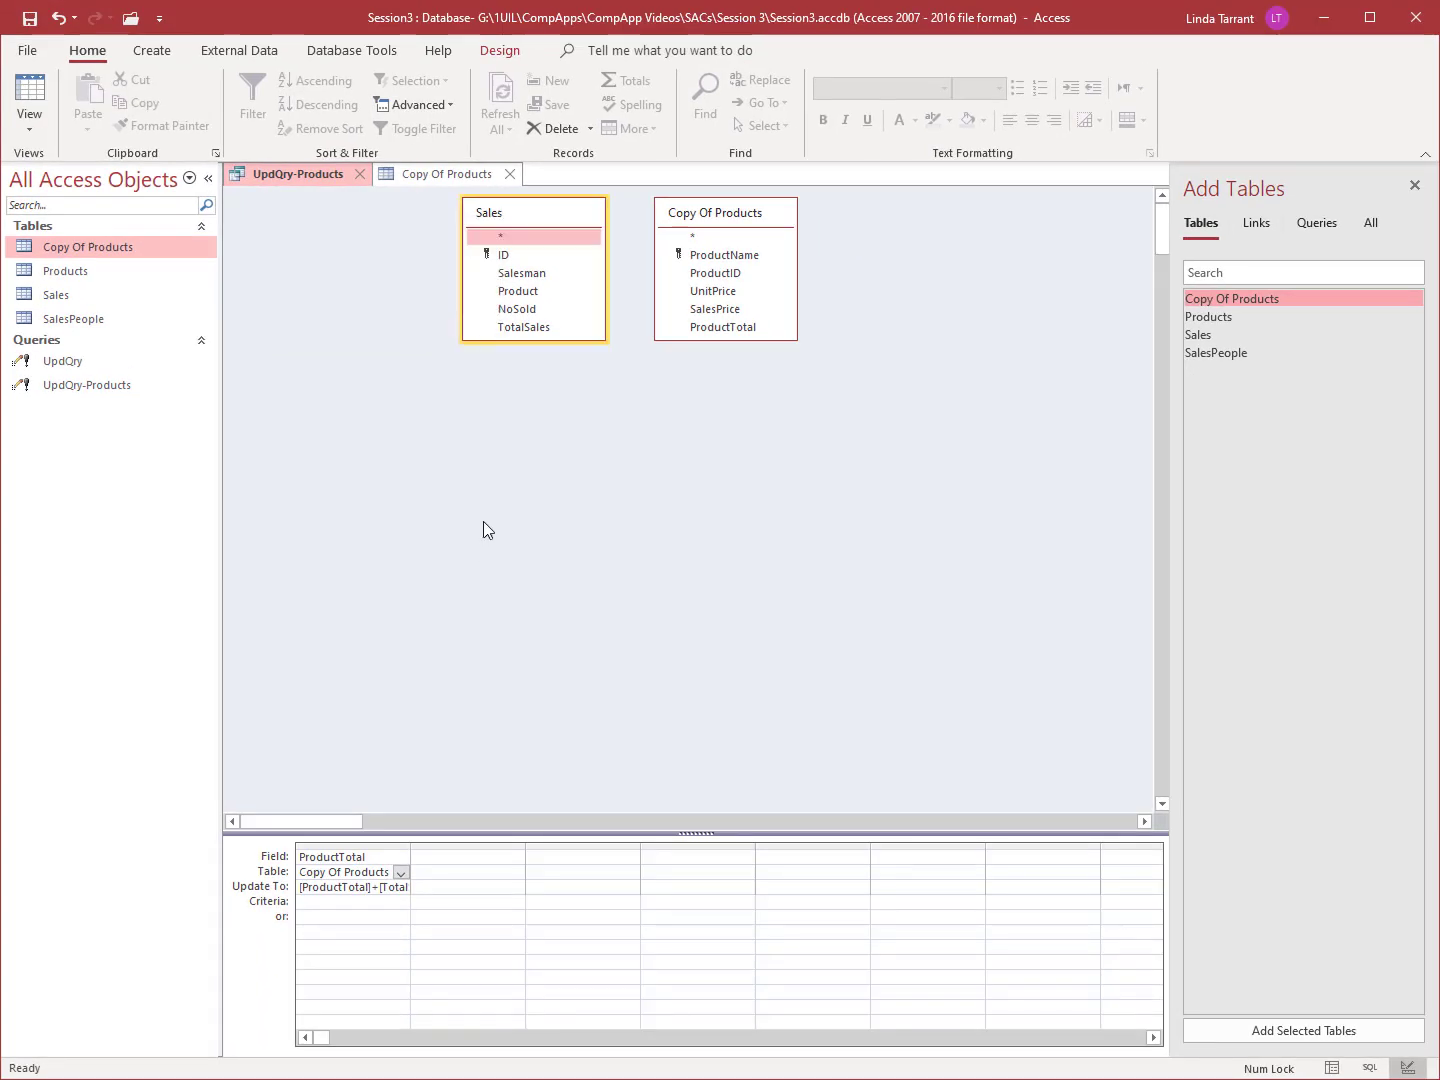
click(499, 52)
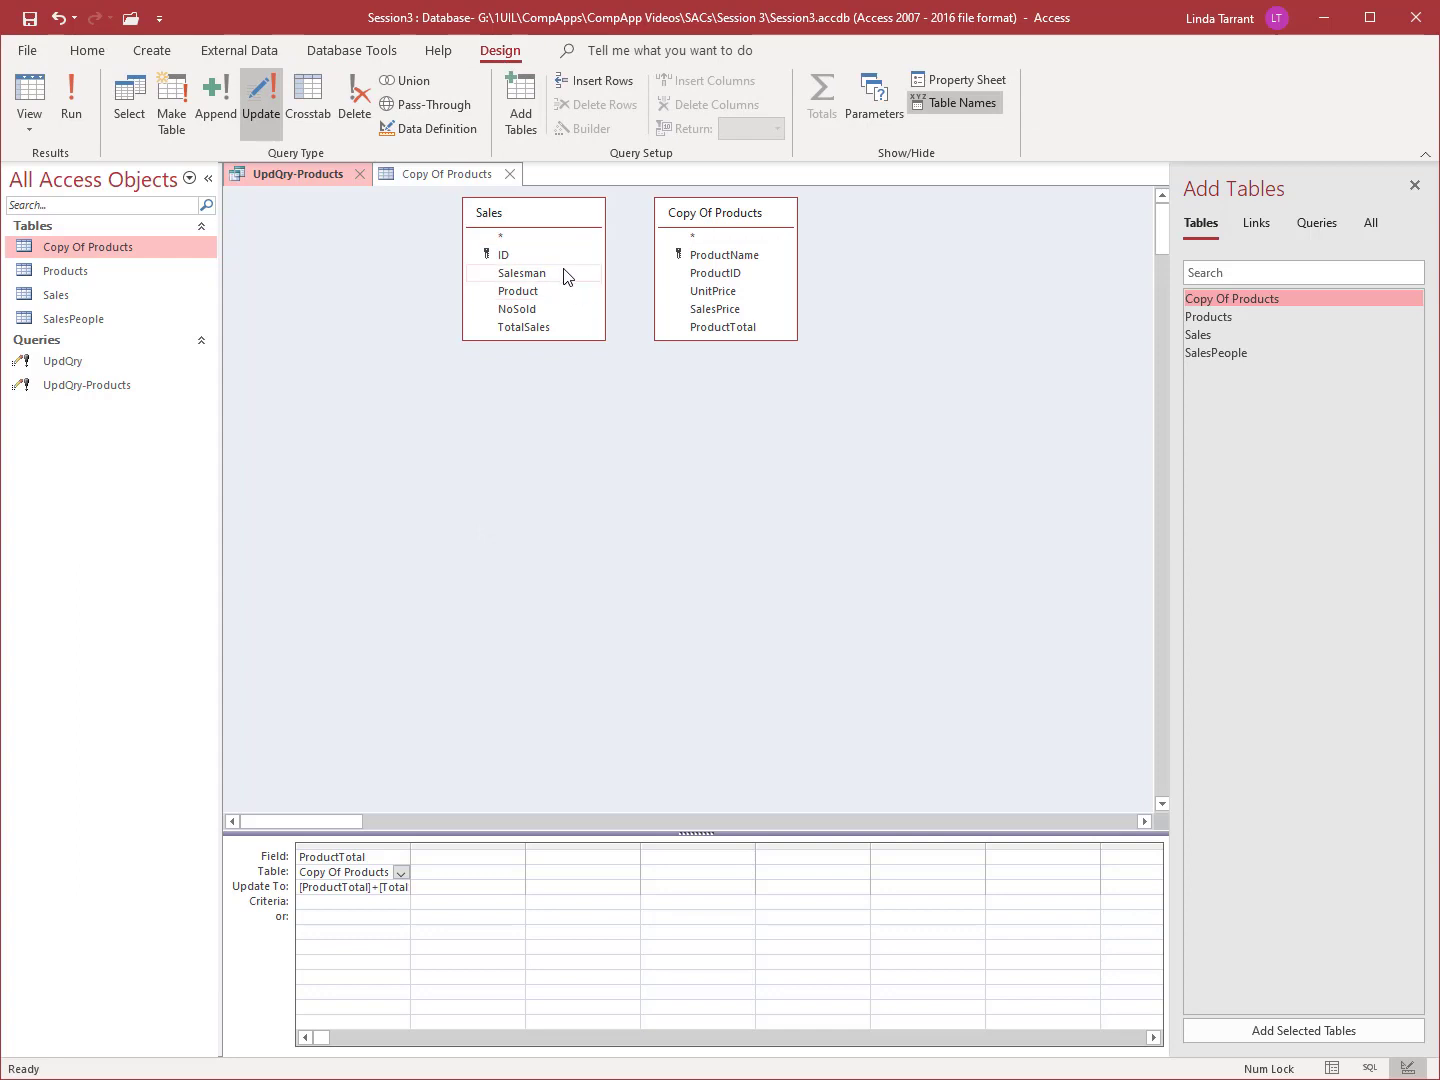
drag(719, 253, 530, 292)
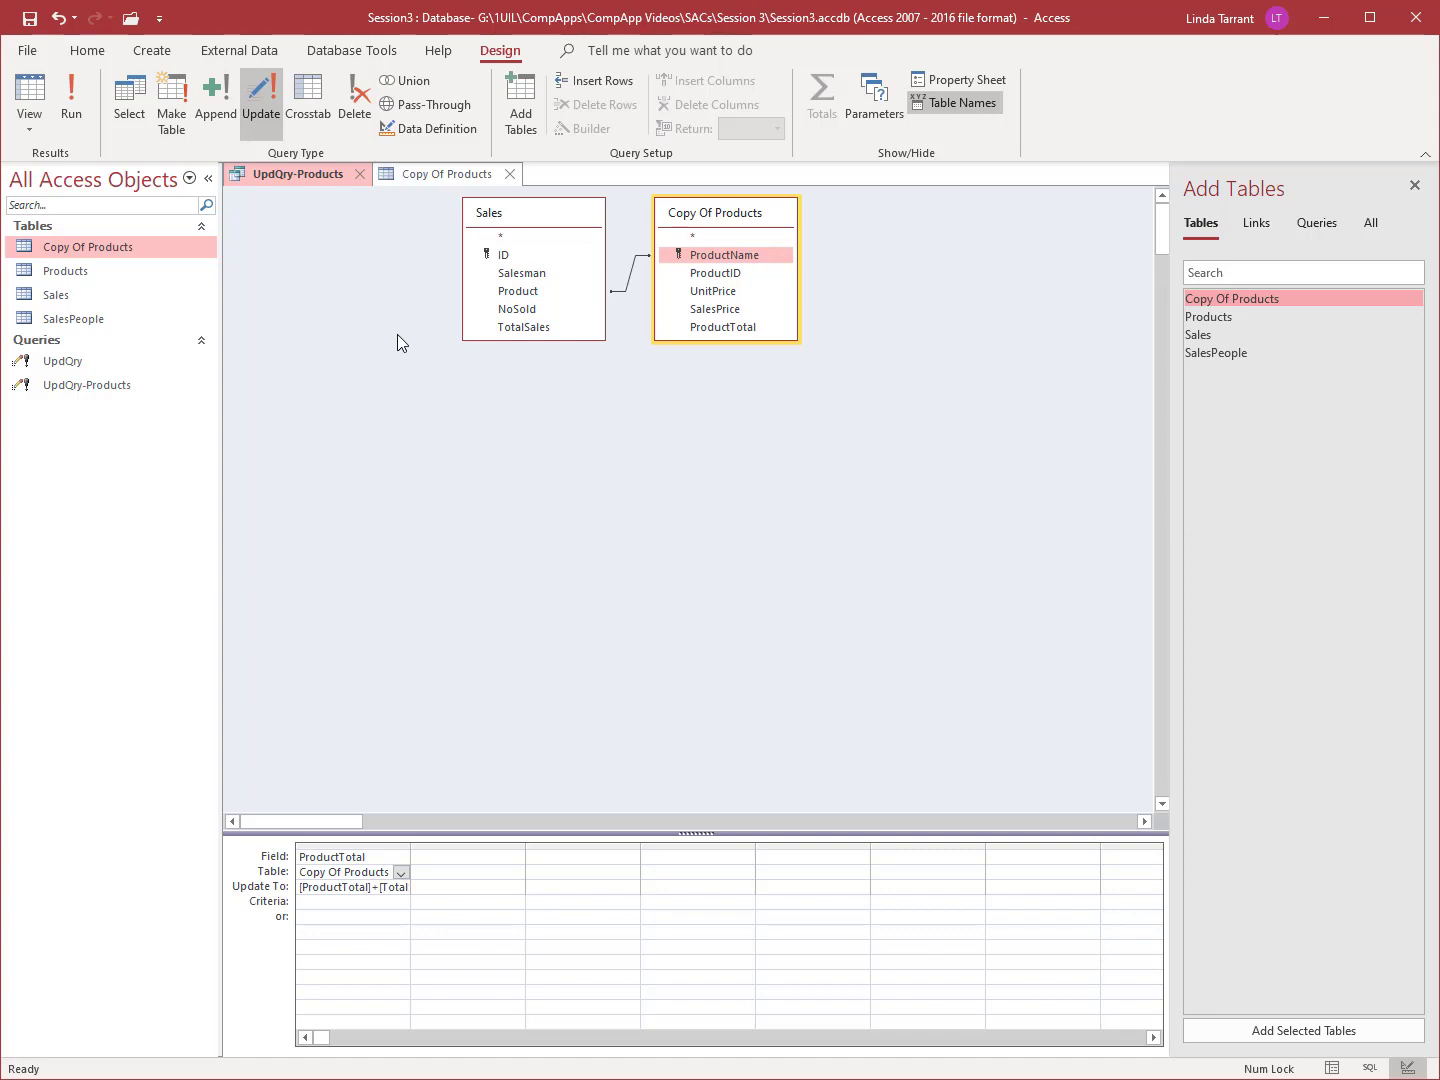
Step: Run the query against Copy Of Products, accept updating the records, and check that table's ProductTotal values
click(71, 101)
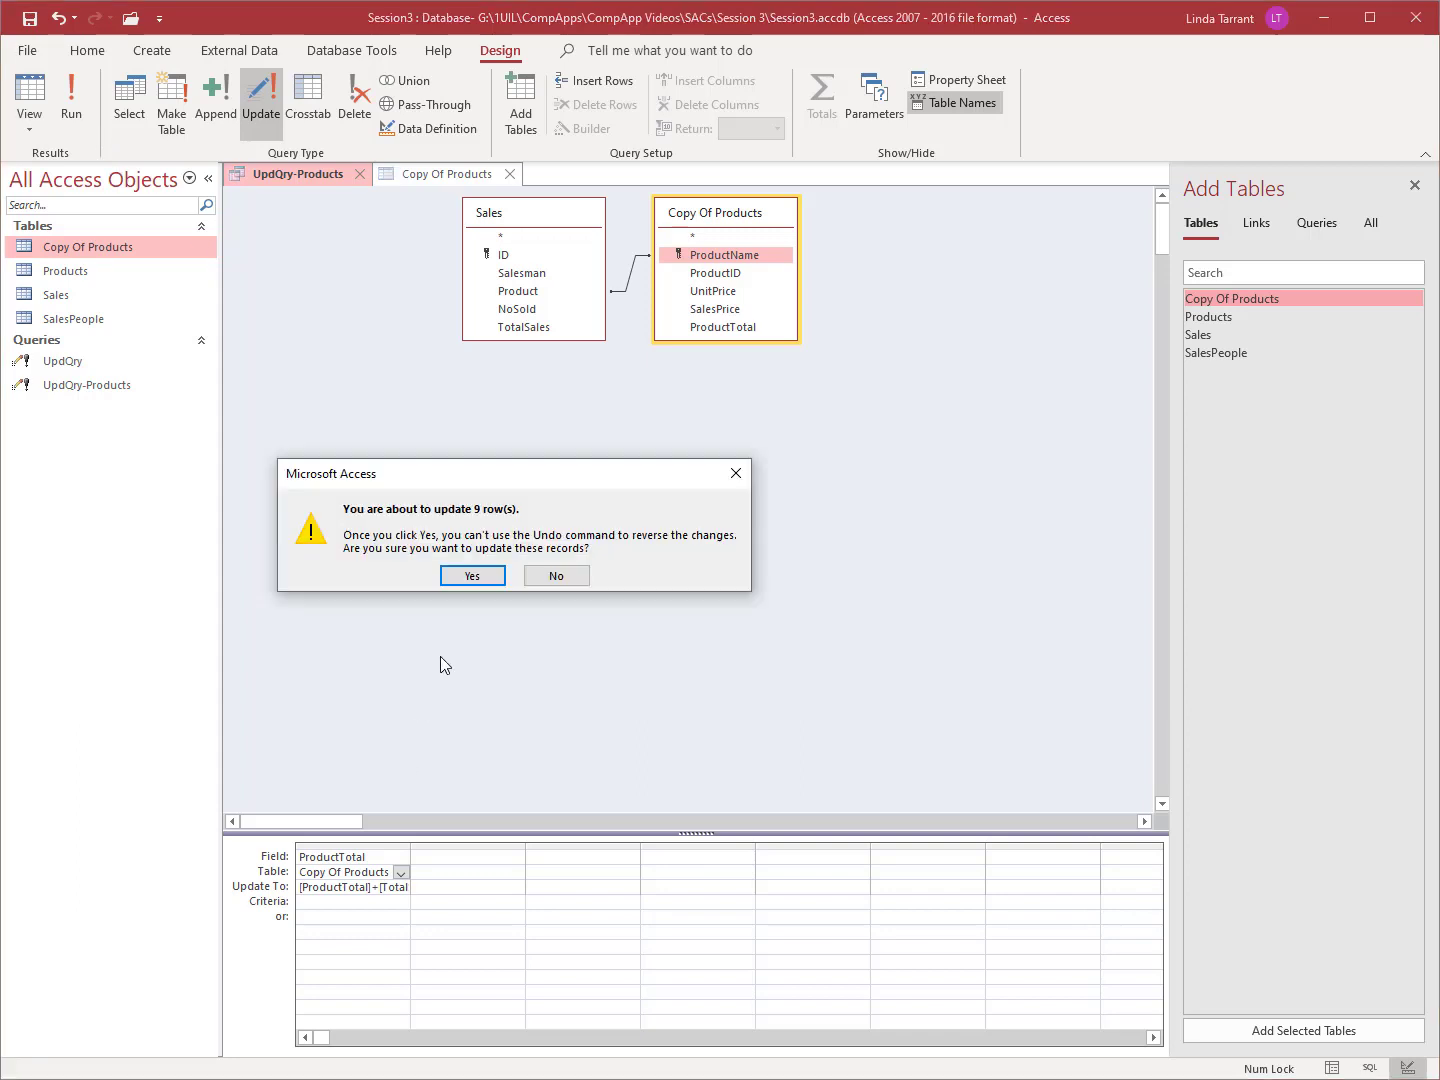
click(473, 576)
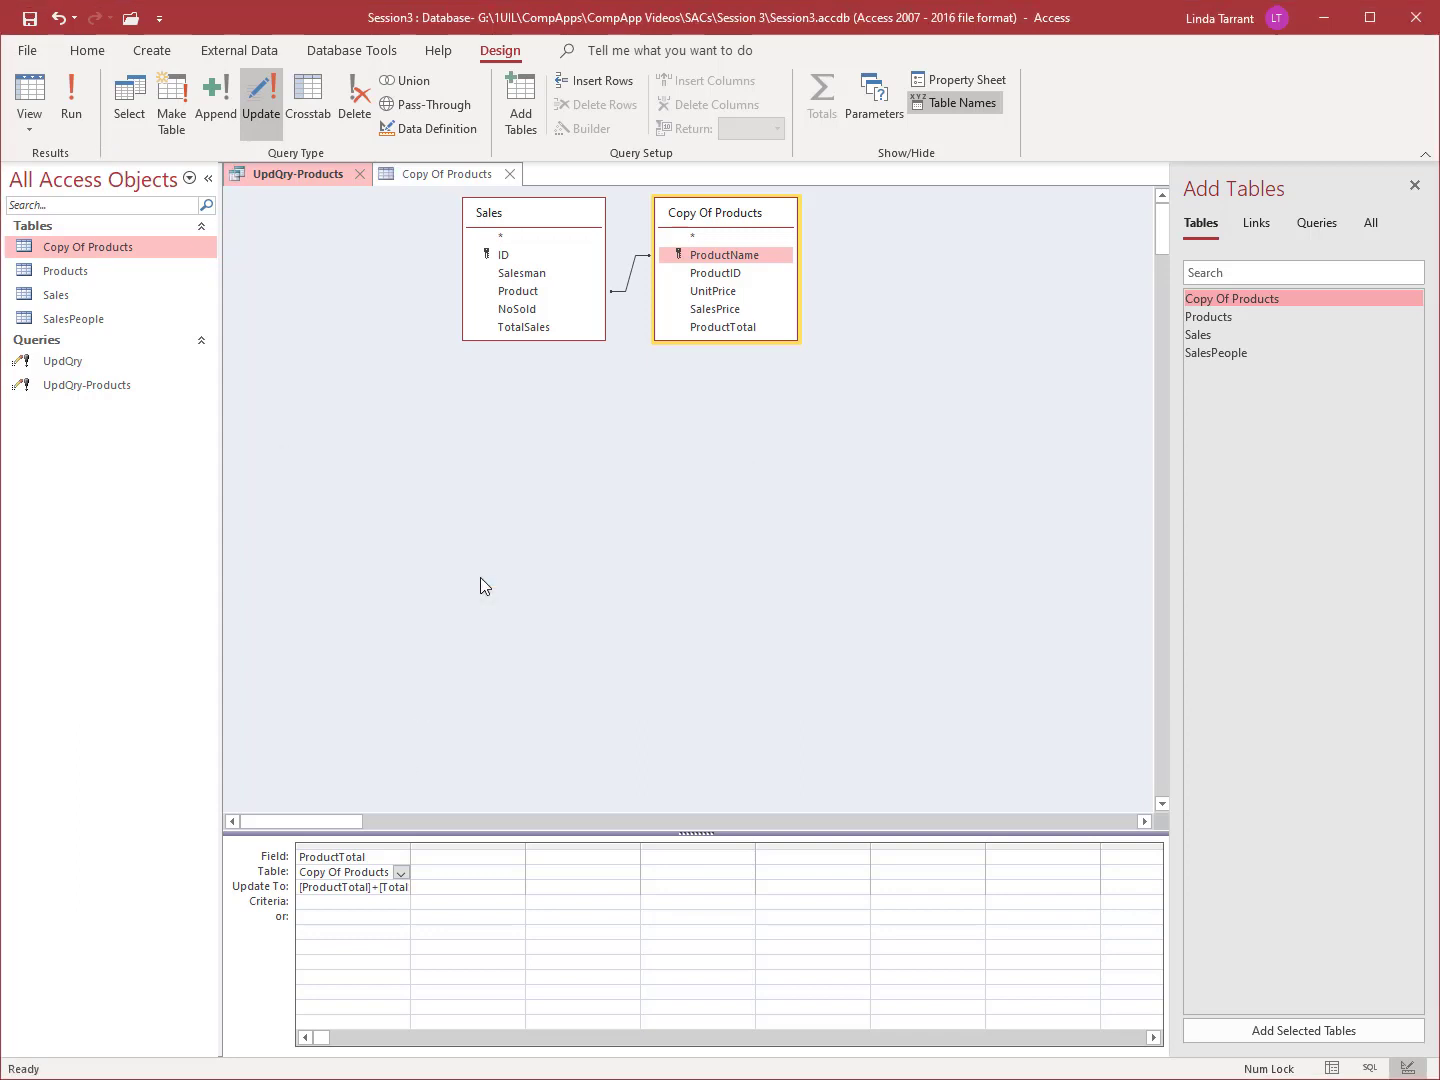
click(425, 180)
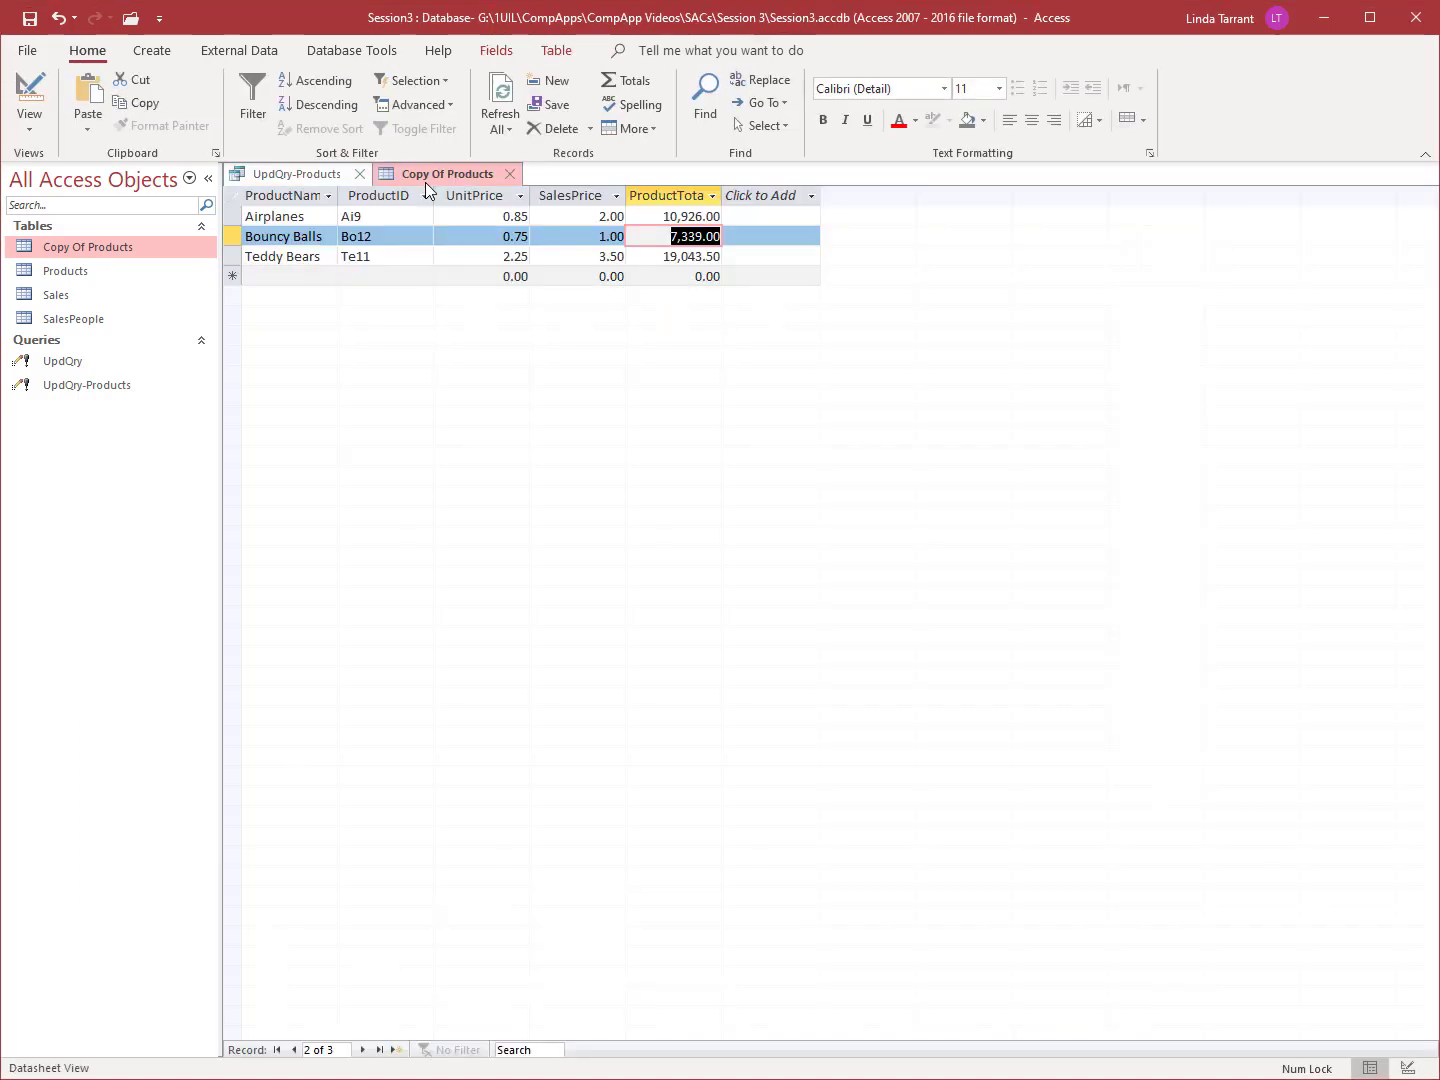
click(647, 257)
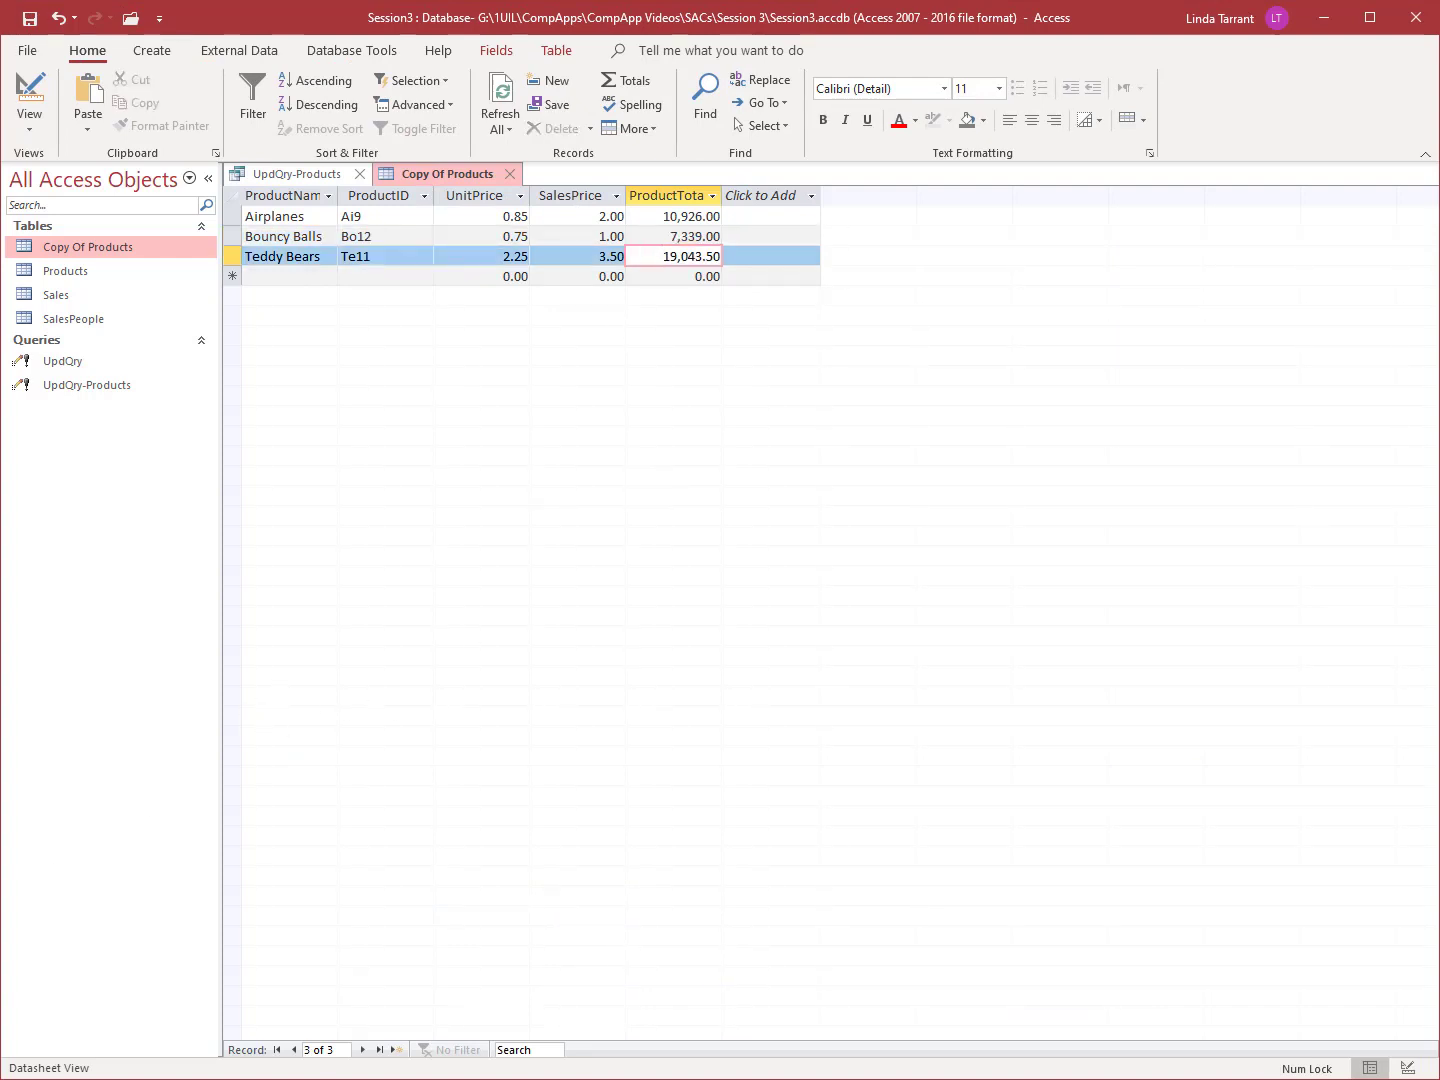
Step: Save the modified UpdQry-Products query, and close both the Copy Of Products table and the query
click(30, 18)
click(508, 175)
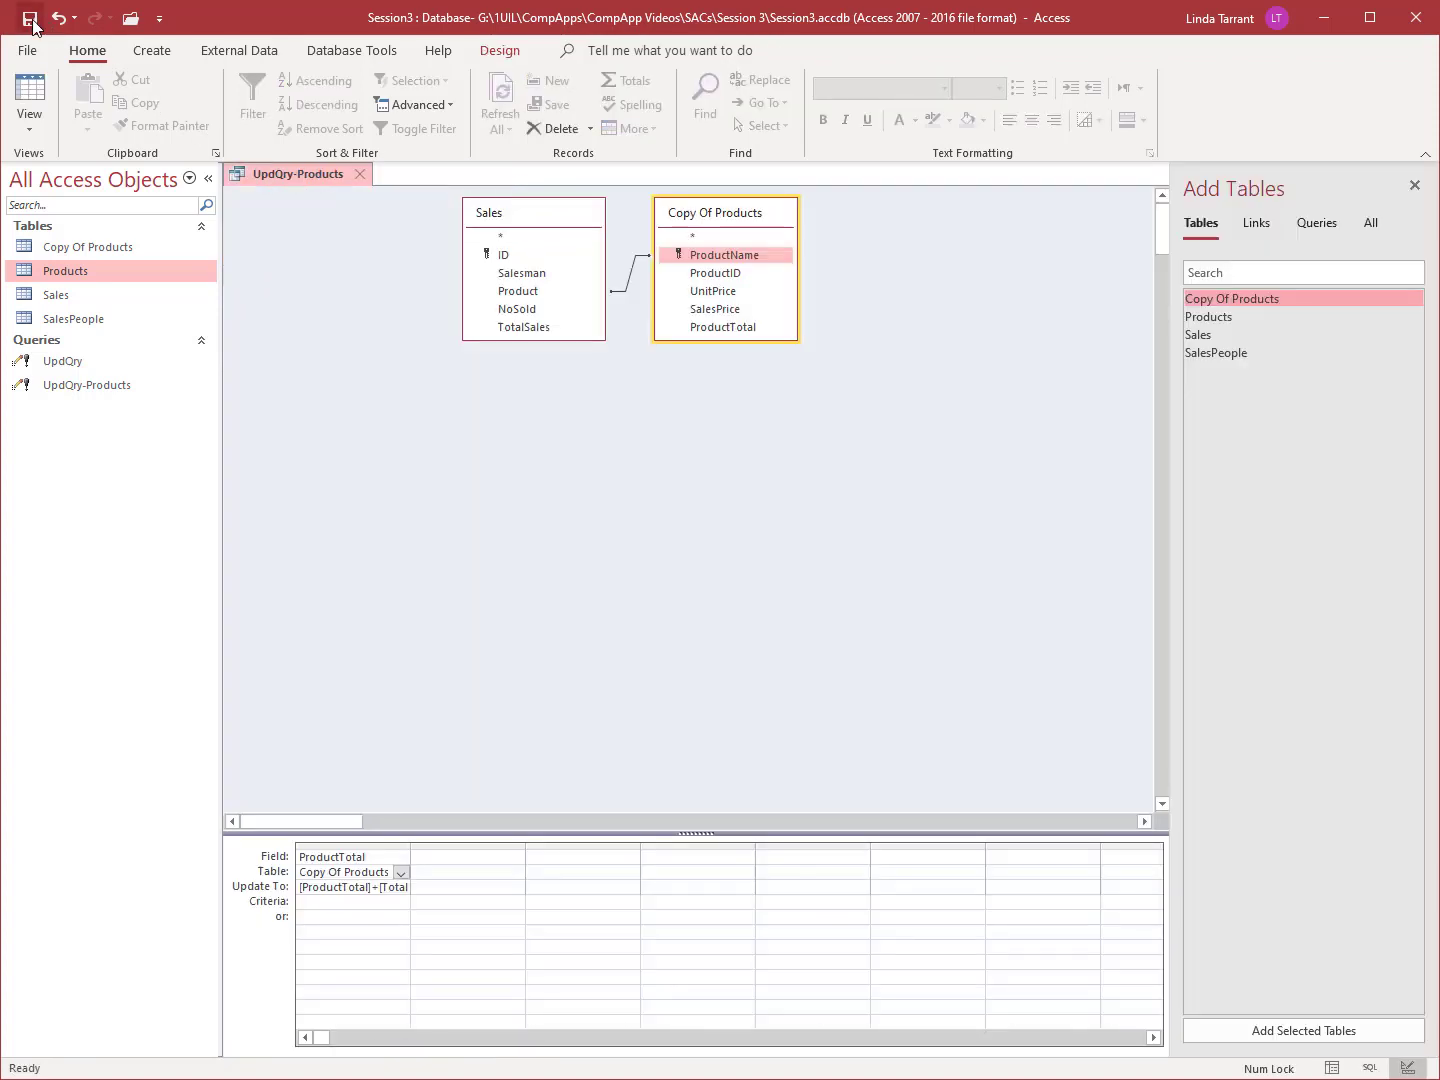
click(360, 174)
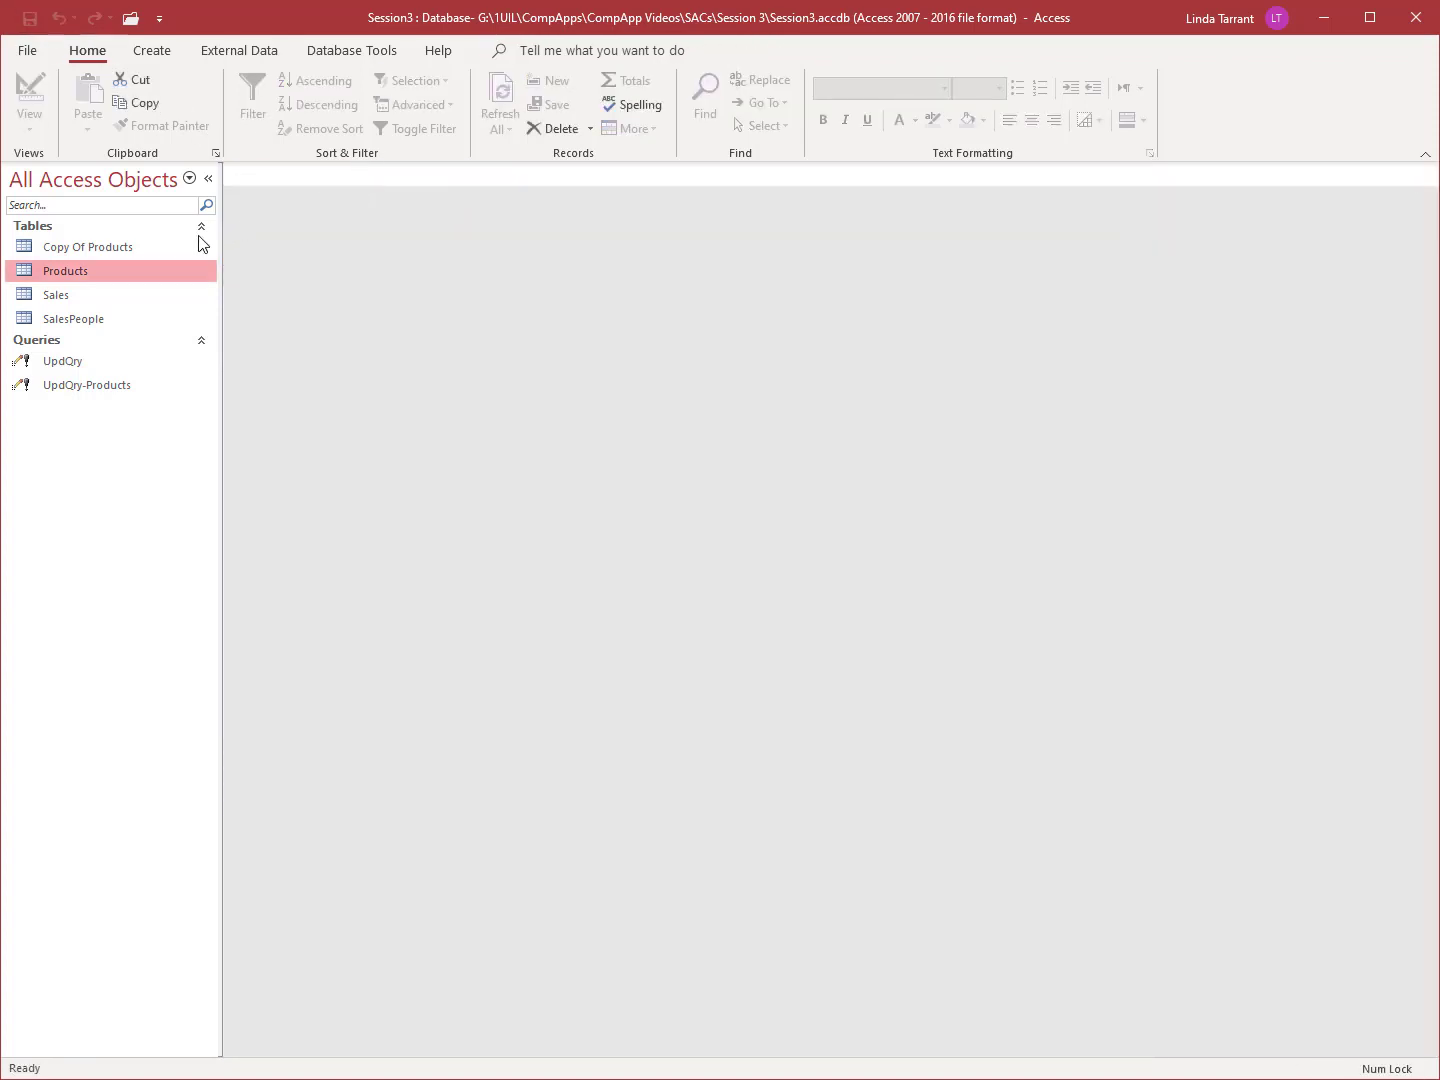
Step: Delete the original Products table from the database and accept the deletion
right_click(150, 269)
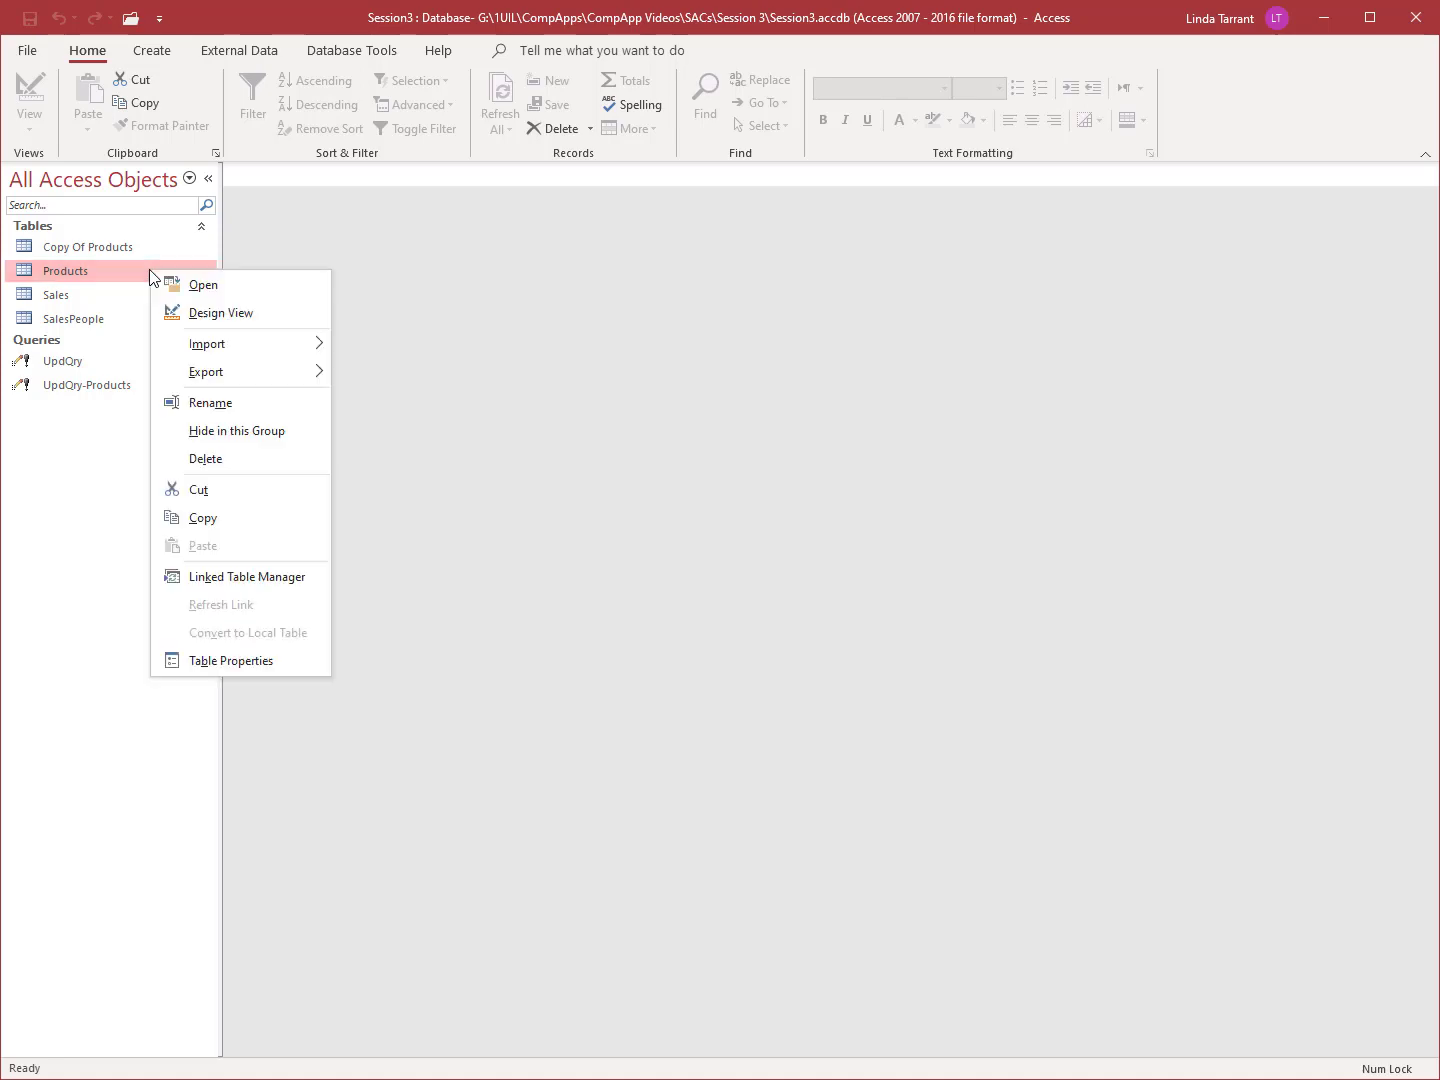
click(246, 459)
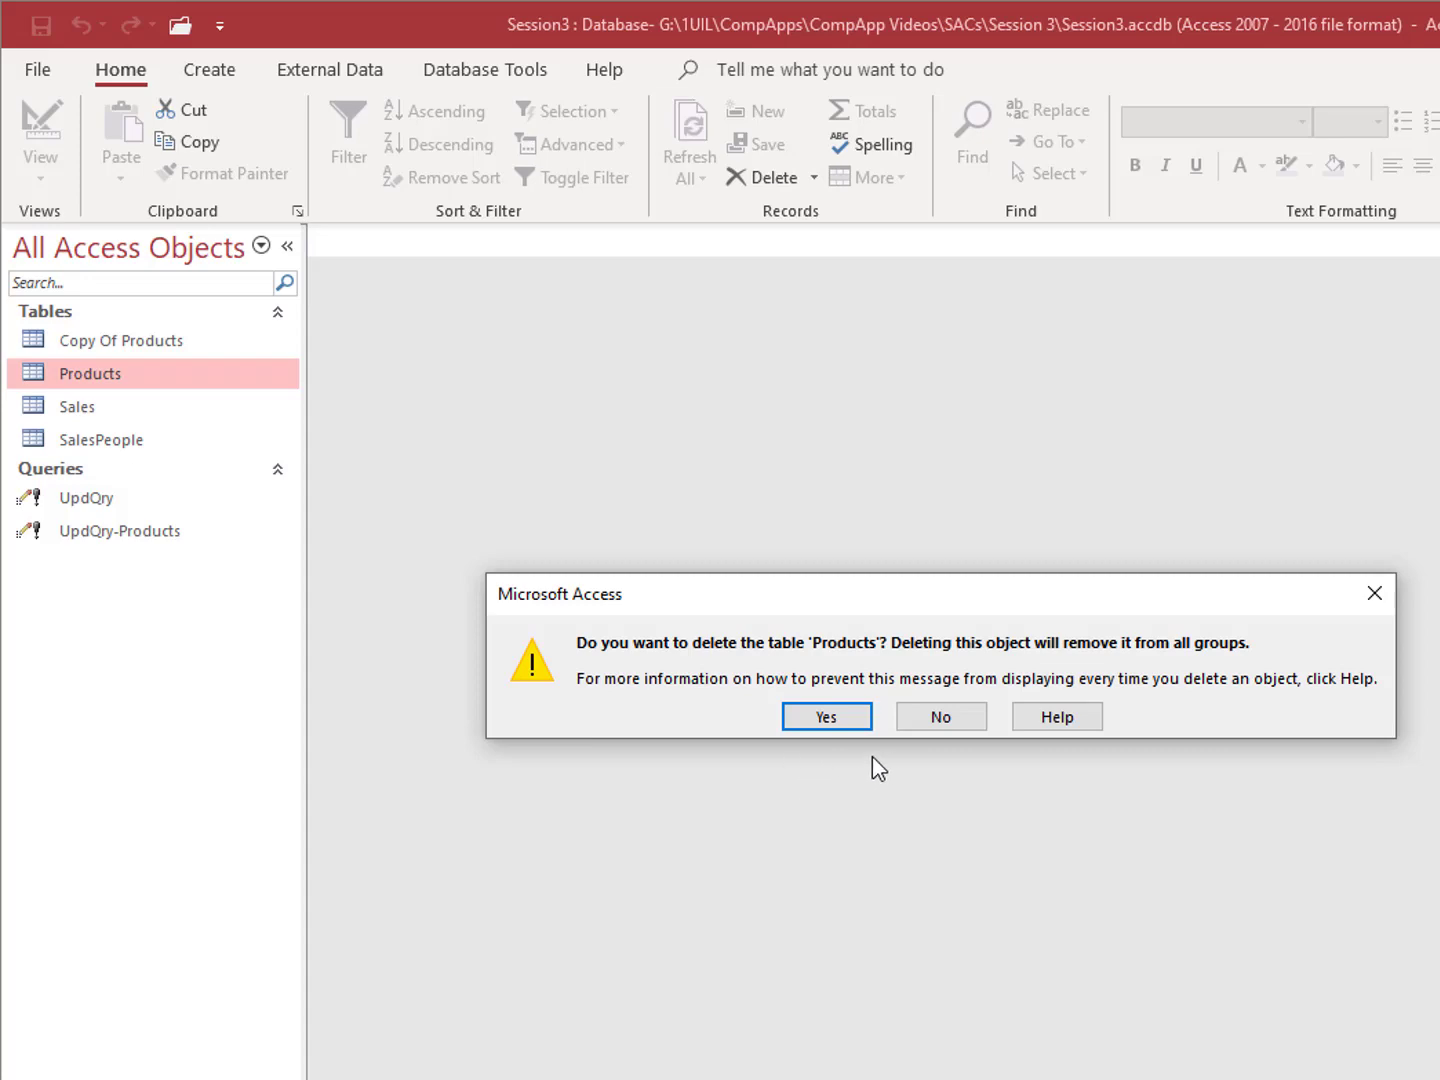
click(856, 721)
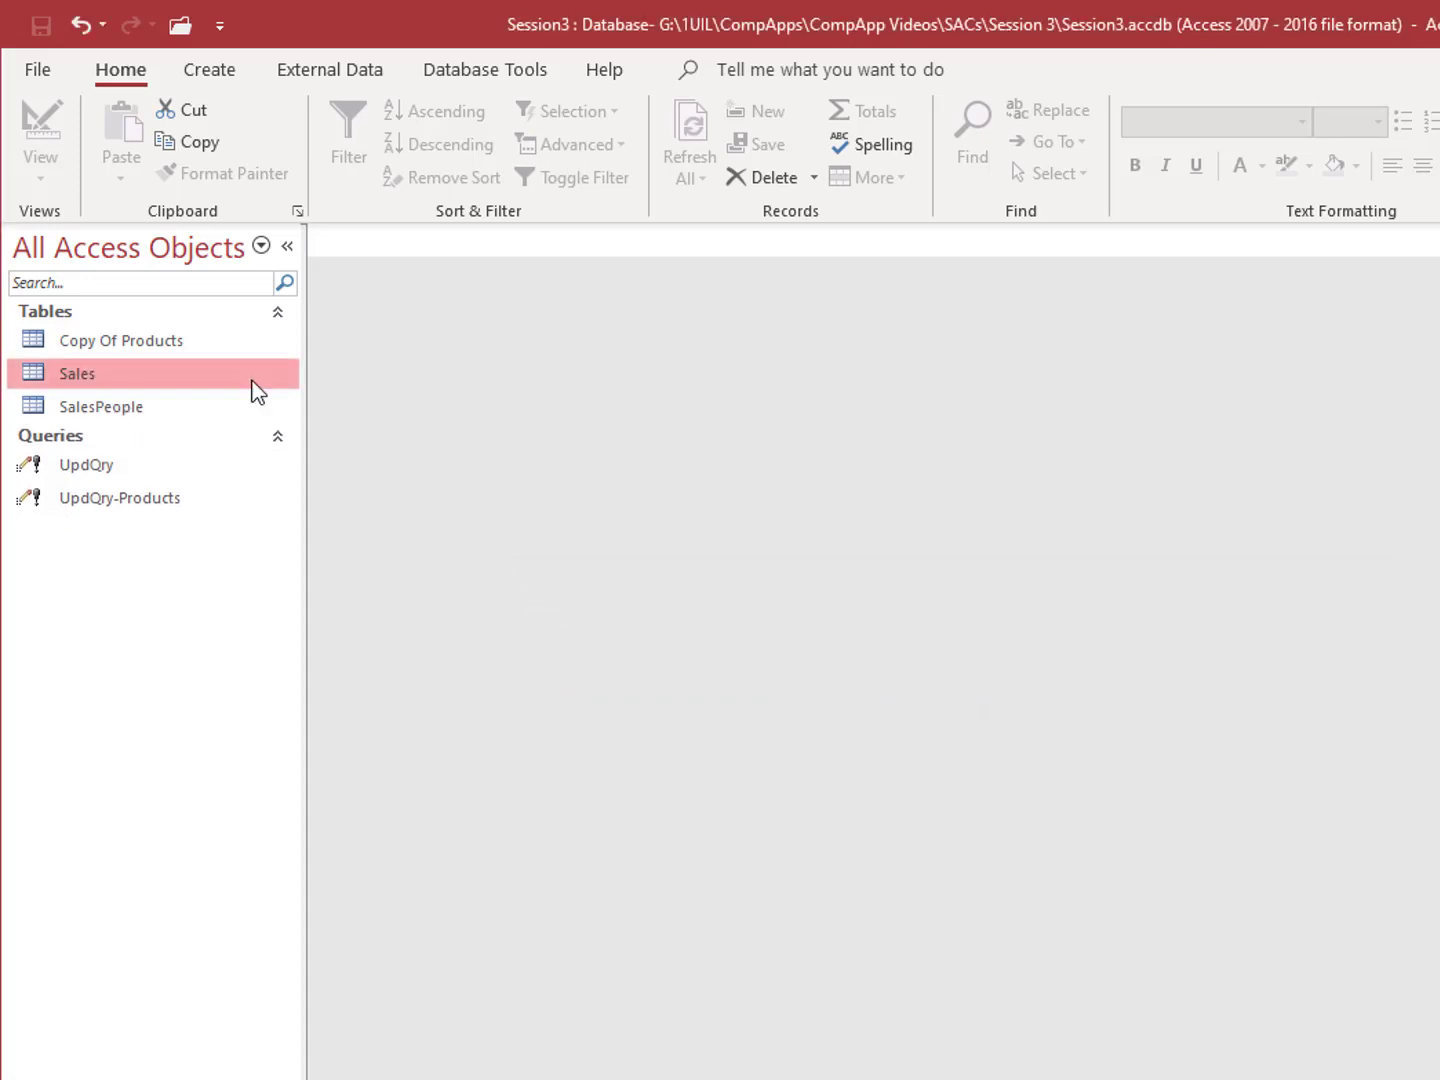
Step: Rename the Copy Of Products table as Products
click(178, 341)
right_click(184, 341)
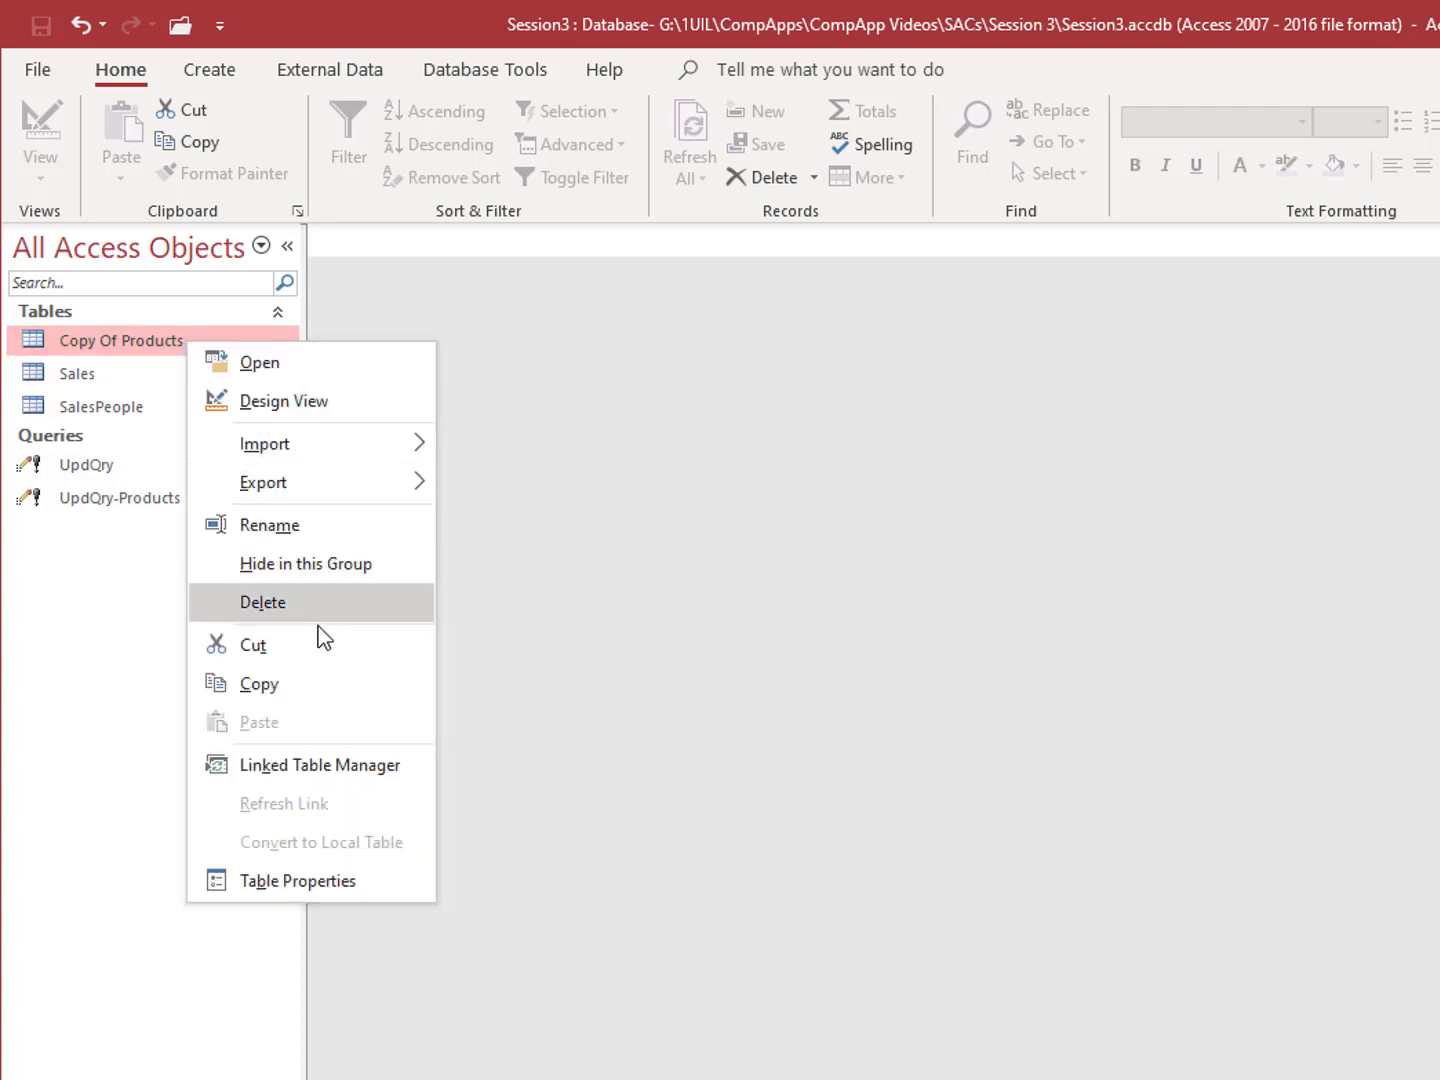
click(323, 527)
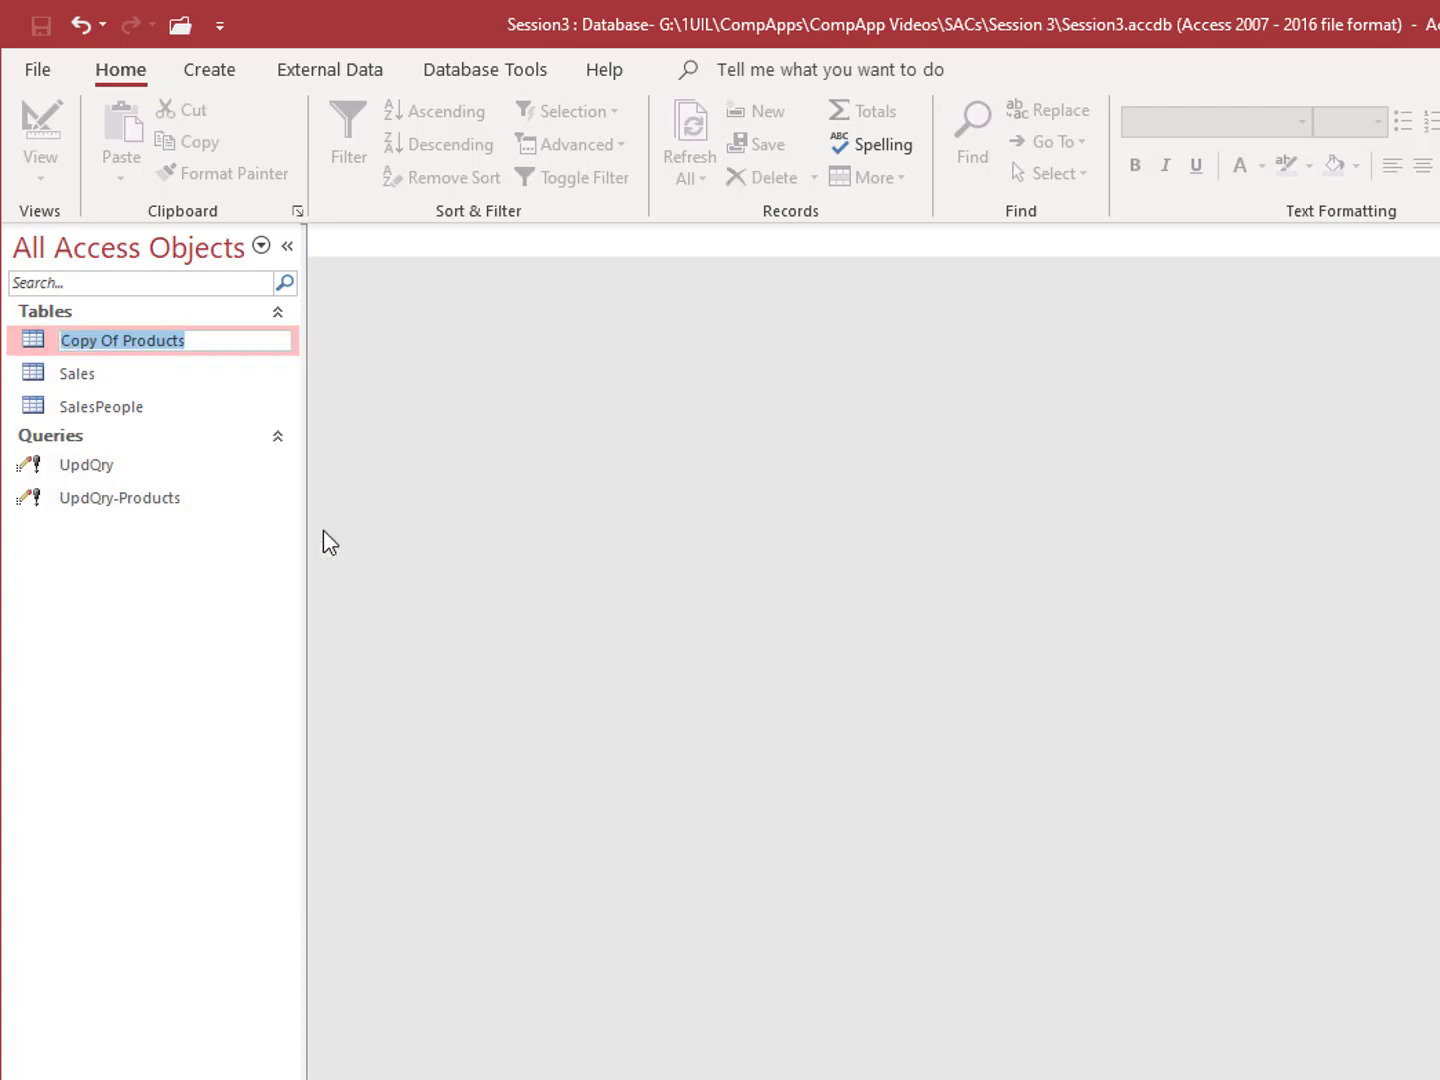
click(124, 340)
drag(122, 340, 31, 328)
key(Delete)
key(Return)
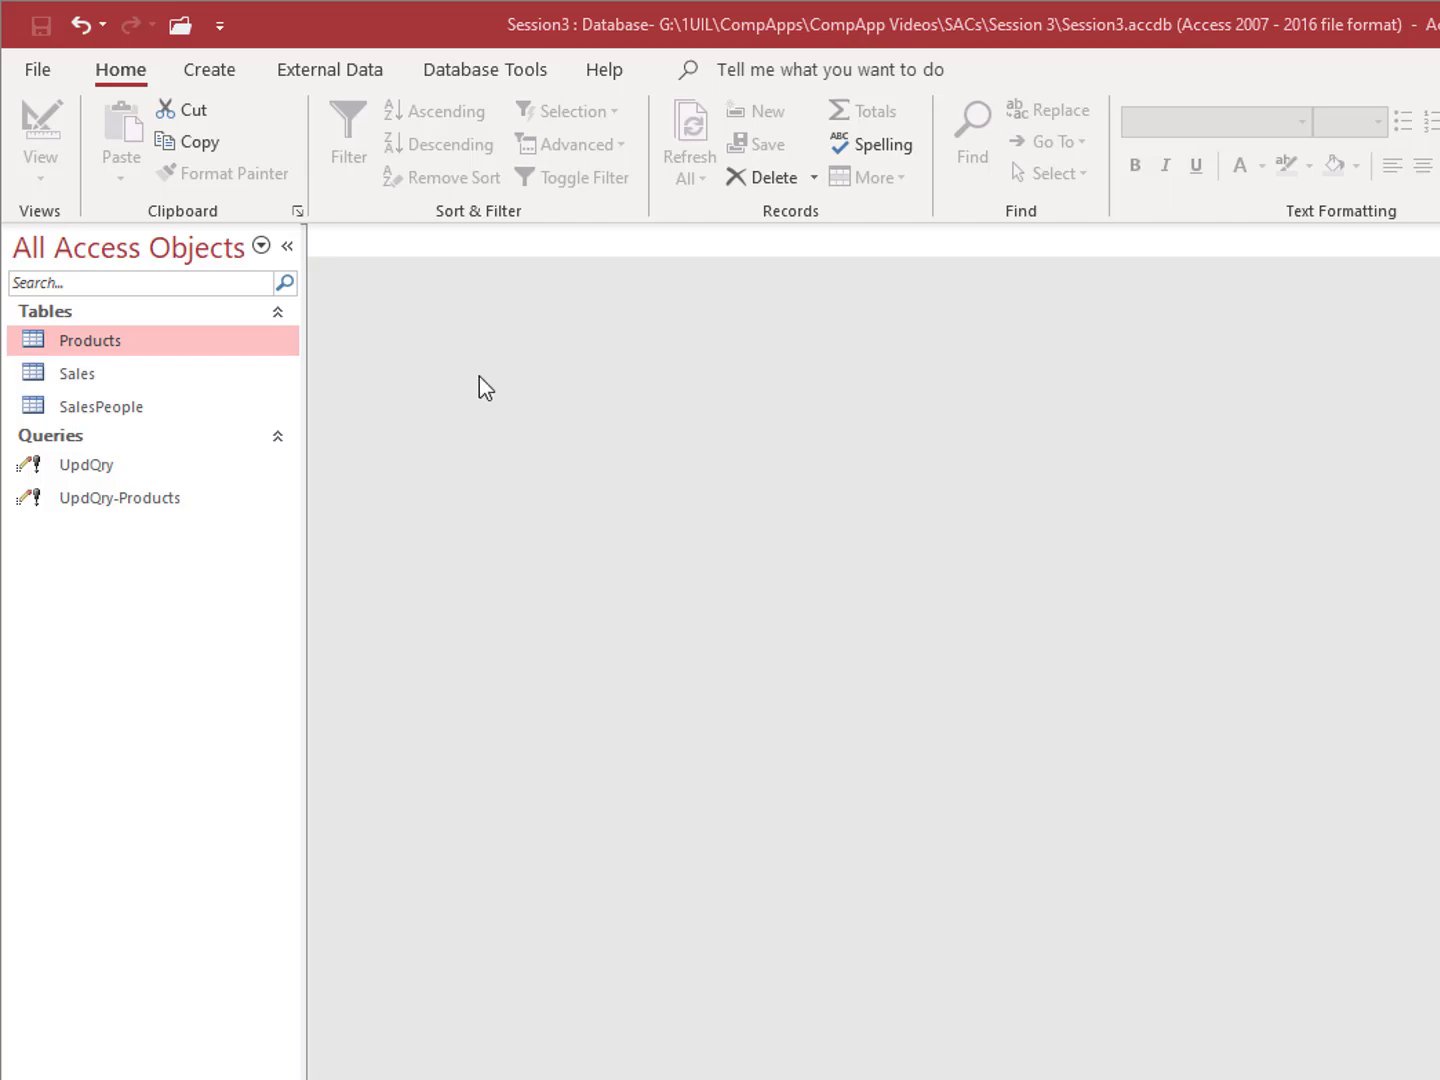
Step: Create a query based on the Products table and make it a make-table query targeting Products in the current database
click(221, 84)
click(436, 140)
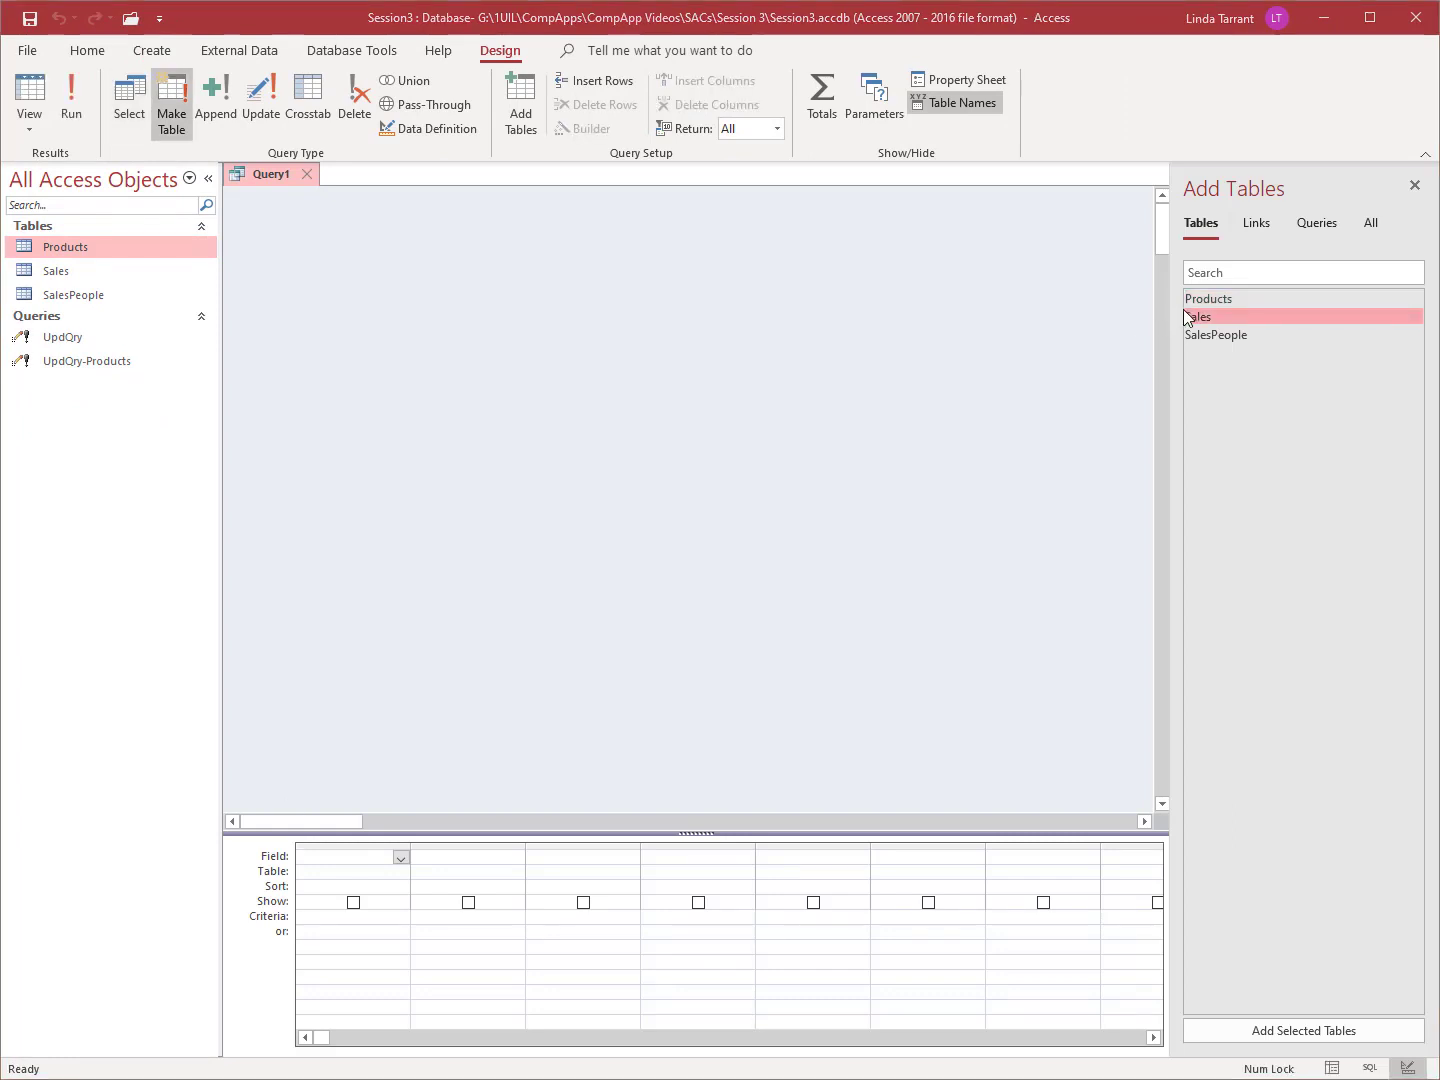
click(1211, 301)
double_click(1262, 300)
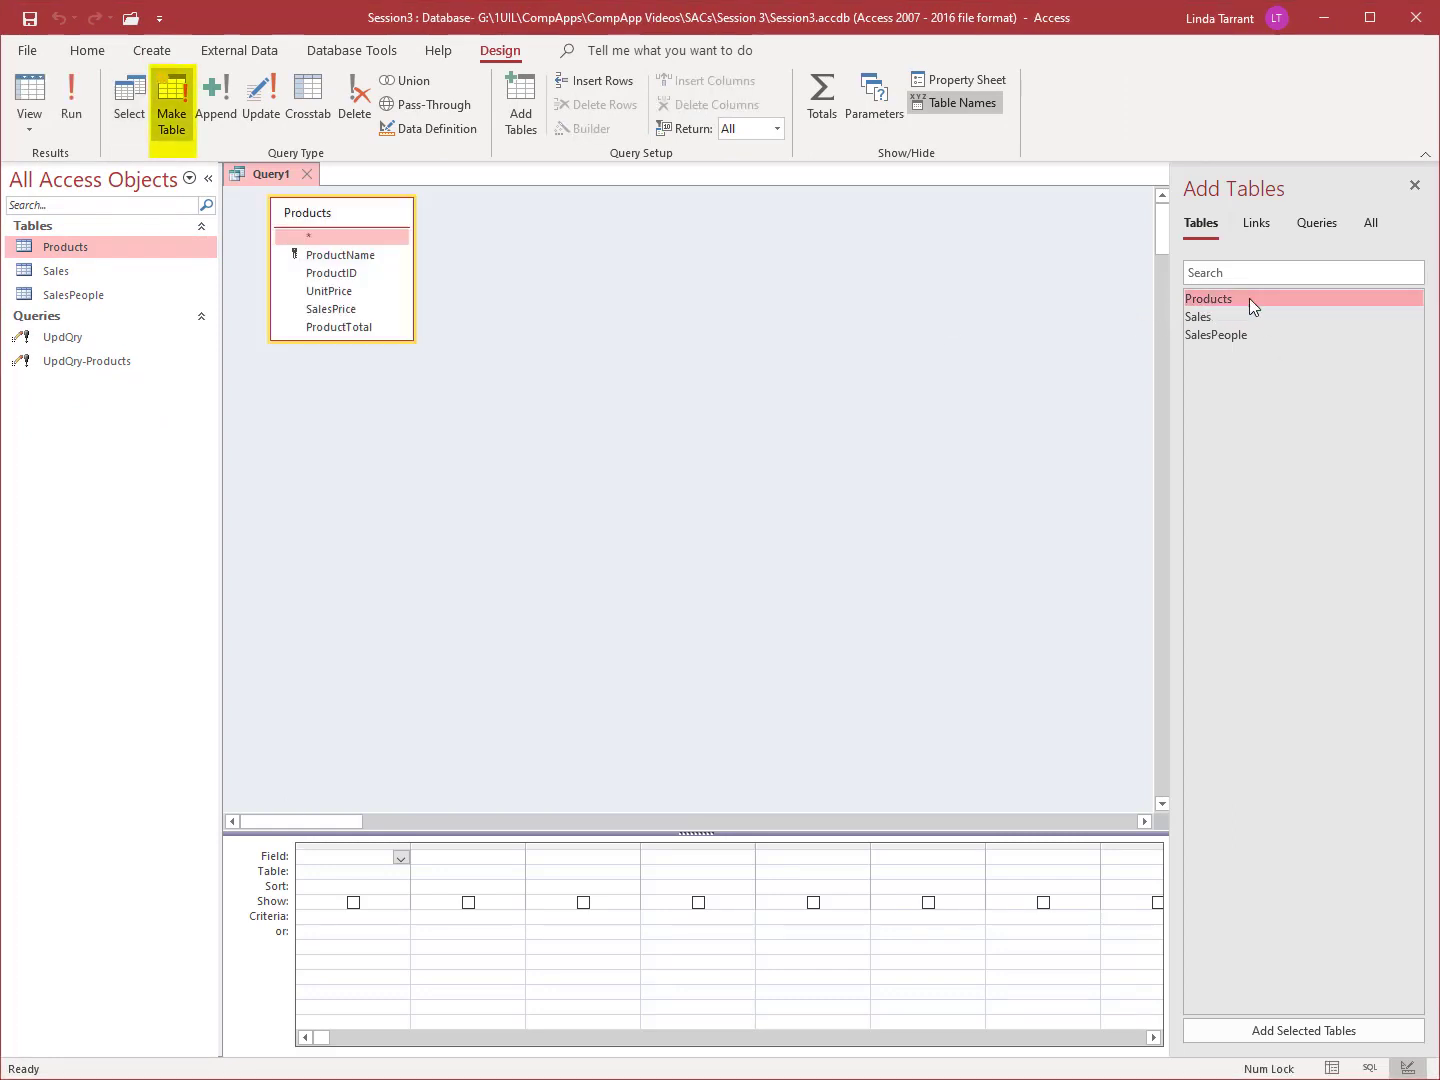
click(171, 112)
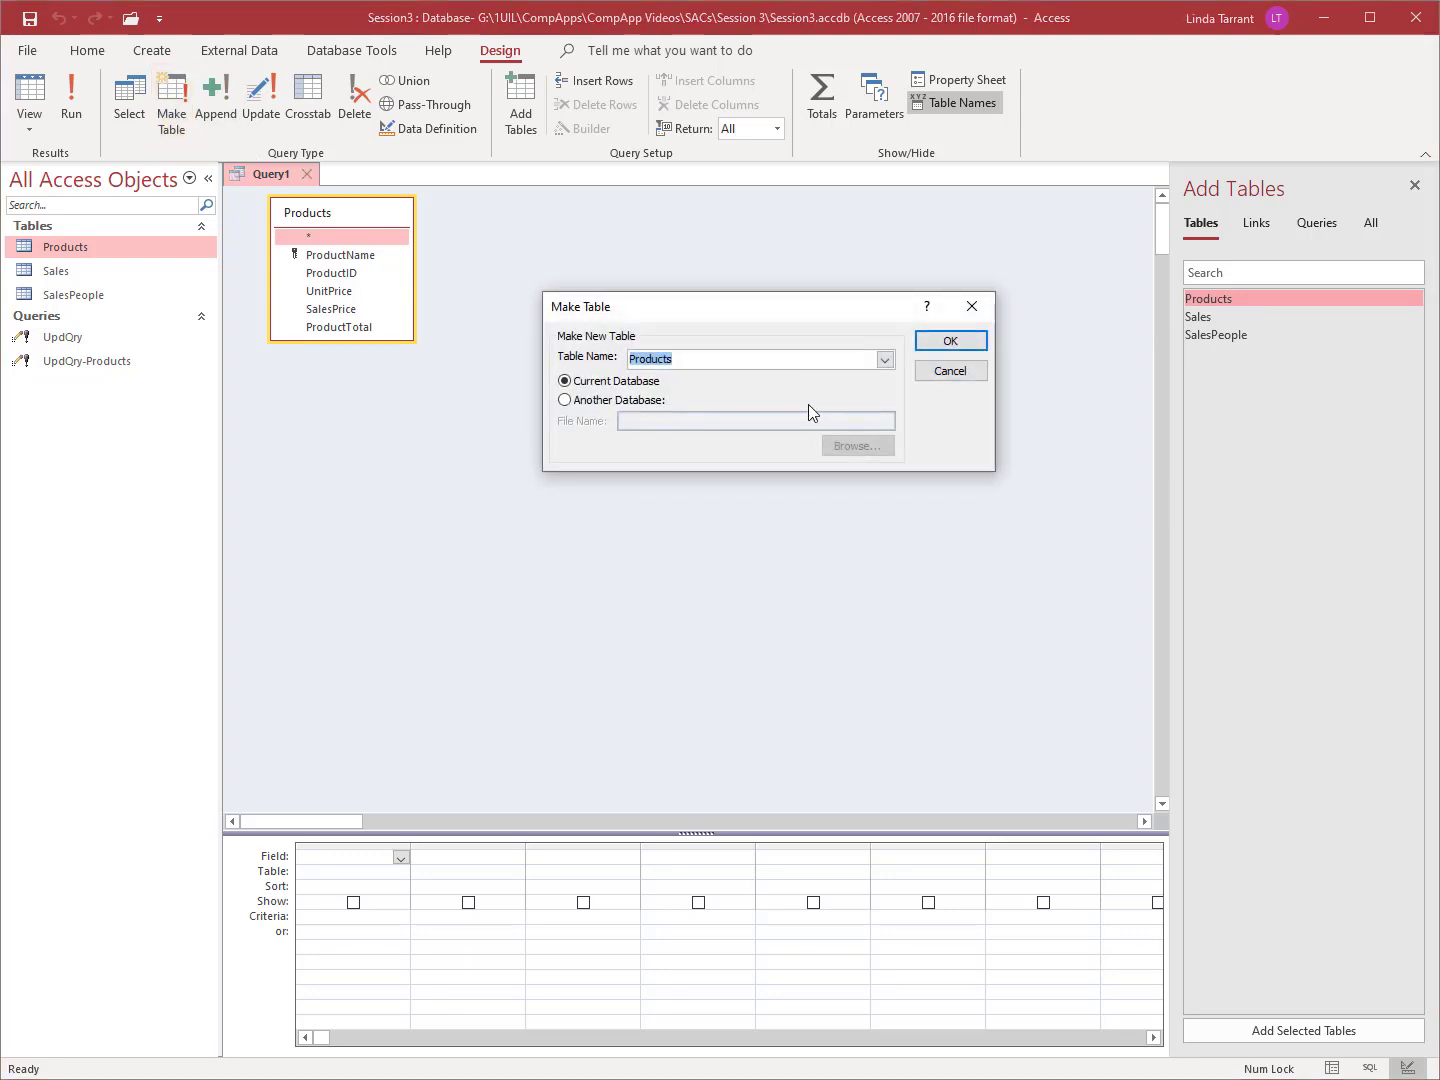
click(949, 341)
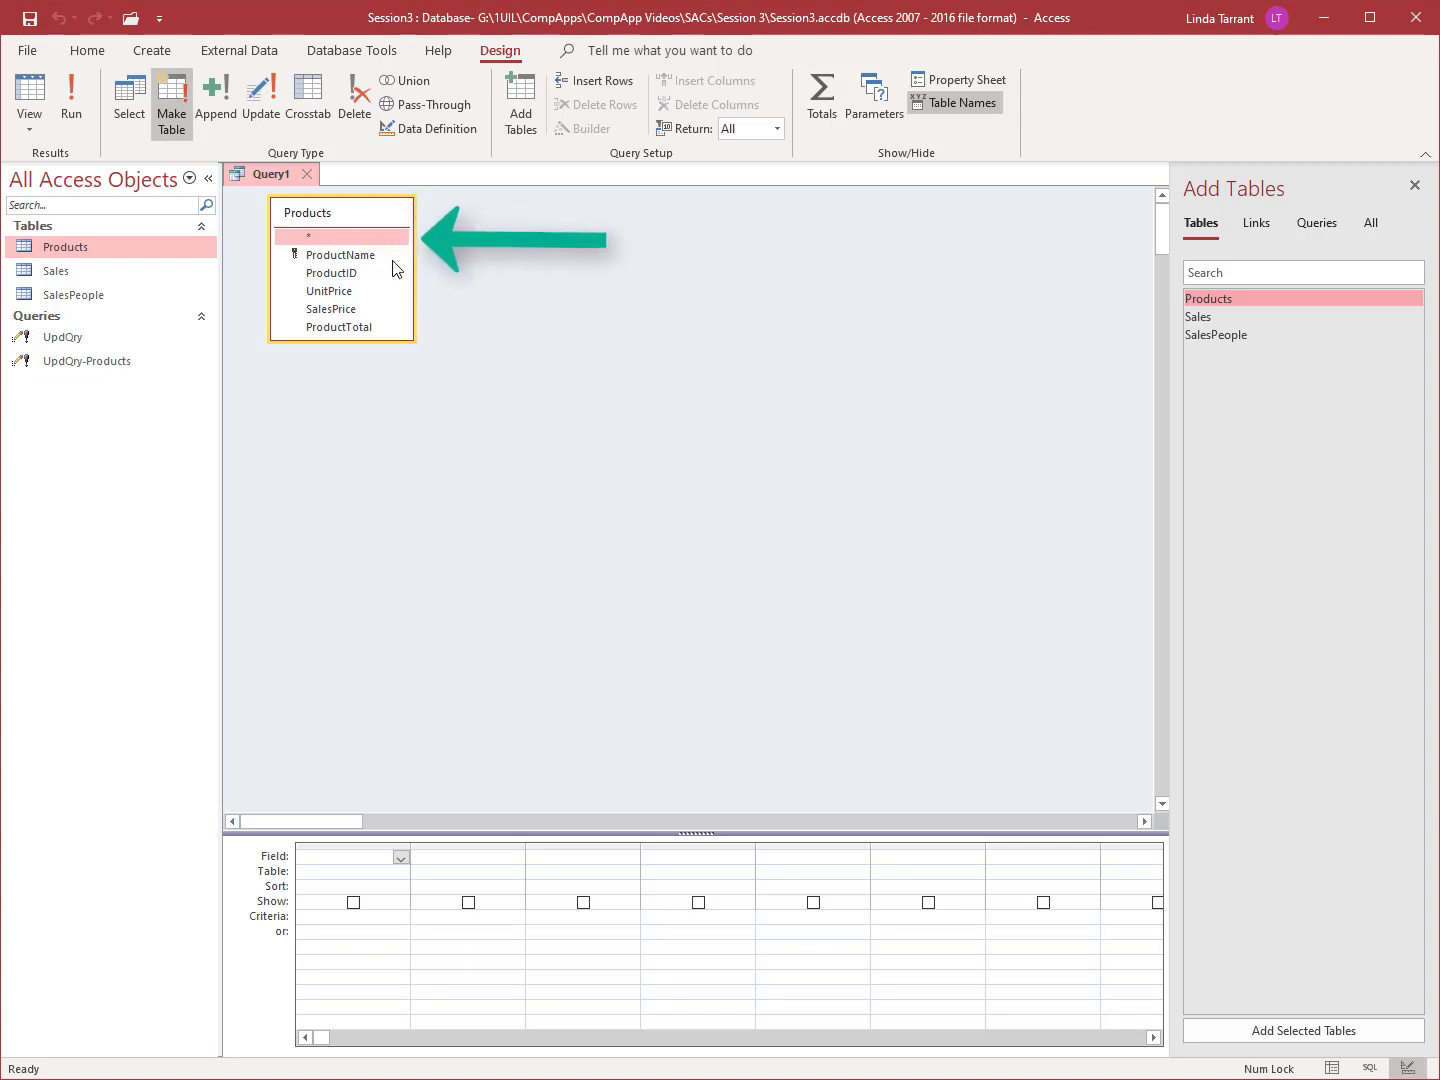
Step: Add all Products fields to the query, try to run it, and display its datasheet
key(Return)
click(71, 100)
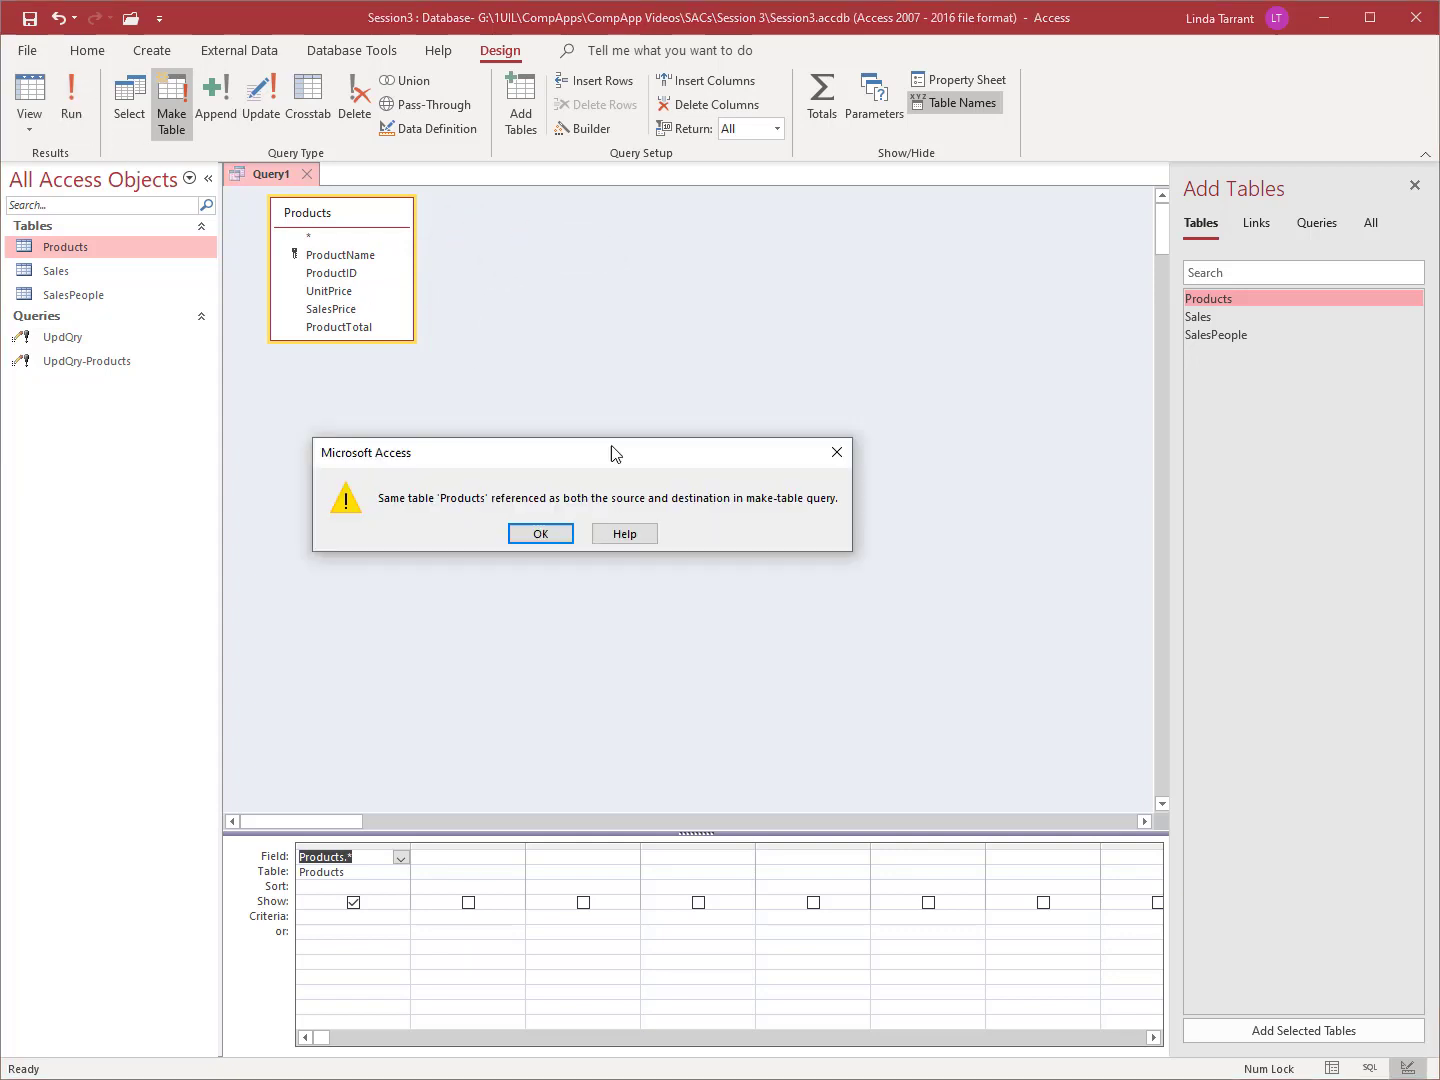
click(558, 535)
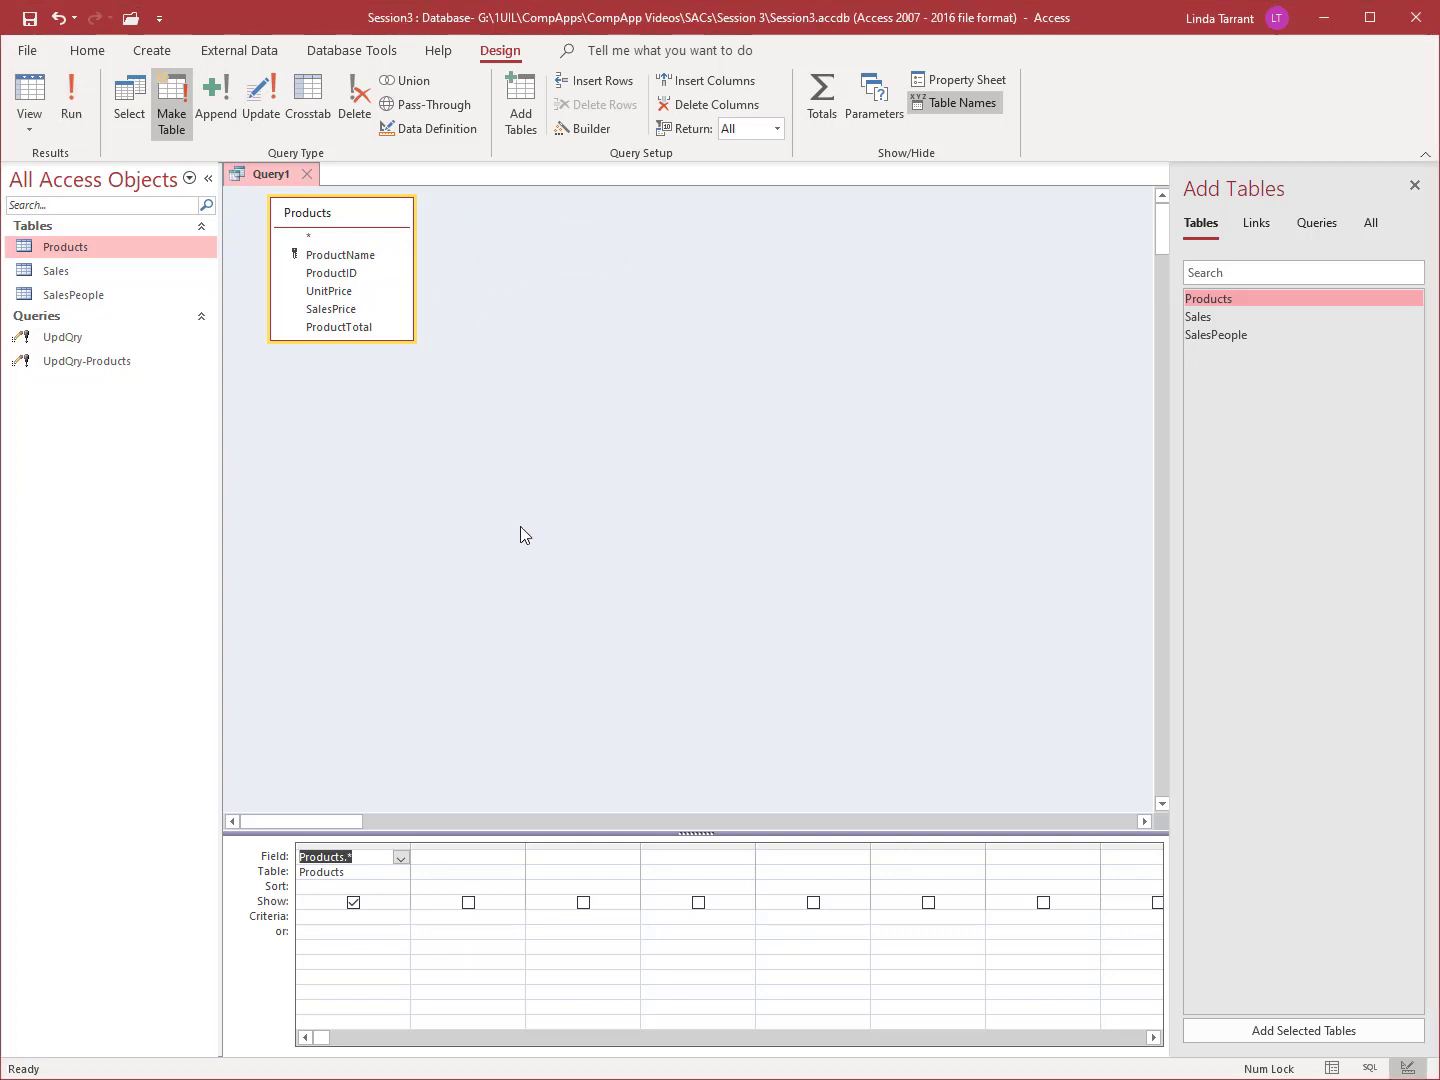
right_click(286, 180)
click(330, 338)
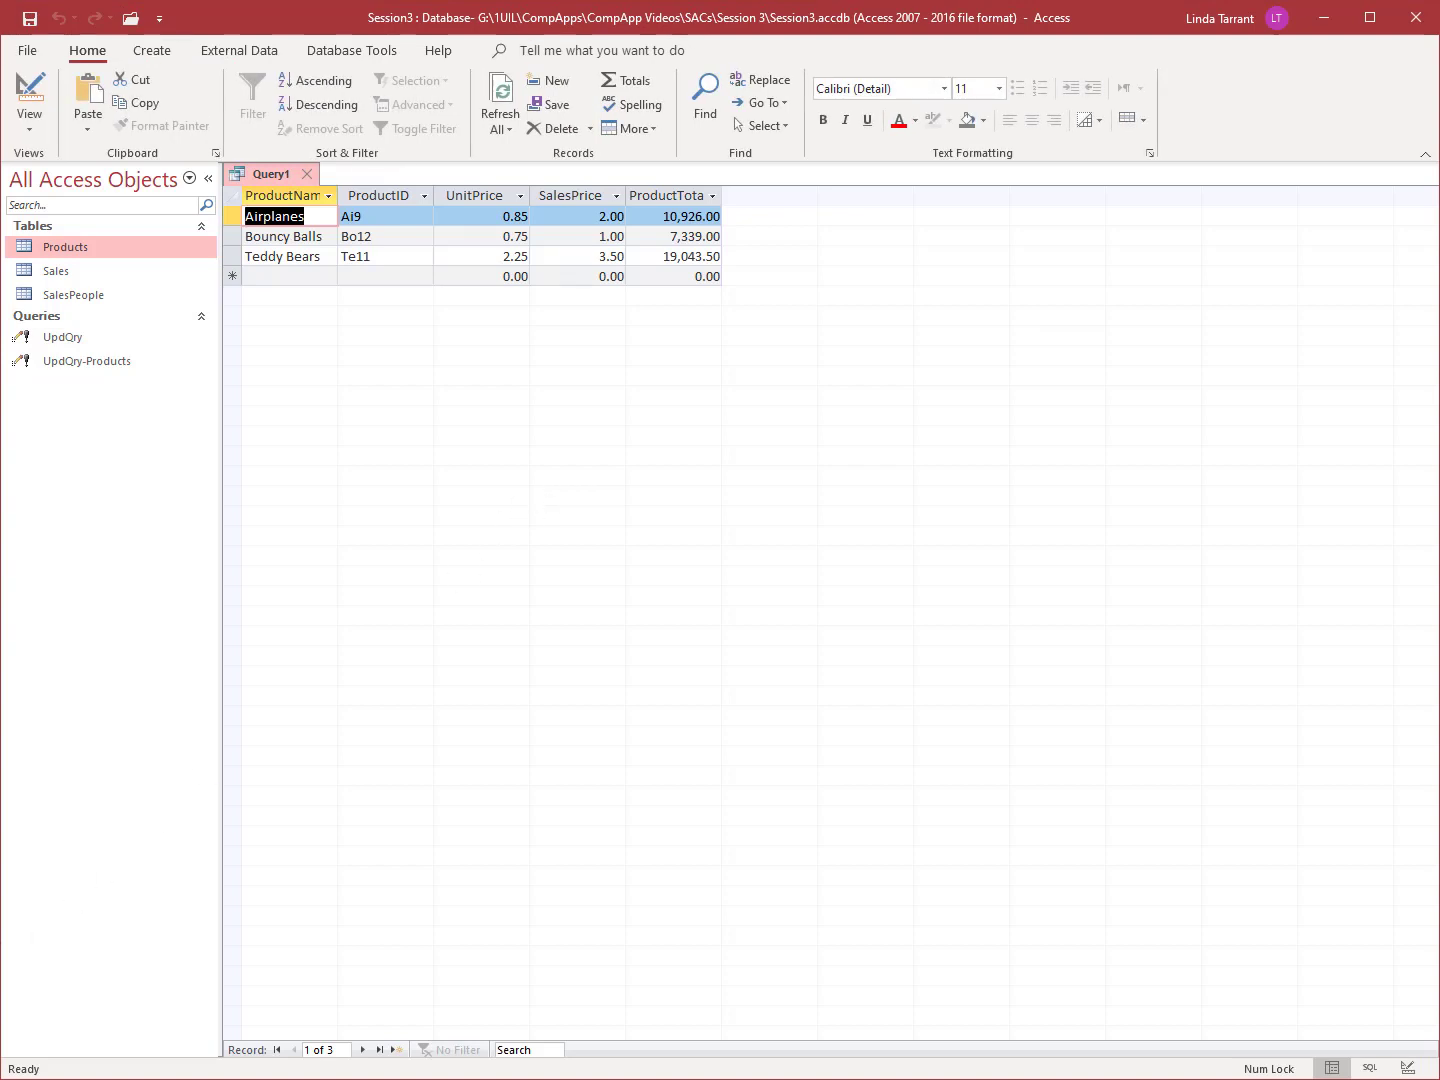
Step: Save the make-table query as MakeQry-Products and close it
click(30, 18)
text(MakeQ)
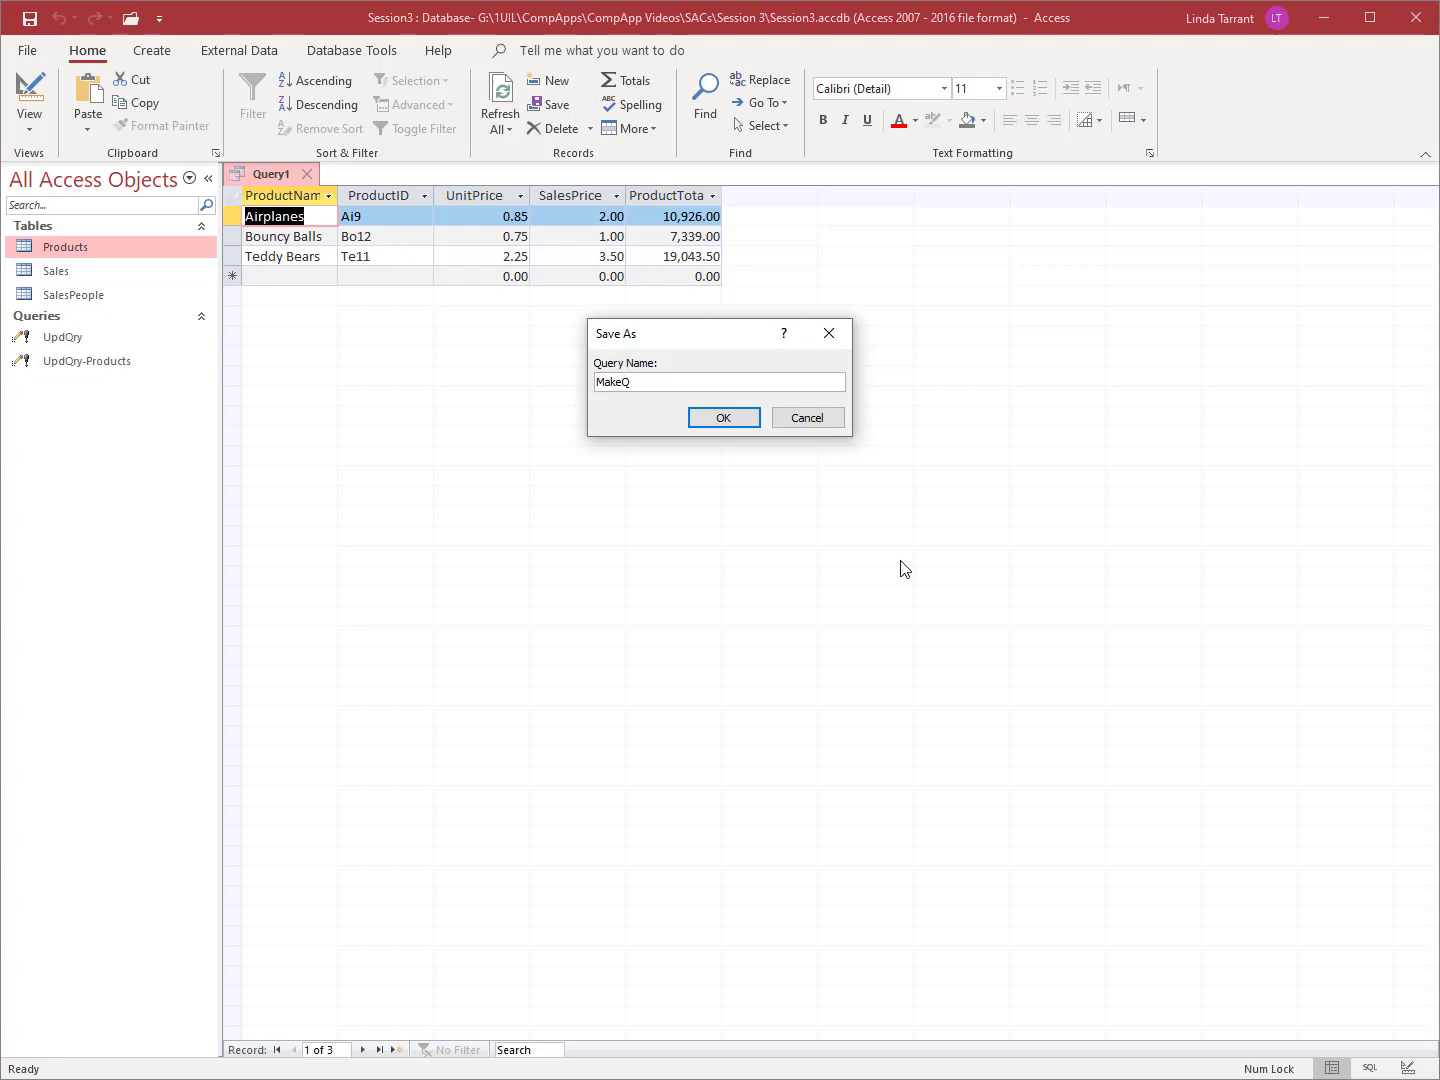
text(ry-Products)
click(717, 418)
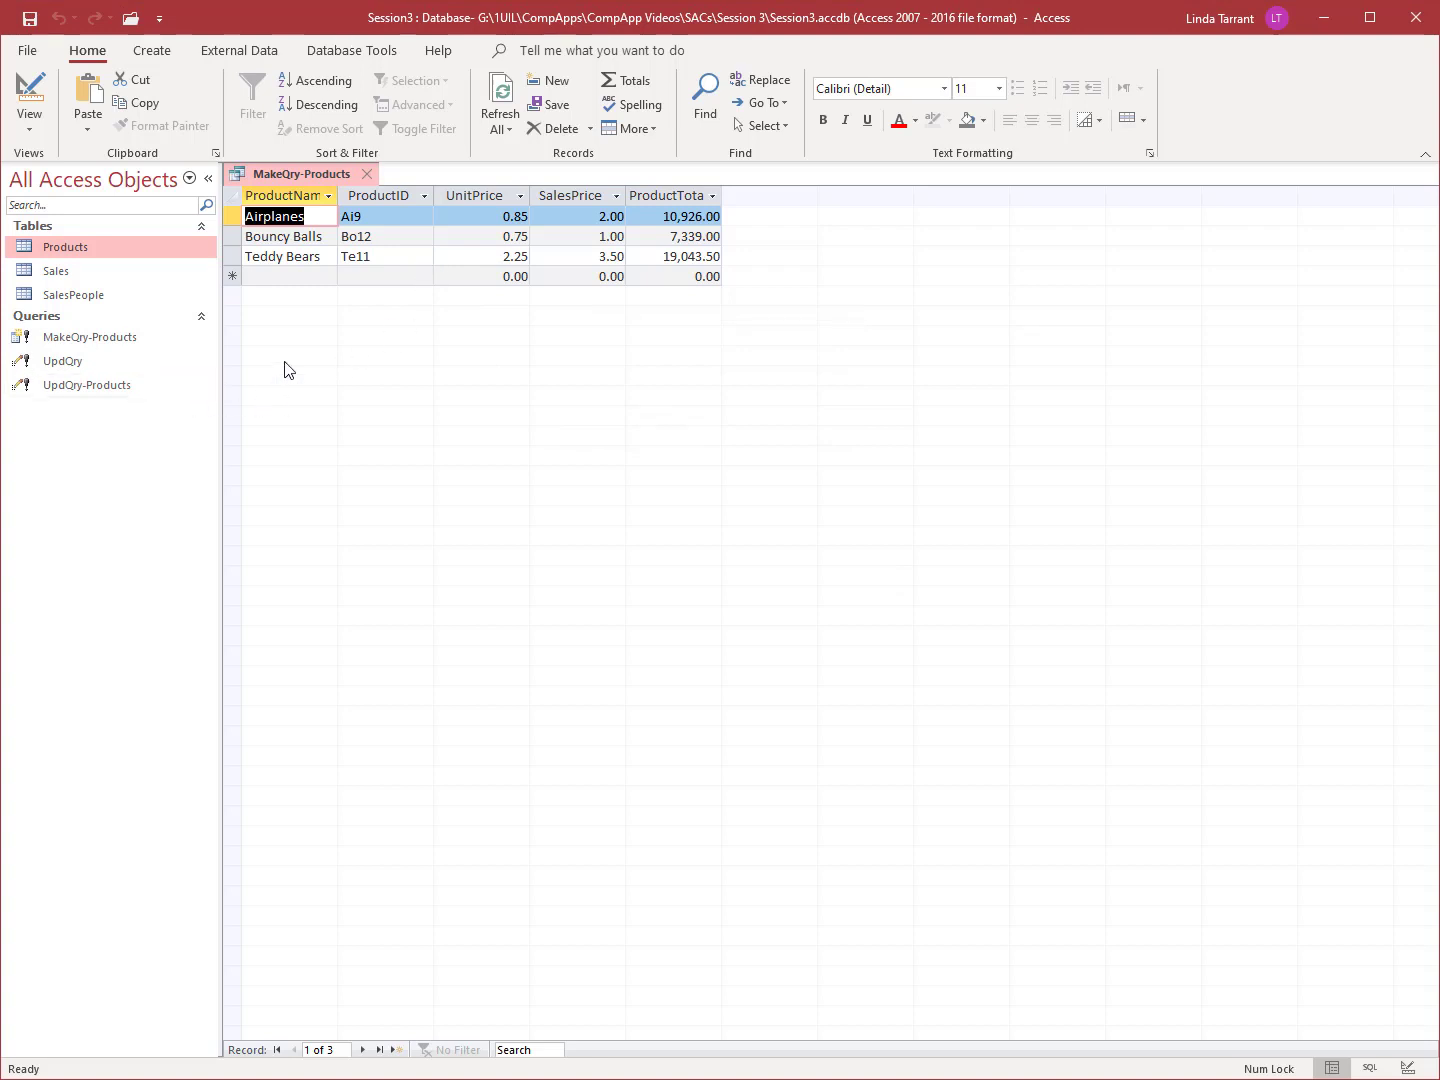
click(366, 173)
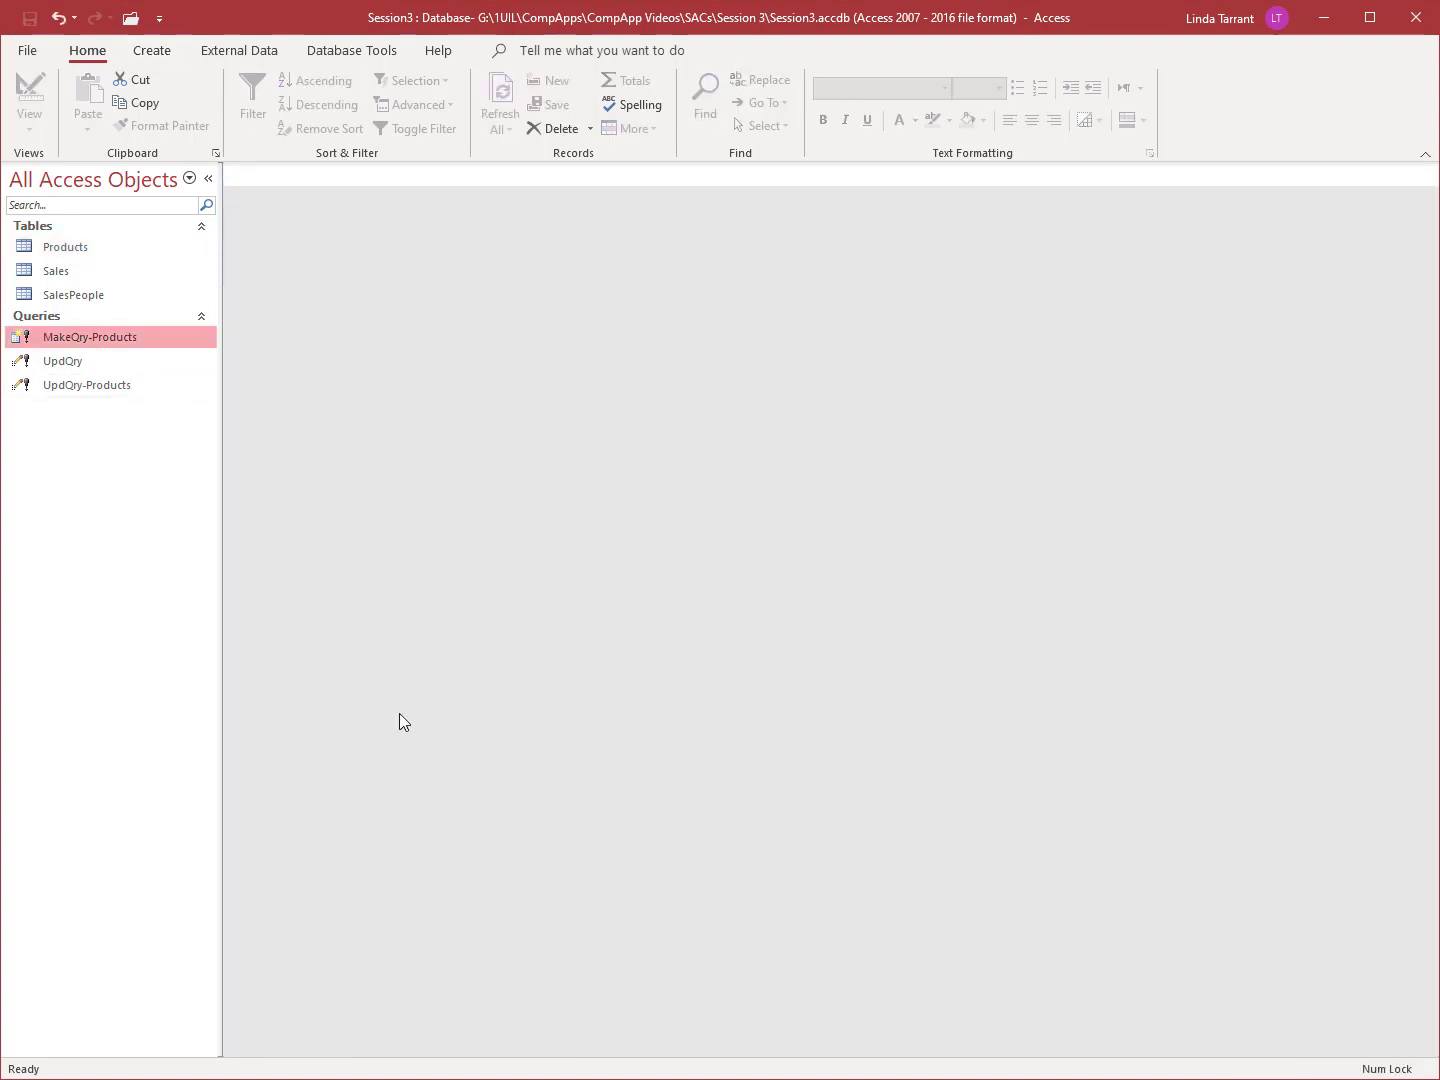
Step: Create an update query based on the Products, Sales and SalesPeople tables
click(153, 53)
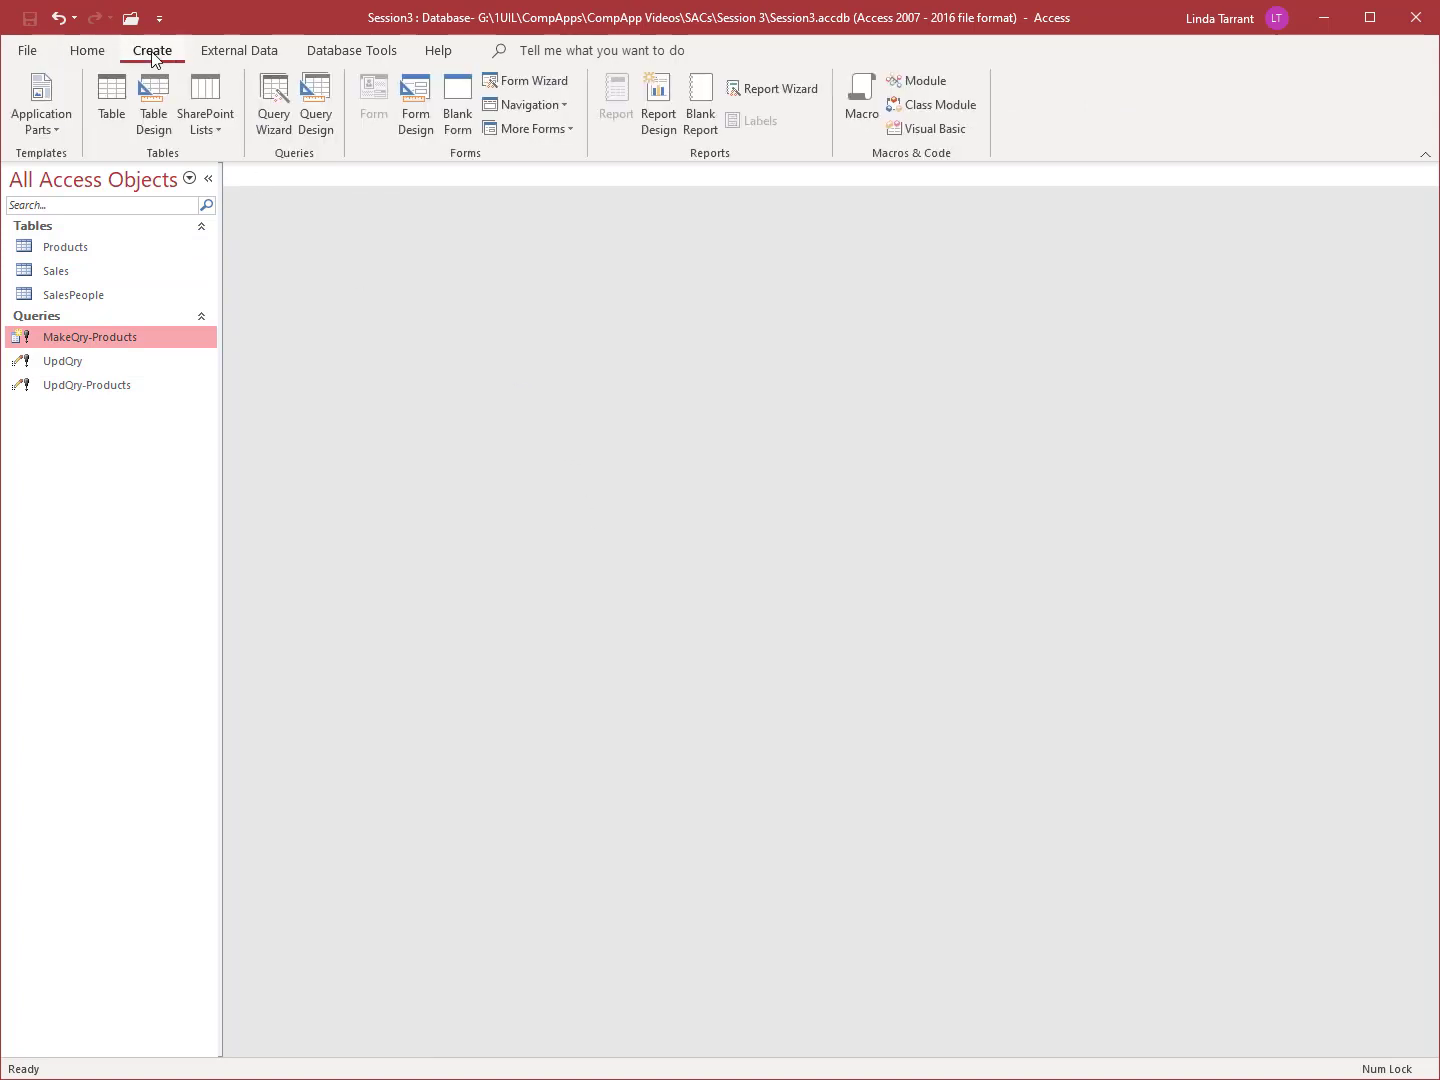
click(316, 113)
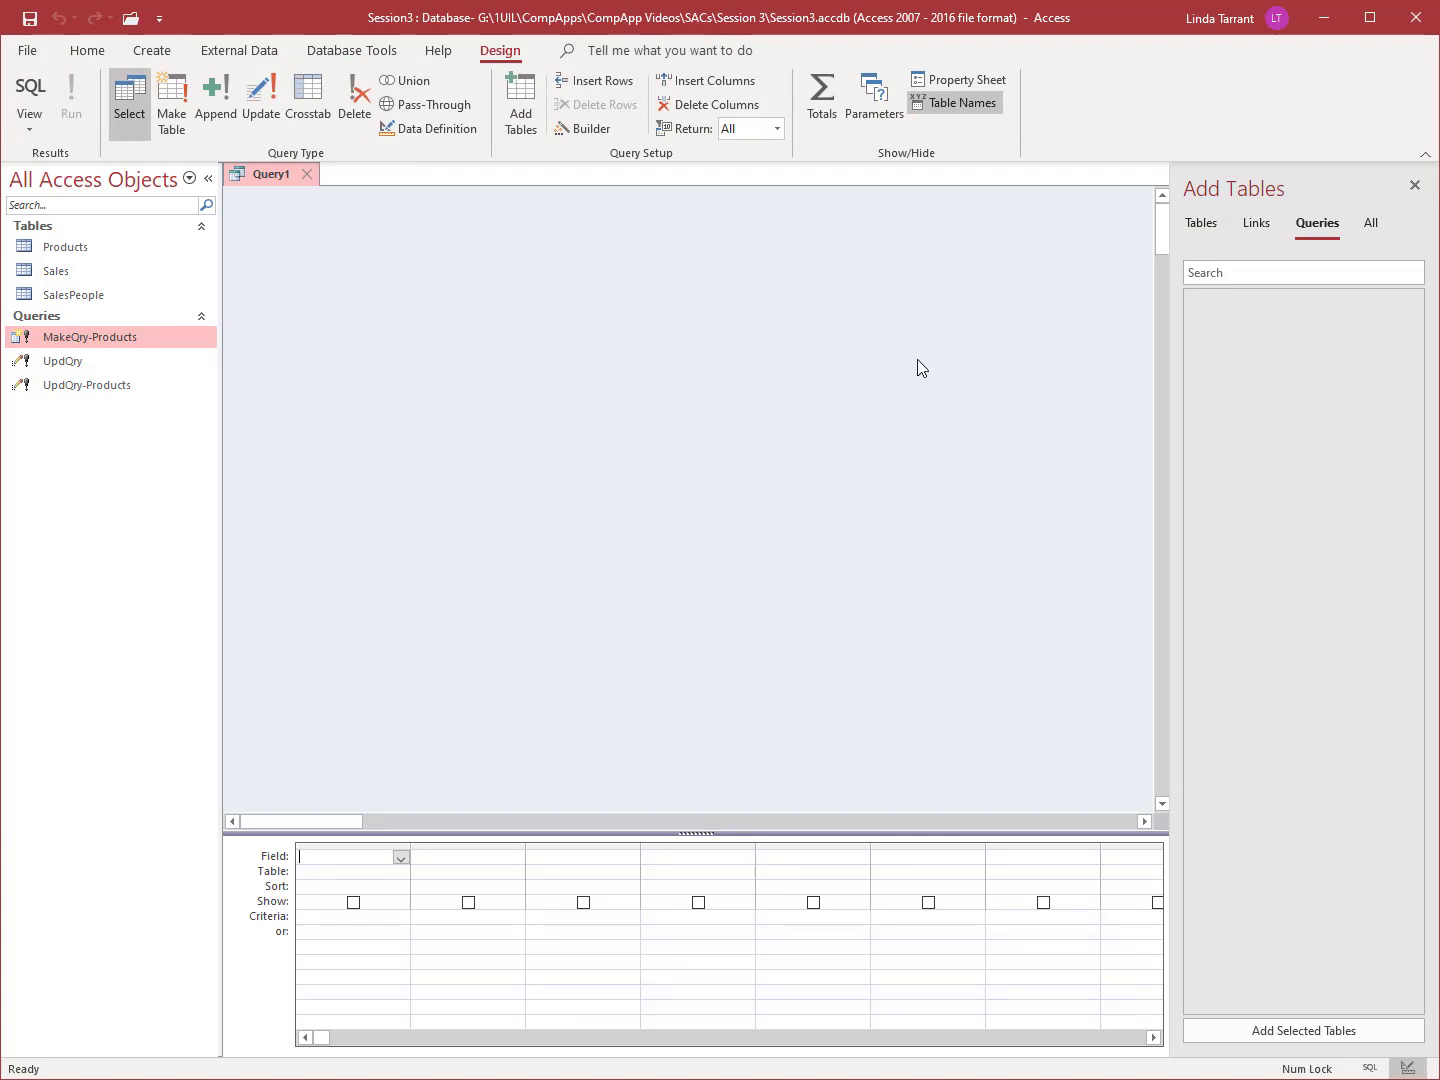
click(1199, 224)
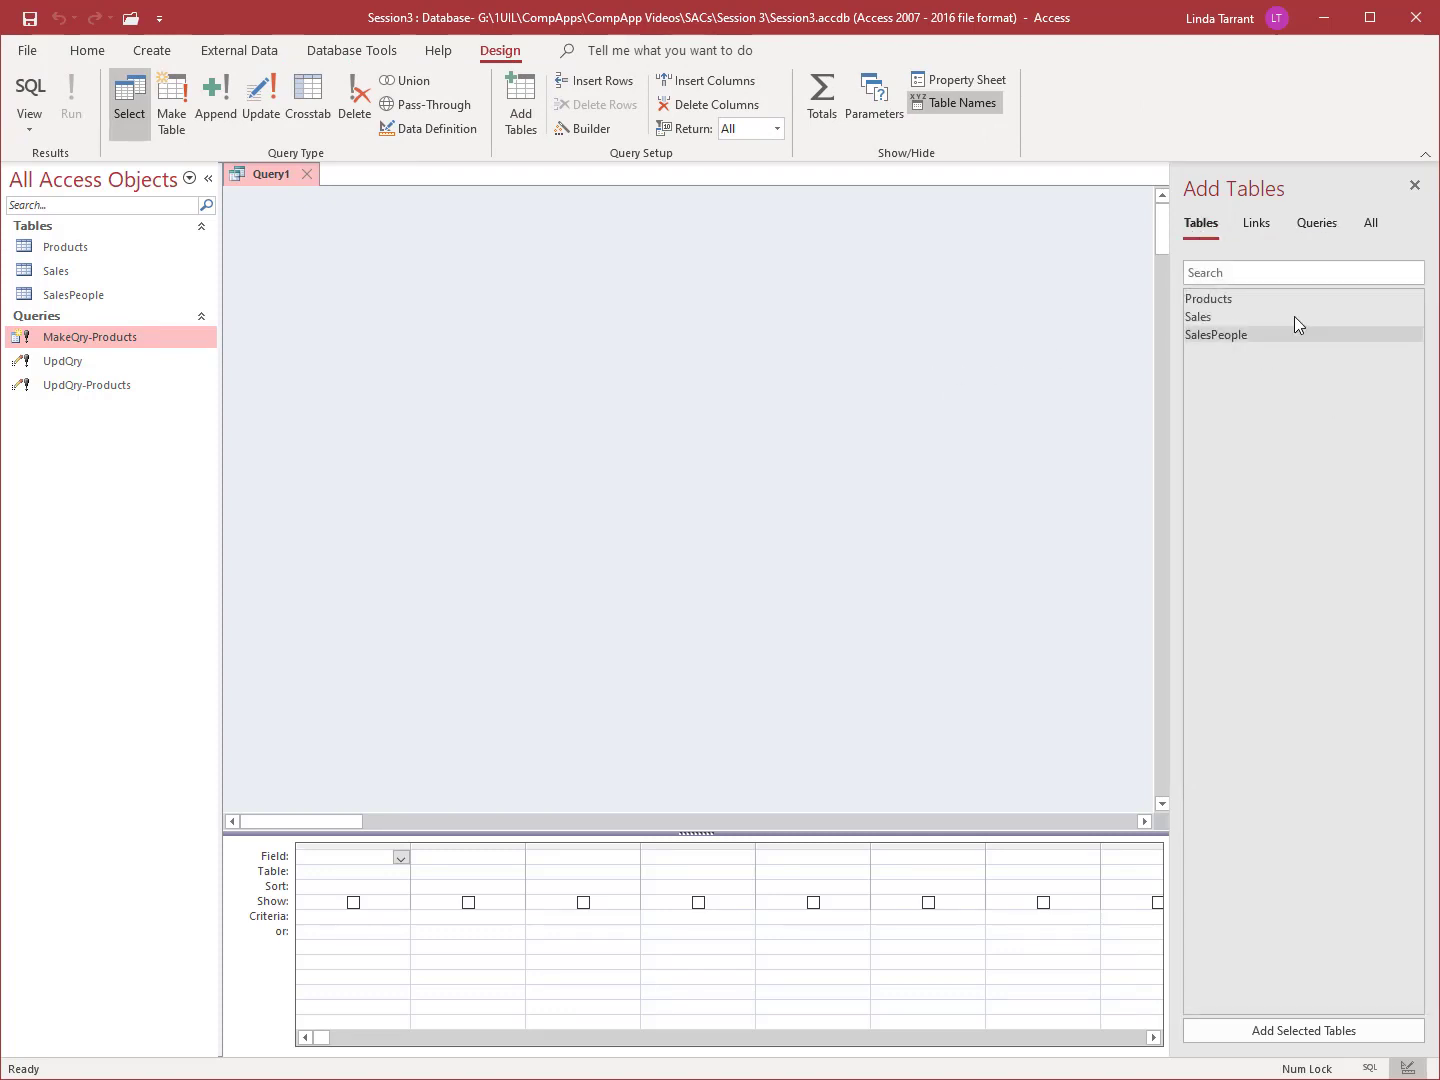
double_click(1284, 298)
double_click(1292, 317)
double_click(1292, 337)
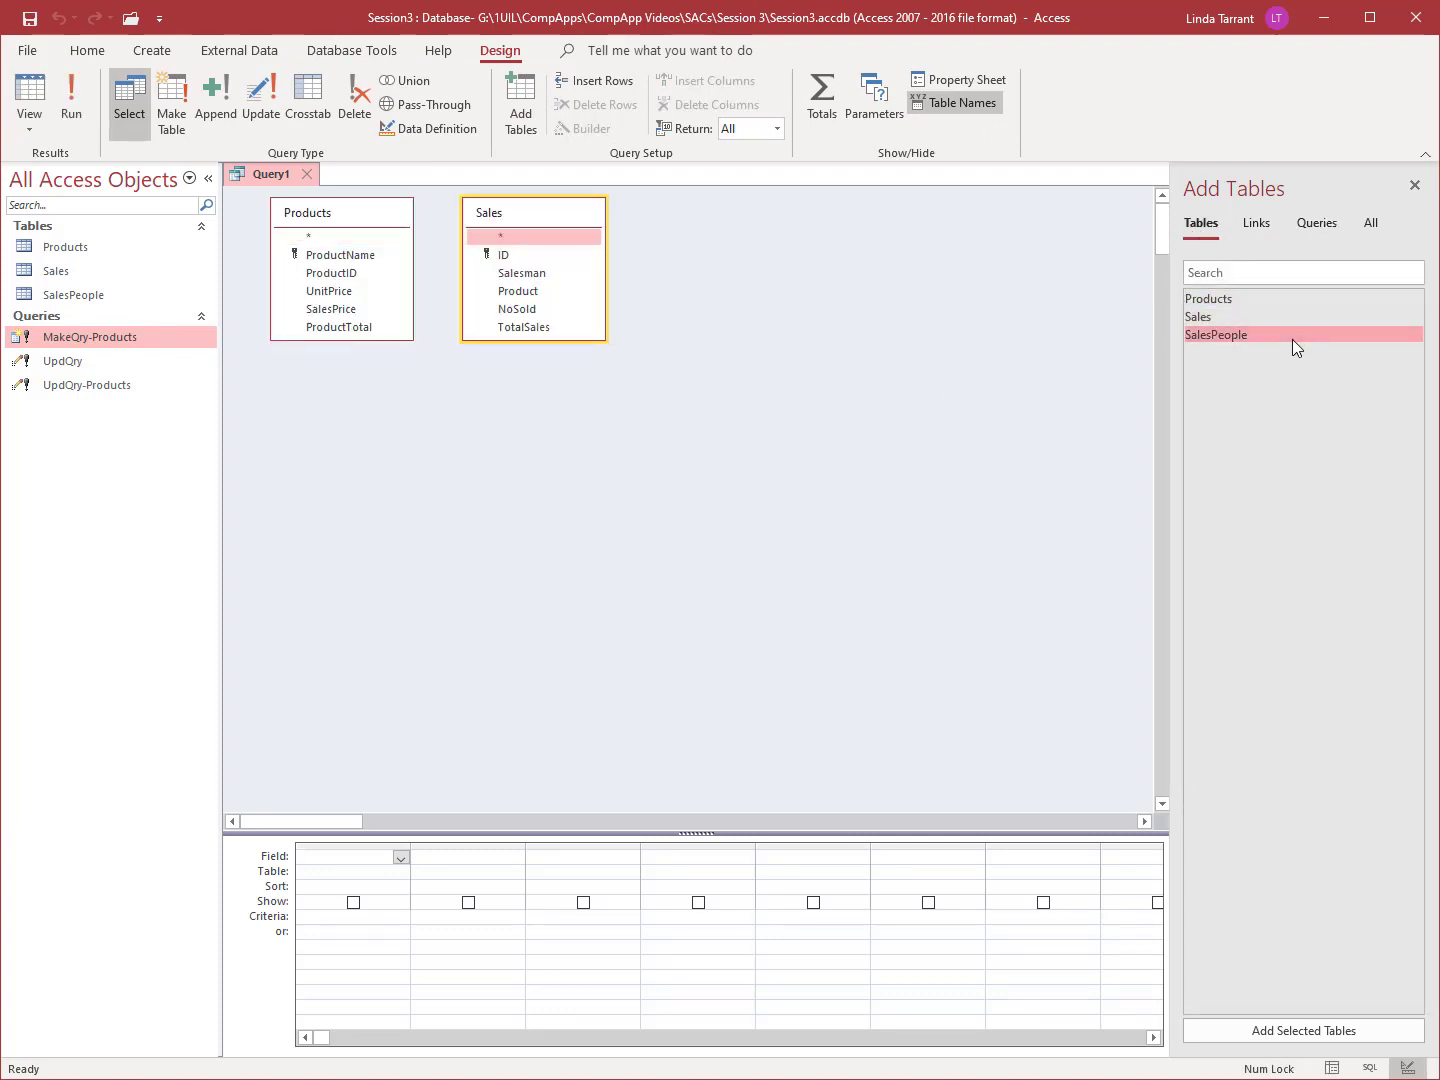
click(261, 105)
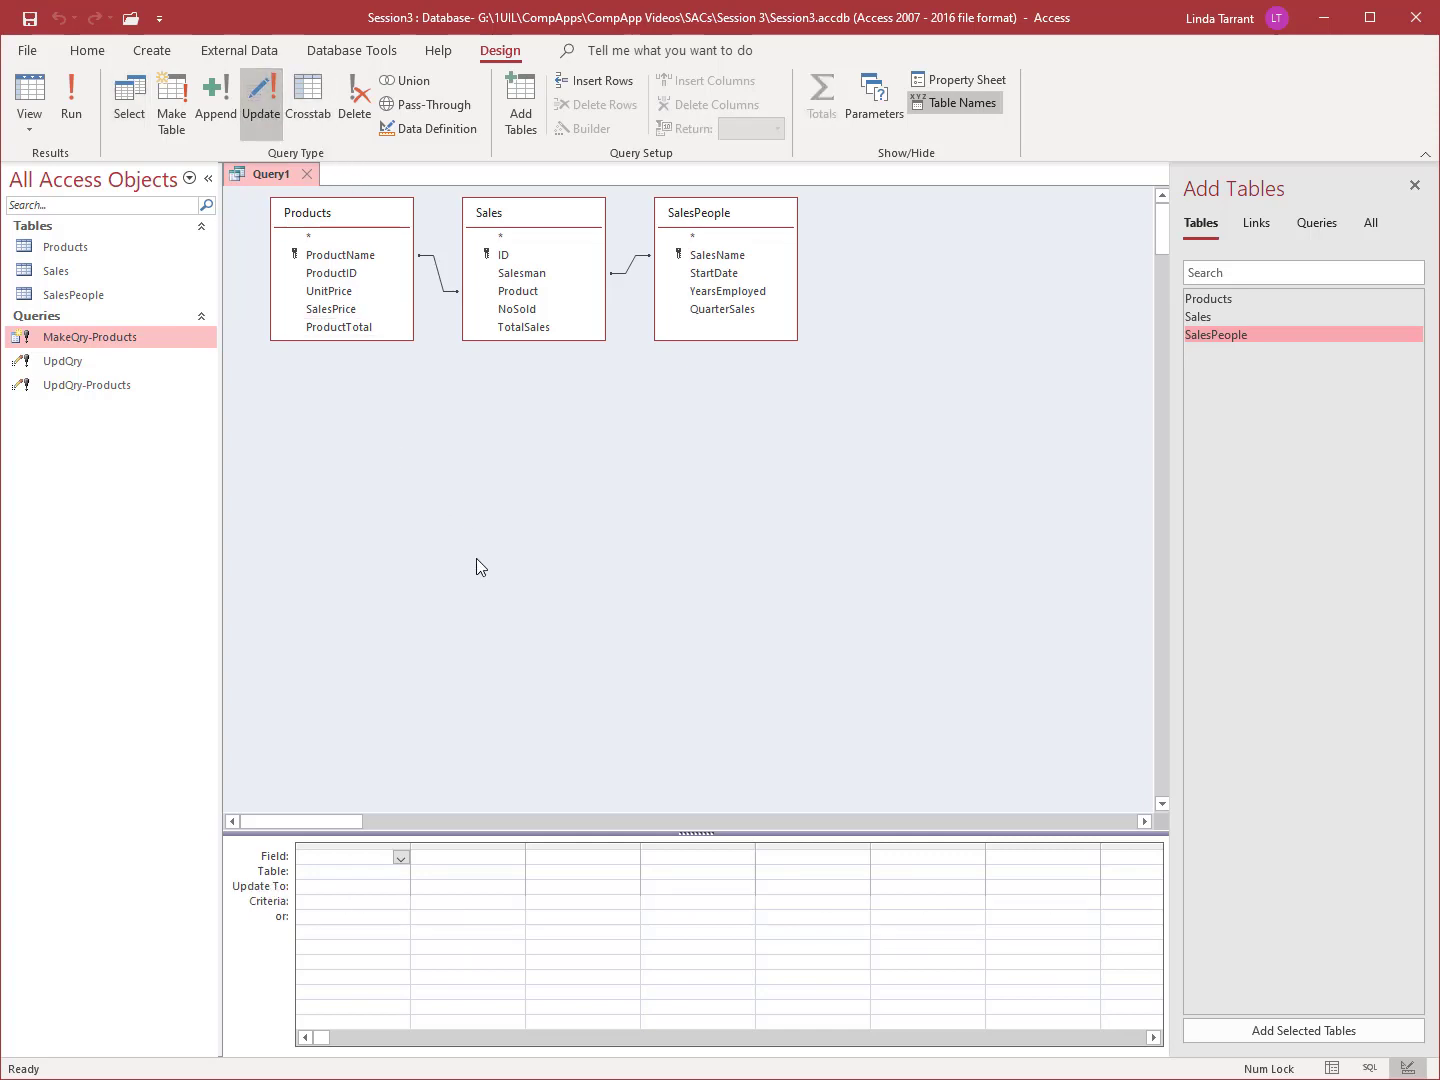
Step: Add the SalesPeople QuarterSales field to the query, widen its column, and set it to update to [QuarterSales]+[TotalSales]
double_click(735, 310)
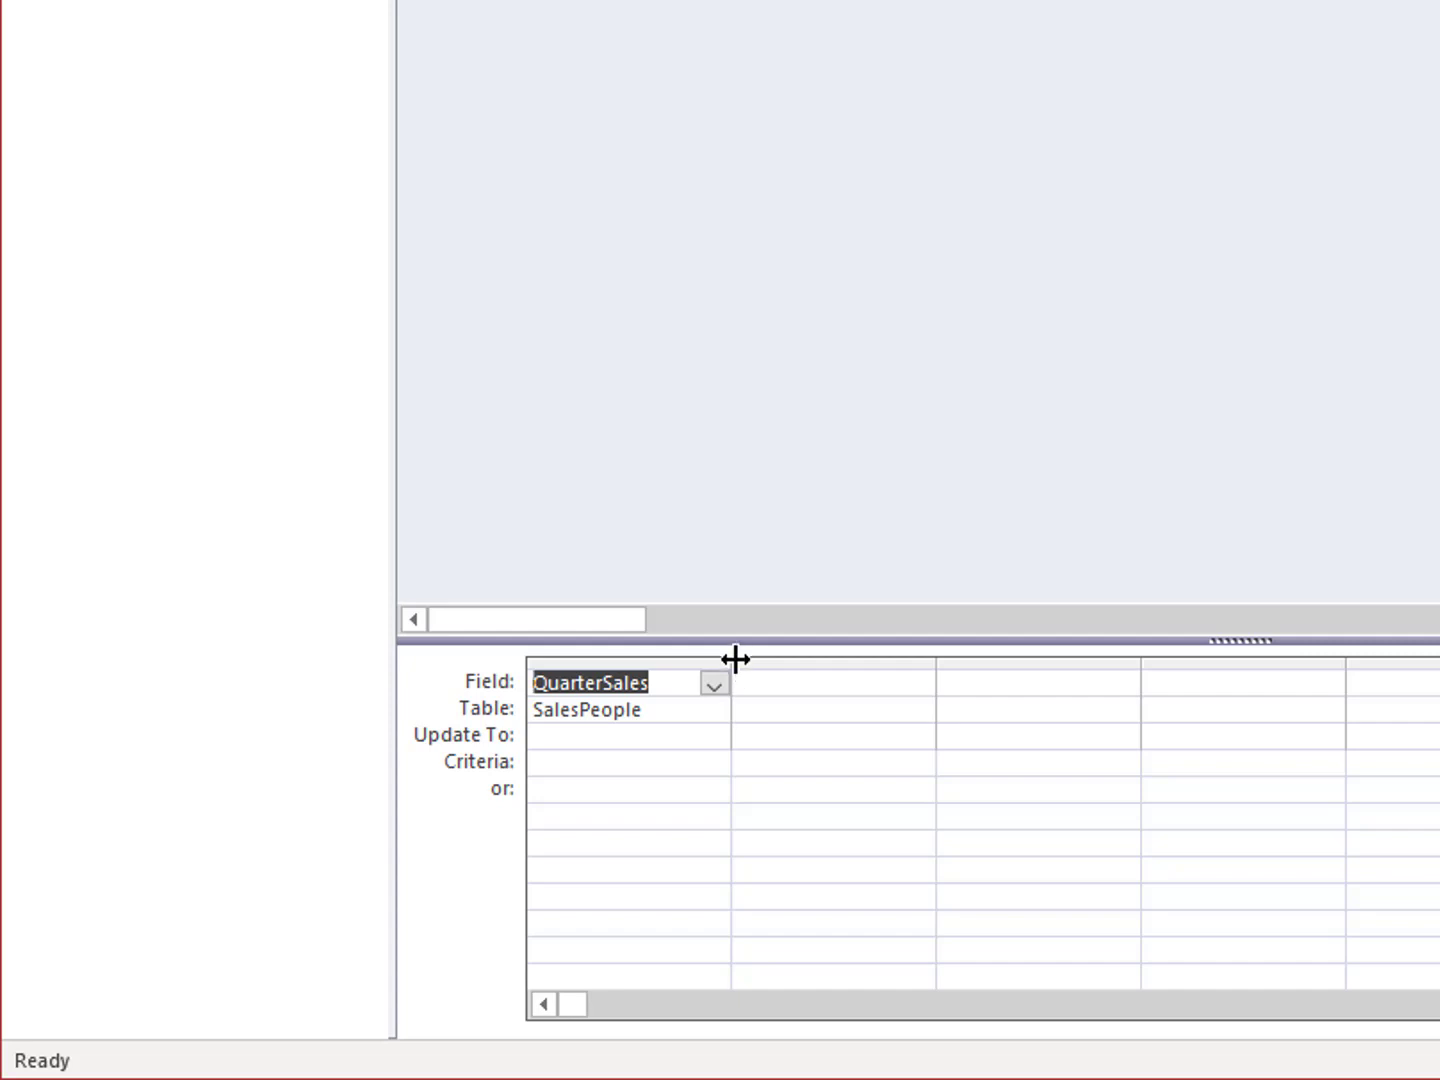
drag(734, 660, 853, 645)
click(649, 741)
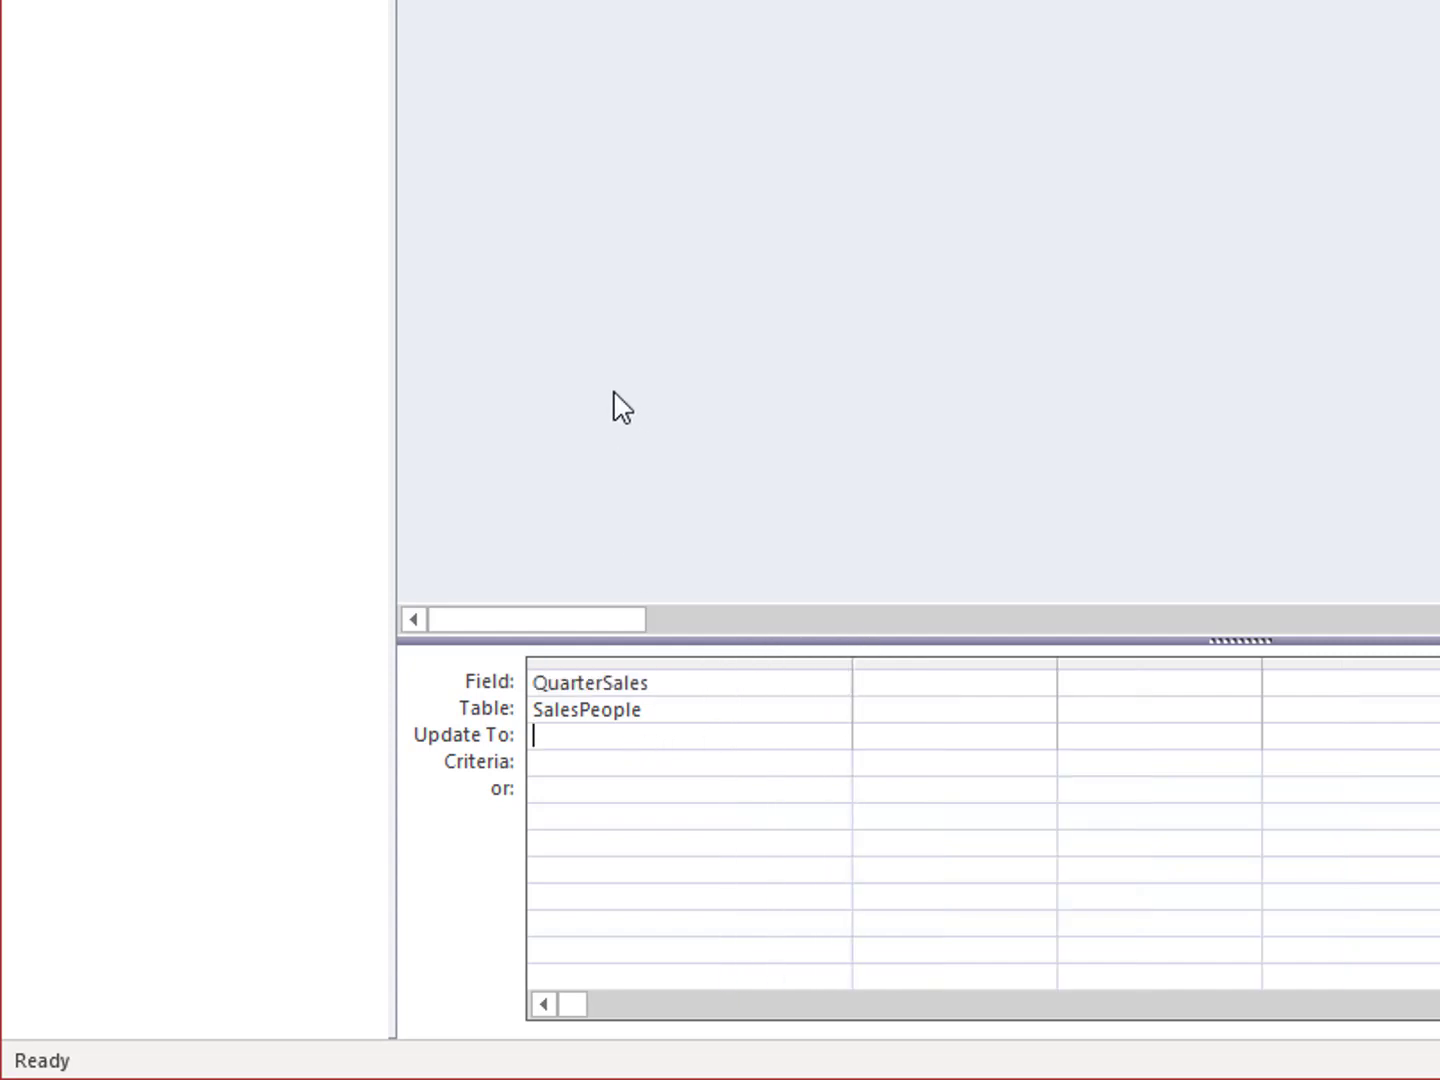
text([Qu)
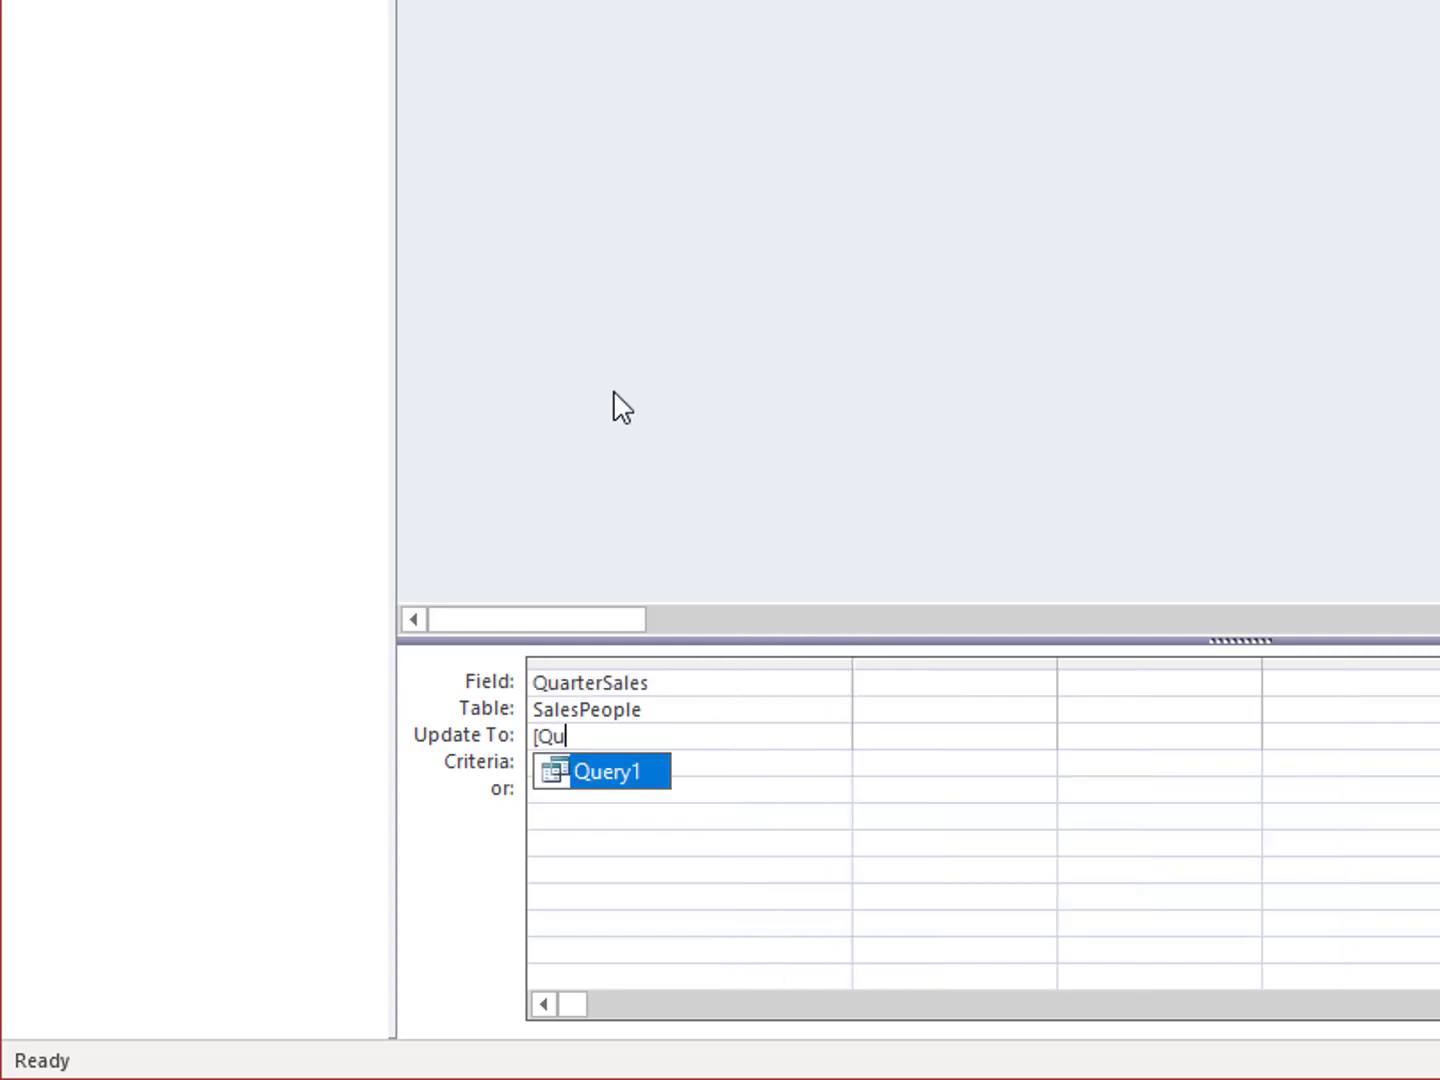
text(arterSales])
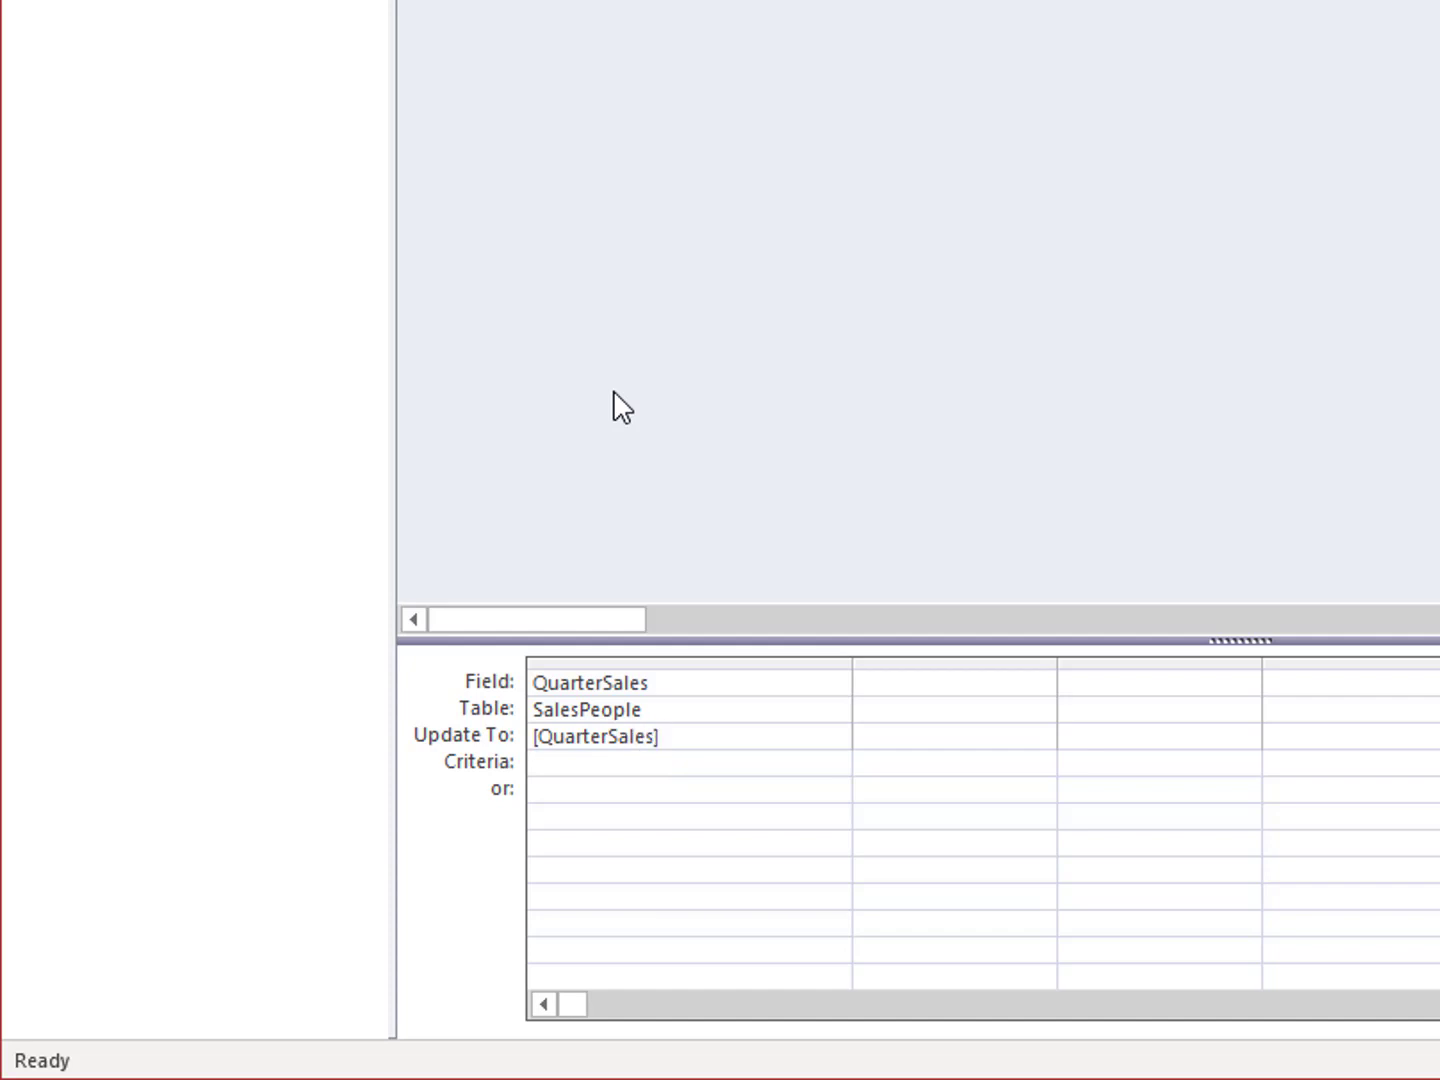
text(+[TotalSales])
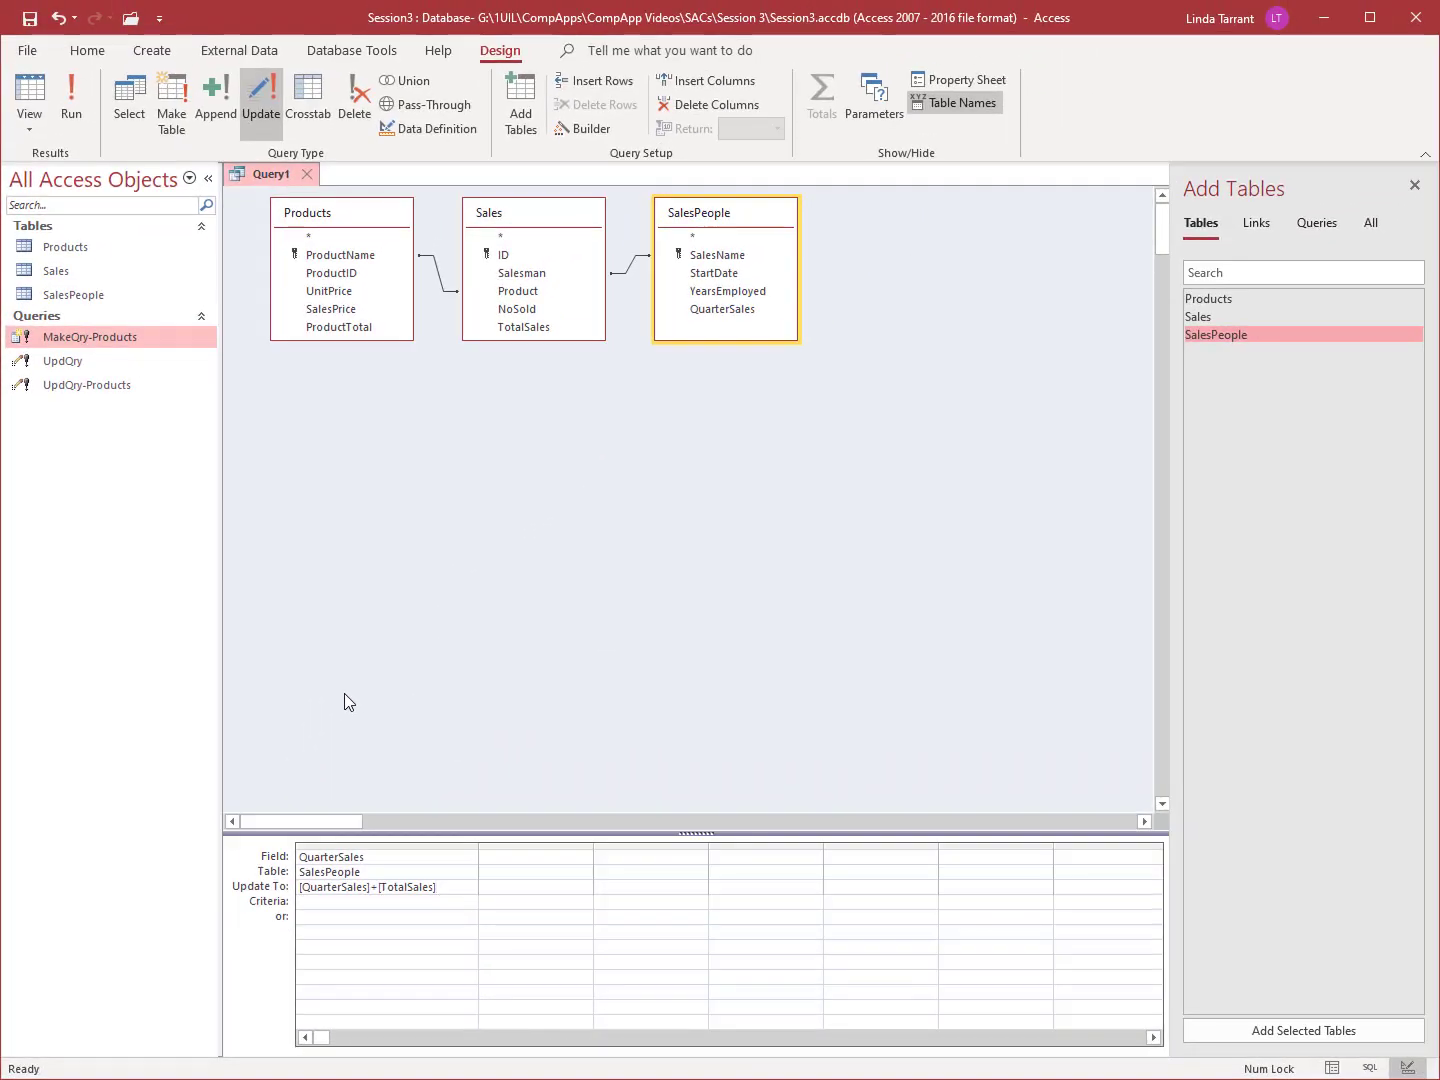
Step: Run the QuarterSales update query, accept updating the records, and check the values in its datasheet
click(77, 128)
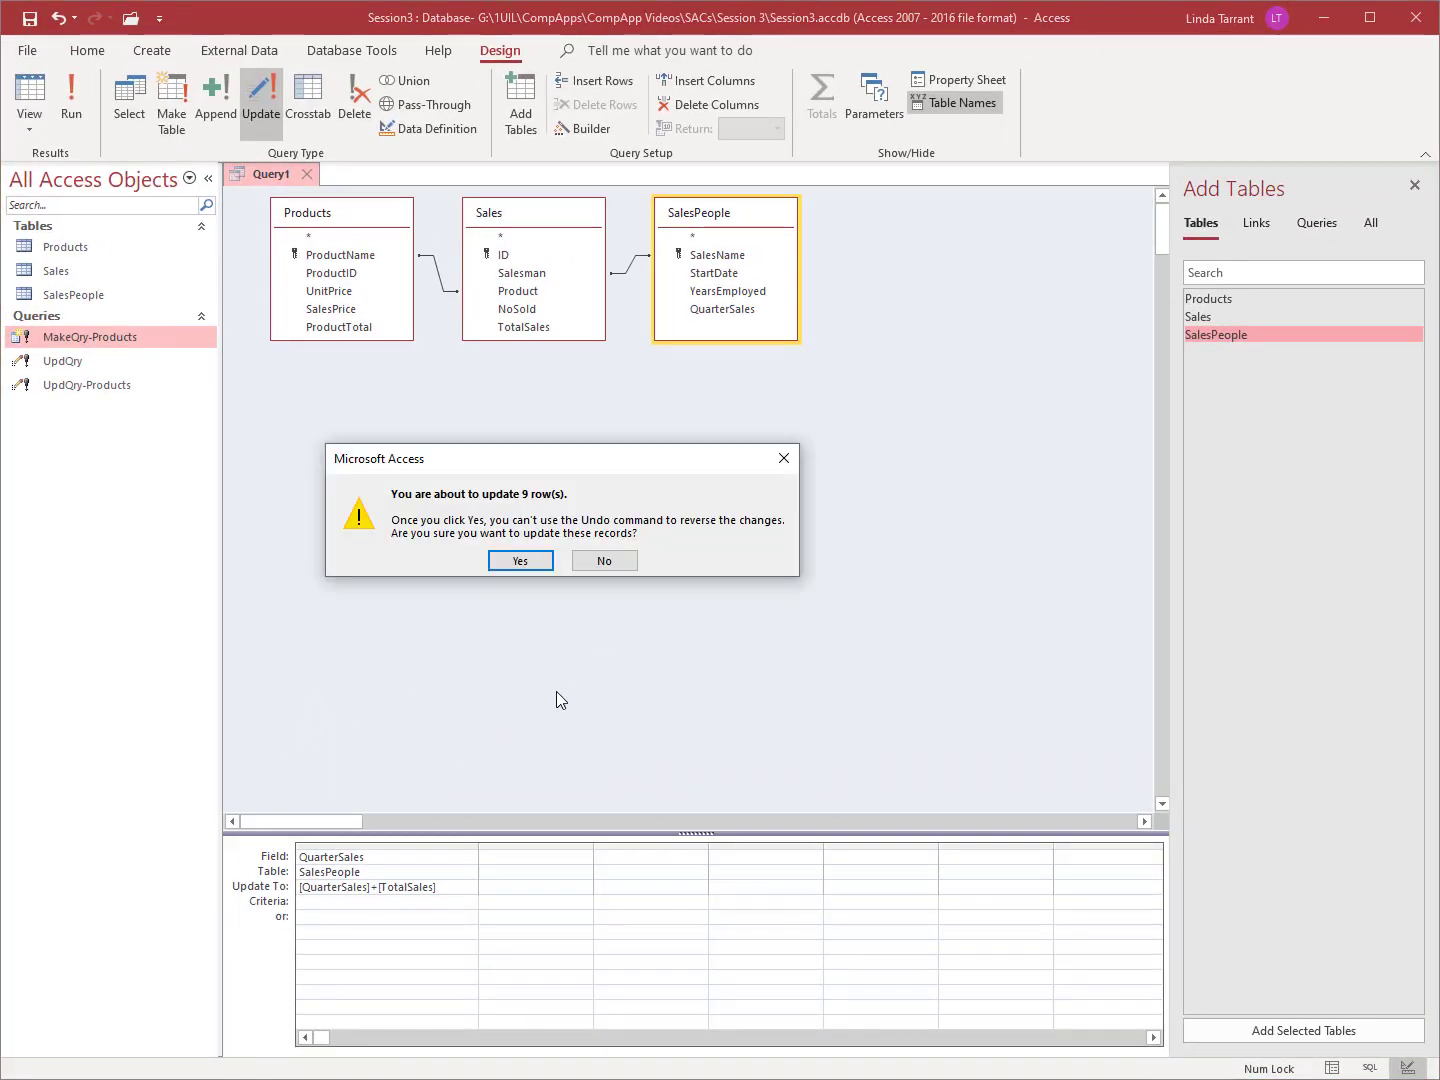
click(536, 563)
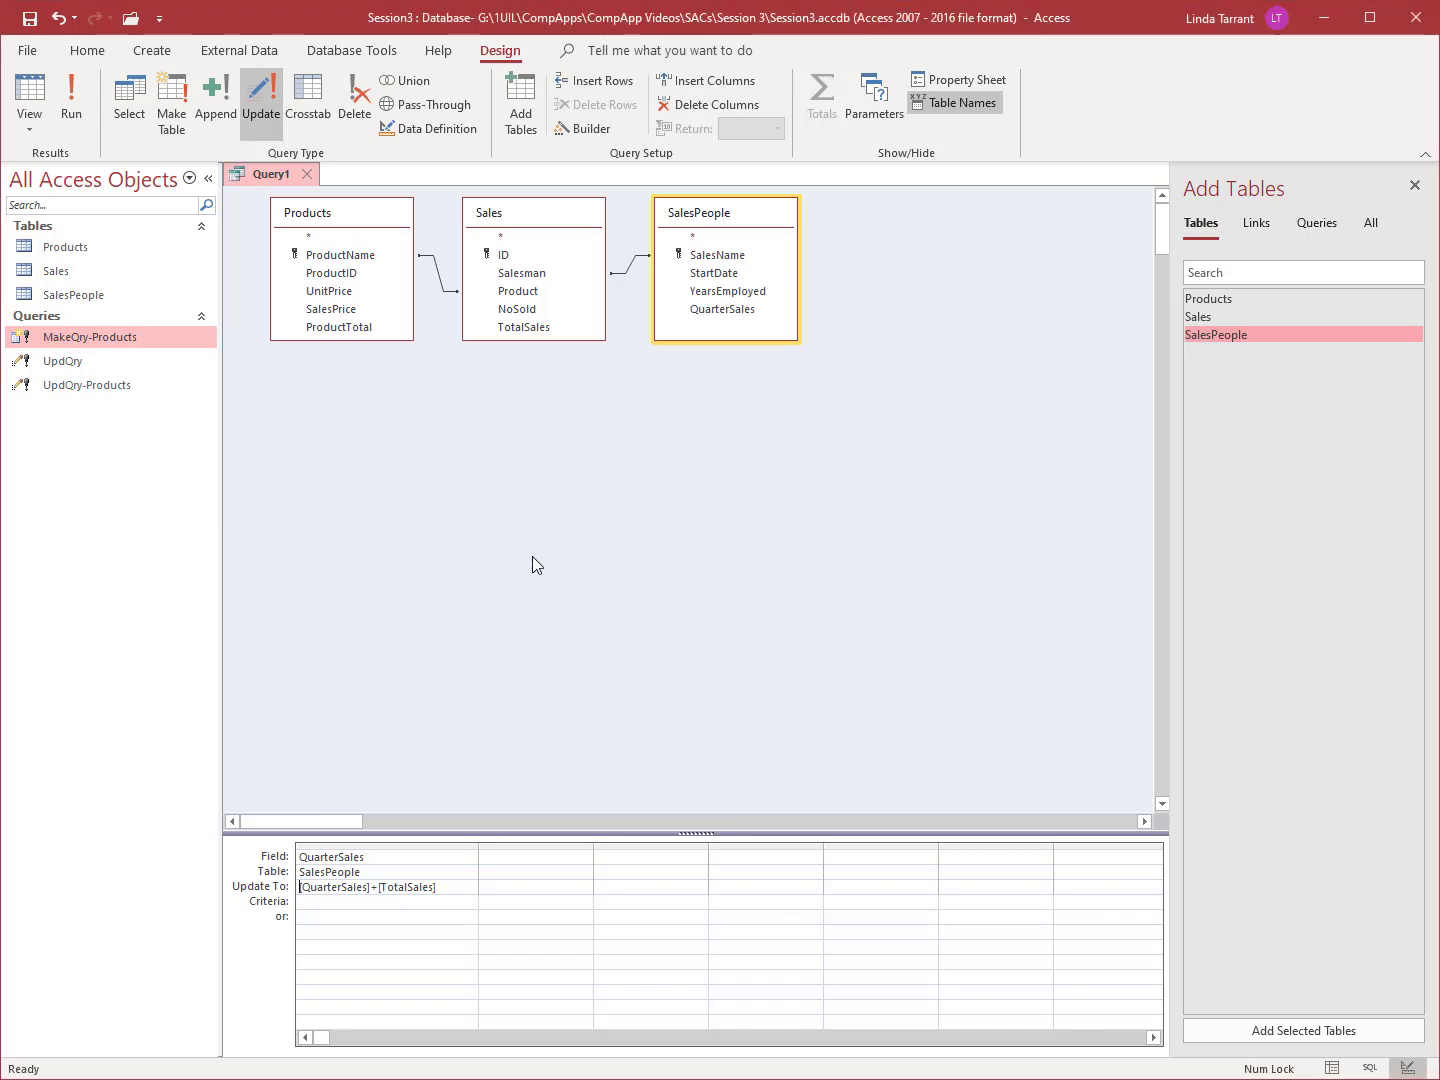
right_click(259, 174)
click(316, 336)
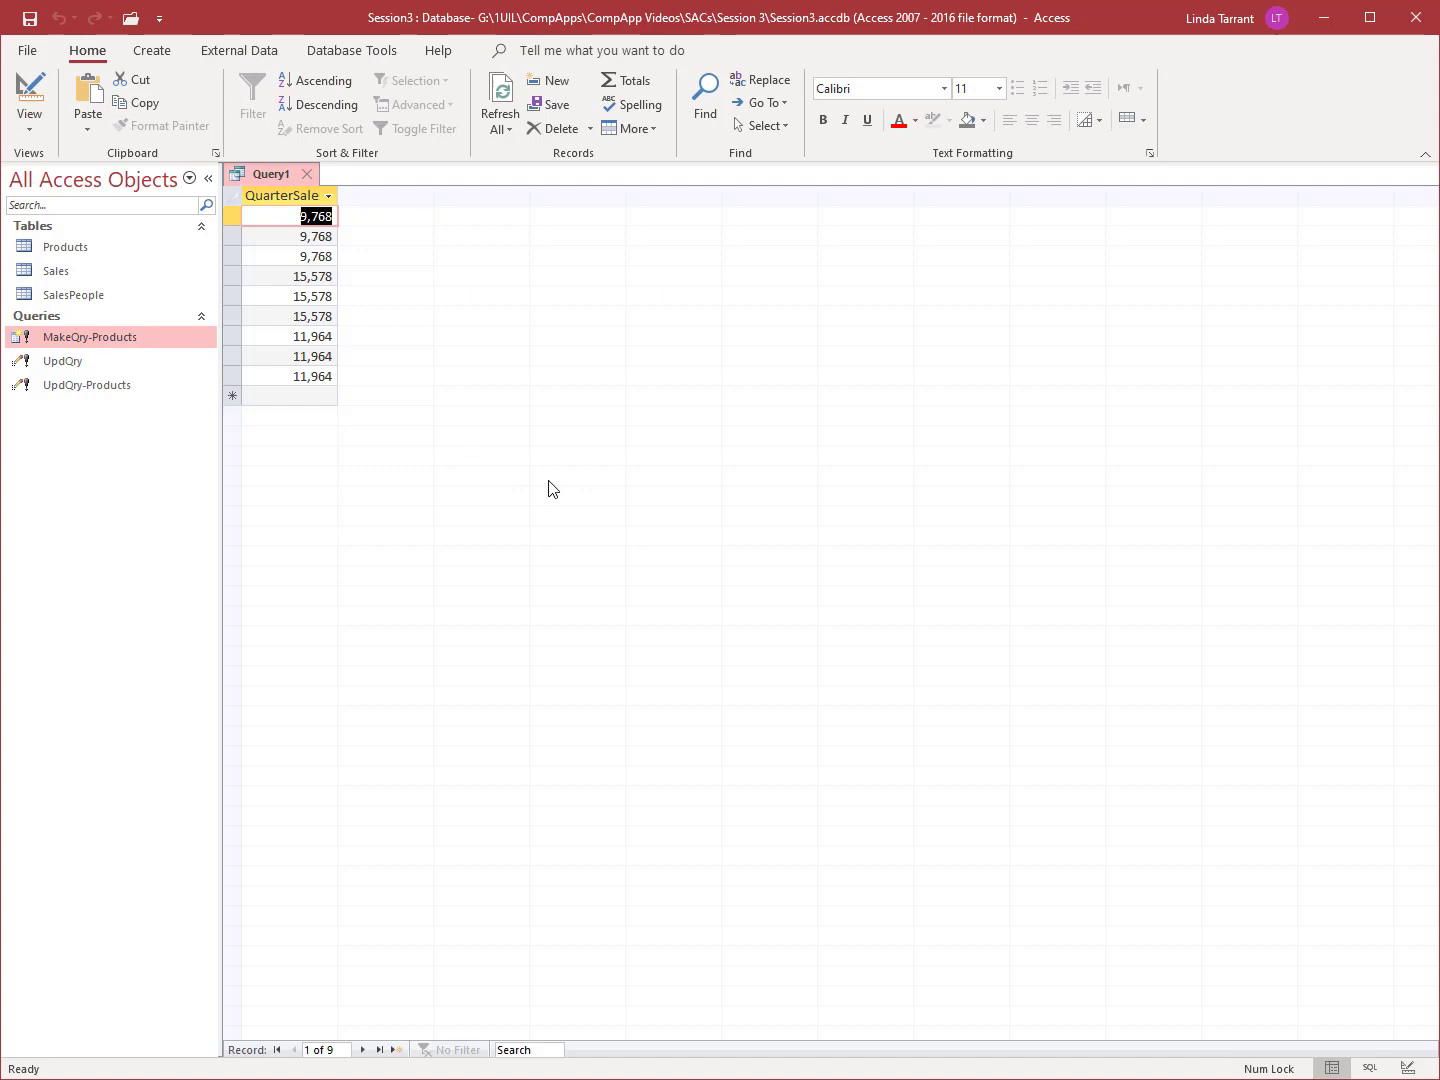
Step: Save the query as UpdQry-SalesPeople
click(30, 18)
text(UpdQry-Sa)
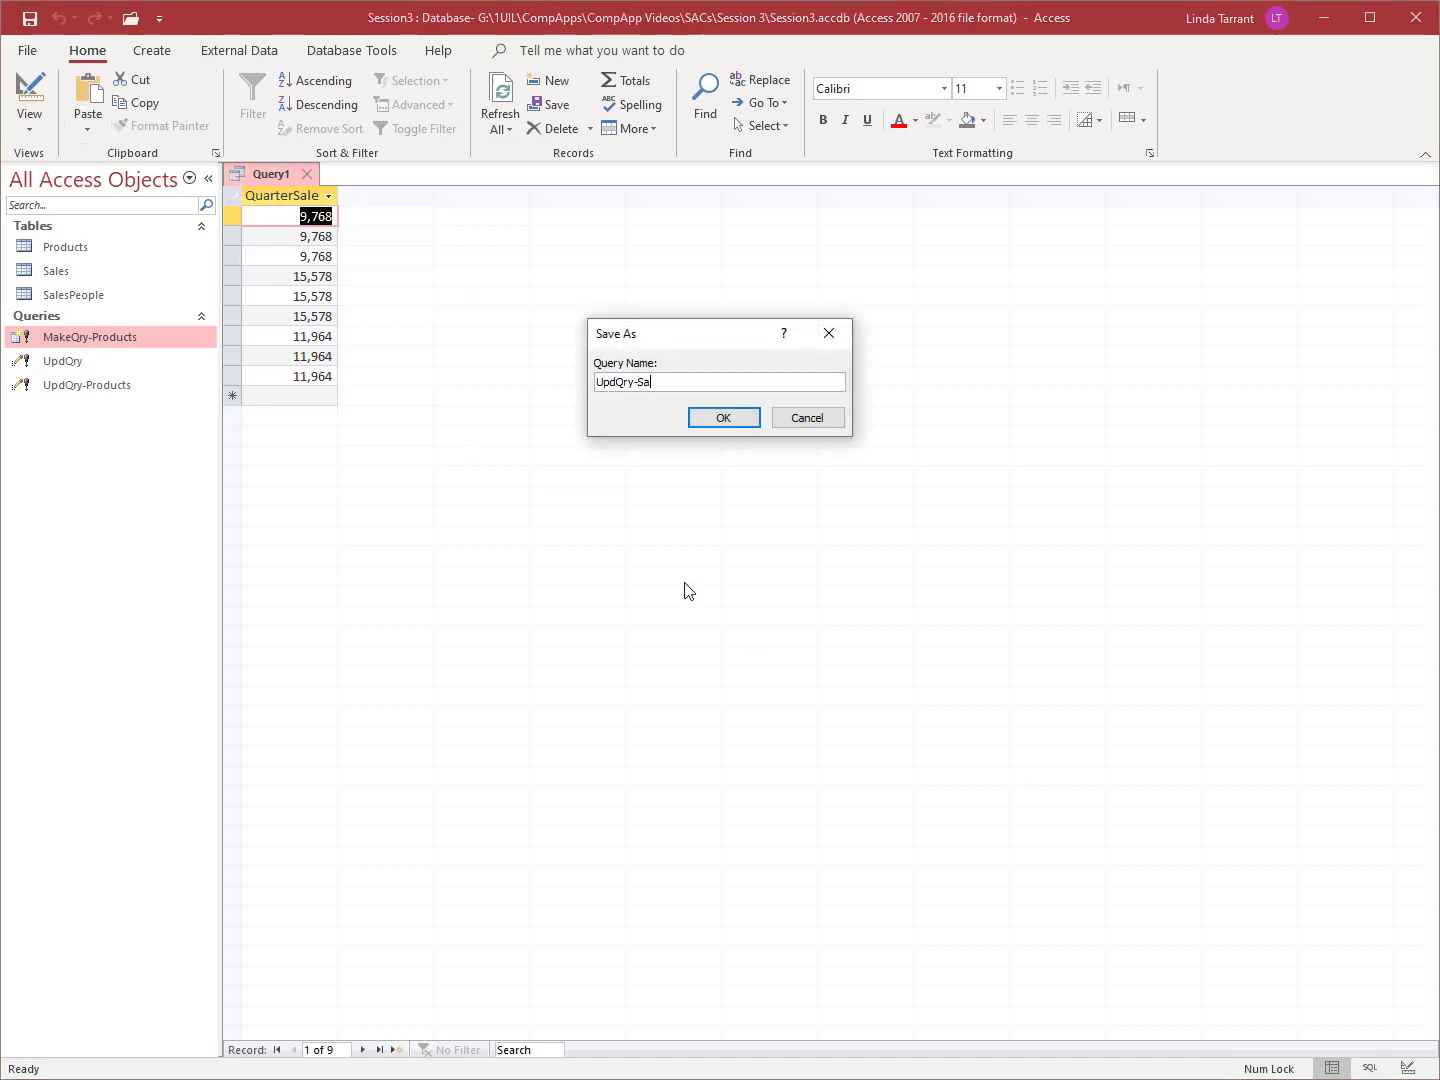
text(lesPeople)
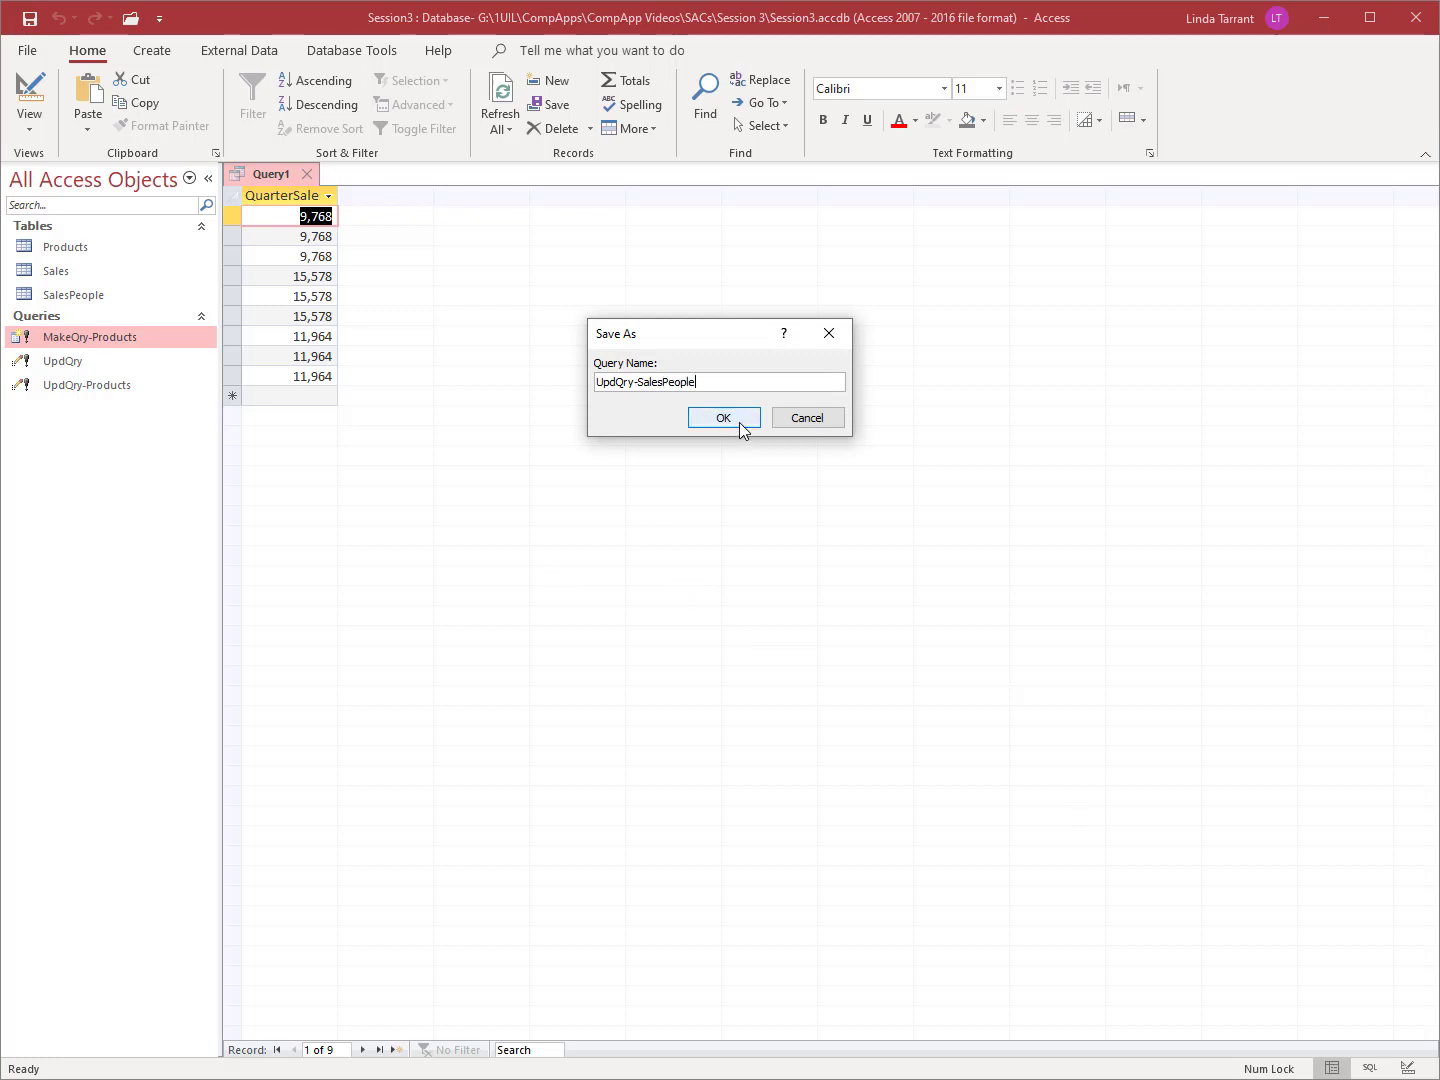
click(741, 427)
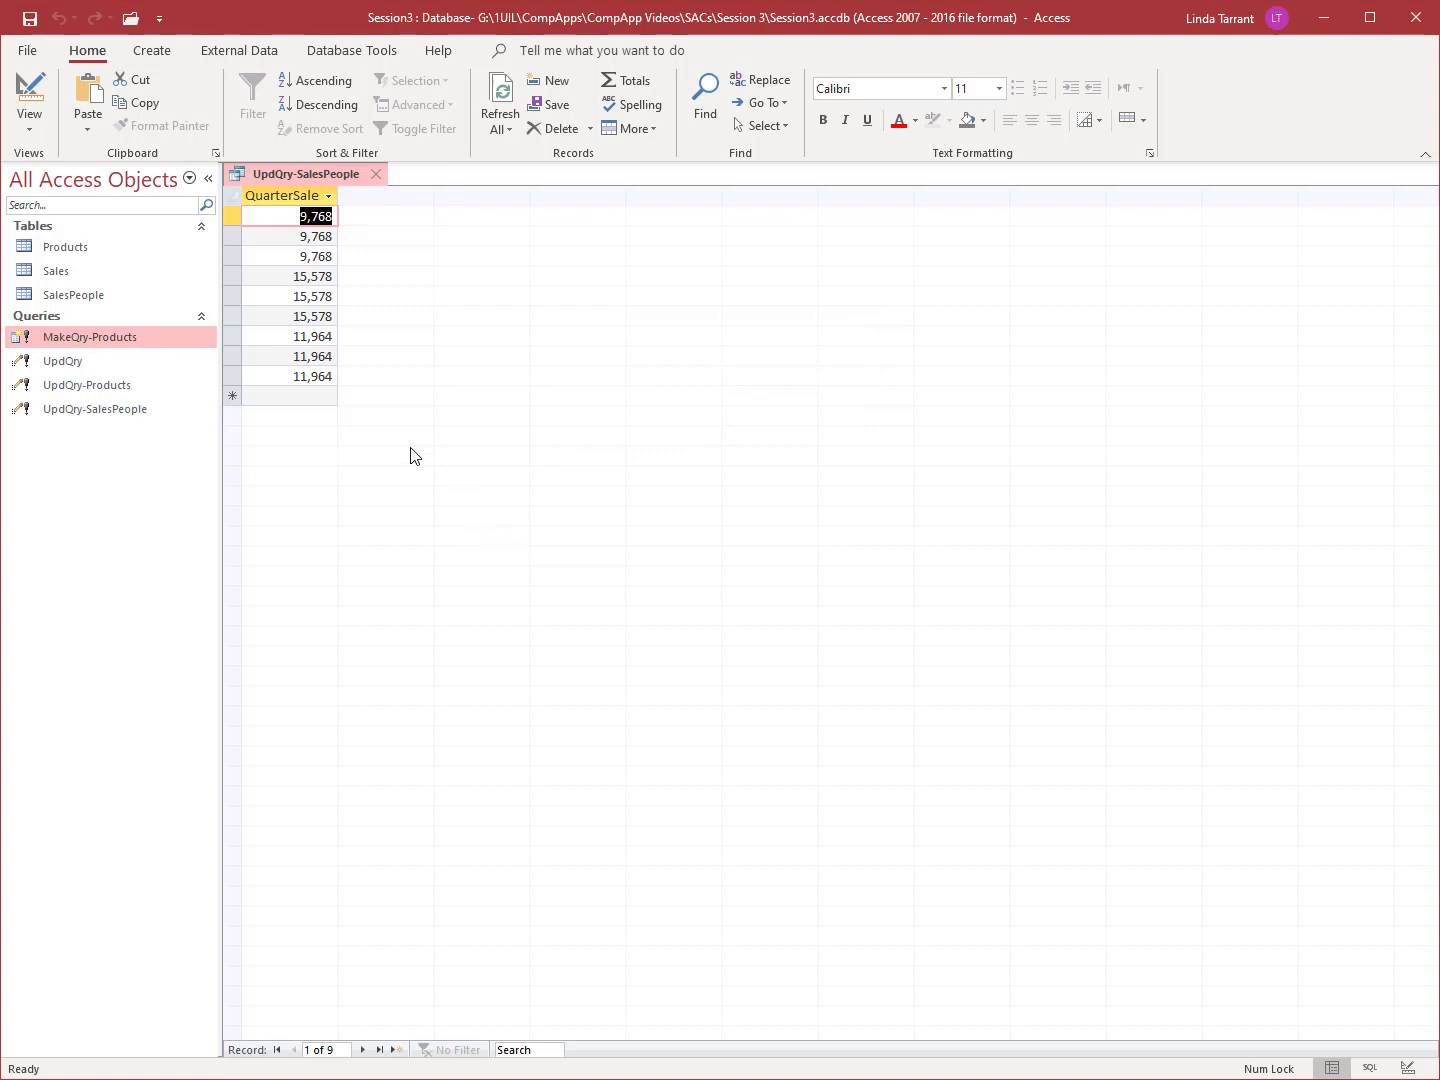
Step: Open the Products table and start the Report Wizard, adding SalesName, YearsEmployed and QuarterSales from the SalesPeople table
double_click(92, 246)
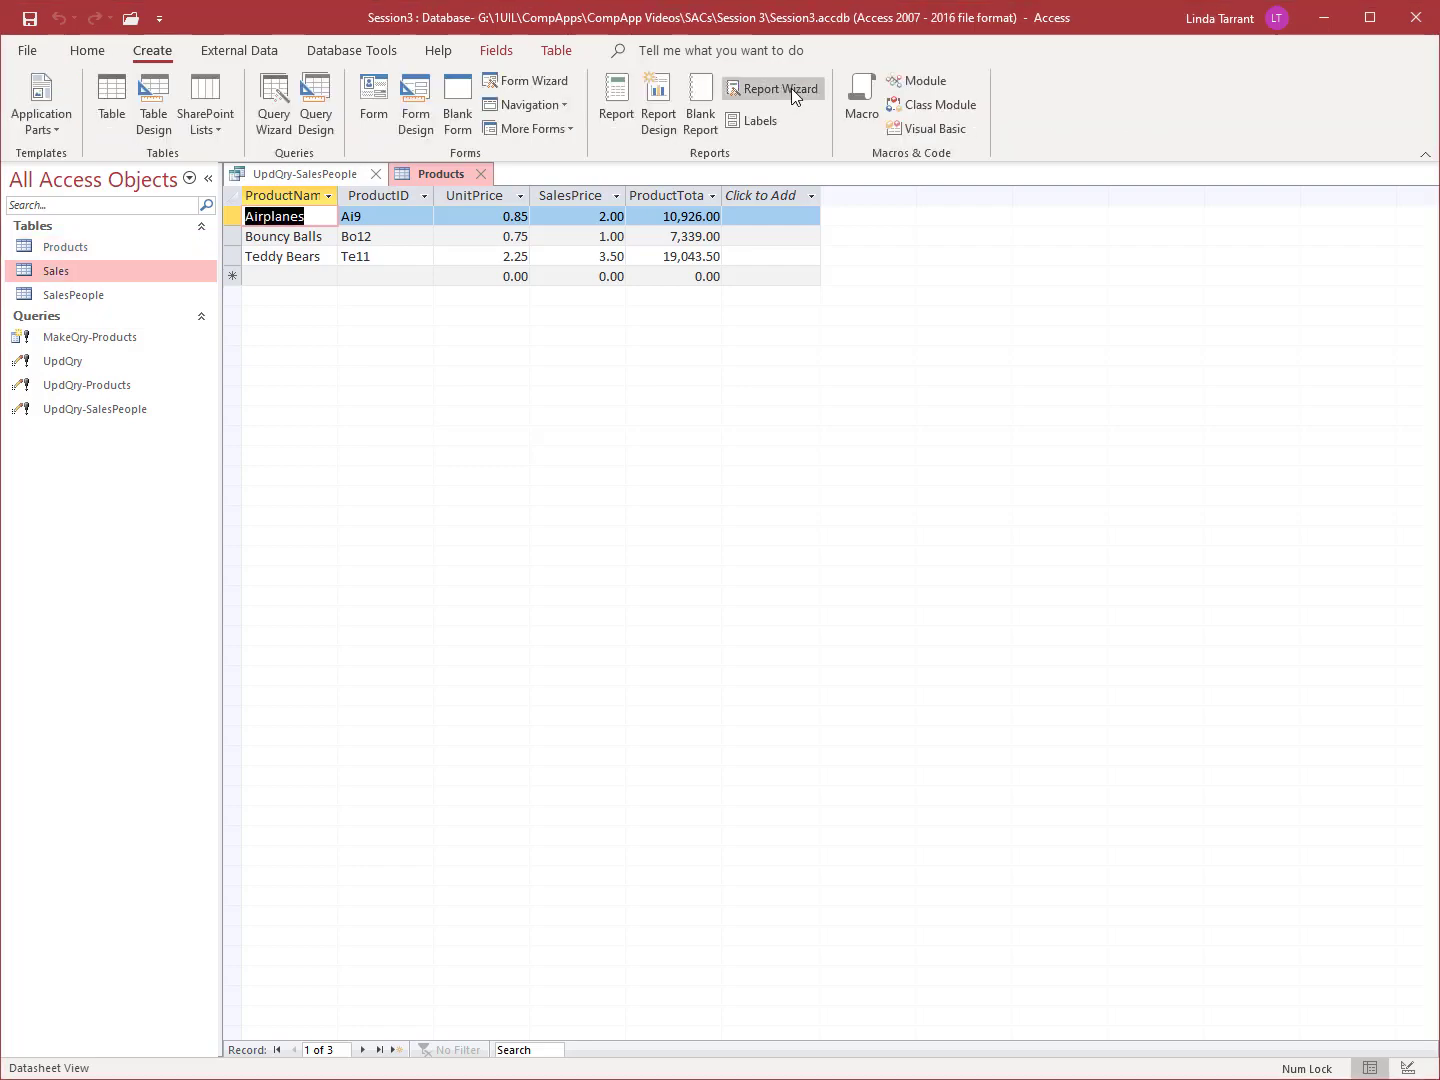
click(791, 89)
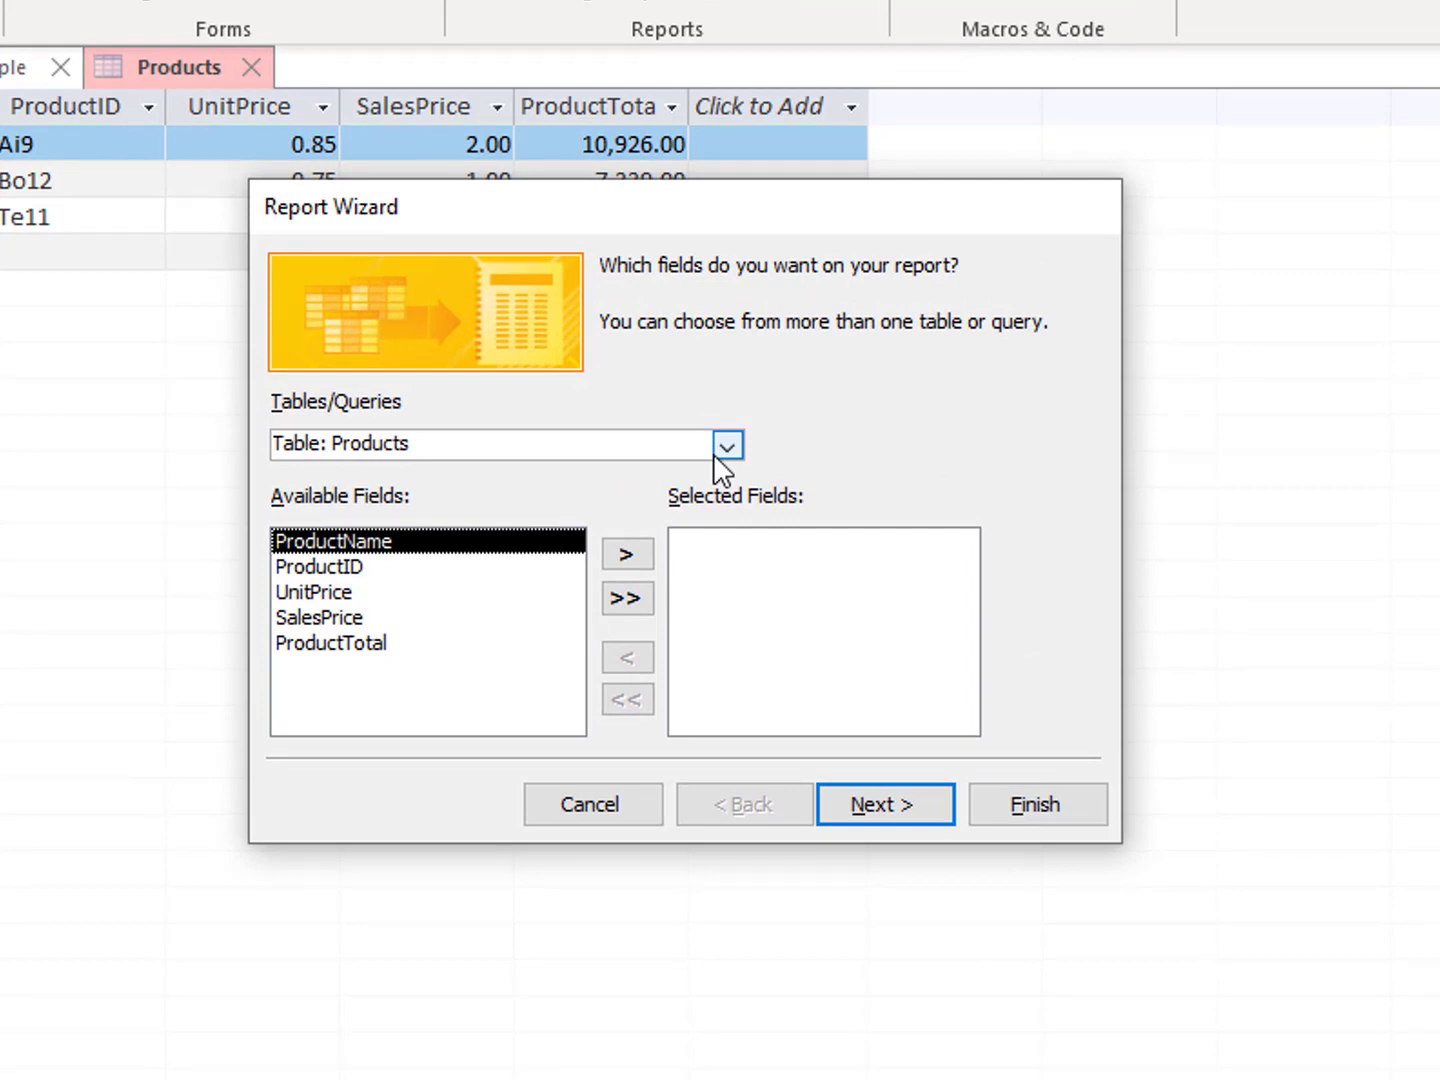
click(726, 445)
click(630, 527)
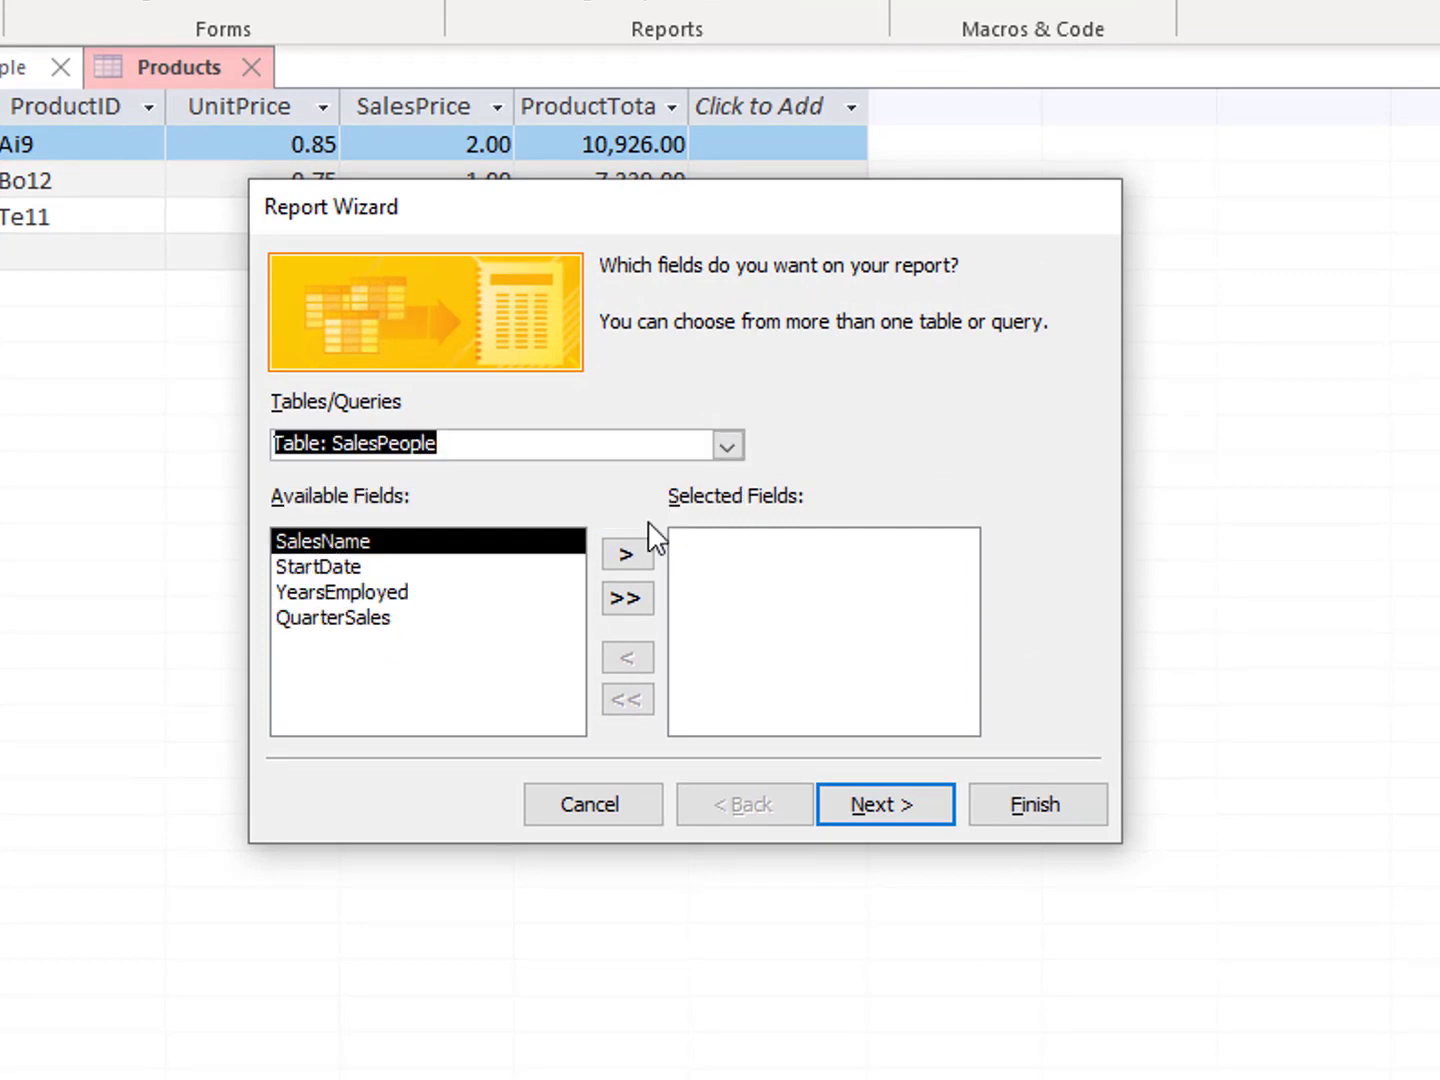
click(635, 548)
click(484, 568)
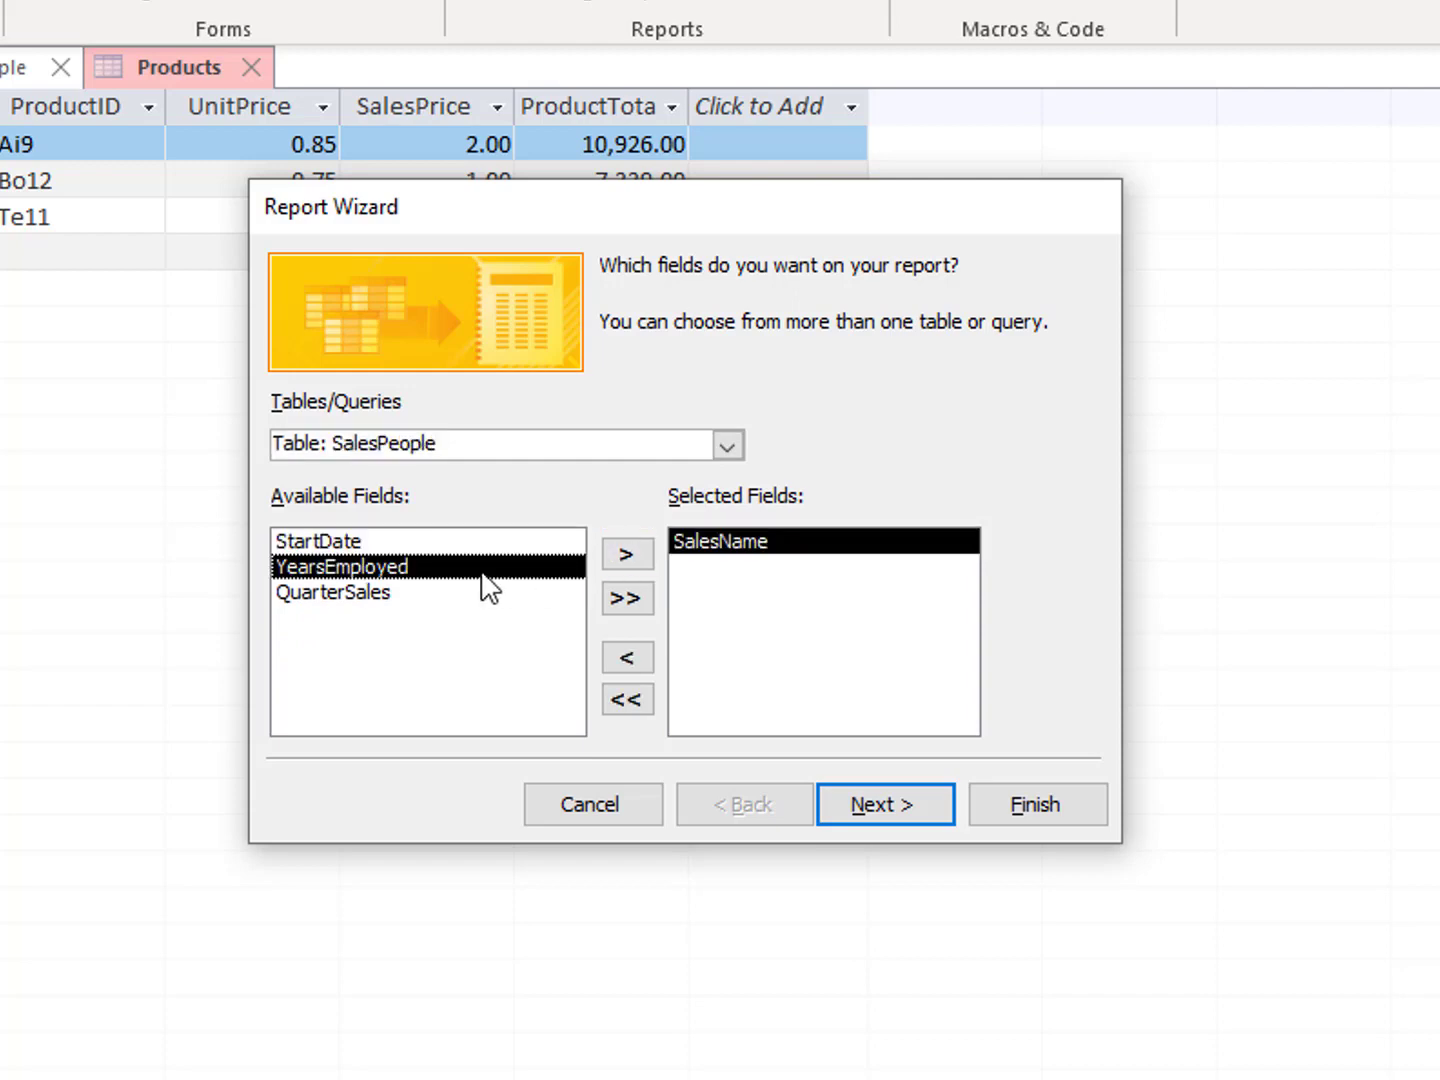
click(625, 555)
click(624, 558)
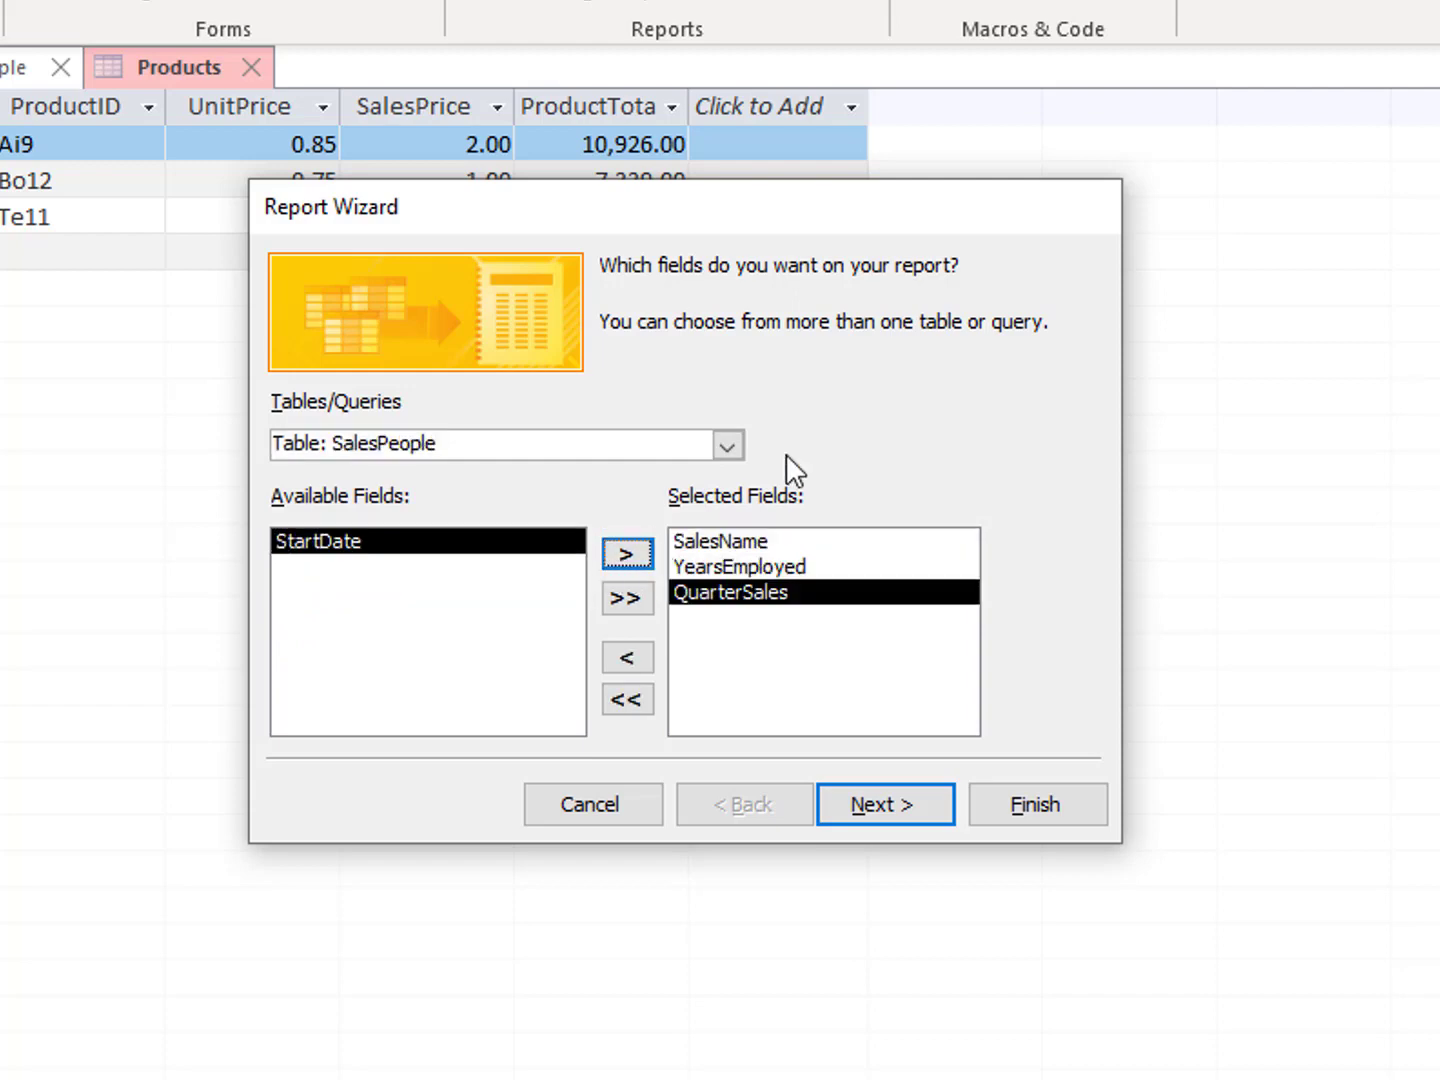
Step: Add the ProductID, UnitPrice and SalesPrice fields from the Products table to the report
click(726, 450)
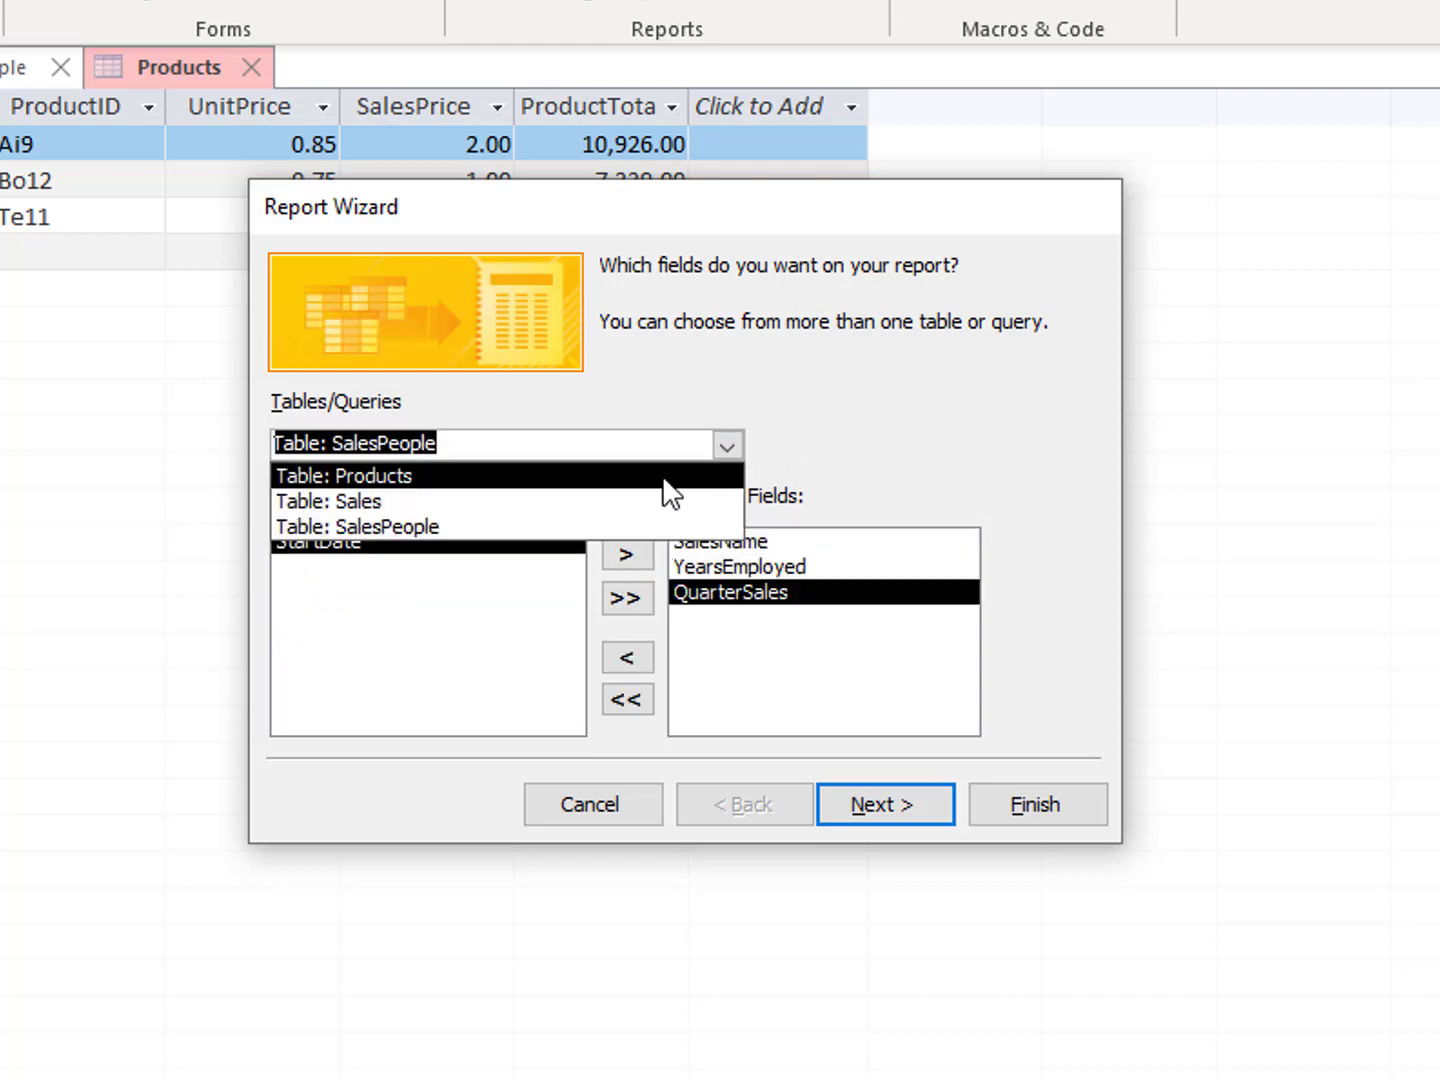
click(663, 476)
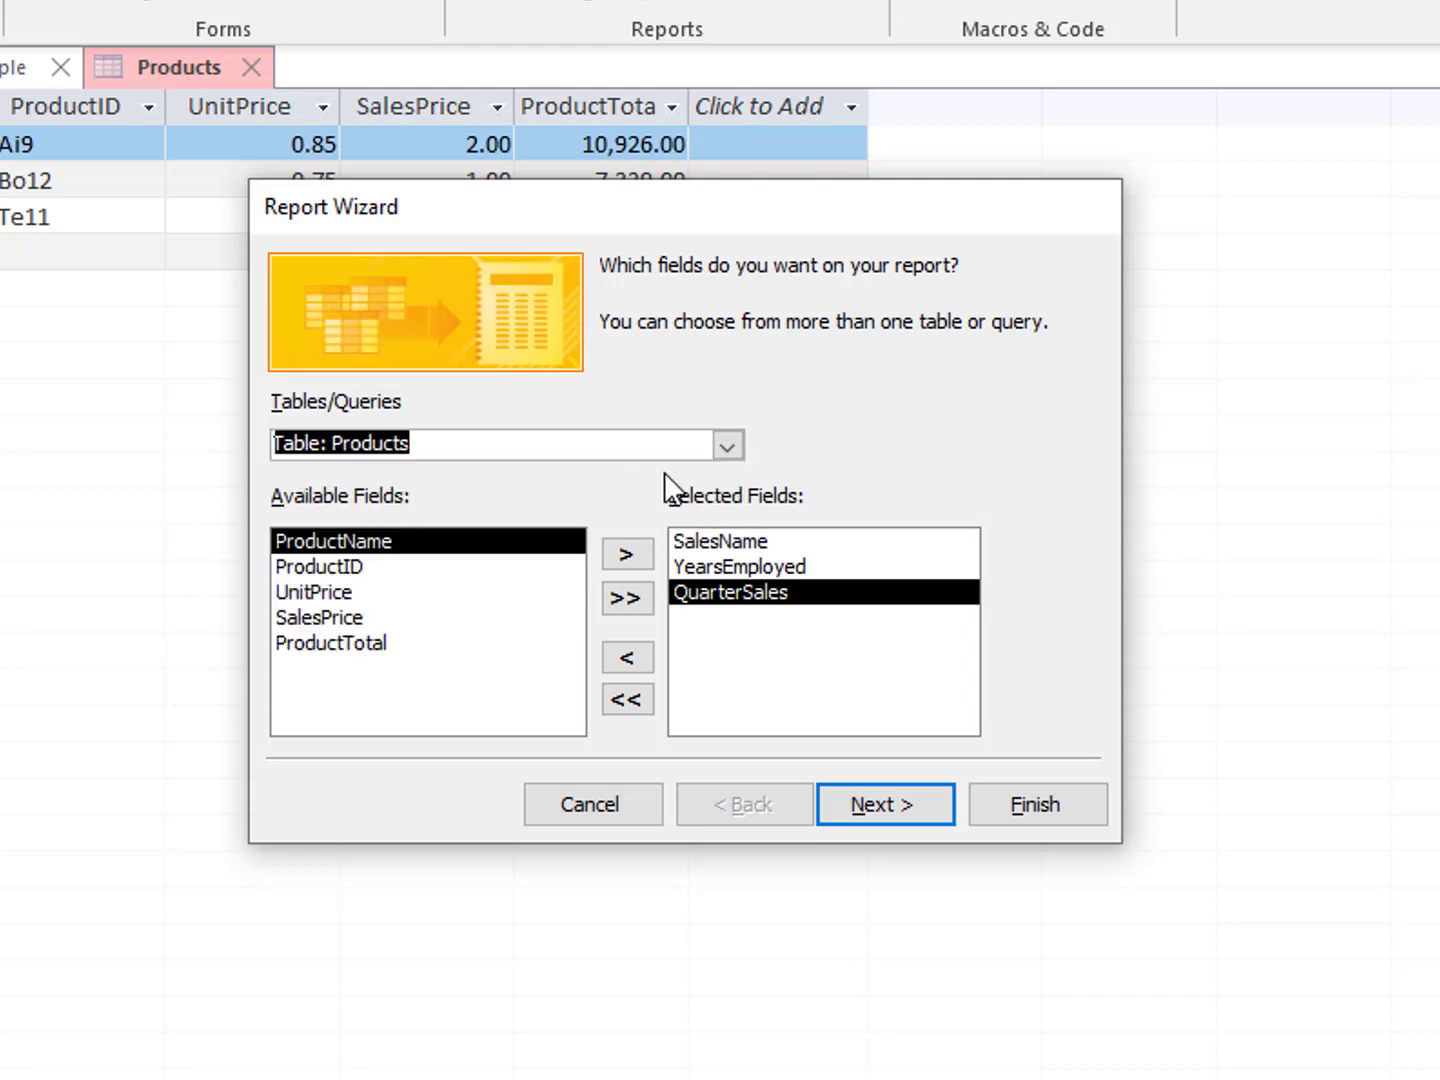
click(470, 567)
click(622, 556)
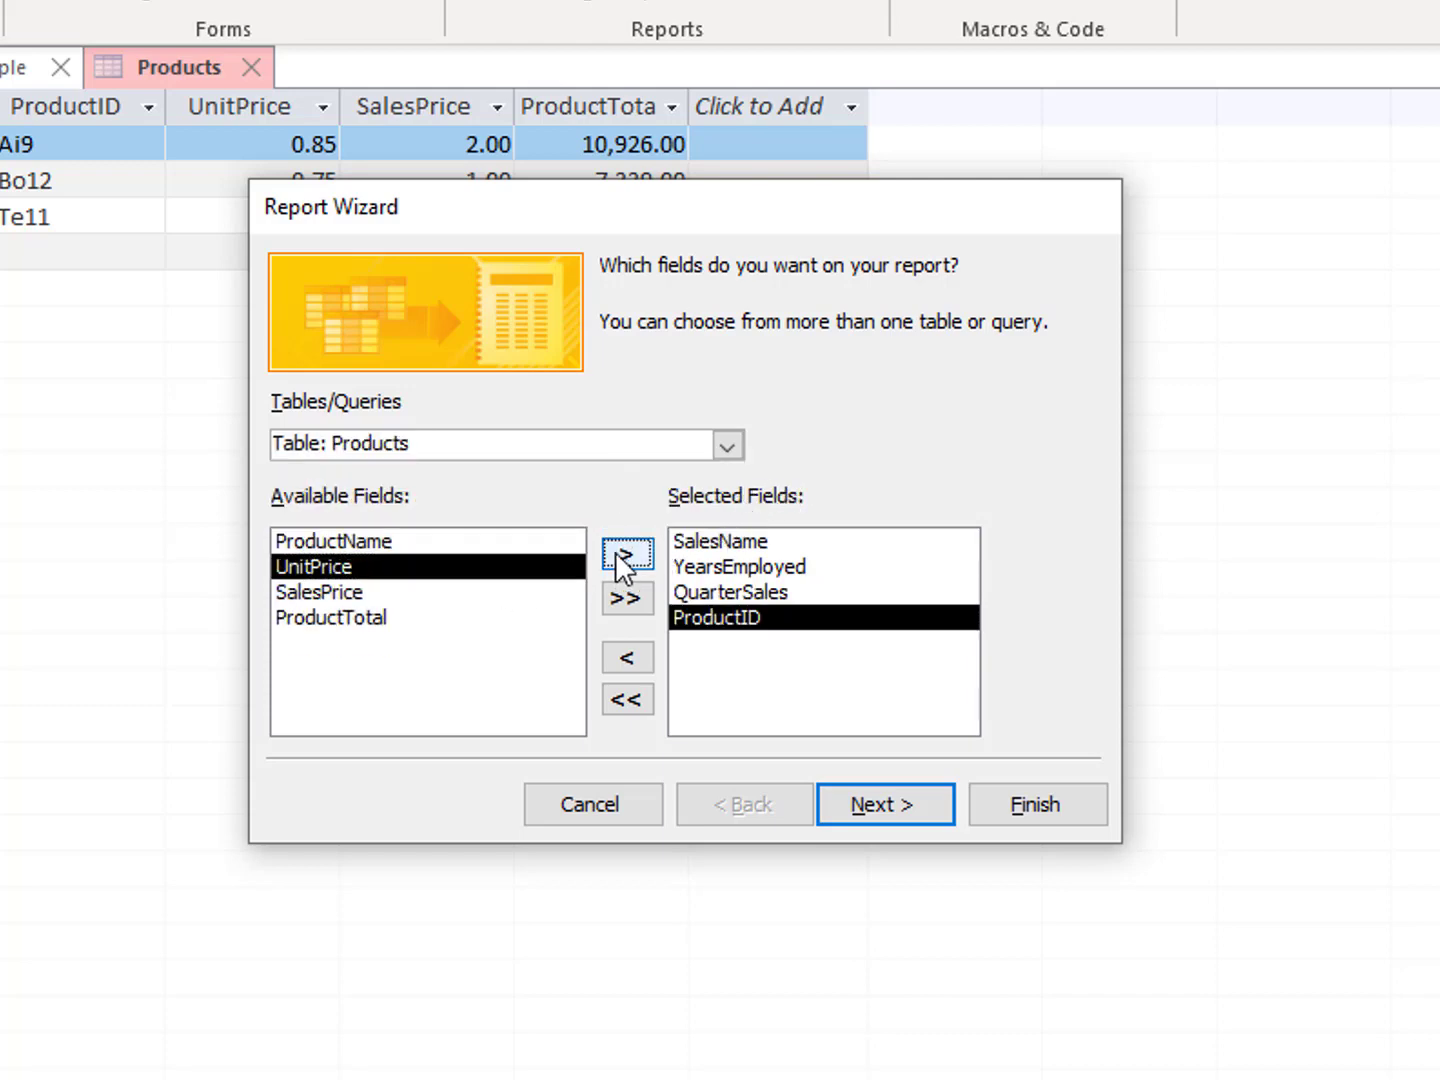
click(615, 551)
click(615, 552)
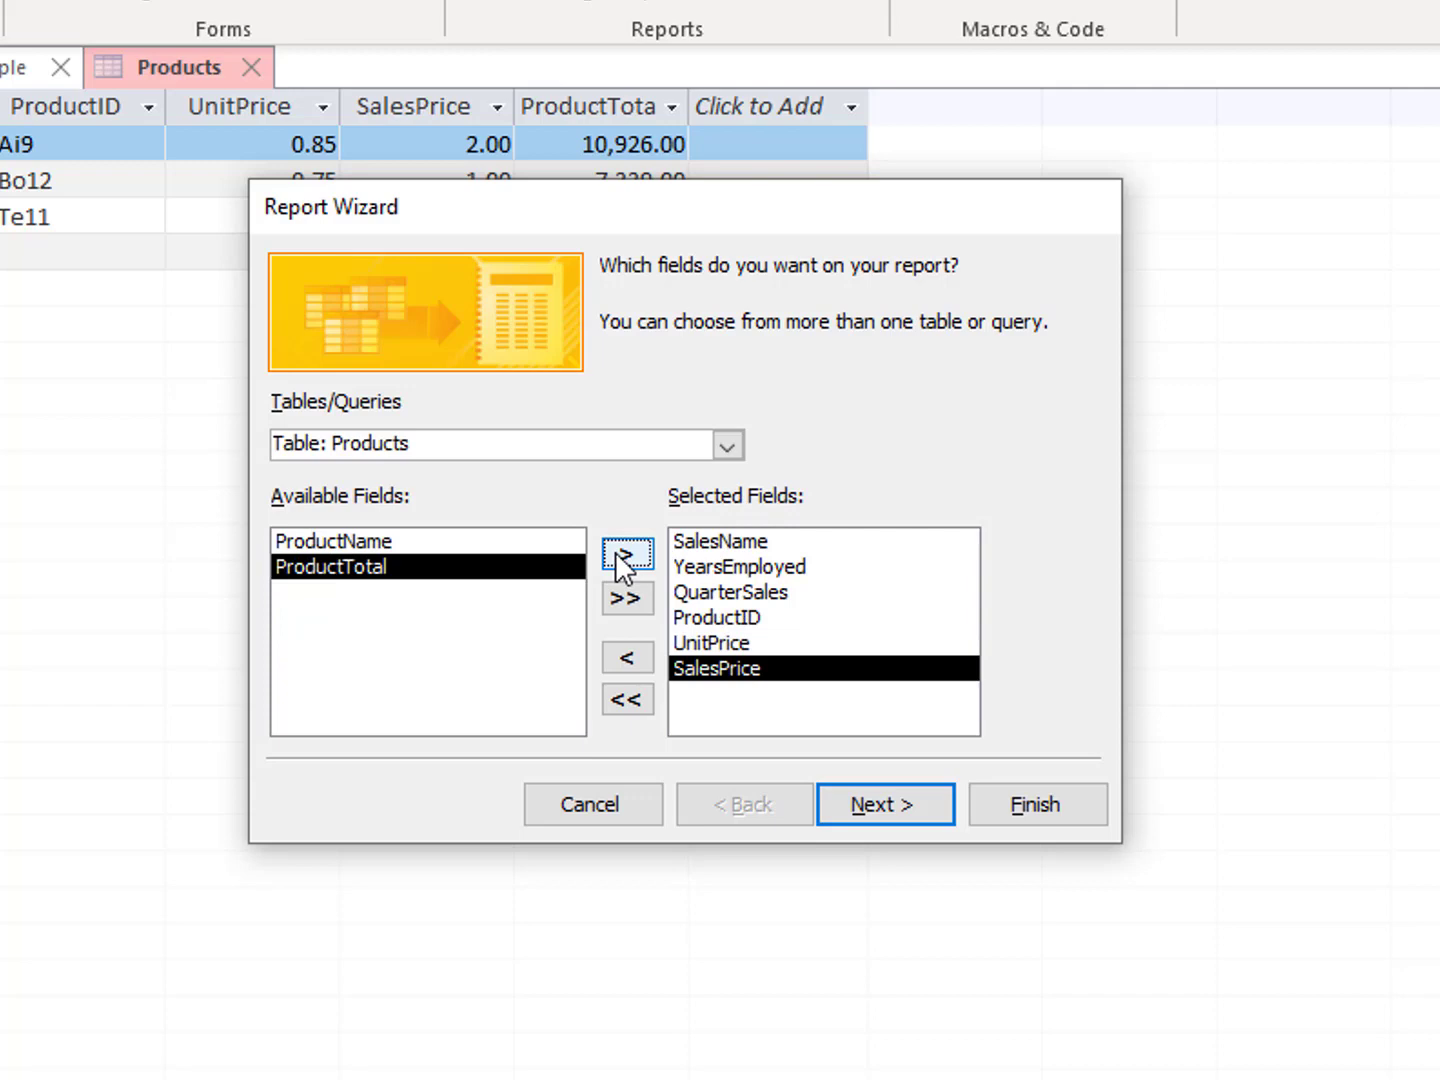
Step: Add ProductTotal from the Products table and NoSold and TotalSales from the Sales table to the report fields
click(615, 551)
click(728, 446)
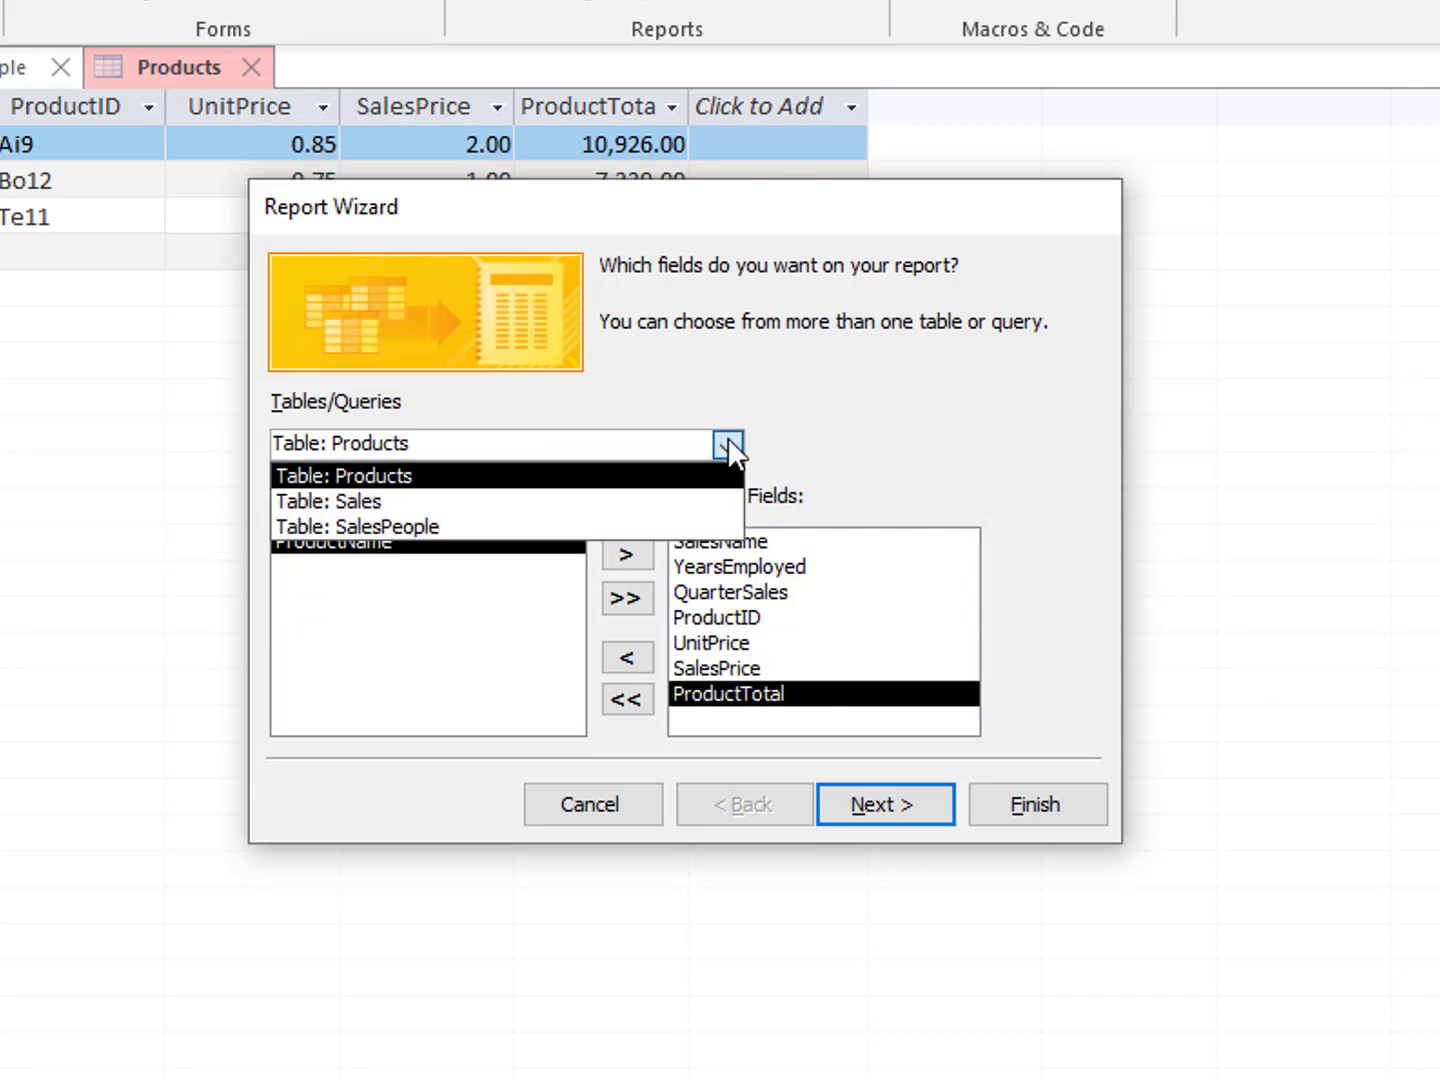
click(434, 502)
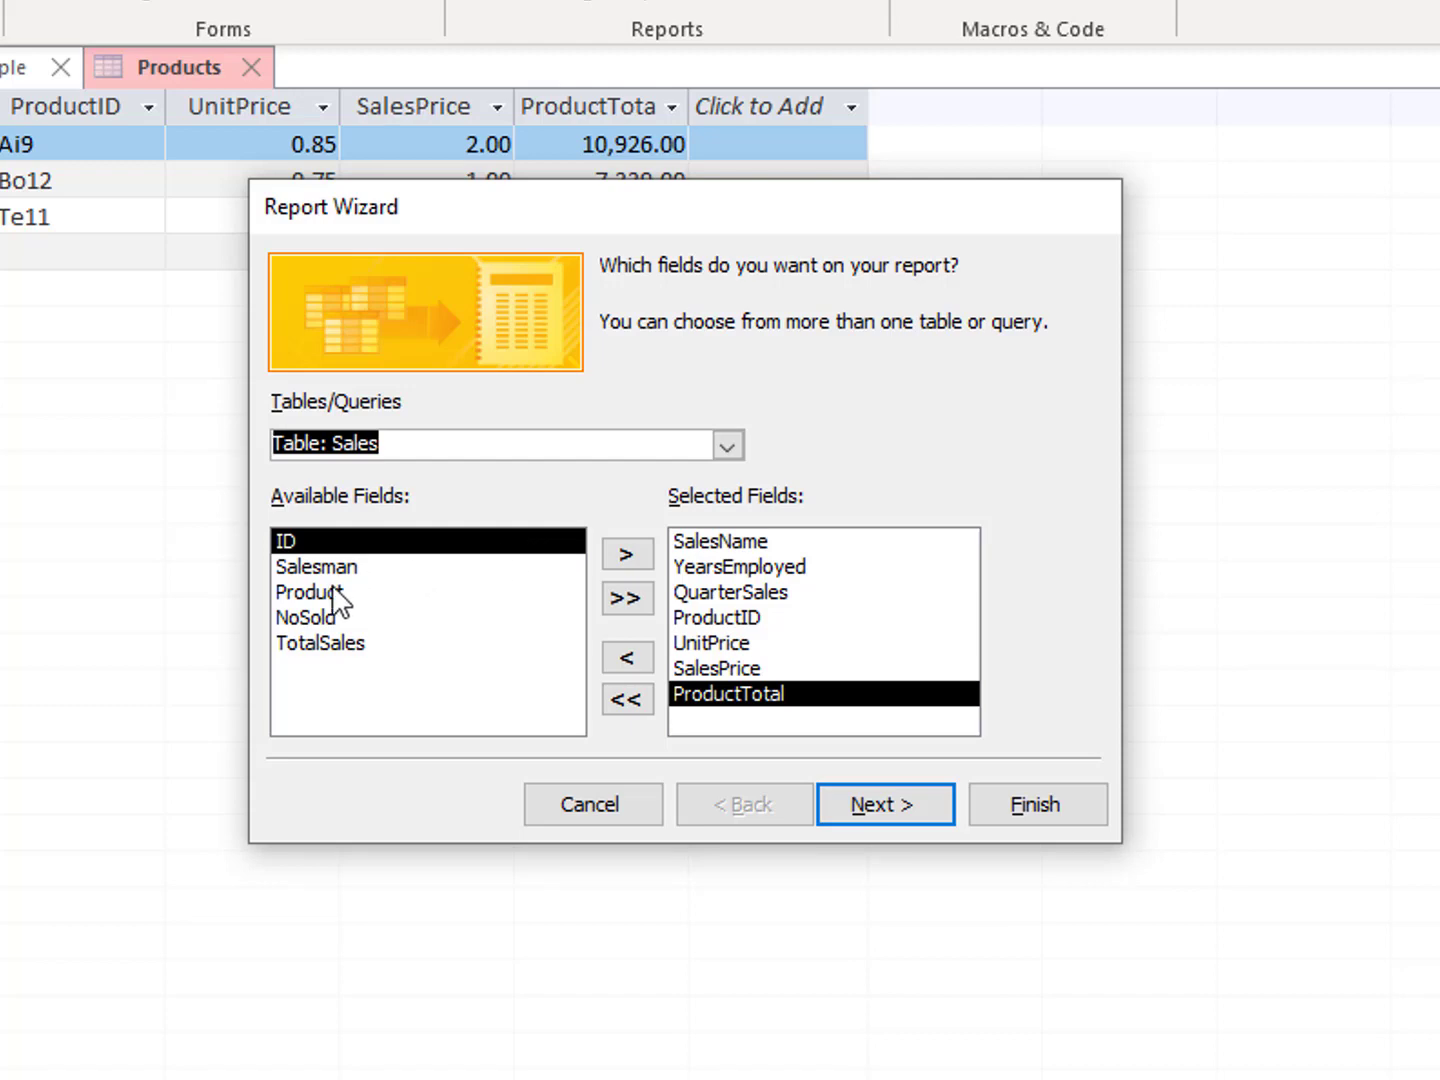
click(352, 618)
click(634, 550)
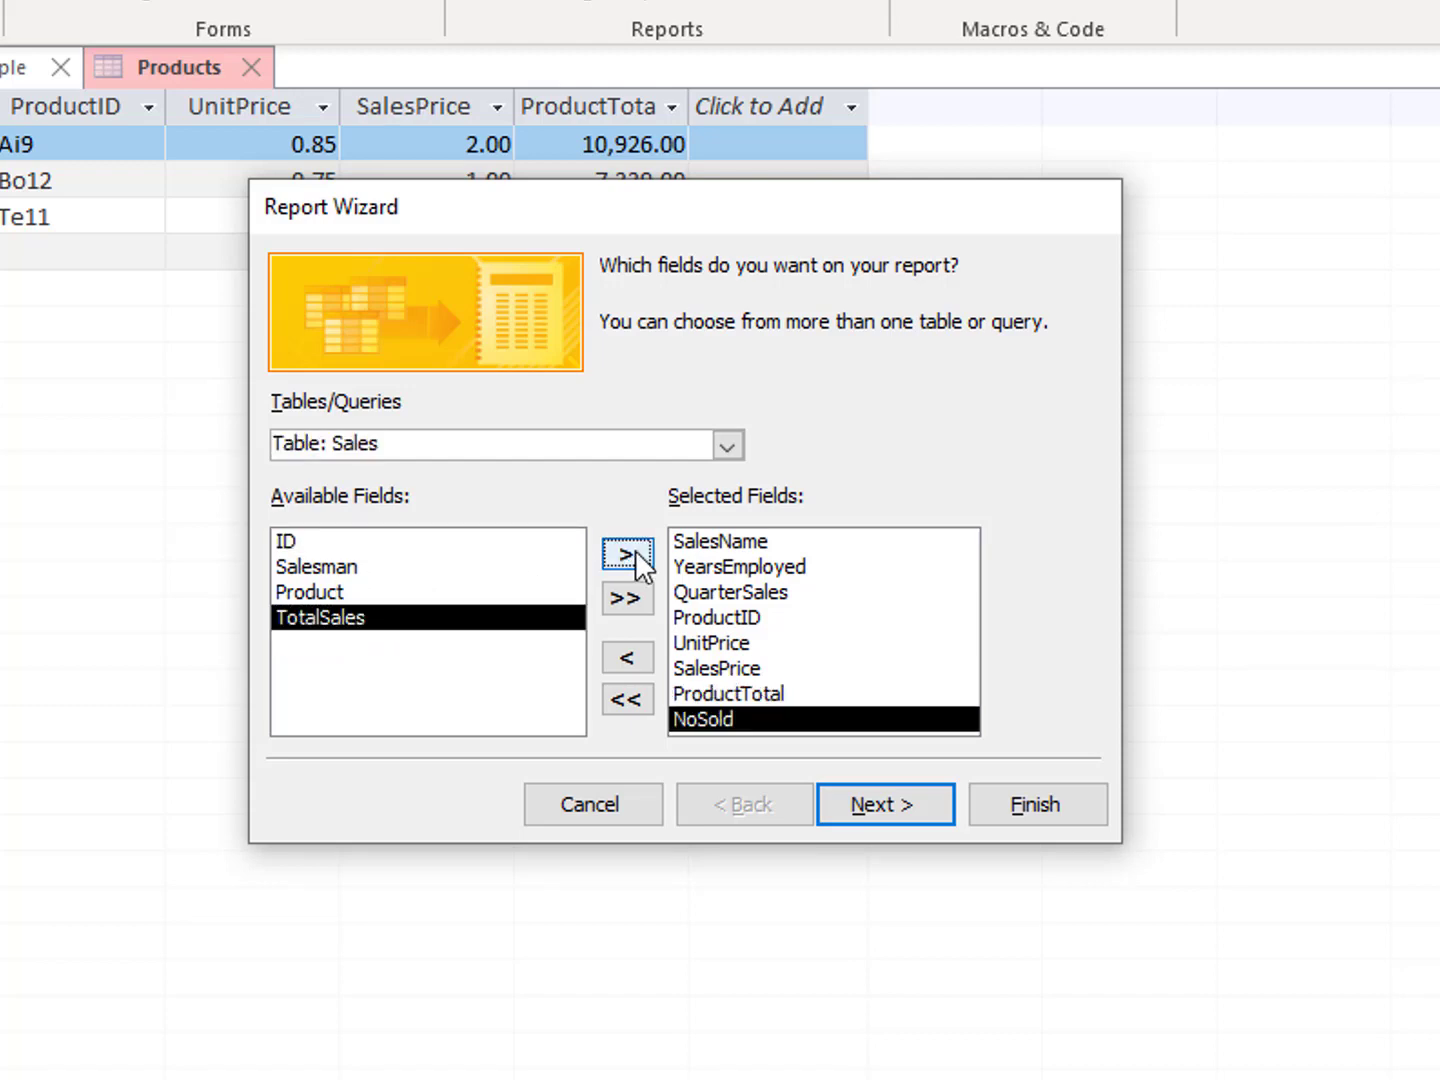
click(634, 550)
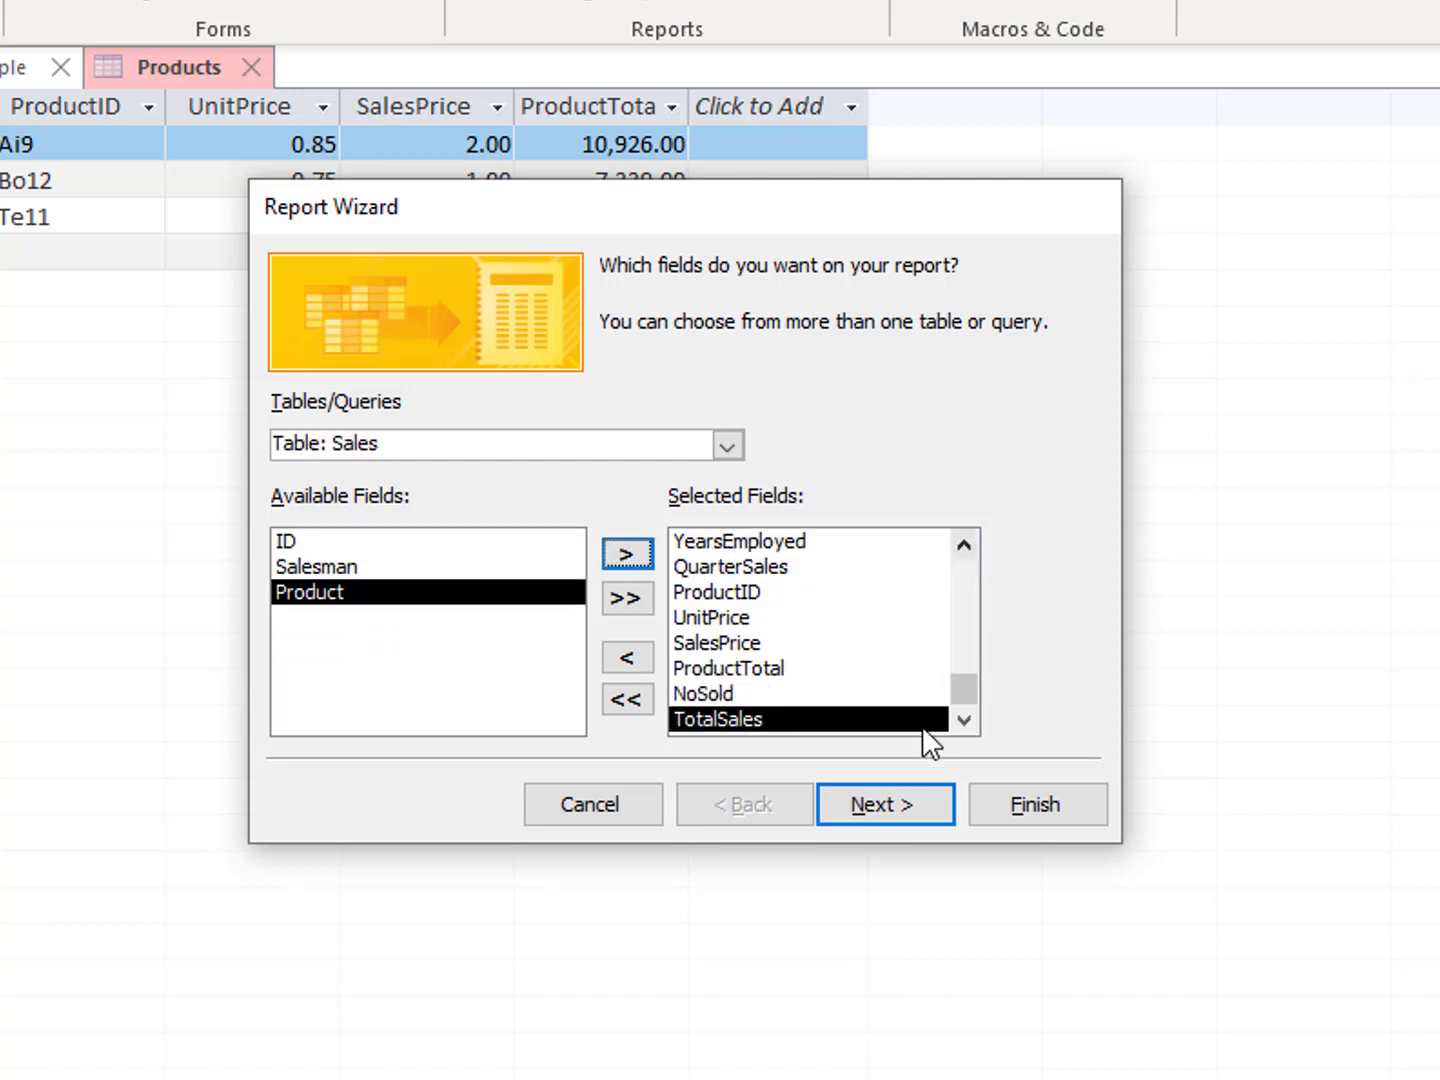
Step: Keep the data viewed by SalesPeople without extra grouping levels, and sort the detail records by ProductID in ascending order
click(920, 796)
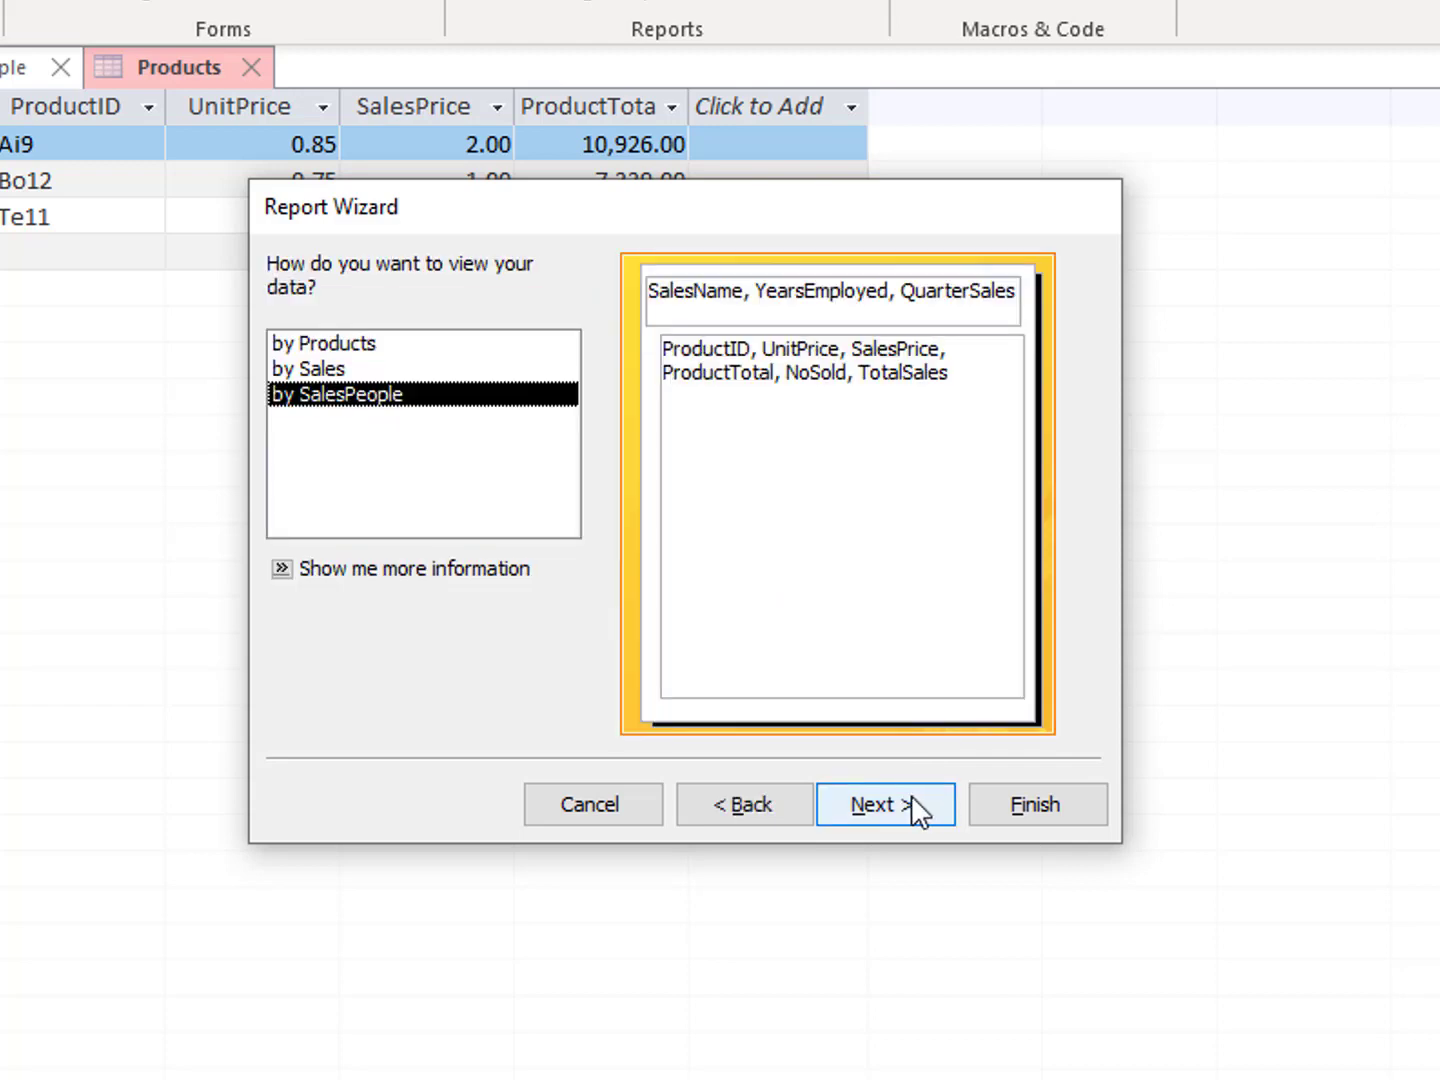
click(884, 805)
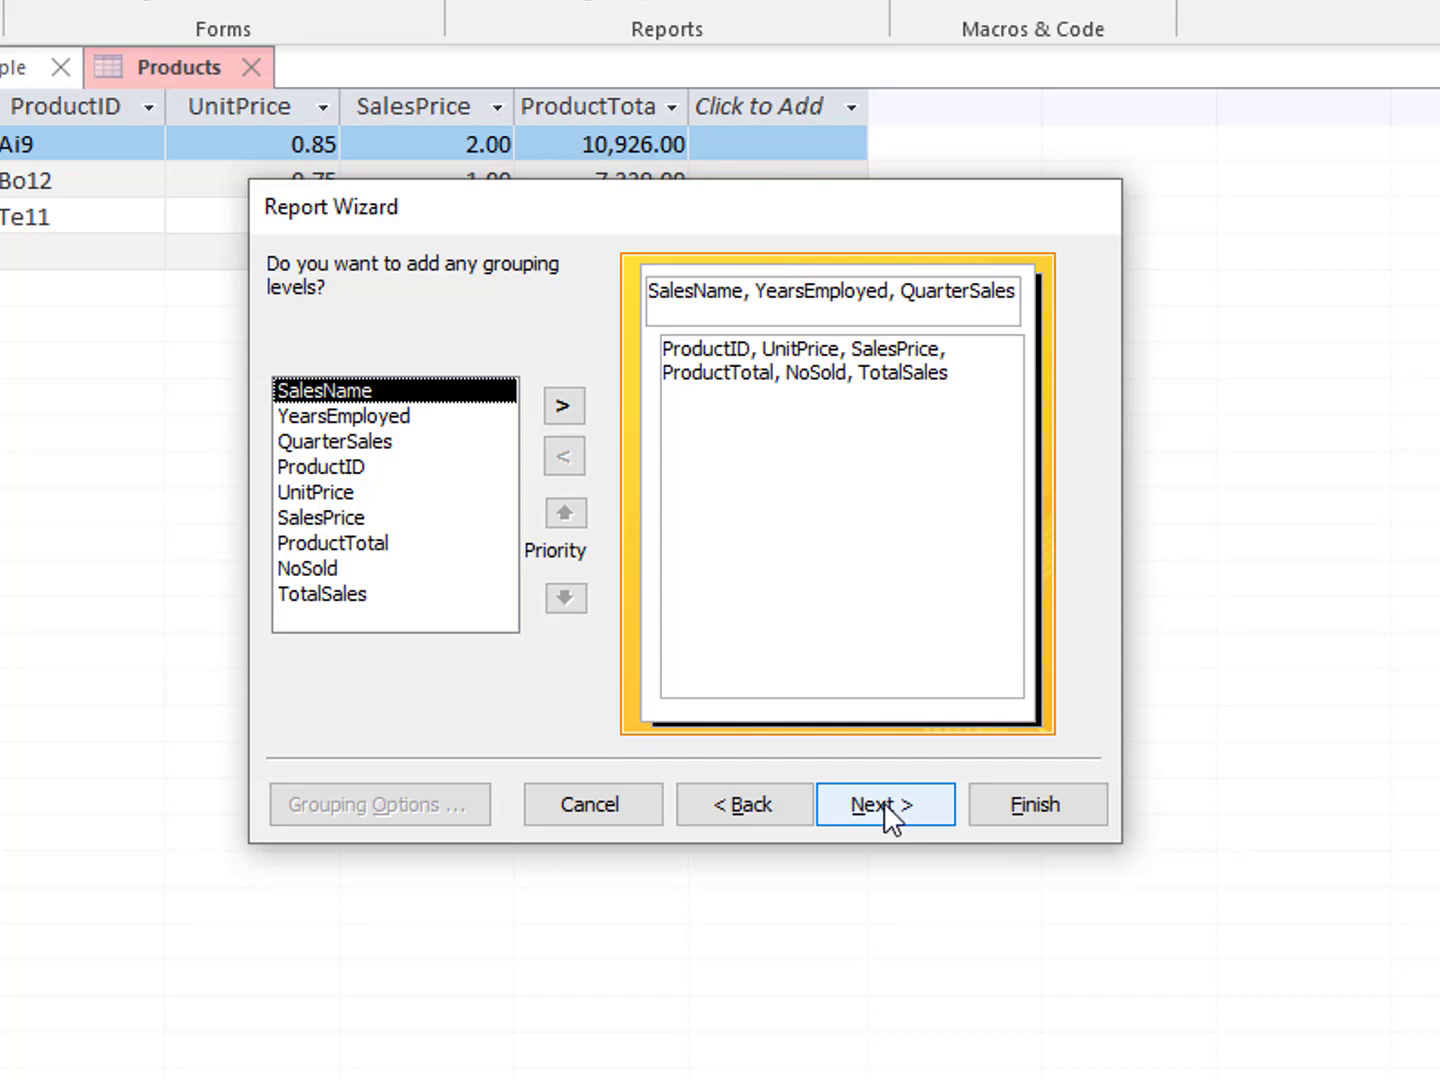
click(884, 804)
click(916, 392)
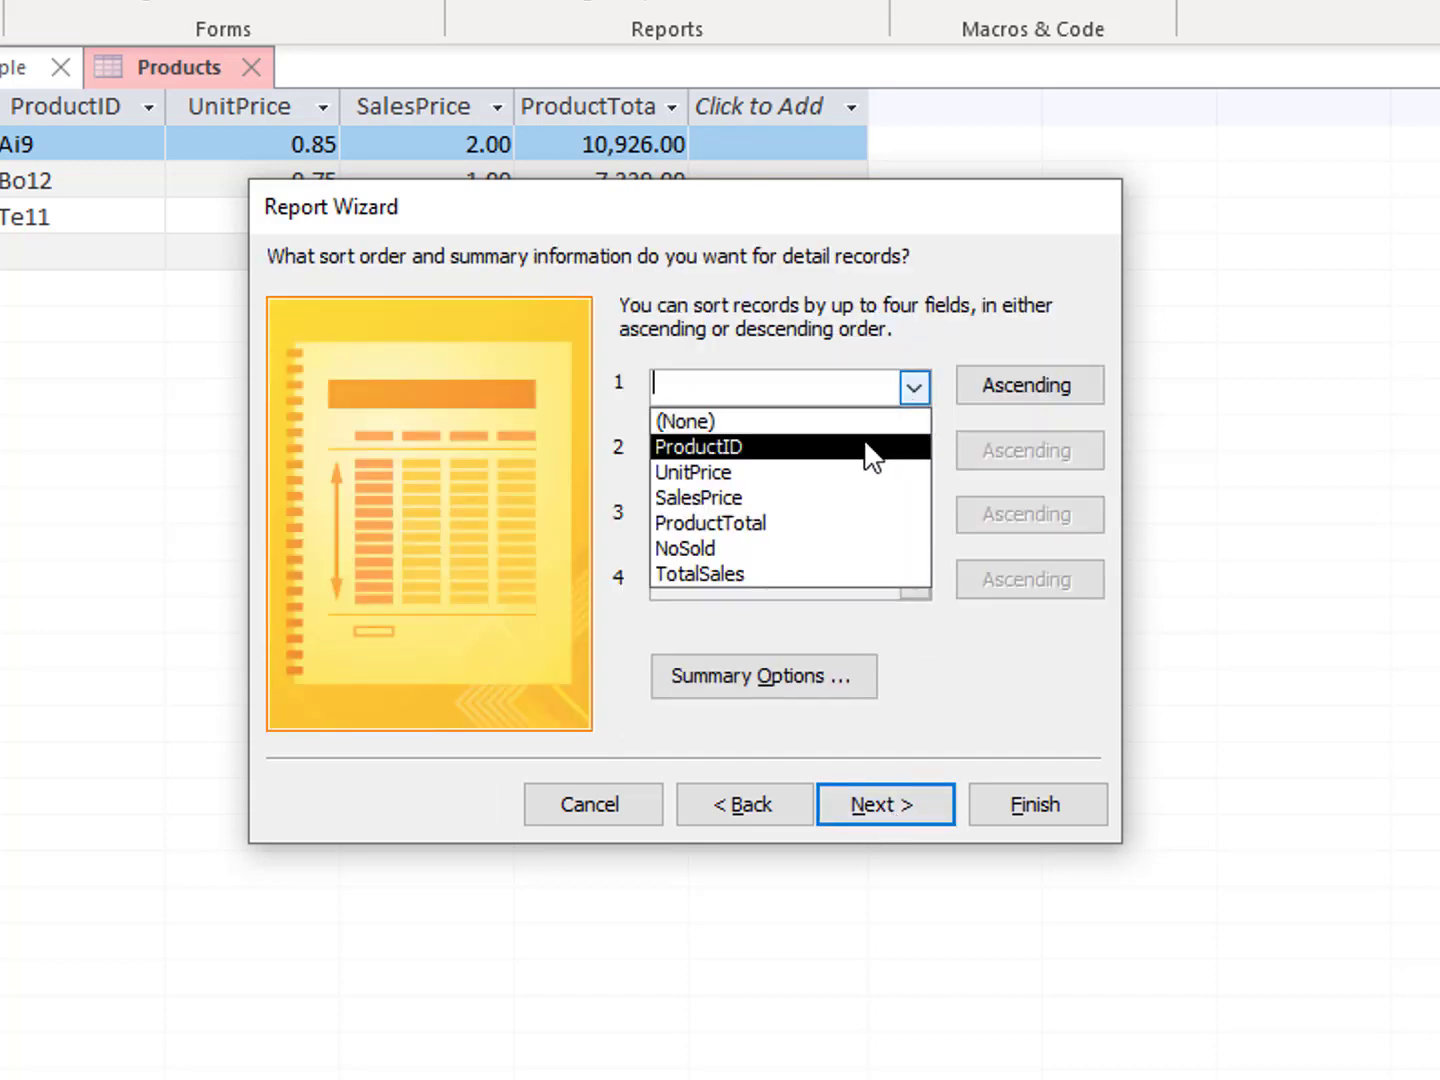
click(849, 448)
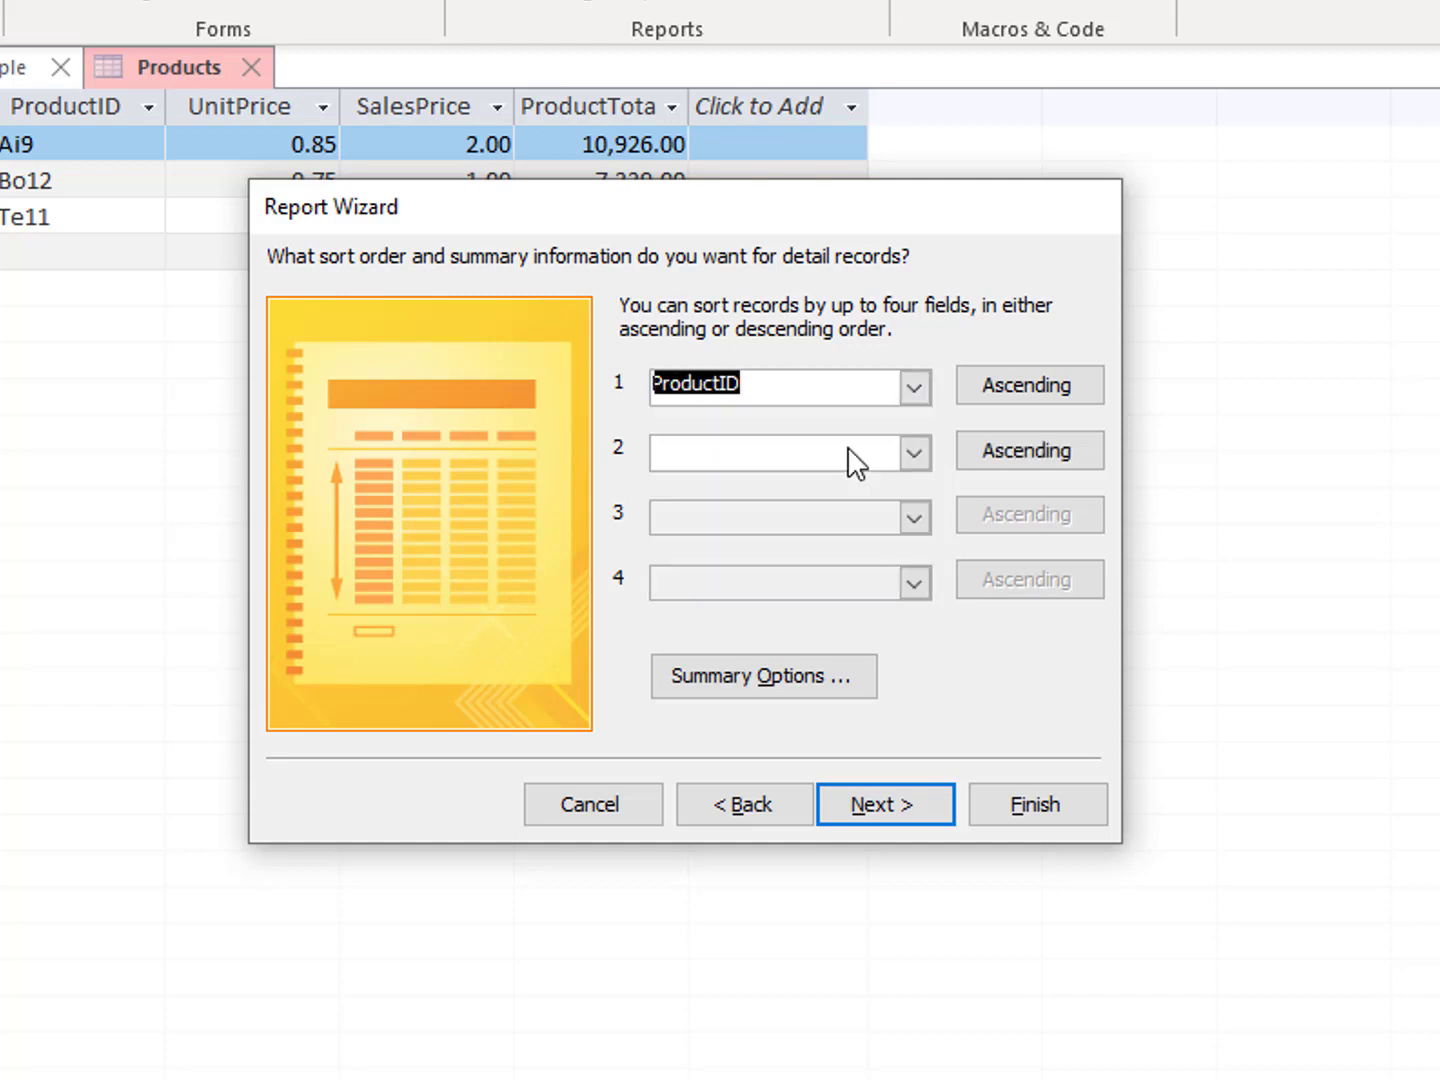
Step: Include a Sum of TotalSales in the report's summary options, showing detail and summary
click(843, 679)
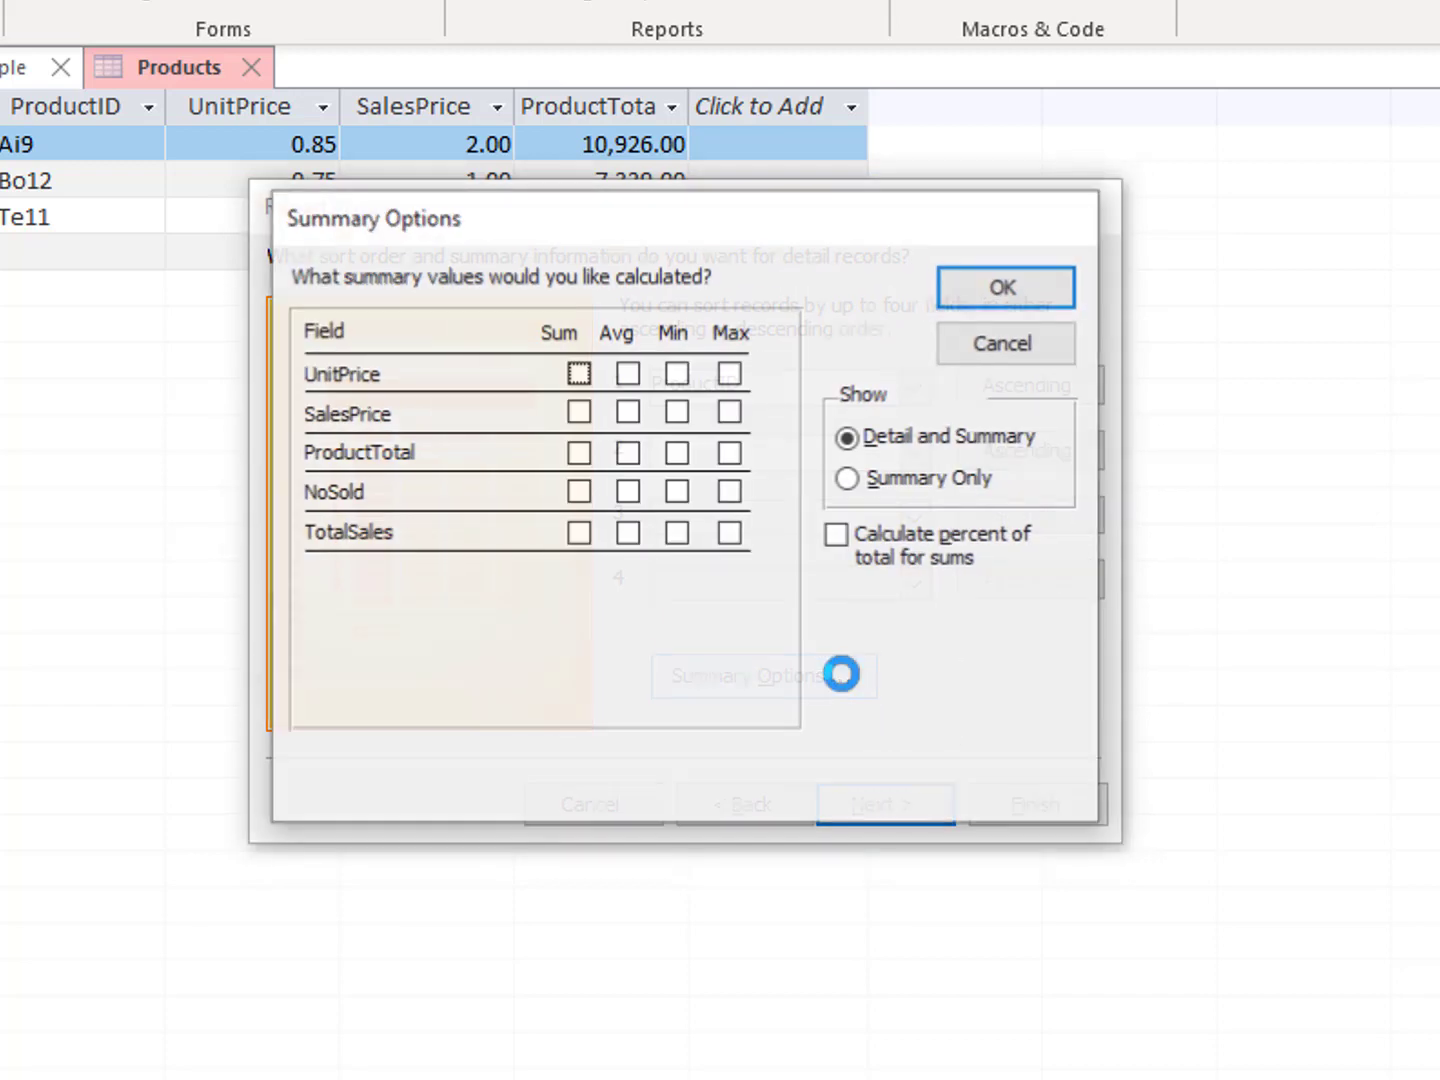
click(580, 533)
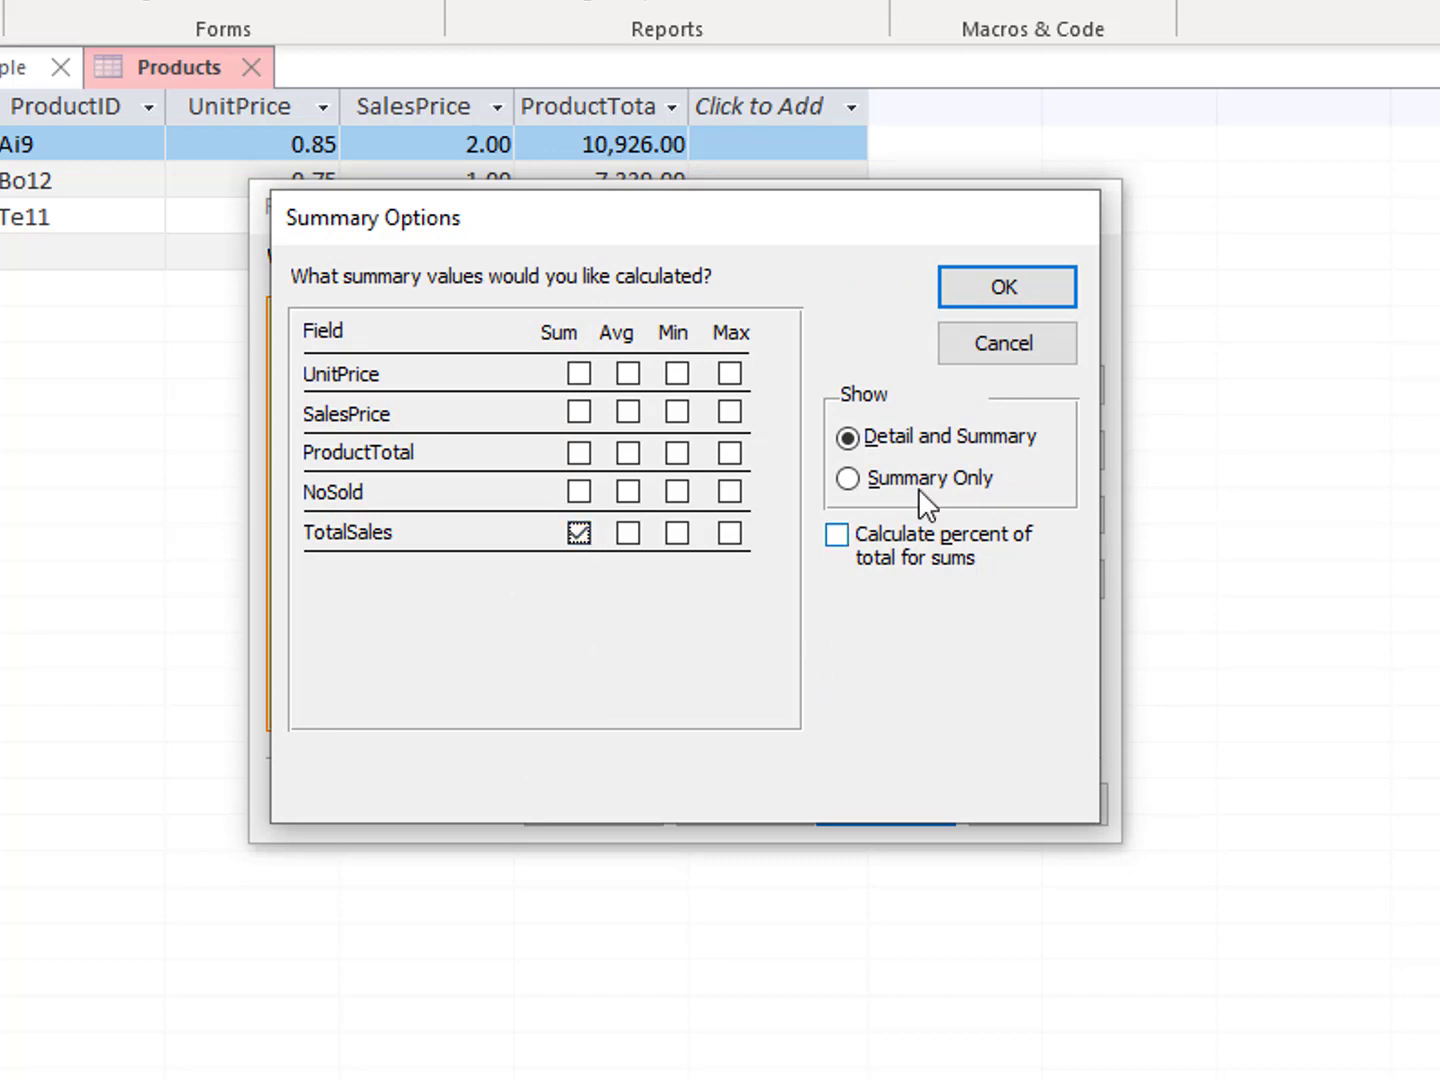
click(1027, 289)
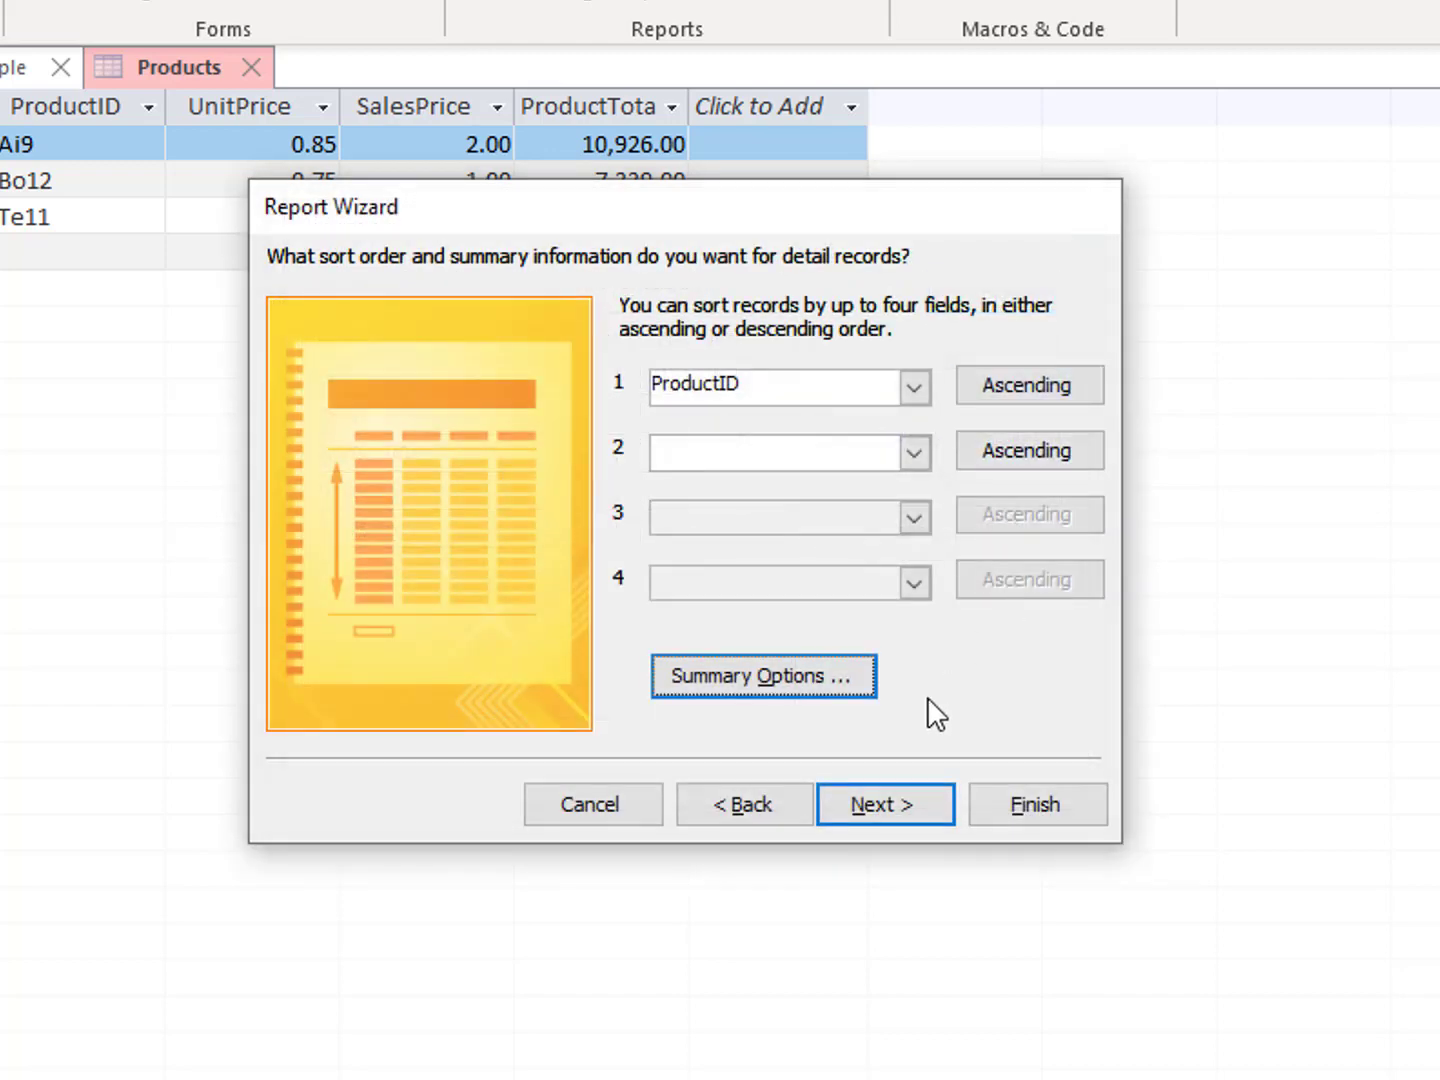
Step: Lay out the stepped report in landscape orientation and enter a title beginning with "First Quart"
click(913, 813)
click(938, 390)
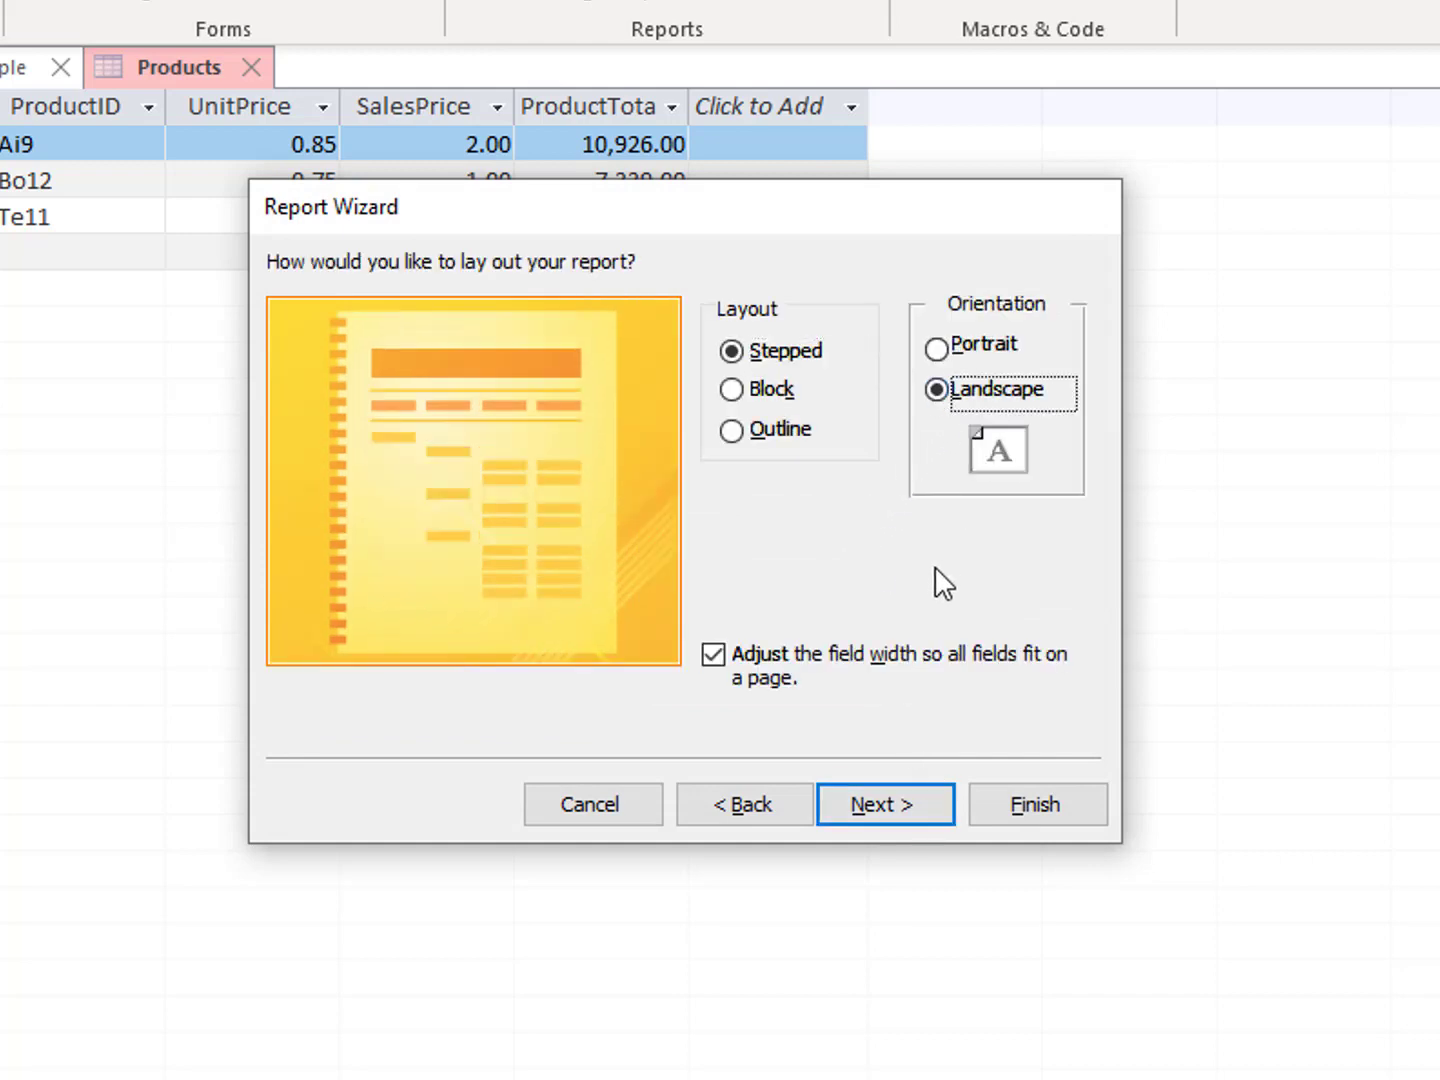
click(911, 814)
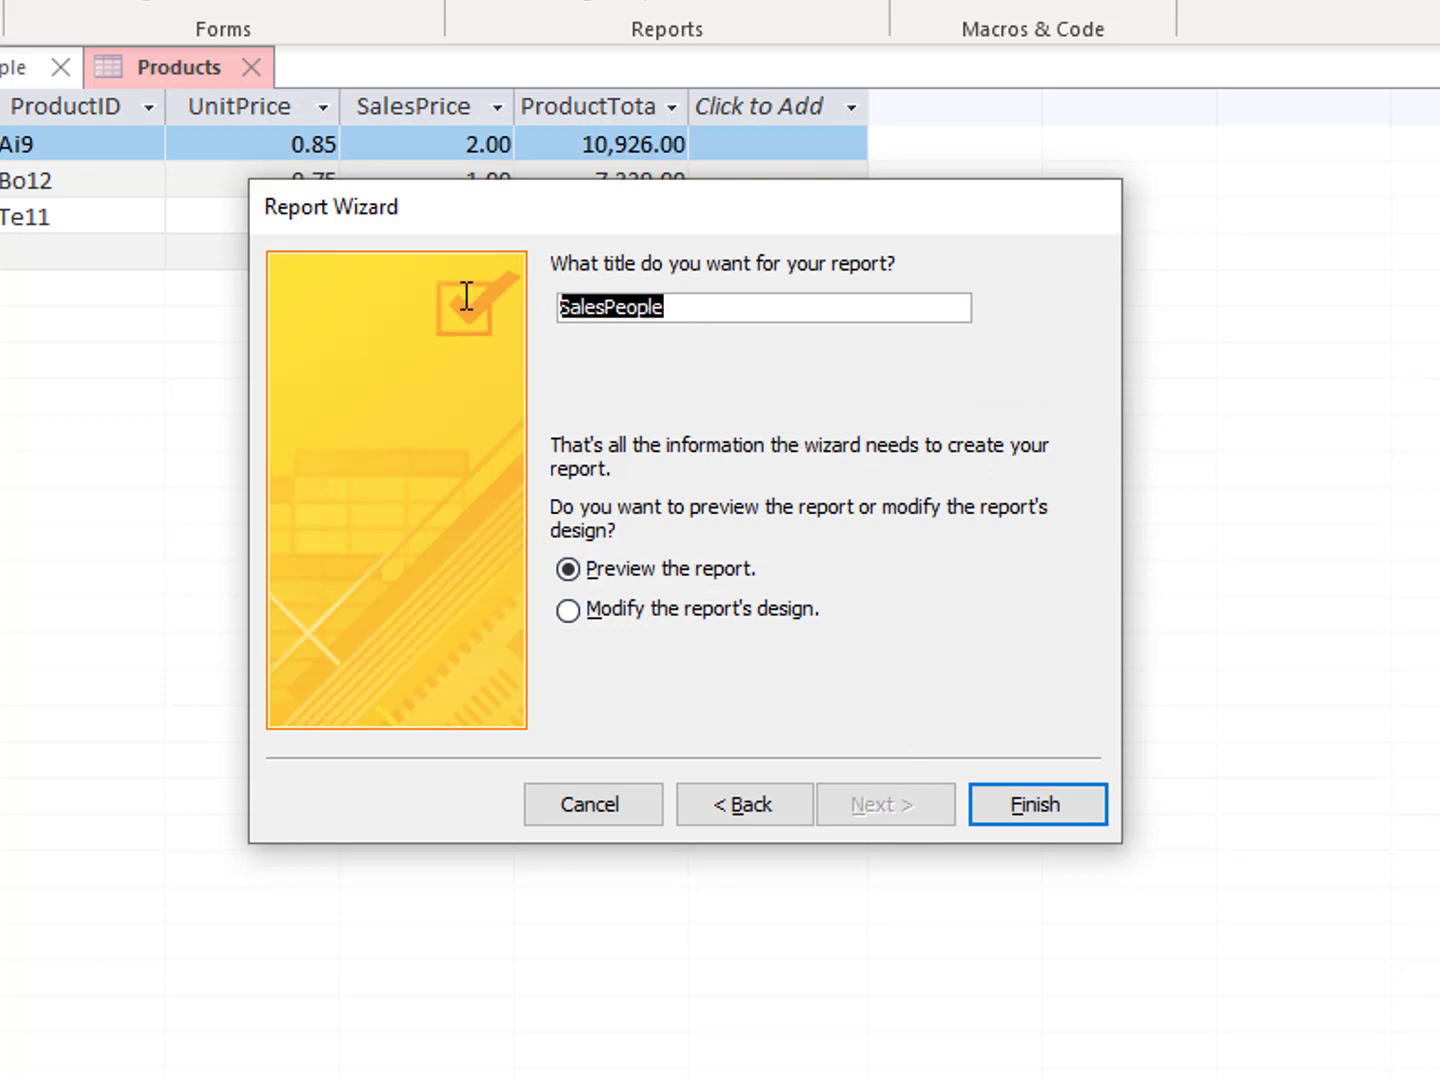
text(First Quart)
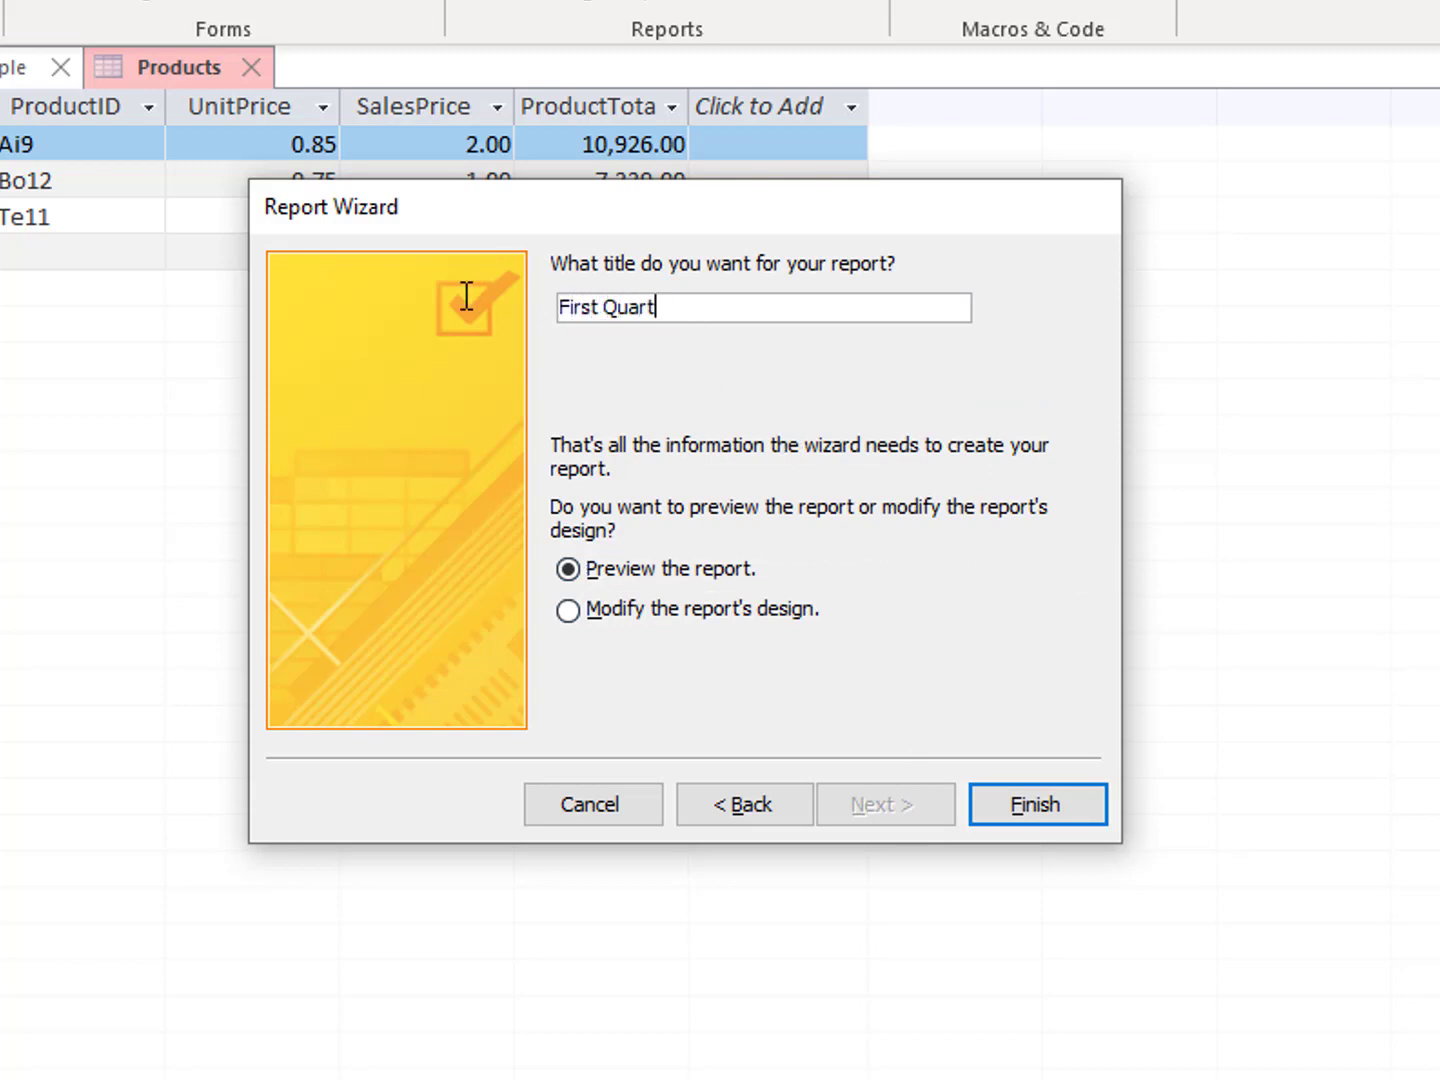
Step: Title the report First Quarter Sales and finish the wizard so the report opens in preview
text(er Sales)
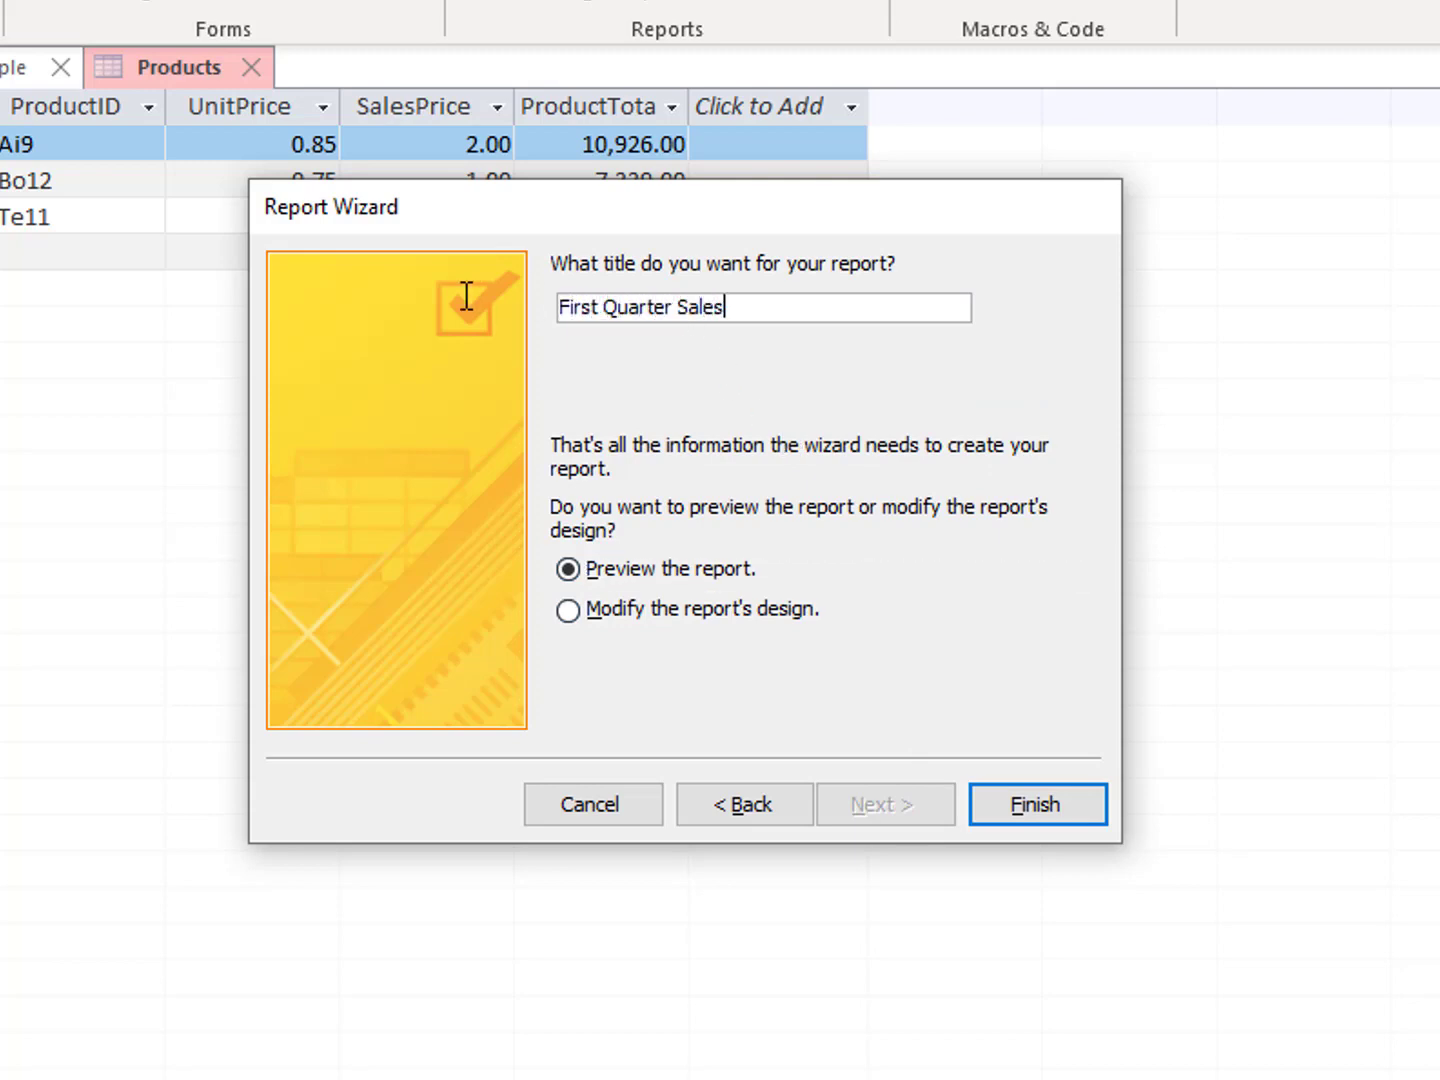
click(1065, 811)
Step: Check the report's margin presets and the four margin values in its page setup
click(136, 127)
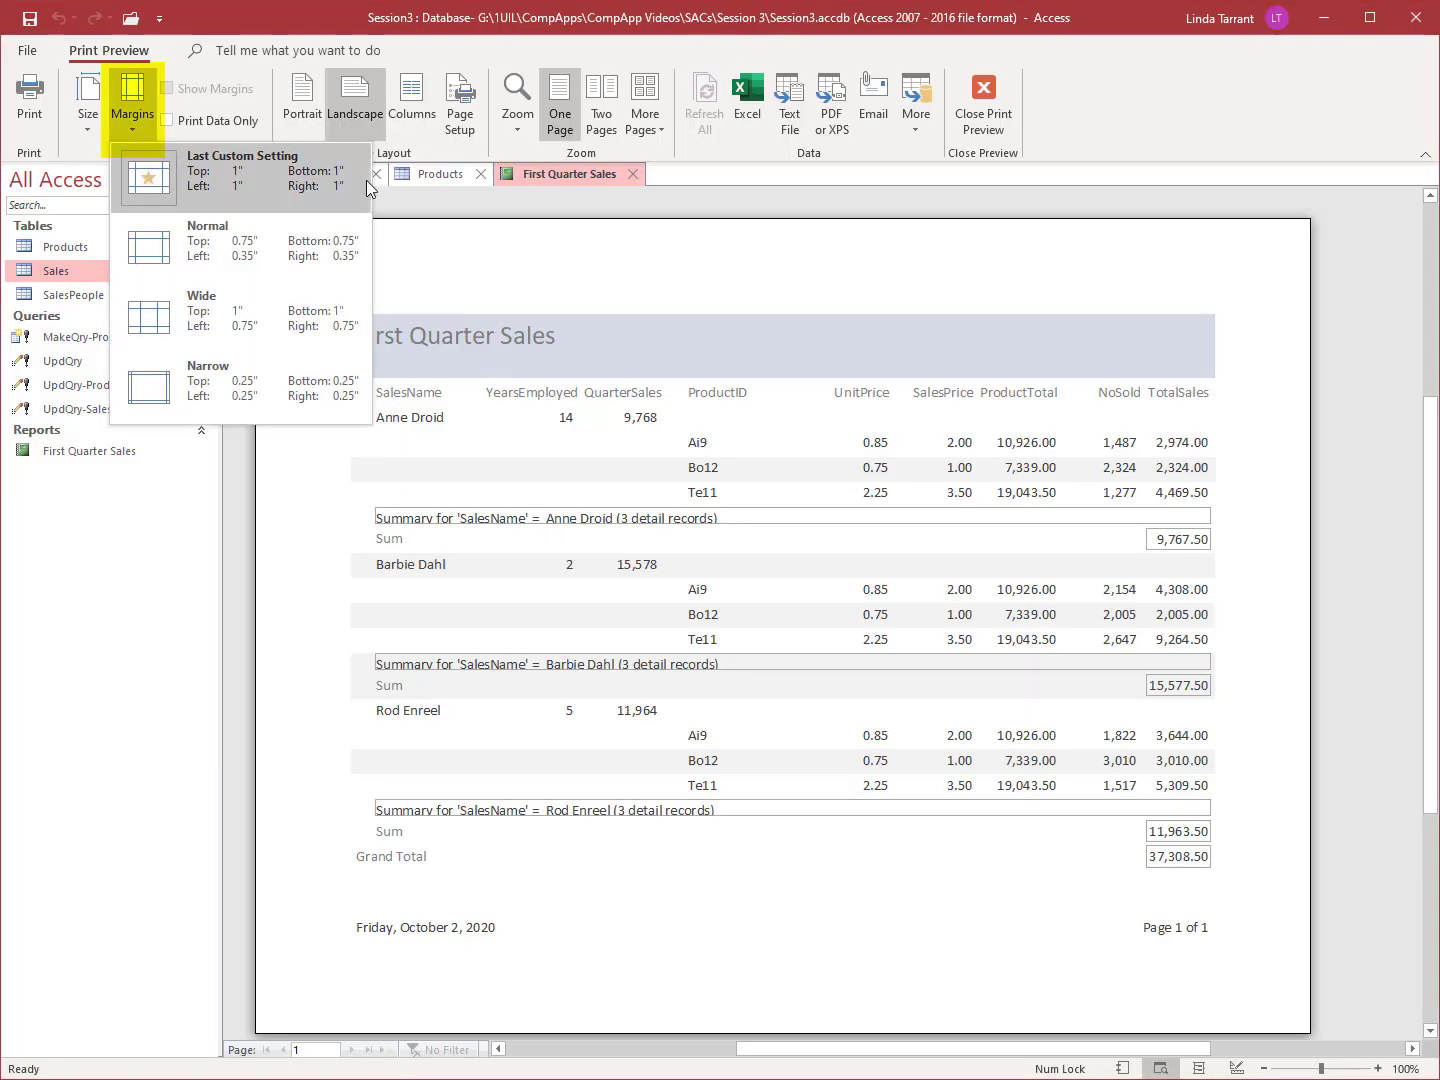
click(460, 105)
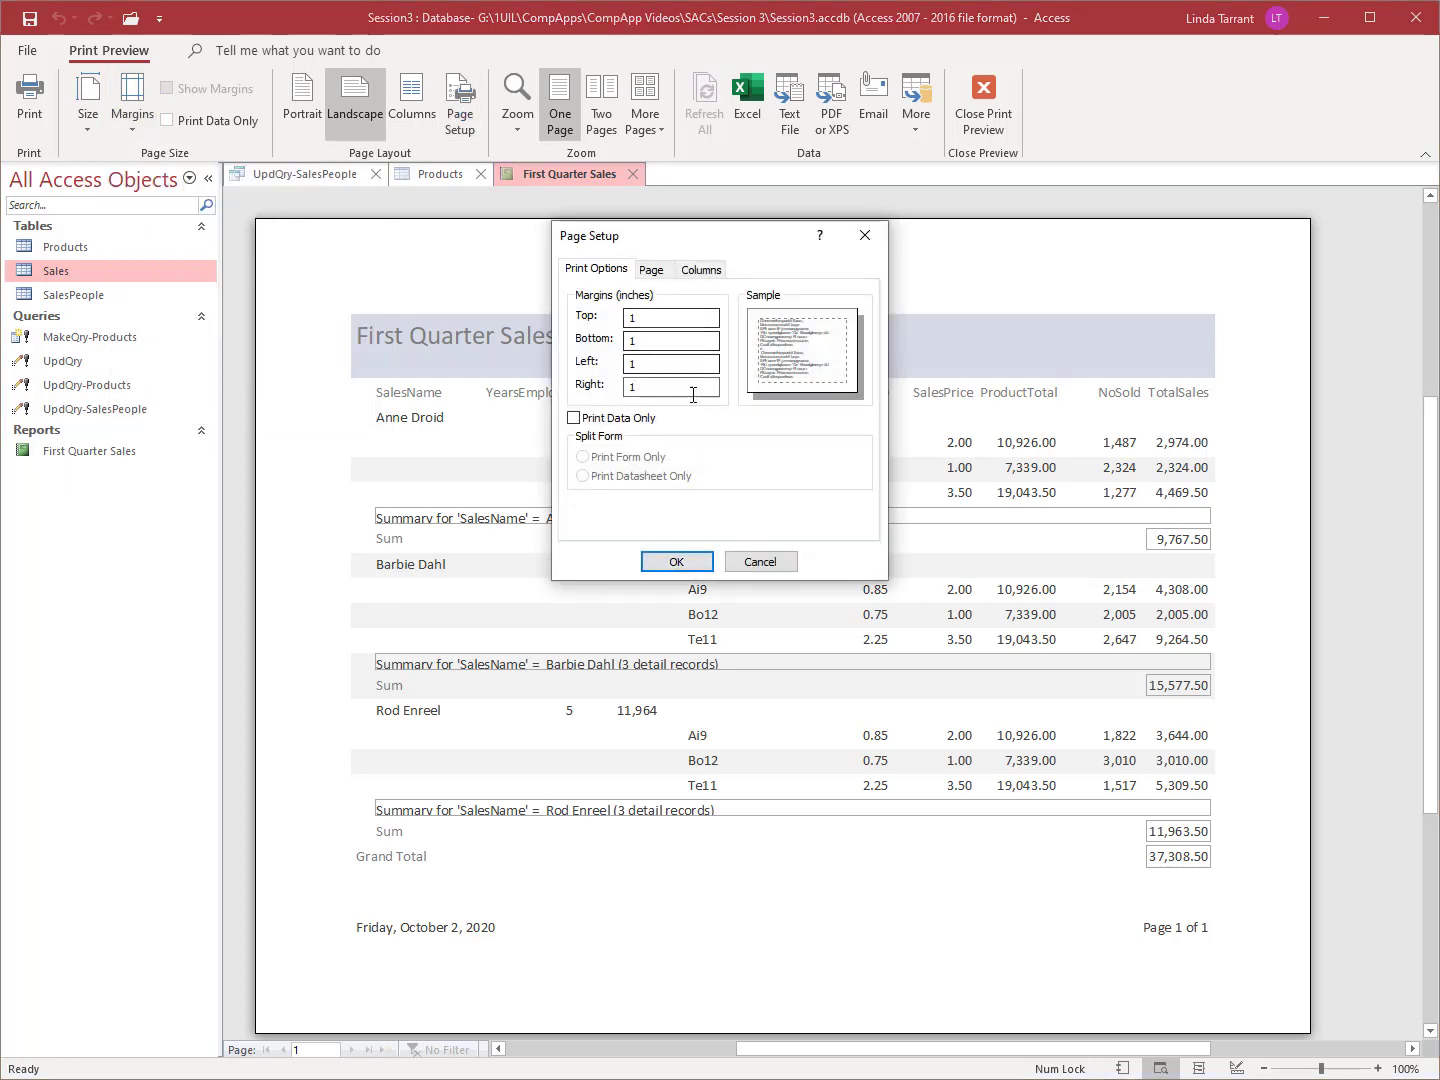
click(675, 563)
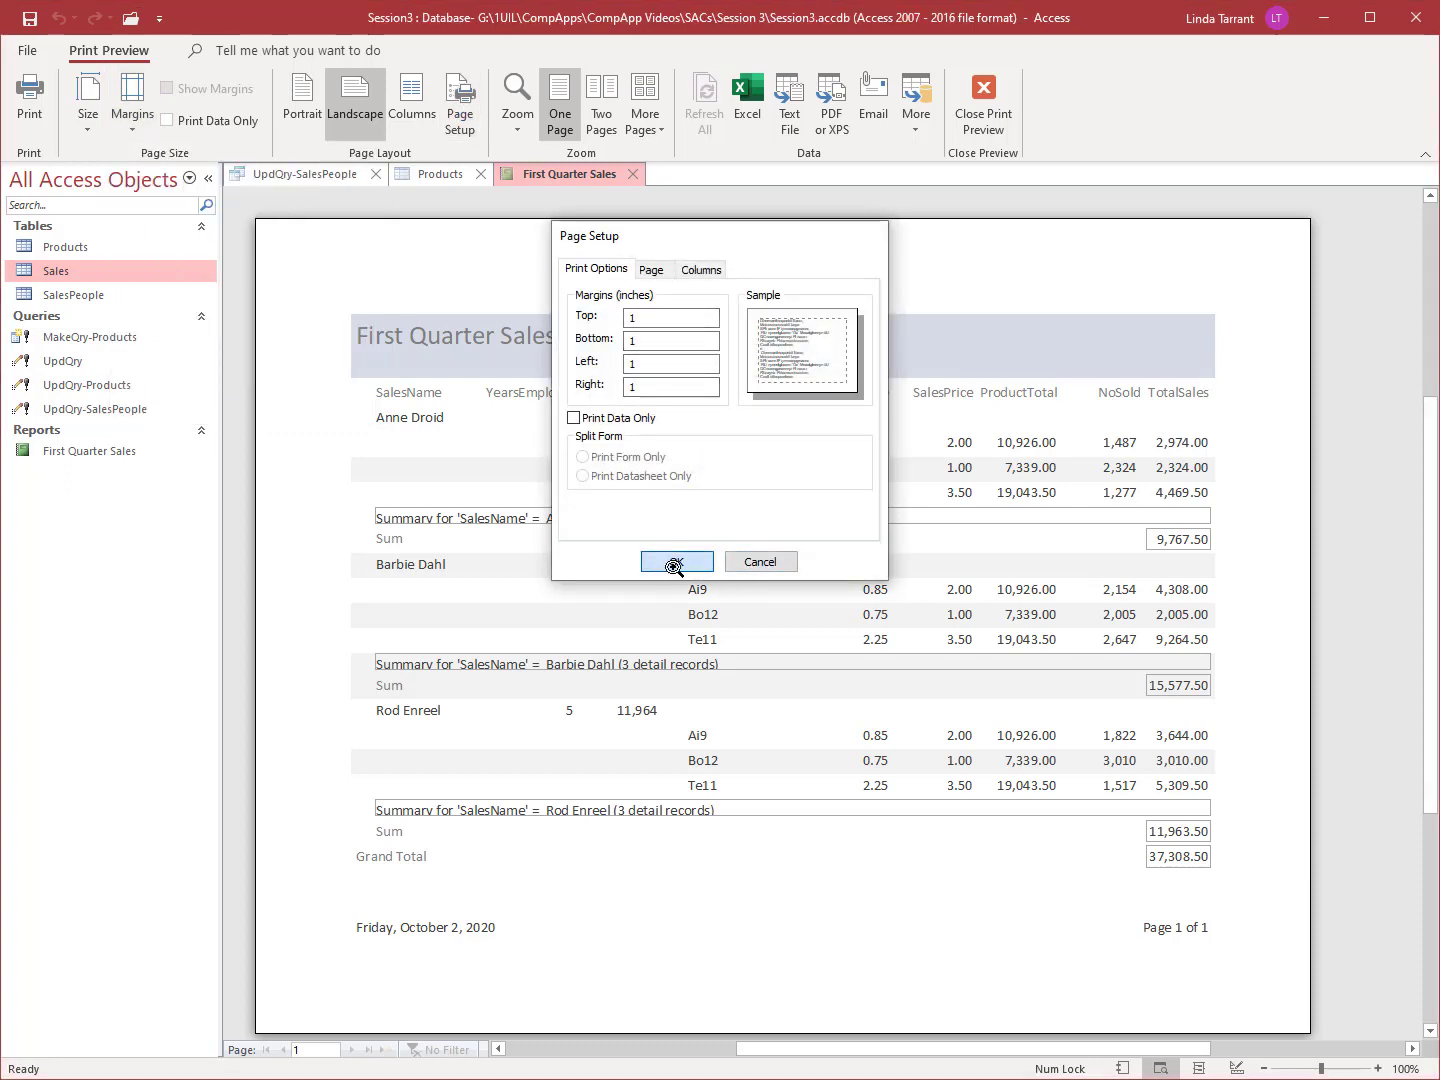
Step: Switch the First Quarter Sales report to Layout View and shift the YearsEmployed heading and values slightly left
right_click(571, 175)
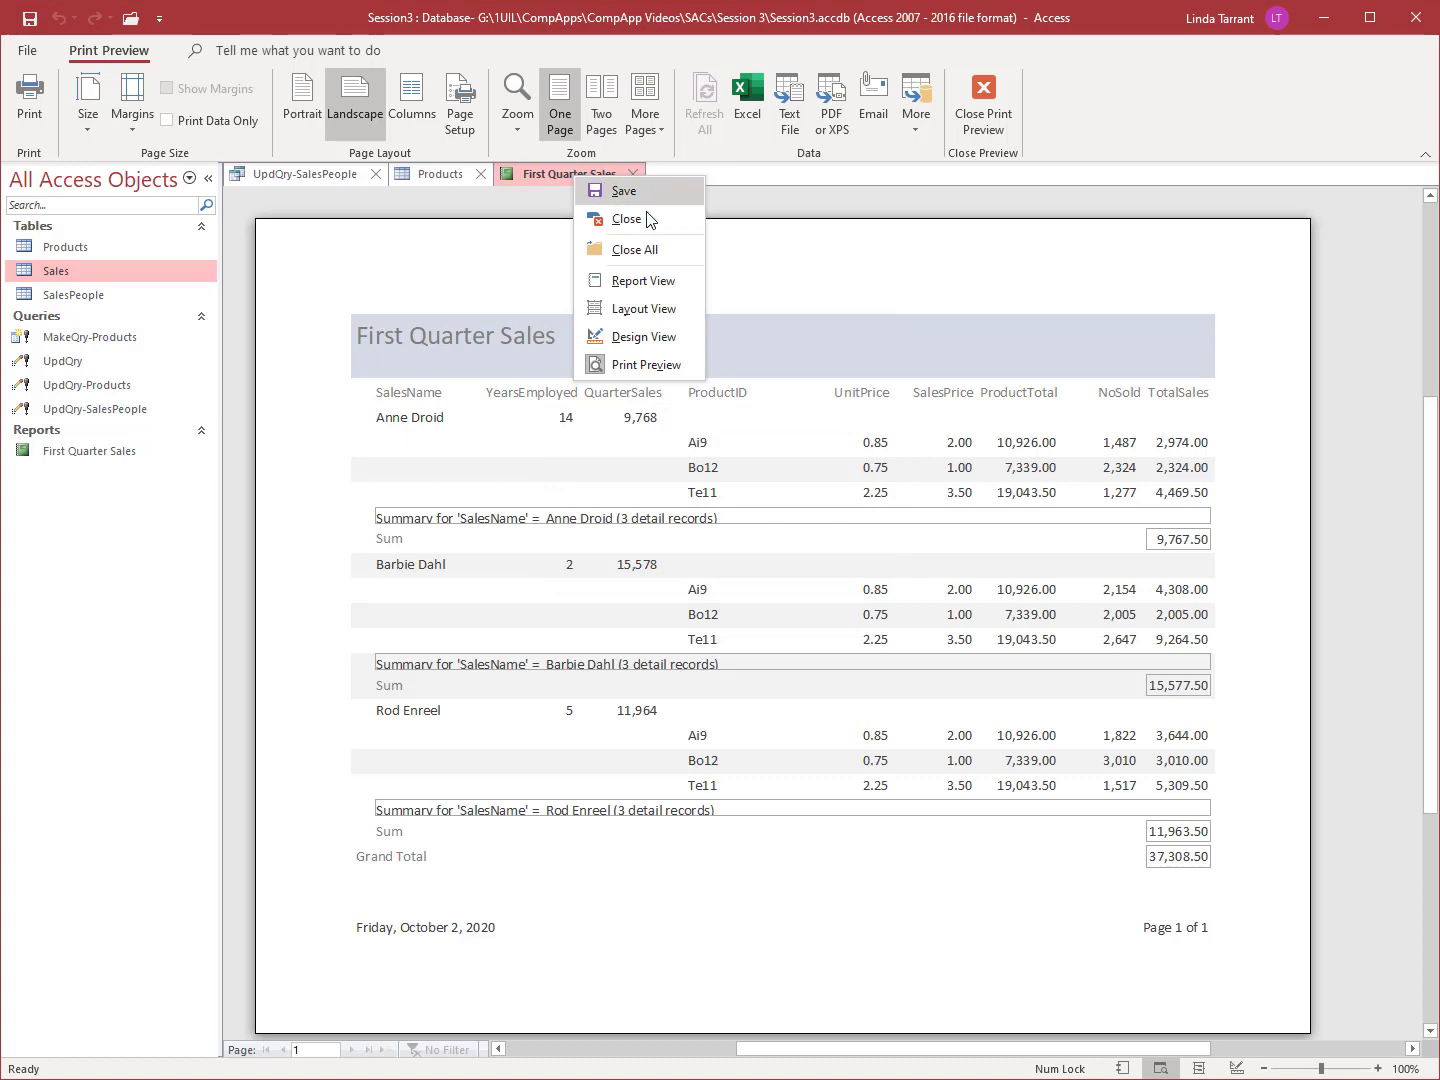
click(643, 310)
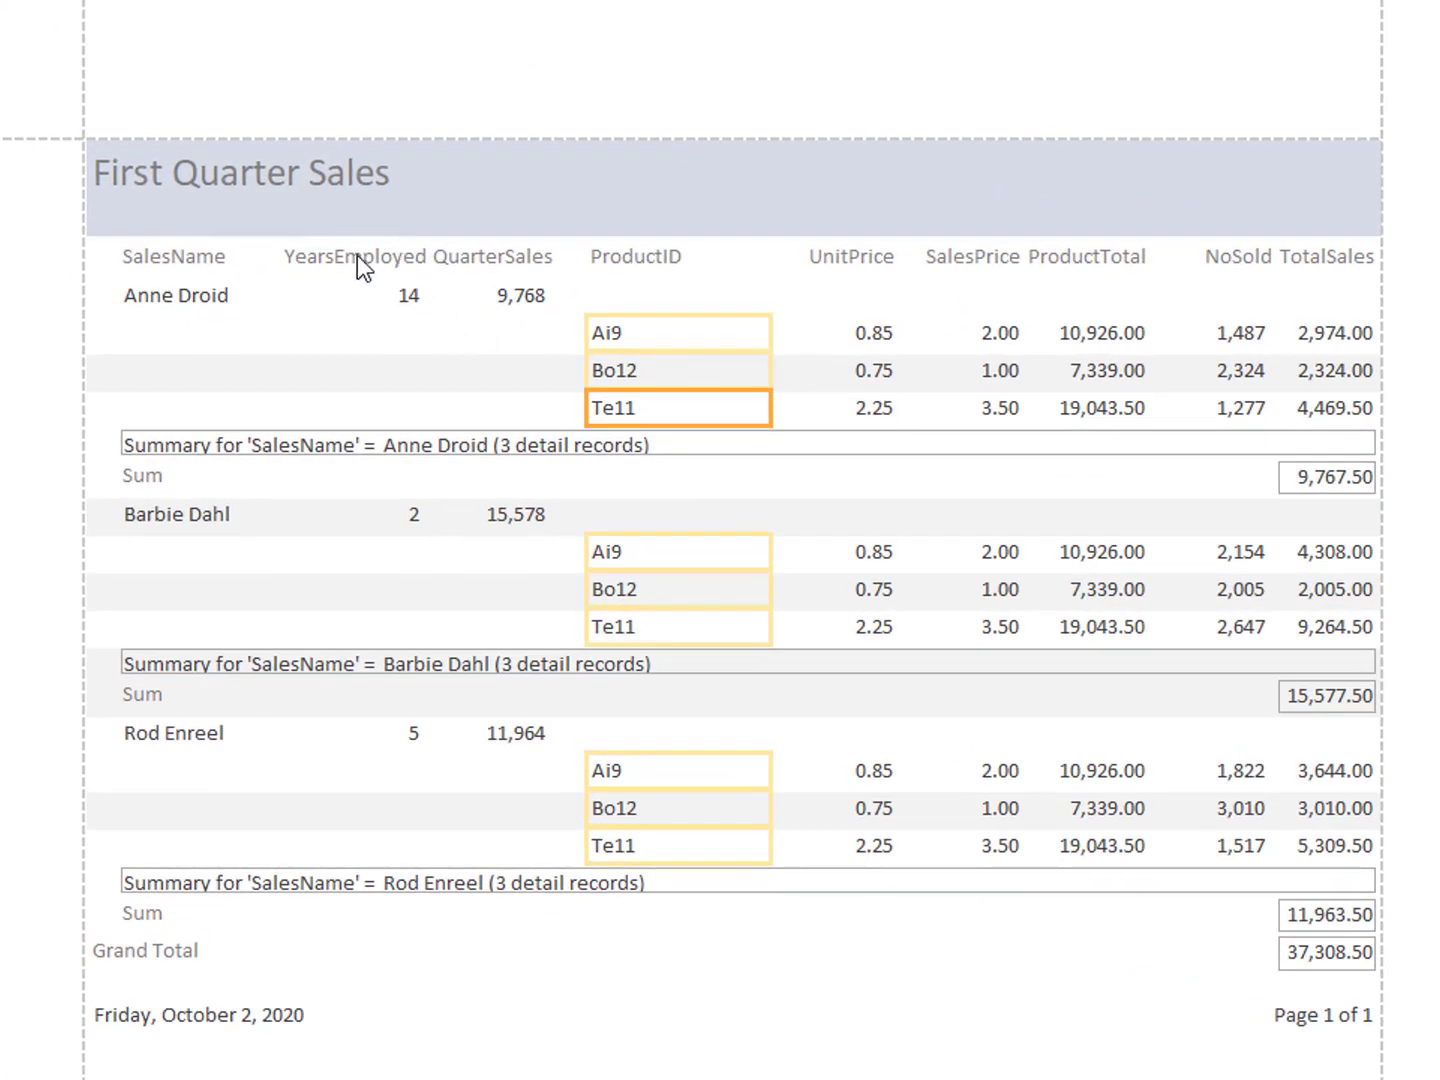
click(355, 258)
click(404, 304)
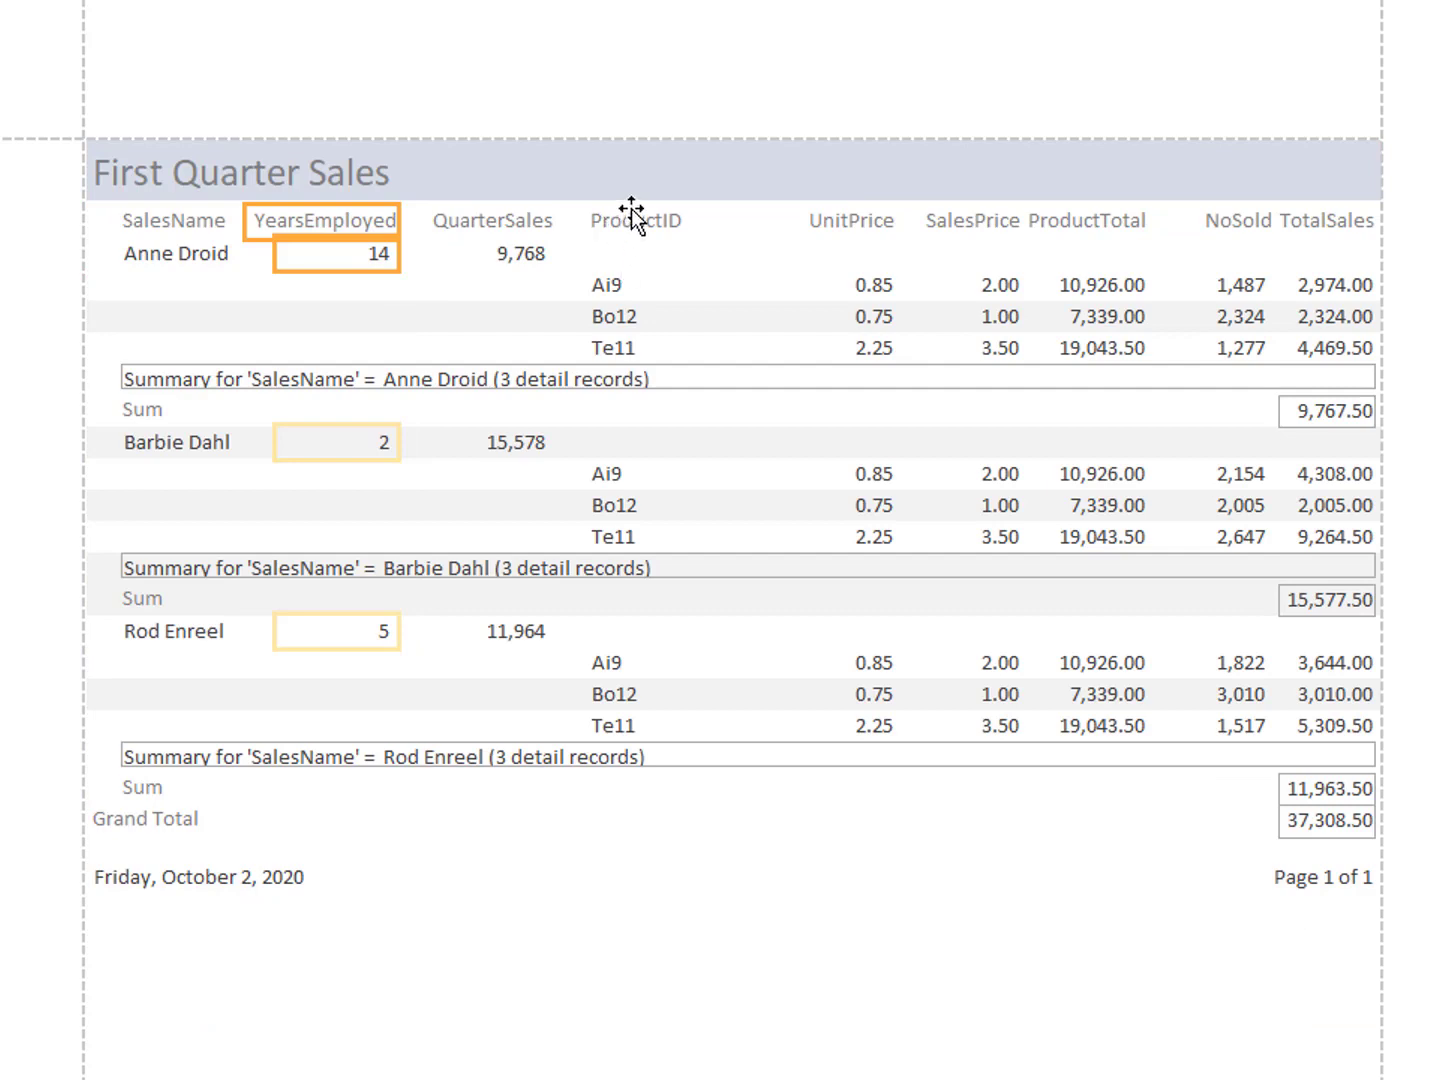
Step: Shift the UnitPrice and SalesPrice headings and values left to even out the spacing between columns
click(631, 212)
click(620, 316)
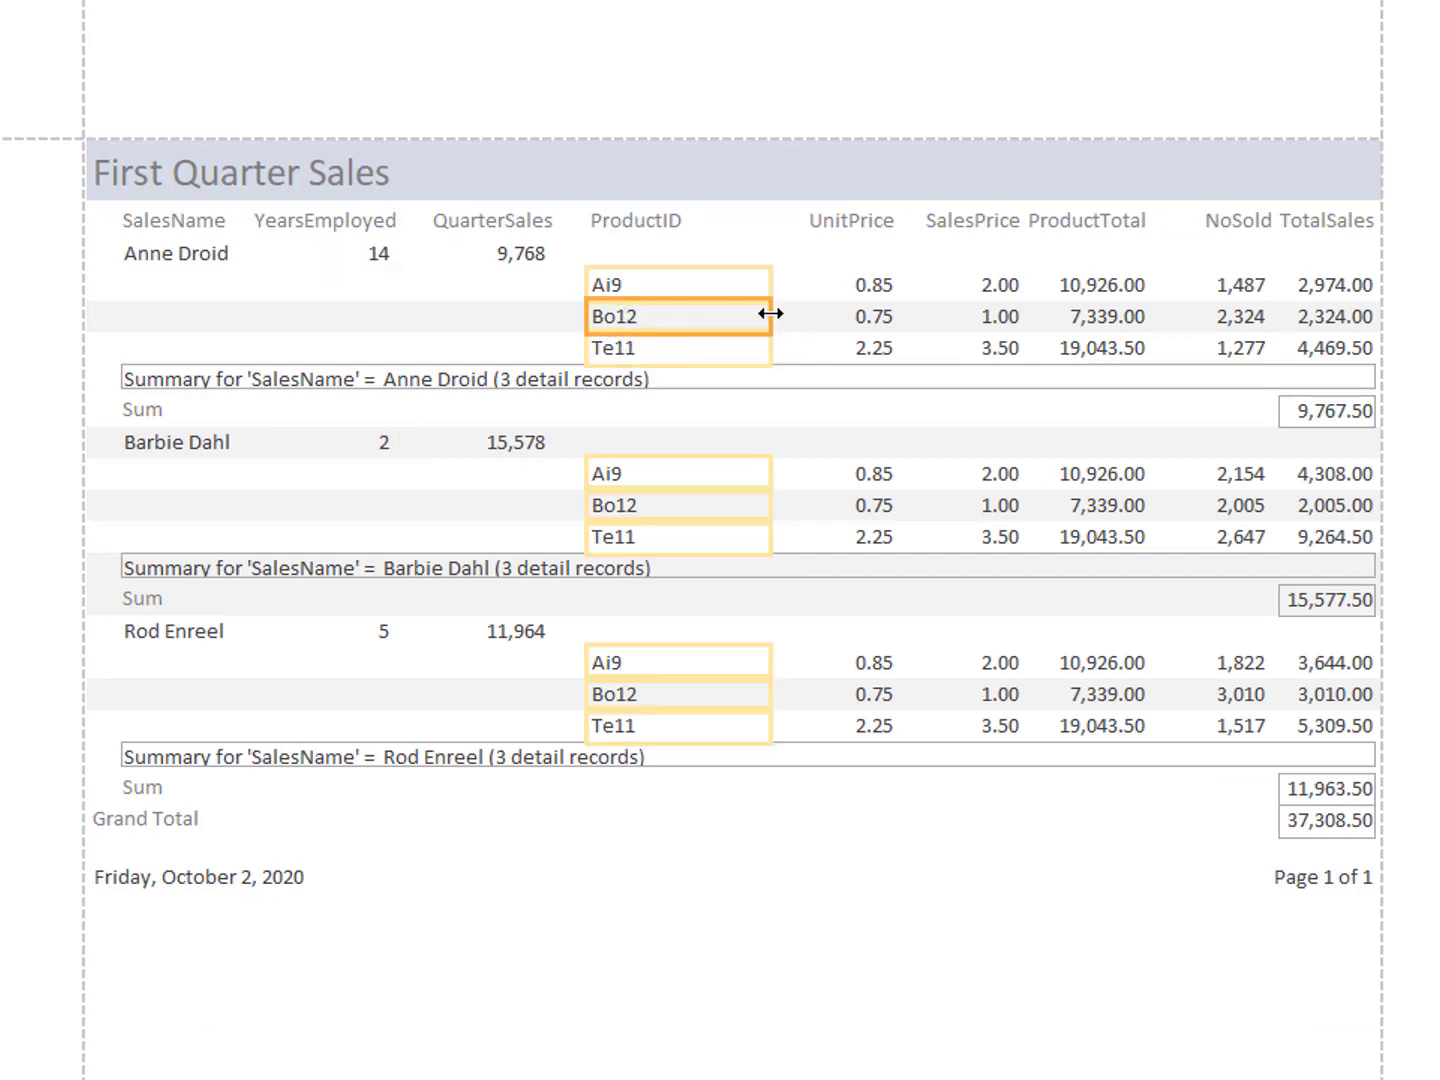
click(848, 222)
click(862, 317)
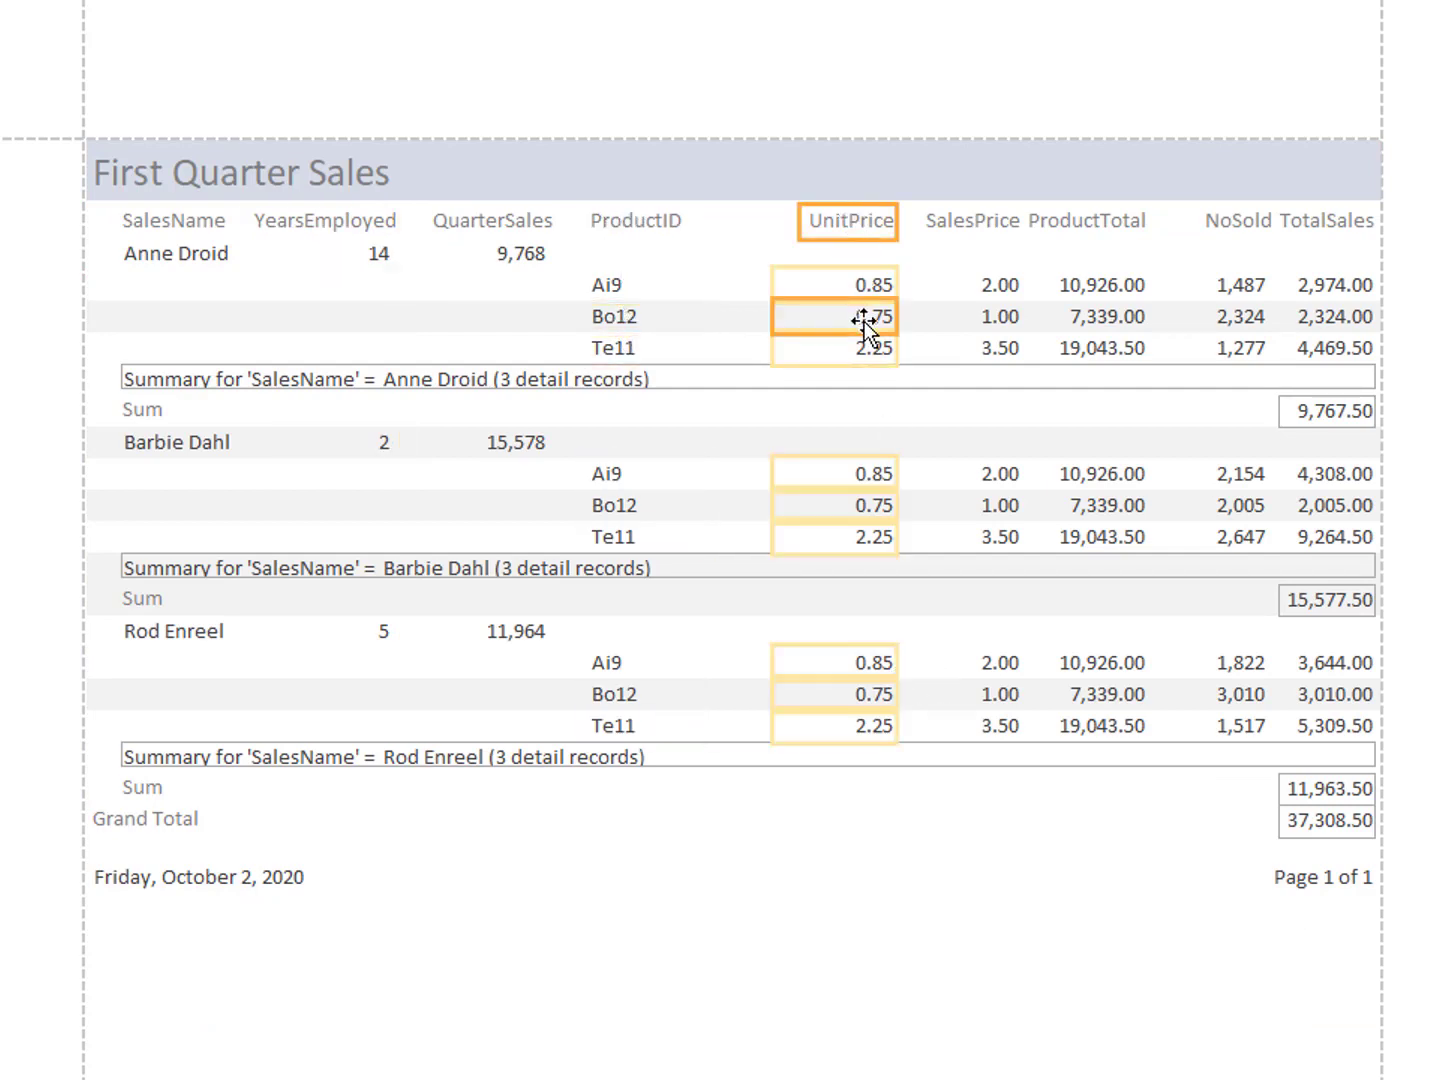
click(1005, 317)
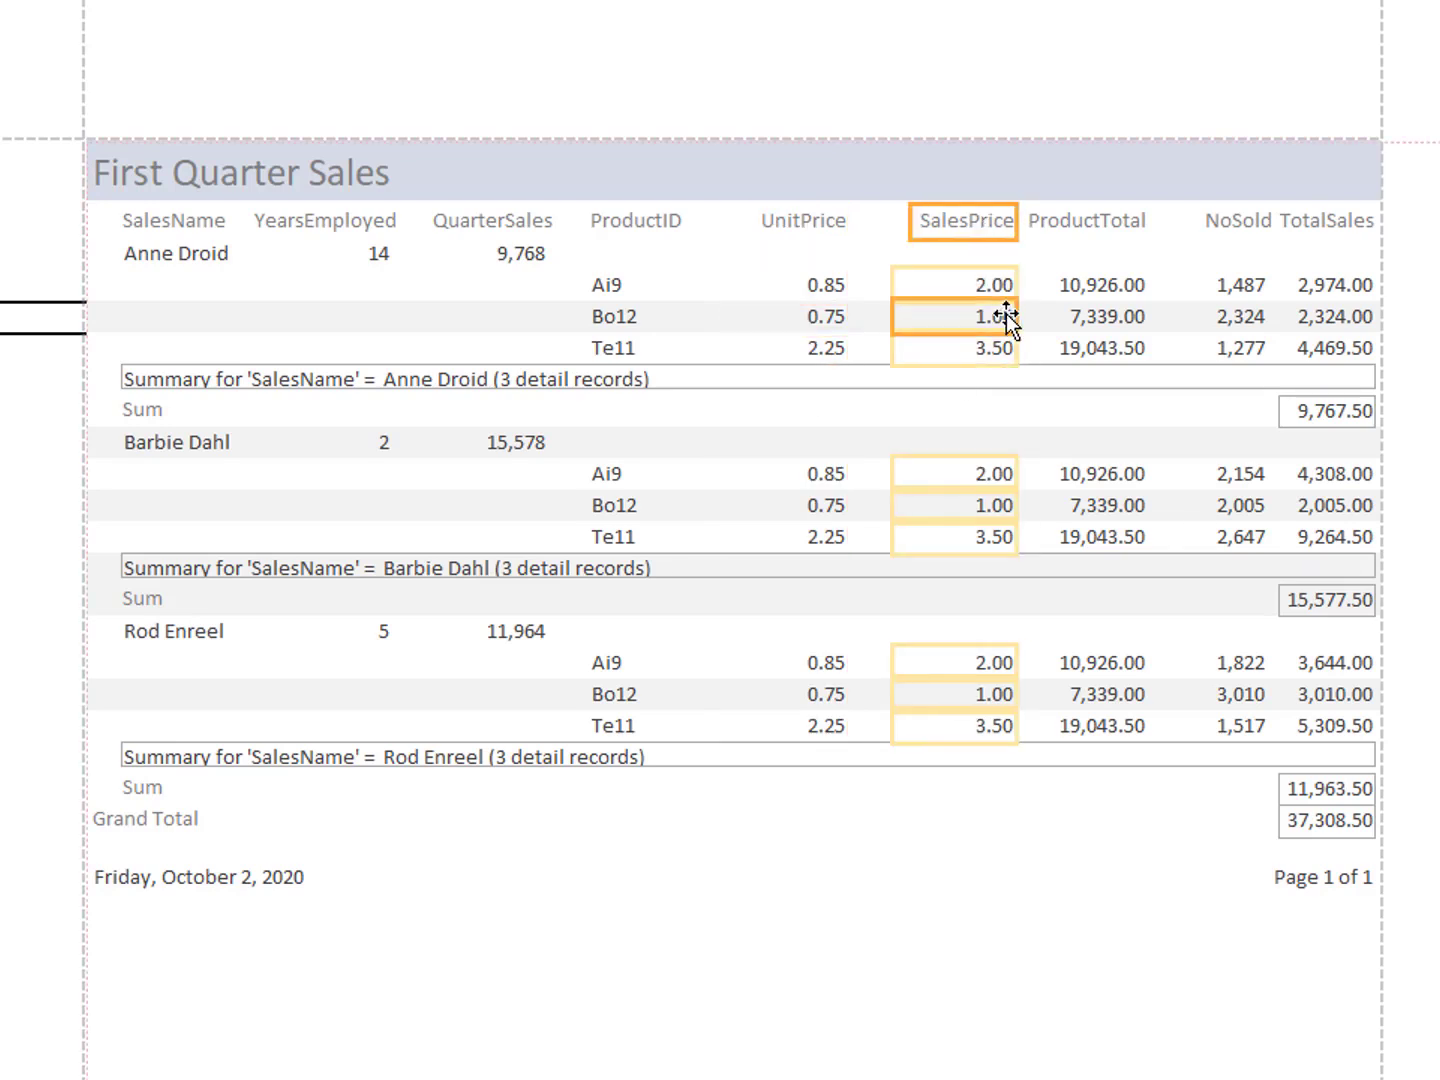
drag(1004, 317, 993, 317)
click(1040, 975)
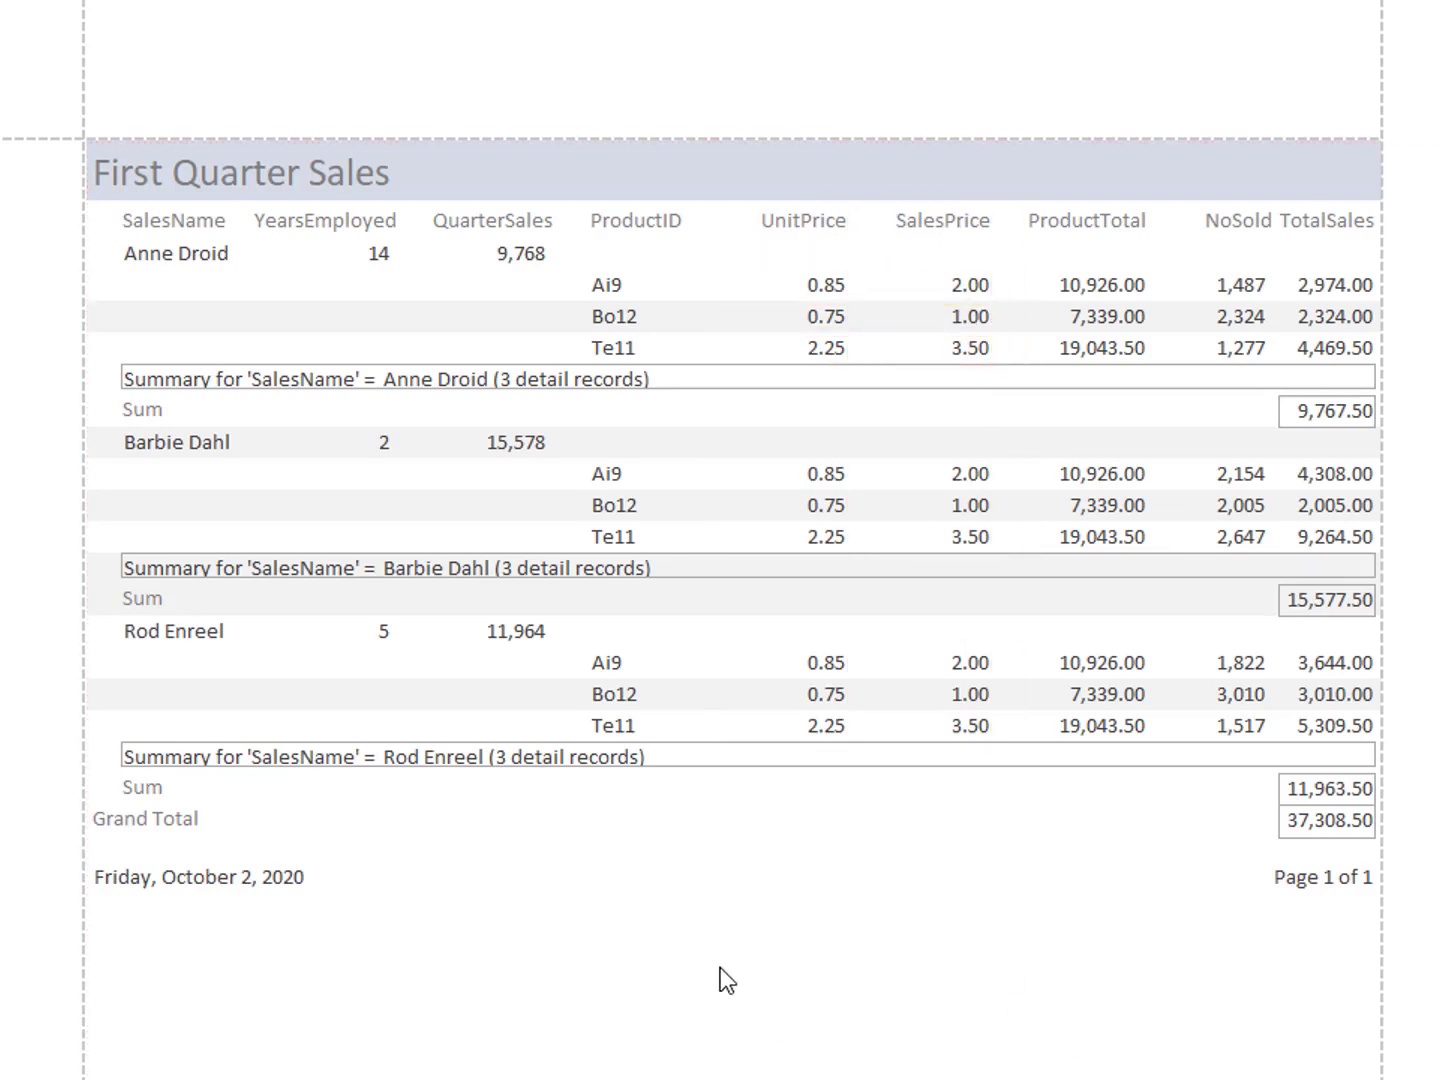
Step: Make the SalesName group summary box slightly taller so its text is not cut off
click(514, 384)
drag(709, 389, 708, 397)
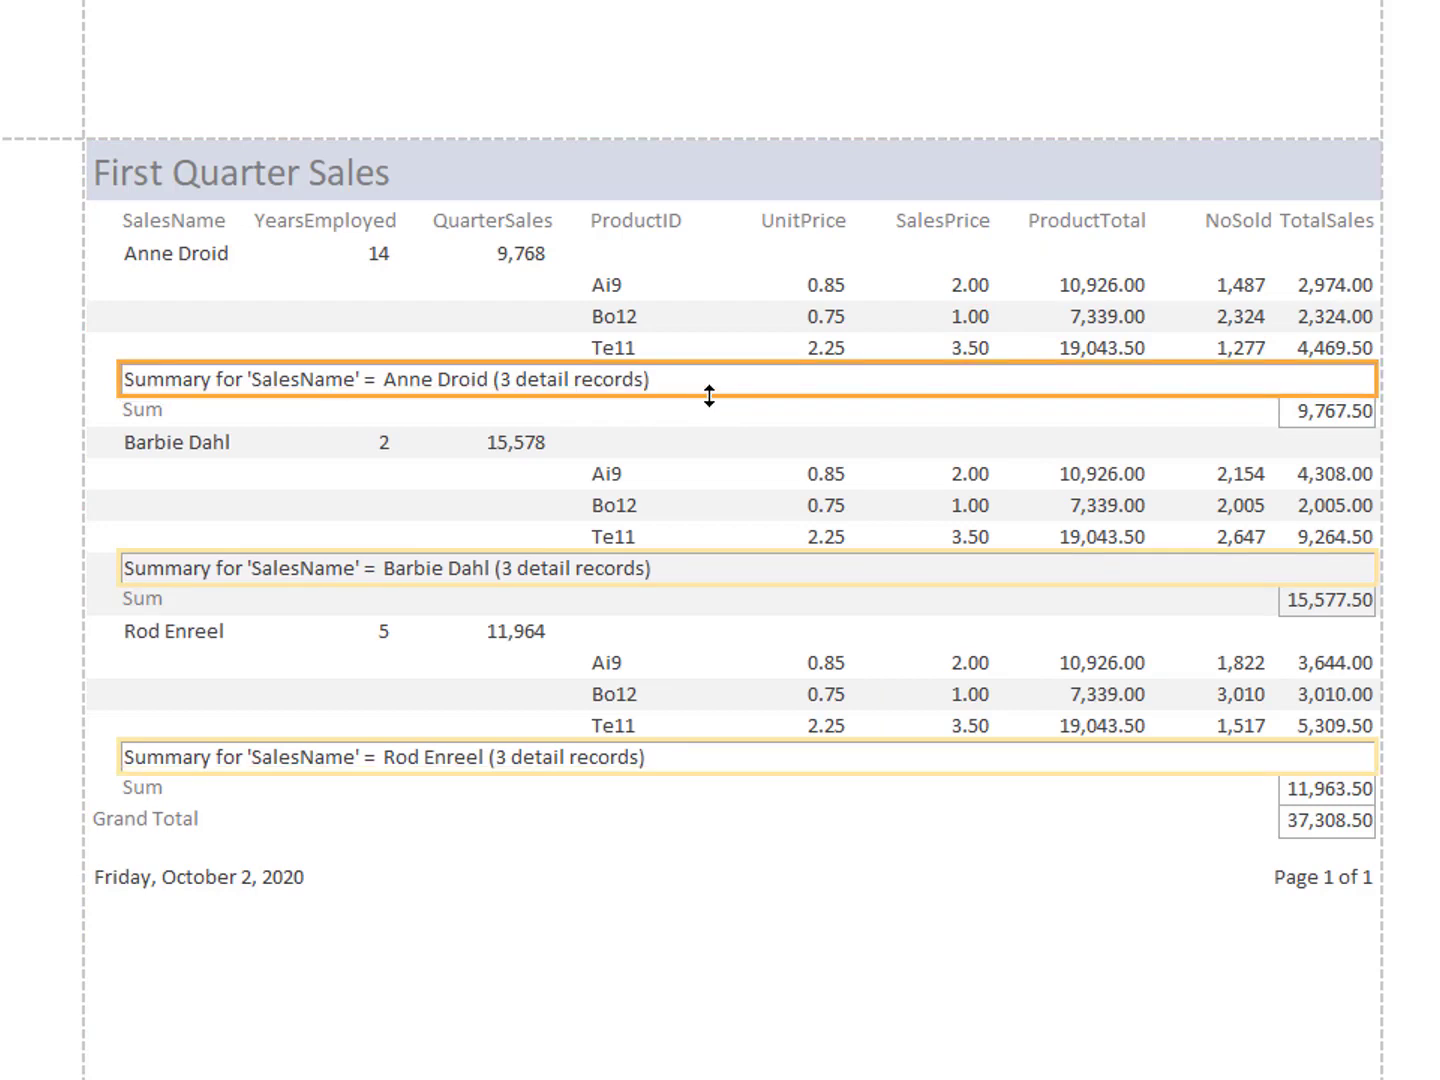
click(715, 1002)
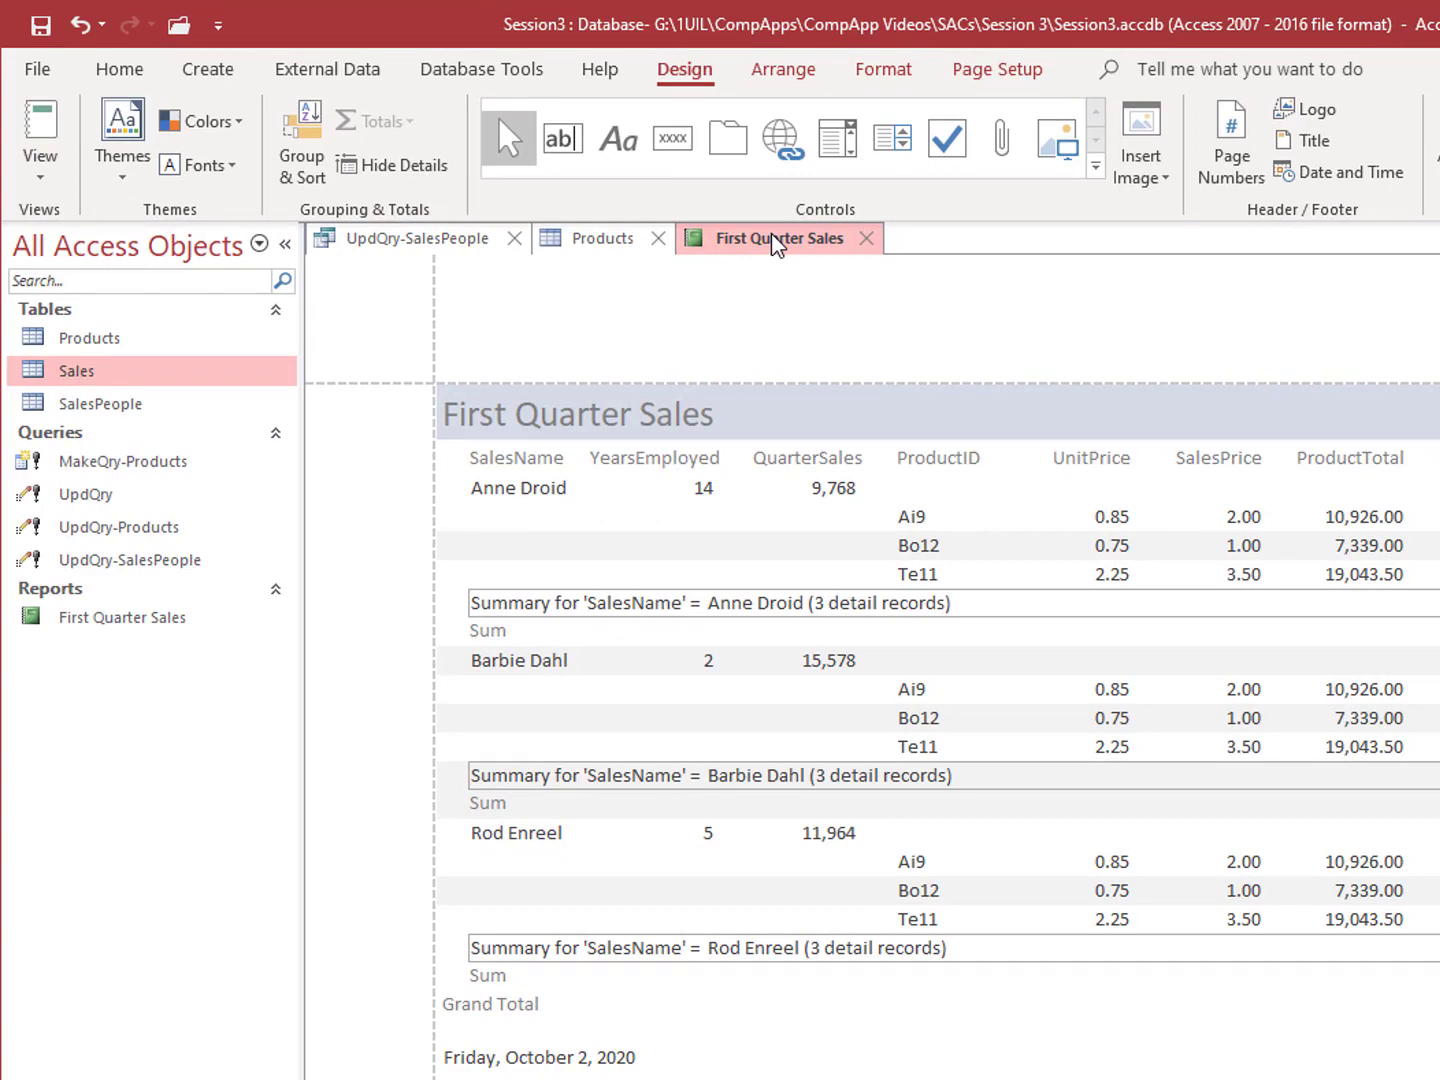
Step: In Design View, add a label about 1.25 inches wide reading (99999)-Session3-1 at the right end of the report header
right_click(776, 244)
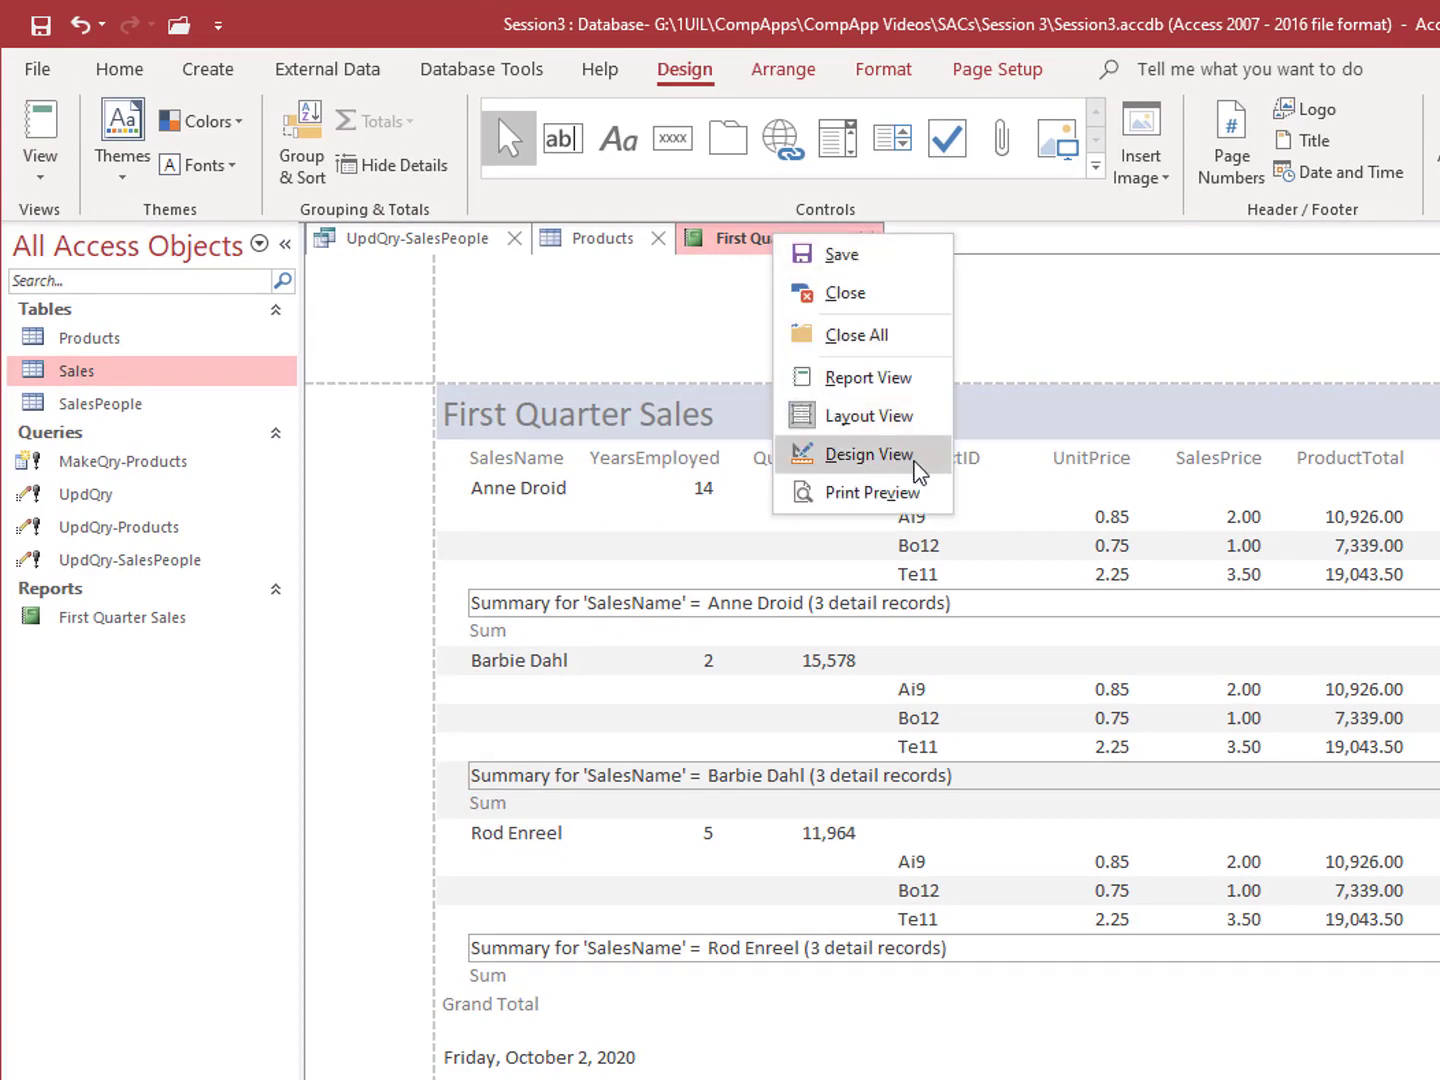
click(869, 455)
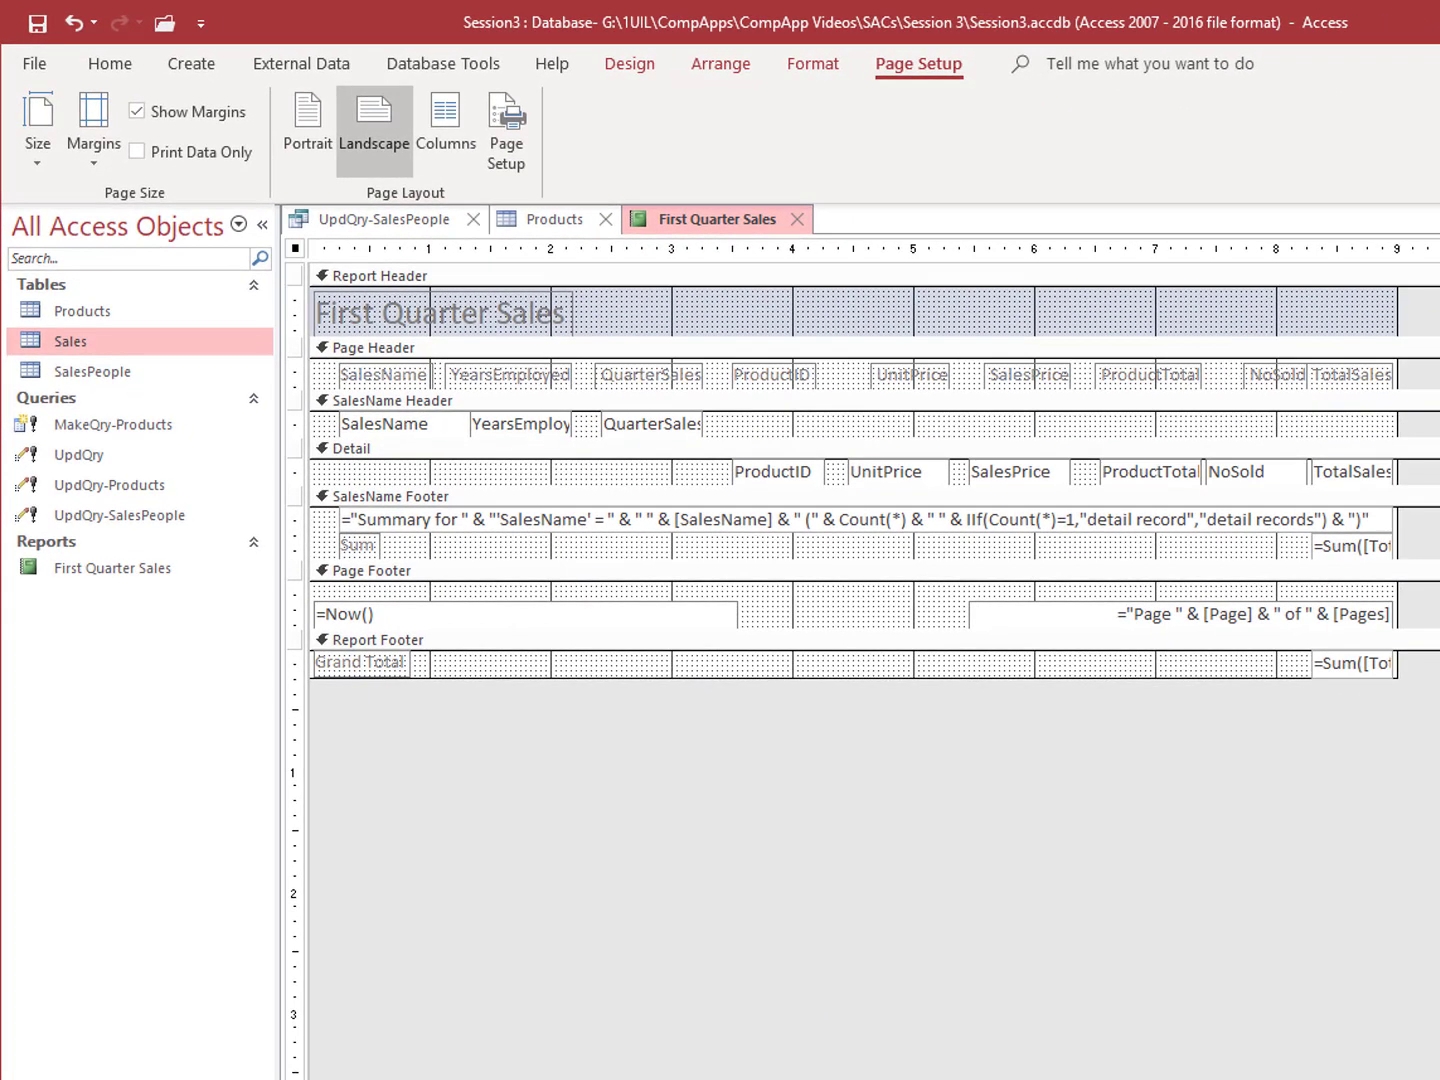
click(641, 63)
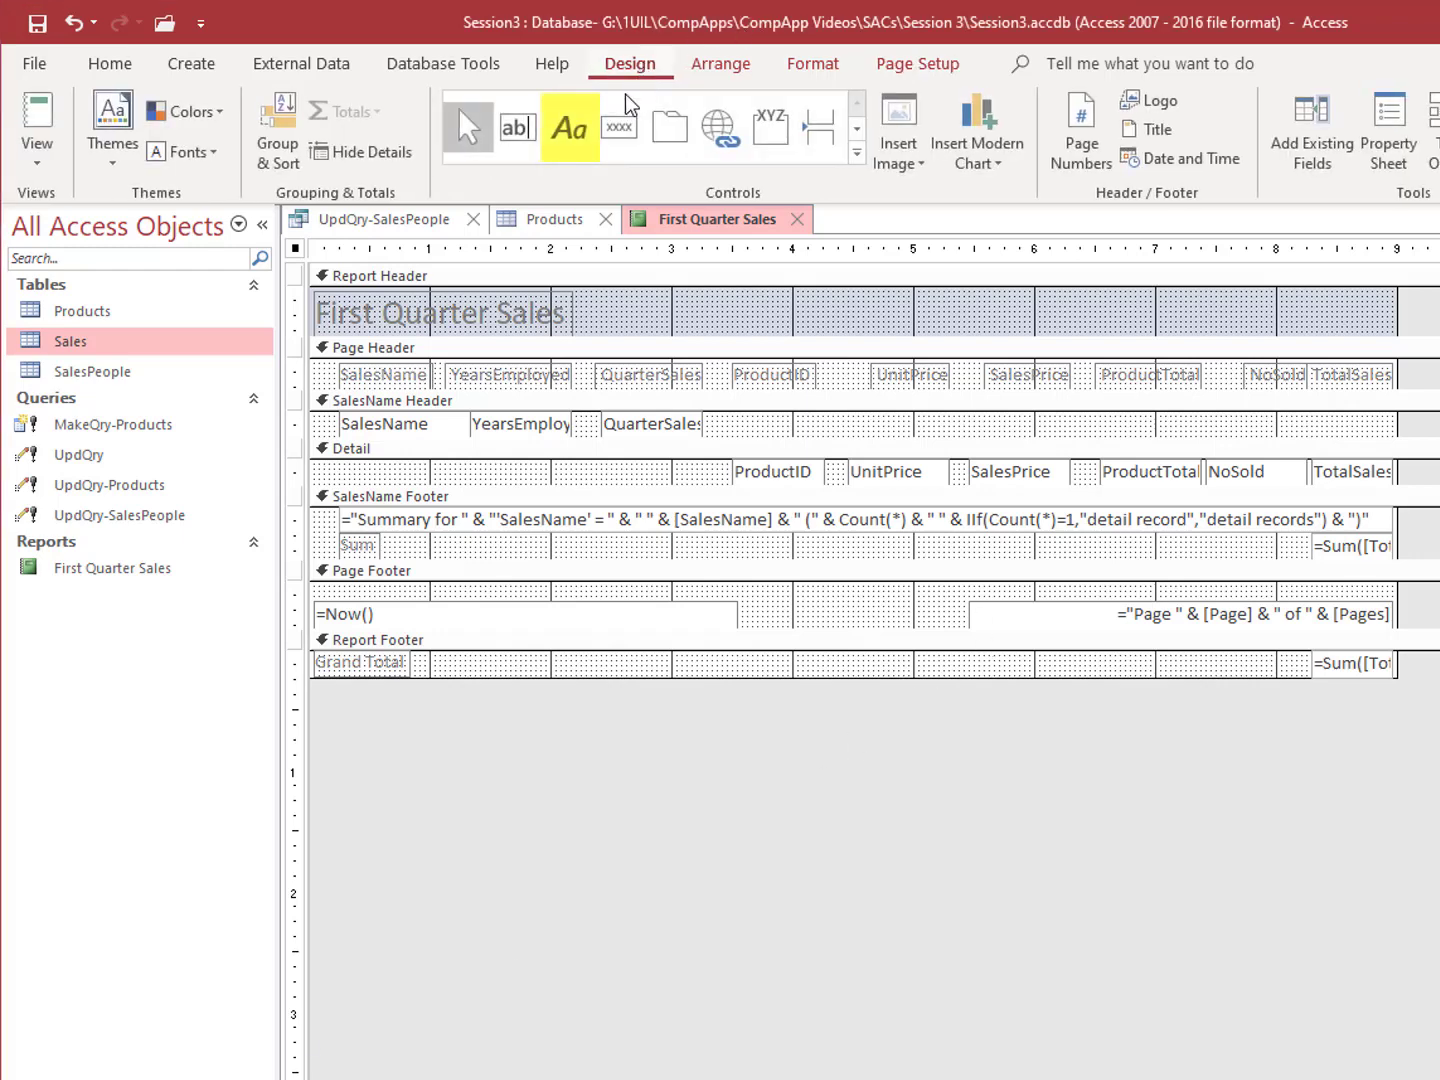
click(571, 136)
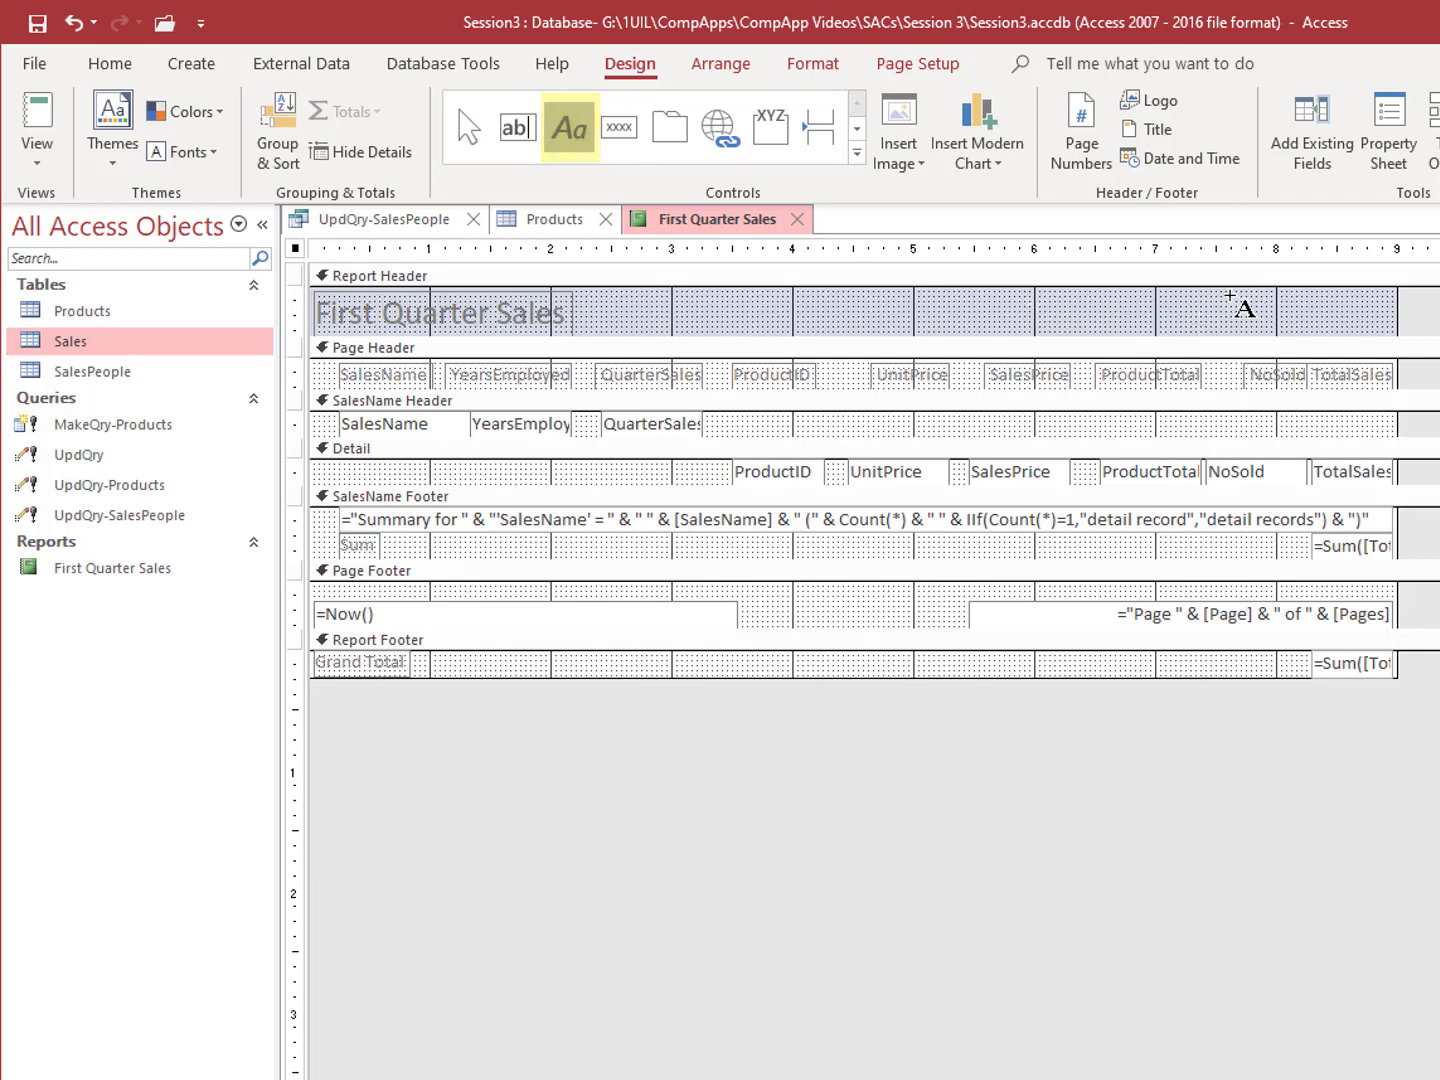
drag(1230, 296, 1383, 325)
text(()
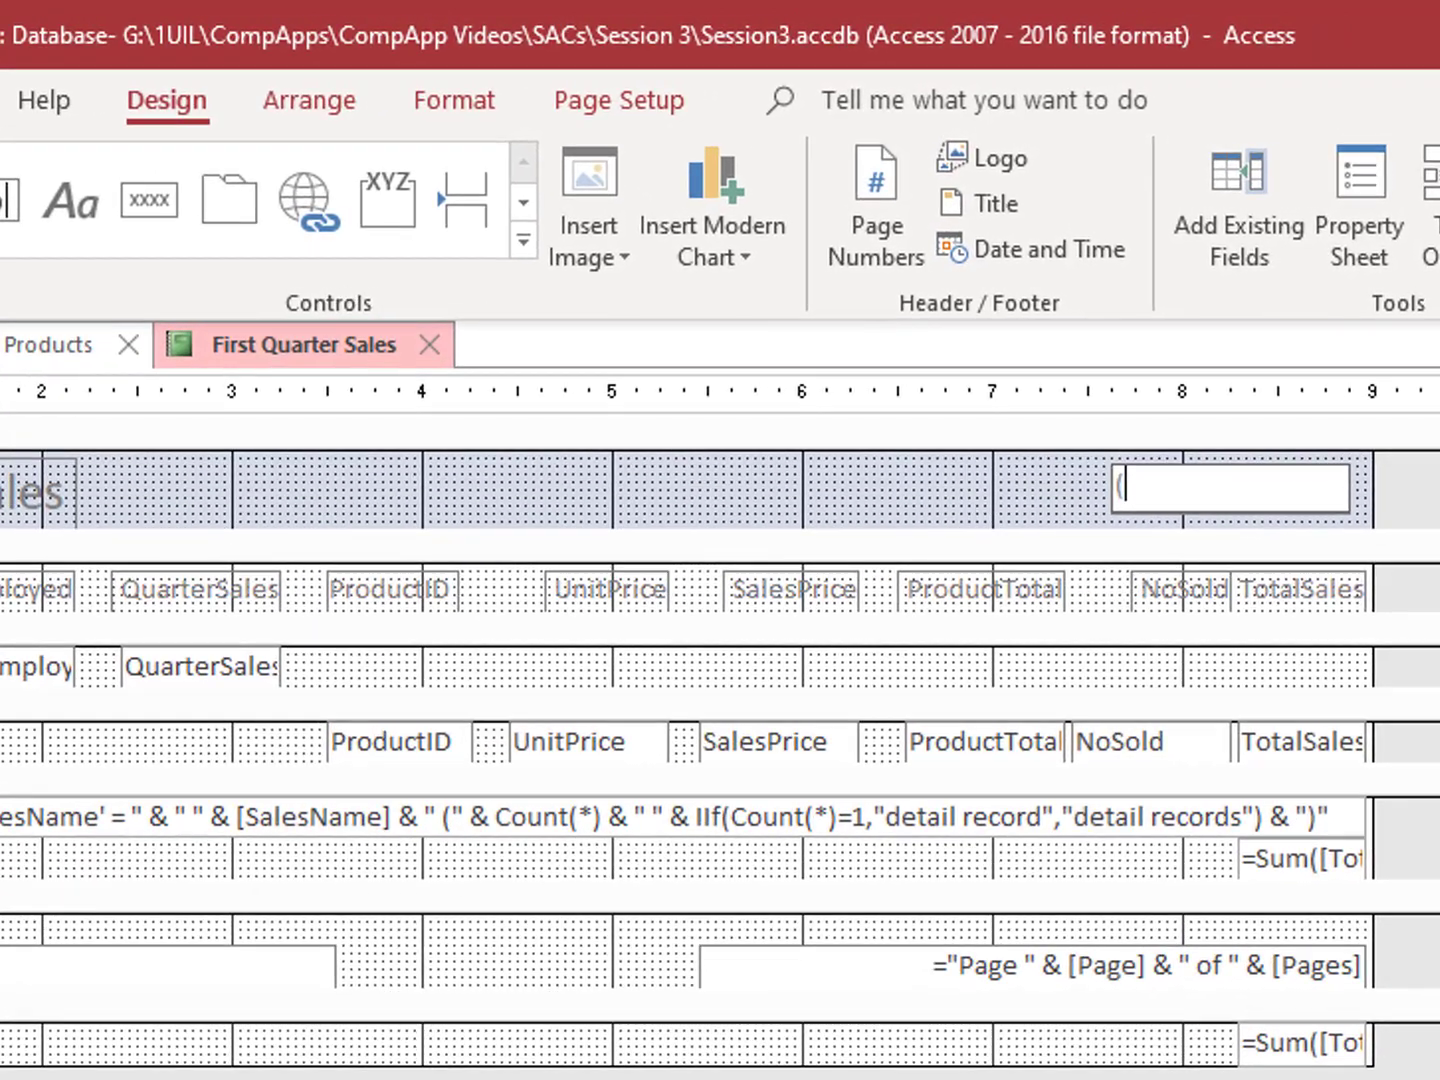
text(99999))
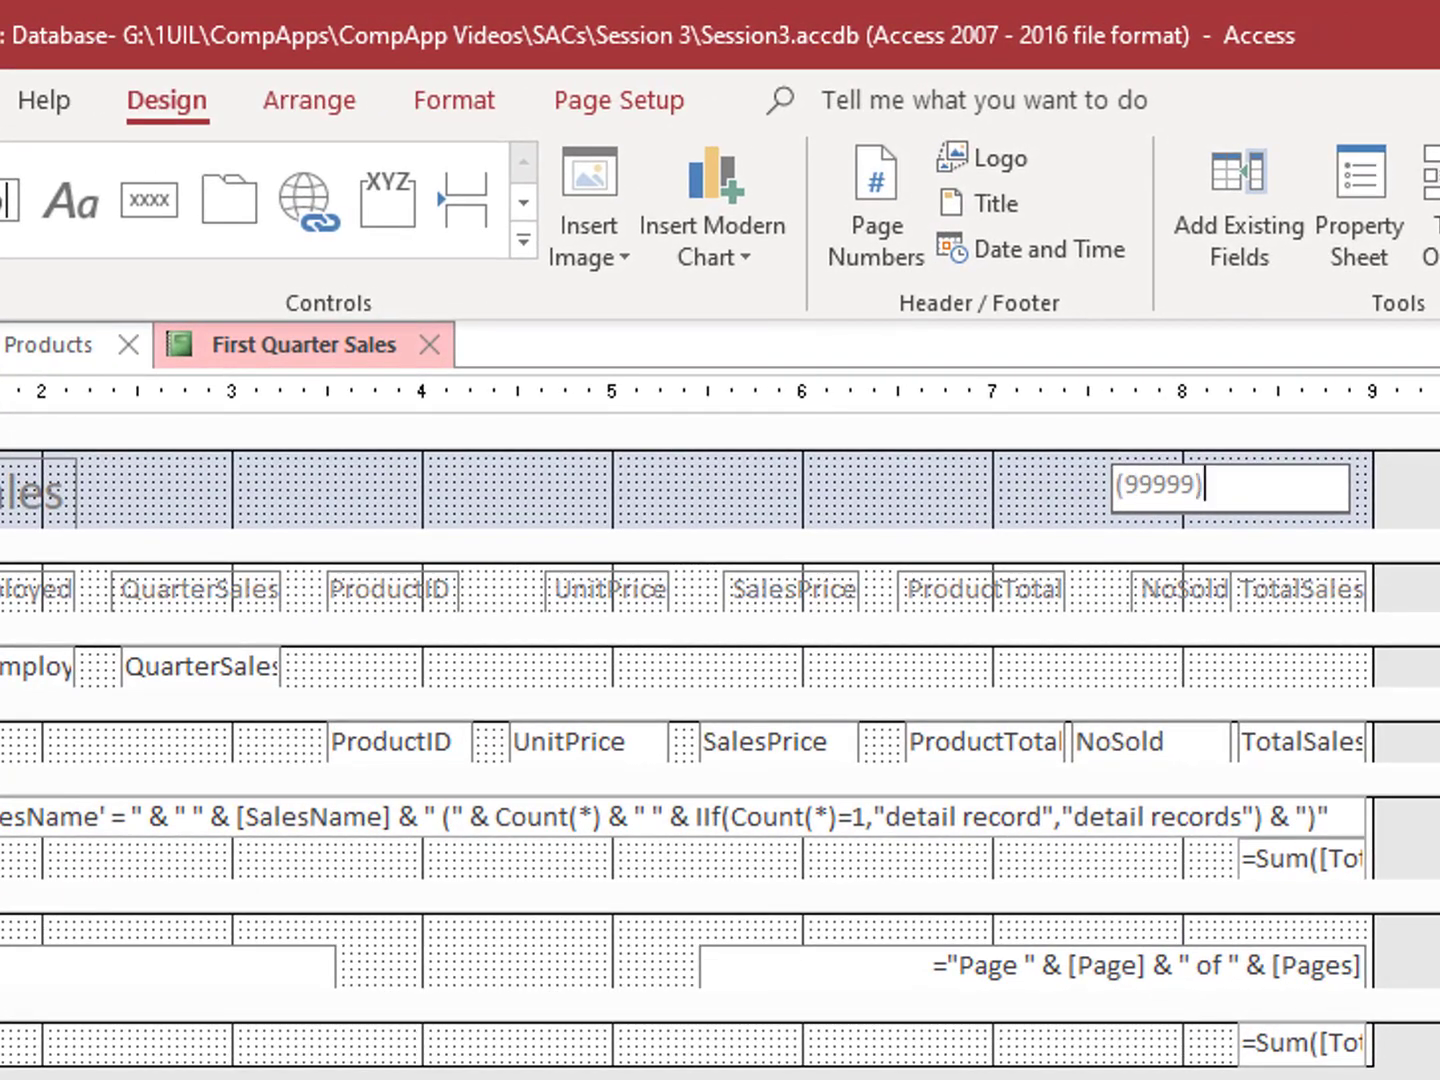
text(-Session)
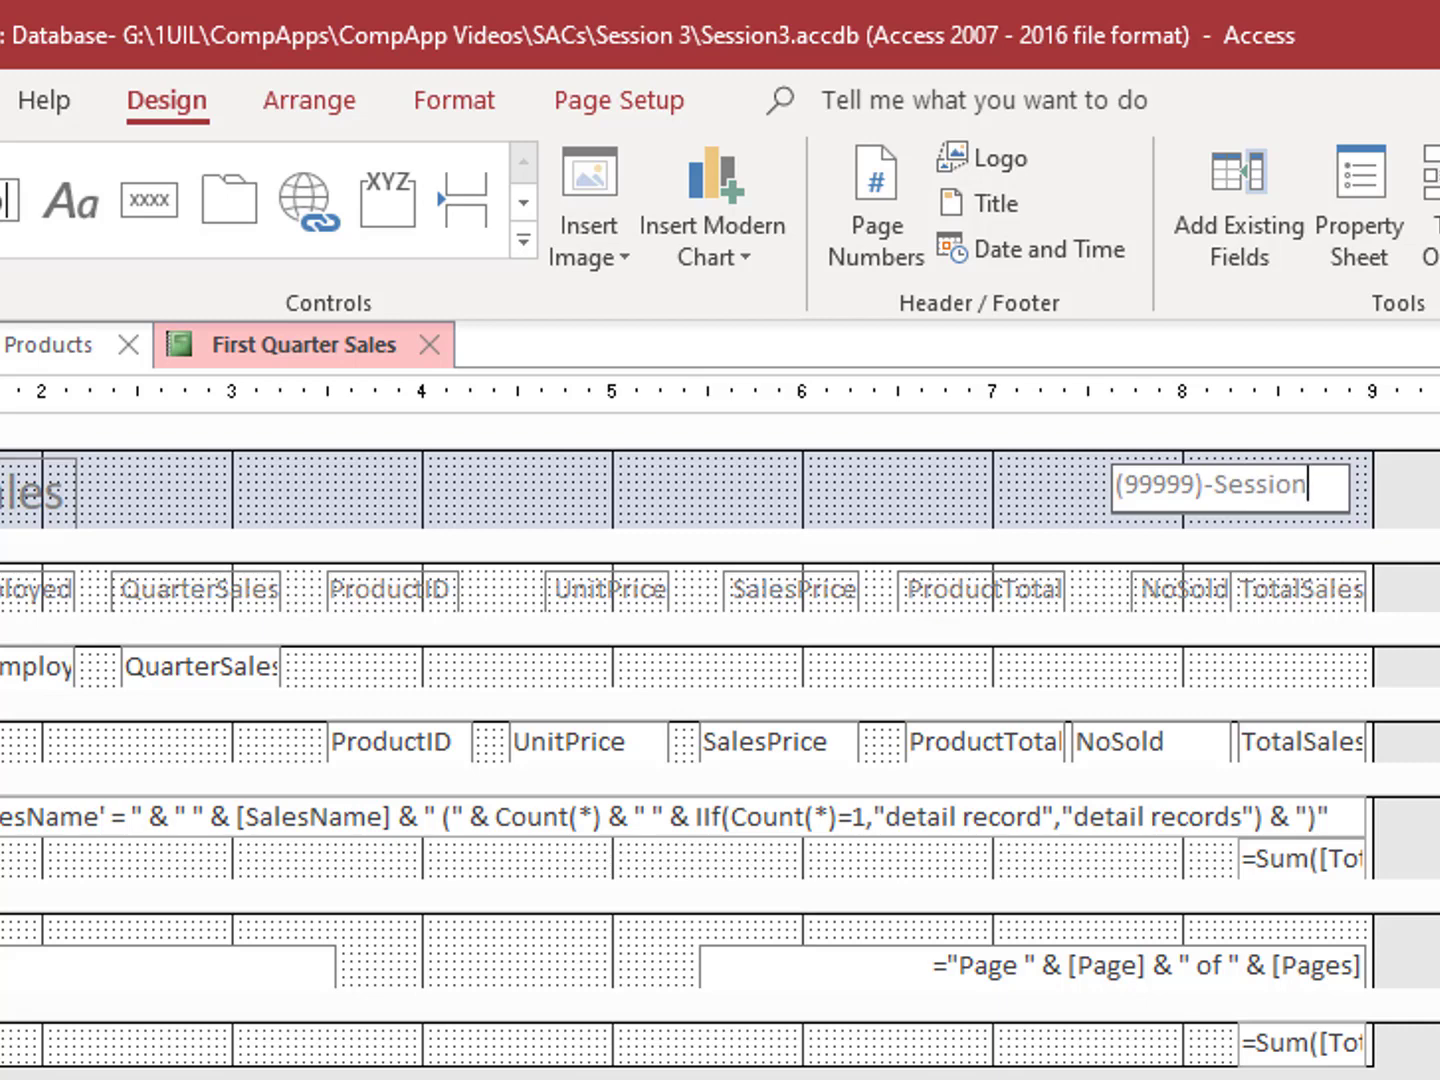
text(3-1)
click(1306, 485)
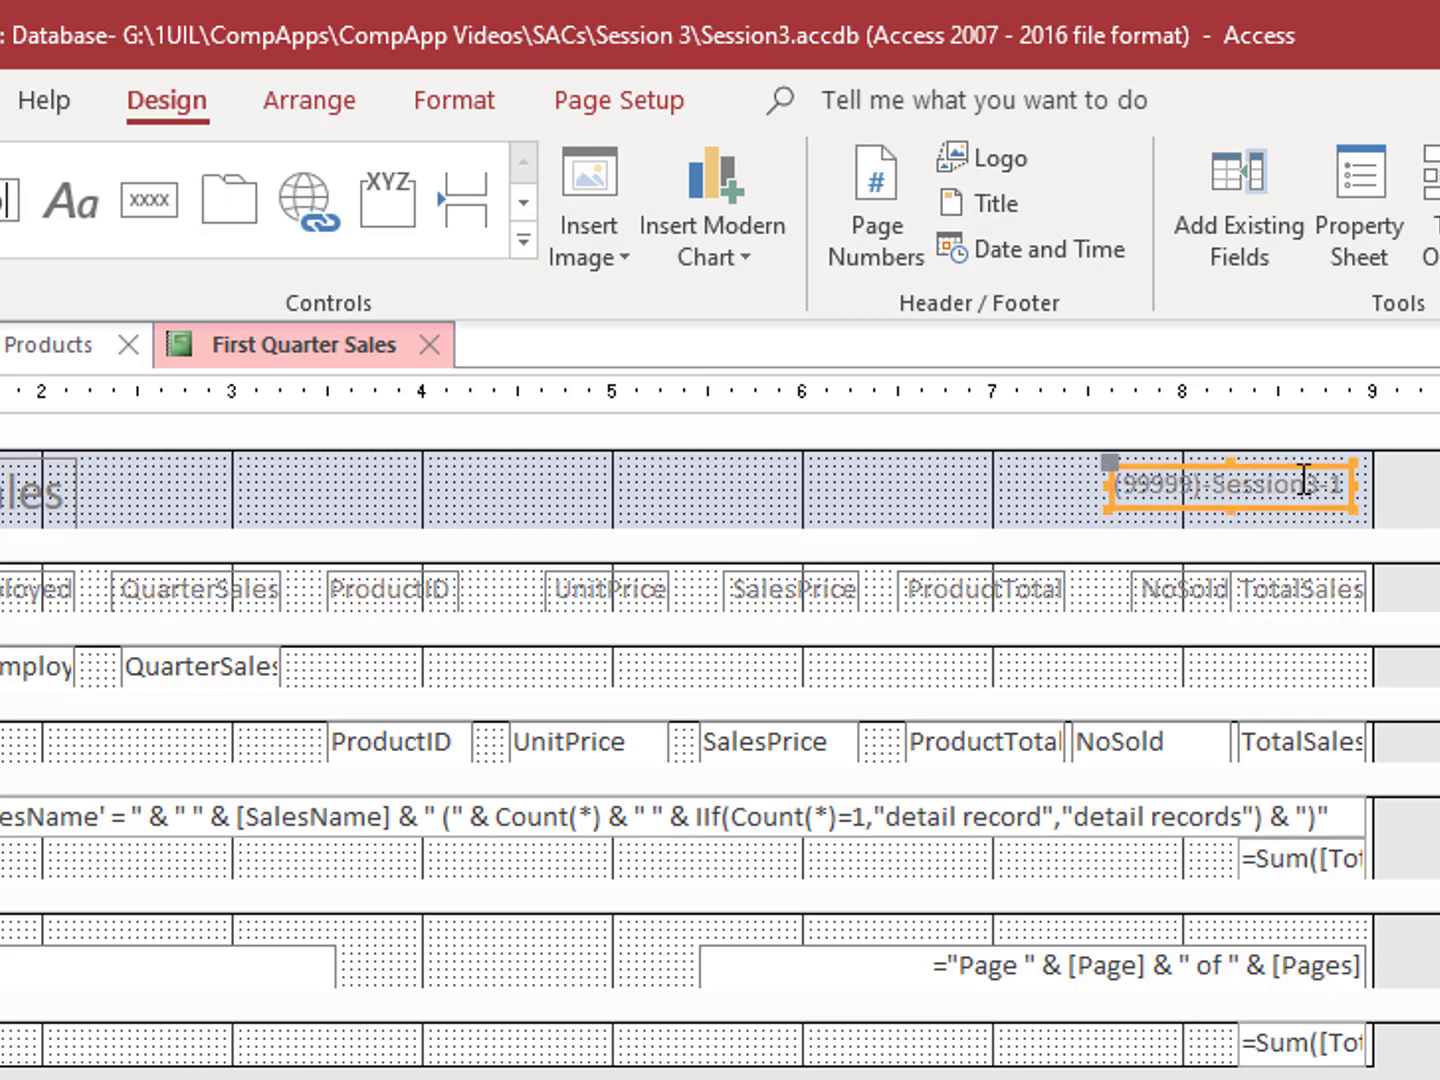
Step: Nudge the new header label up and right, and align its right edge with the page number box in the page footer
key(Up)
key(Right)
key(Right)
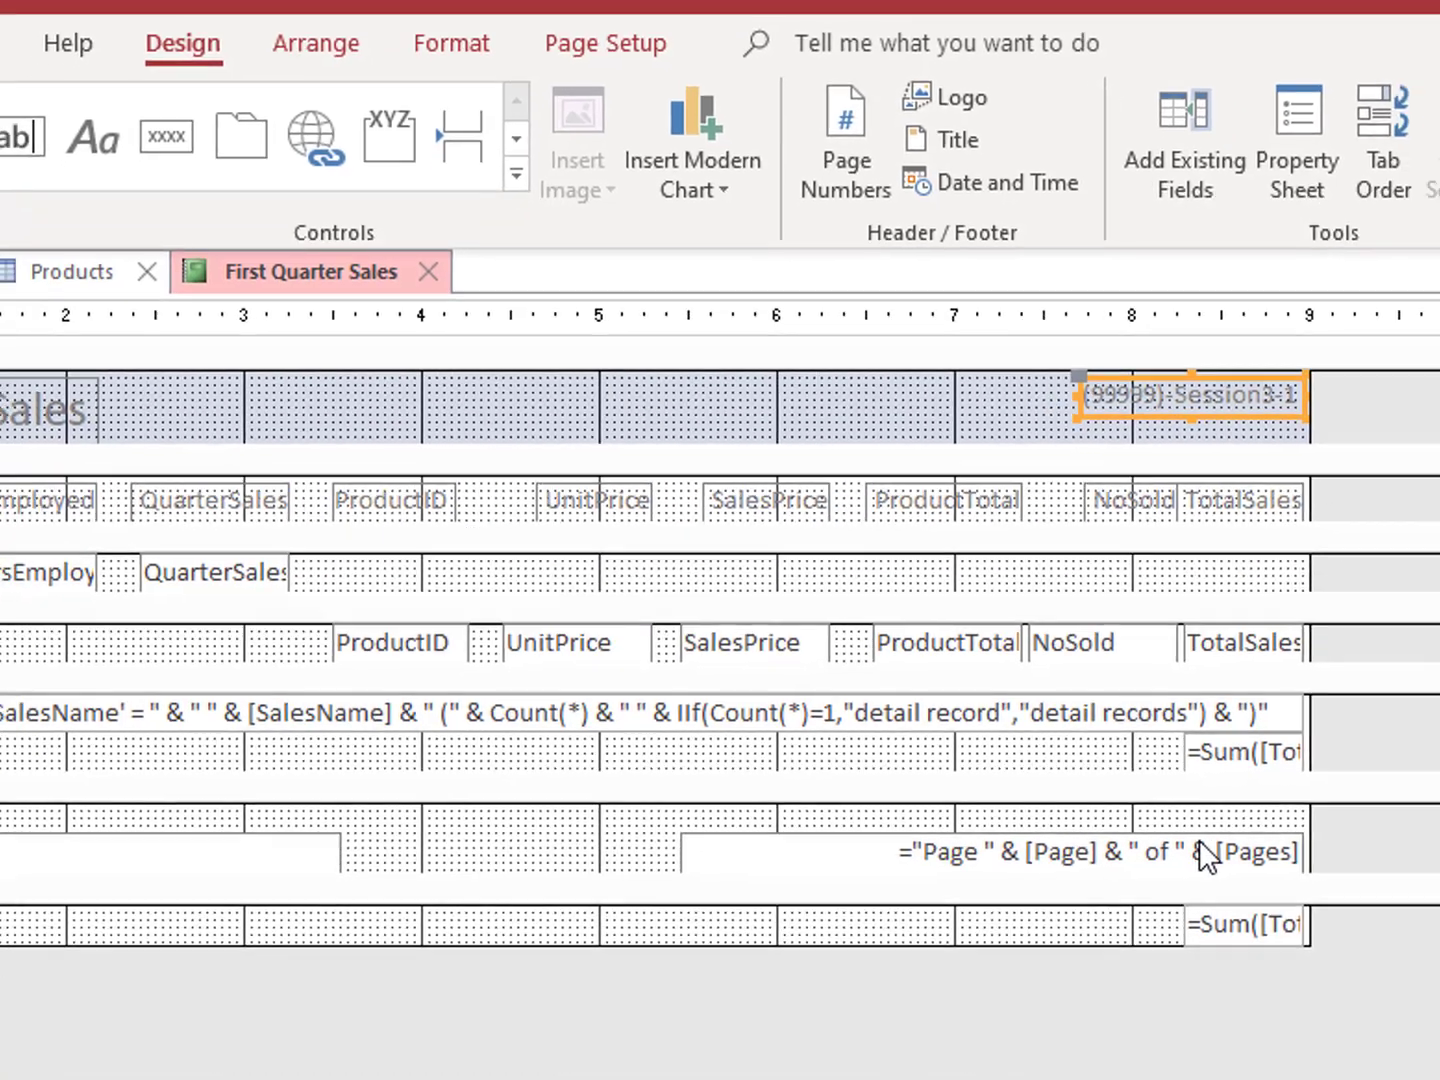
click(1255, 965)
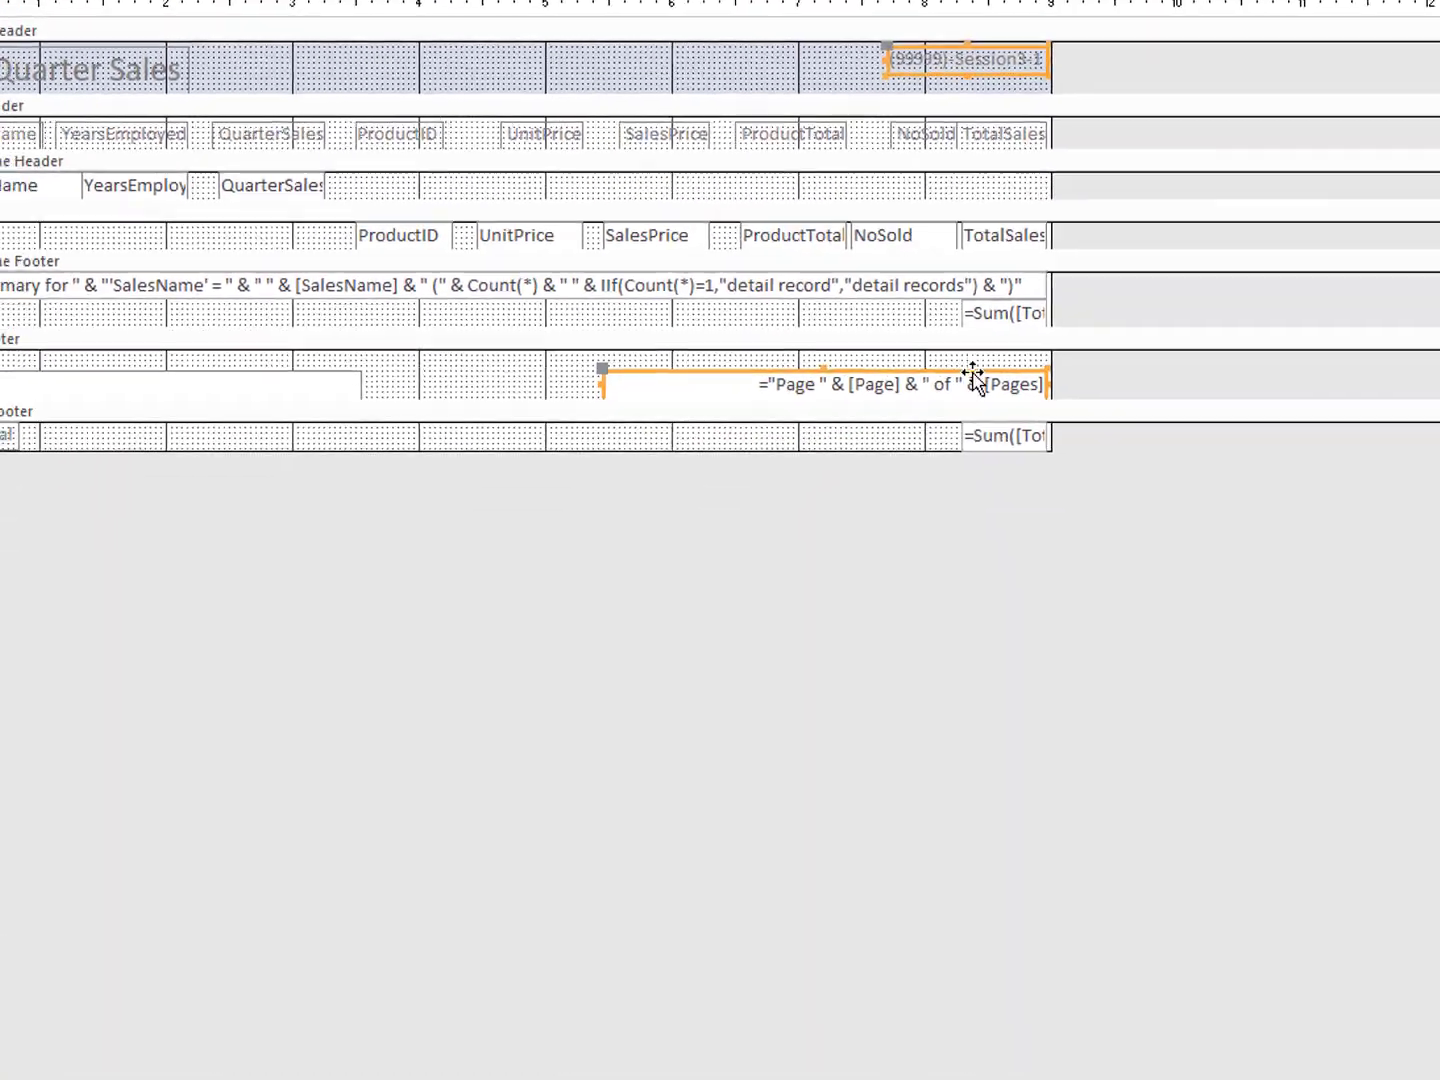
right_click(973, 374)
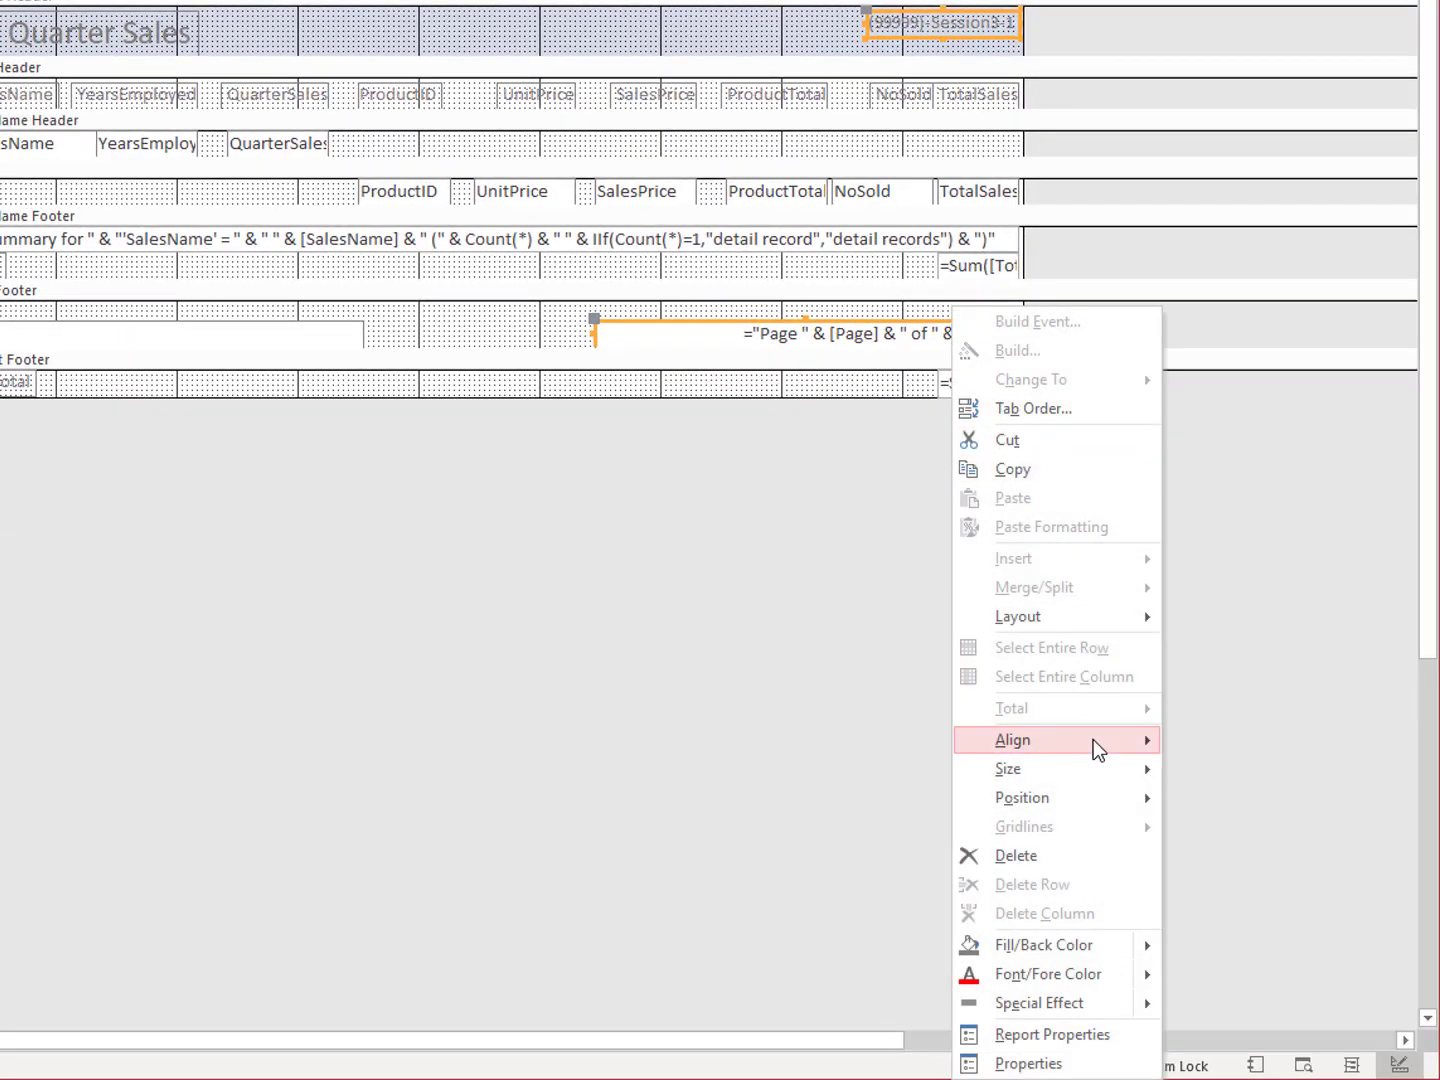
mouse_move(1093, 740)
click(1237, 773)
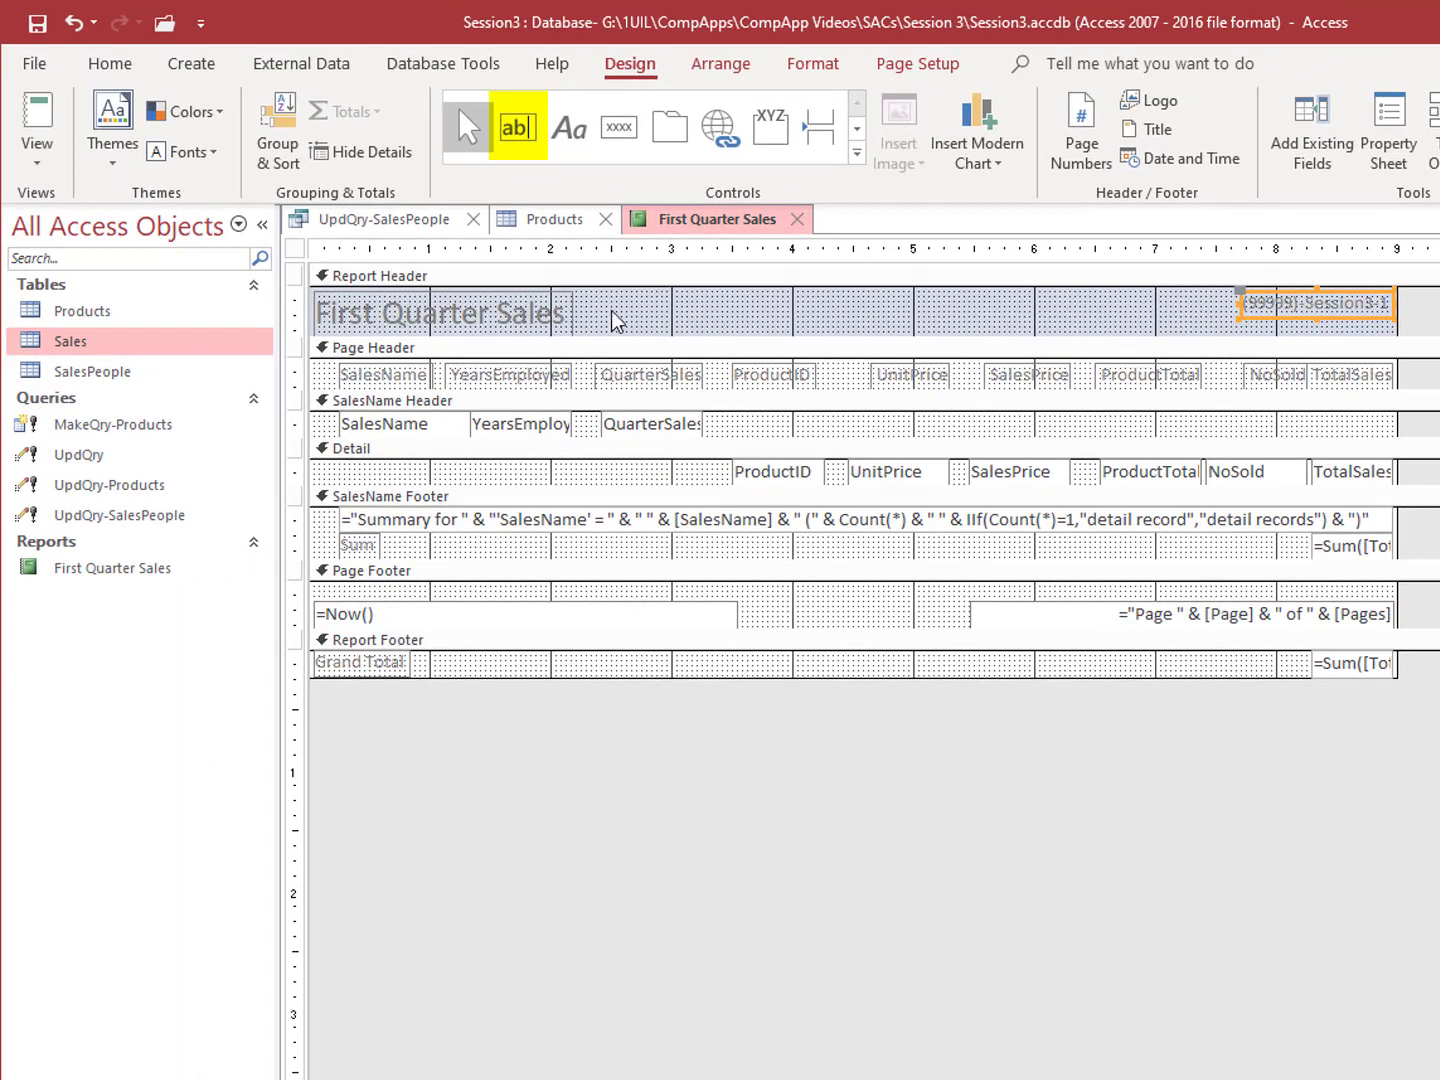
Step: Align the top of the (99999)-Session3-1 label with the top of the report title
click(268, 127)
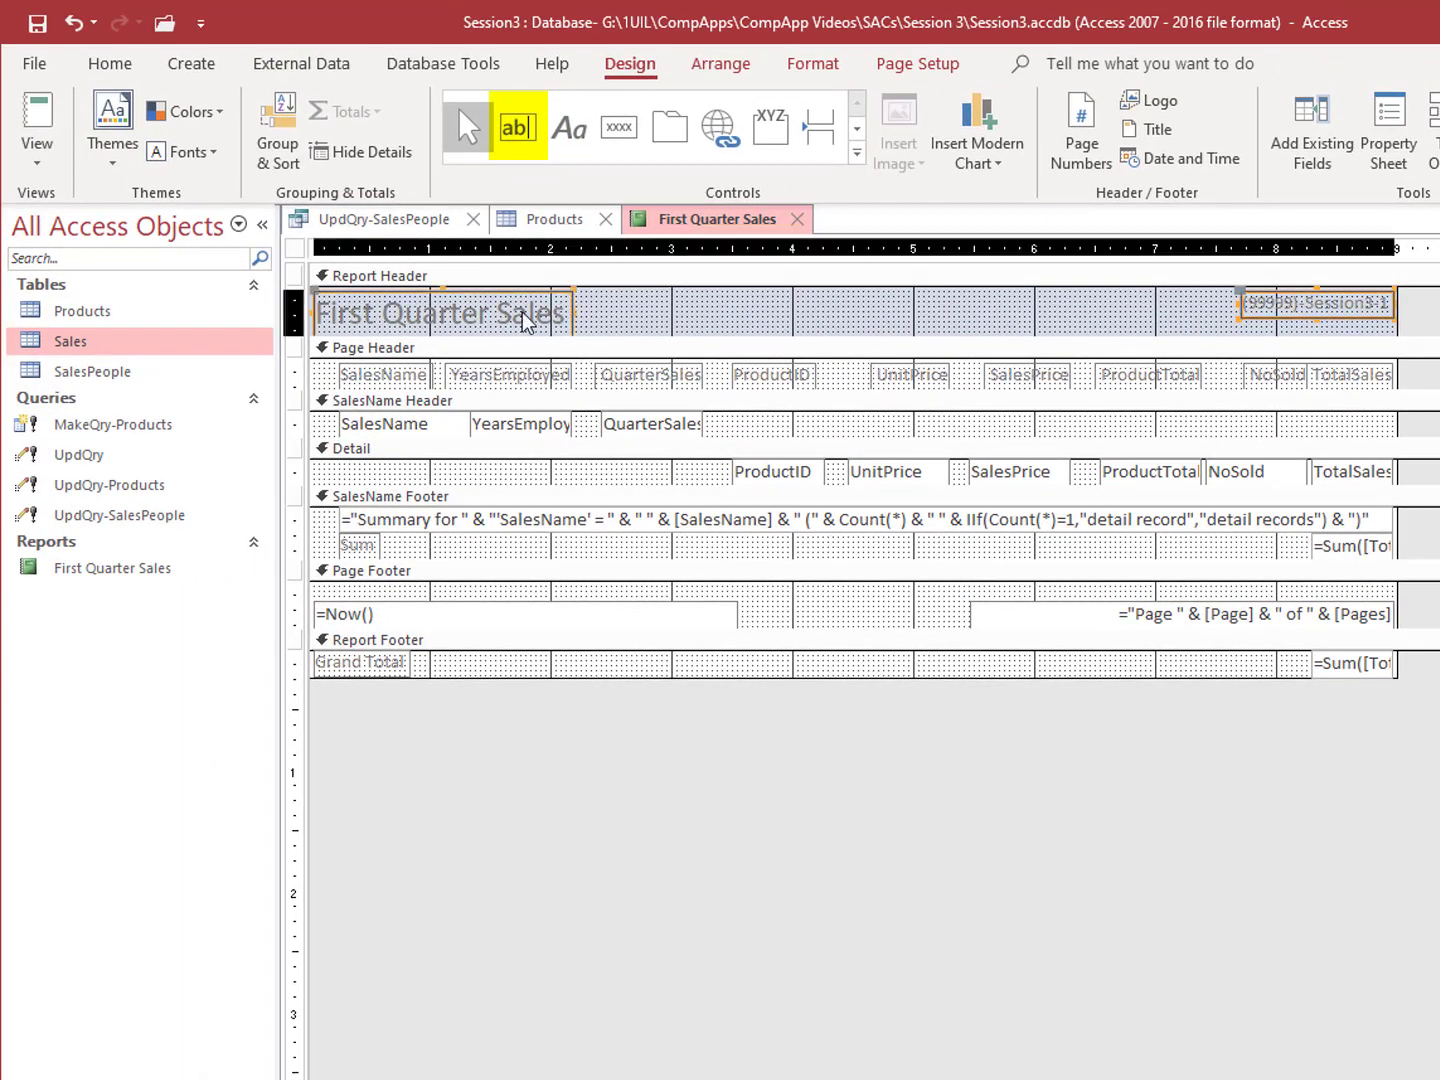
right_click(547, 313)
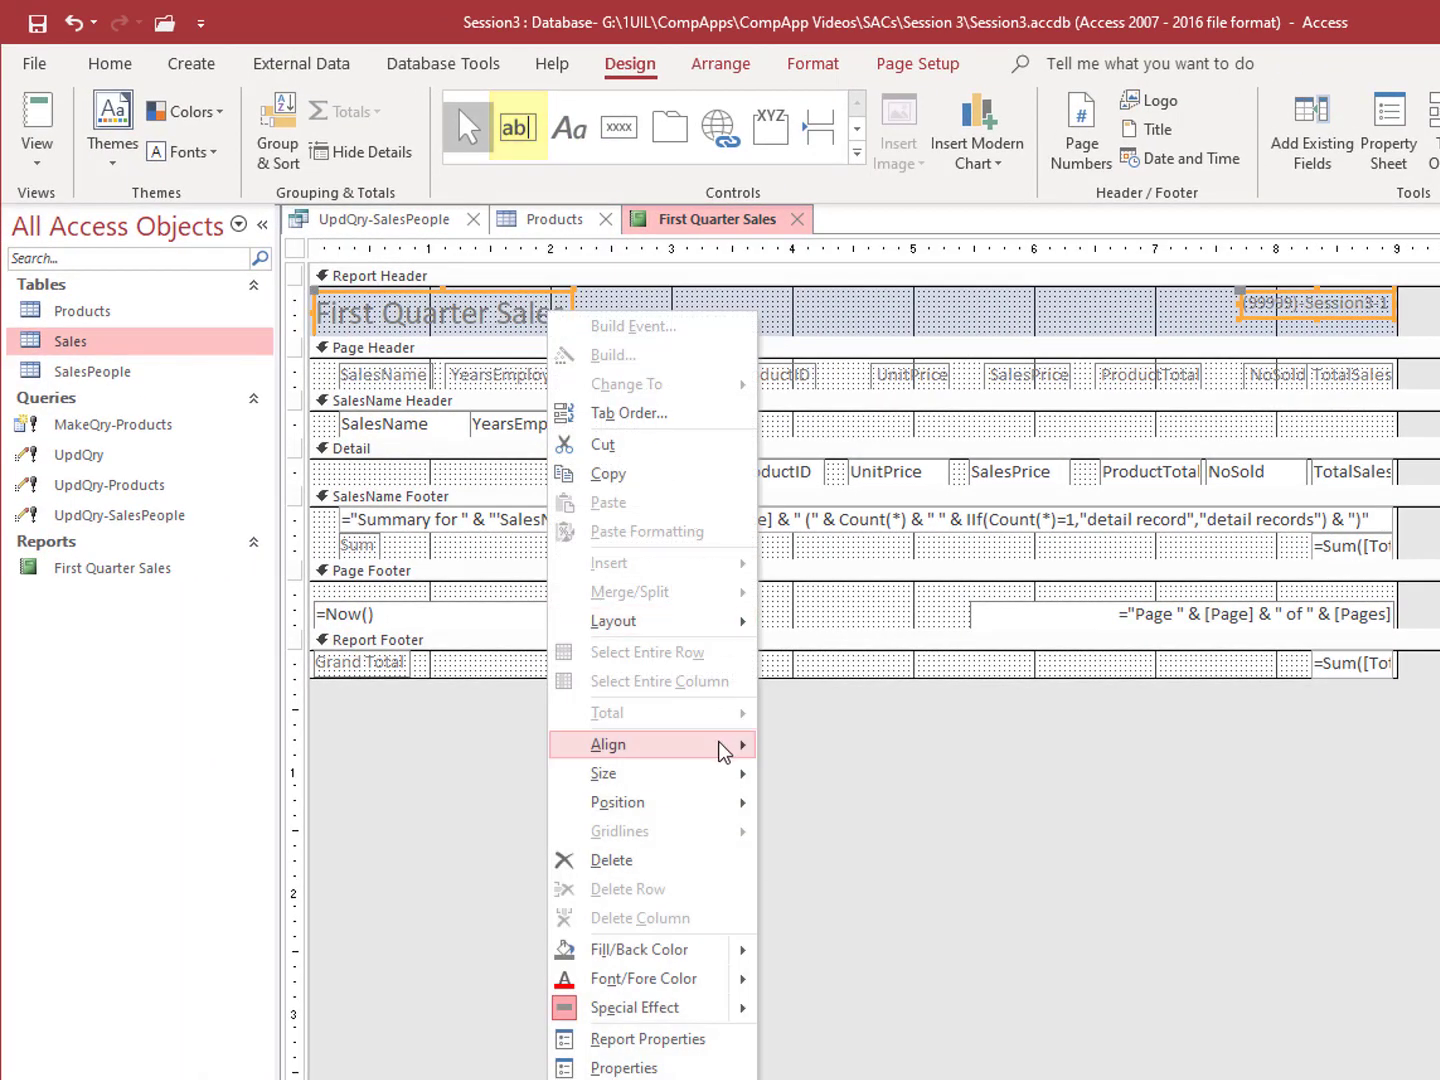
mouse_move(724, 752)
click(813, 808)
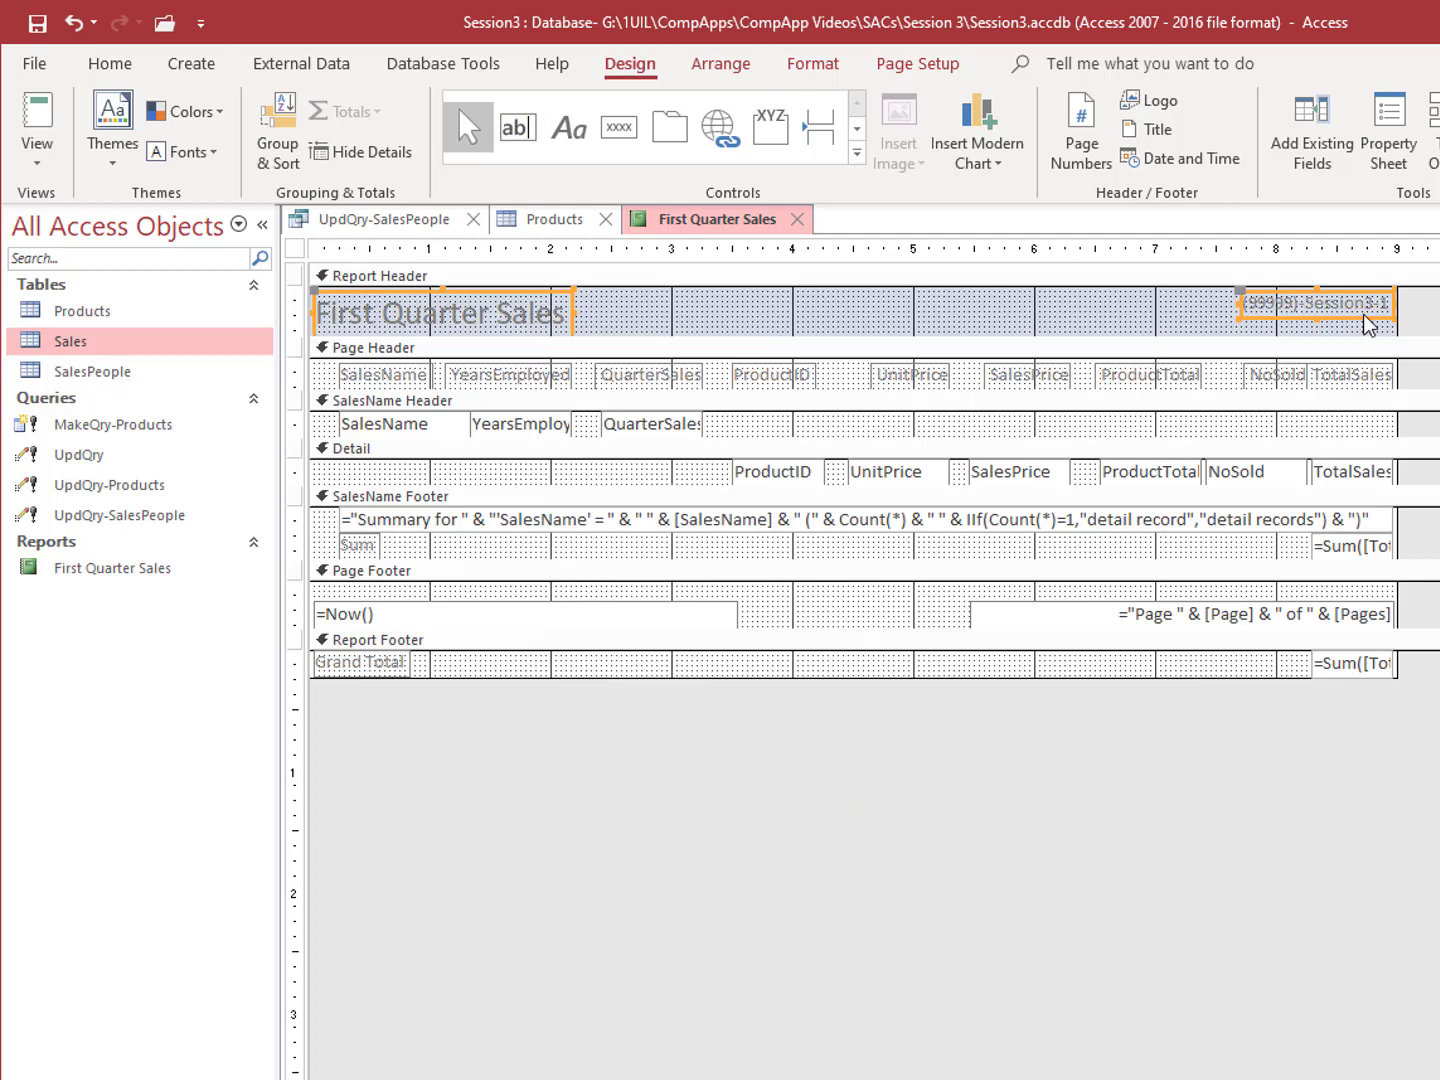
click(1419, 329)
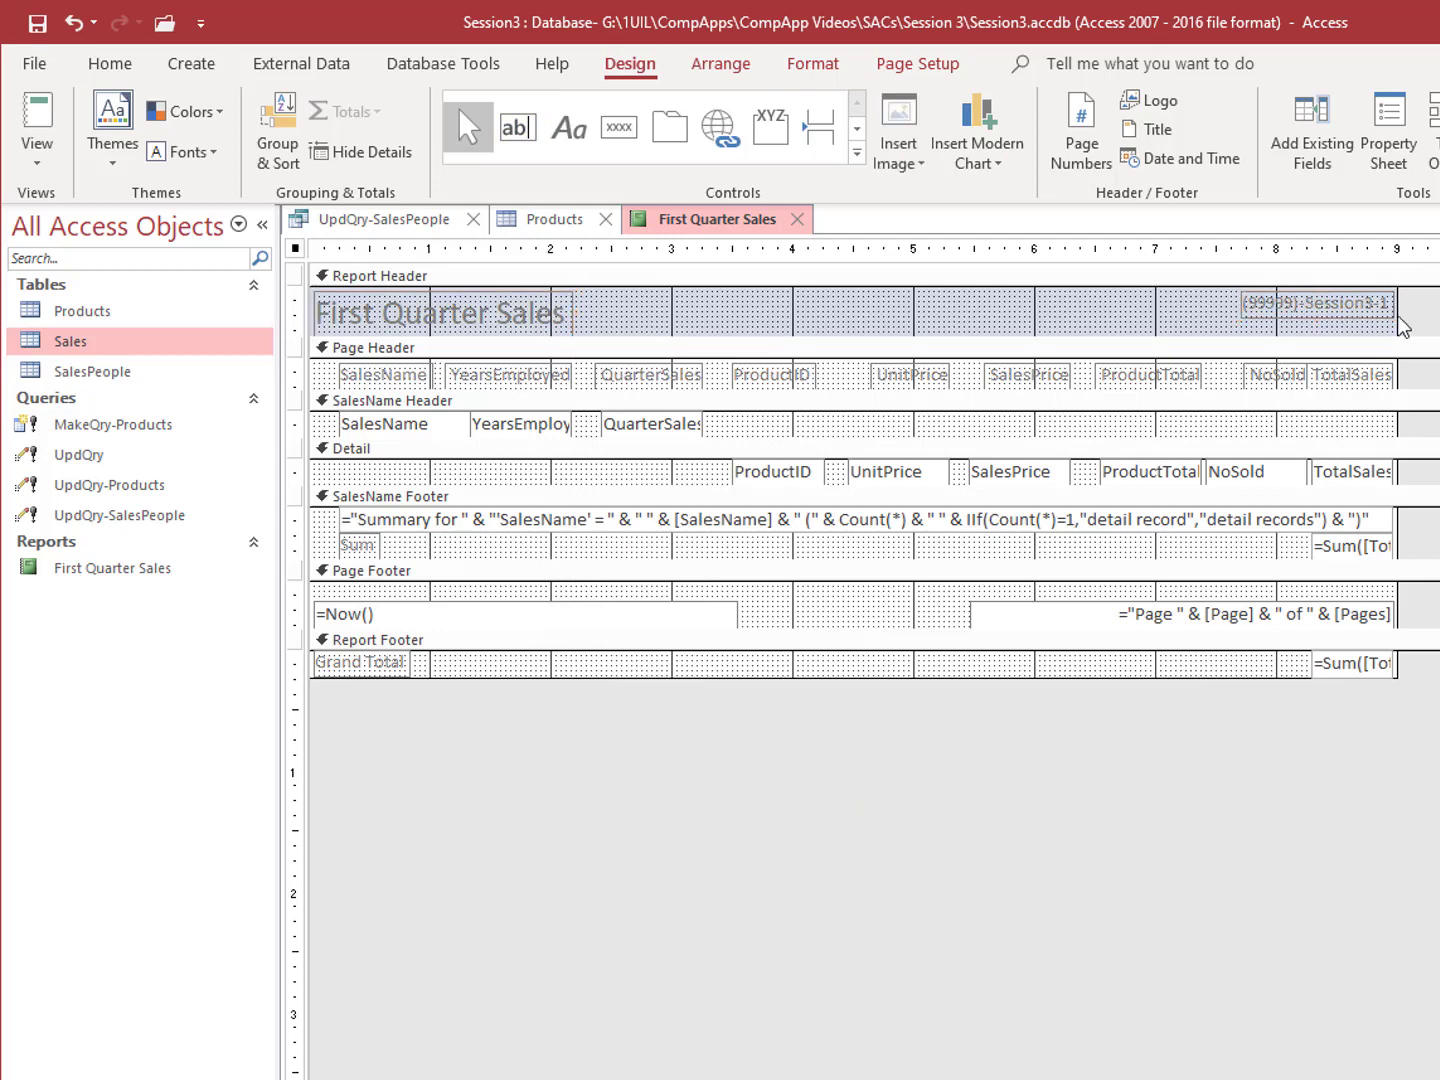
Step: Right-align the text inside the (99999)-Session3-1 label in the report header
click(1366, 312)
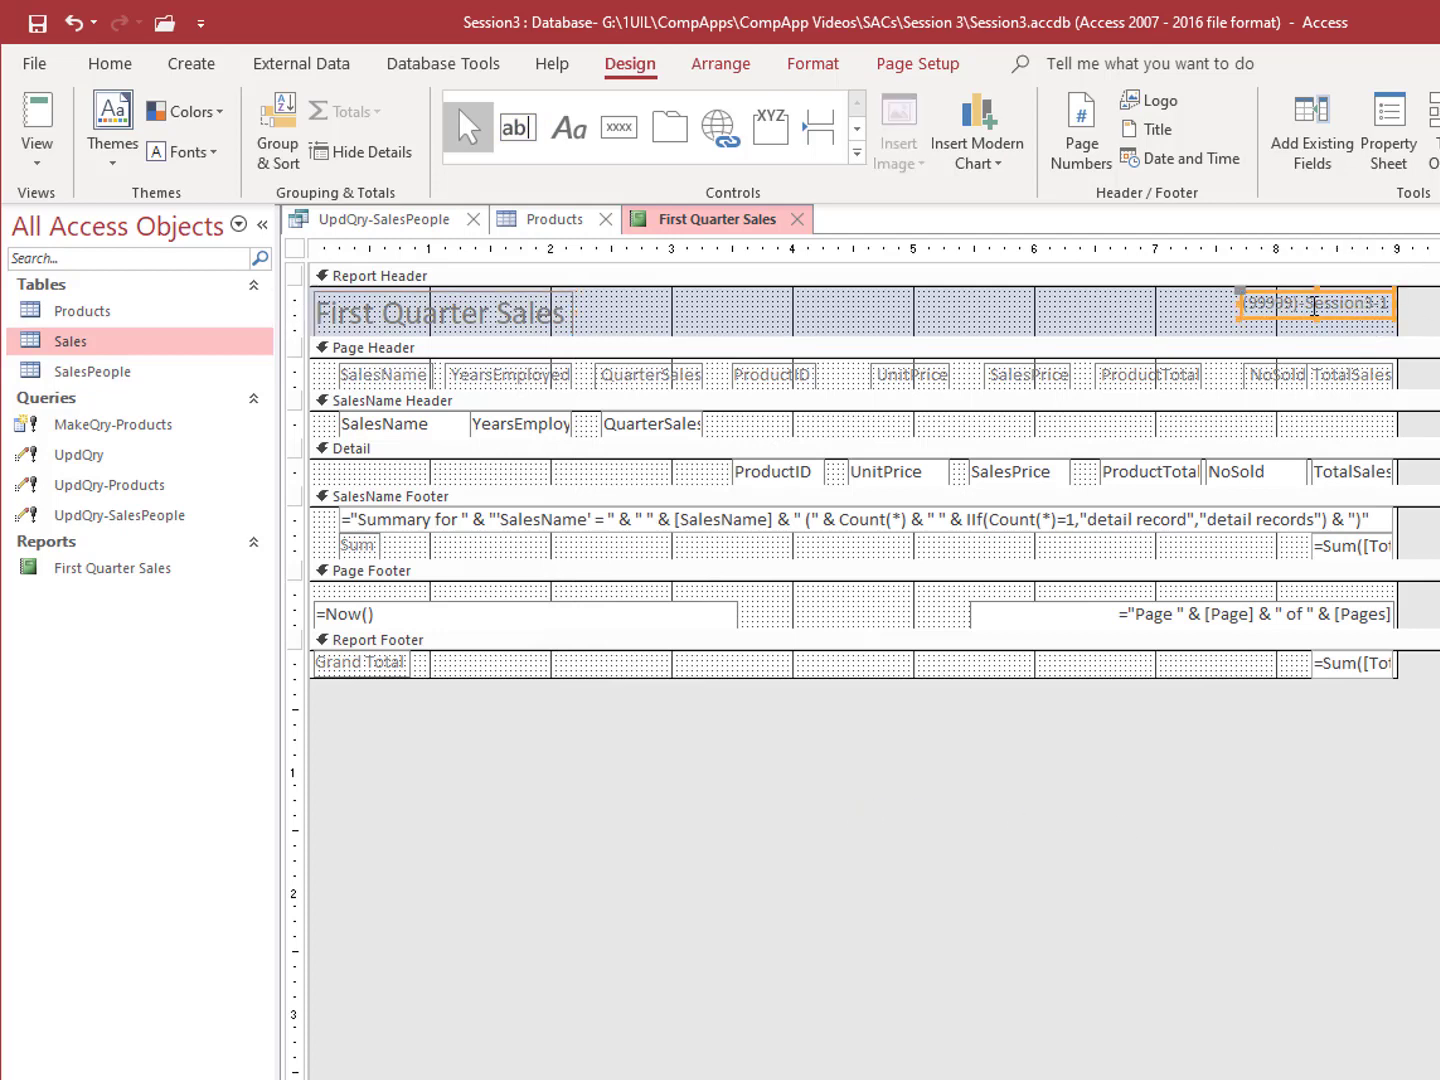
click(813, 64)
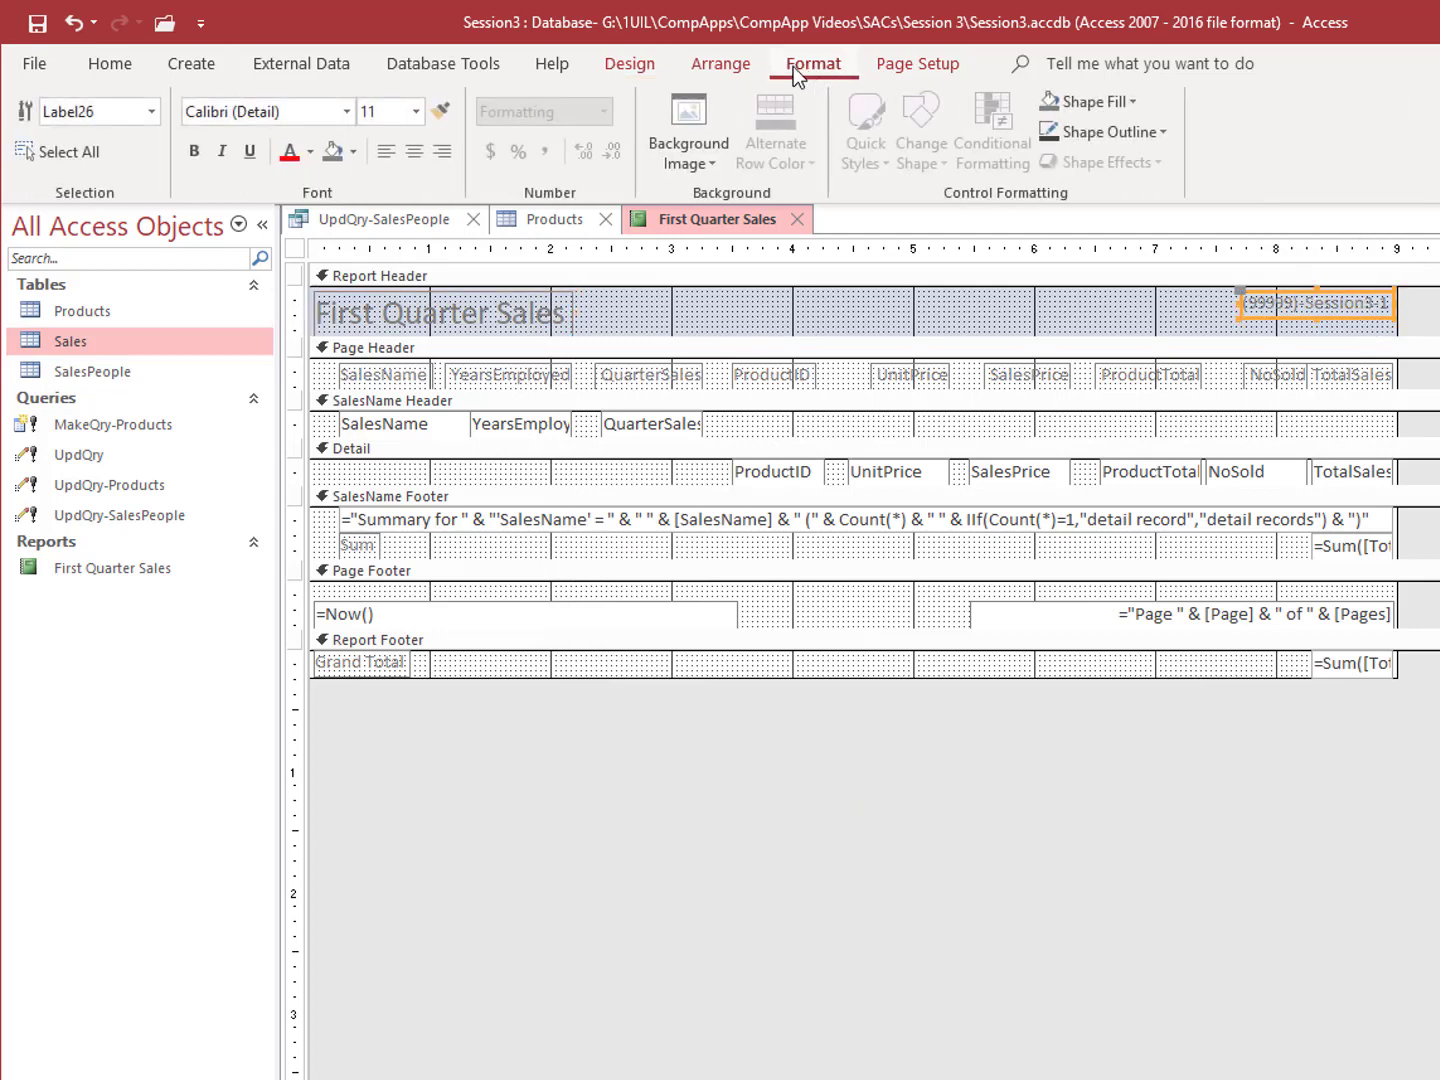
click(441, 153)
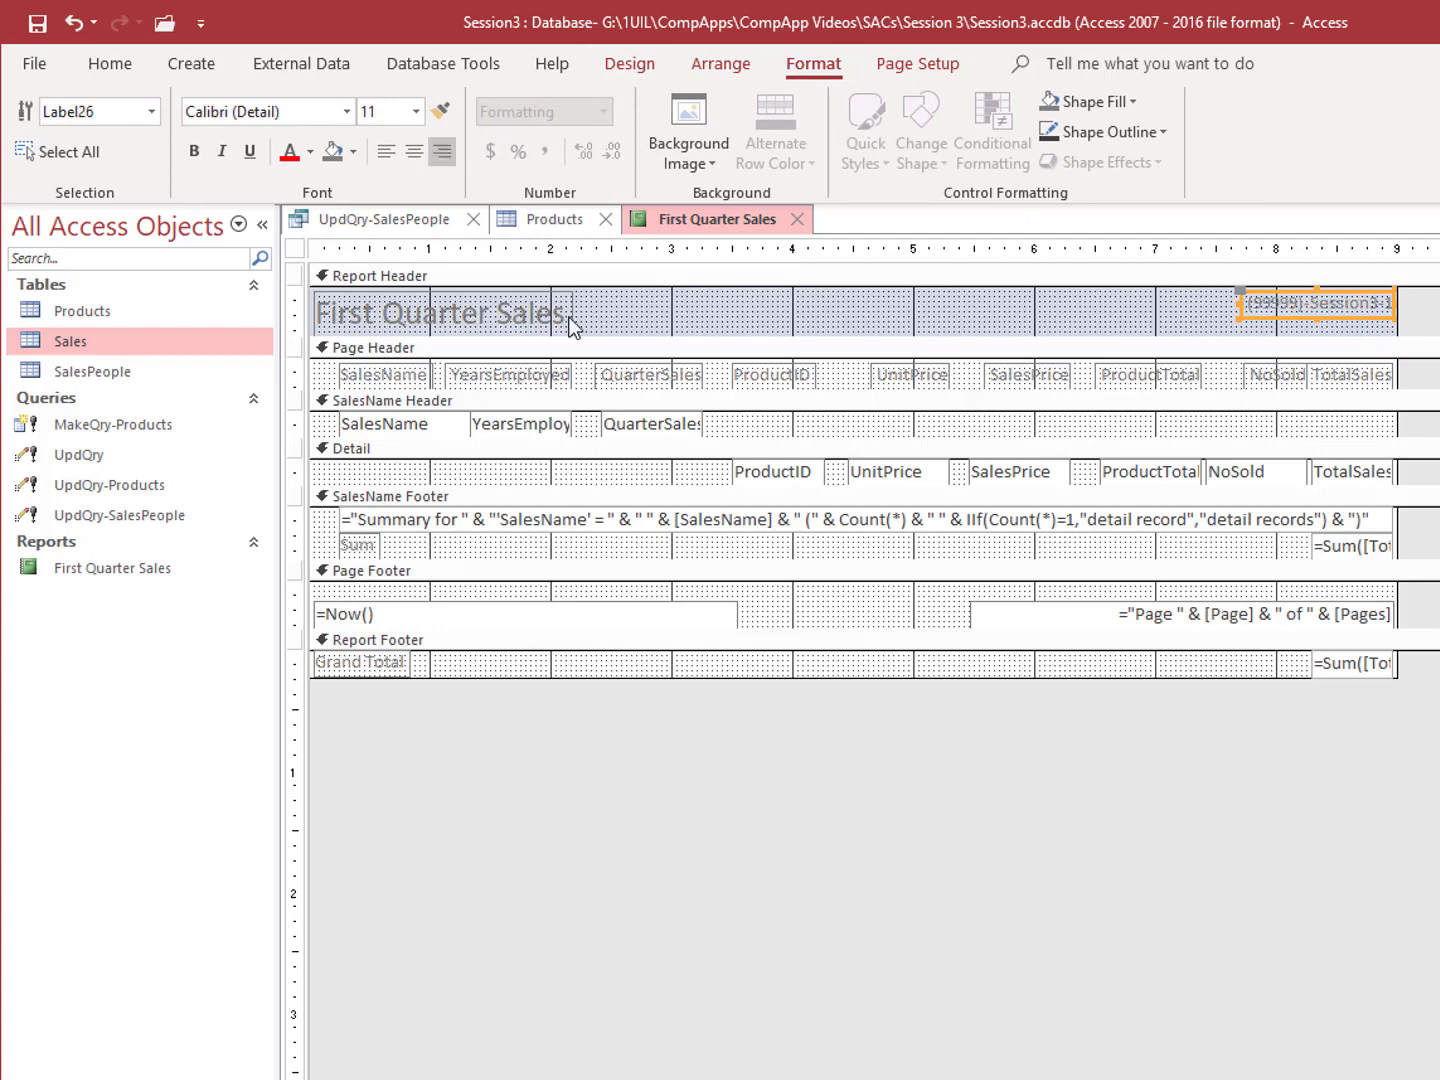
Step: Widen the First Quarter Sales title label to the report's full width and center its text
click(505, 314)
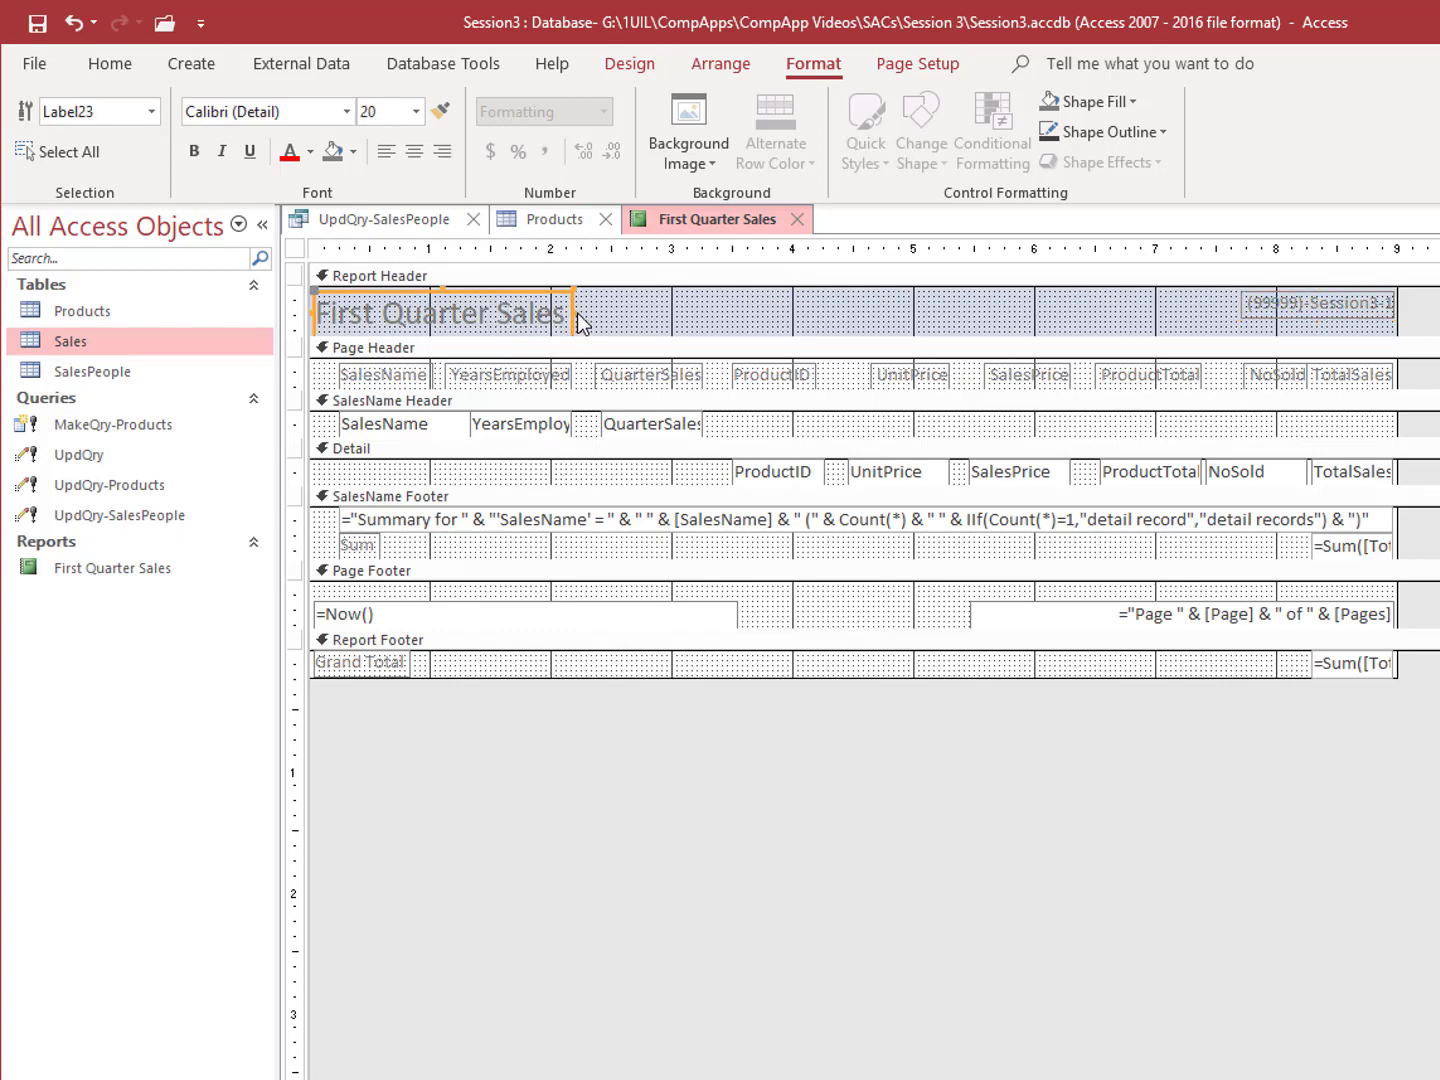
drag(573, 317, 1393, 316)
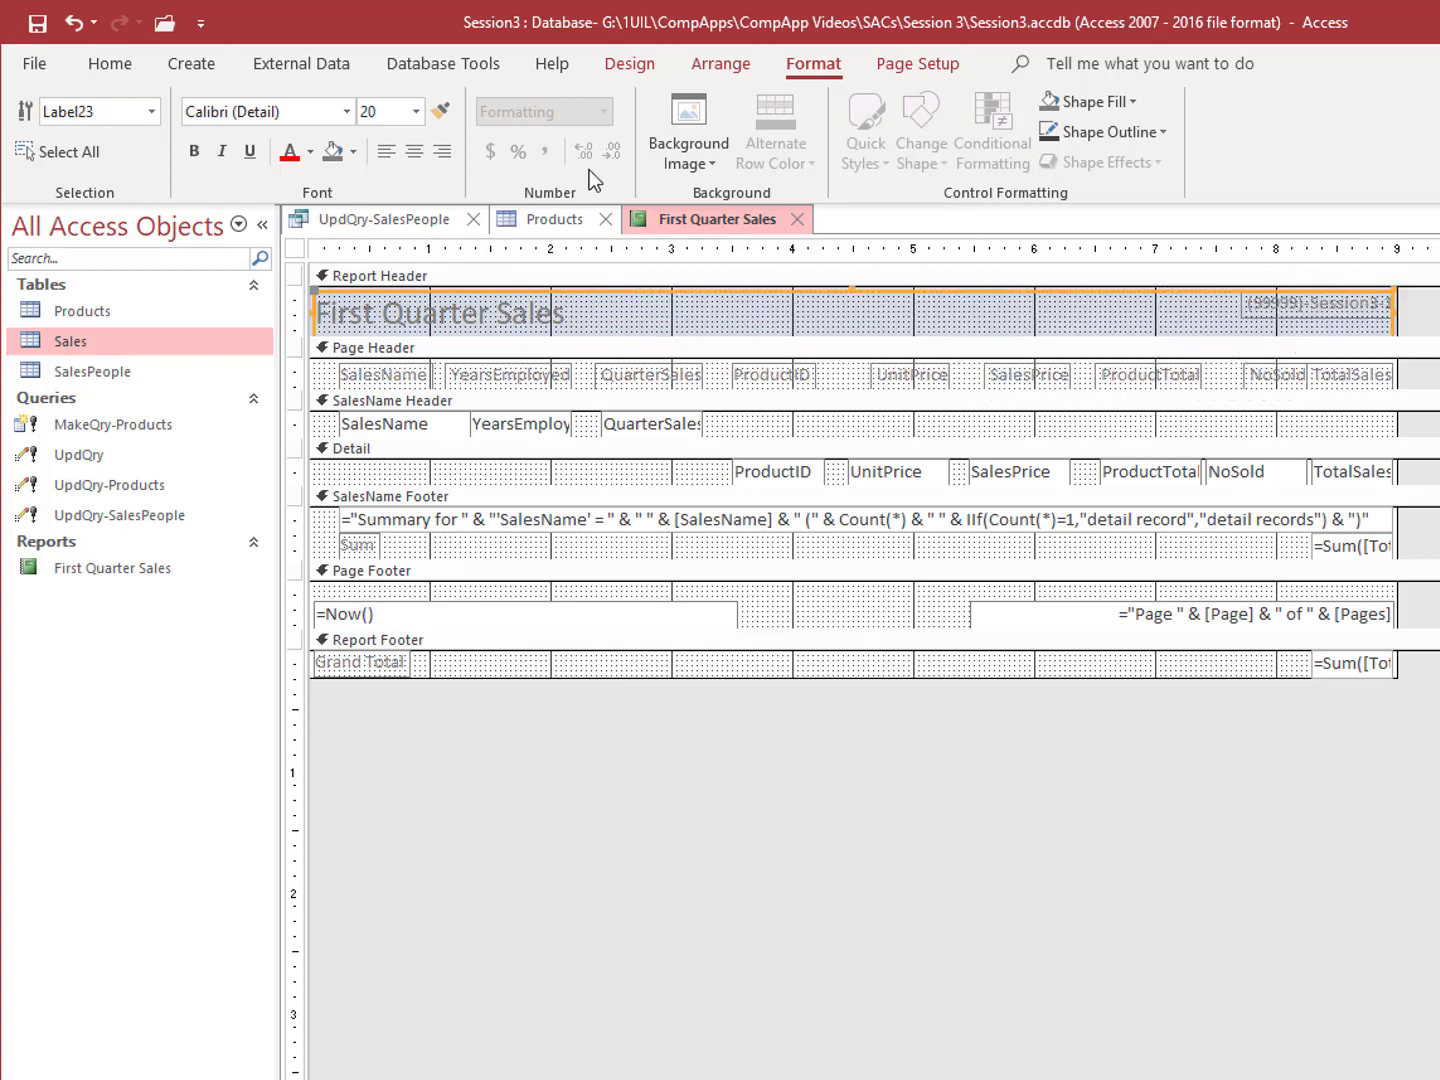
click(416, 152)
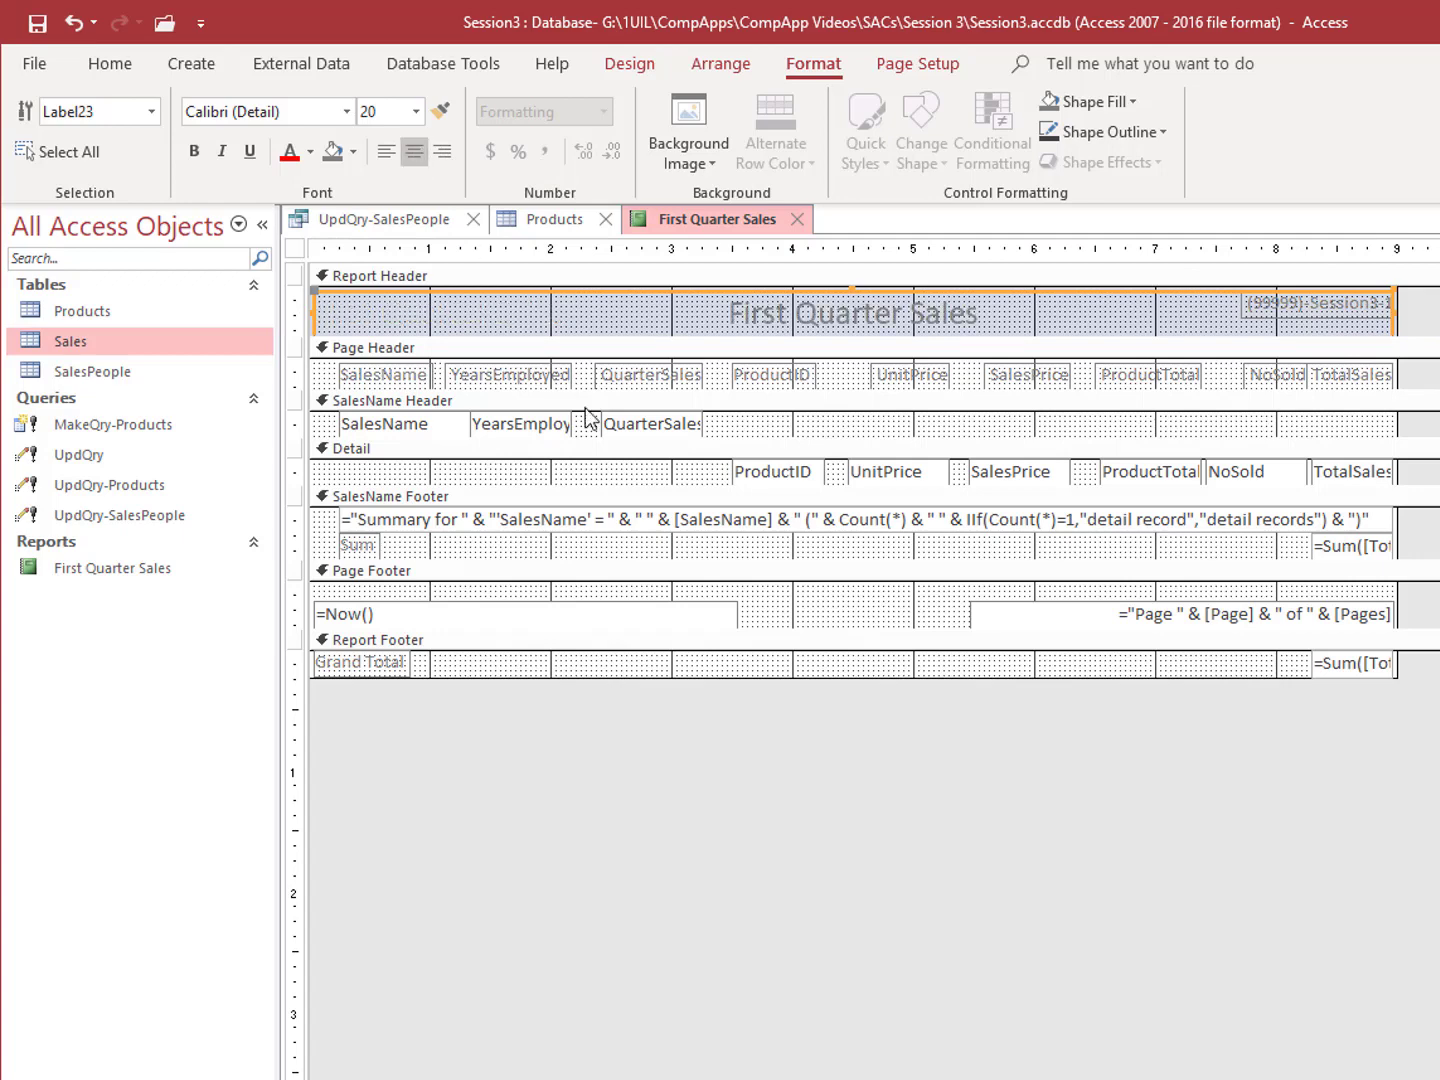
Step: Add a text box about 0.75" wide in the SalesName Footer, below the NoSold field, and delete its attached label
click(931, 611)
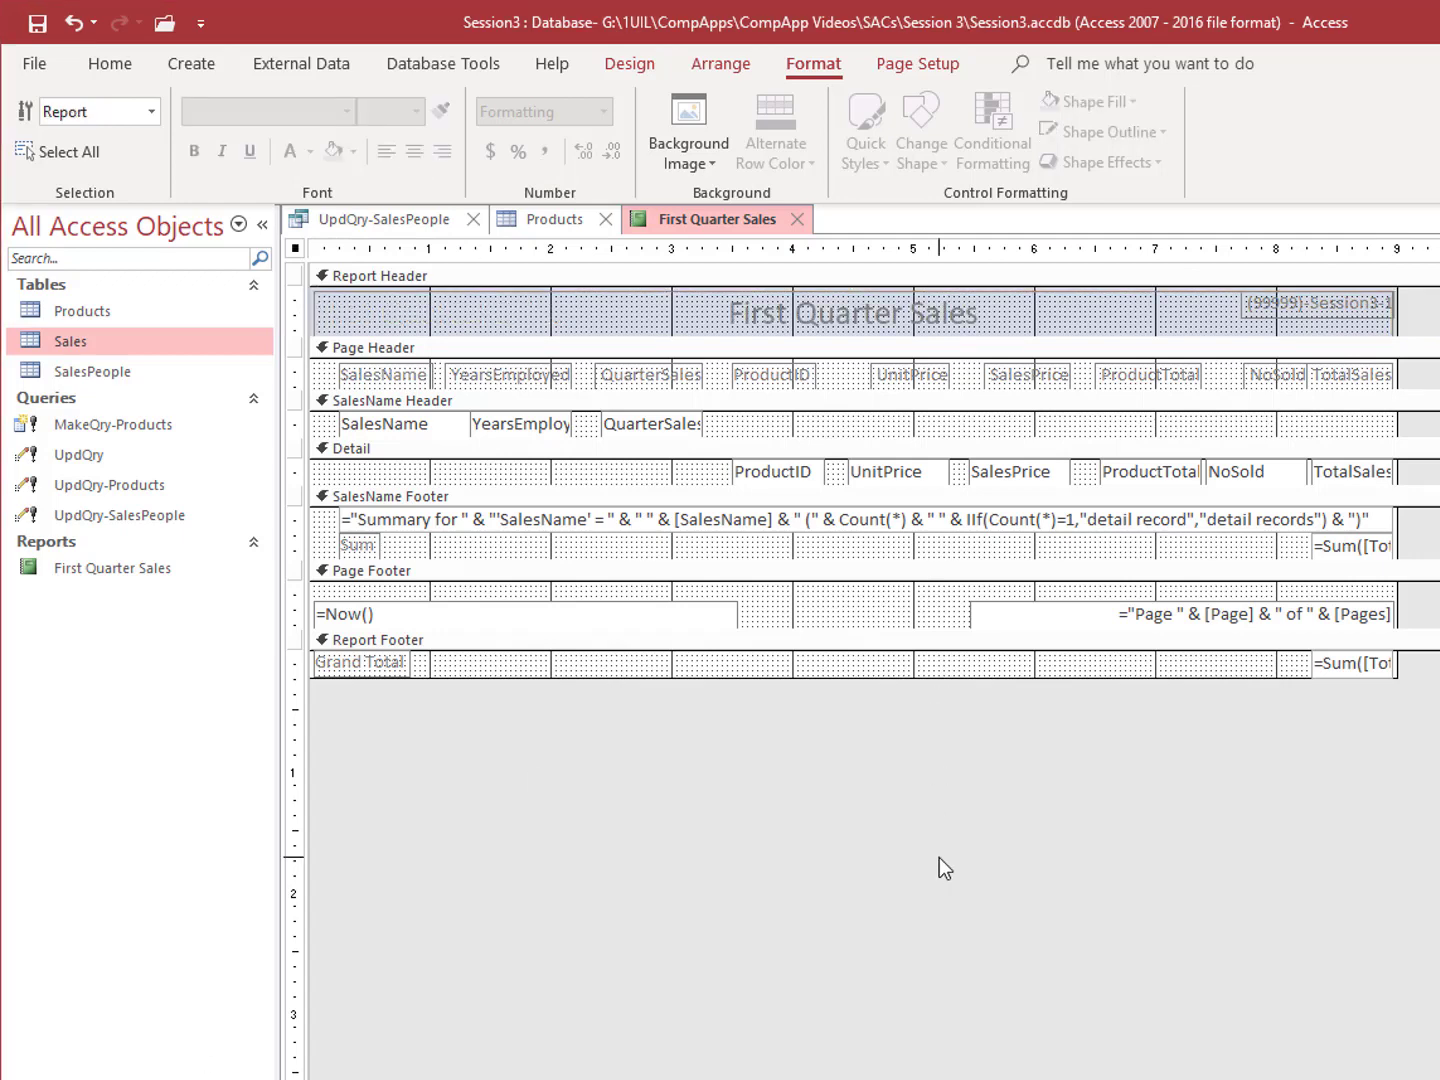
click(631, 63)
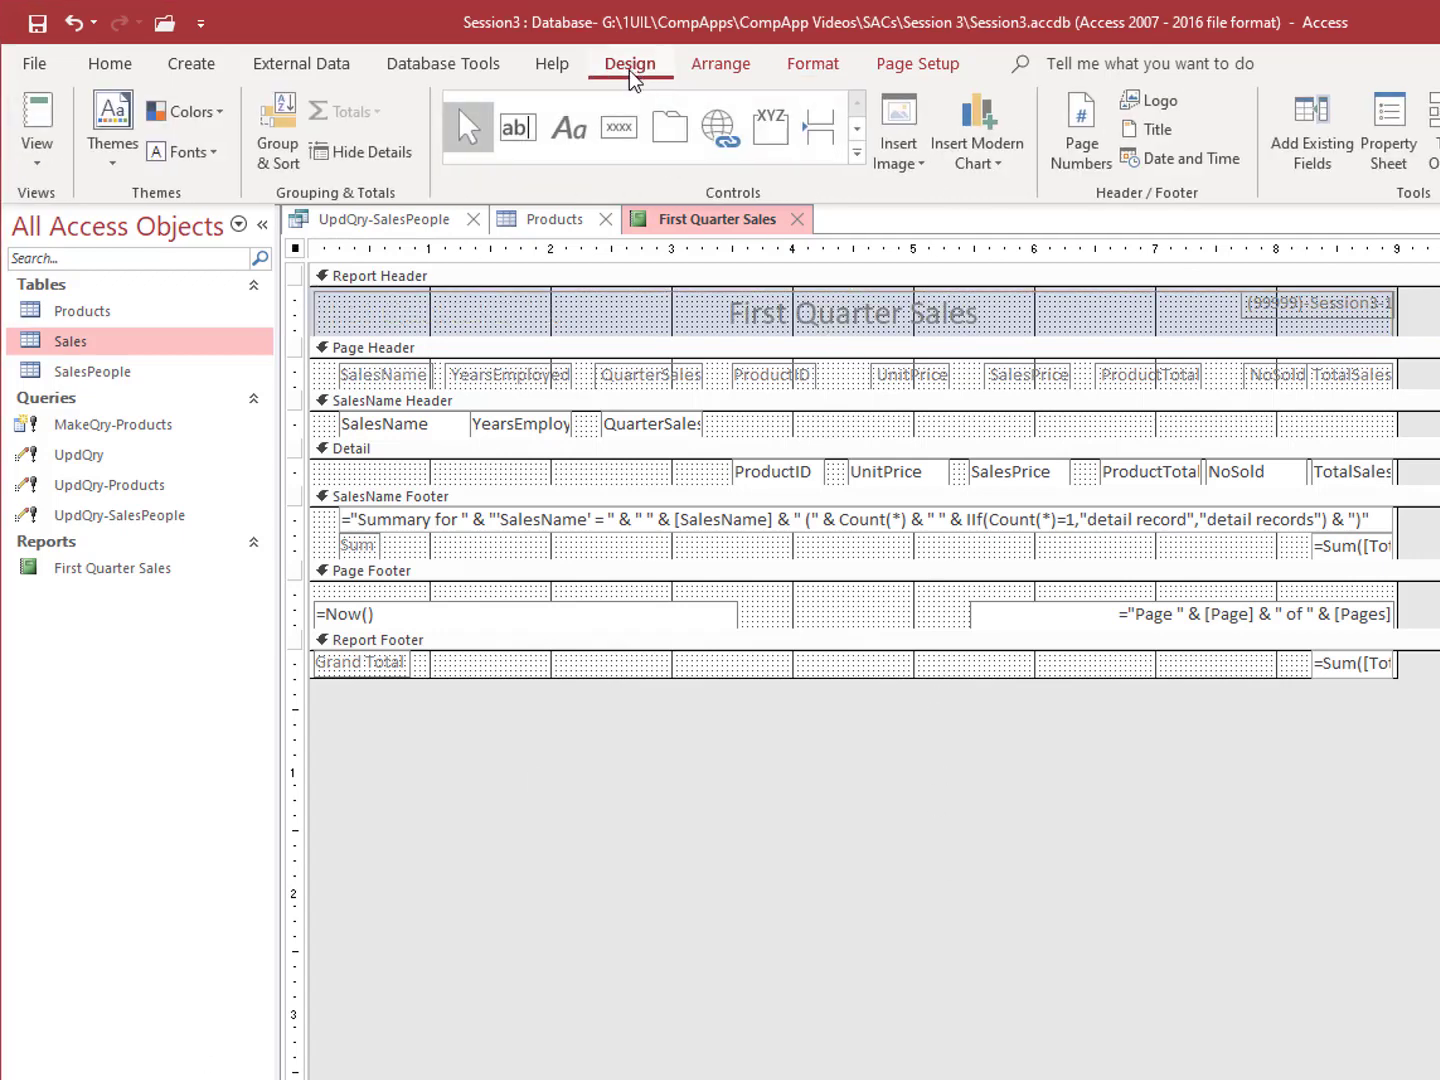
click(516, 129)
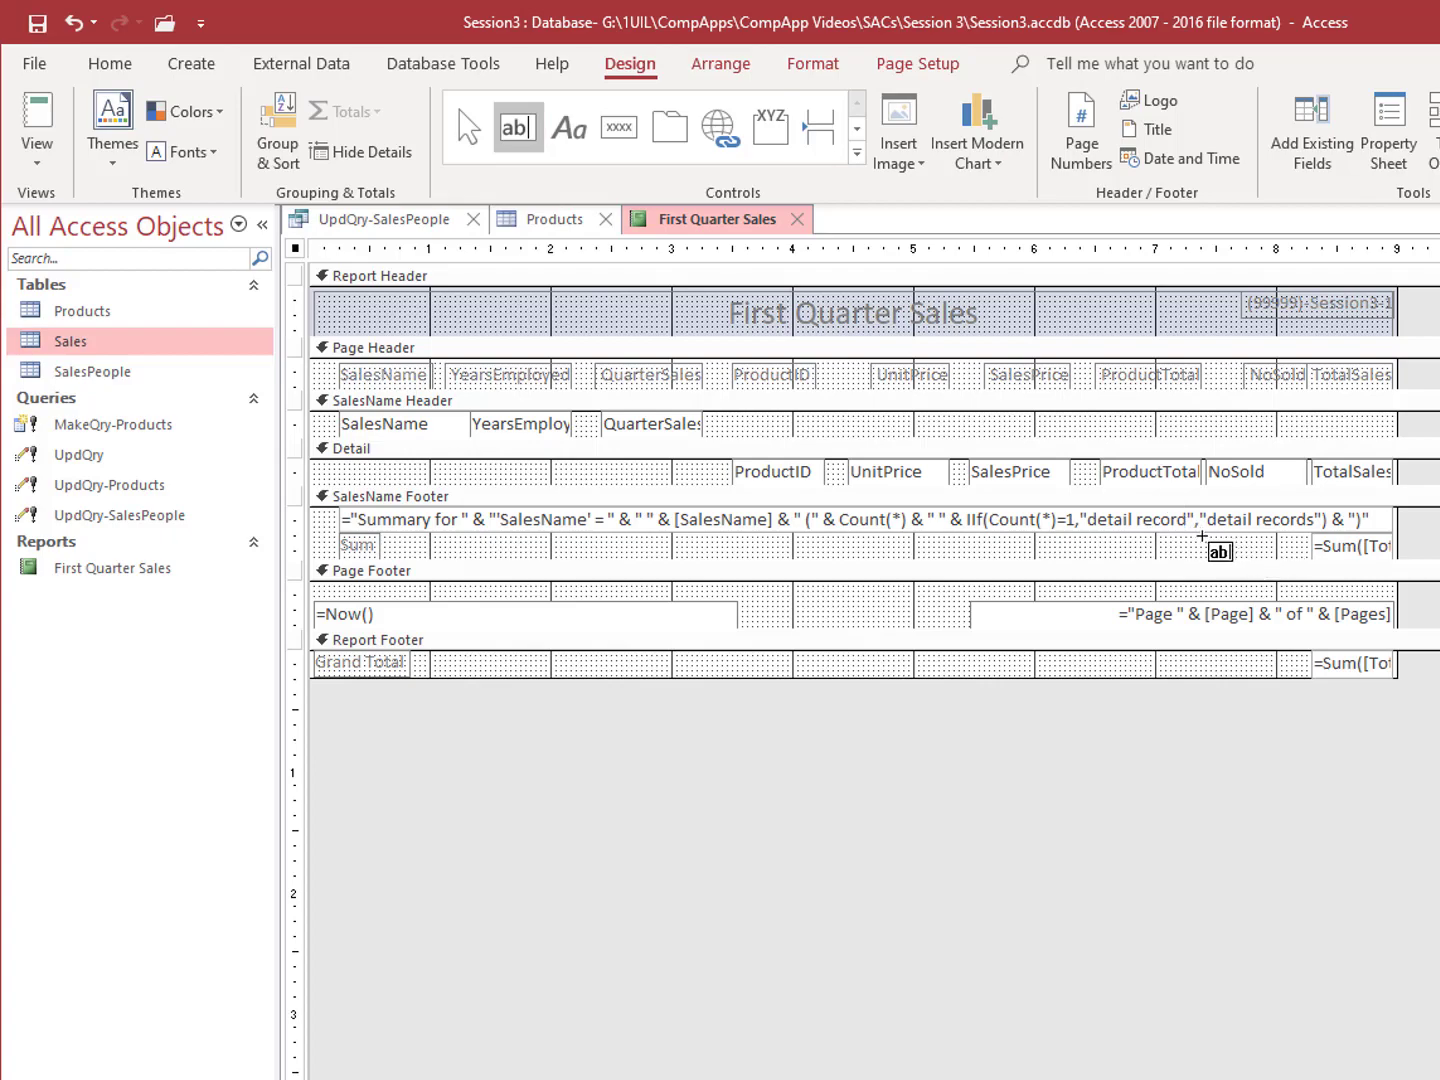
drag(1202, 537, 1290, 556)
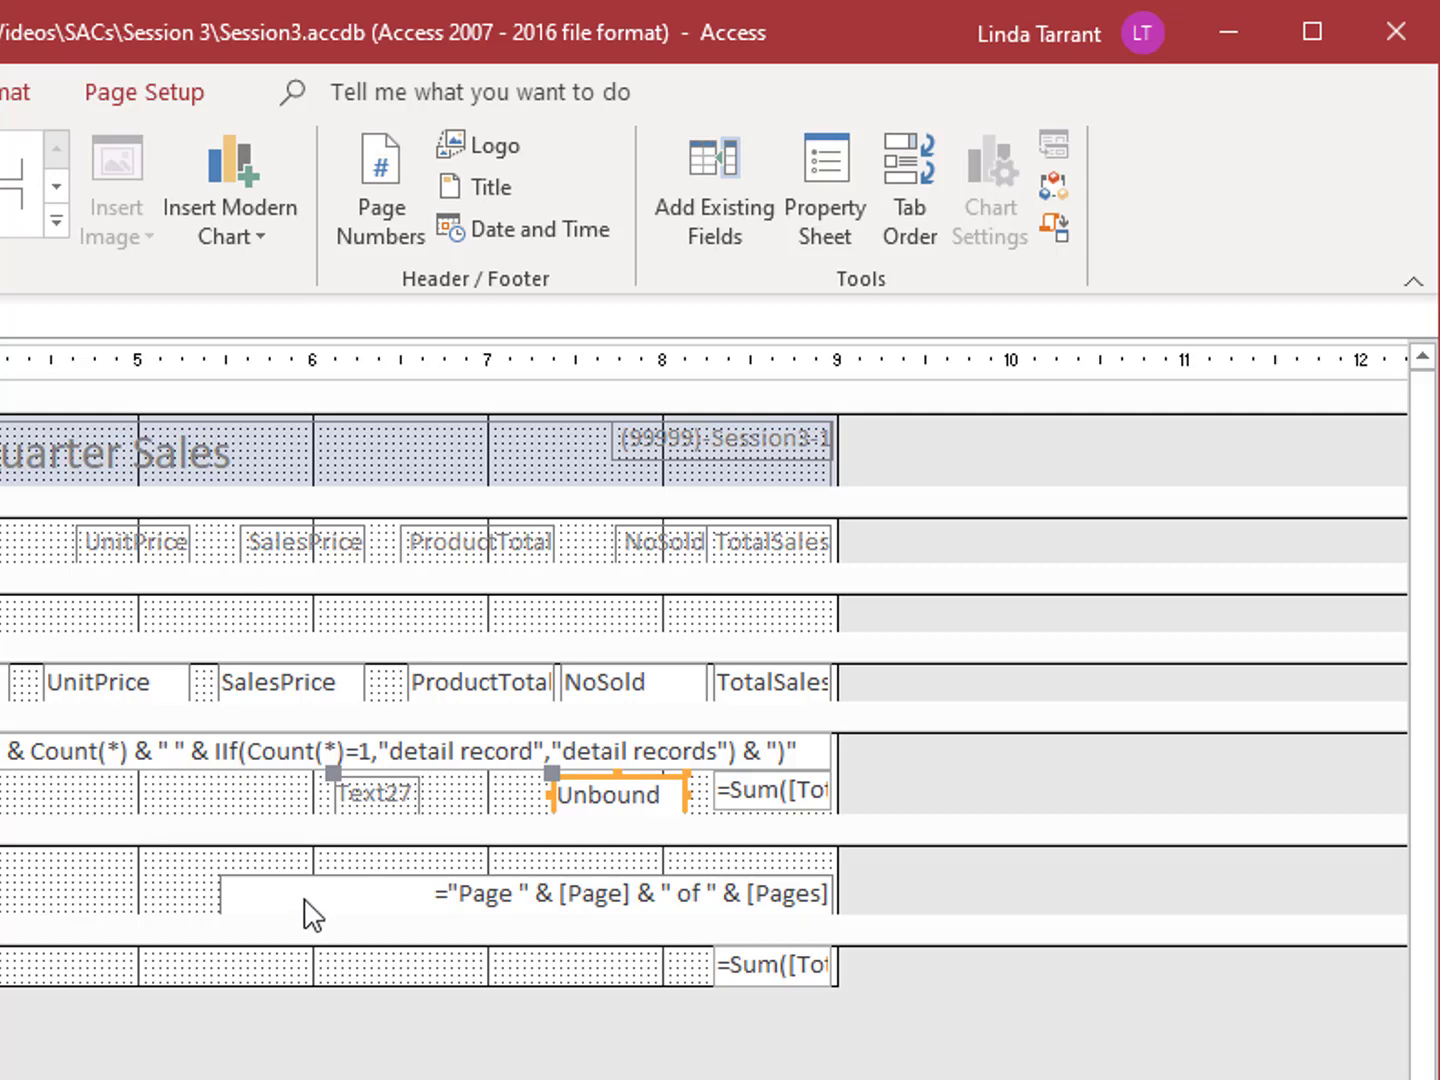
click(390, 790)
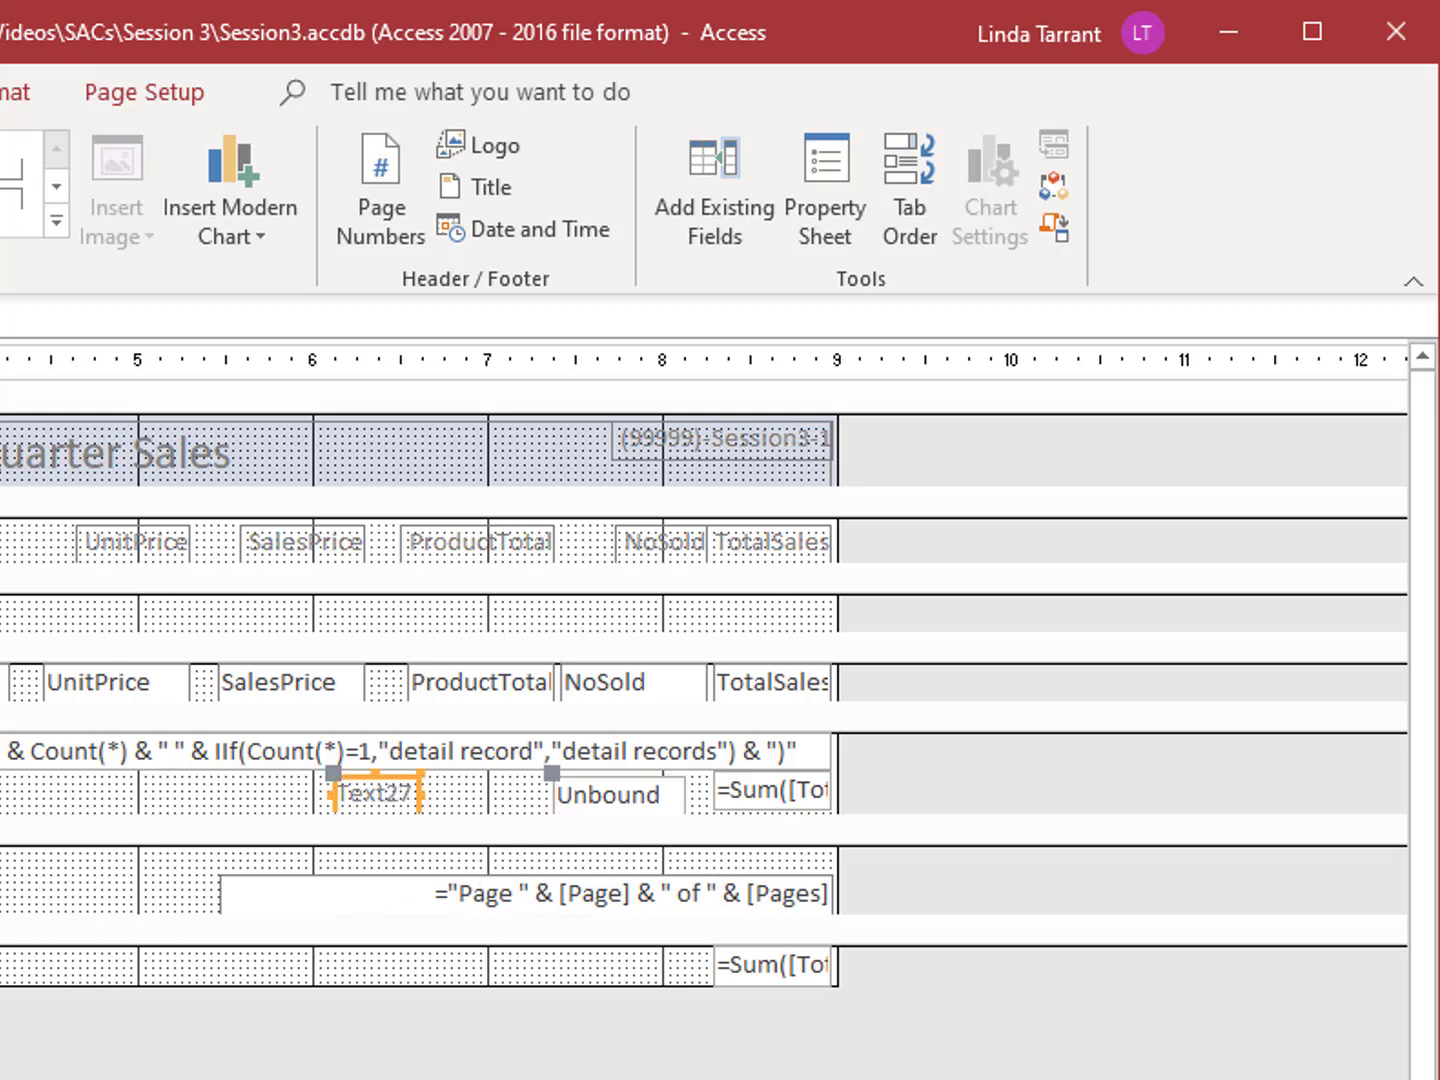
key(Delete)
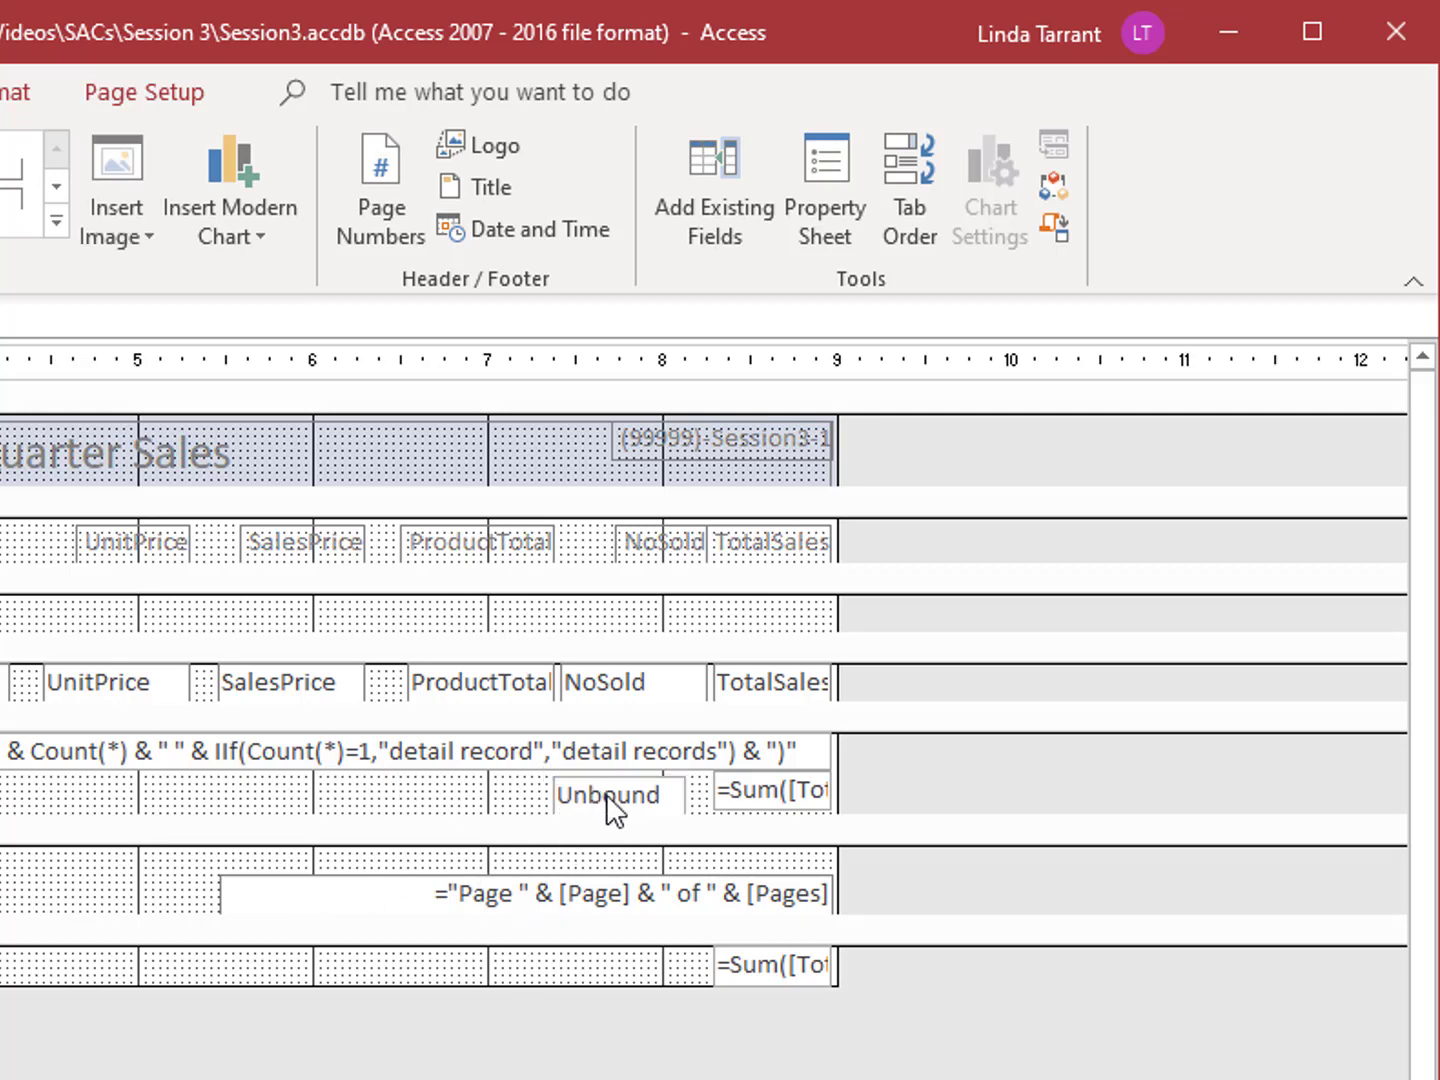
Step: Set the new SalesName Footer text box's control source to =Sum([NoSold]) with the Expression Builder
click(612, 800)
click(610, 789)
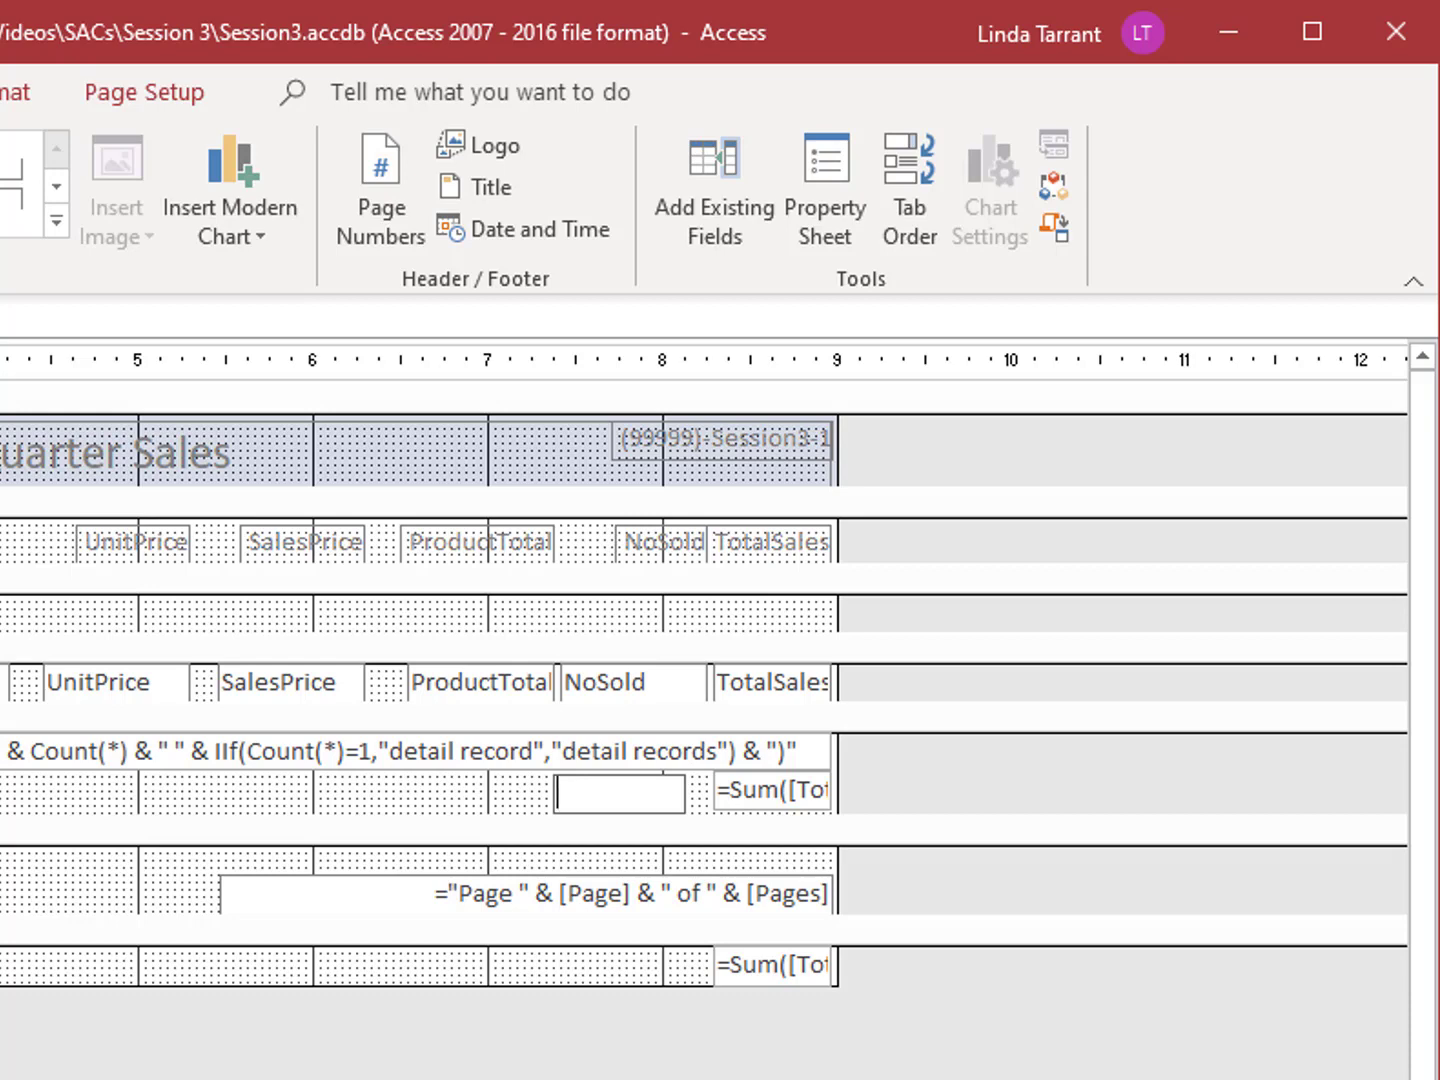
click(824, 228)
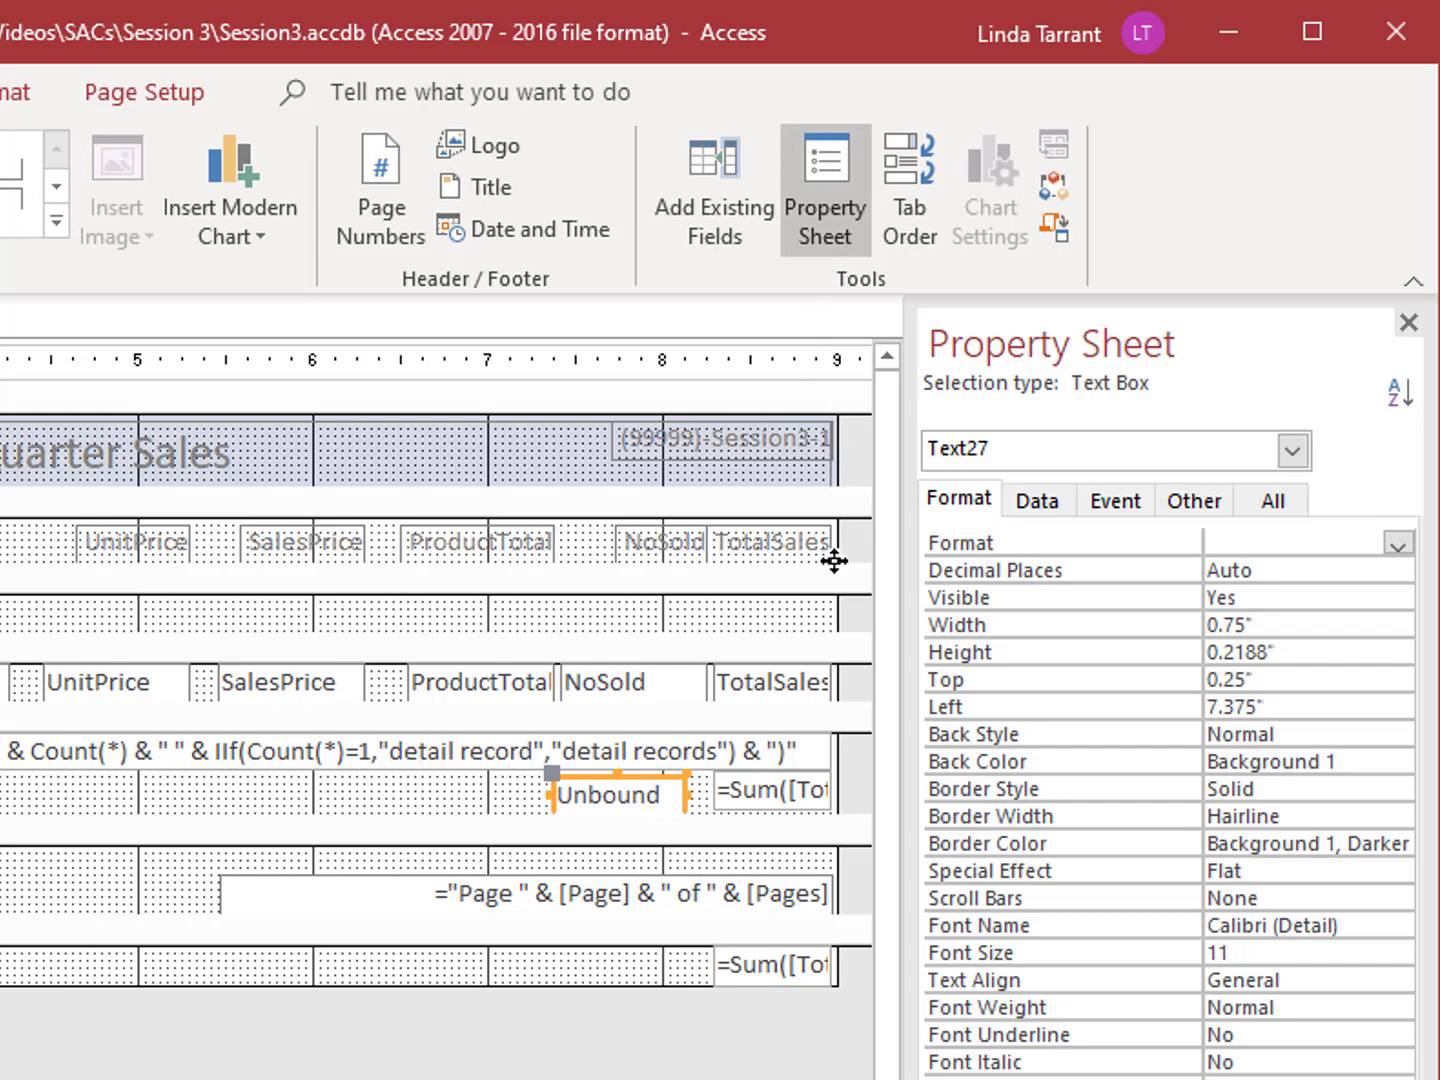
click(1050, 508)
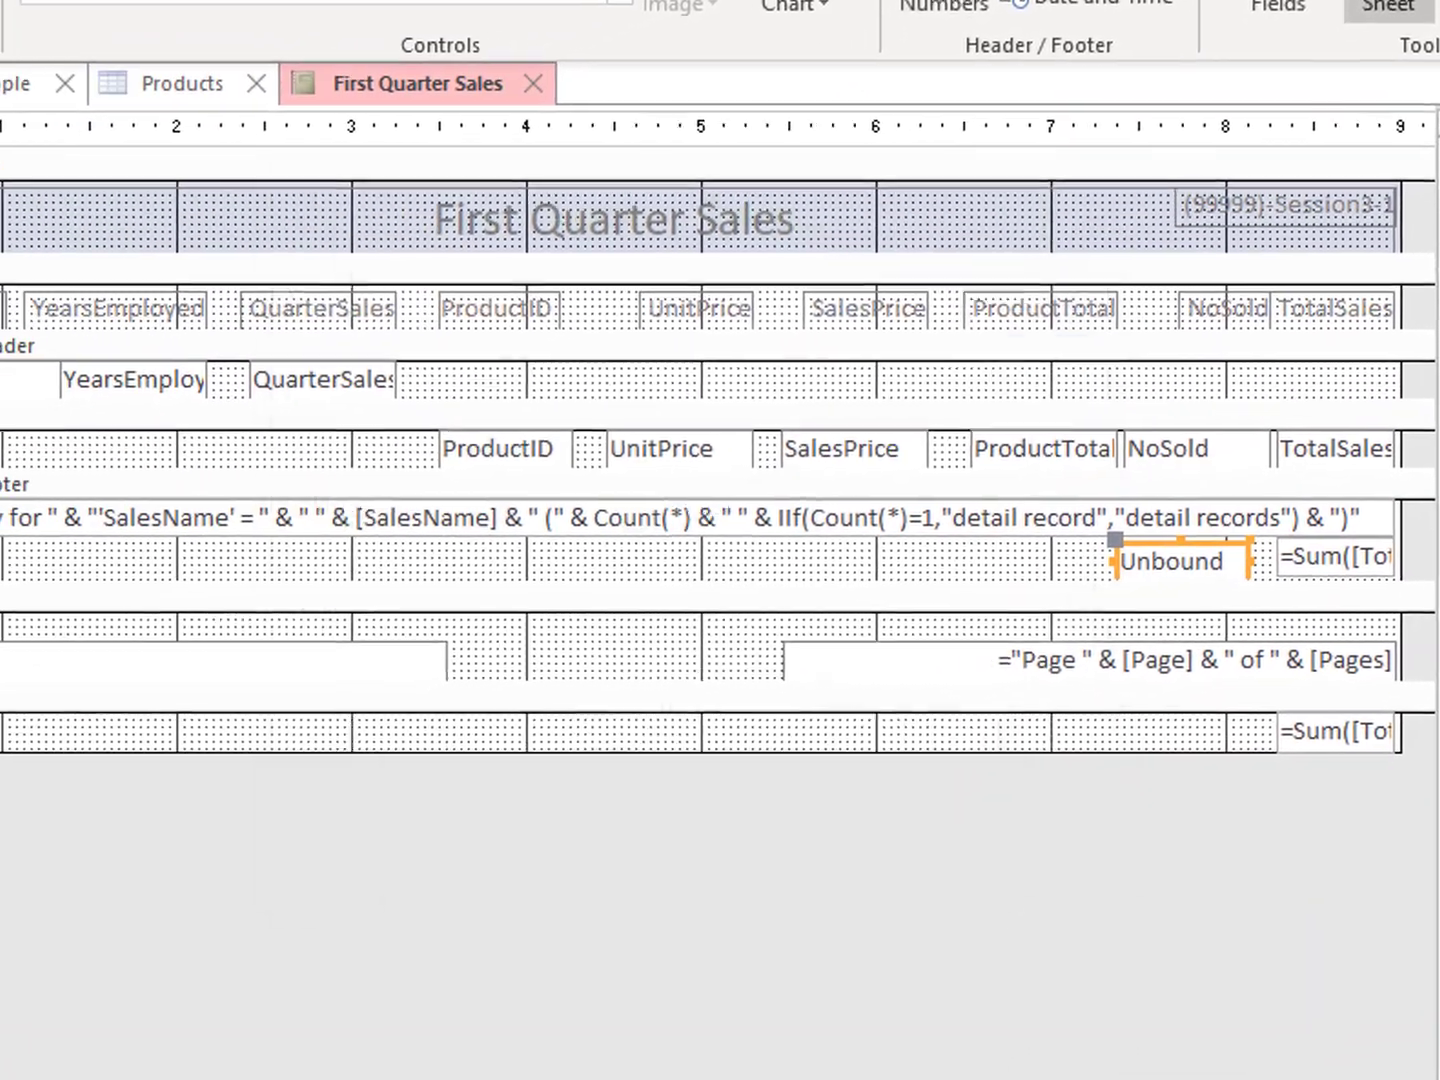
click(1397, 544)
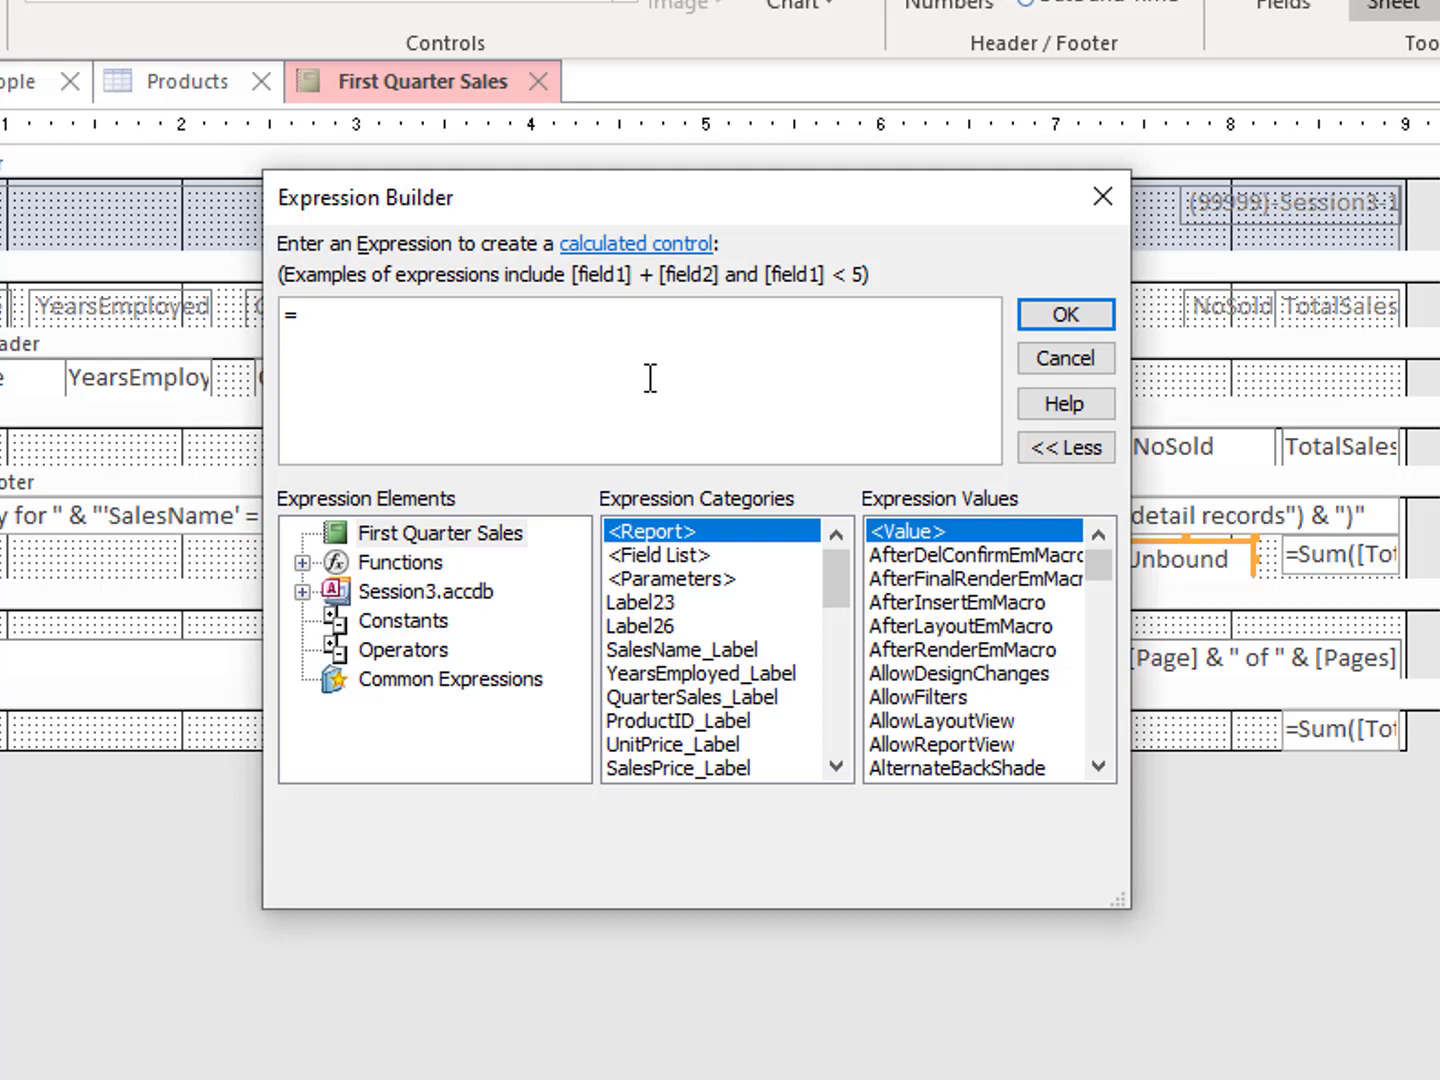
text(=Su)
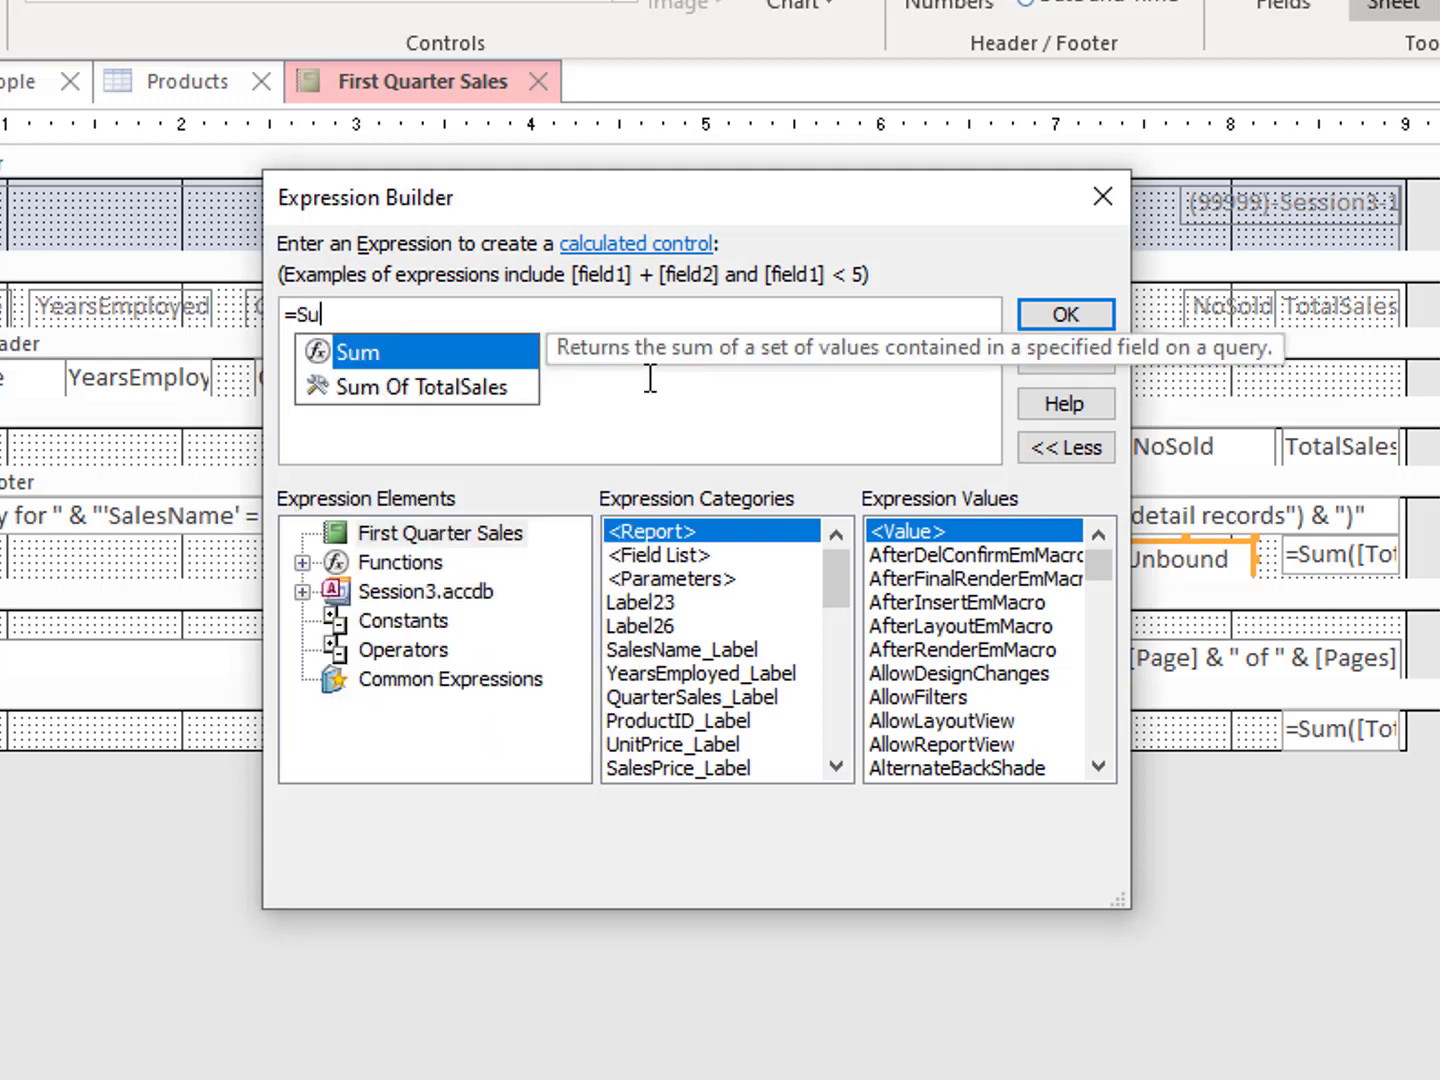
text(m()
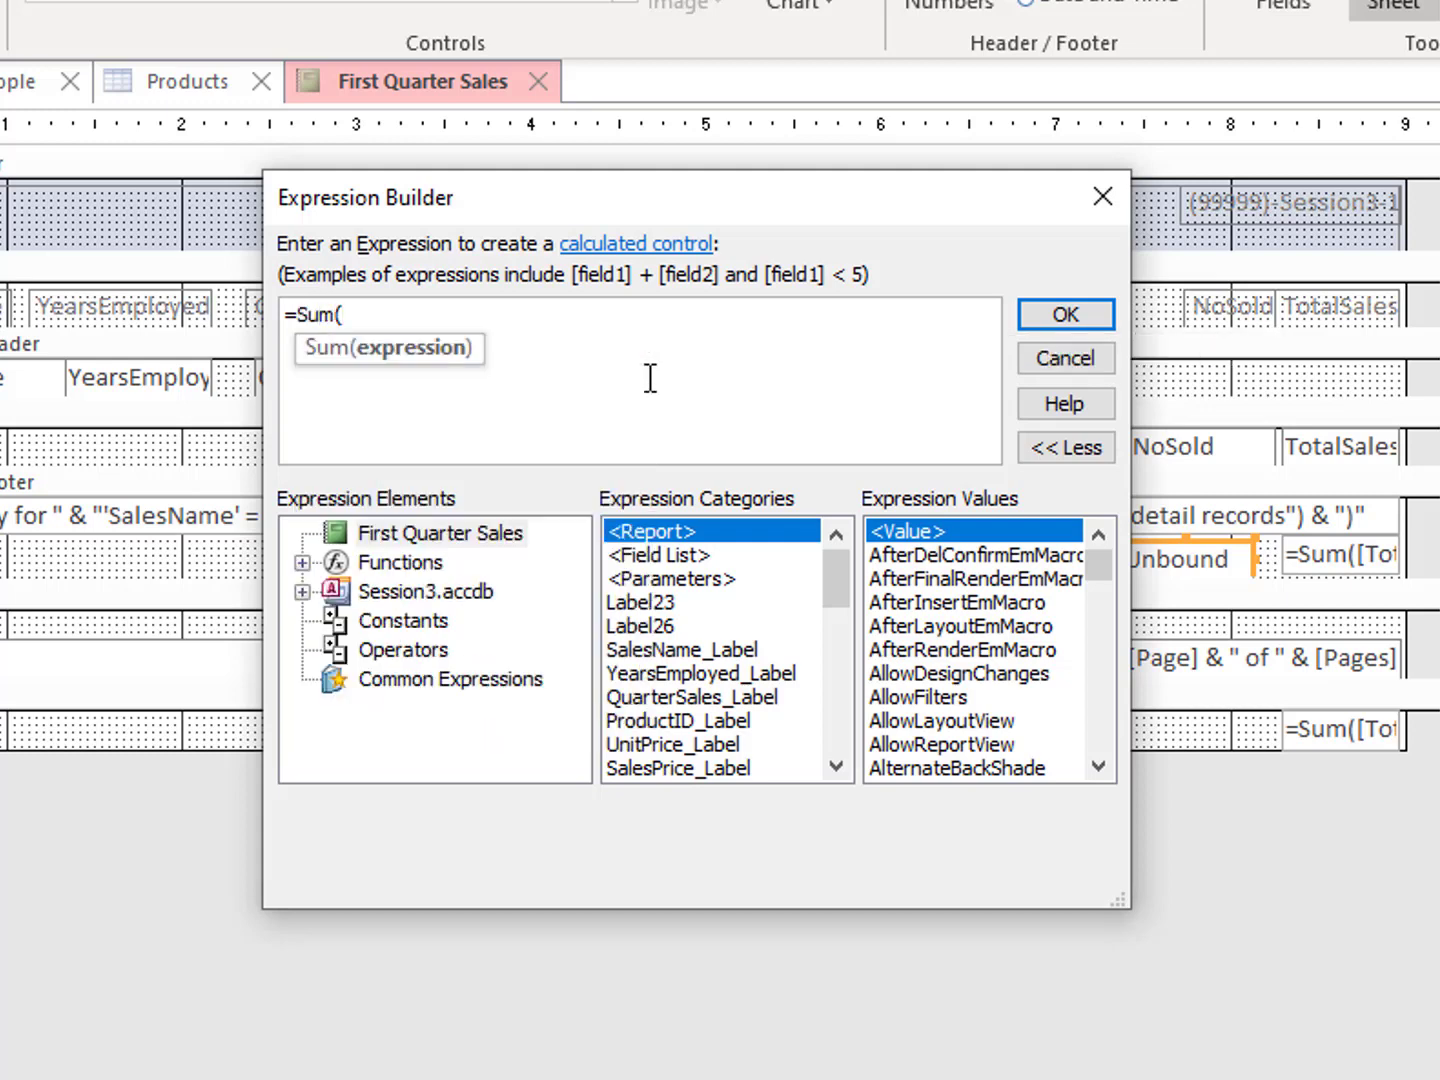
text([NoSold)
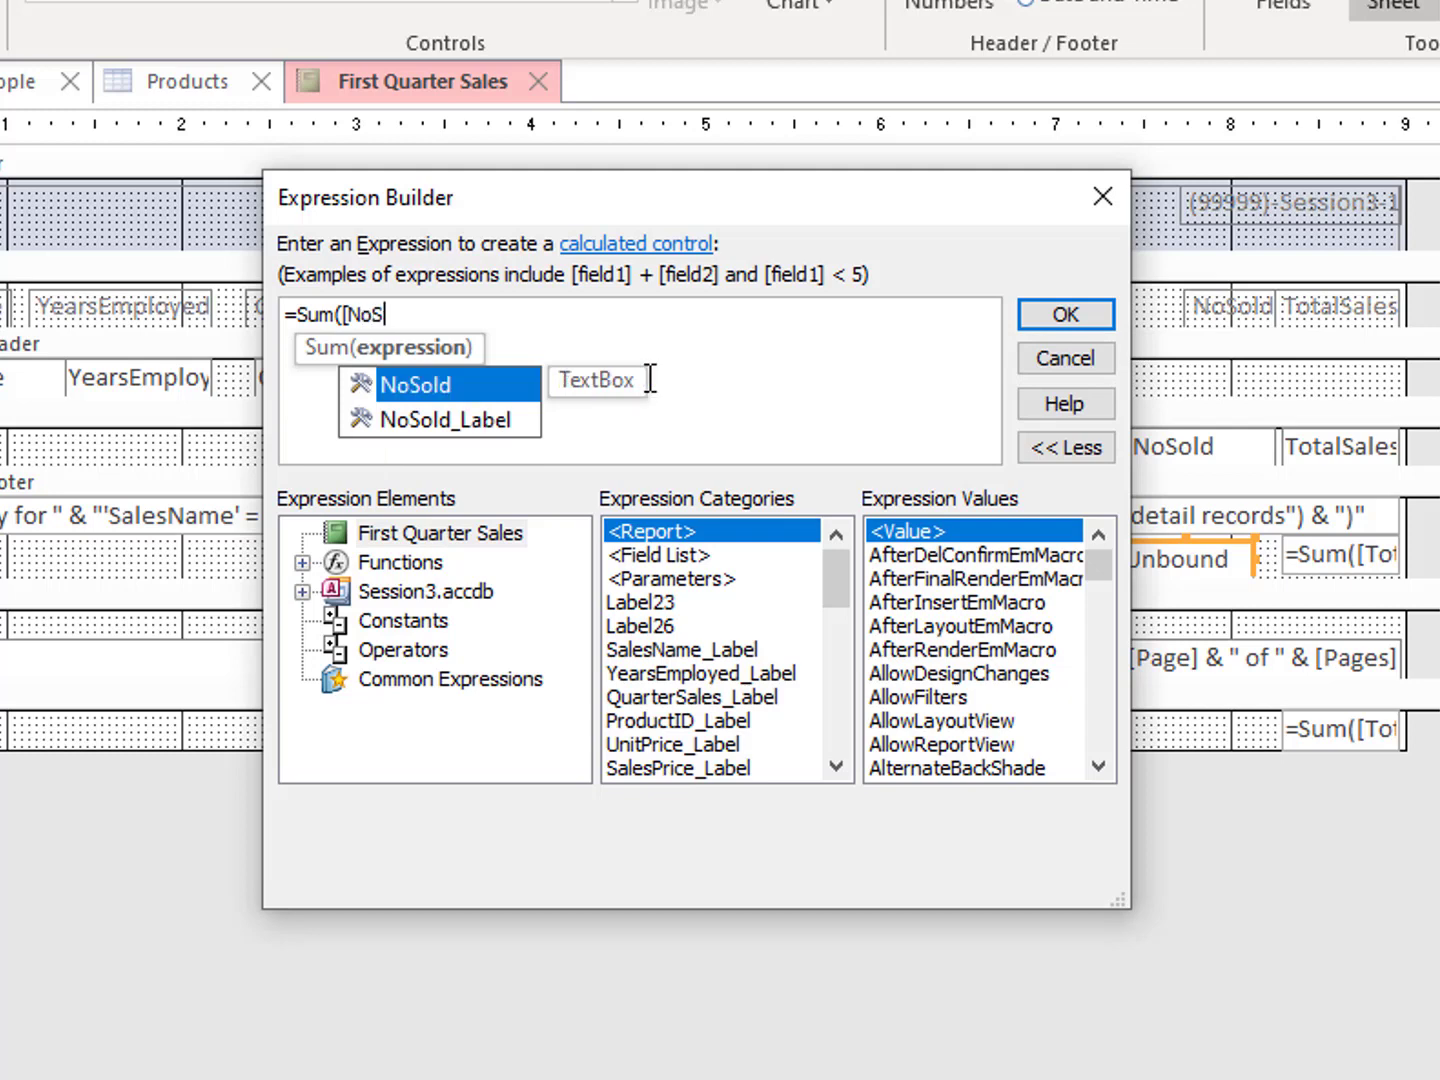
text(]))
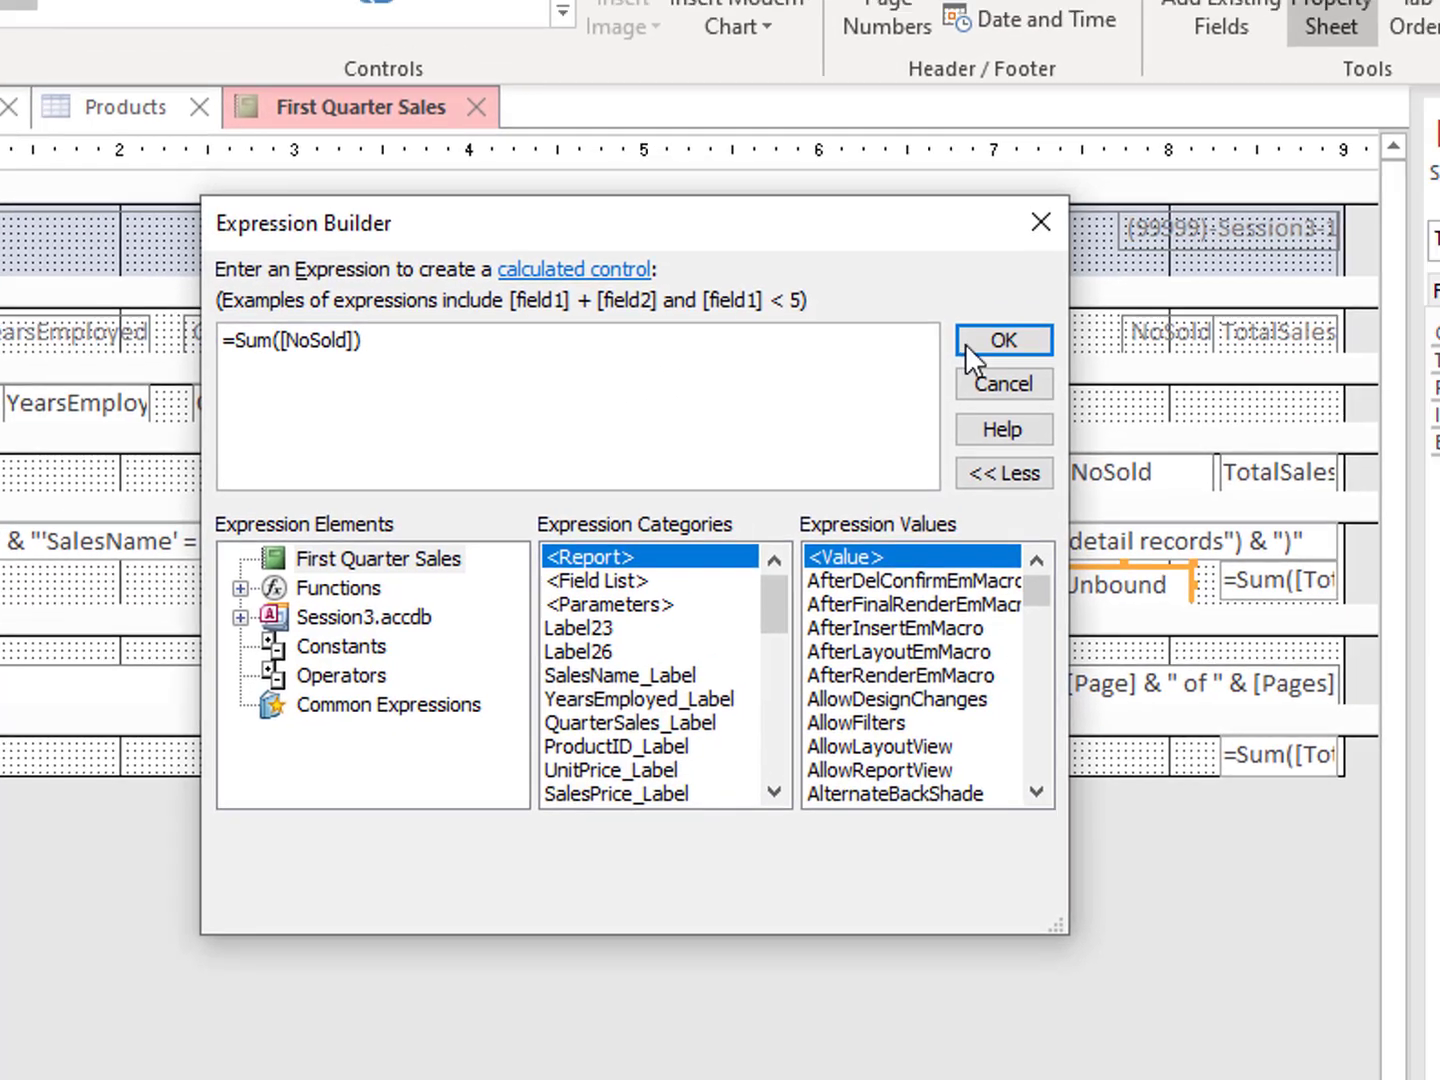
click(1065, 314)
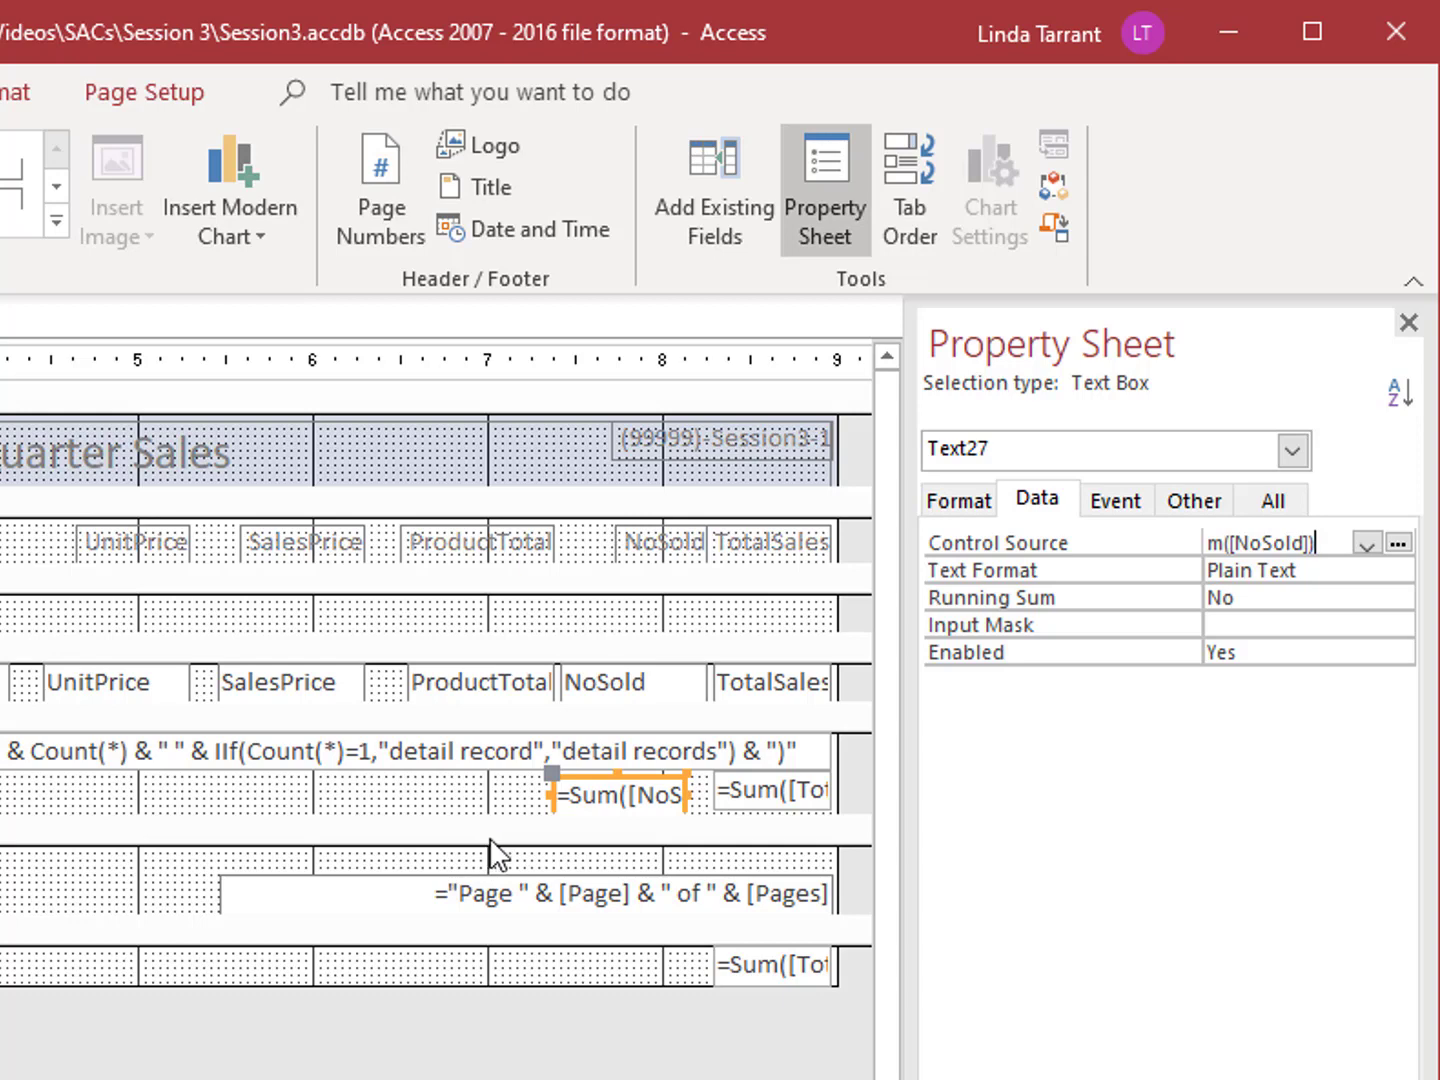
Step: Set the NoSold sum box's format to Standard with 0 decimal places
click(963, 495)
click(1399, 544)
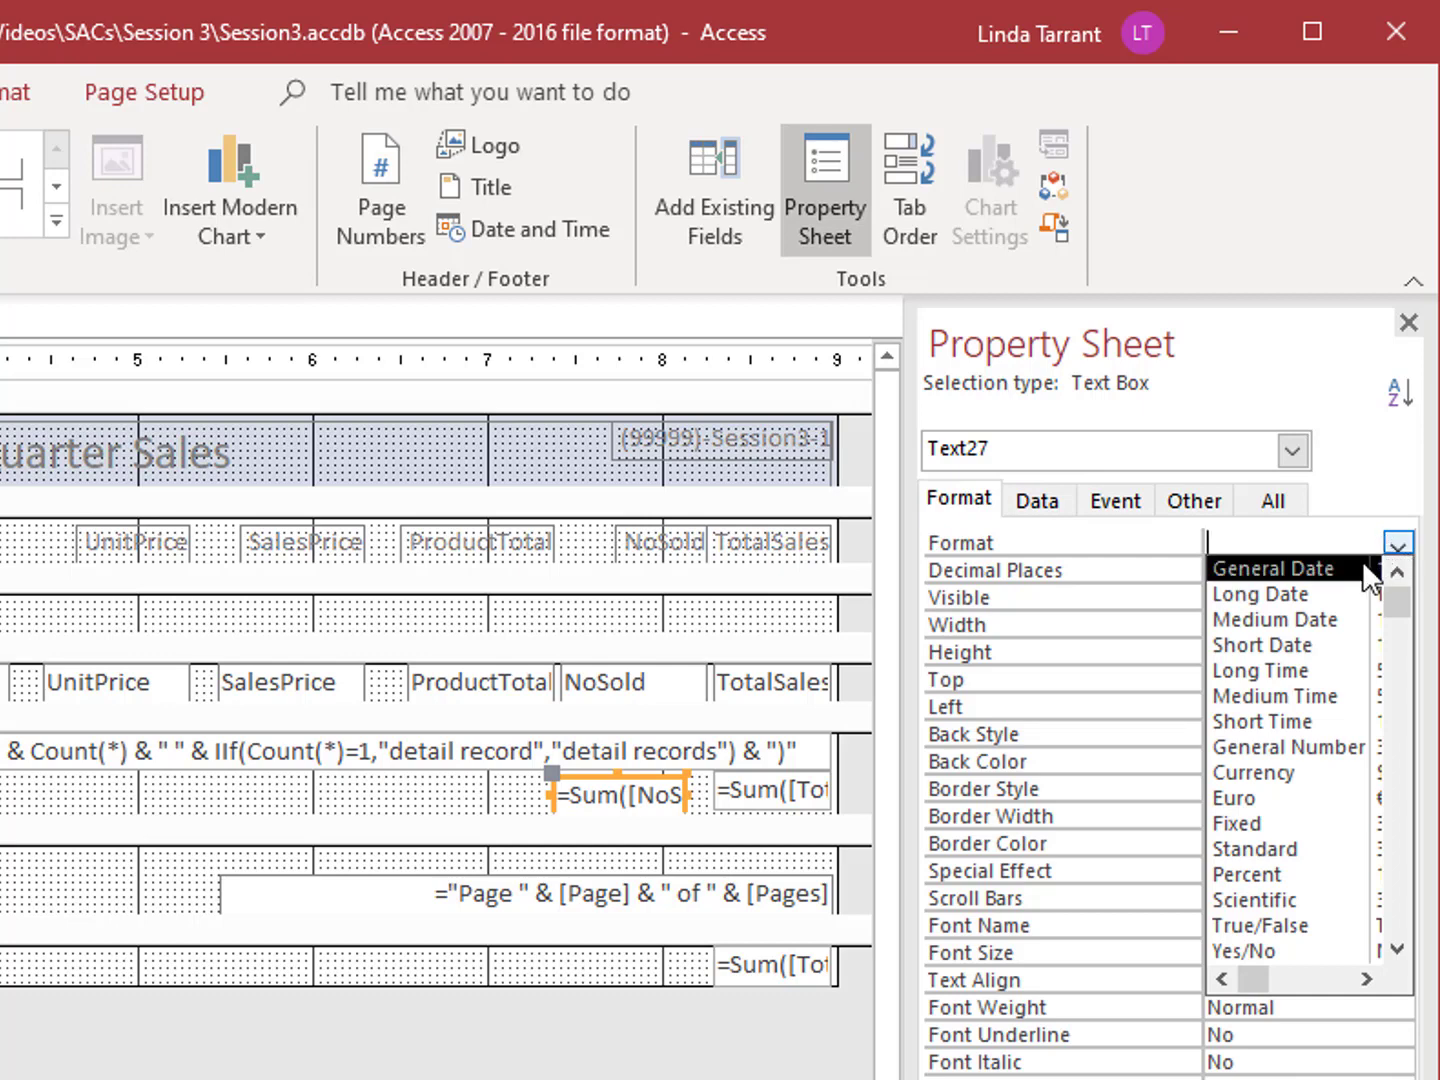
click(1322, 850)
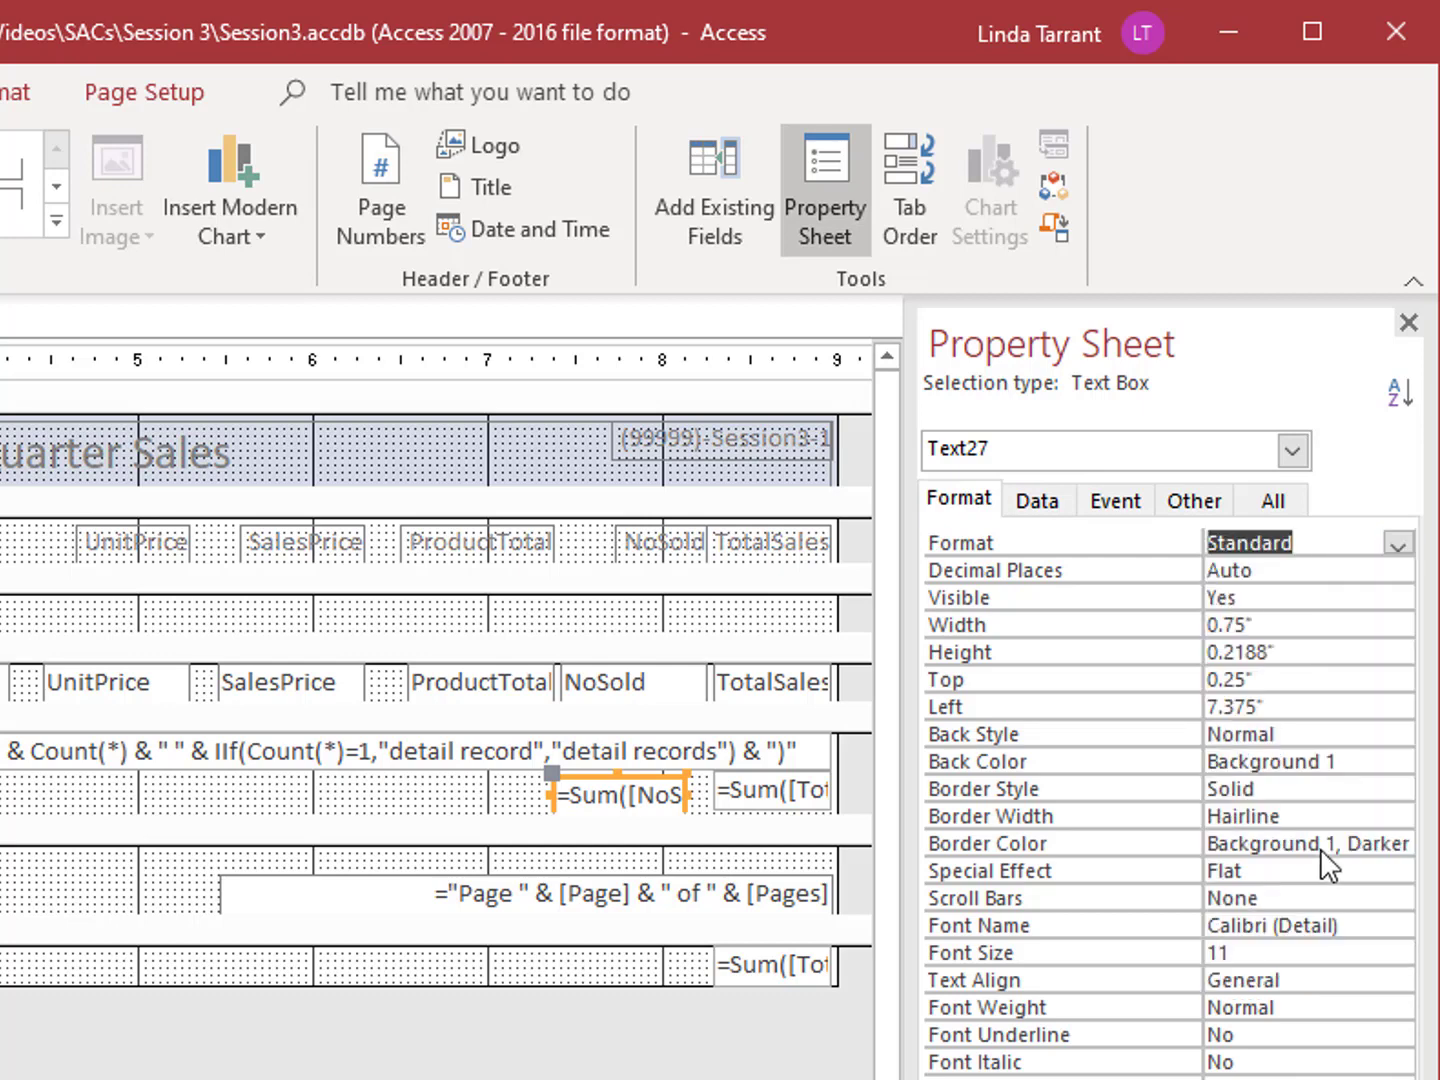
click(1398, 571)
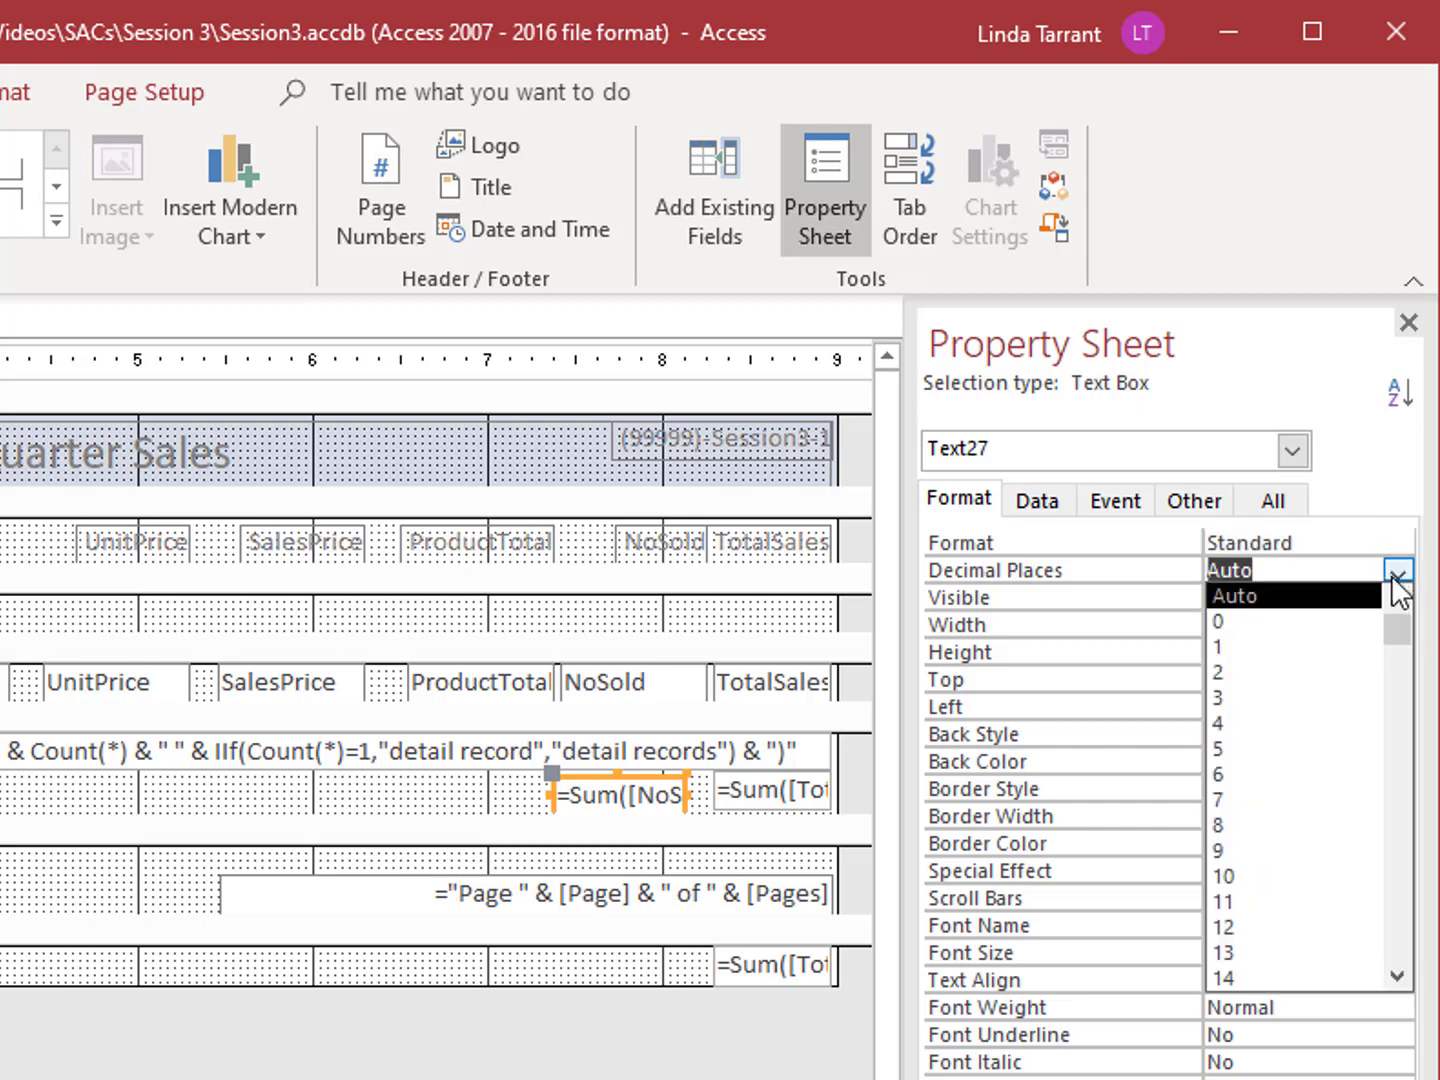
click(1292, 621)
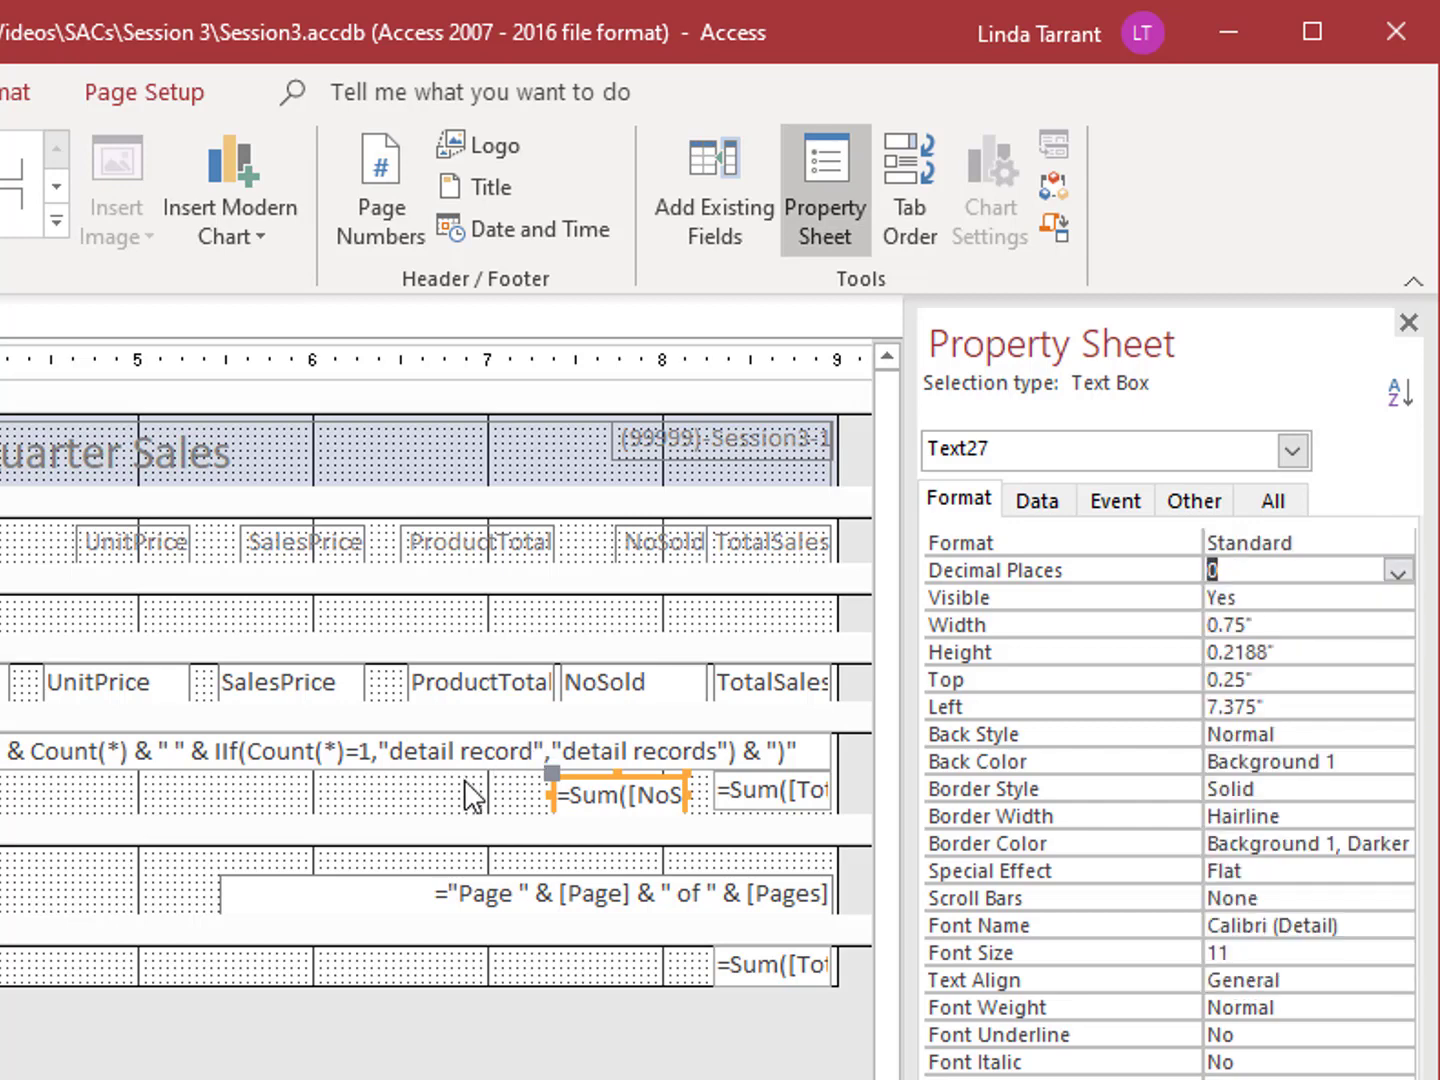
Step: Copy the NoSold sum box into the Report Footer and place it beside the TotalSales grand total, about 7.33" from the report's edge
click(556, 785)
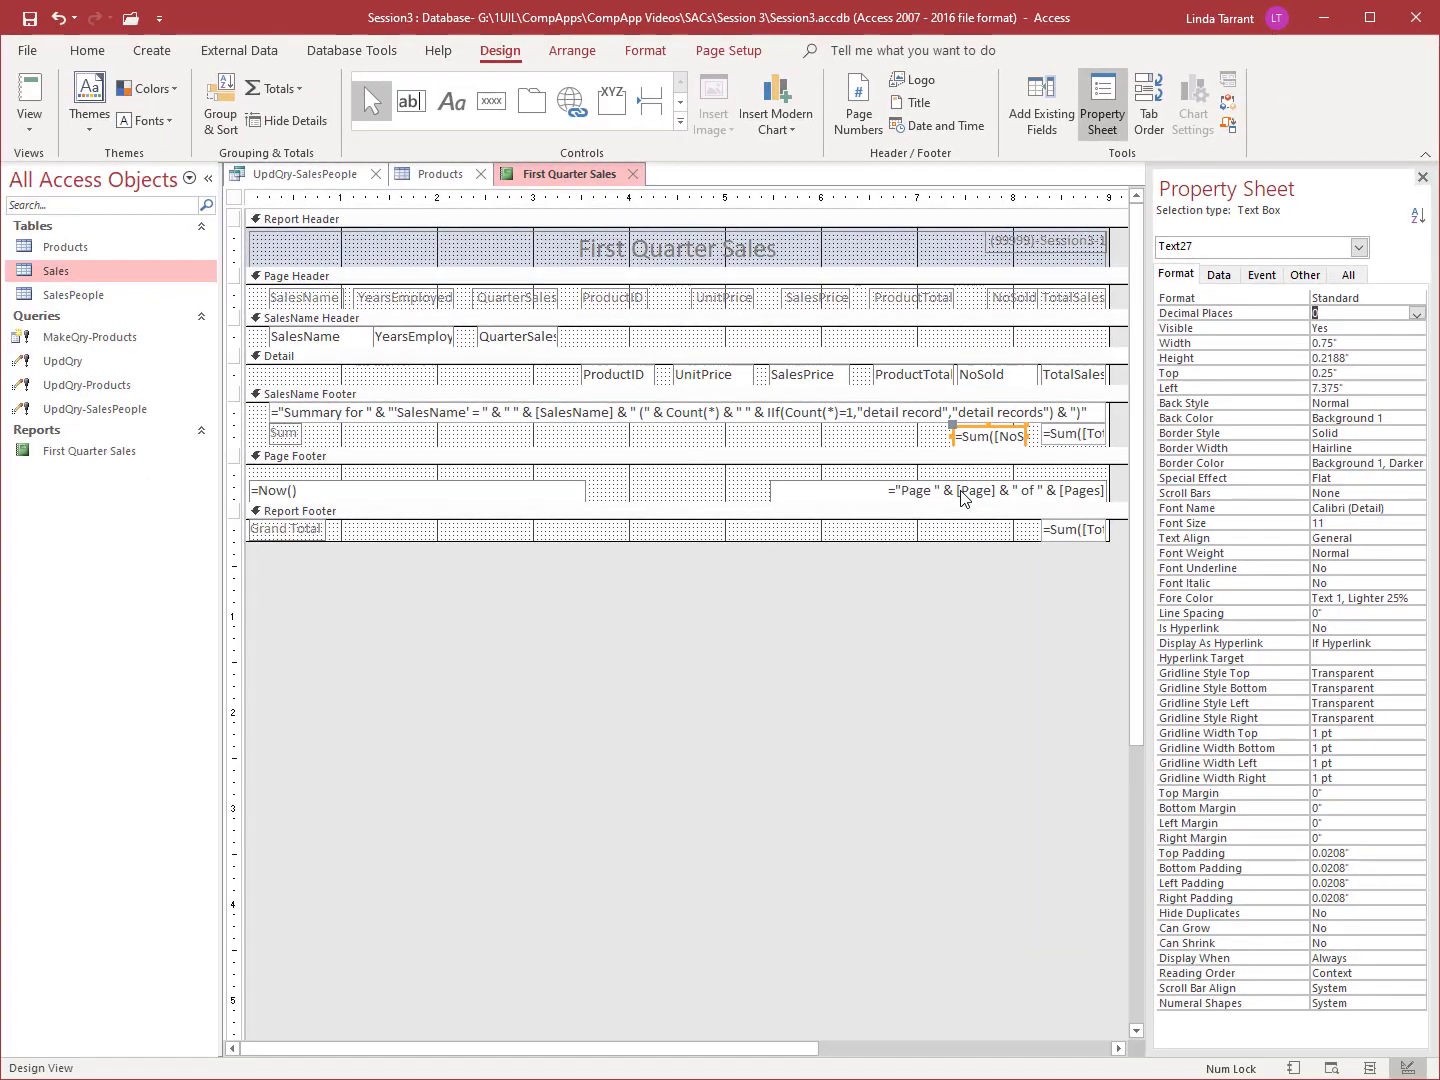
click(815, 698)
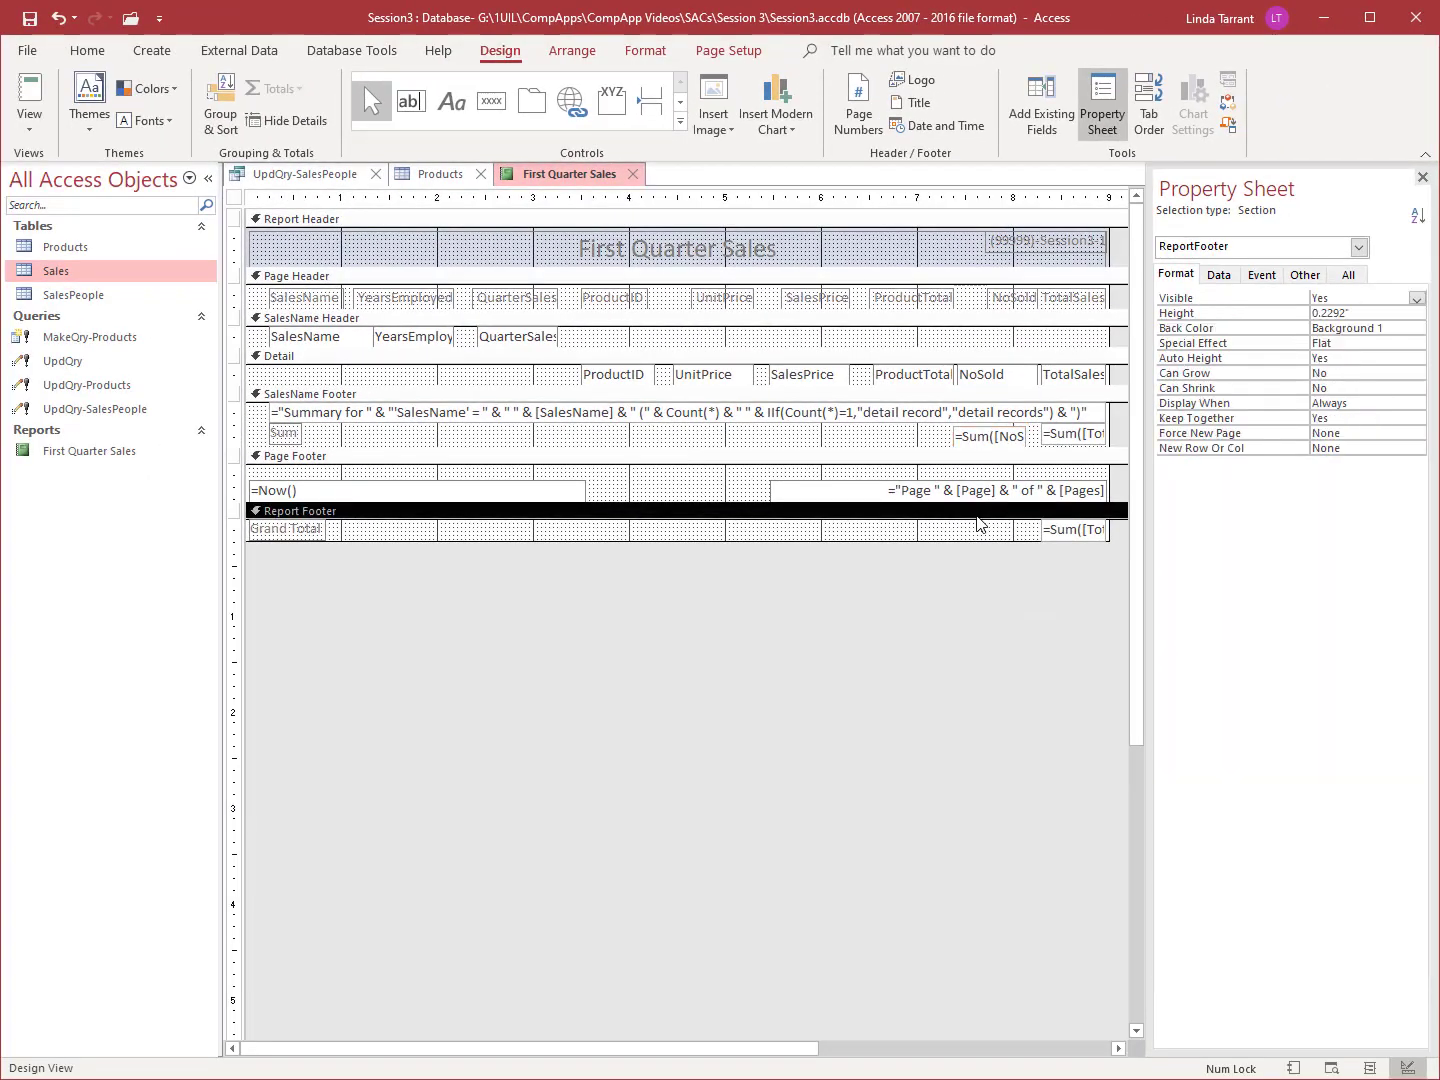
key(ctrl+v)
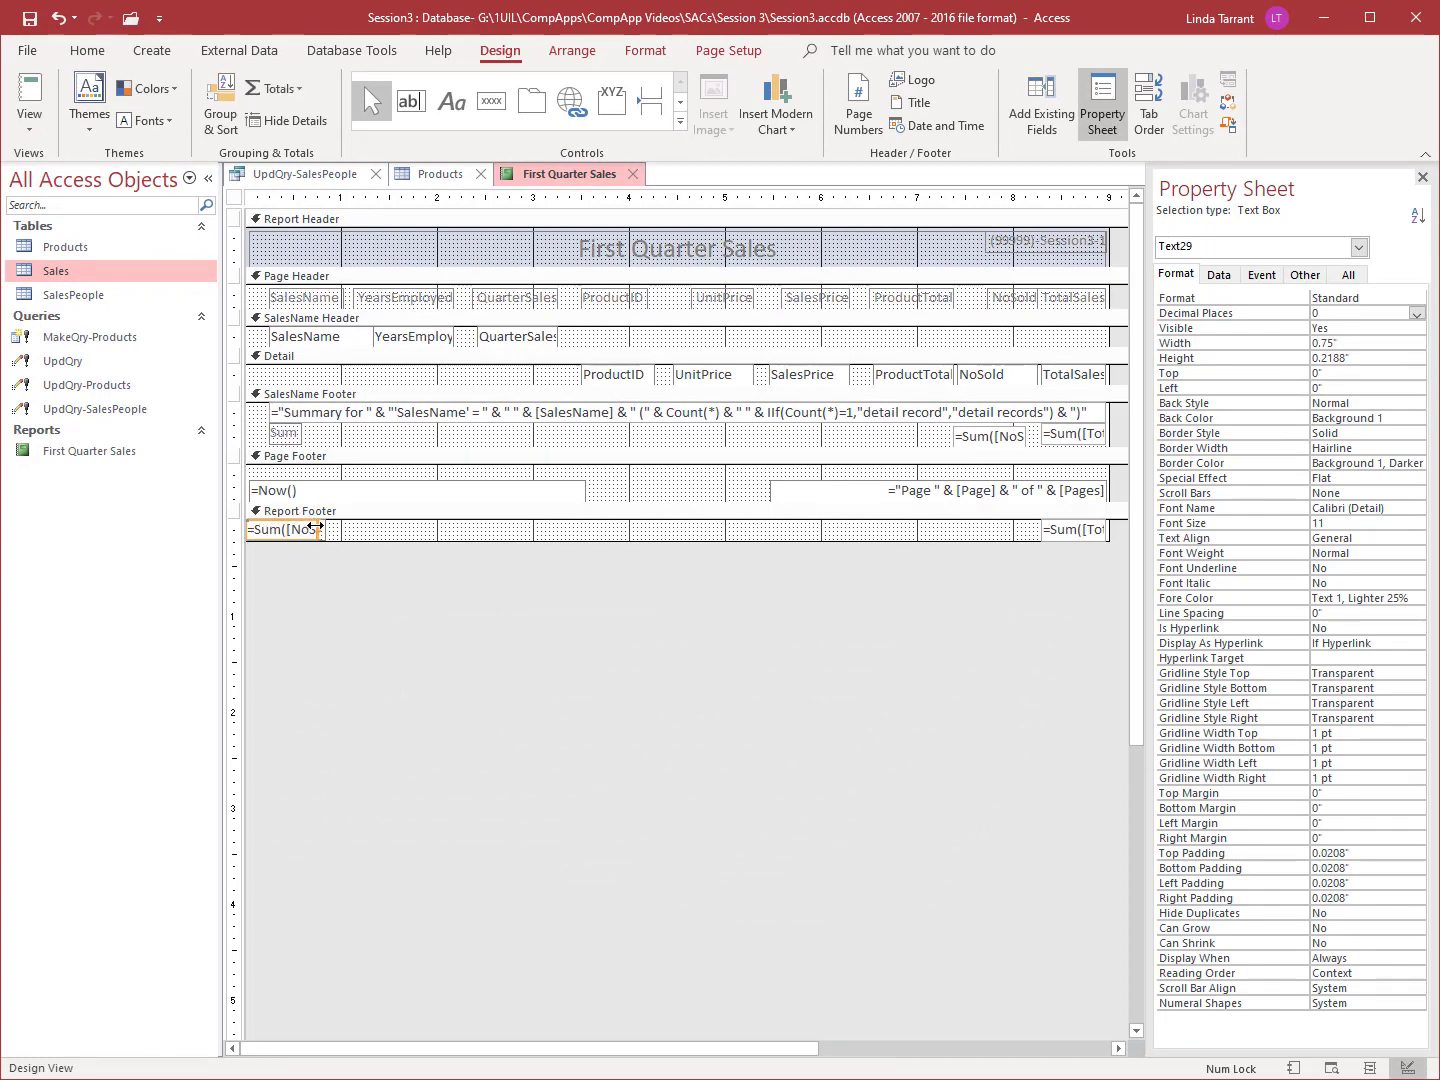
drag(314, 527, 1016, 521)
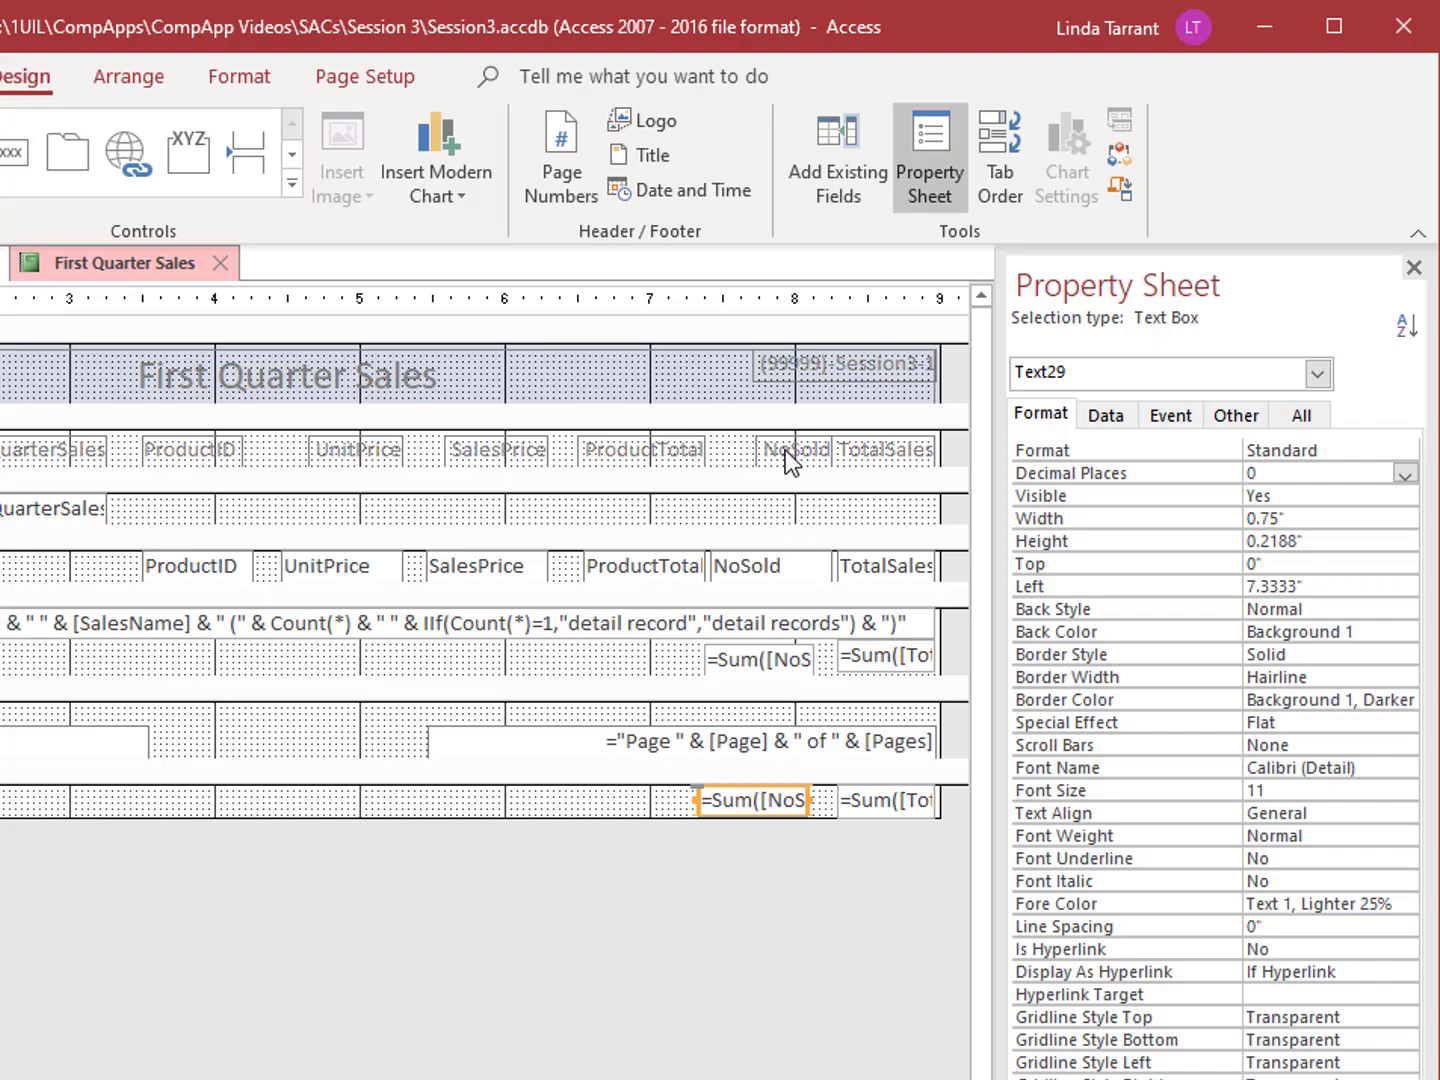
Step: Make the NoSold heading, the NoSold detail field and both NoSold sum boxes the same width, matching the widest
click(783, 450)
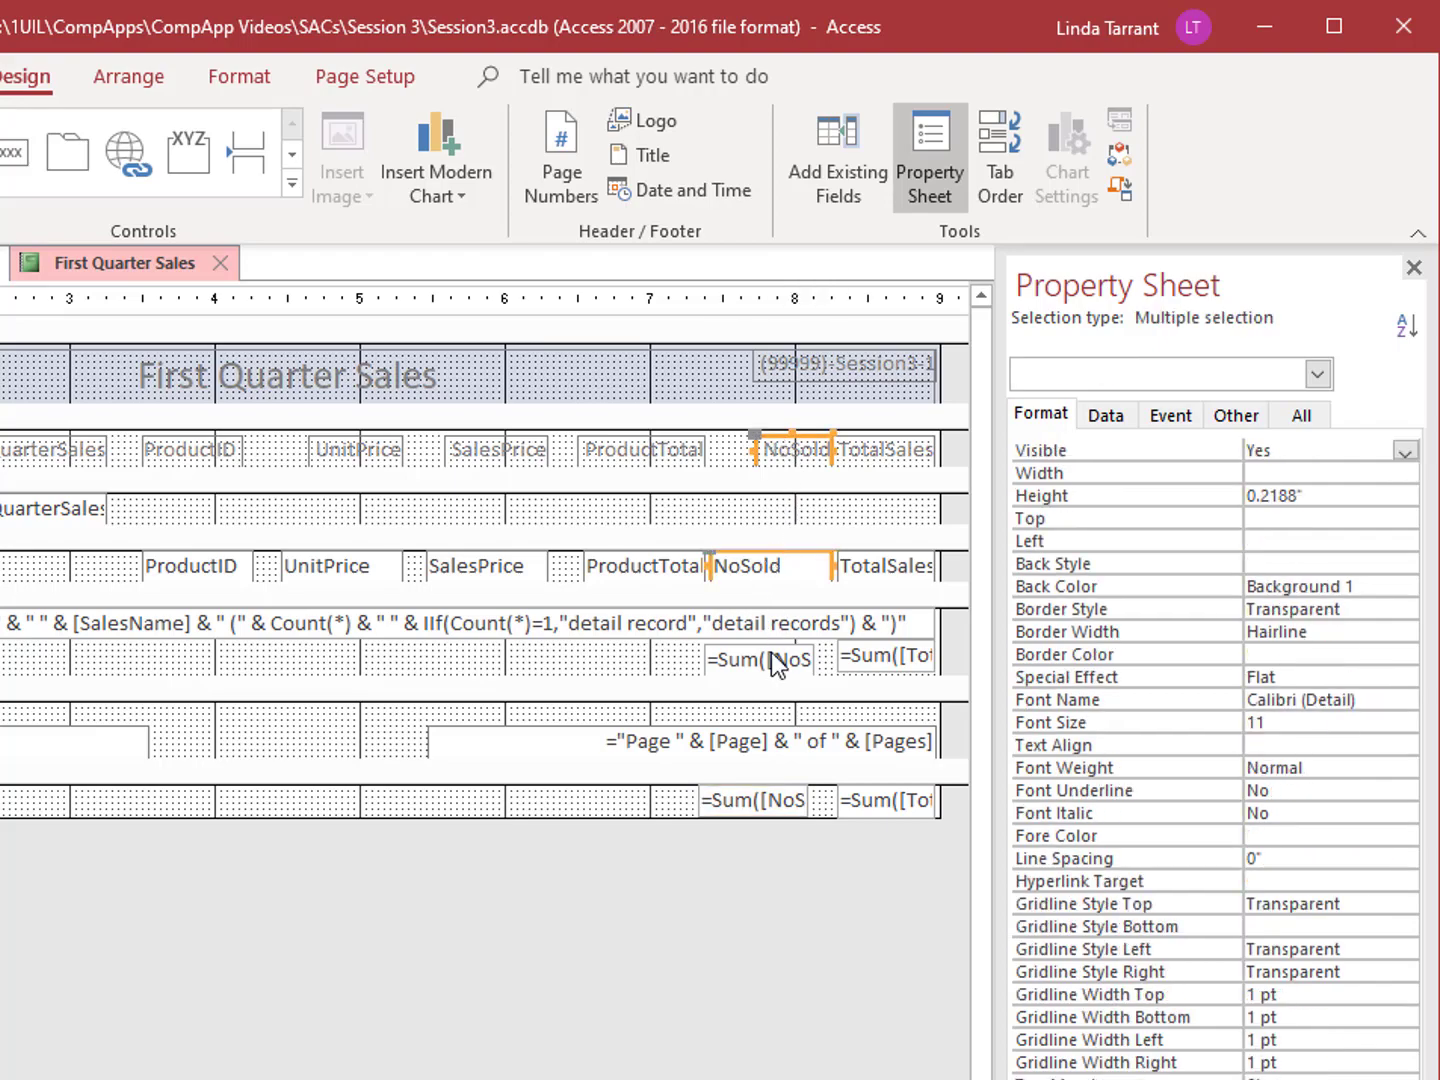
shift+click(775, 663)
shift+click(773, 796)
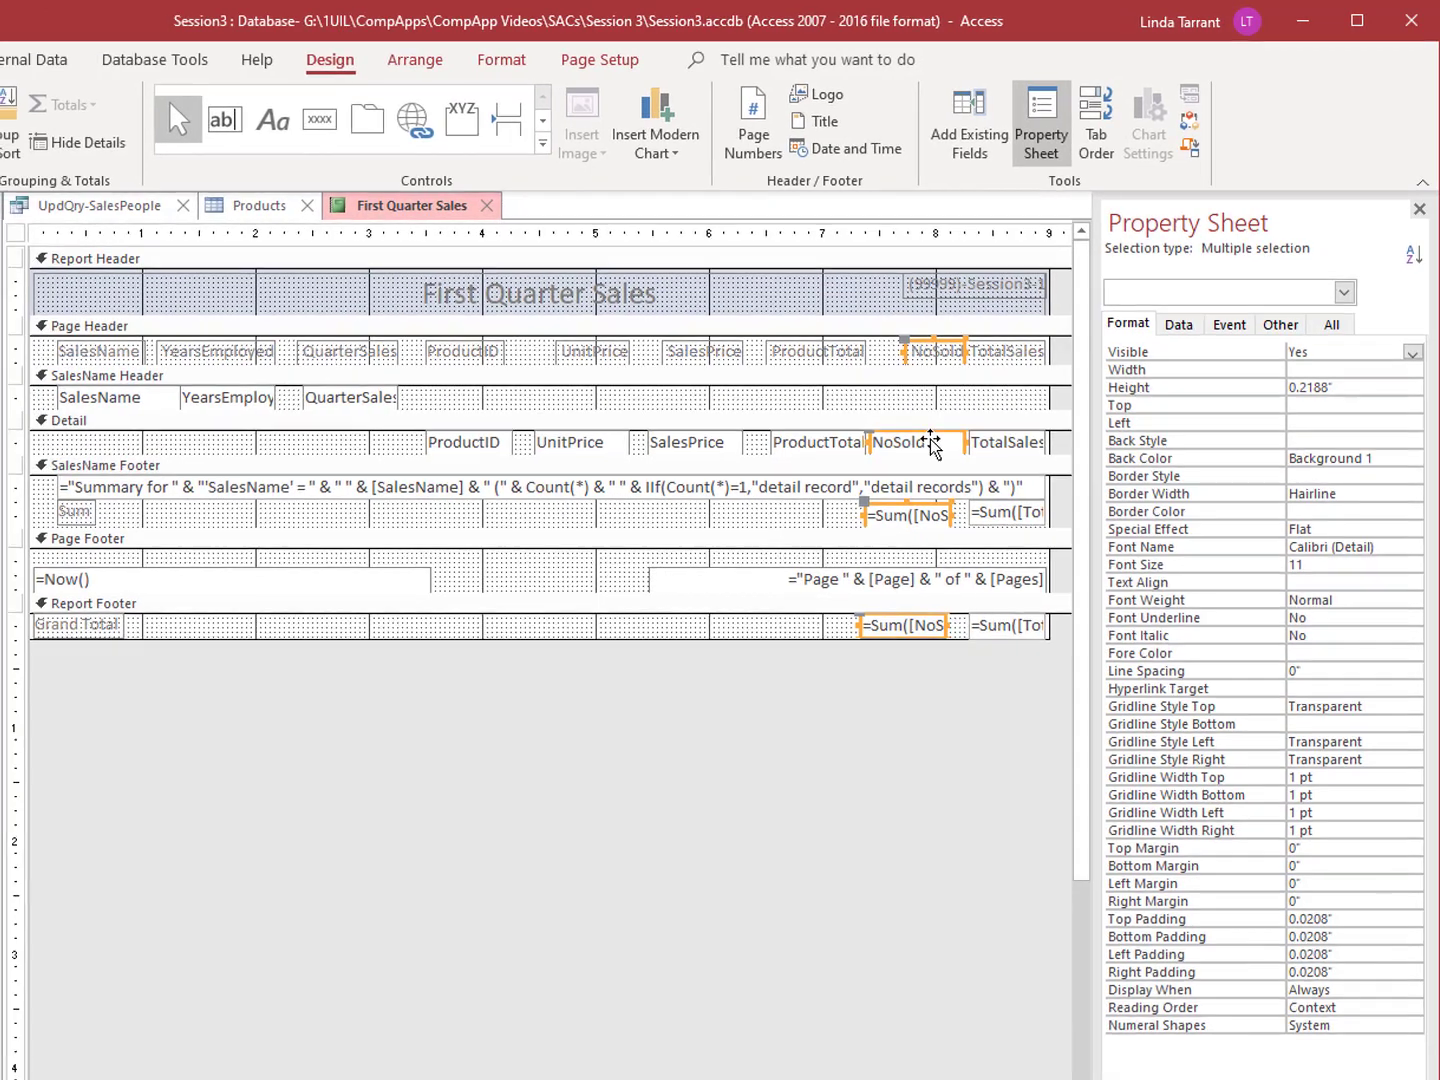
right_click(803, 550)
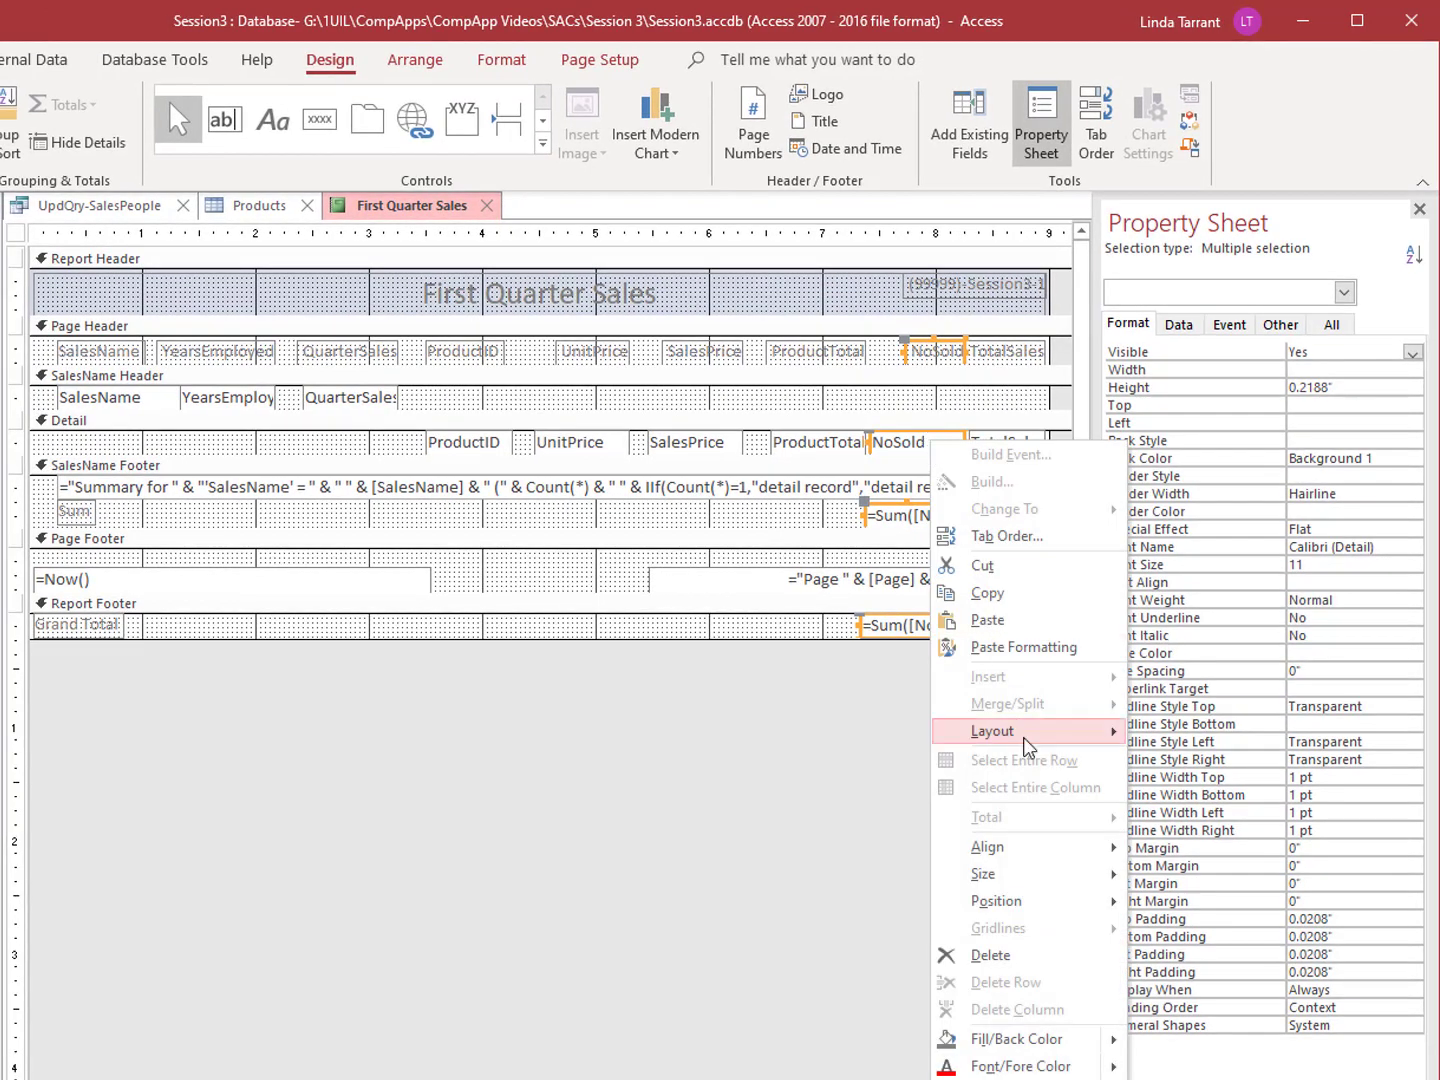
mouse_move(1005, 876)
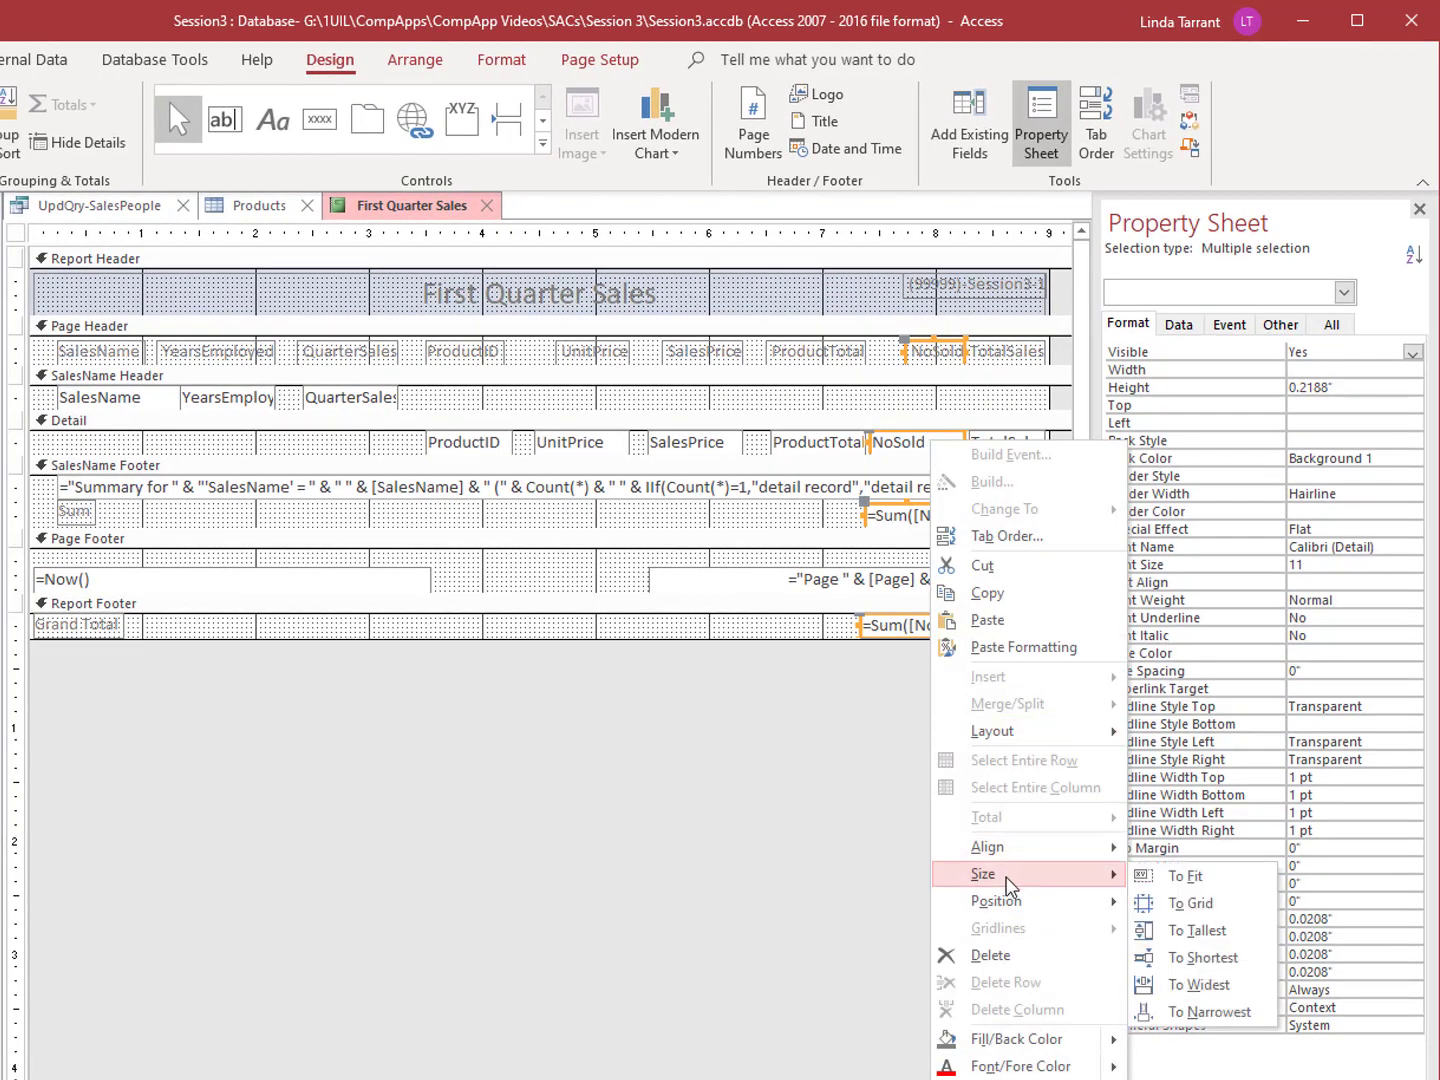
click(1199, 986)
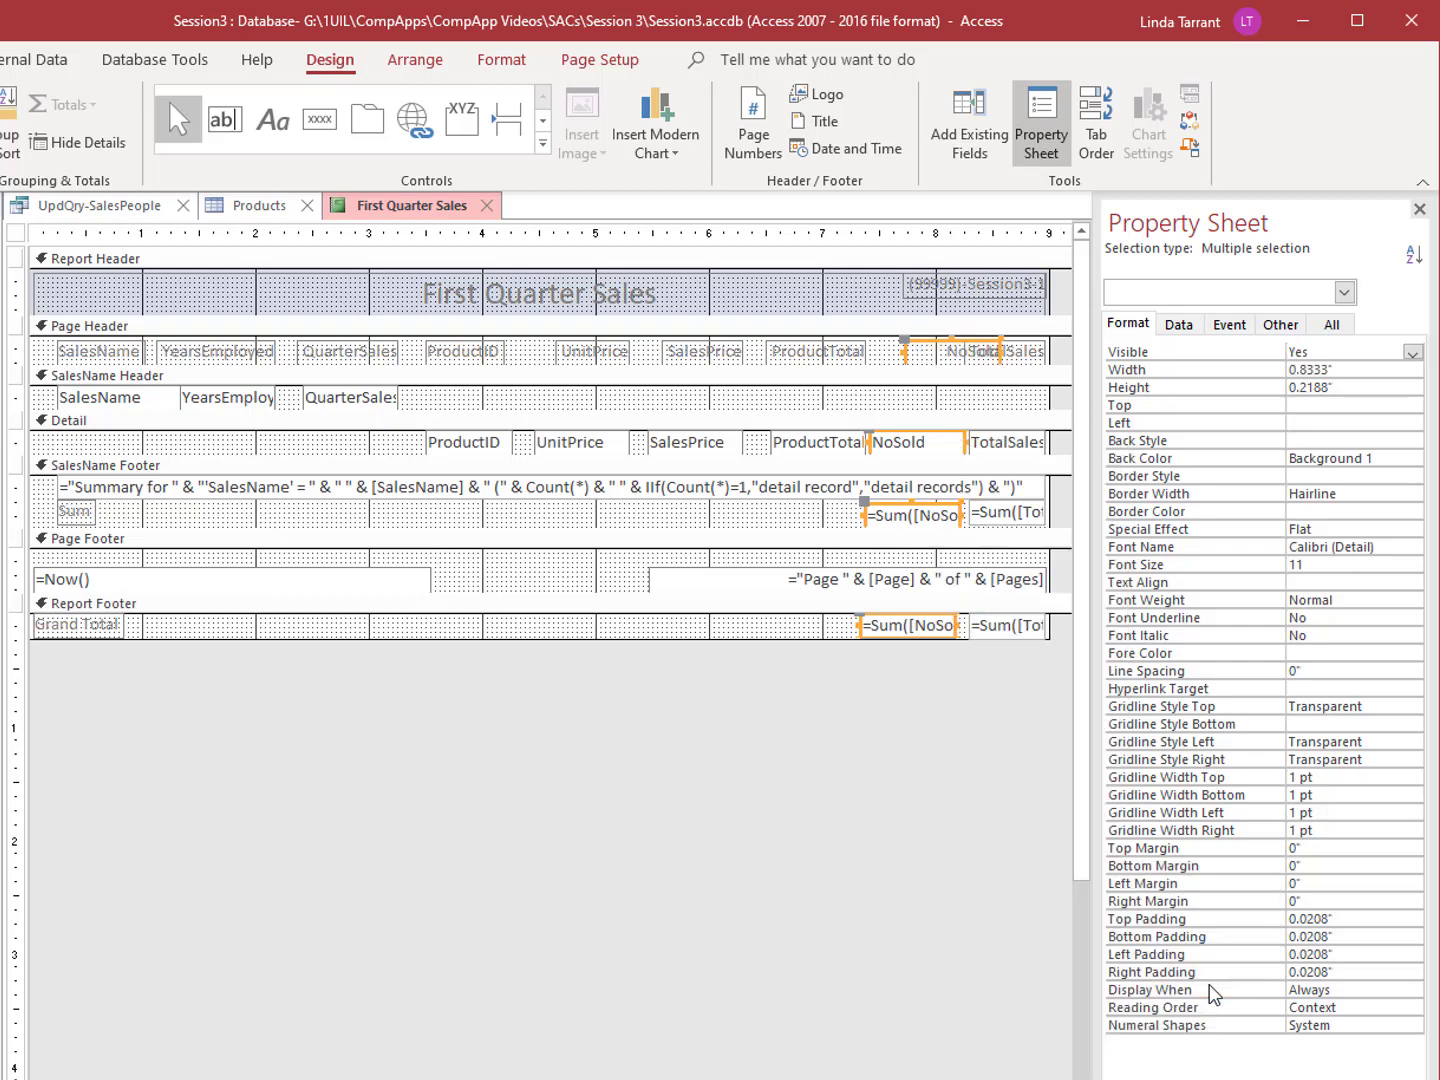
Step: Align the right edges of the NoSold heading, detail field and both NoSold sum boxes
right_click(925, 352)
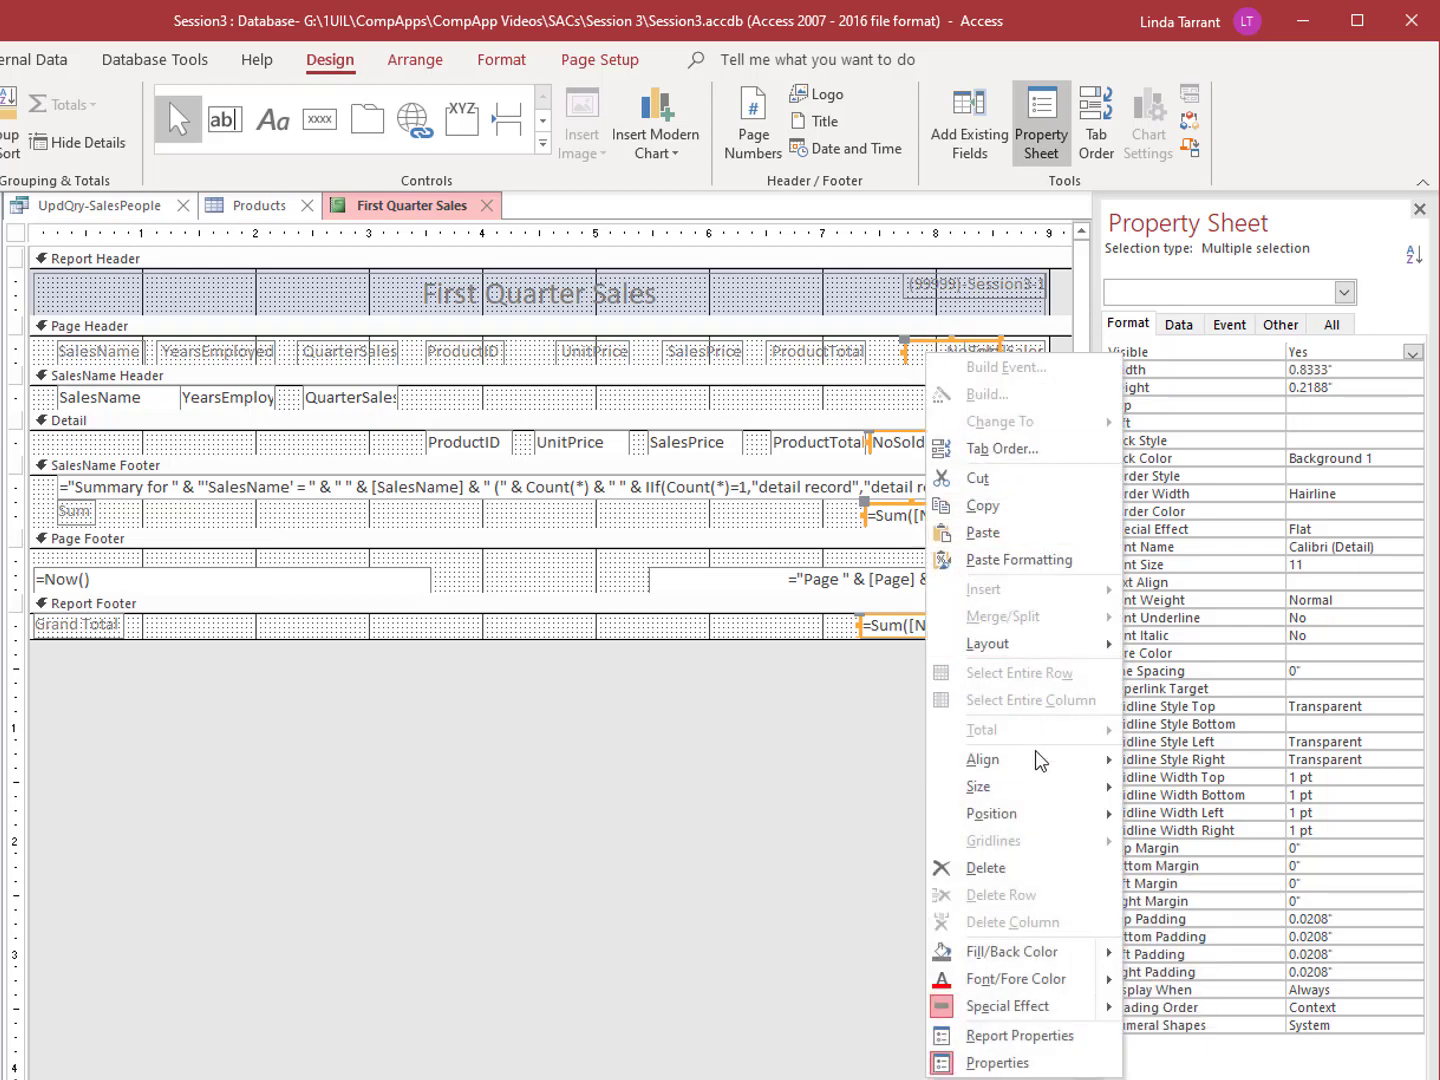
mouse_move(1050, 766)
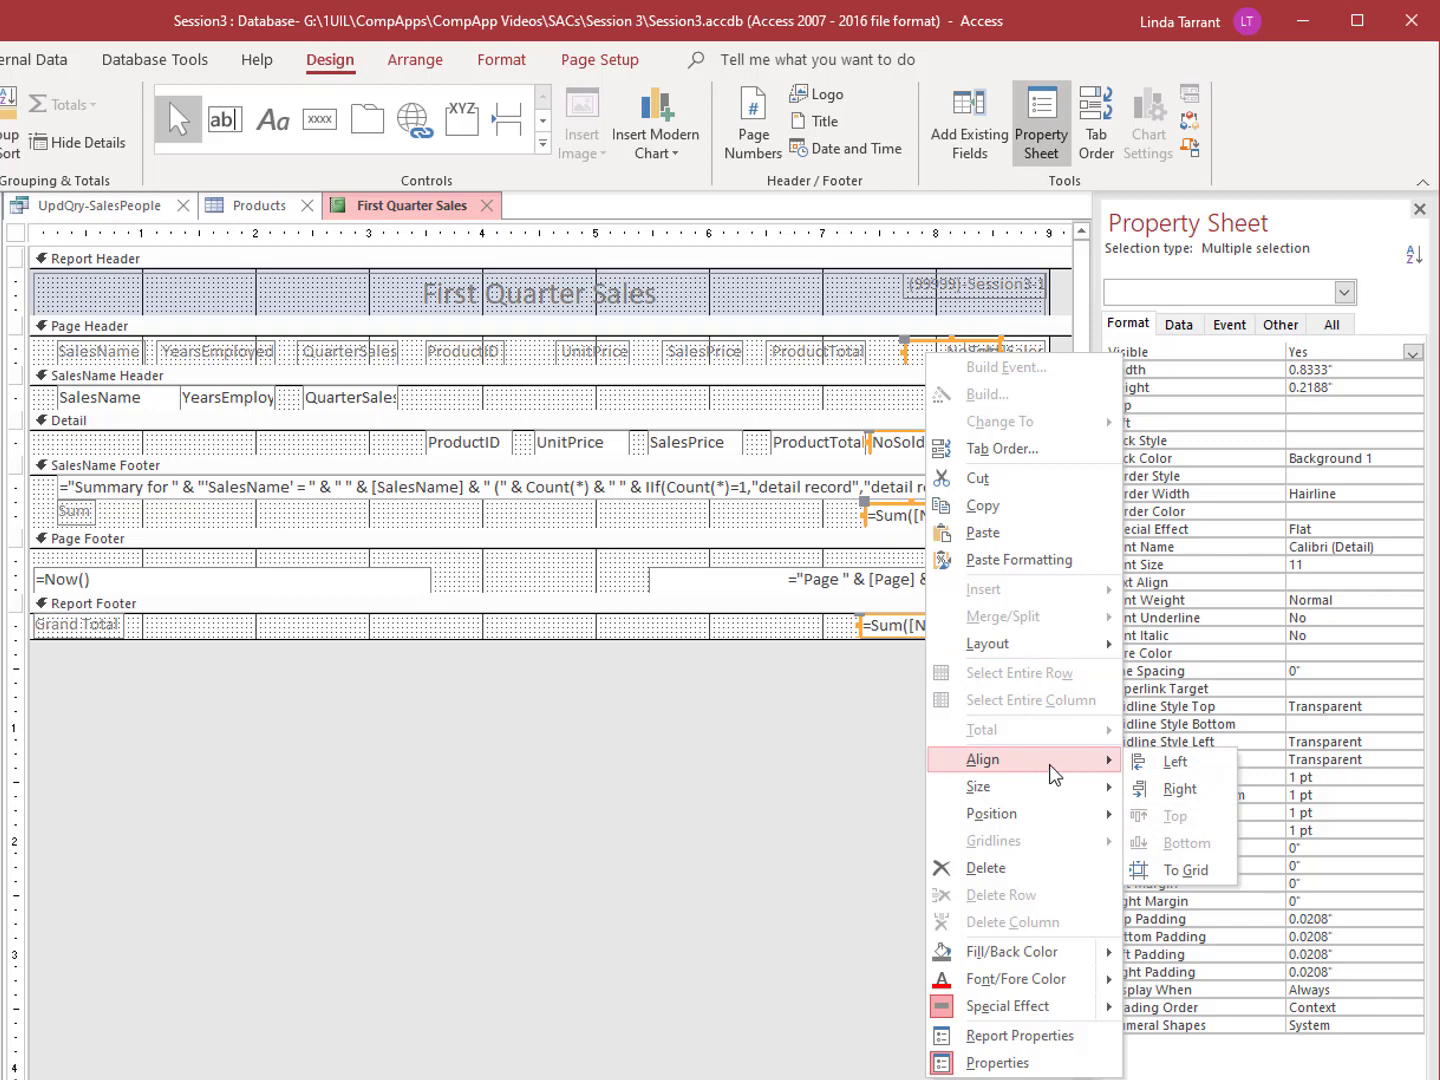
click(1157, 793)
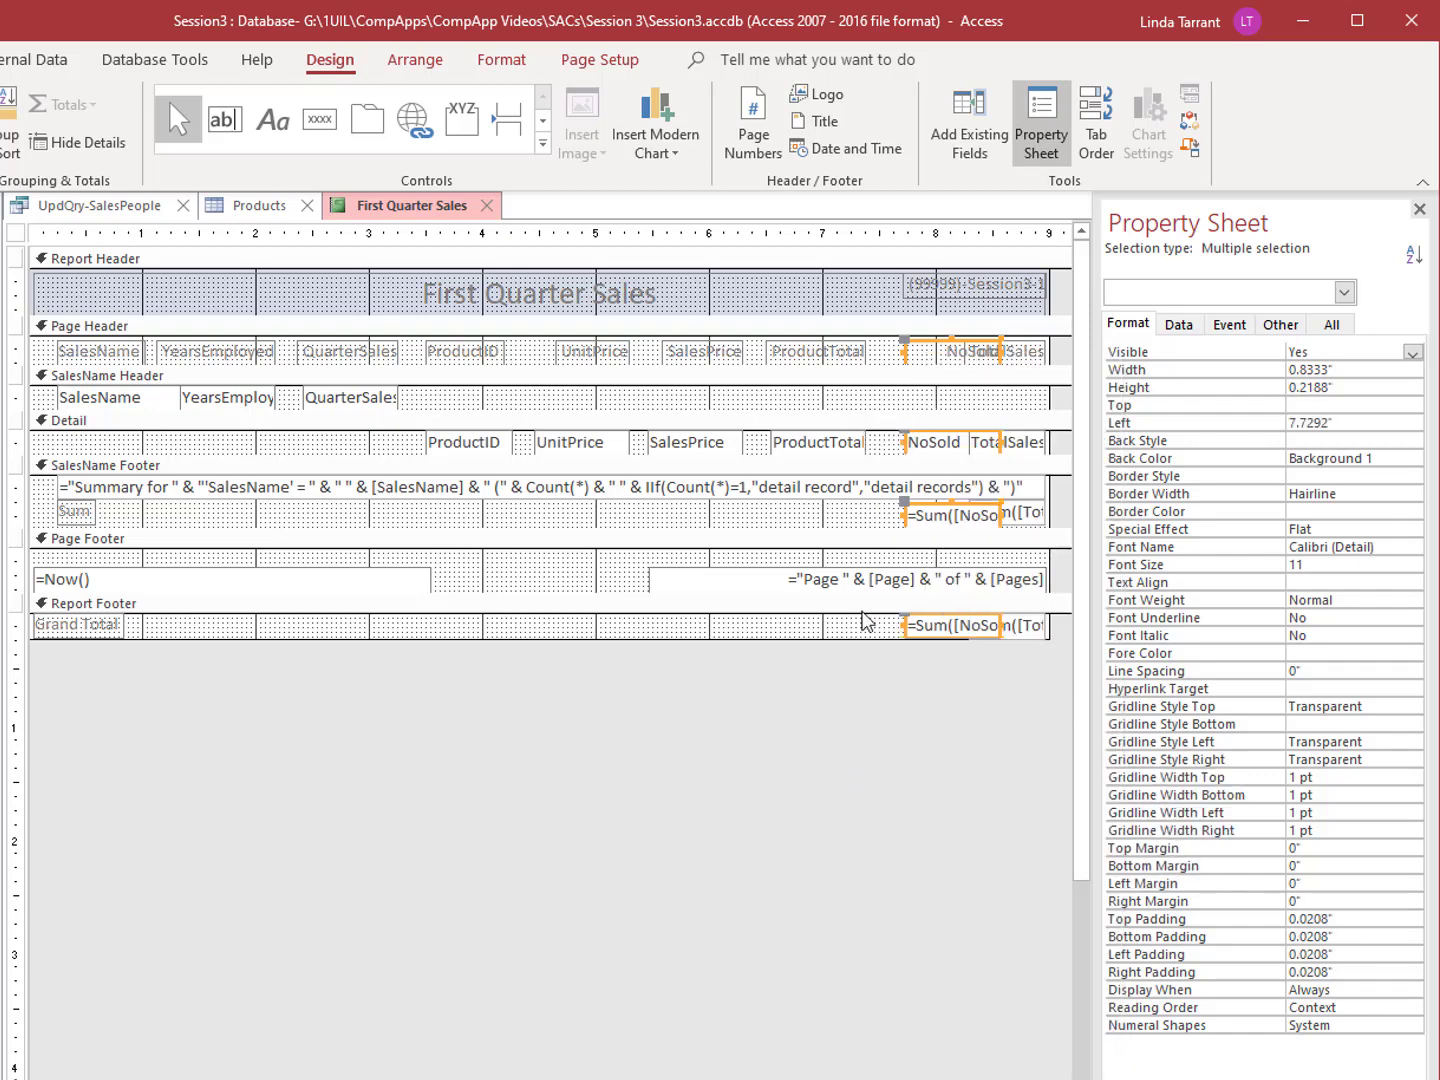
Step: Nudge the four aligned NoSold controls left to 7.4167" so they clear the TotalSales column, and deselect them
key(Left)
key(Left)
key(Left)
key(Left)
key(Left)
key(Left)
key(Left)
key(Left)
key(Left)
key(Left)
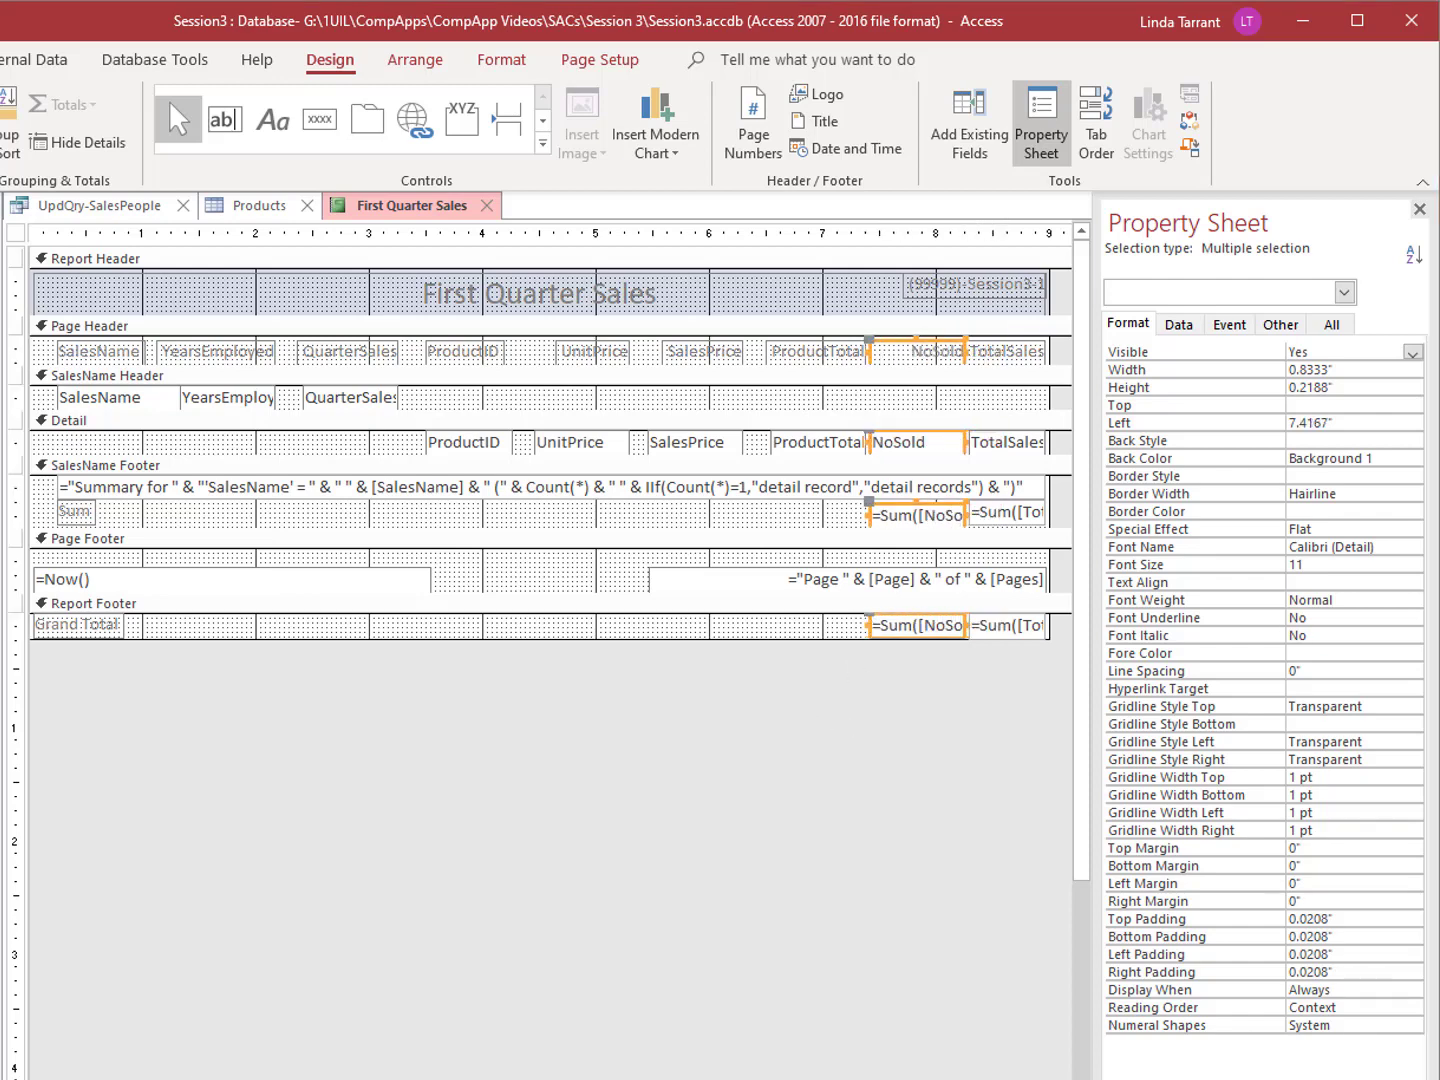
click(405, 795)
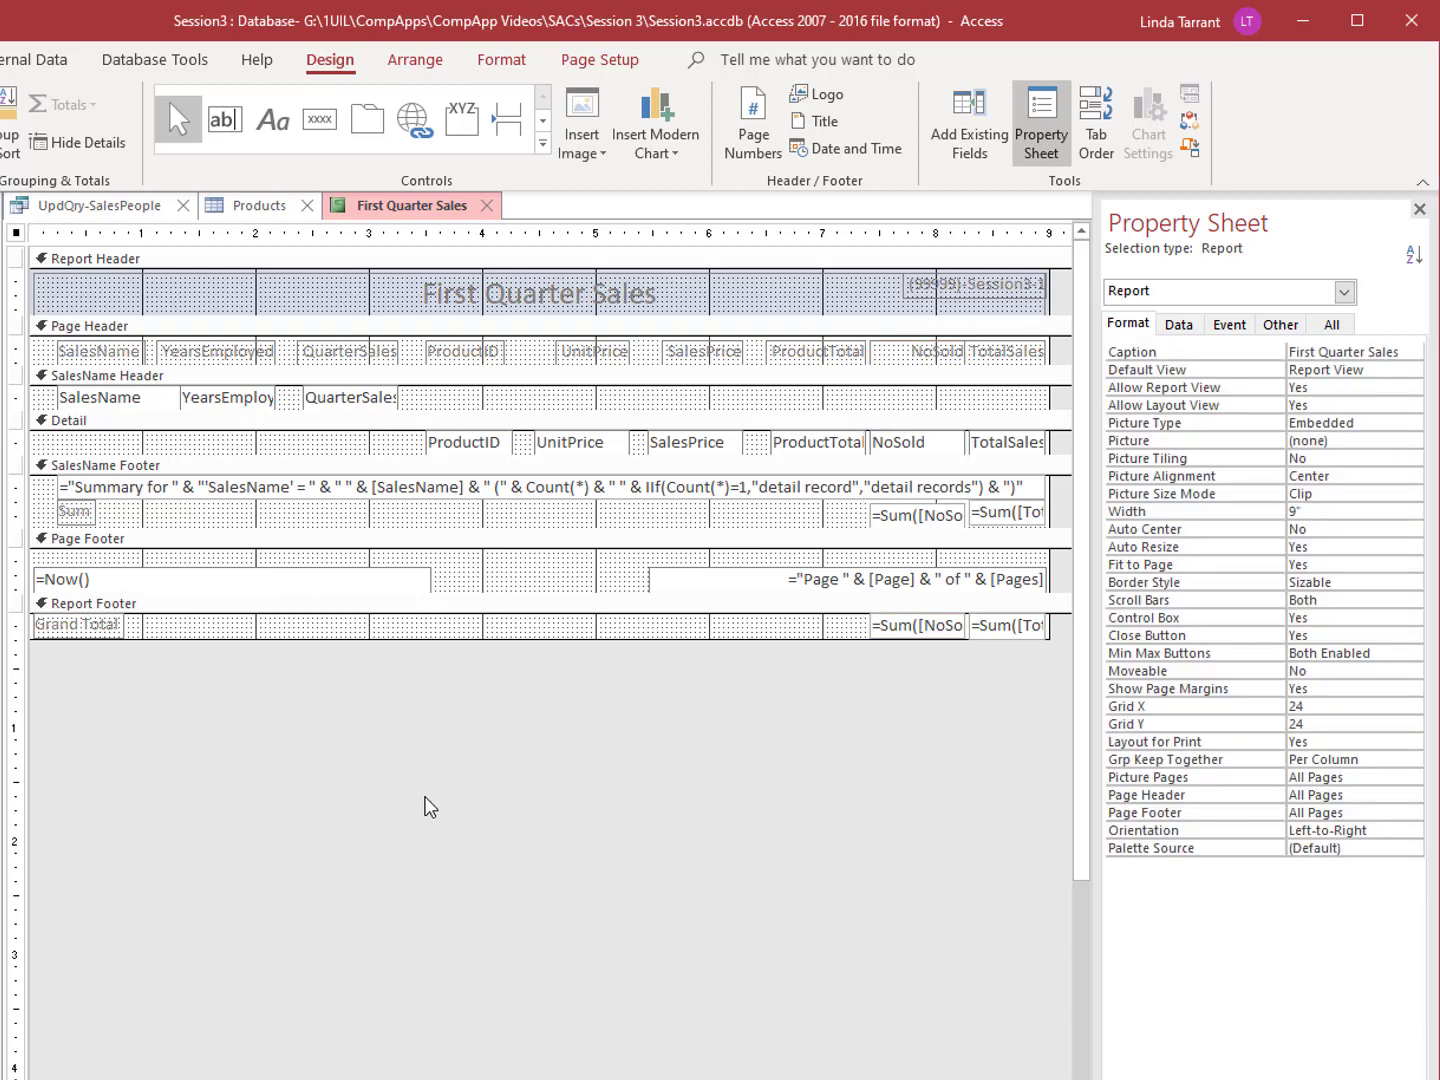
Step: Align the top edges of the NoSold and TotalSales sum boxes in the SalesName Footer and deselect them
click(931, 517)
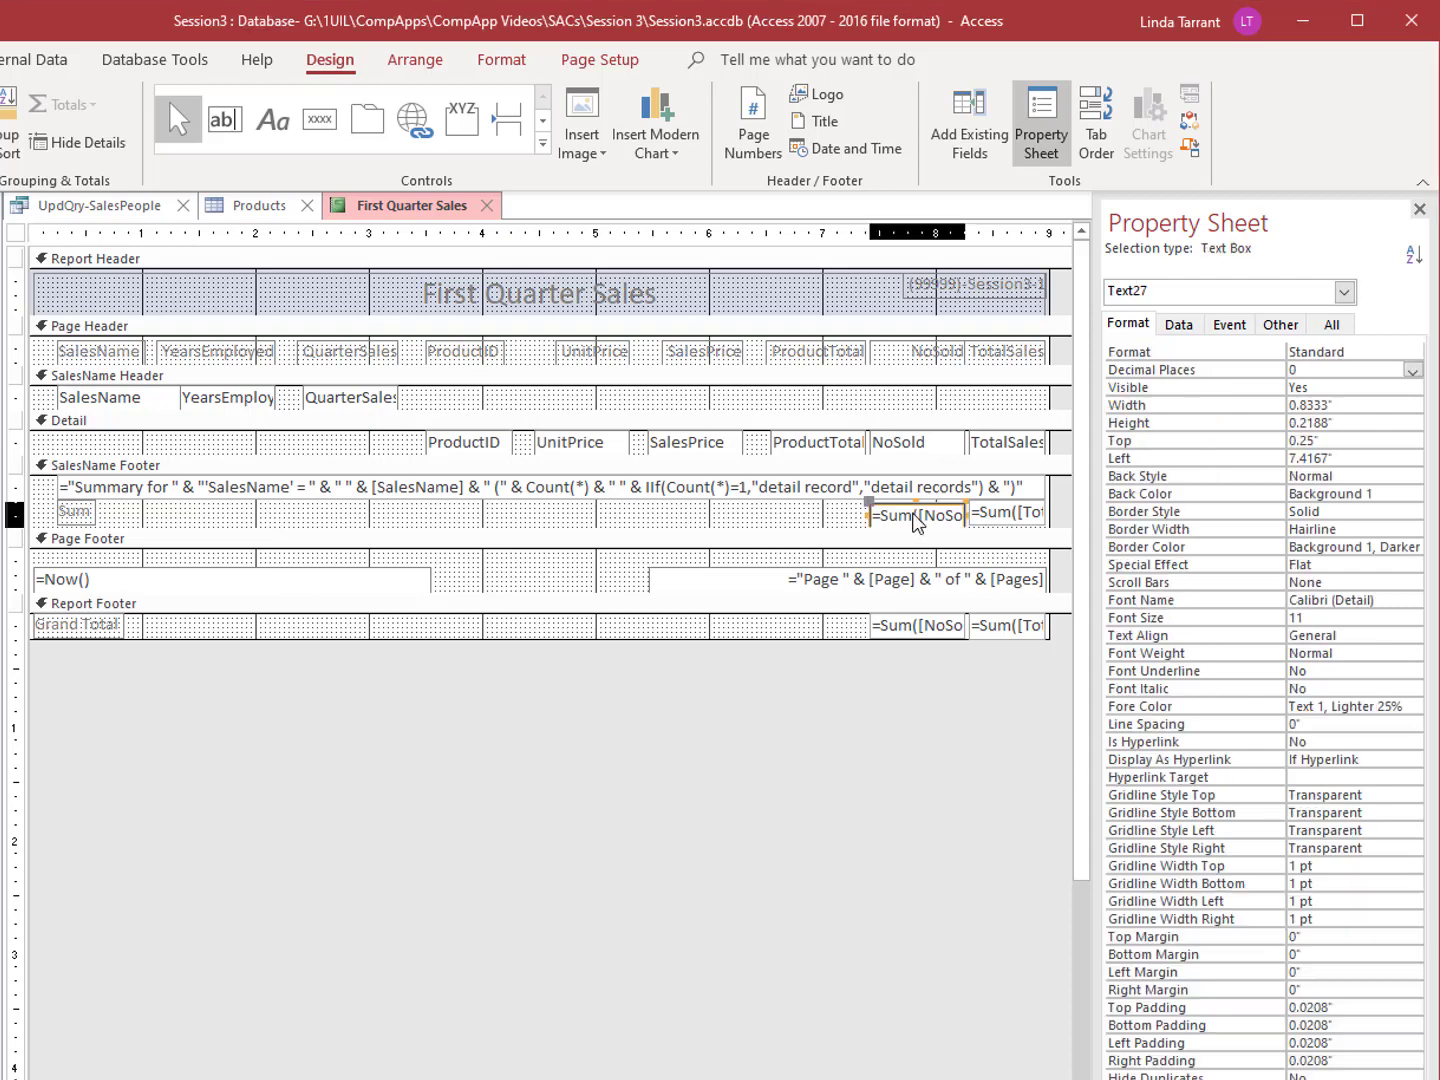
shift+click(985, 515)
right_click(984, 515)
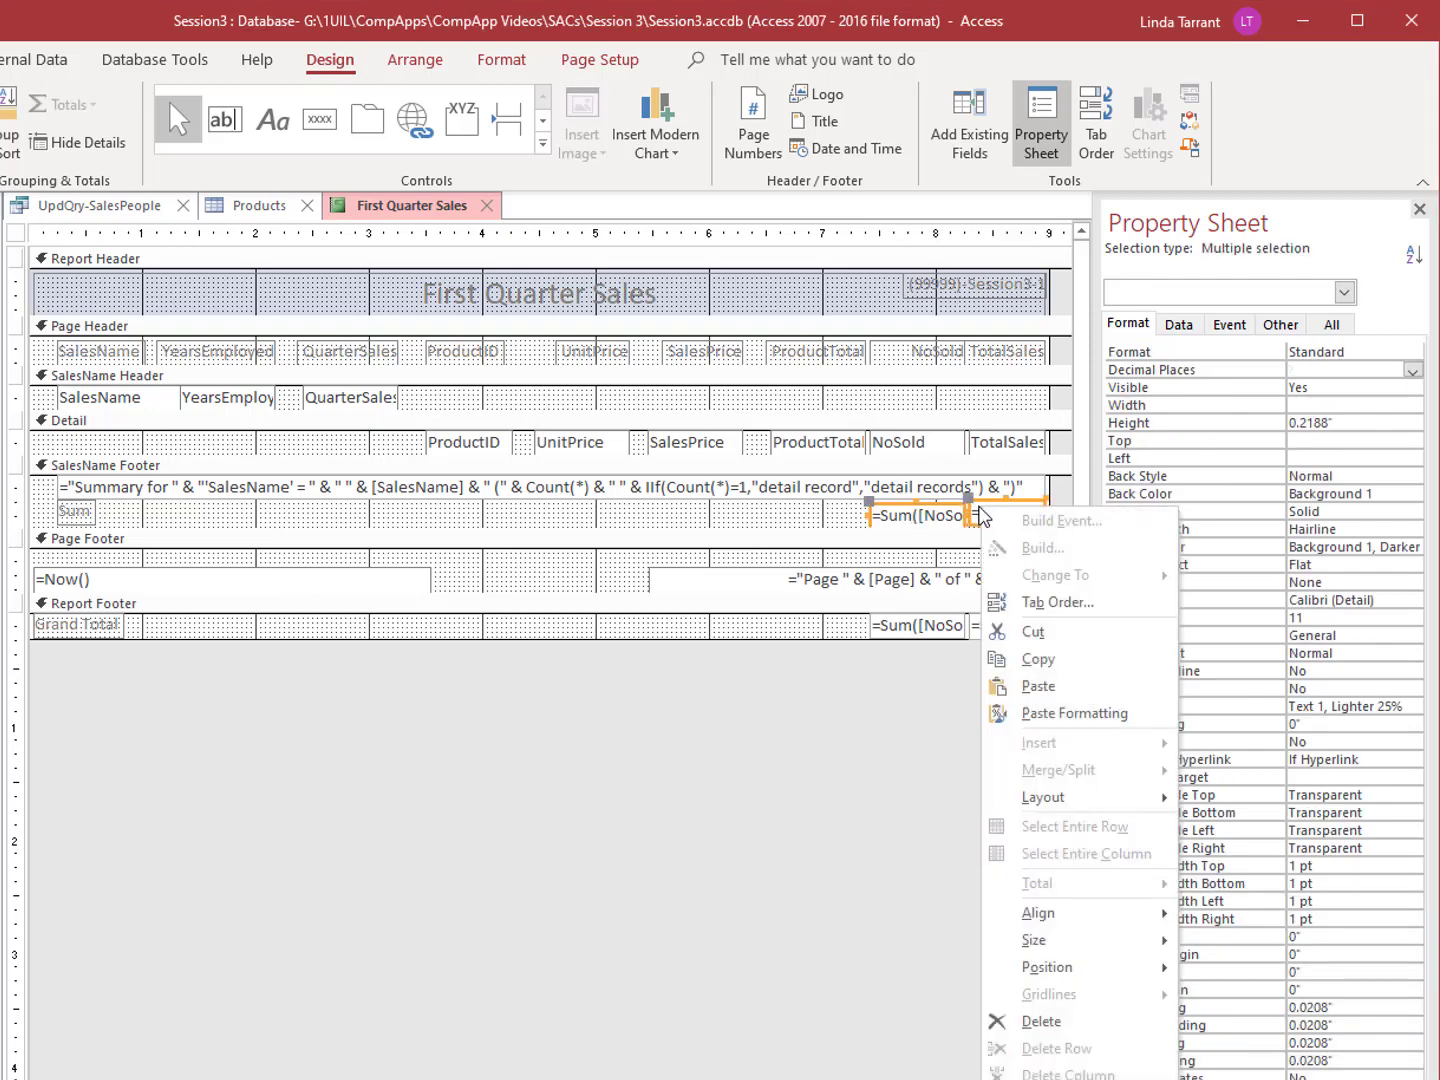
mouse_move(1084, 918)
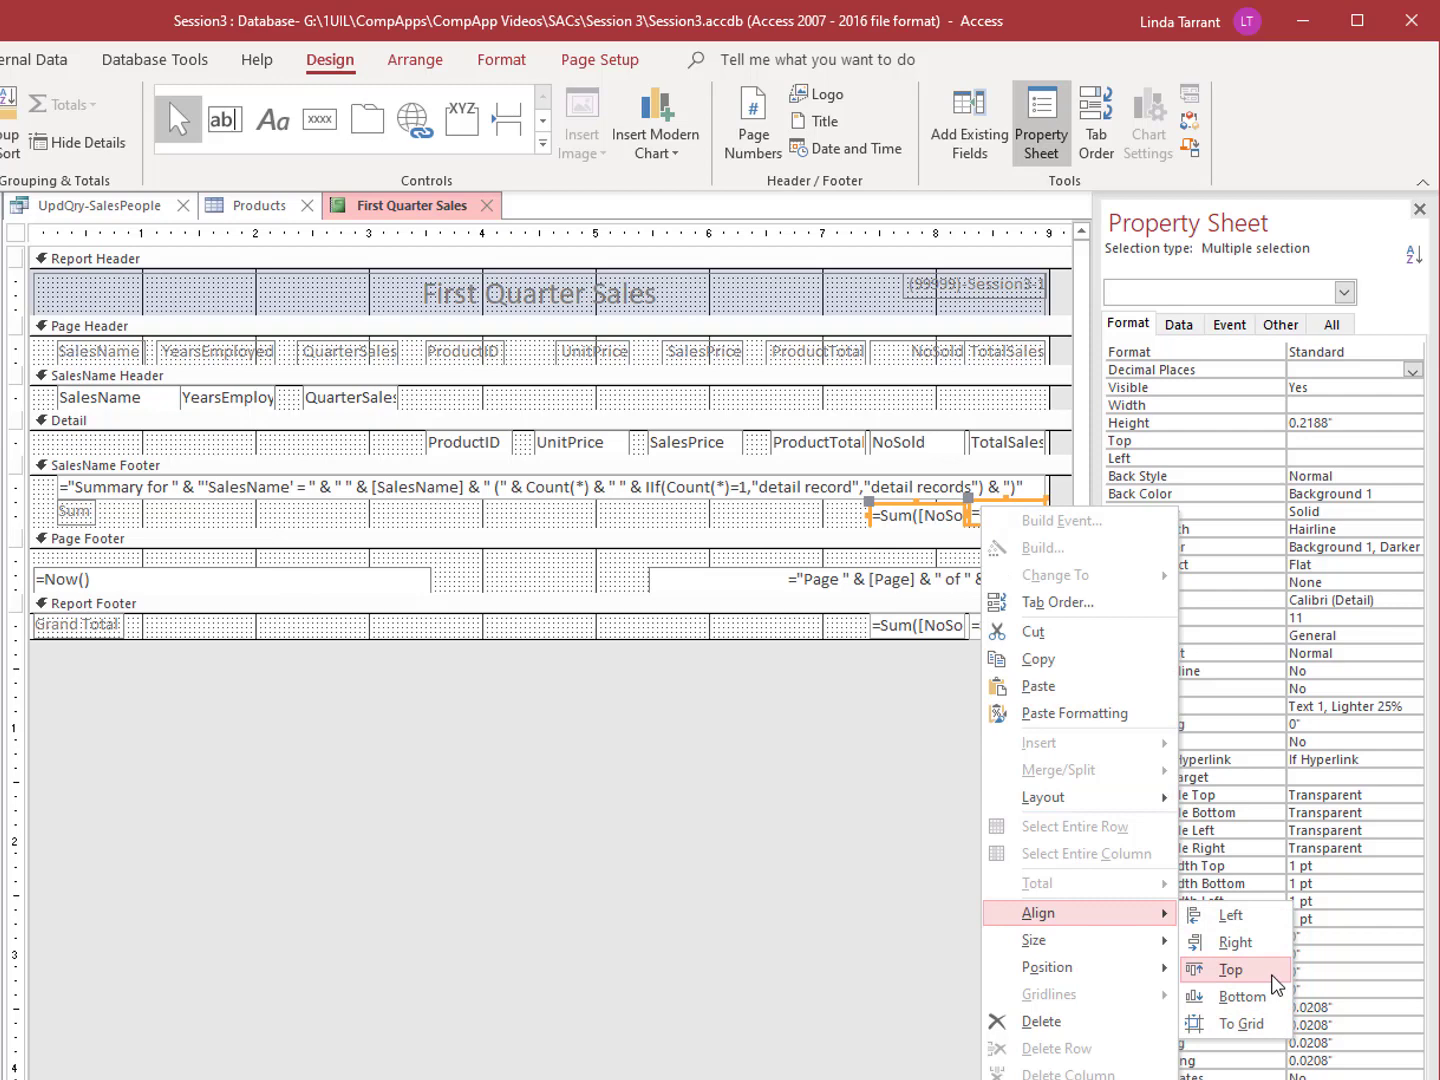
click(1229, 970)
click(769, 796)
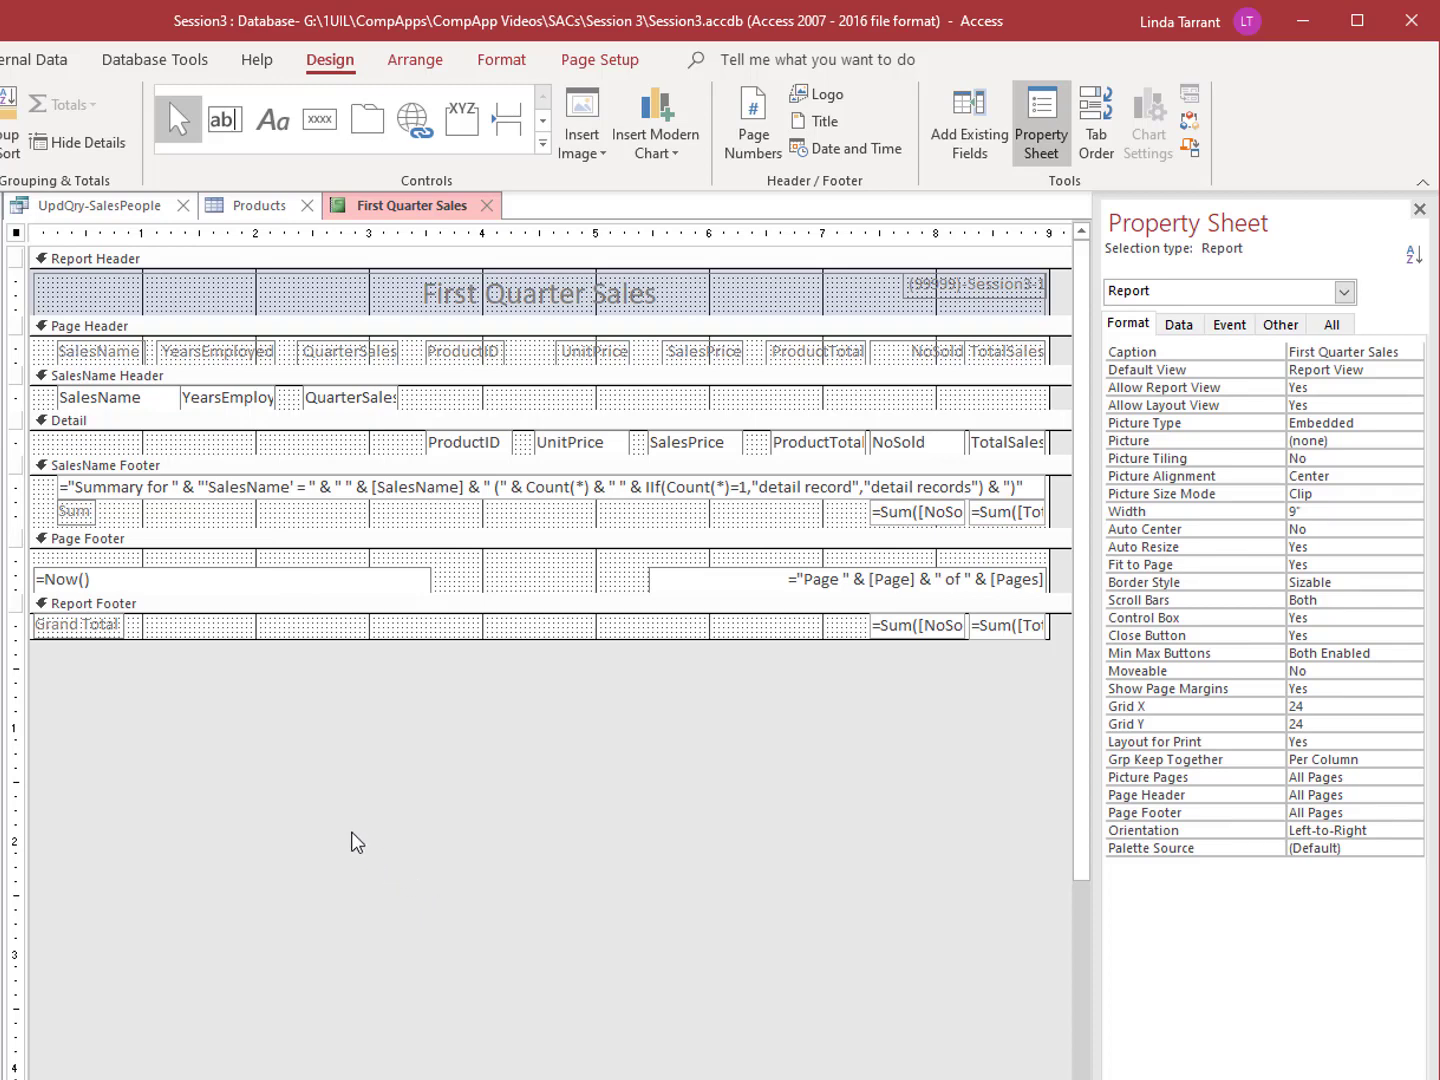
Step: Center the text of all Page Header, SalesName Header, Detail and Report Footer controls and the SalesName Footer's Sum row, then deselect them
click(15, 353)
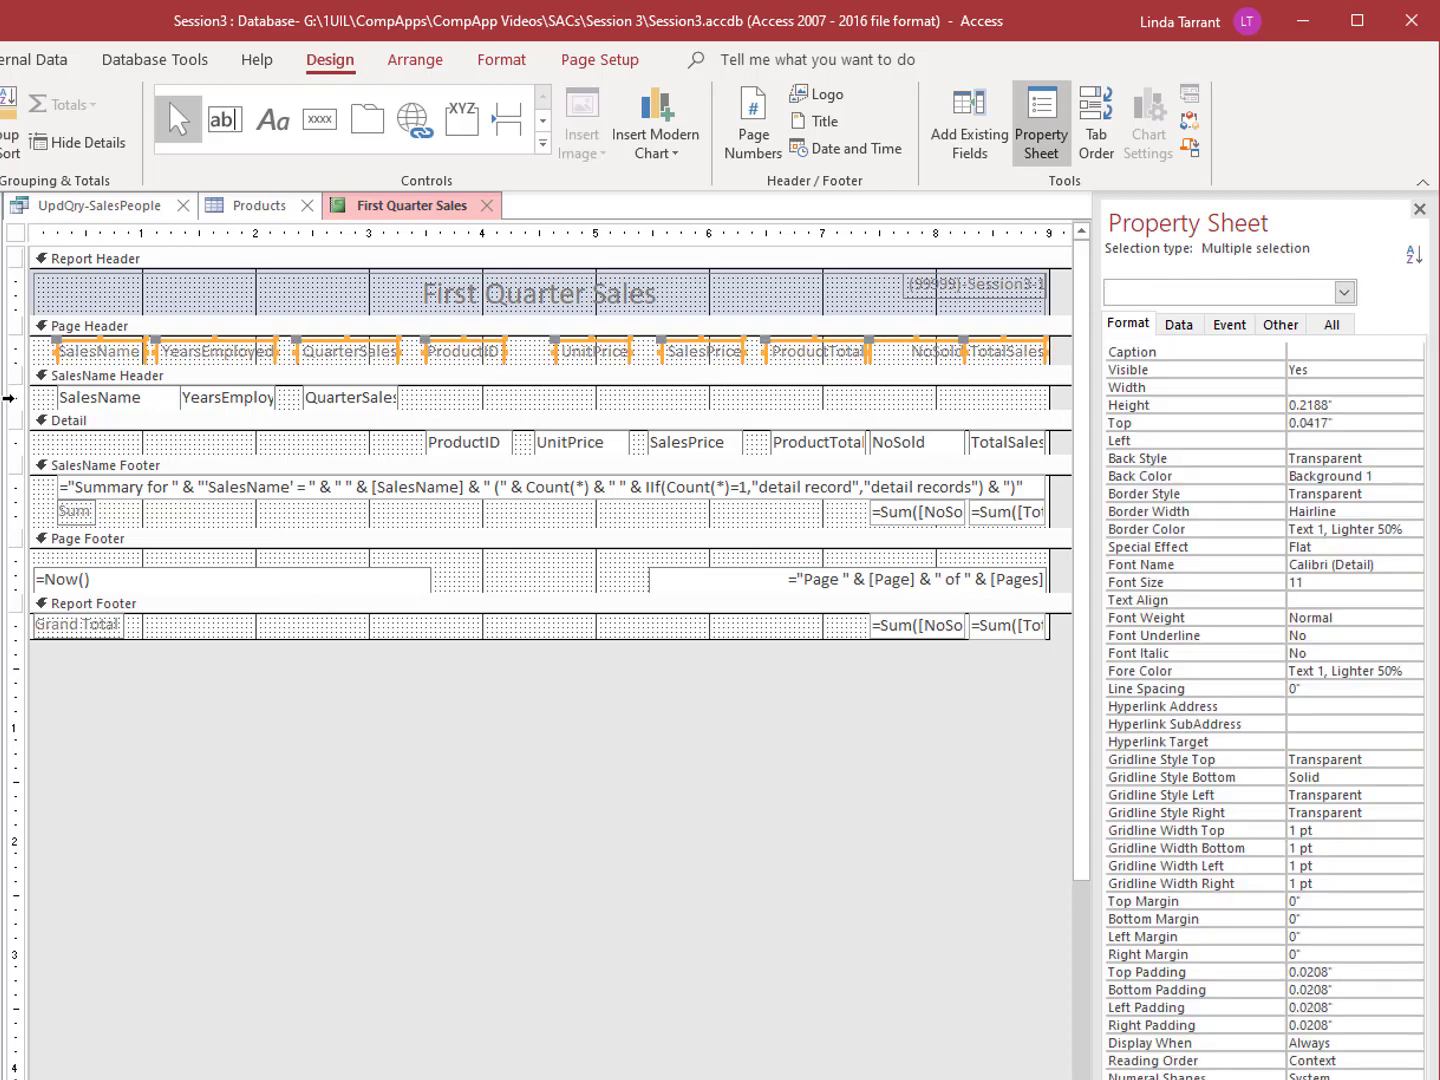
shift+click(9, 398)
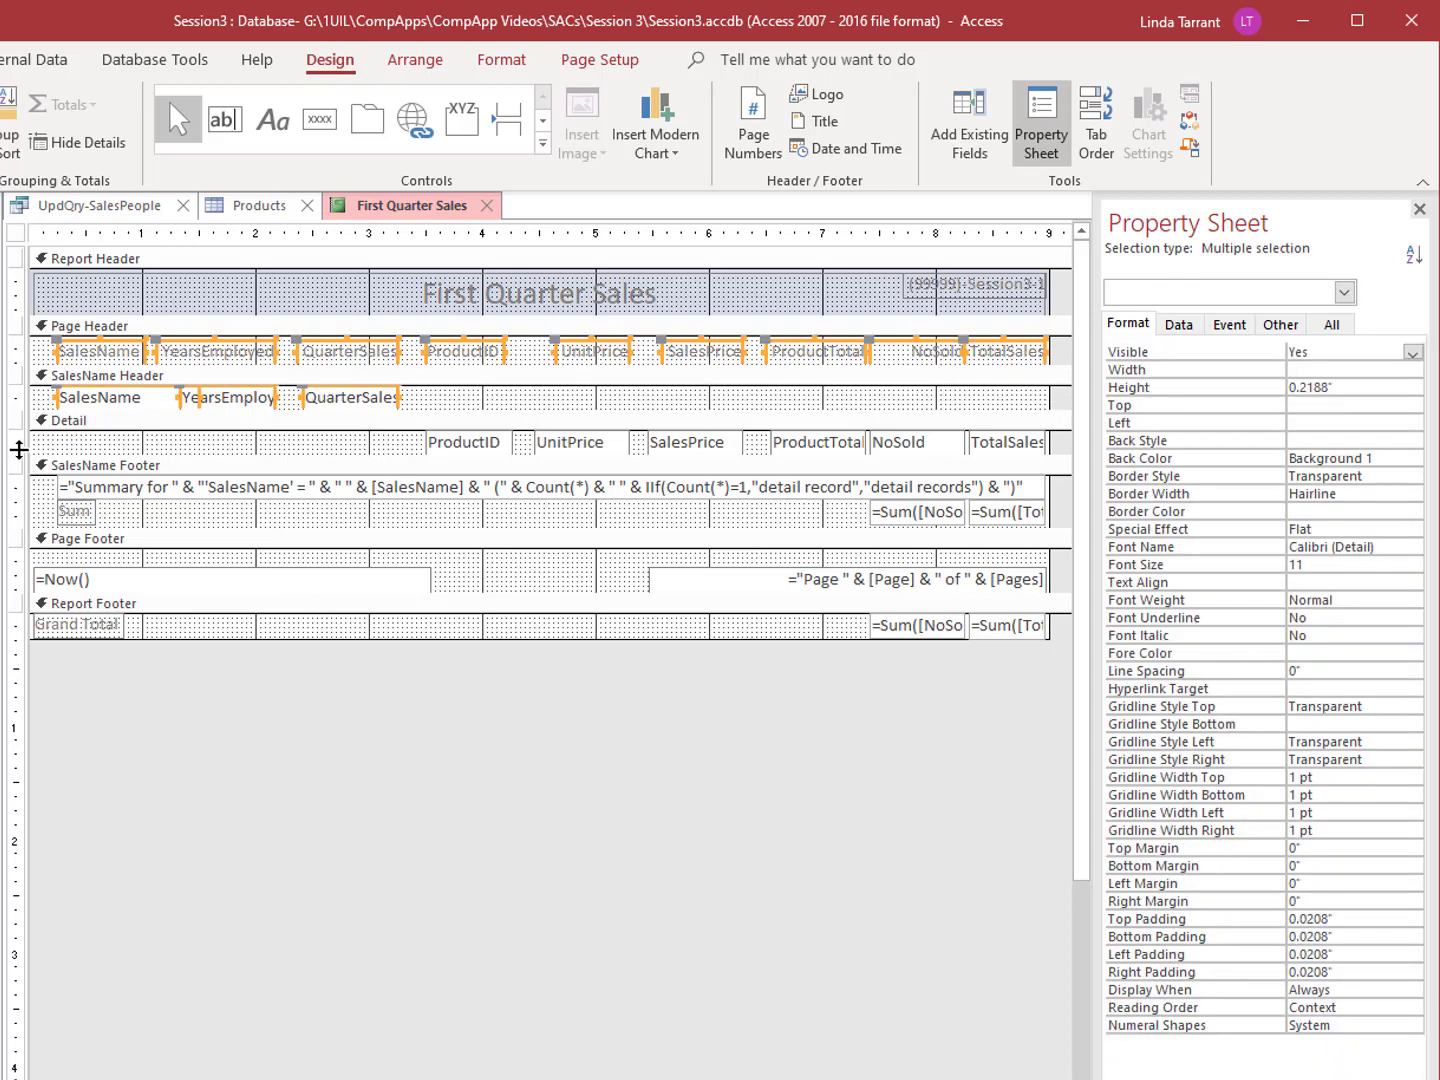
shift+click(19, 441)
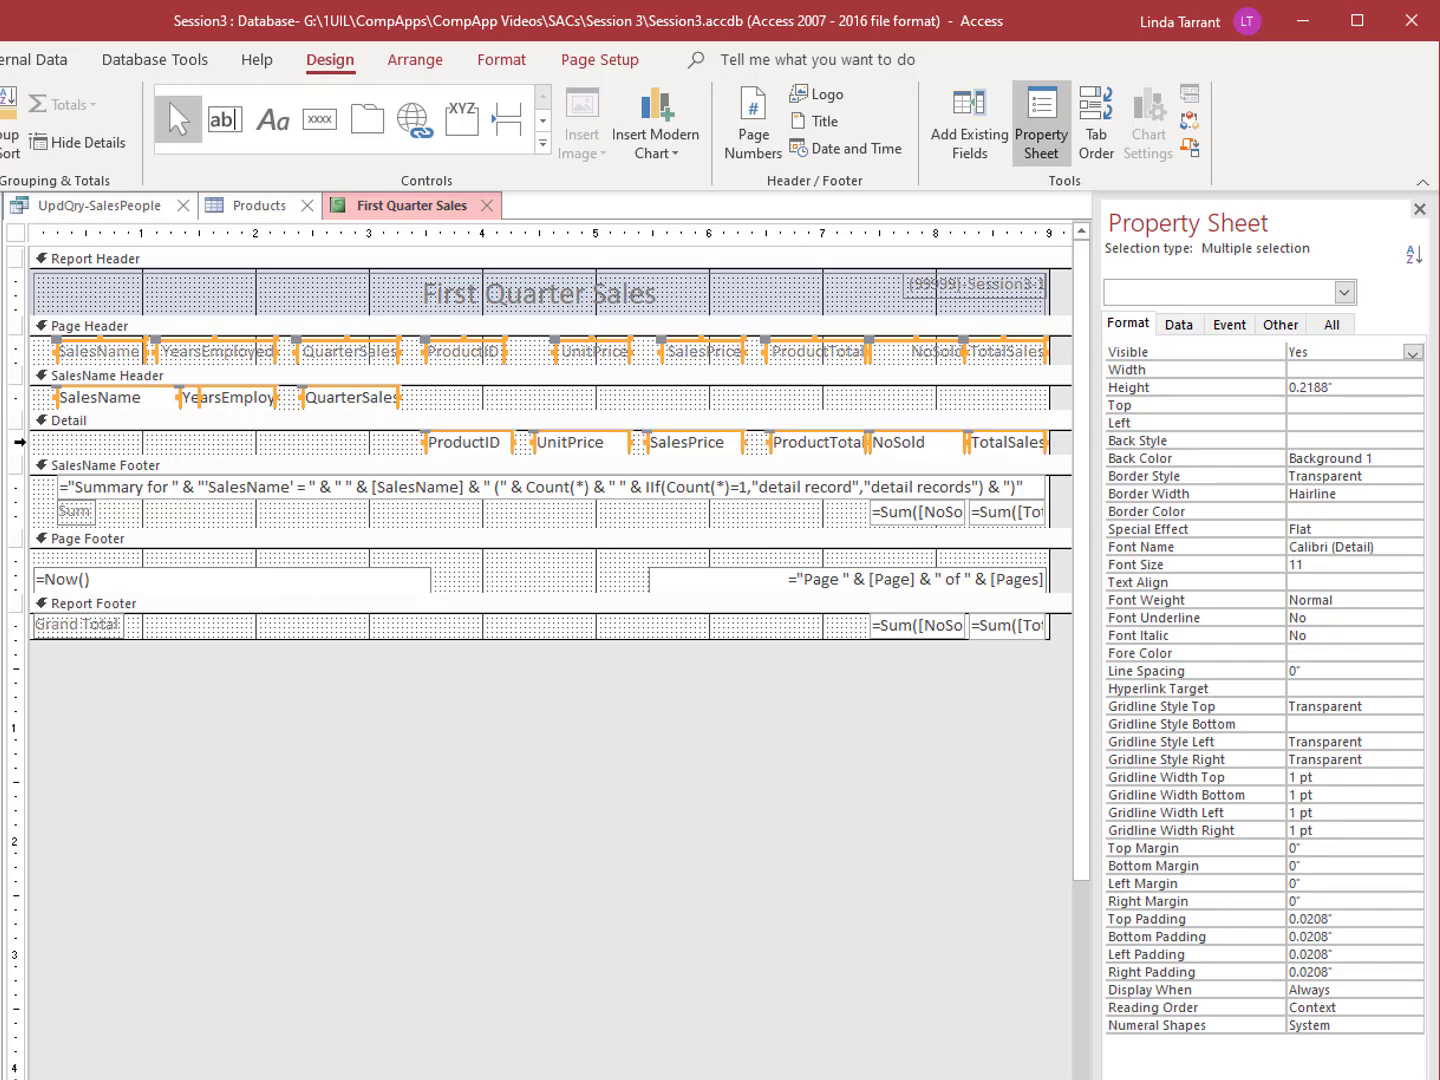
shift+click(19, 512)
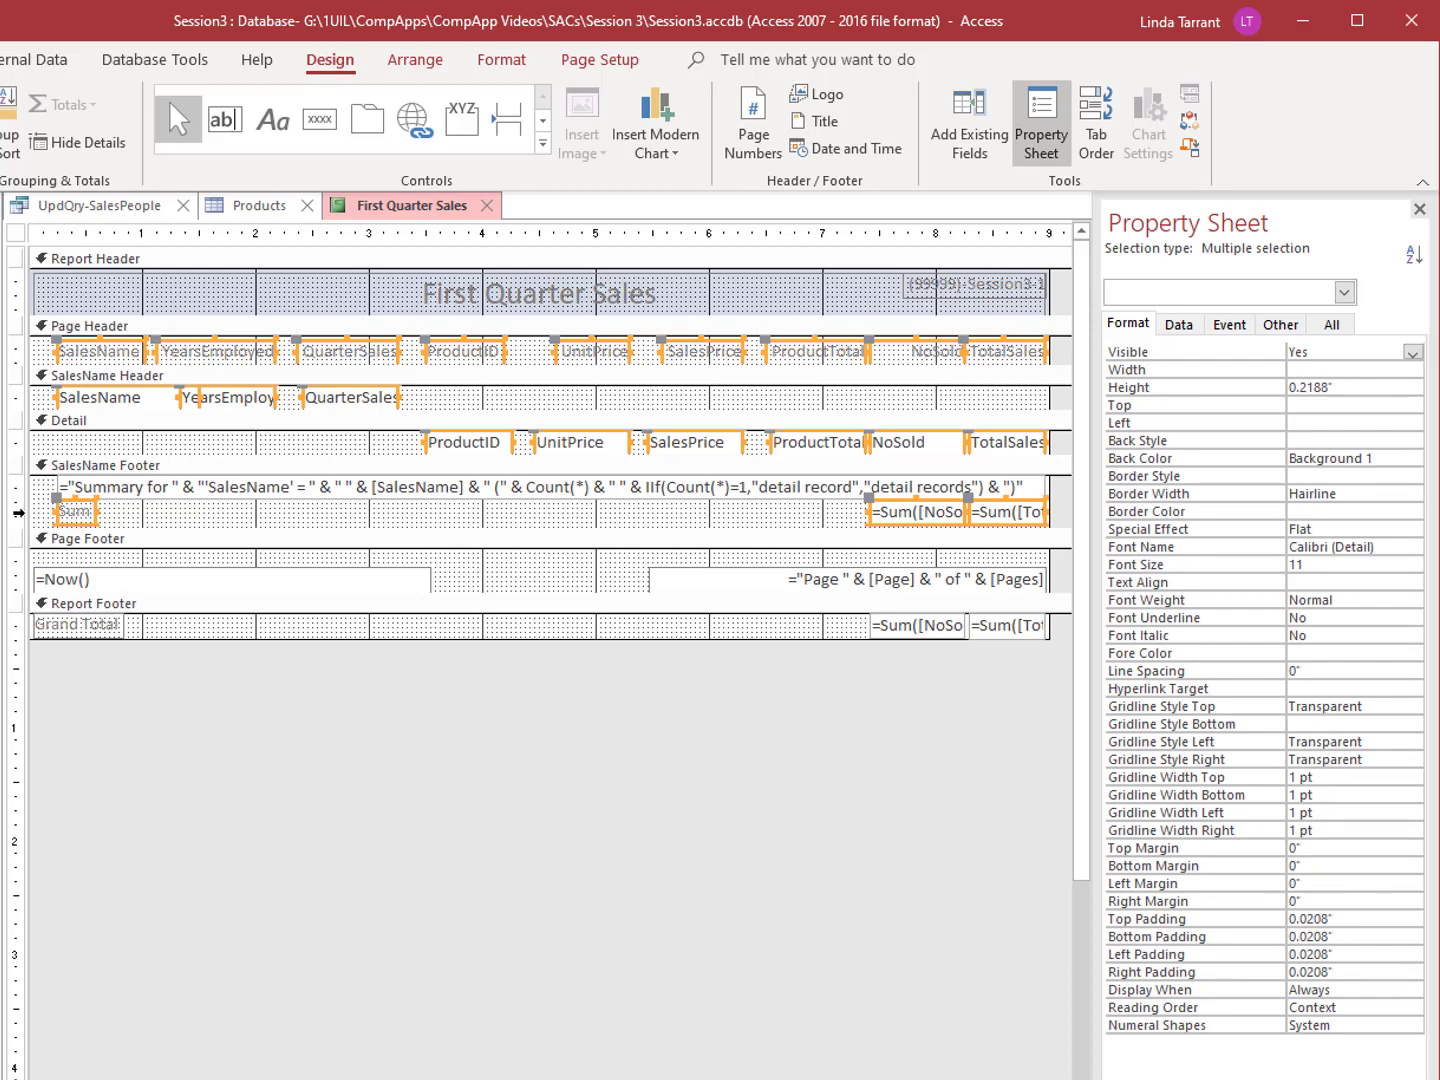
shift+click(22, 628)
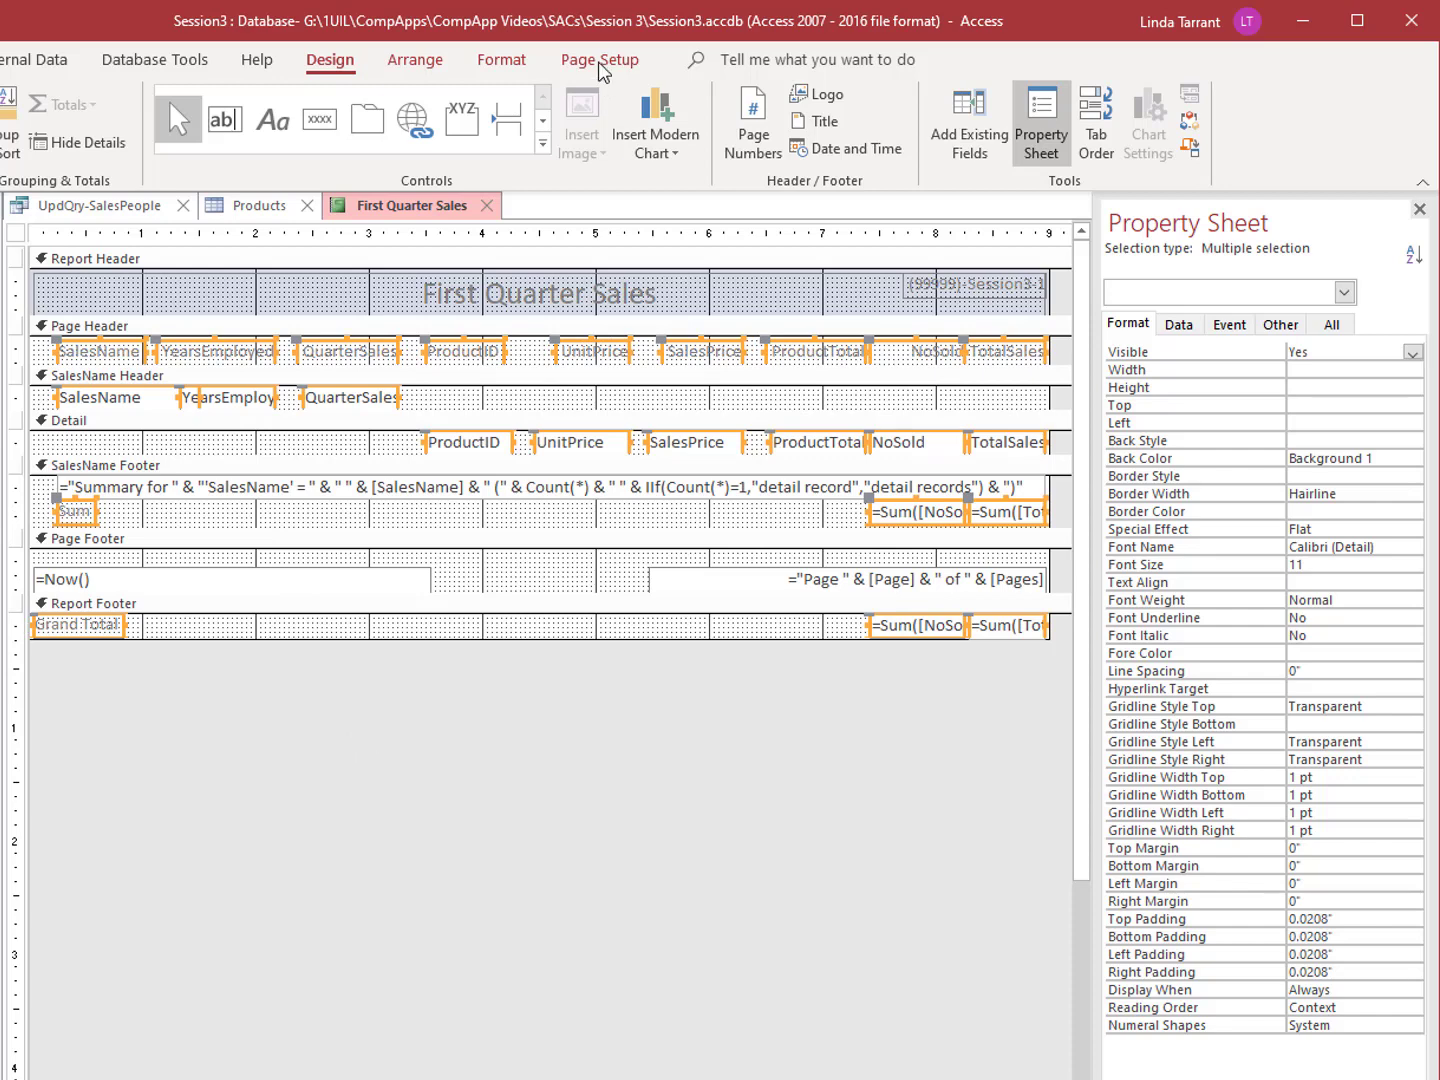
click(501, 62)
click(129, 146)
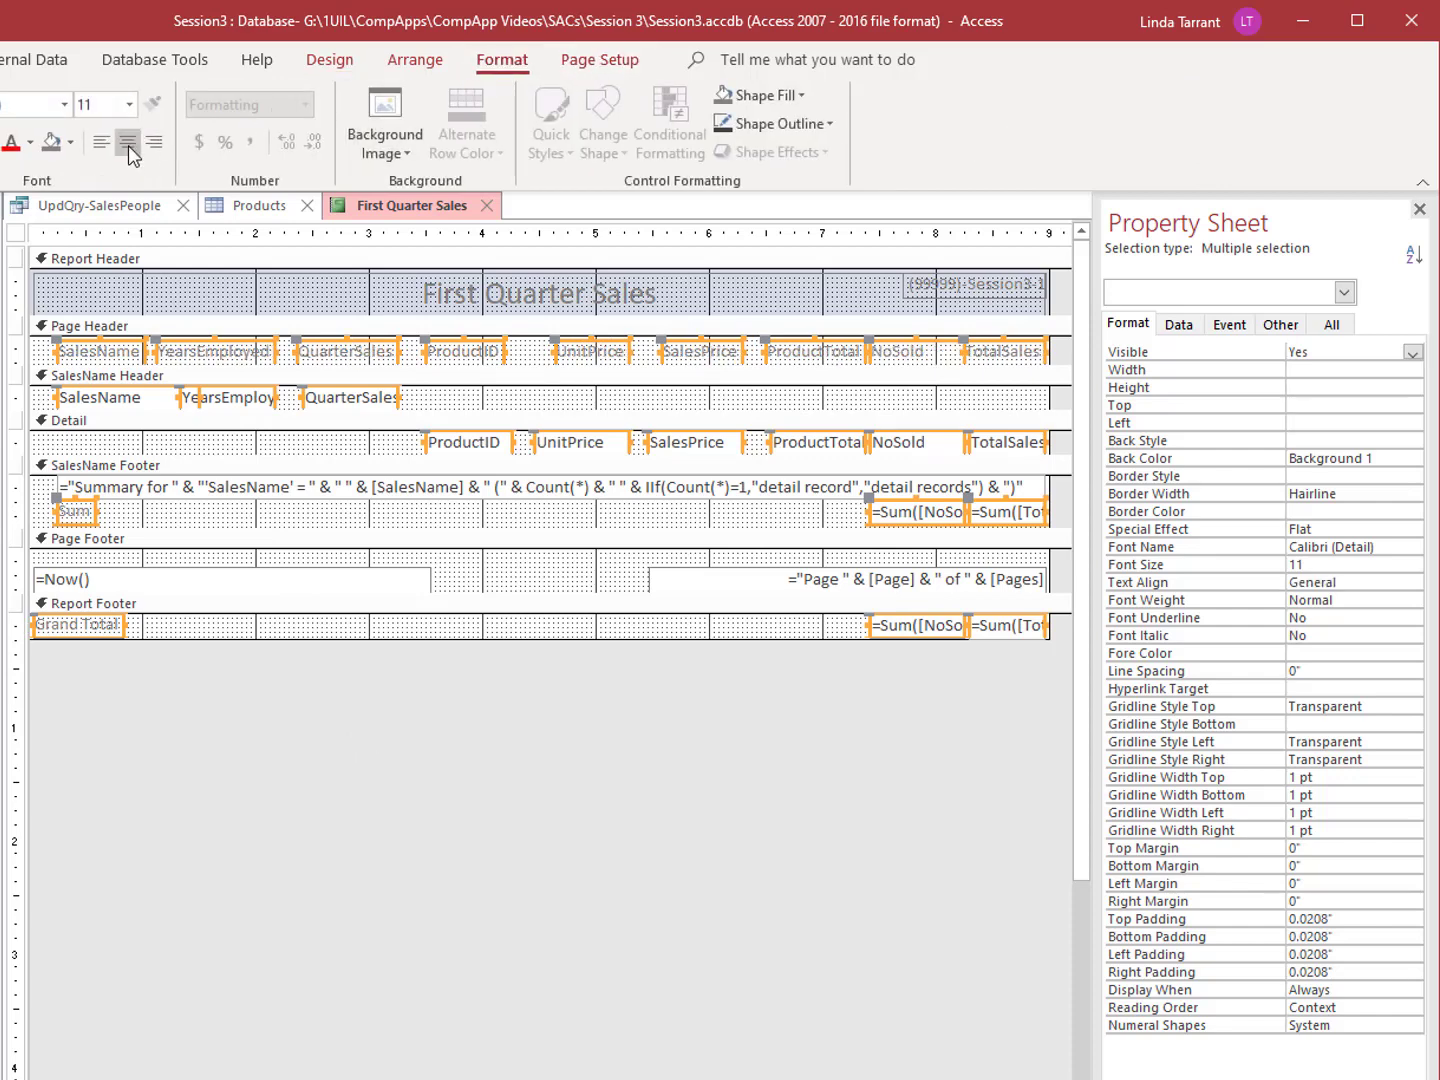
click(458, 776)
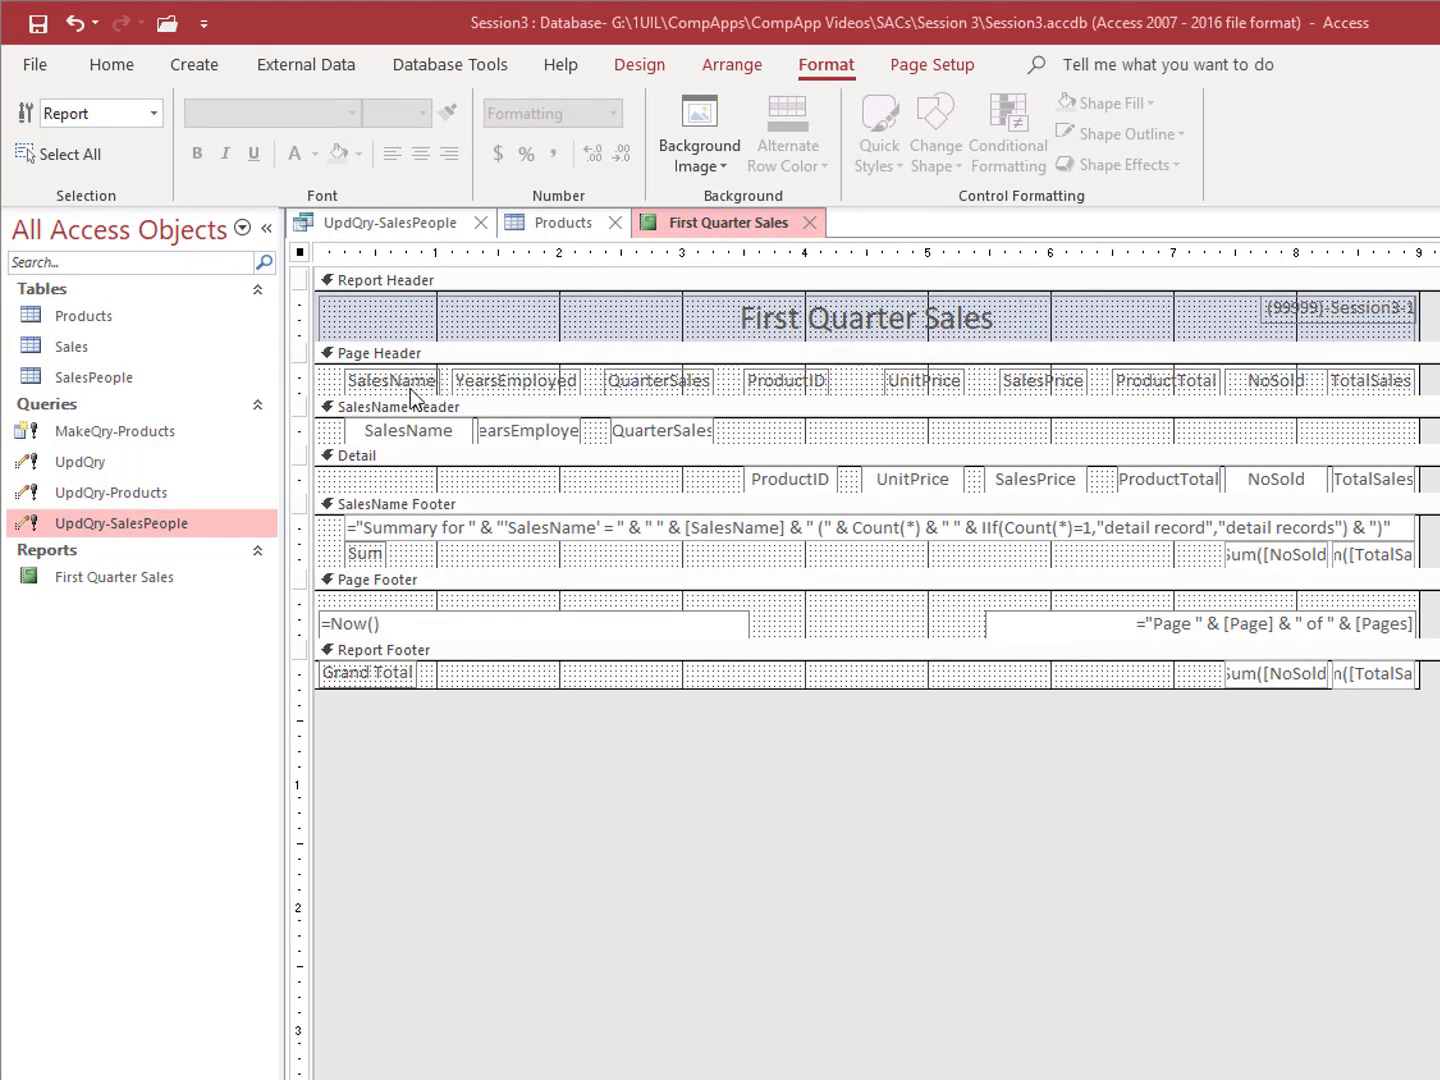
Step: Make the SalesName heading and its group header field the same width, matching the narrowest
click(409, 390)
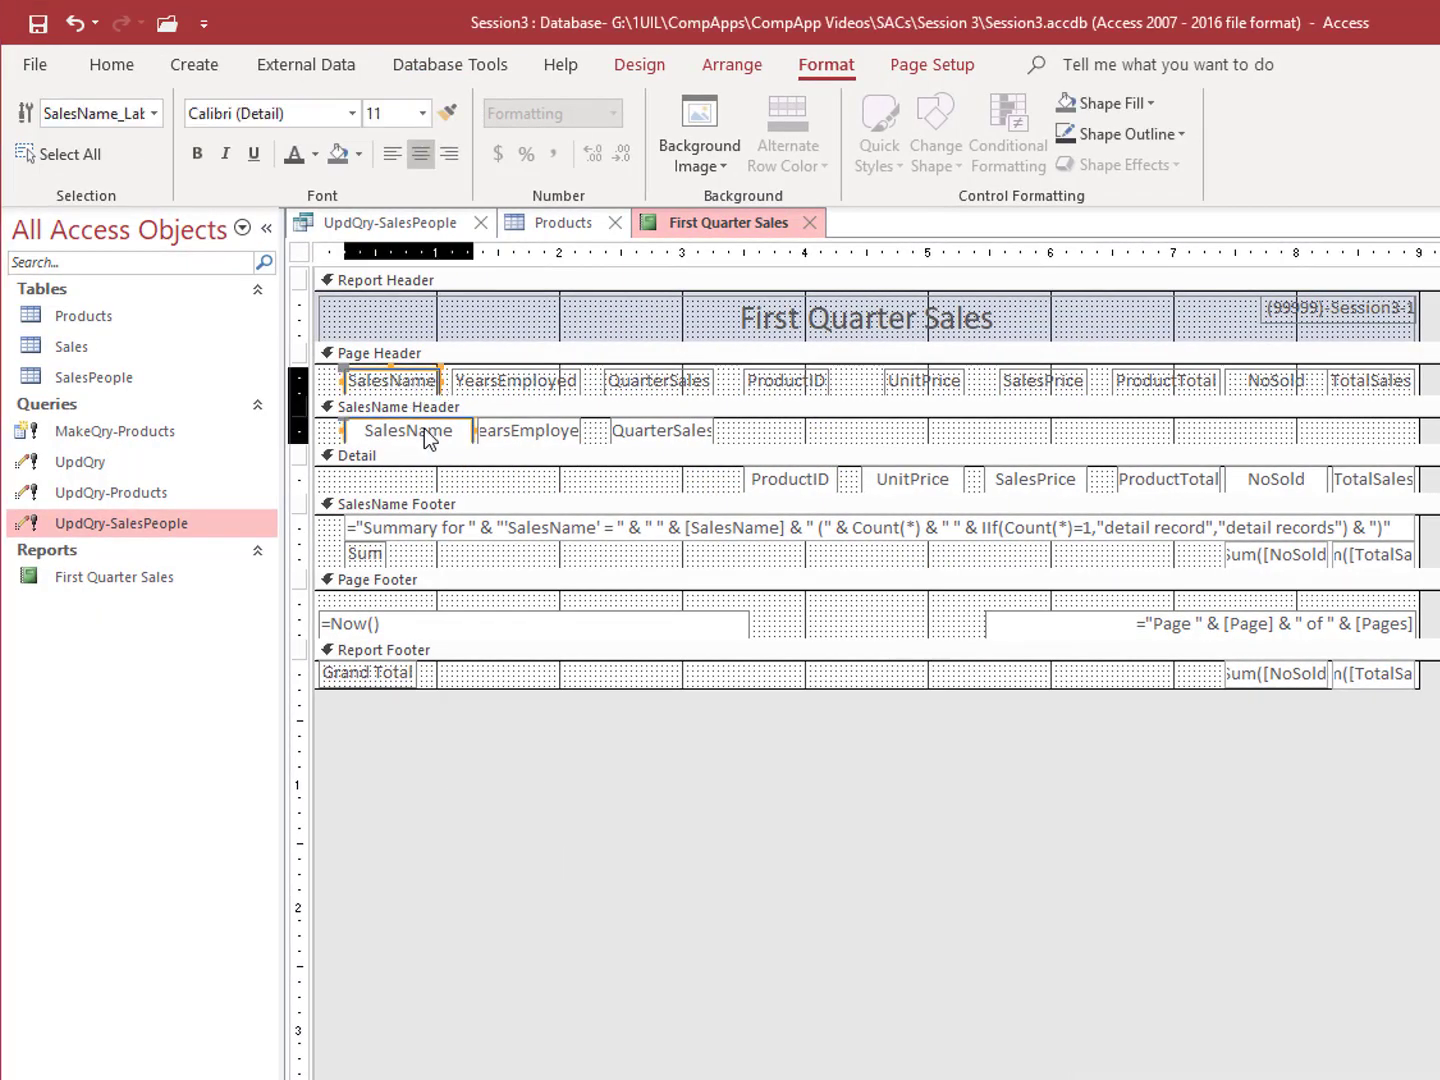
right_click(425, 428)
mouse_move(568, 855)
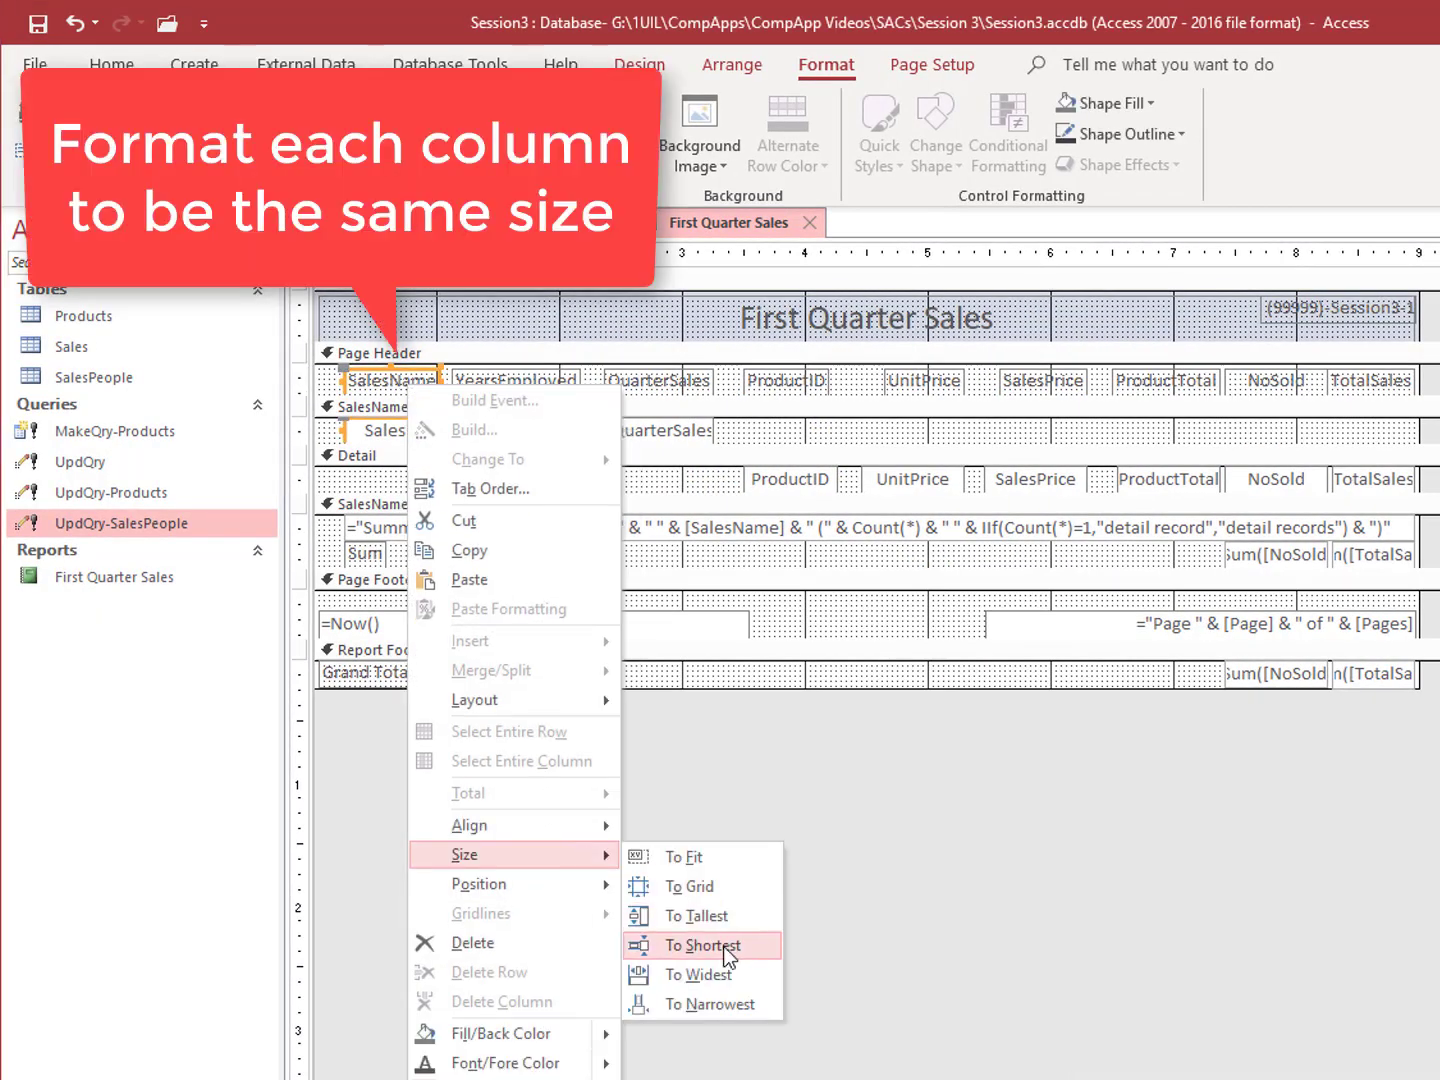
click(754, 1004)
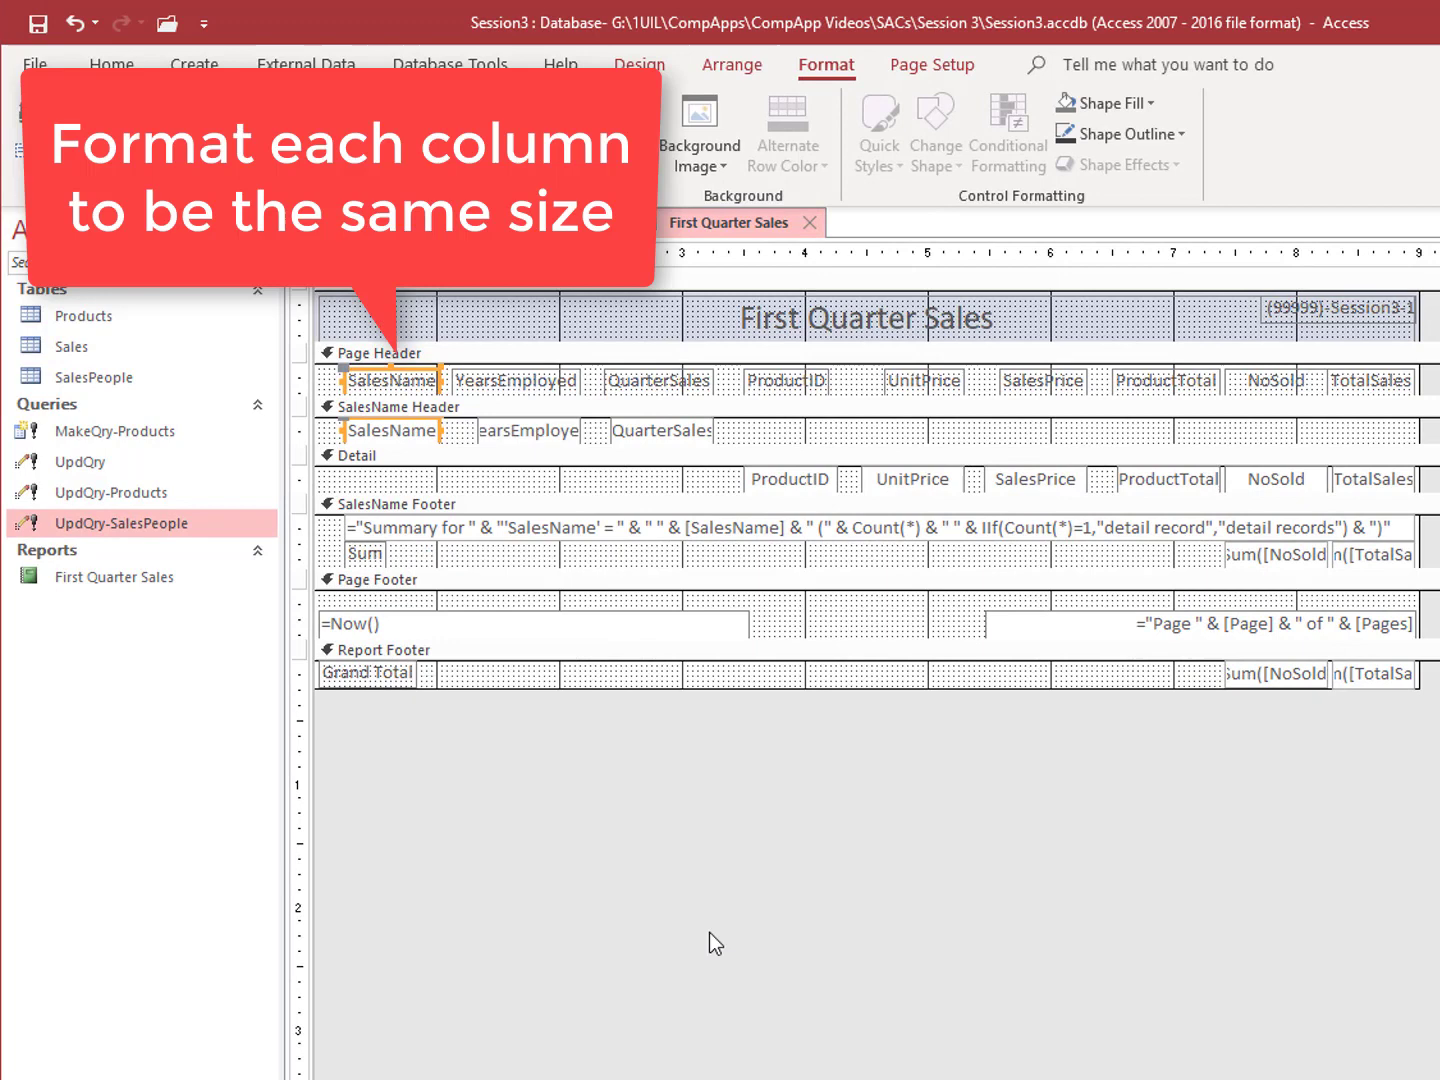
Step: Size the YearsEmployed heading and its group header field to the narrowest width and align their right edges
click(545, 380)
right_click(549, 433)
mouse_move(712, 852)
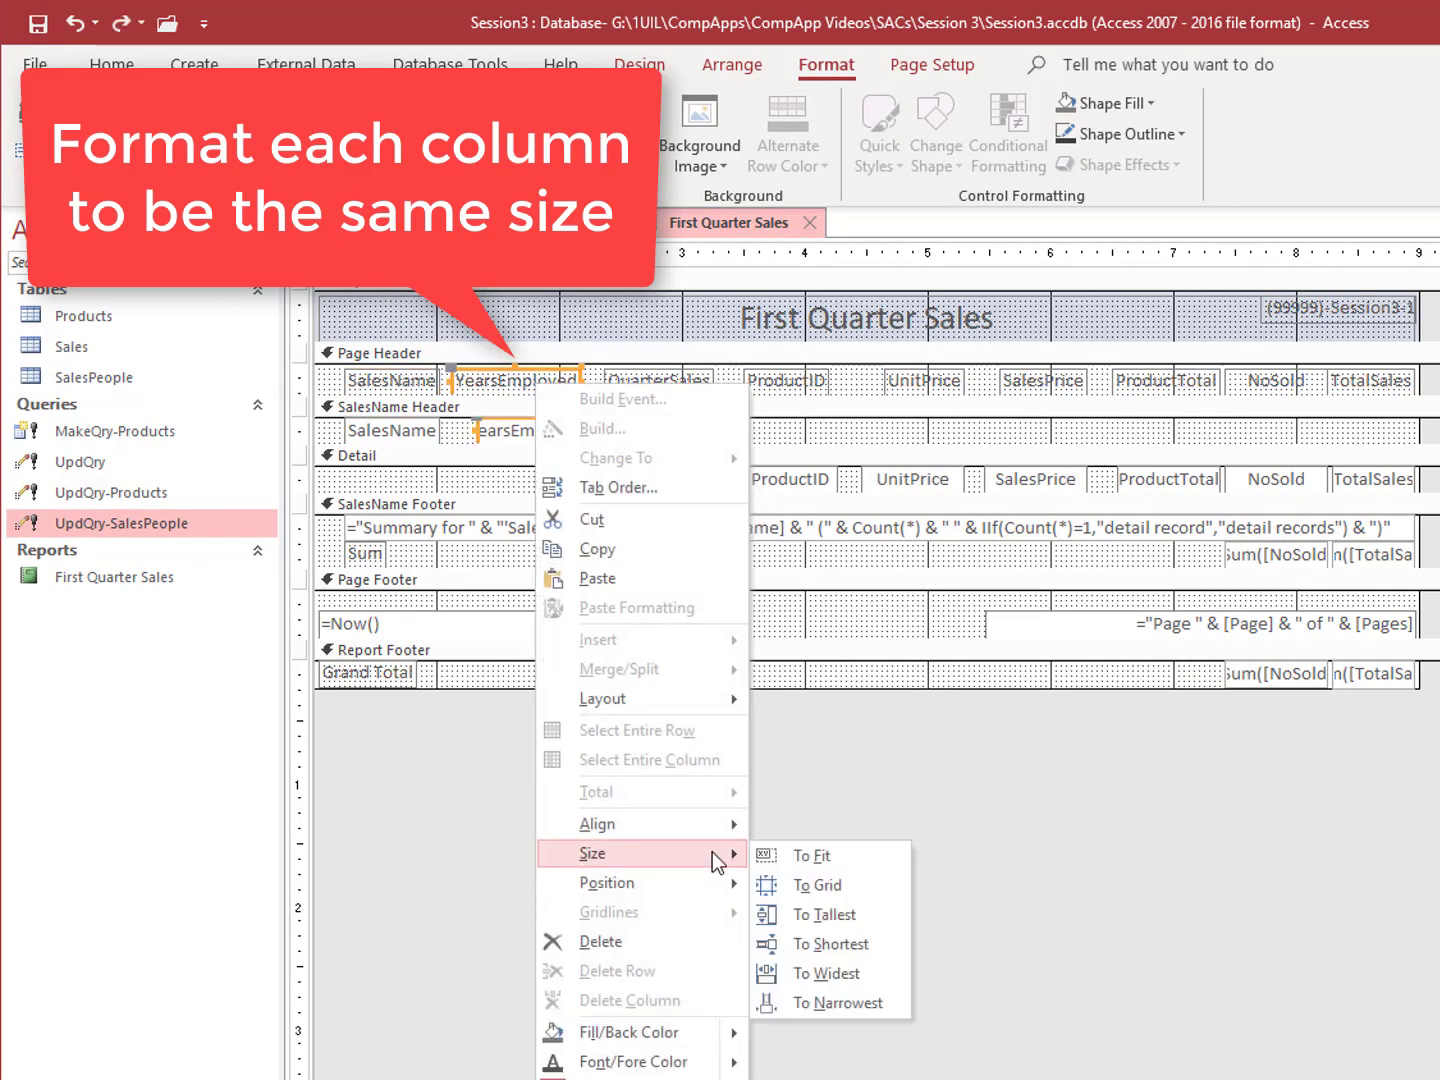
click(884, 1004)
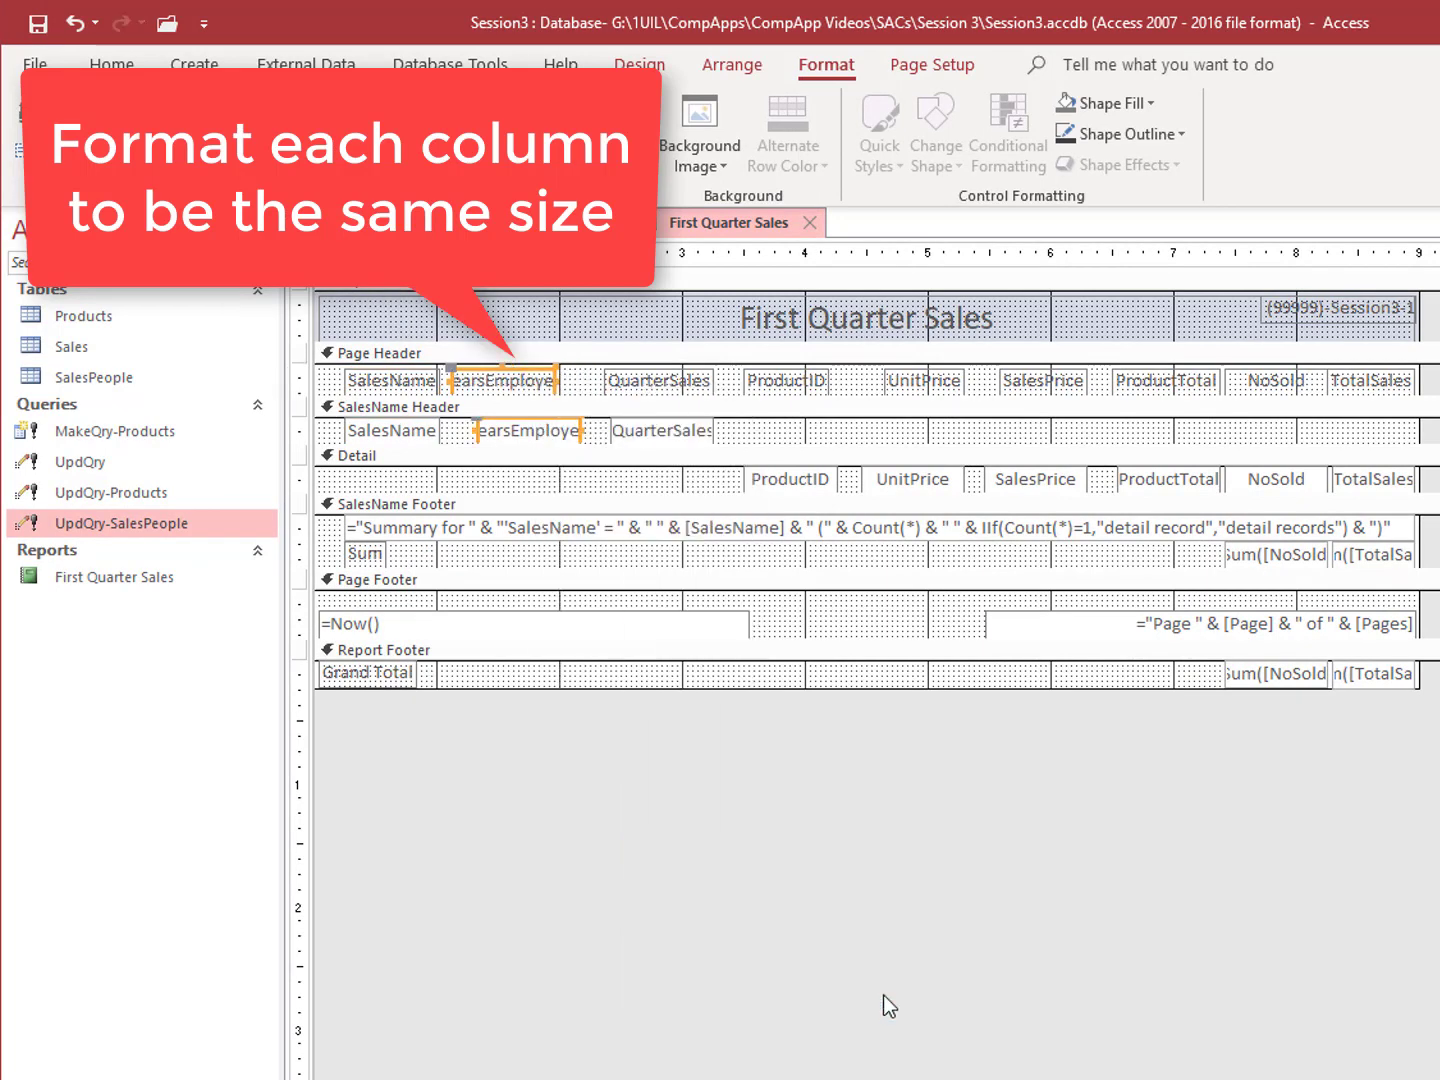
right_click(512, 383)
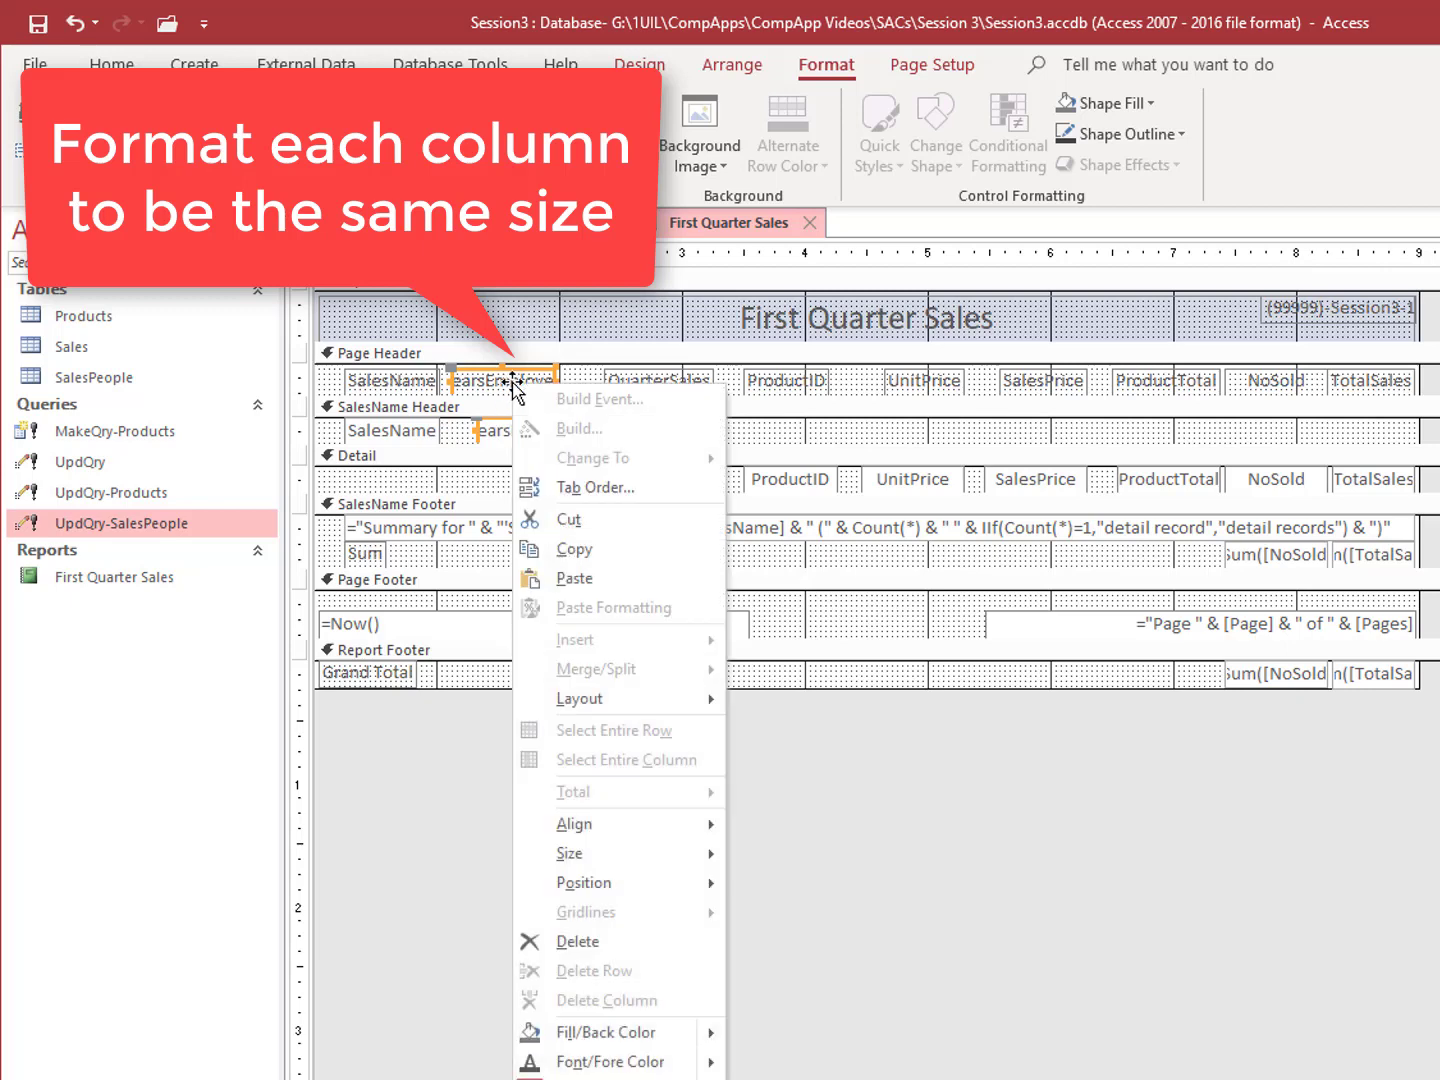
mouse_move(620, 823)
click(790, 856)
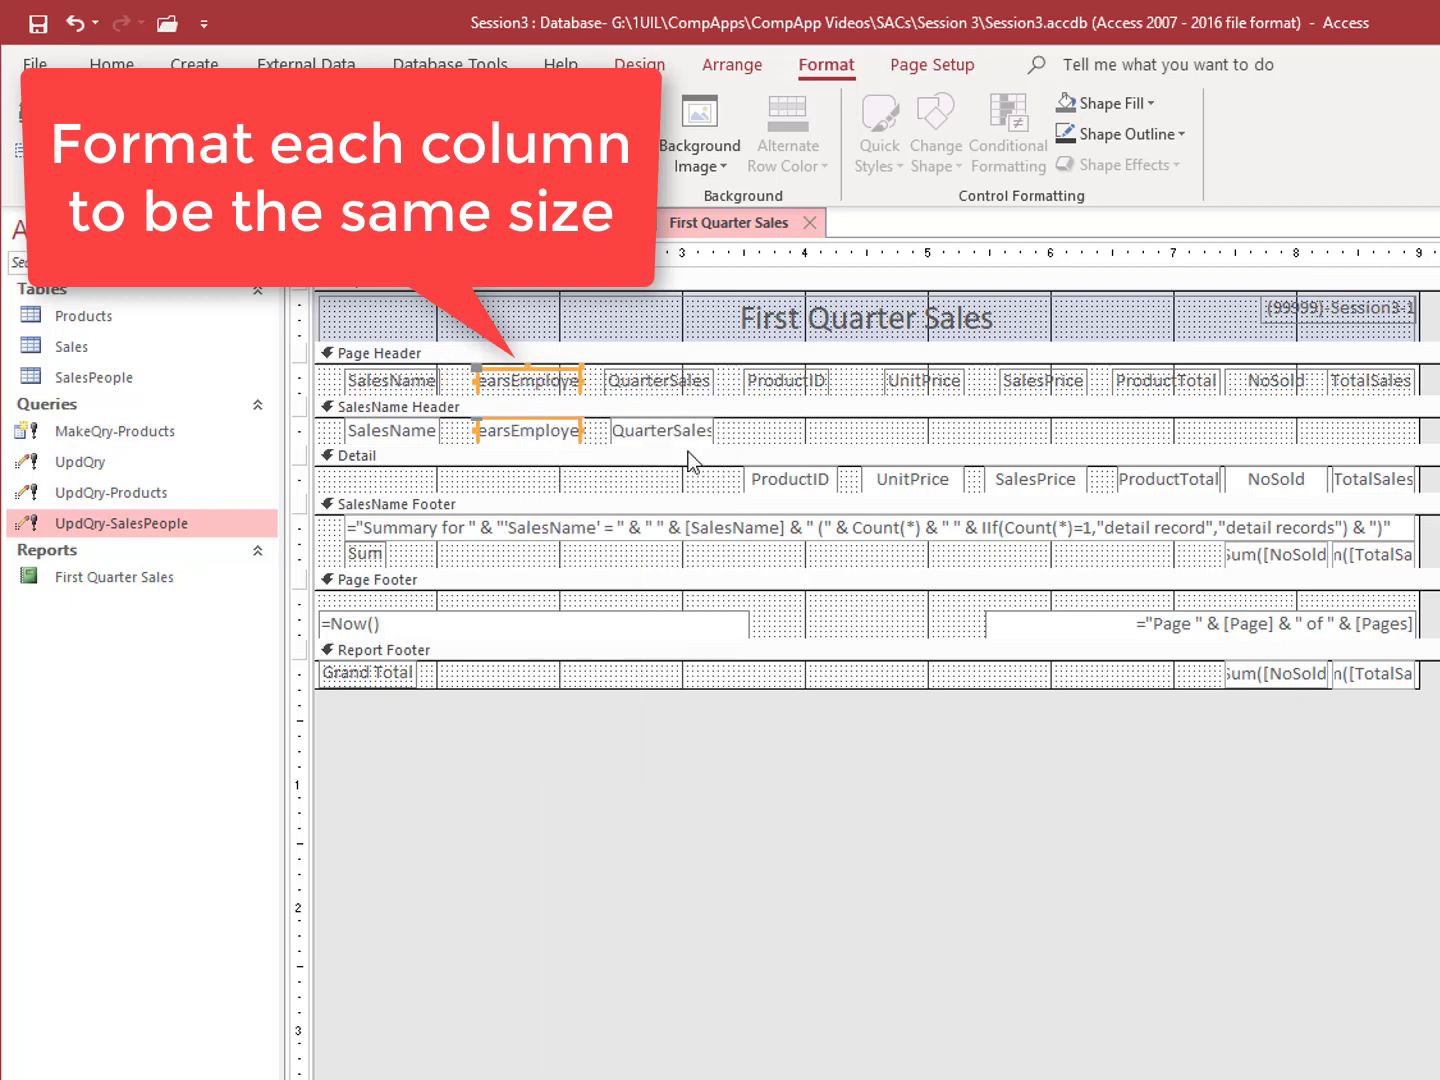
Step: Size the QuarterSales heading and its group header field to the widest width and align their right edges
click(681, 383)
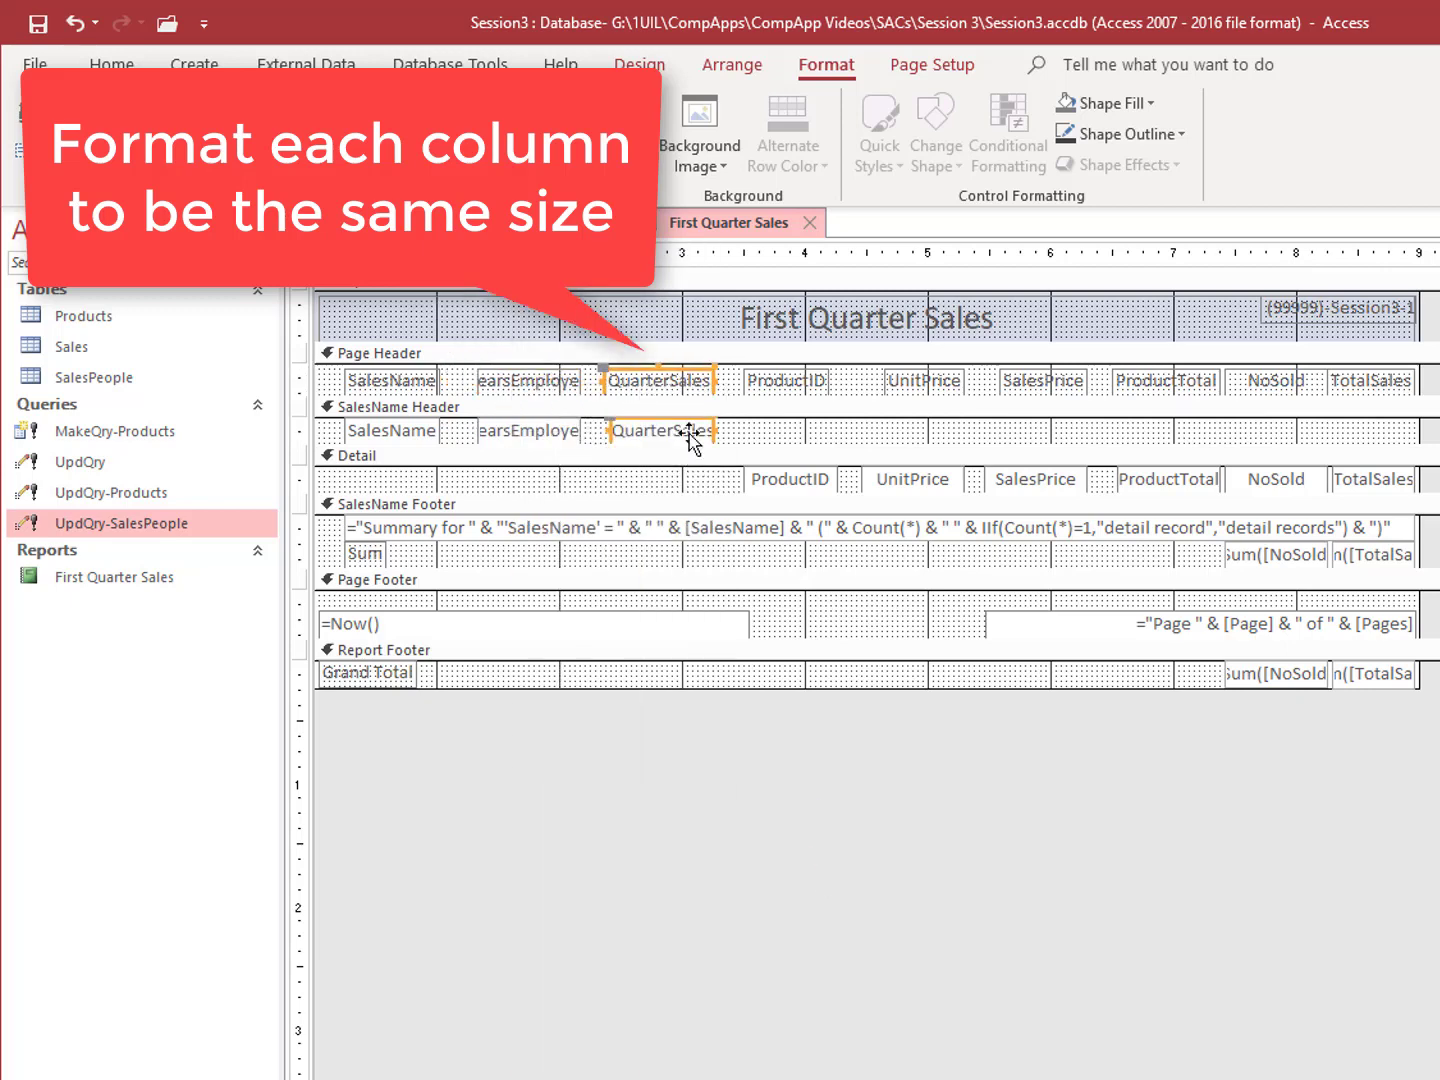
right_click(639, 429)
mouse_move(804, 904)
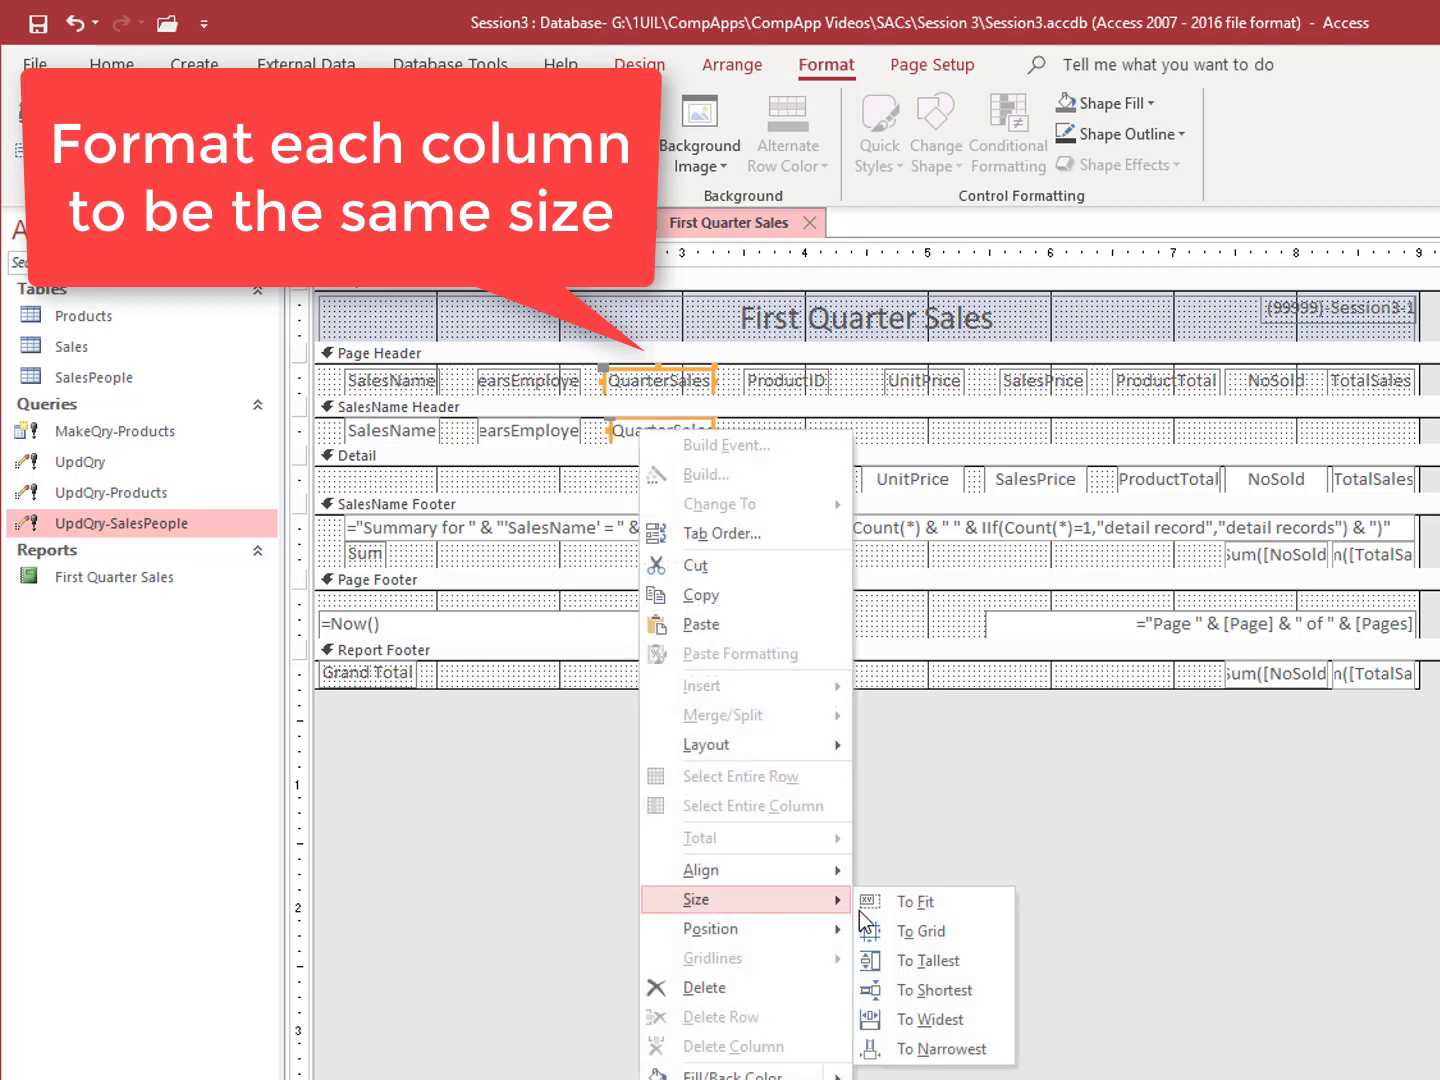
click(956, 1018)
right_click(626, 432)
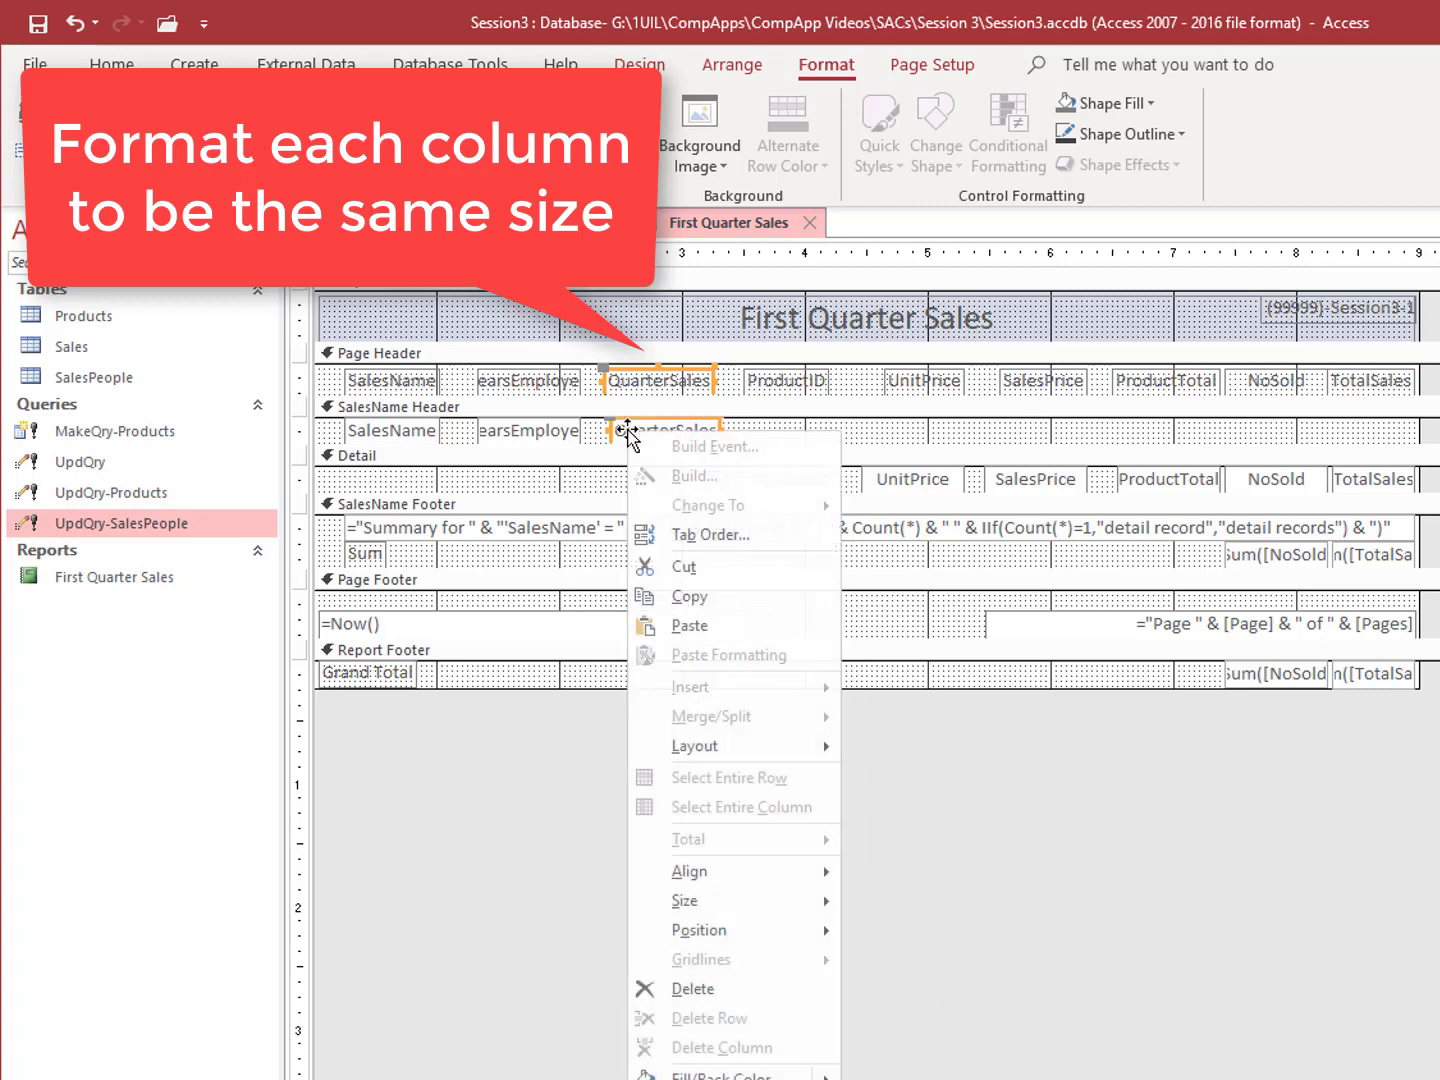
mouse_move(778, 877)
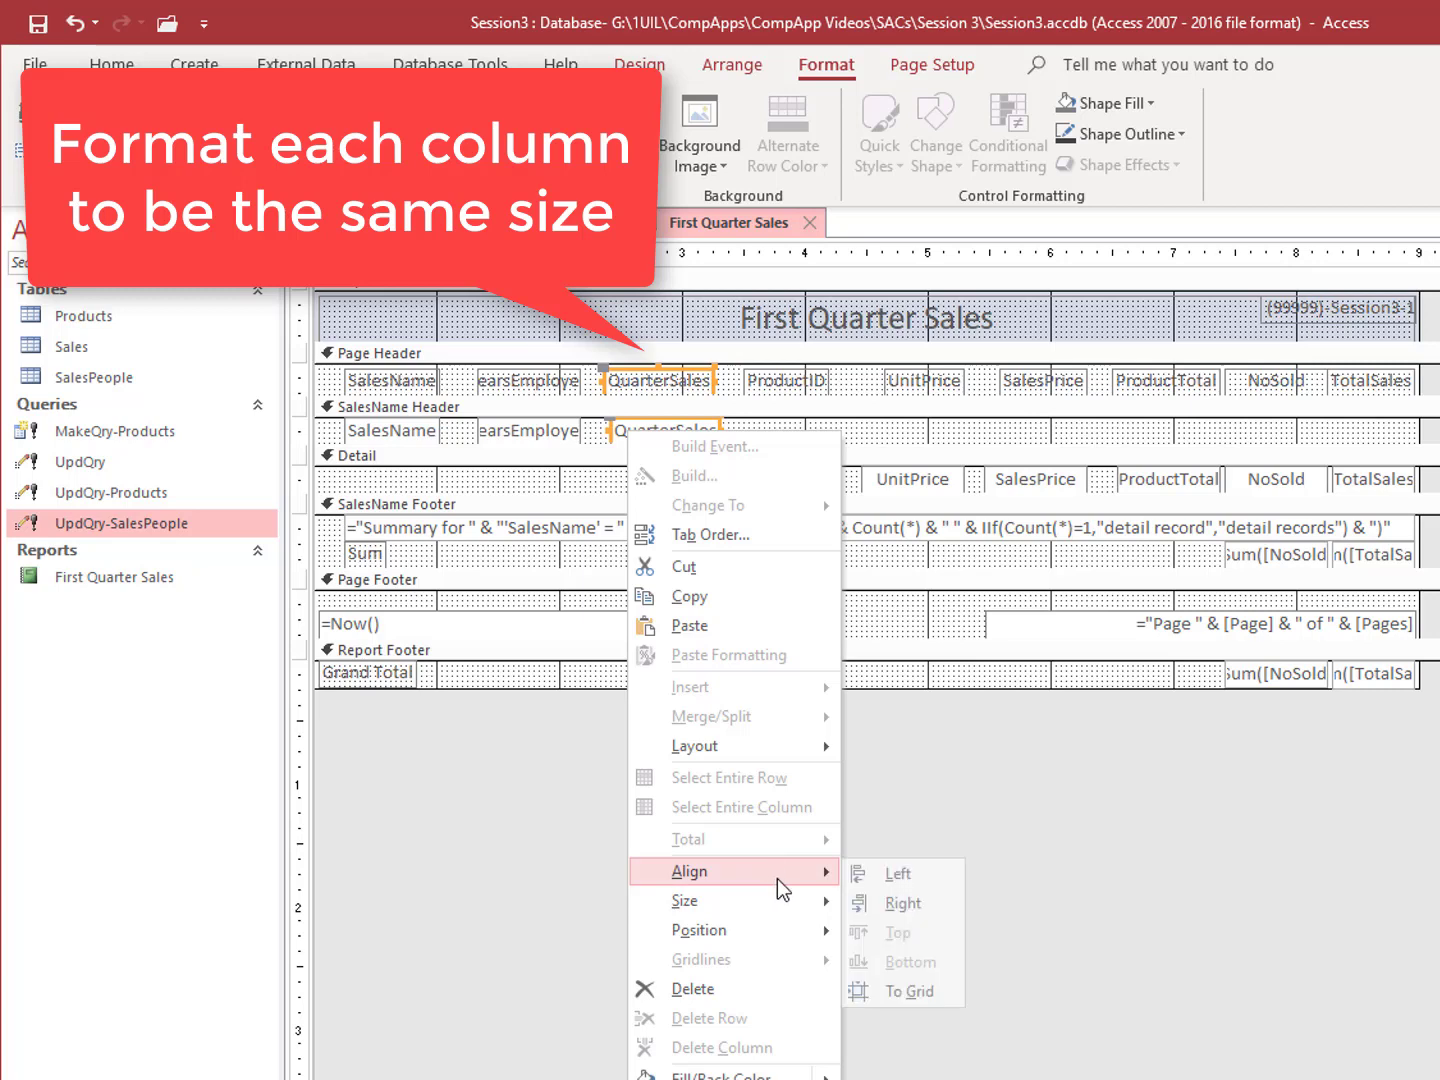
click(873, 898)
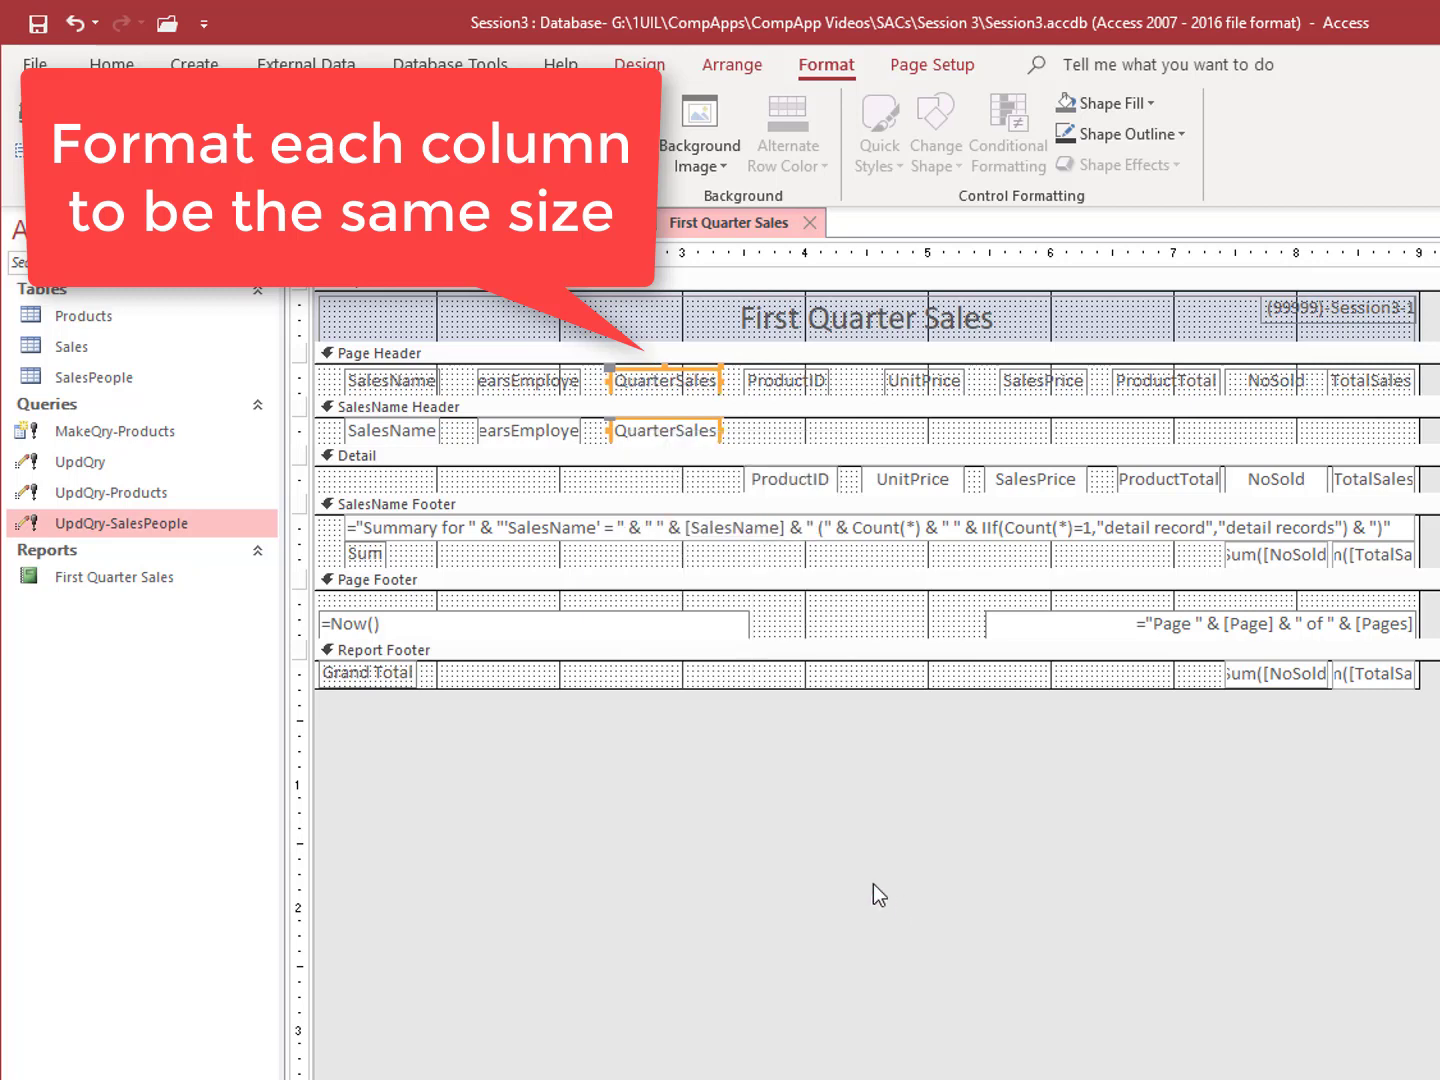
Step: Make the ProductID heading and its detail field the same width, matching the widest
click(796, 386)
shift+click(801, 482)
right_click(802, 485)
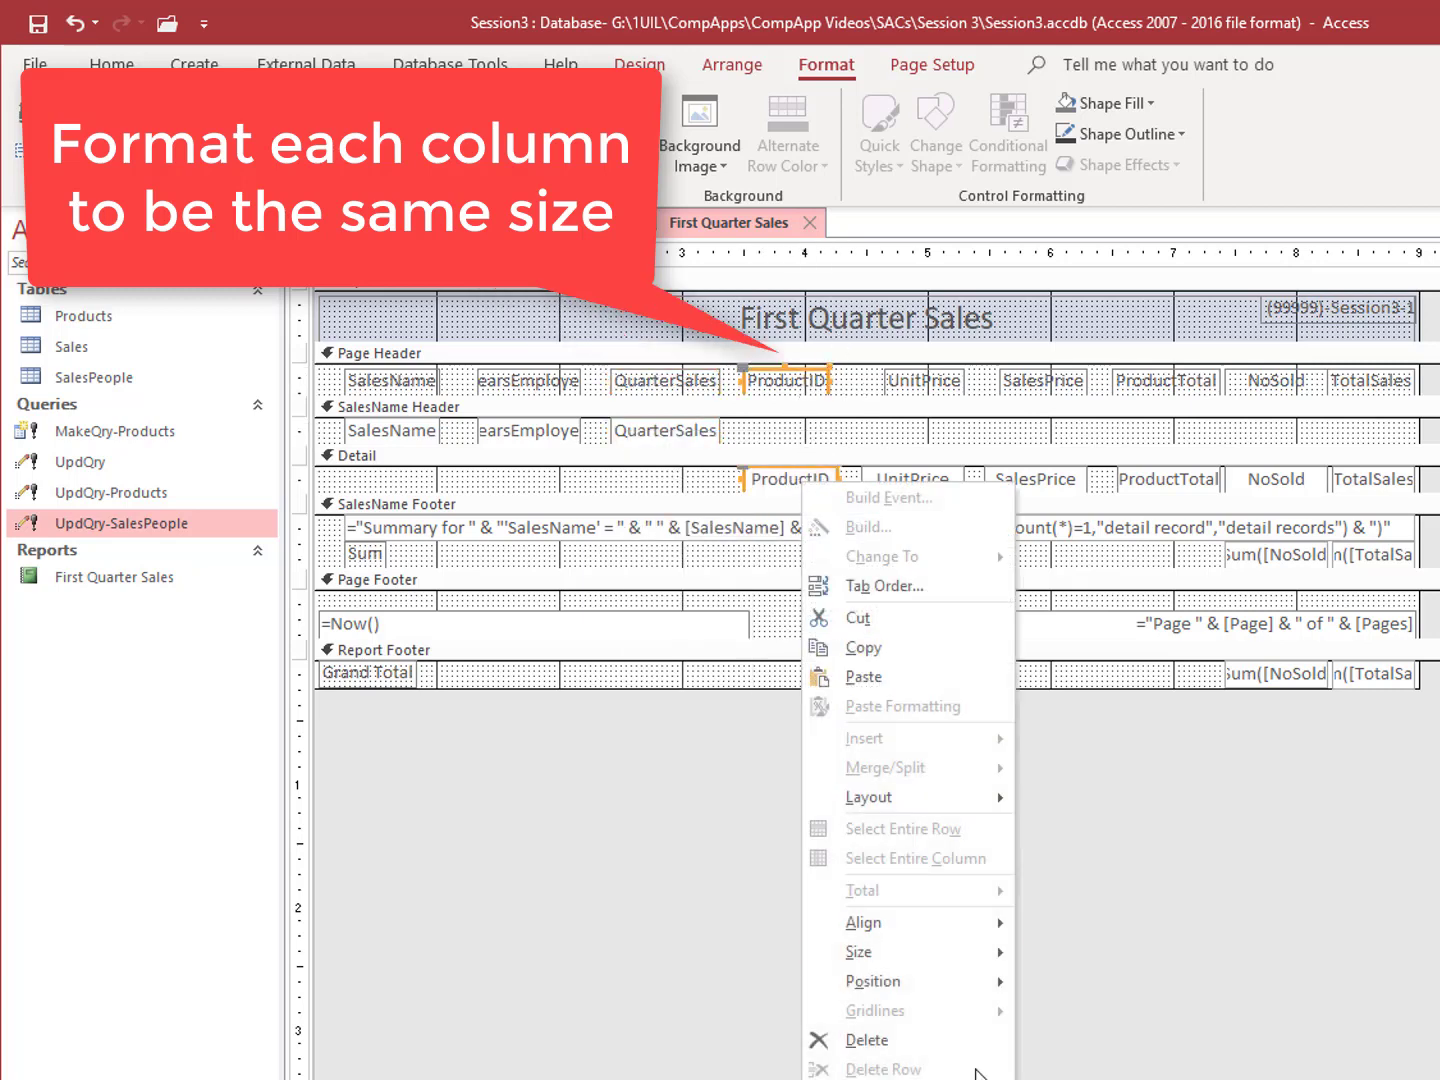
mouse_move(997, 959)
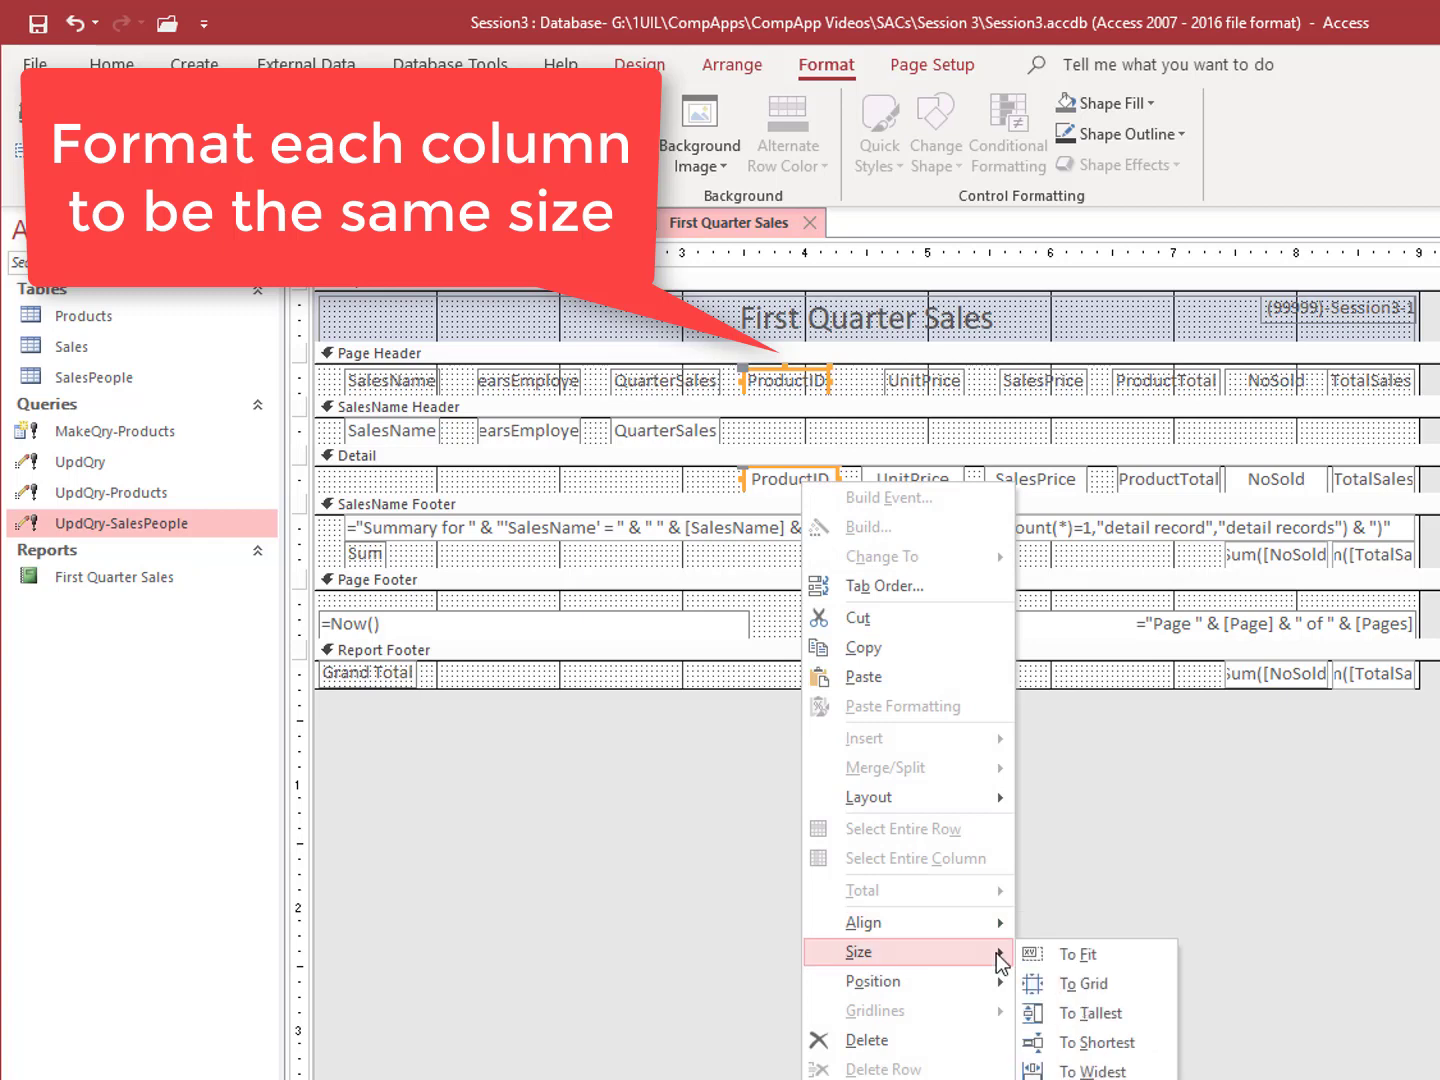
click(1140, 1066)
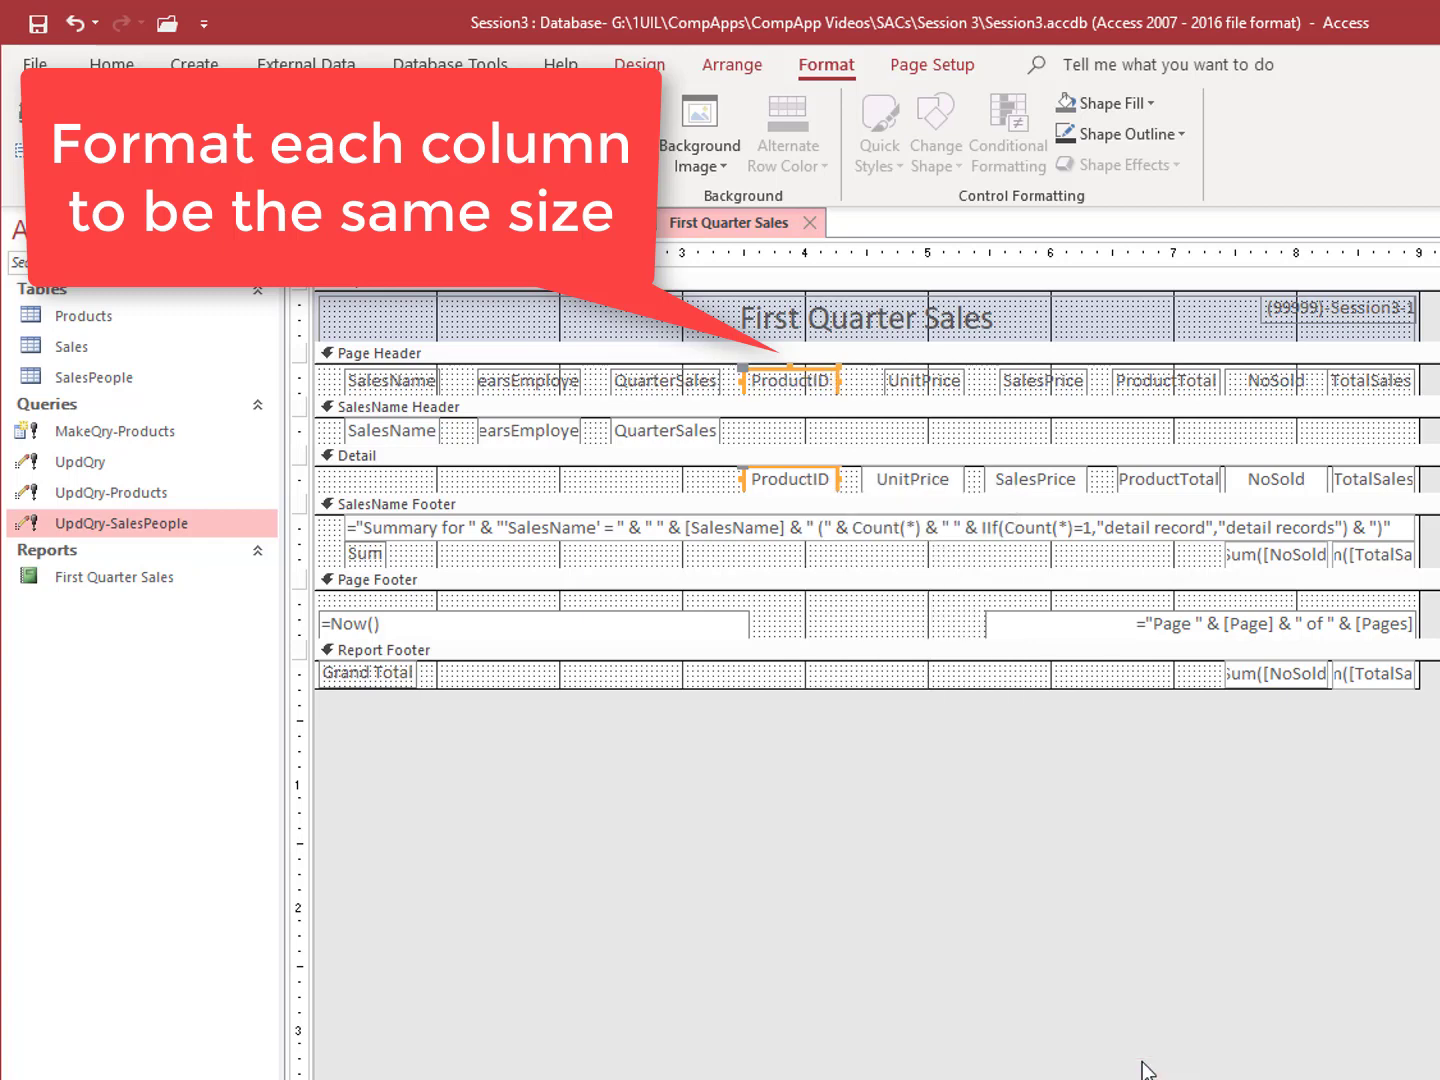
Step: Size the UnitPrice heading and its detail field to the narrowest width and align their right edges
click(941, 391)
shift+click(928, 491)
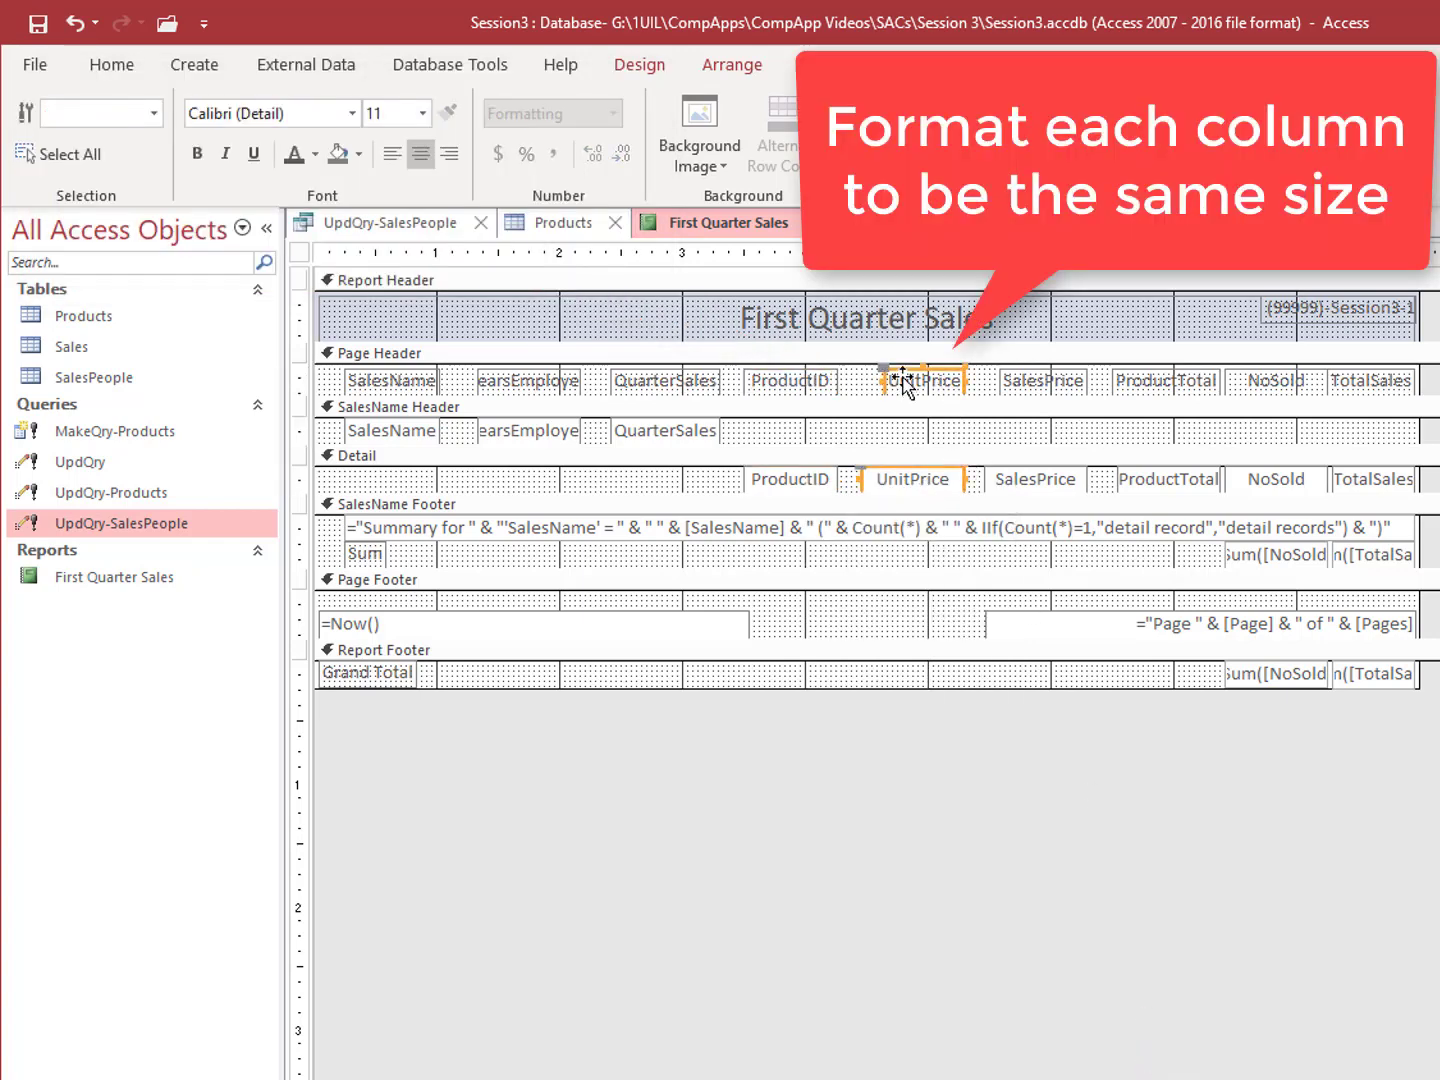
right_click(905, 382)
mouse_move(1089, 846)
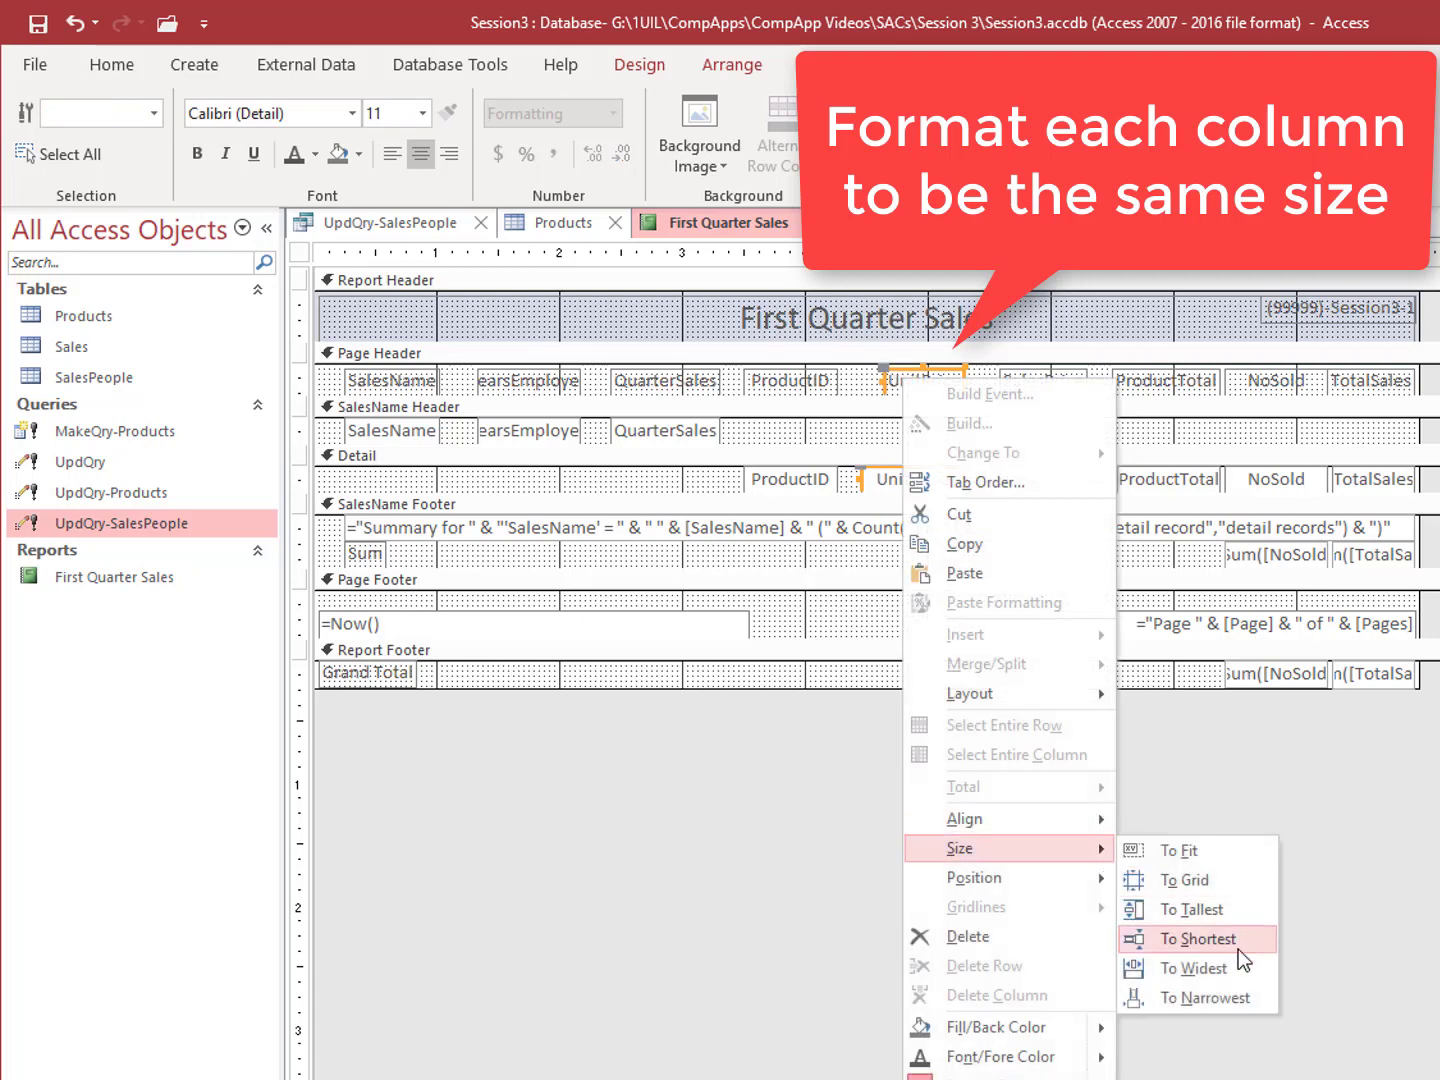
click(1266, 995)
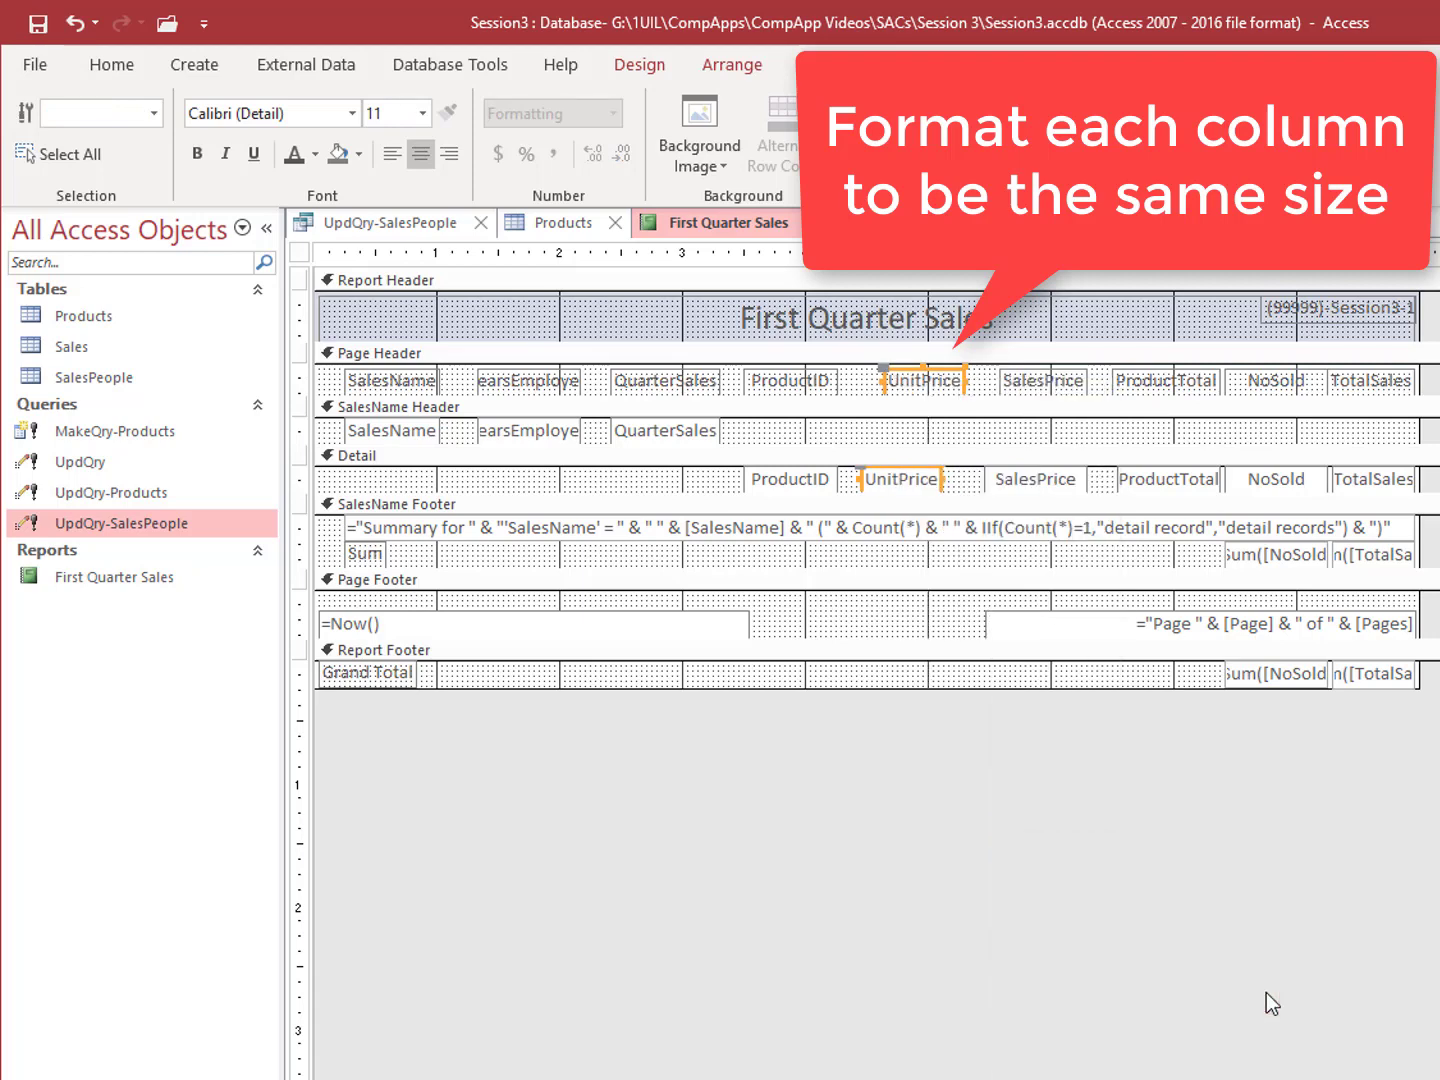
right_click(920, 485)
mouse_move(1100, 830)
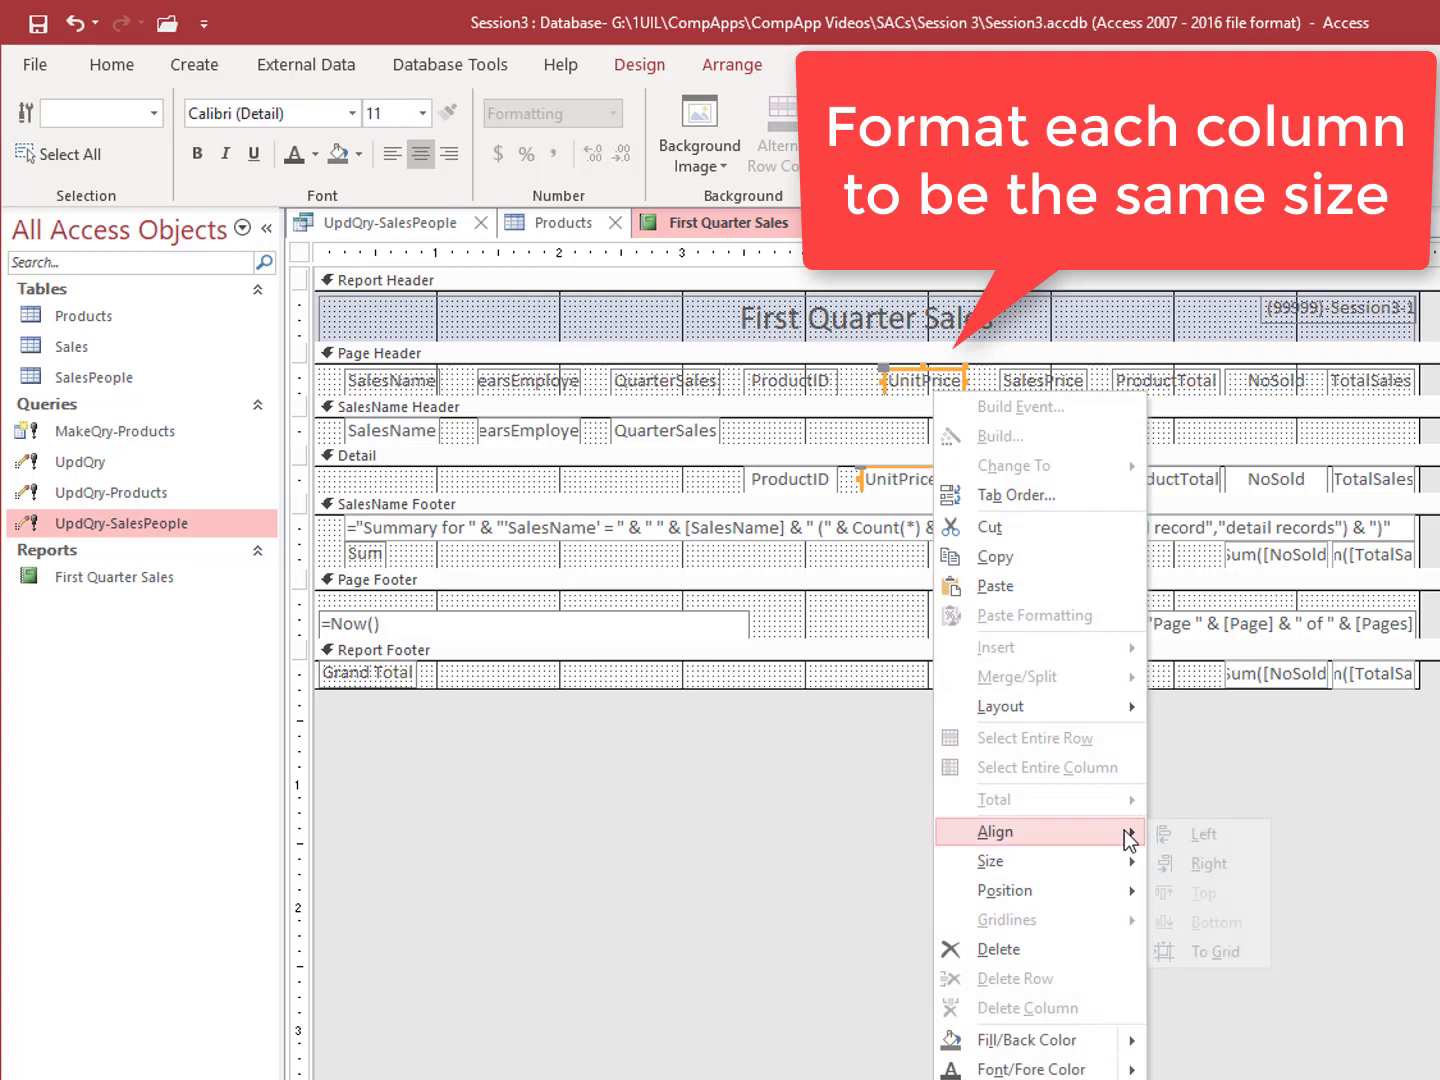
click(1216, 862)
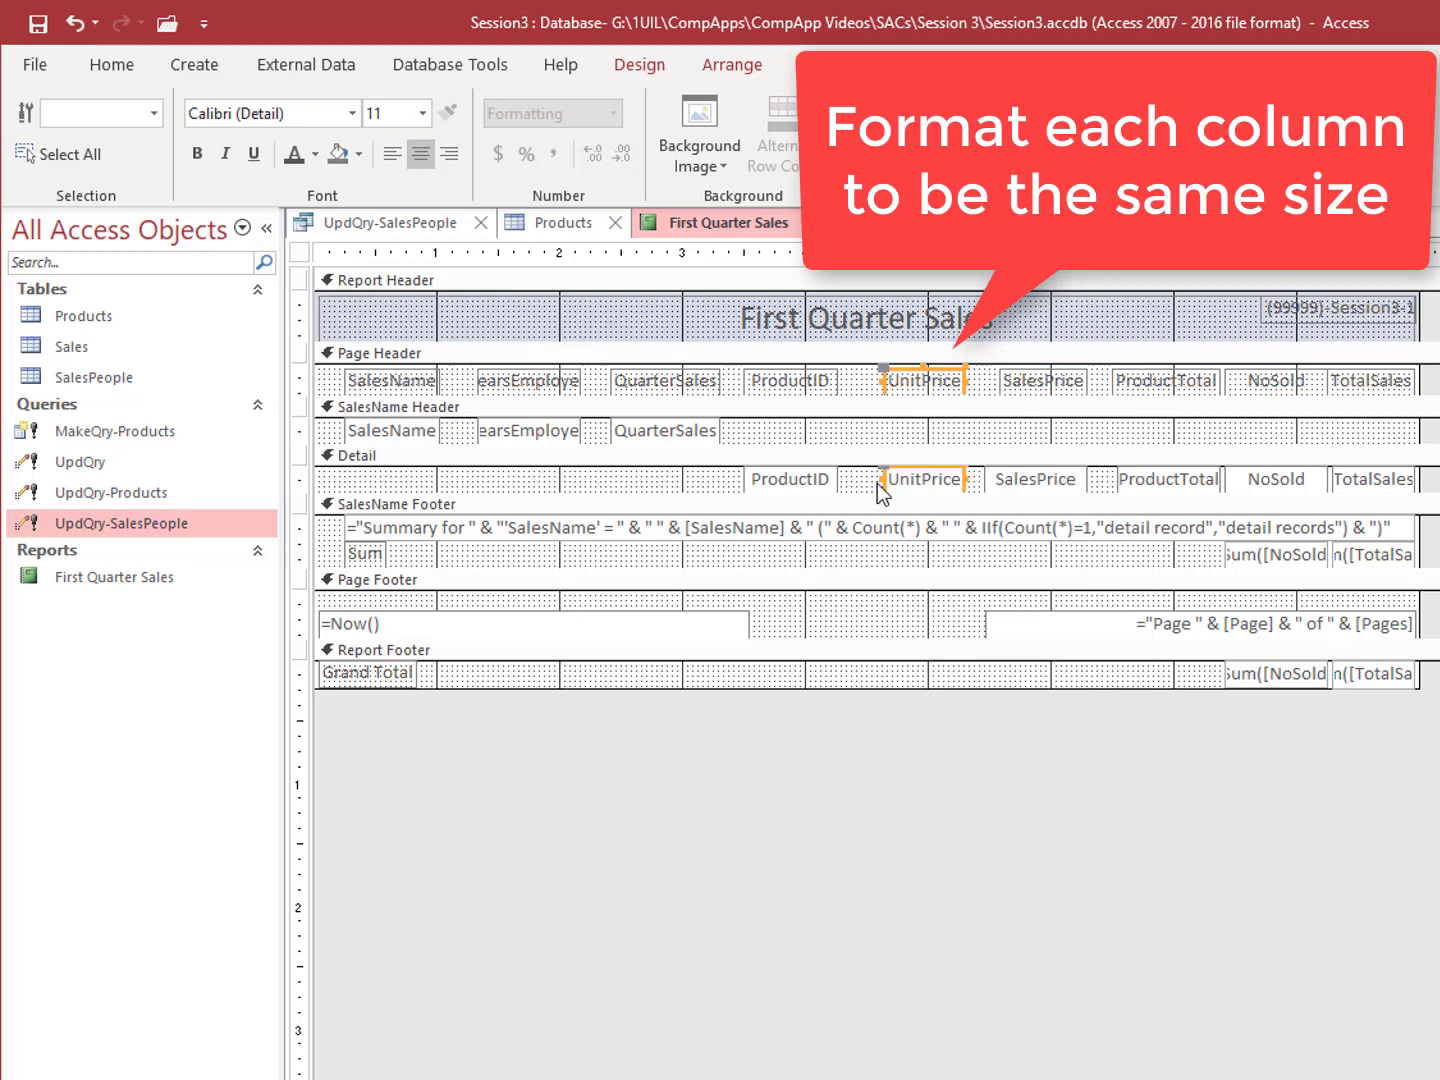
Step: Size the SalesPrice heading and its detail field to the widest width and align their right edges
click(1057, 378)
shift+click(1051, 478)
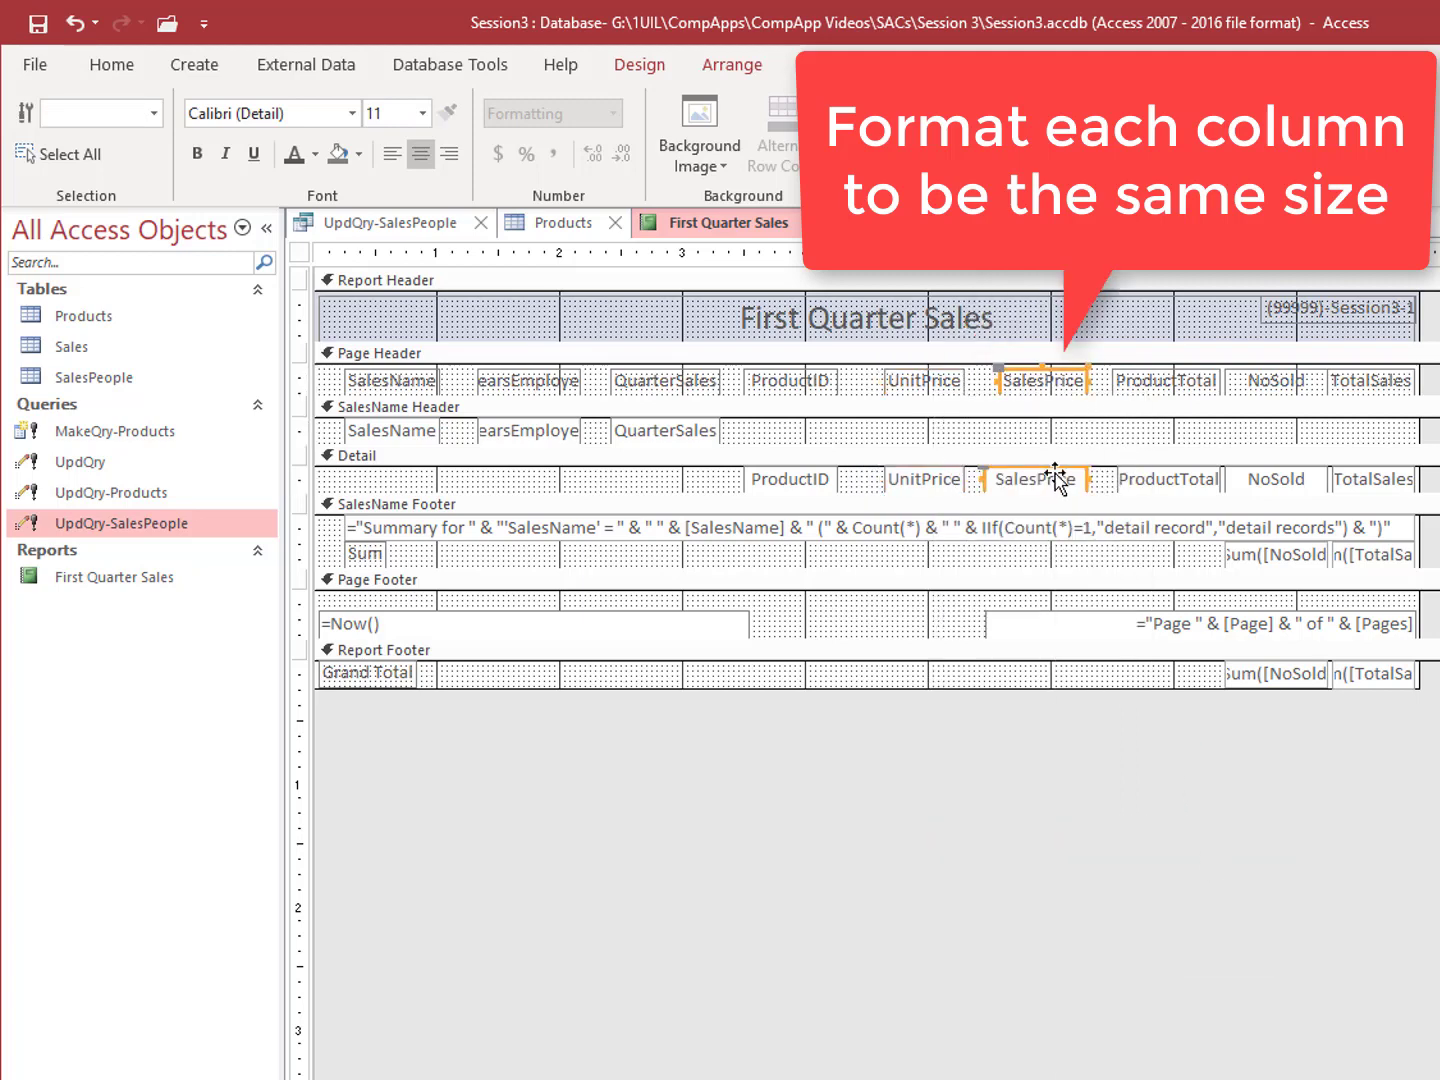
right_click(1053, 476)
mouse_move(1148, 952)
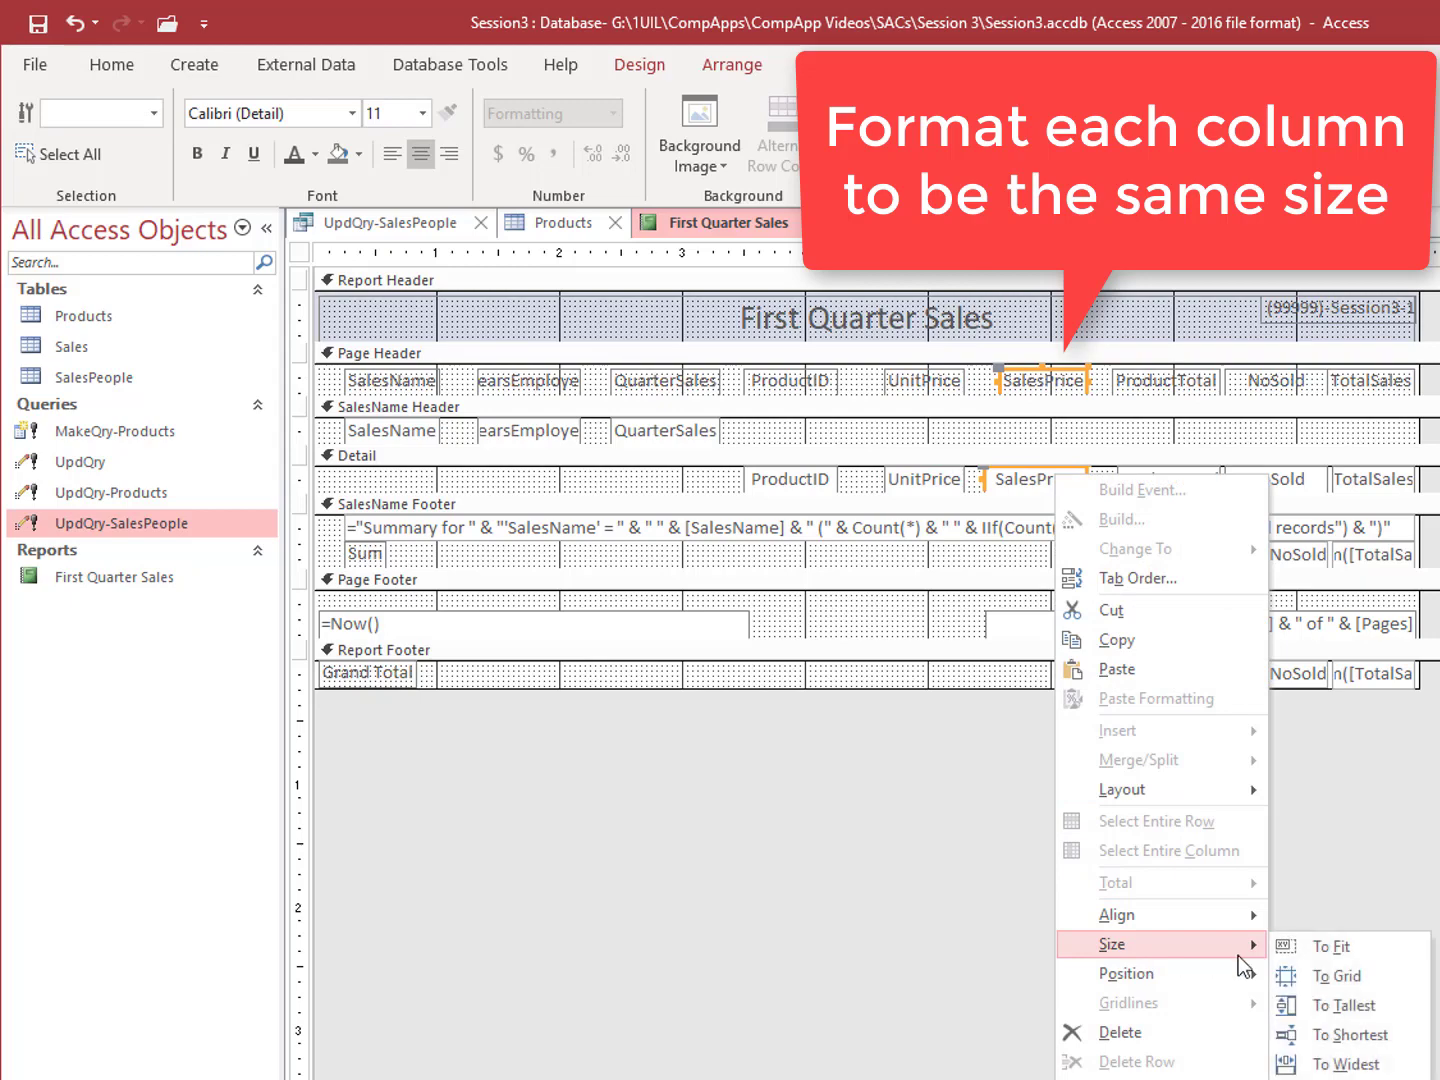
click(1398, 1067)
right_click(1062, 480)
mouse_move(1231, 918)
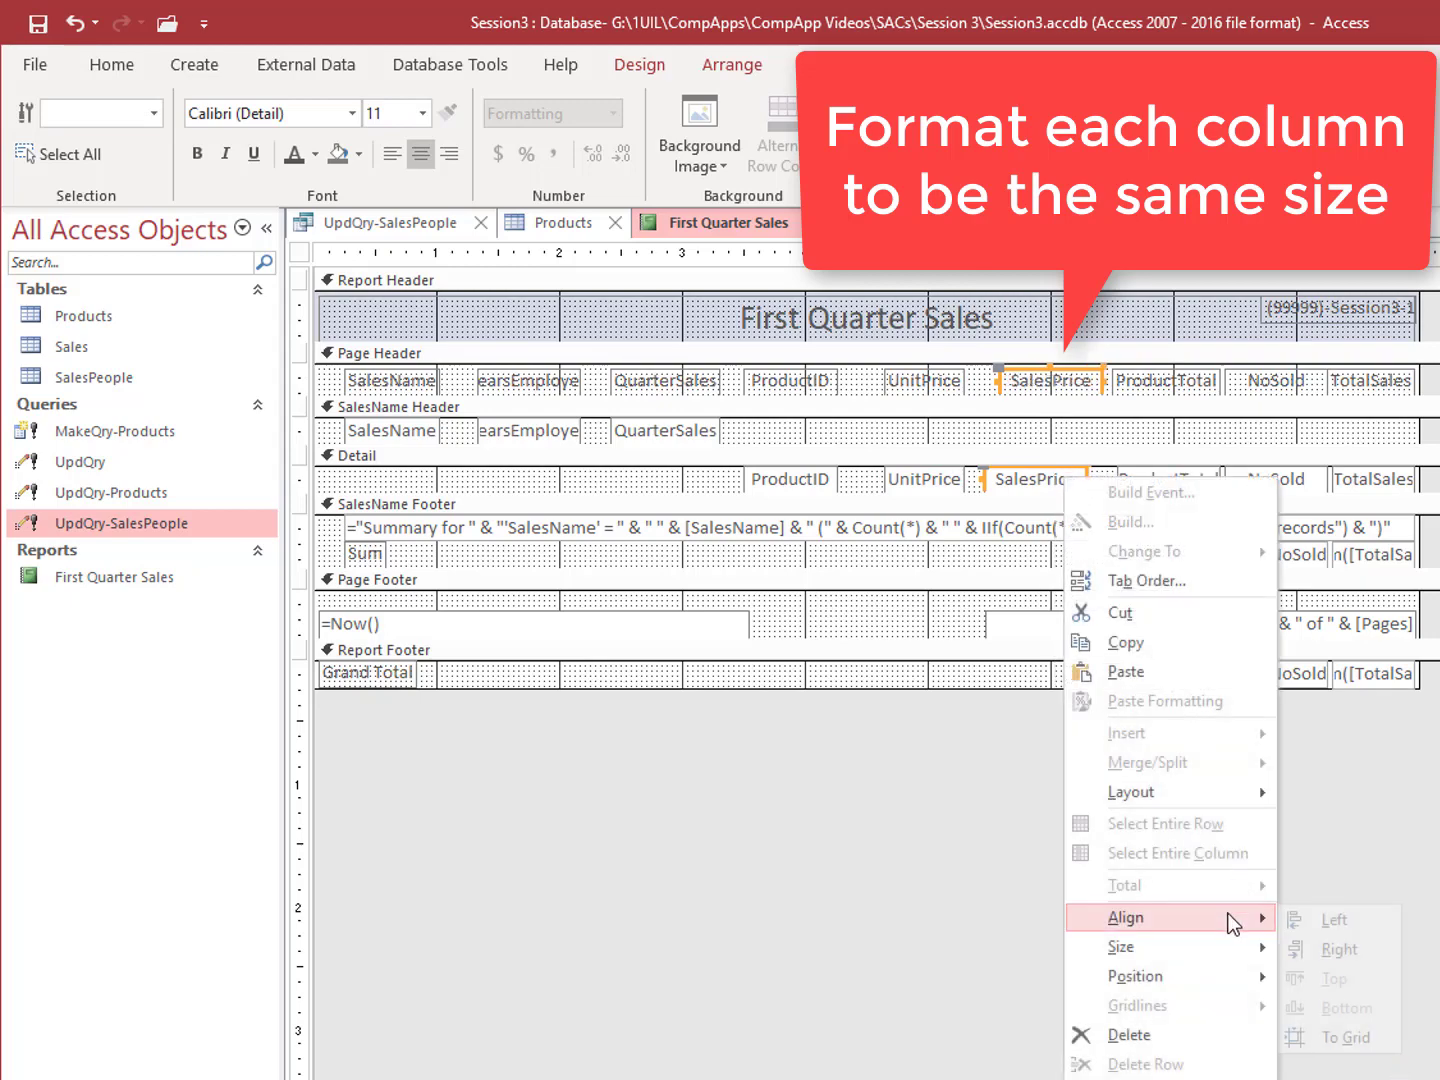
click(1339, 949)
Step: Size the ProductTotal heading and its detail field to the narrowest width and align their right edges
click(1166, 380)
shift+click(1166, 478)
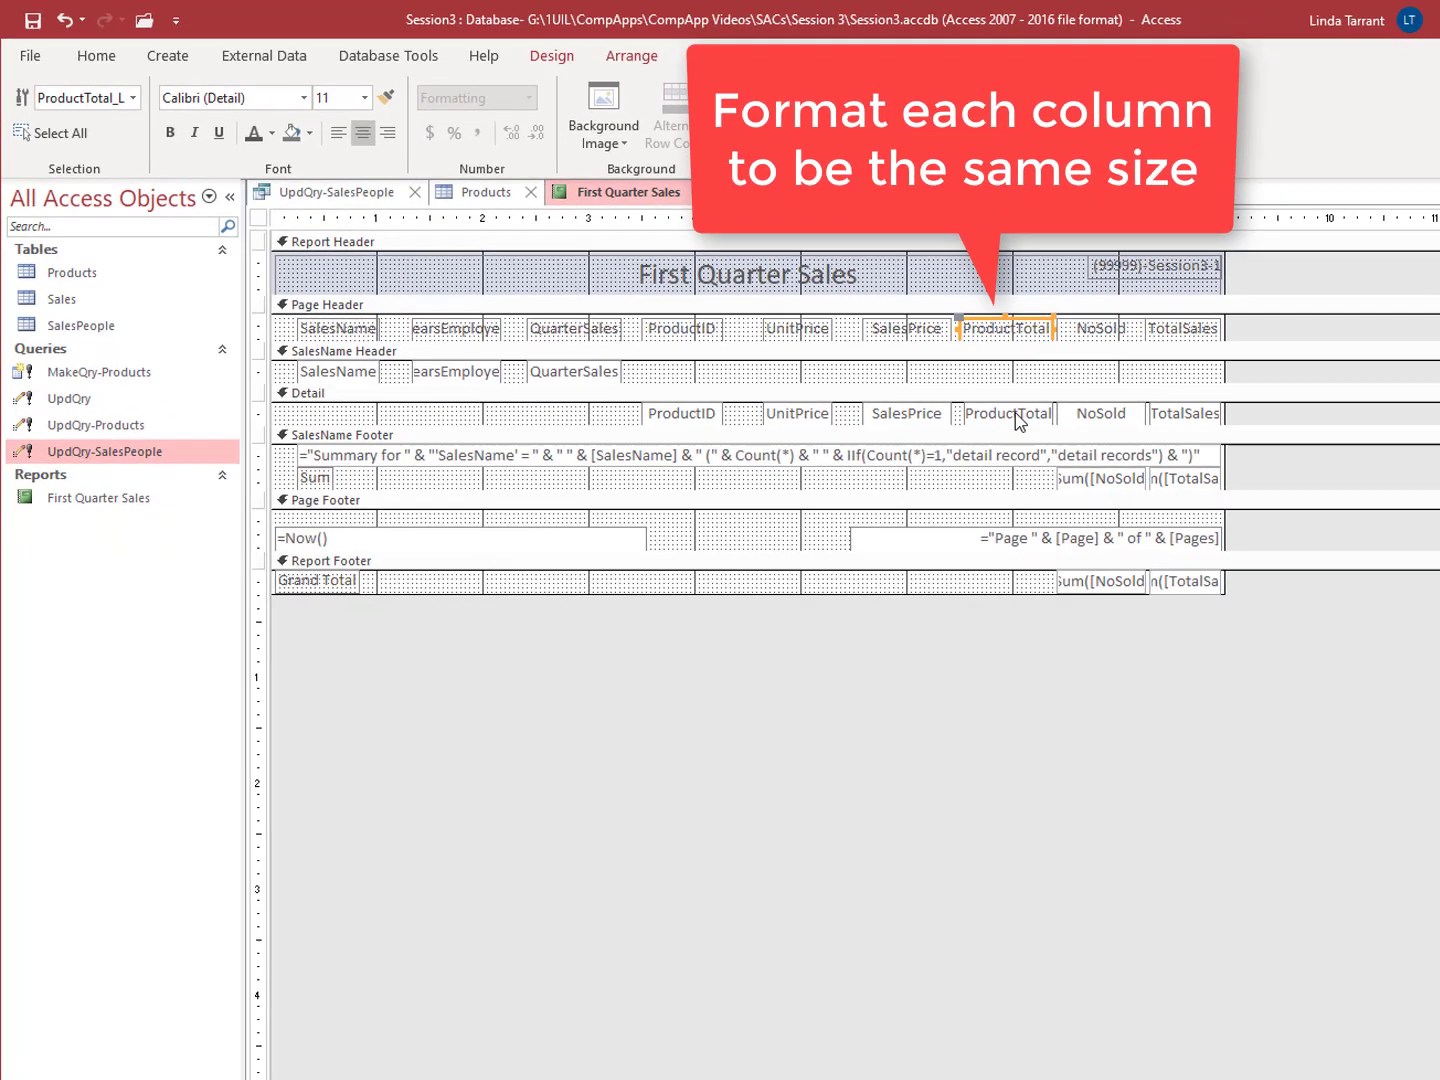
right_click(1208, 481)
mouse_move(1133, 793)
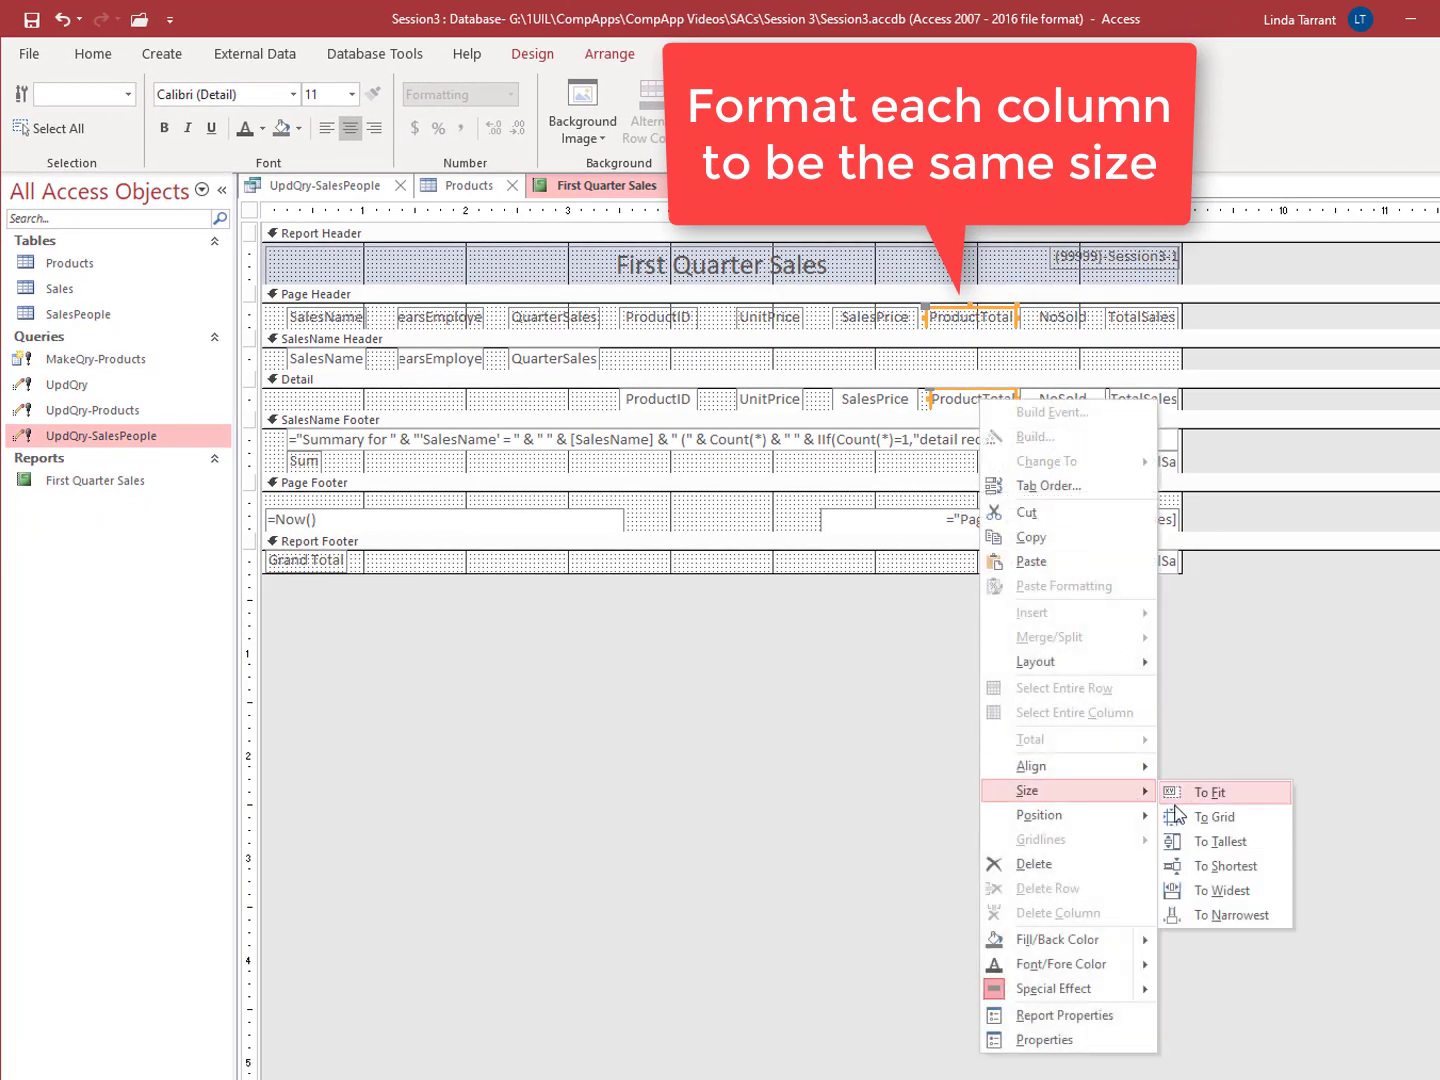
click(1243, 915)
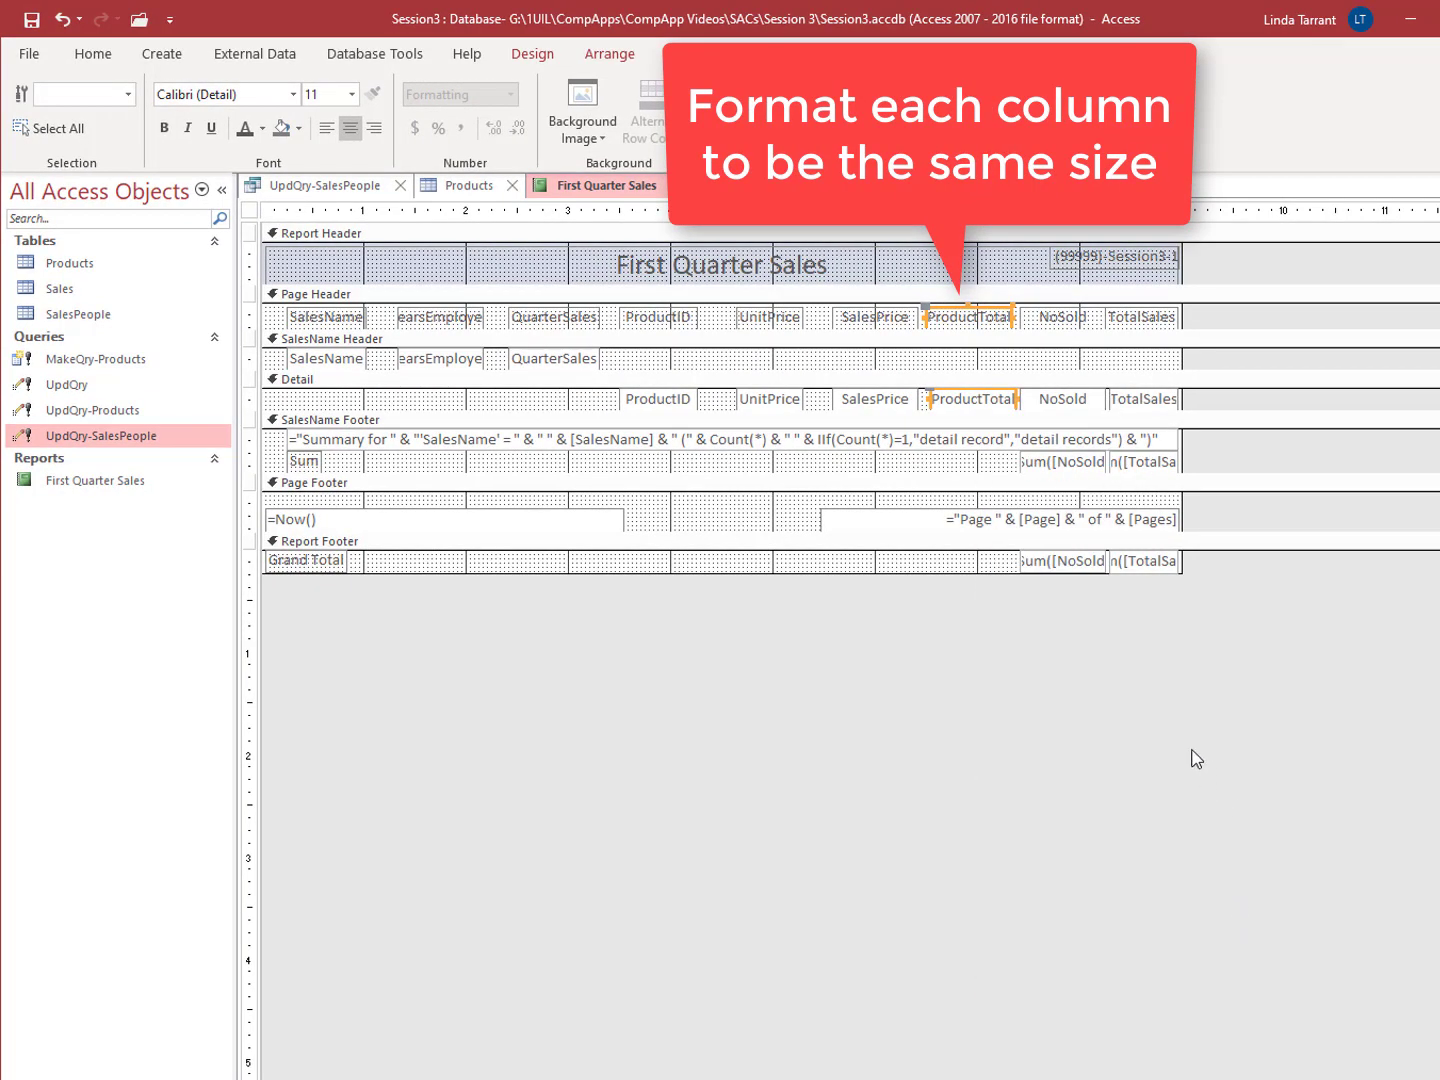
right_click(948, 401)
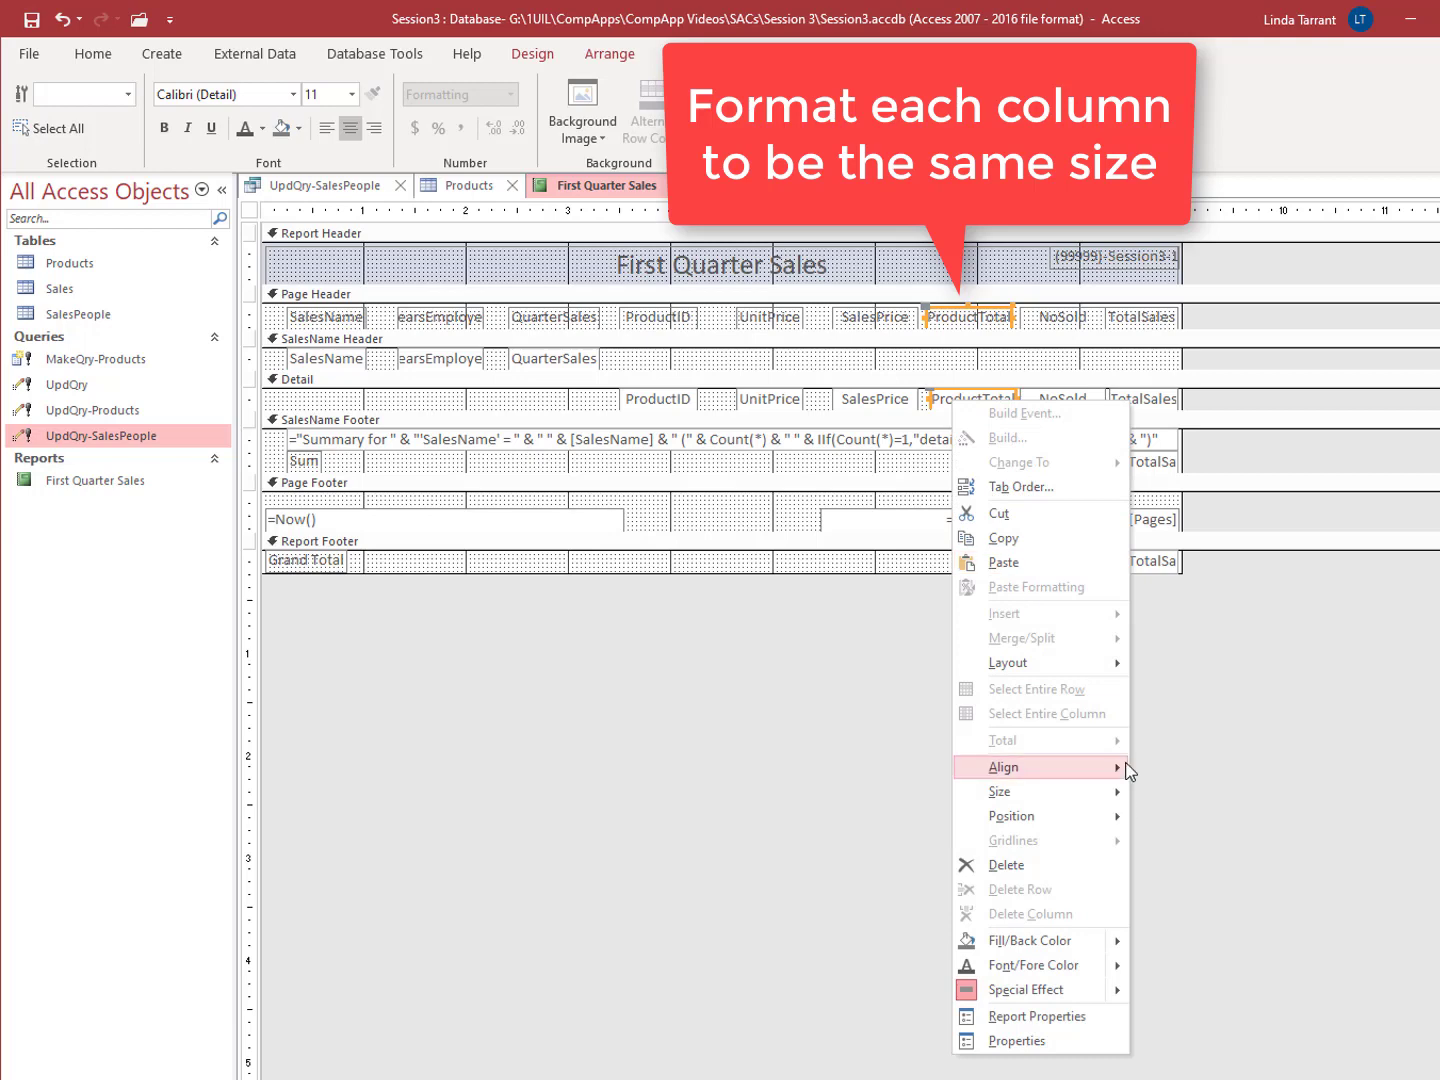
mouse_move(1125, 768)
click(1172, 792)
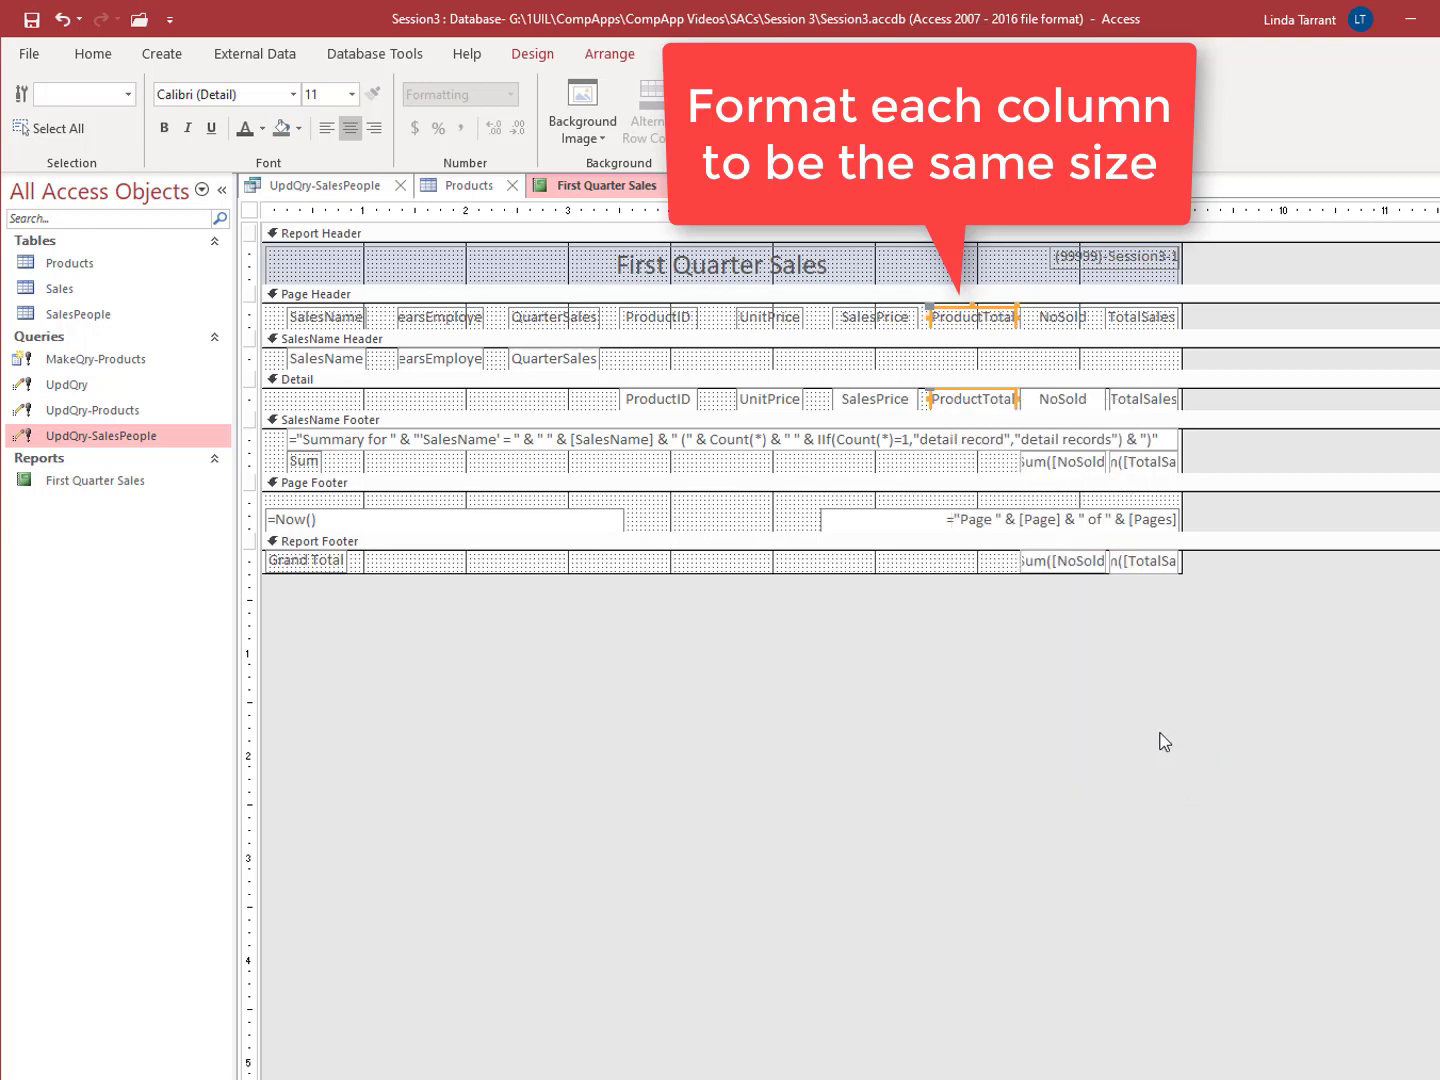
Step: Size the TotalSales heading, detail field, group sum and grand total to the widest width and align their right edges
click(1085, 320)
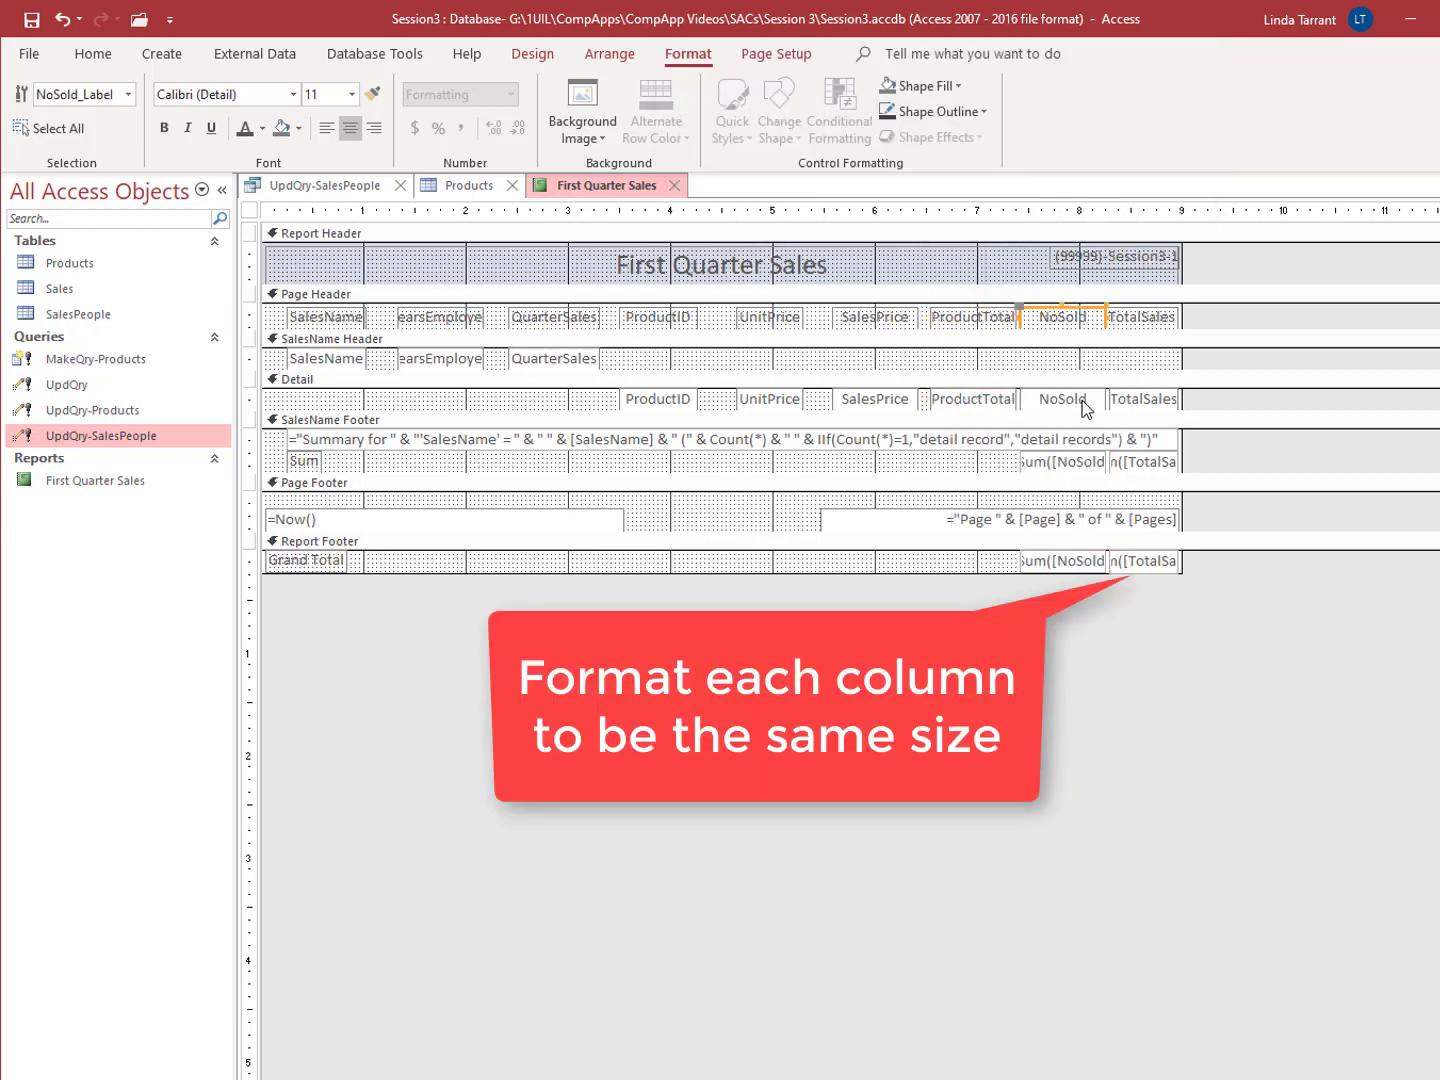
click(1150, 317)
shift+click(1156, 401)
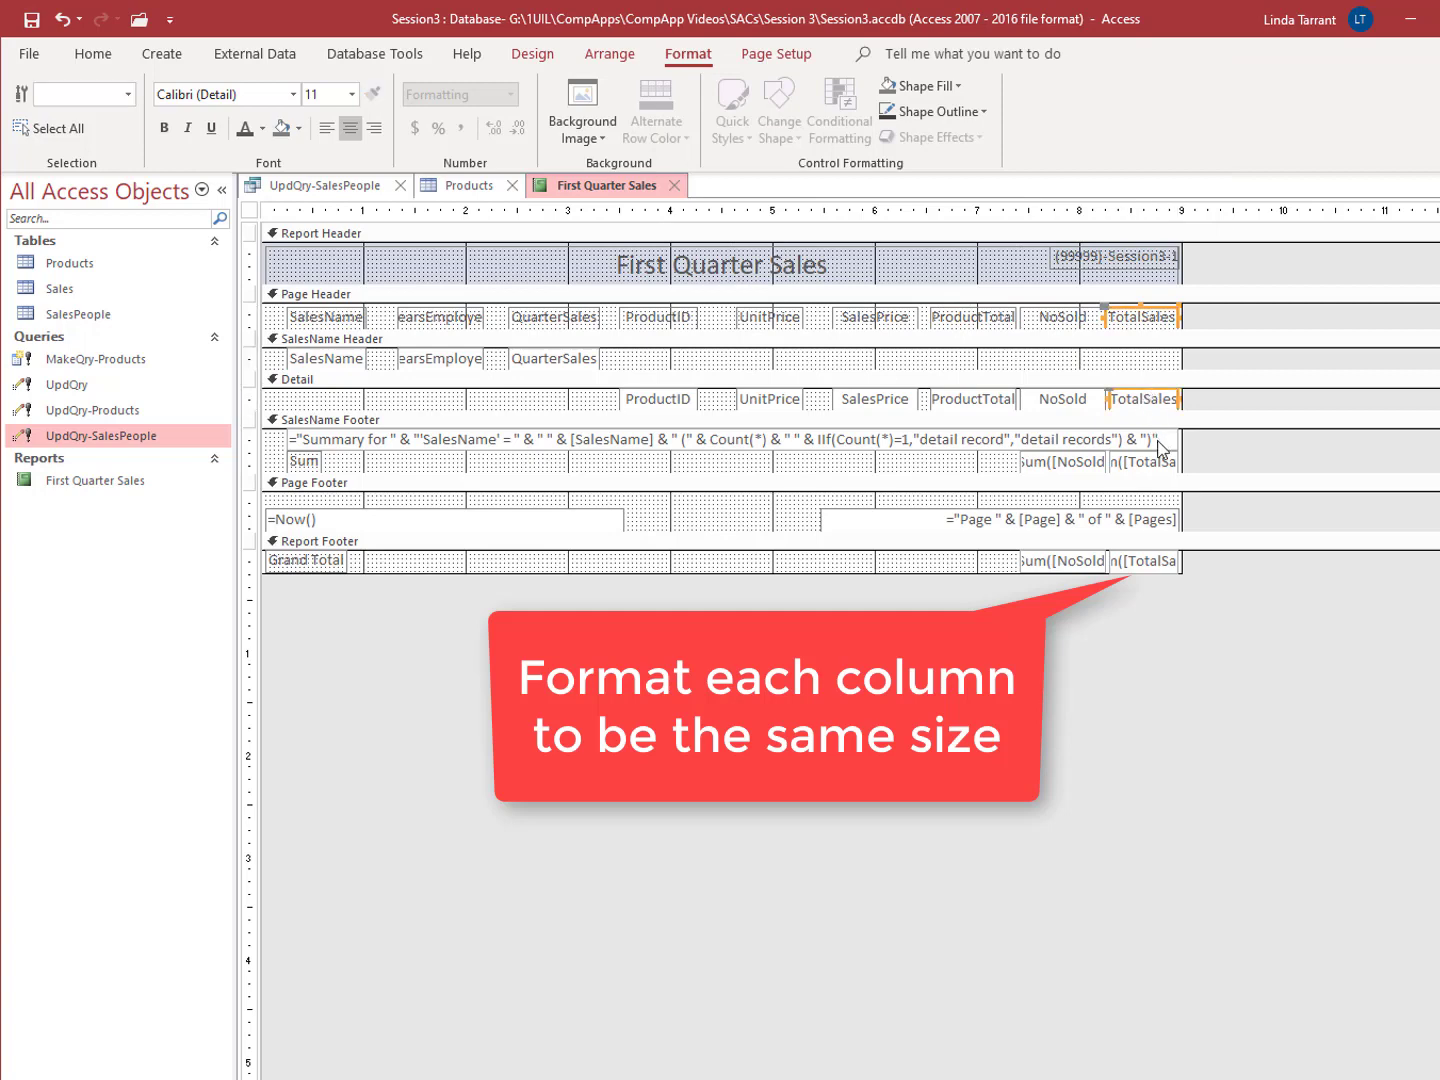
shift+click(1159, 464)
shift+click(1156, 566)
right_click(1155, 566)
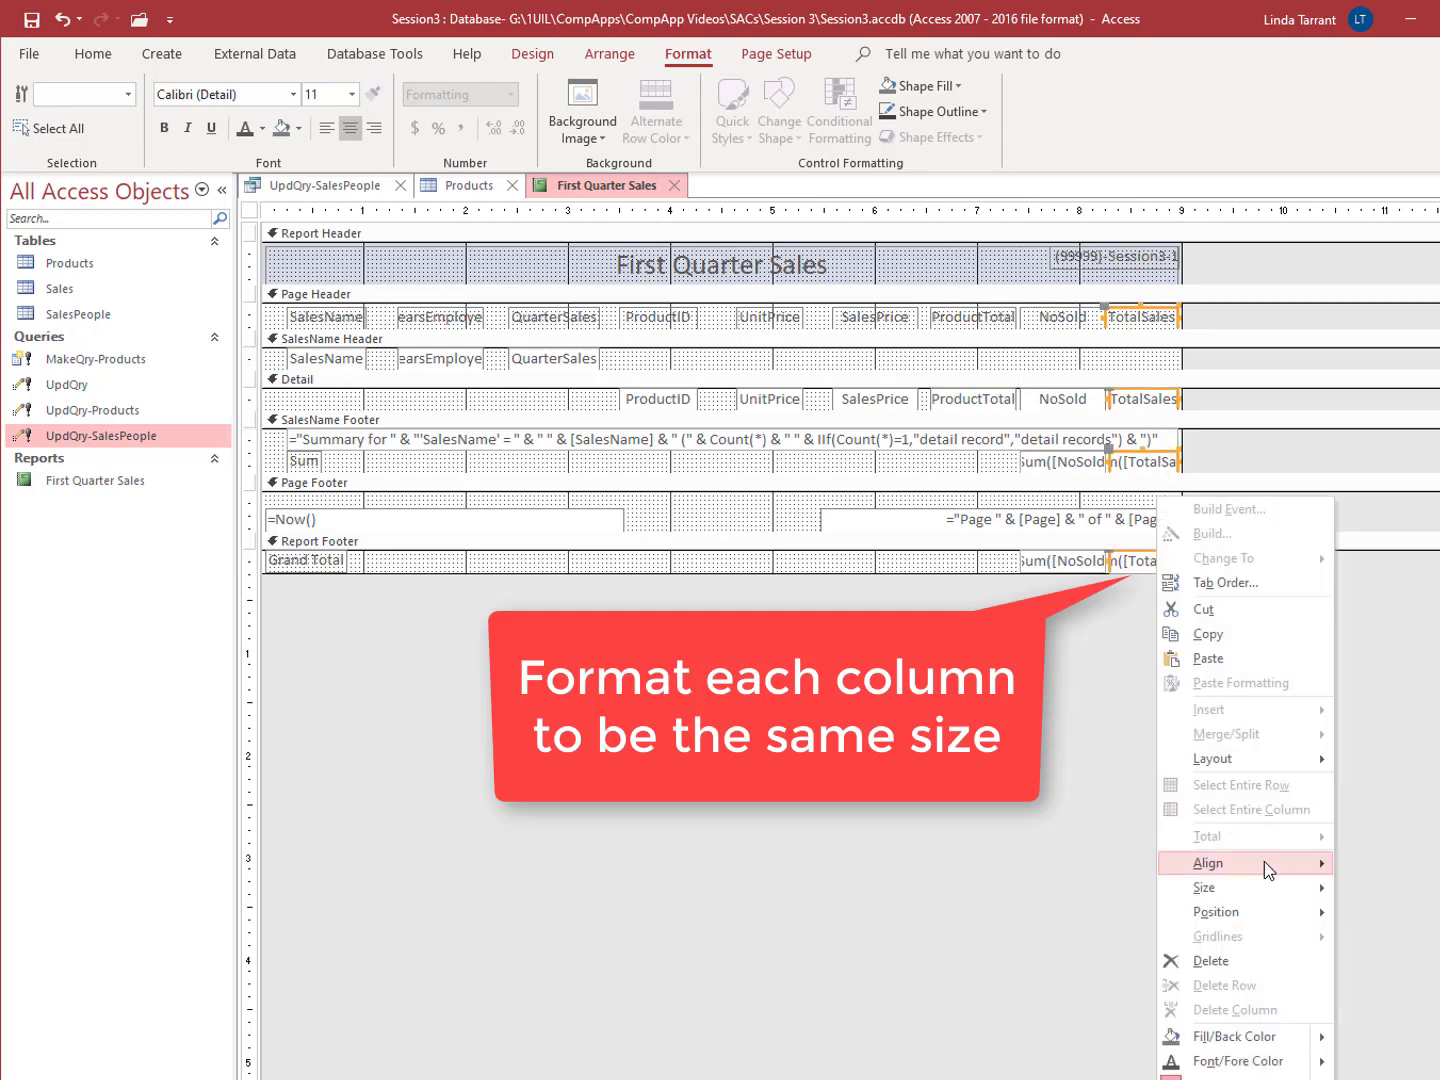
mouse_move(1274, 890)
click(1415, 986)
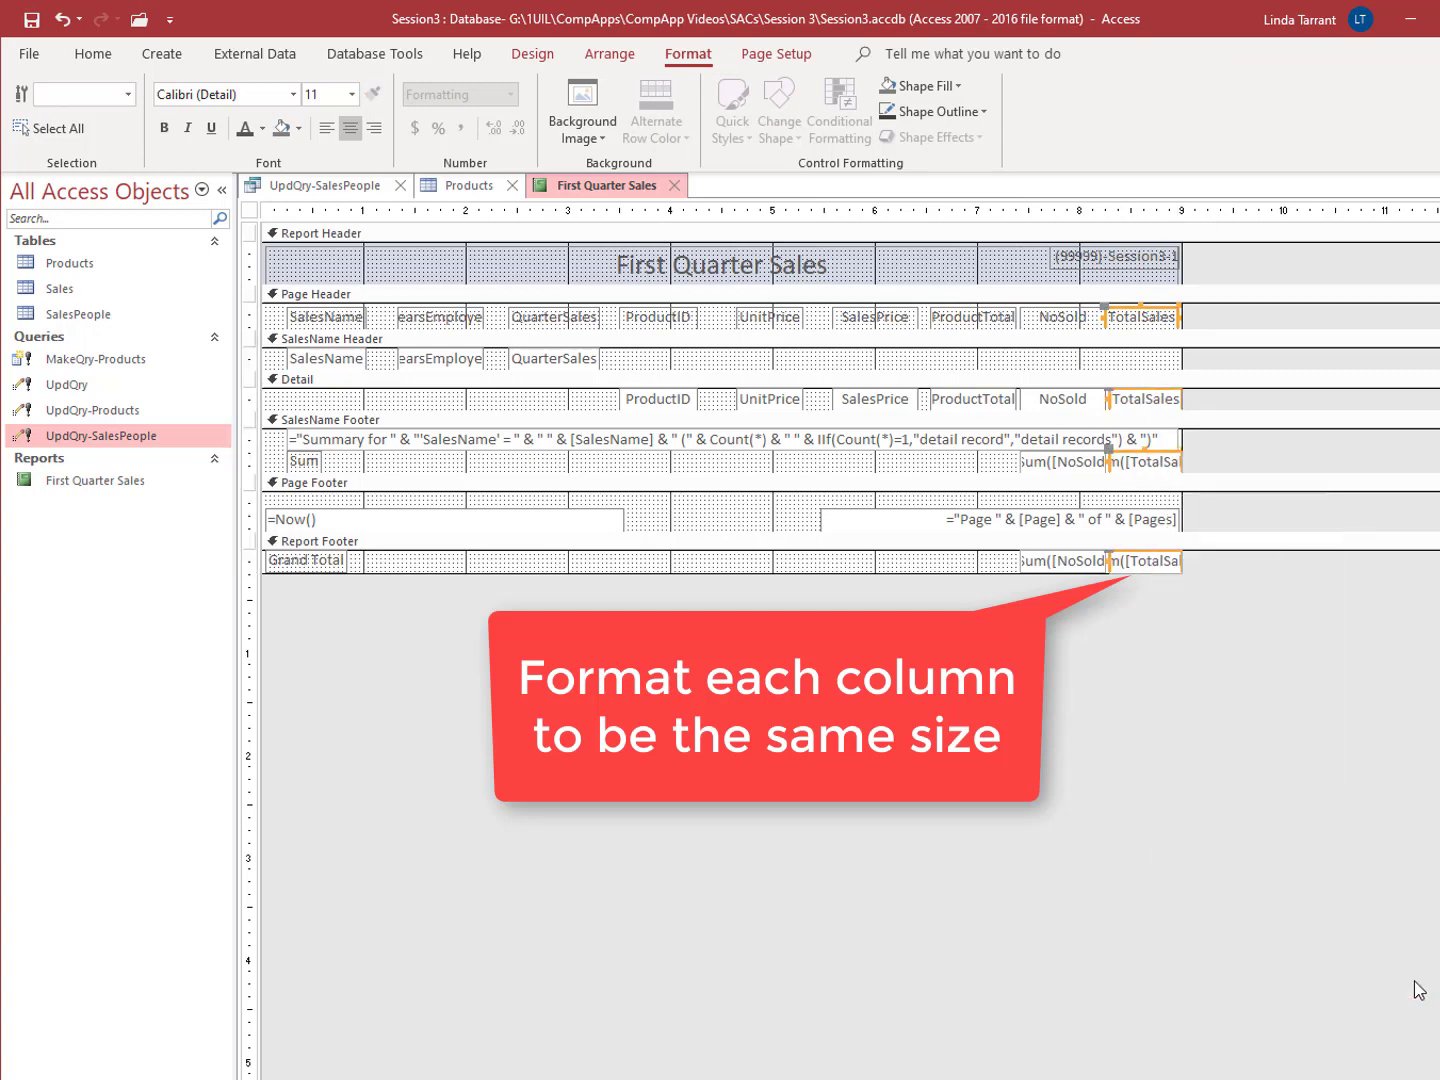
right_click(1156, 318)
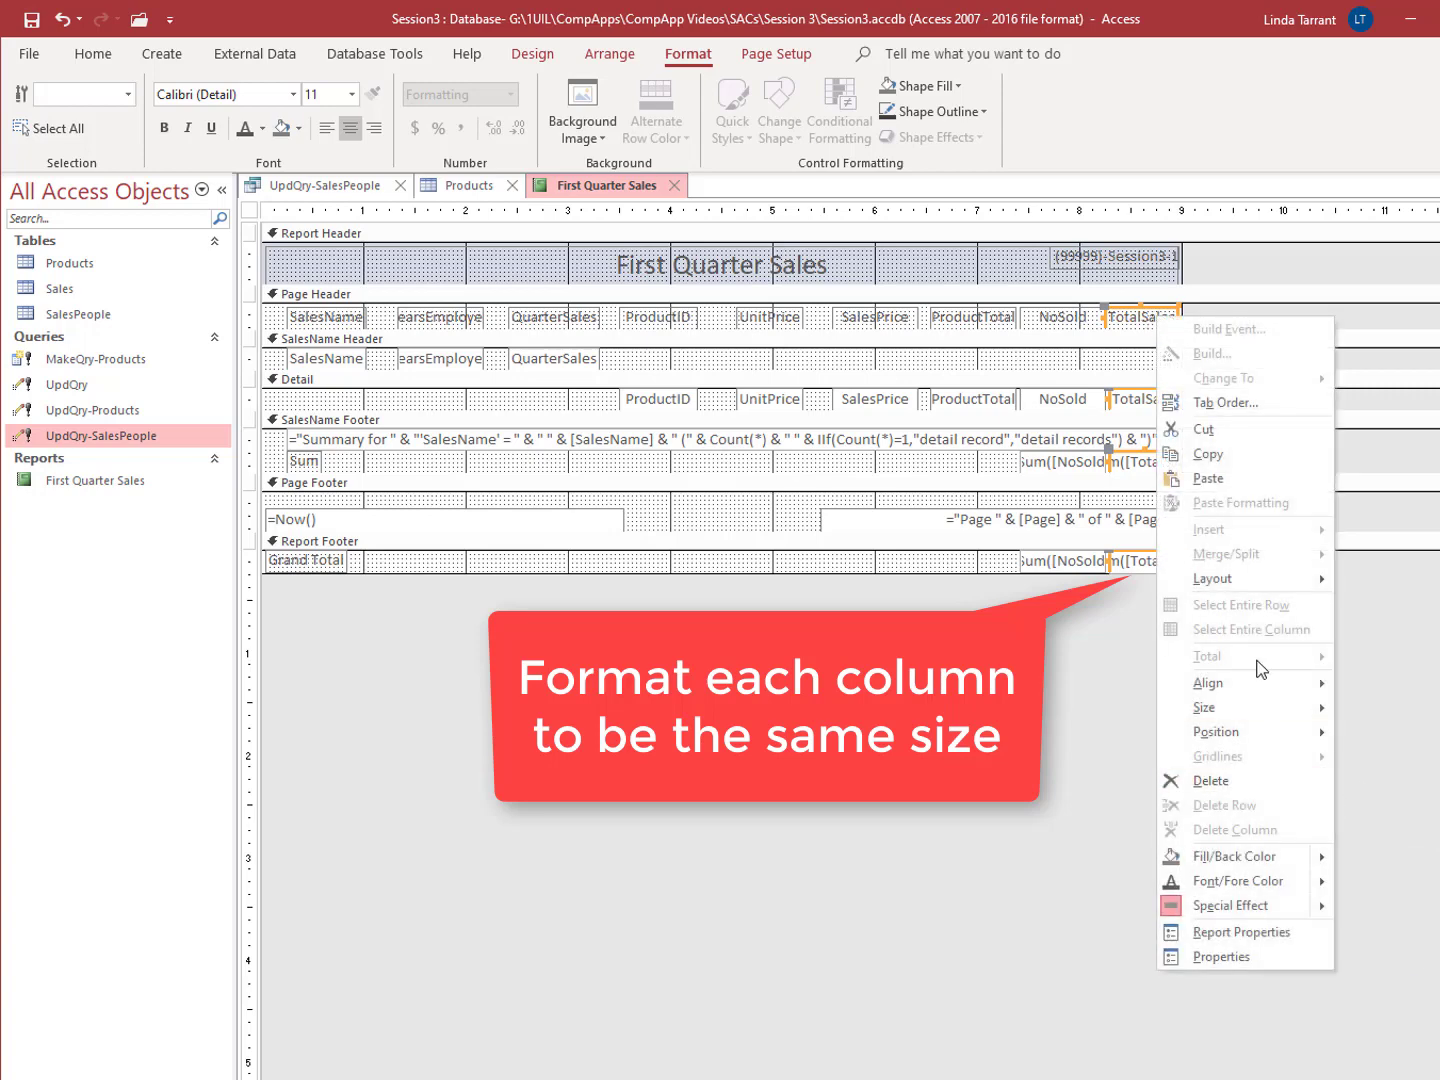
mouse_move(1264, 689)
click(1393, 711)
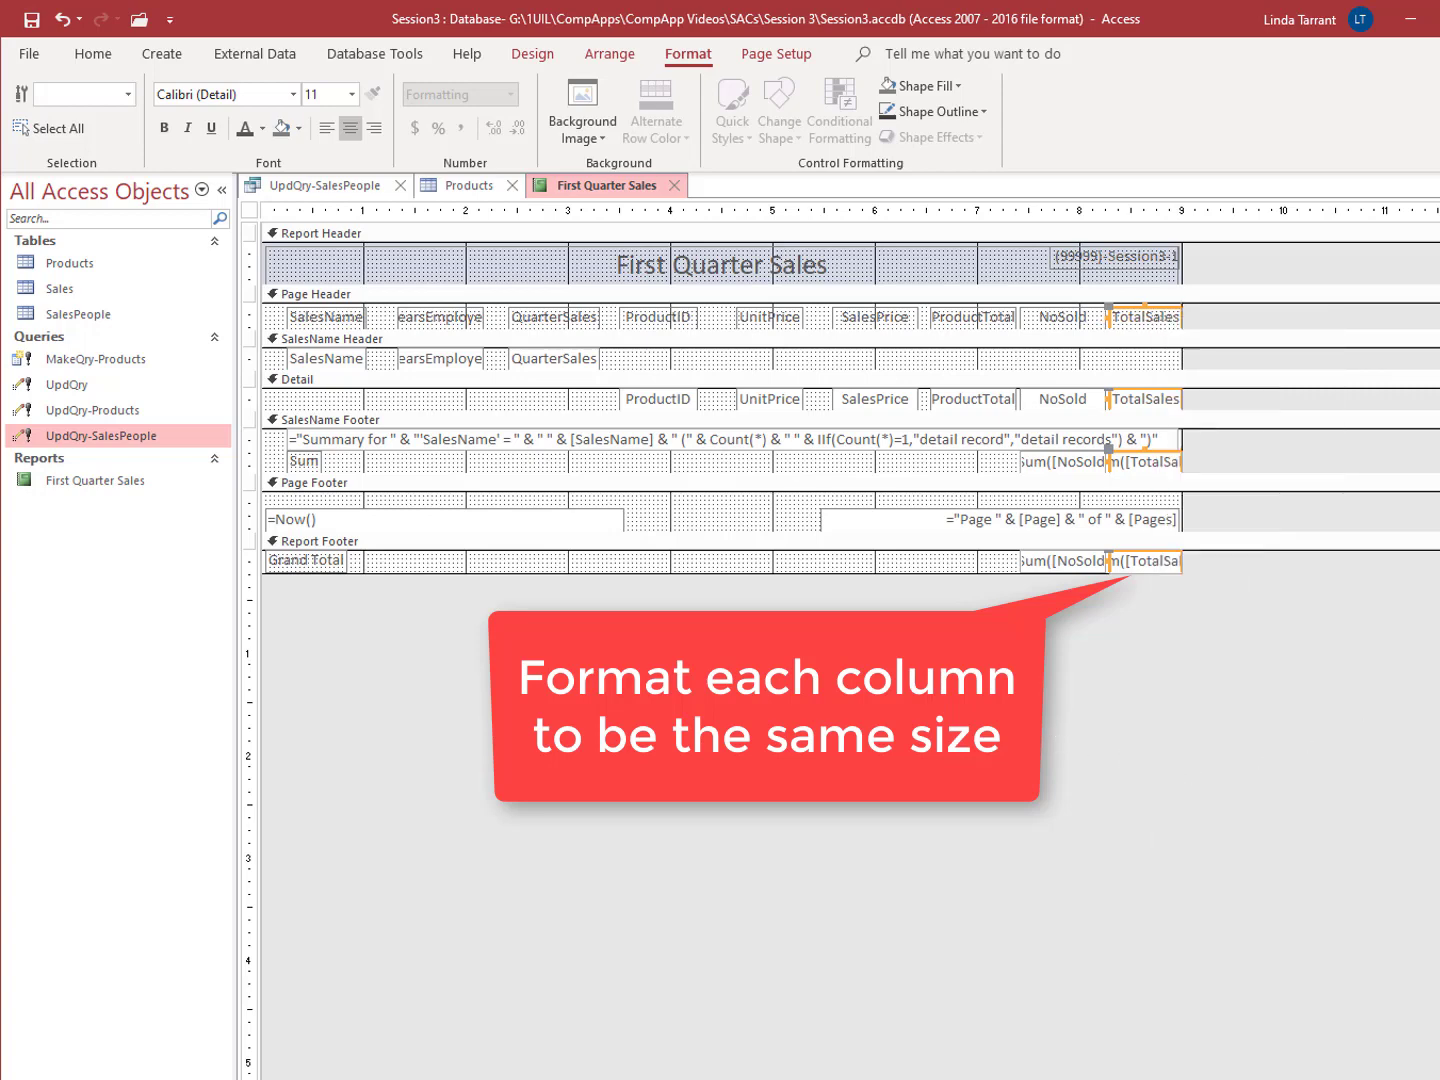
click(428, 680)
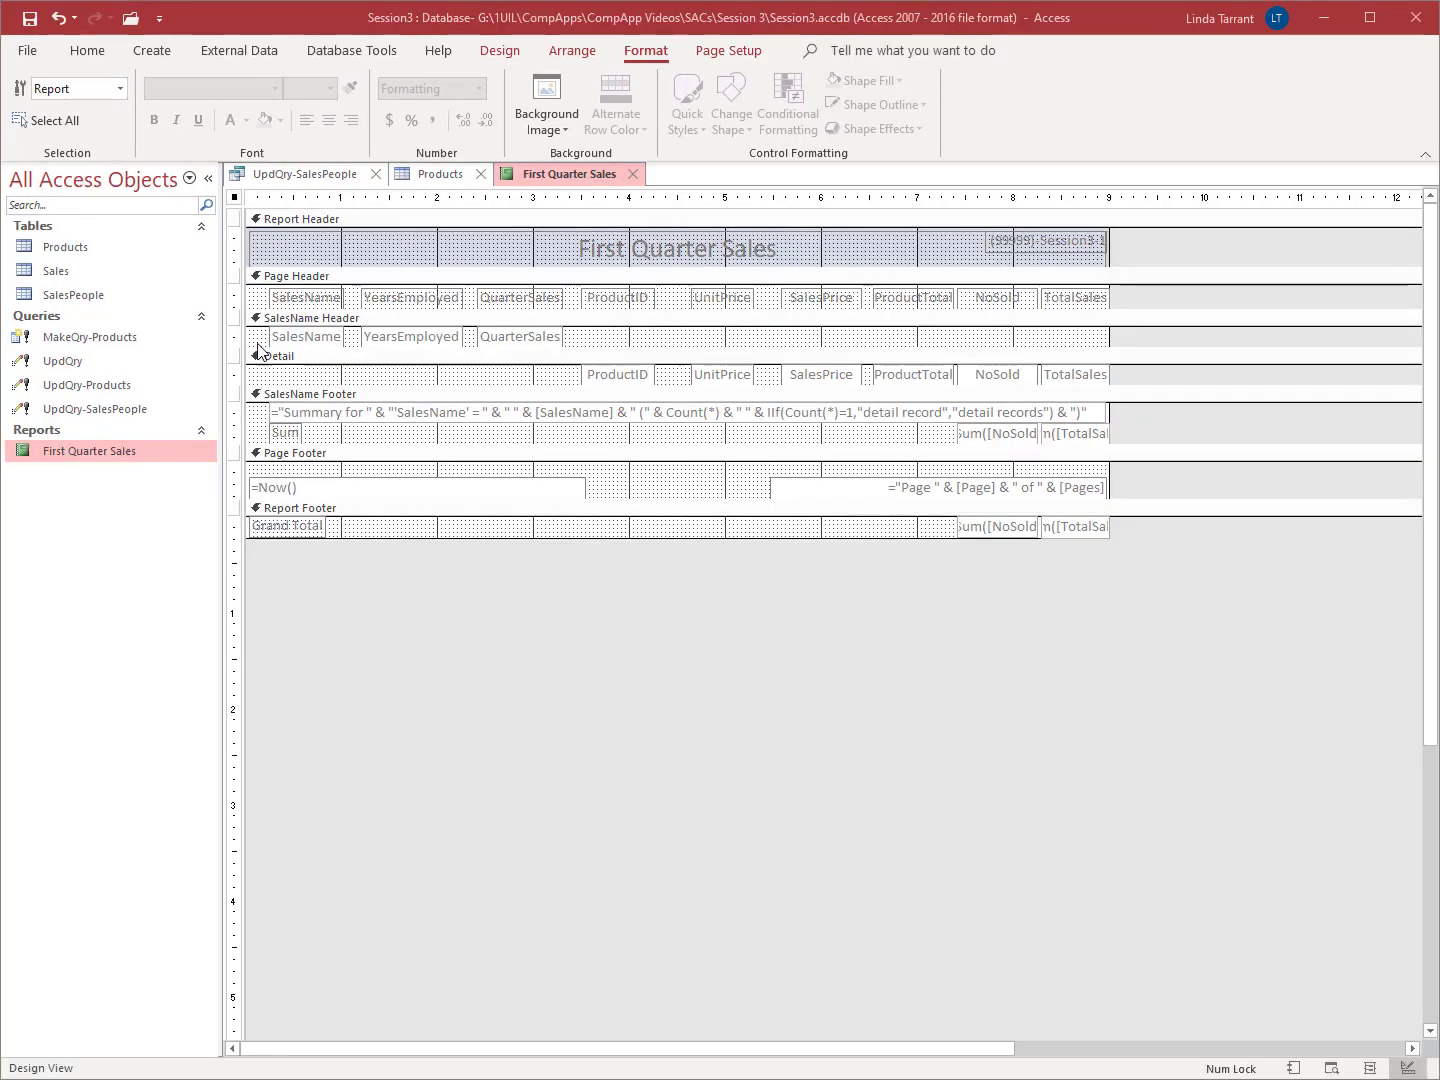
Step: Make all controls in the Report Header, Page Header and Report Footer sections bold
click(242, 247)
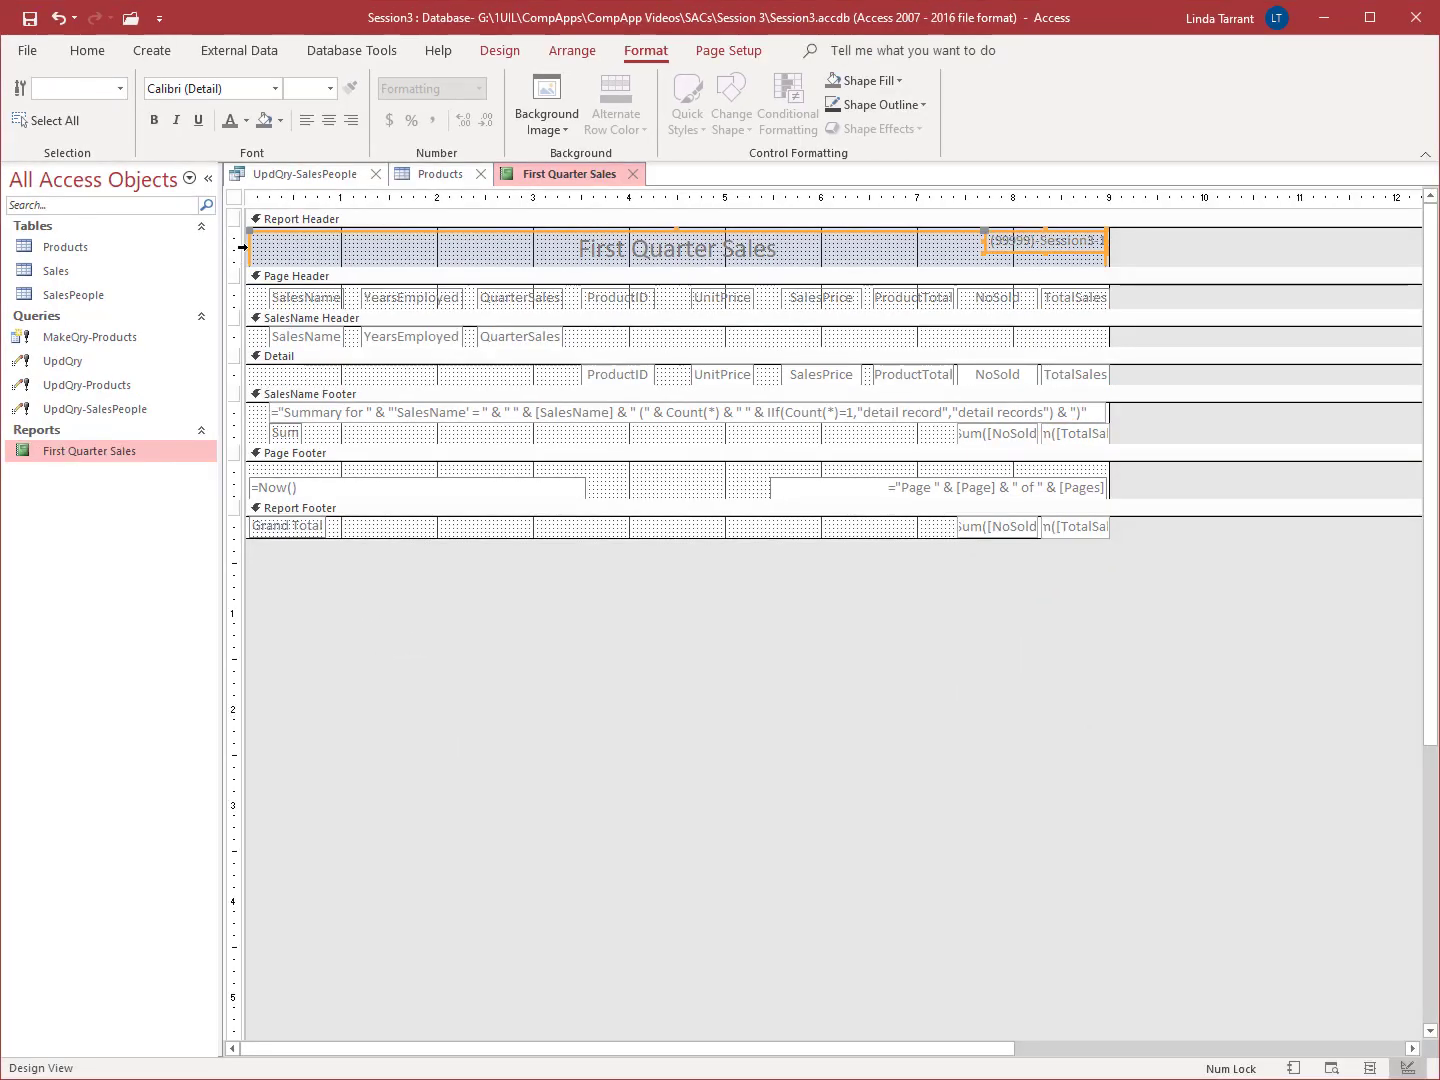
shift+click(233, 299)
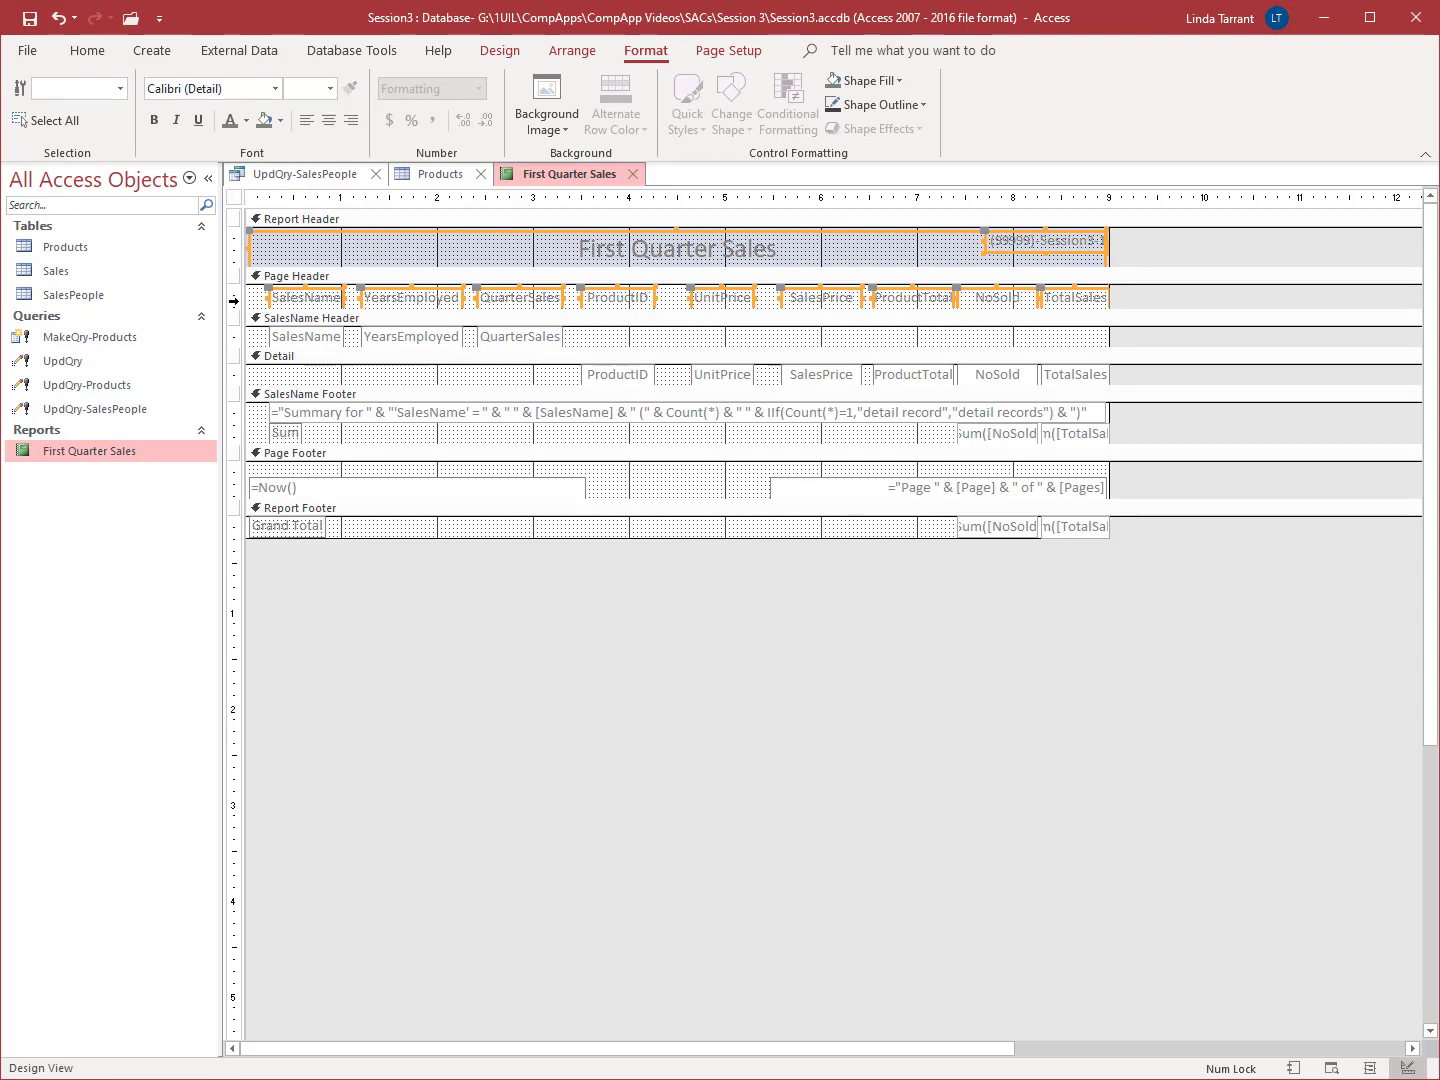
shift+click(237, 528)
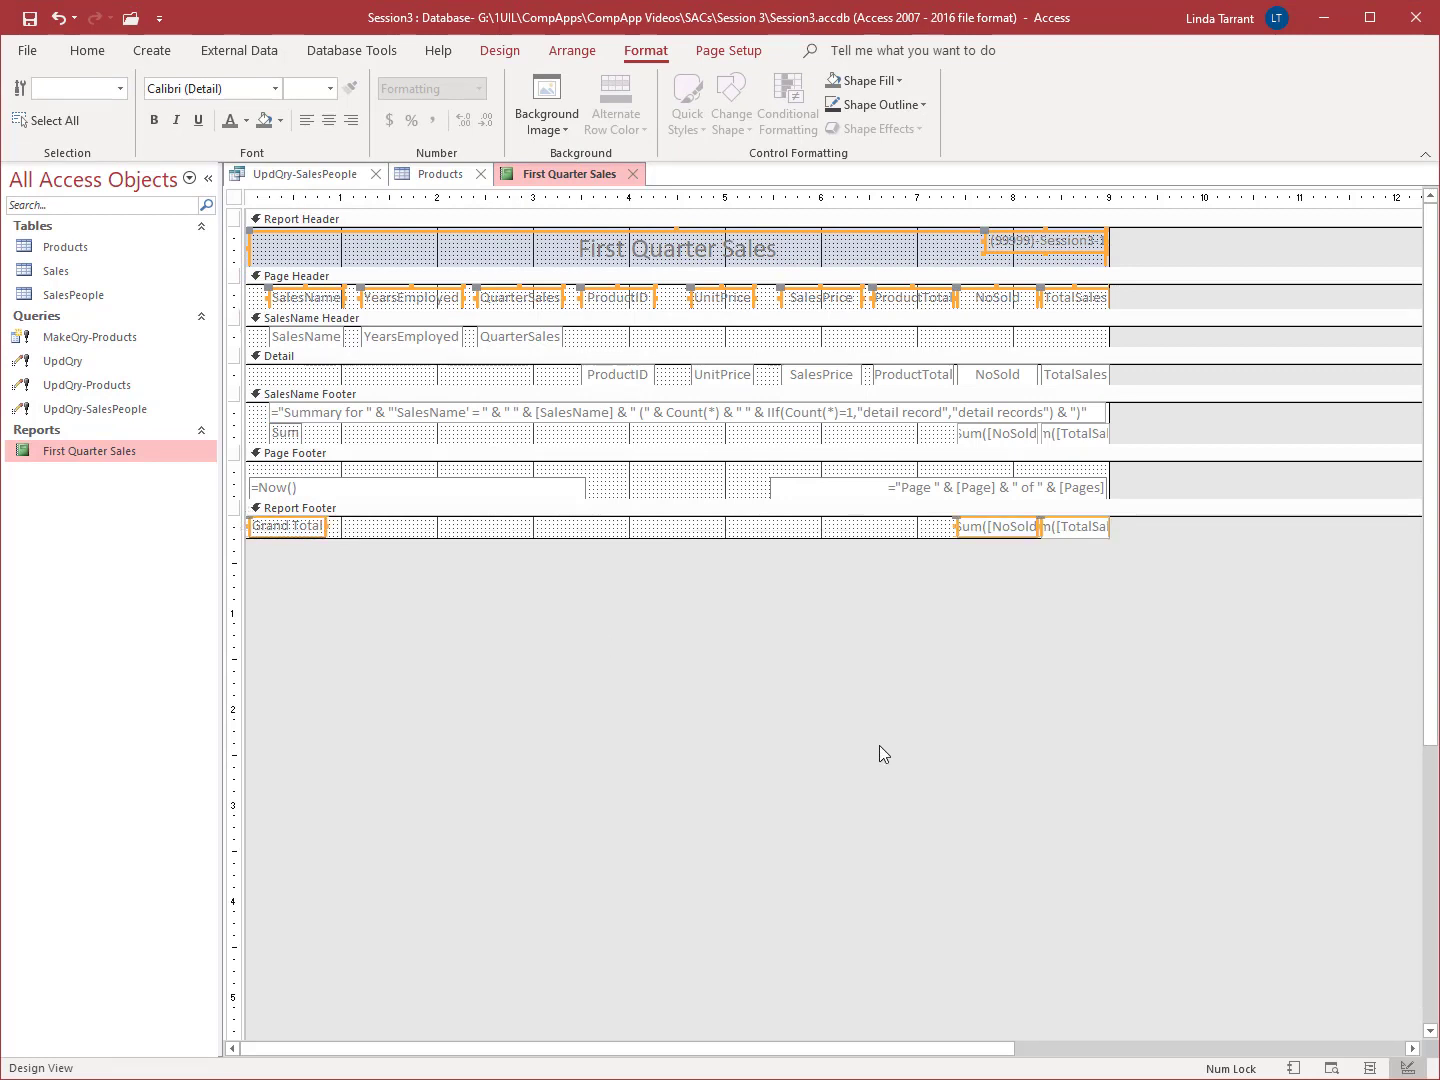
key(ctrl+b)
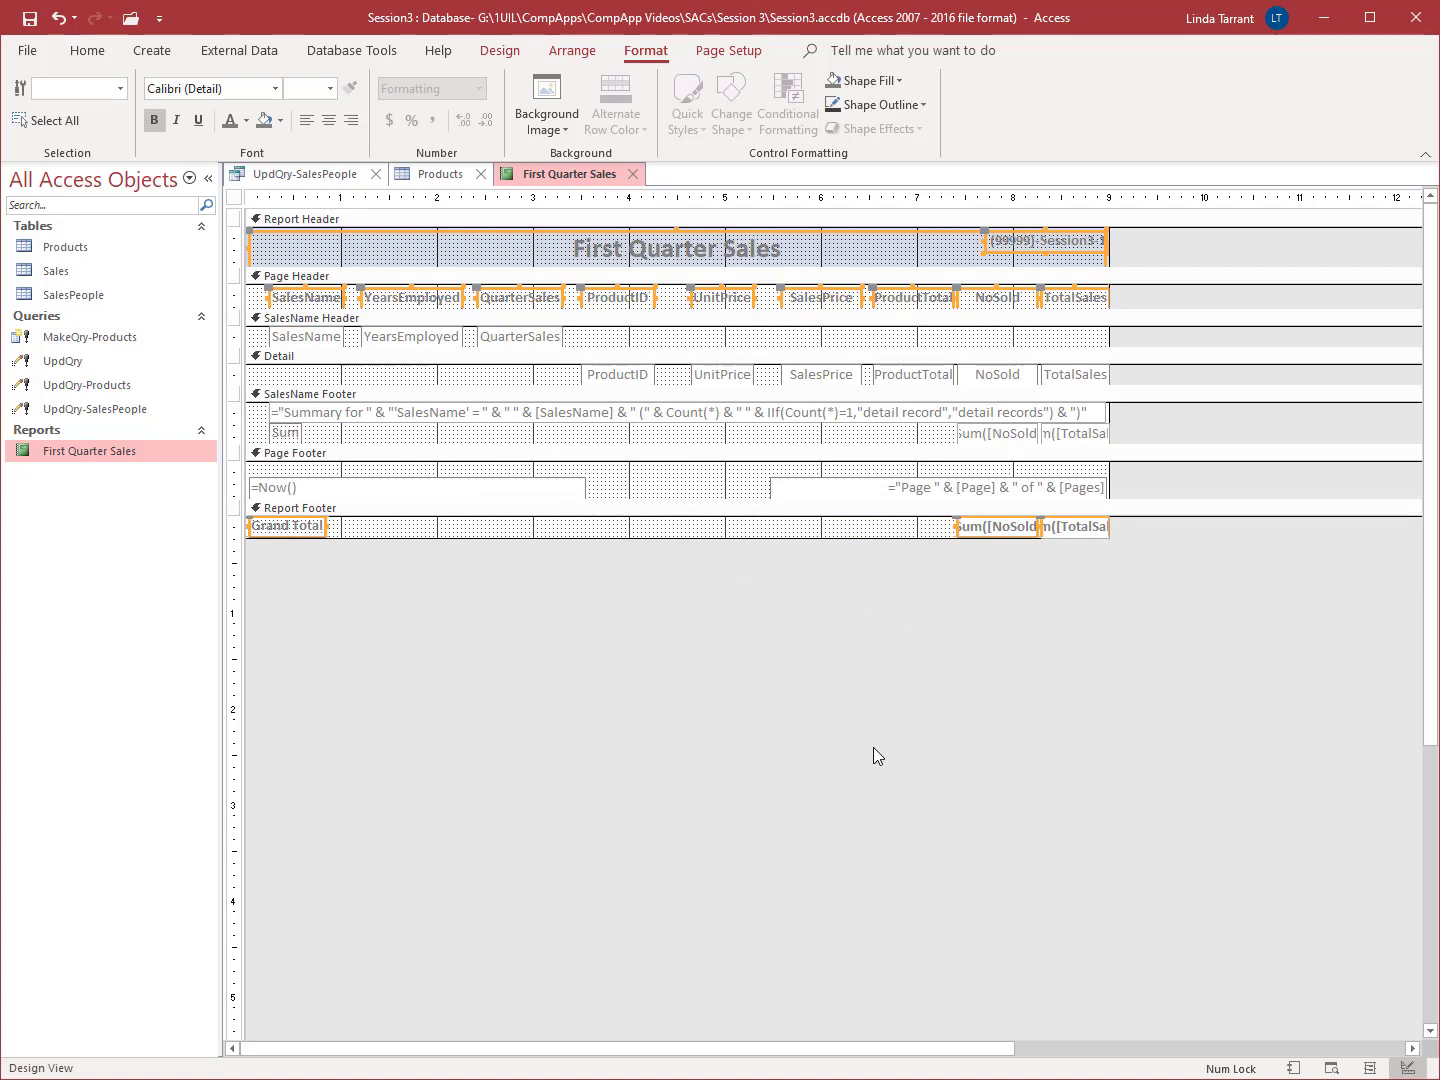
Step: Set the font color of every control in the report to black
key(ctrl+a)
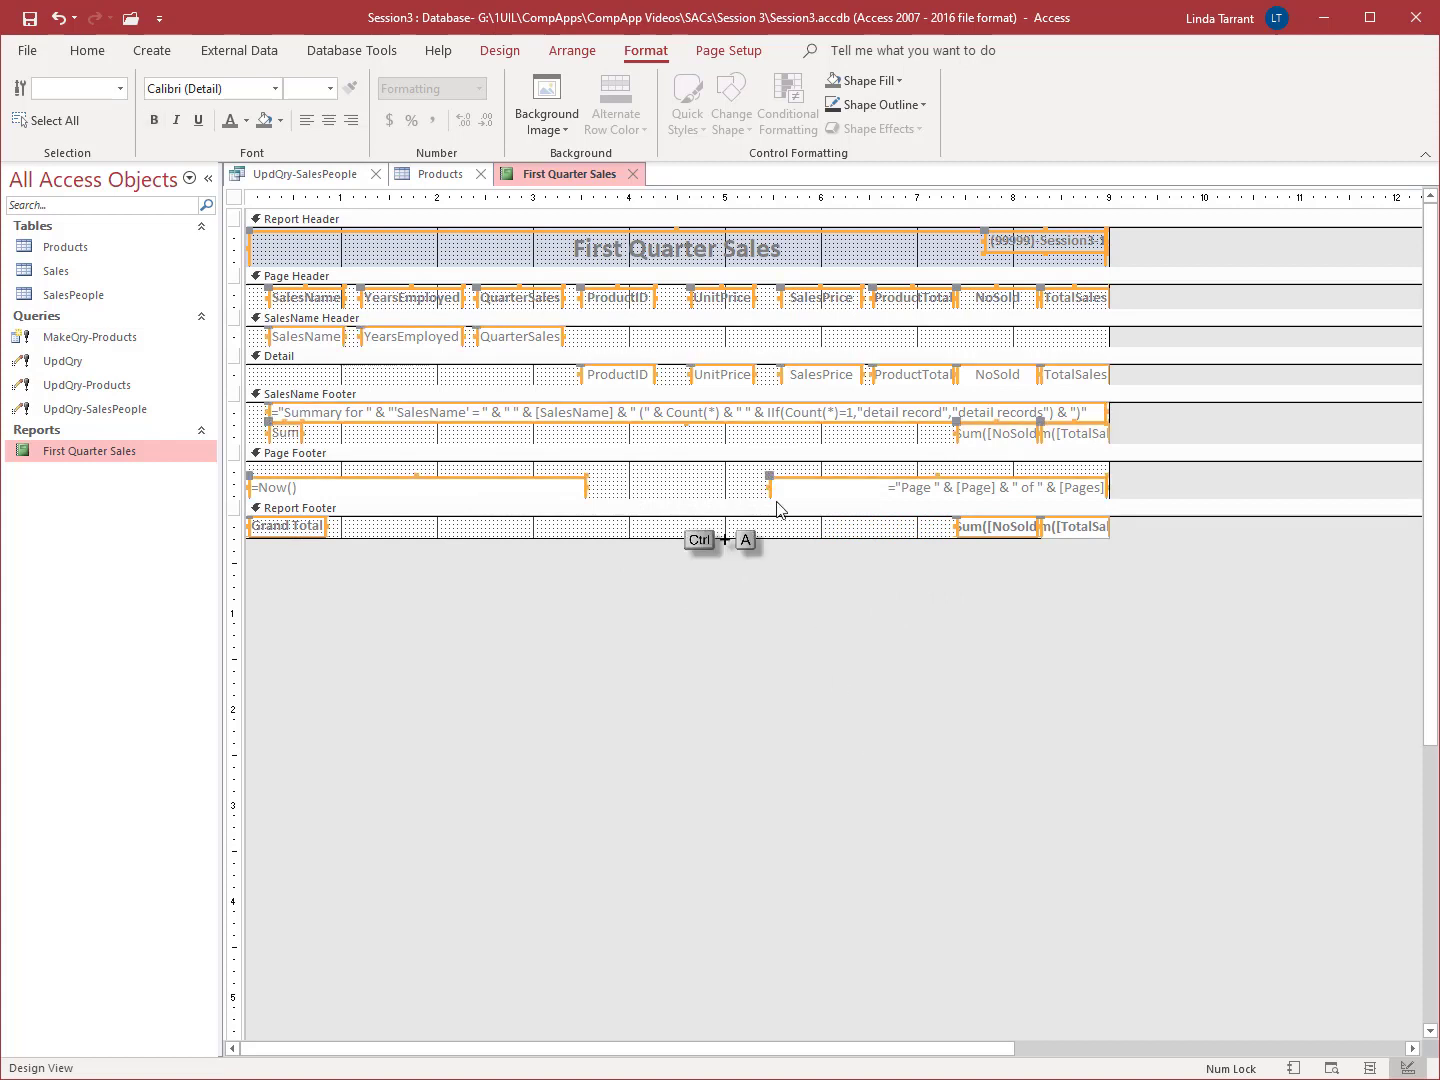
click(246, 121)
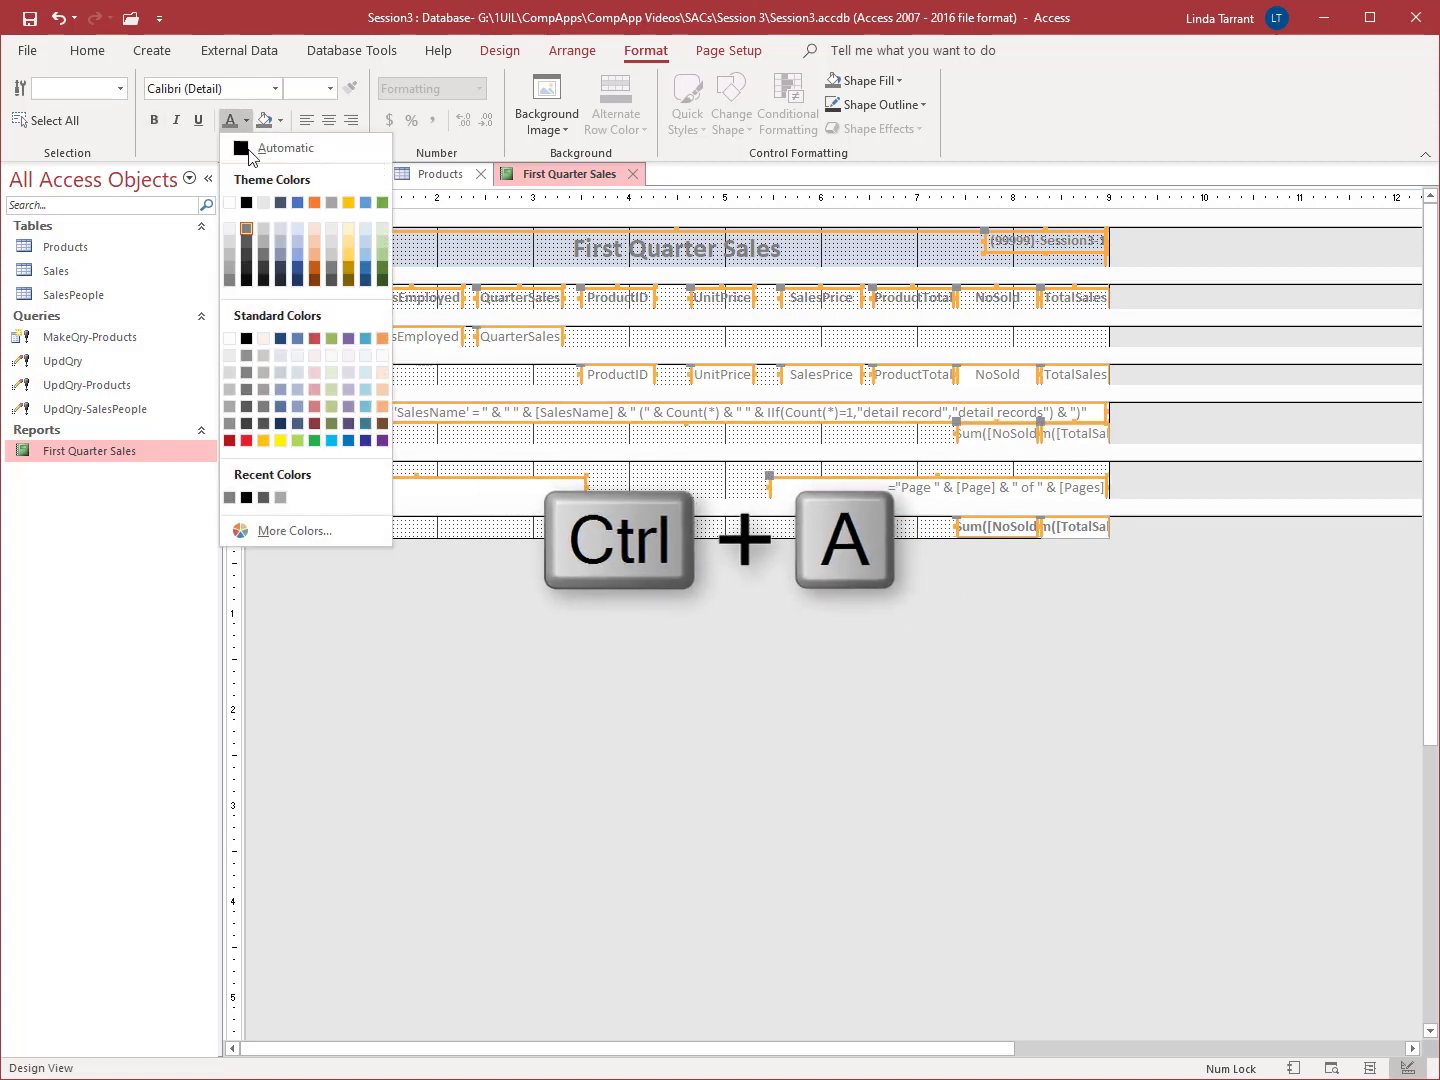
click(247, 204)
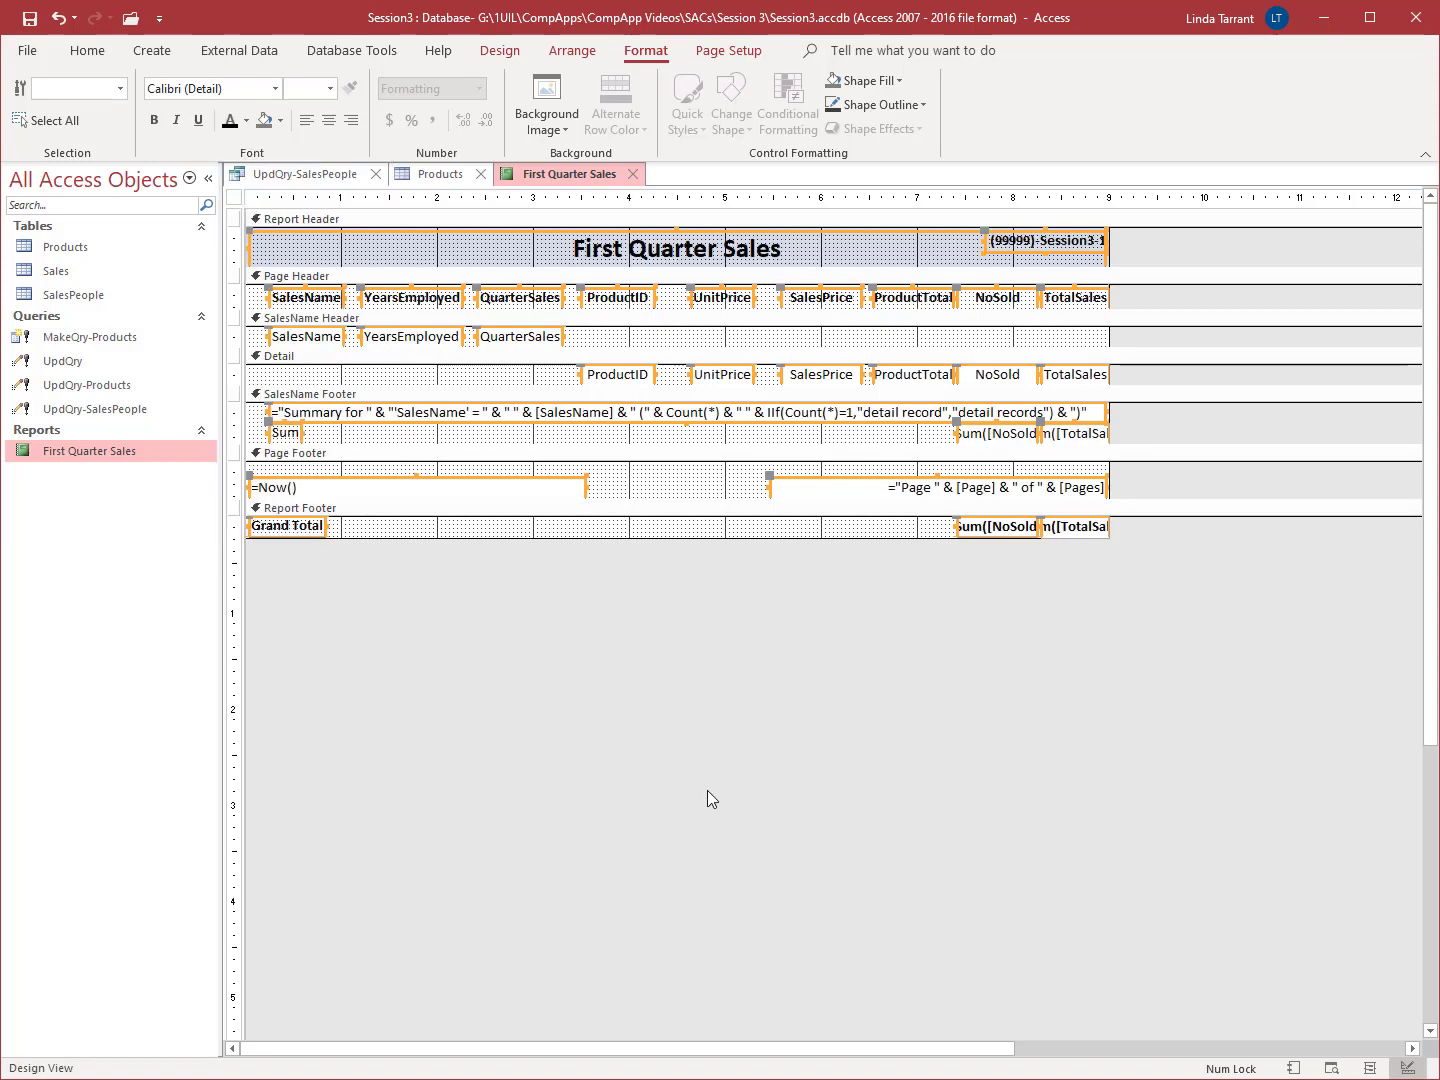
click(632, 669)
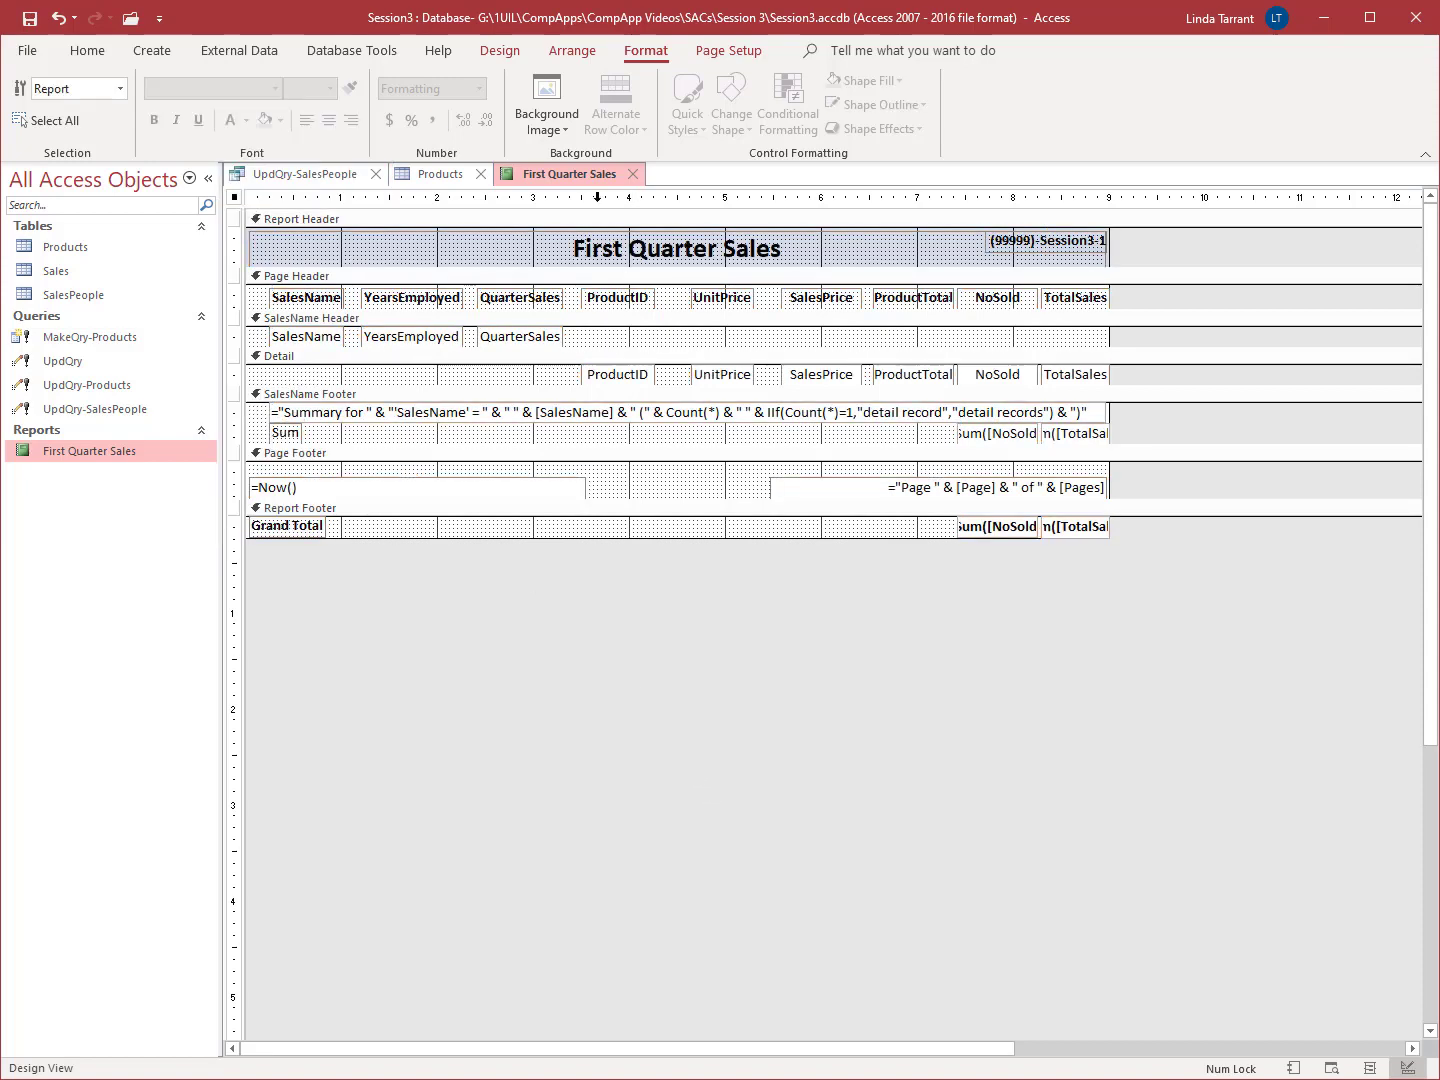
Step: Review the First Quarter Sales report in Layout View and Print Preview, and close the preview
right_click(584, 182)
click(653, 310)
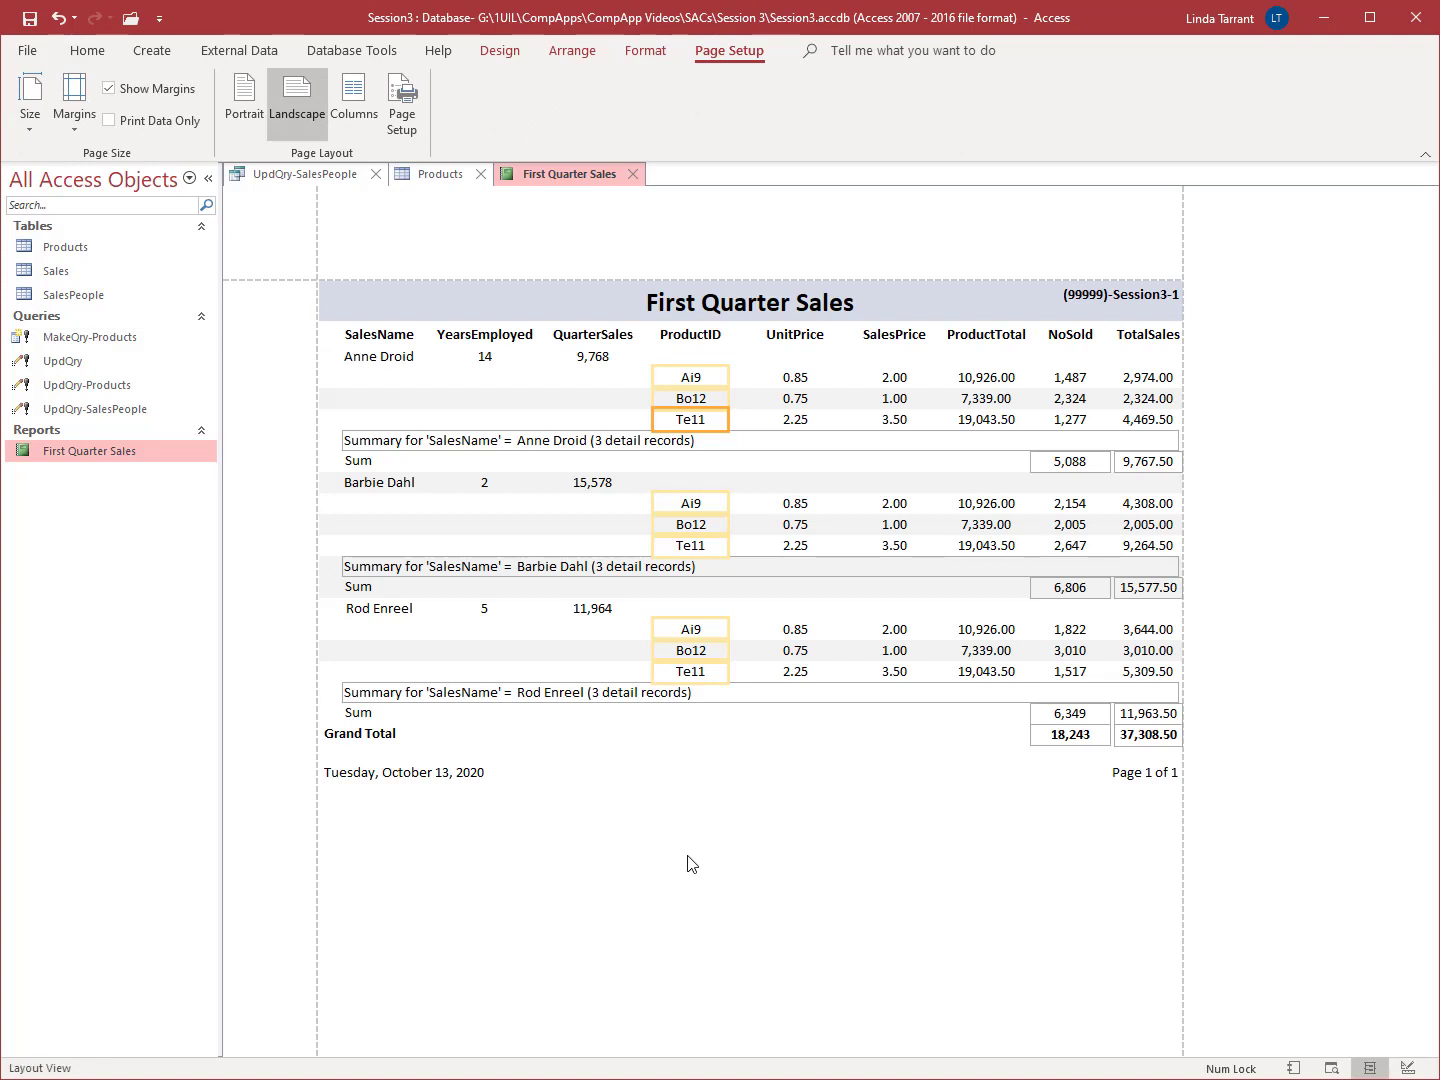
click(529, 206)
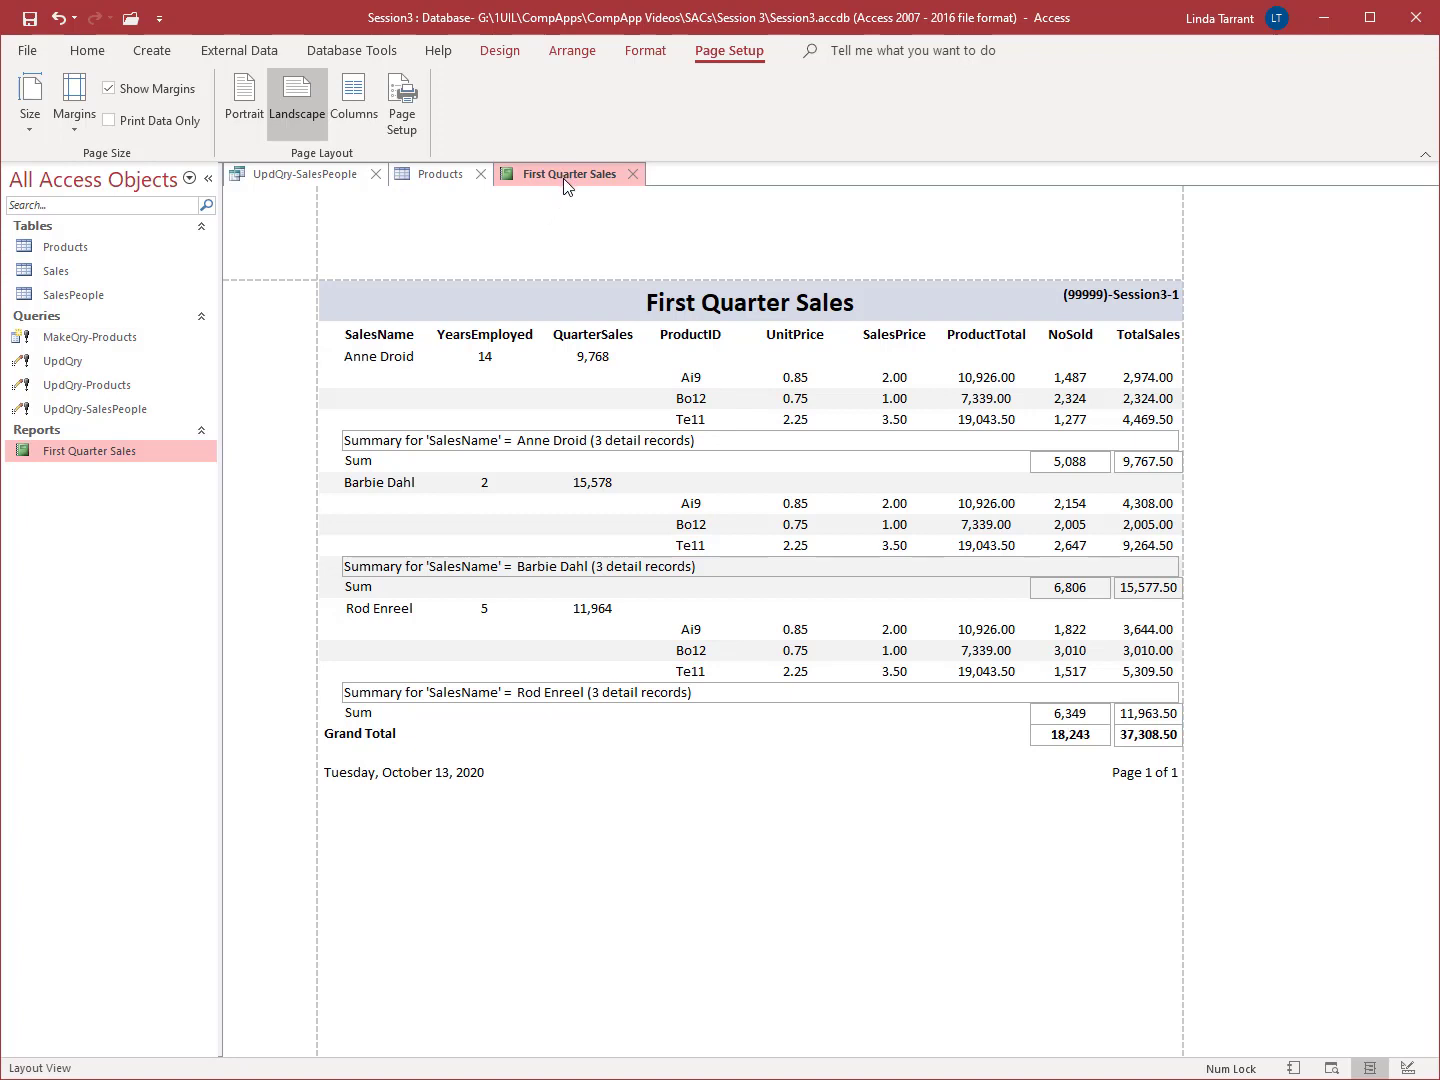
right_click(565, 178)
click(646, 367)
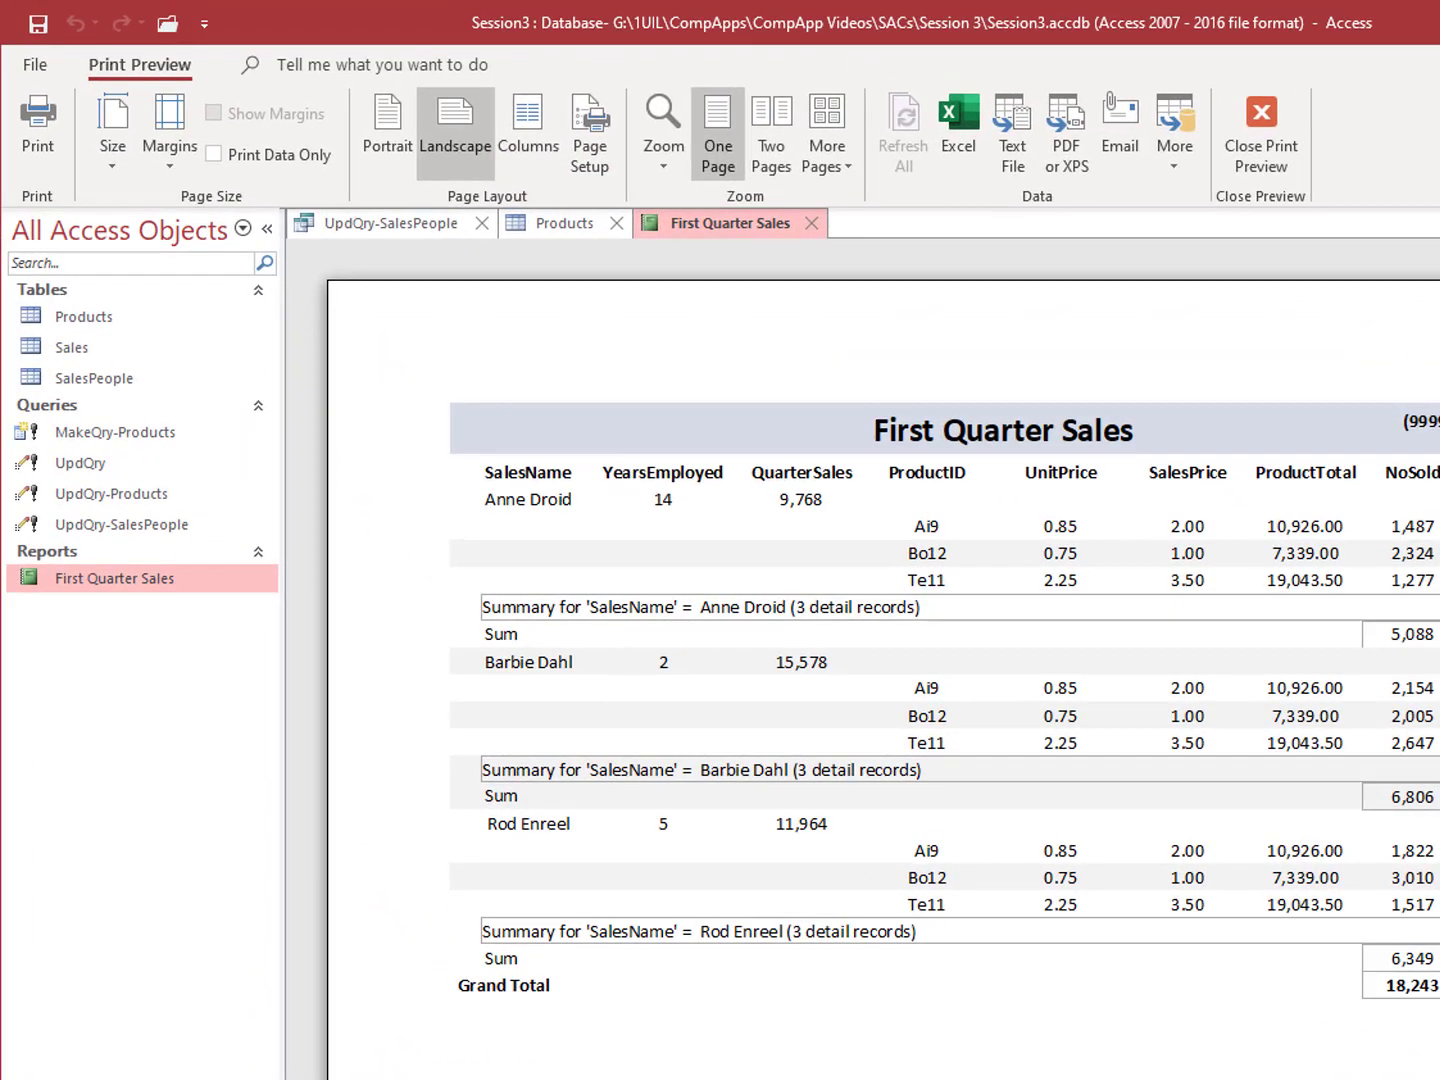
click(1251, 124)
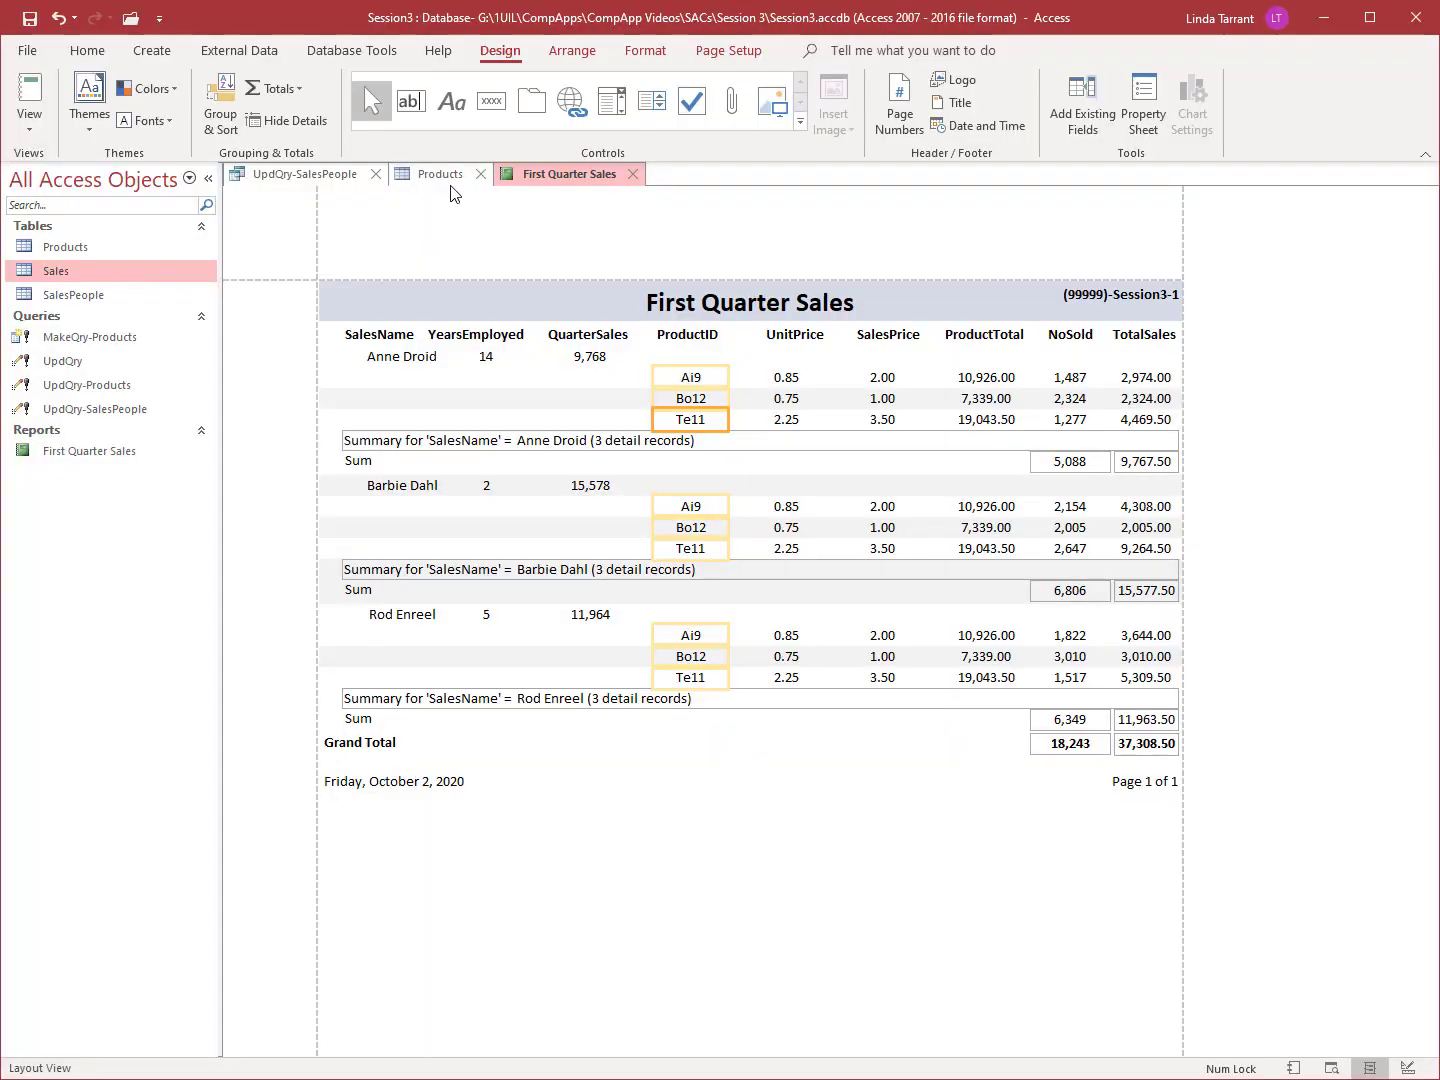
Step: Export the Products table with formatting and layout to the Excel workbook Products.xlsx, opening the file after the export
click(433, 175)
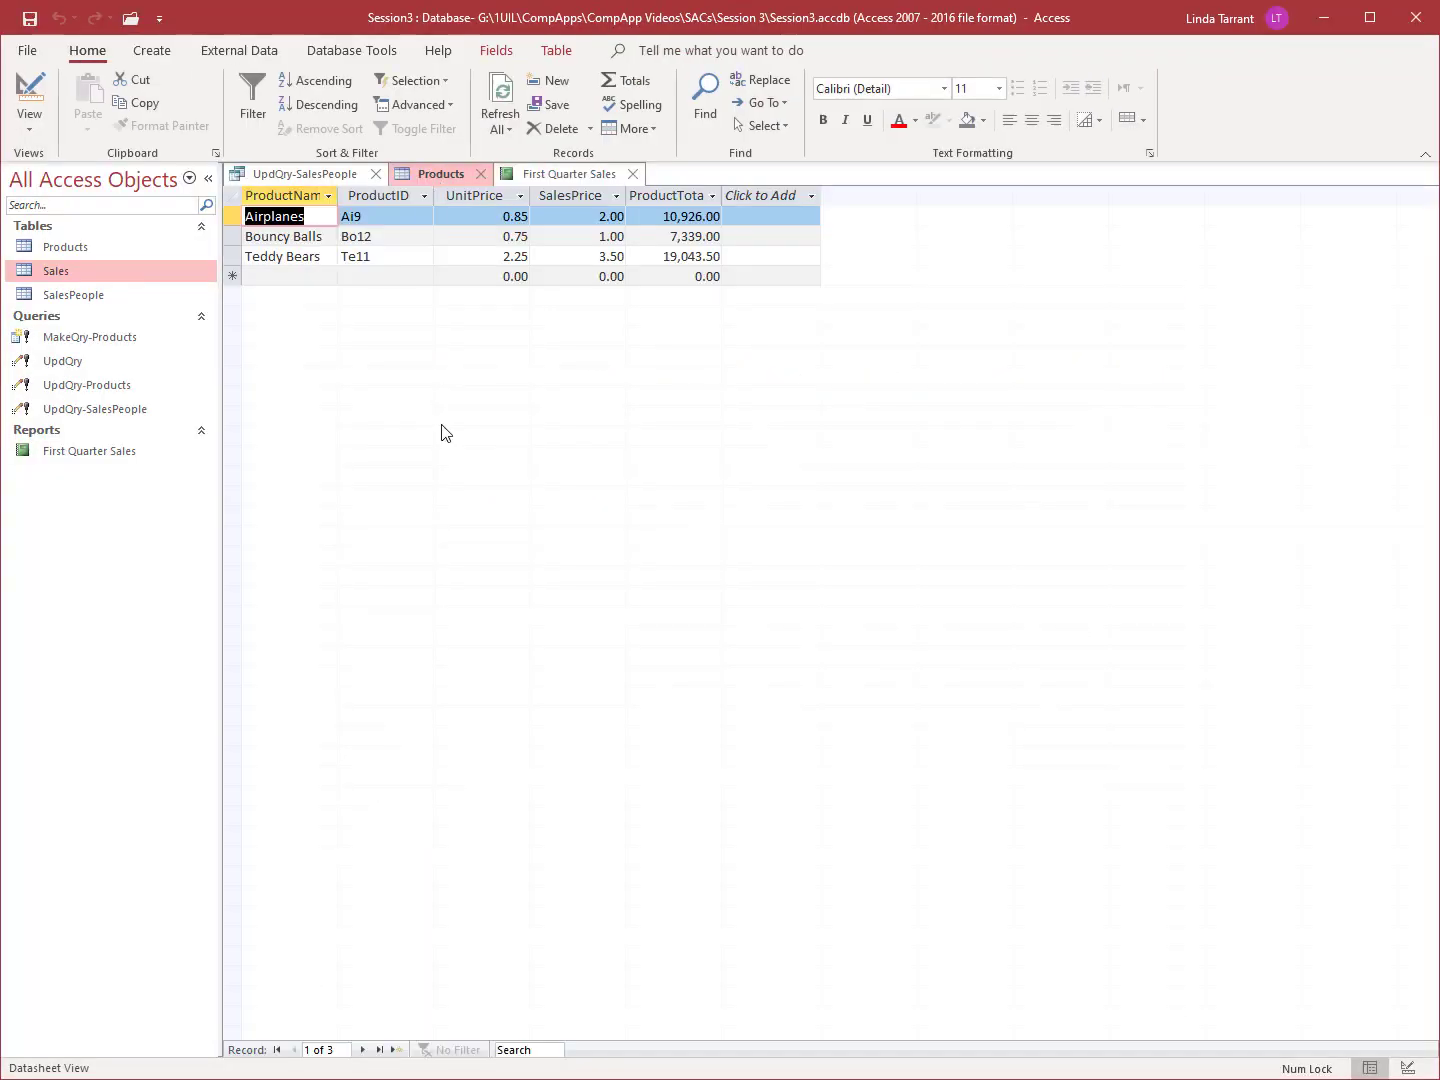
click(229, 52)
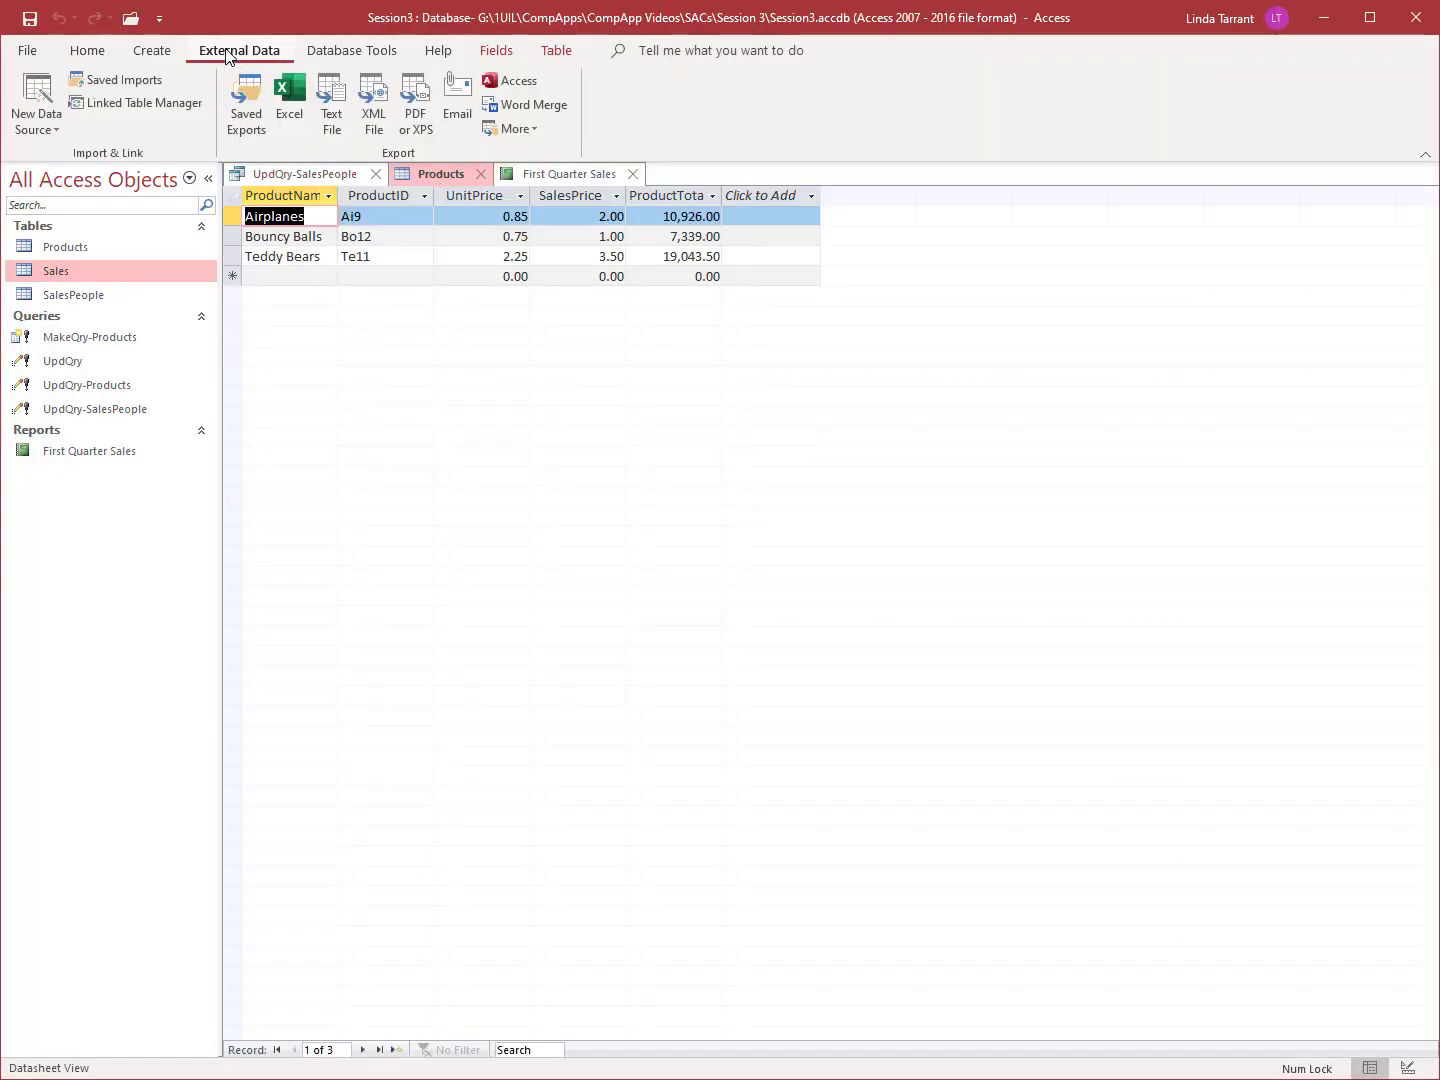
click(289, 112)
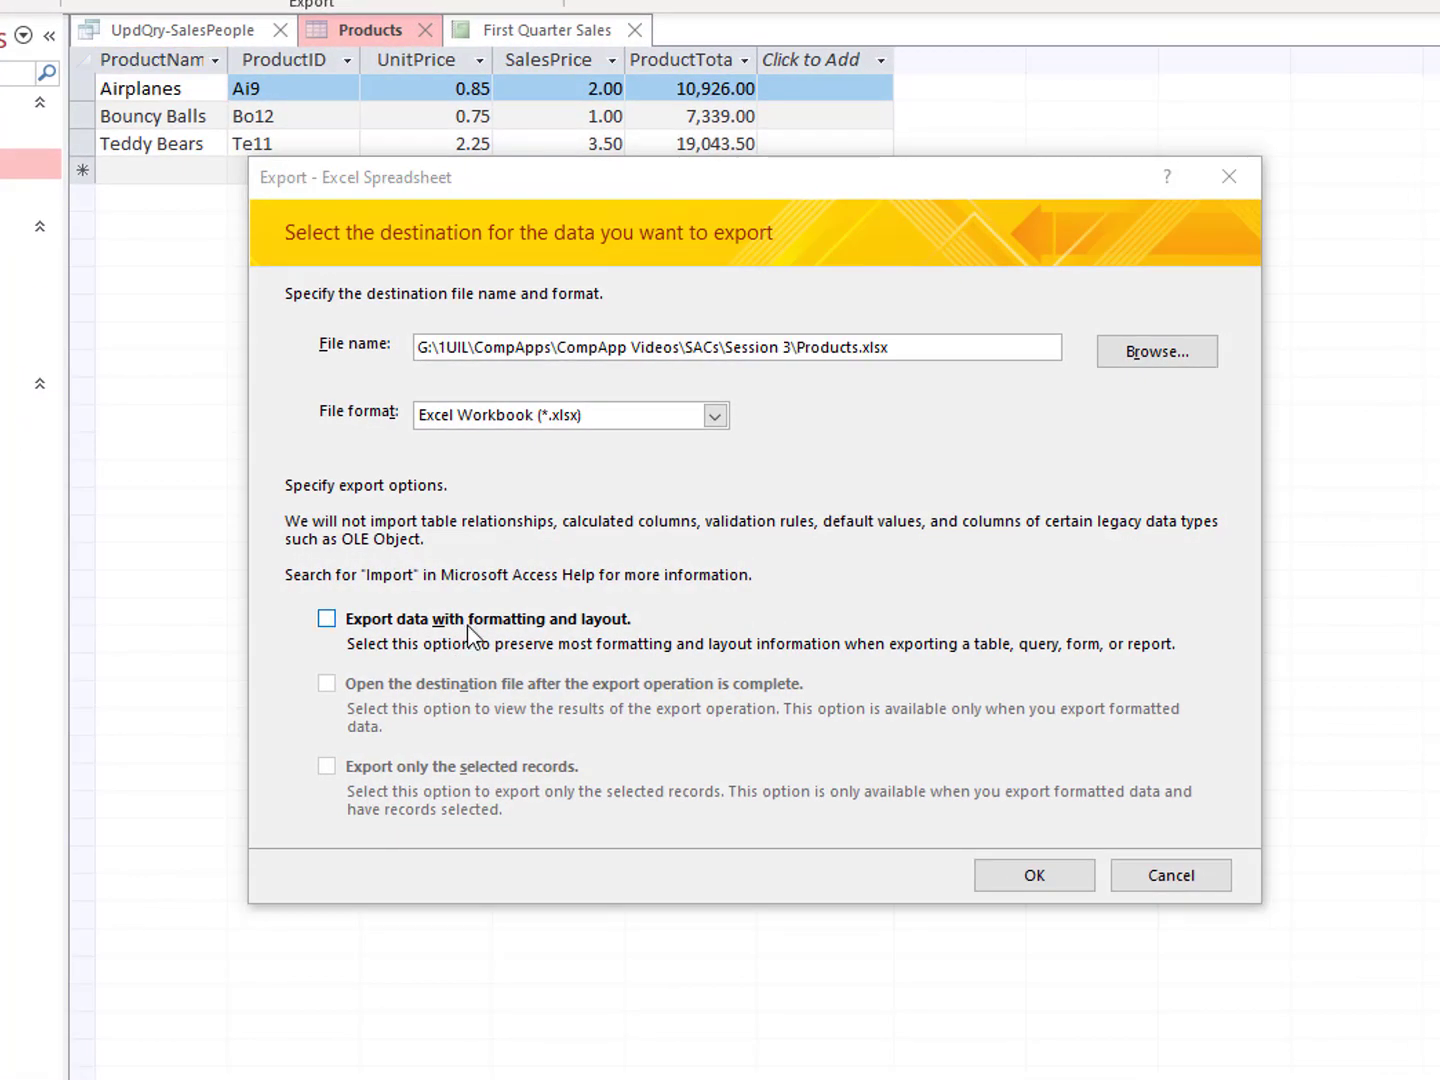
click(327, 618)
click(328, 683)
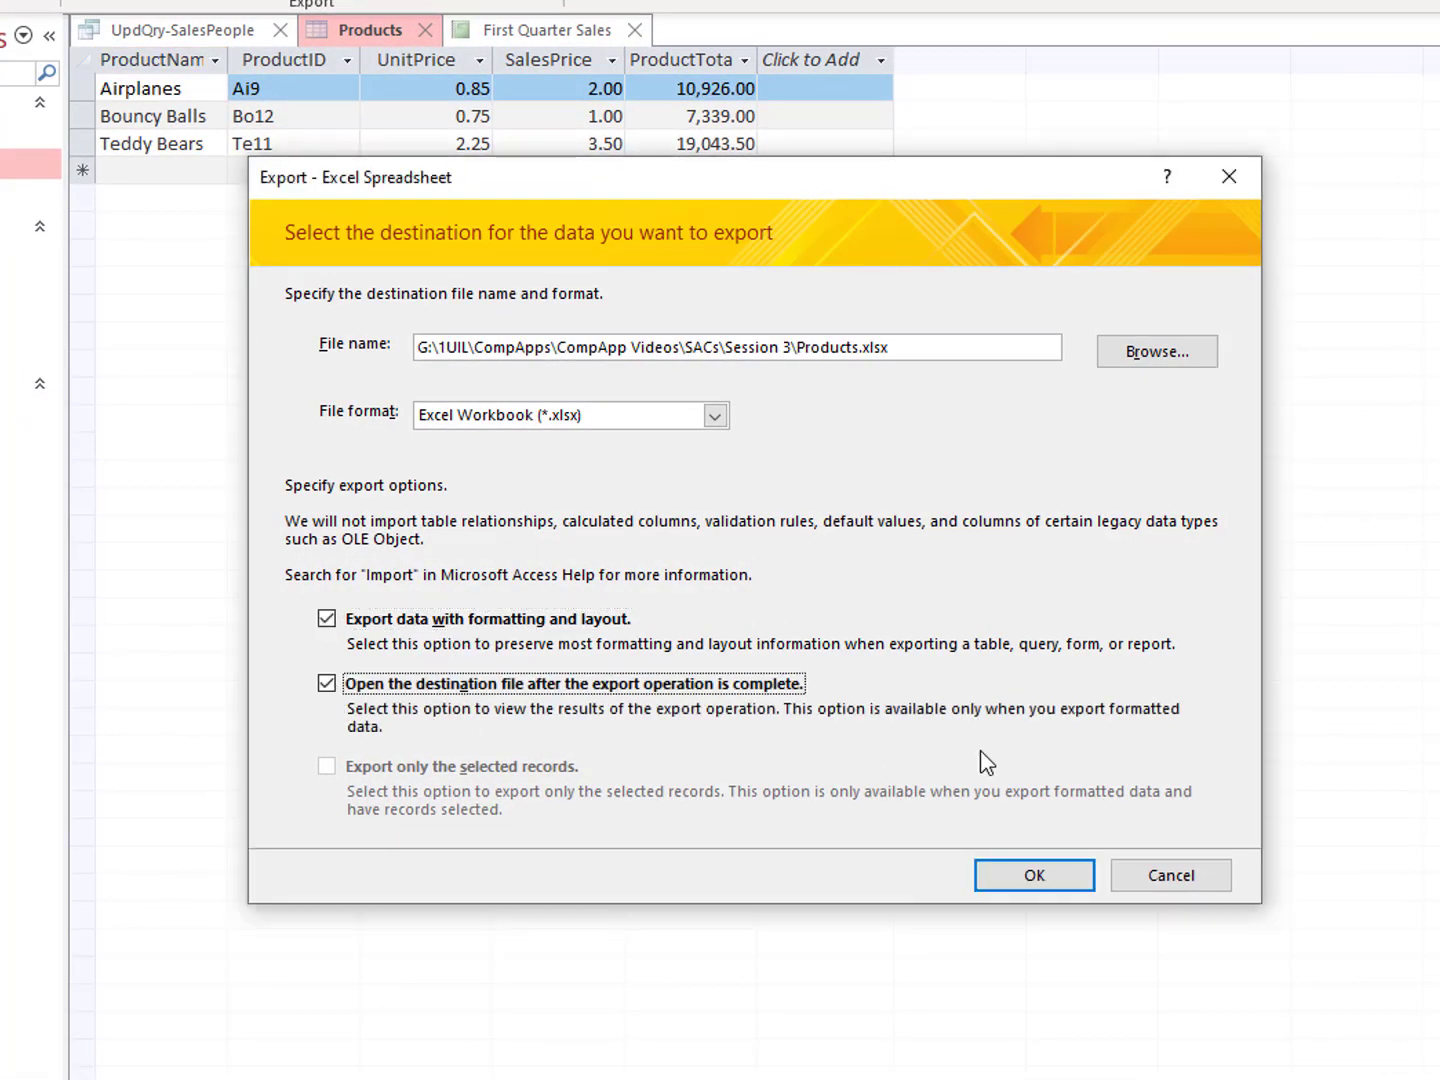
click(1030, 872)
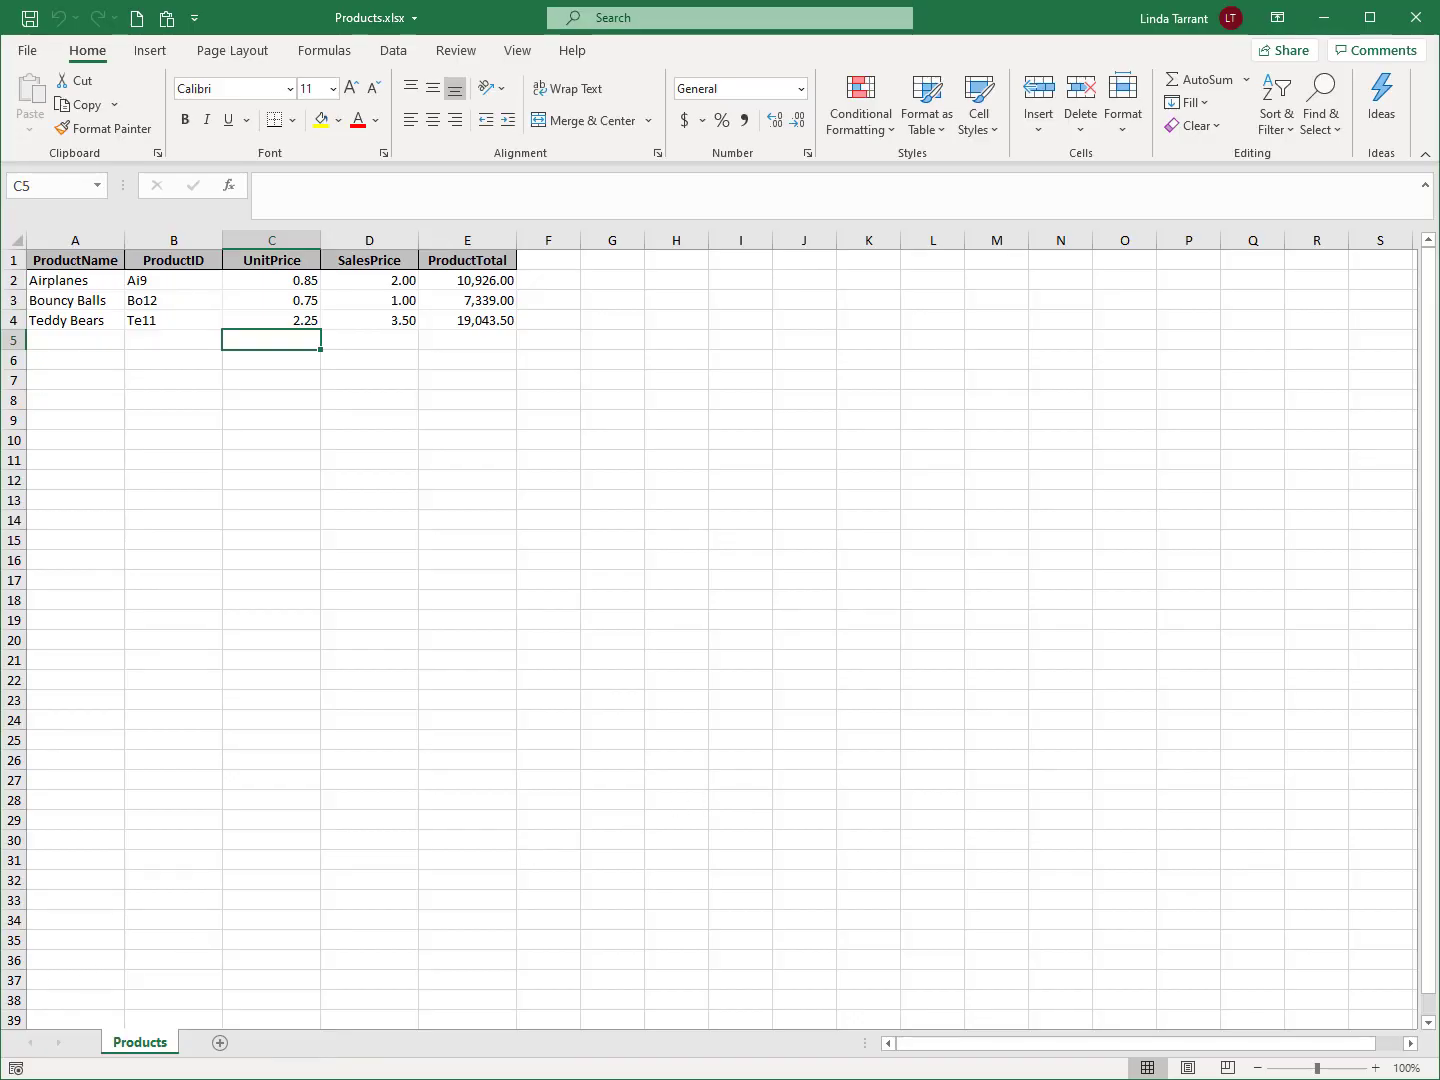
Step: Insert a 2-D clustered column chart from the ProductName, SalesPrice and ProductTotal columns, including their headers
click(1377, 1067)
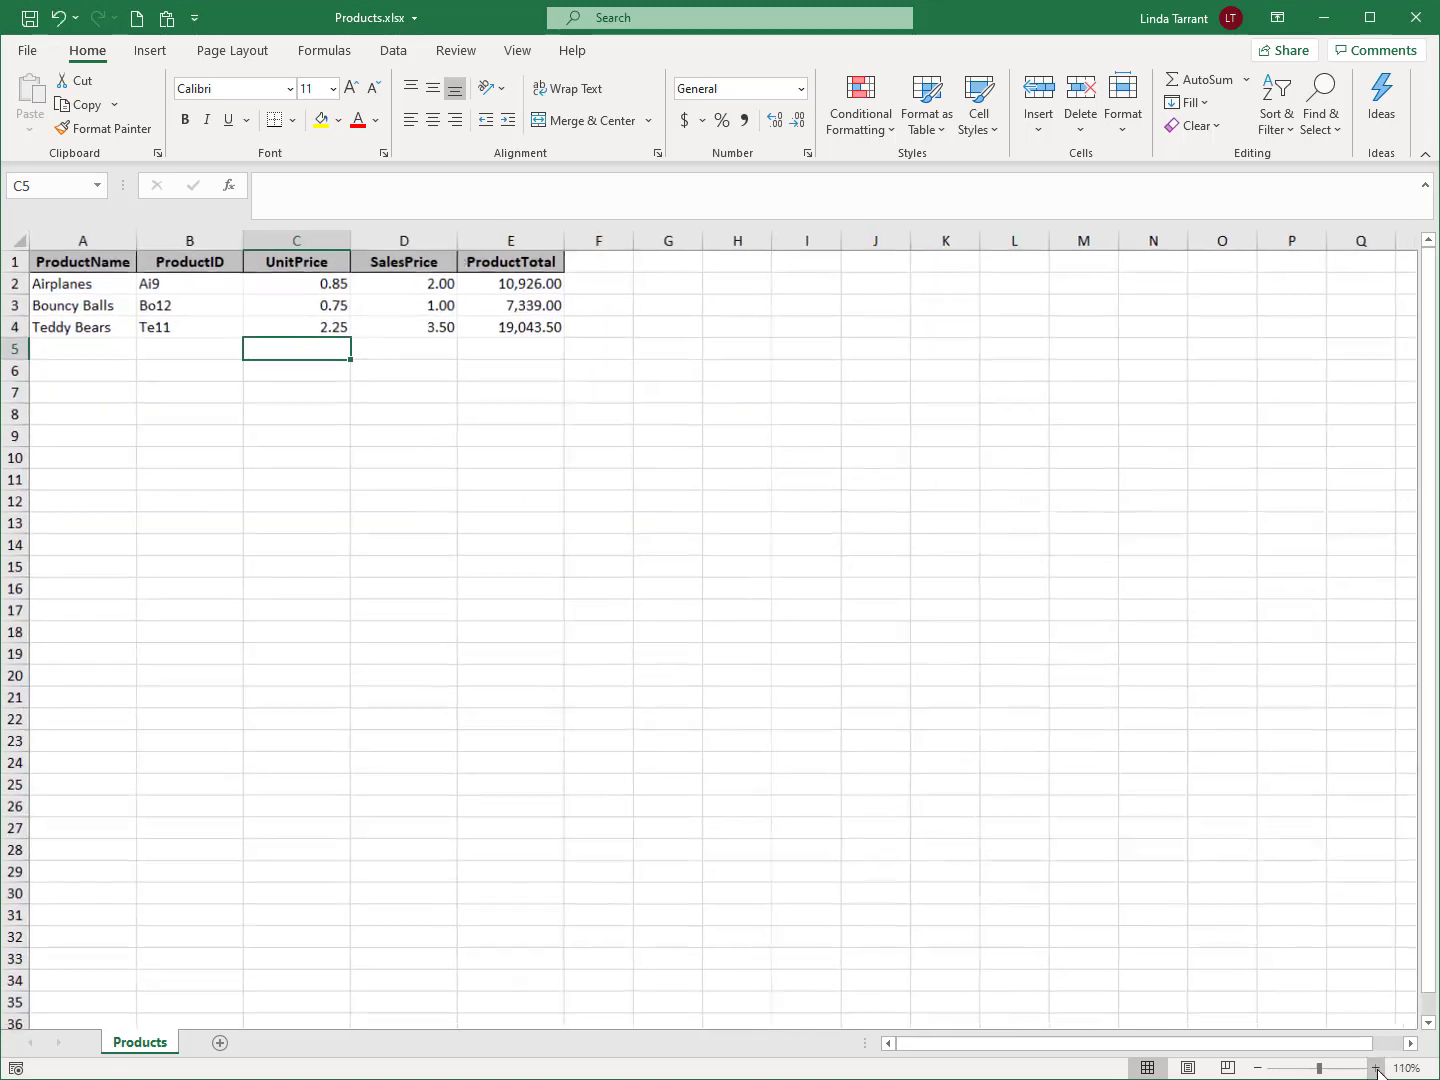
click(1377, 1068)
click(1377, 1068)
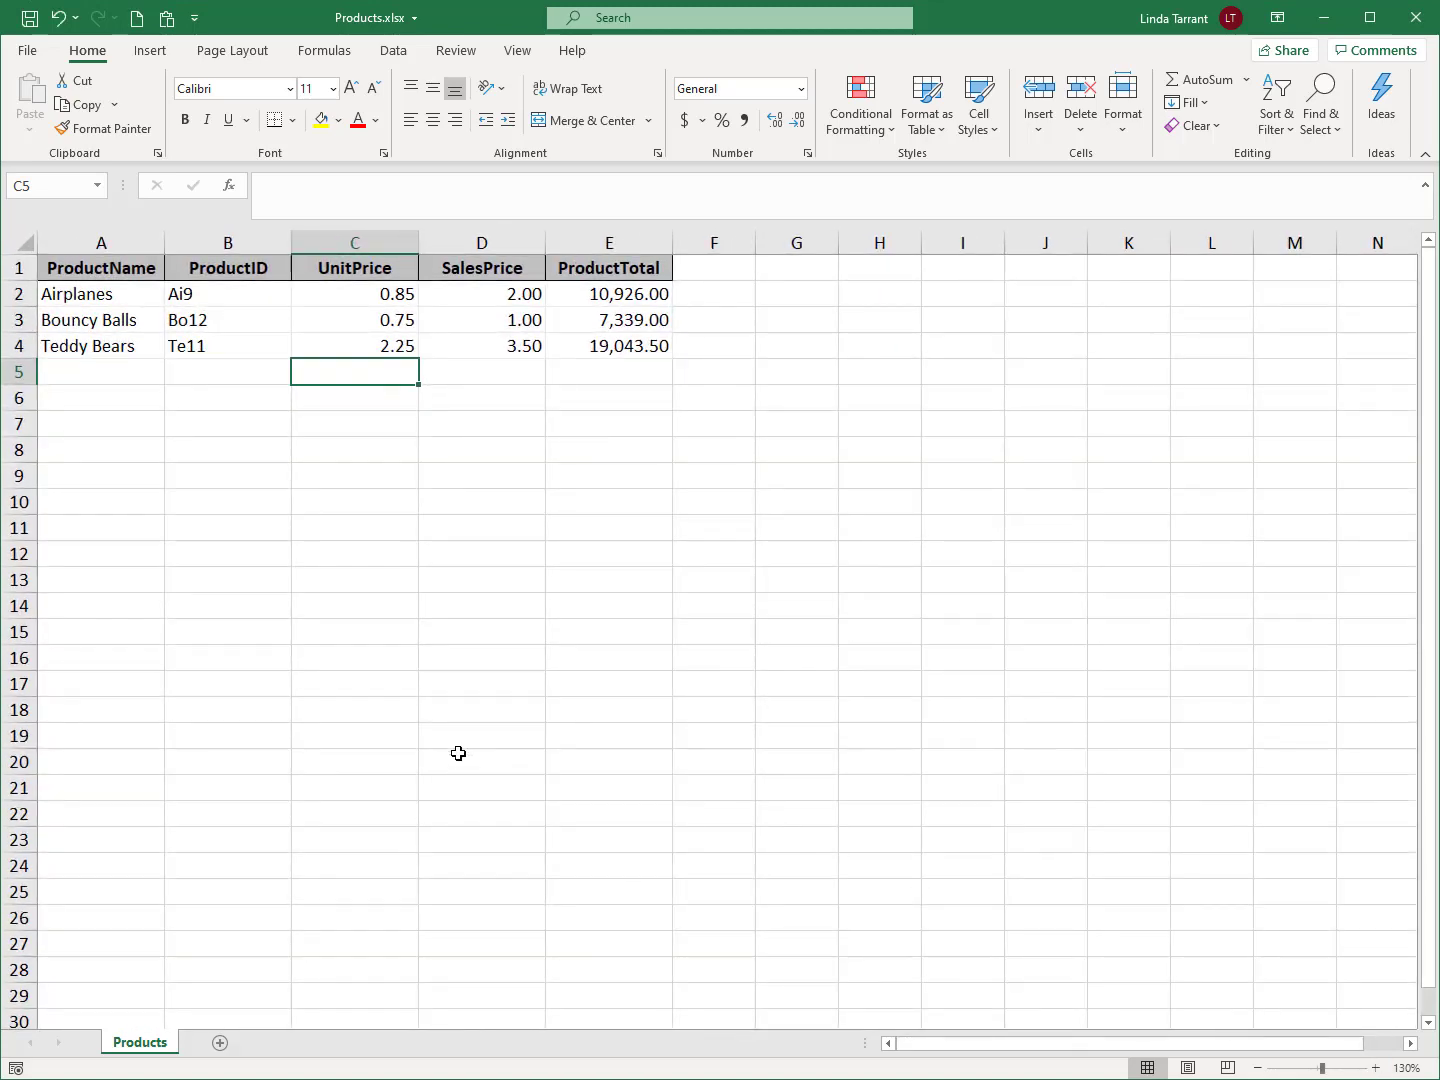
drag(131, 271, 126, 339)
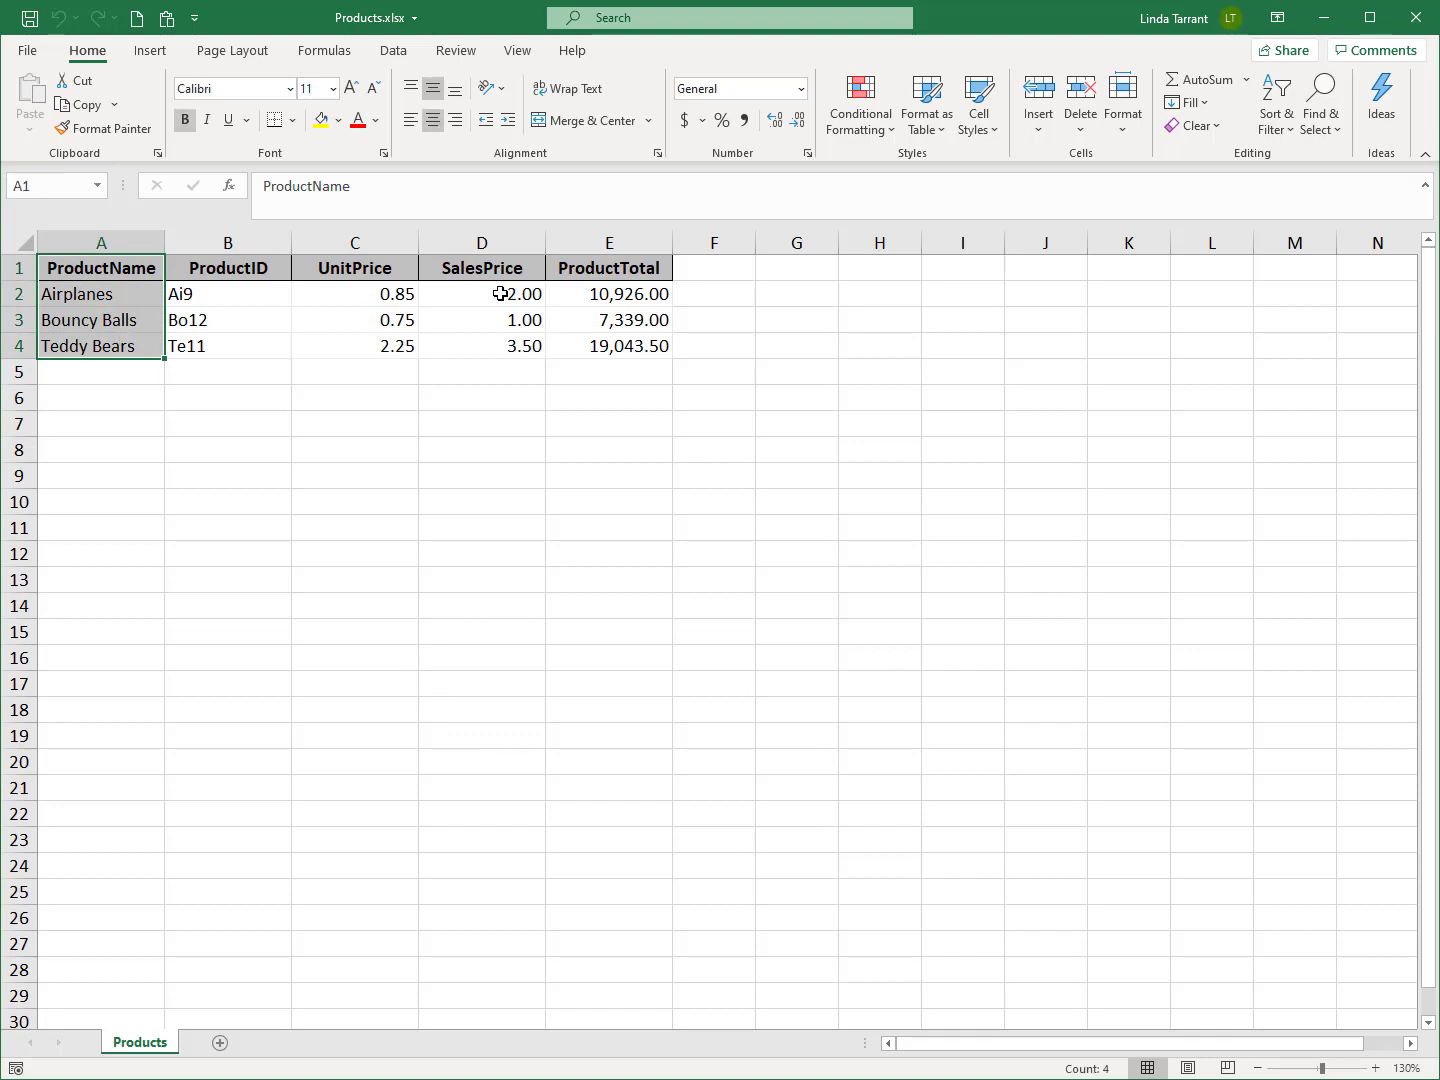
ctrl+click(487, 265)
drag(585, 282, 588, 341)
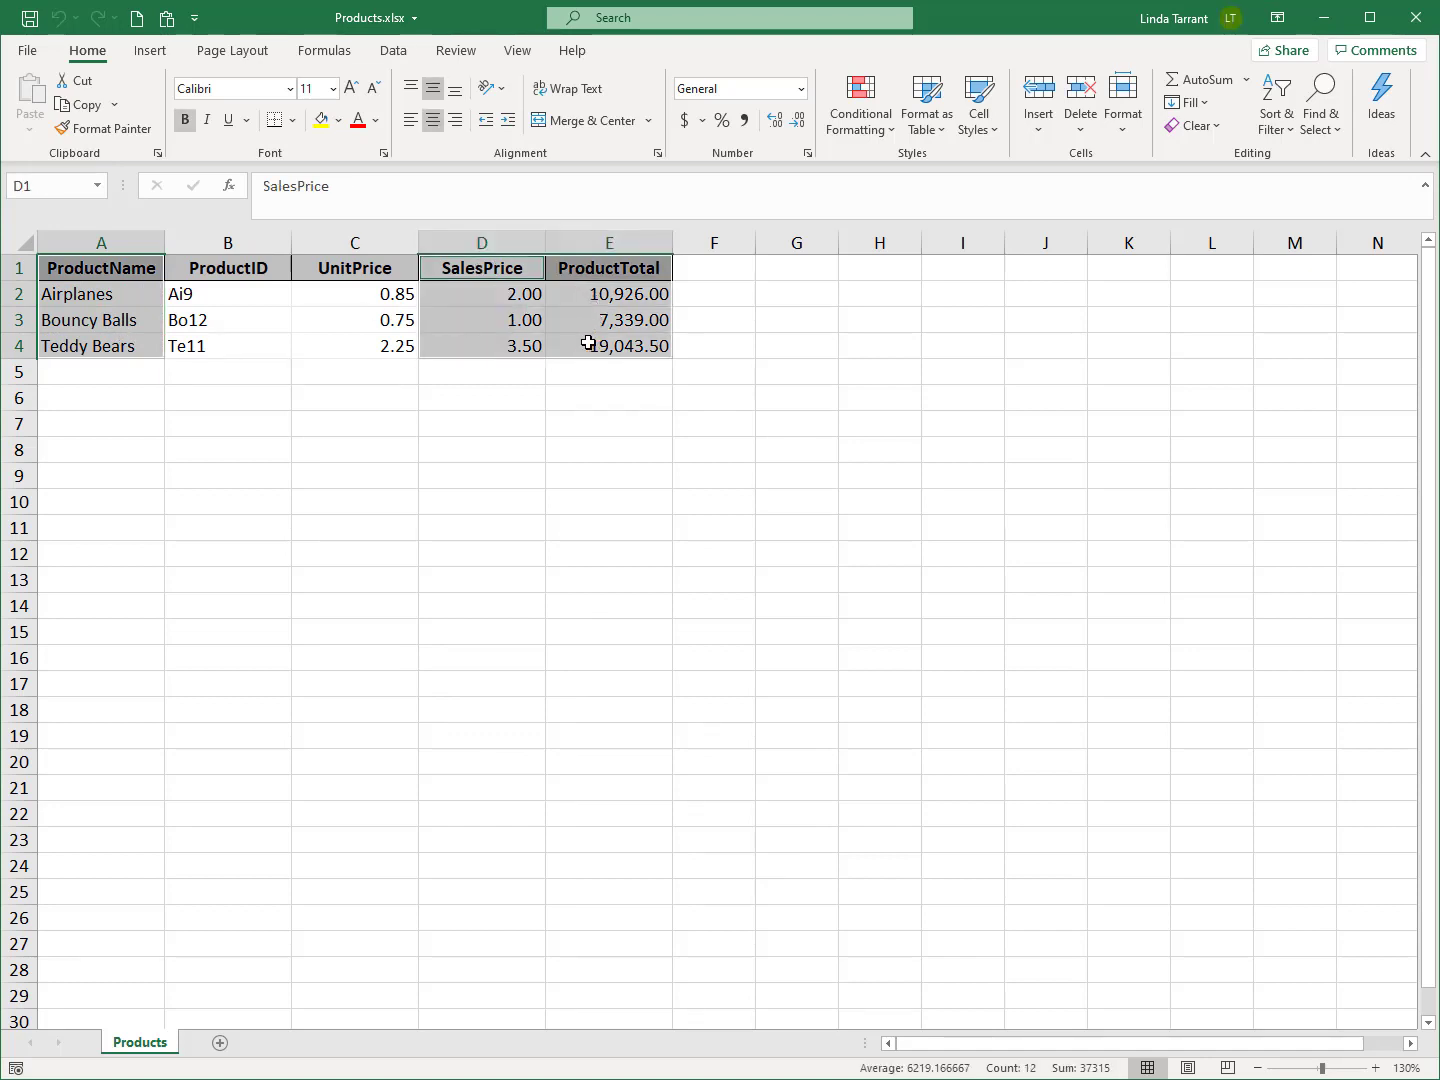
click(150, 51)
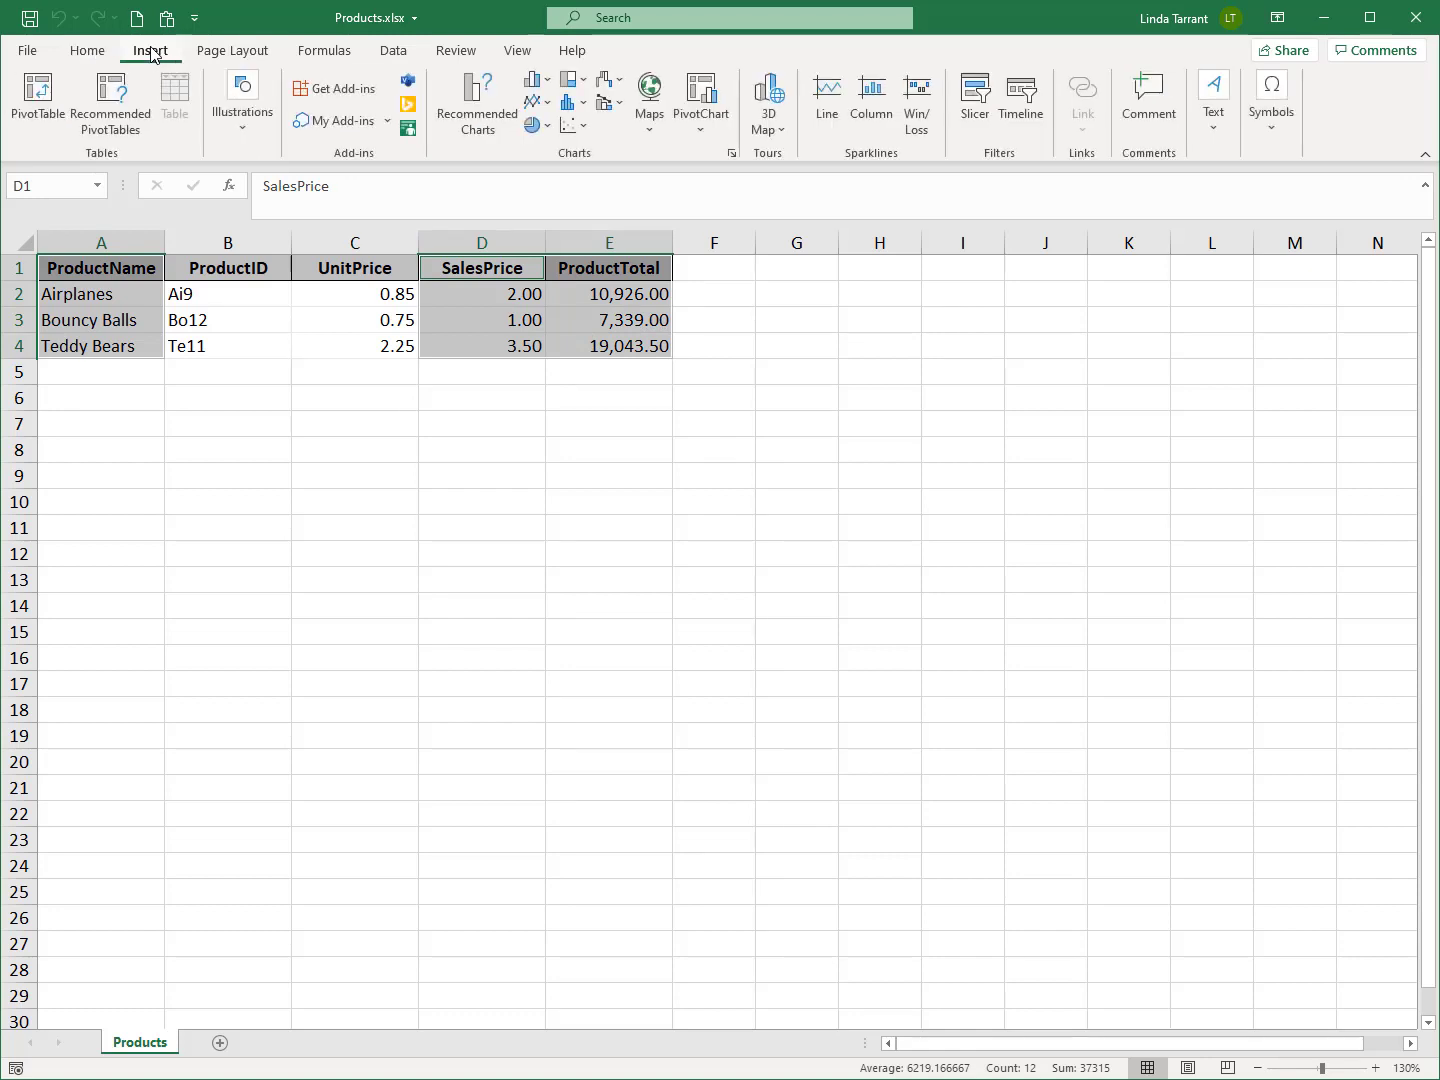
click(540, 82)
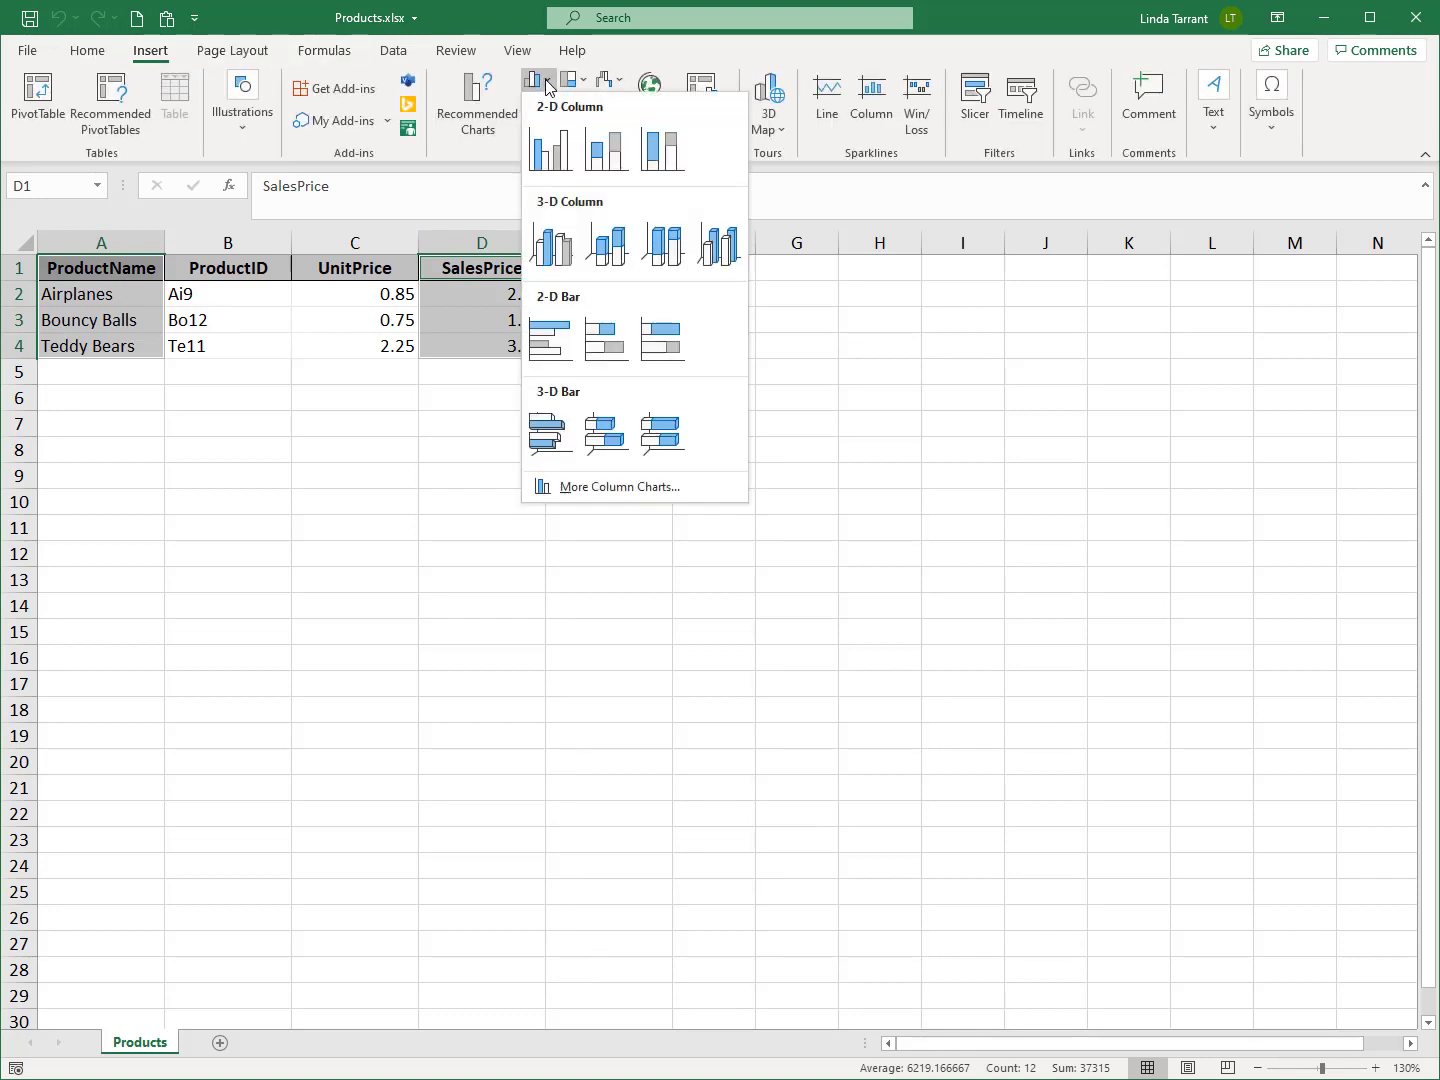
click(552, 151)
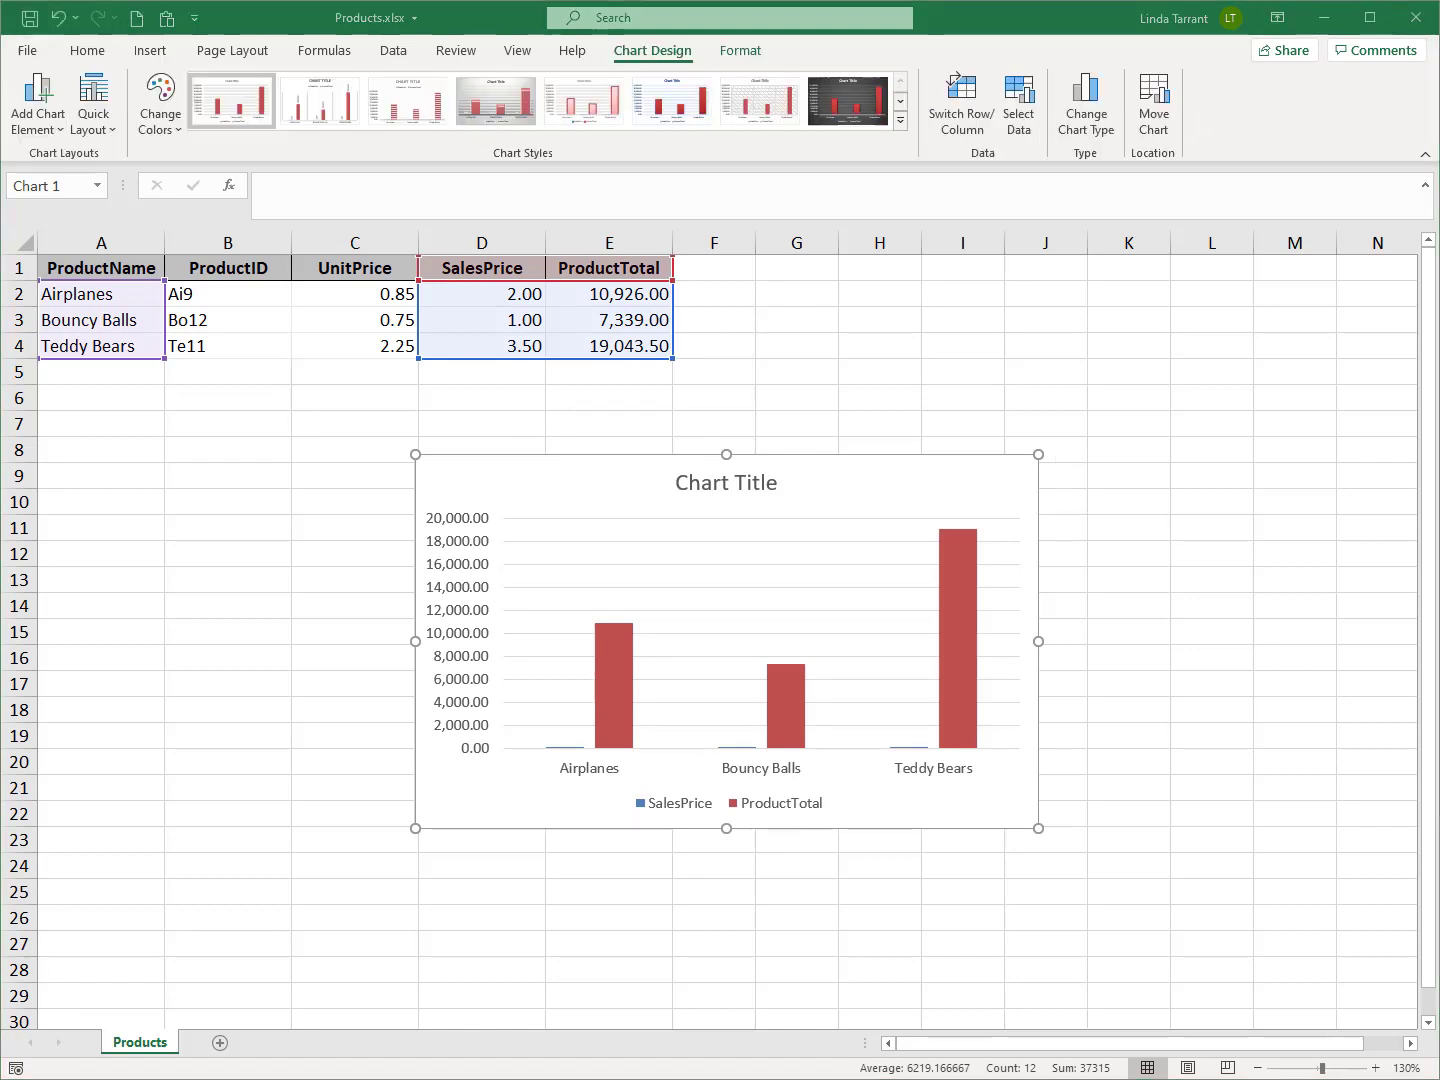
Step: Change the chart title to Product Analysis and make it bold
double_click(753, 484)
double_click(753, 484)
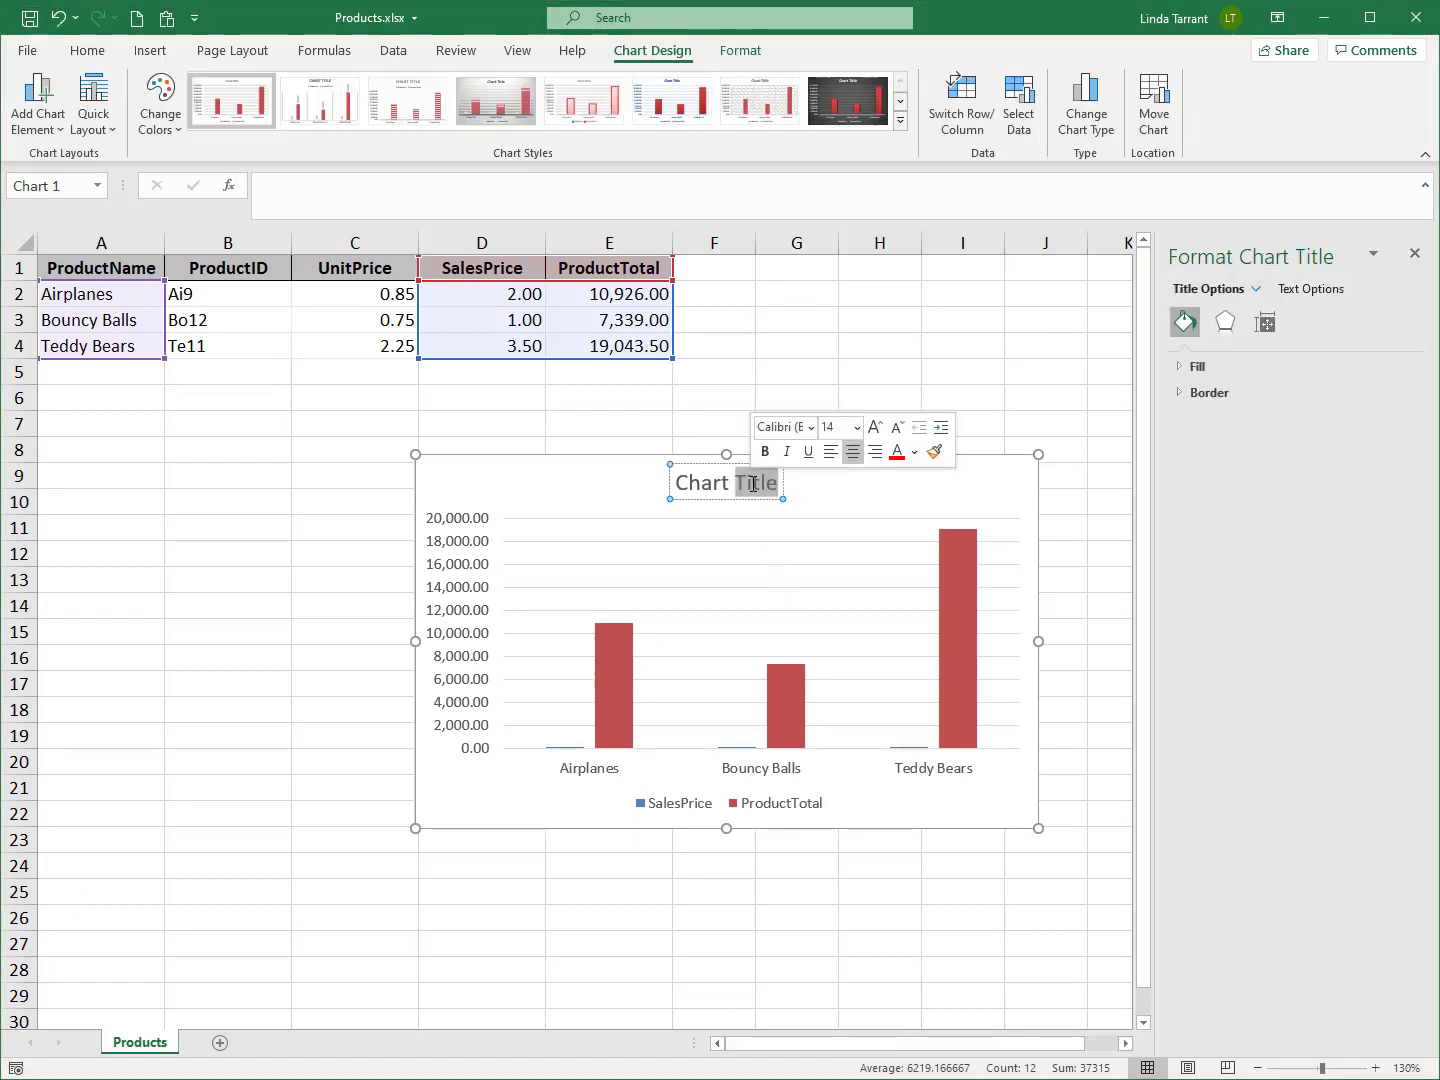
triple_click(754, 490)
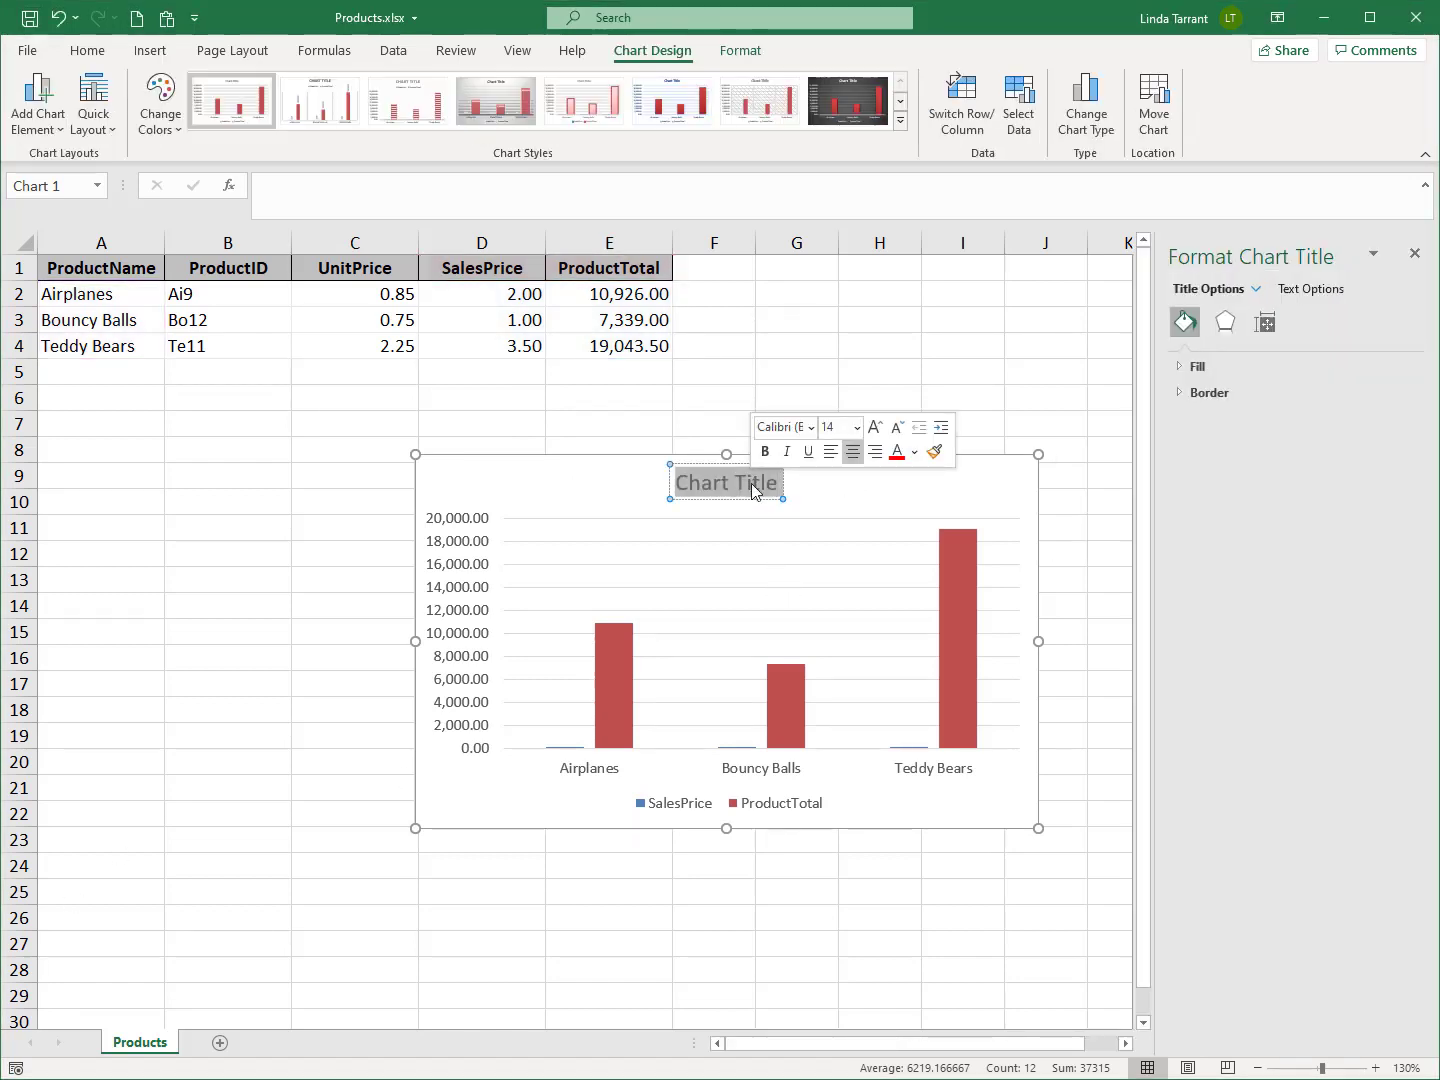
text(Product)
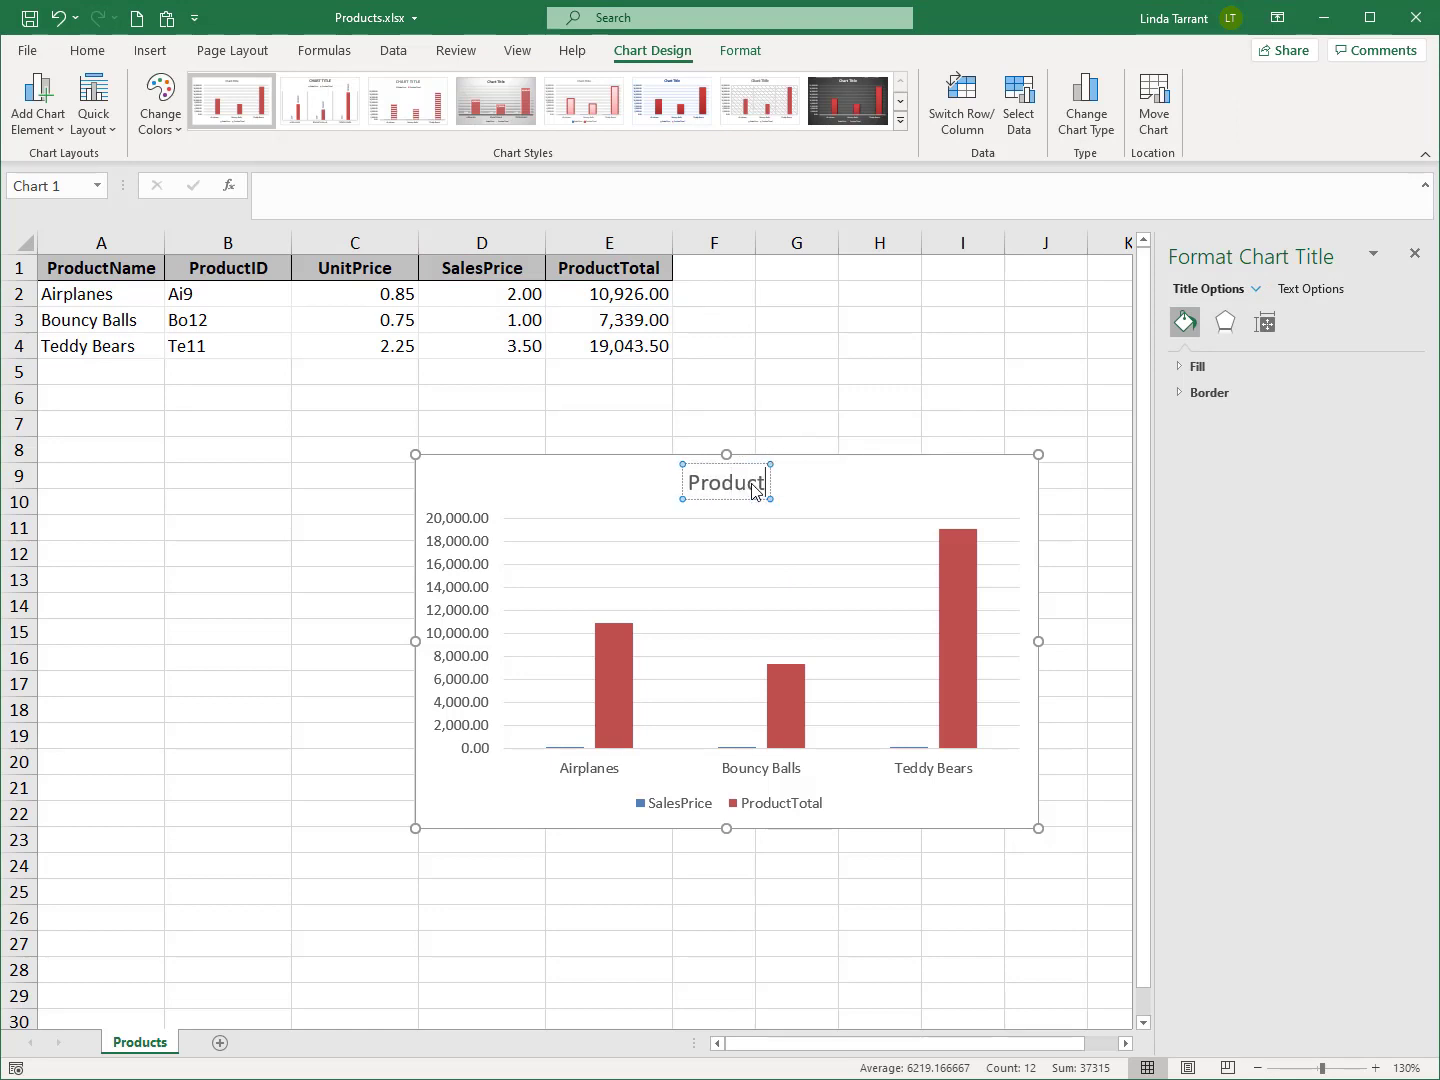
text( Analy)
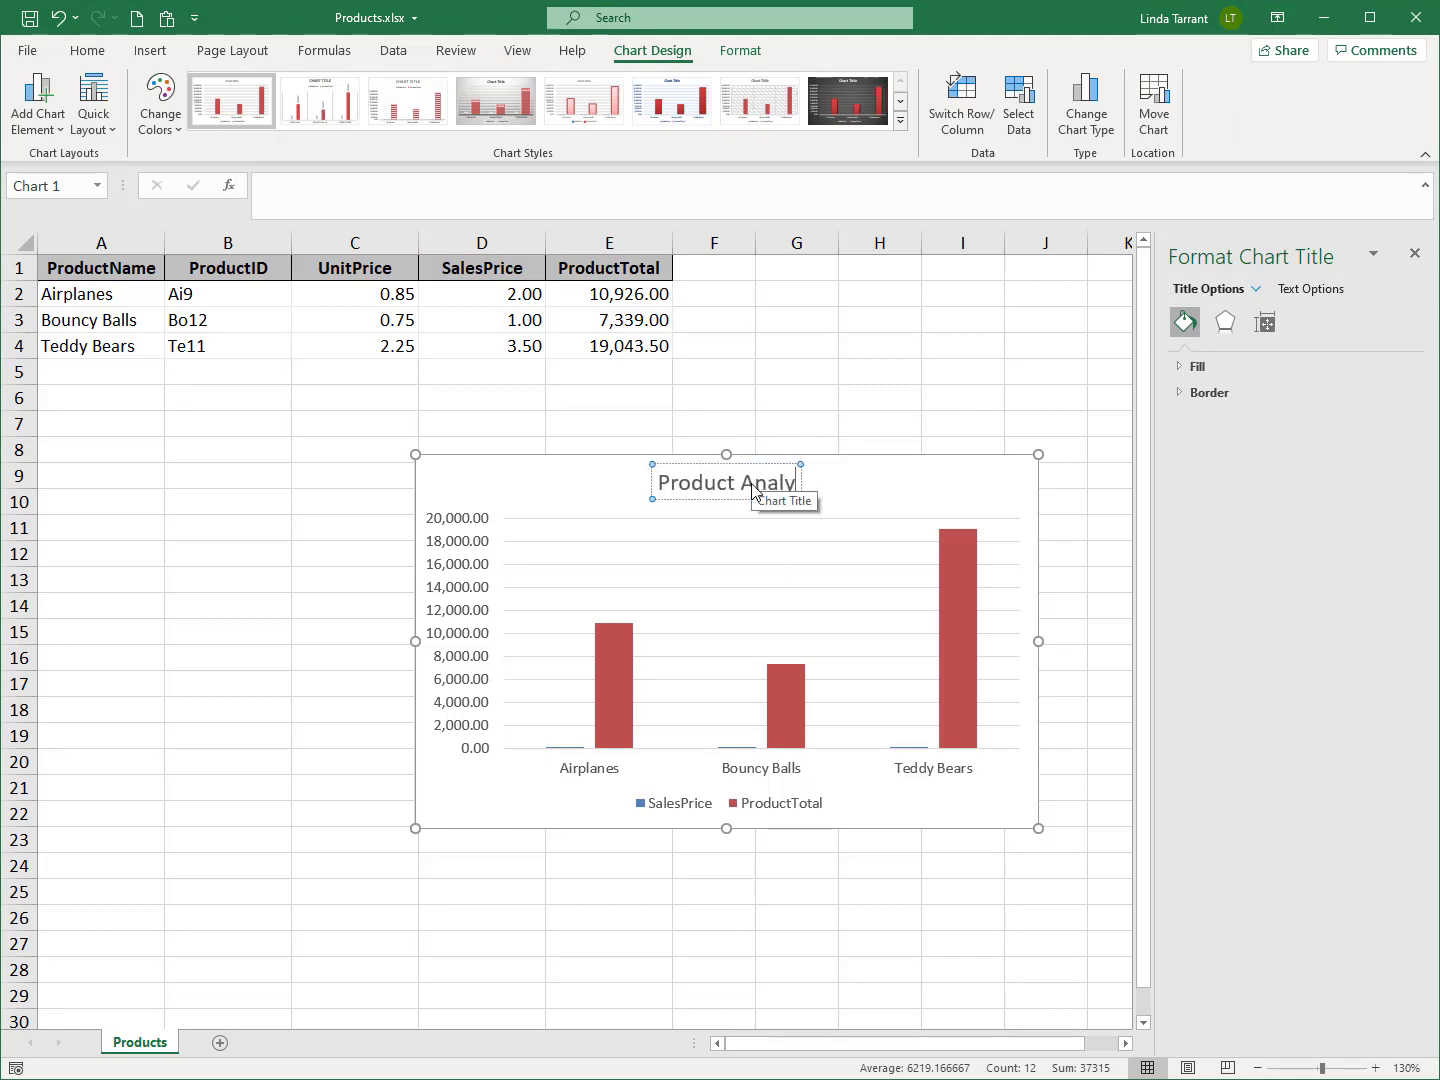
text(sis)
click(814, 477)
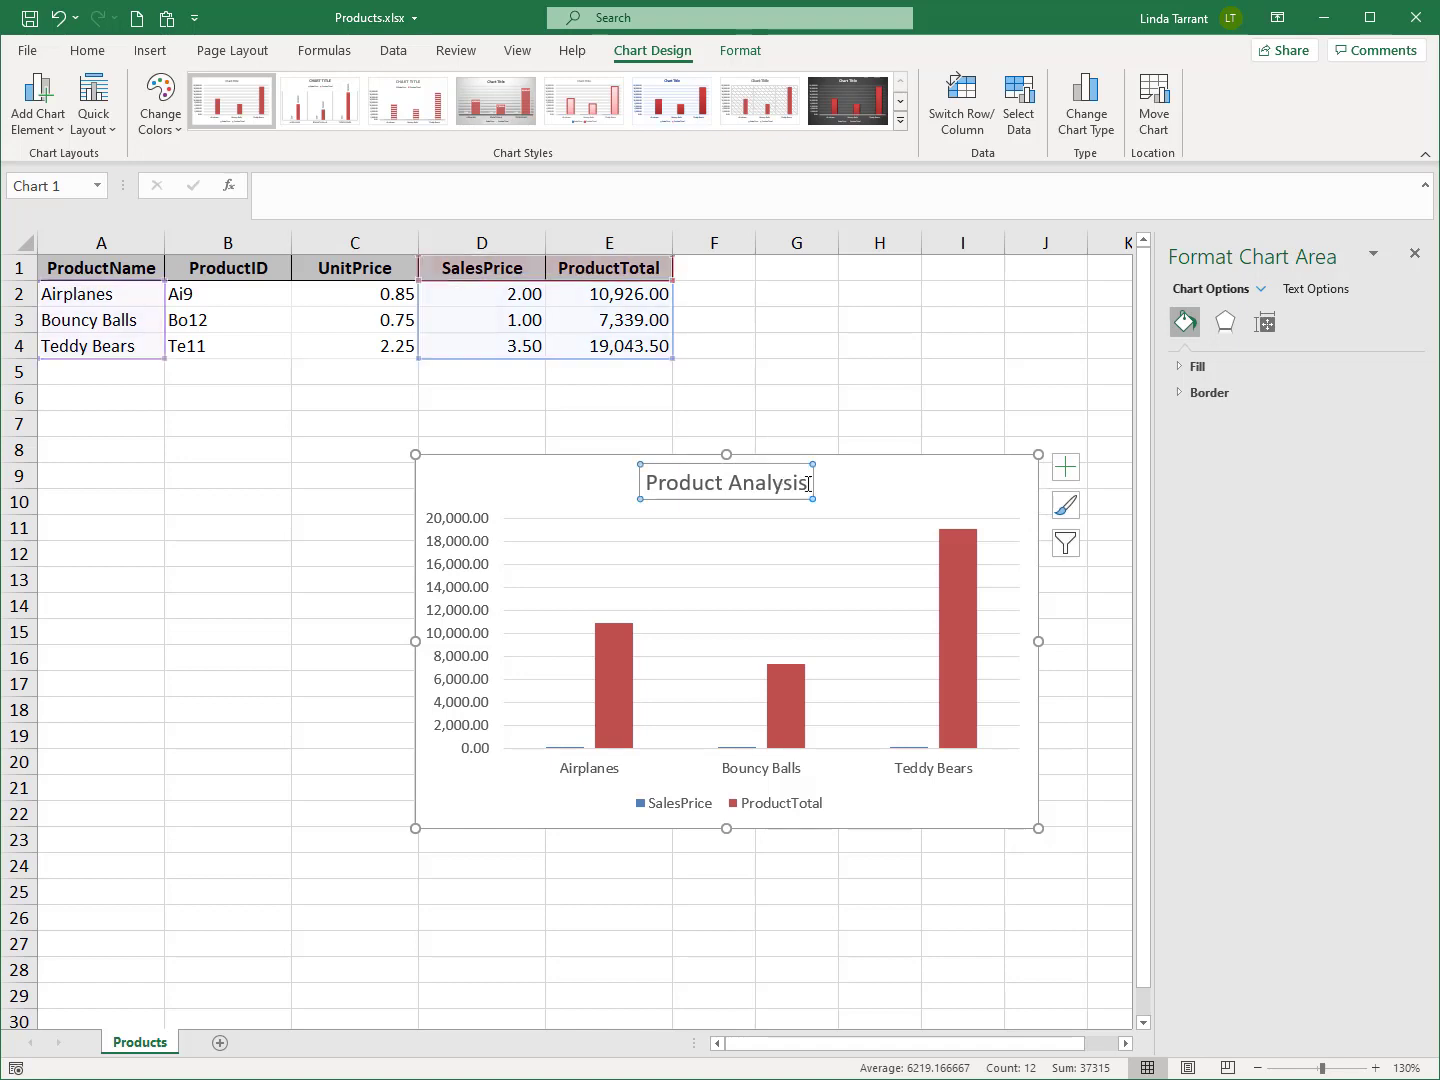
click(808, 484)
key(ctrl+b)
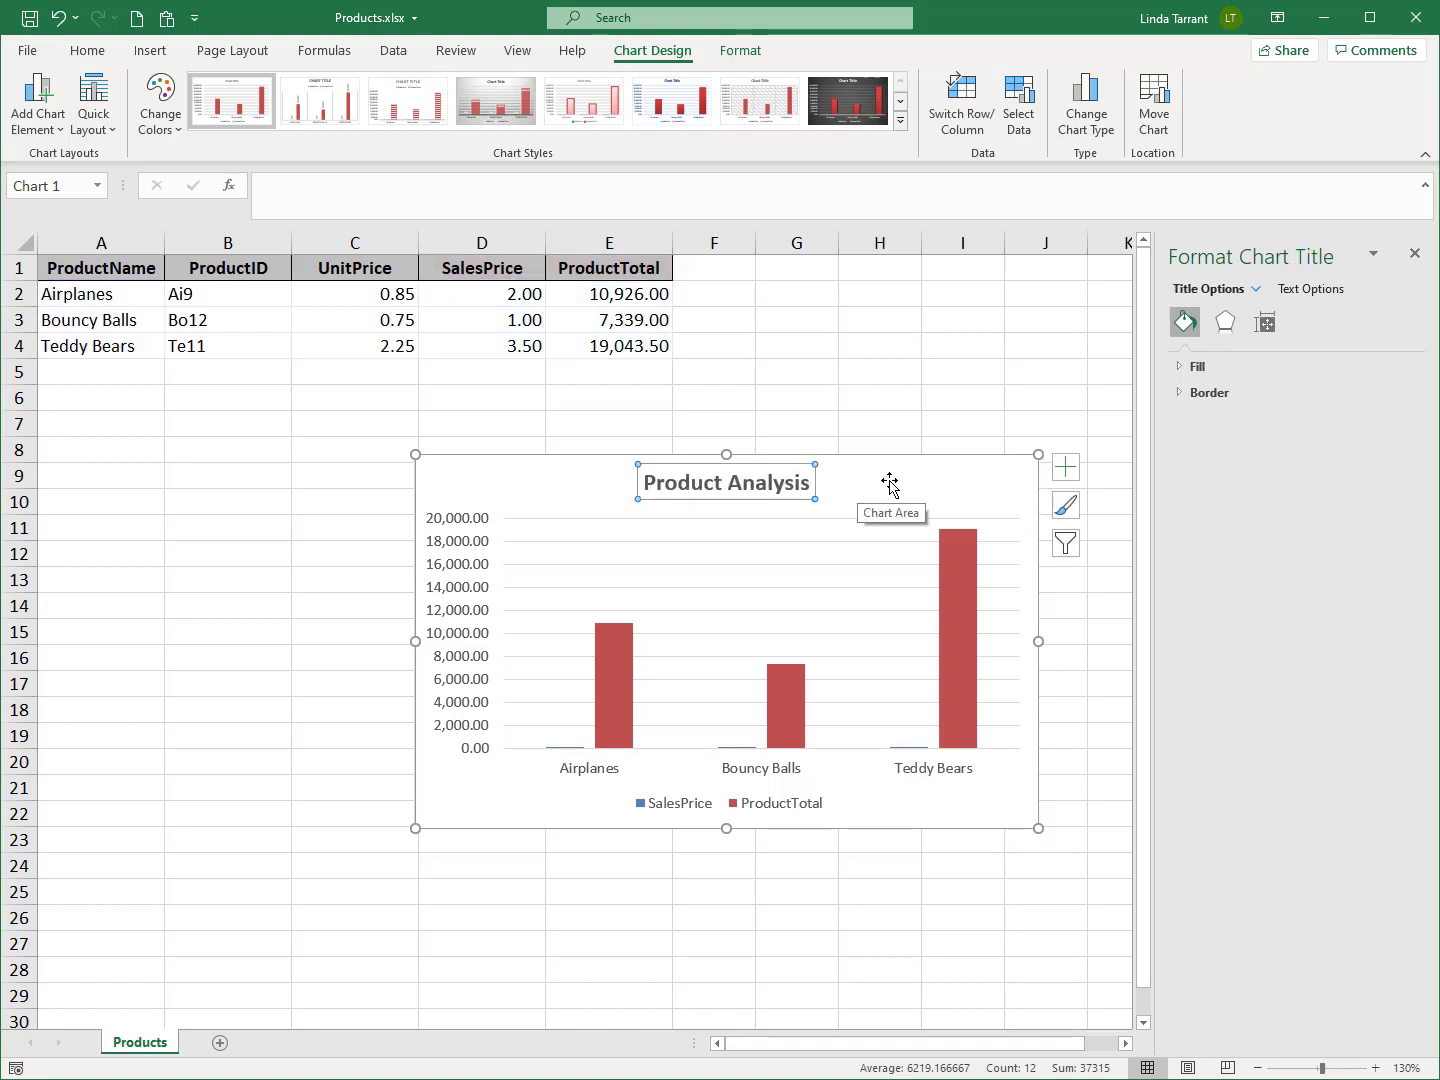
click(885, 485)
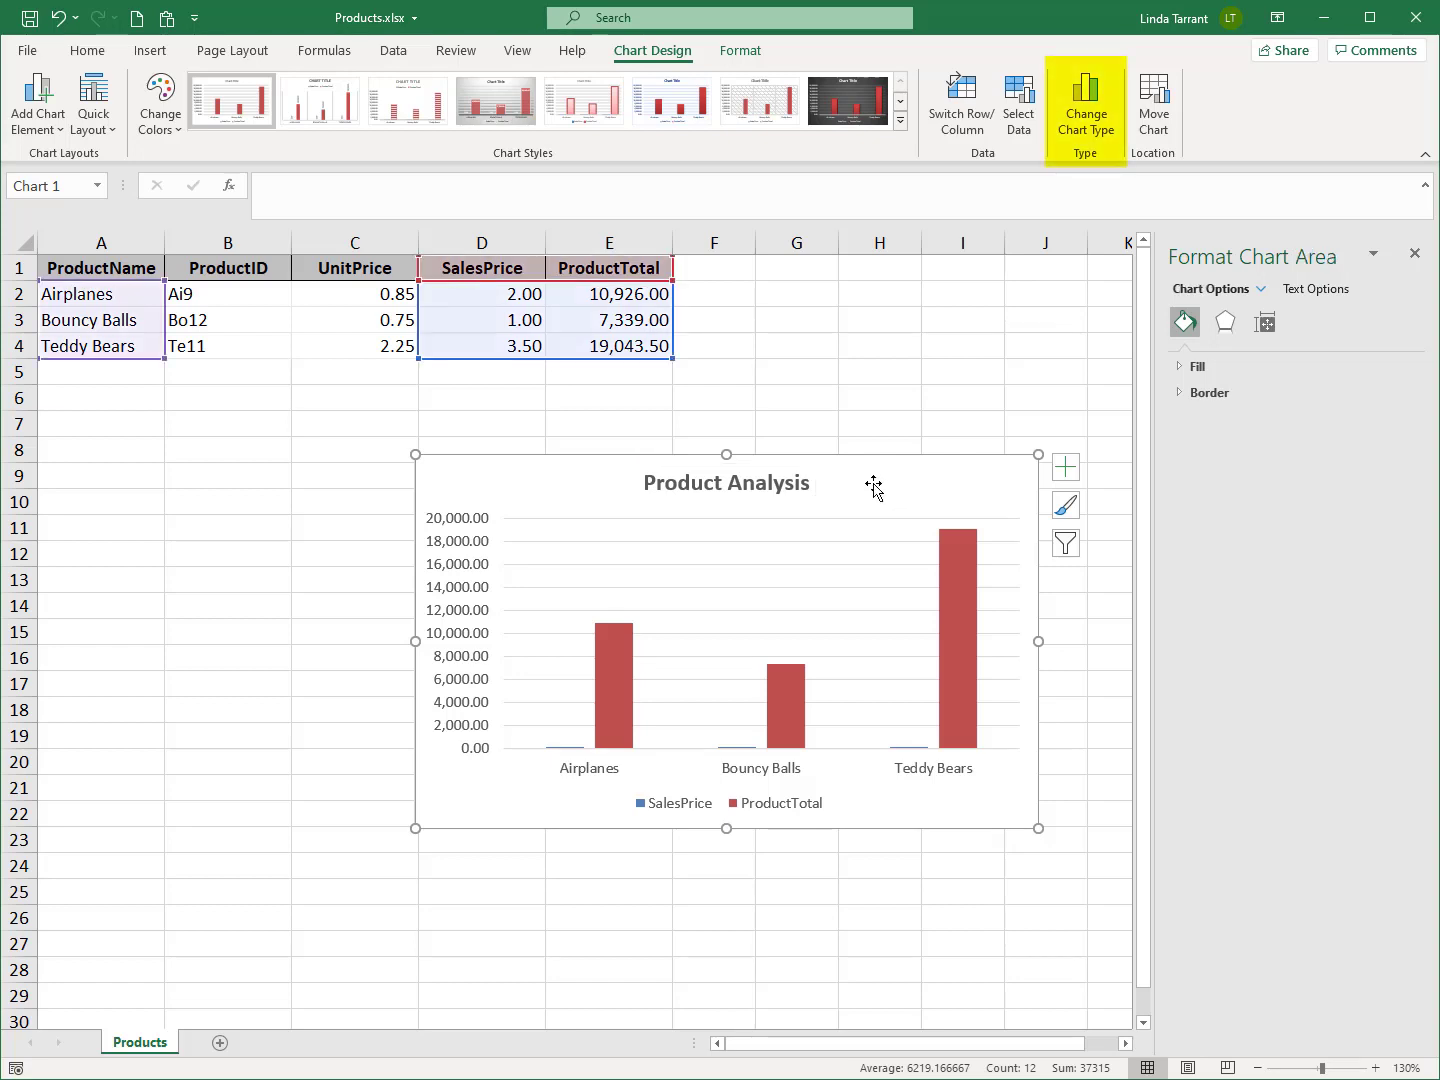
Step: Change the chart to a combo, with SalesPrice as a line on the secondary axis and ProductTotal as clustered columns
click(1090, 131)
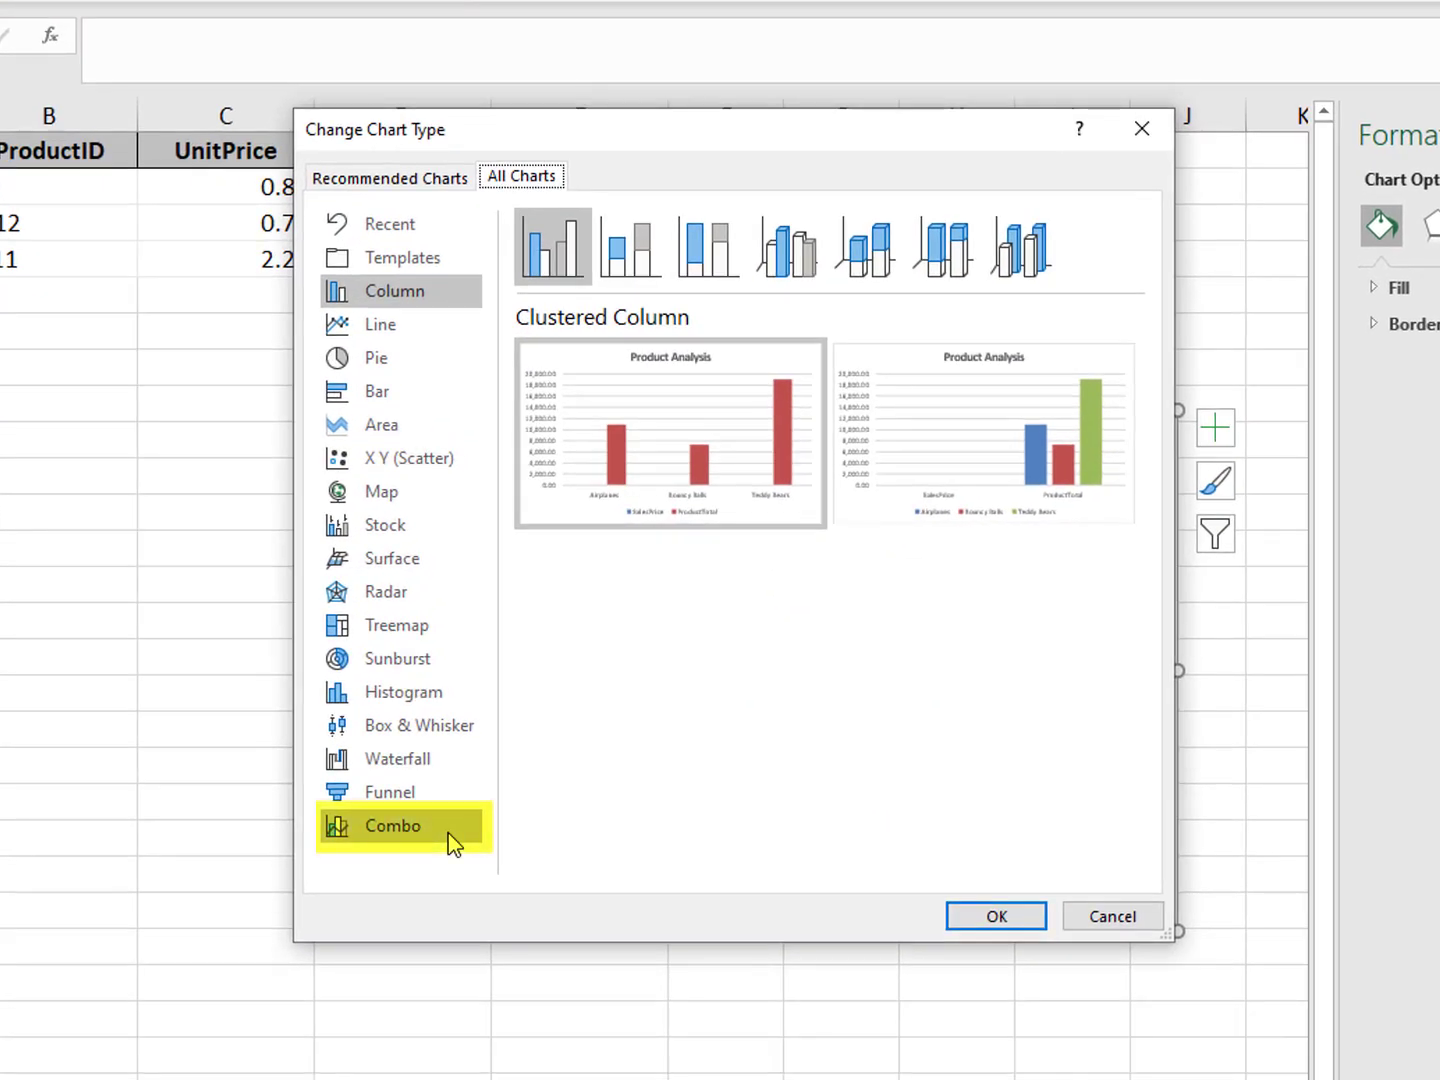
click(446, 848)
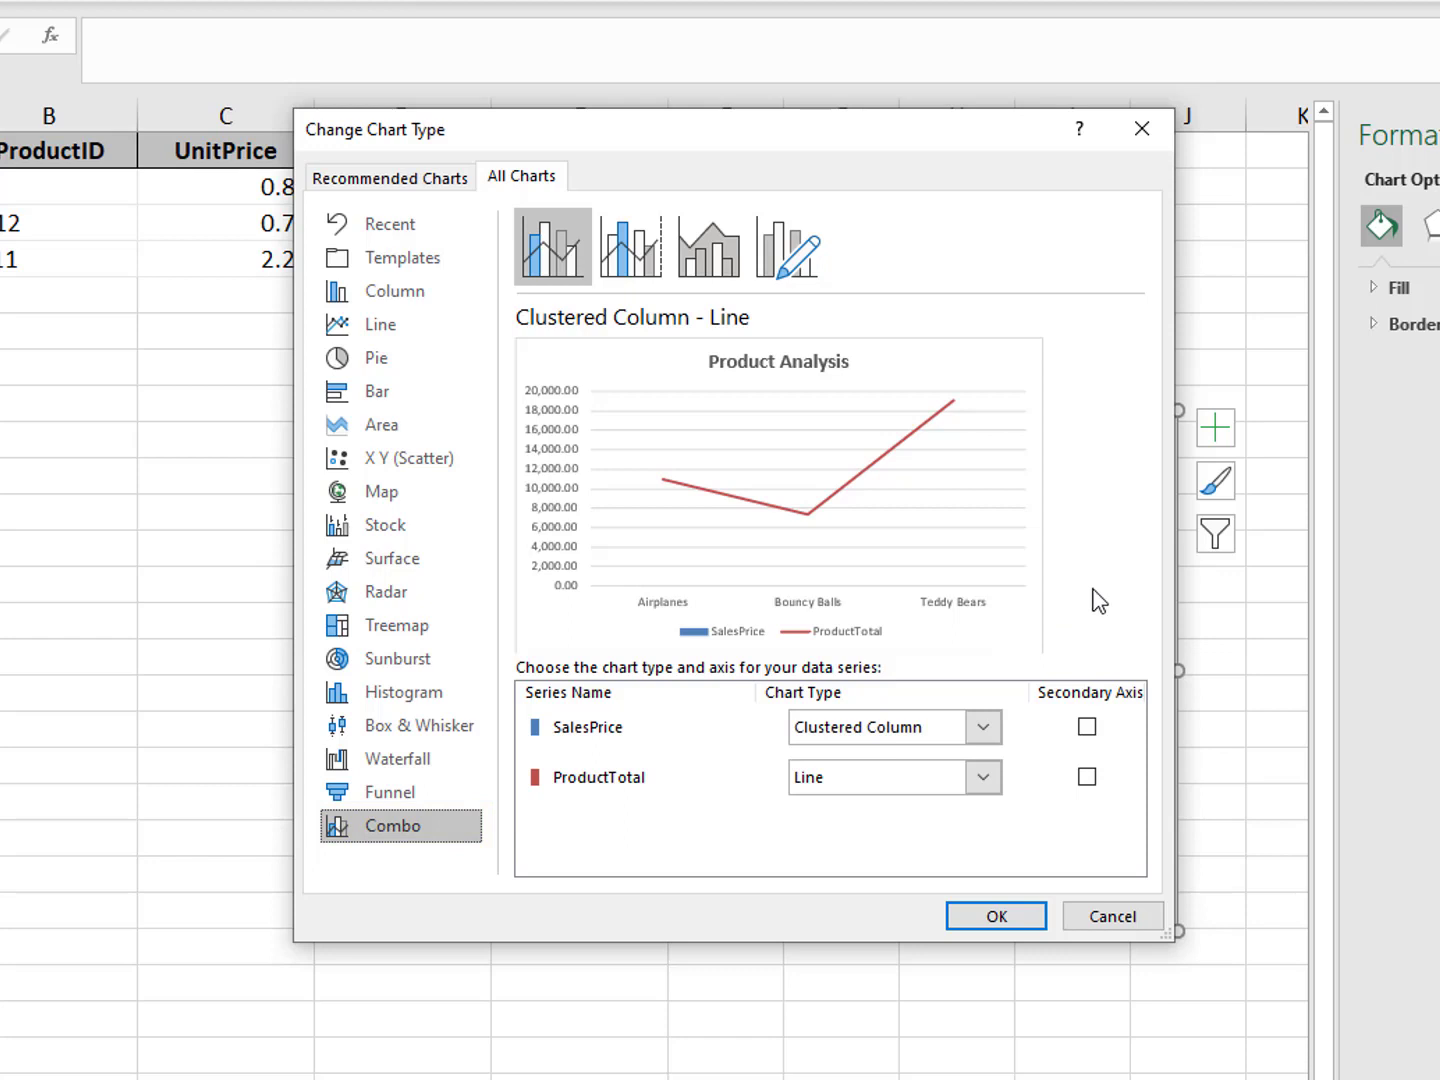
click(1087, 727)
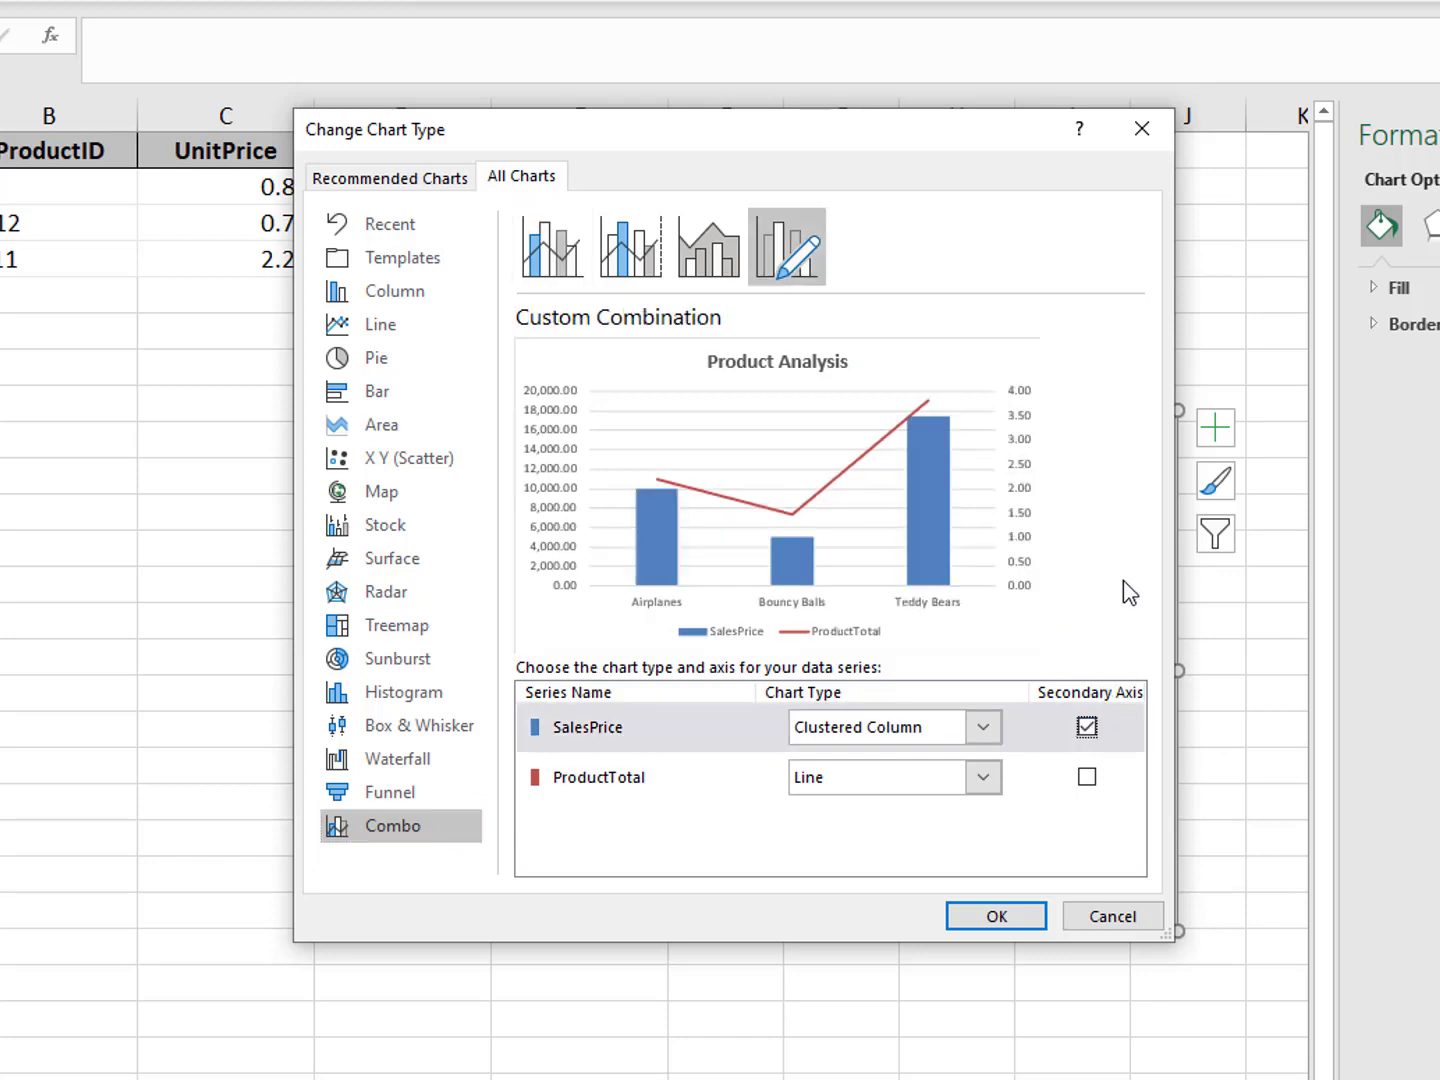
click(984, 736)
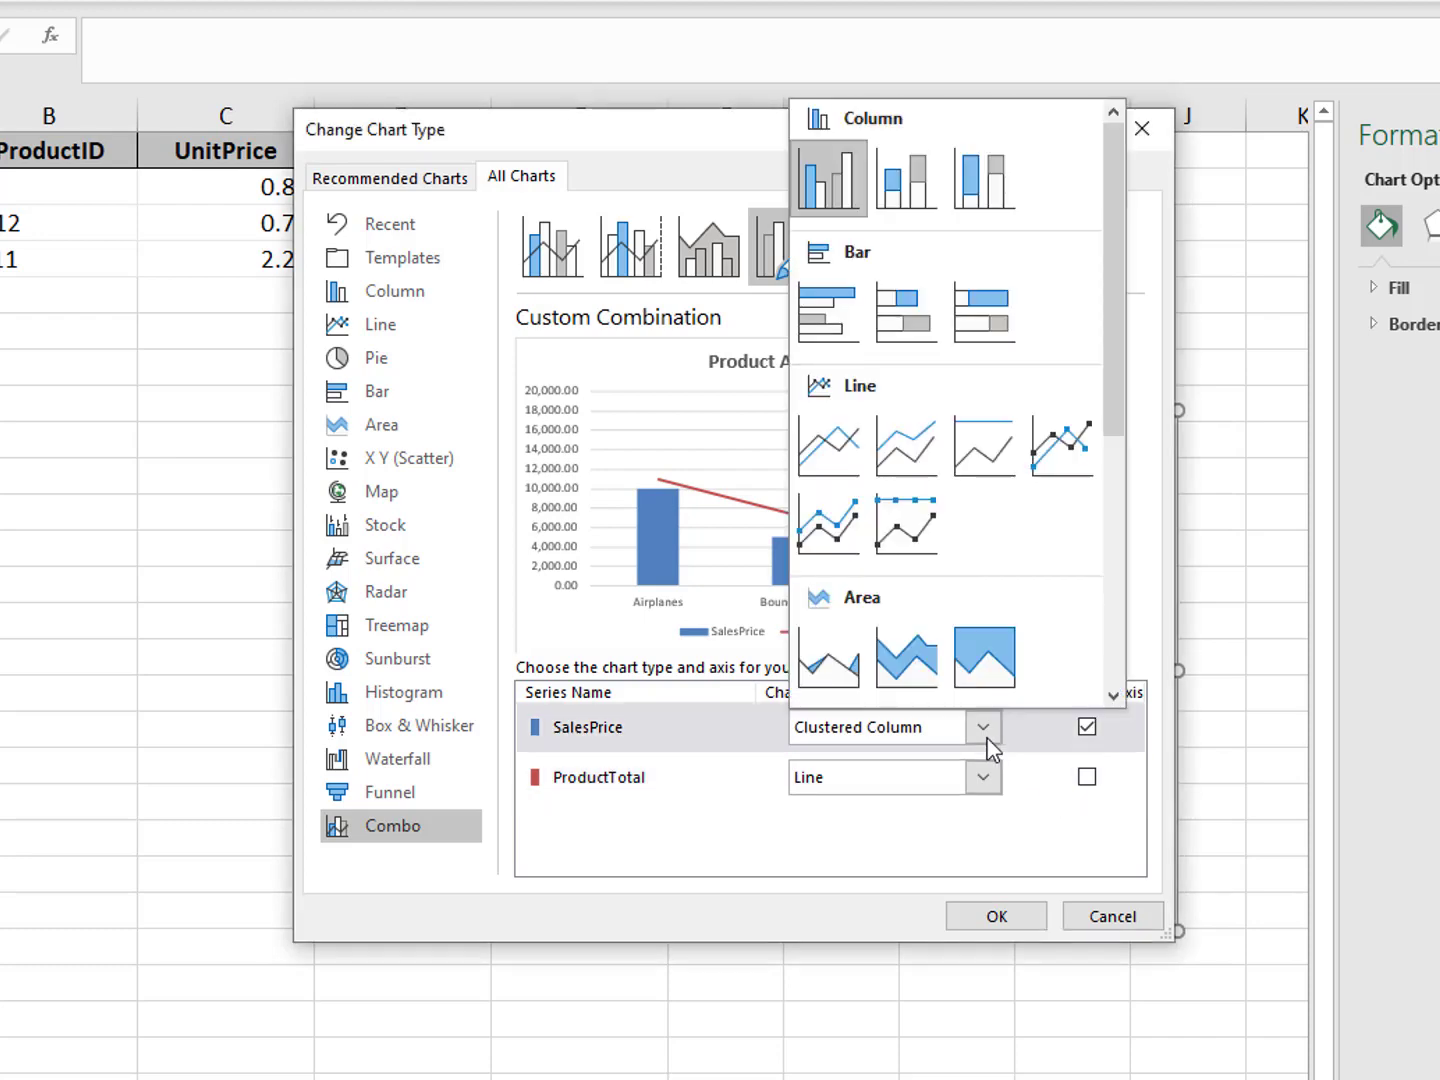
click(826, 460)
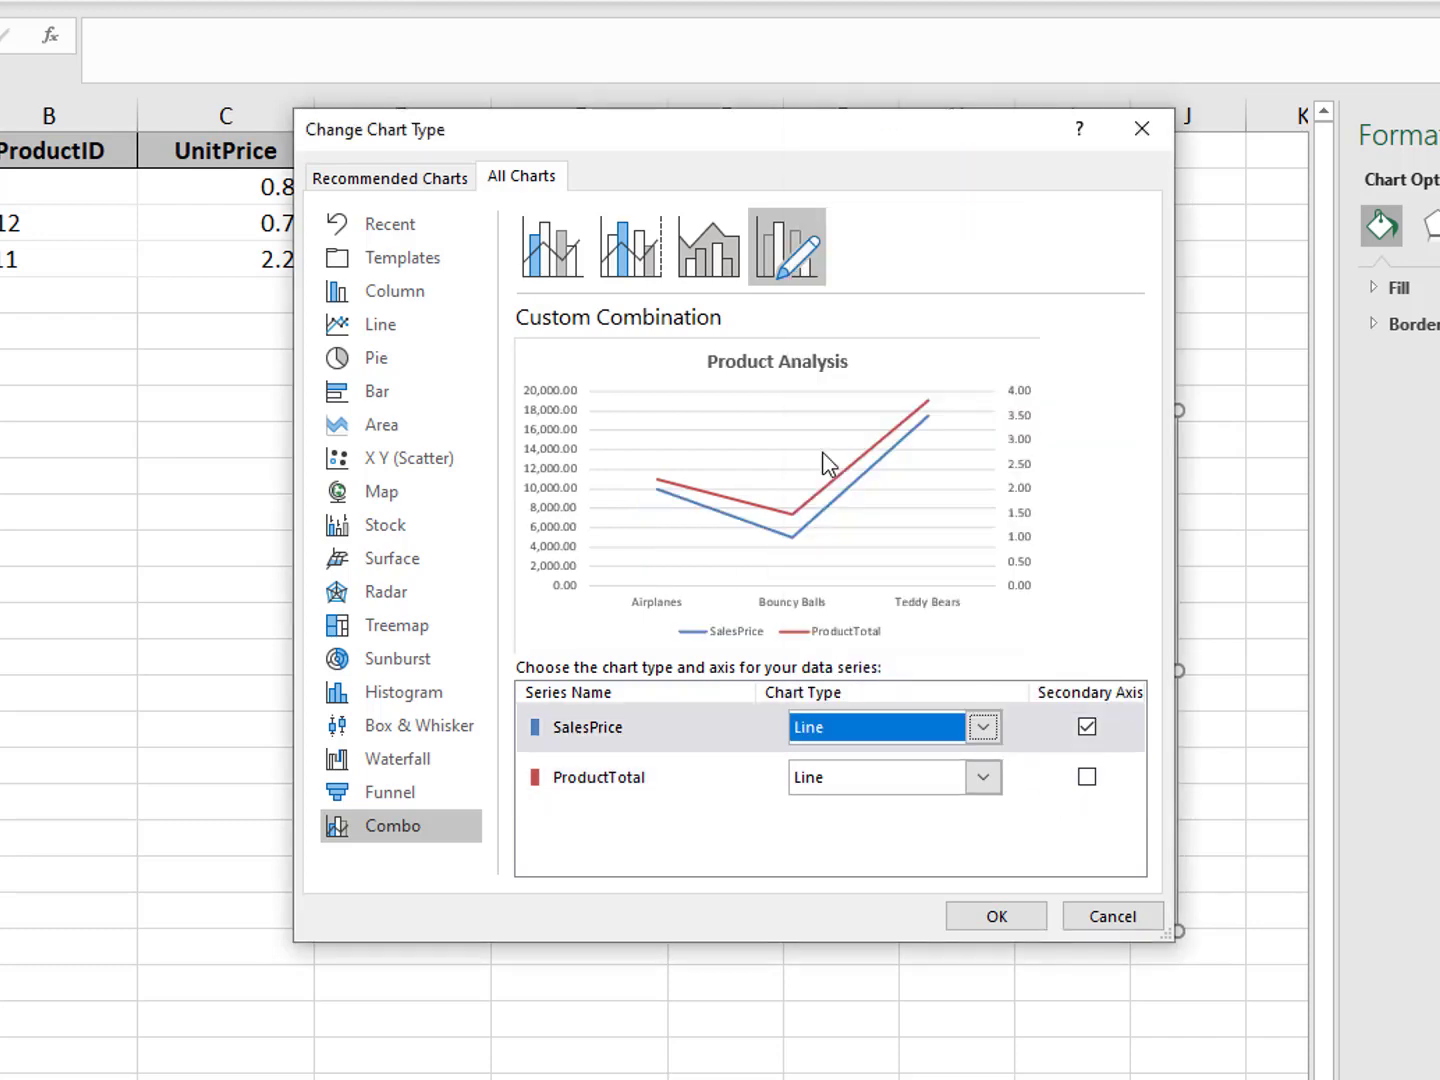
click(983, 779)
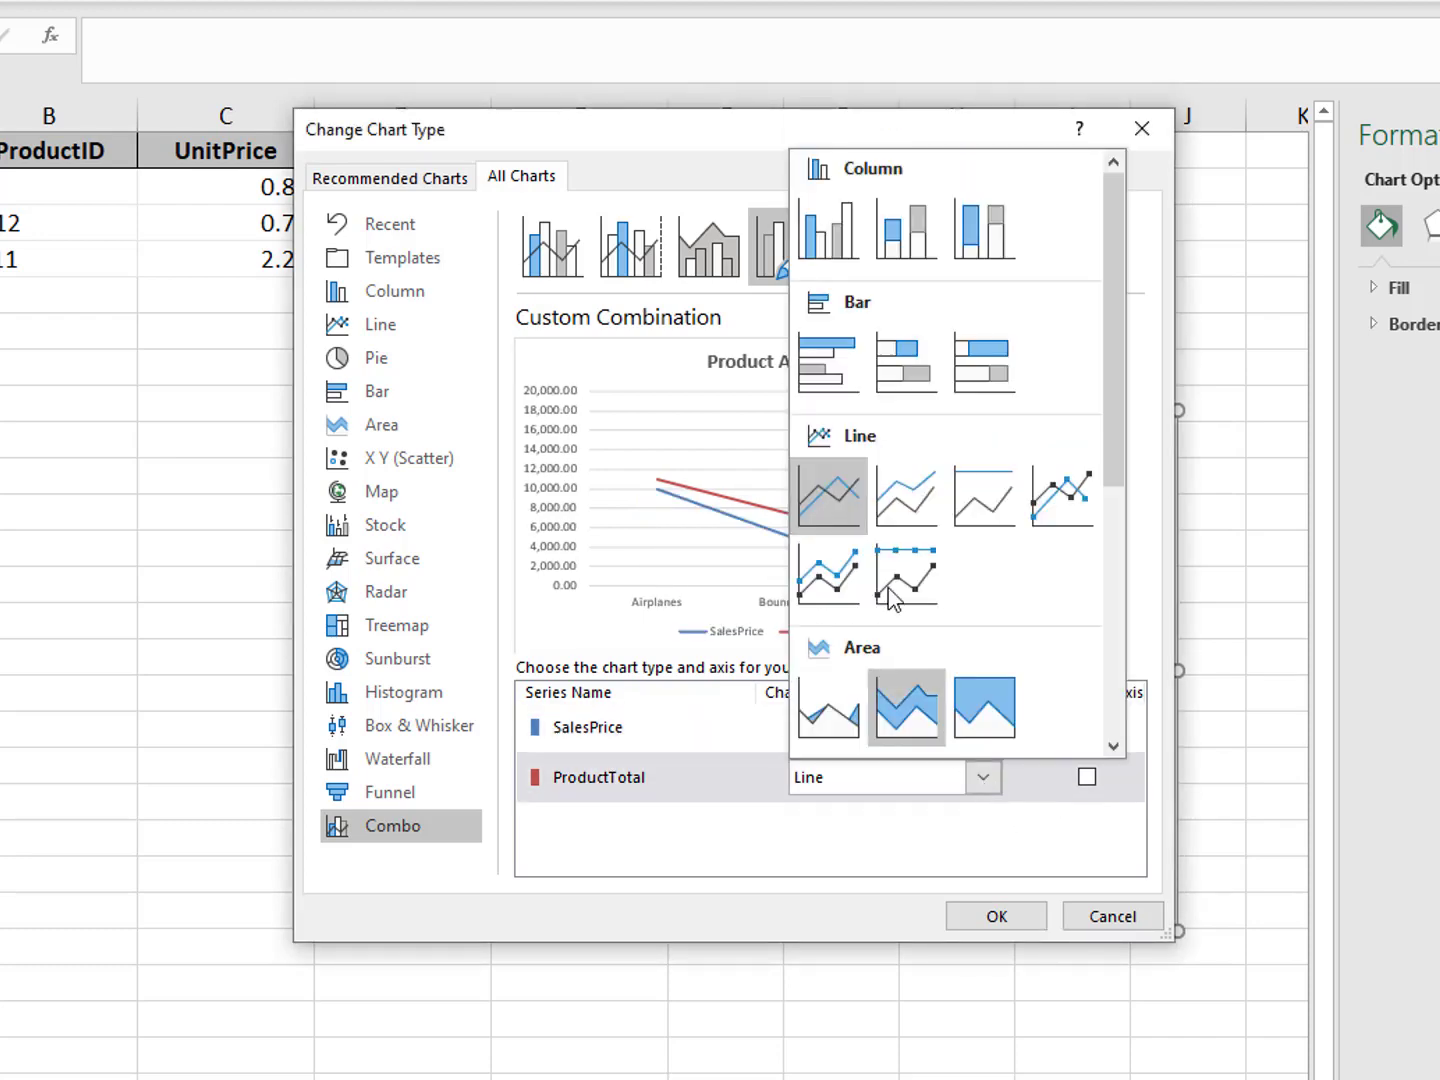
click(824, 228)
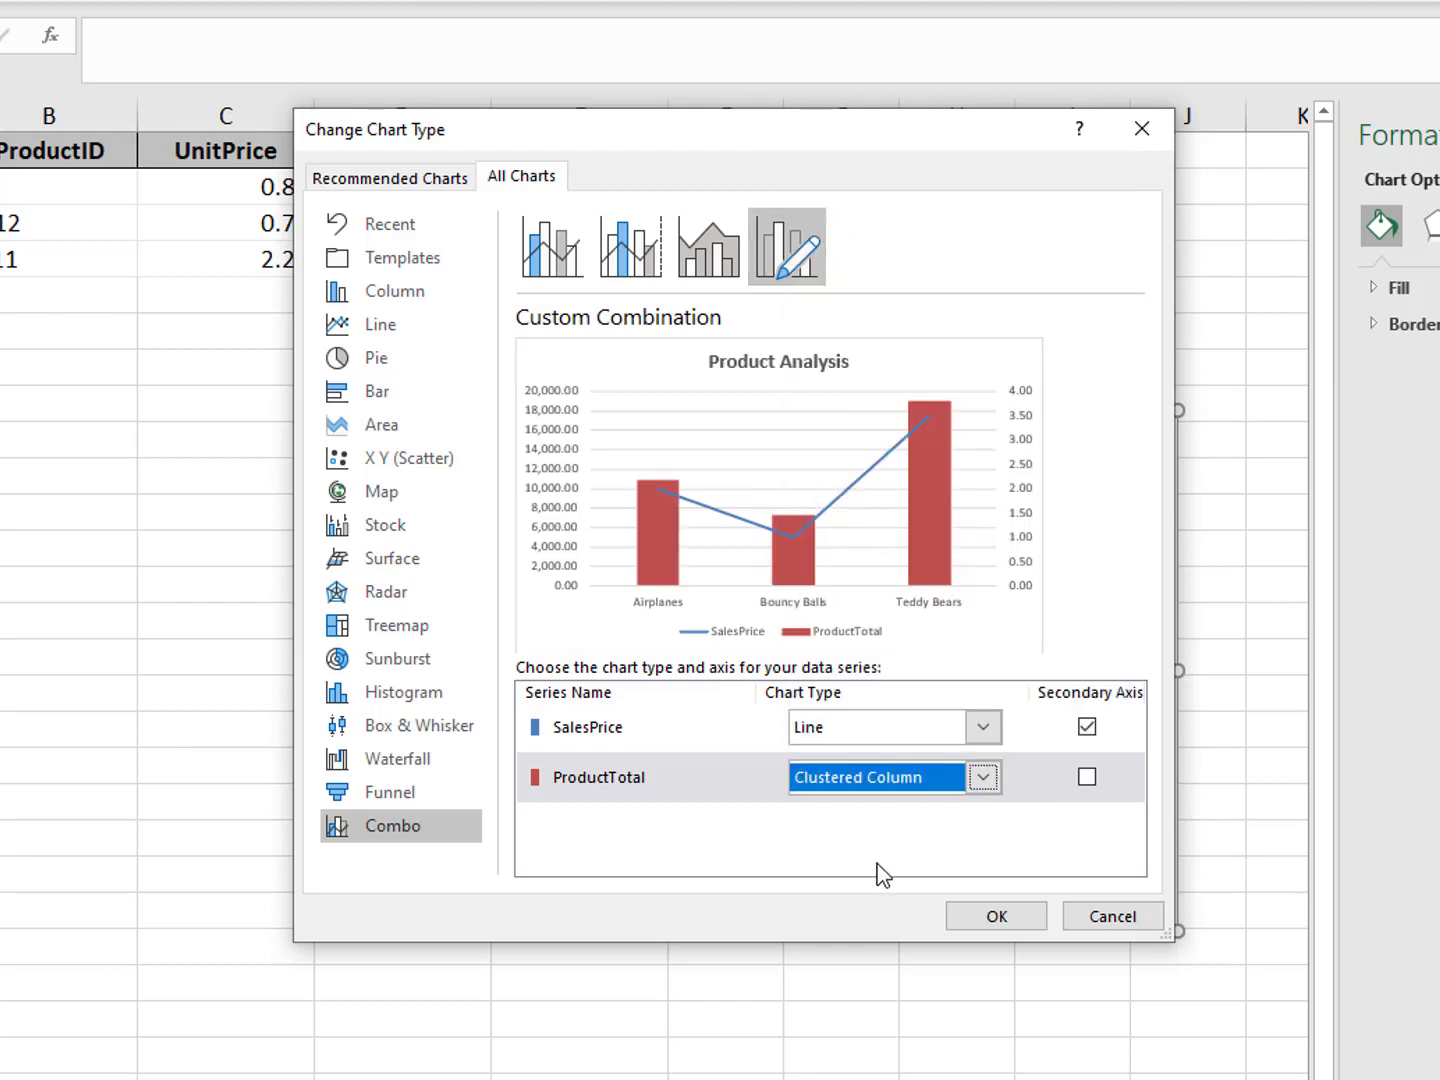
click(1030, 919)
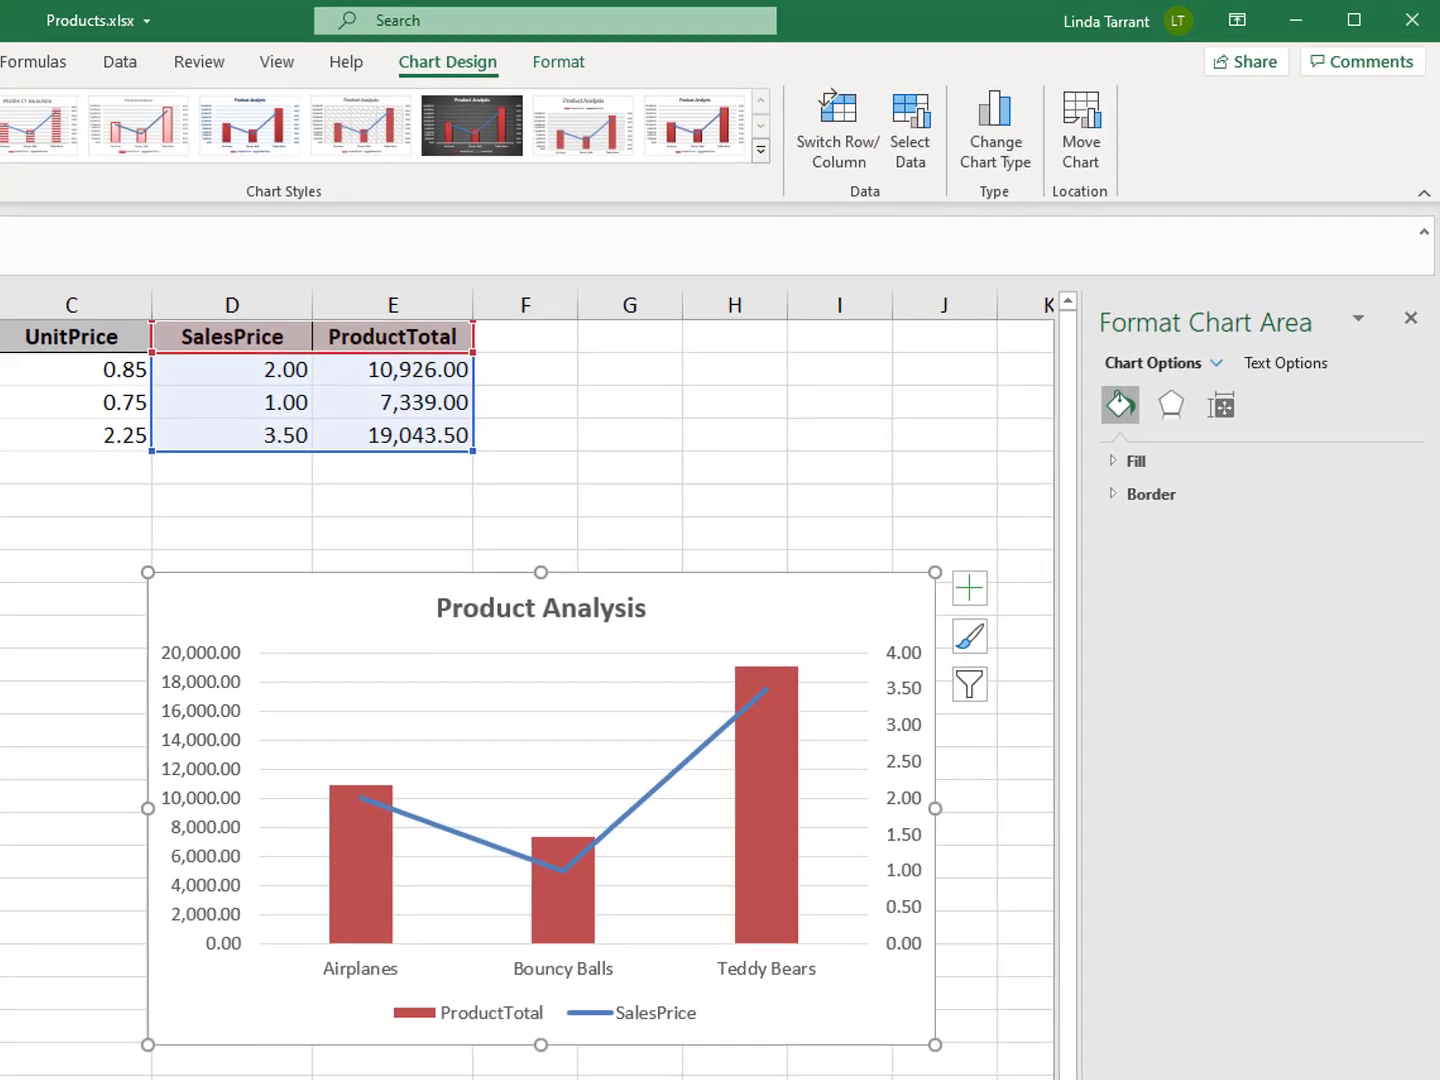
Step: Set the major unit of the chart's primary vertical axis to 4000
mouse_move(785, 797)
click(213, 742)
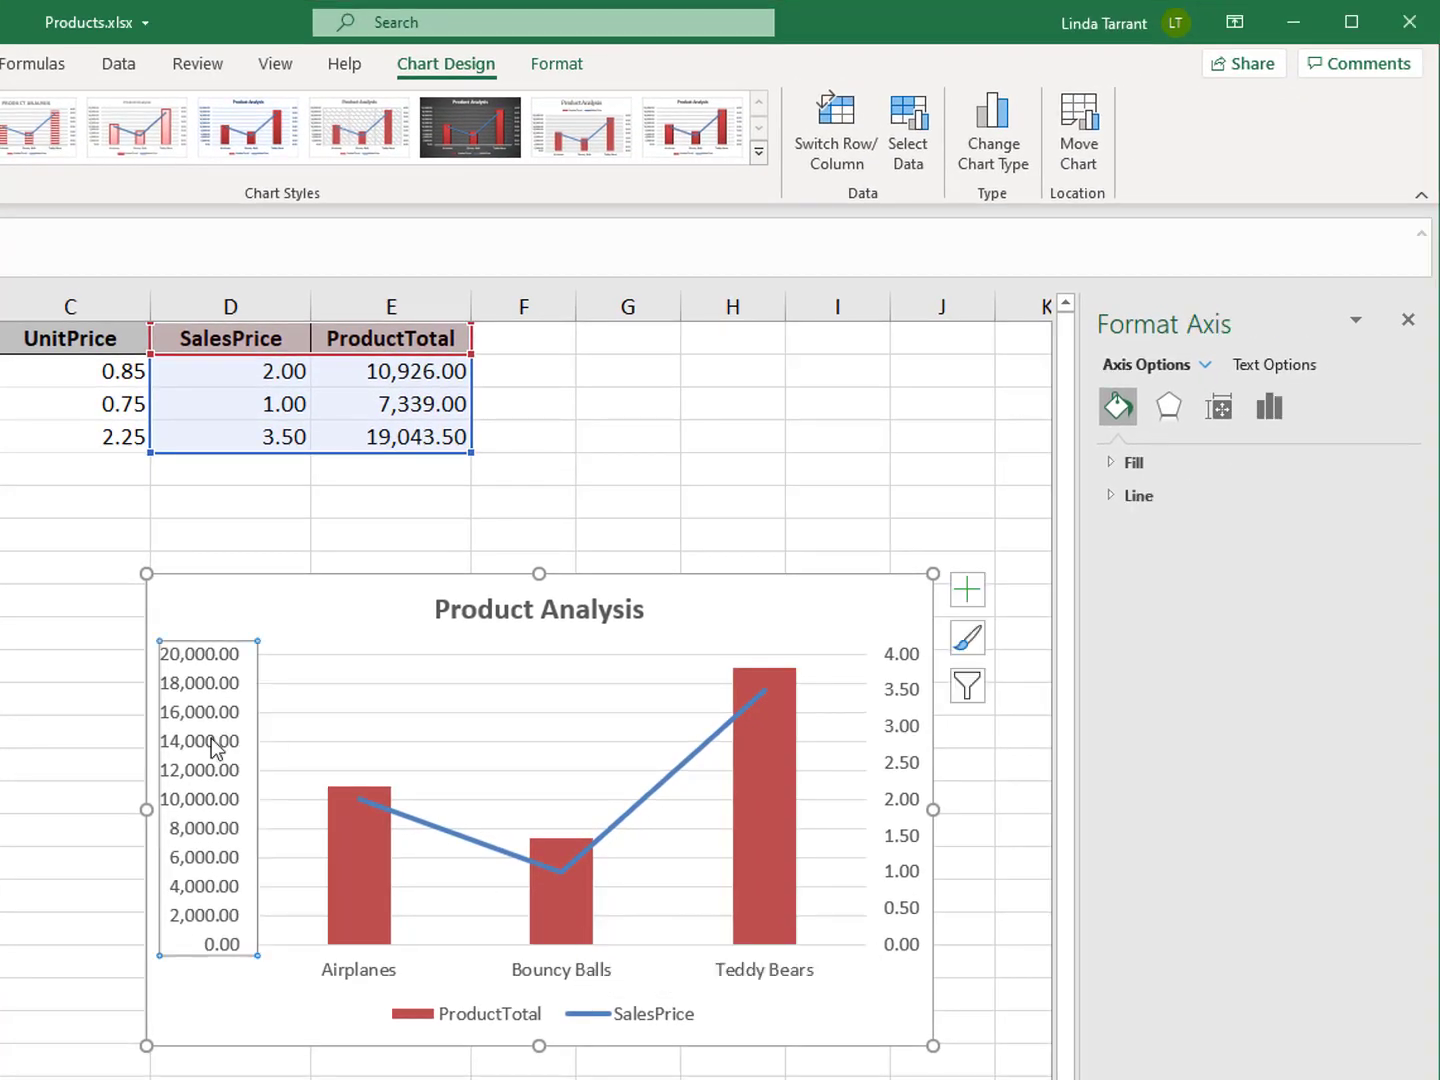
click(1270, 407)
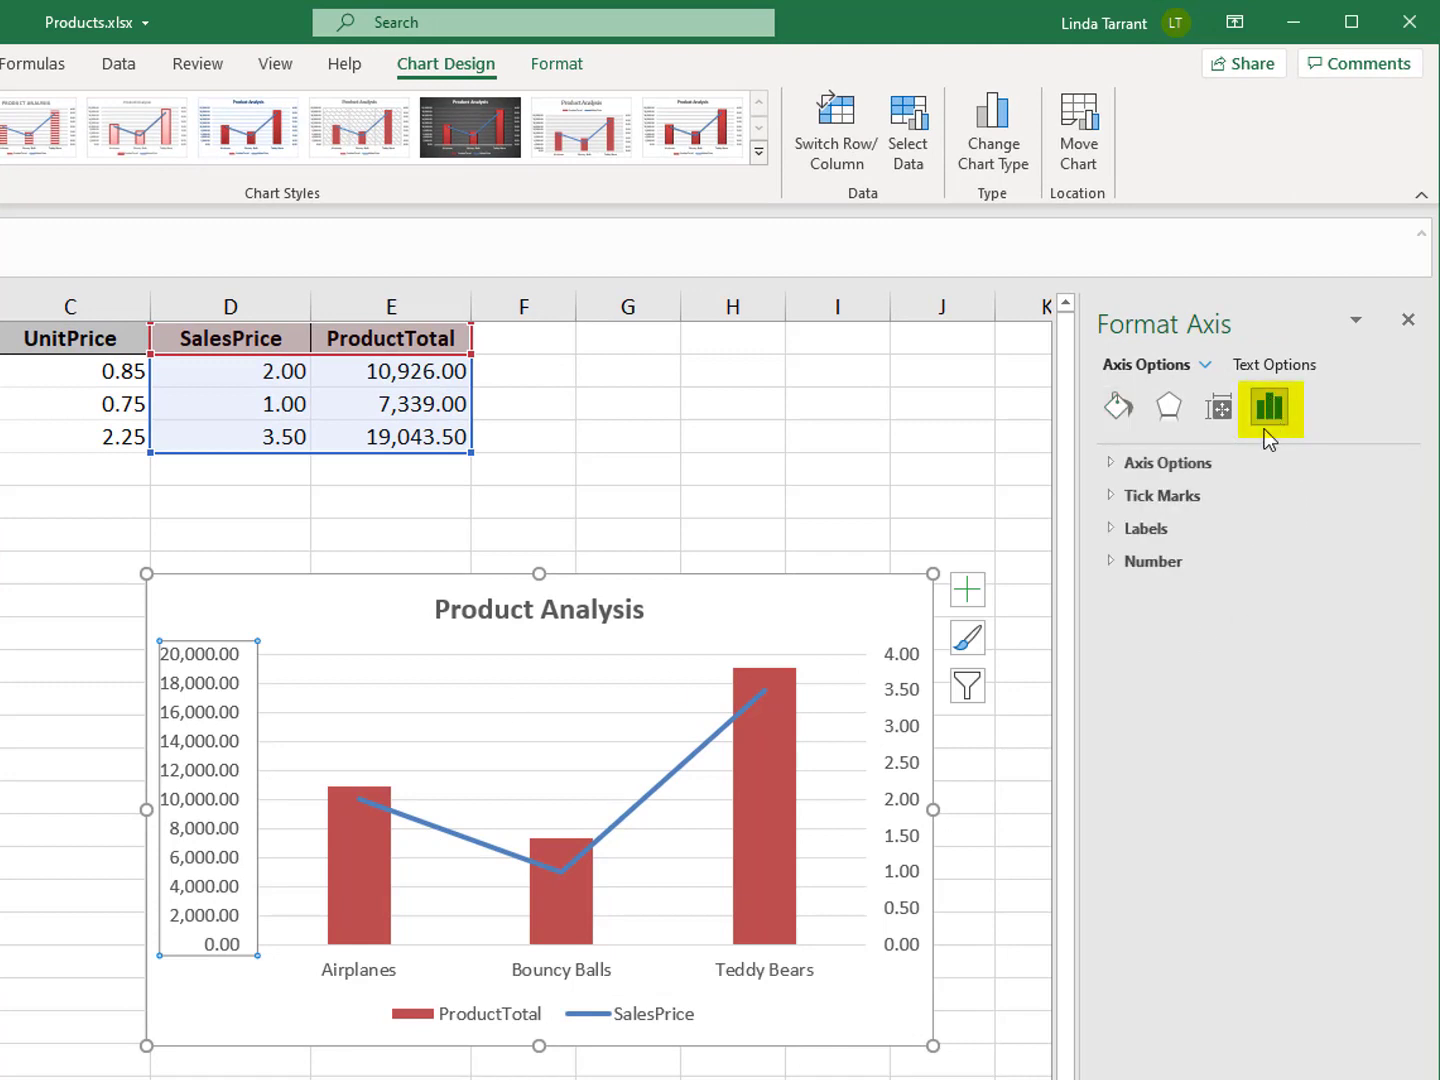
click(1225, 465)
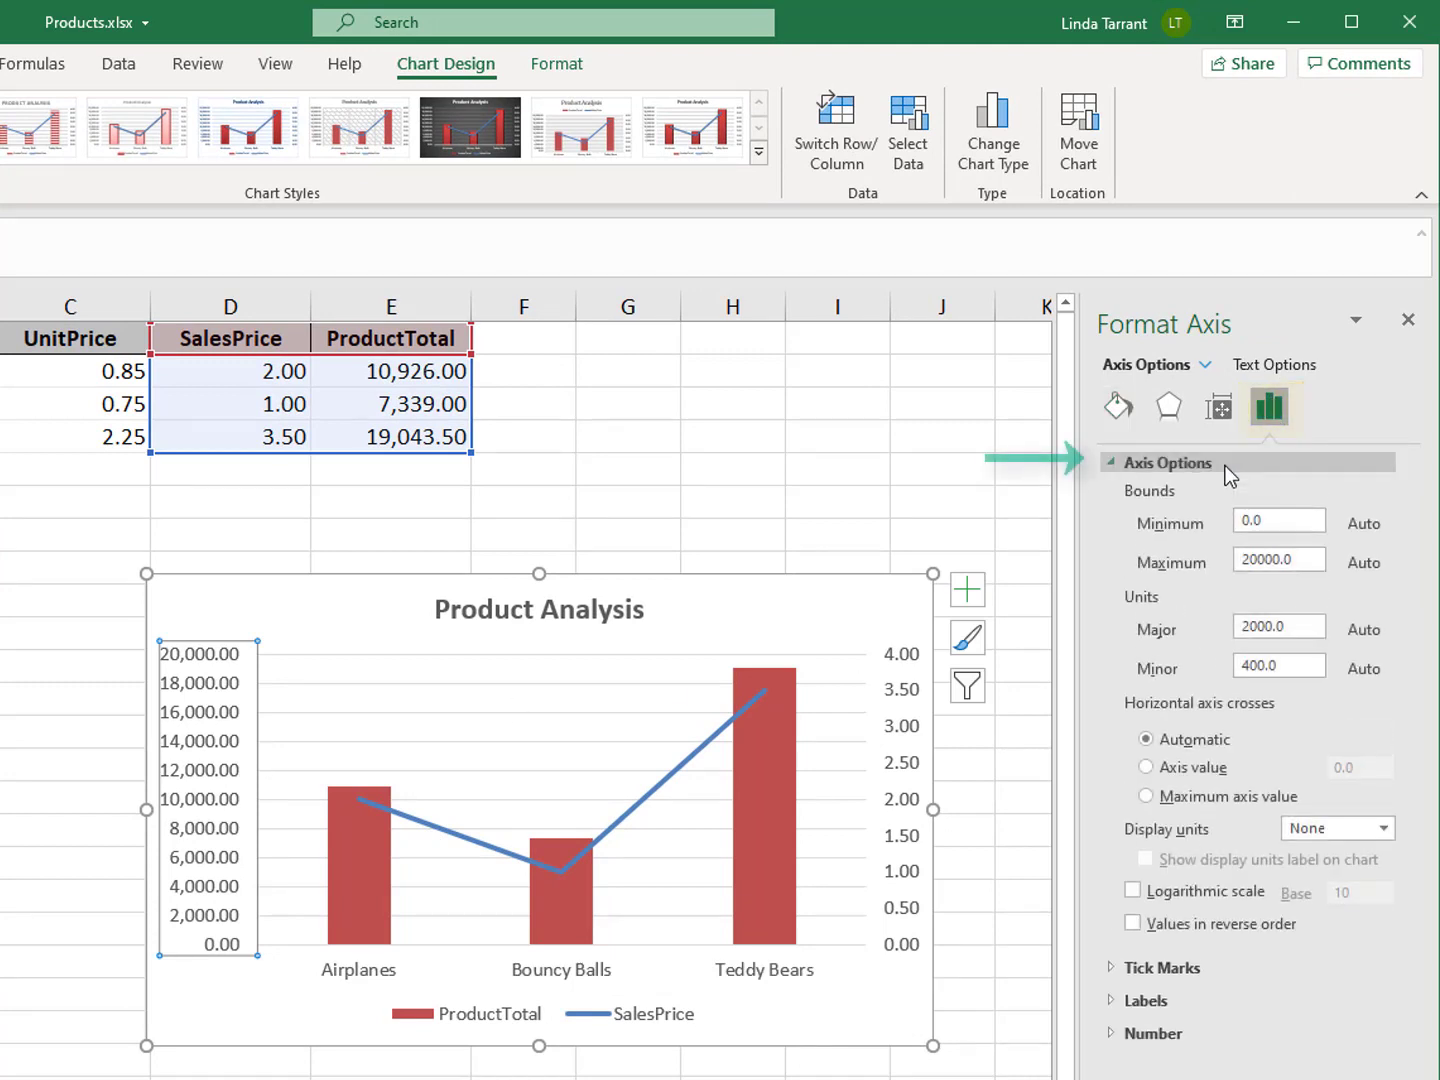
click(1248, 625)
key(BackSpace)
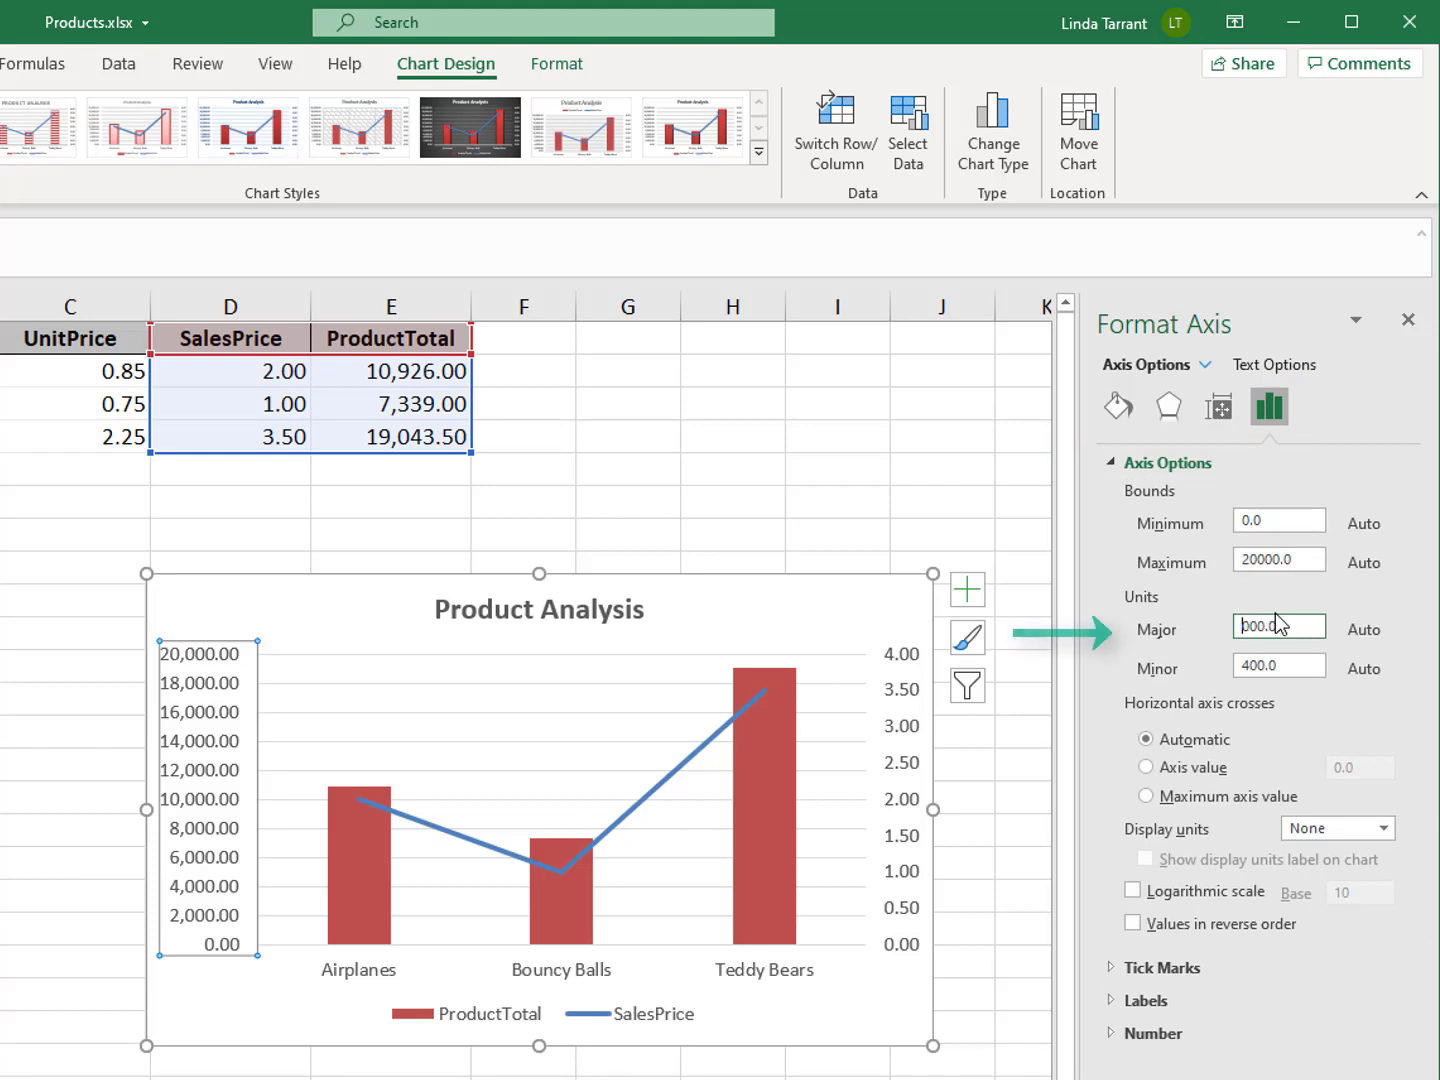
text(4)
key(Return)
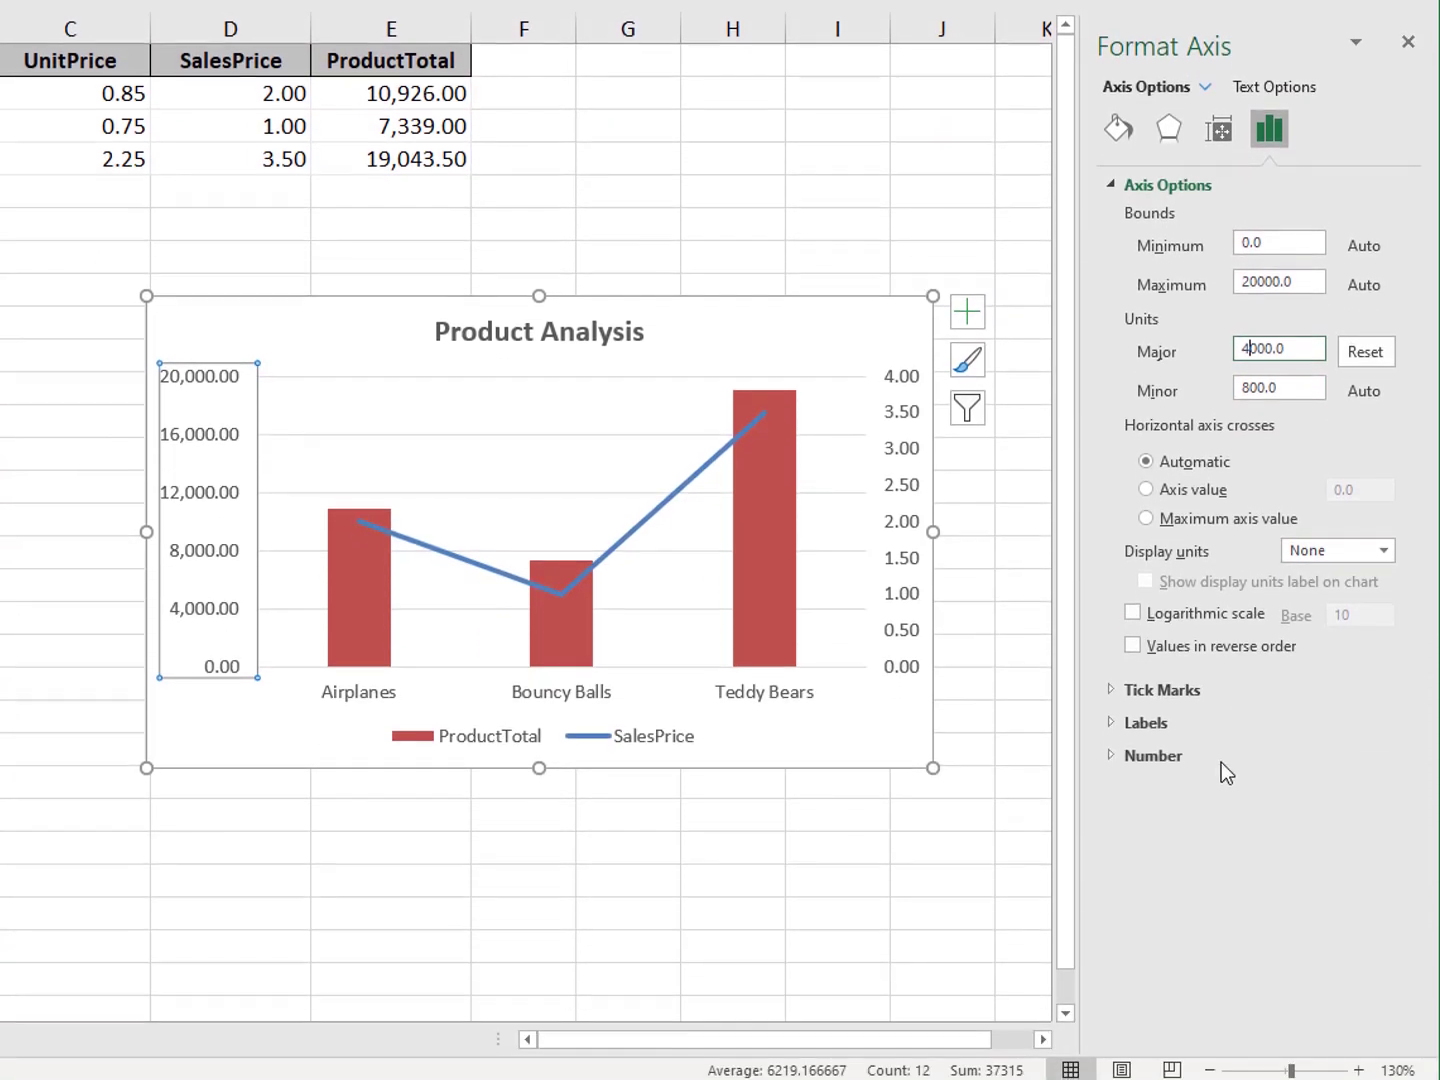
Step: Set the number format of the primary vertical axis to 0 decimal places
click(1225, 941)
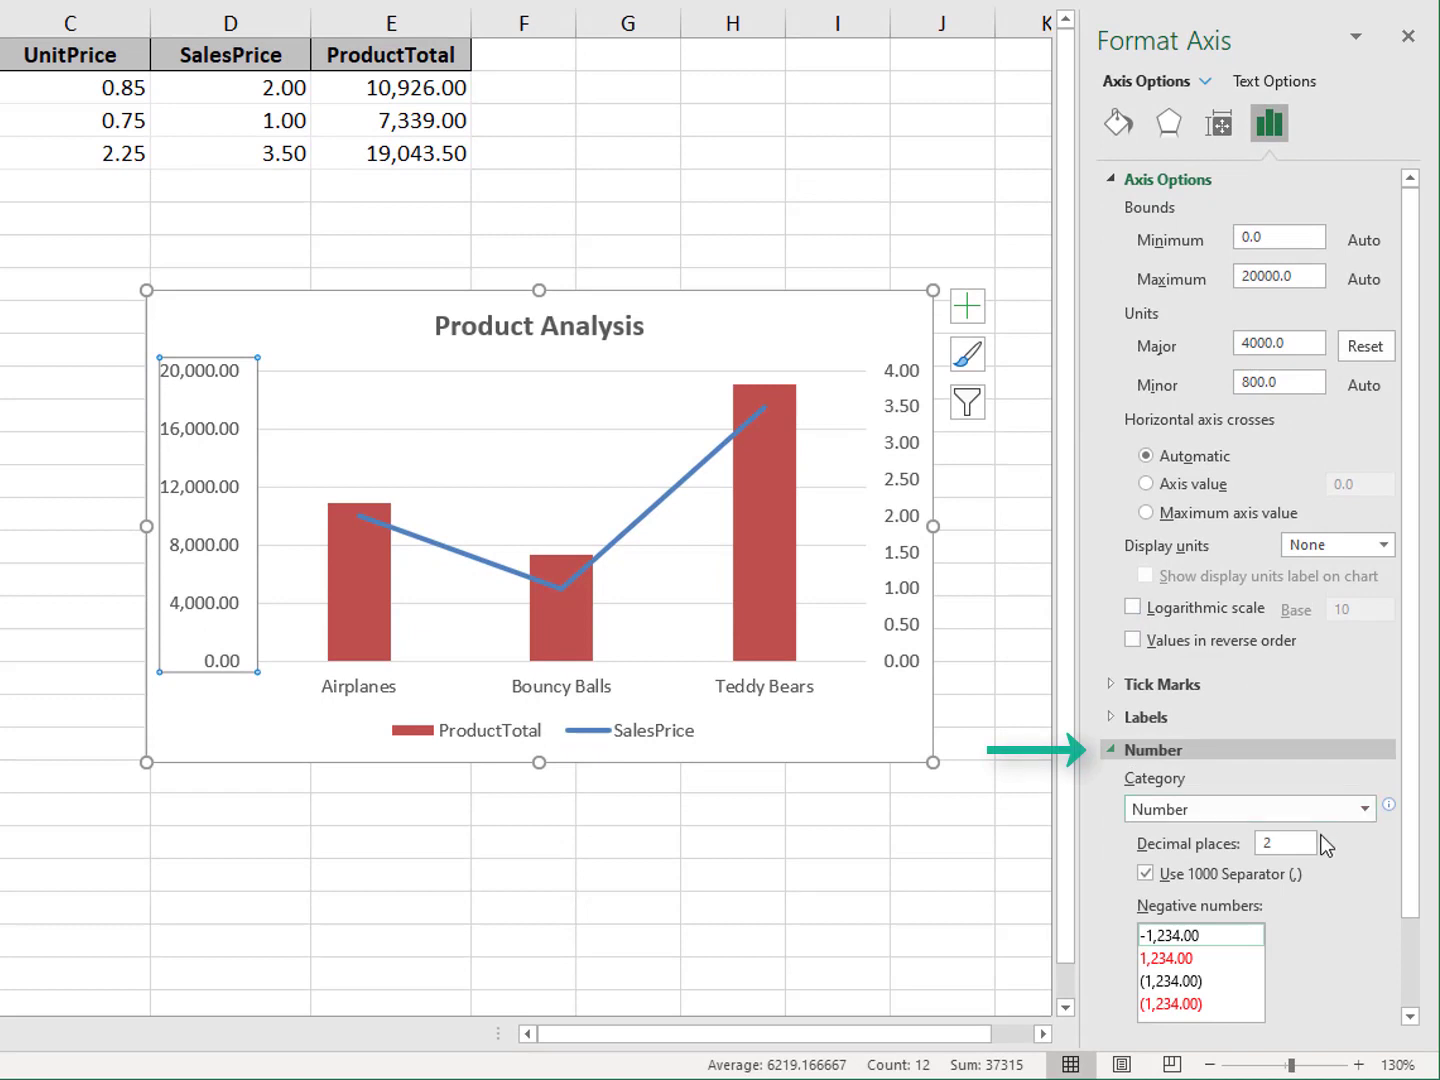
double_click(1265, 843)
text(0)
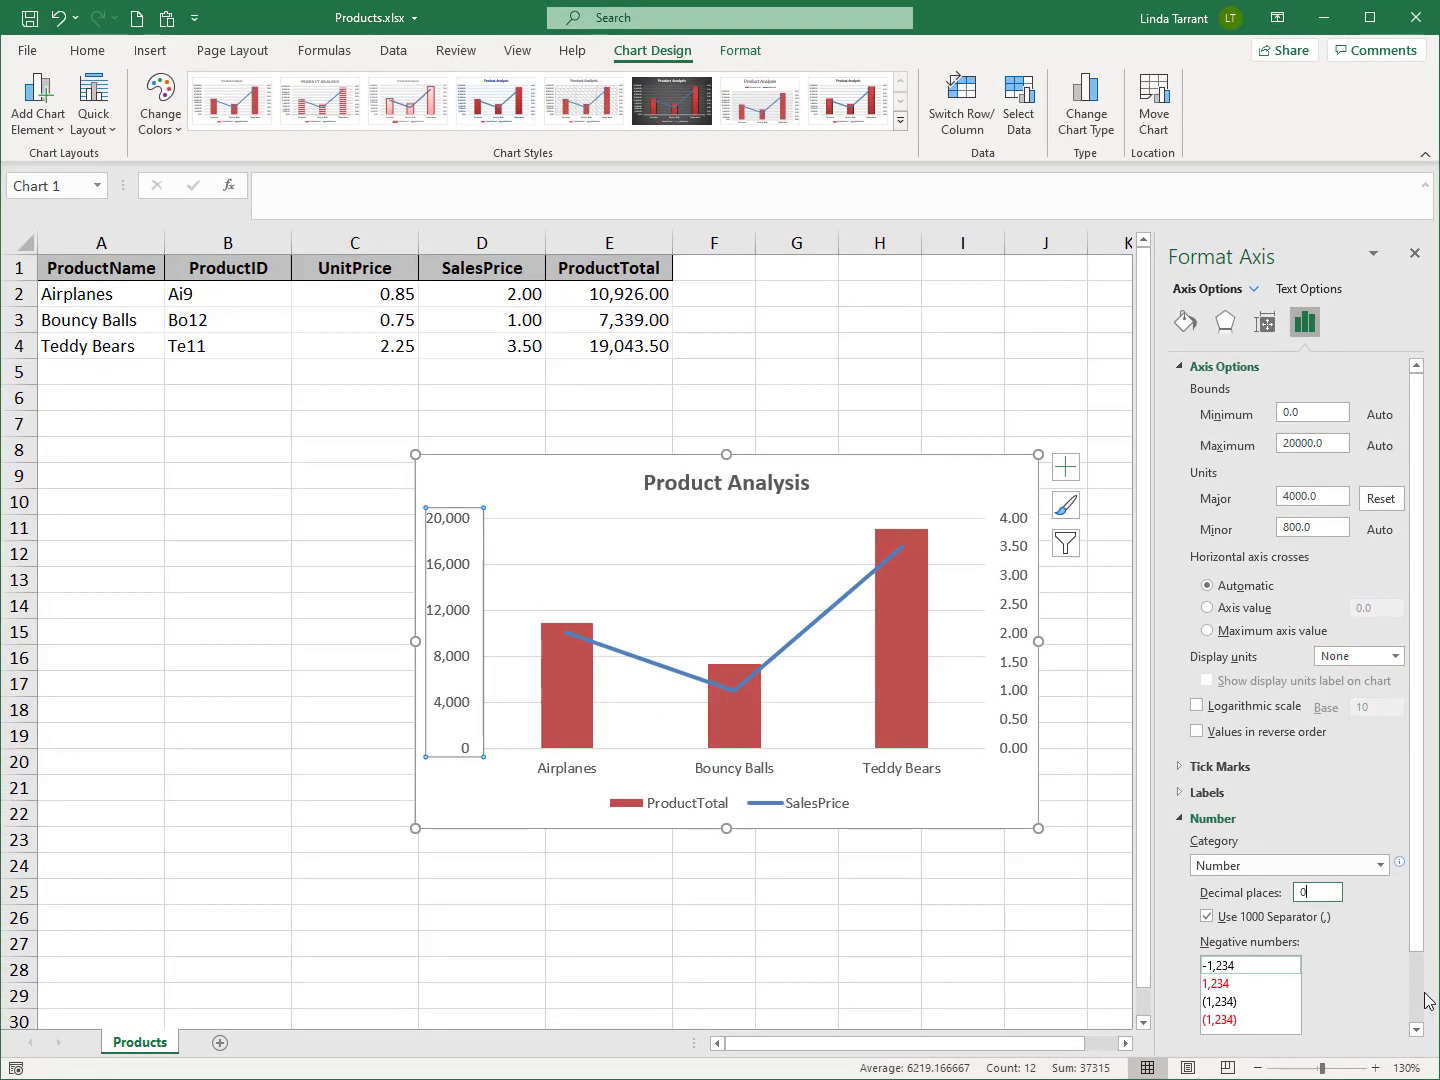
Step: Apply the gray Monochromatic Palette 7 colors to the whole chart
click(799, 320)
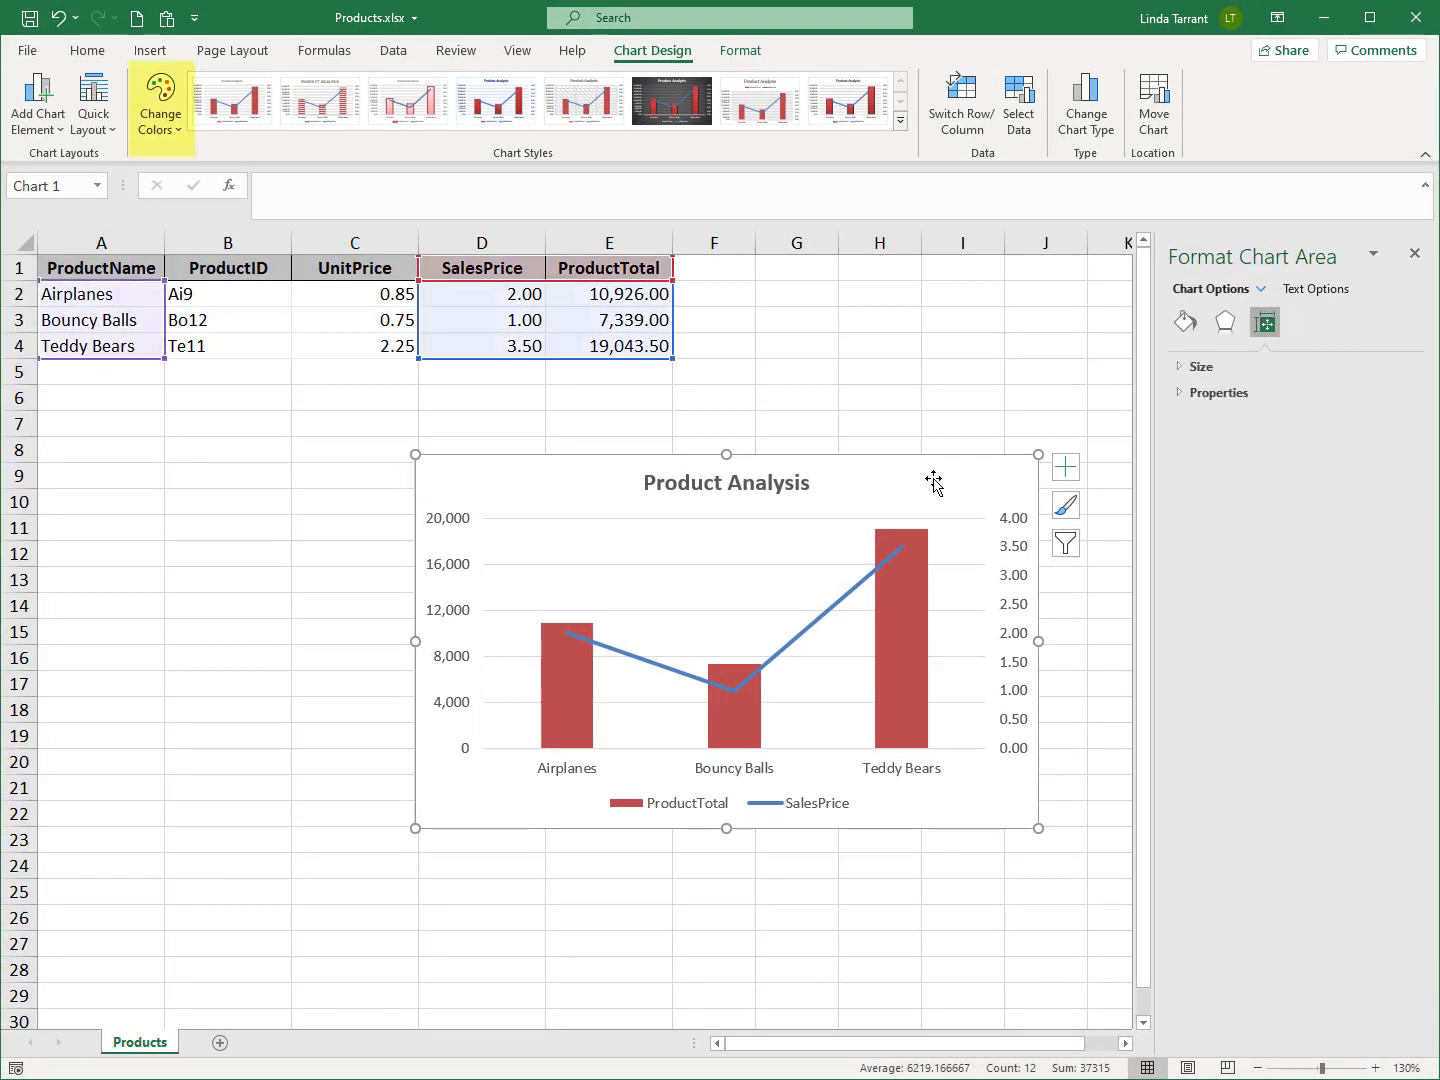
click(165, 125)
scroll(239, 301, down, 3)
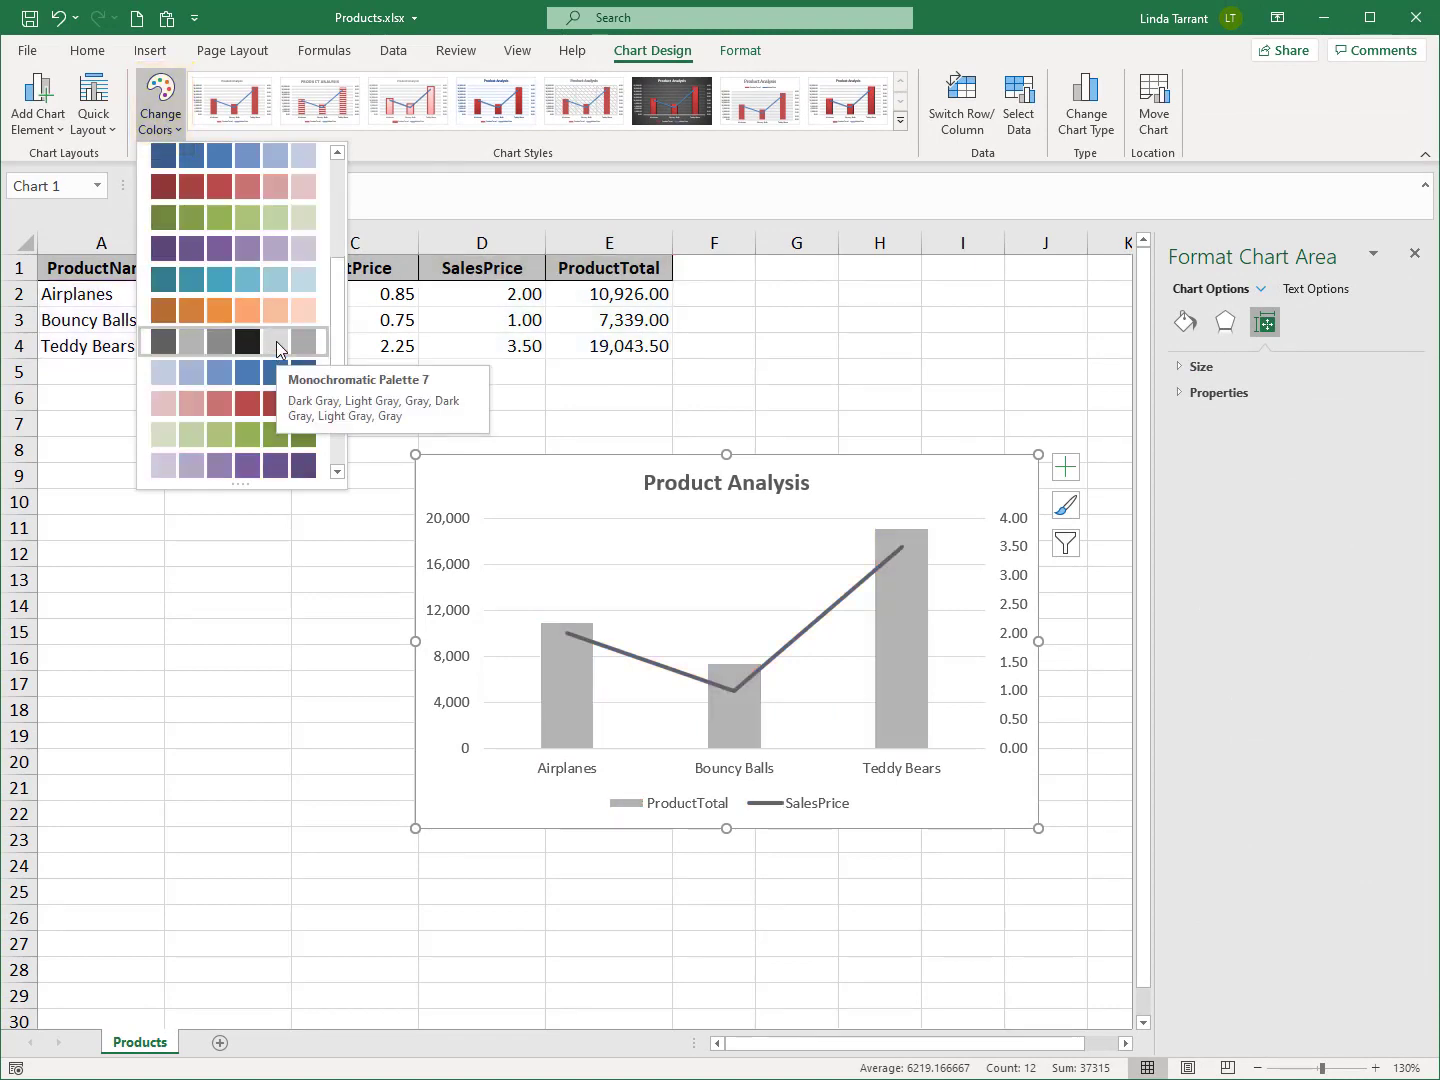
click(277, 348)
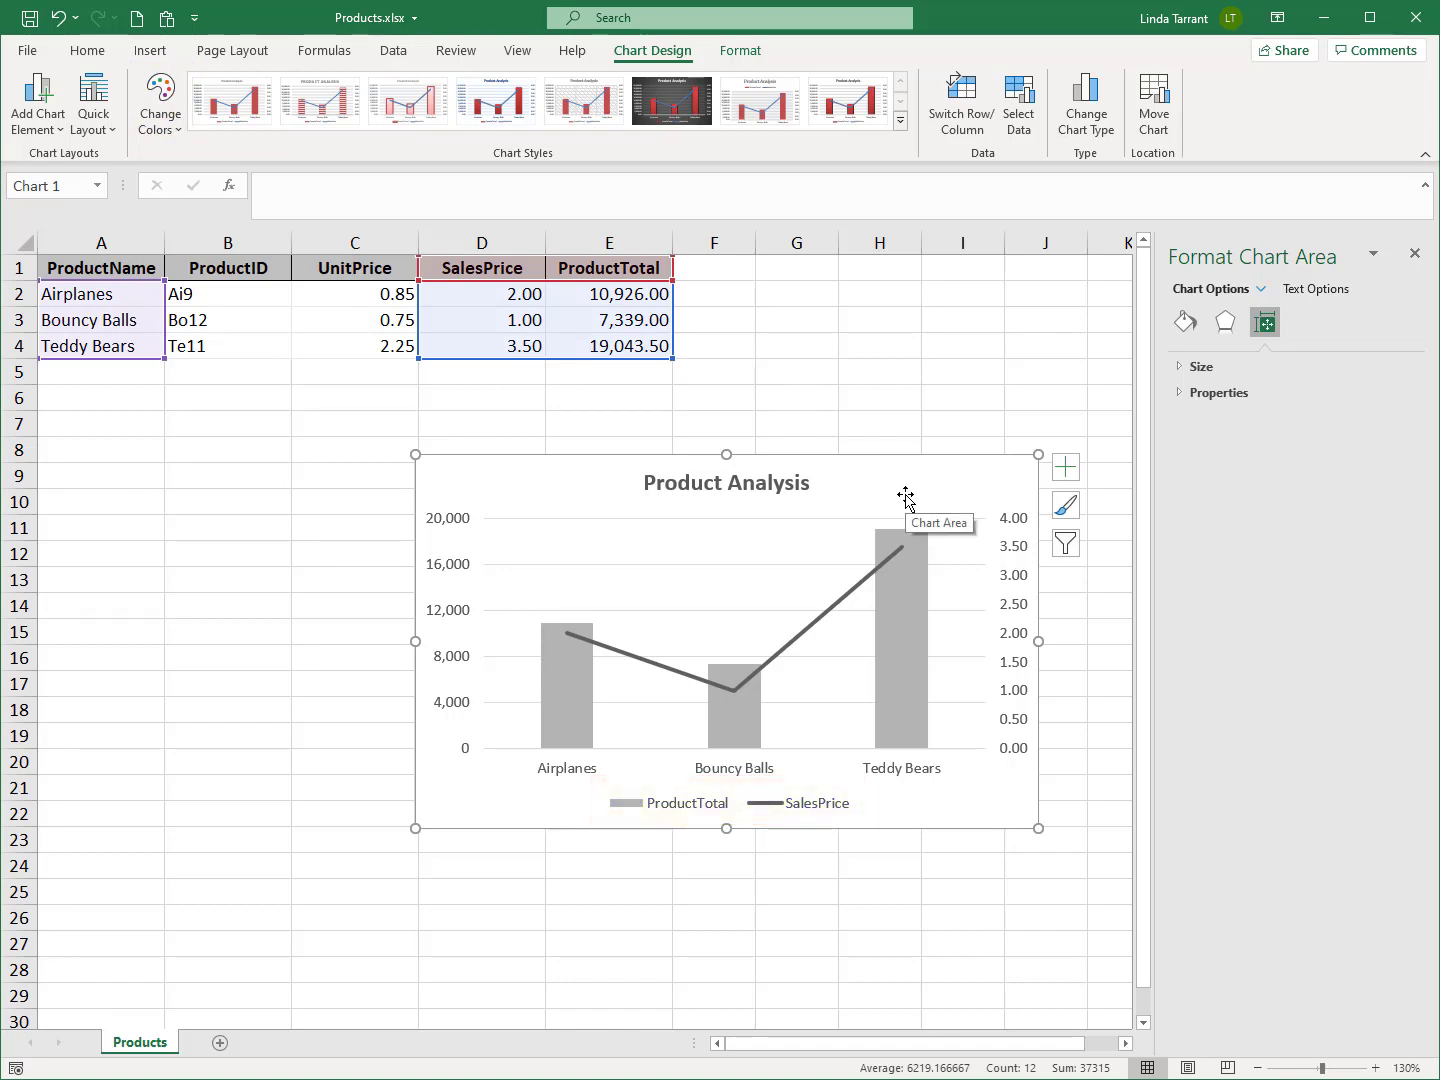
Step: Format the chart's horizontal category axis with a solid black line
click(884, 771)
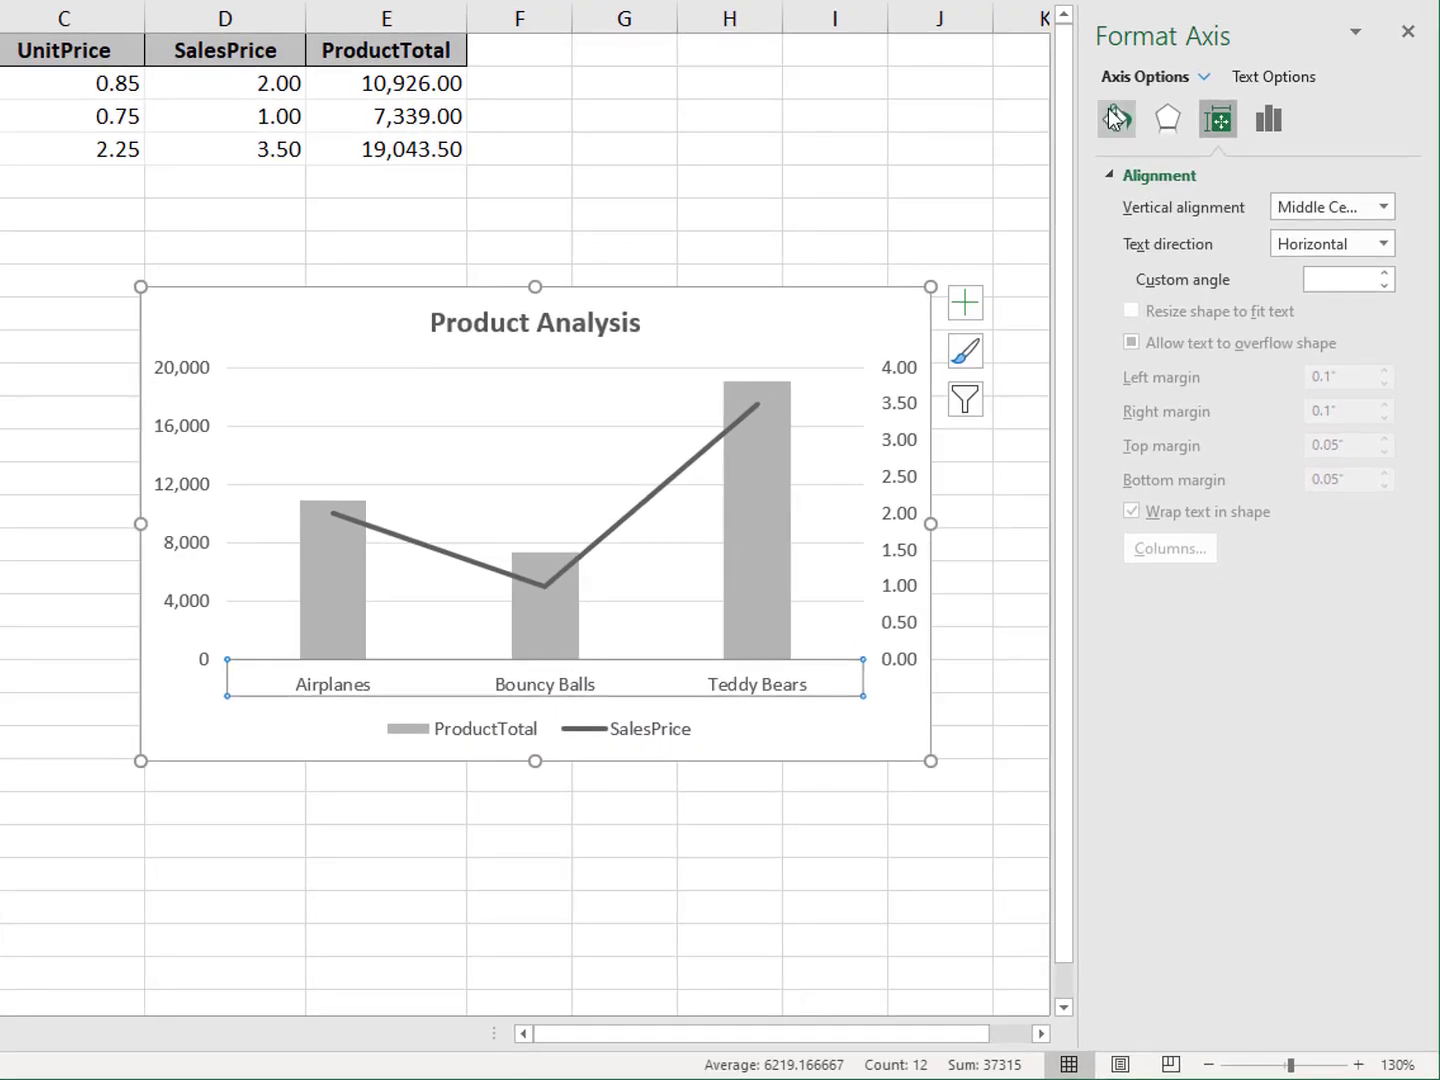
click(1185, 321)
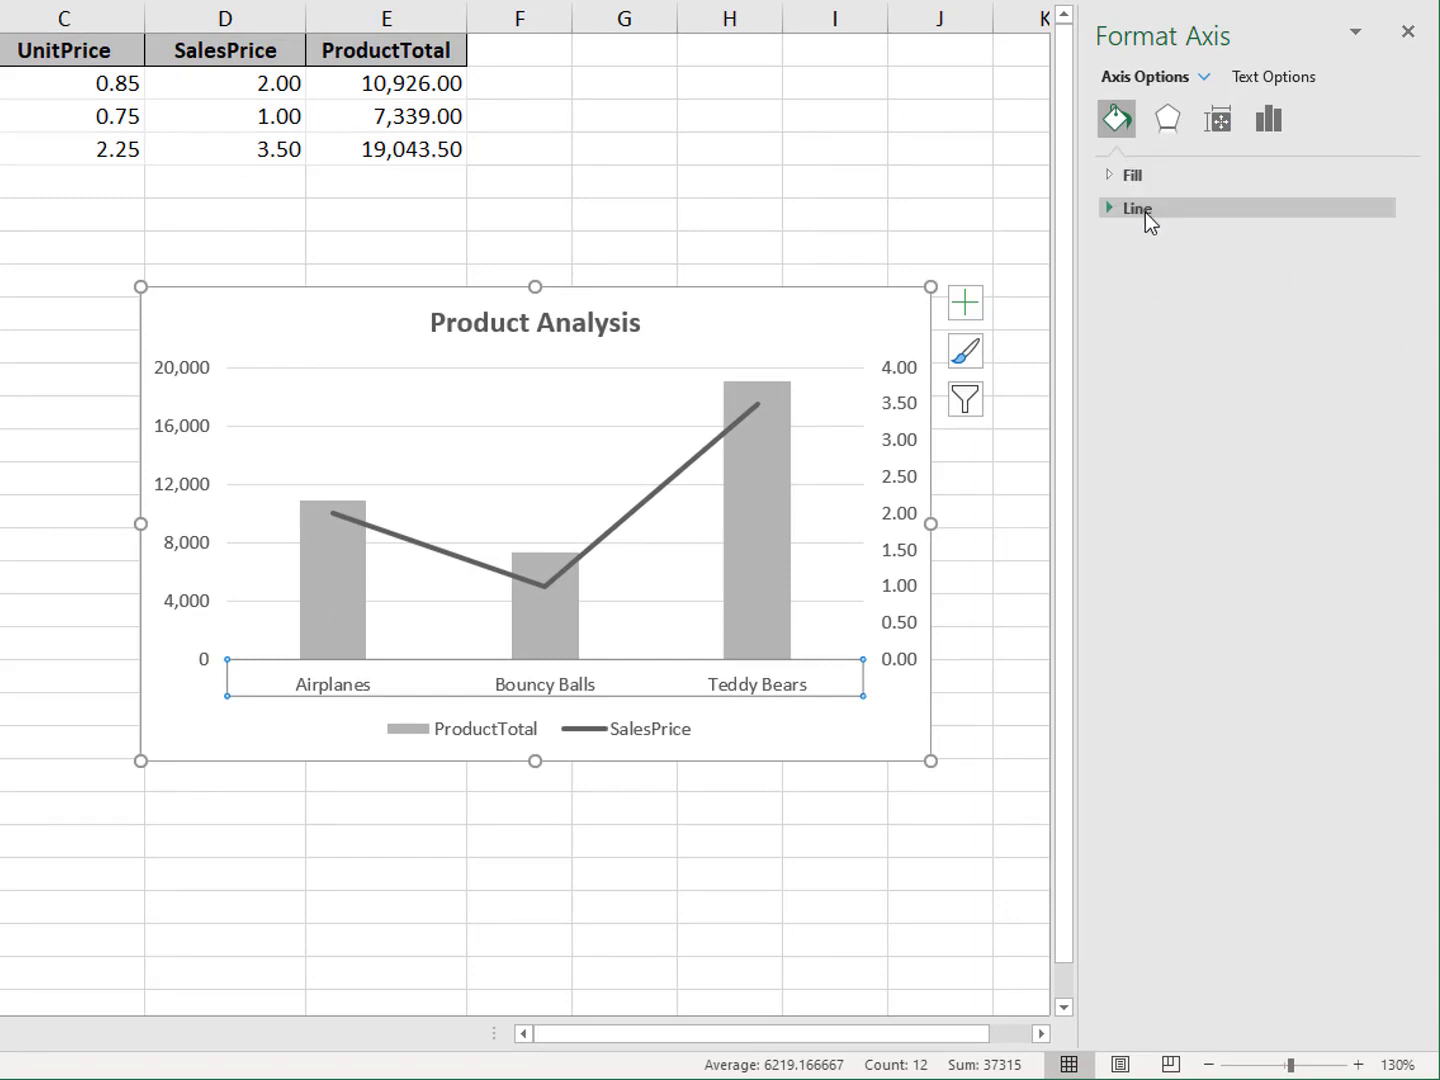
click(1142, 210)
click(1180, 275)
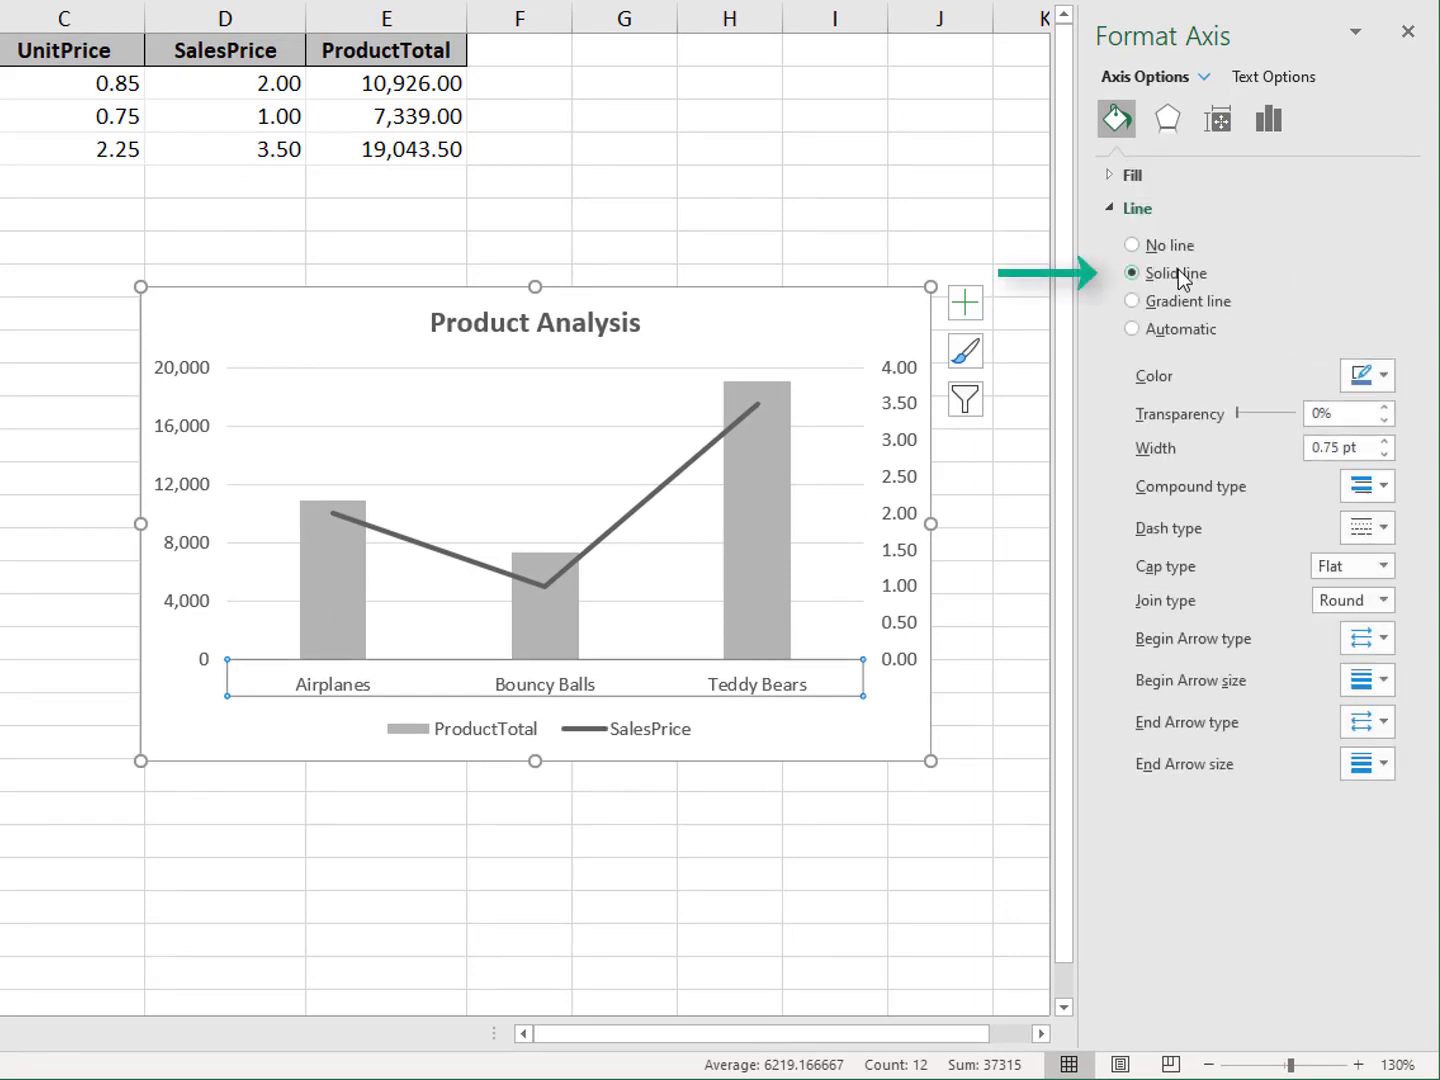
click(1367, 376)
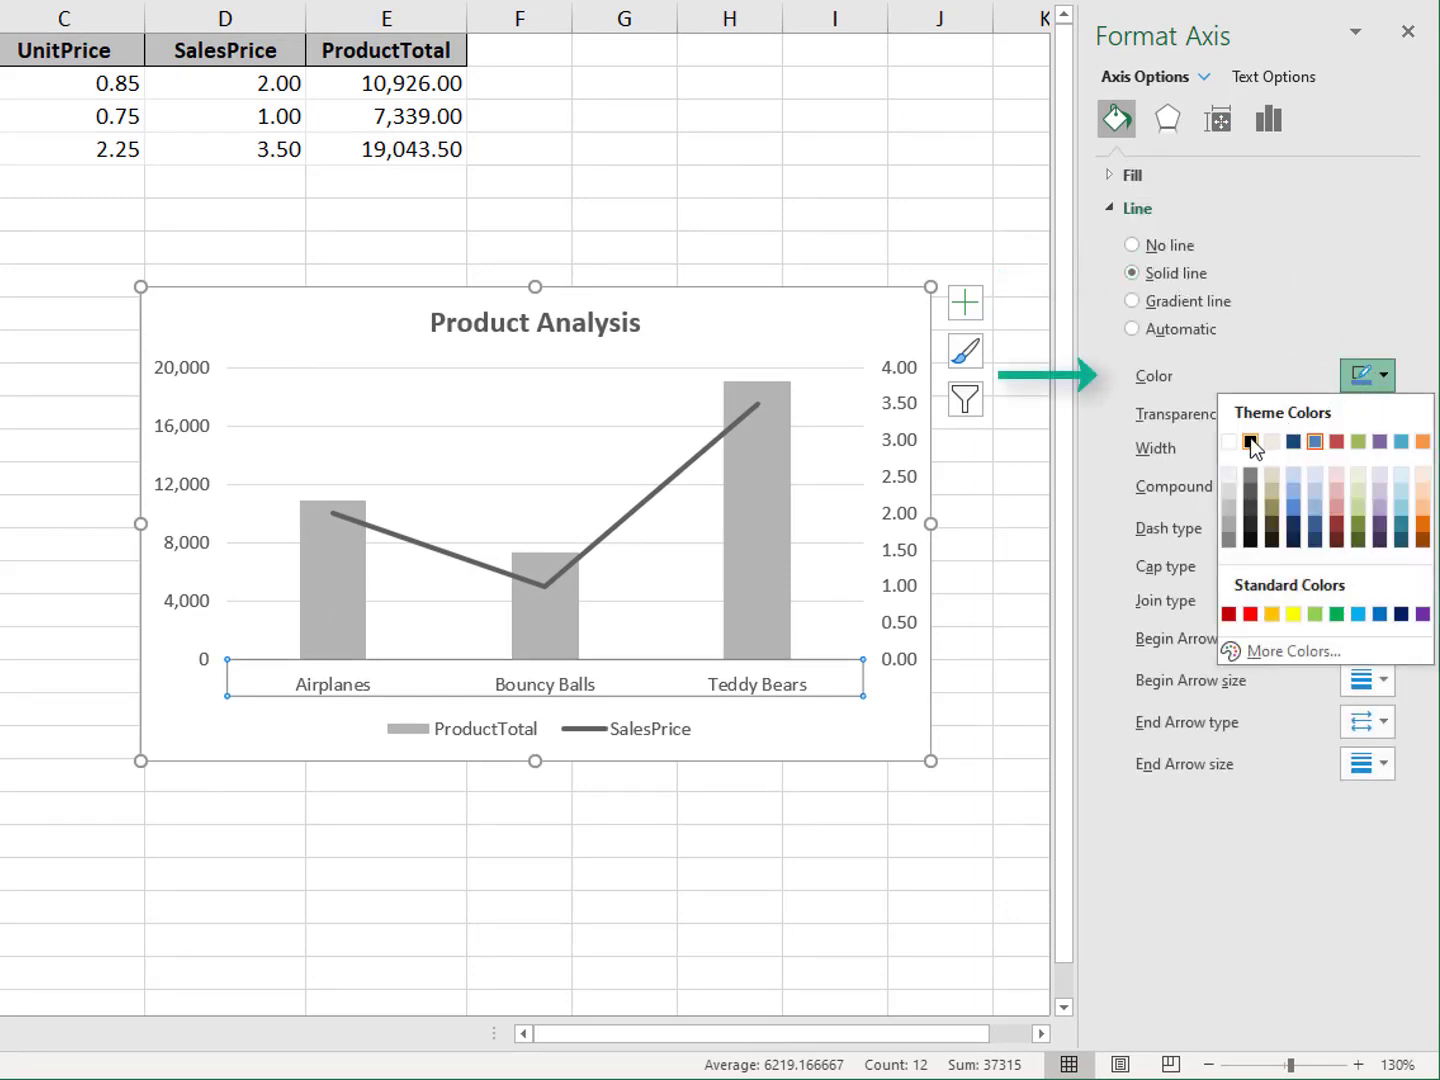
click(1249, 444)
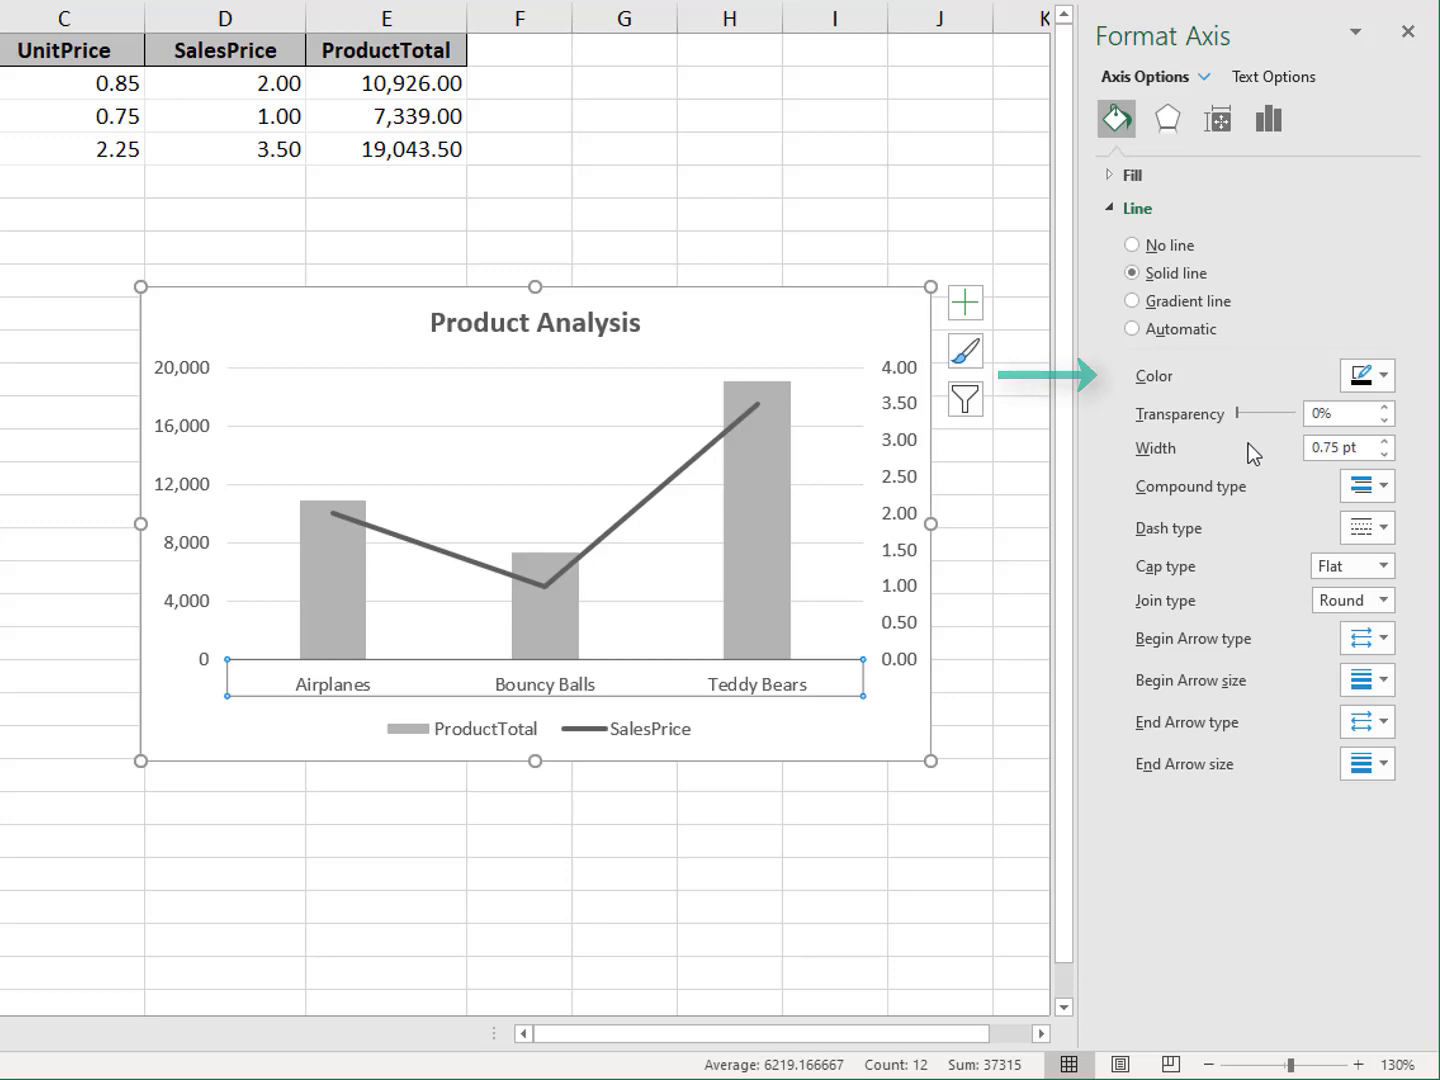
click(807, 331)
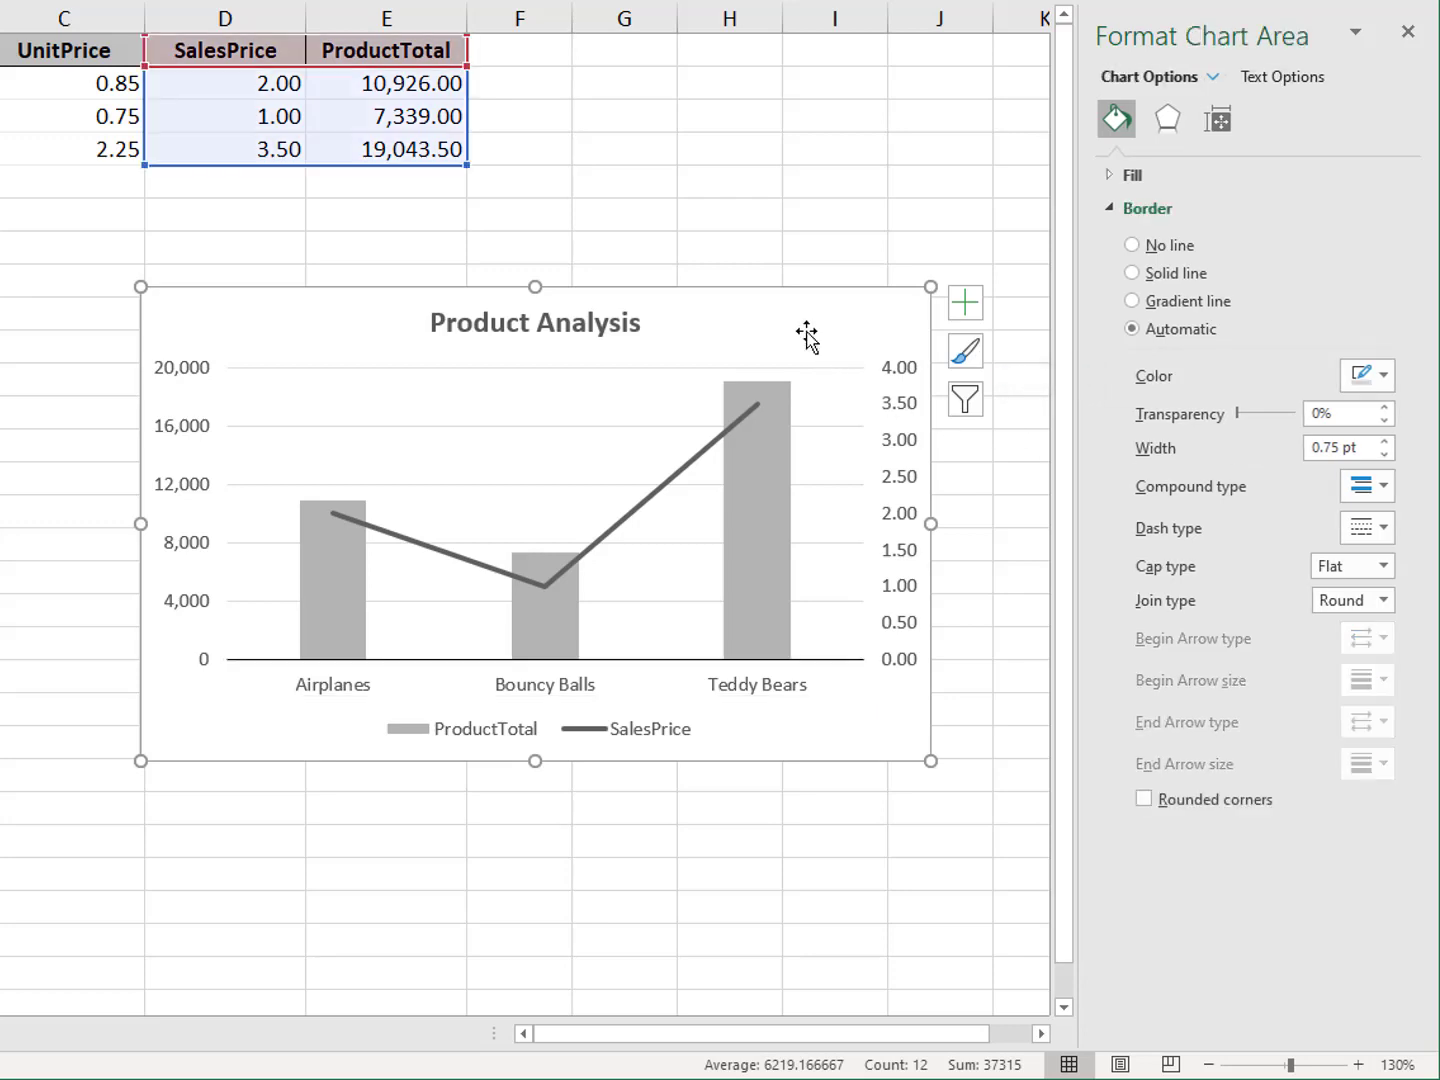
Step: Give both the plot area and the whole chart area a solid black border, and deselect the chart
click(619, 387)
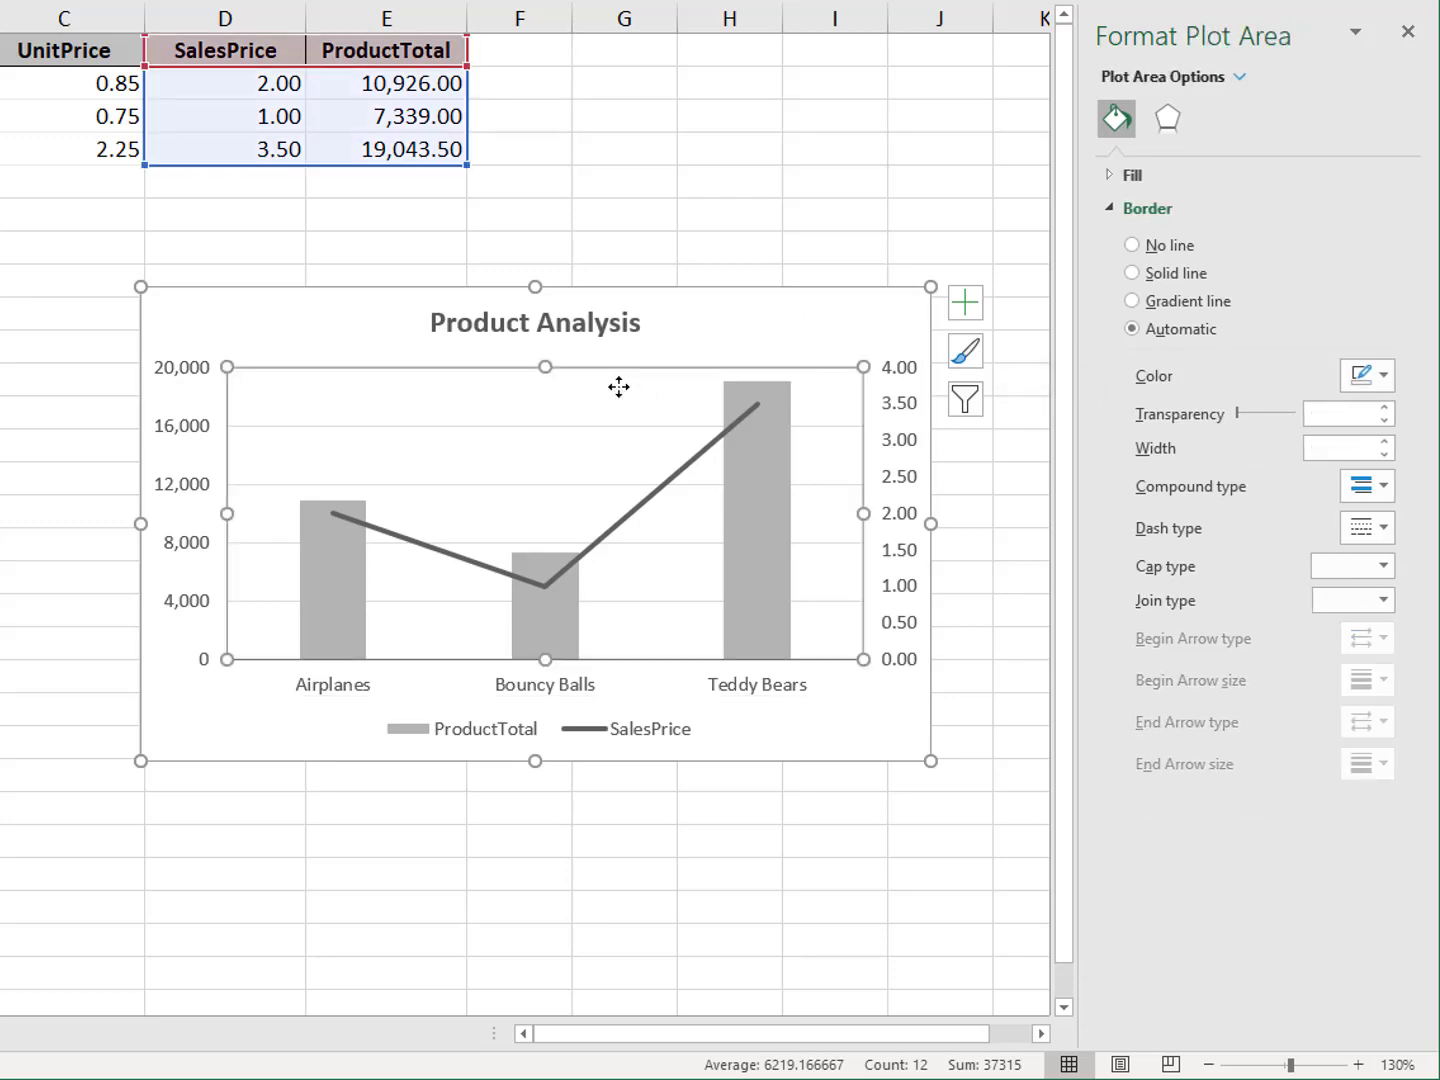
click(1150, 274)
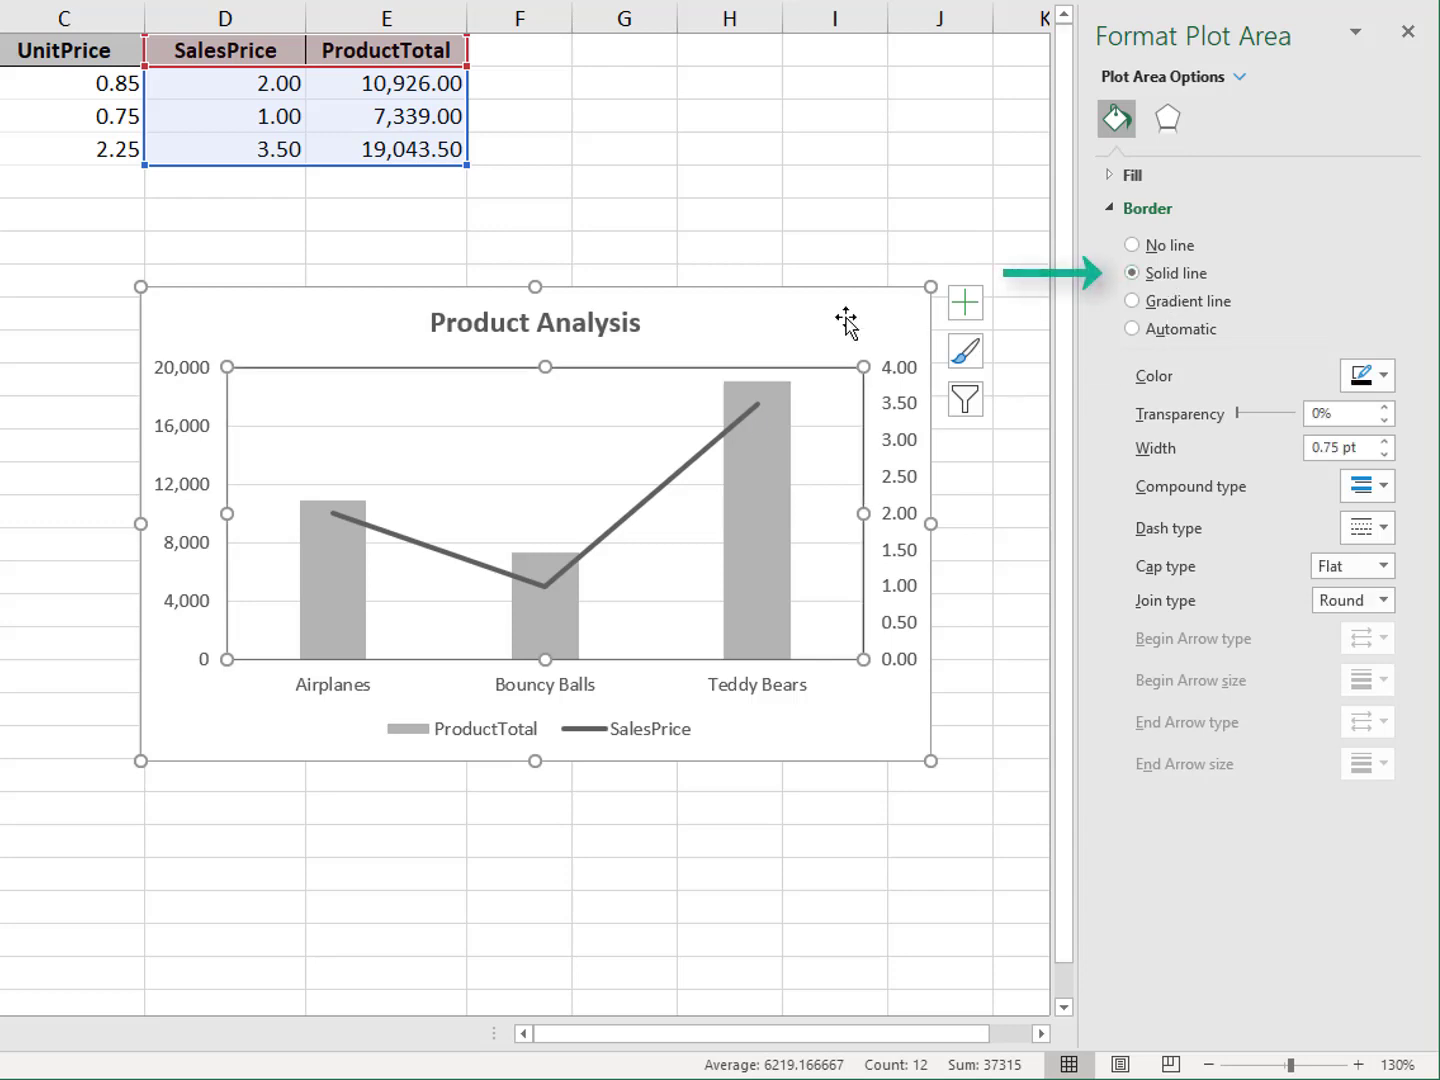
click(762, 322)
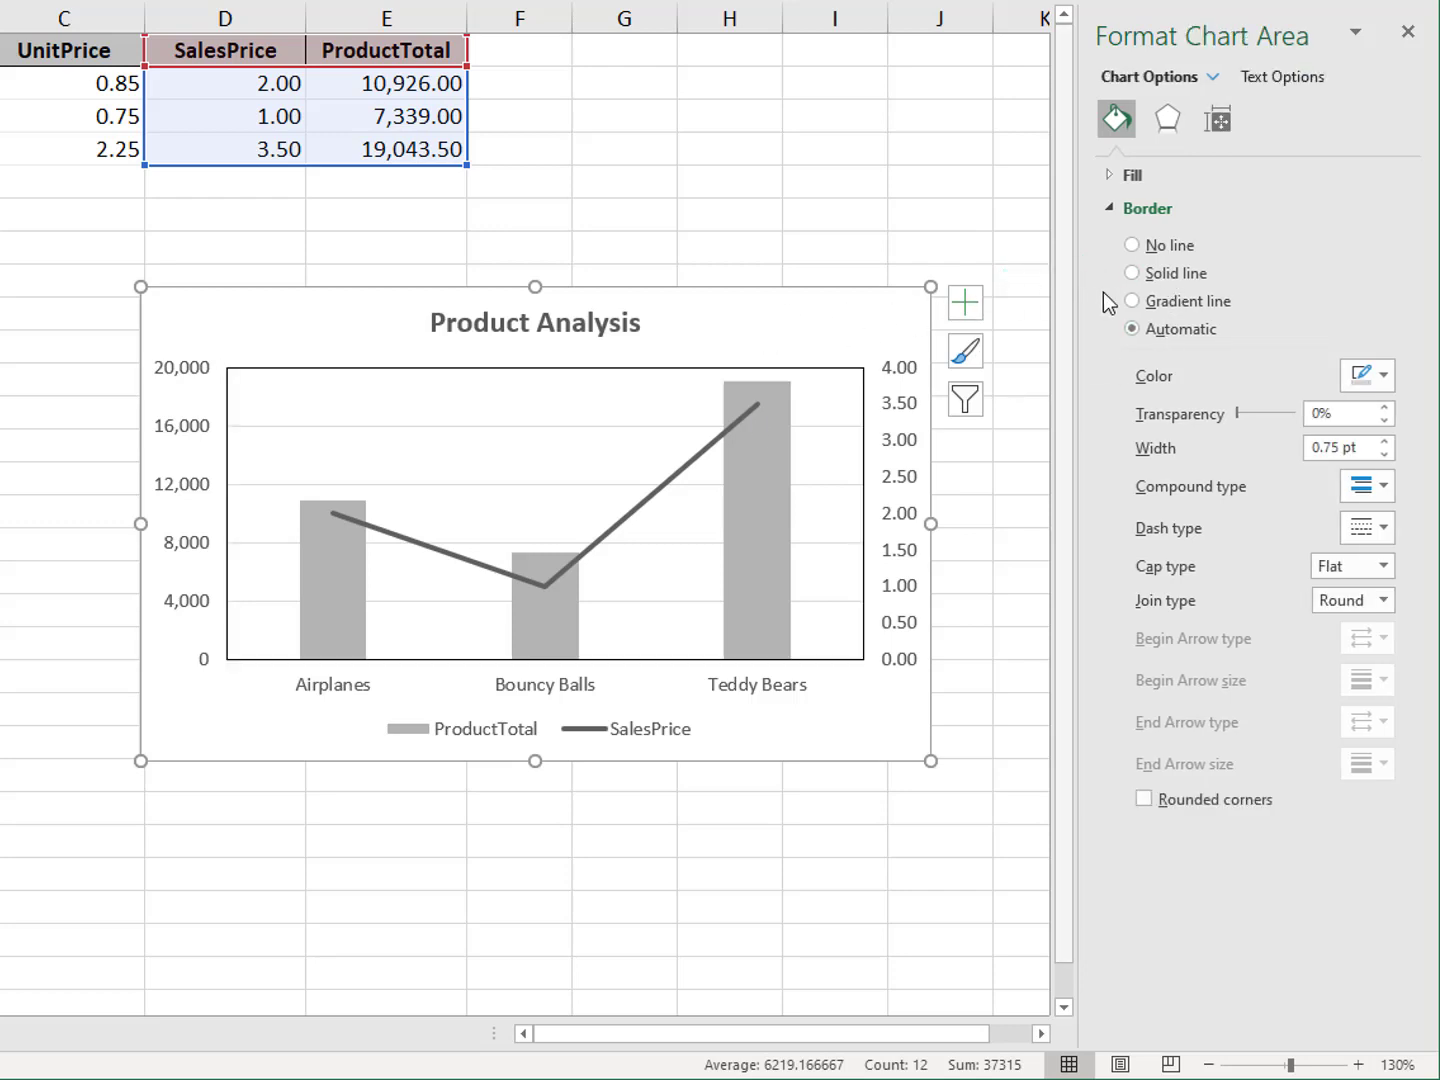
click(1133, 274)
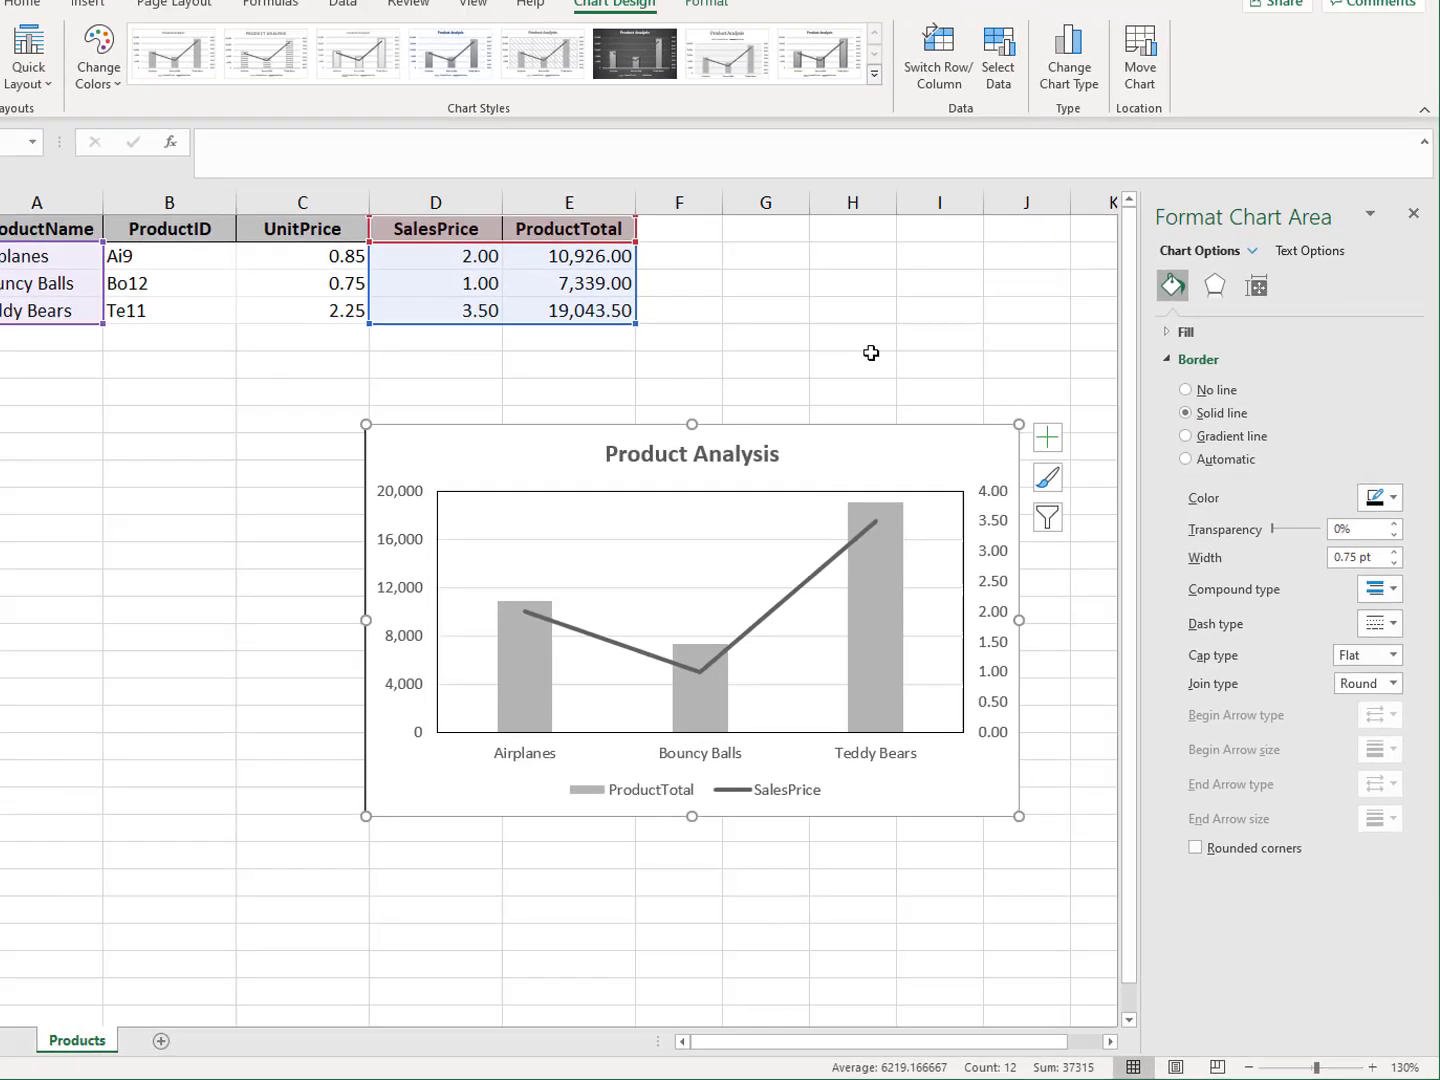
key(Escape)
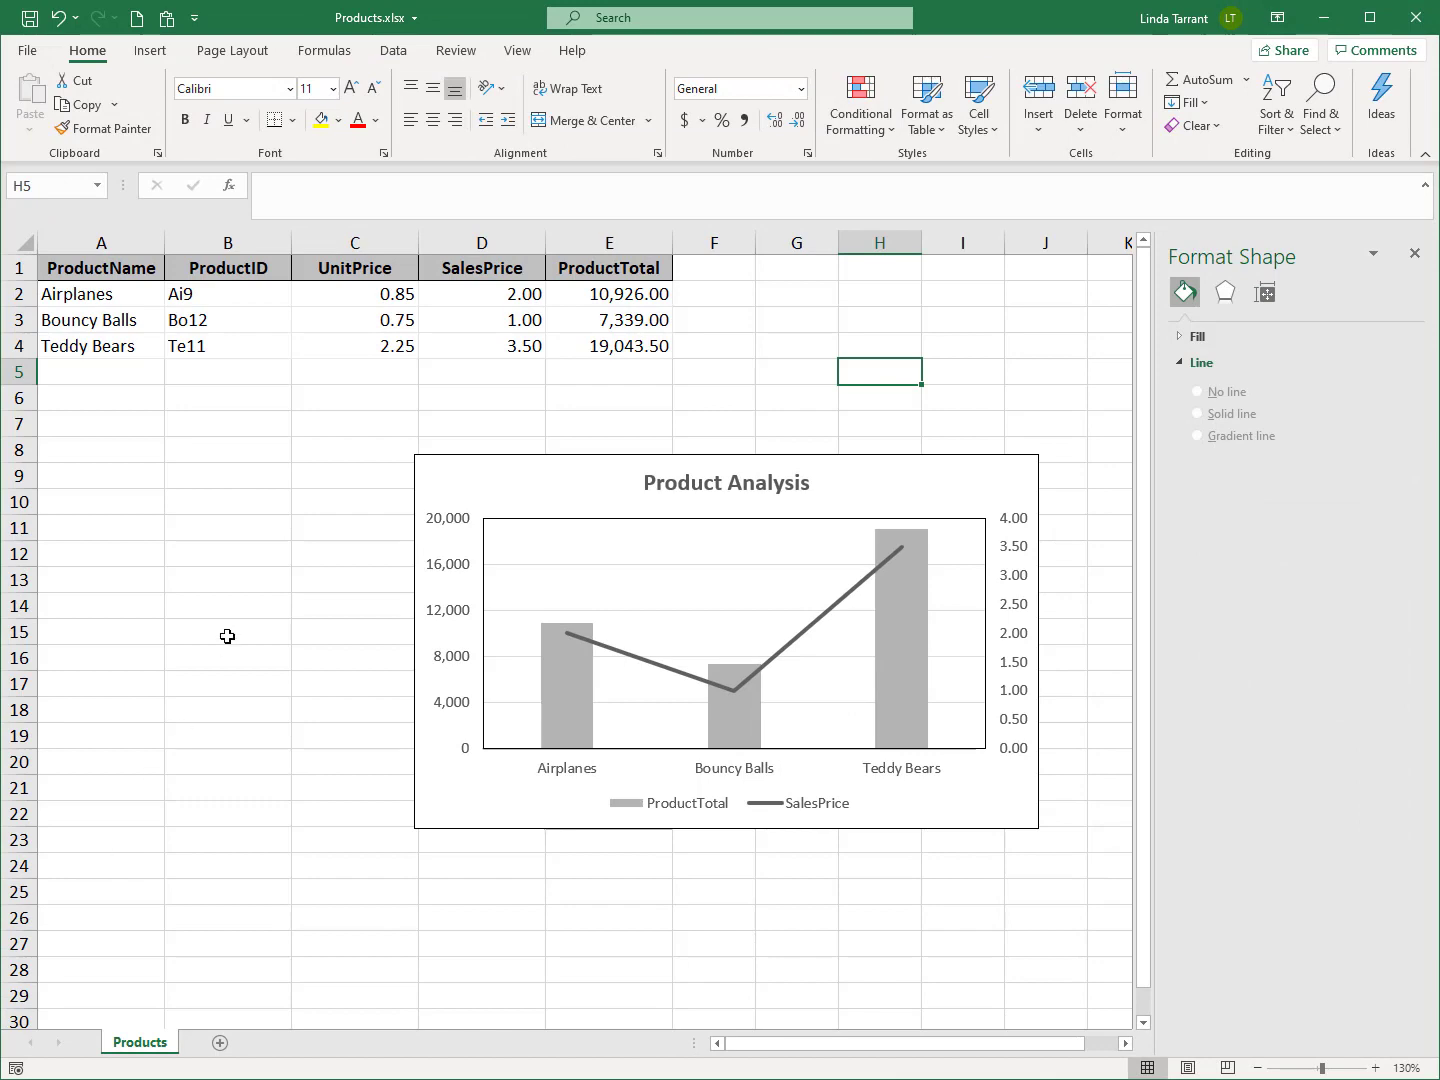
Step: Switch to the Word letter Session3-Printout 2.docx and enter (99999)-Session3-2 in its header after a right alignment tab relative to the margin
key(alt+Tab)
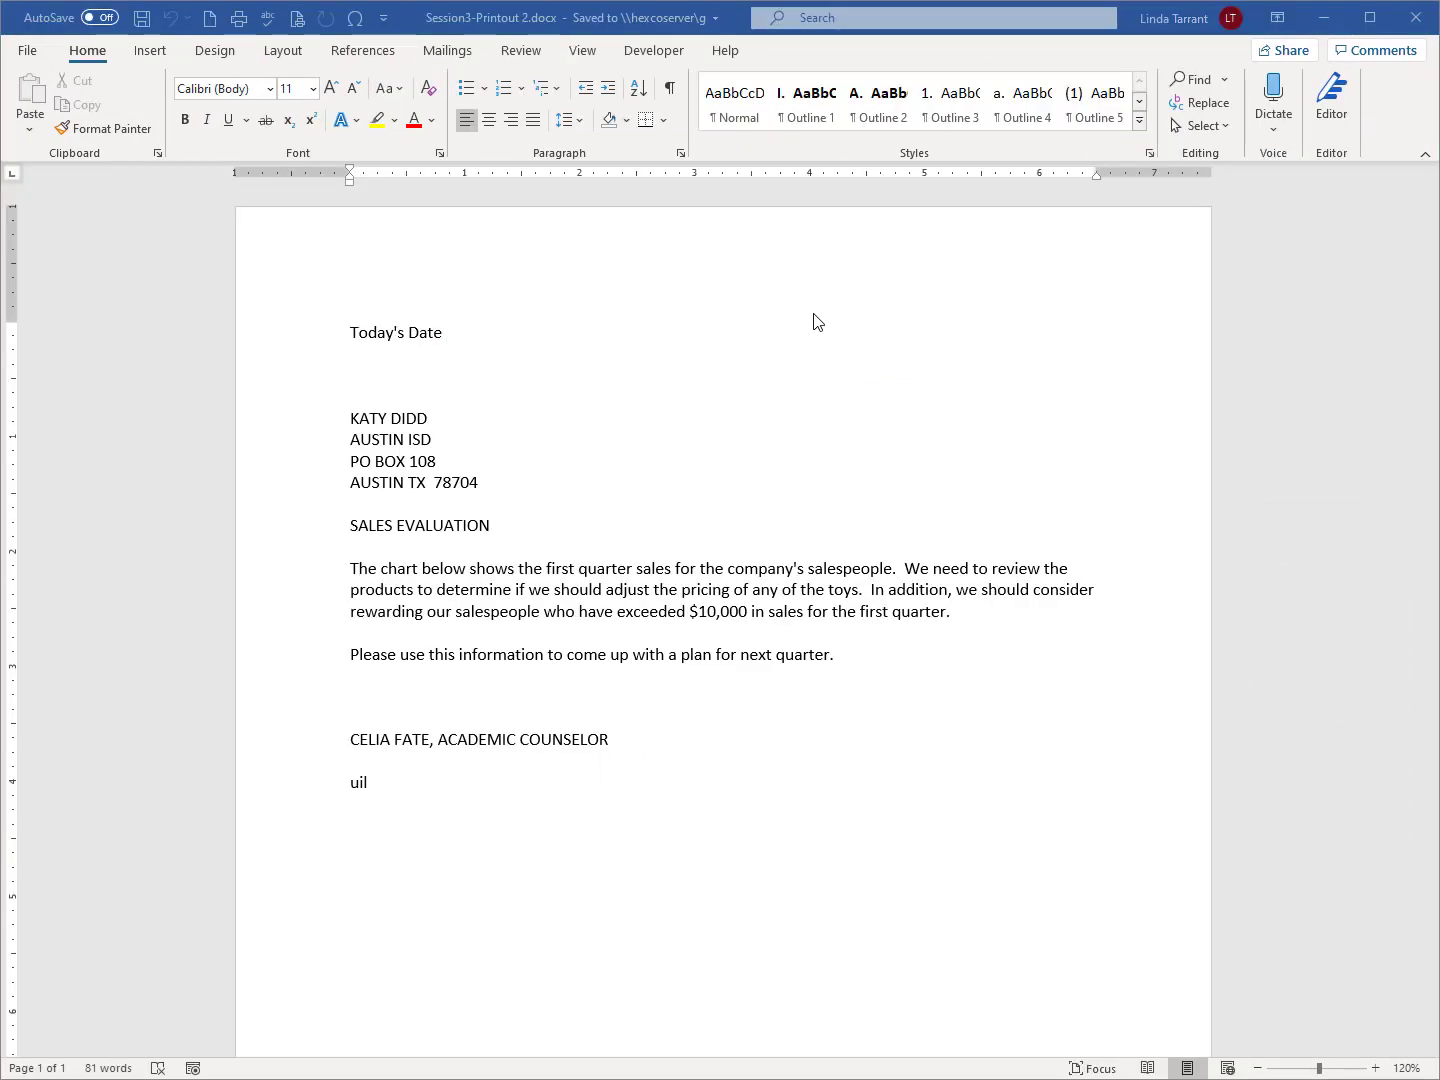
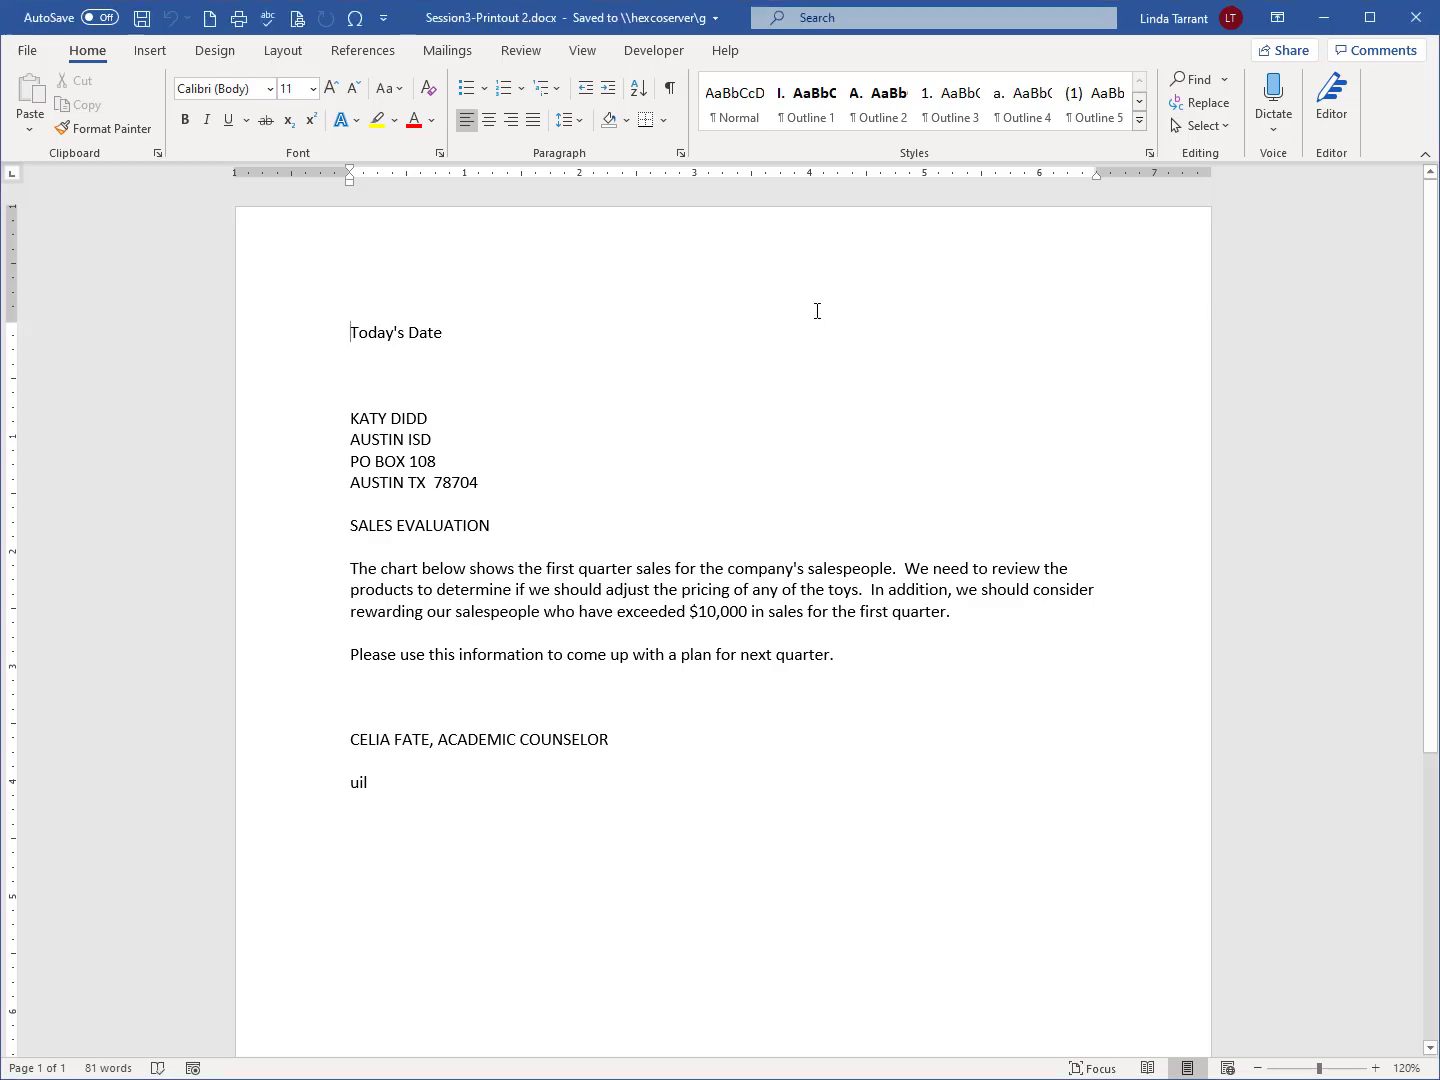
double_click(877, 271)
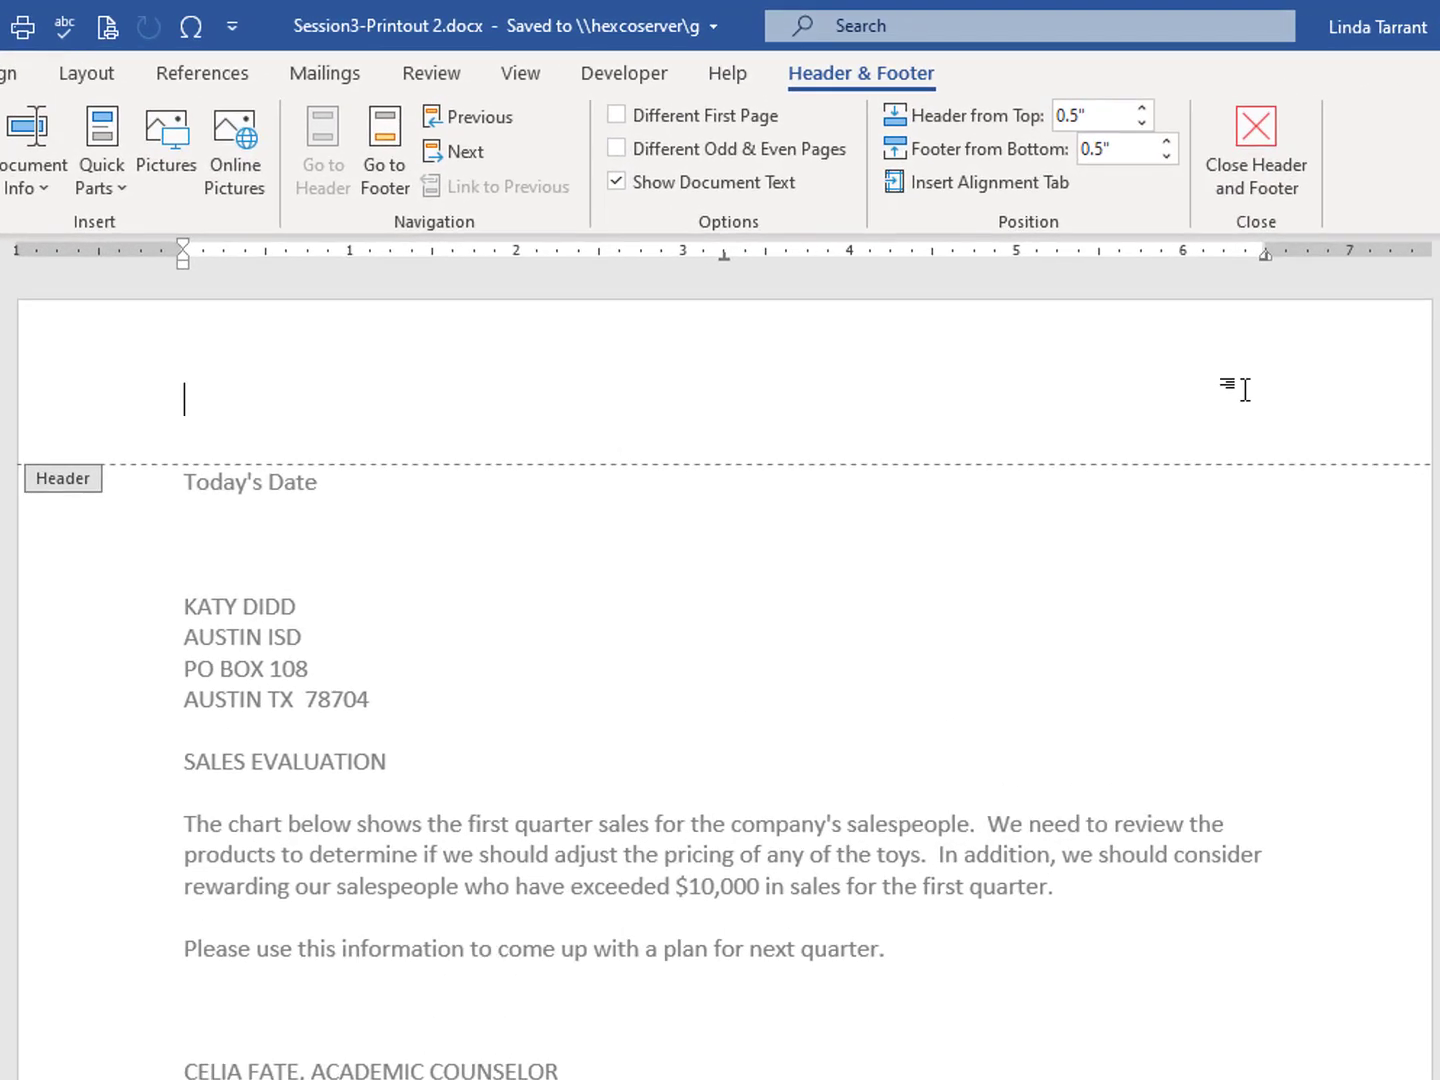
double_click(1069, 273)
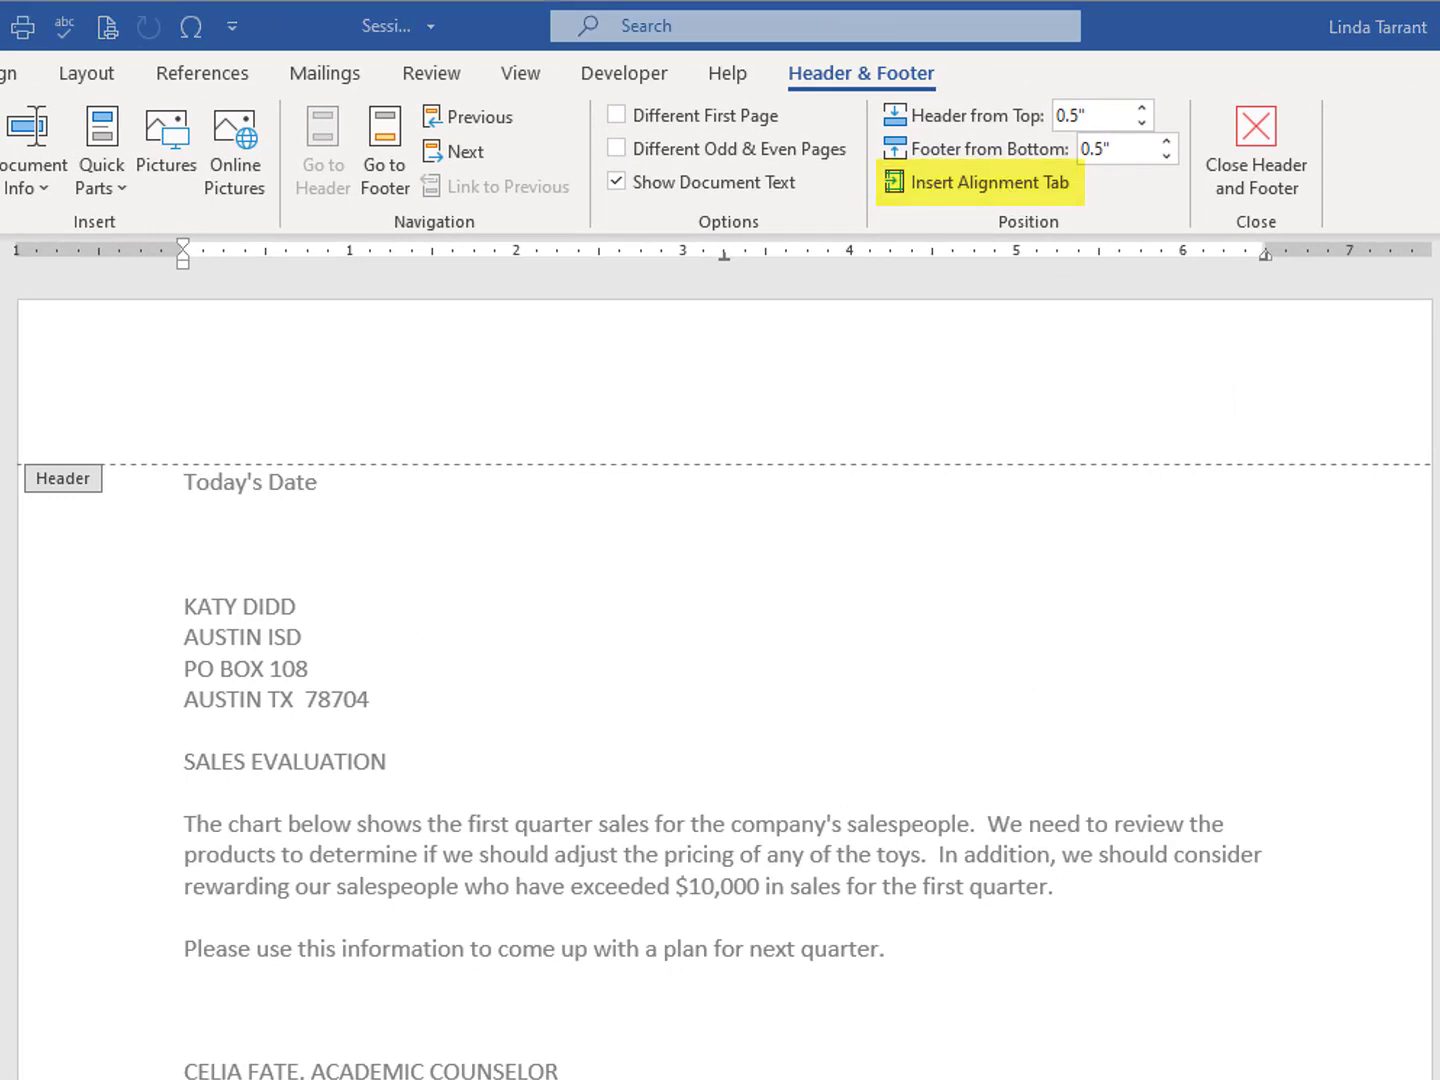
click(890, 451)
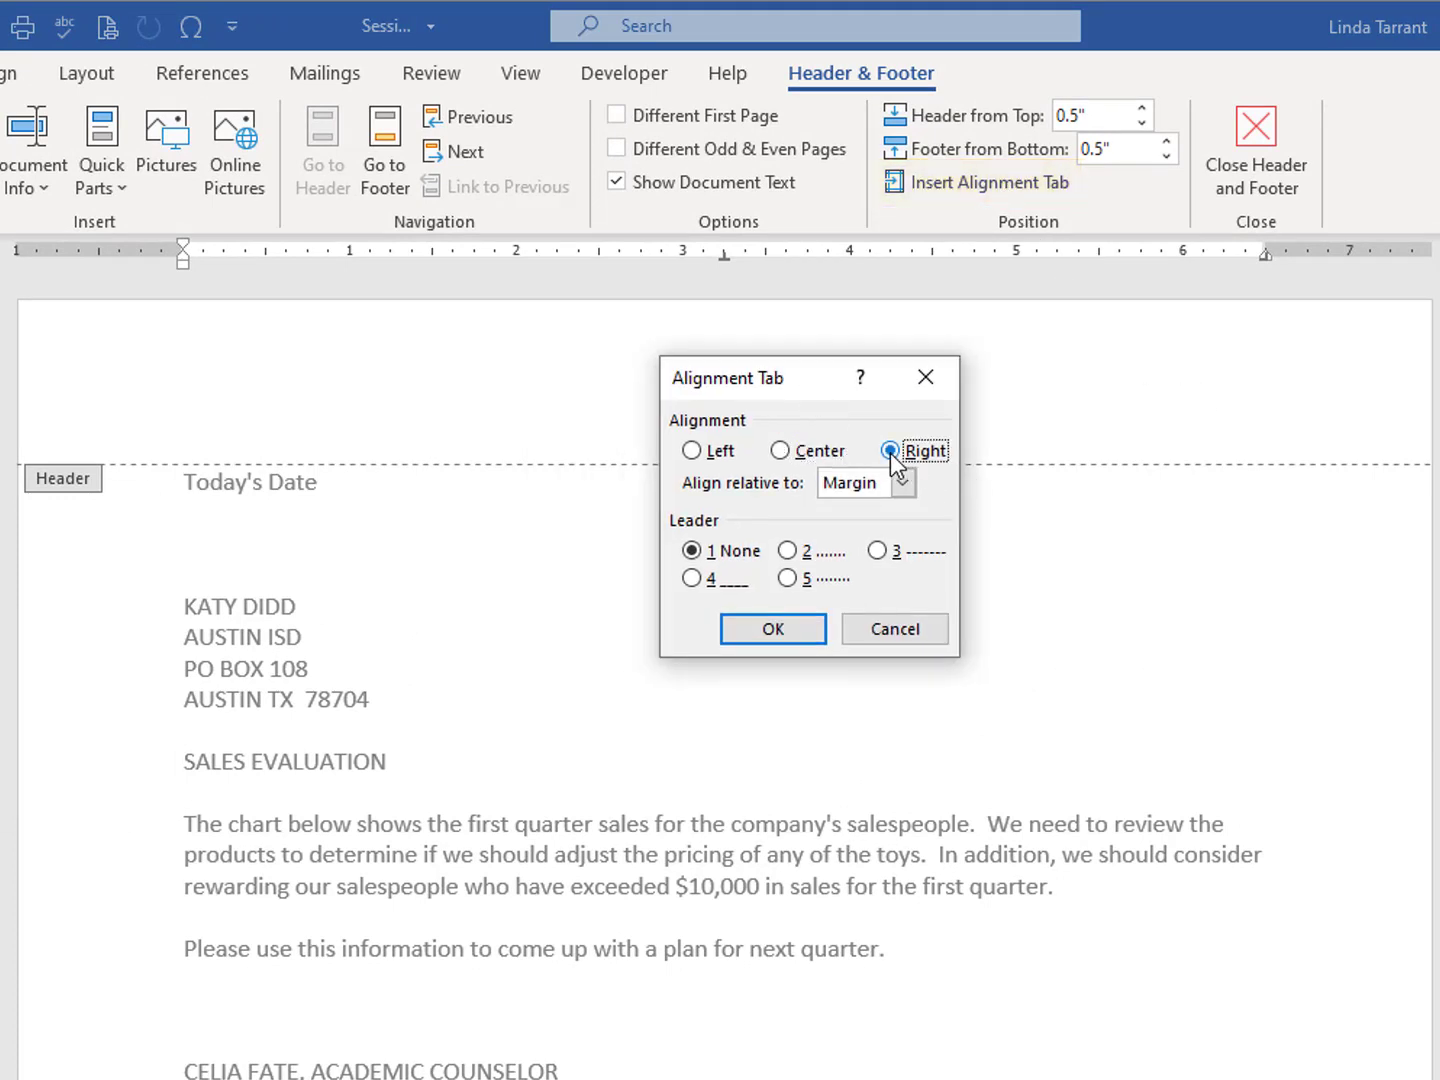
click(788, 638)
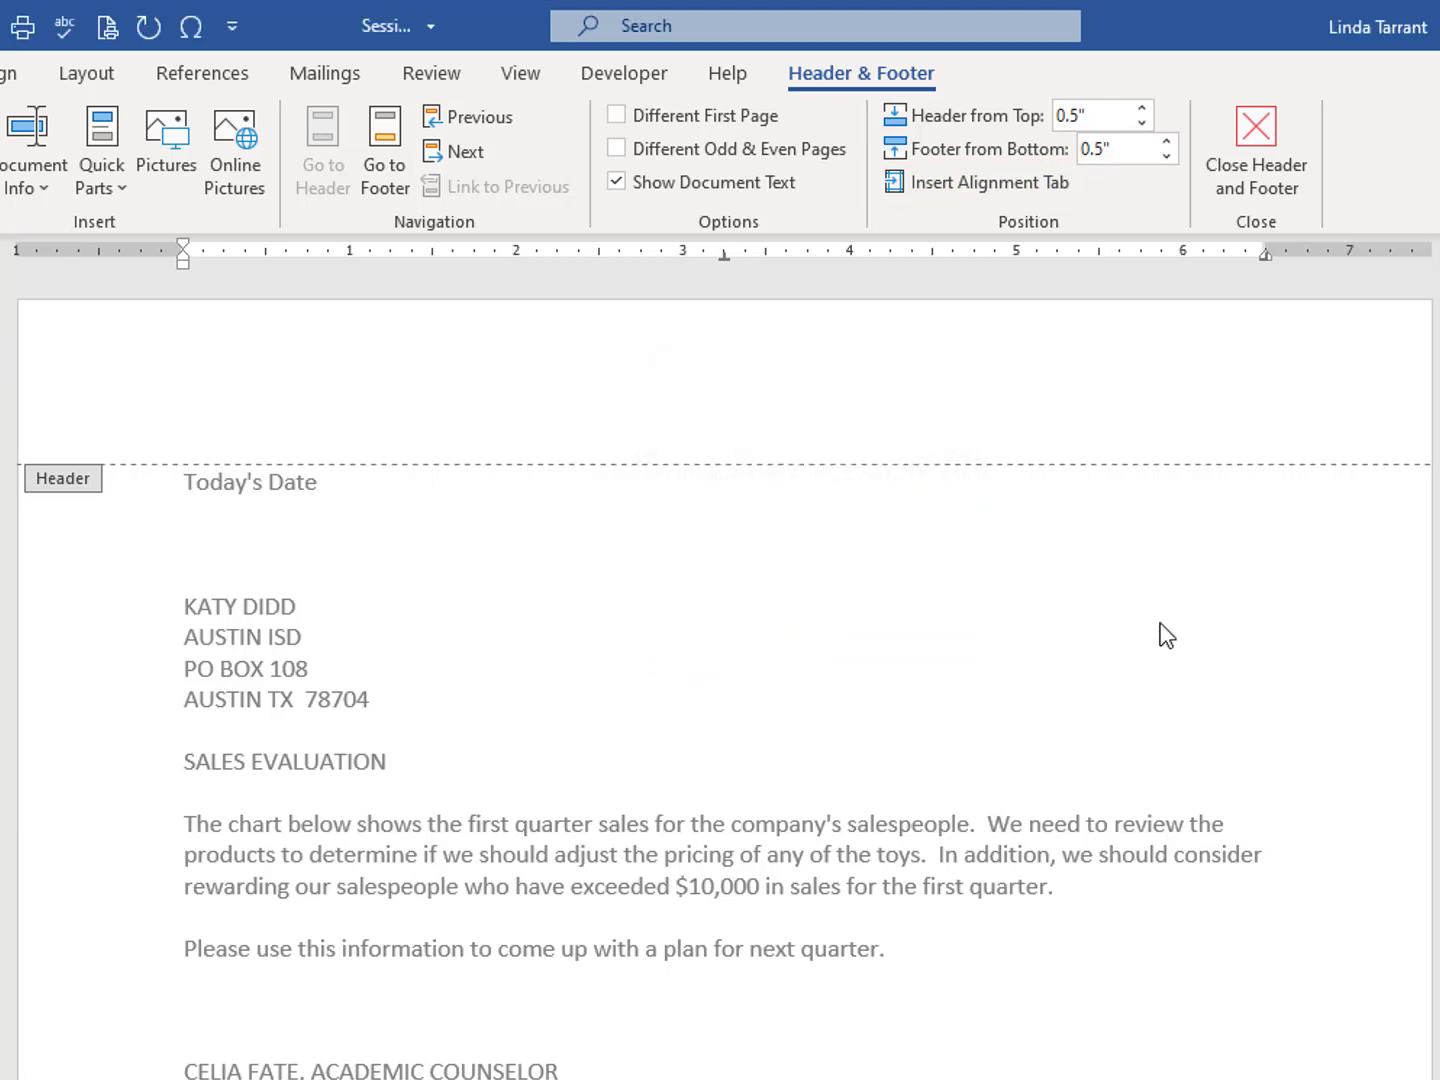
text((99999)-)
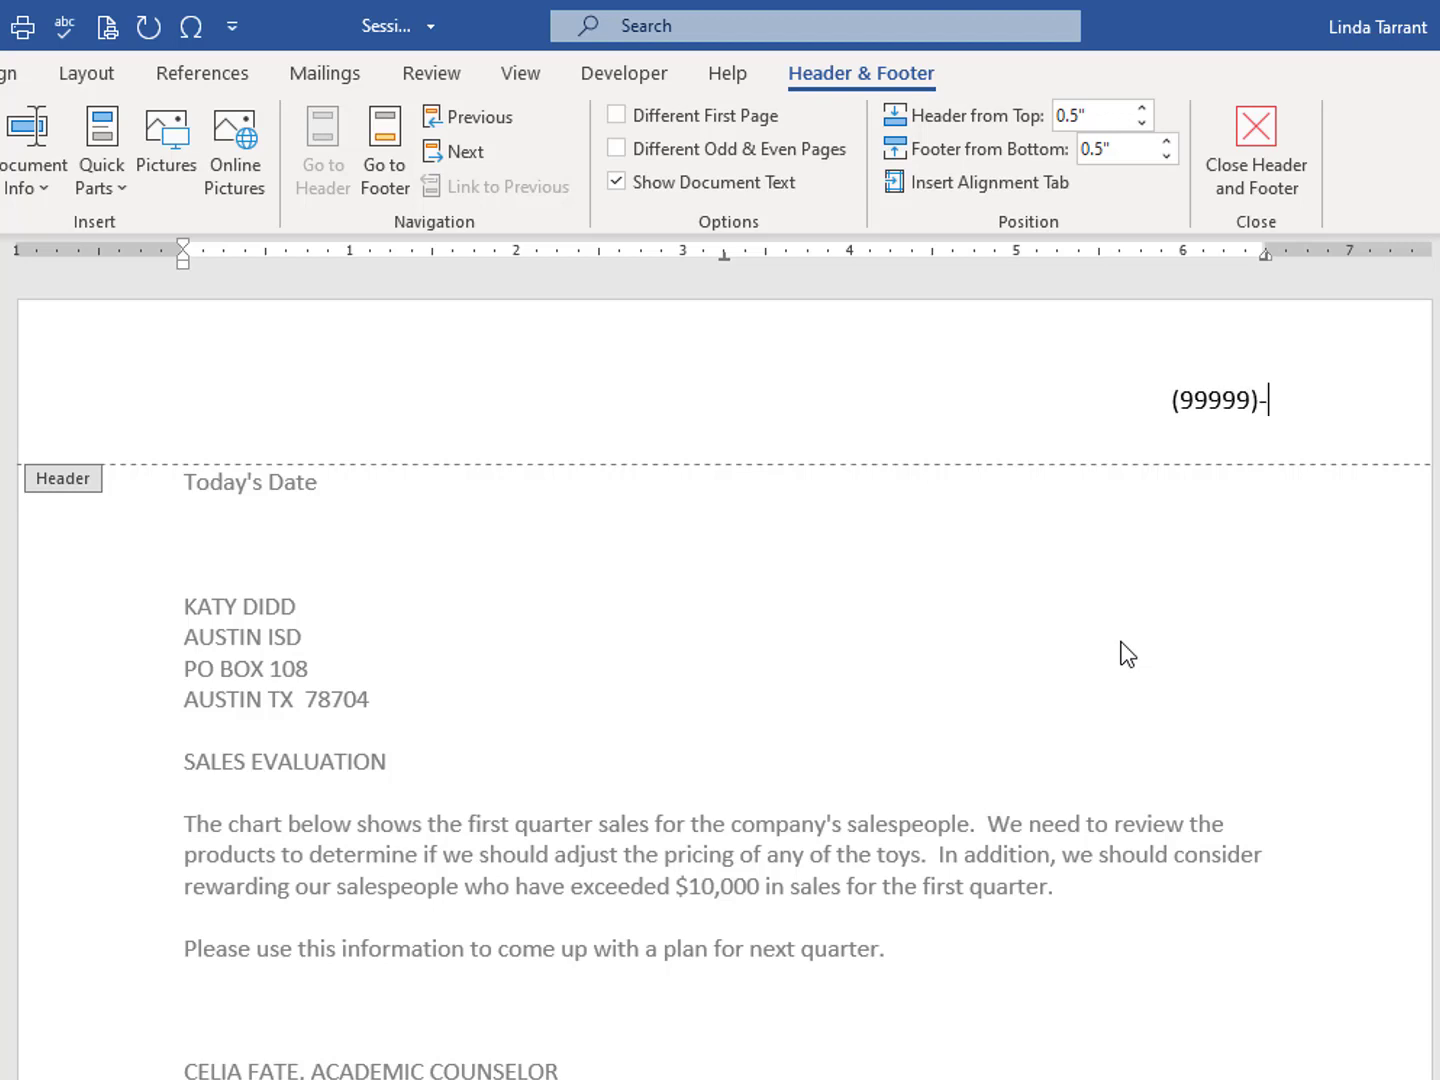
text(Session)
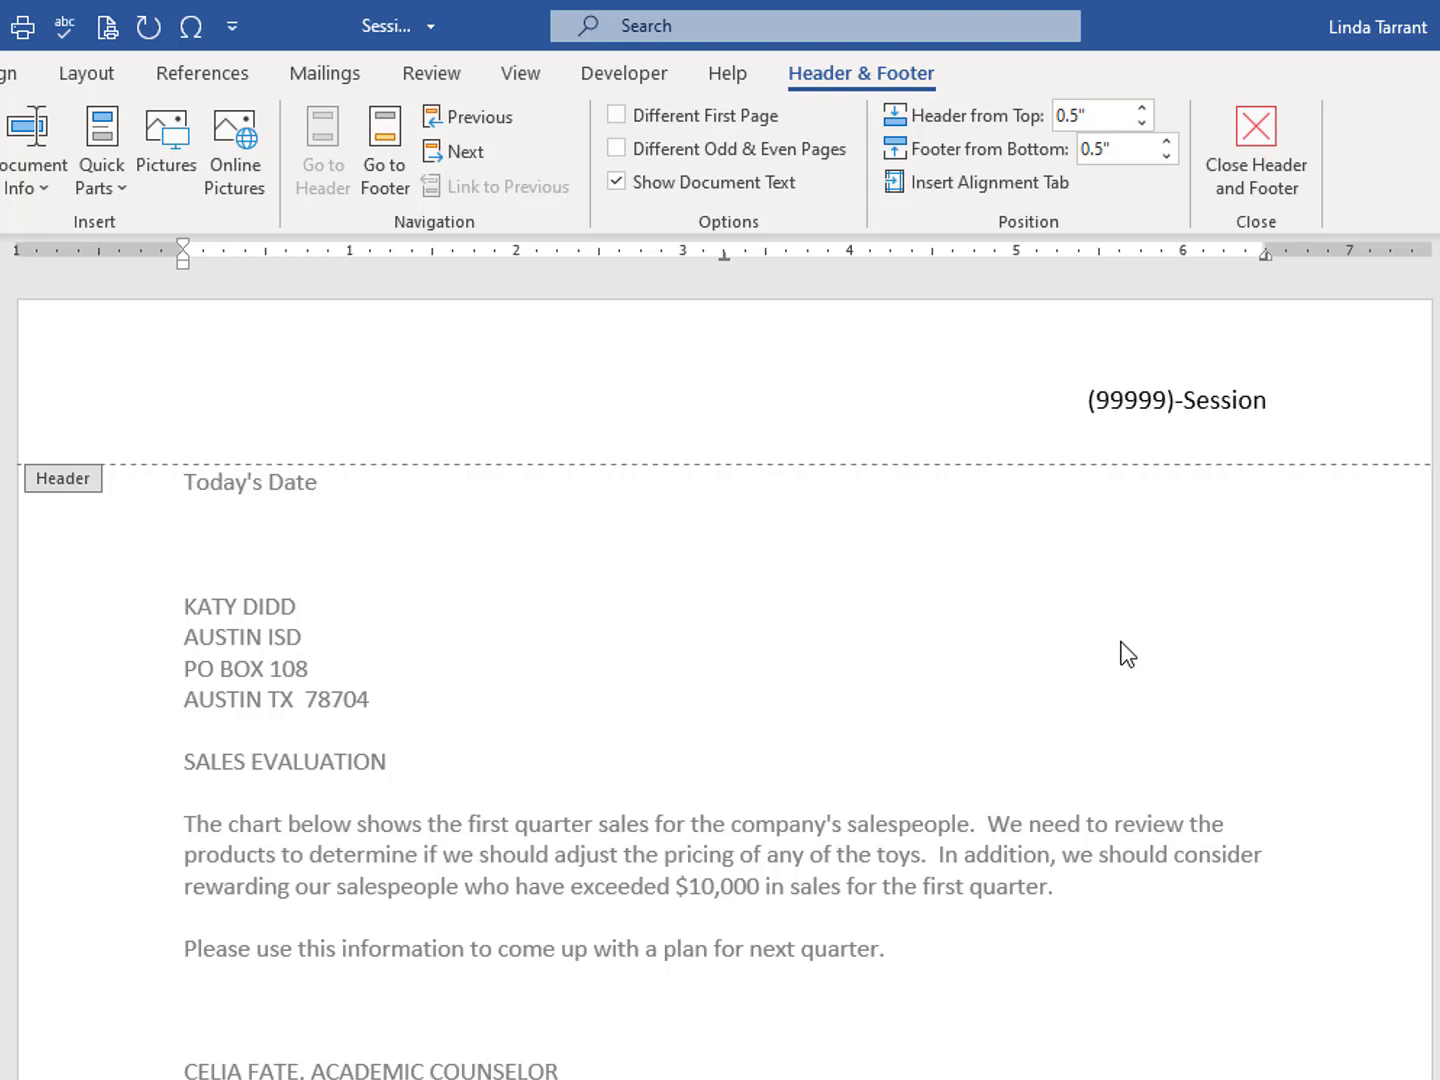
text(3-2)
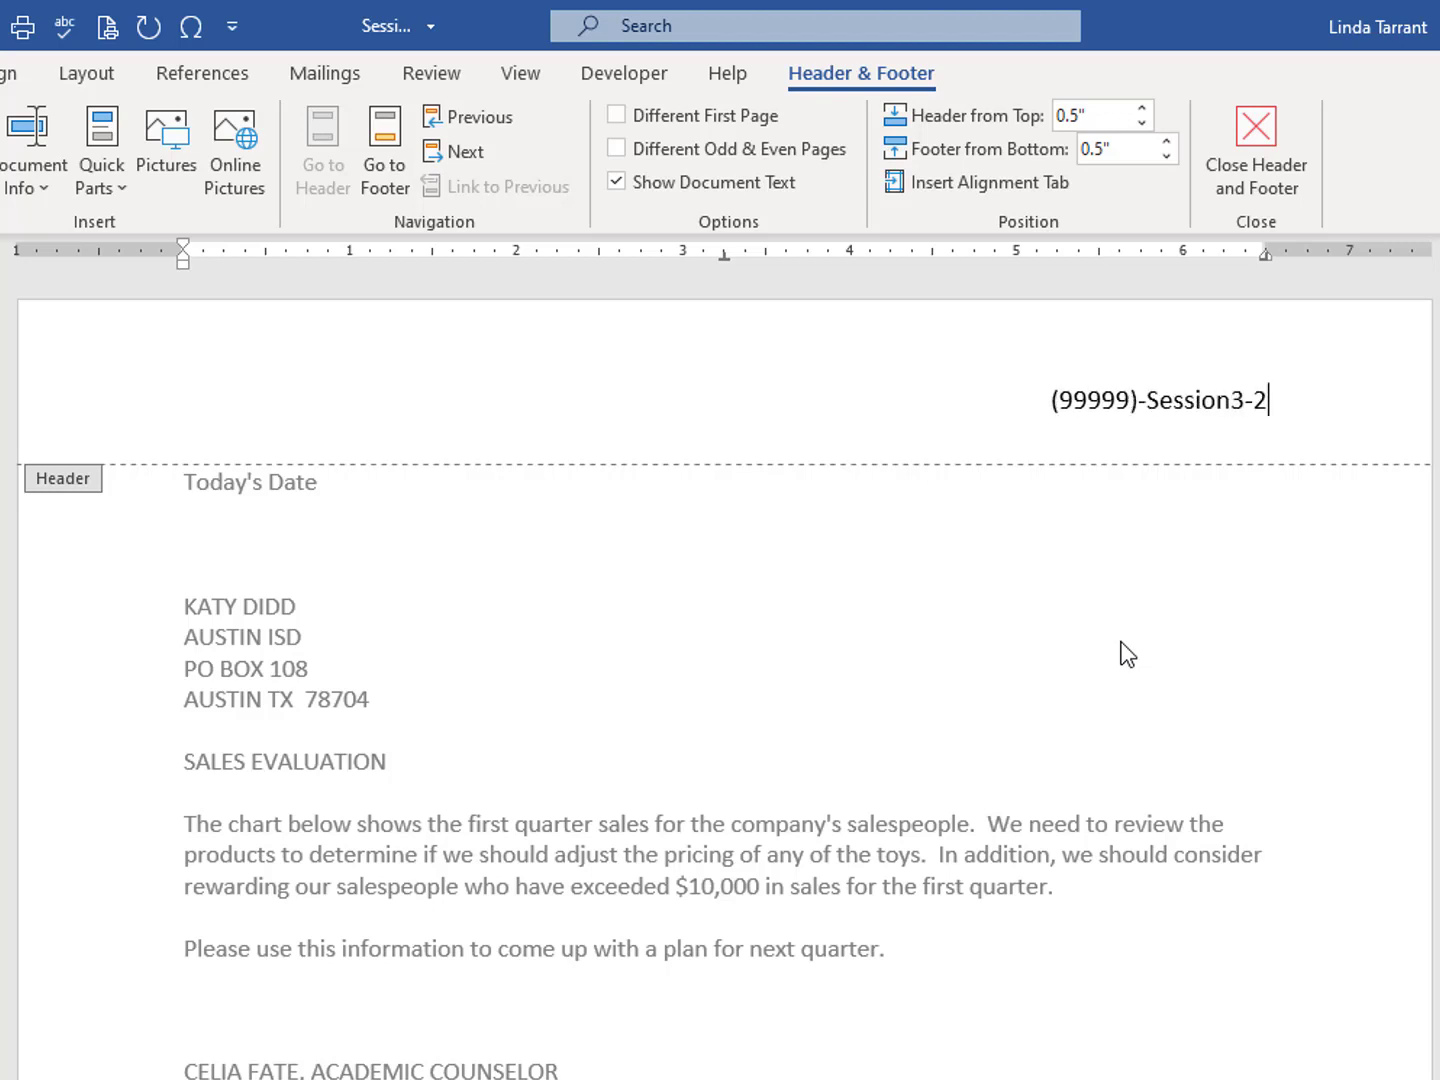
Step: Set the header's distance from the top of the page to 1" and return to the letter body
click(1142, 110)
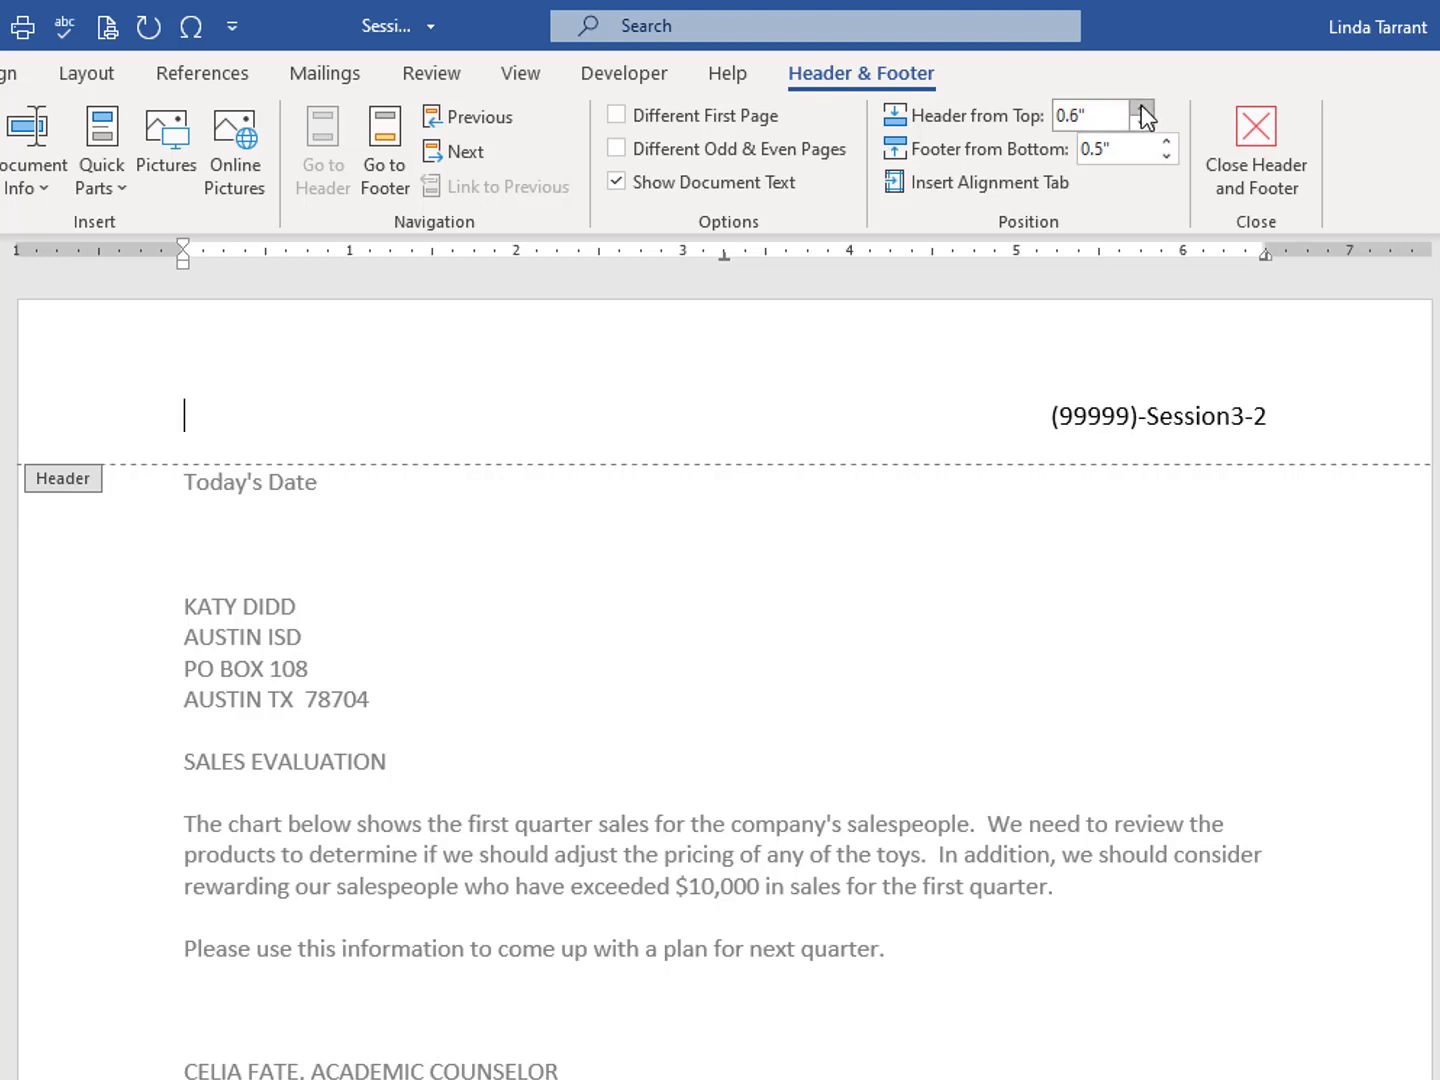
click(1142, 110)
click(1142, 111)
click(1142, 110)
click(1142, 110)
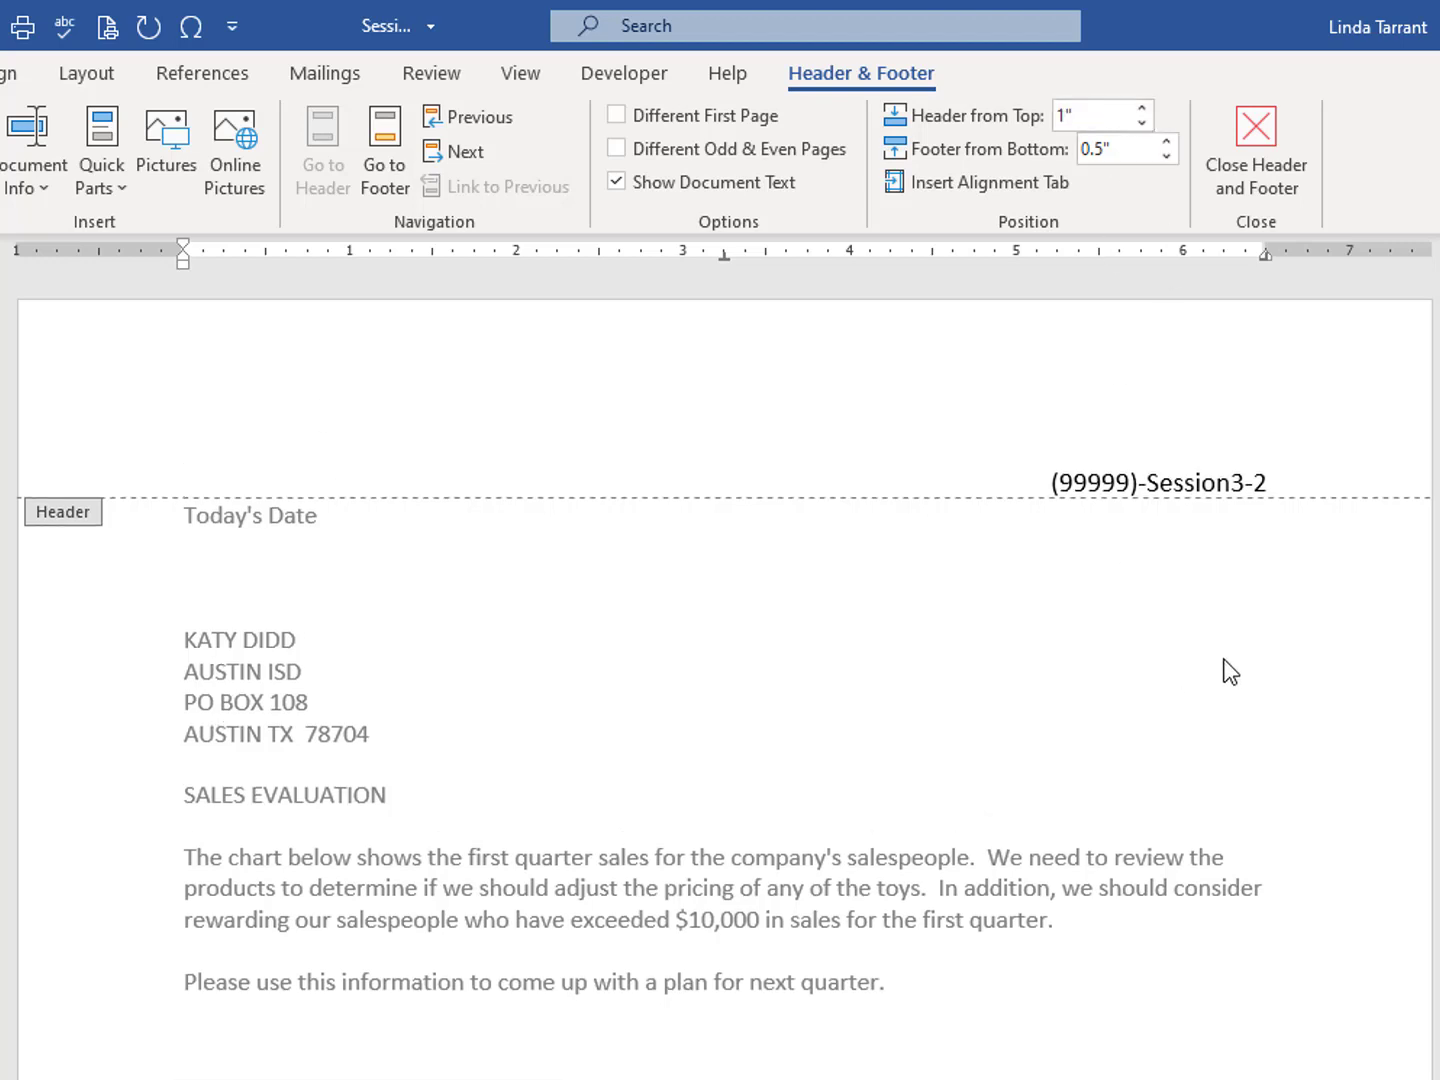
click(1254, 154)
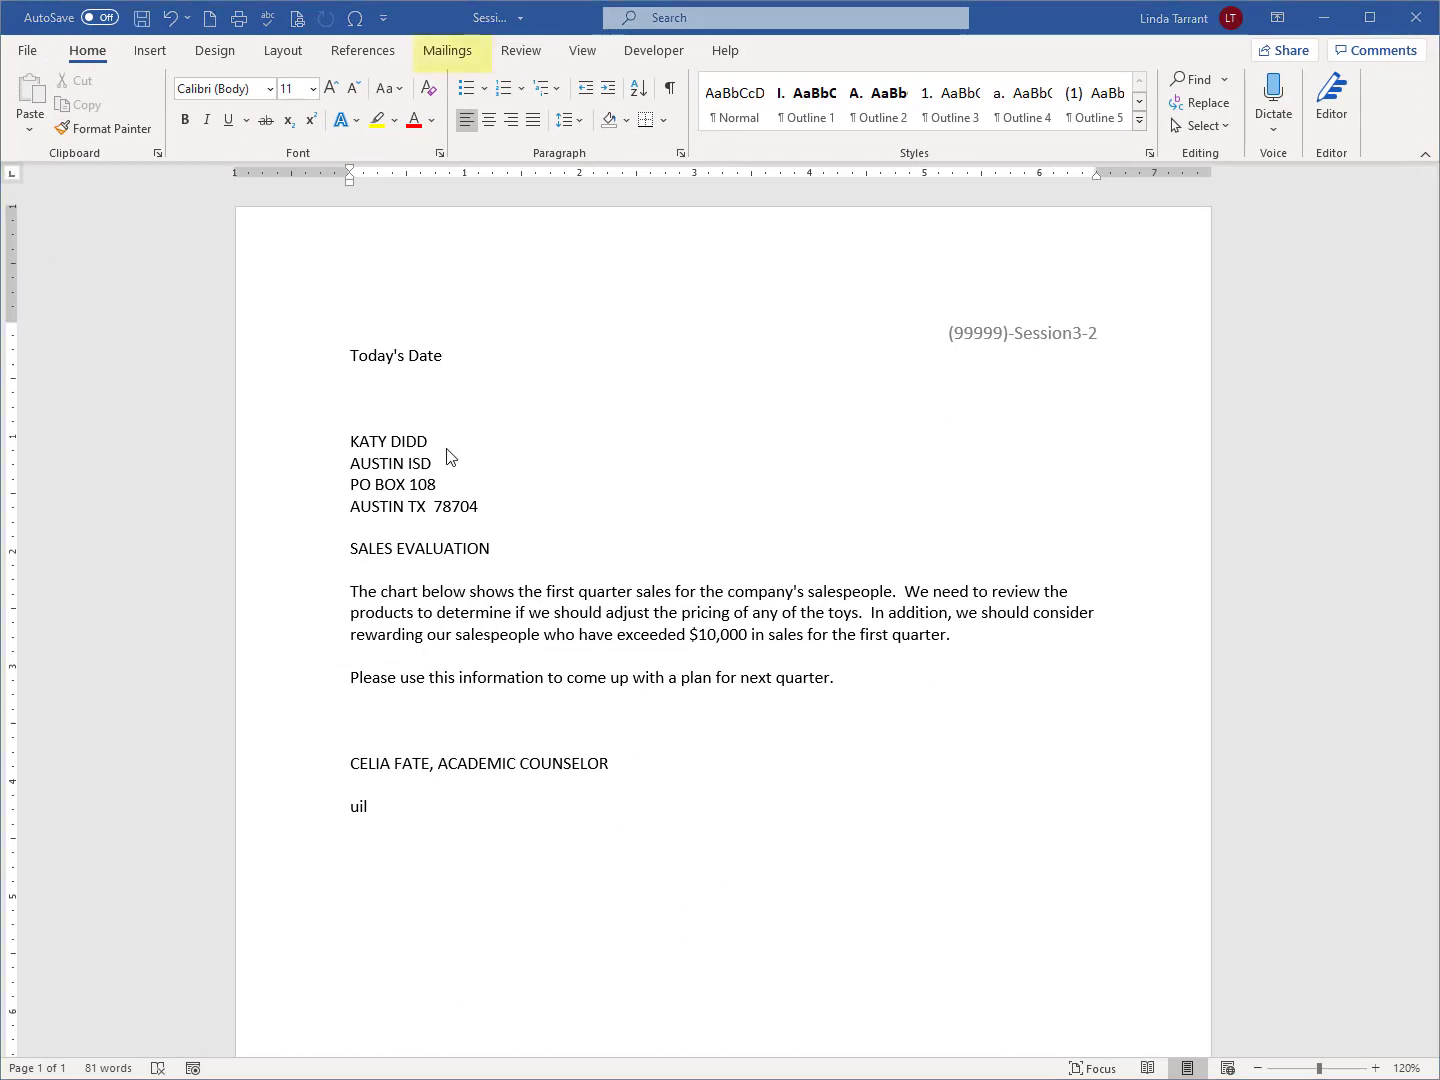
Step: Attach the existing SalesPeople table from Session3.accdb as the letter's mail merge recipient list
click(457, 66)
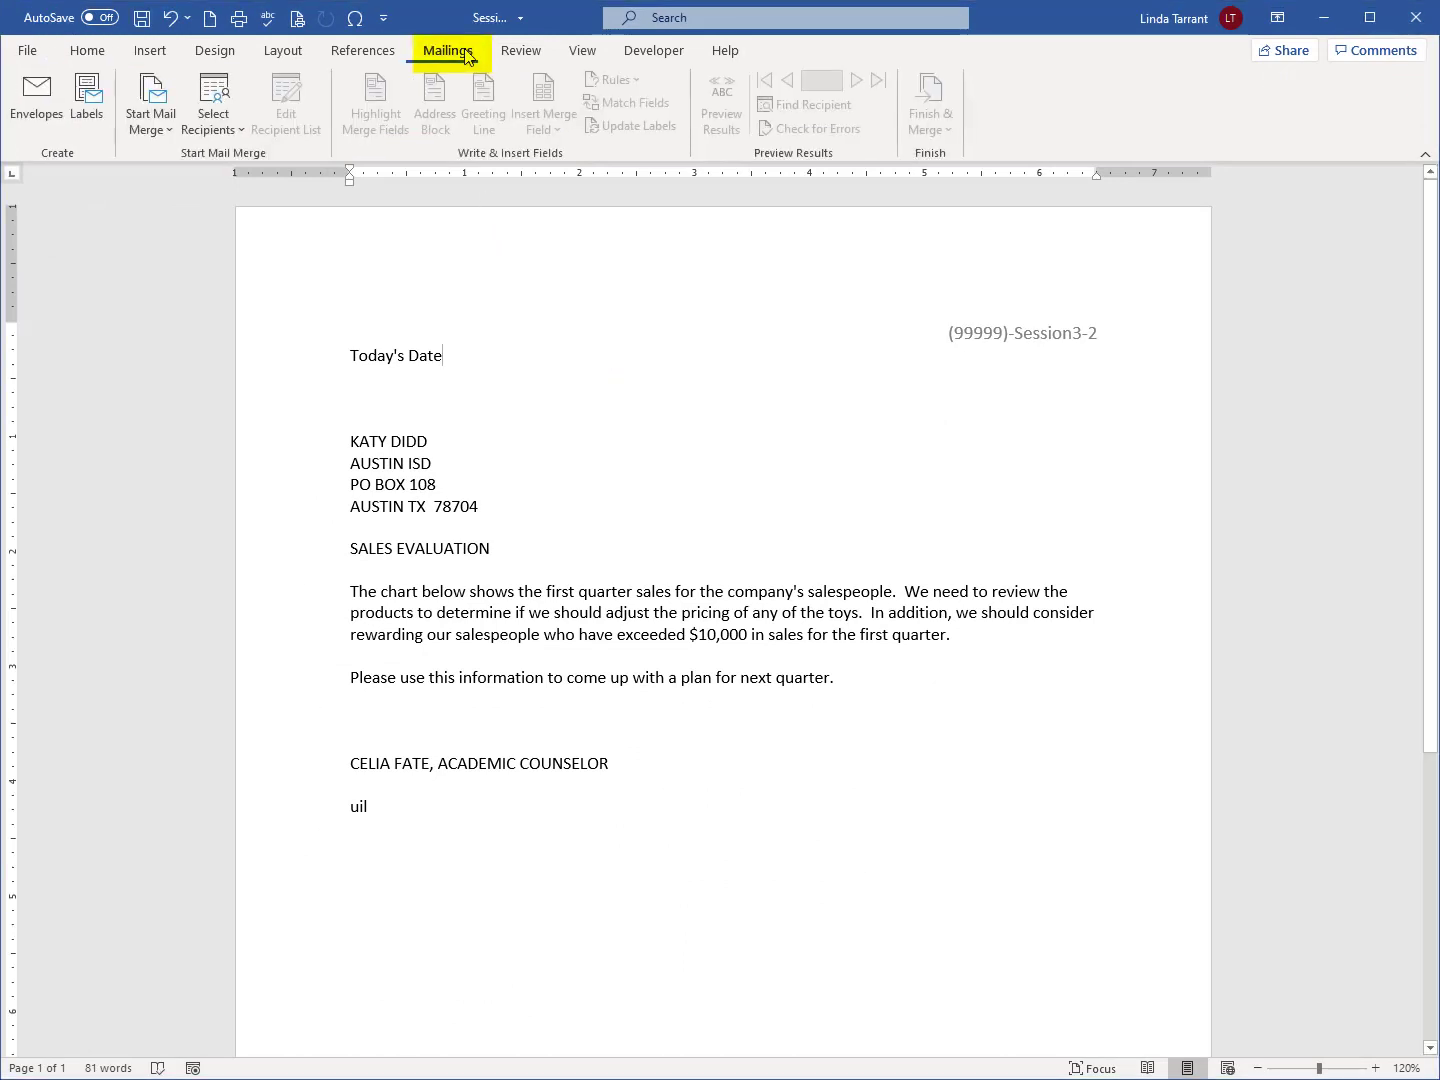
click(211, 135)
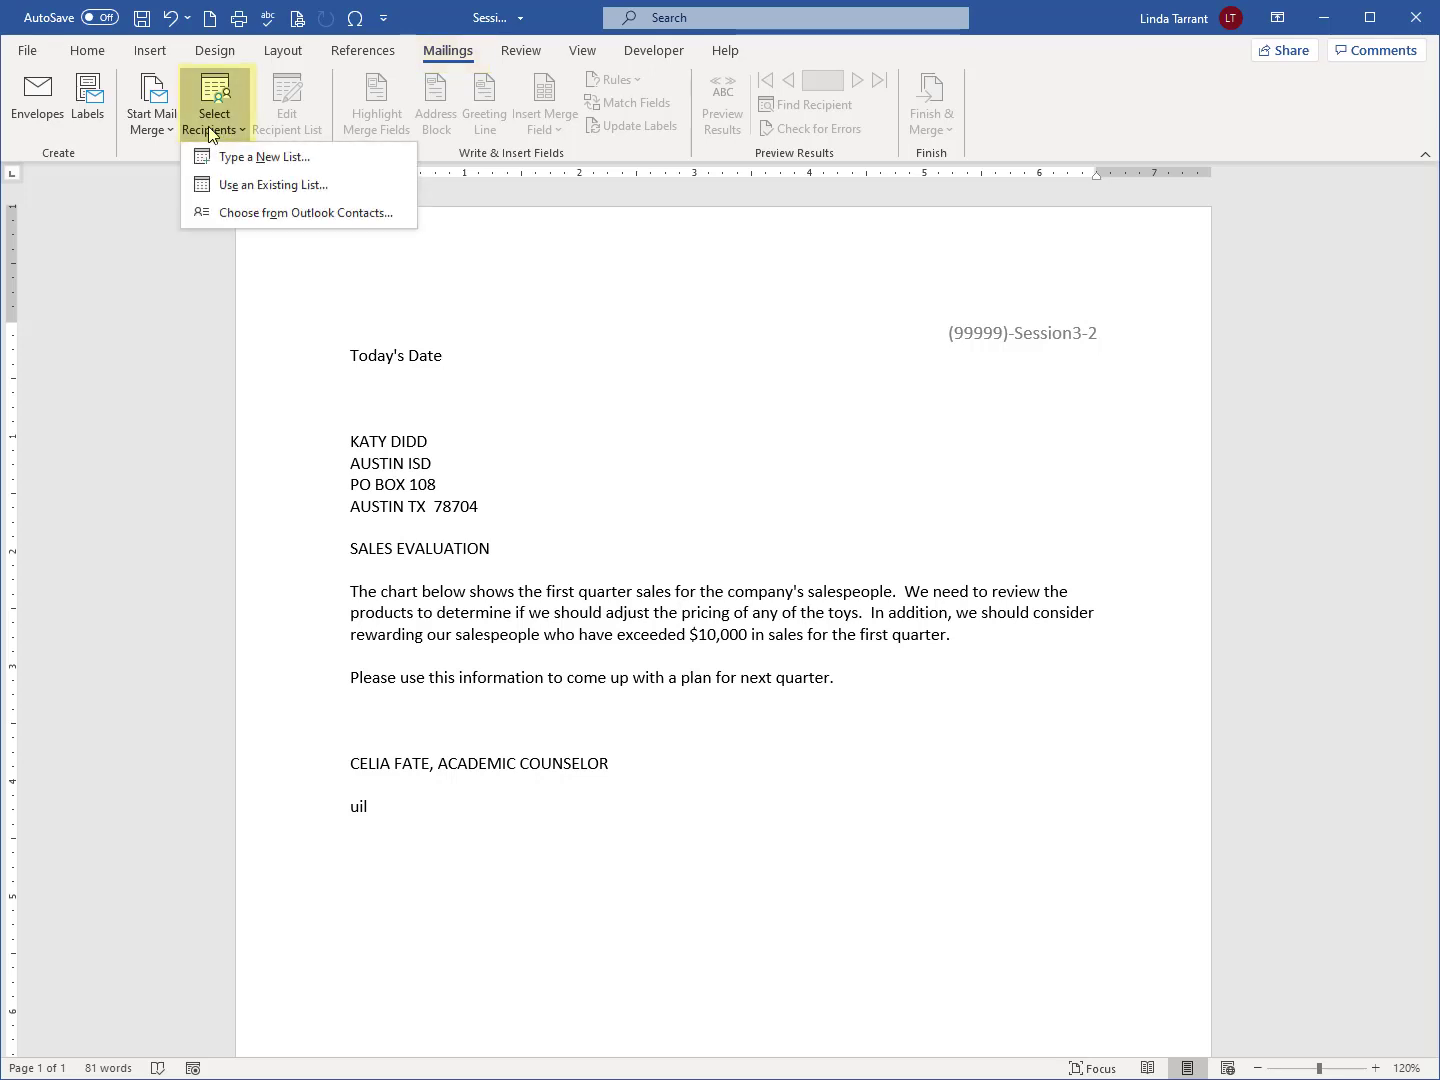
click(352, 194)
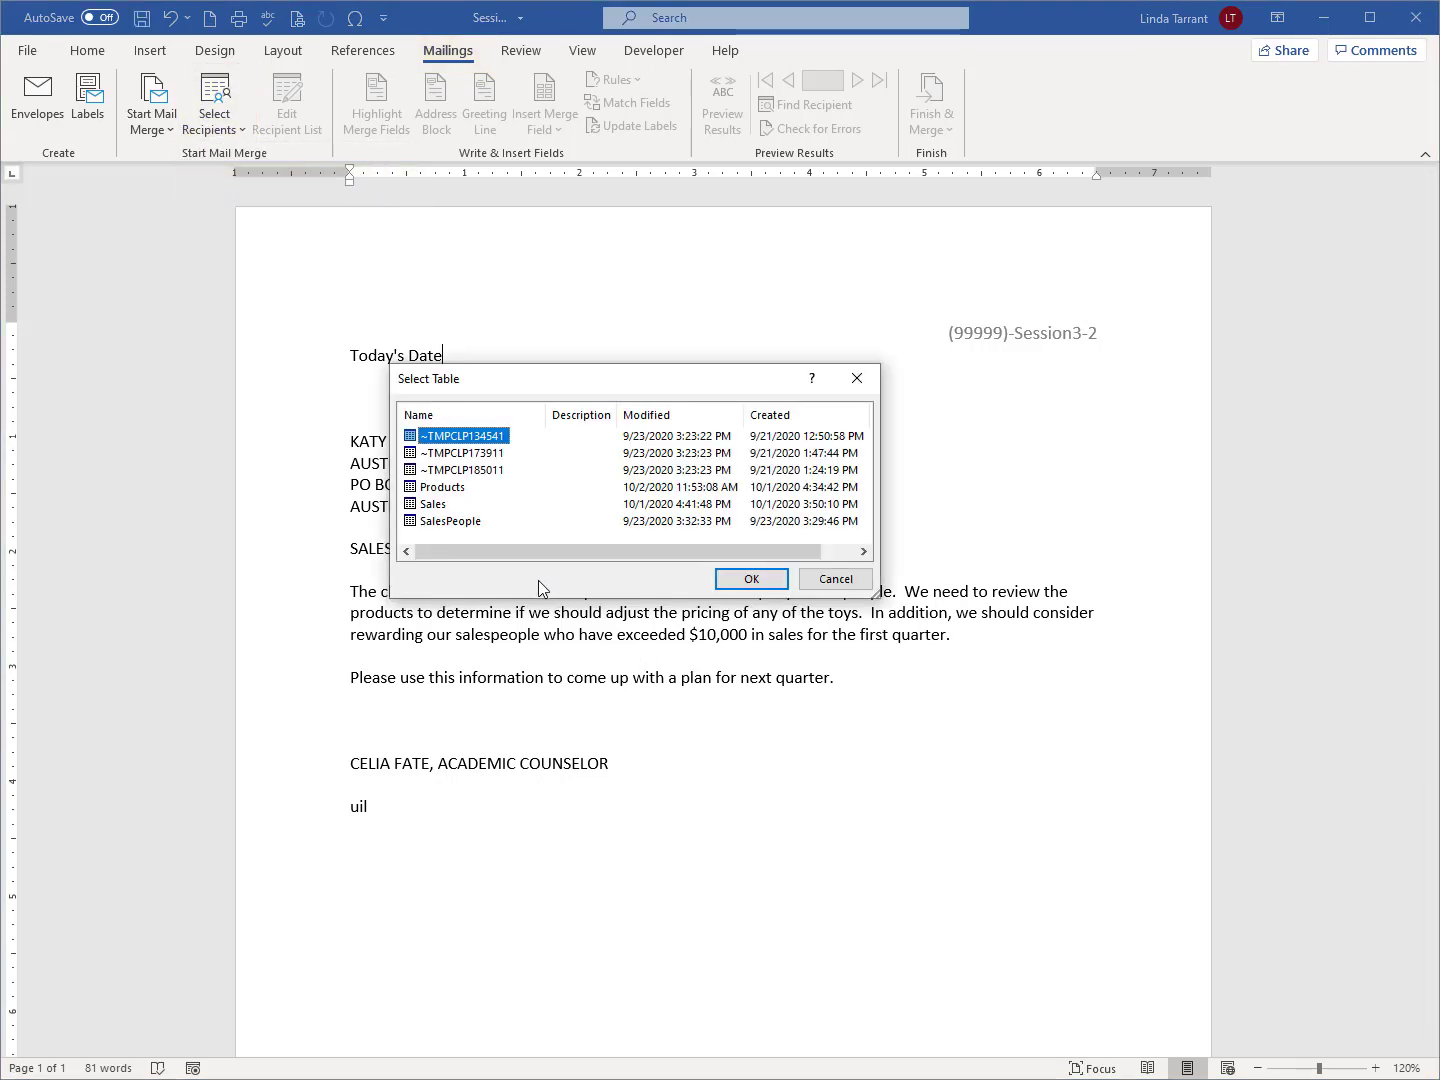
click(450, 521)
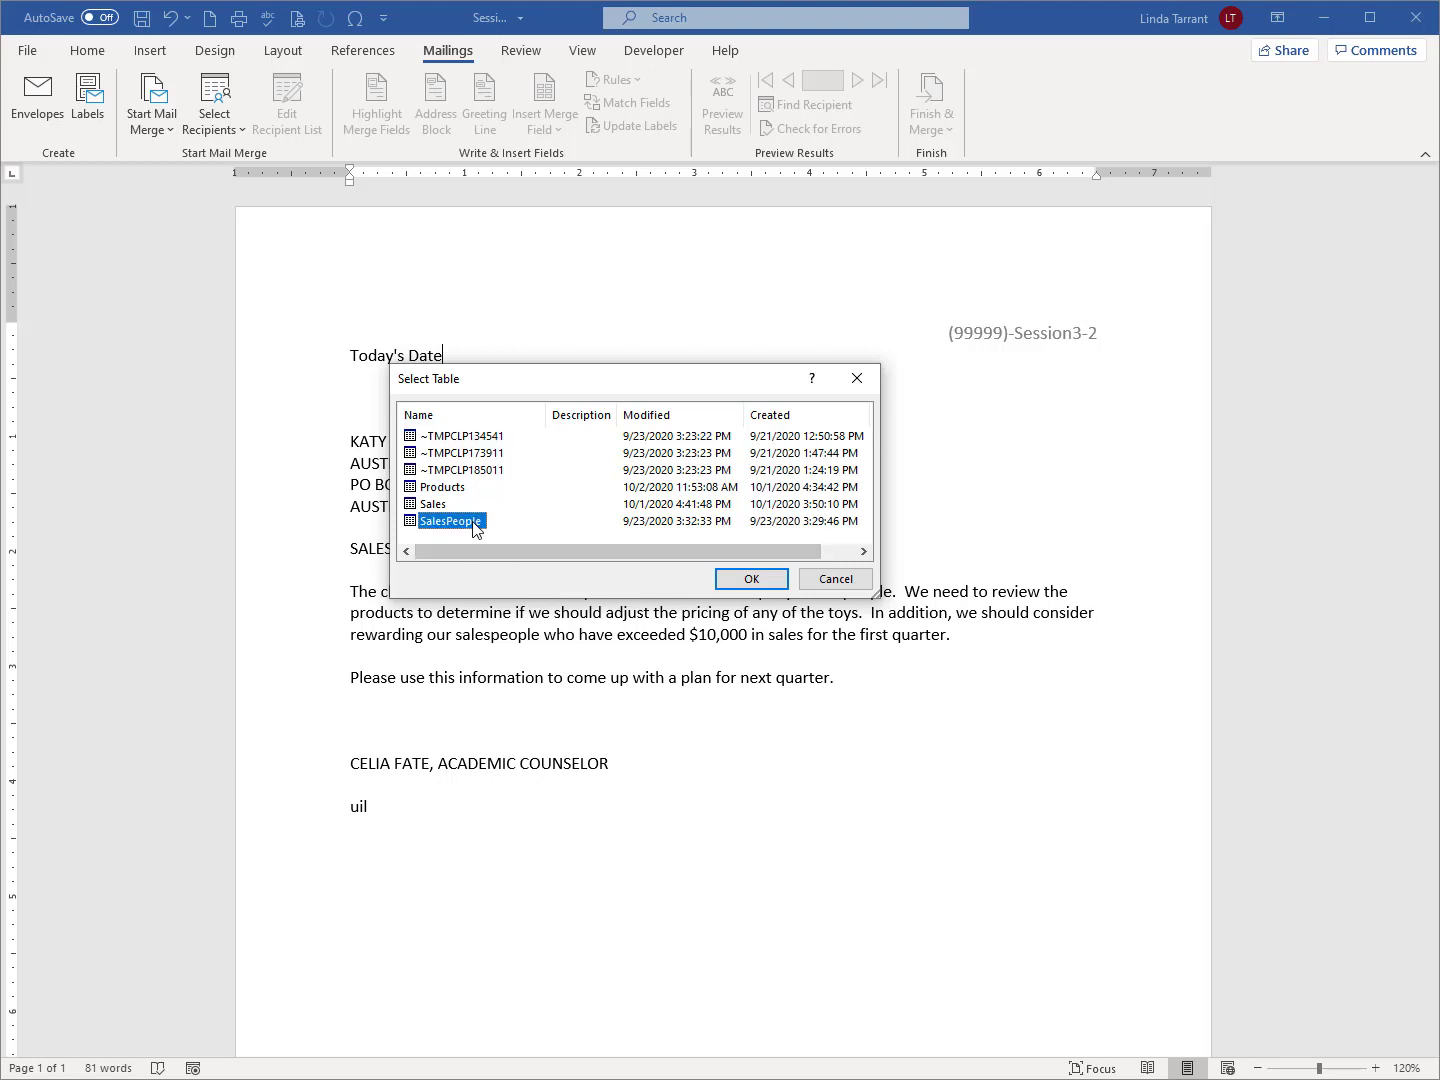
click(752, 580)
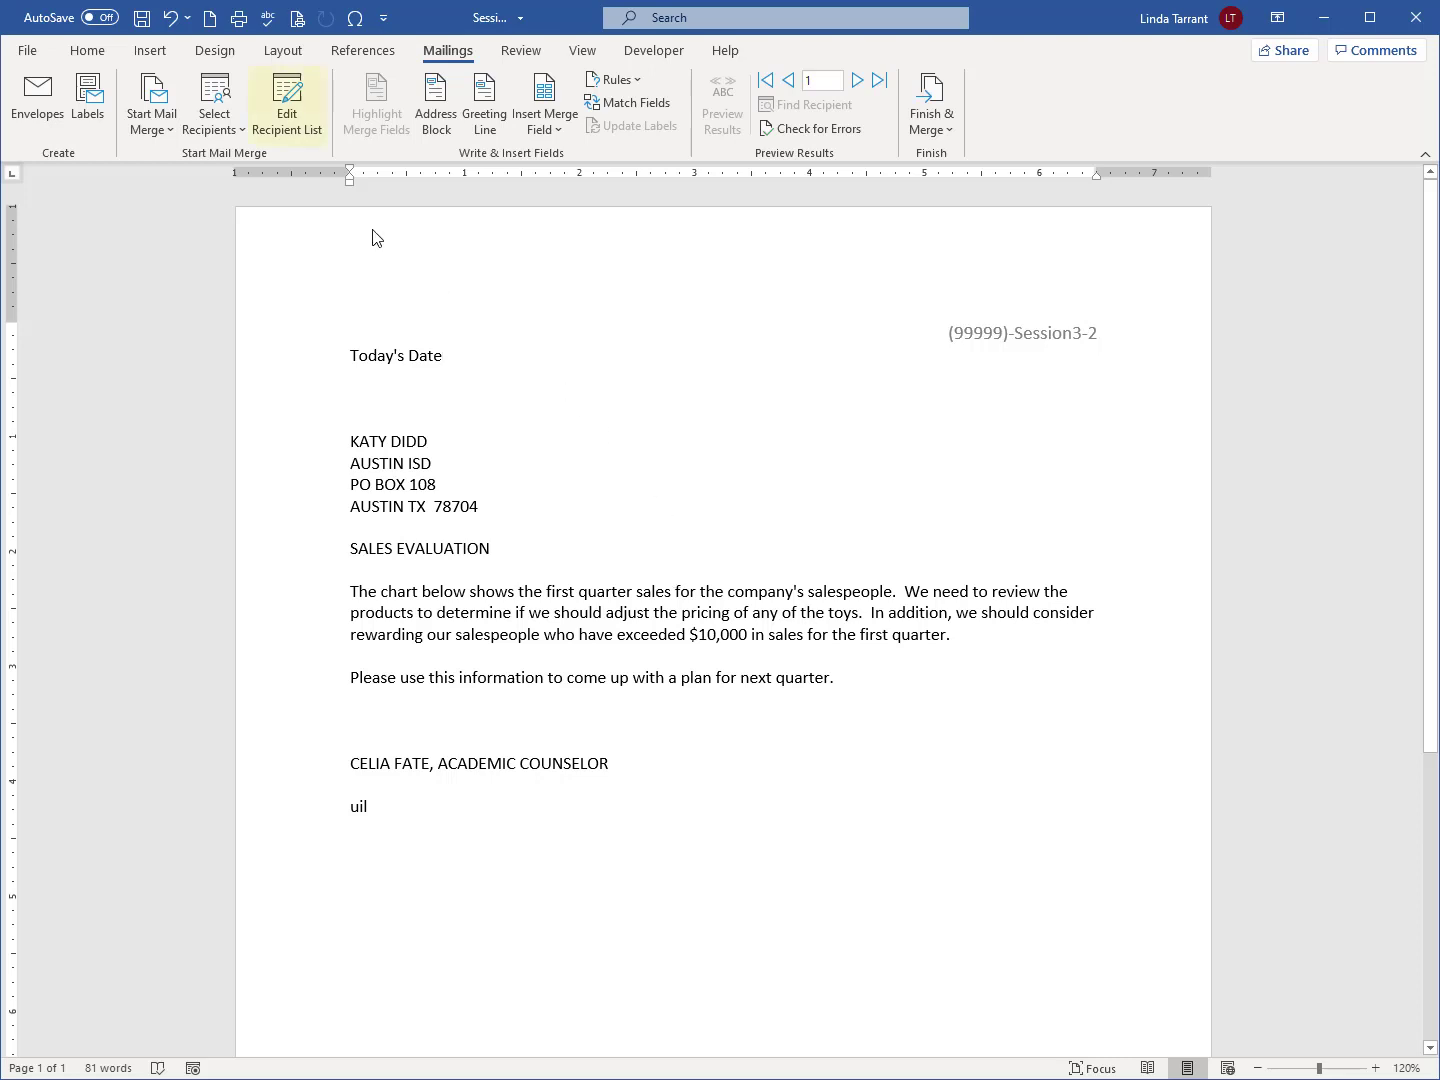
Step: Filter the mail merge recipients to records with QuarterSales greater than 10000
click(296, 106)
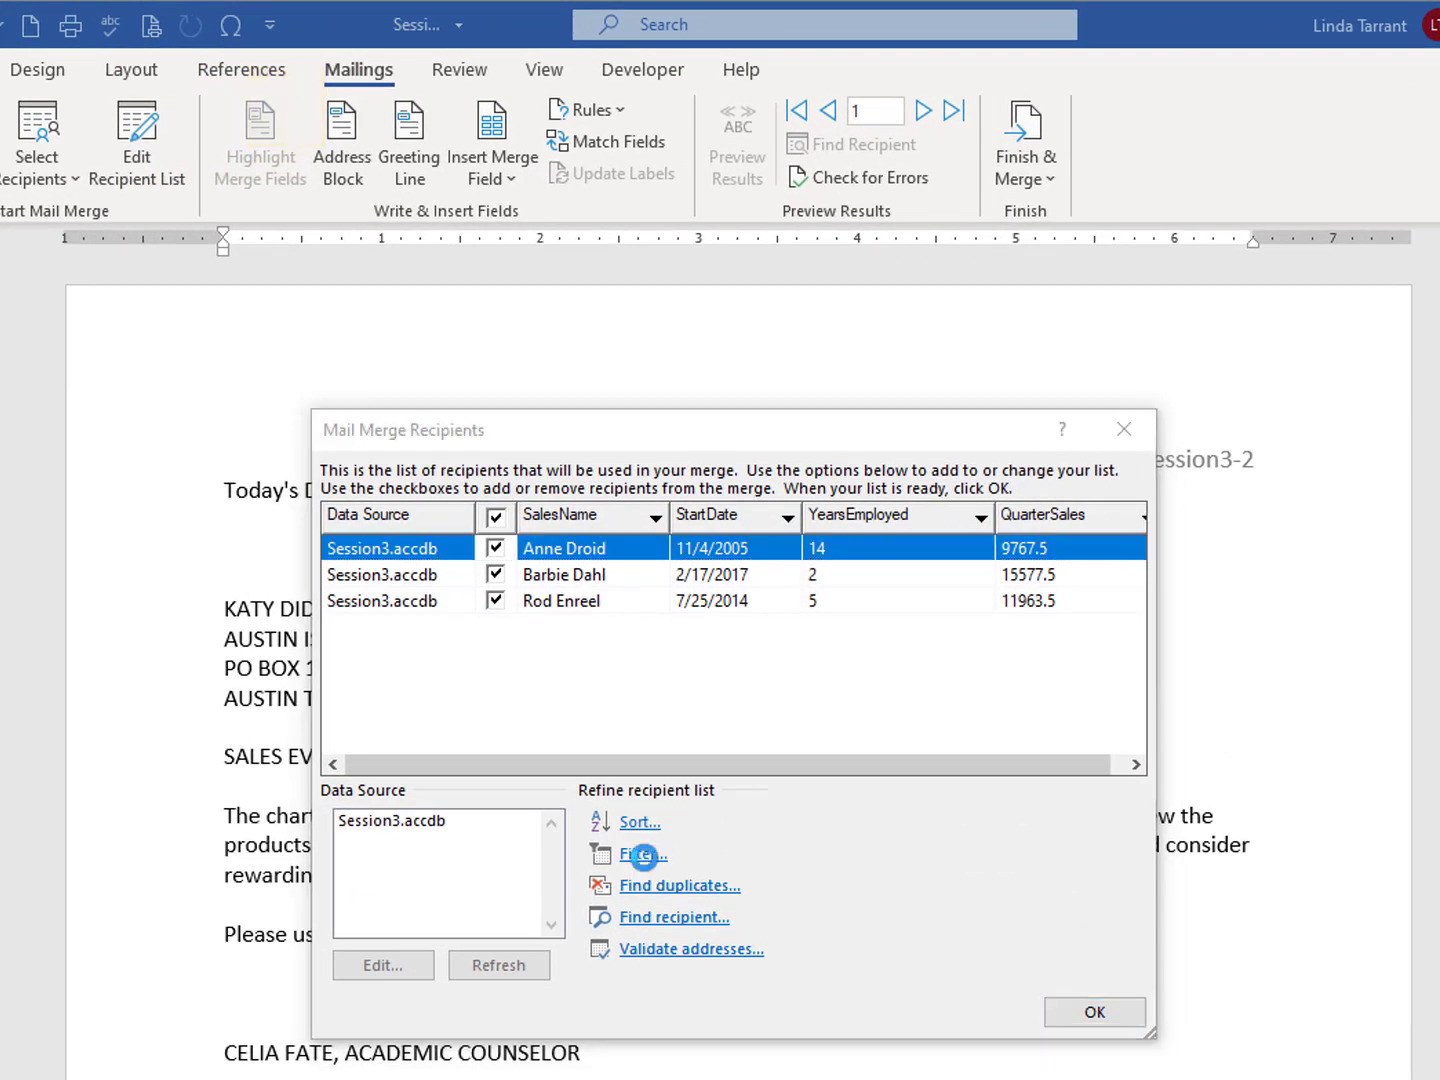
click(644, 856)
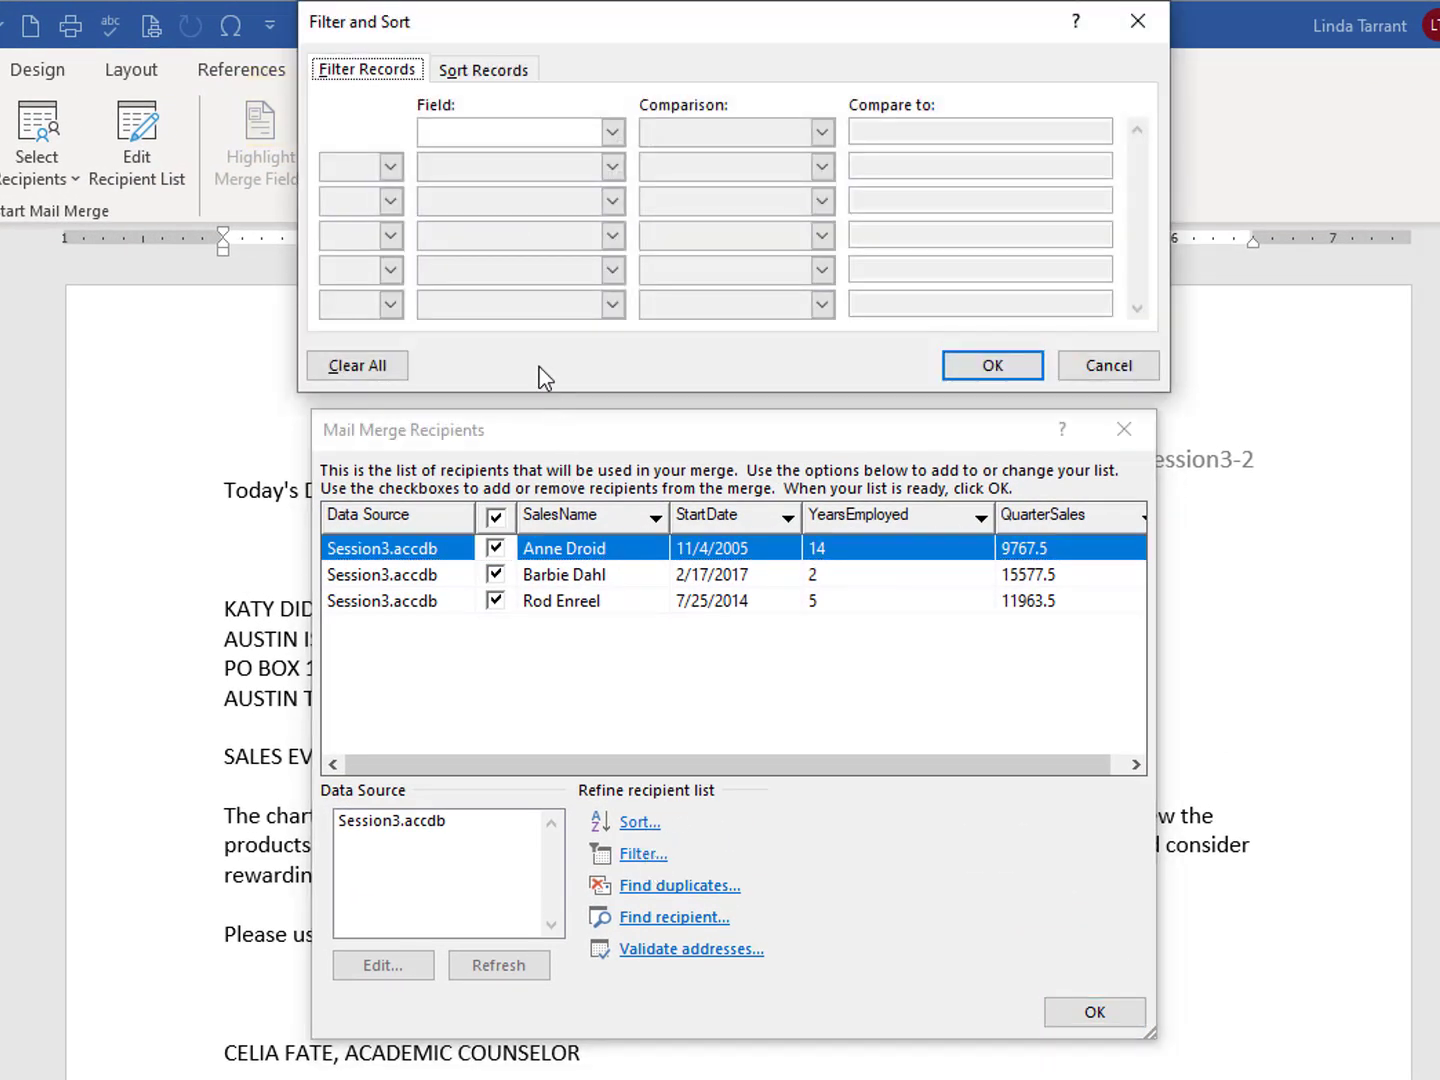
click(612, 130)
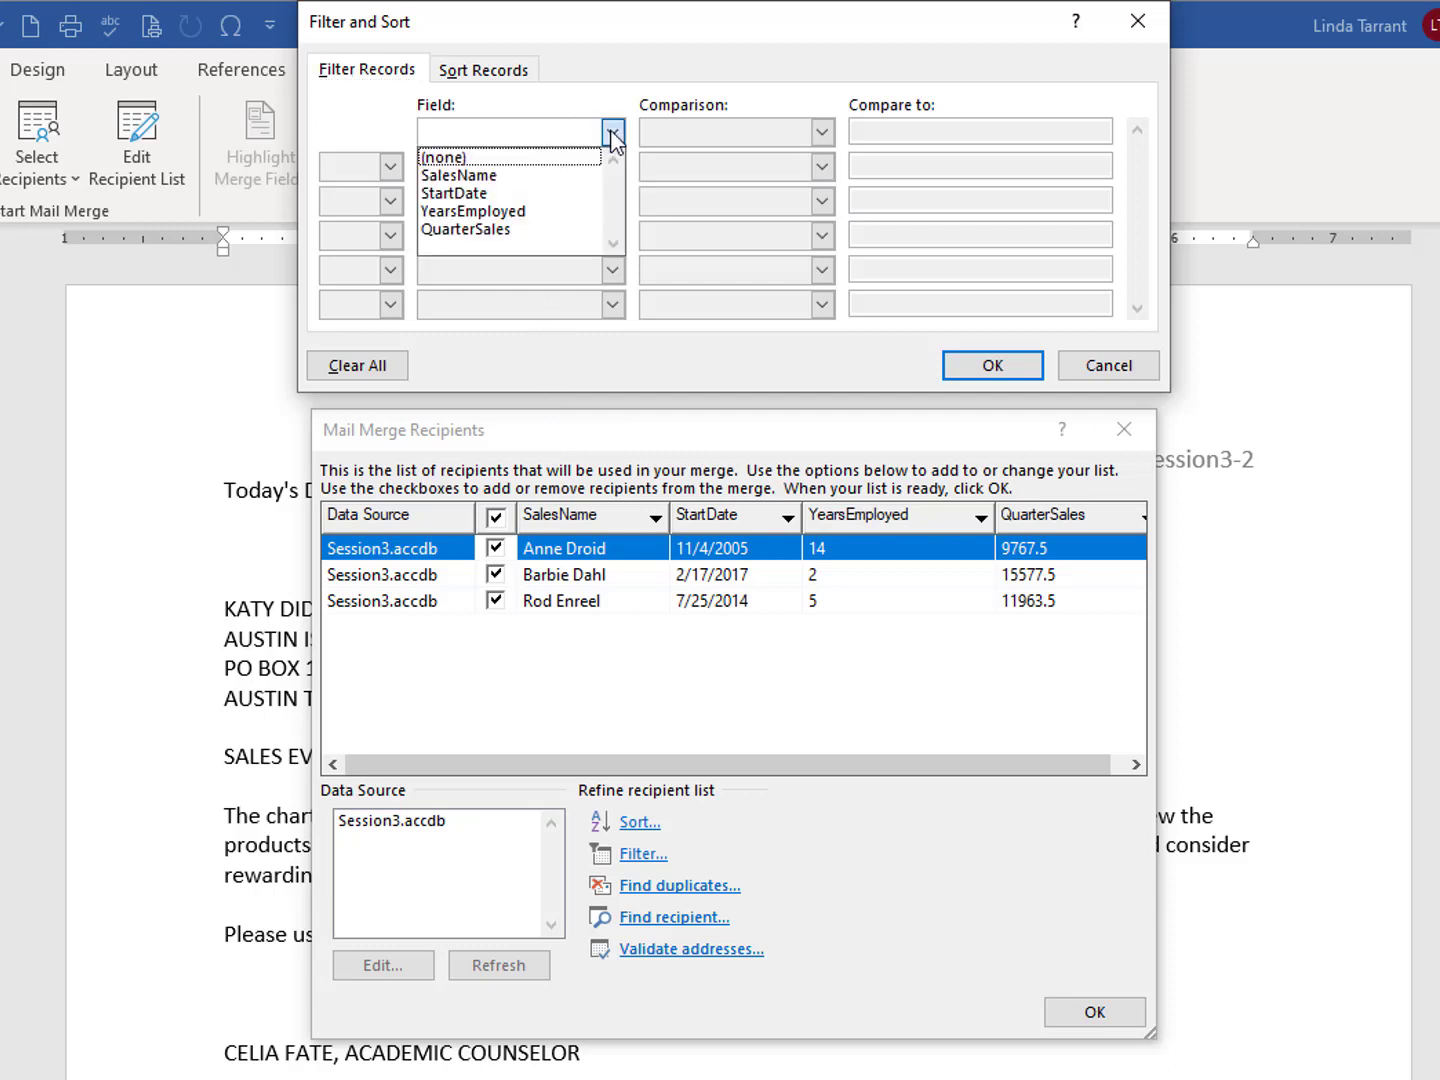
click(540, 232)
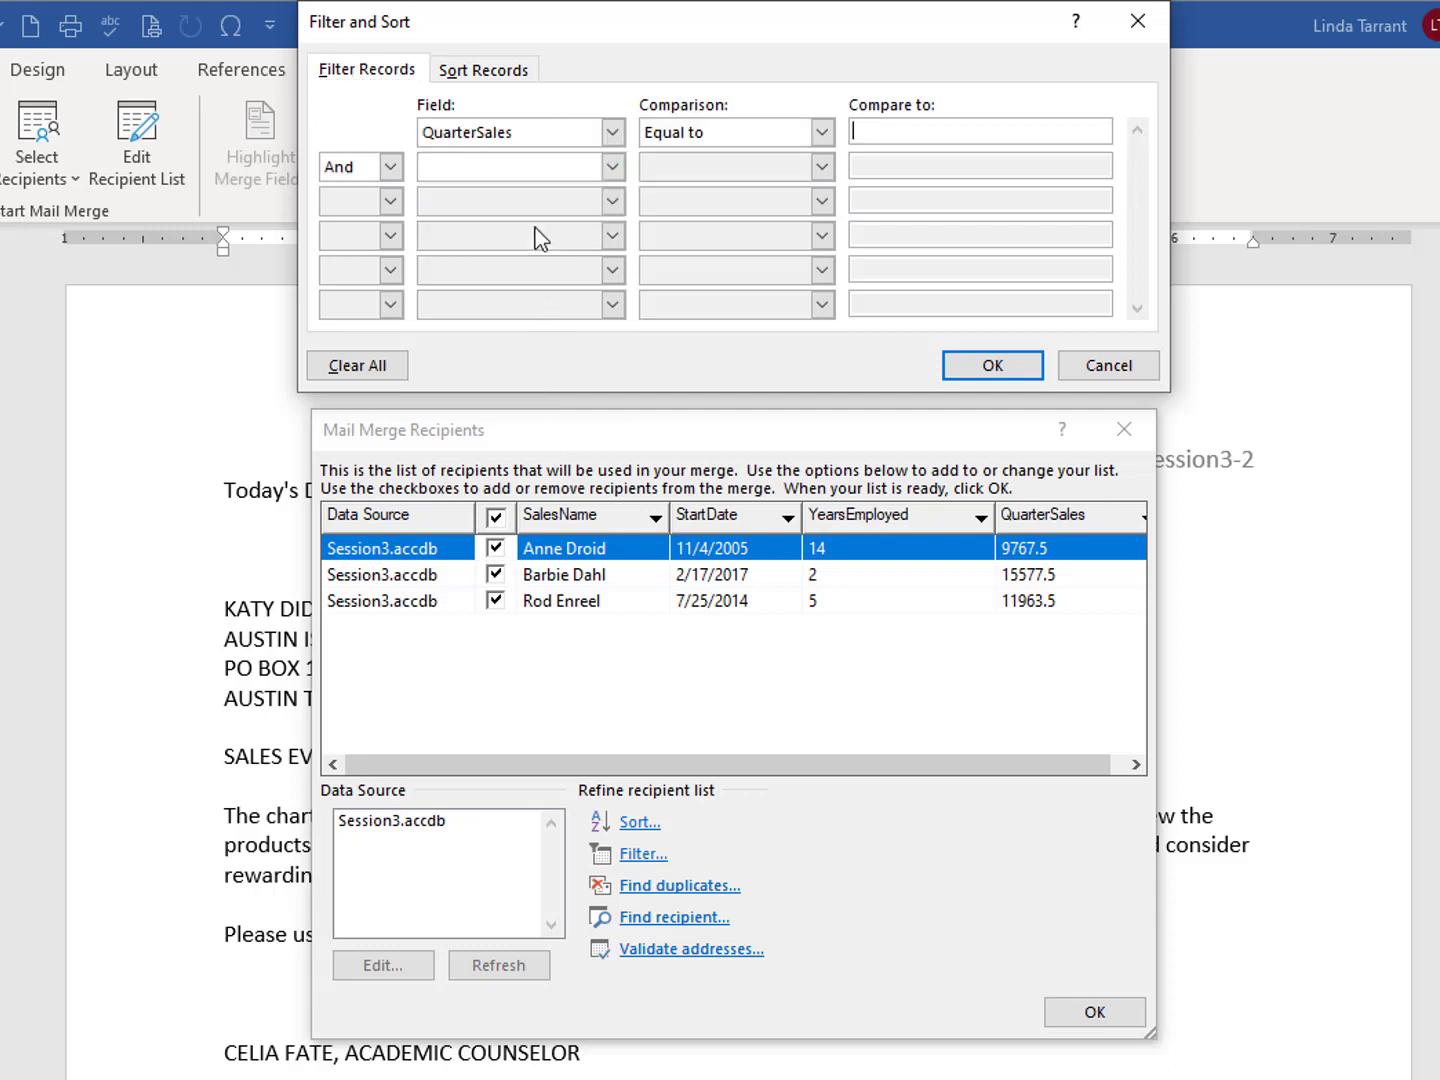
click(823, 137)
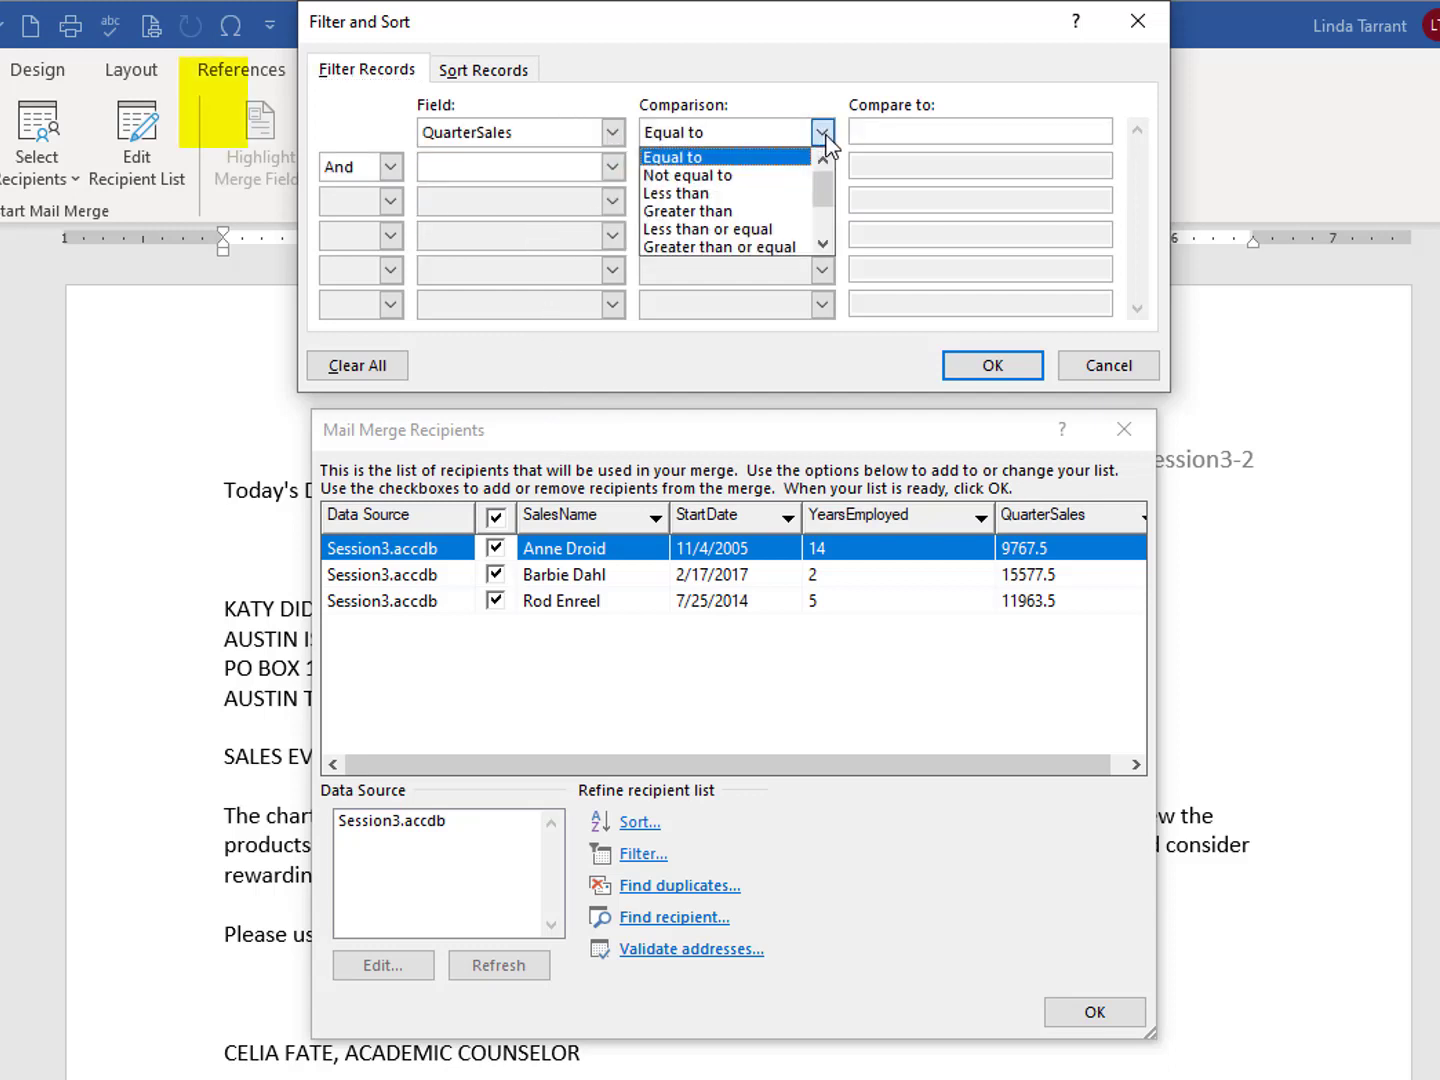
click(770, 212)
click(872, 125)
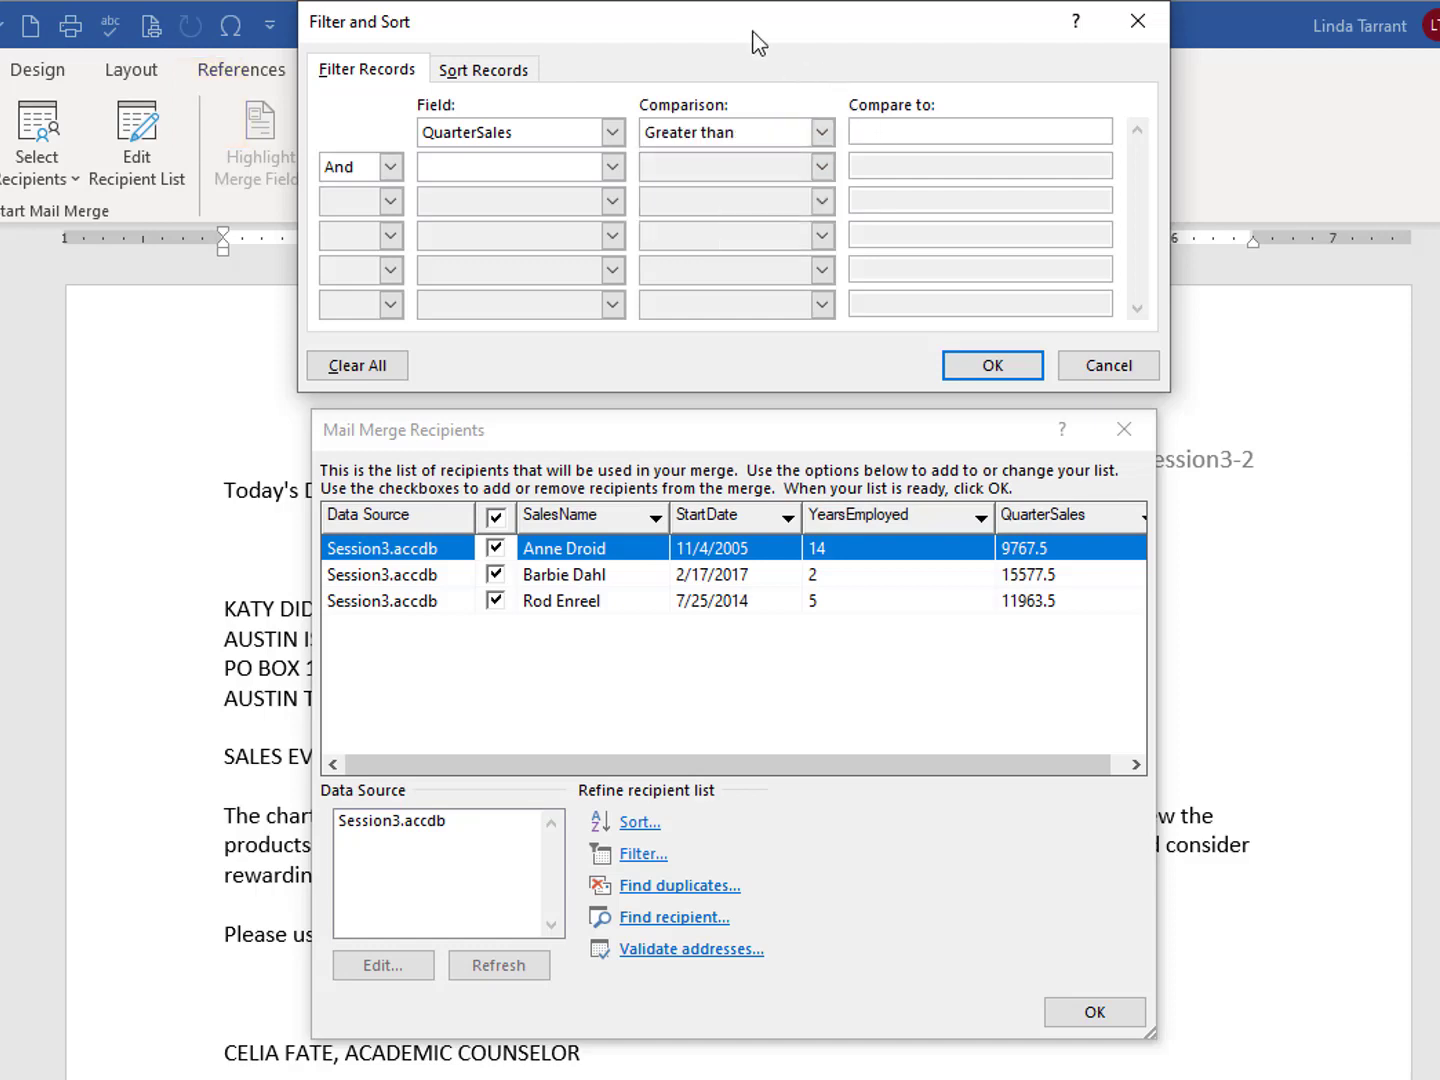
text(10000)
click(1004, 367)
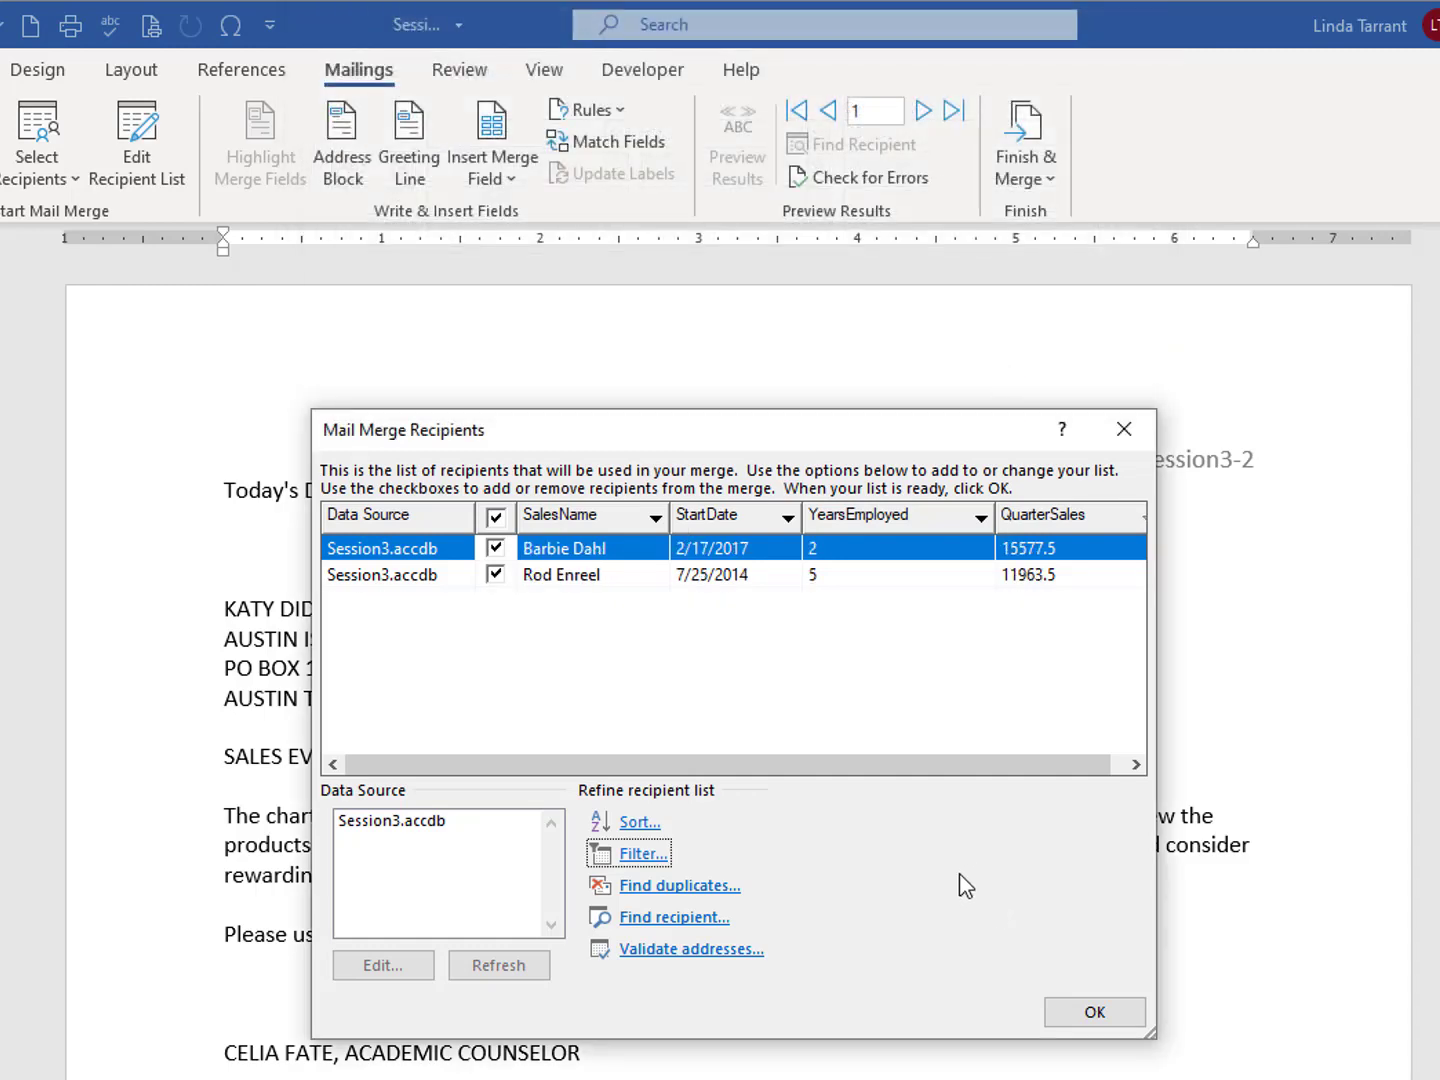
Step: Sort the mail merge recipients by QuarterSales in ascending order and accept the recipient list
click(645, 828)
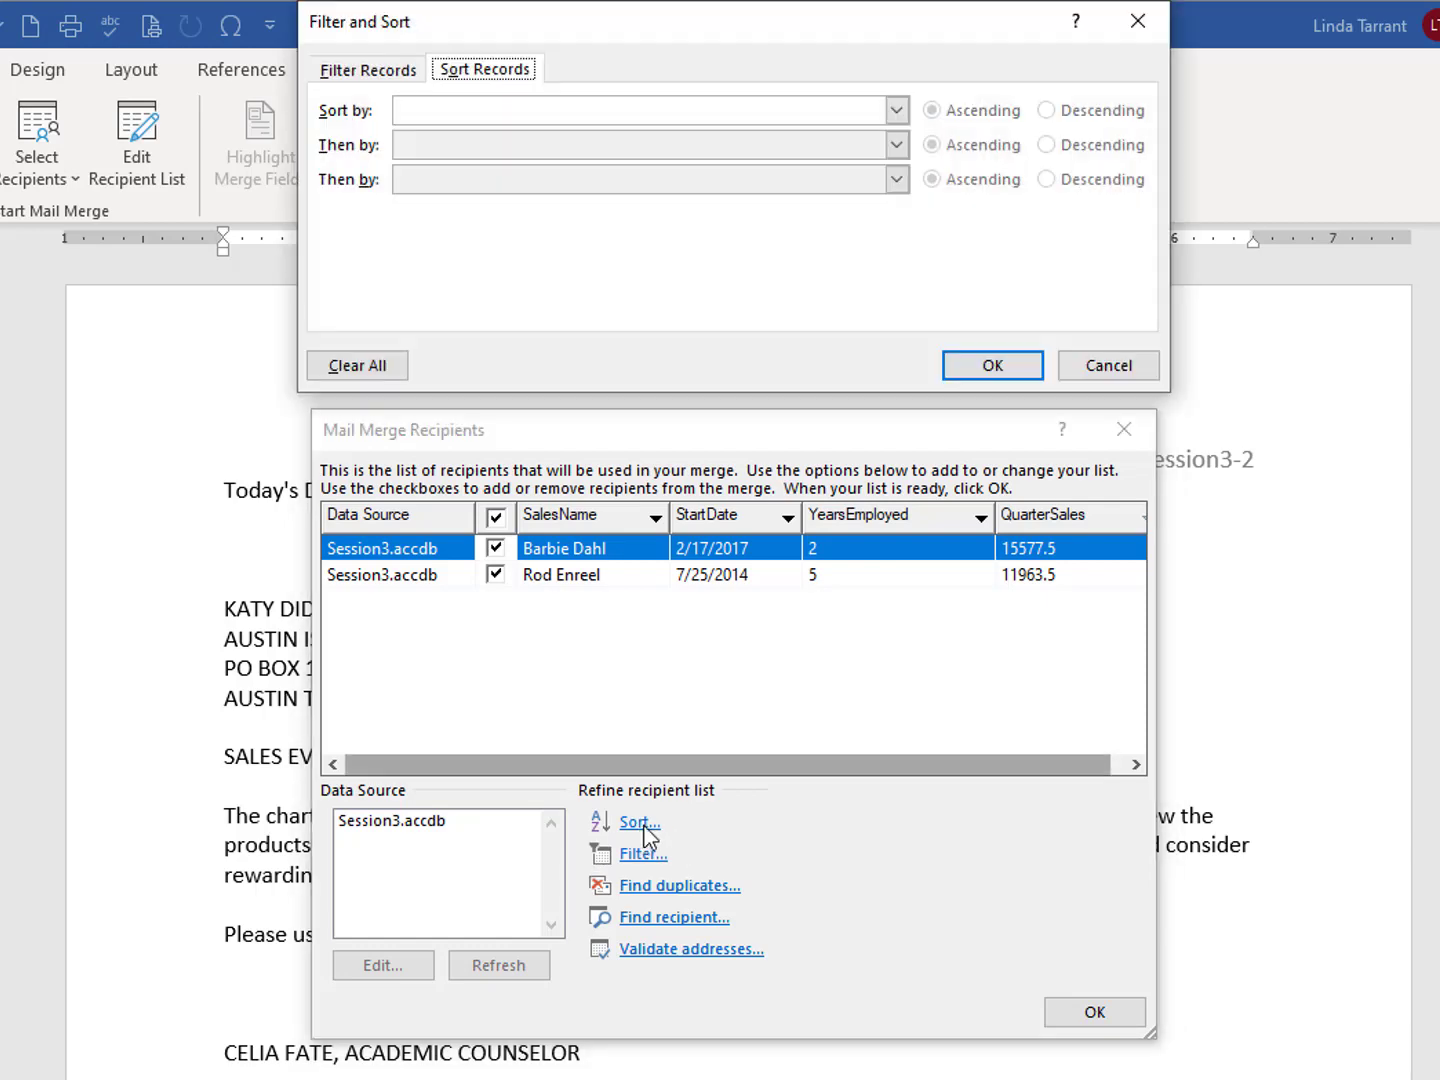
click(896, 112)
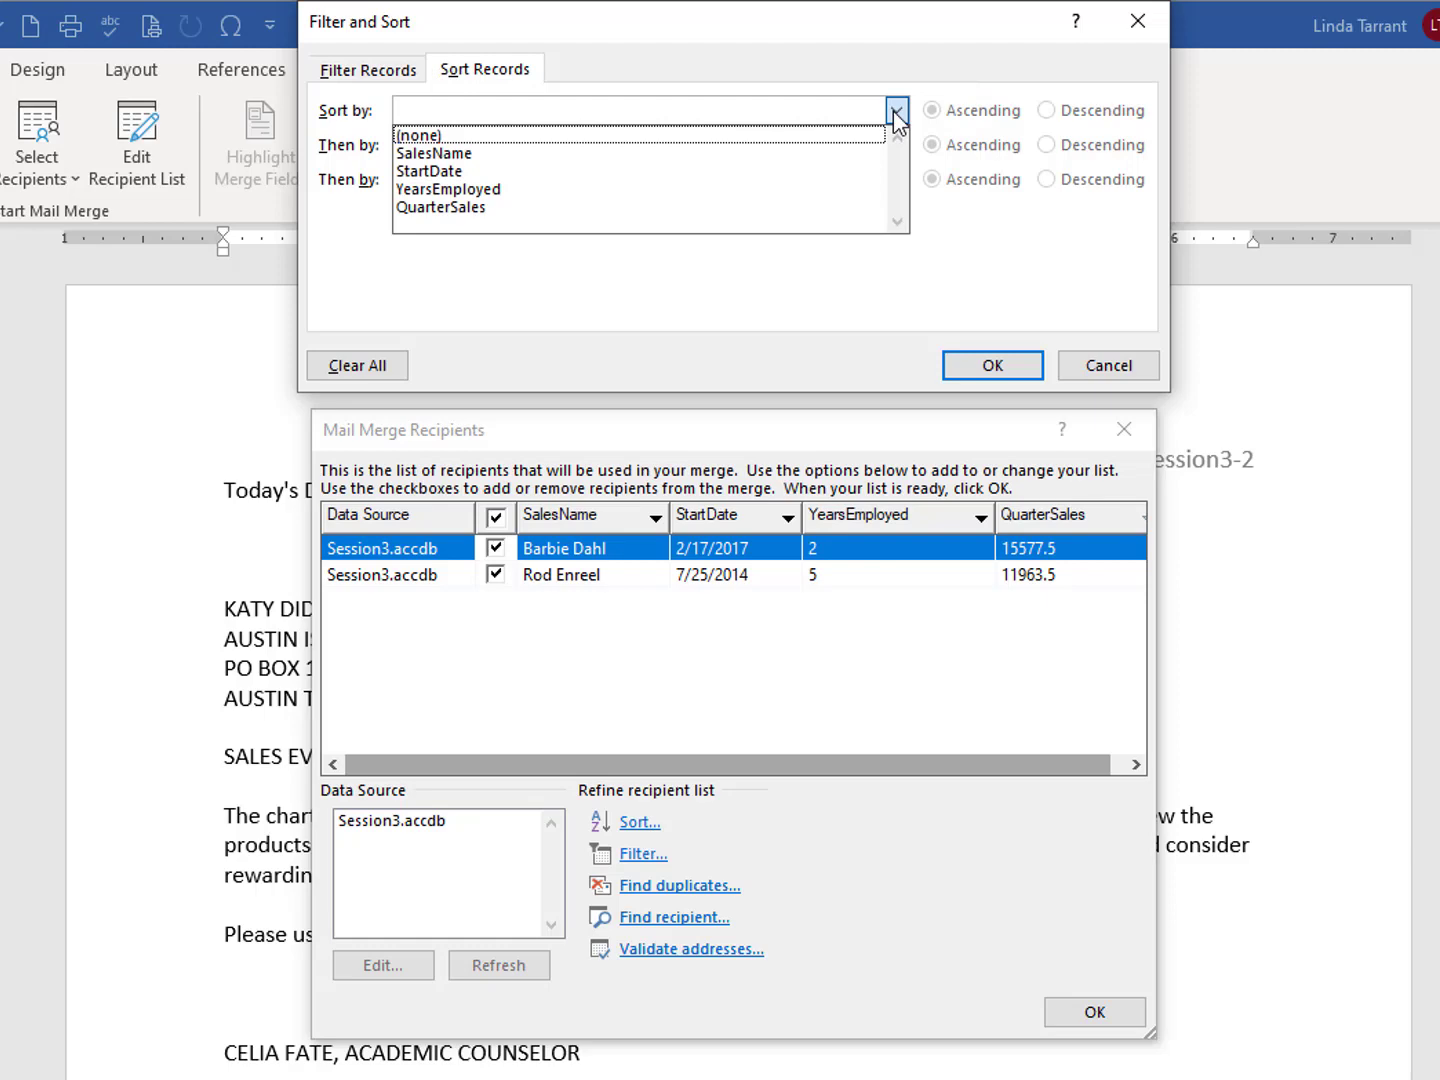
click(776, 212)
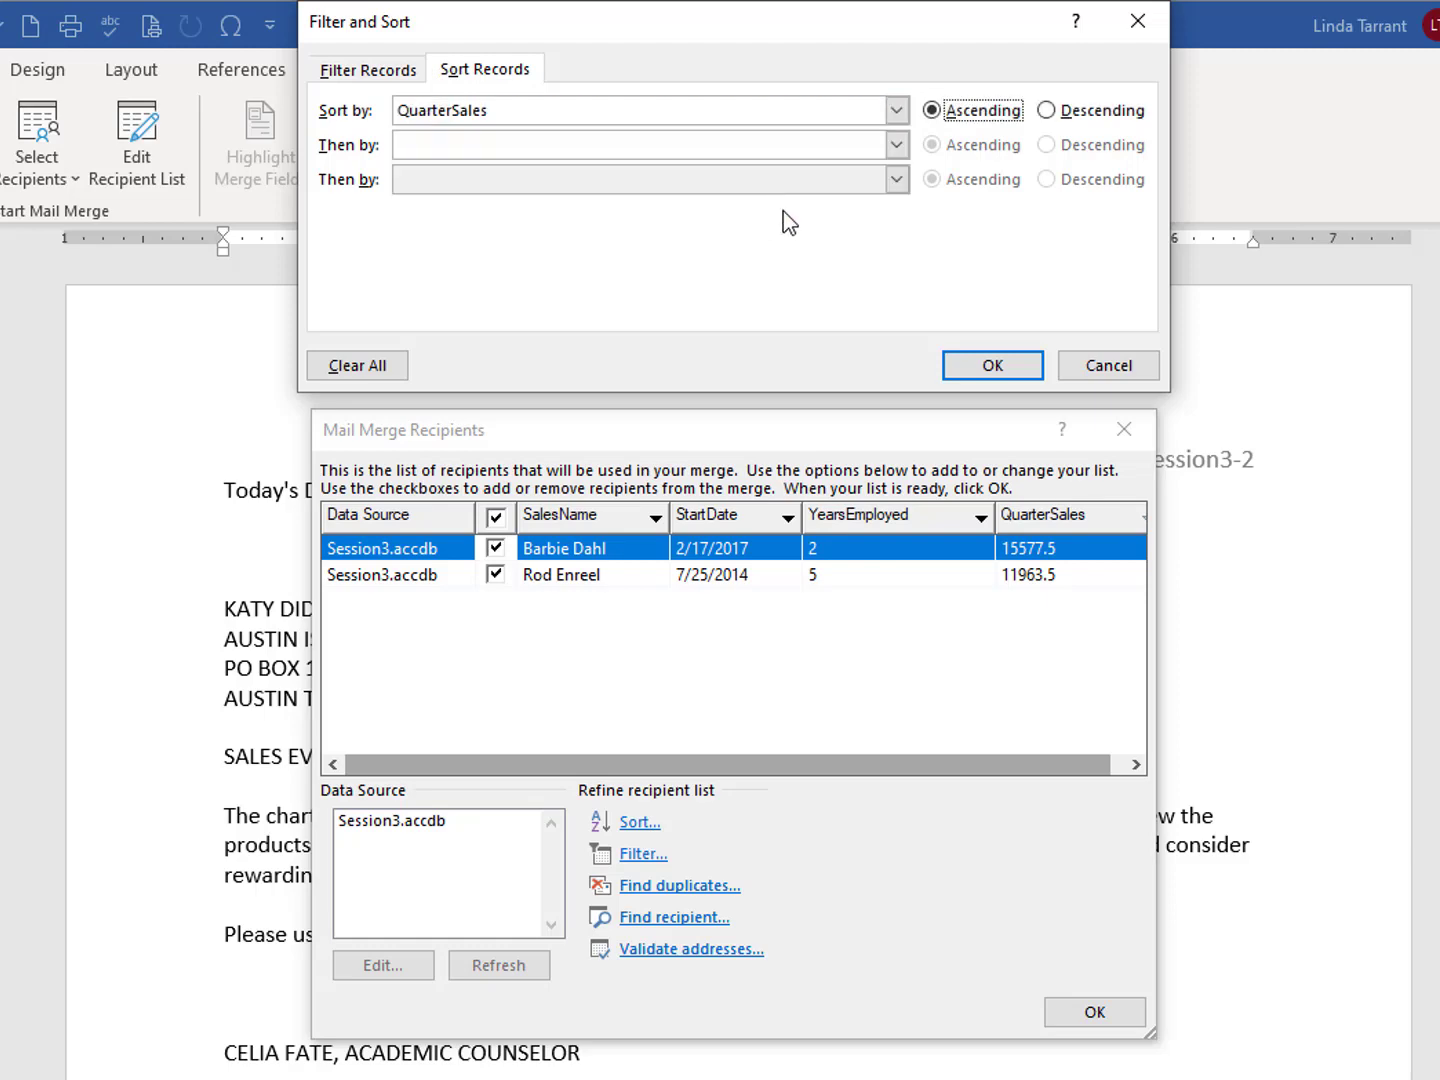
click(1006, 366)
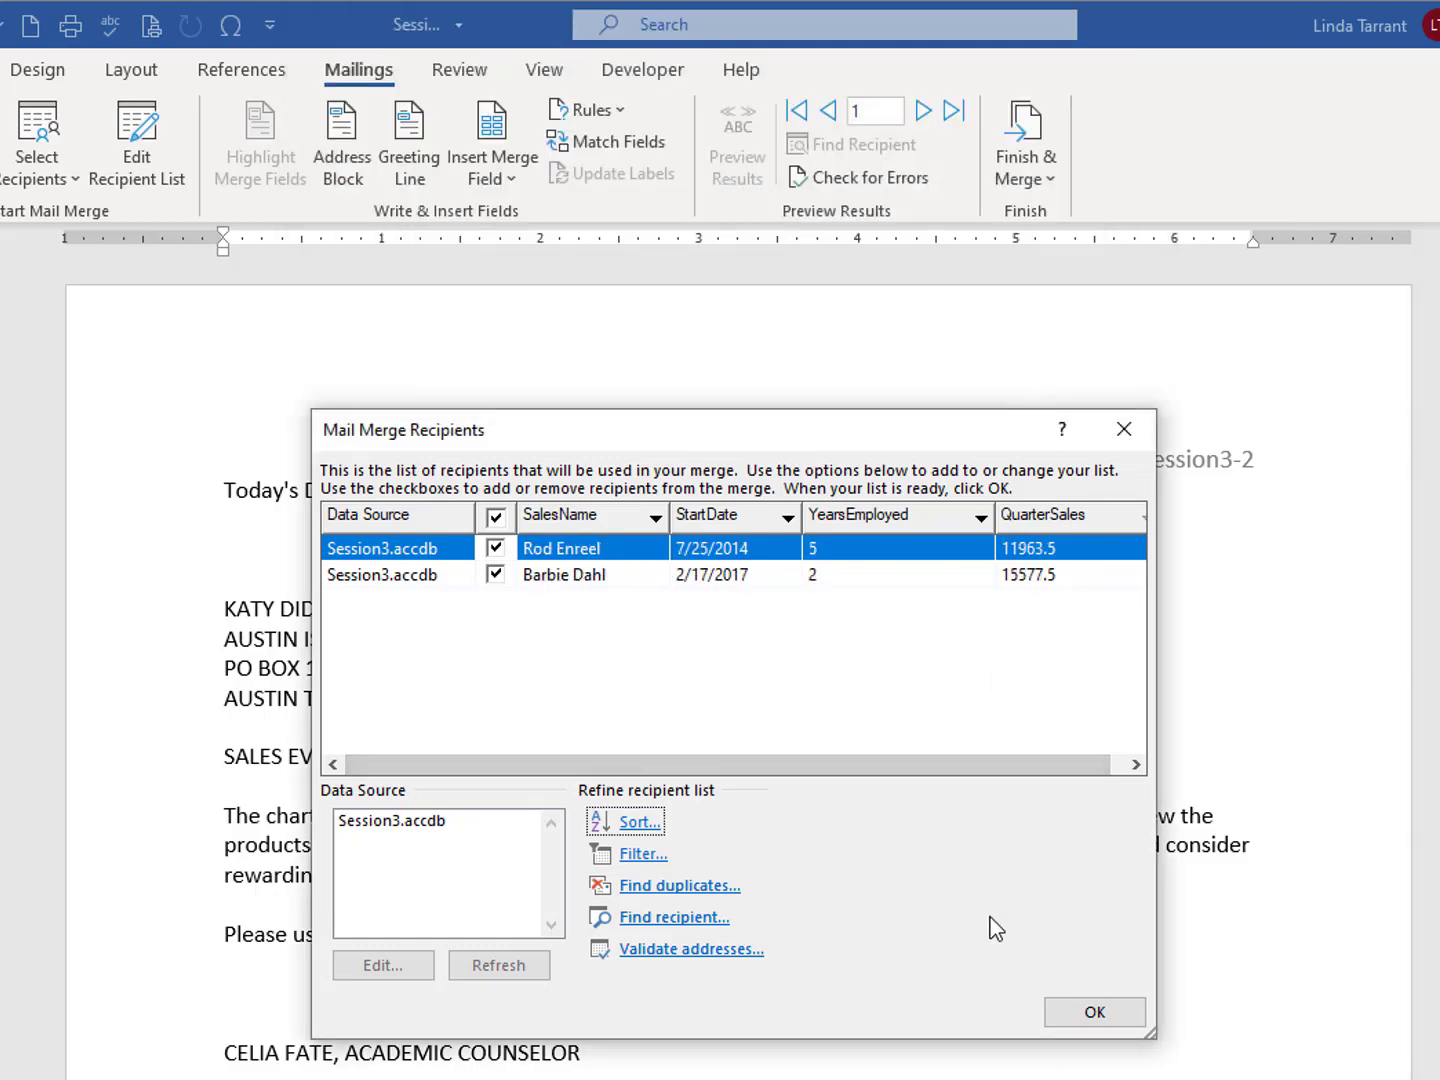
click(1093, 1013)
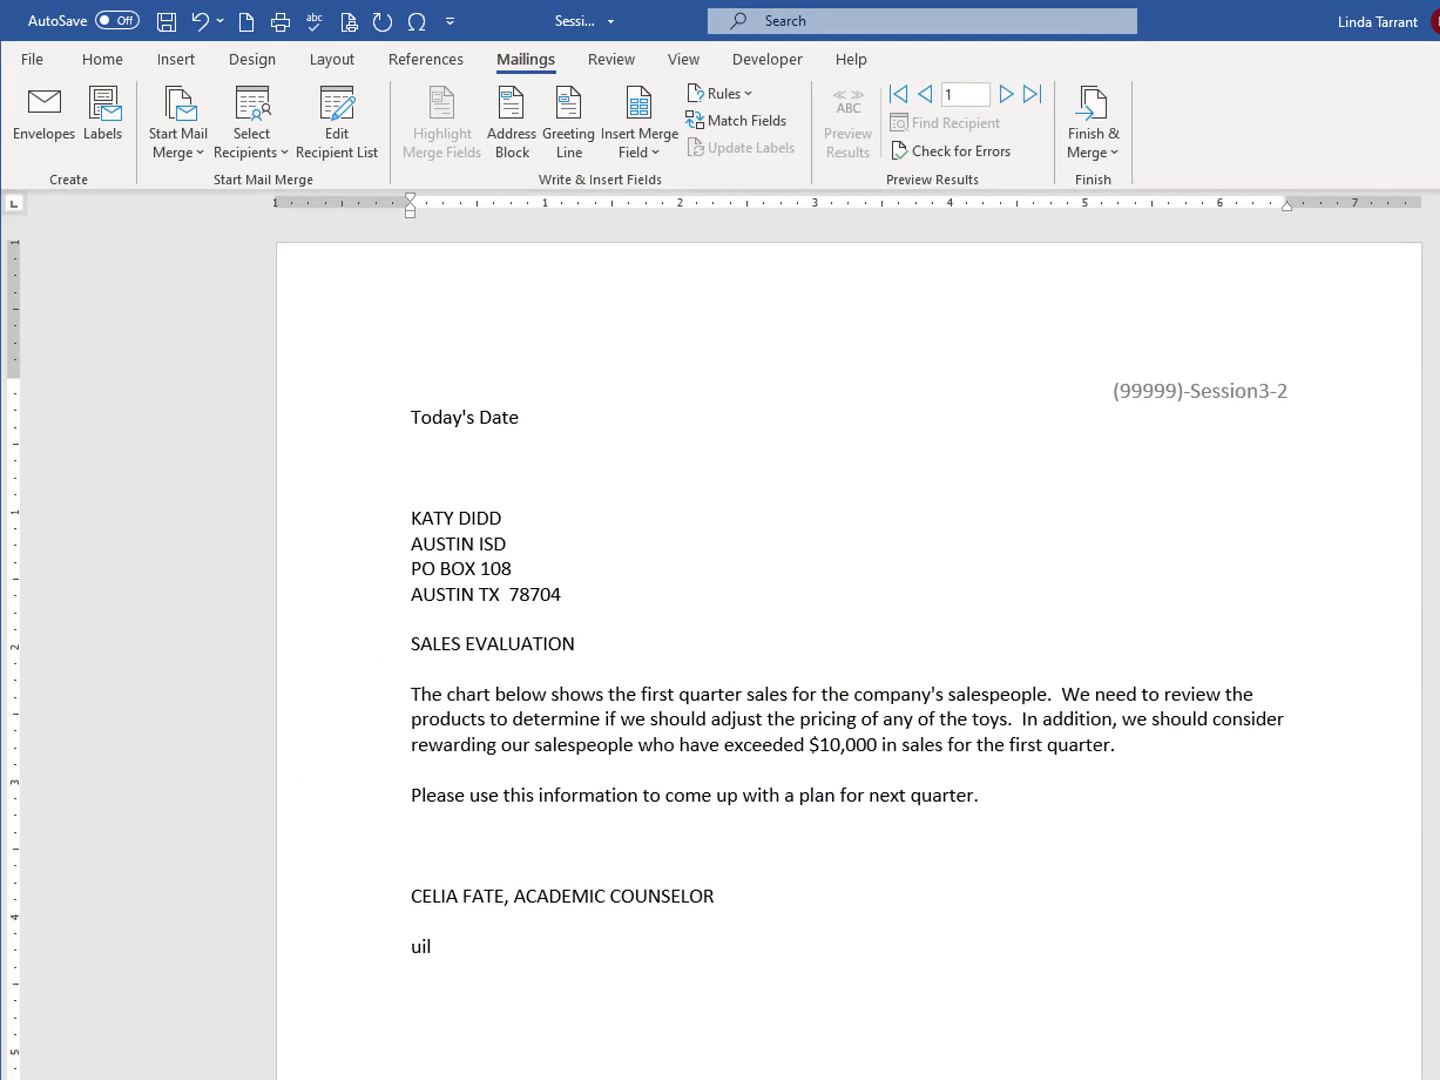
Step: Insert a continuous section break after the letter's first body paragraph and show the formatting marks
click(1150, 752)
click(336, 62)
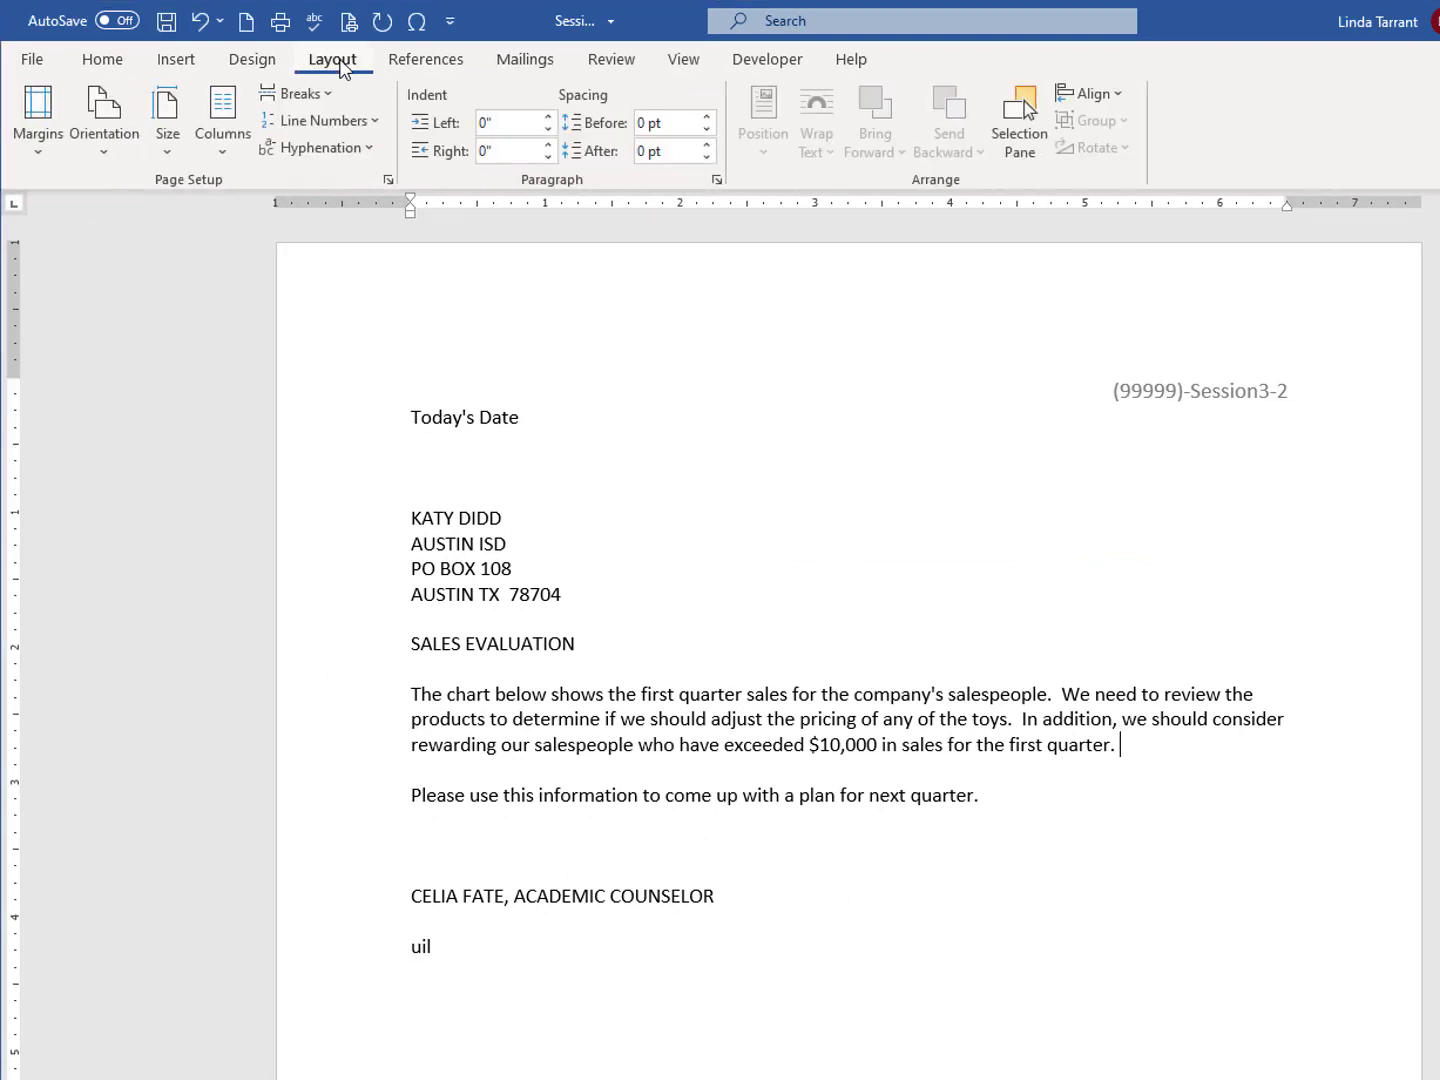
click(300, 94)
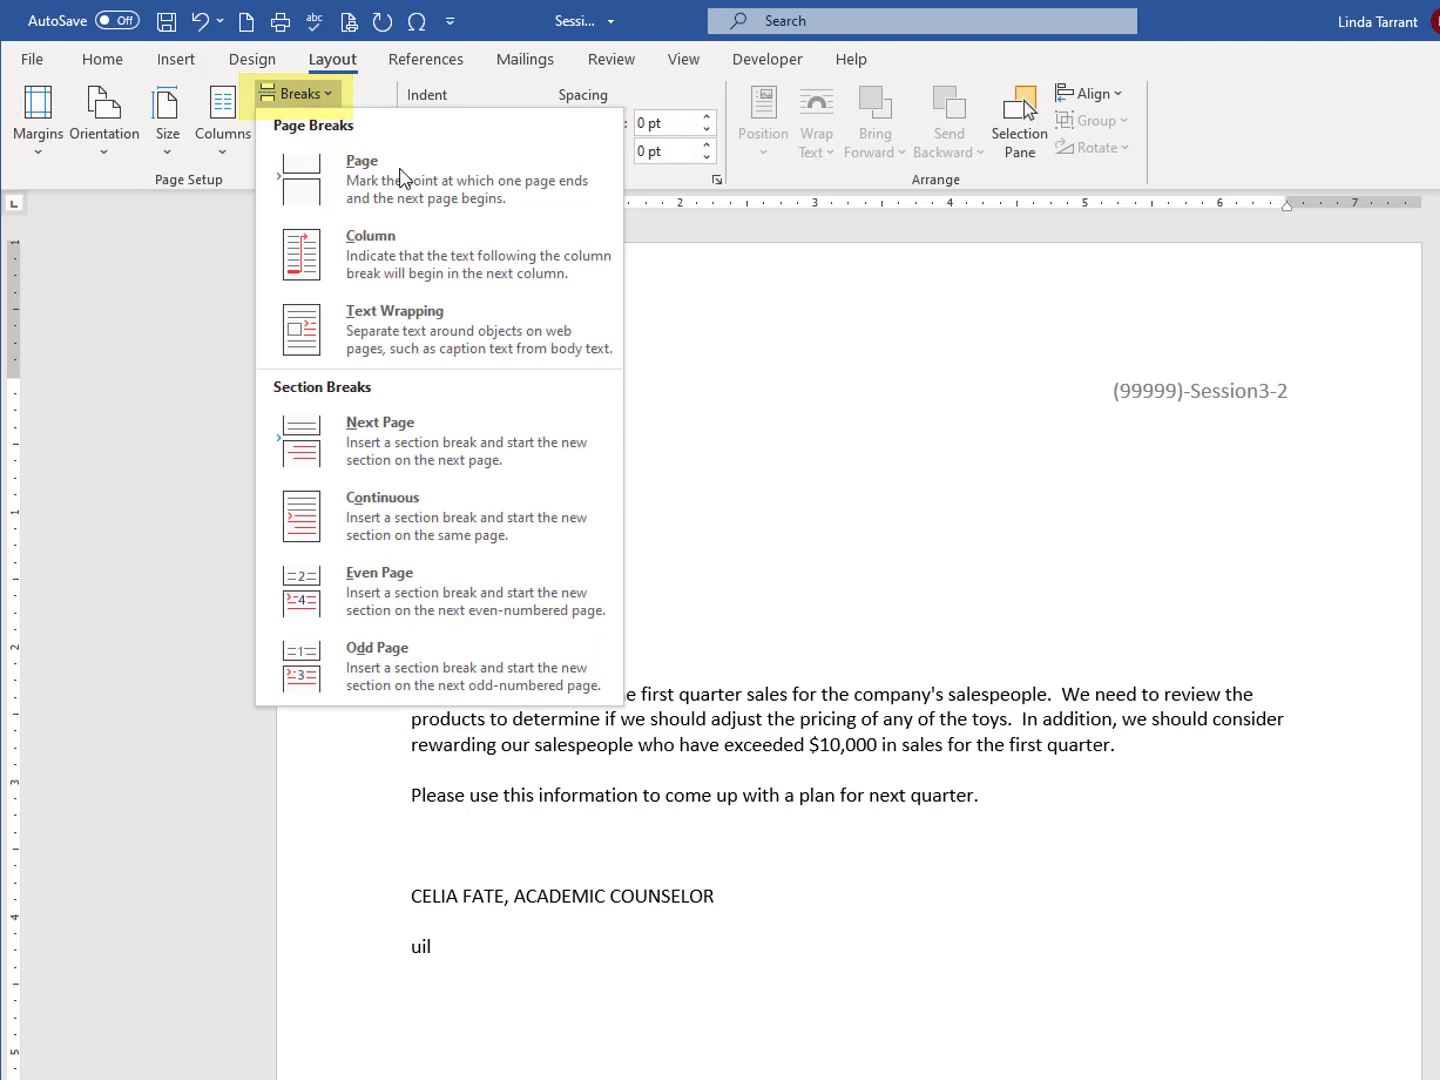
click(574, 533)
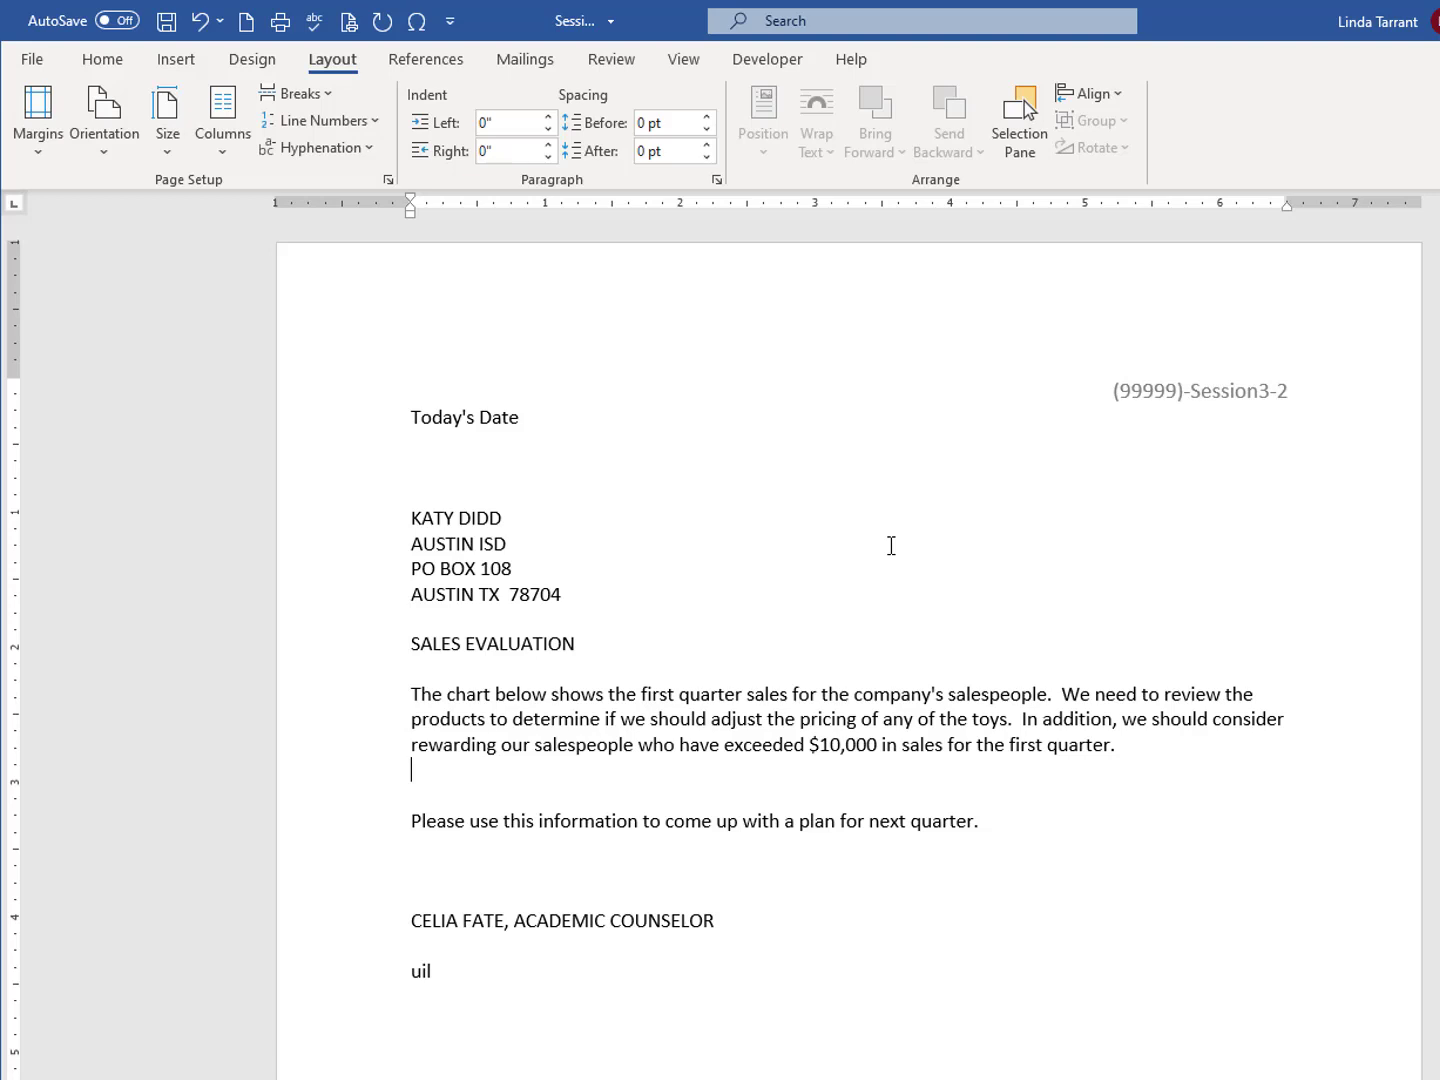
click(102, 58)
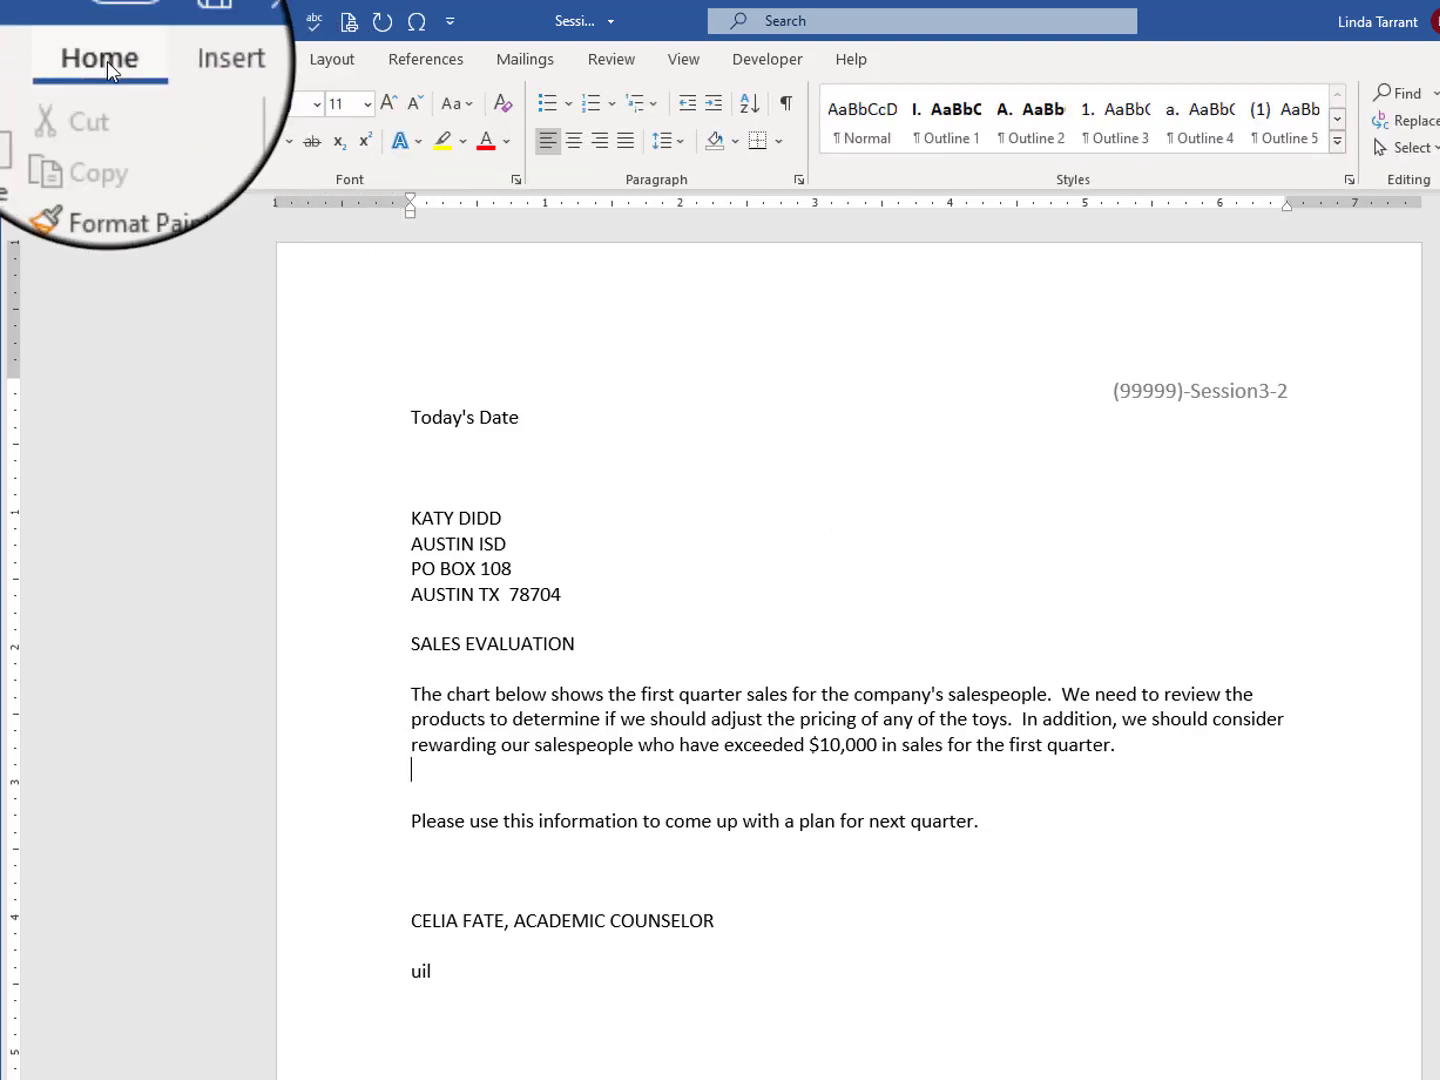
click(784, 104)
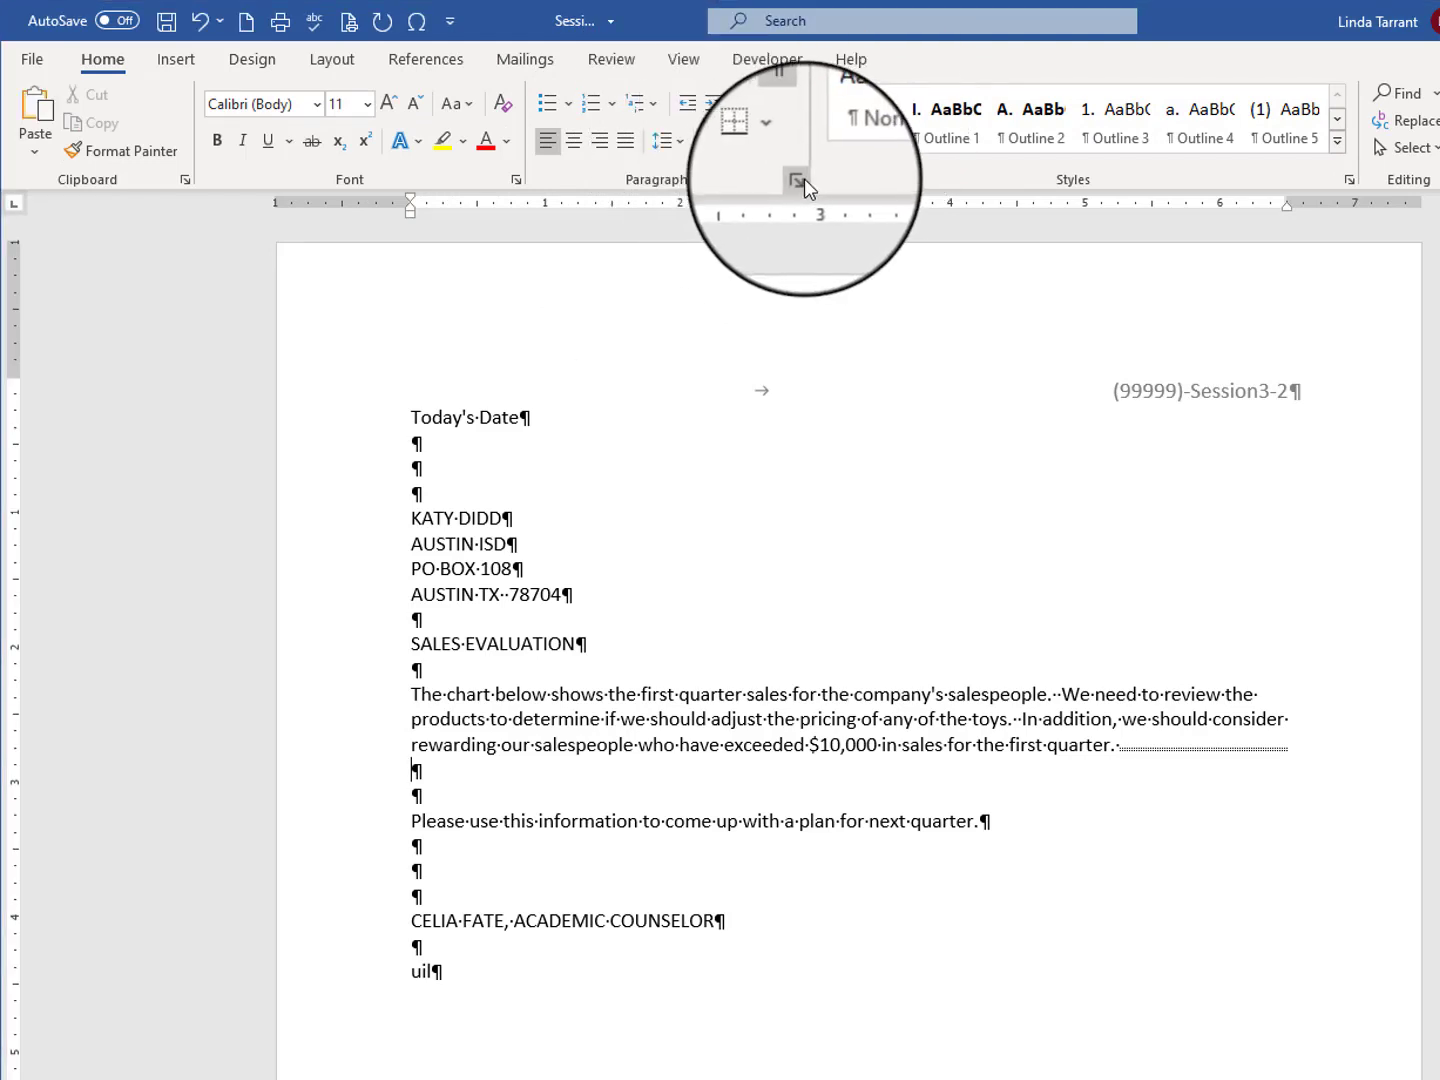
Step: Clear all tab stops for the paragraph after the section break and set left tab stops at 1" and 3"
click(799, 180)
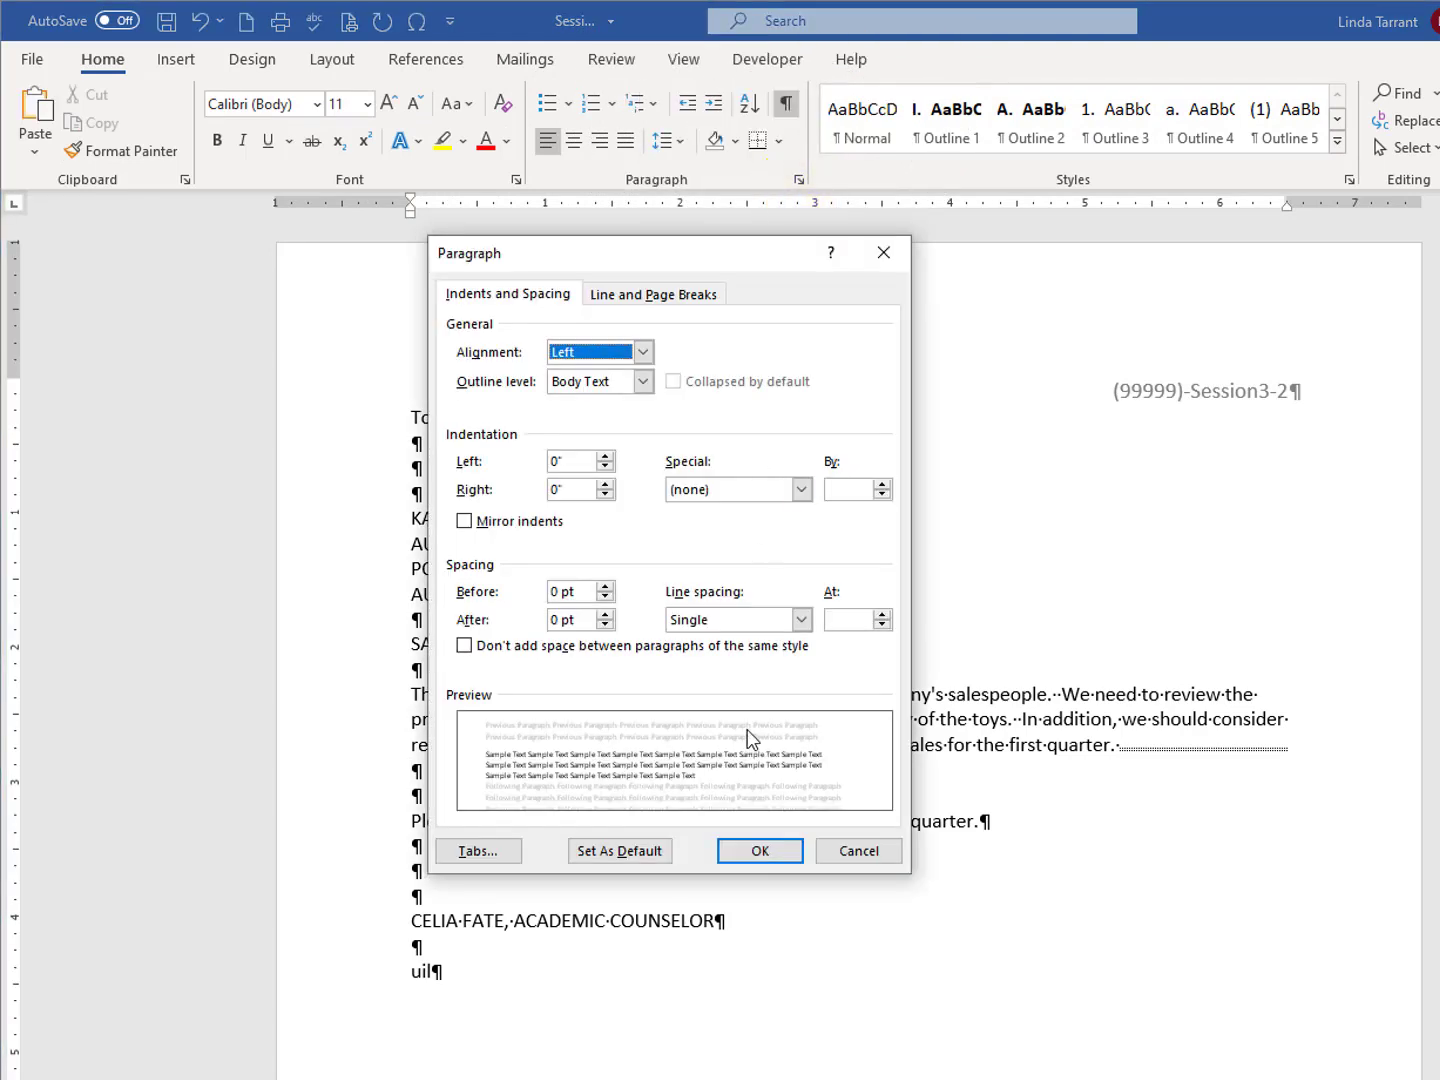
click(506, 850)
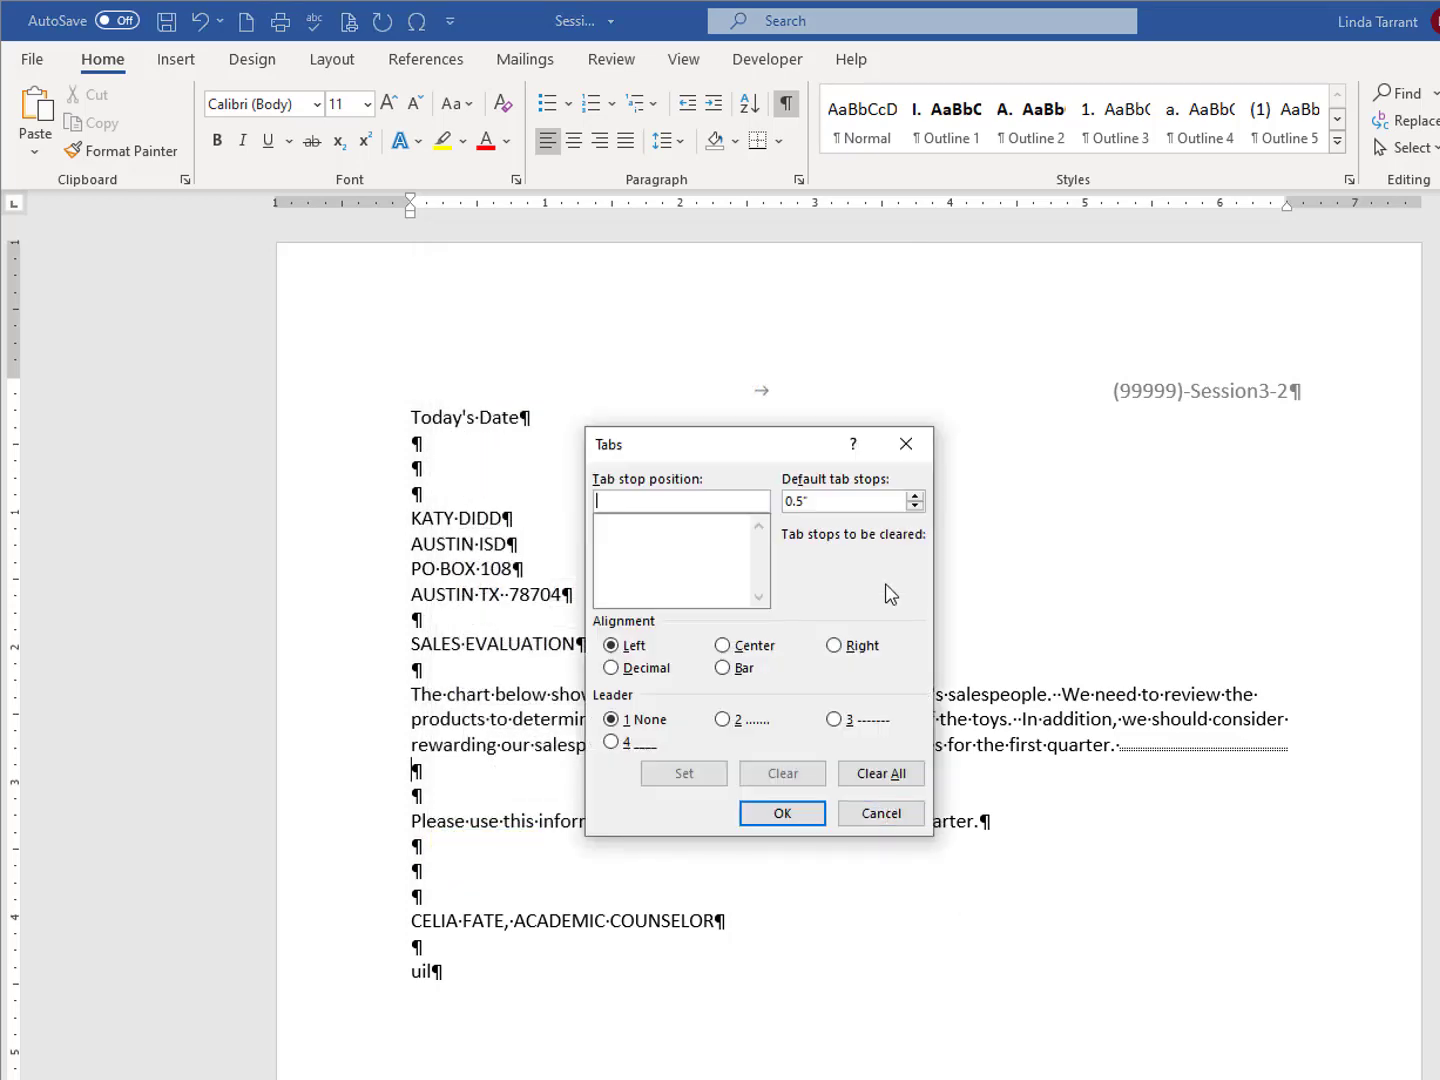
click(882, 774)
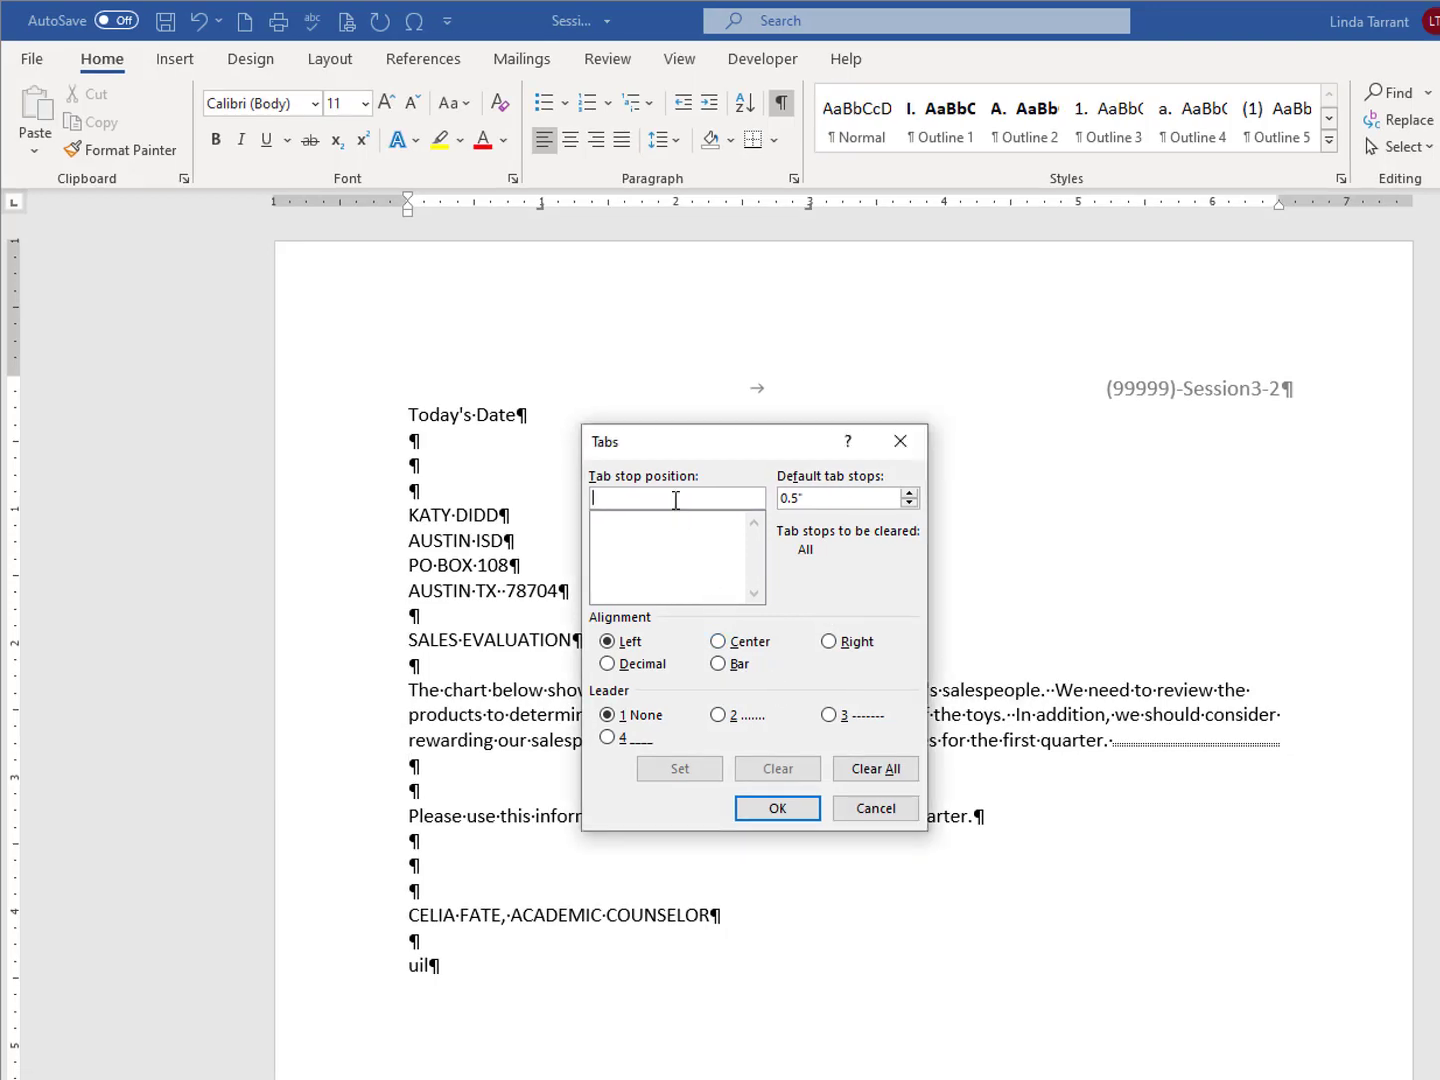
text(1)
click(698, 772)
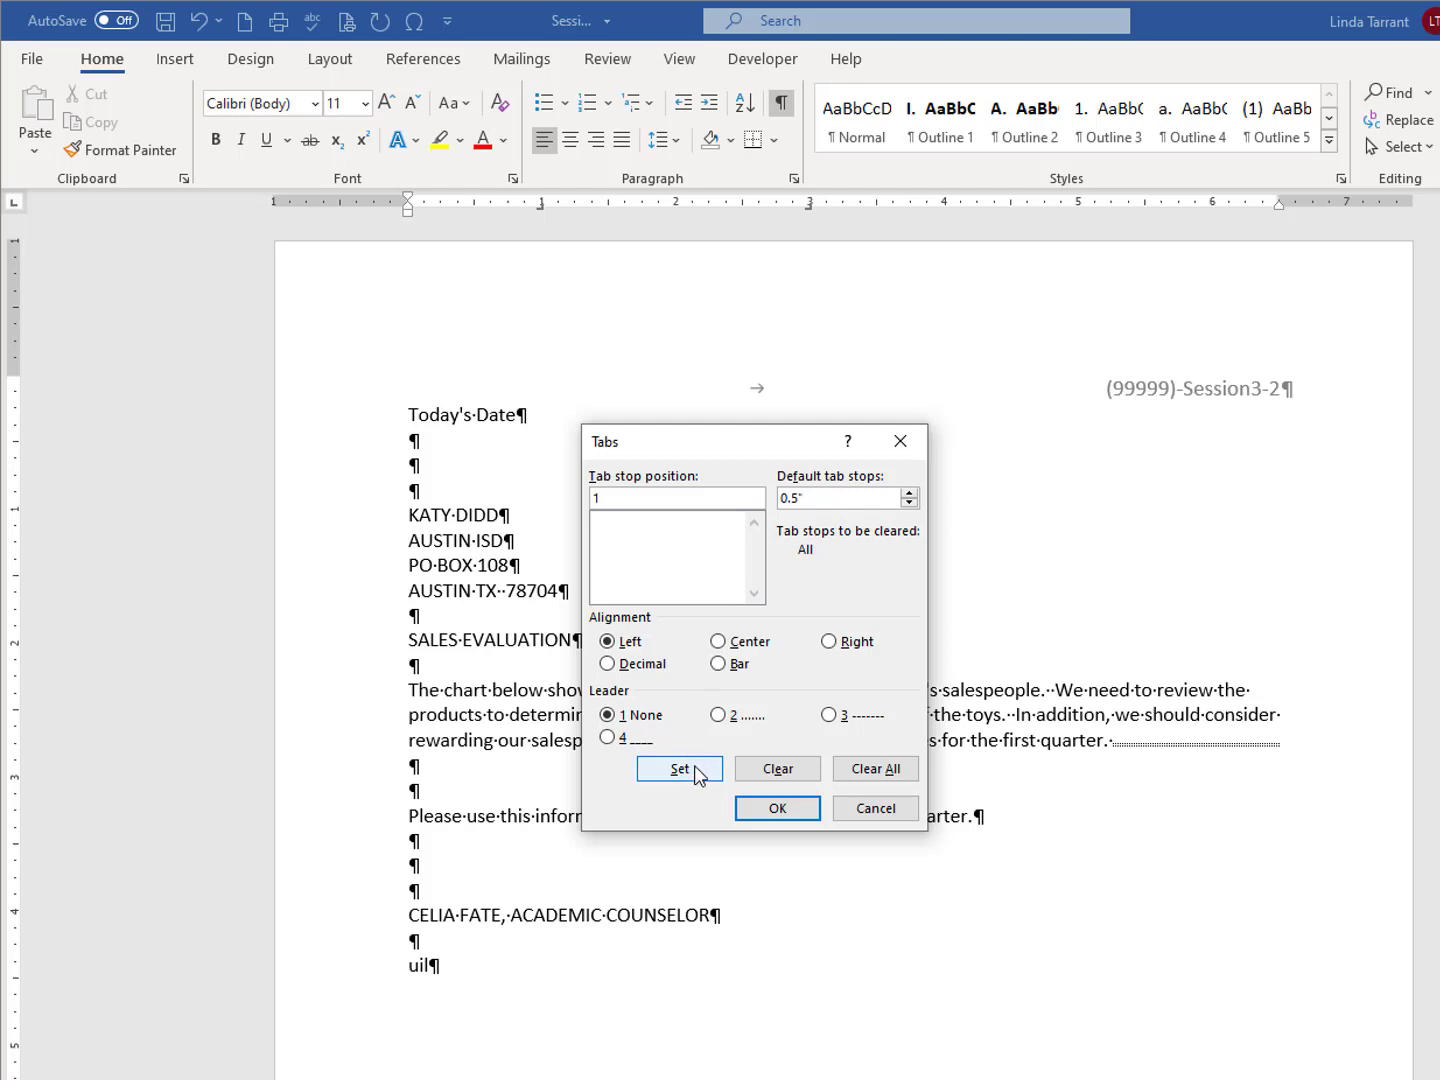
text(3)
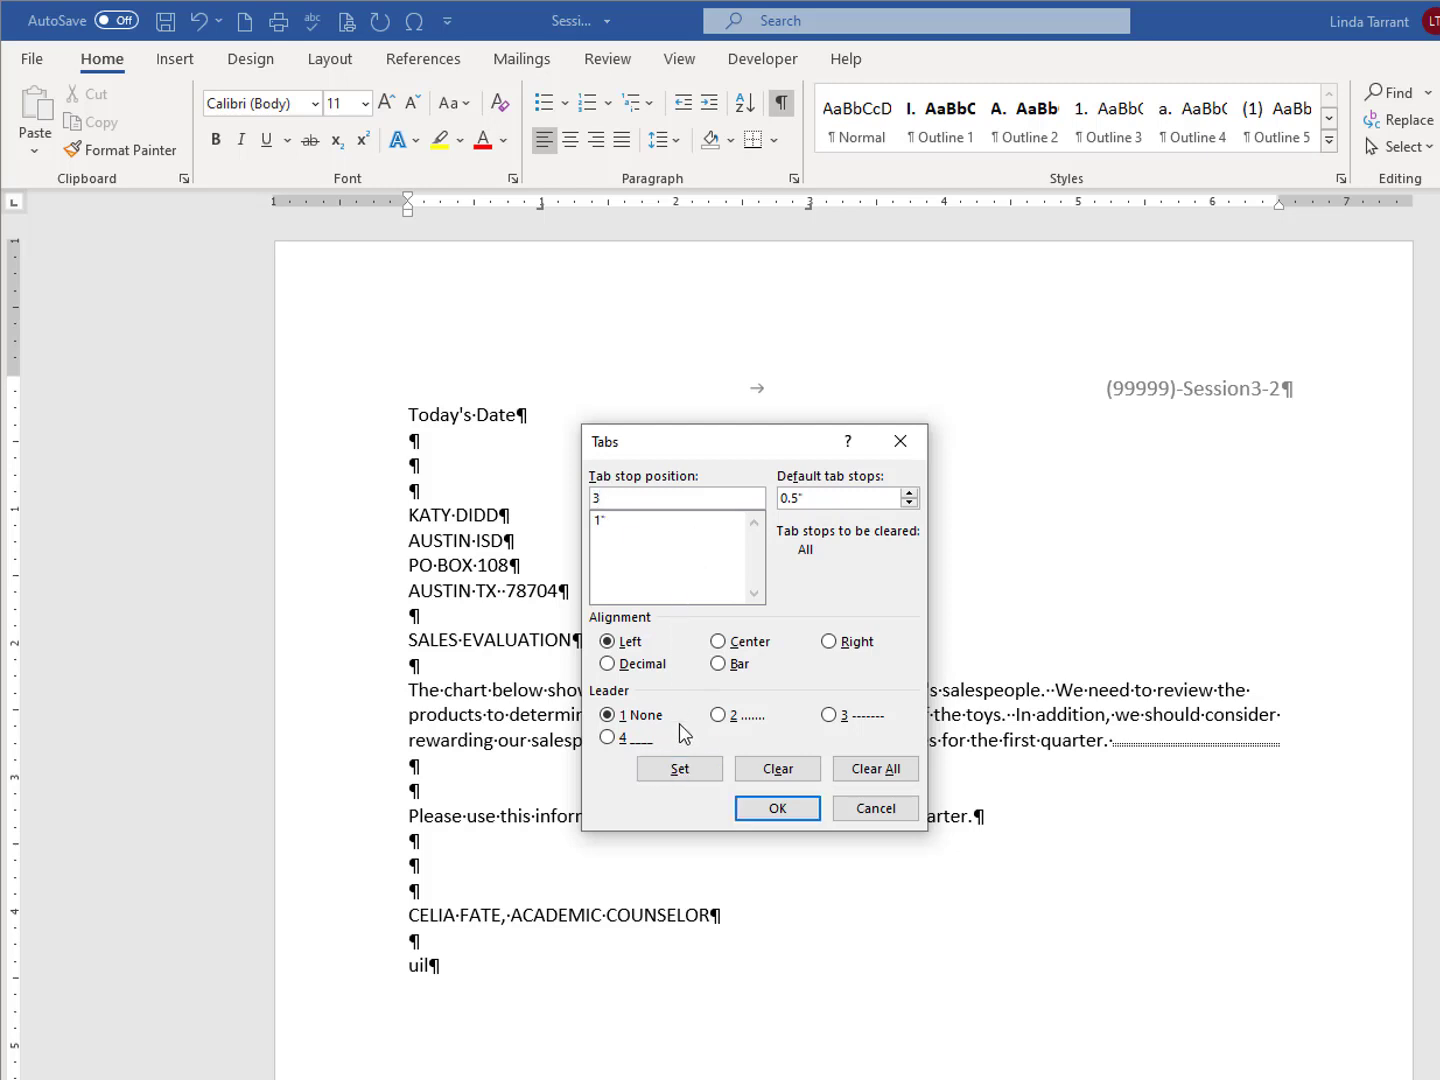
click(683, 769)
click(778, 808)
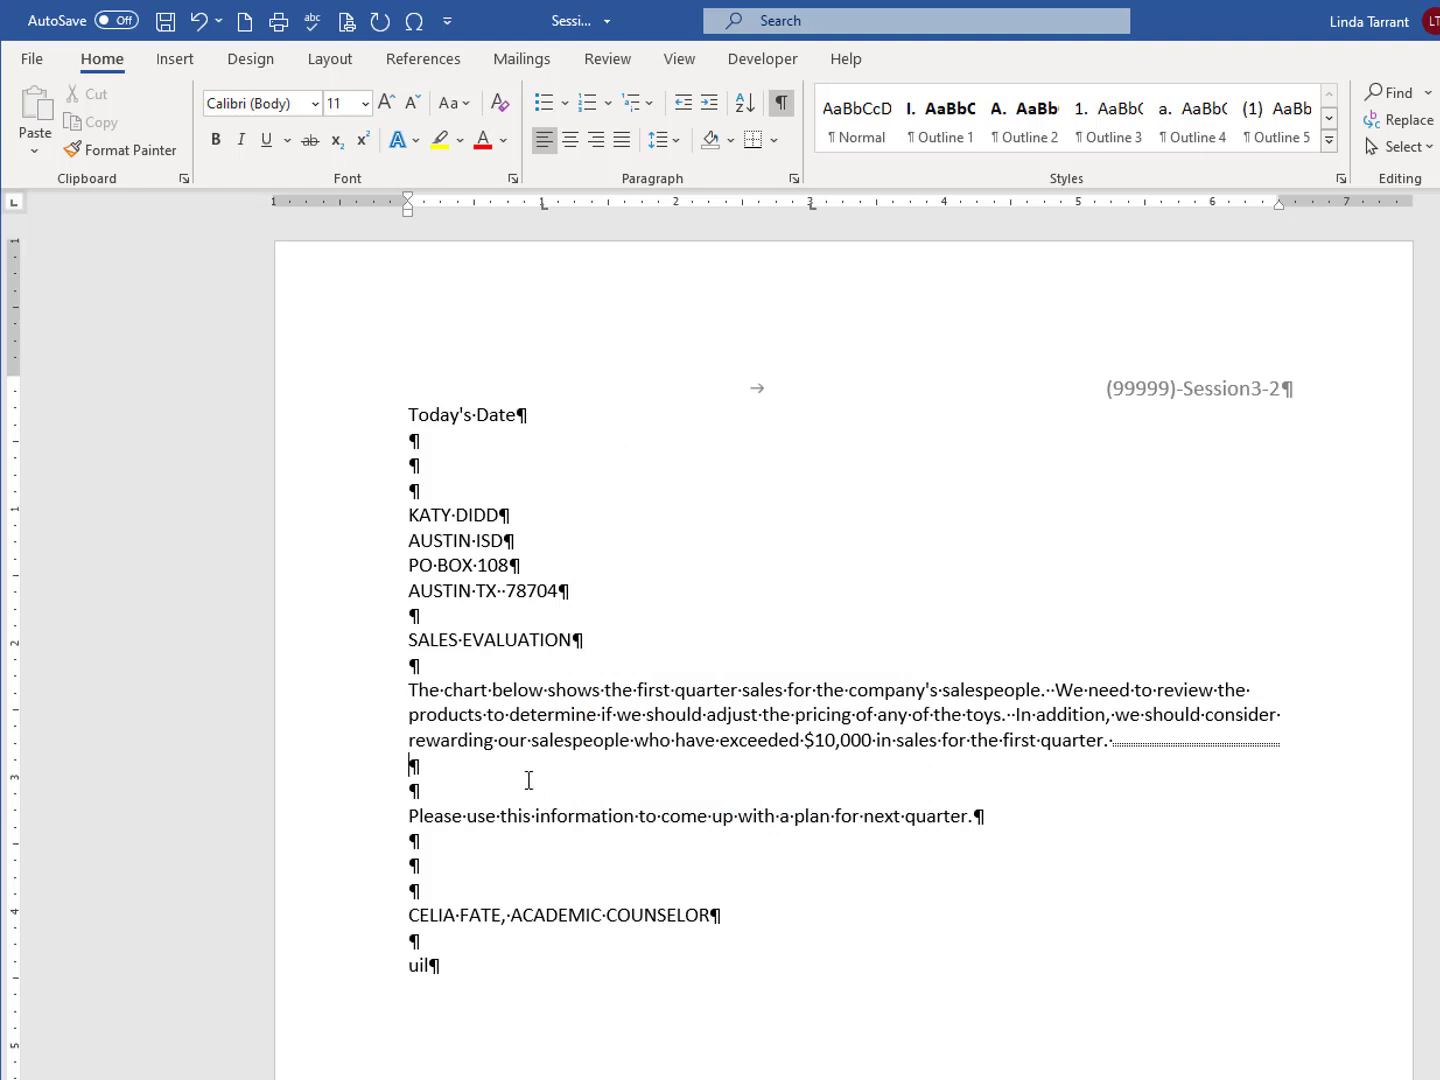
Step: Add a new line below the section break's empty line and insert the SalesName merge field at its 1" tab stop
key(Return)
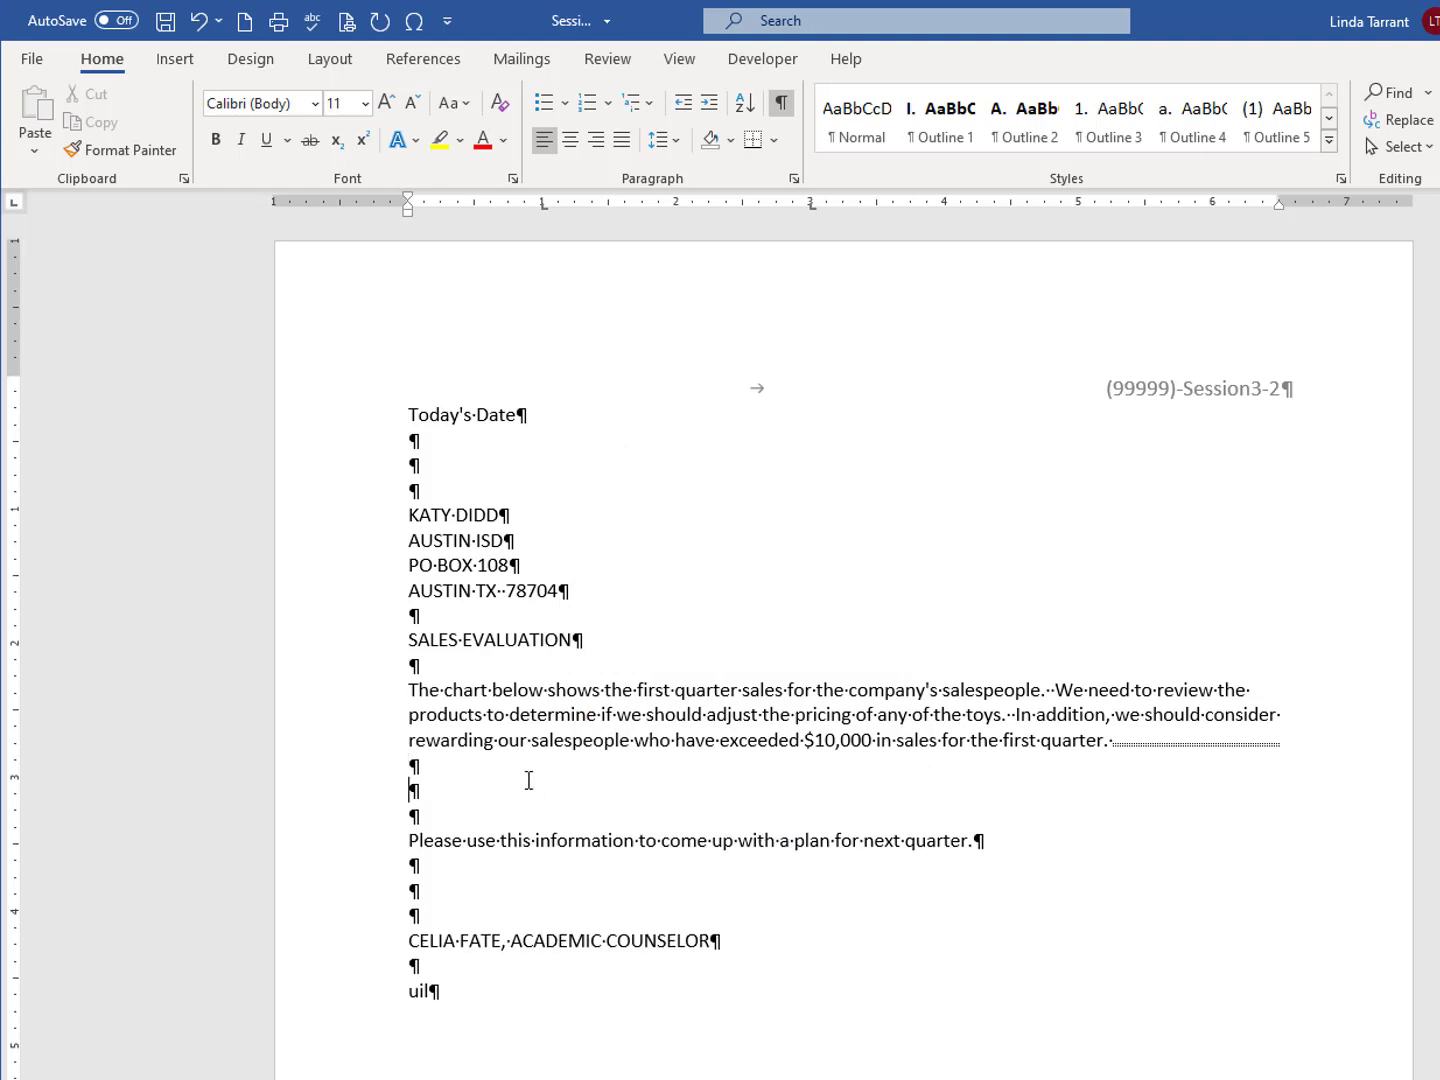
click(523, 59)
key(Tab)
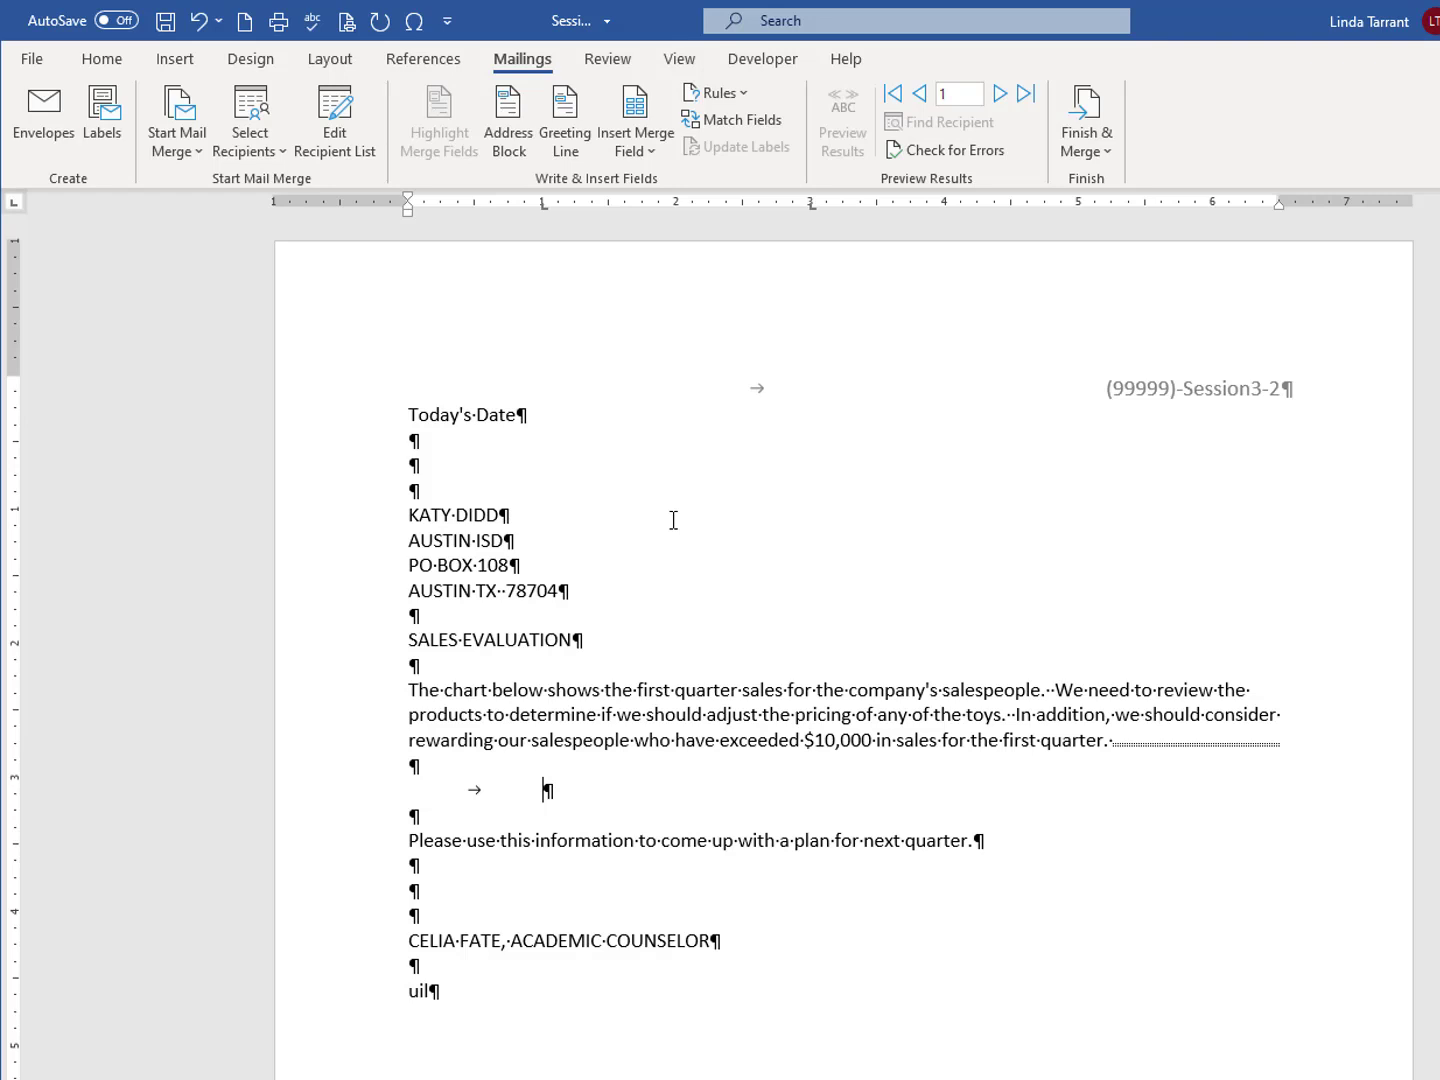
click(634, 149)
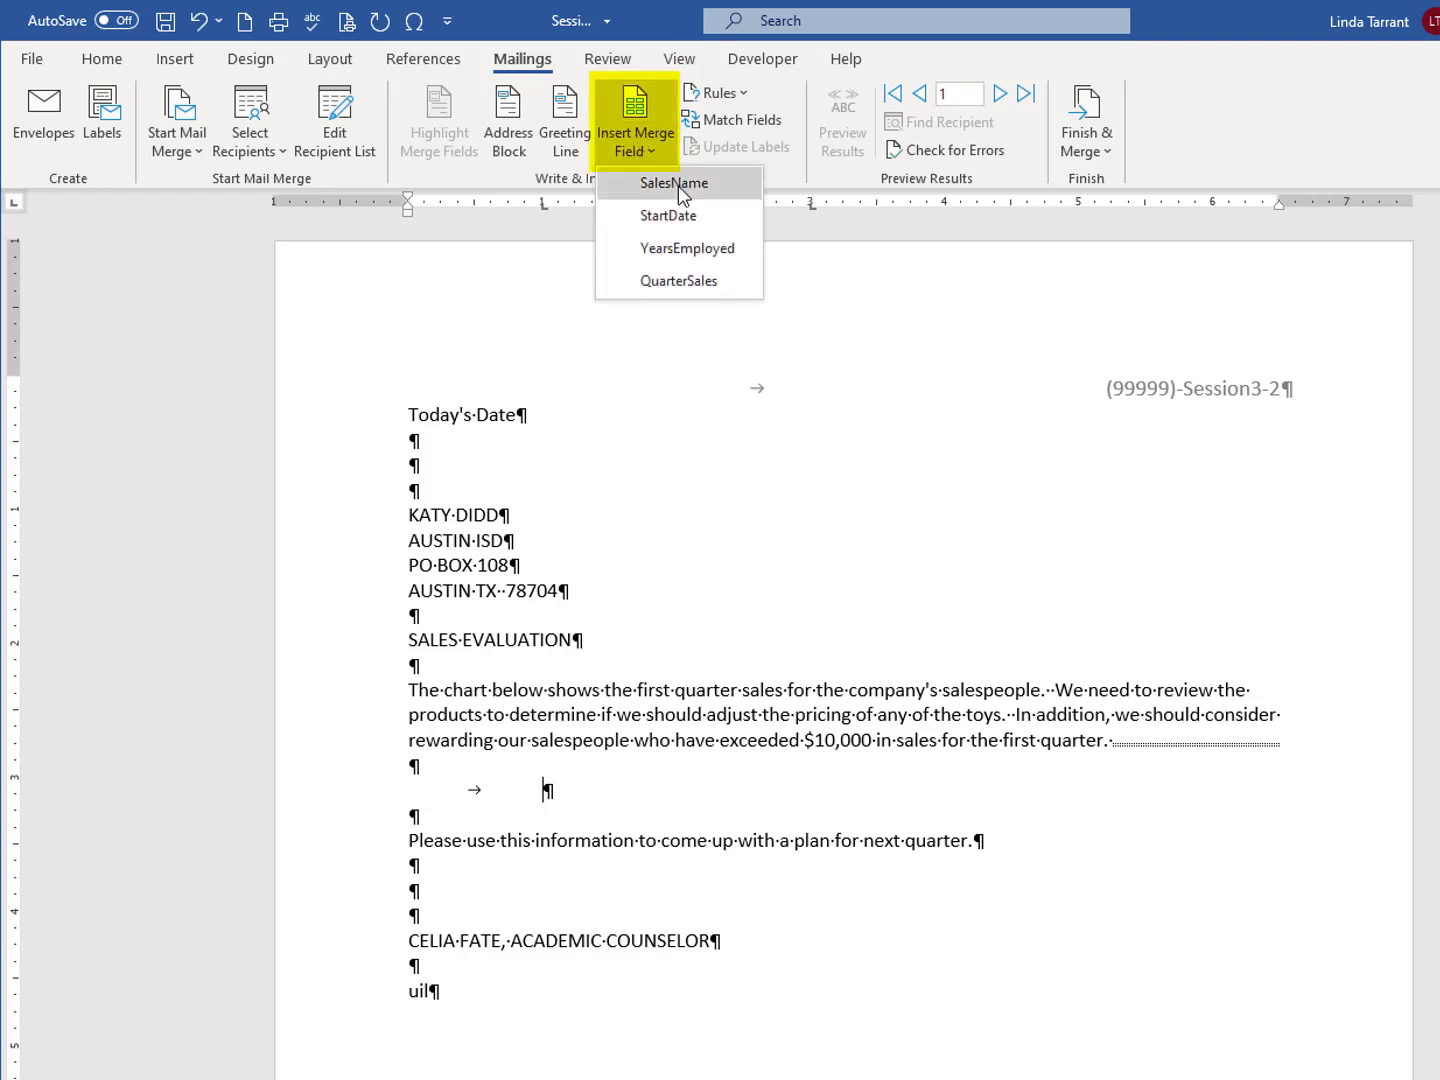
click(678, 185)
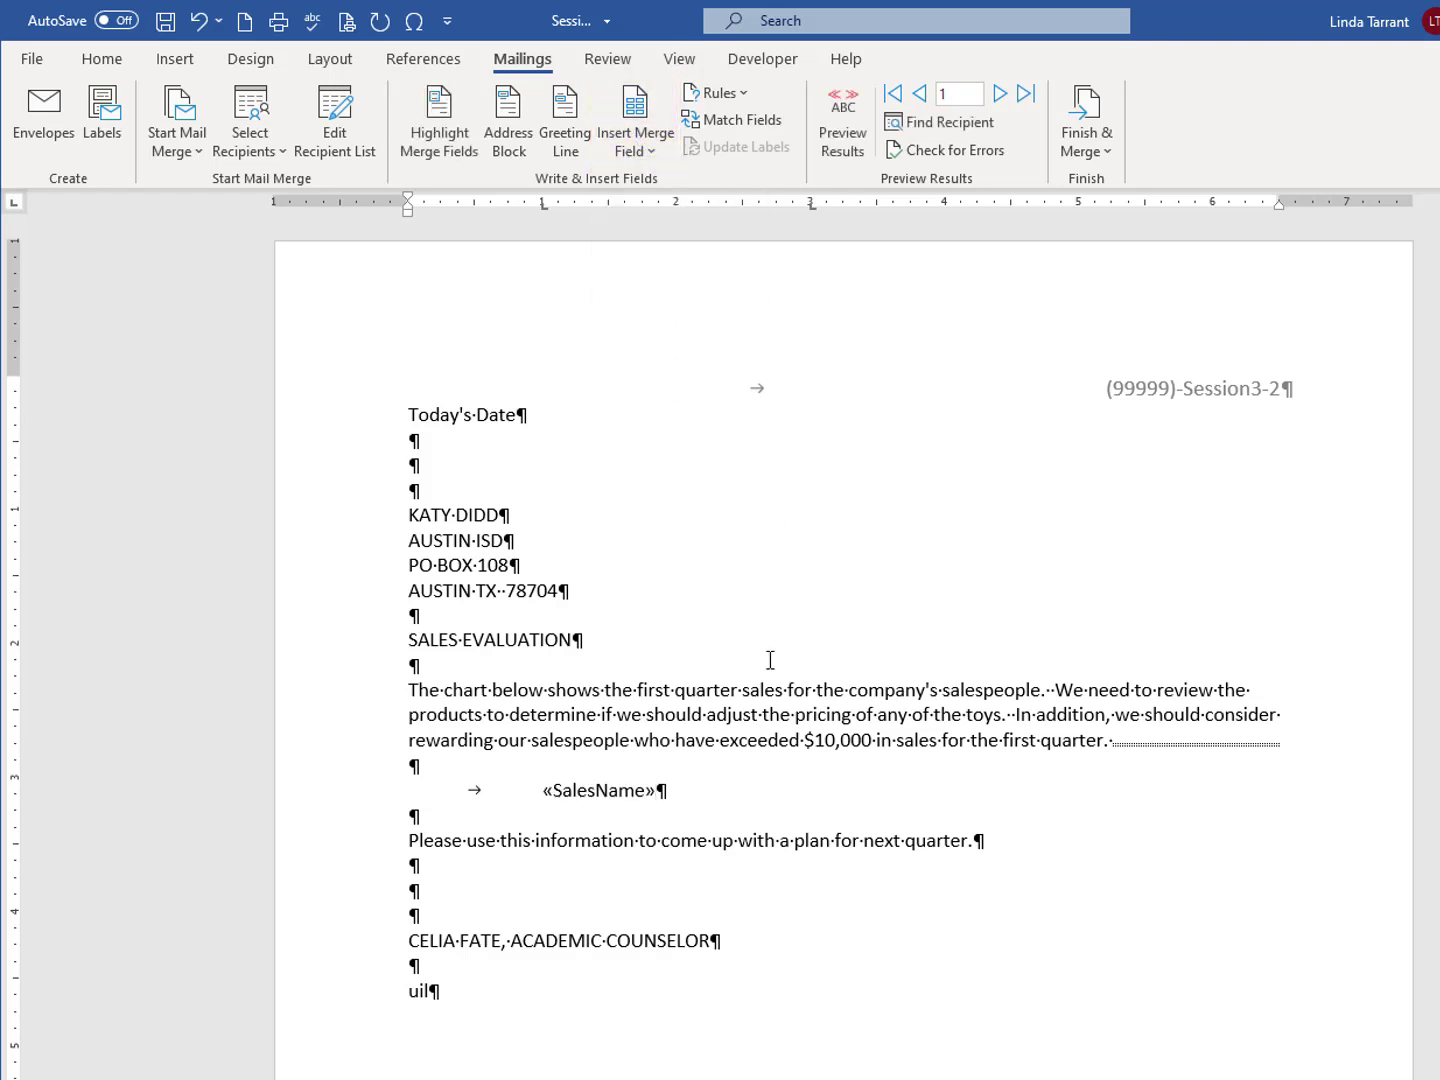
Step: Insert the QuarterSales merge field at the 3" tab stop, followed directly by a Next Record rule
key(Tab)
click(641, 157)
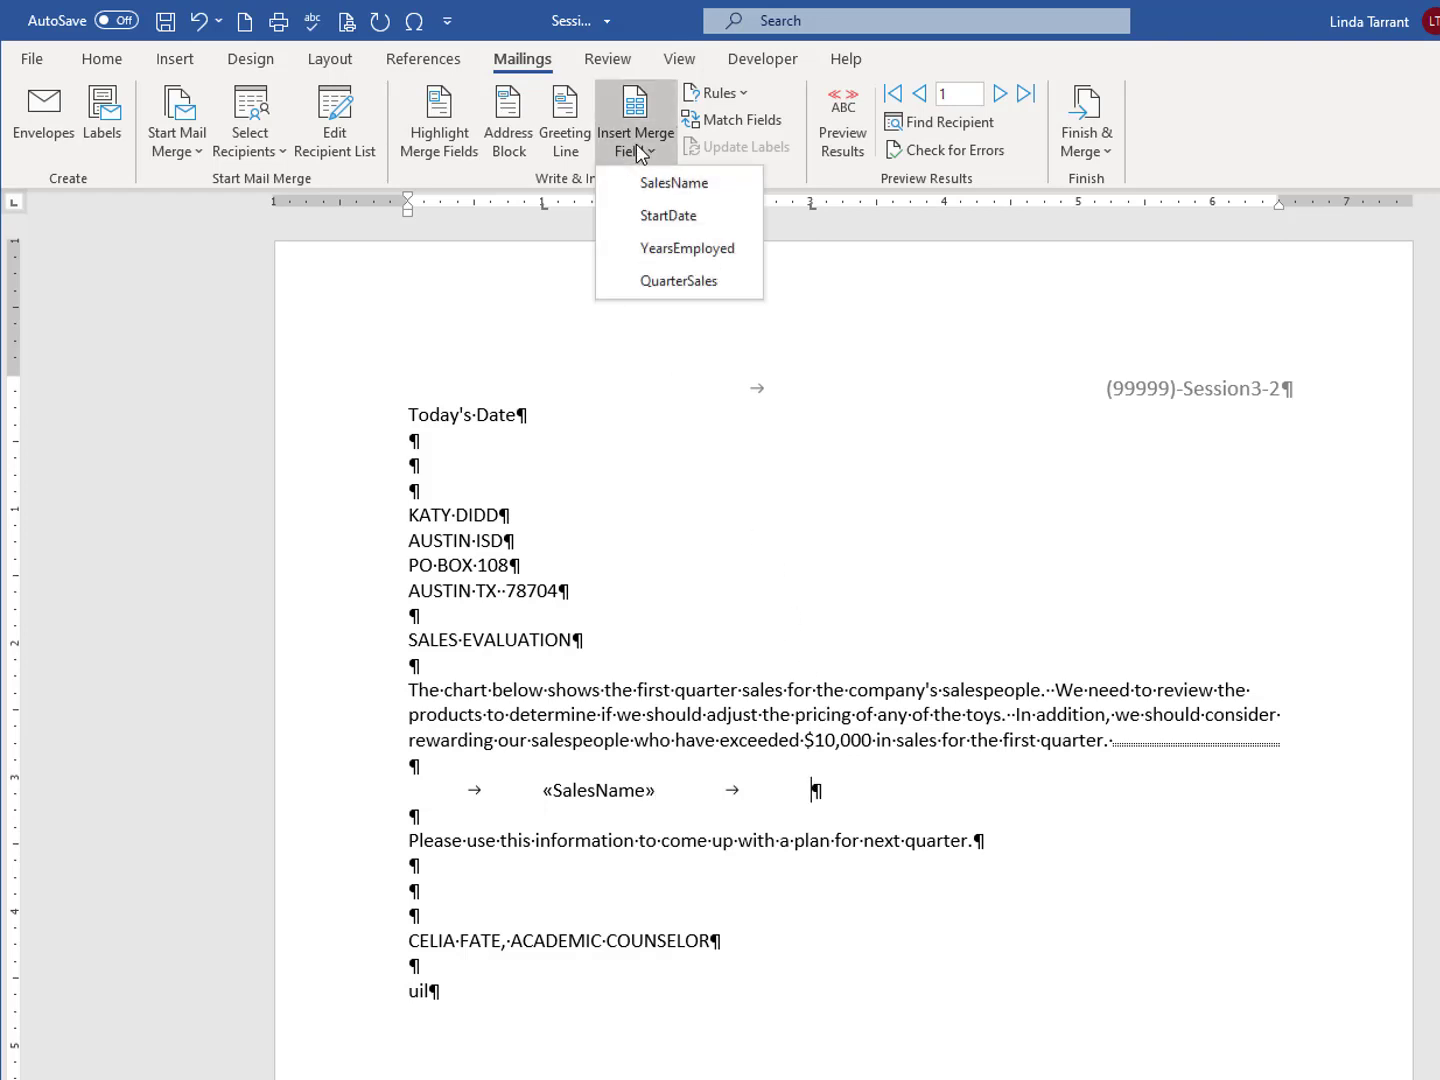
click(678, 281)
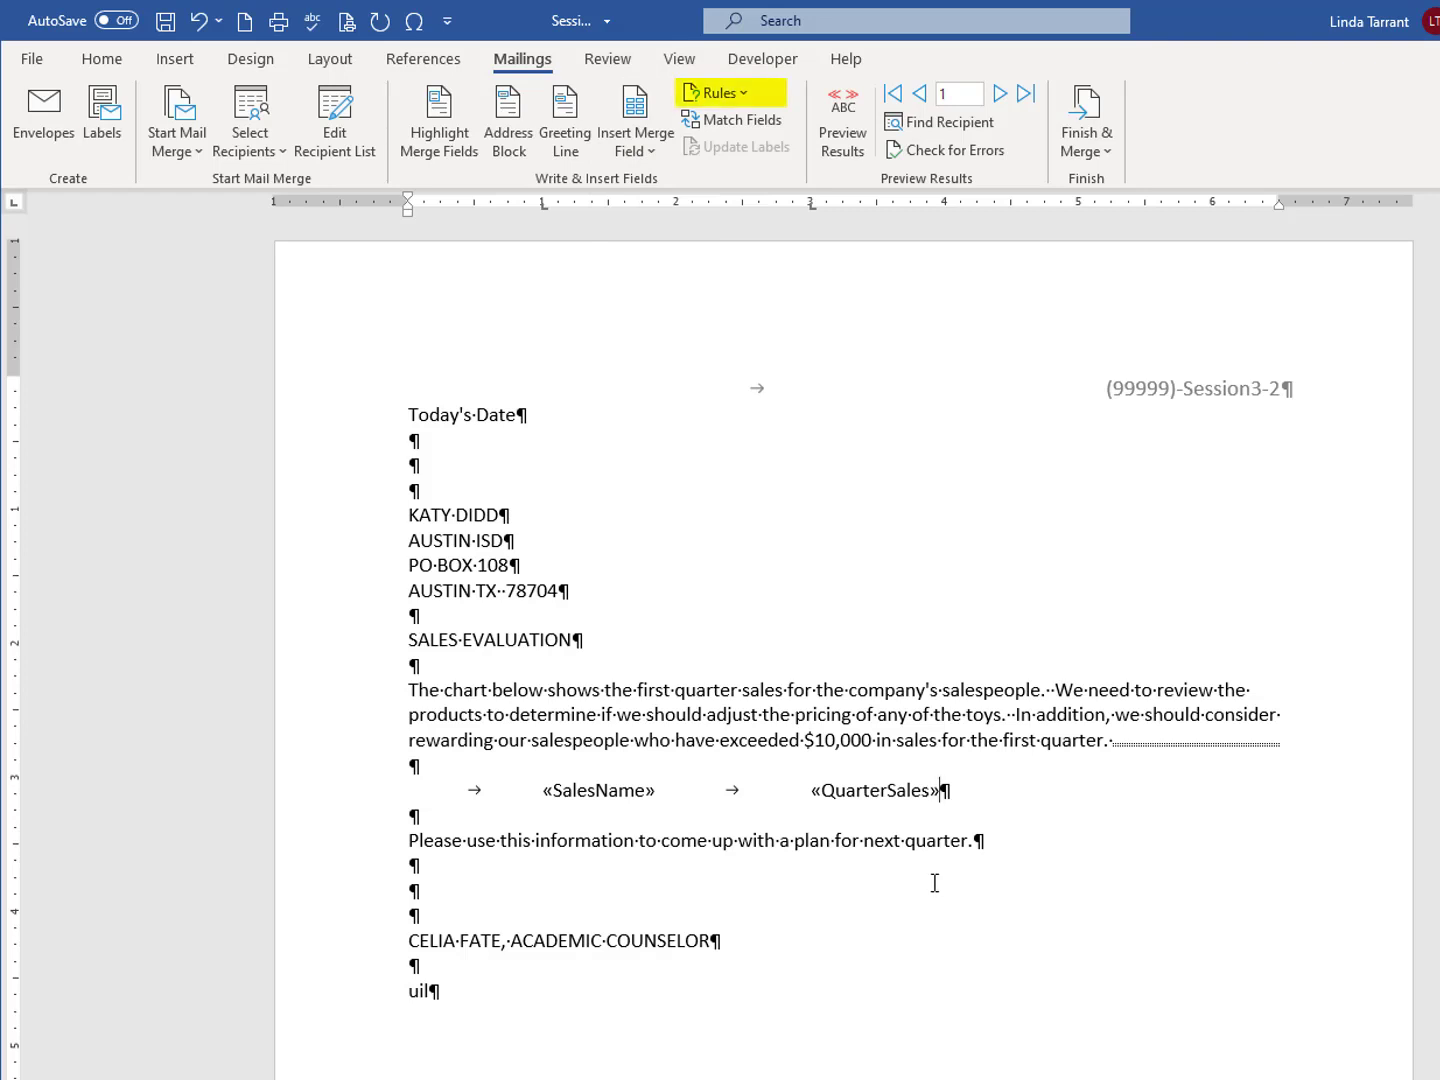
click(745, 96)
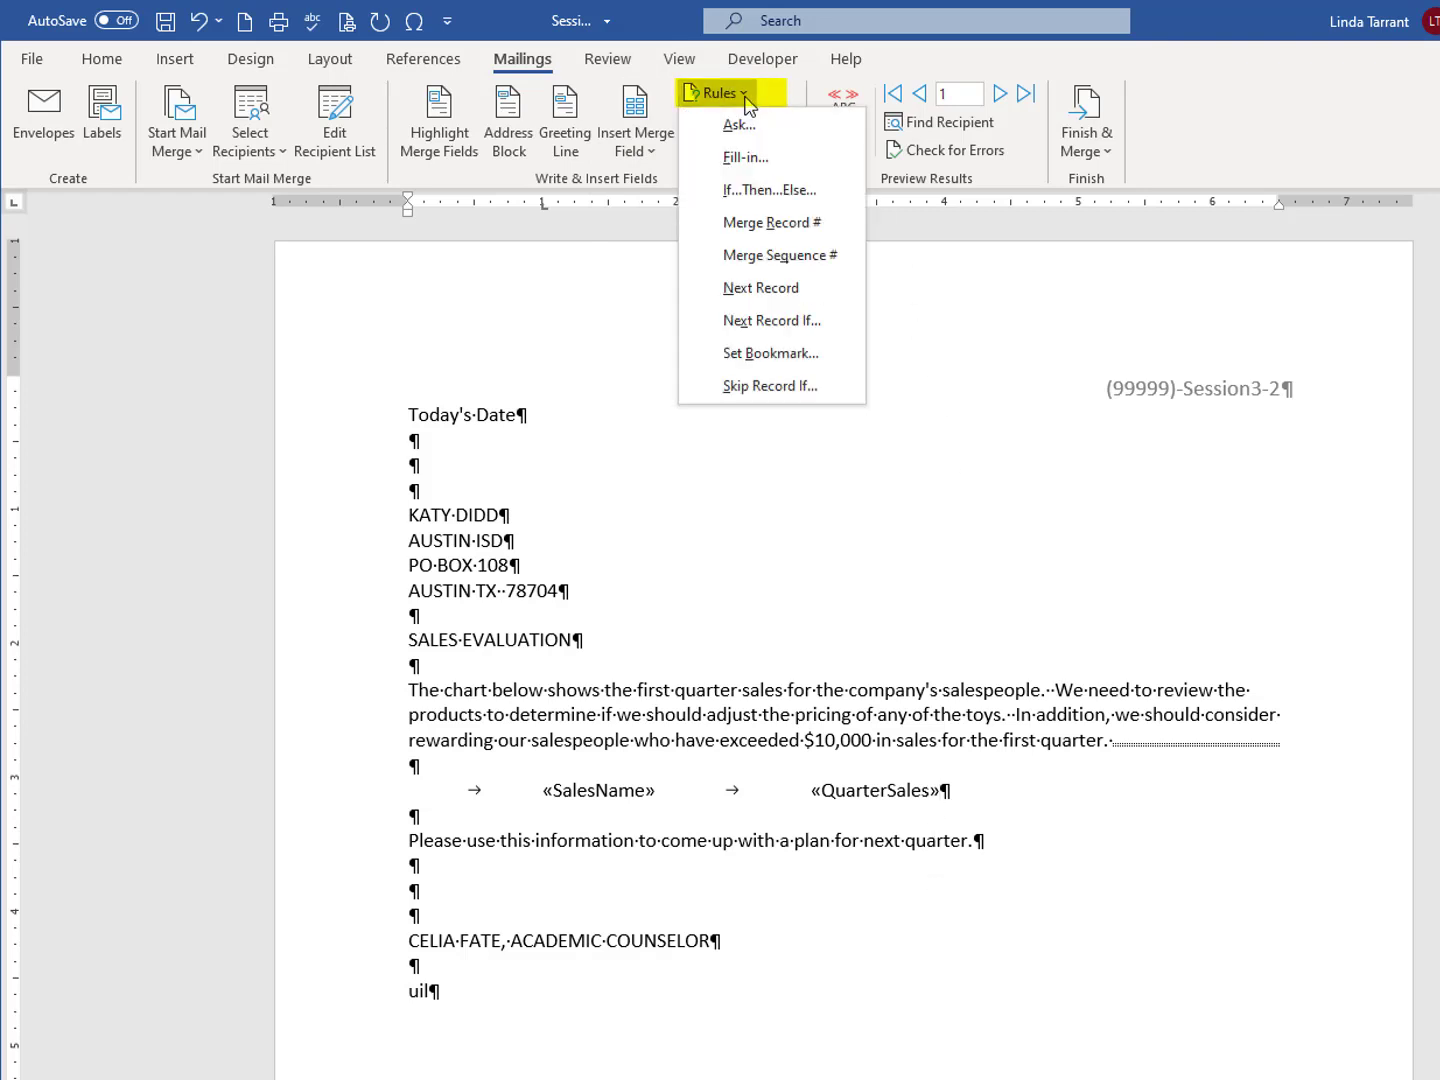
click(815, 303)
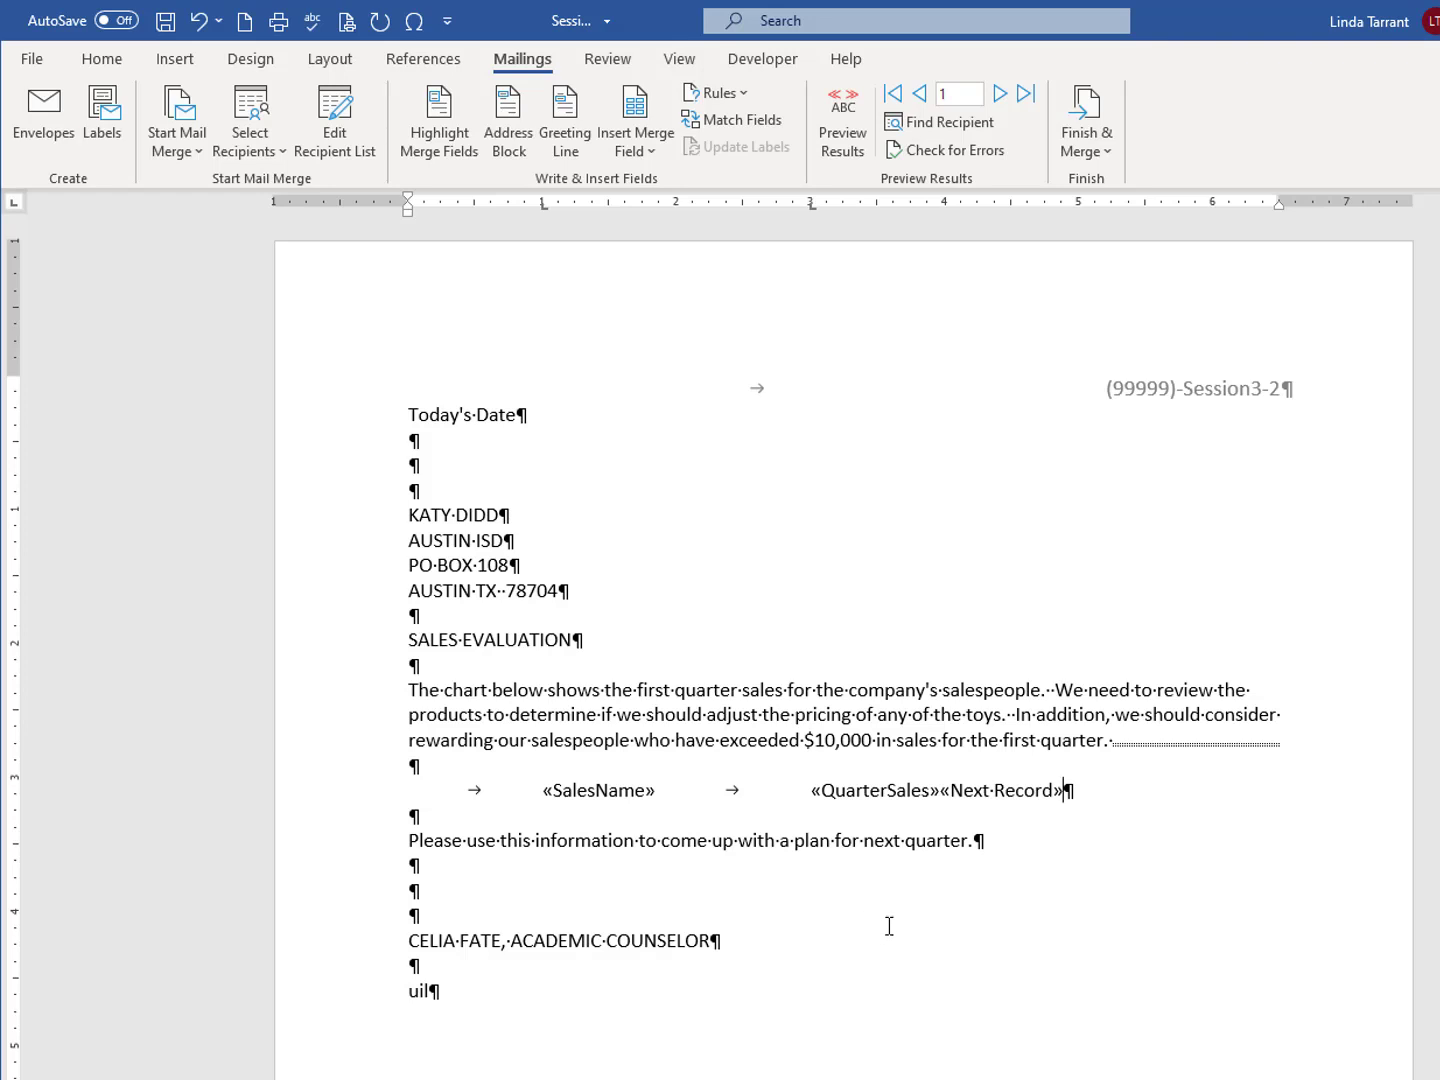
Step: Add the numeric format switch \#$,## to the QuarterSales merge field code and preview the merged result
key(alt+F9)
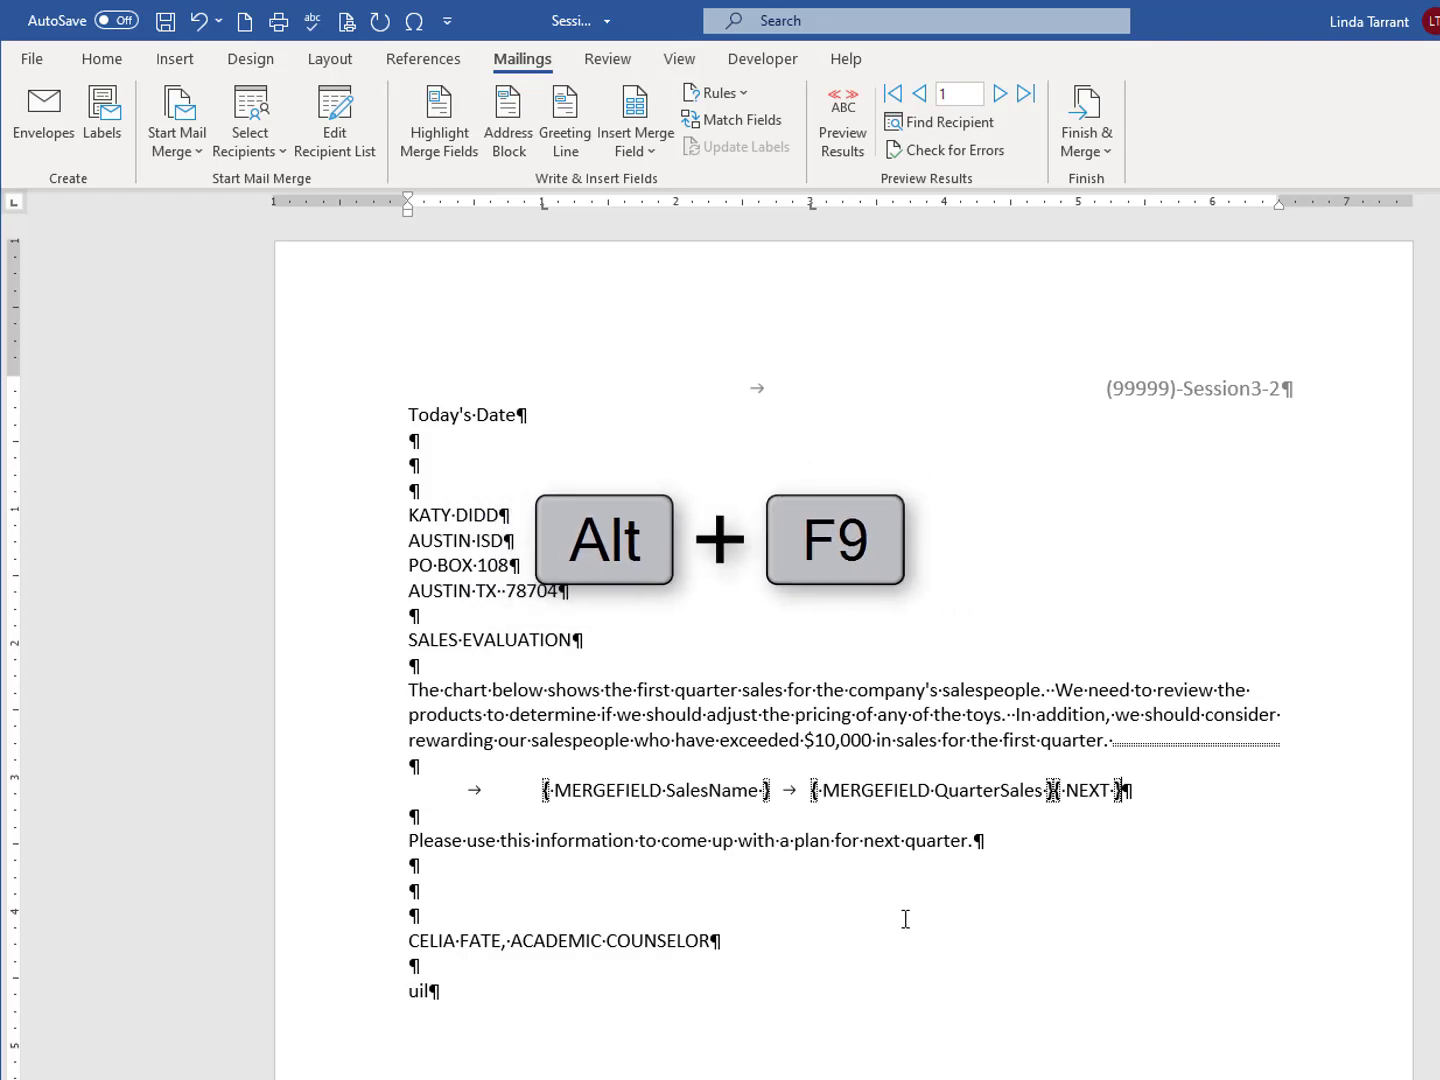
click(1052, 791)
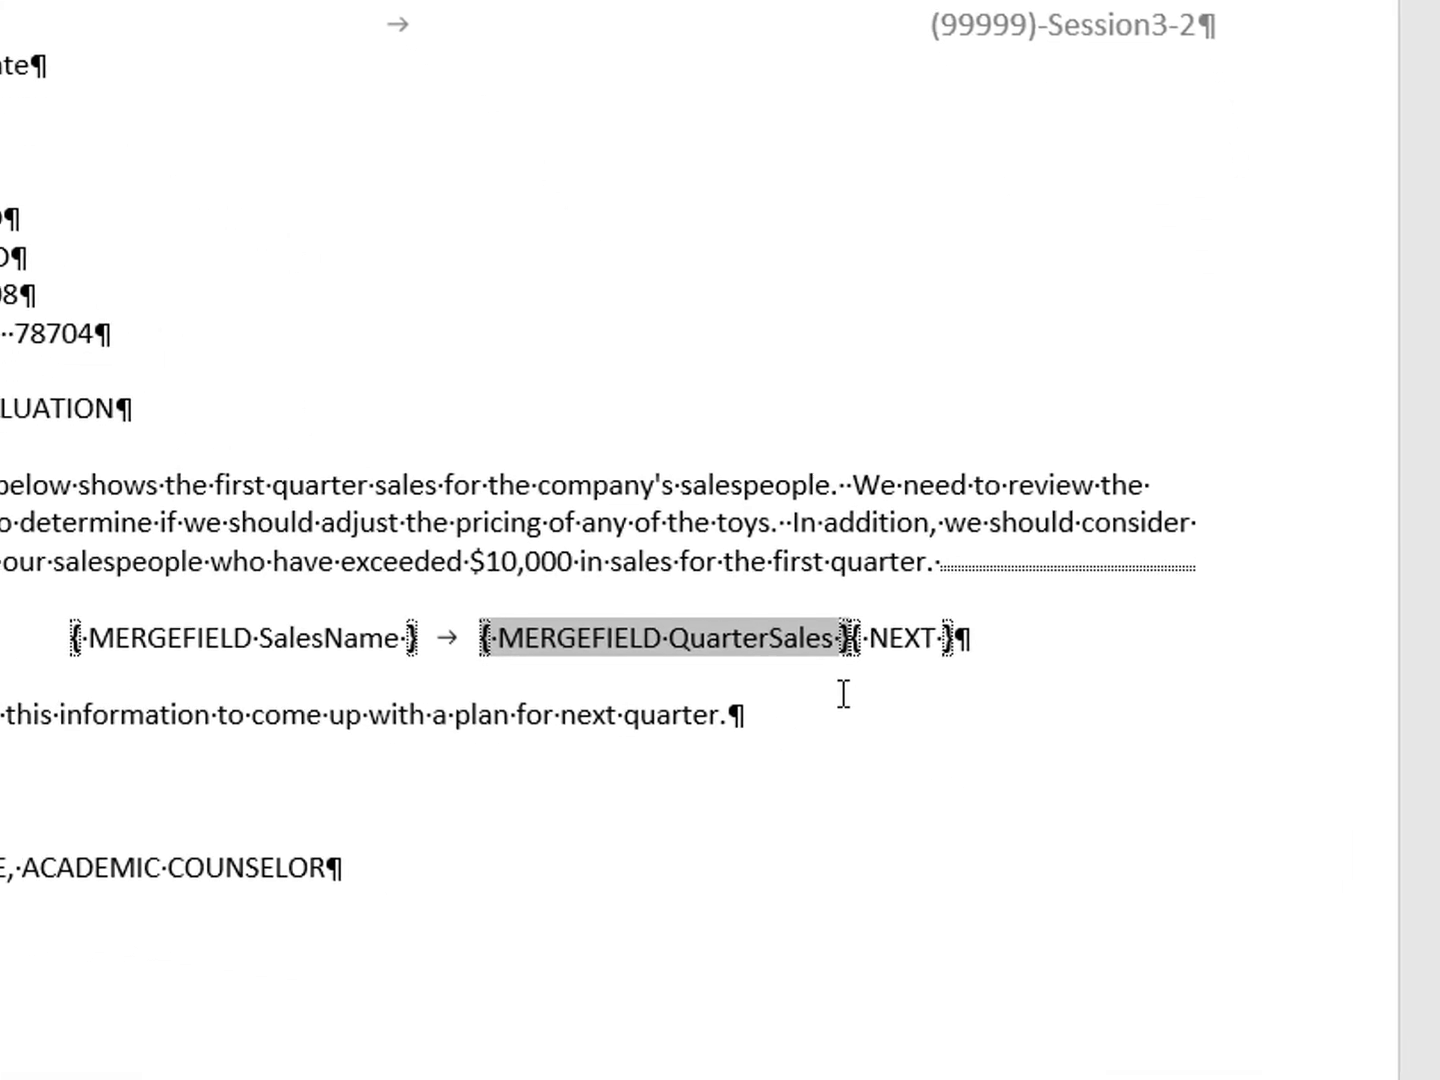
text(\# )
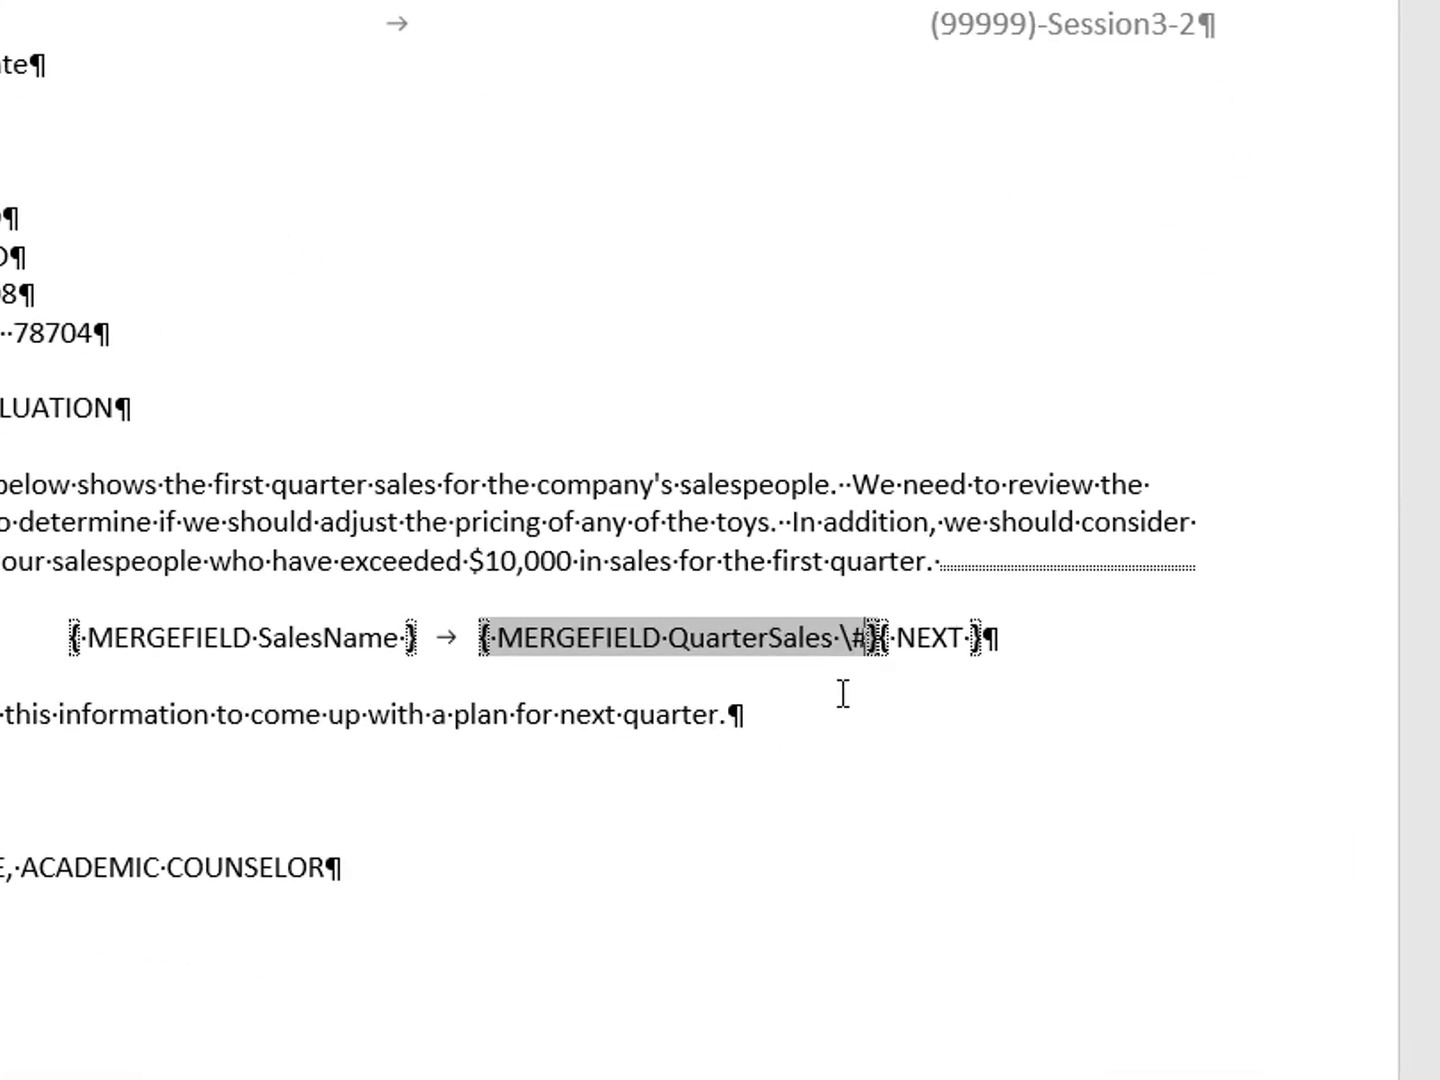
text($)
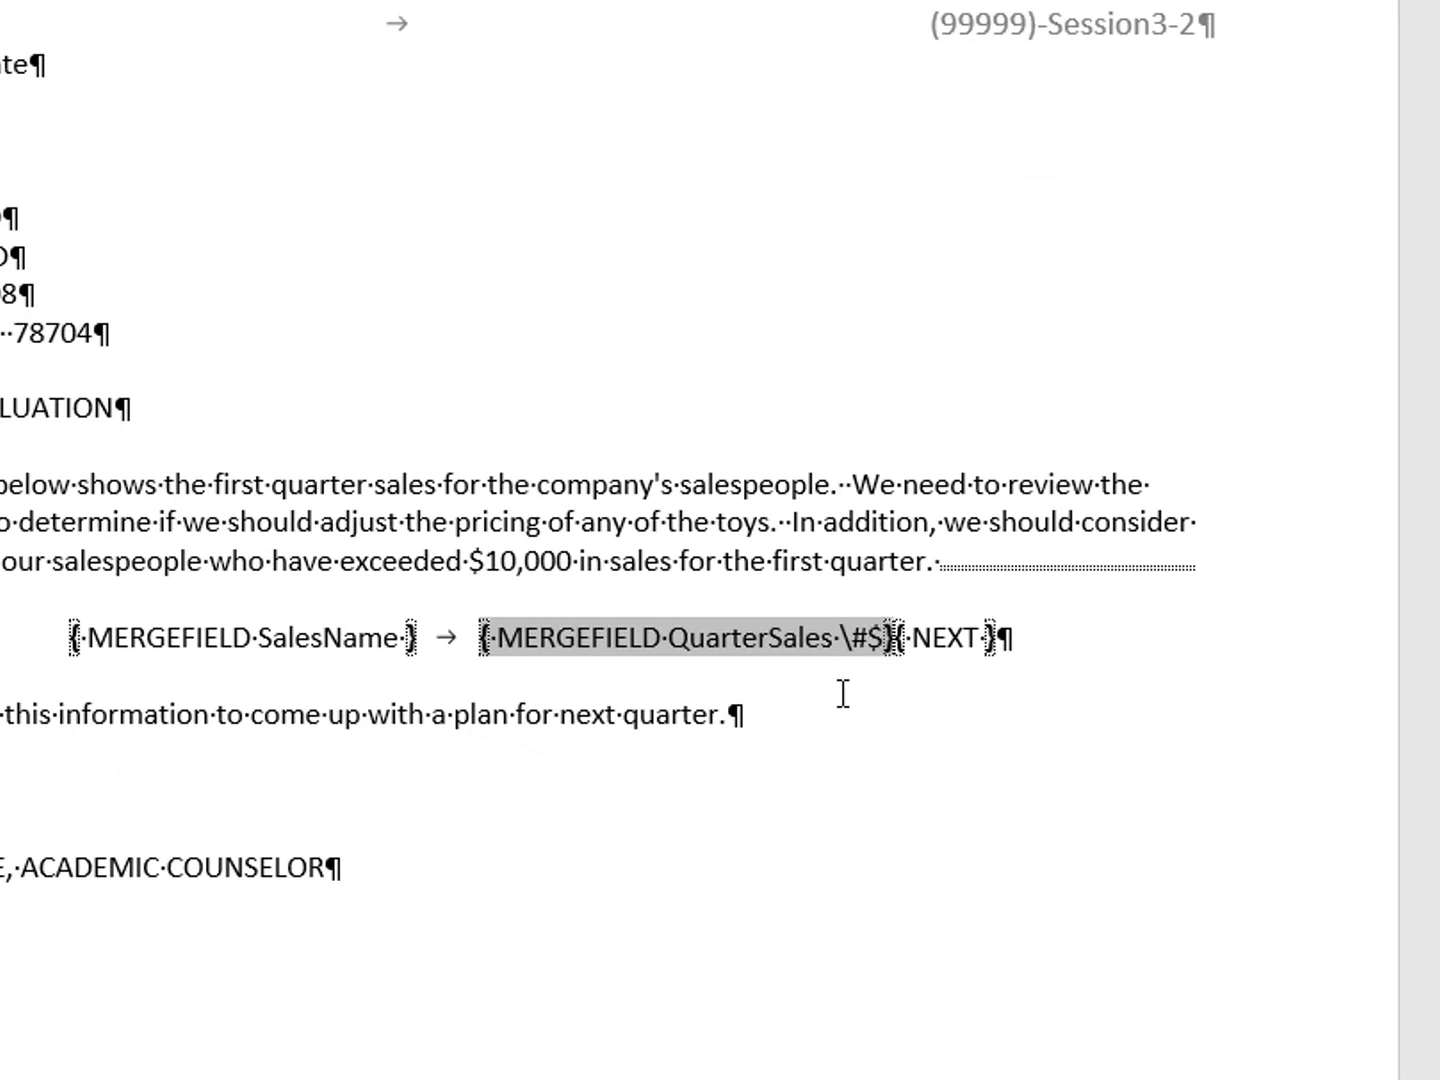
text(,#)
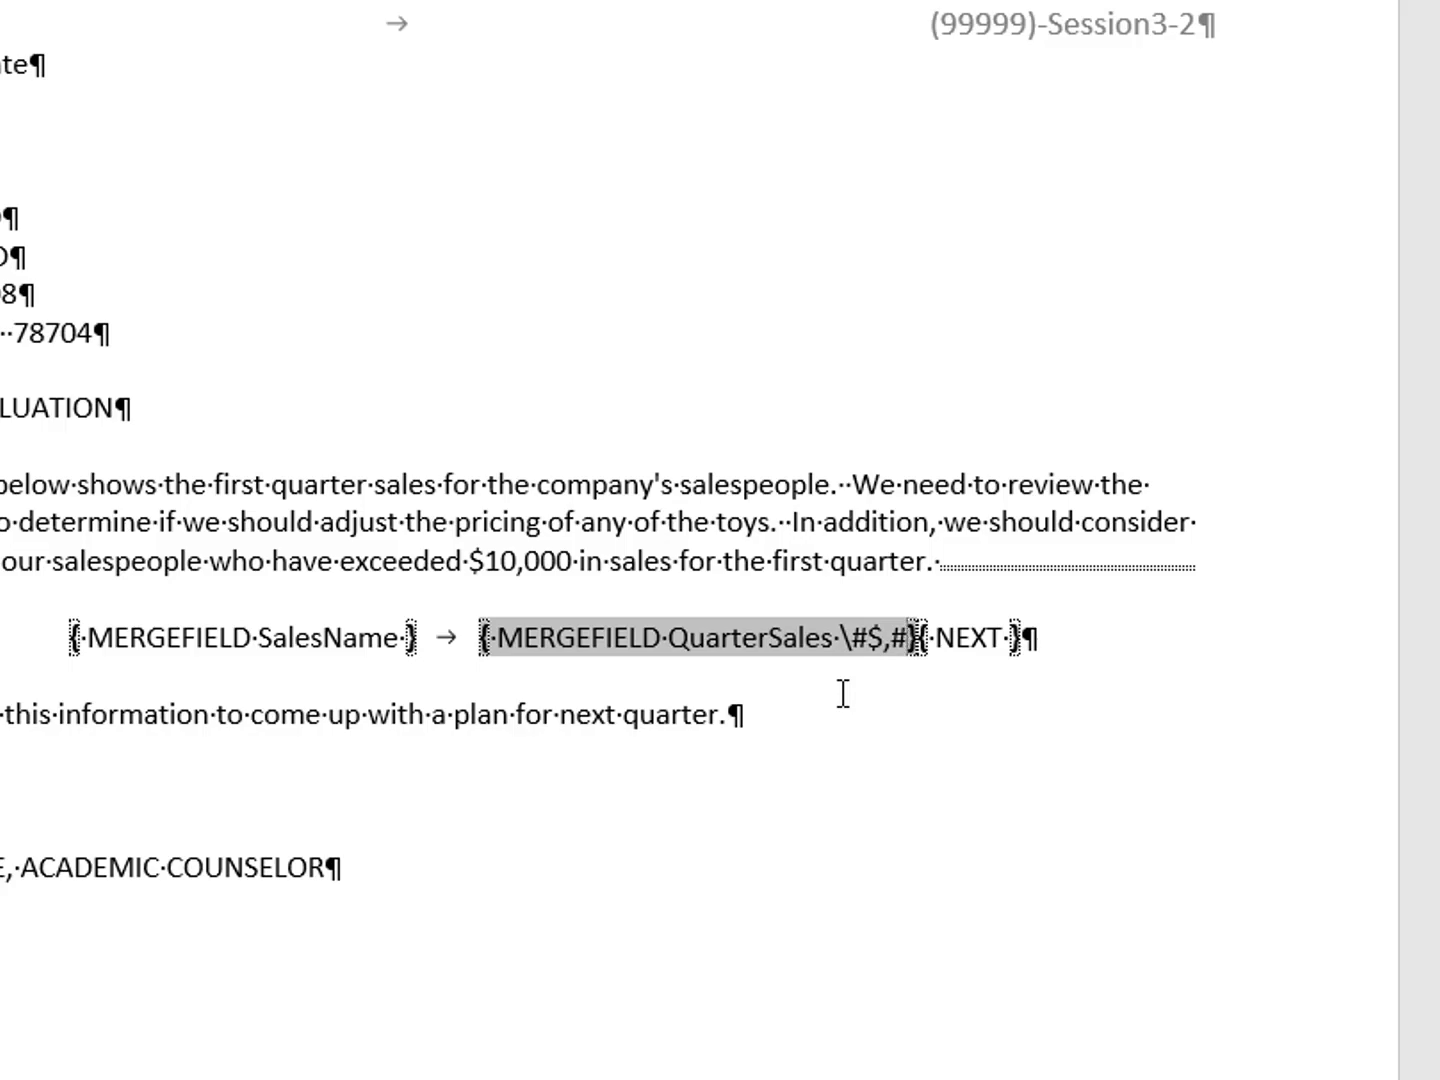
text(#)
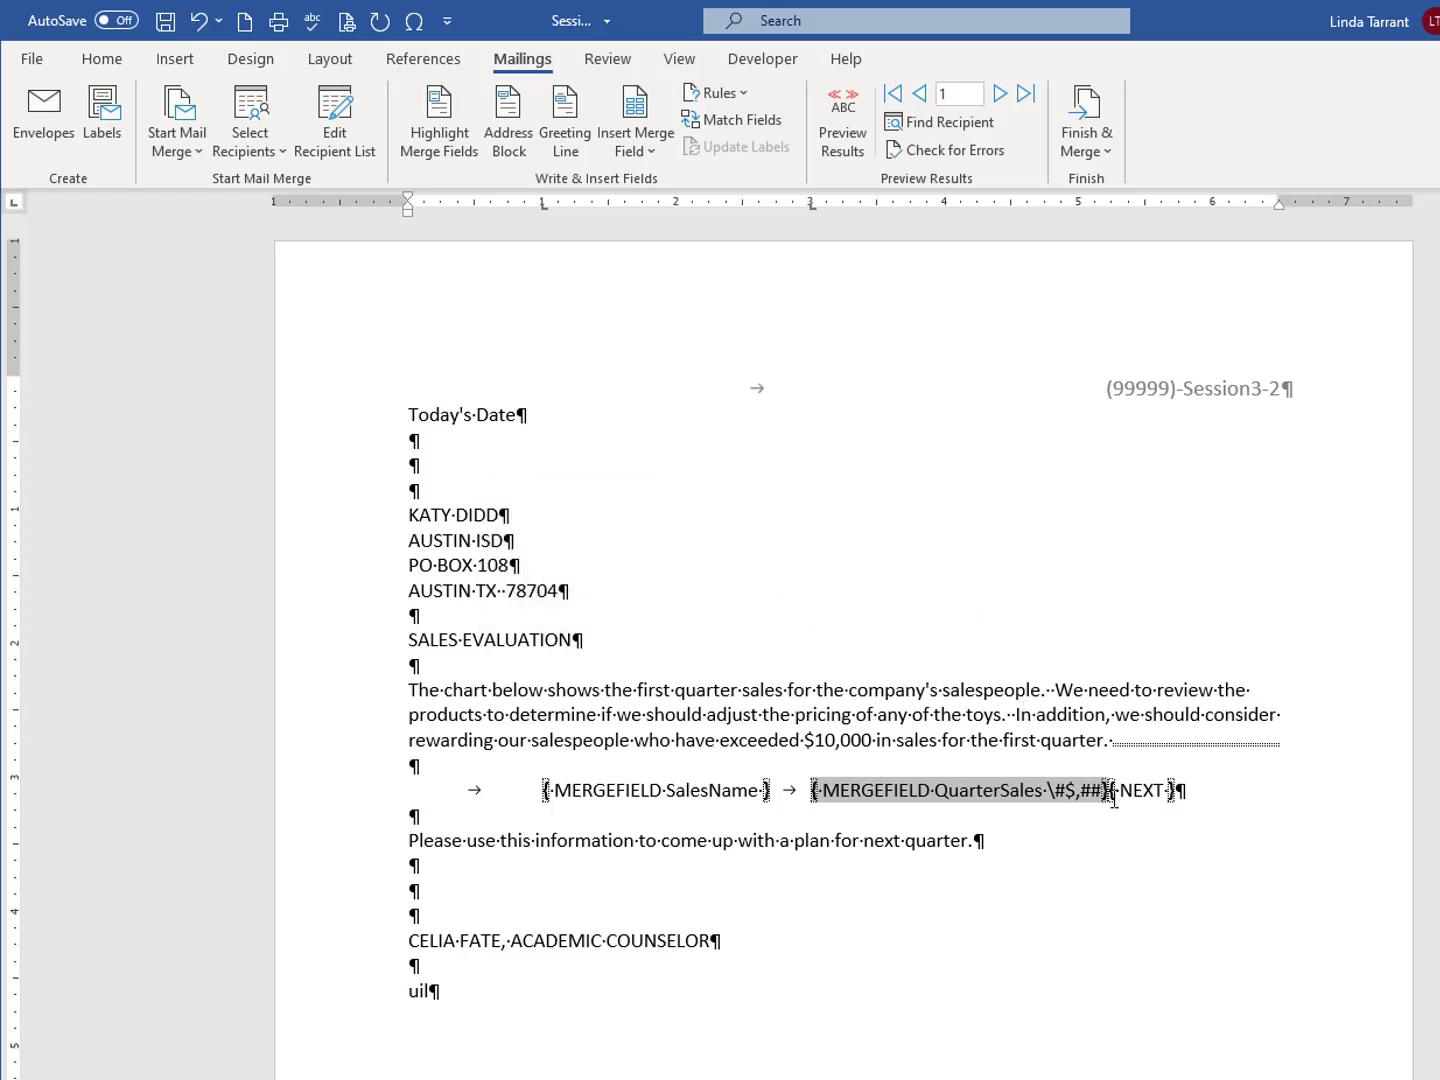
key(alt+F9)
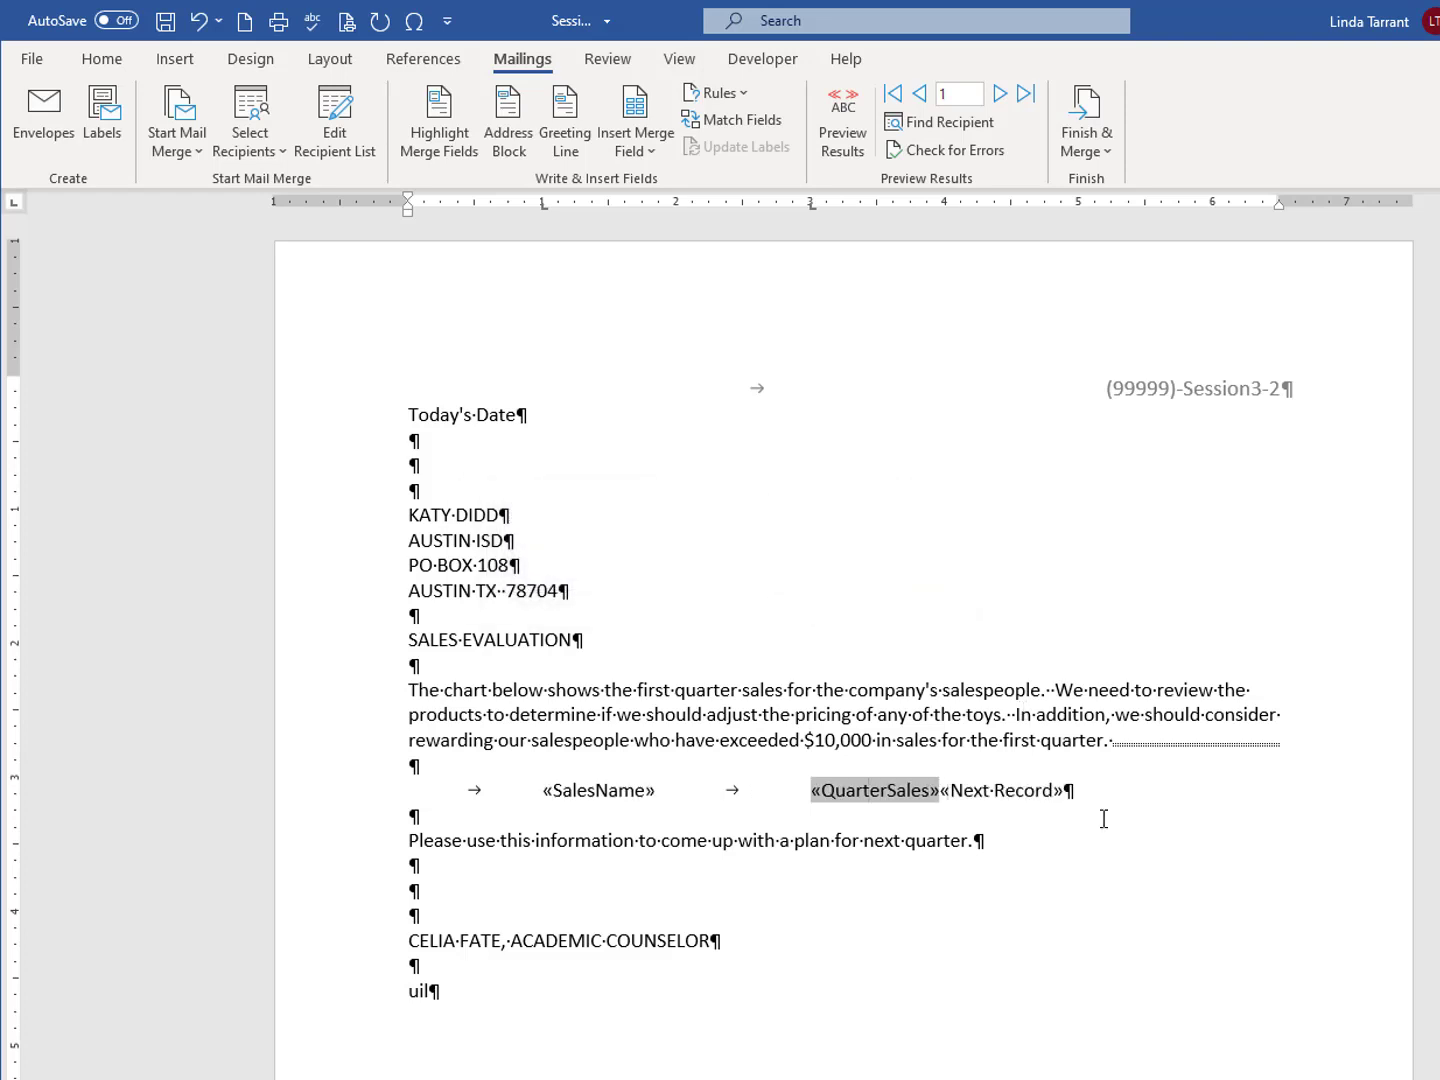
click(841, 143)
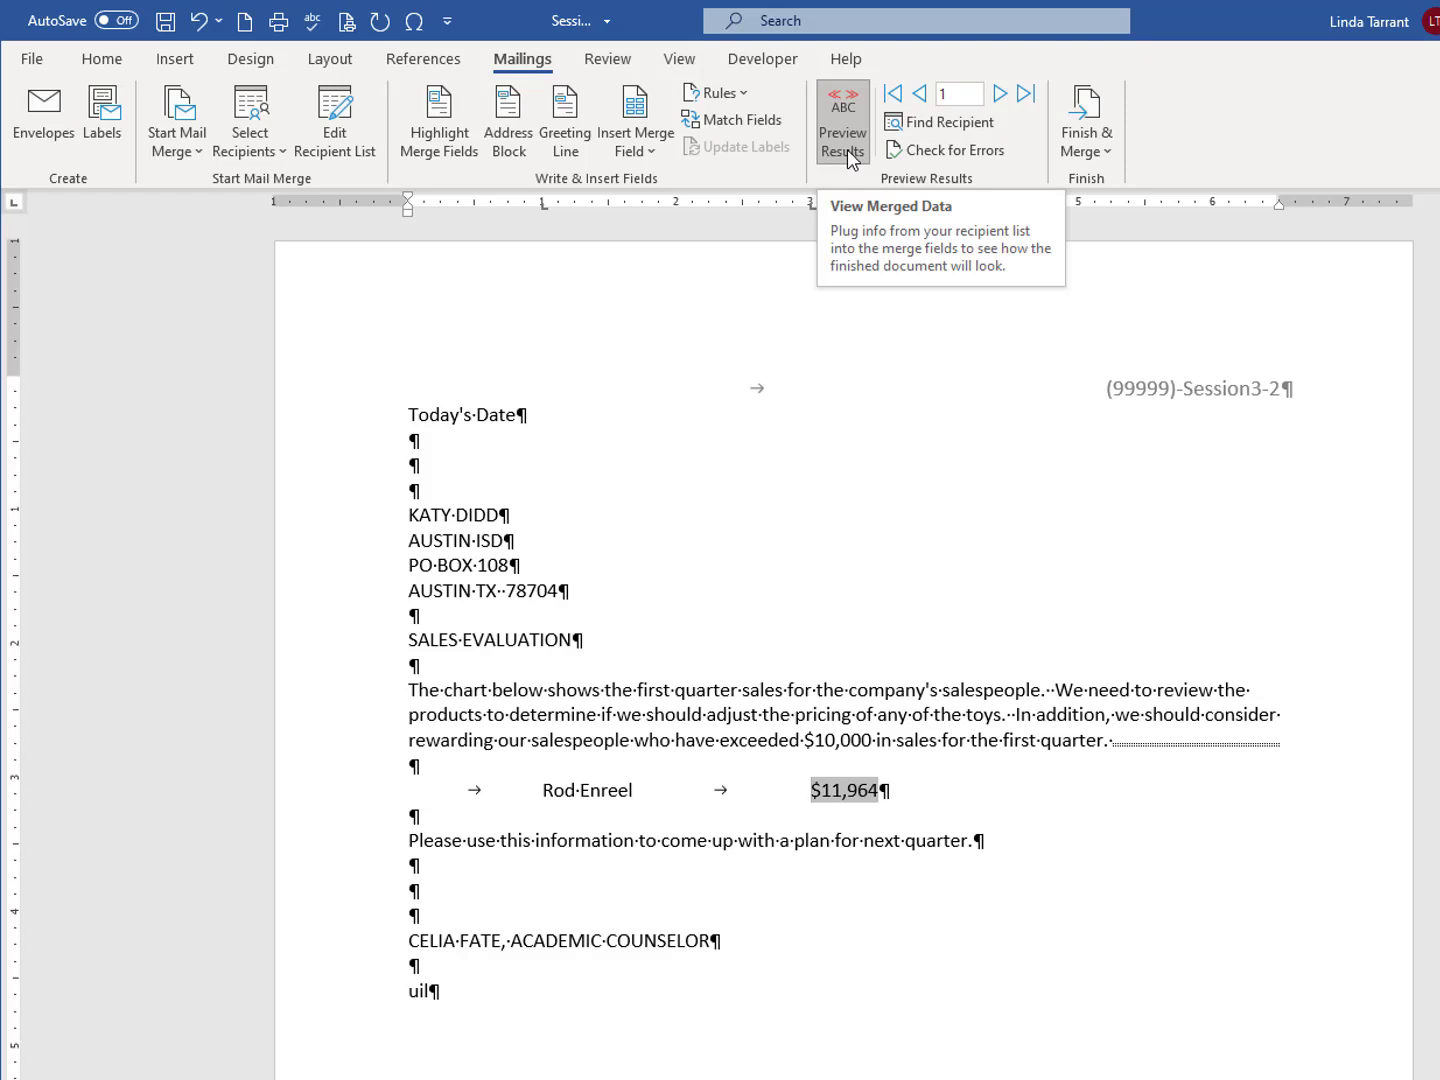
click(847, 149)
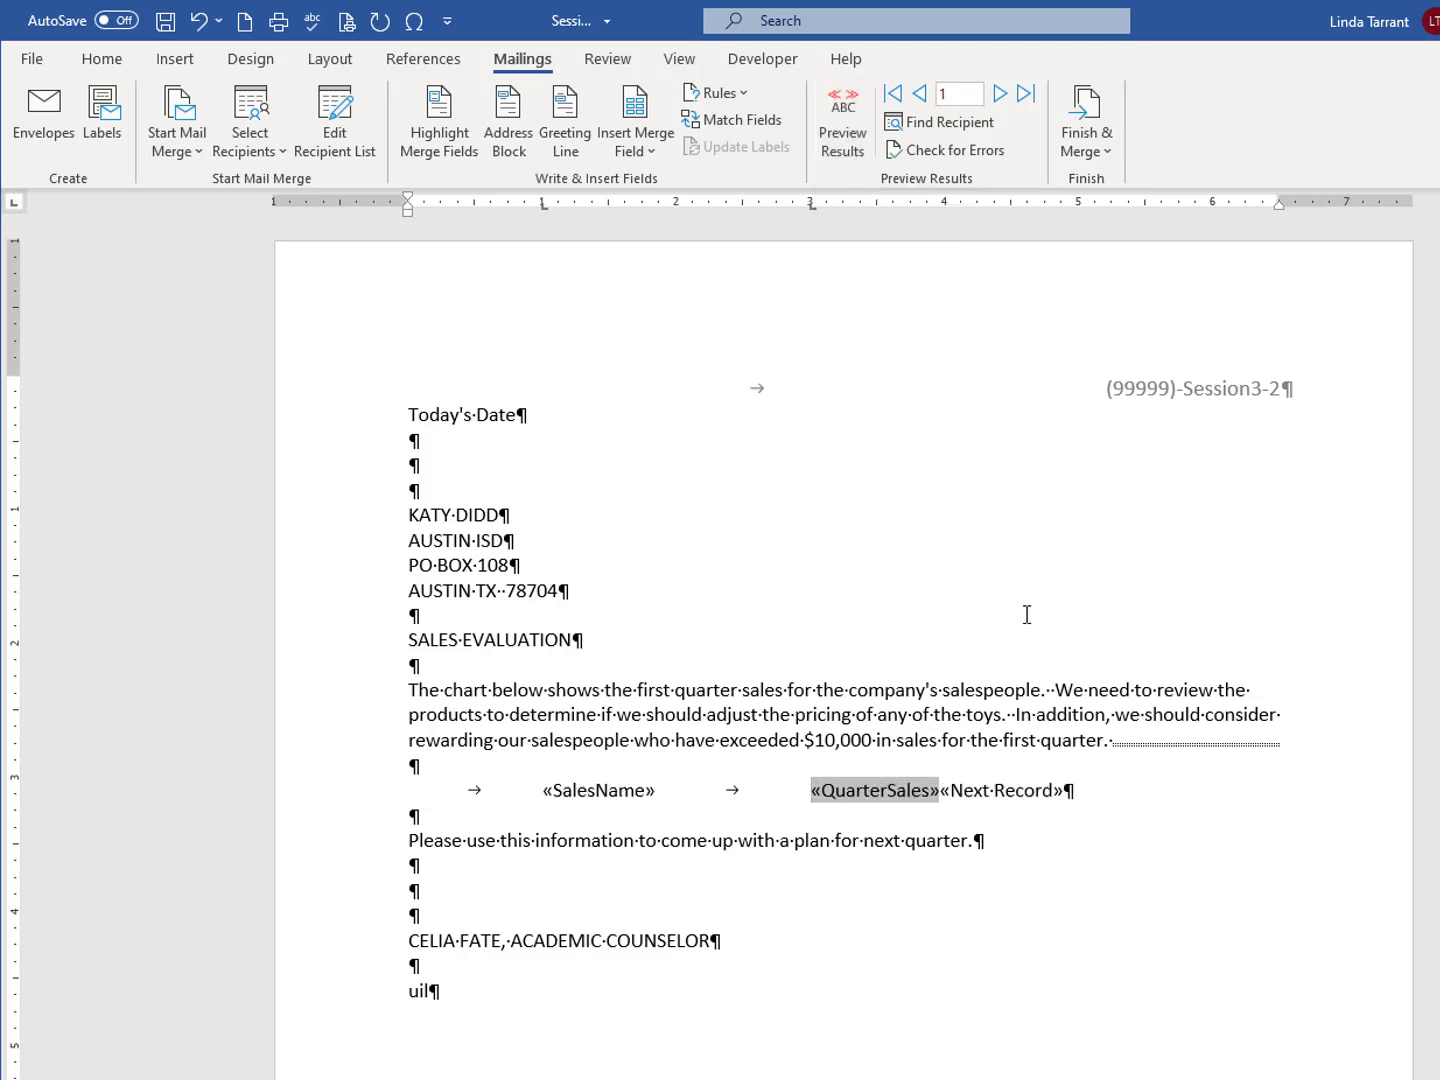
Step: Add a second tabbed line below the merge line and copy only the SalesName and QuarterSales fields into it, without the Next Record rule
click(1066, 790)
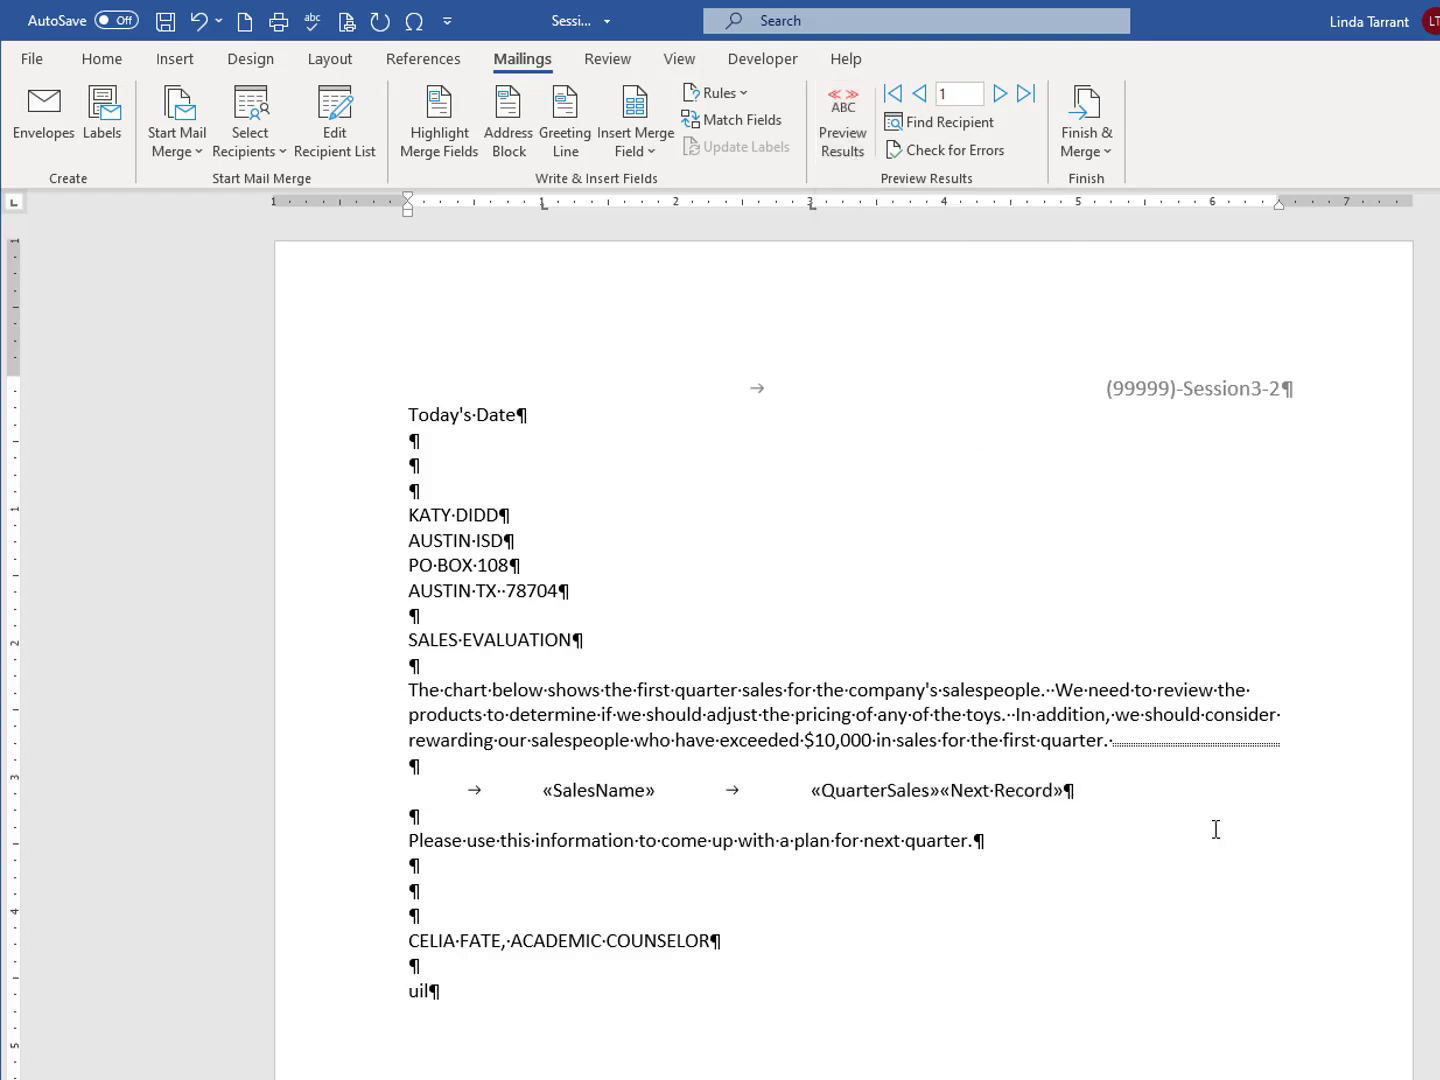
key(Return)
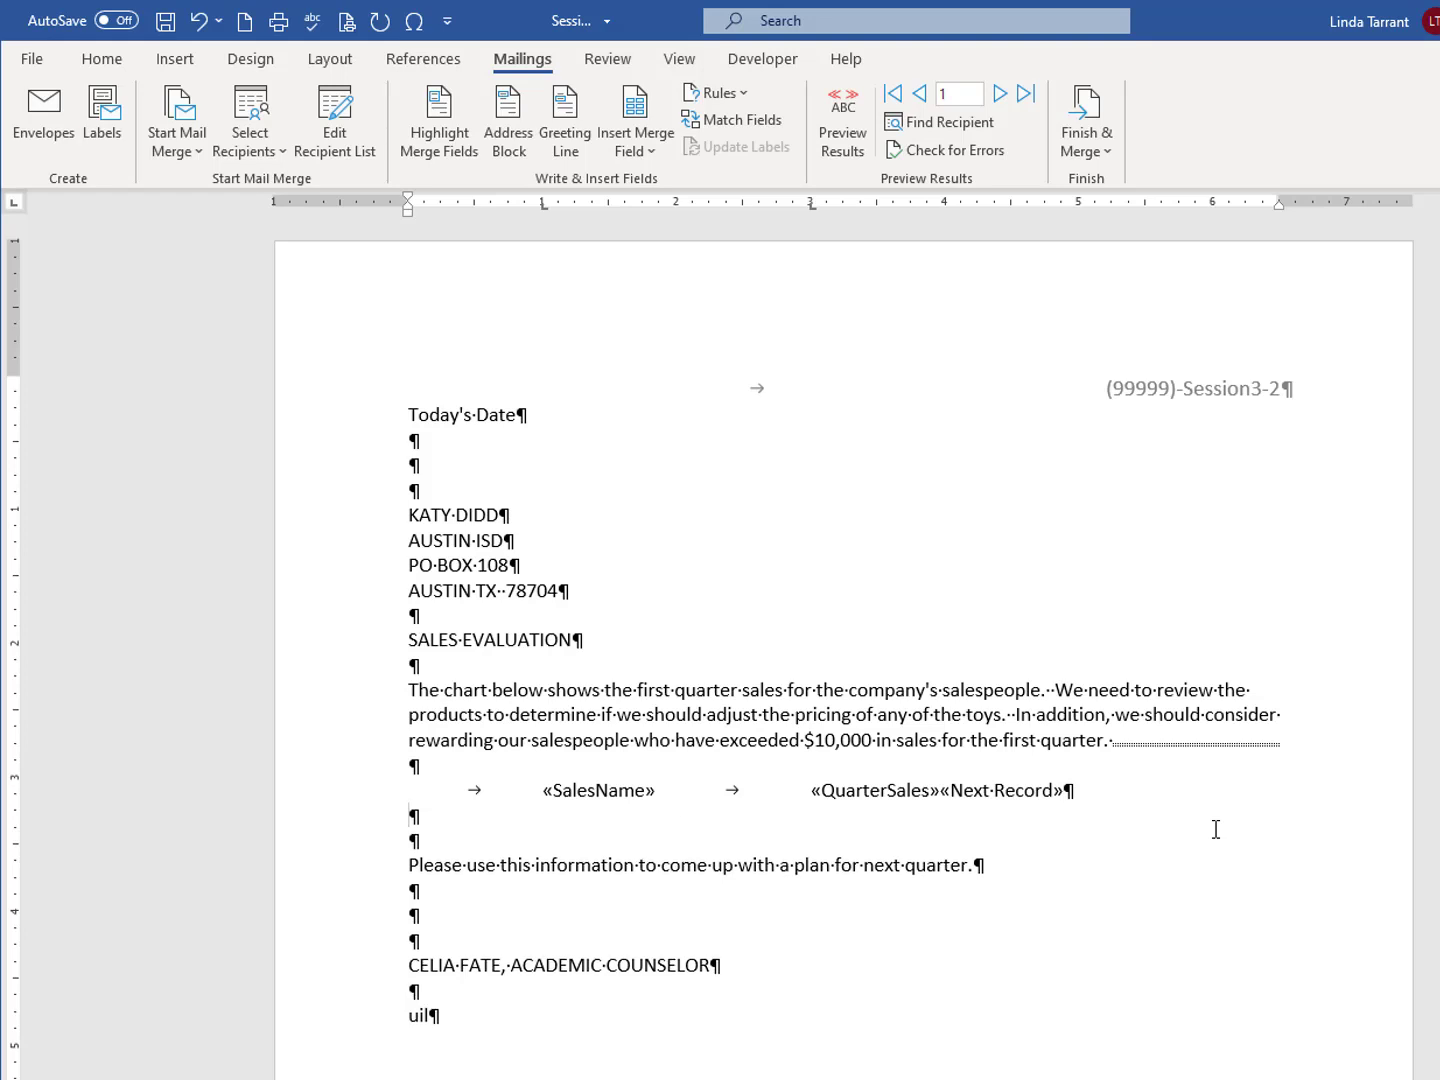
key(Tab)
key(ctrl+c)
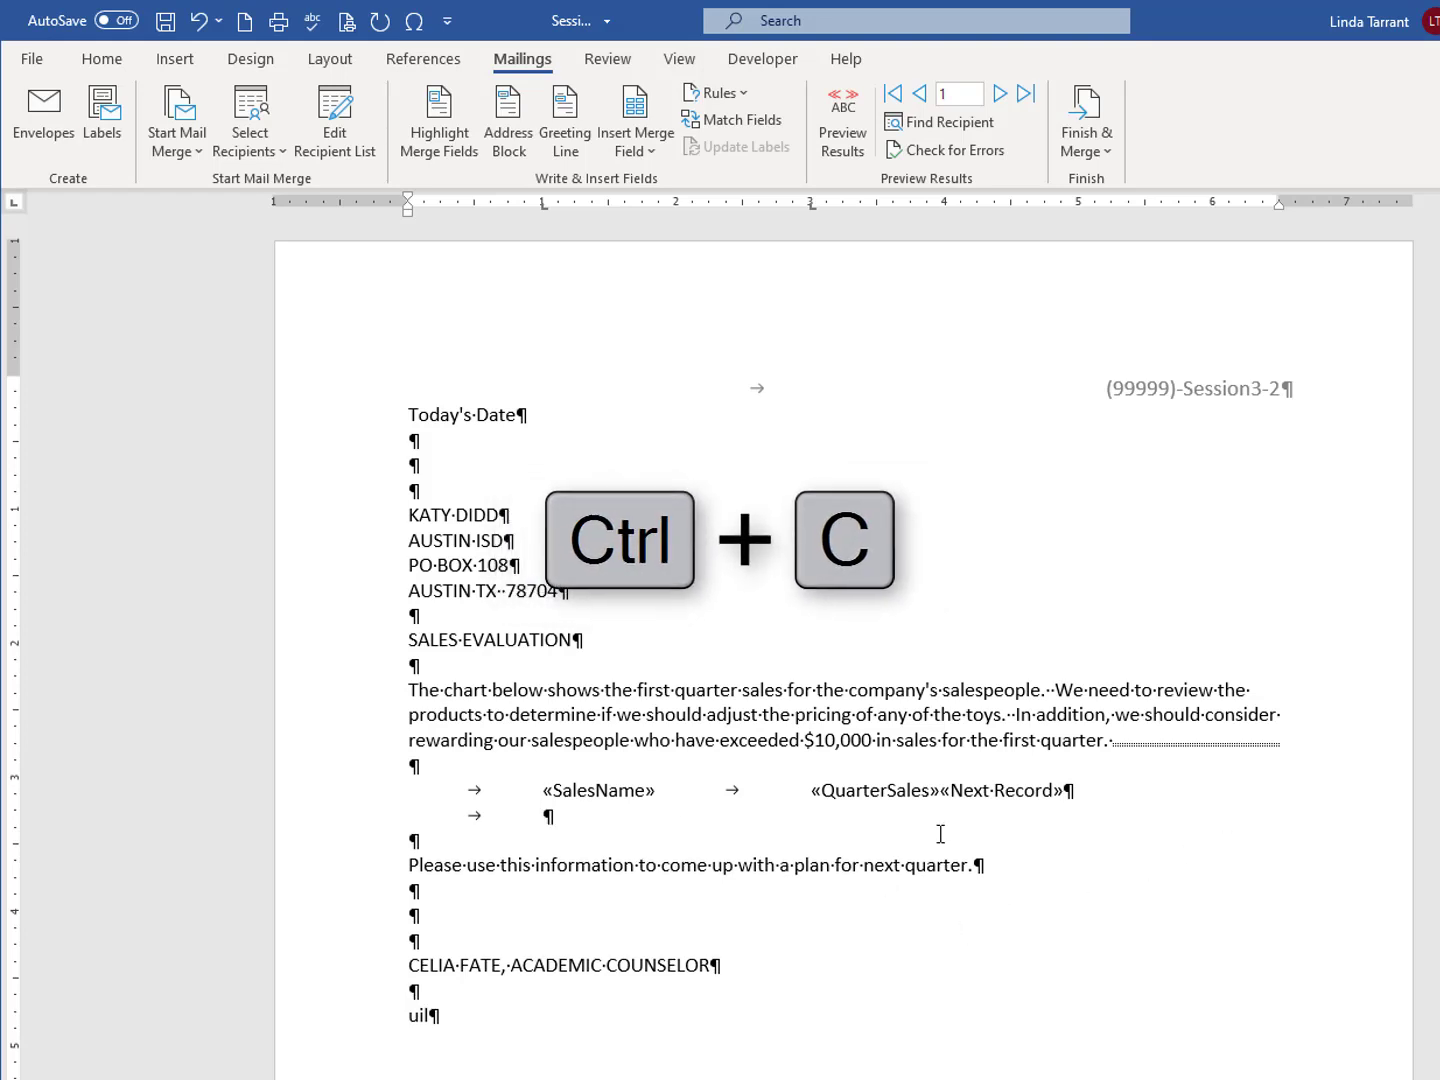
drag(543, 790, 926, 785)
key(ctrl+v)
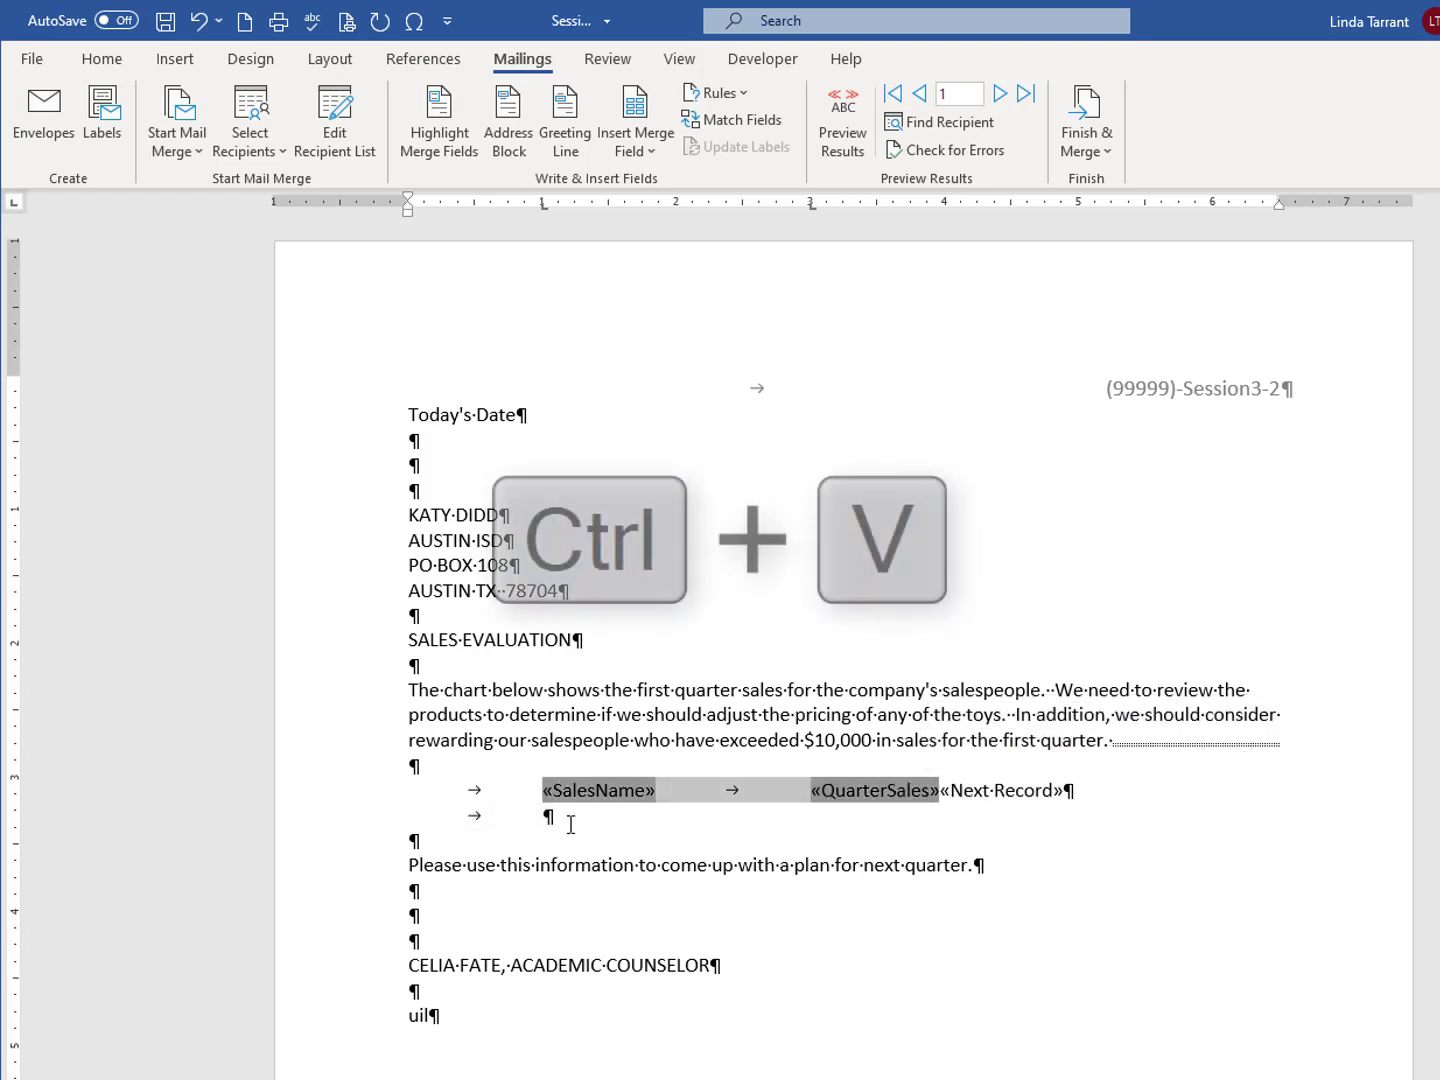
click(571, 818)
key(ctrl+v)
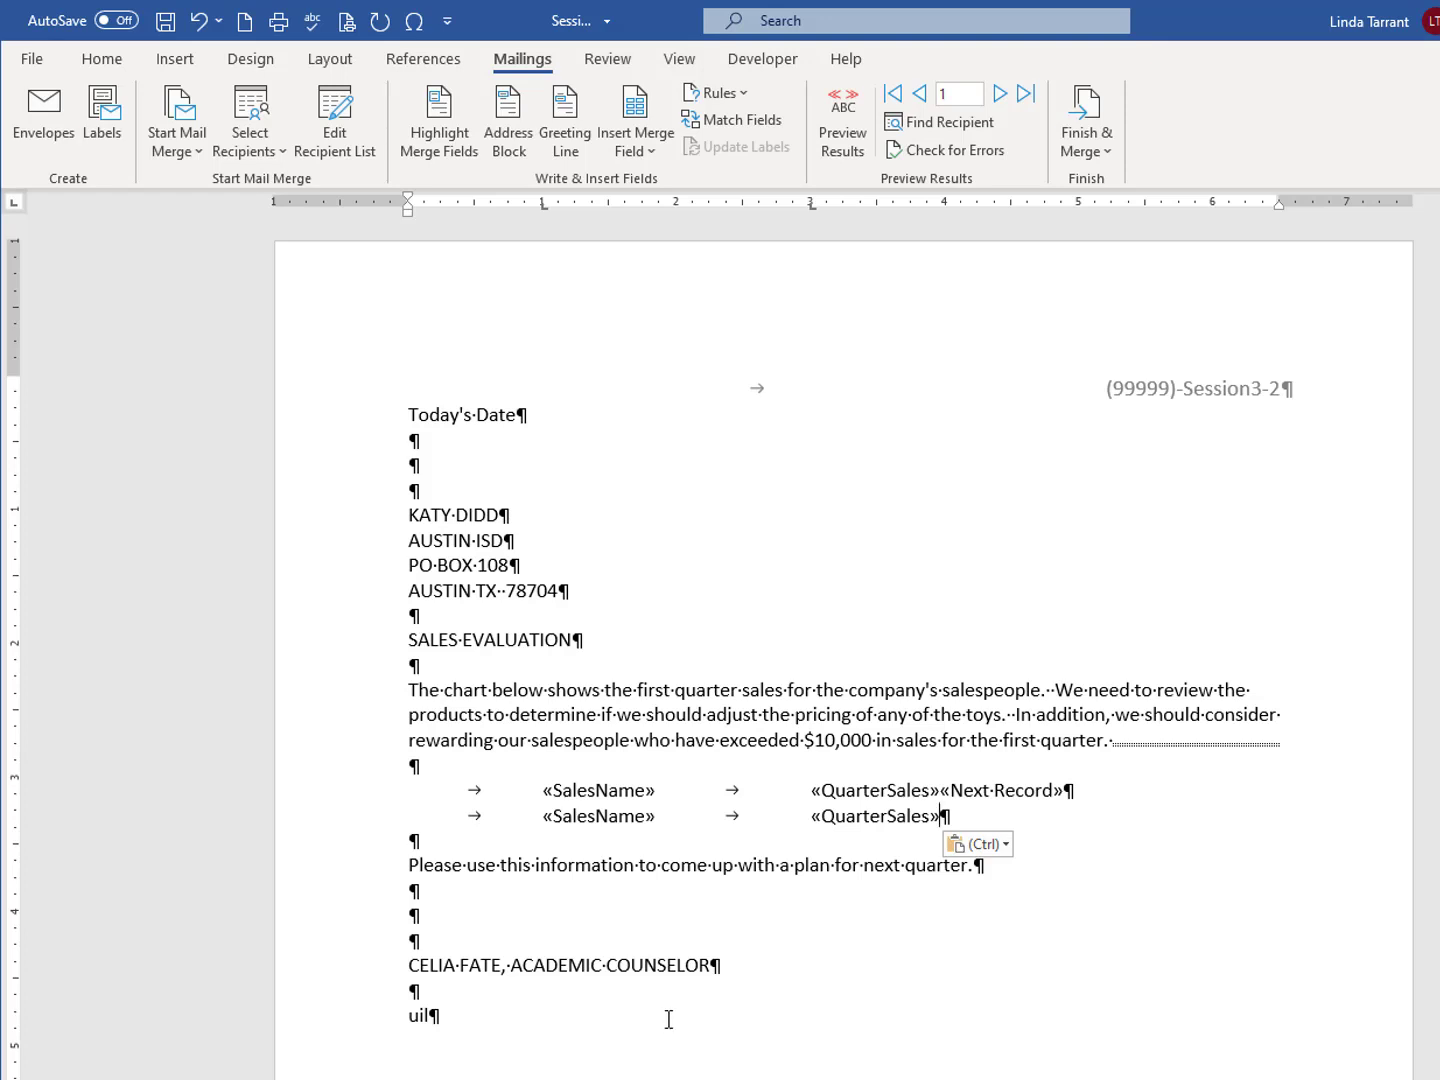
Step: Insert a continuous section break after the second QuarterSales field and delete the extra blank line below it
click(349, 59)
click(301, 92)
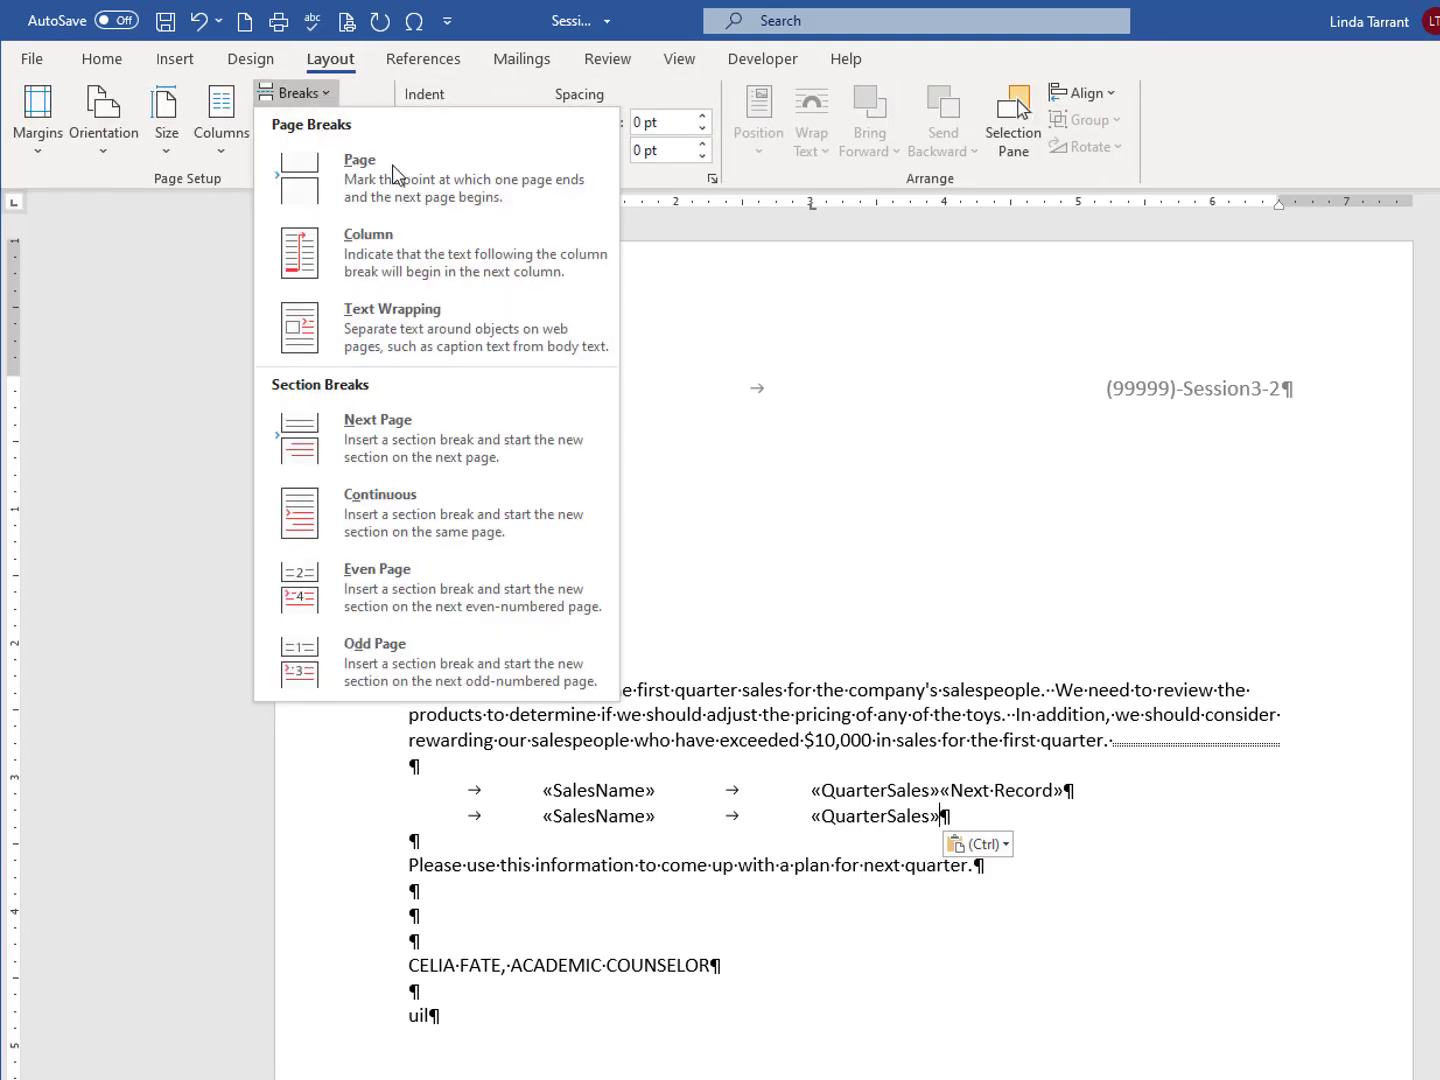
click(508, 512)
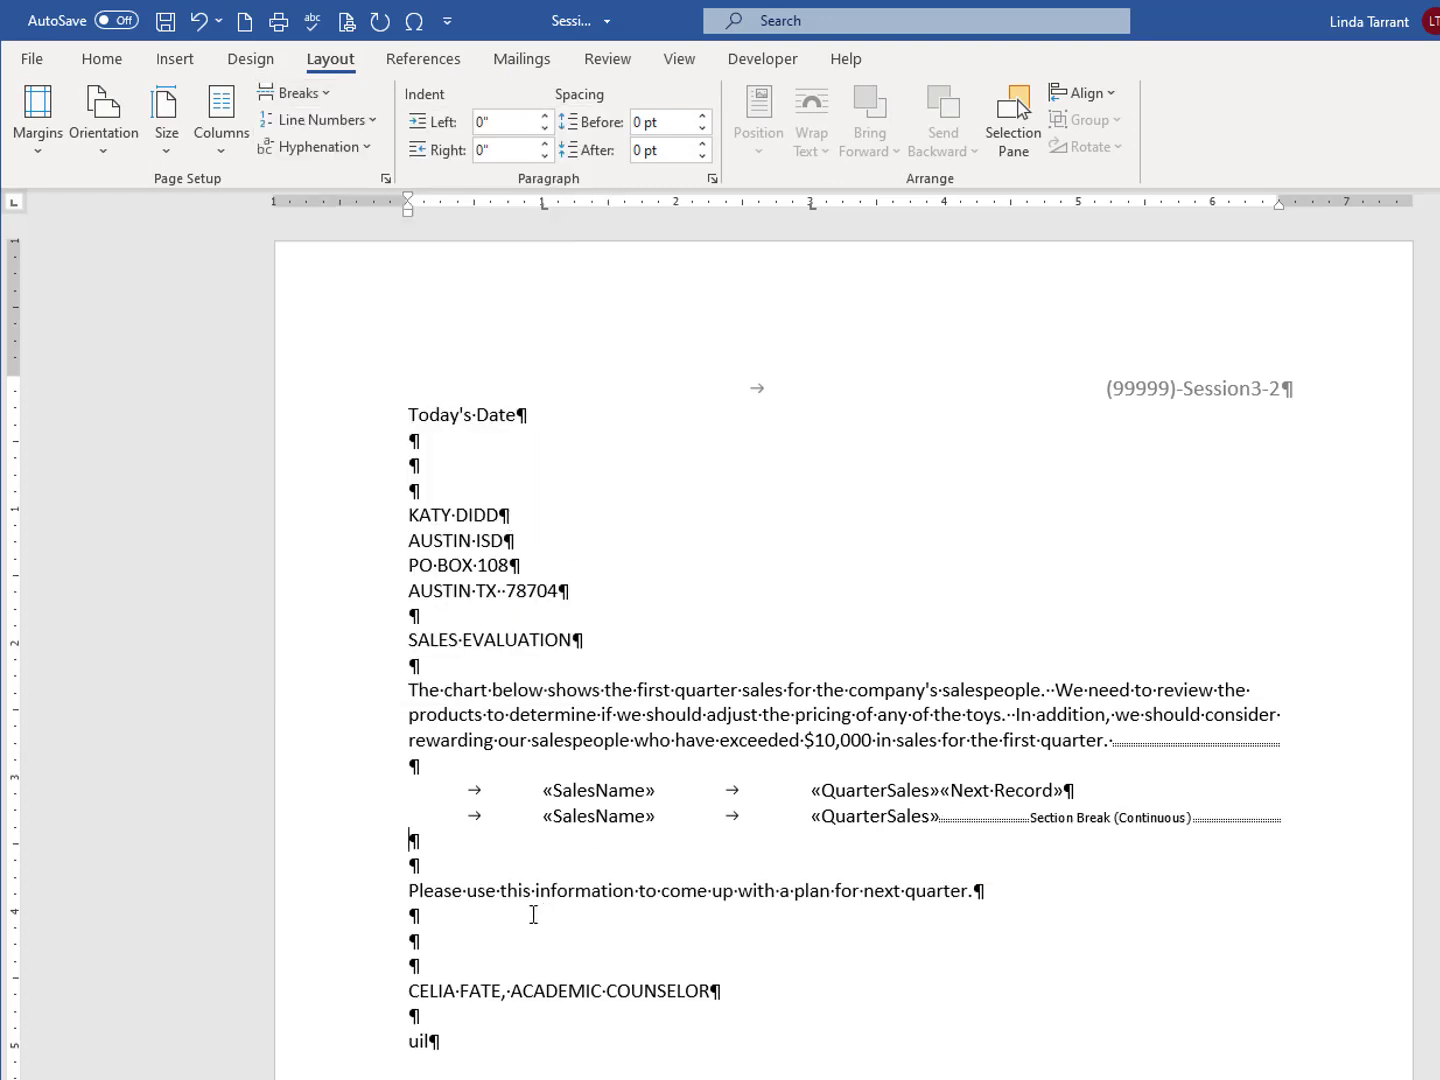
click(505, 864)
key(BackSpace)
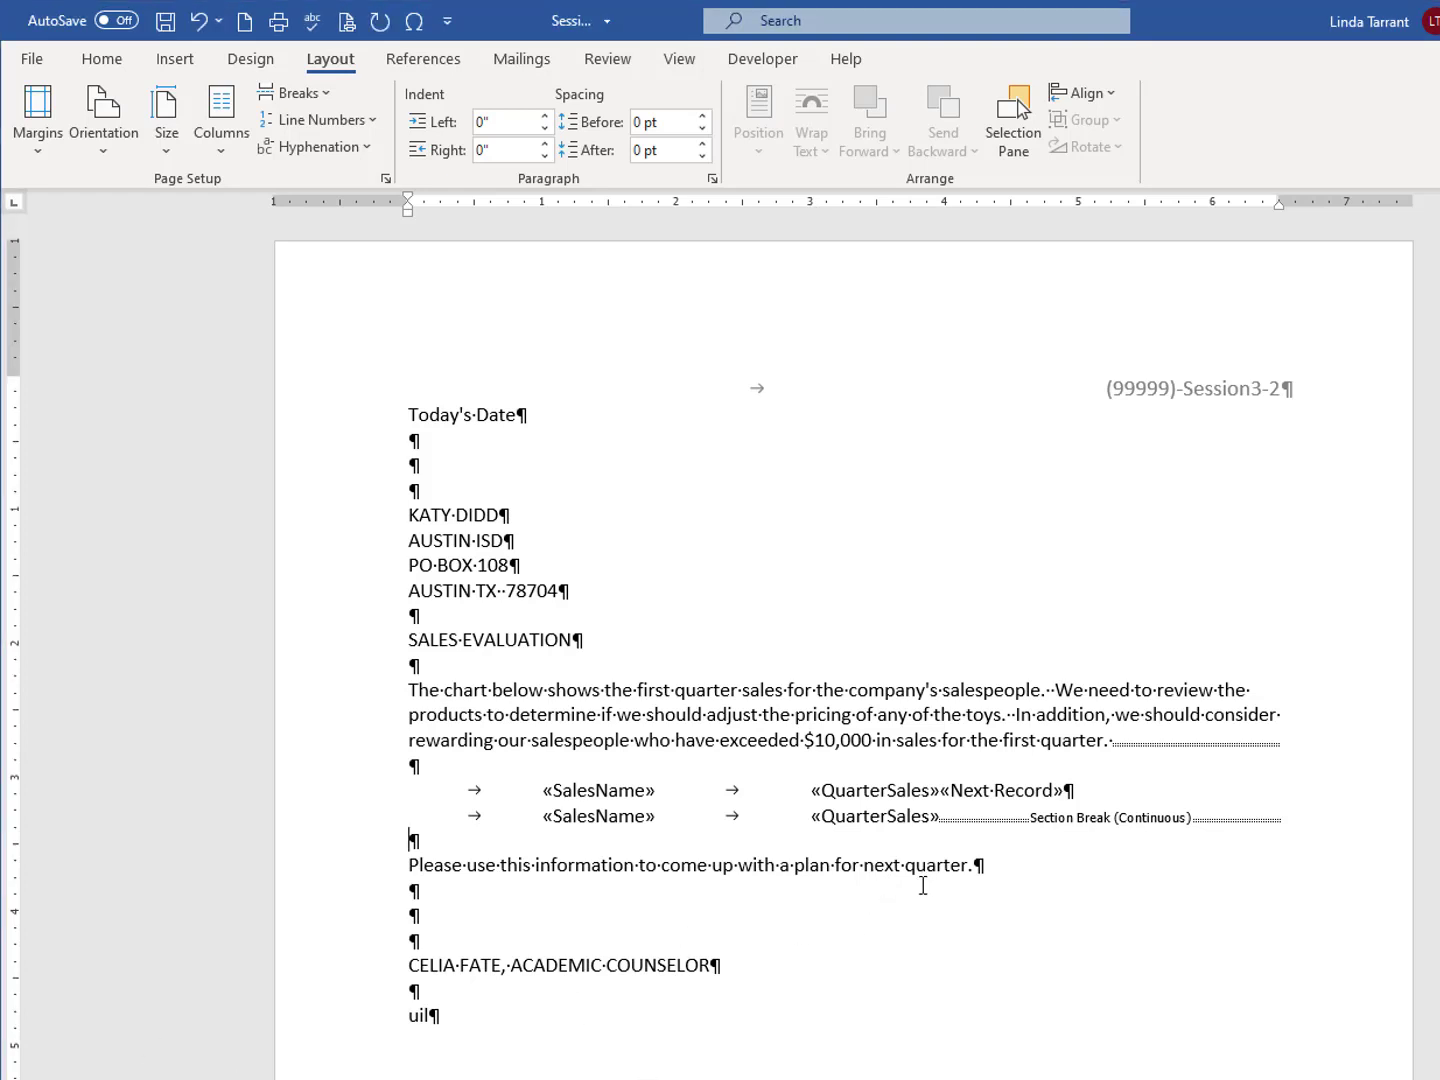
Step: Paste the Product Analysis chart below the paragraph about next quarter's plan and set its text wrapping to Square
key(ctrl+v)
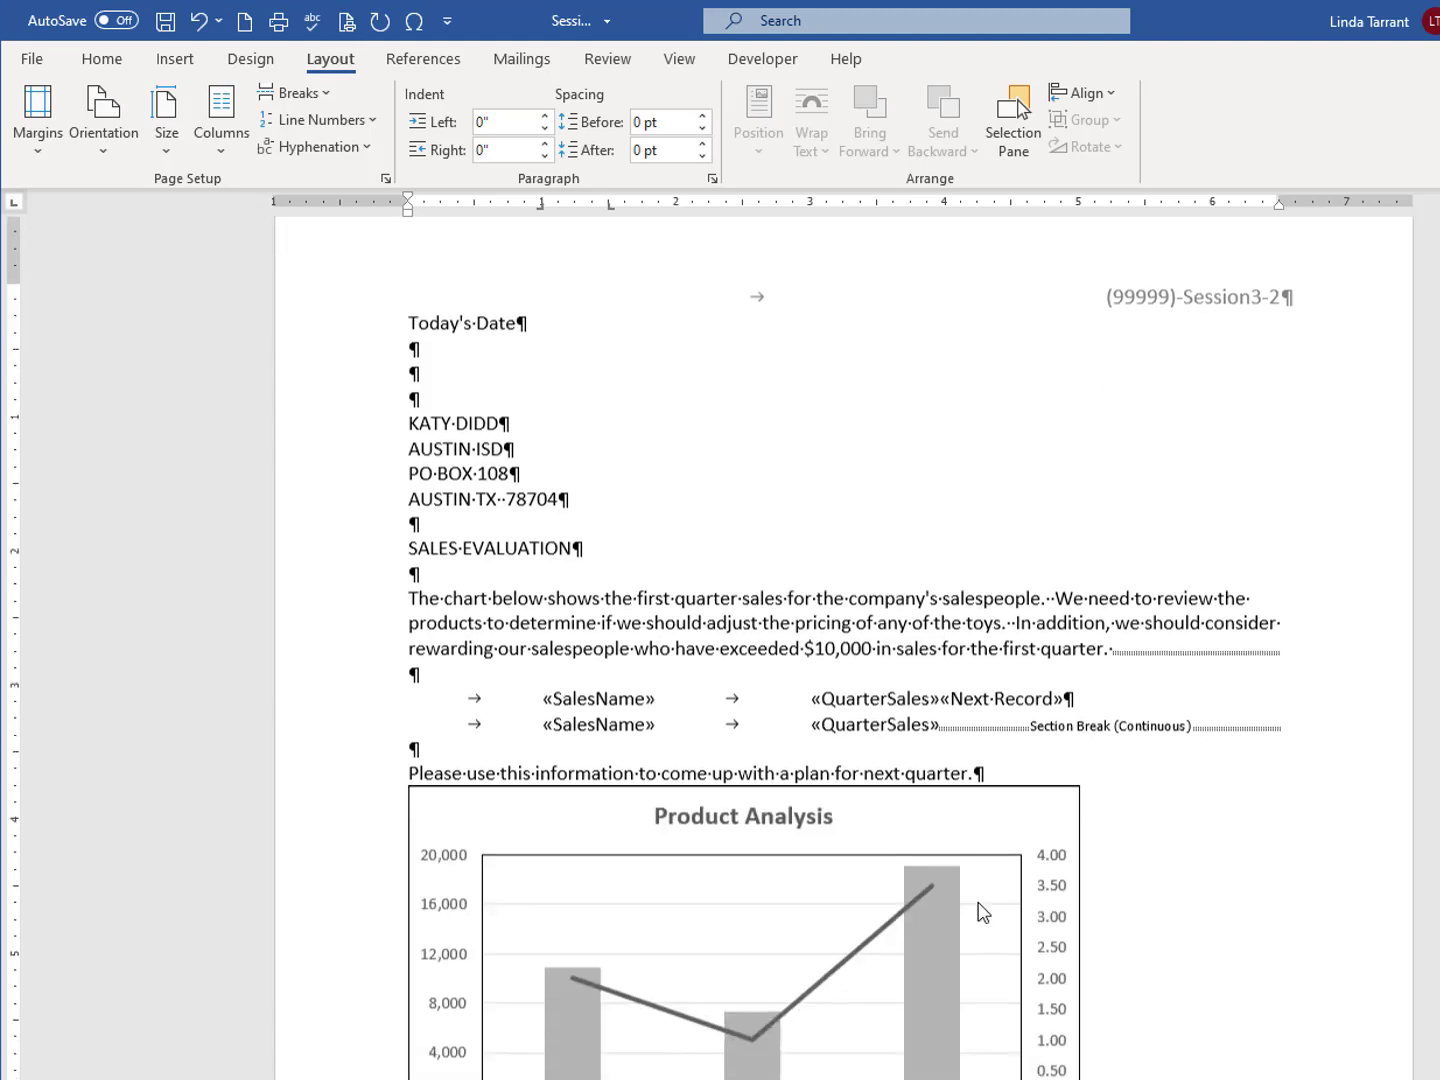
click(904, 678)
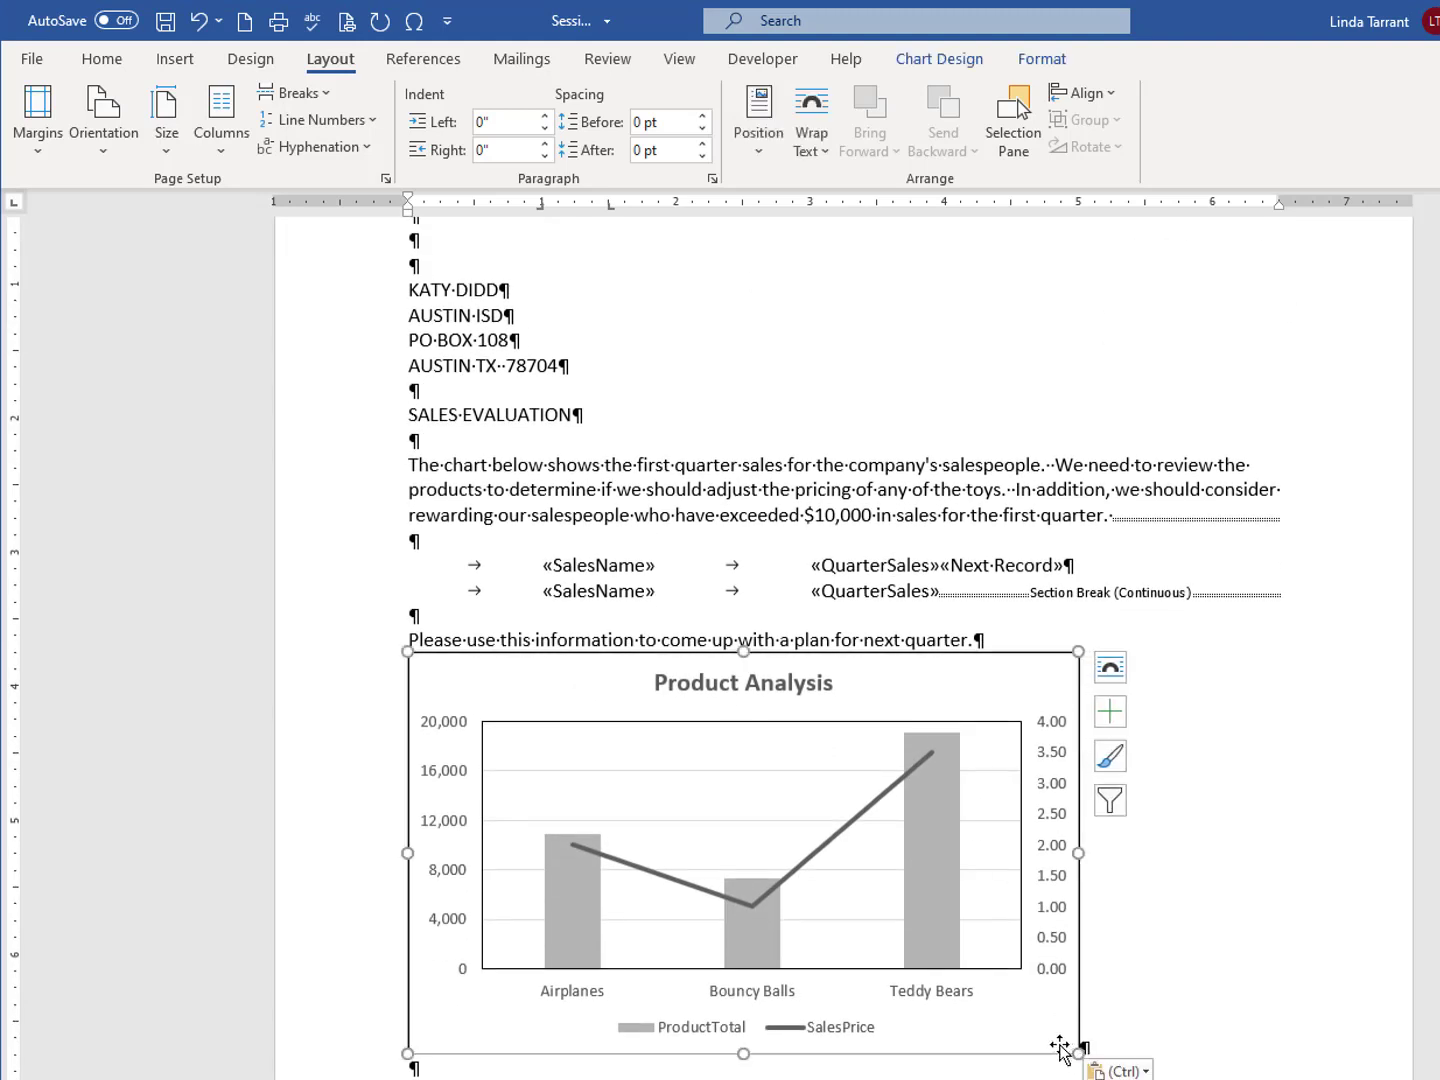
right_click(942, 684)
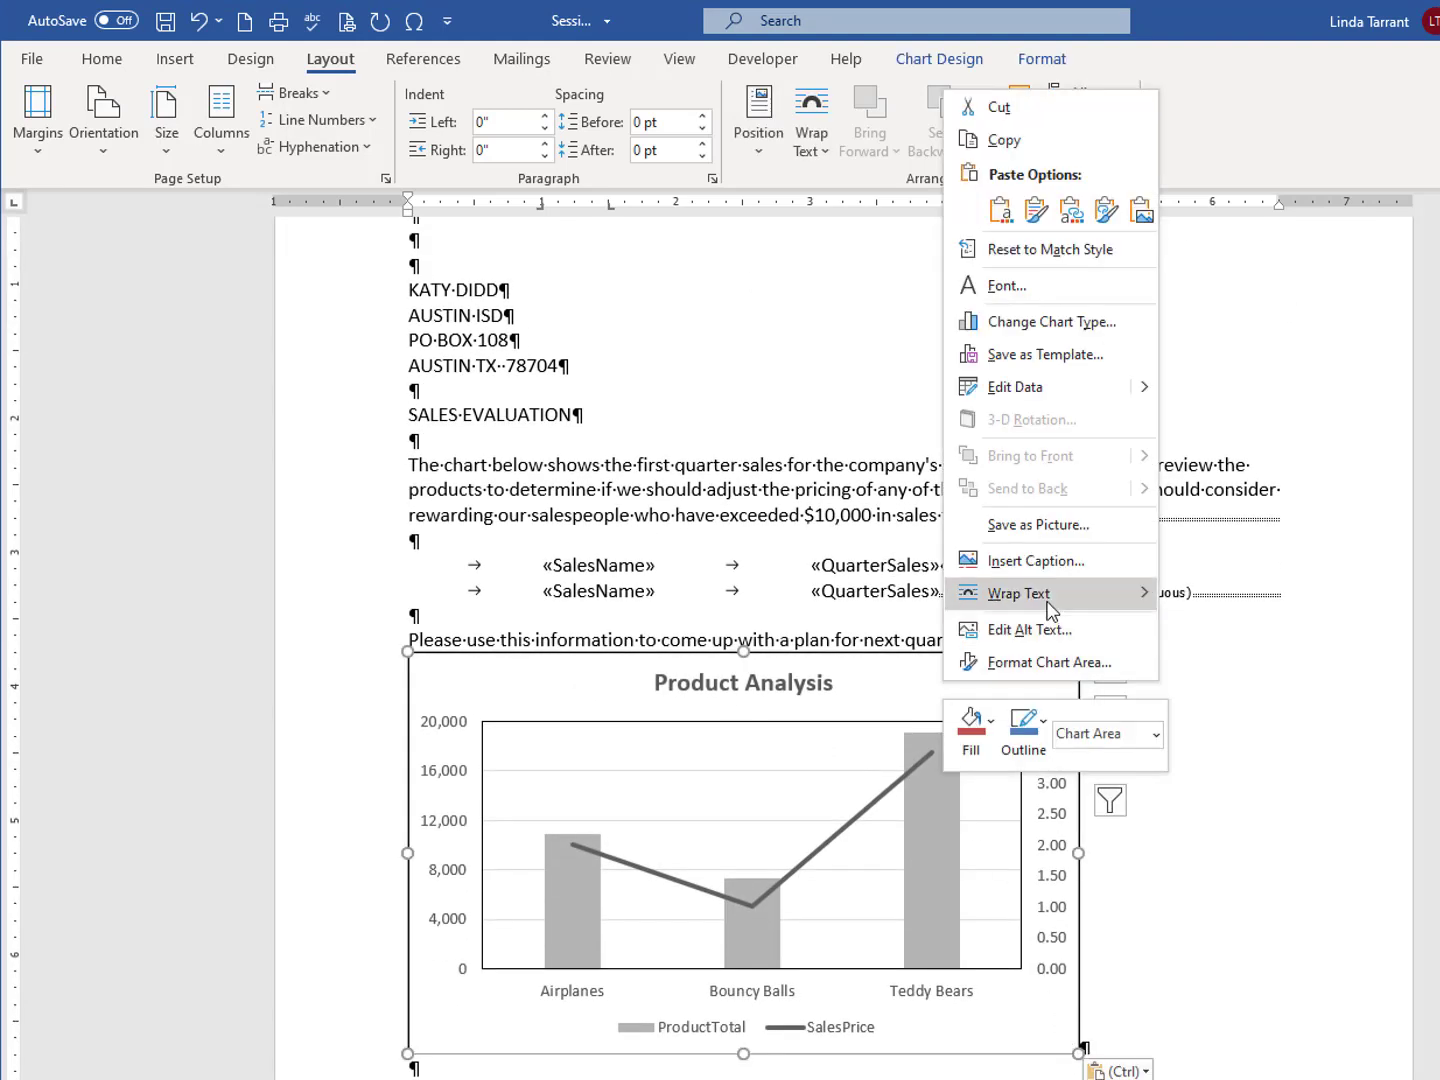
mouse_move(1047, 603)
click(1223, 631)
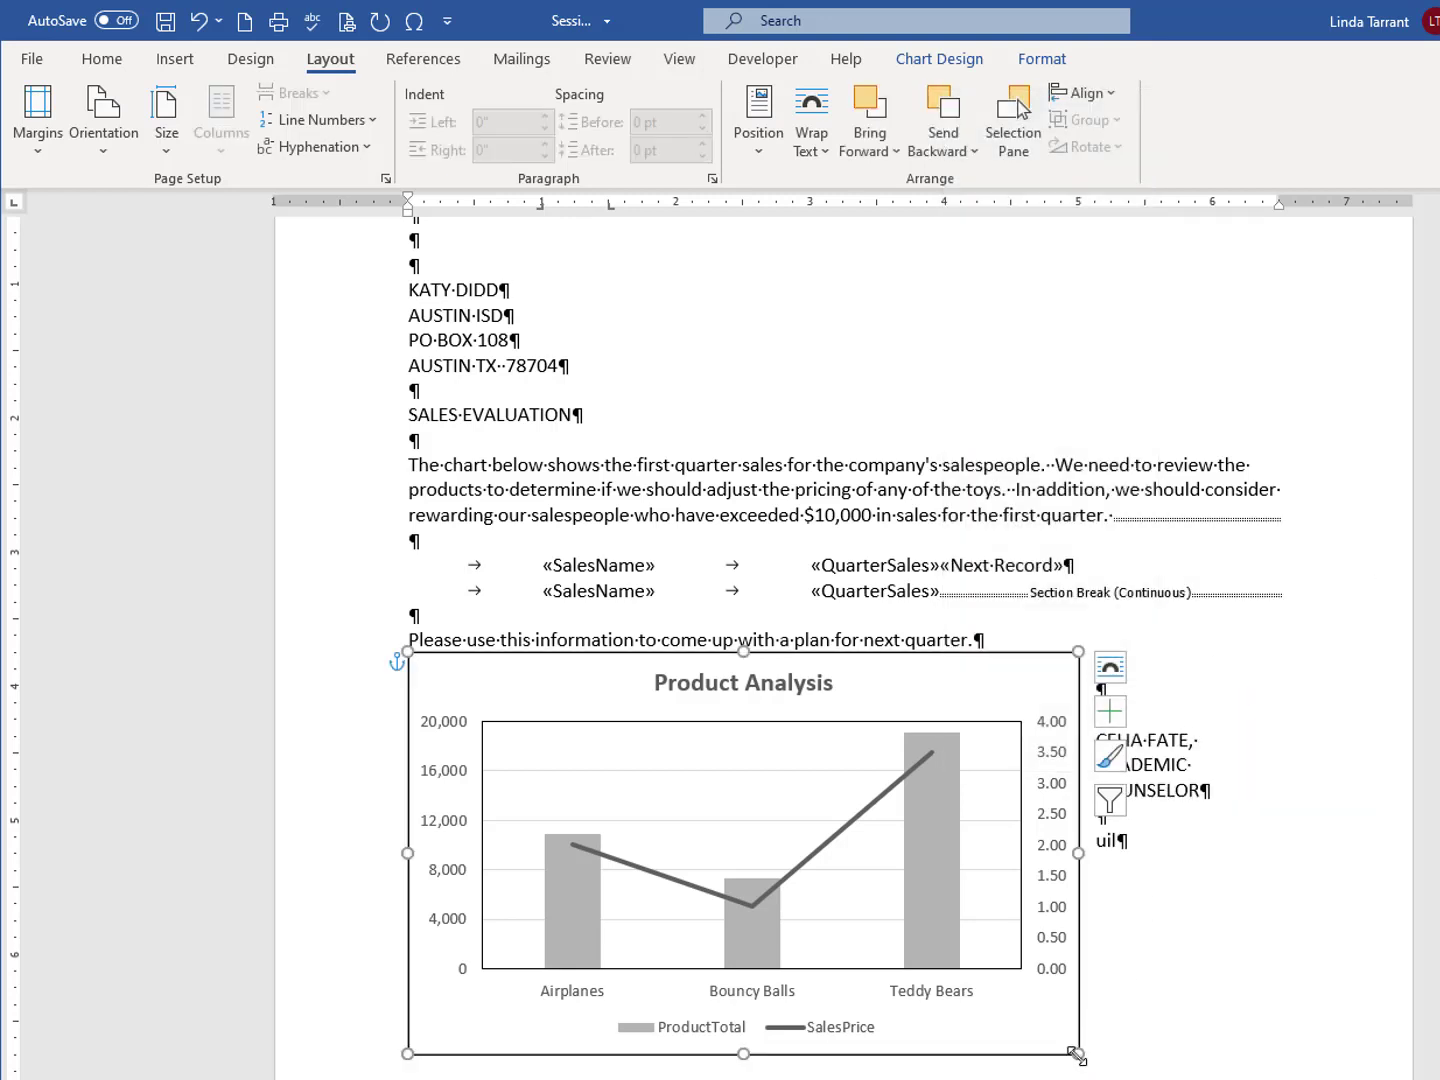
Step: Shrink the chart to about 3.5" wide and place it beside the closing paragraph, flush with the page's right margin and slightly below the section break
drag(1077, 1054, 880, 974)
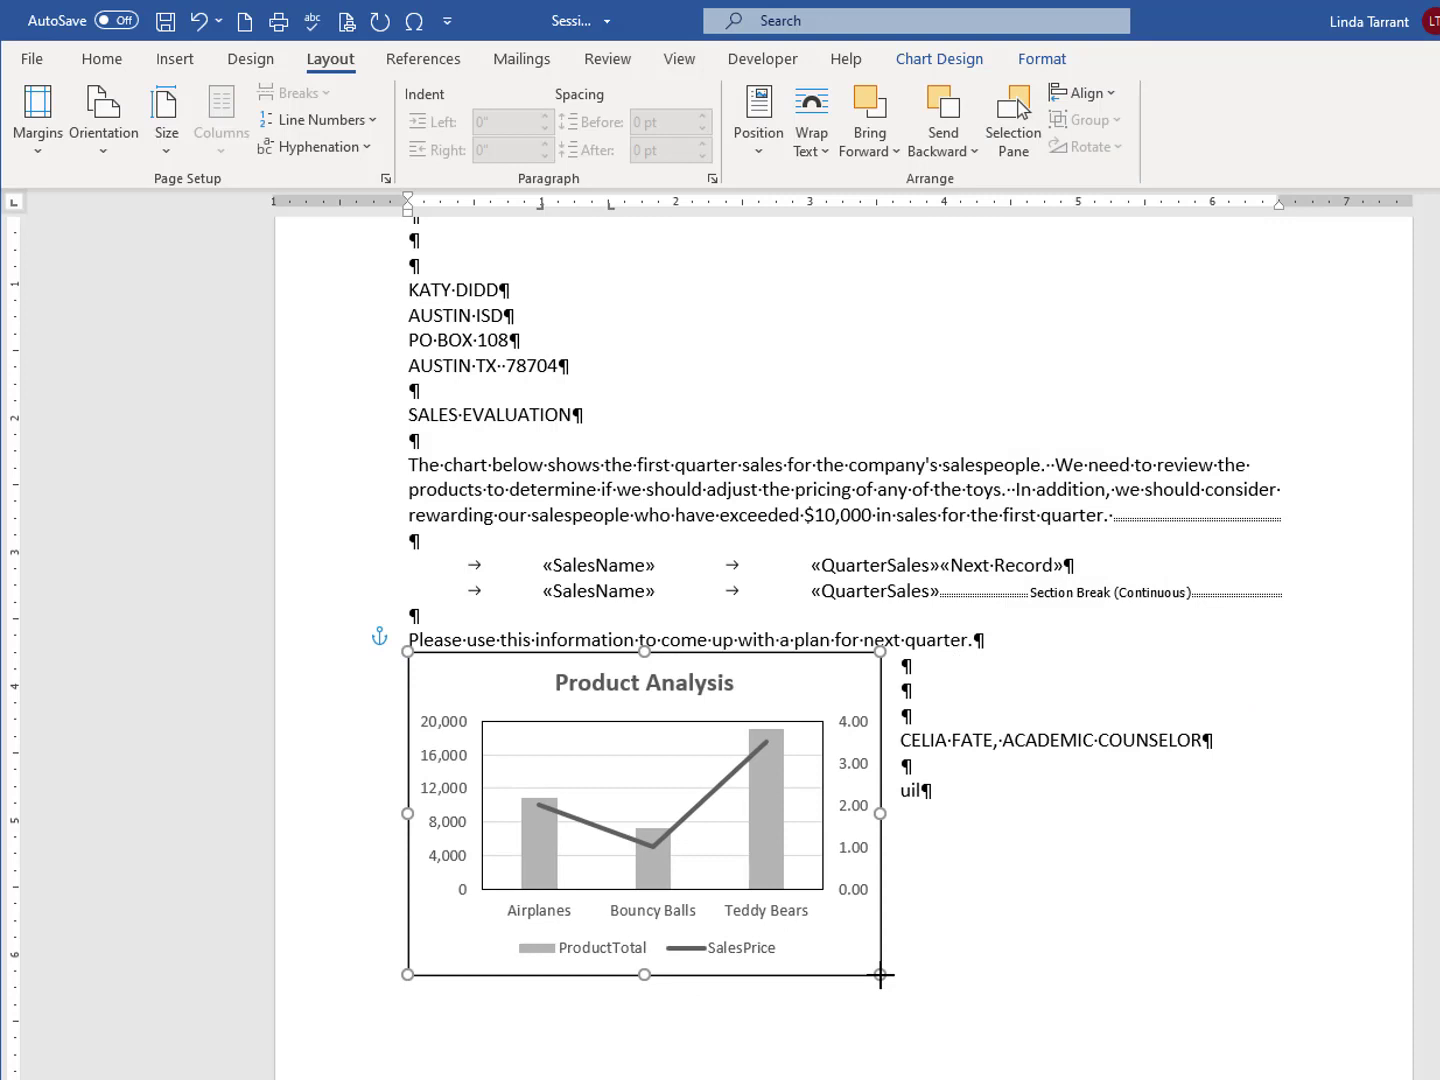
mouse_move(762, 668)
mouse_down()
mouse_move(1196, 644)
mouse_move(1151, 641)
mouse_up()
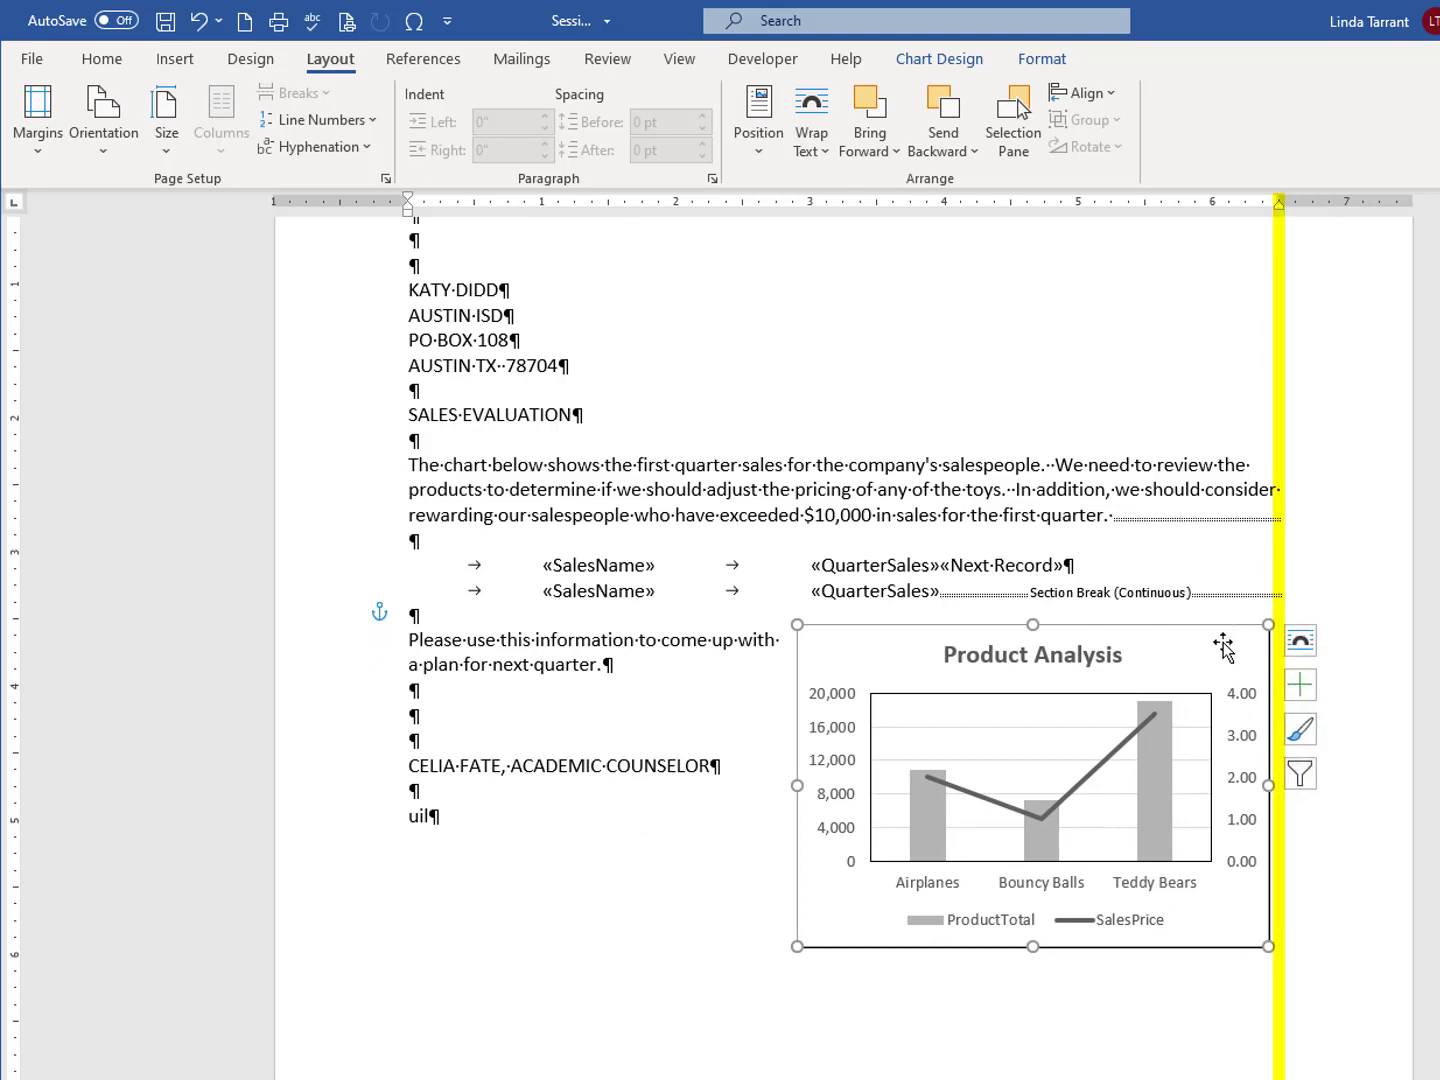
drag(1221, 647, 1228, 647)
click(733, 638)
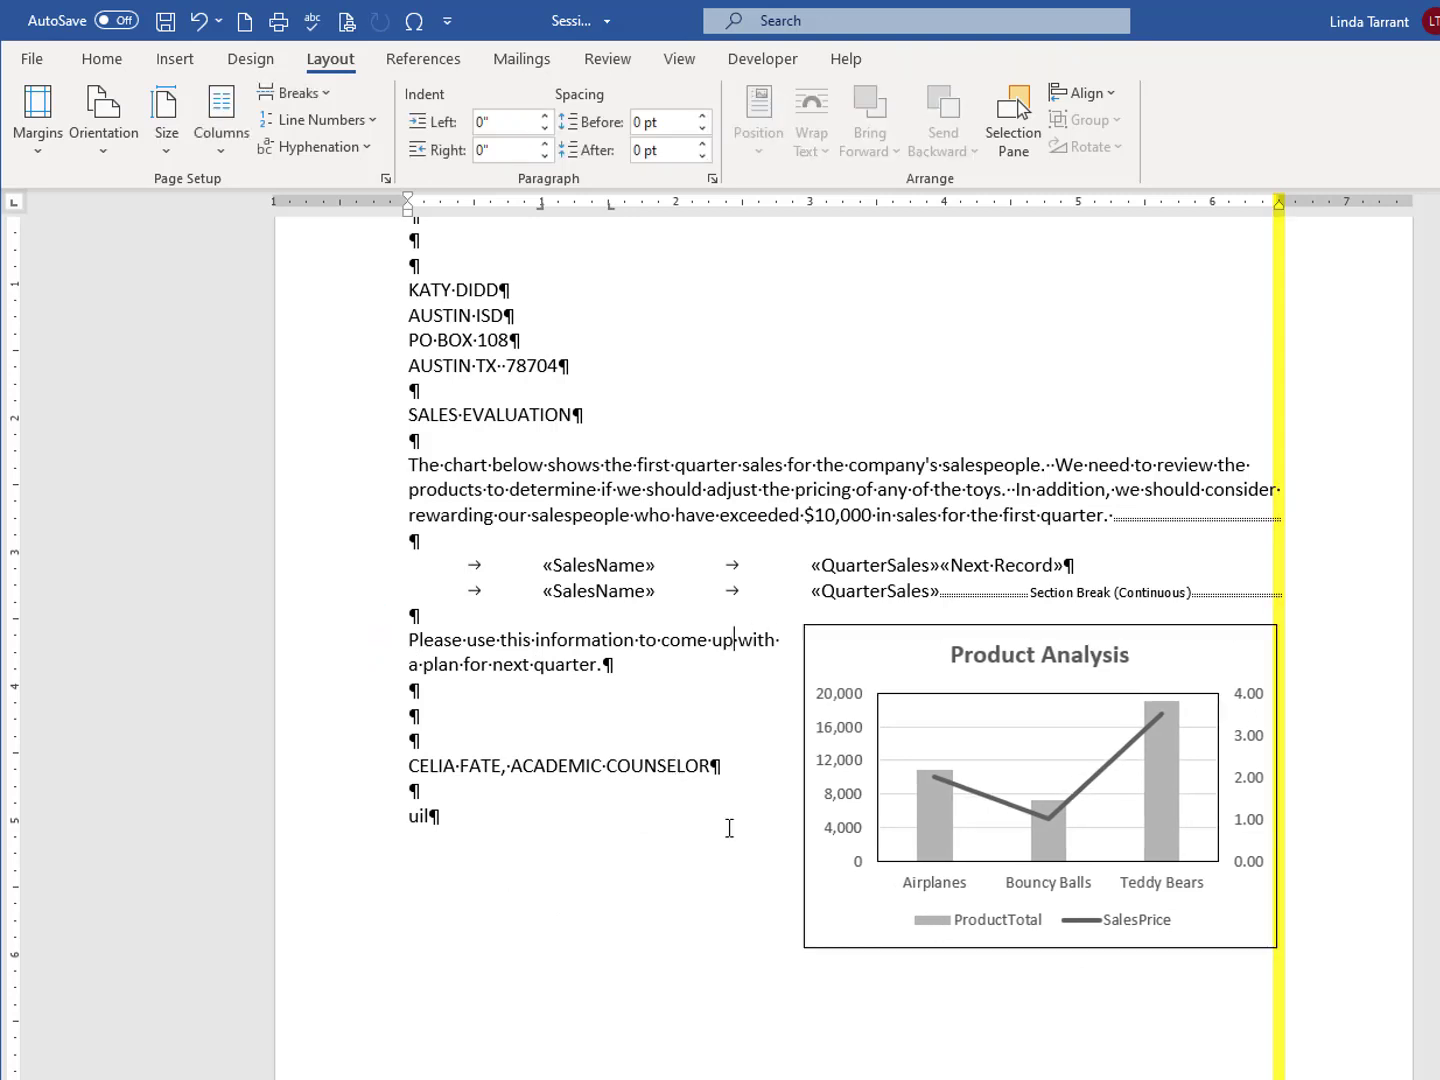
drag(856, 651, 862, 659)
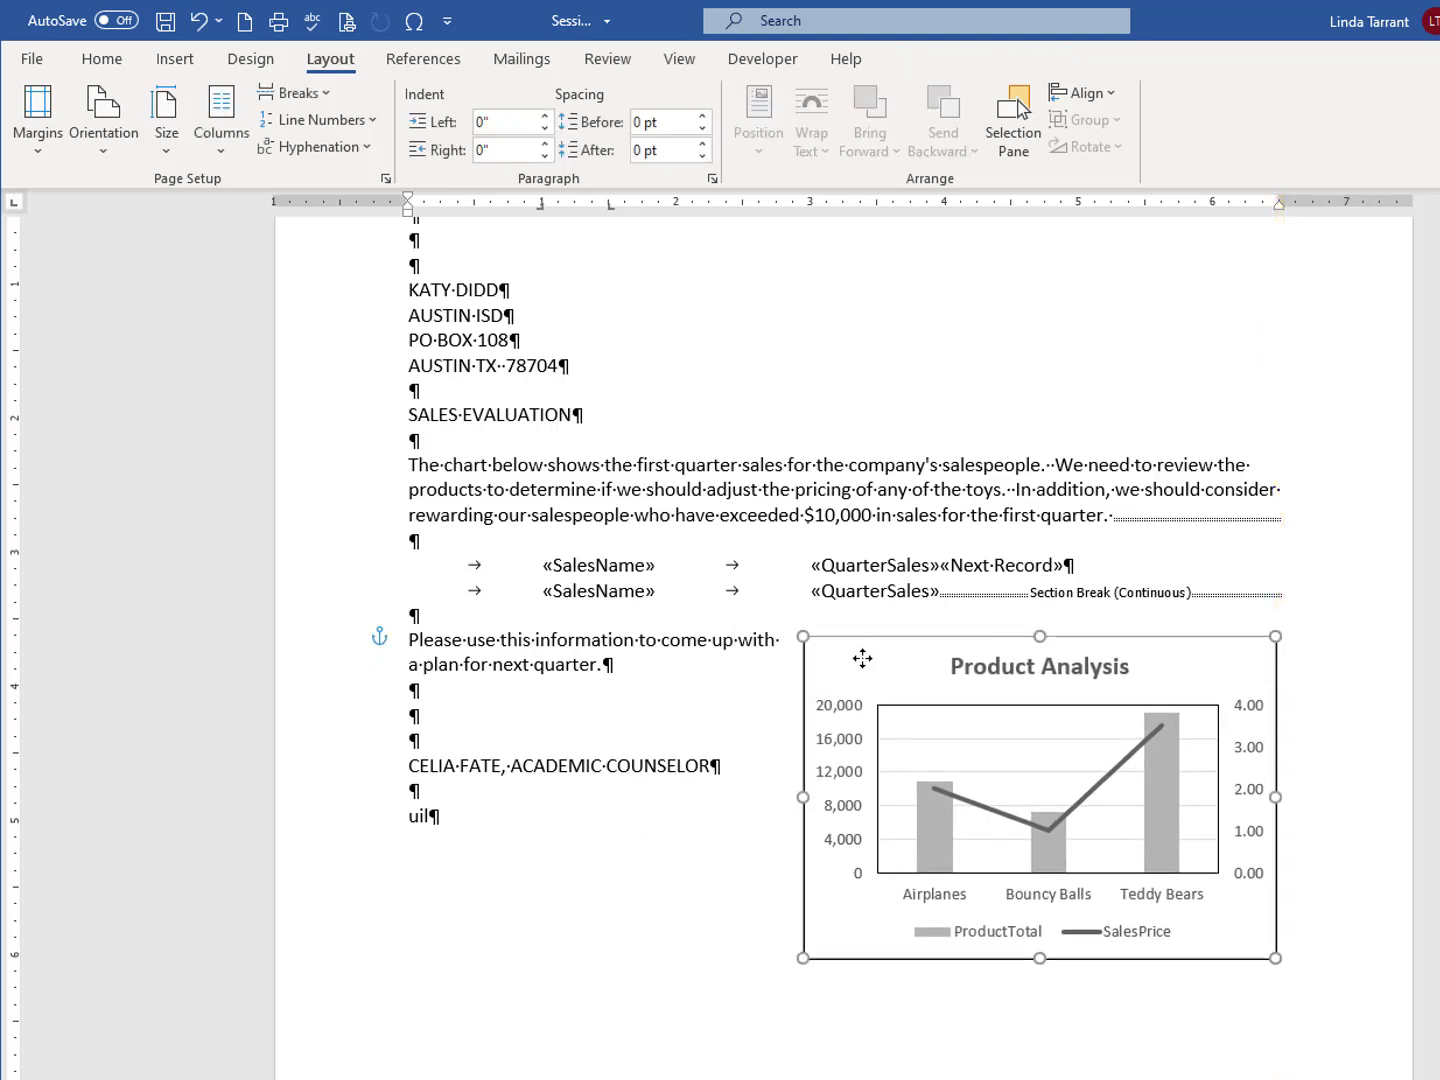
click(694, 664)
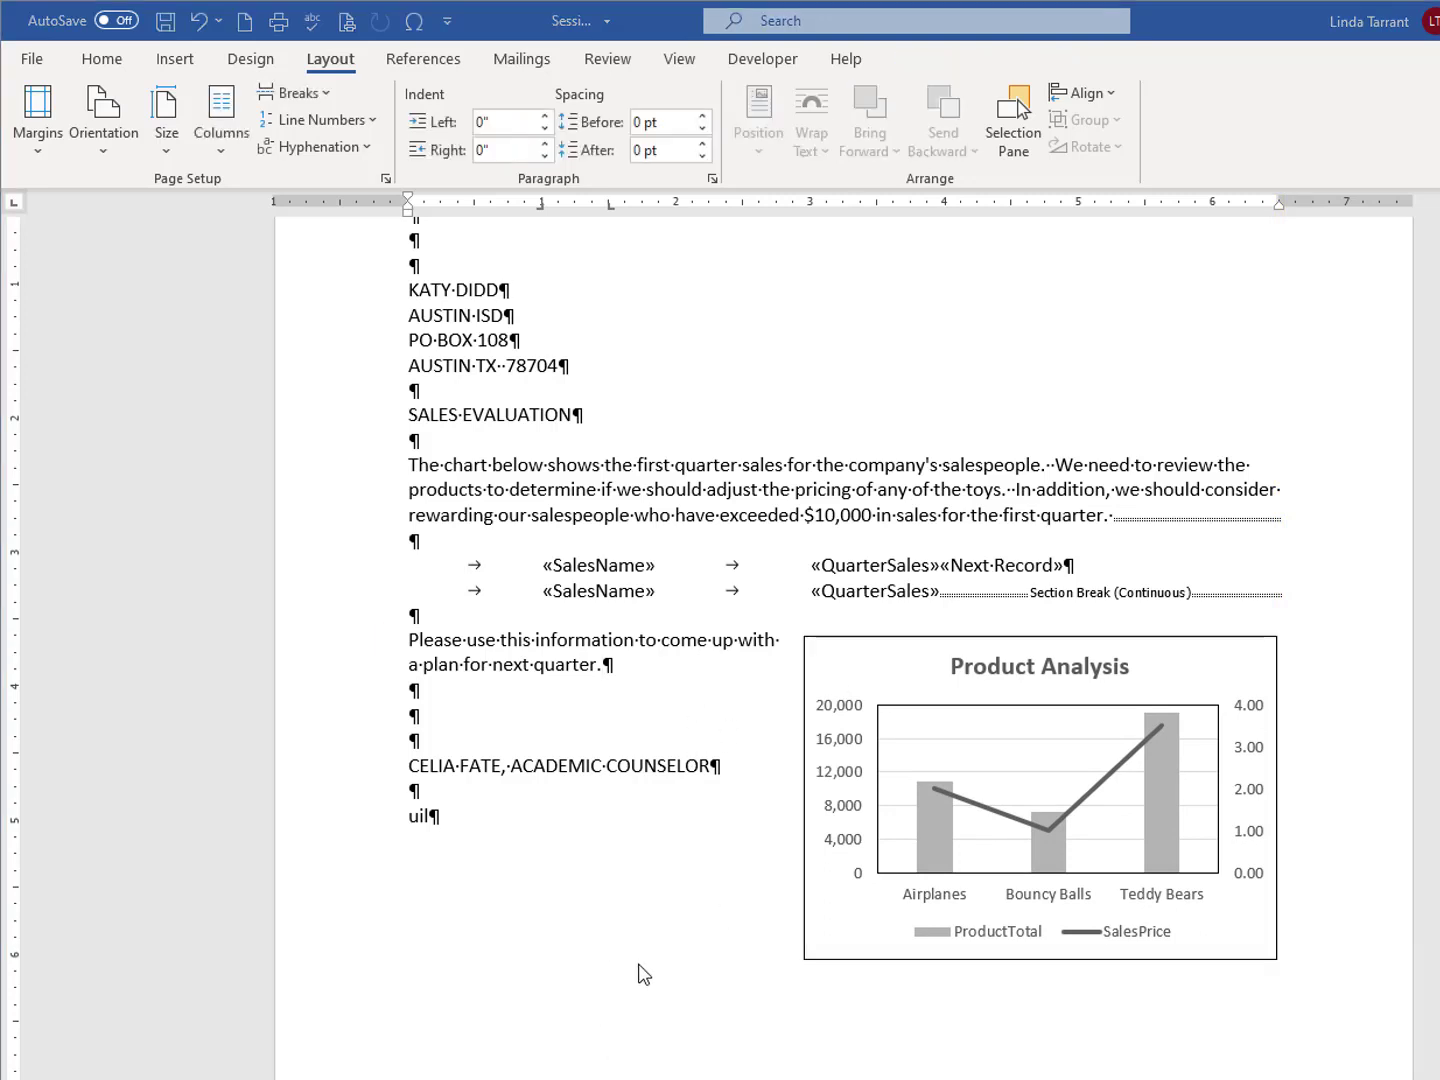
Step: Merge all records into a new document of individual letters and hide its formatting marks
scroll(638, 975, up, 3)
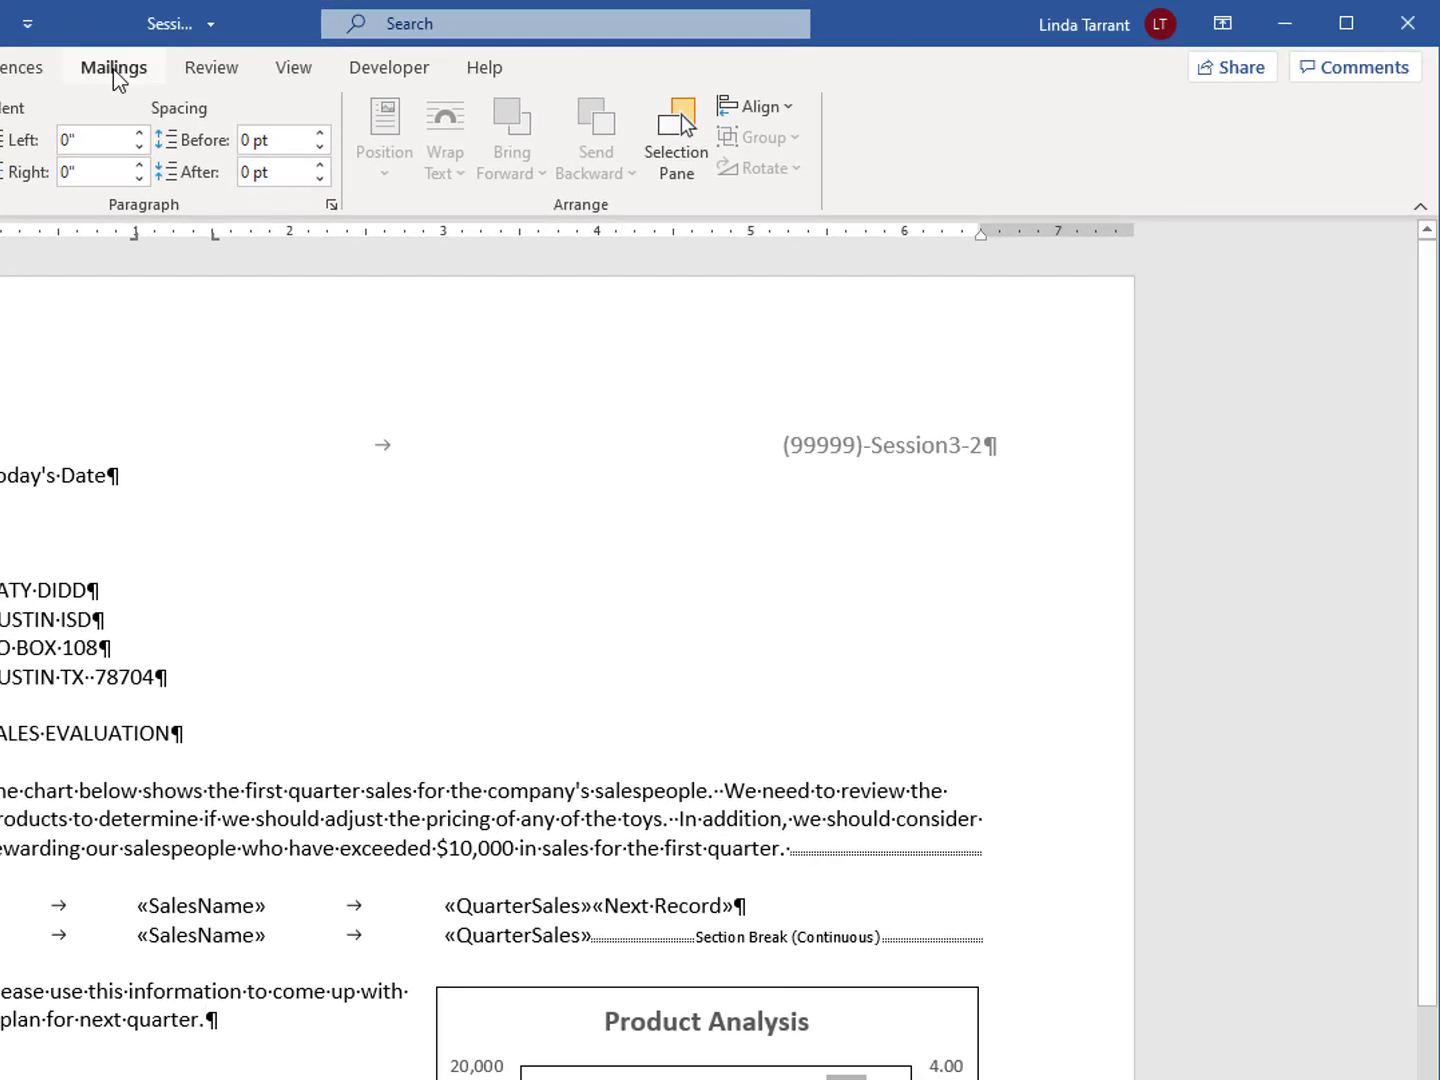
click(114, 72)
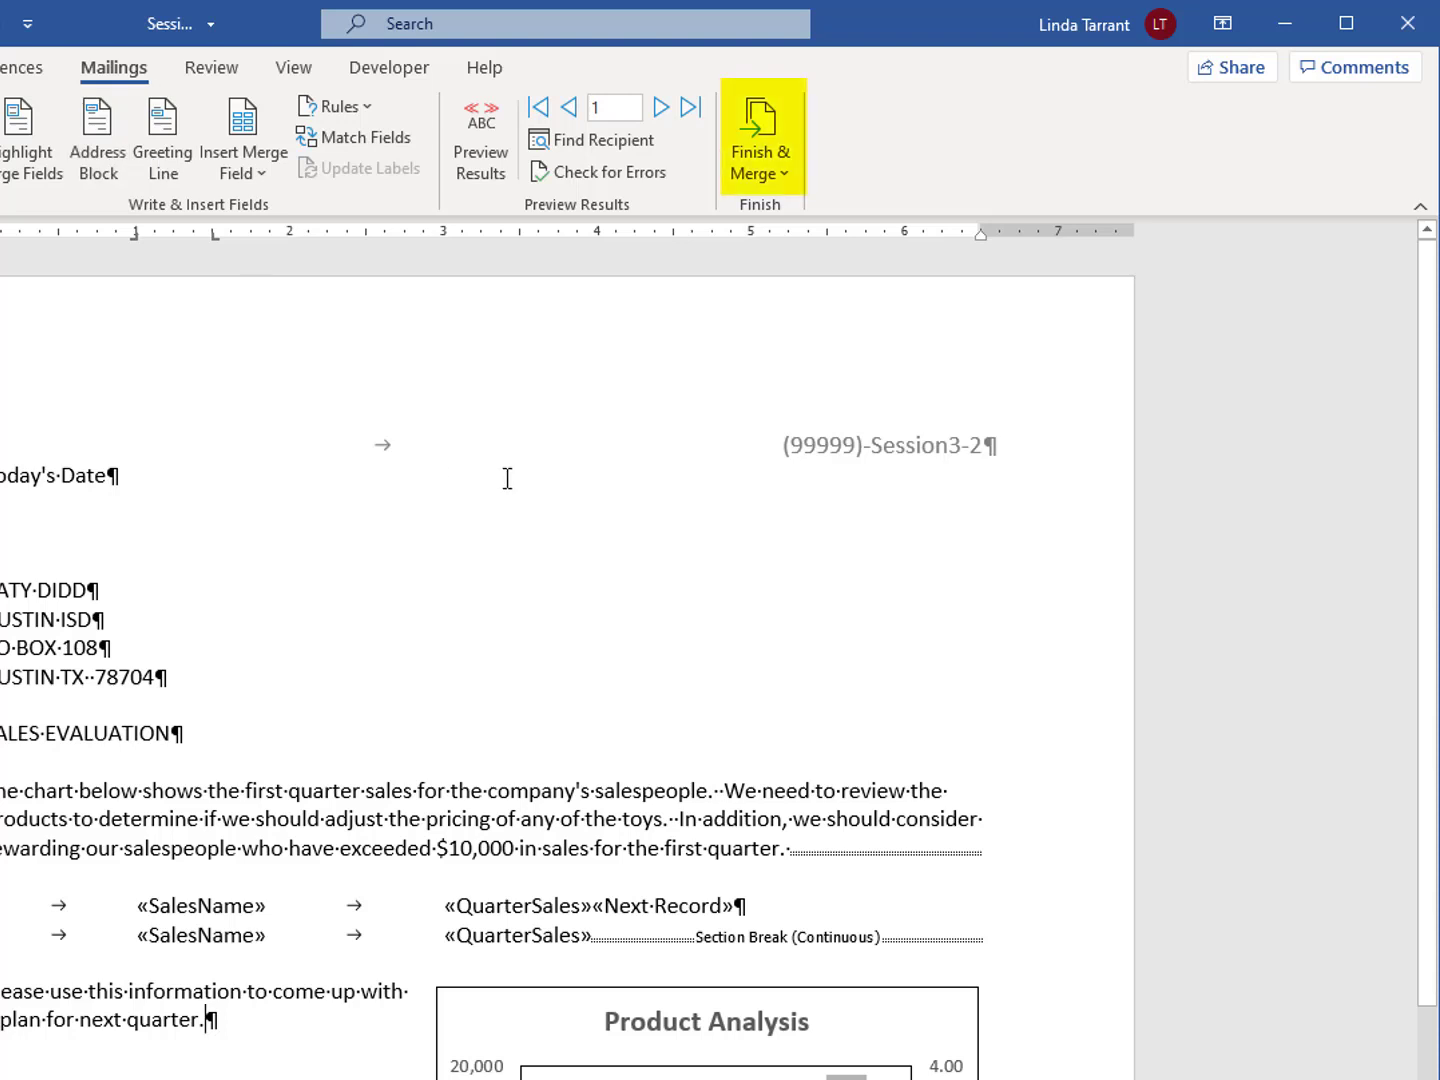
click(786, 172)
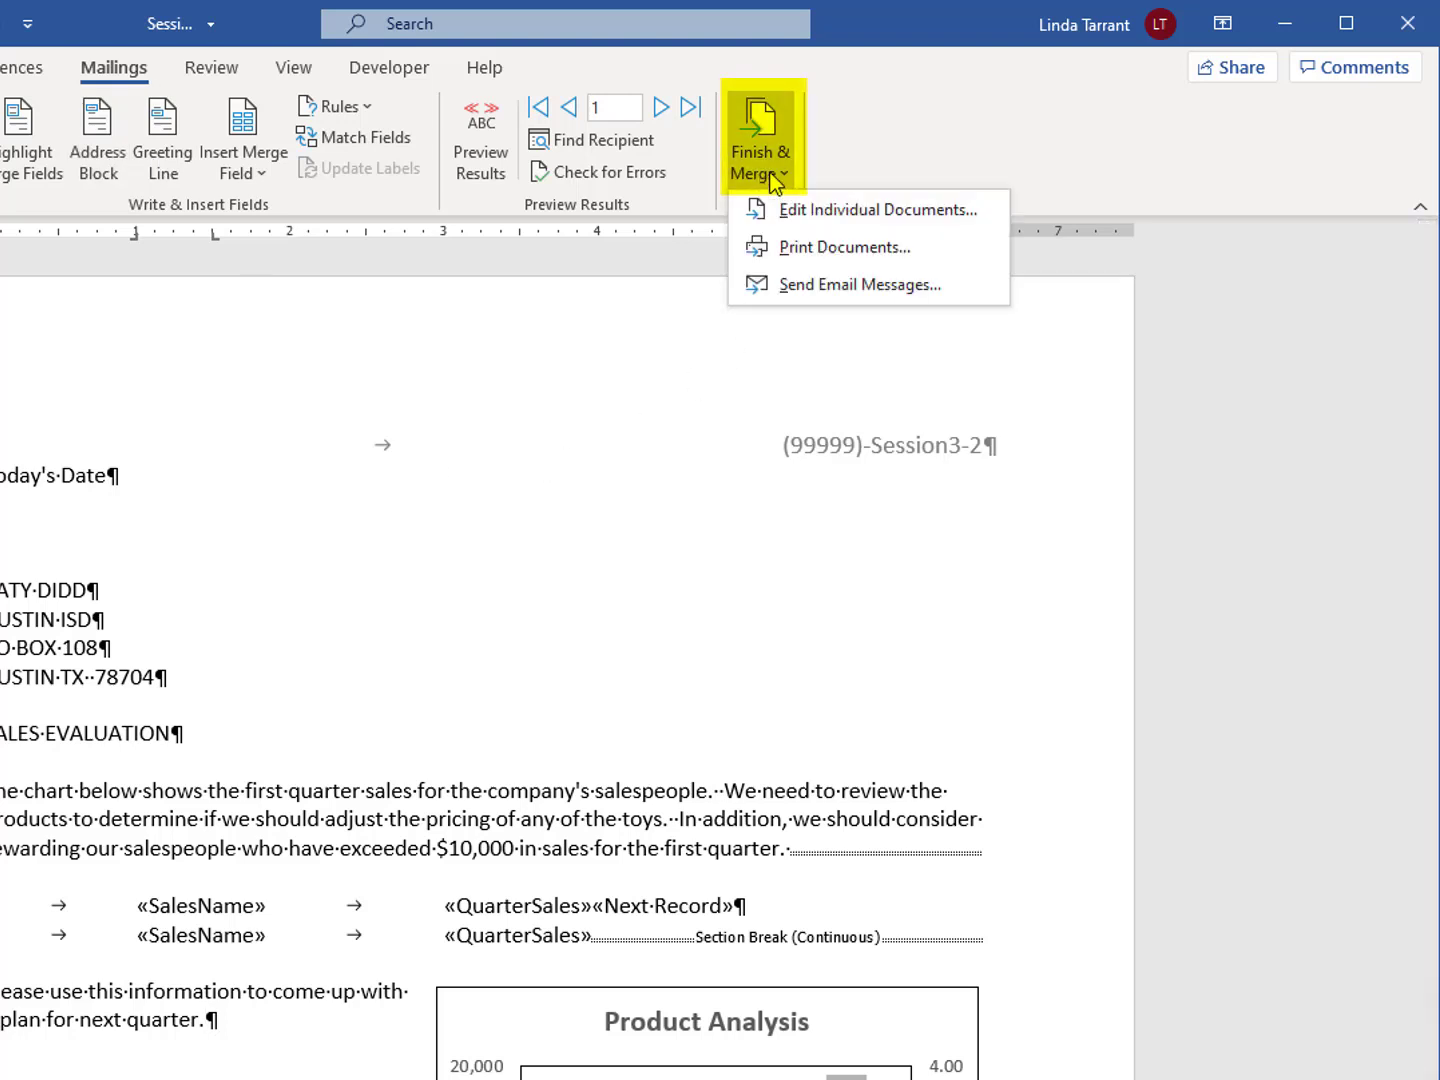
click(816, 210)
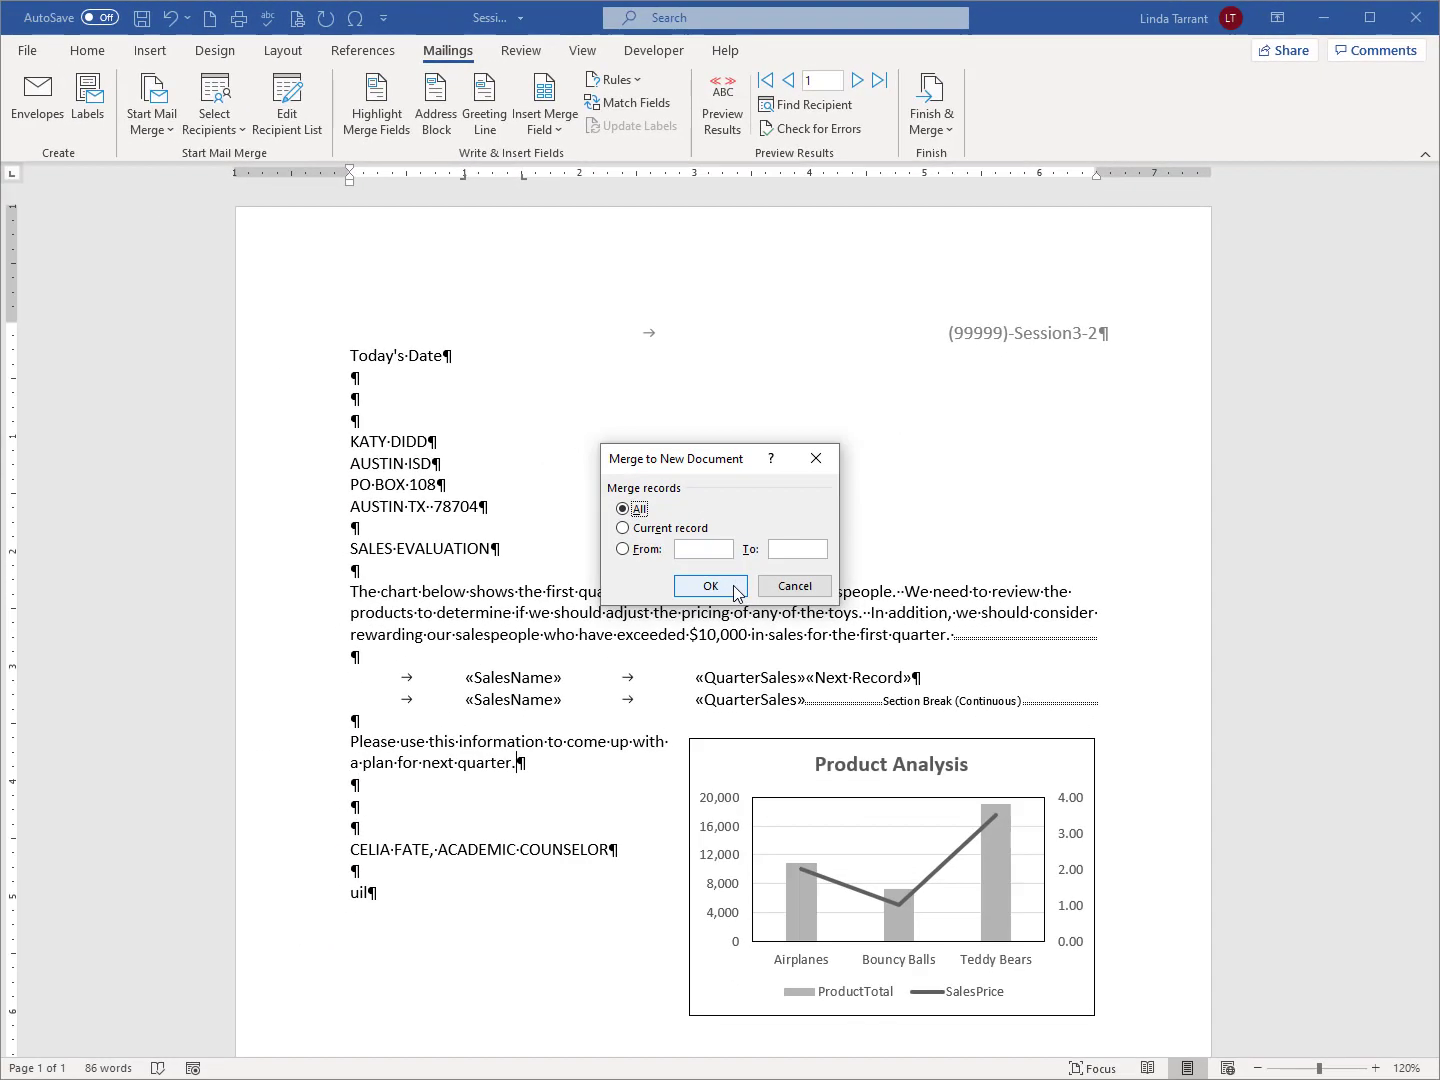
click(735, 589)
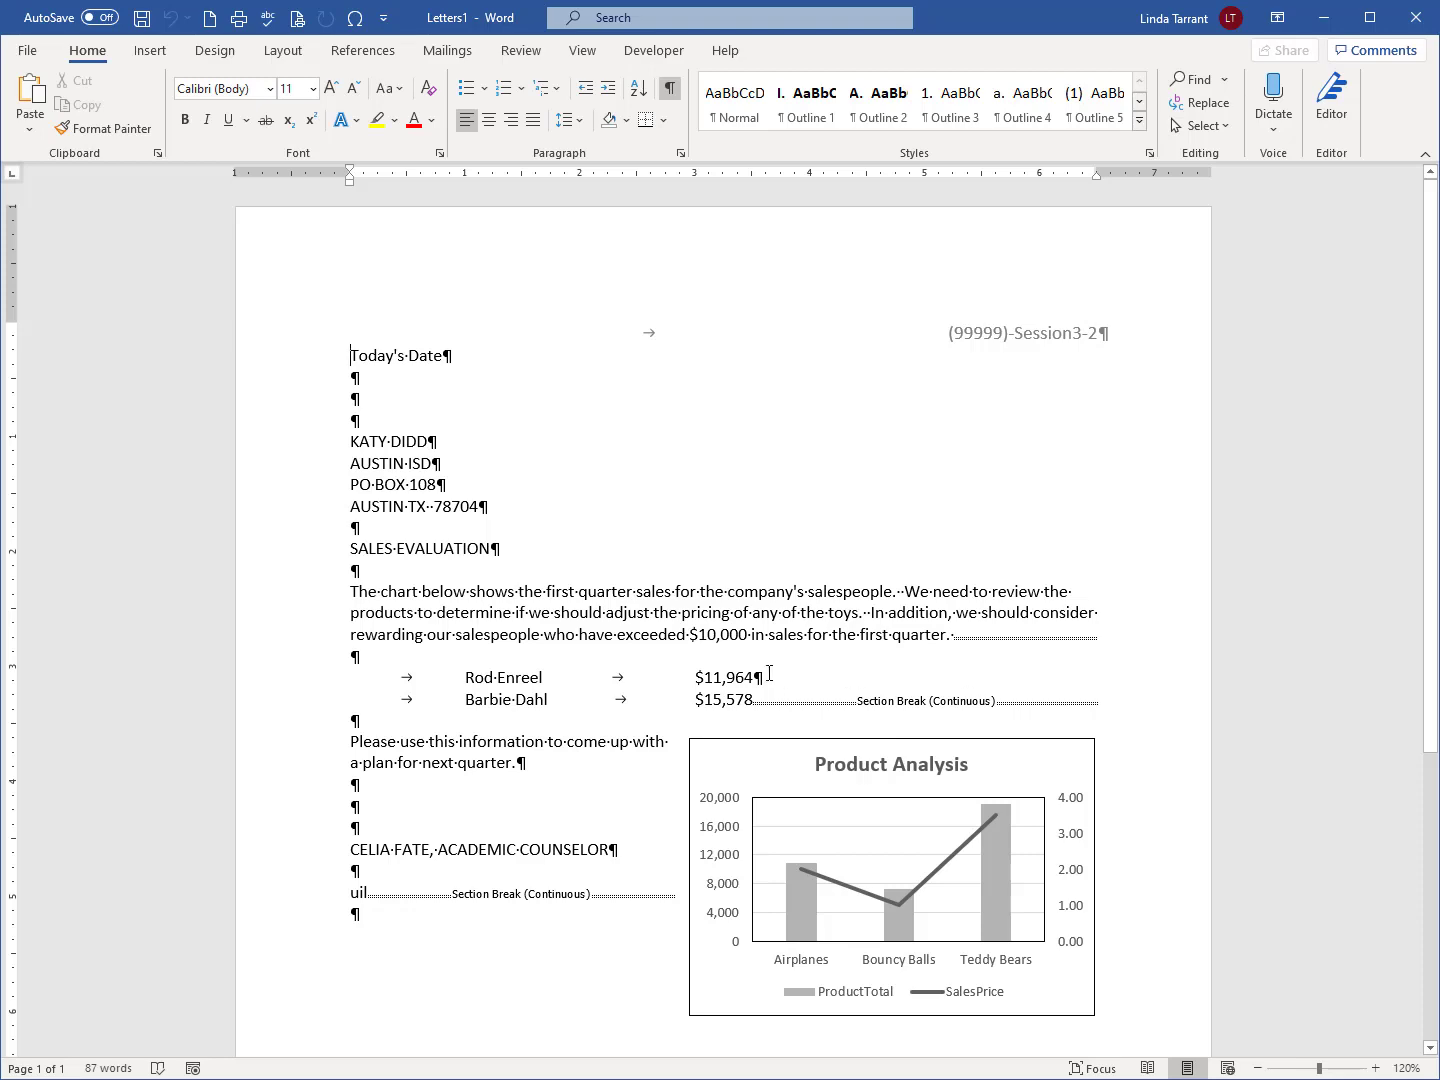
click(670, 88)
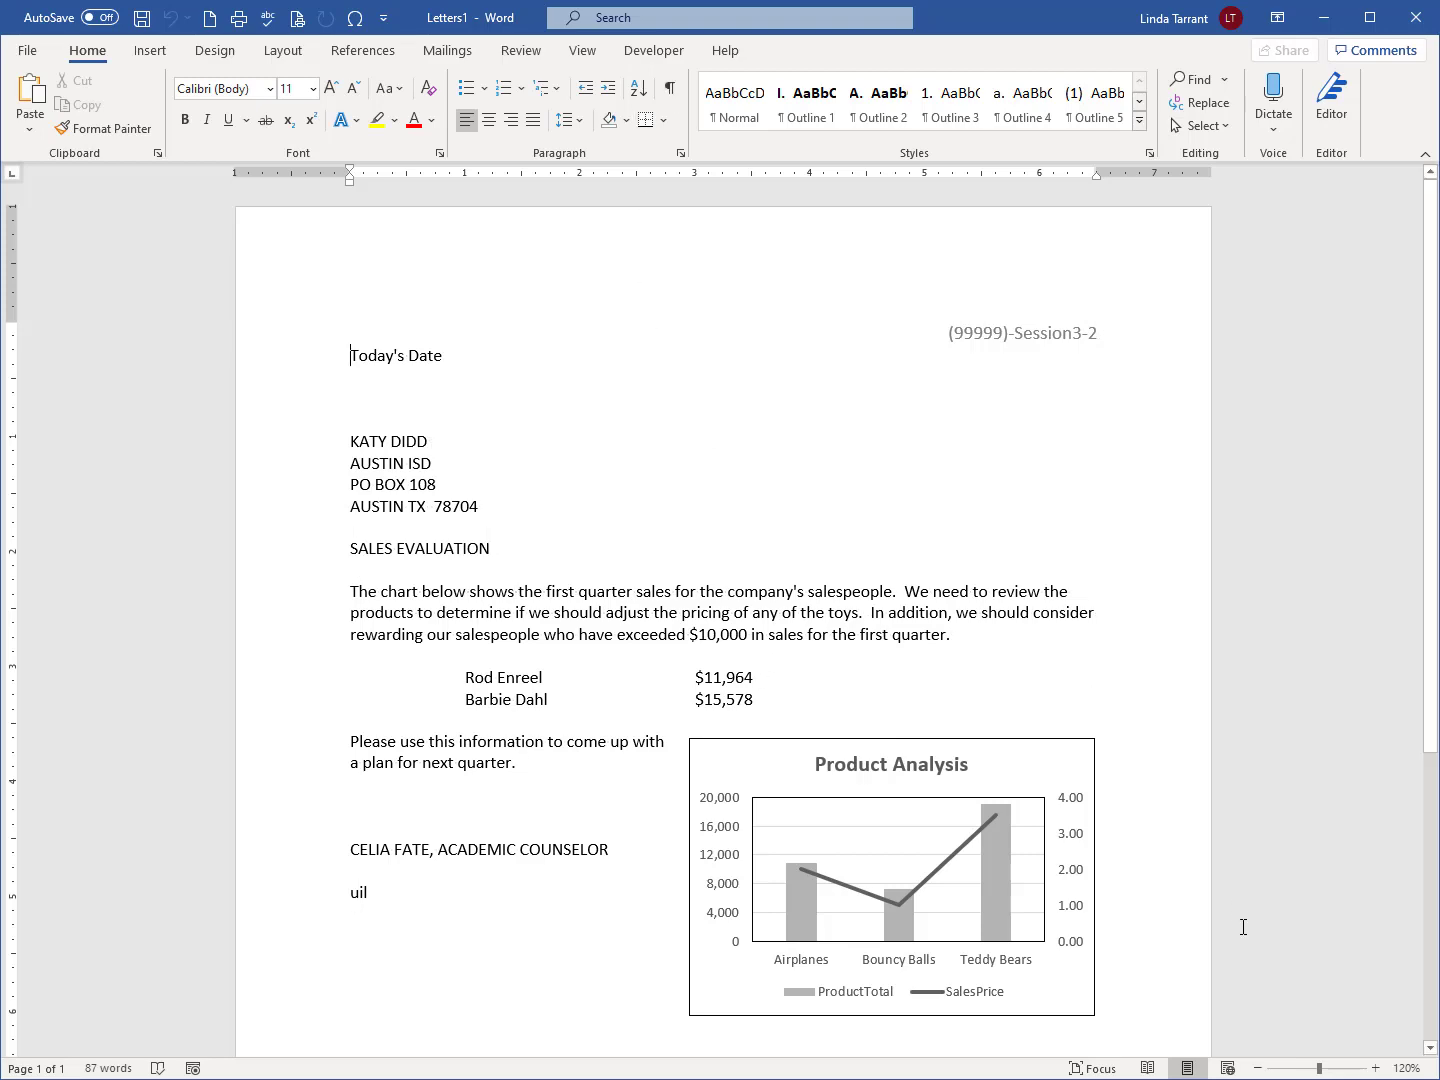
Step: Enlarge the chart in the merged letter to about 3.7" wide by extending its lower-left corner, then deselect it
click(1258, 1067)
click(1258, 1067)
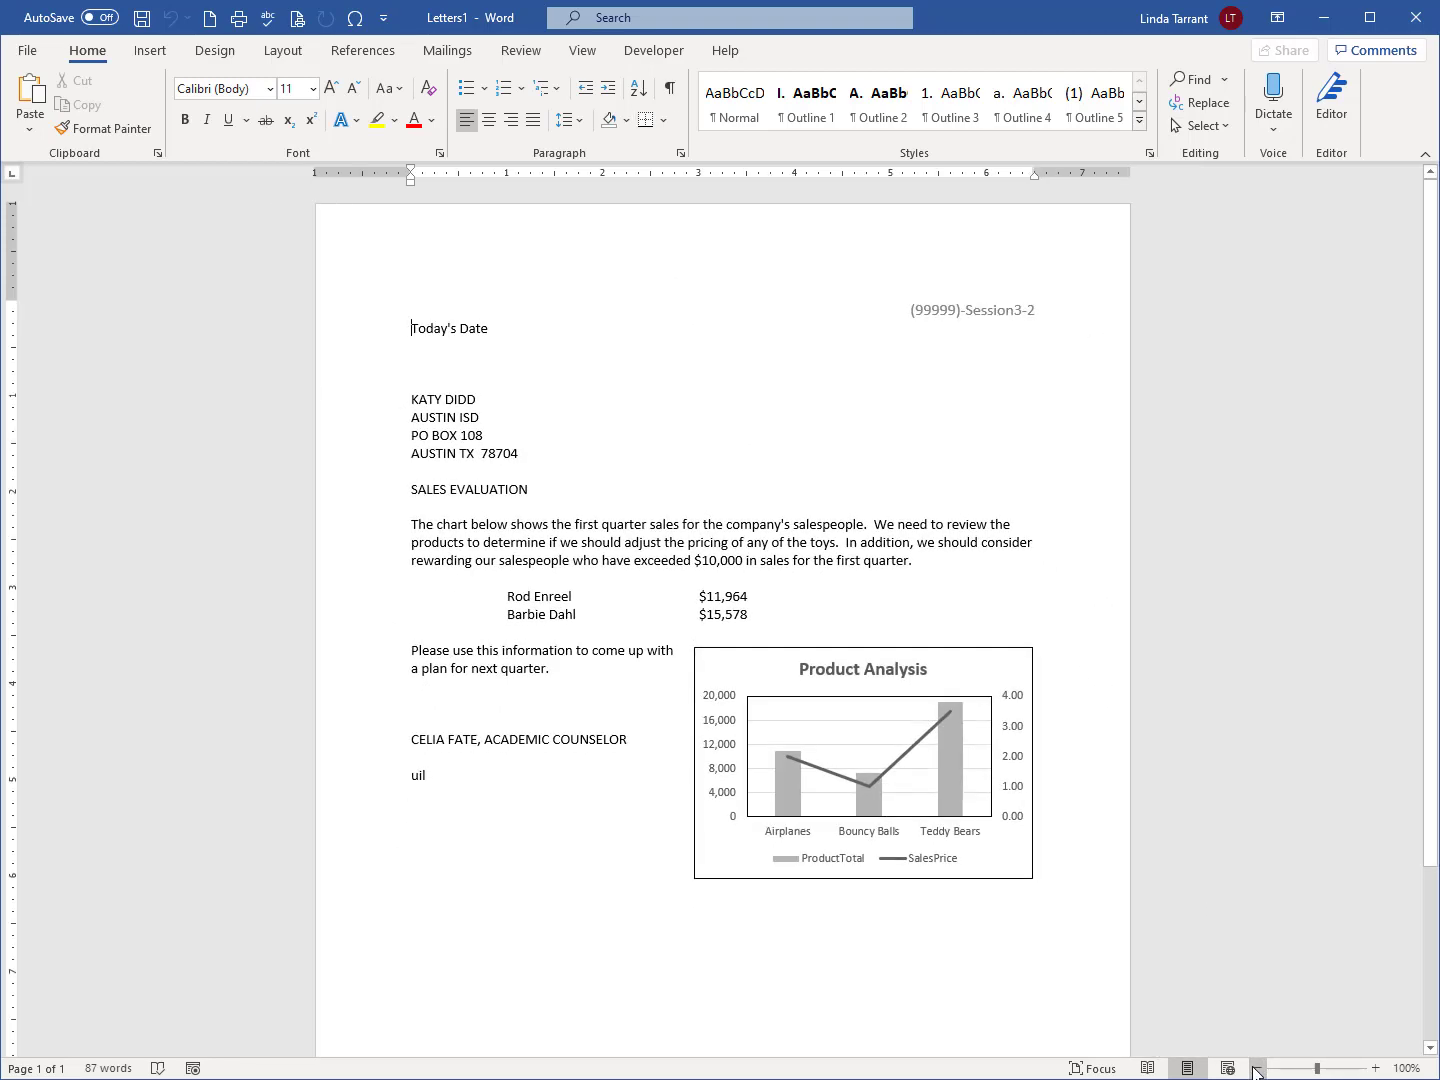
scroll(1217, 734, down, 1)
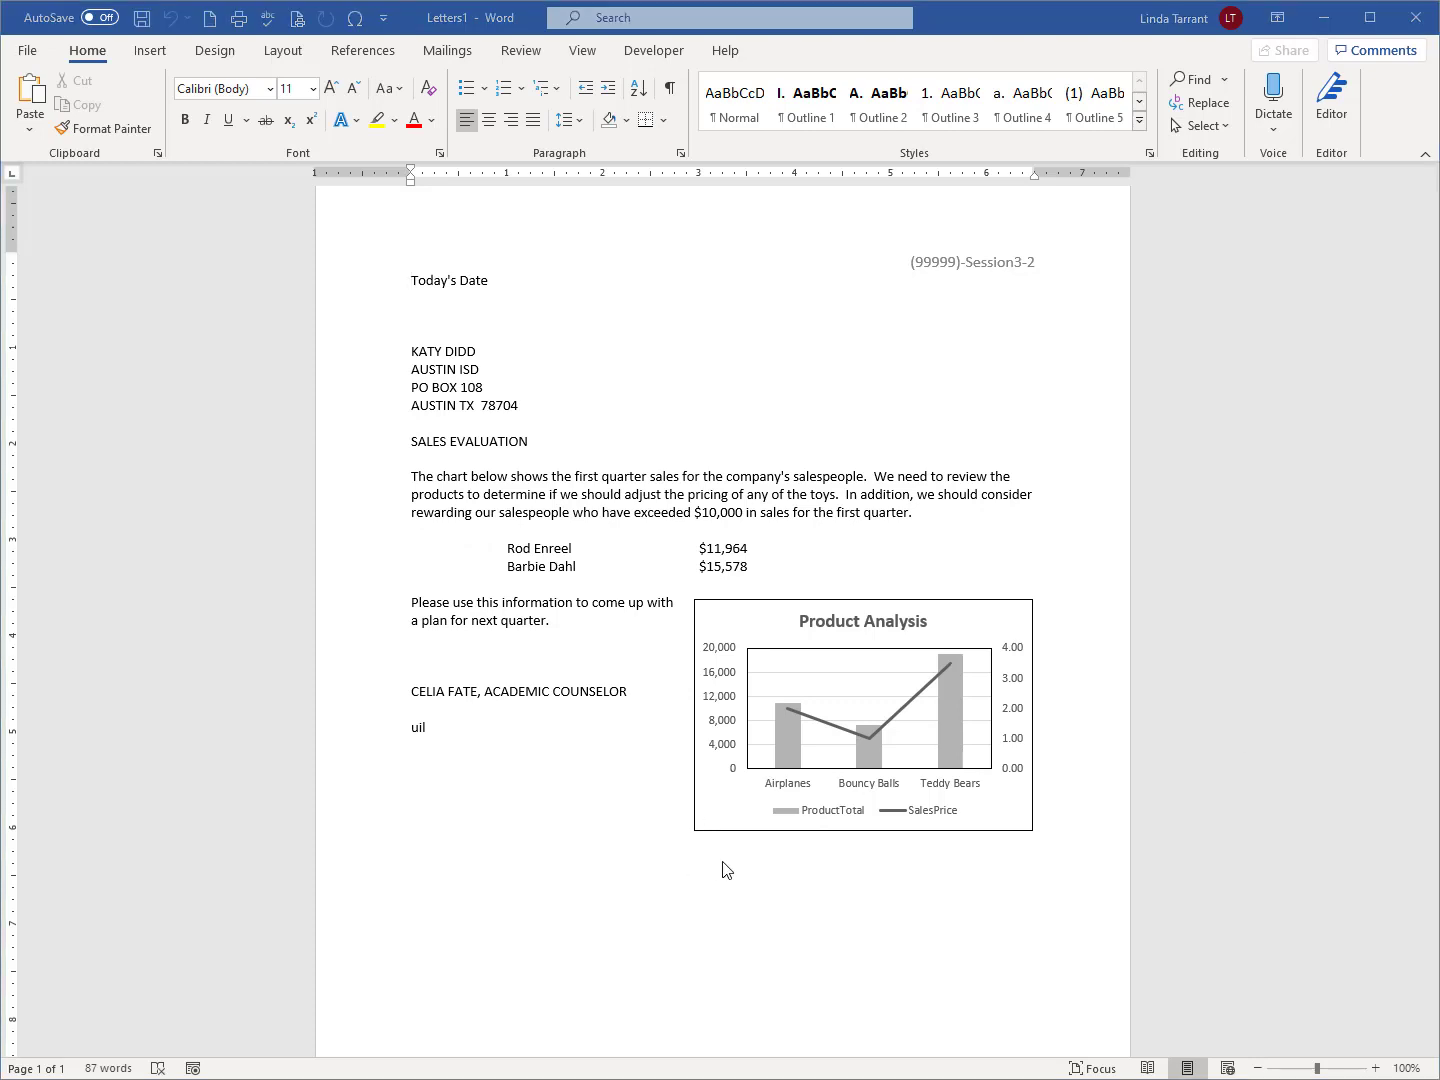
click(700, 823)
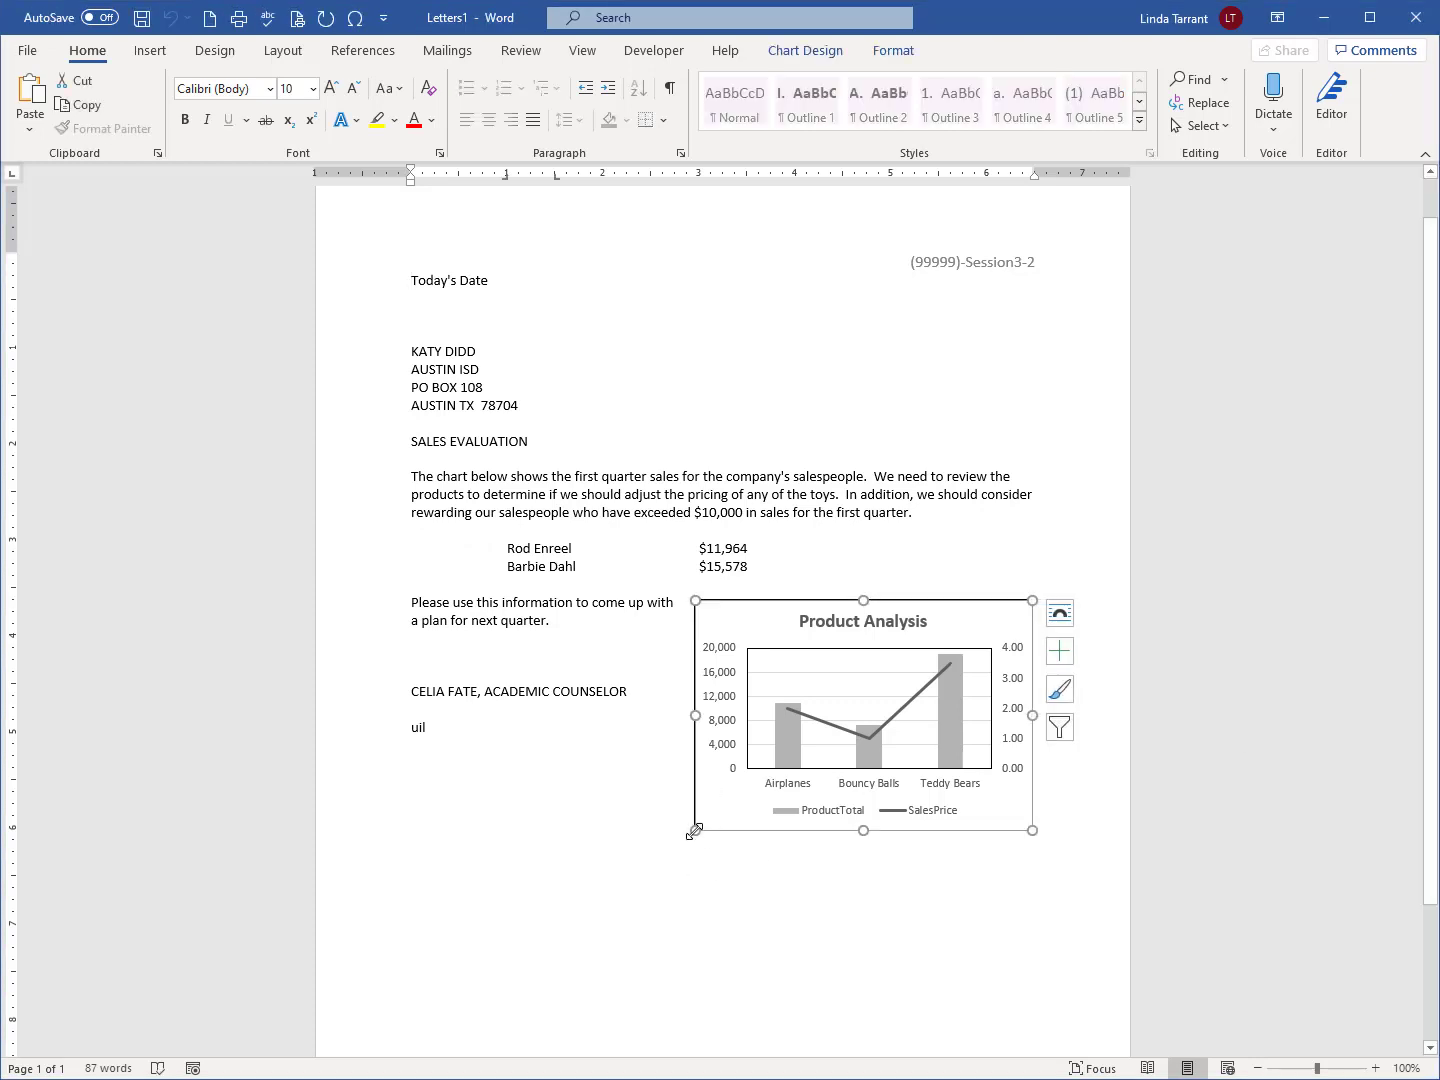
drag(695, 831, 679, 851)
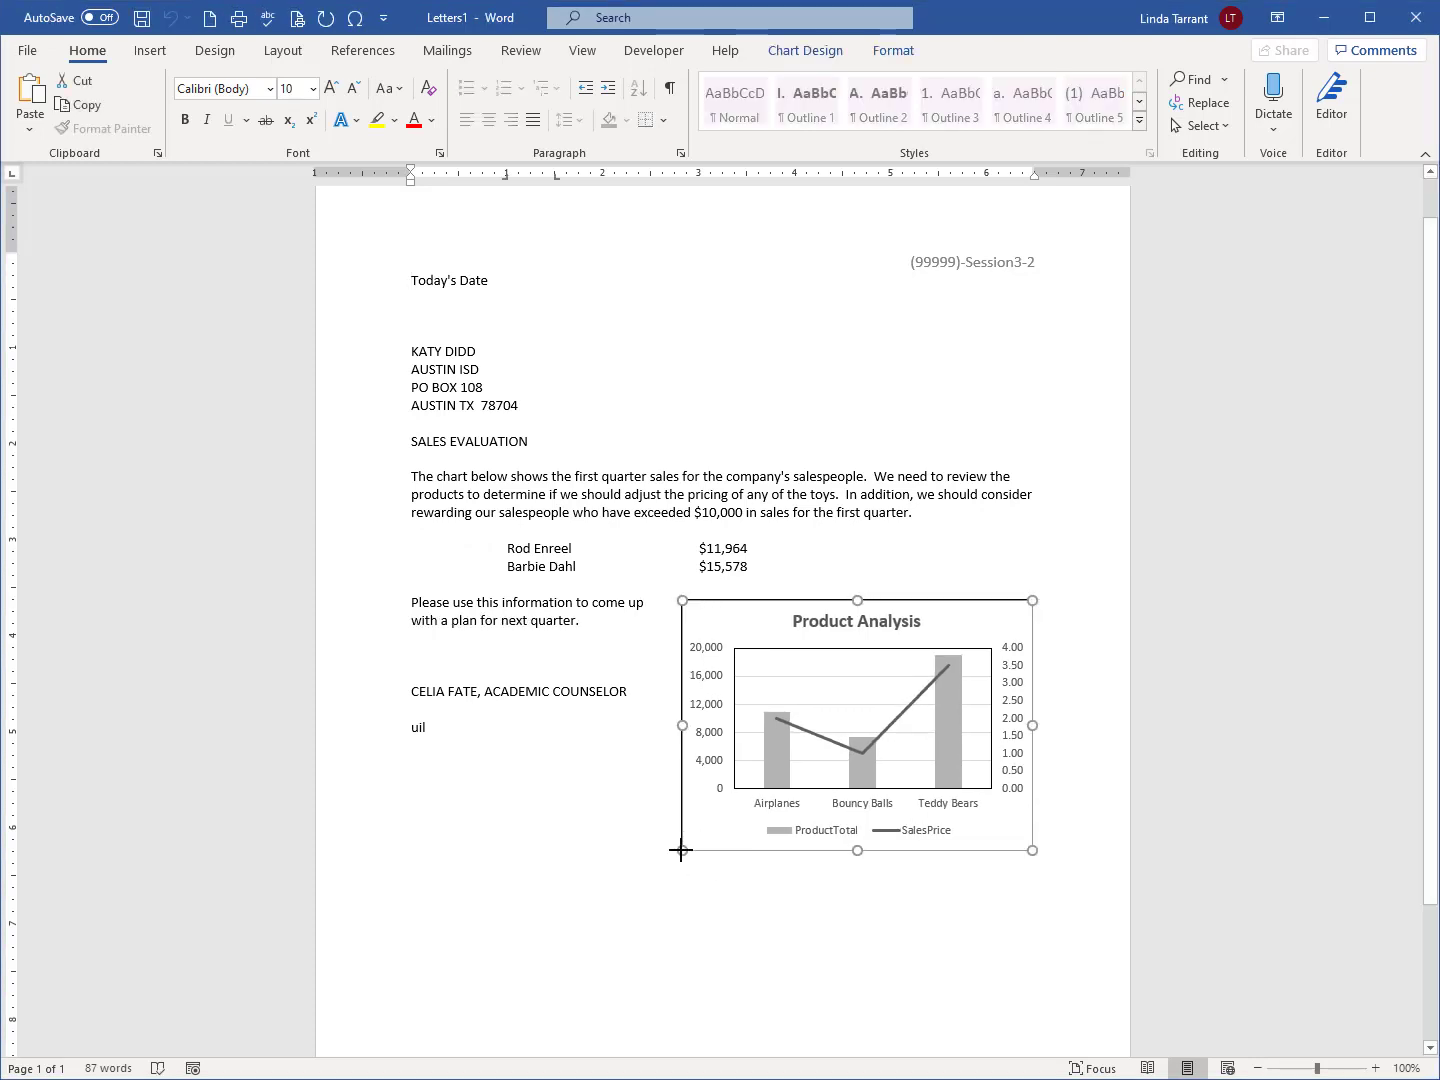
click(525, 622)
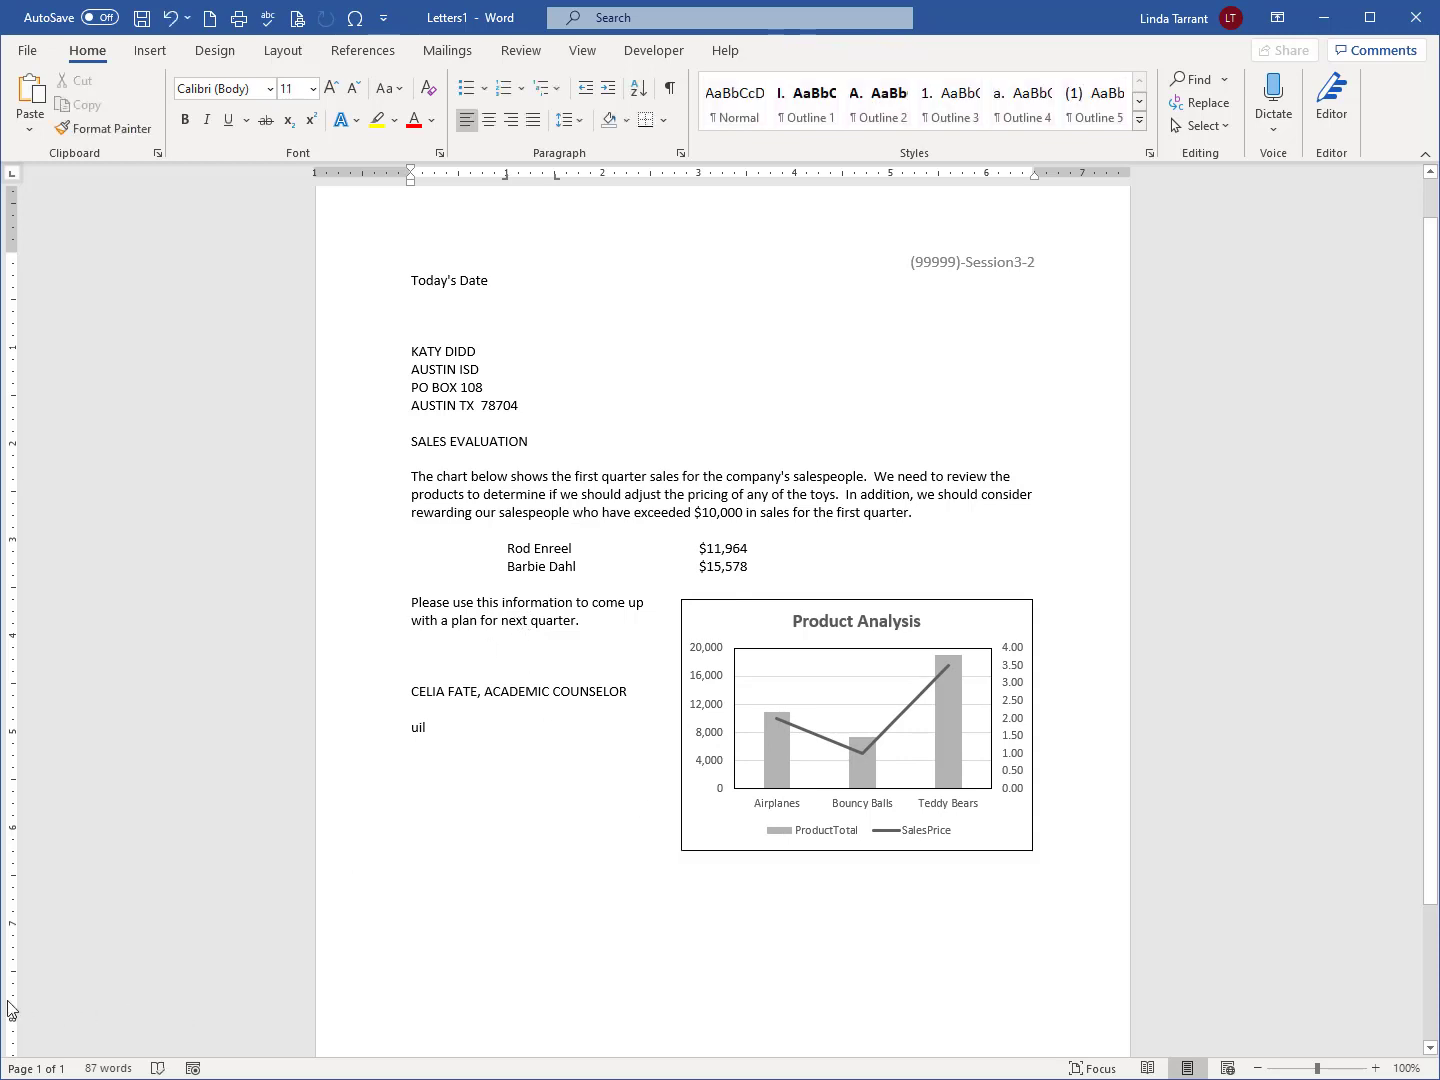